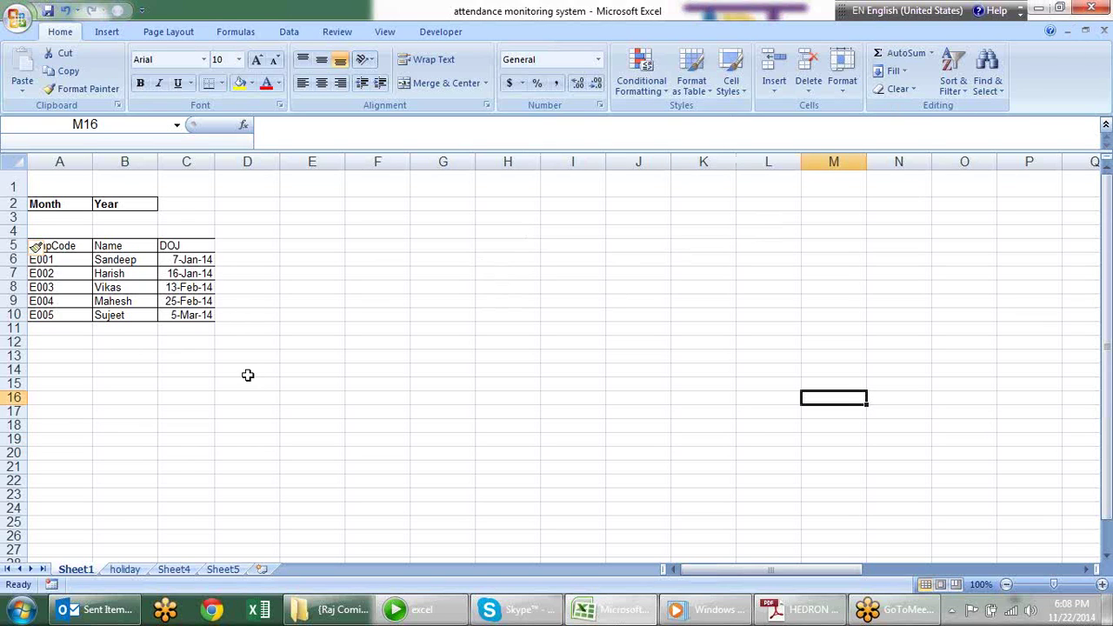
# Select the Month entry cell A3 and switch to the Data ribbon tab
pyautogui.click(247, 290)
pyautogui.click(258, 246)
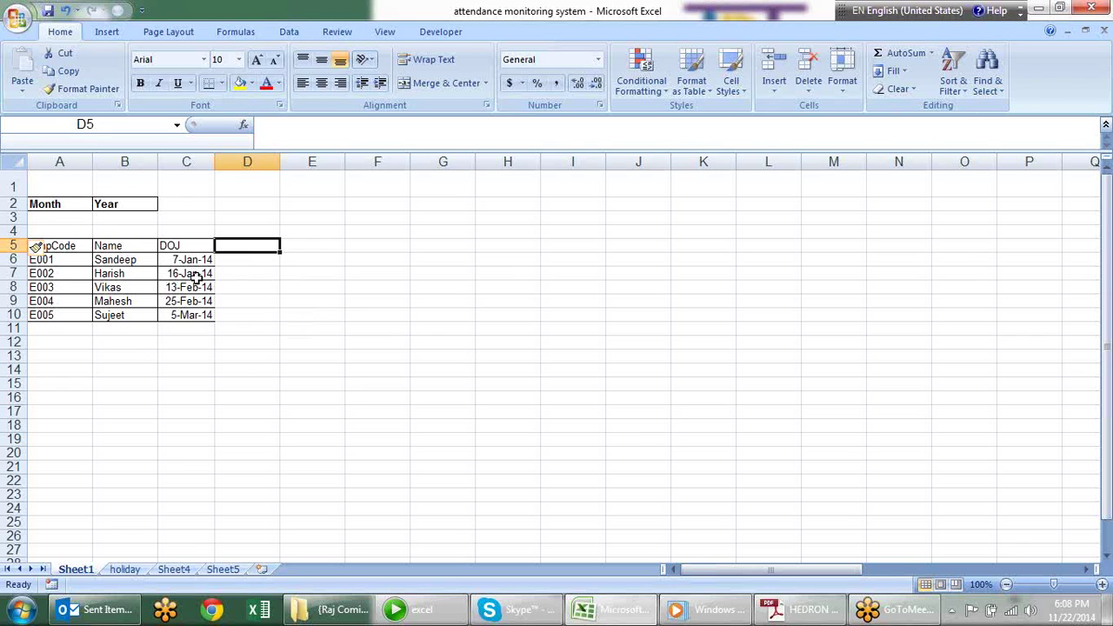
pyautogui.click(74, 217)
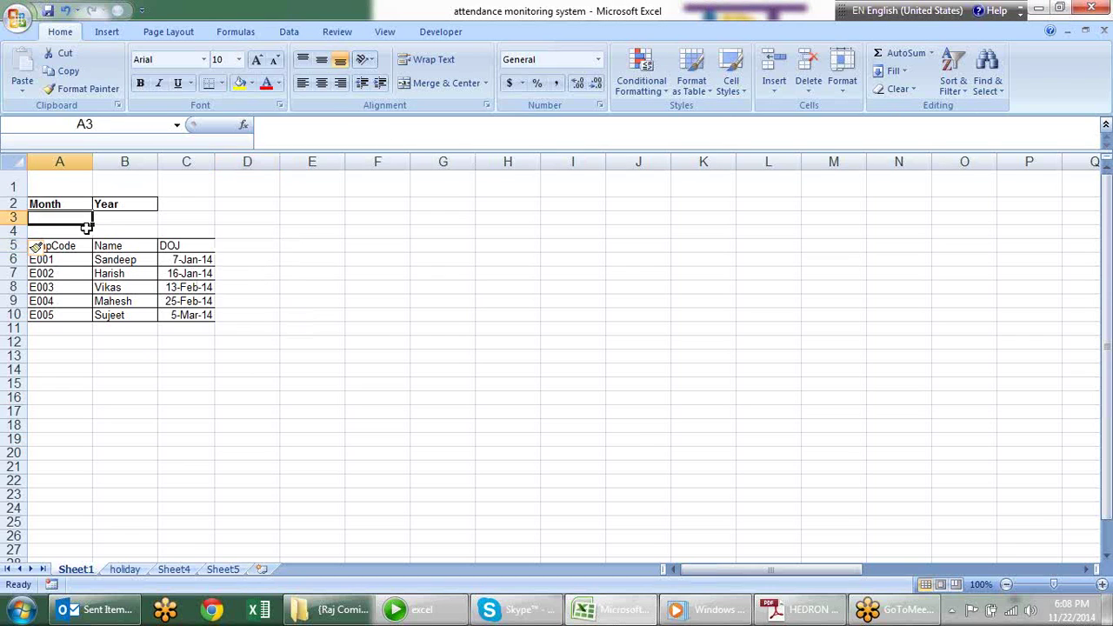
pyautogui.click(120, 216)
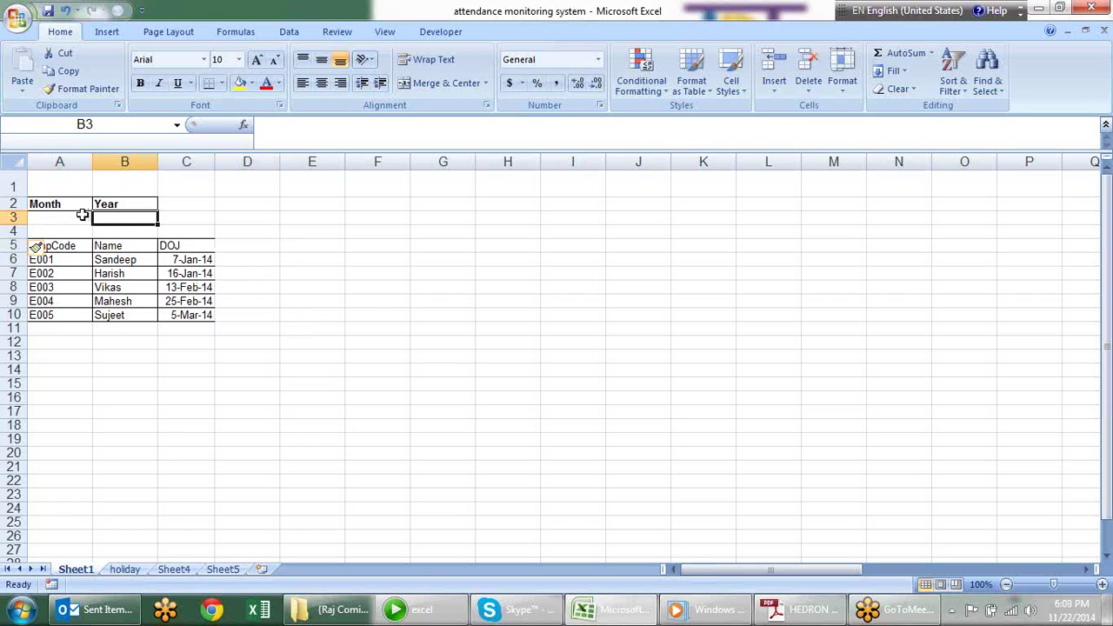
pyautogui.click(83, 216)
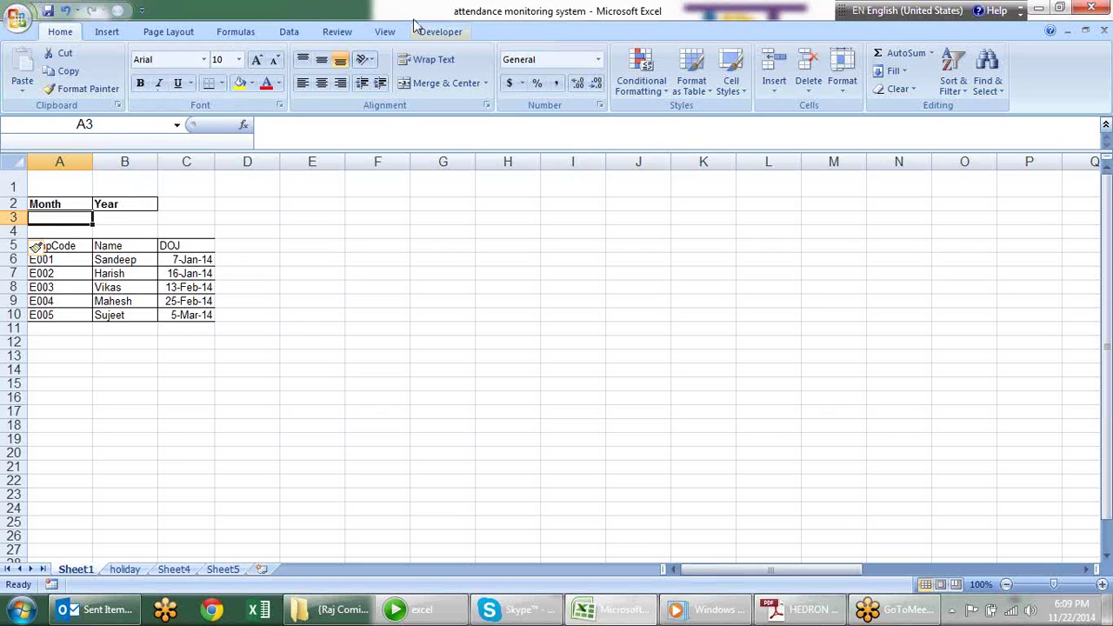
pyautogui.click(288, 31)
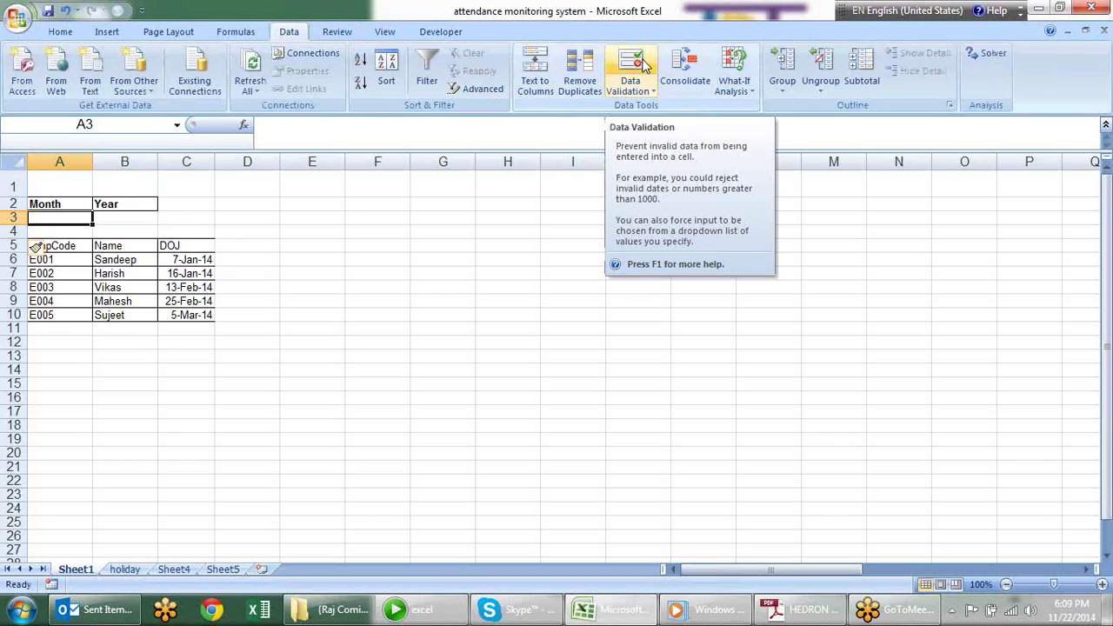
# Restrict A3 to a dropdown list of month numbers 1 through 12
pyautogui.click(644, 66)
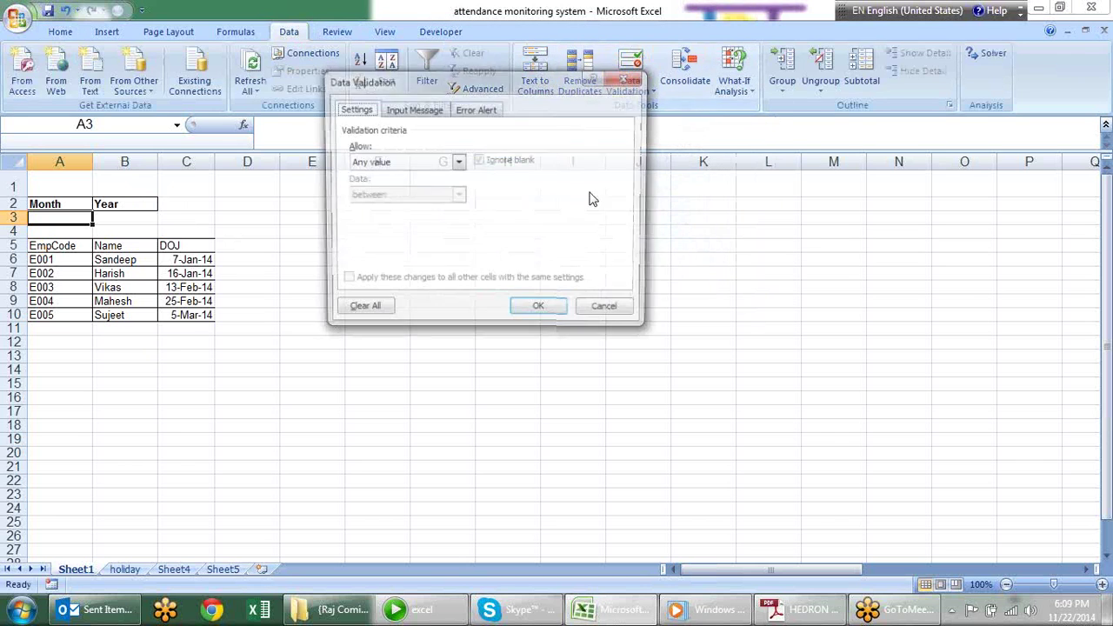
pyautogui.click(458, 165)
pyautogui.click(423, 216)
pyautogui.click(424, 228)
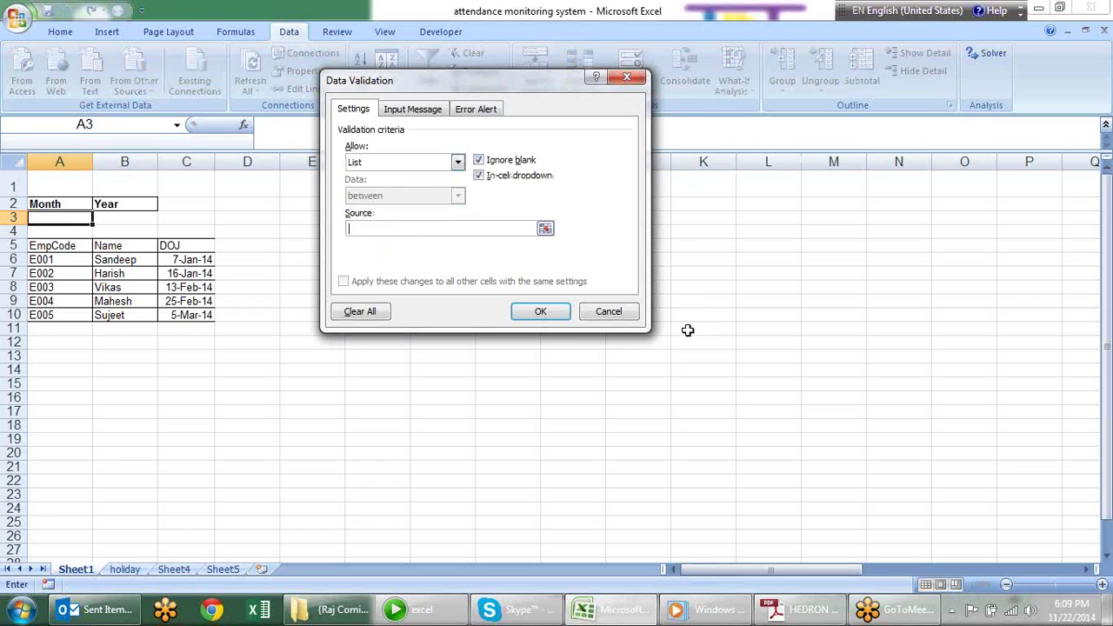
pyautogui.write('1,2,3,')
pyautogui.write('4,5')
pyautogui.write('11,12')
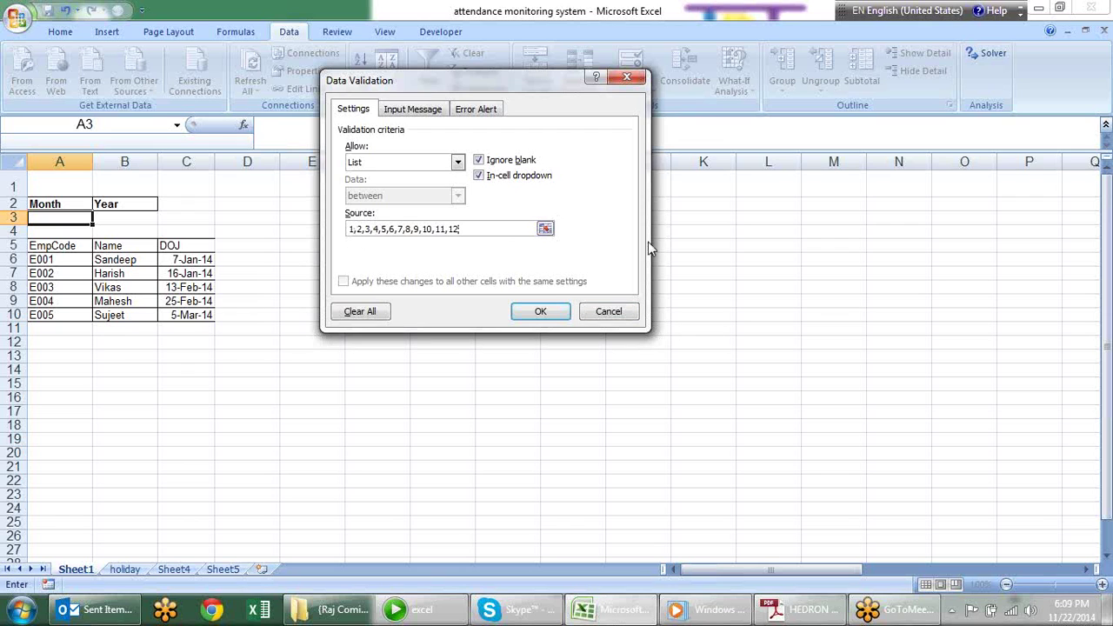
pyautogui.click(533, 311)
# Pick 12 from A3's month dropdown
pyautogui.click(99, 218)
pyautogui.click(77, 289)
pyautogui.click(99, 218)
pyautogui.click(67, 305)
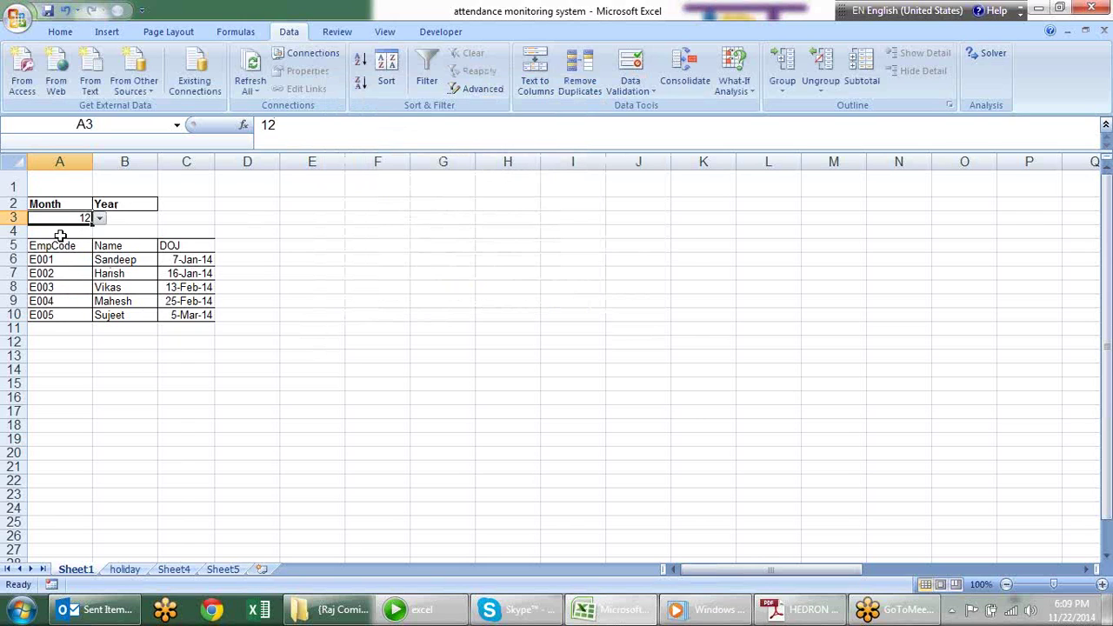
pyautogui.scroll(1, 62, 240)
# Set the month in A3 to 9 from its dropdown
pyautogui.click(112, 227)
pyautogui.click(89, 295)
pyautogui.click(408, 265)
# Give Year cell B3 a dropdown list of years 2011 to 2016
pyautogui.click(146, 232)
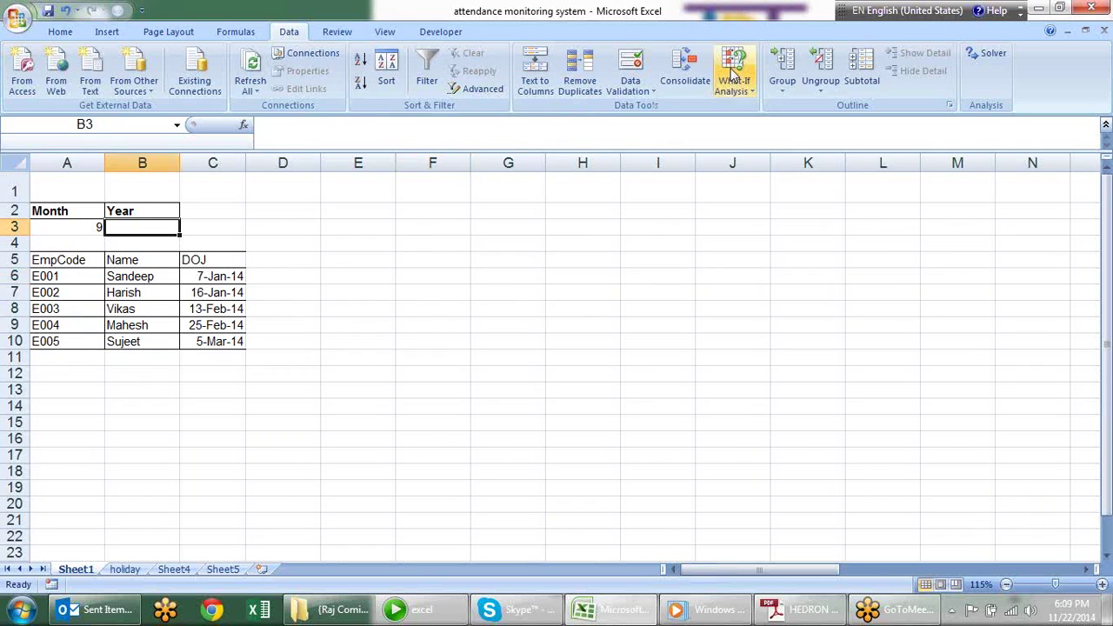
pyautogui.click(630, 65)
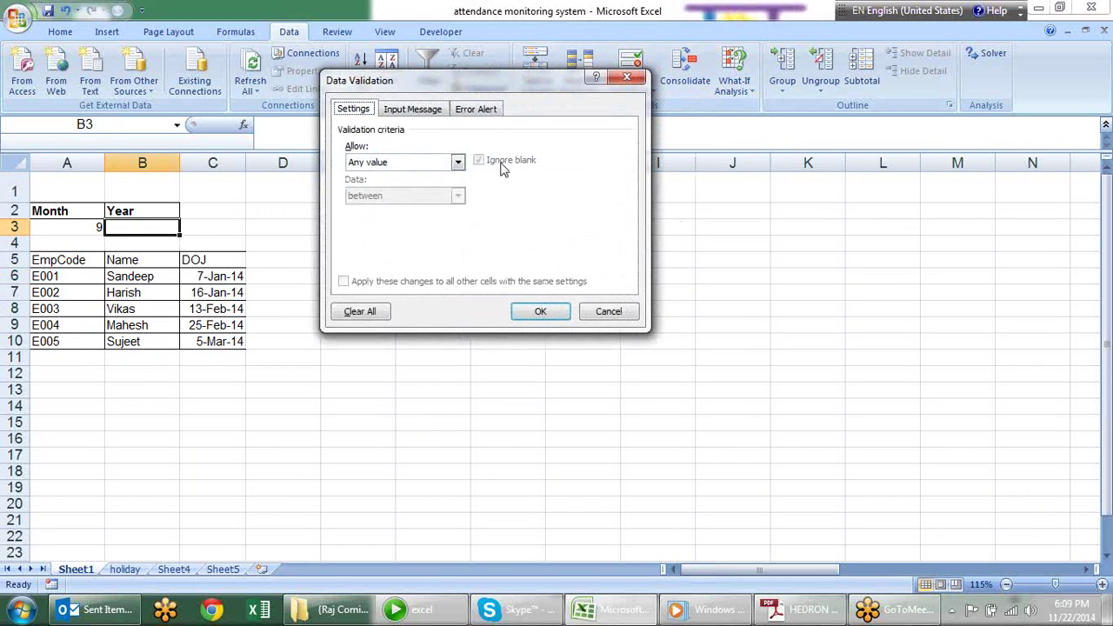
pyautogui.click(436, 163)
pyautogui.click(421, 209)
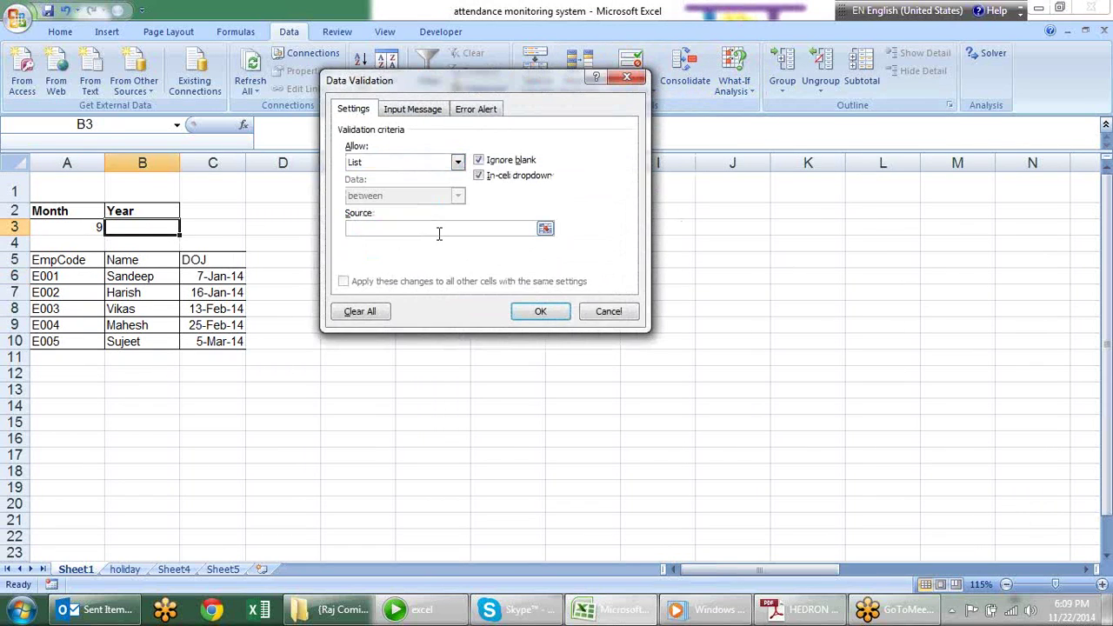
pyautogui.write('20')
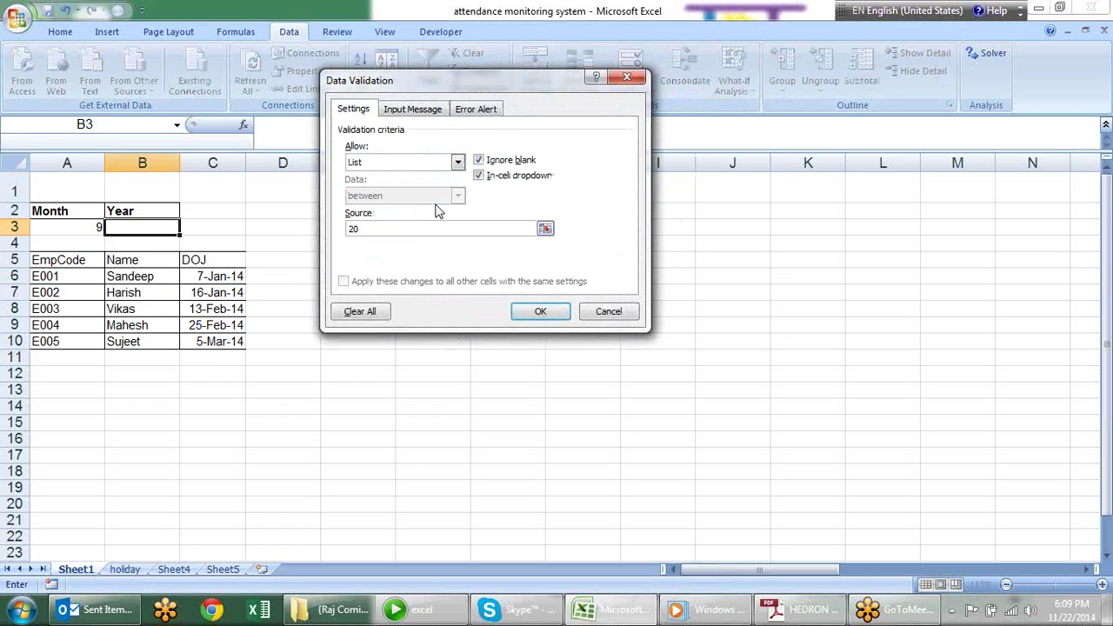
pyautogui.write('12,')
pyautogui.write('2013,')
pyautogui.write('2014,')
pyautogui.write('2015,2016')
pyautogui.click(540, 311)
# Choose 2014 in B3's dropdown, then select A3:B3 for bordering
pyautogui.click(187, 228)
pyautogui.click(163, 259)
pyautogui.click(187, 228)
pyautogui.click(154, 278)
pyautogui.click(335, 258)
pyautogui.moveTo(92, 226); pyautogui.dragTo(163, 230)
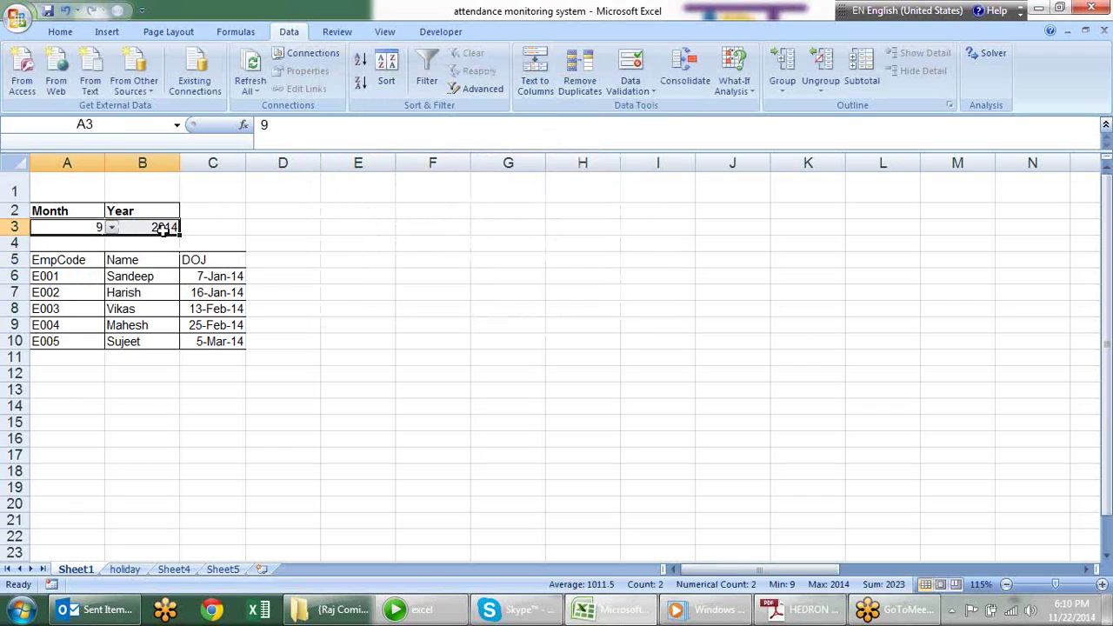
pyautogui.hotkey('alt', 'h')
# Apply All Borders to the Month and Year cells A3:B3
pyautogui.press('b')
pyautogui.press('a')
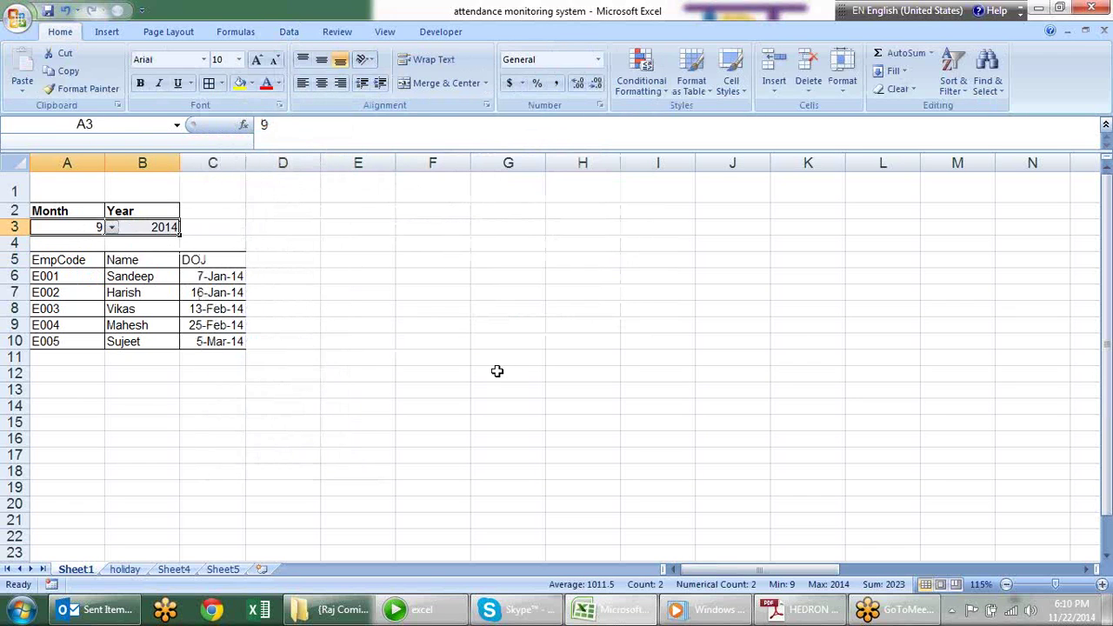
pyautogui.click(496, 372)
# Start a DATE function in C1, discarding an accidental TEXT entry
pyautogui.click(230, 193)
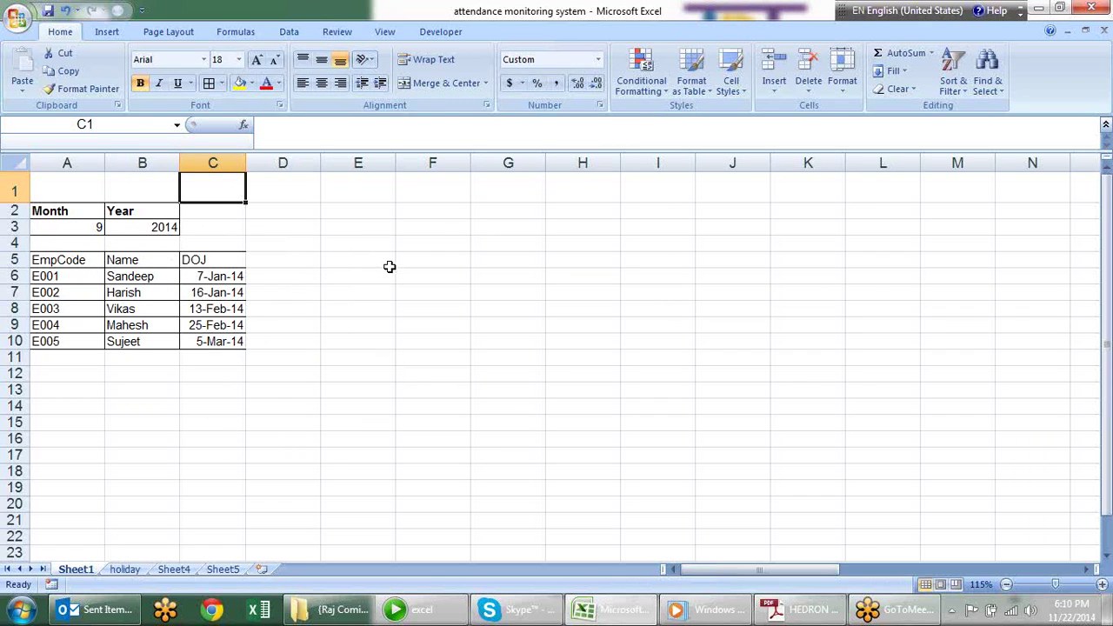
pyautogui.write('=dat')
pyautogui.press('BackSpace')
pyautogui.press('BackSpace')
pyautogui.press('BackSpace')
pyautogui.write('tex')
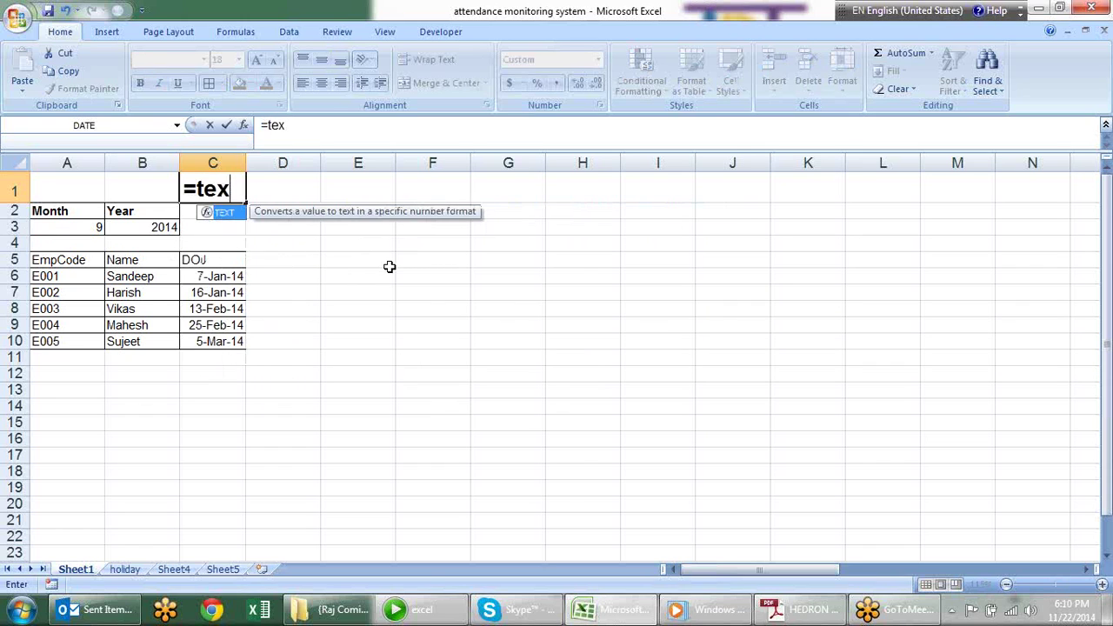
pyautogui.press('Tab')
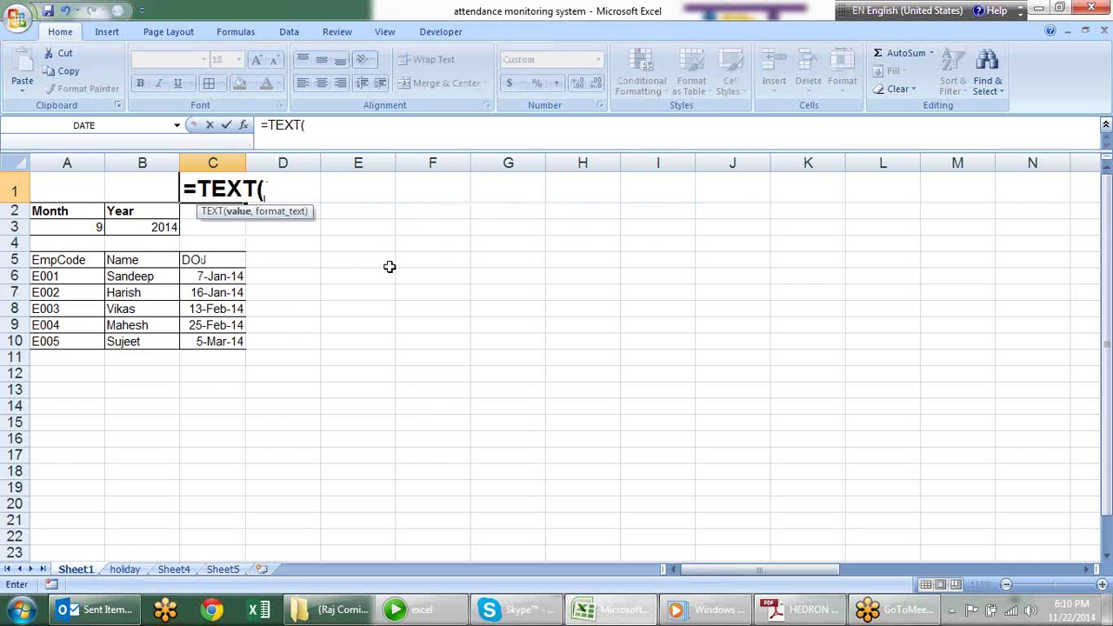
pyautogui.press('BackSpace')
pyautogui.press('BackSpace')
pyautogui.press('BackSpace')
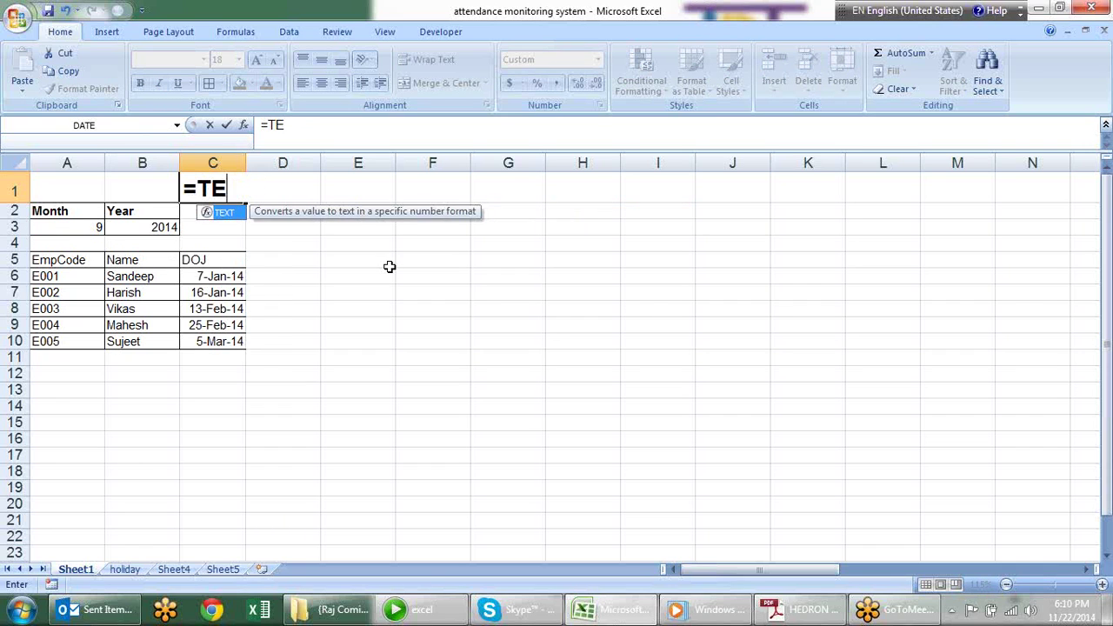
pyautogui.press('BackSpace')
pyautogui.press('BackSpace')
pyautogui.write('date')
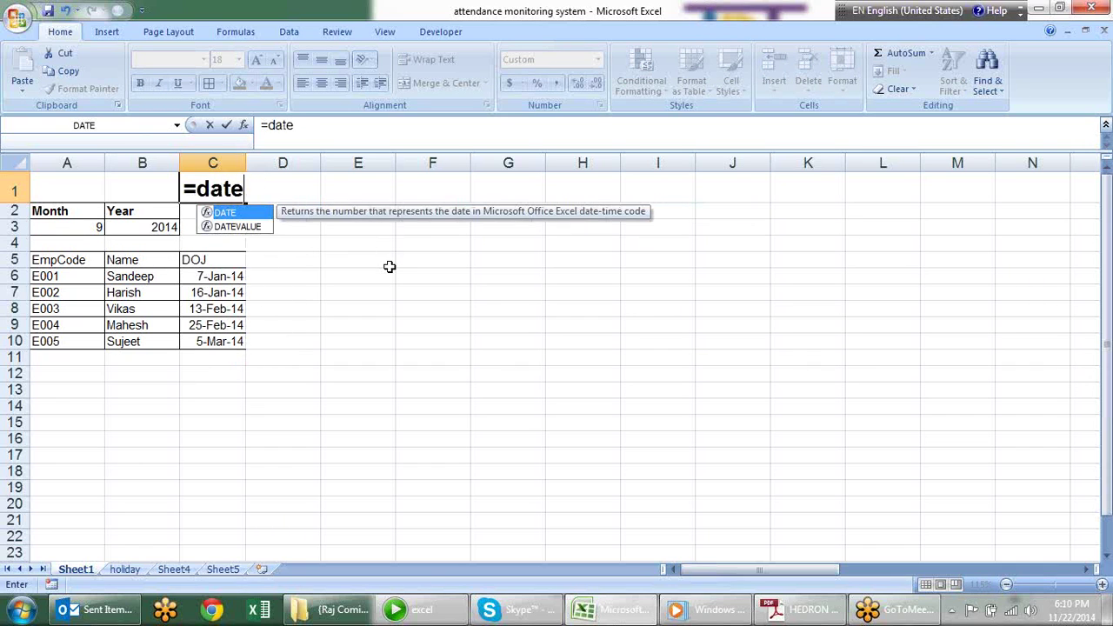
pyautogui.press('Tab')
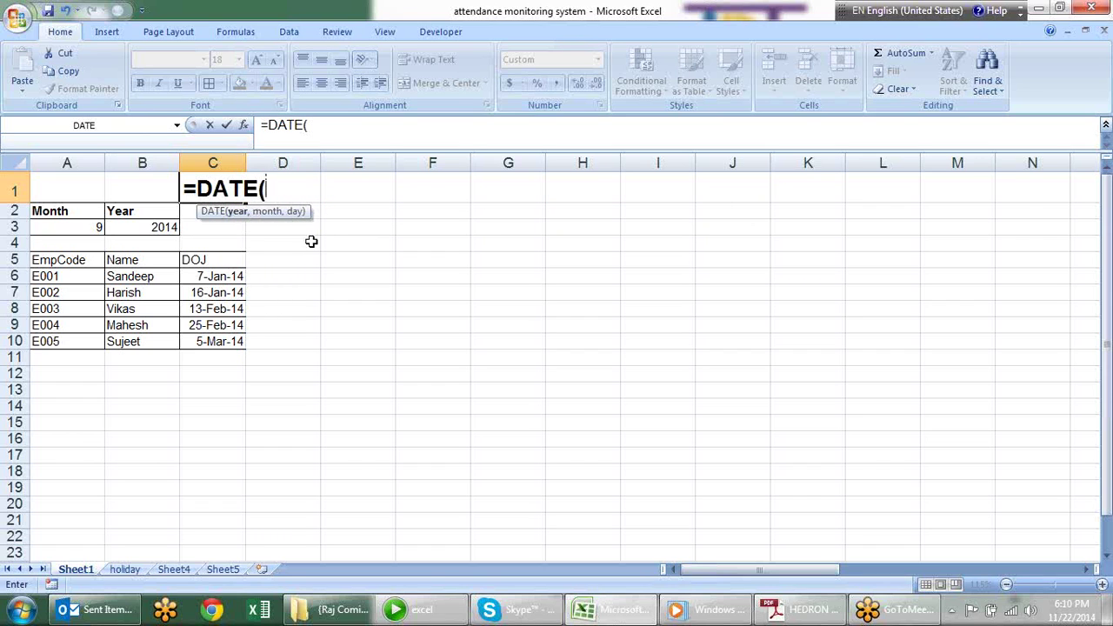
# Complete C1 as =DATE(B3,A3,1) and autofit column C to show 1-Sep-14
pyautogui.click(92, 225)
pyautogui.click(168, 225)
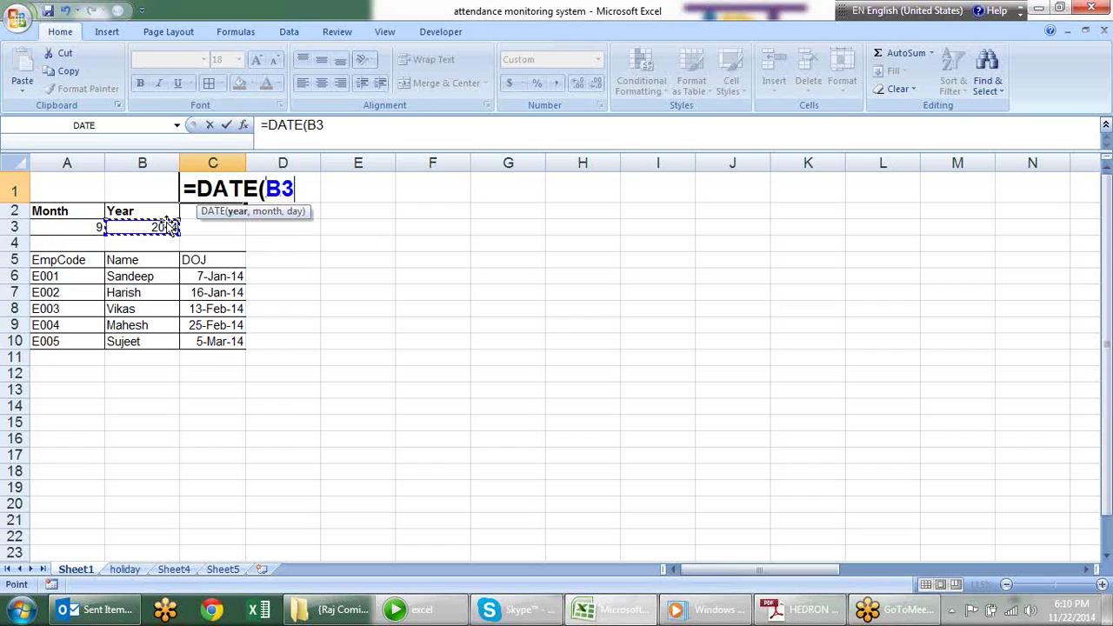
pyautogui.write(',')
pyautogui.click(93, 227)
pyautogui.write(',')
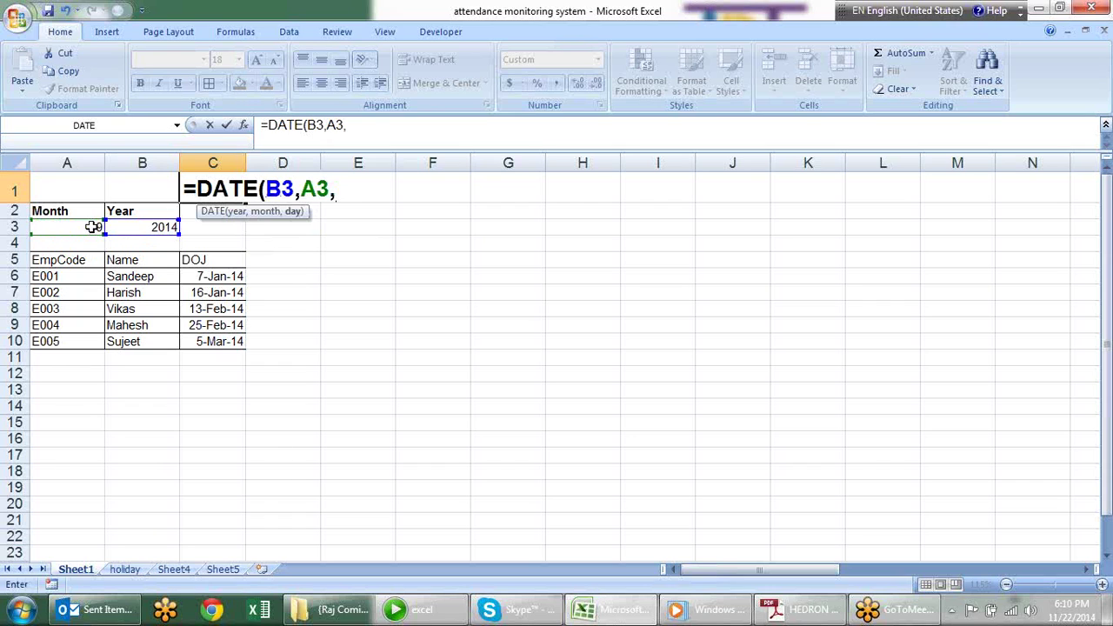
pyautogui.write('1')
pyautogui.write(')')
pyautogui.press('Return')
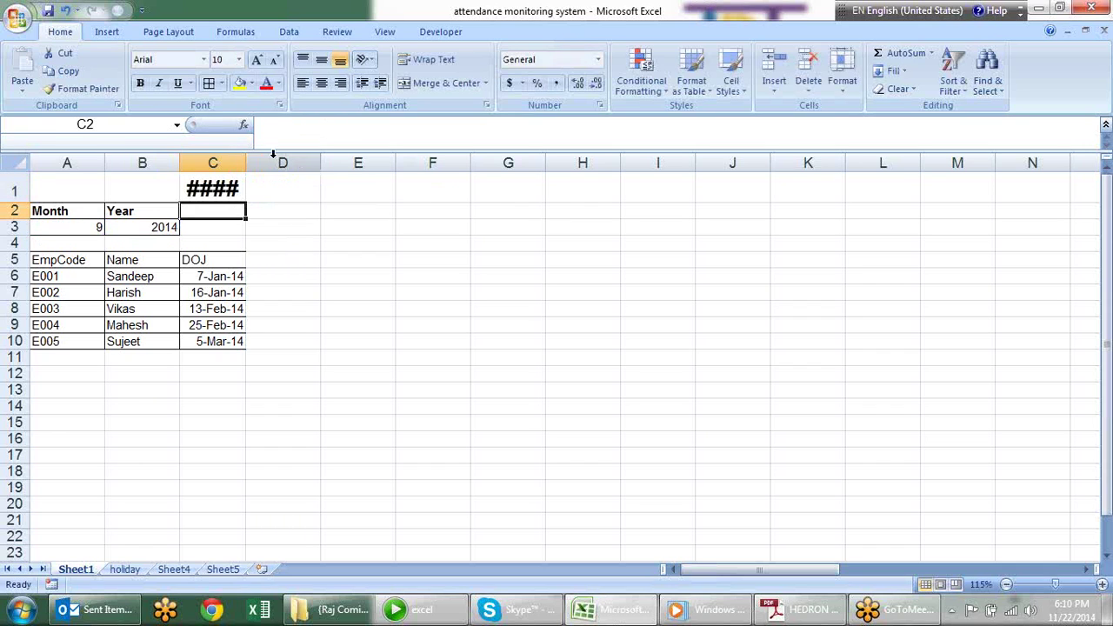
pyautogui.doubleClick(246, 155)
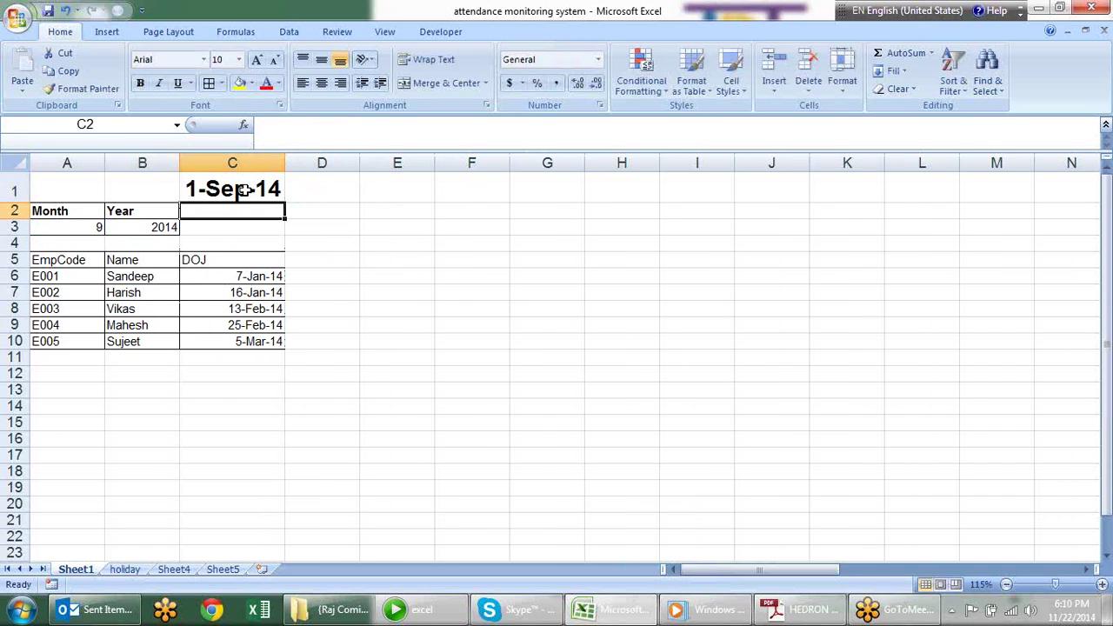
# Set the month to 10 and the year to 2013 using the A3 and B3 dropdowns
pyautogui.click(98, 232)
pyautogui.click(112, 228)
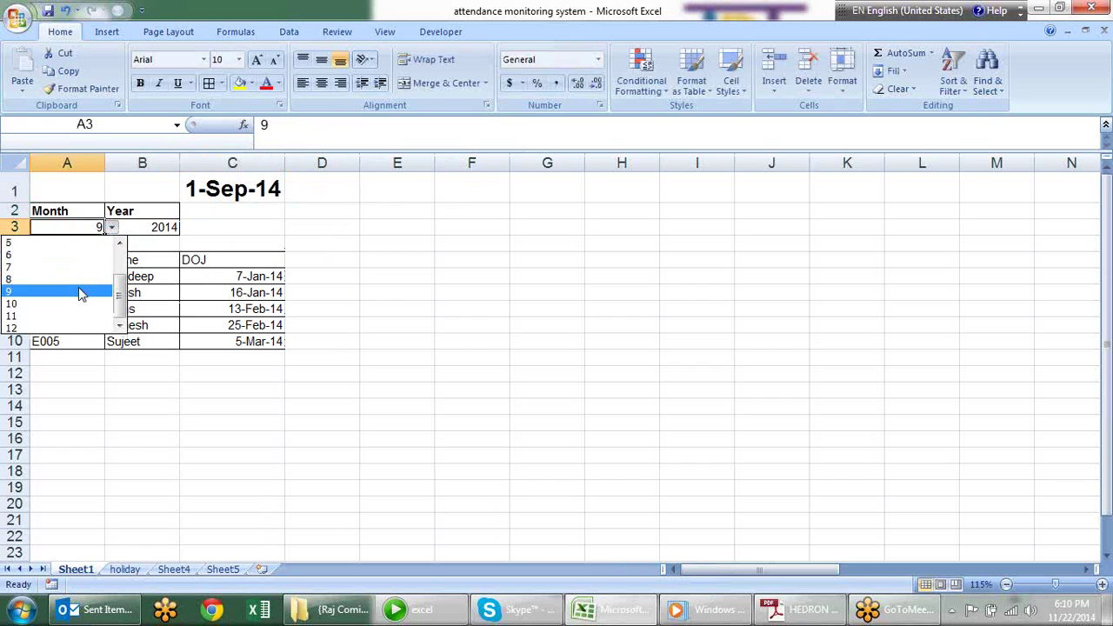
pyautogui.click(81, 300)
pyautogui.click(139, 228)
pyautogui.click(186, 227)
pyautogui.click(157, 279)
pyautogui.click(184, 224)
pyautogui.click(167, 228)
pyautogui.click(186, 228)
pyautogui.click(149, 267)
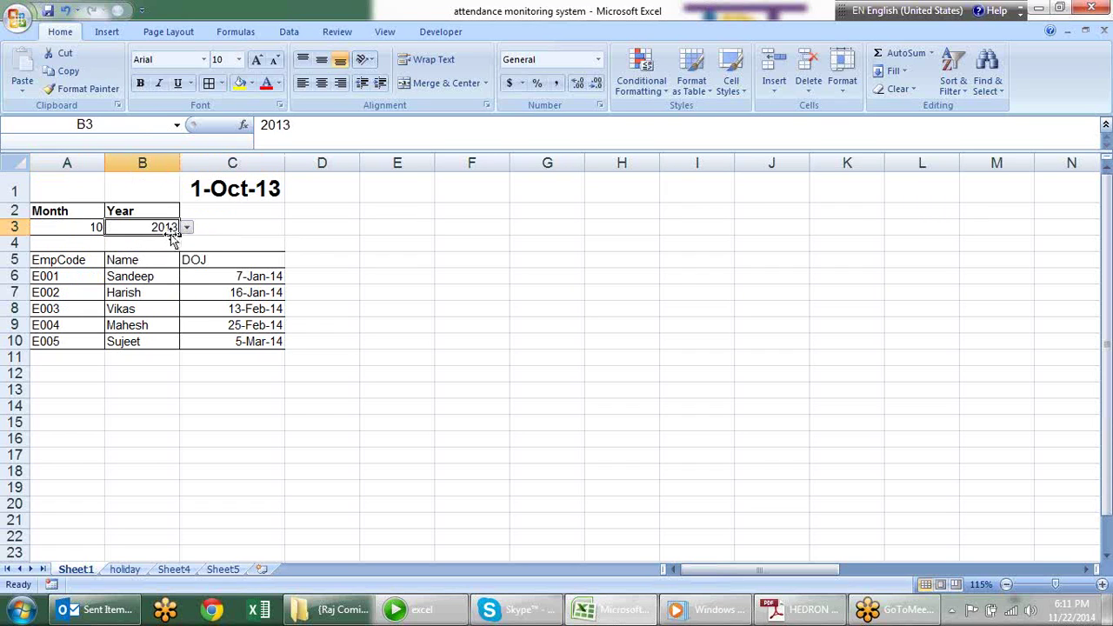
# Format C1 with the custom d-mmm-yy date format so it shows 1-Oct-13
pyautogui.click(193, 197)
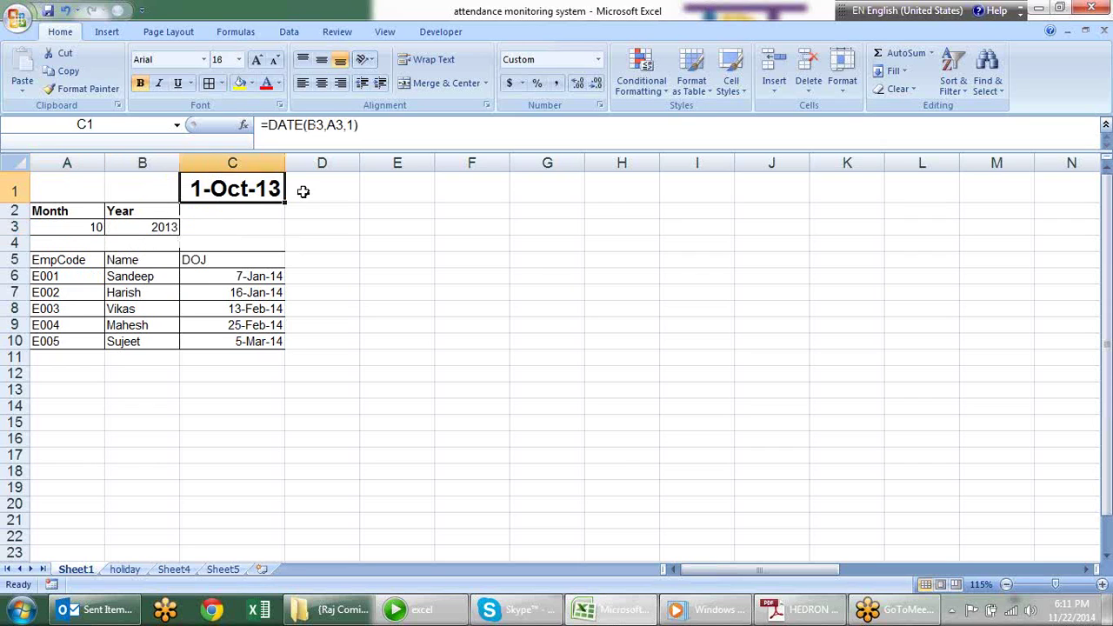
pyautogui.click(600, 105)
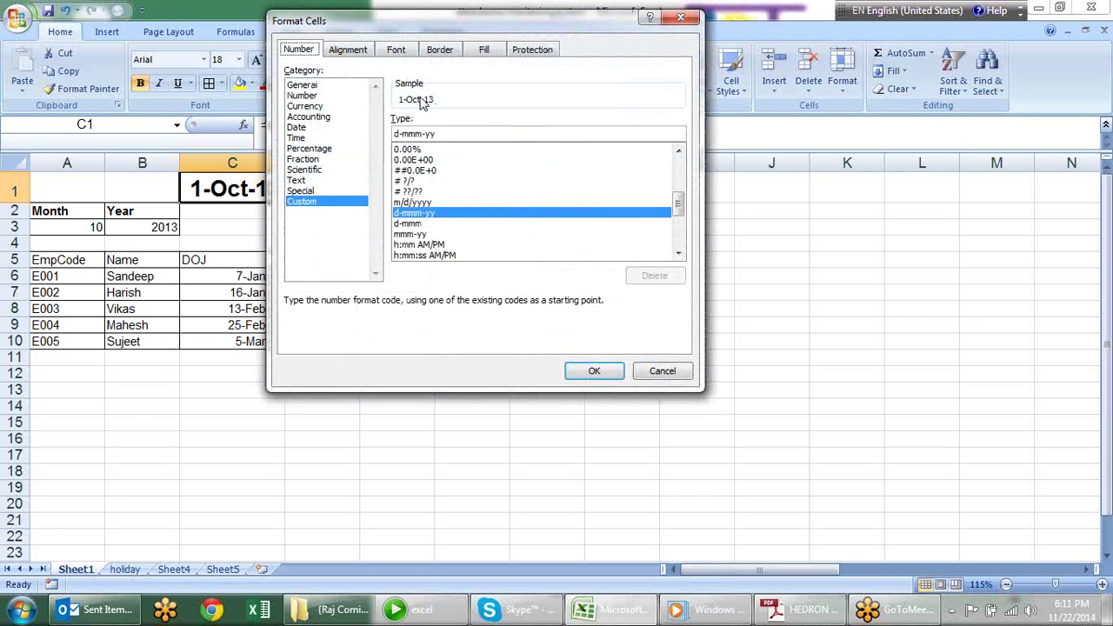
pyautogui.press('Return')
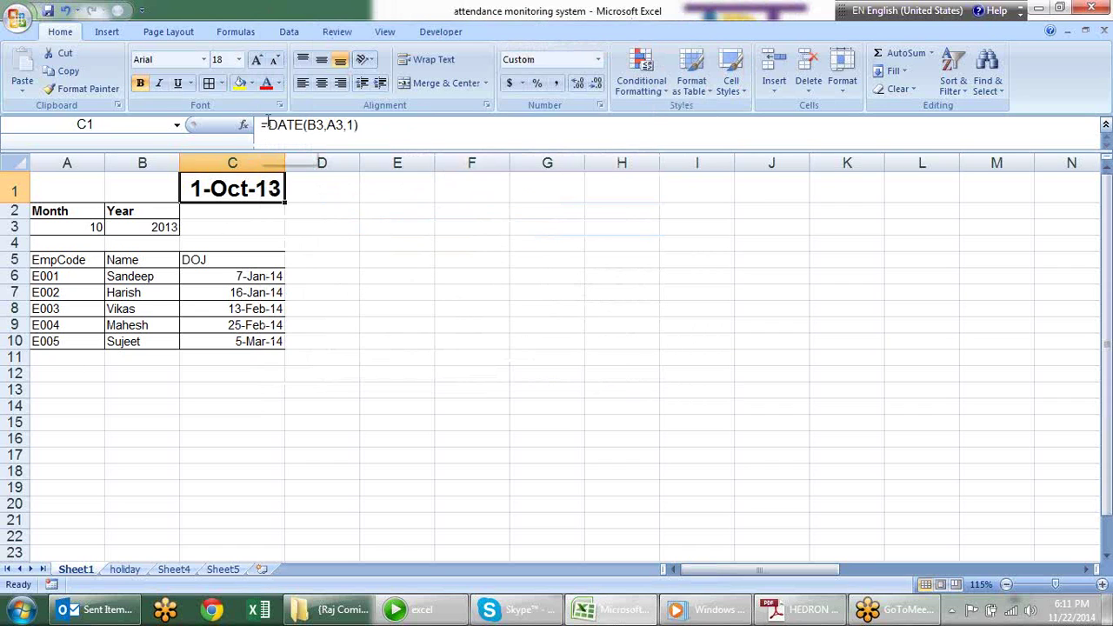
pyautogui.click(267, 124)
pyautogui.click(271, 215)
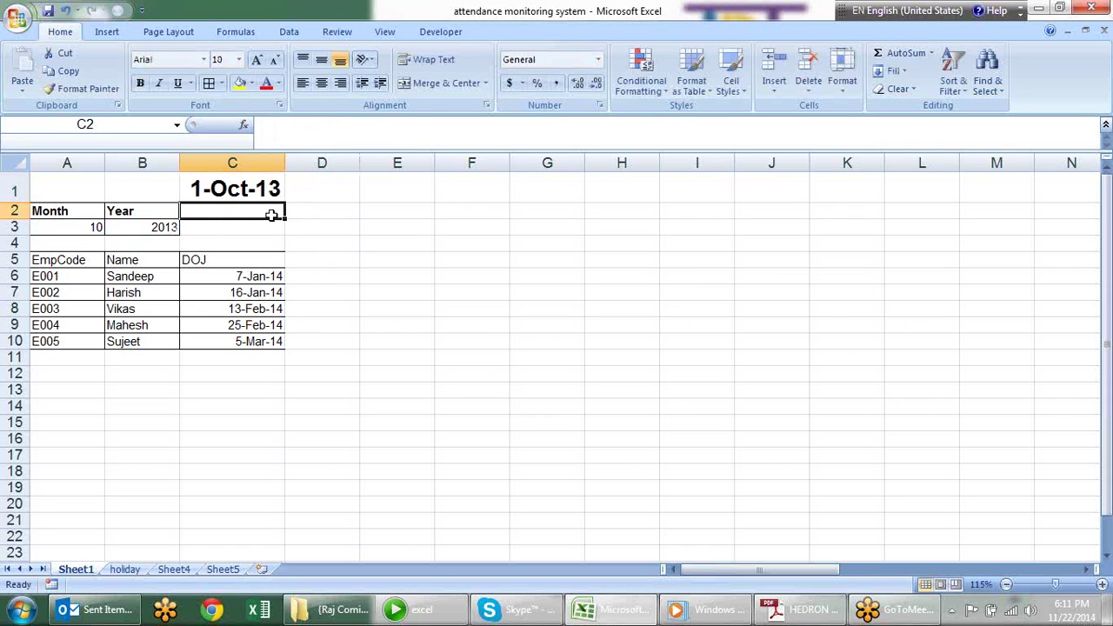
# Enter =TEXT(C1,"mmmm-yy") in C2 to show October-13, then copy C2
pyautogui.write('=te')
pyautogui.press('Tab')
pyautogui.press('Up')
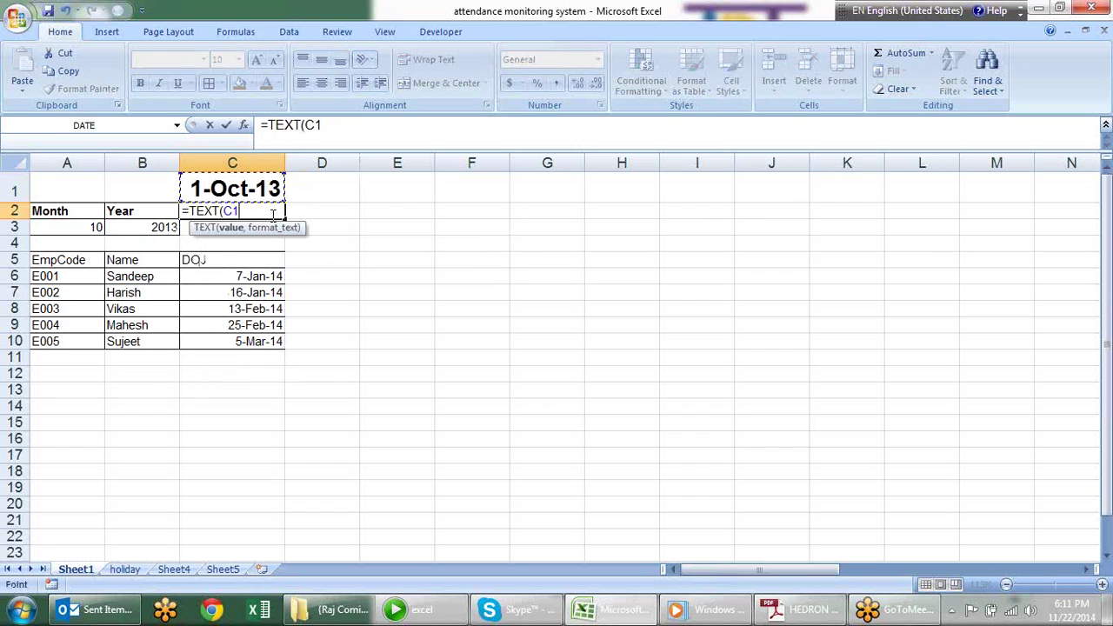
pyautogui.write(',')
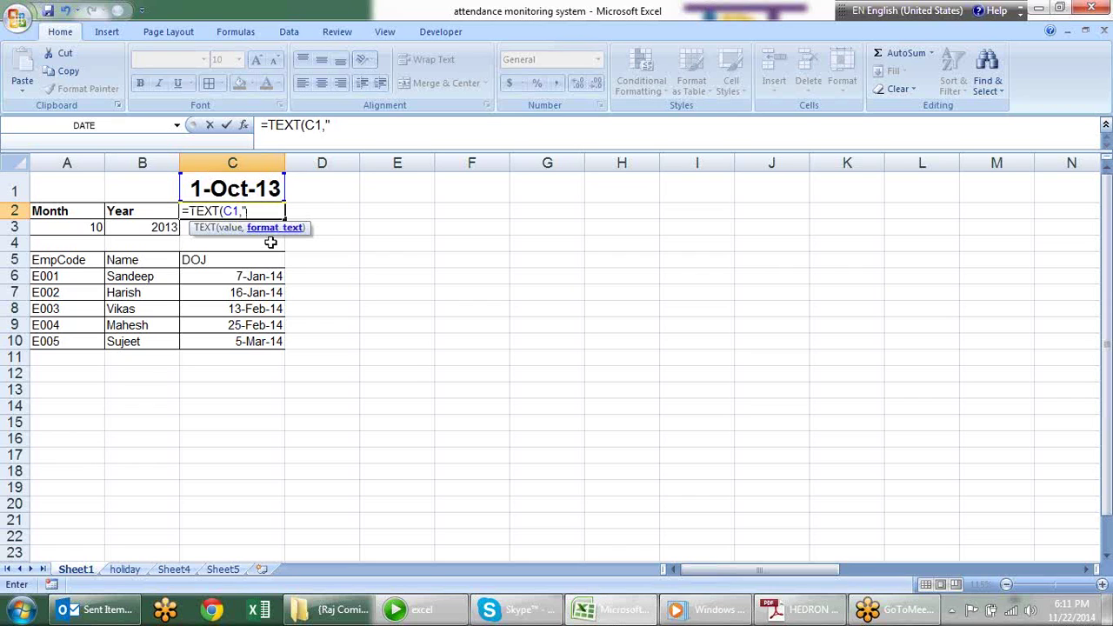
pyautogui.write('mmmm-dd')
pyautogui.press('BackSpace')
pyautogui.press('BackSpace')
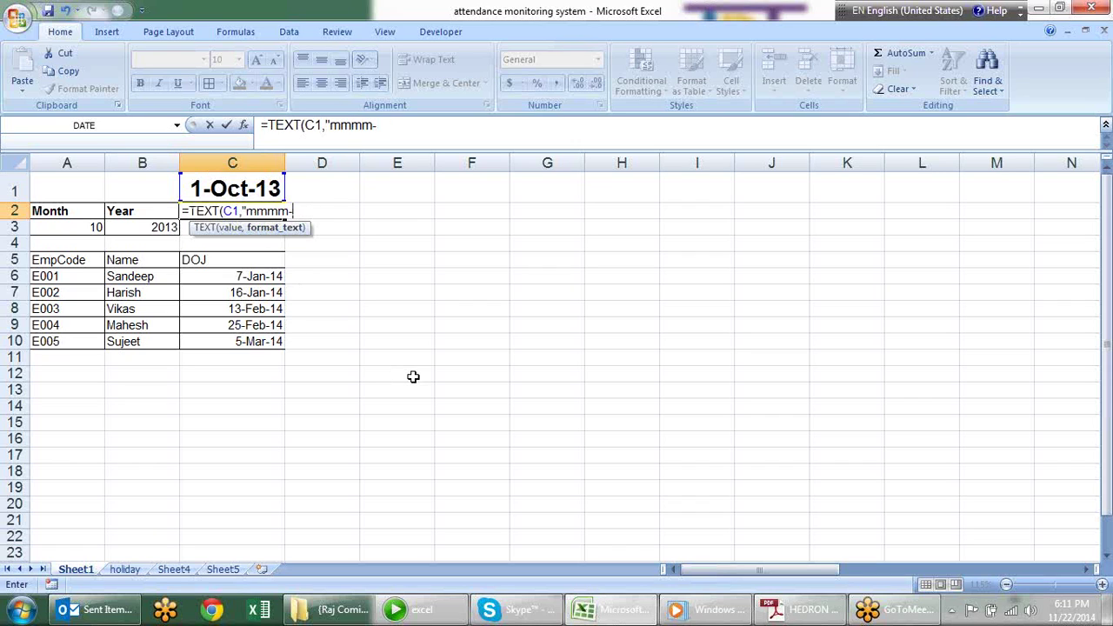
pyautogui.write('yy"')
pyautogui.write(')')
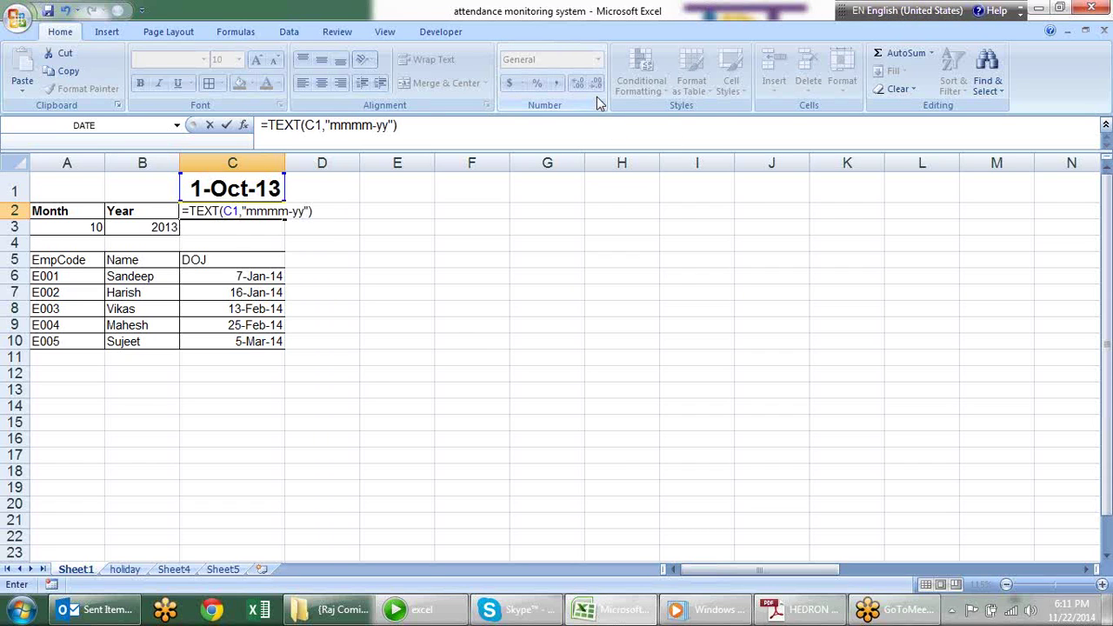
pyautogui.press('Return')
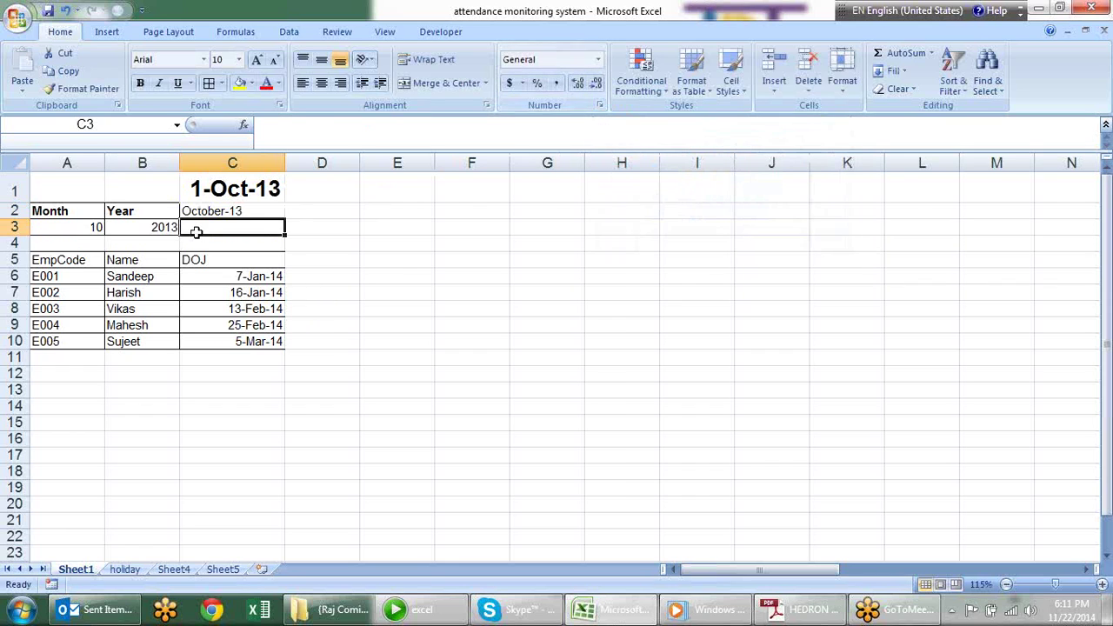
pyautogui.click(241, 211)
pyautogui.hotkey('ctrl', 'c')
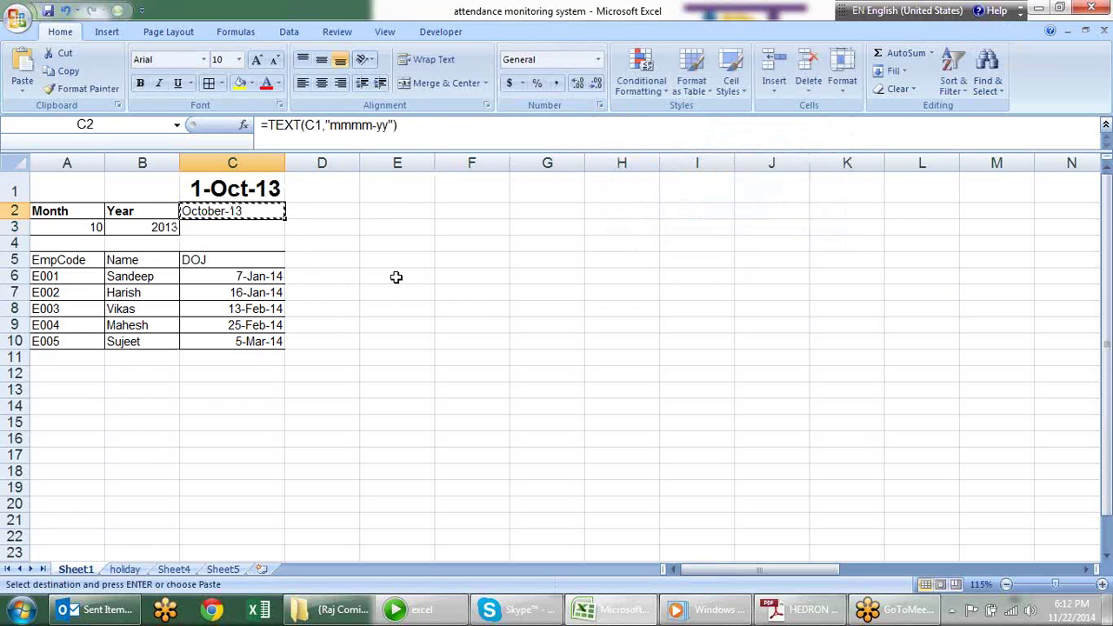
# Paste the October-13 result into E6 as a value only
pyautogui.click(396, 277)
pyautogui.hotkey('alt', 'e')
pyautogui.press('s')
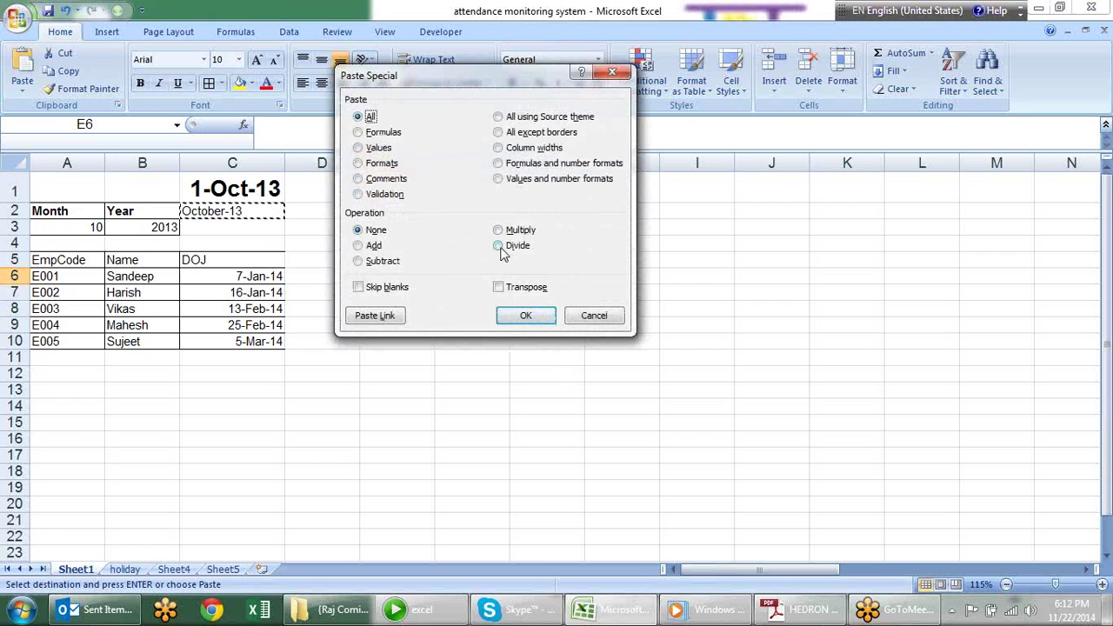
pyautogui.click(379, 147)
pyautogui.click(525, 315)
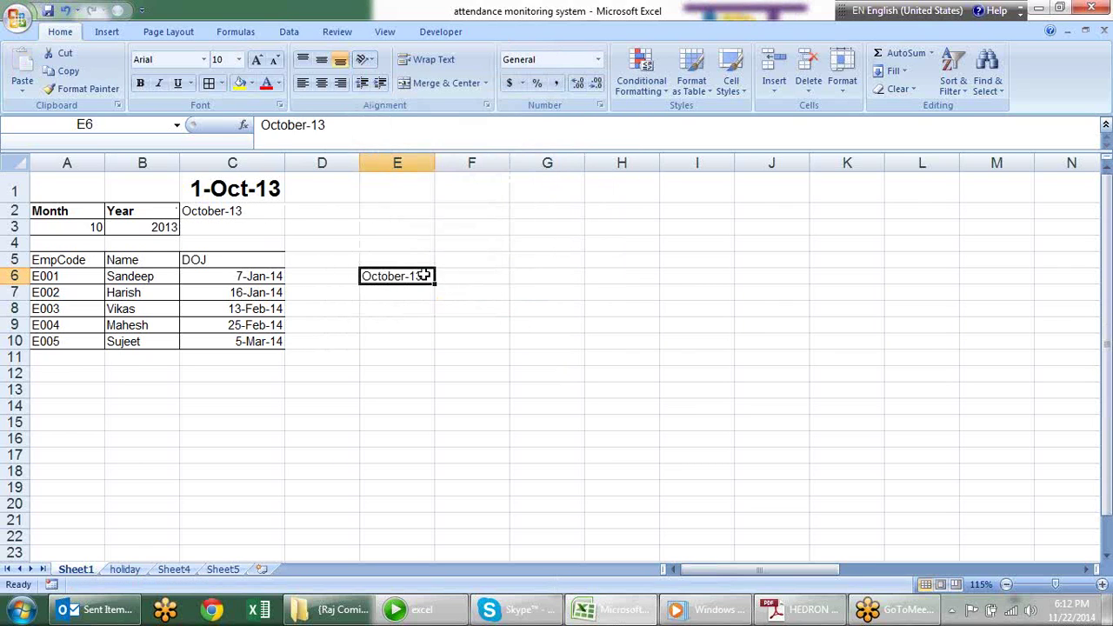
# Delete the test value from E6 and open C1's =DATE(B3,A3,1) formula for editing
pyautogui.click(274, 210)
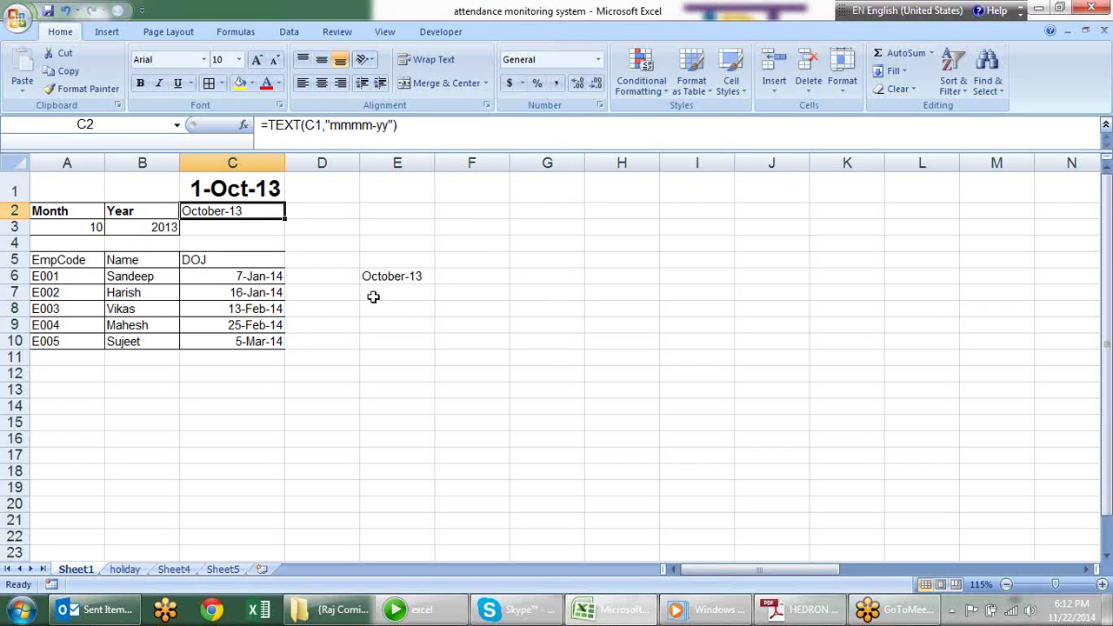
pyautogui.click(419, 278)
pyautogui.press('Delete')
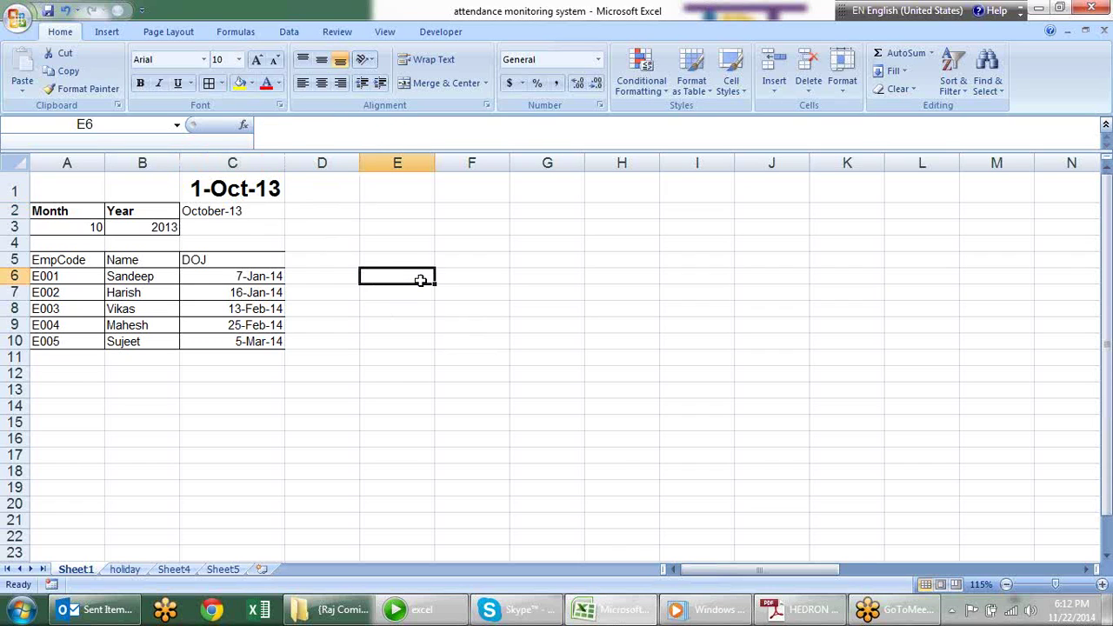
pyautogui.click(269, 200)
pyautogui.click(276, 213)
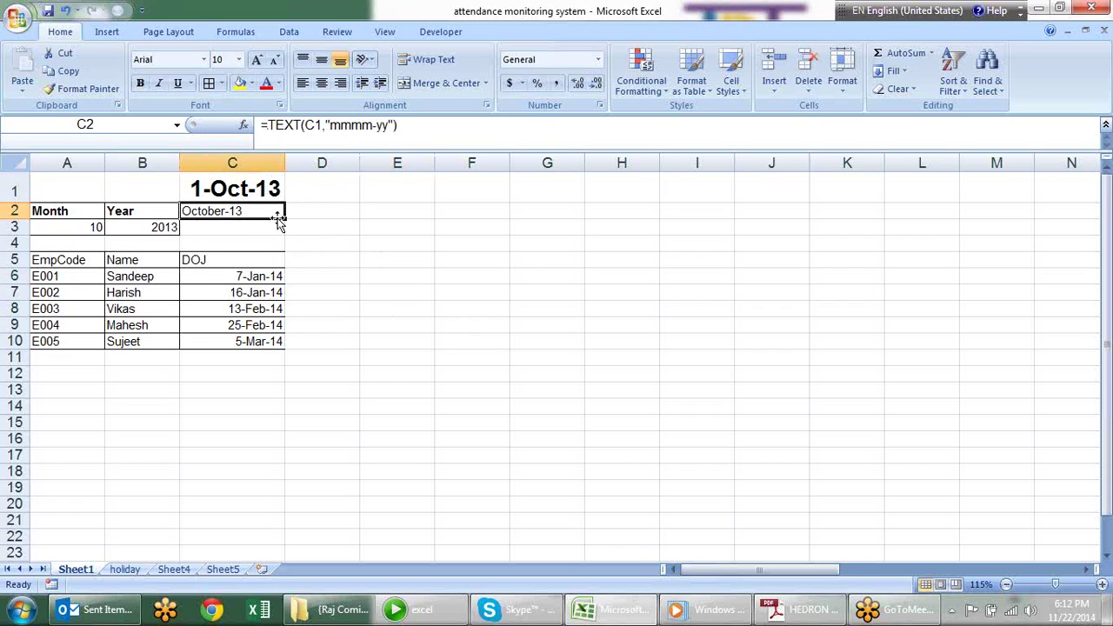
pyautogui.click(270, 178)
pyautogui.doubleClick(271, 178)
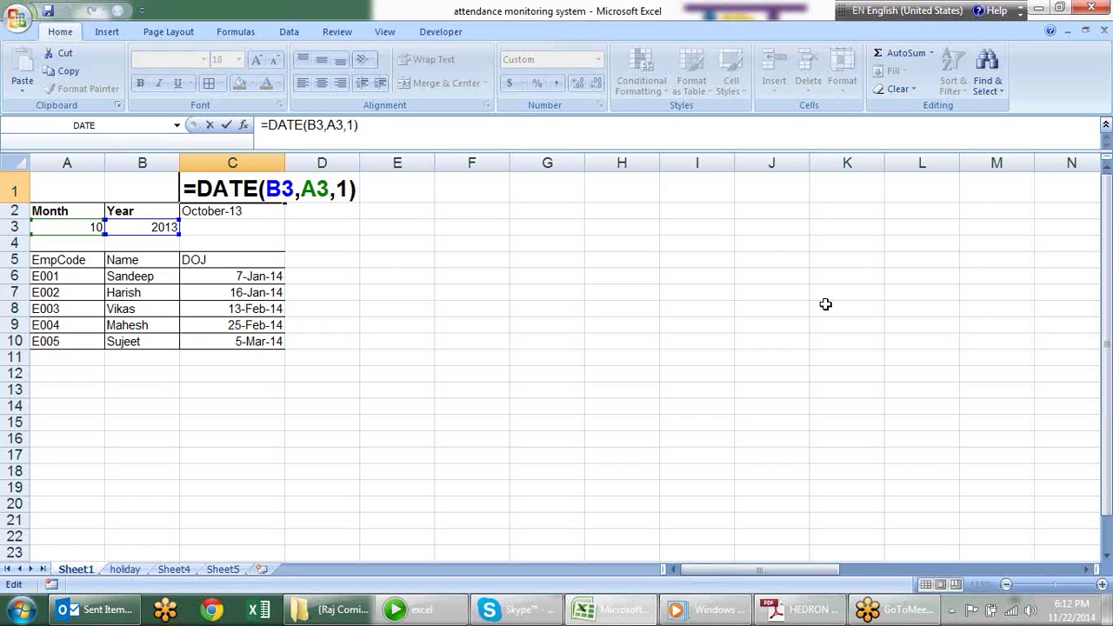
# Change C1 to =TEXT(DATE(B3,A3,1),"mmmm-yy") and clear C2
pyautogui.write('te')
pyautogui.press('Tab')
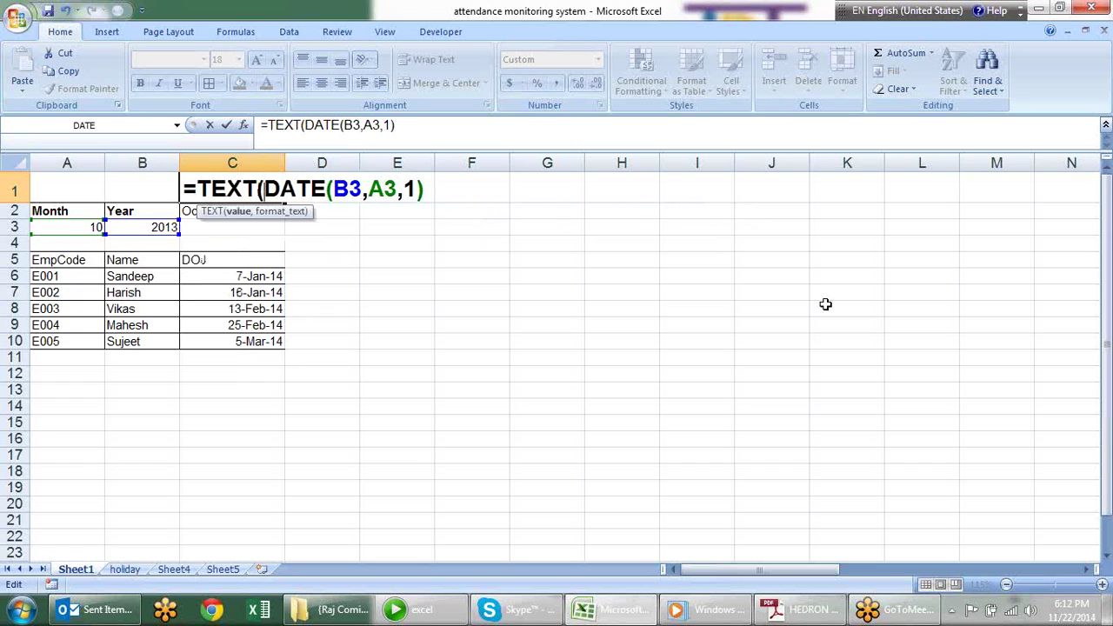
pyautogui.click(238, 214)
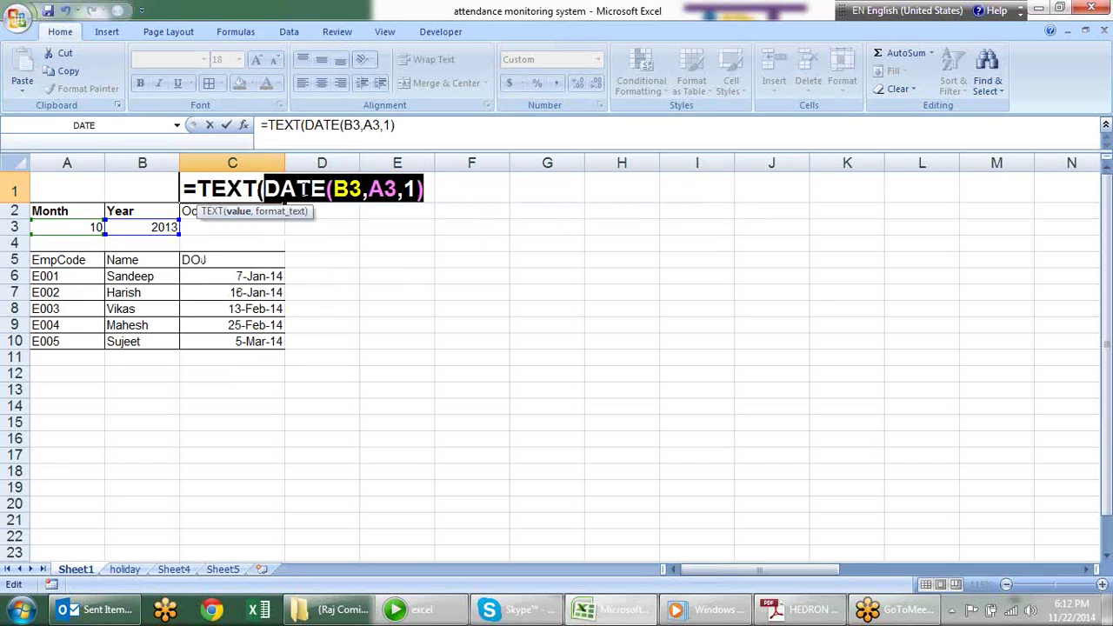
pyautogui.click(429, 192)
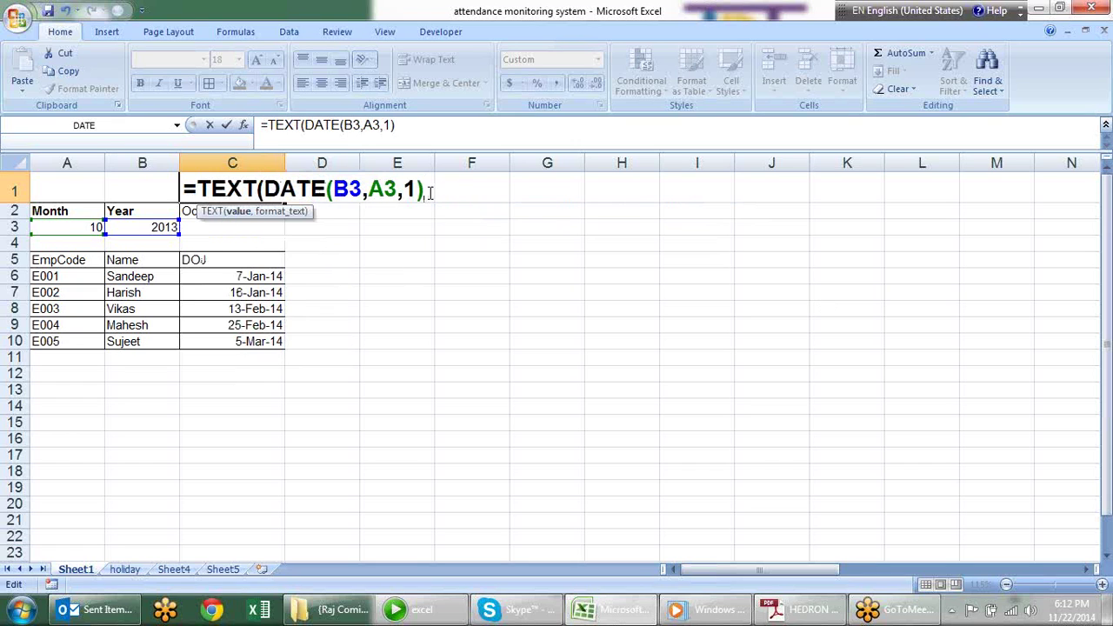
pyautogui.write(',"')
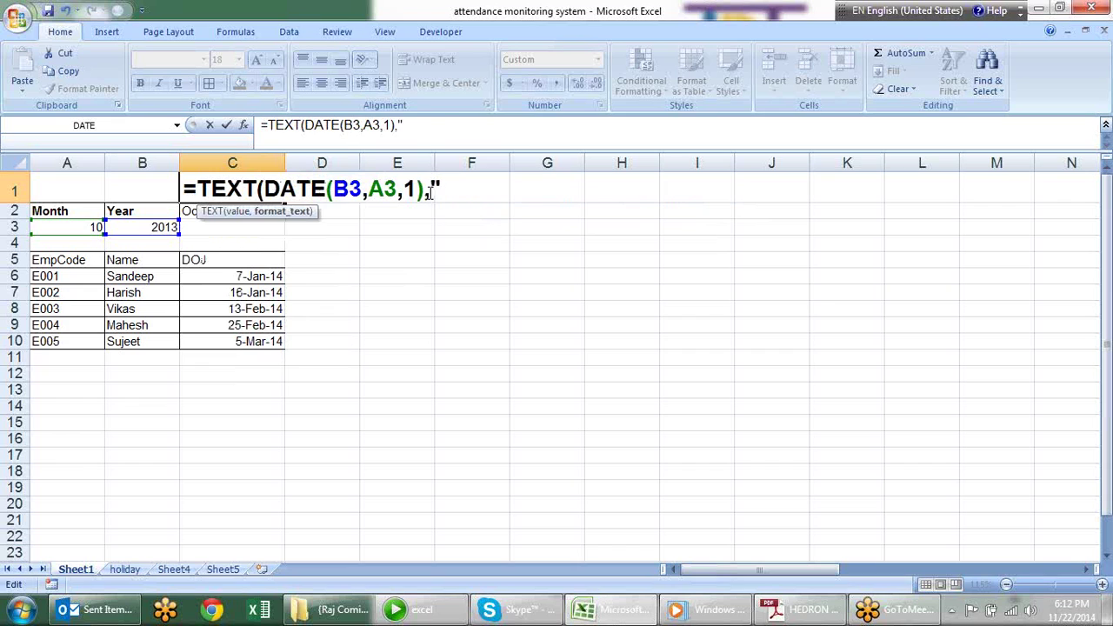
pyautogui.write('mmmm')
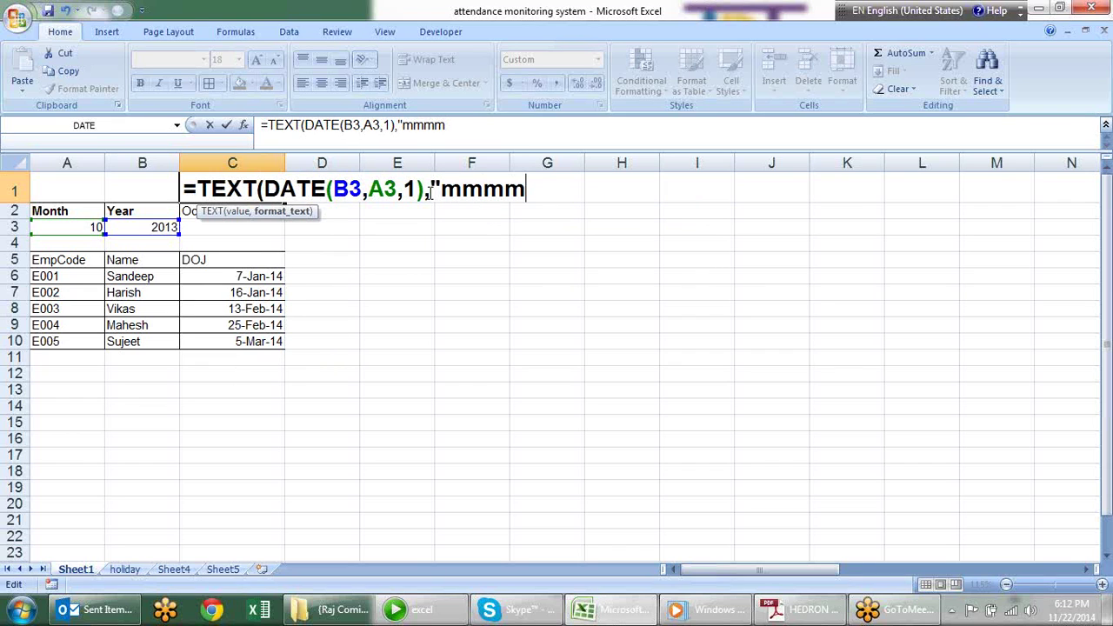
pyautogui.write('-yy")')
pyautogui.press('Return')
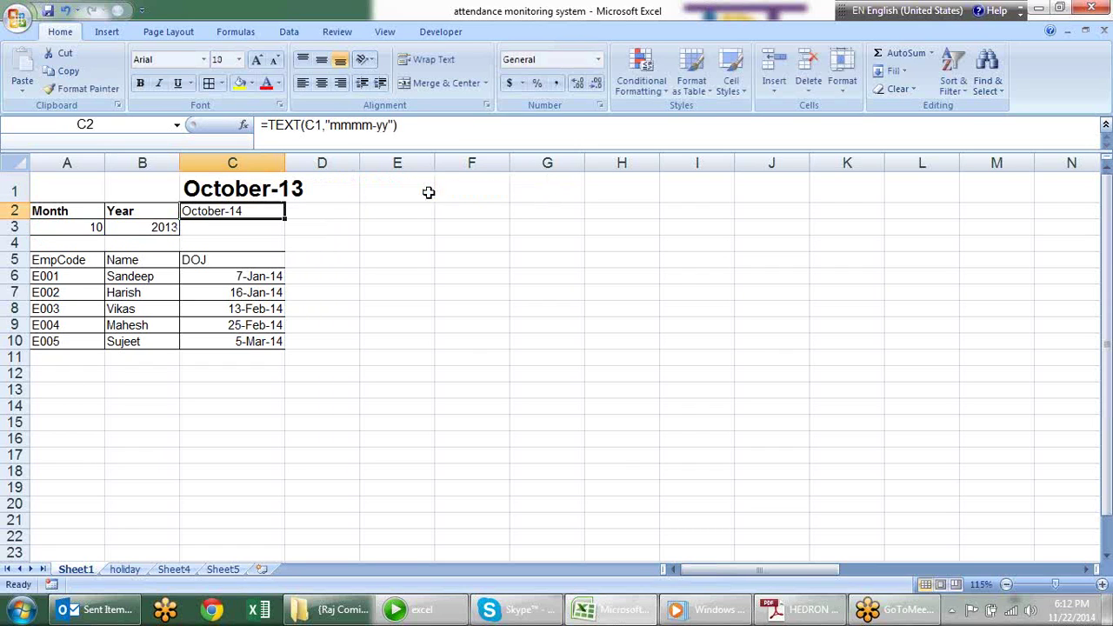
pyautogui.press('Delete')
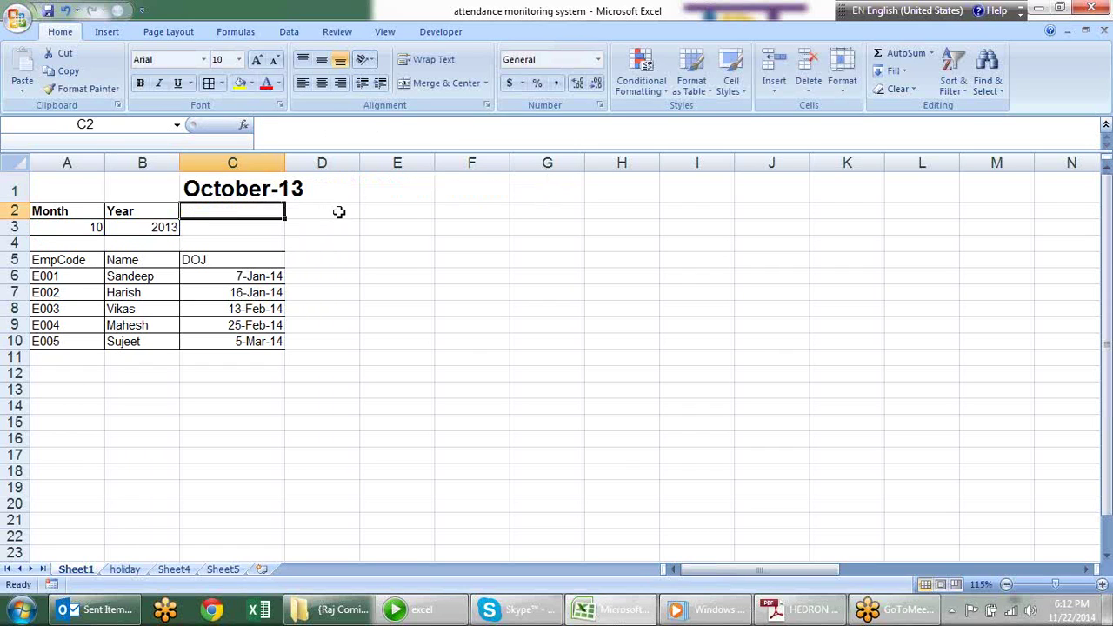
# Set the month to 8 and the year to 2014 so C1 shows August-14
pyautogui.click(93, 227)
pyautogui.click(112, 228)
pyautogui.click(87, 280)
pyautogui.click(178, 231)
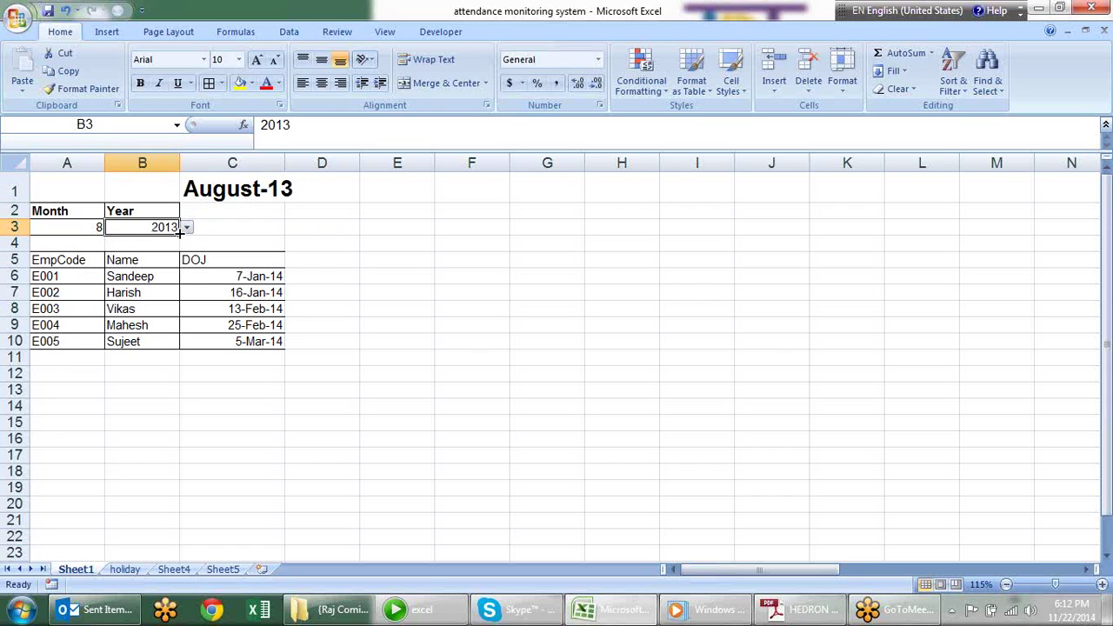
pyautogui.click(186, 228)
pyautogui.click(154, 280)
pyautogui.click(218, 191)
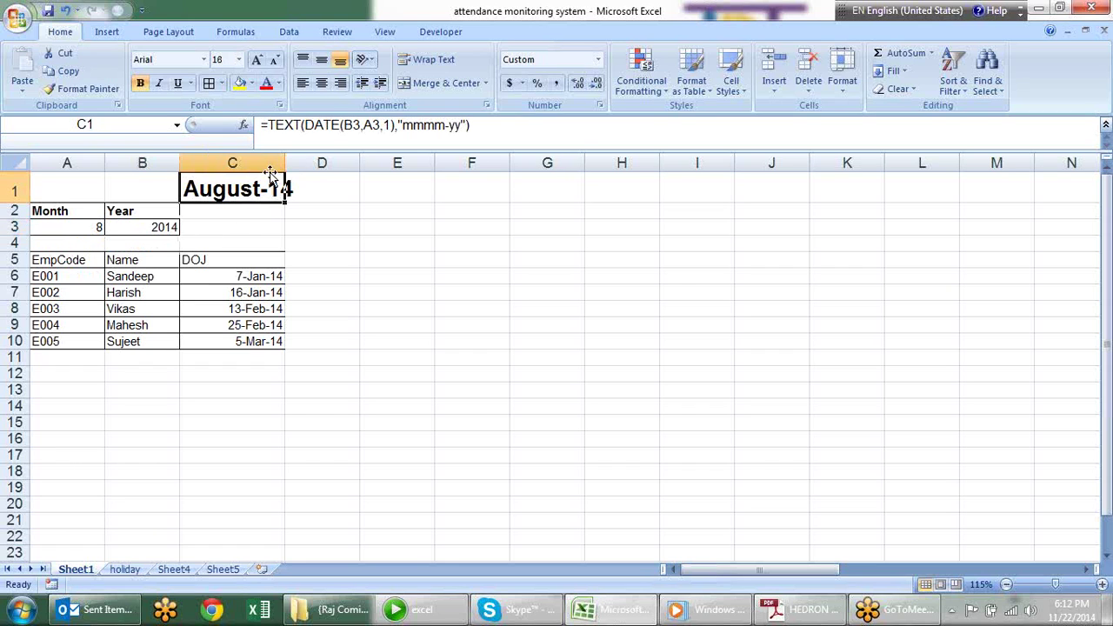
# Prefix C1's title formula with the text 'Attendance for the month of'
pyautogui.click(270, 124)
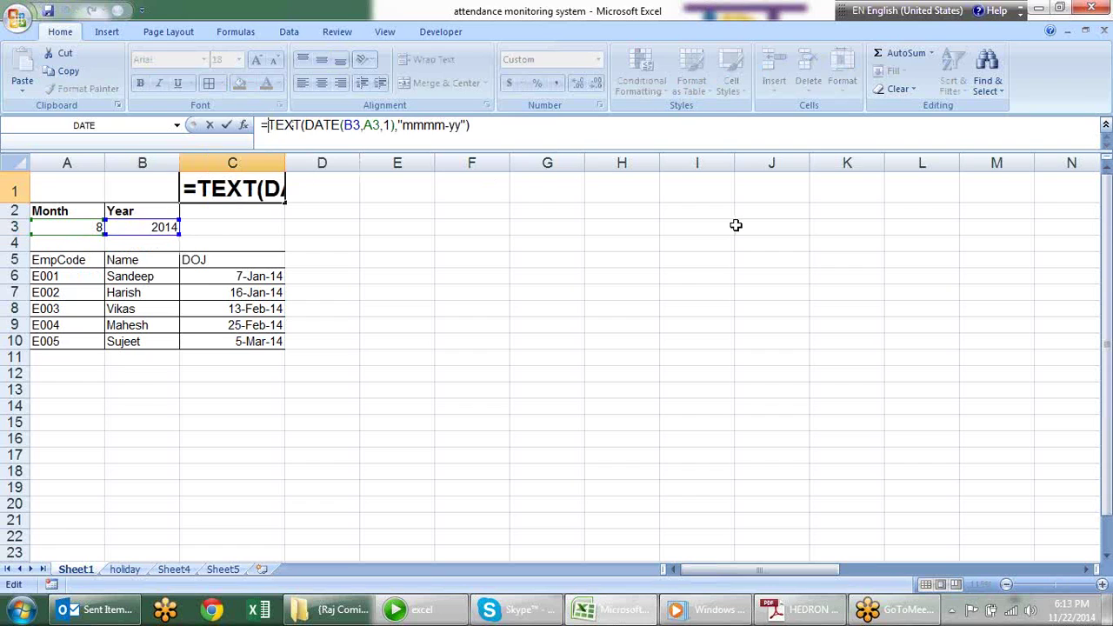
pyautogui.write('""')
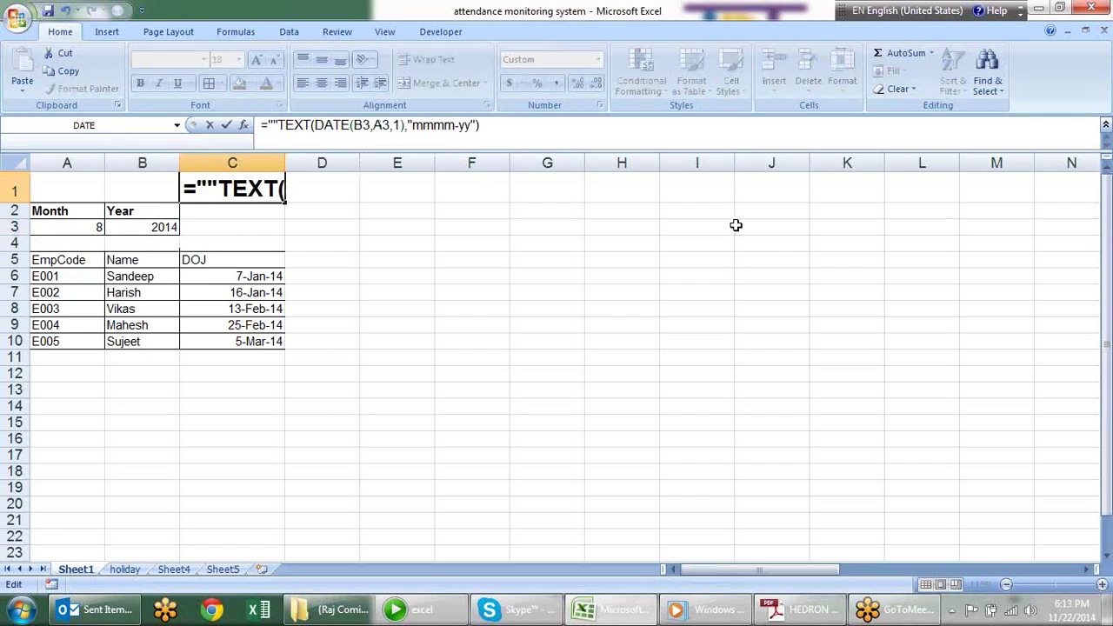
pyautogui.write('&')
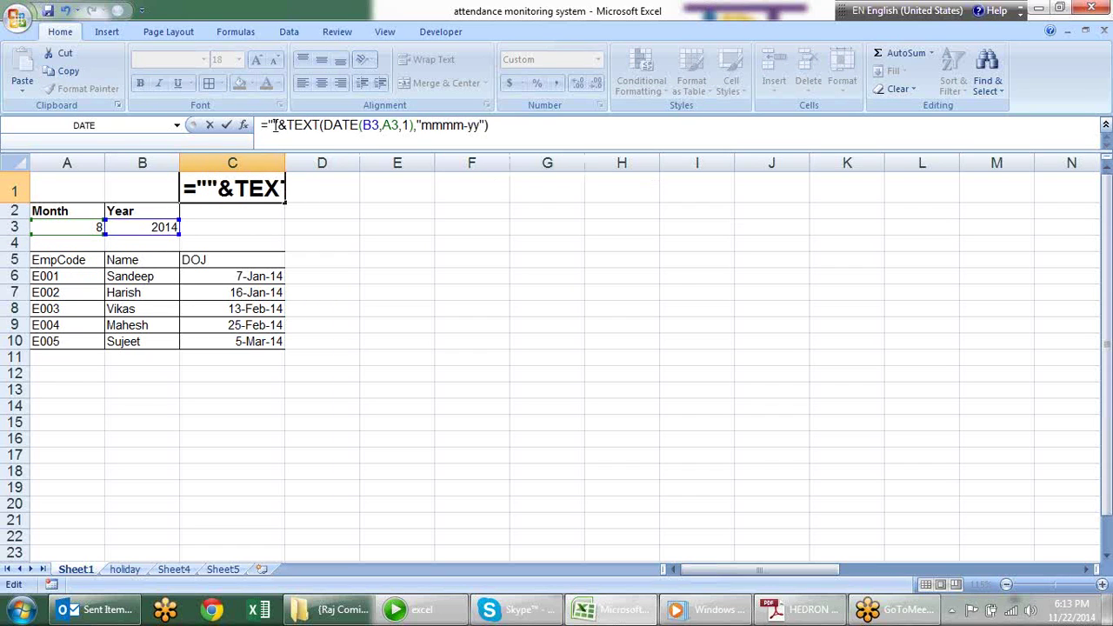
pyautogui.write('Attendance cor')
pyautogui.press('BackSpace')
pyautogui.press('BackSpace')
pyautogui.press('BackSpace')
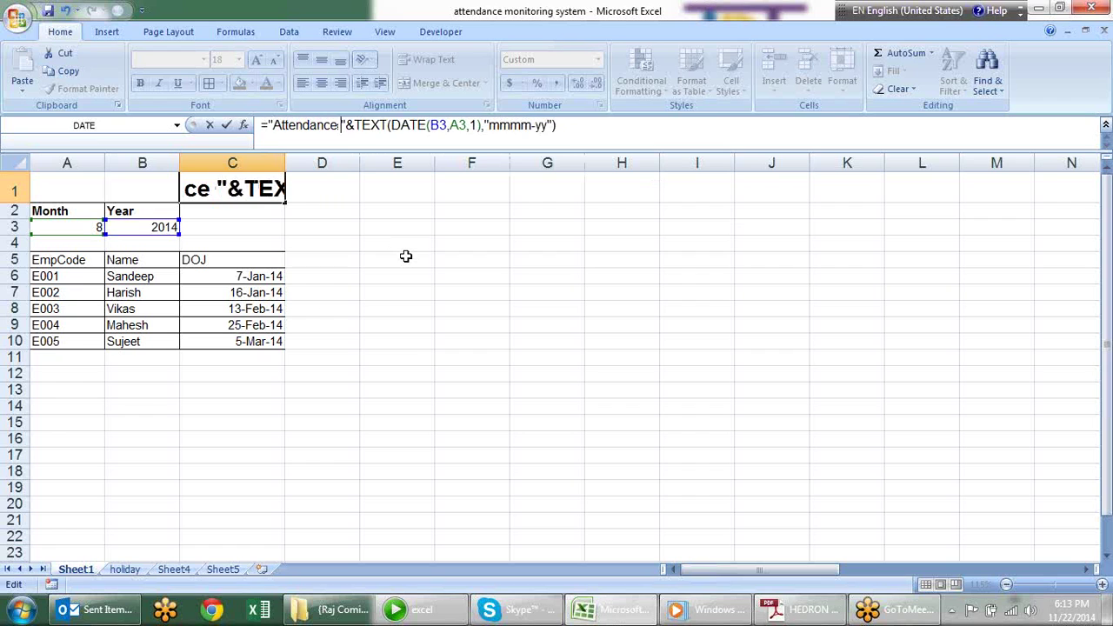
pyautogui.write('for the month of')
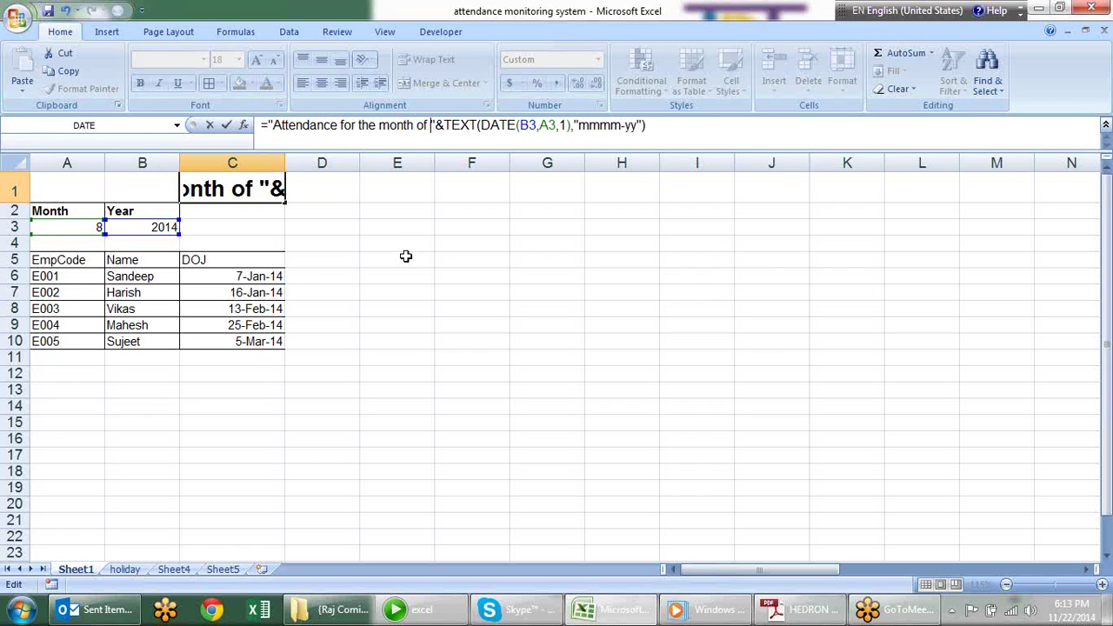
pyautogui.press('Return')
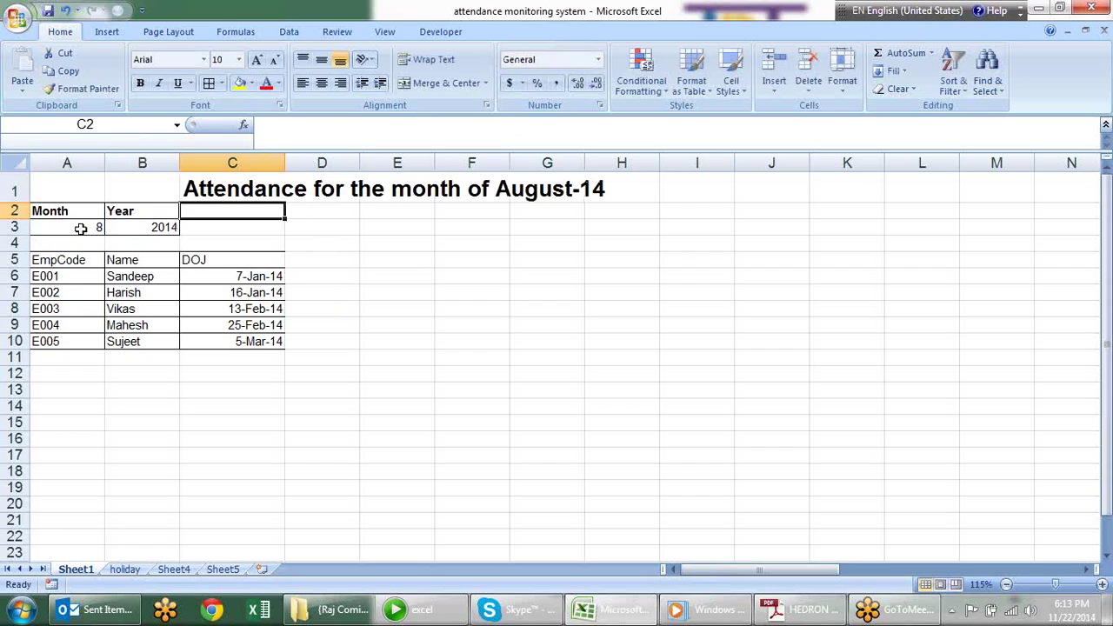
# Pick month 10 and year 2012 from the A3 and B3 dropdowns
pyautogui.click(82, 227)
pyautogui.click(112, 227)
pyautogui.click(87, 291)
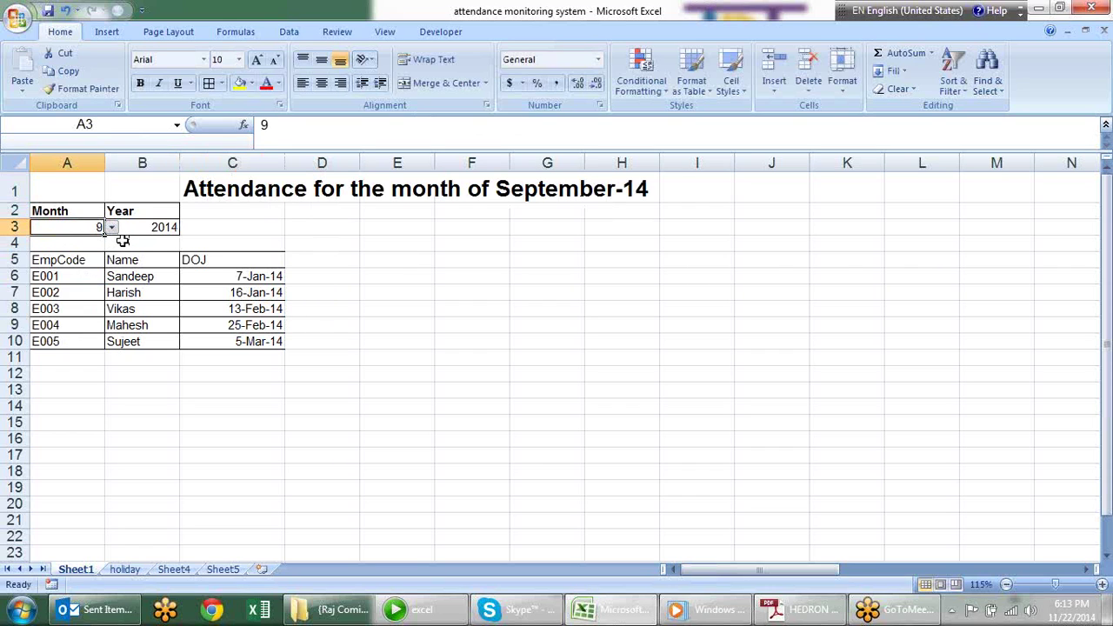
pyautogui.click(111, 227)
pyautogui.click(79, 303)
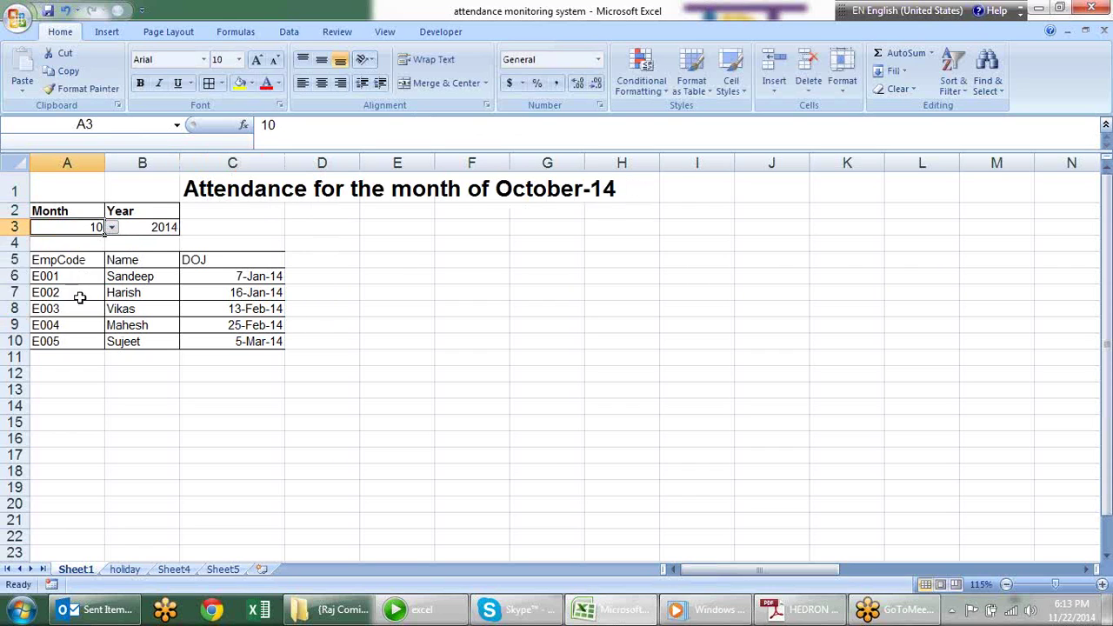
pyautogui.click(158, 227)
pyautogui.click(186, 229)
pyautogui.click(166, 279)
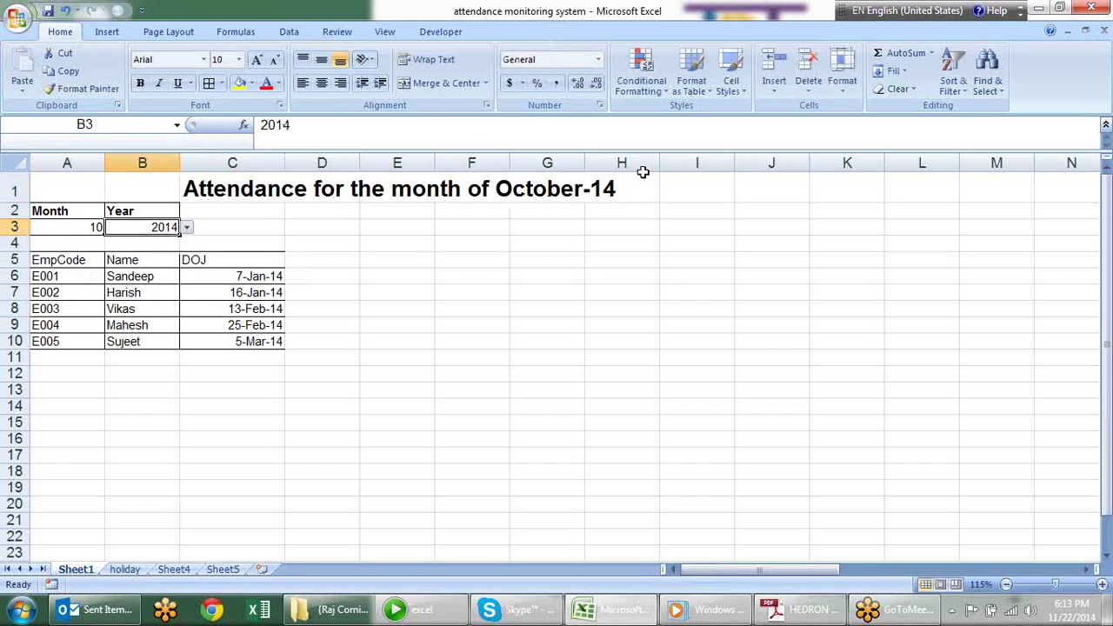
pyautogui.click(187, 228)
pyautogui.click(167, 253)
# Narrow columns D through S, then T through W, to slim uniform day-column widths
pyautogui.click(308, 259)
pyautogui.moveTo(308, 258); pyautogui.dragTo(928, 252)
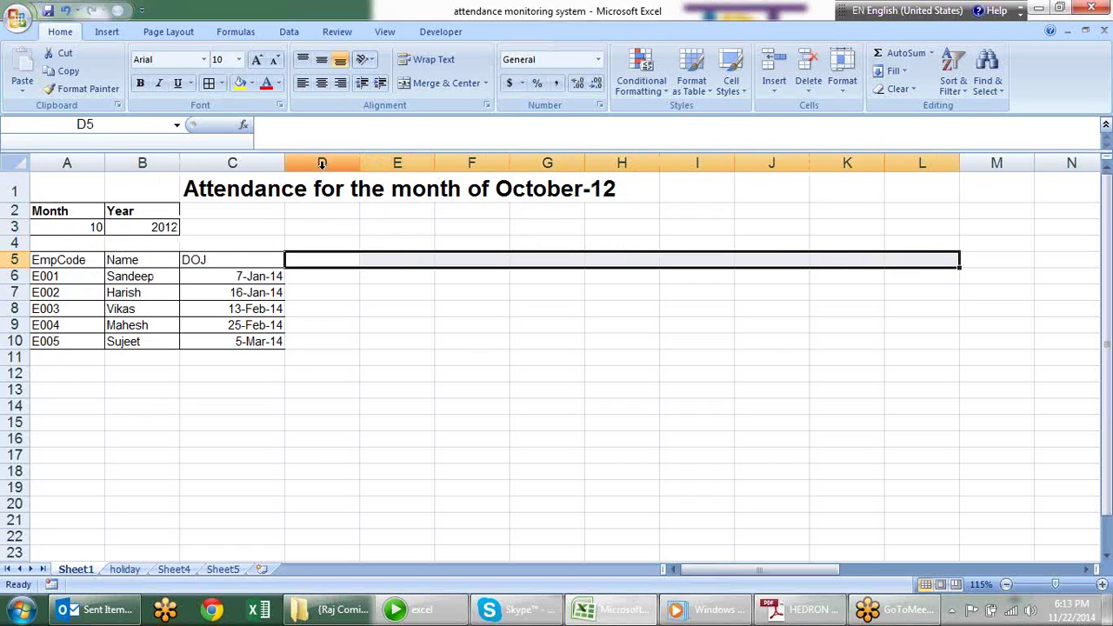
pyautogui.moveTo(323, 155)
pyautogui.mouseDown()
pyautogui.moveTo(1031, 160)
pyautogui.moveTo(988, 155)
pyautogui.mouseUp()
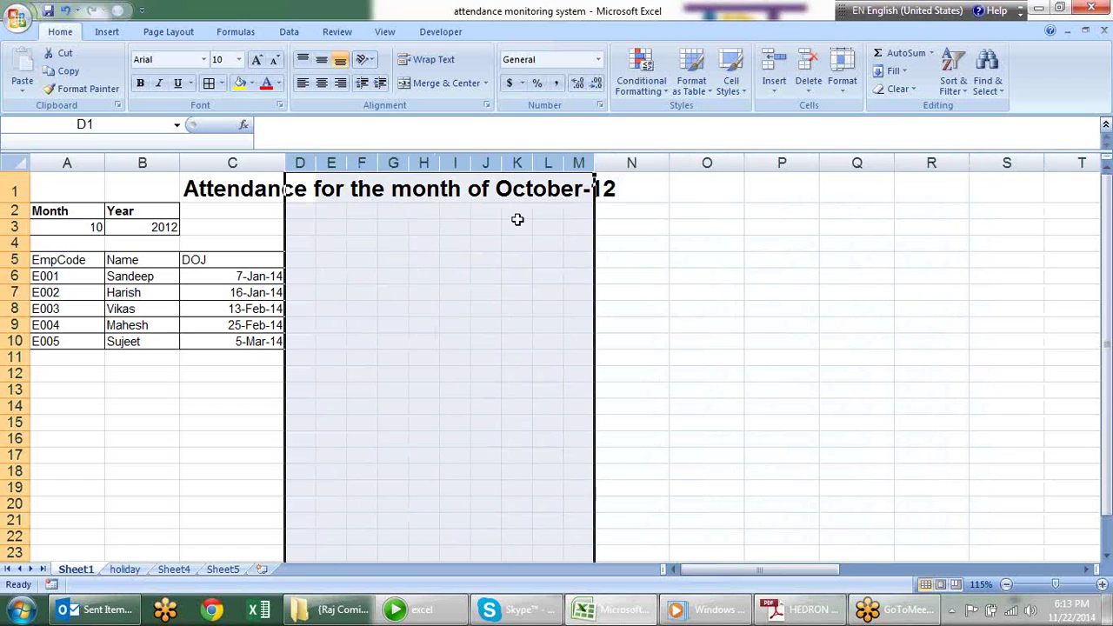
pyautogui.moveTo(299, 163); pyautogui.dragTo(1006, 156)
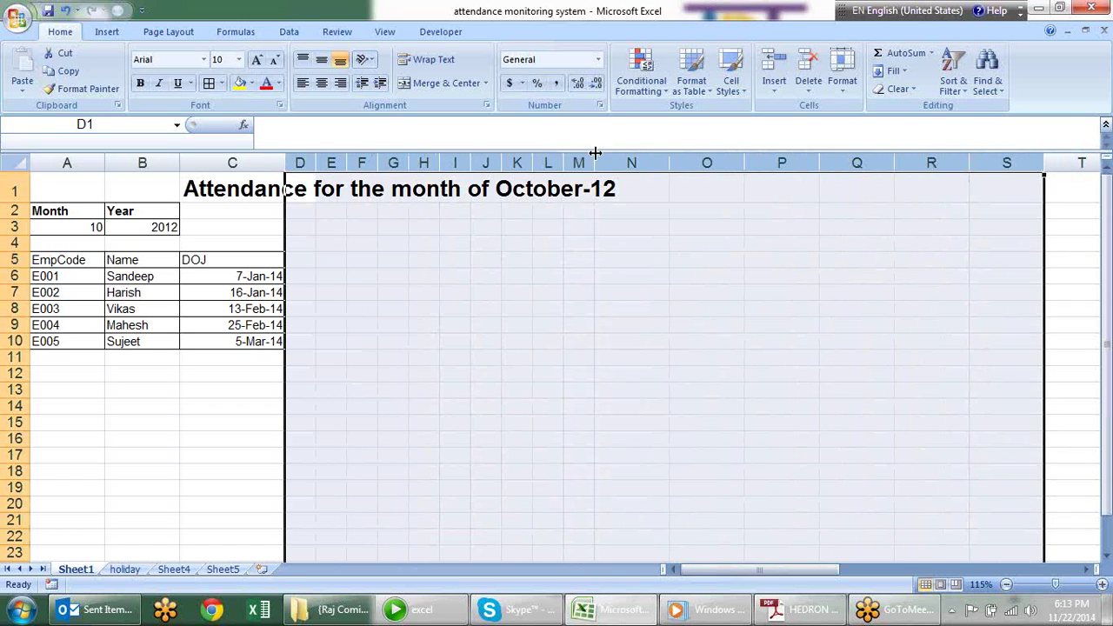
pyautogui.moveTo(594, 163); pyautogui.dragTo(592, 163)
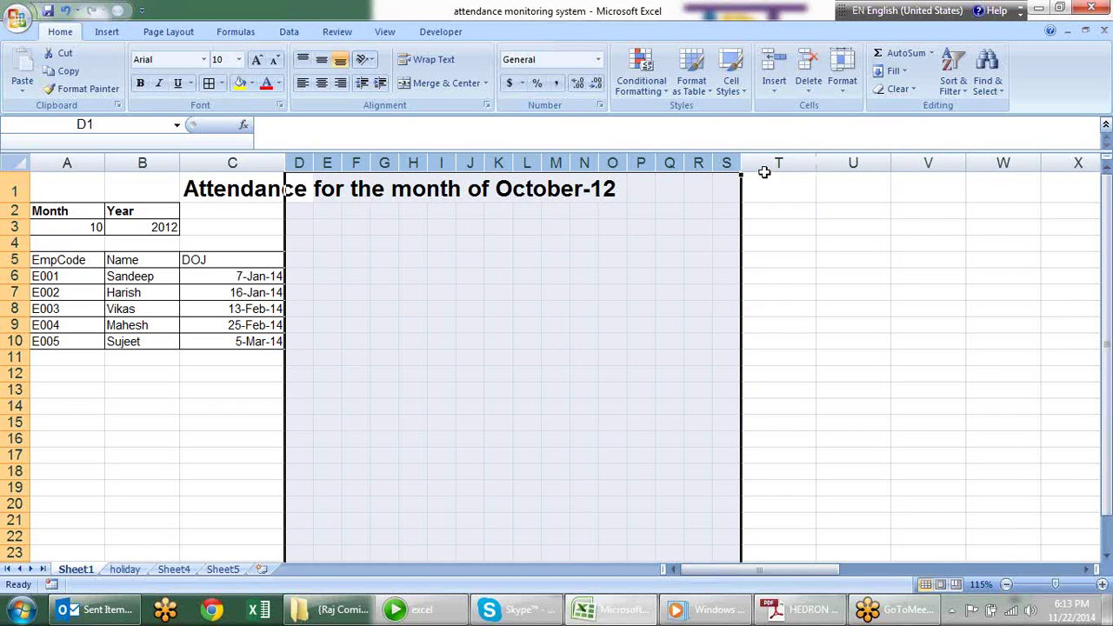
pyautogui.moveTo(768, 165)
pyautogui.mouseDown()
pyautogui.moveTo(1040, 167)
pyautogui.moveTo(987, 165)
pyautogui.mouseUp()
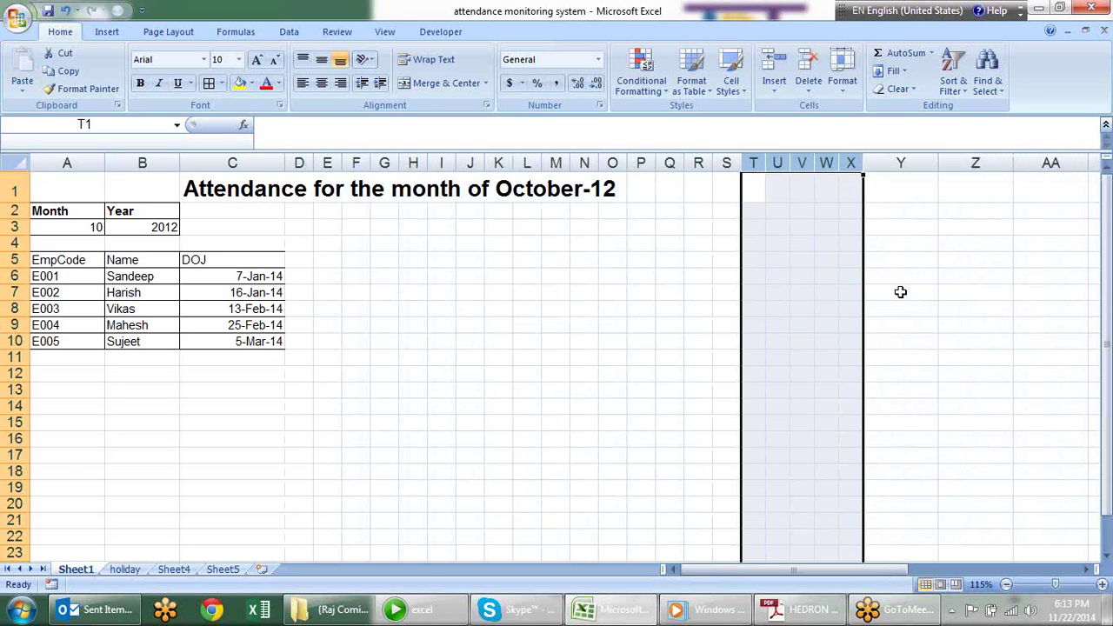
pyautogui.click(900, 291)
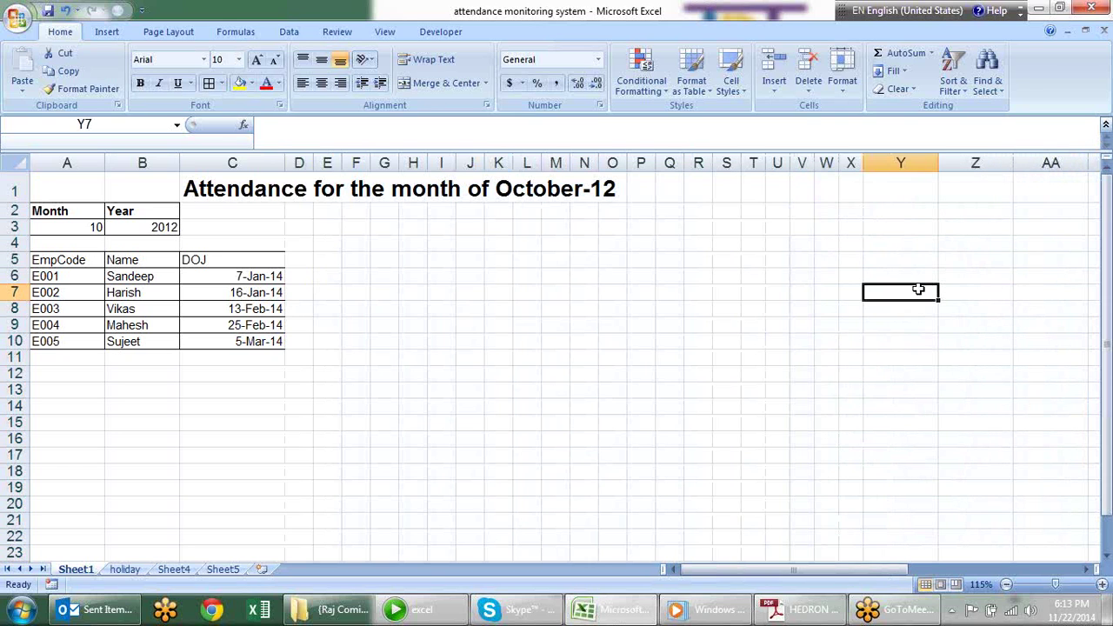
# Enter 1 and 2 in D5:E5 and extend the series across row 5 to AH5
pyautogui.click(300, 258)
pyautogui.write('1')
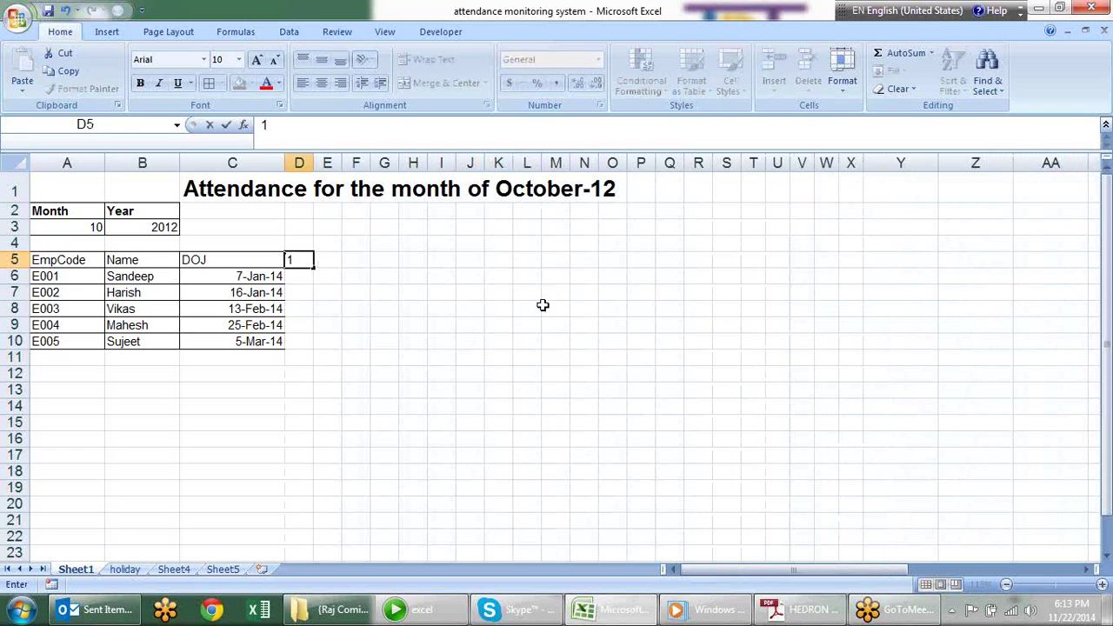
pyautogui.press('Tab')
pyautogui.write('2')
pyautogui.click(537, 306)
pyautogui.moveTo(305, 255)
pyautogui.mouseDown()
pyautogui.moveTo(703, 280)
pyautogui.moveTo(968, 264)
pyautogui.moveTo(1040, 275)
pyautogui.mouseUp()
# Narrow columns X through AH to match the other day columns
pyautogui.moveTo(1033, 165); pyautogui.dragTo(318, 162)
pyautogui.click(630, 287)
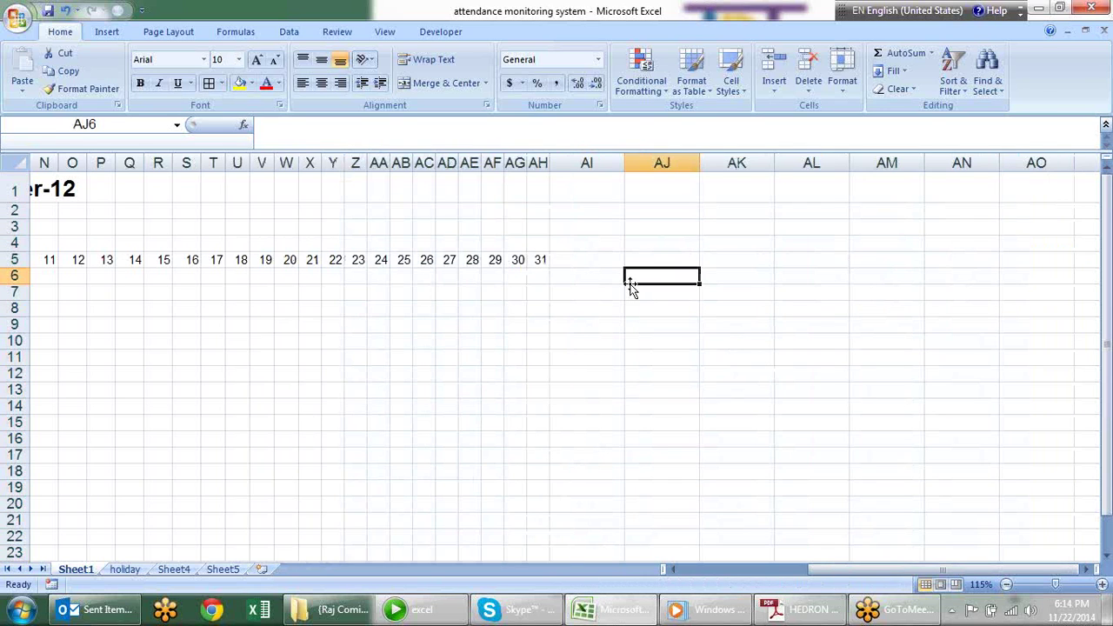
pyautogui.press('Left')
pyautogui.press('Left')
pyautogui.press('Left')
pyautogui.press('Left')
pyautogui.press('Left')
pyautogui.press('Left')
pyautogui.press('Left')
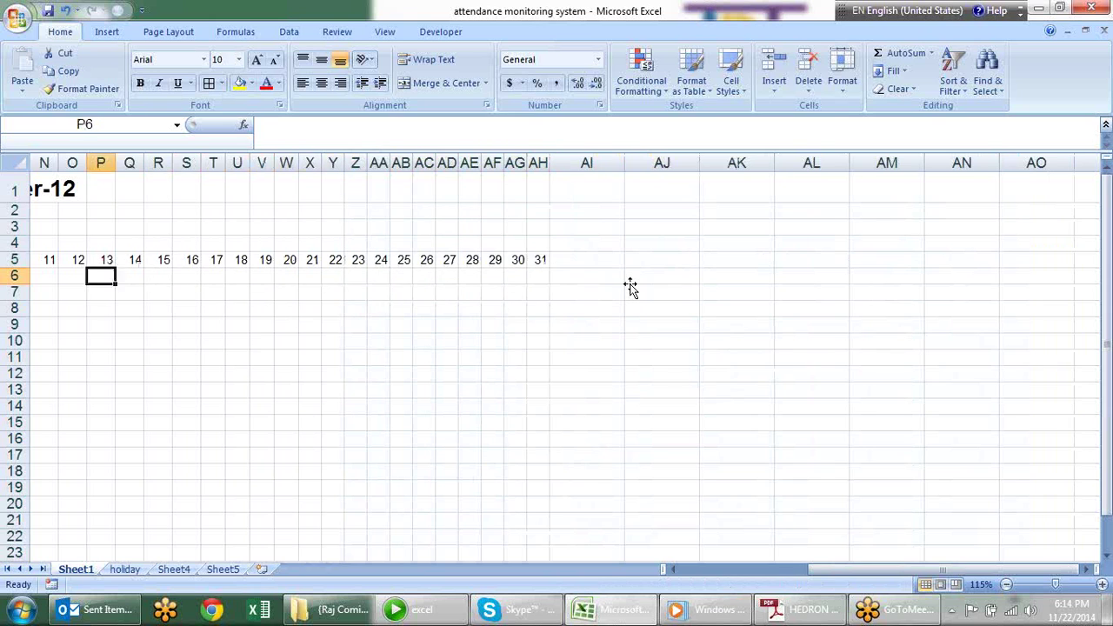
pyautogui.press('Left')
pyautogui.press('Left')
pyautogui.press('Left')
pyautogui.press('Left')
pyautogui.press('Left')
pyautogui.press('Left')
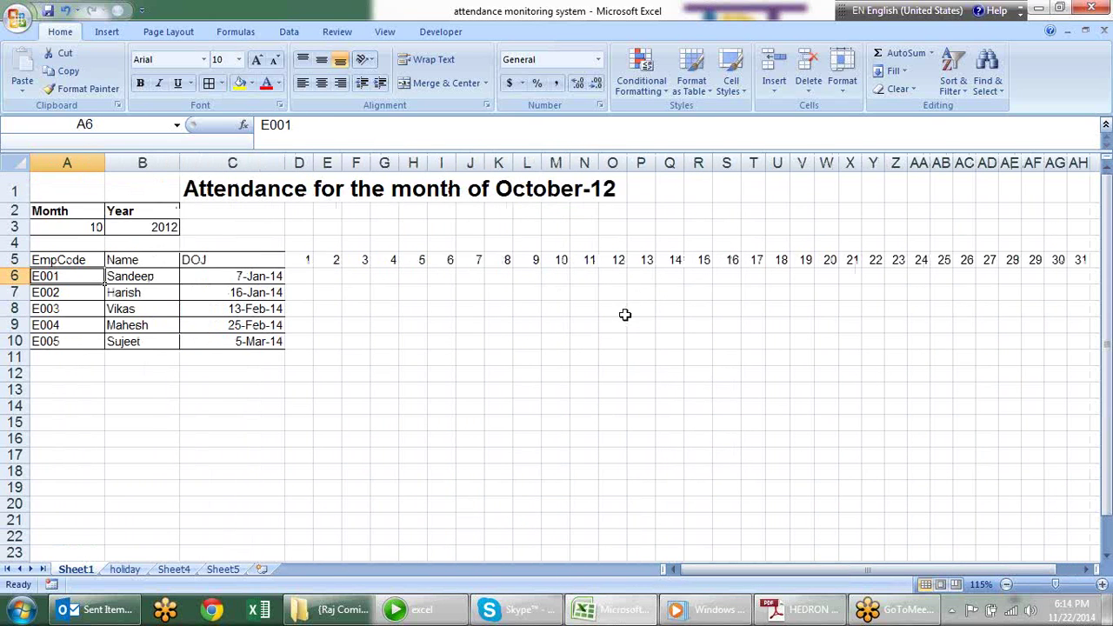
# Clear the trial day numbers 1–31 from D5:AH5
pyautogui.click(306, 260)
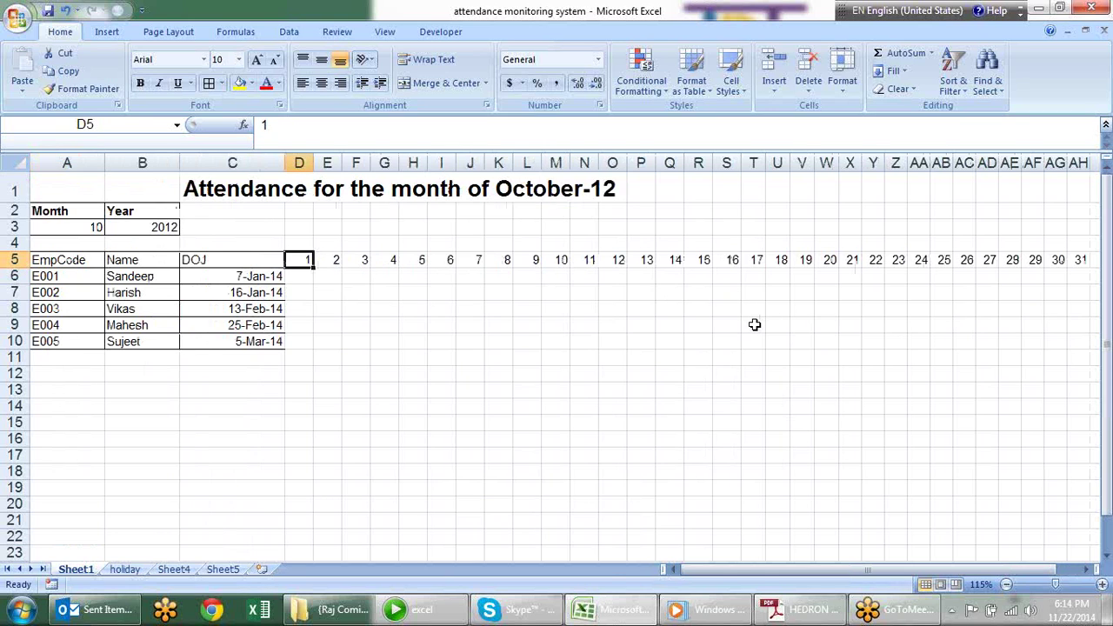
pyautogui.hotkey('ctrl', 'shift', 'Right')
pyautogui.press('Delete')
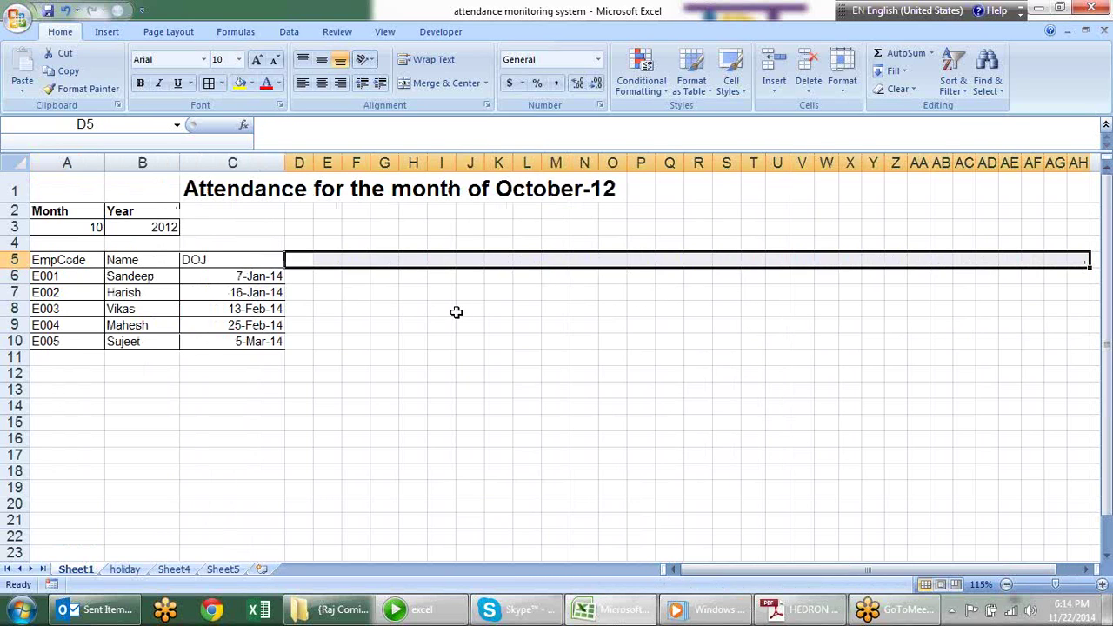
pyautogui.click(402, 323)
pyautogui.click(87, 228)
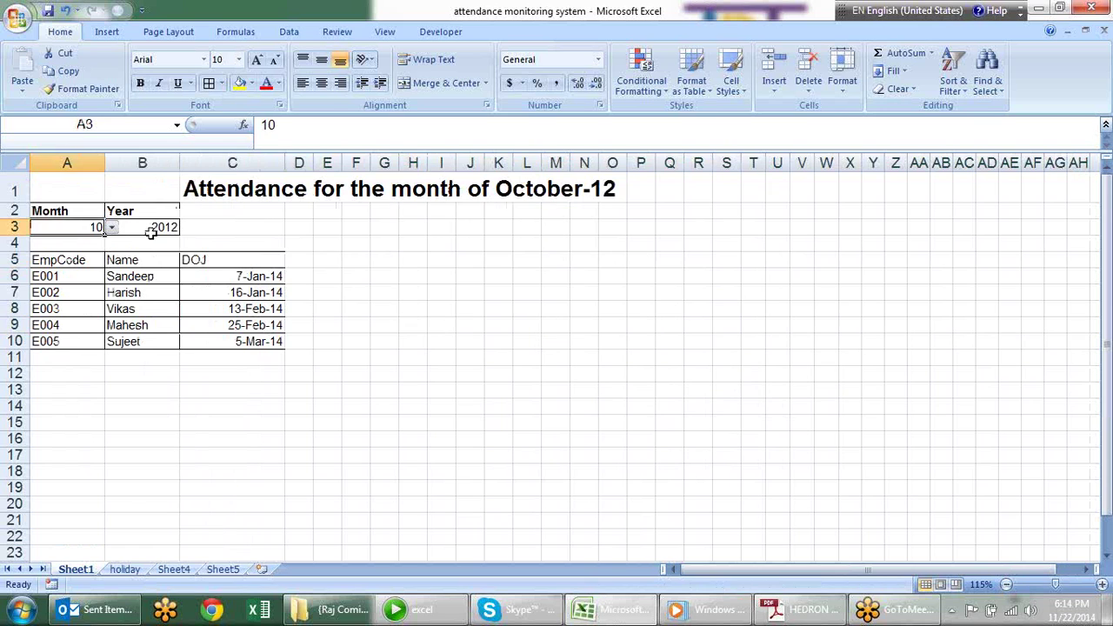
pyautogui.click(307, 261)
pyautogui.click(420, 243)
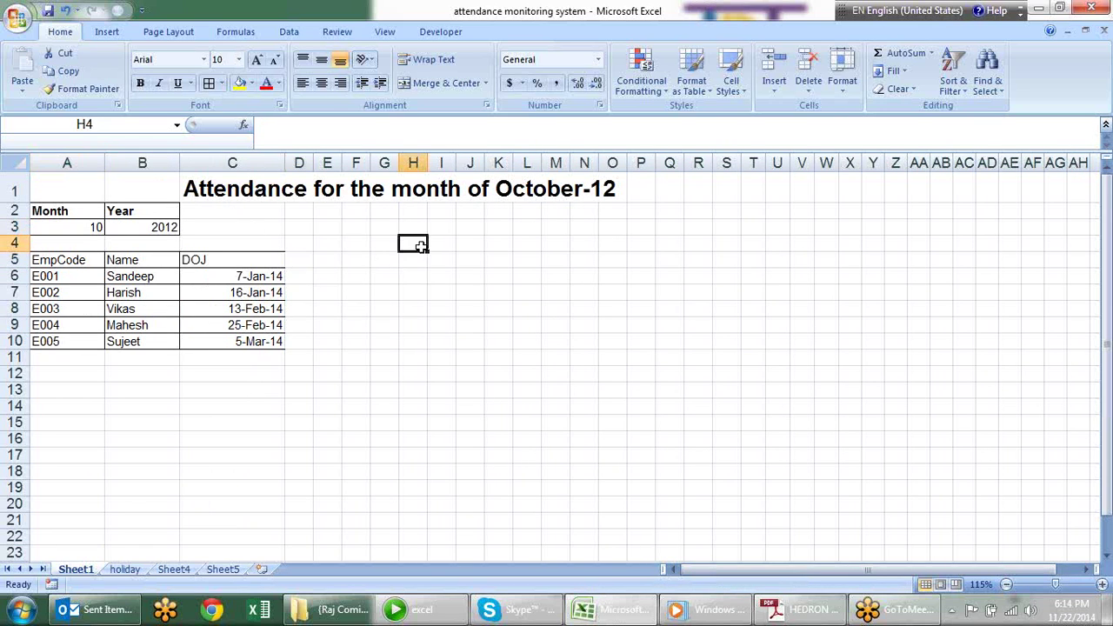
pyautogui.click(310, 260)
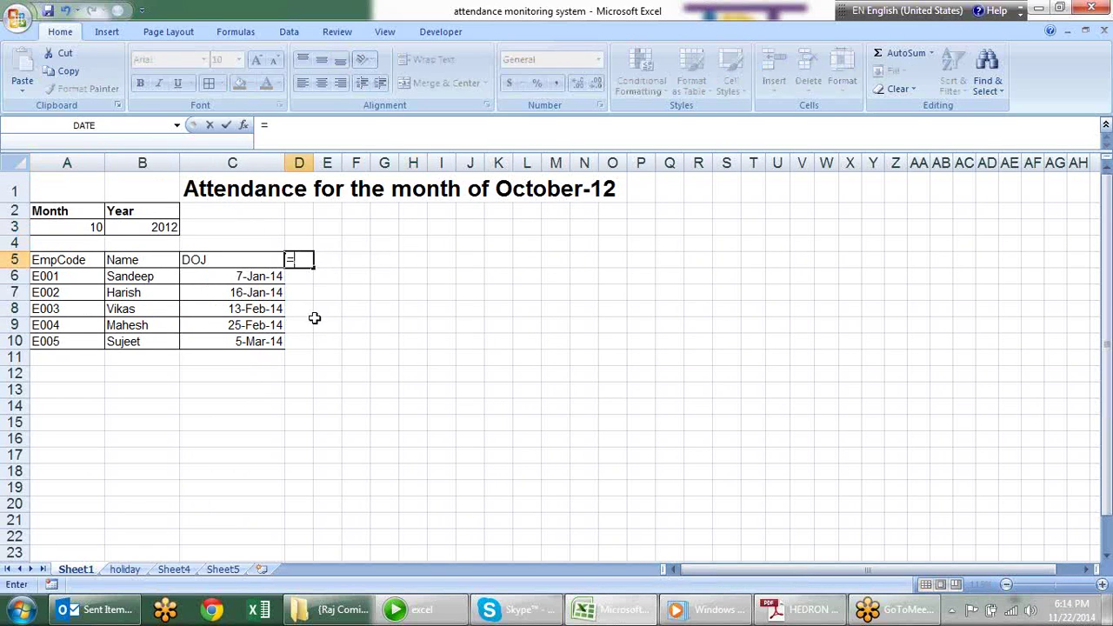
# Enter =DATE(B3,A3,1) in D5 to show 10/1/2012, widening column D to display it
pyautogui.write('=date')
pyautogui.press('Tab')
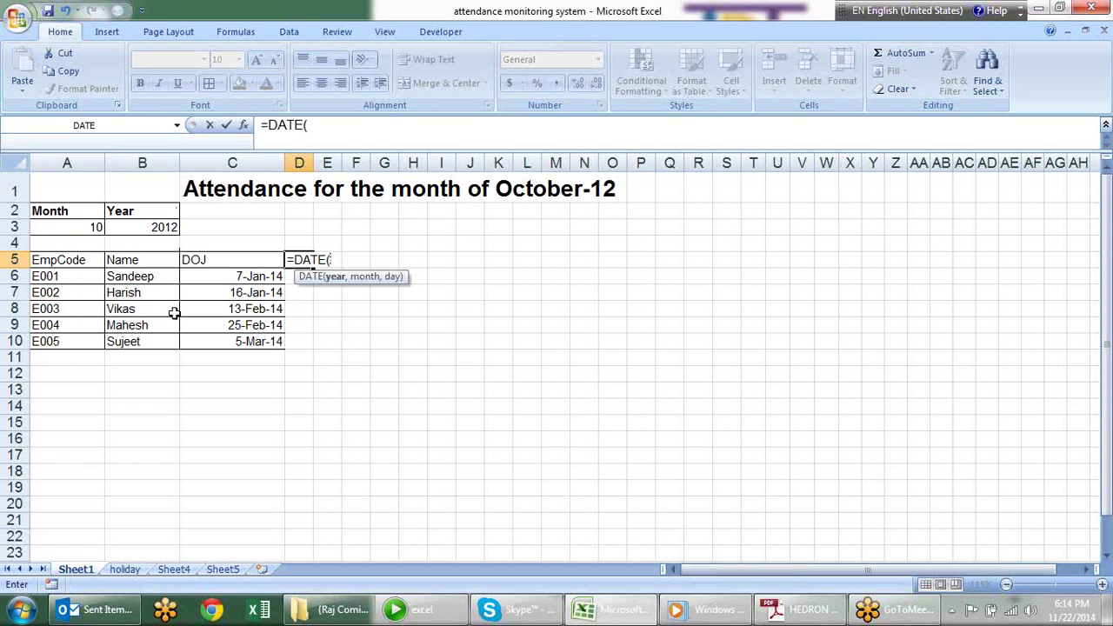
pyautogui.click(163, 227)
pyautogui.write(',')
pyautogui.click(87, 225)
pyautogui.write(',1')
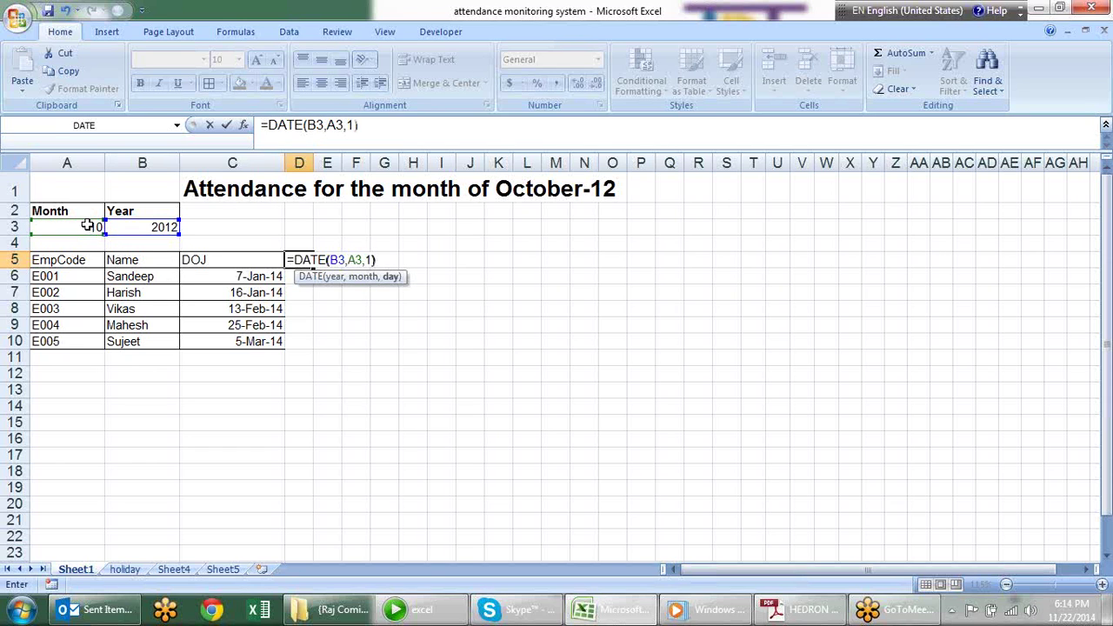
pyautogui.press('Return')
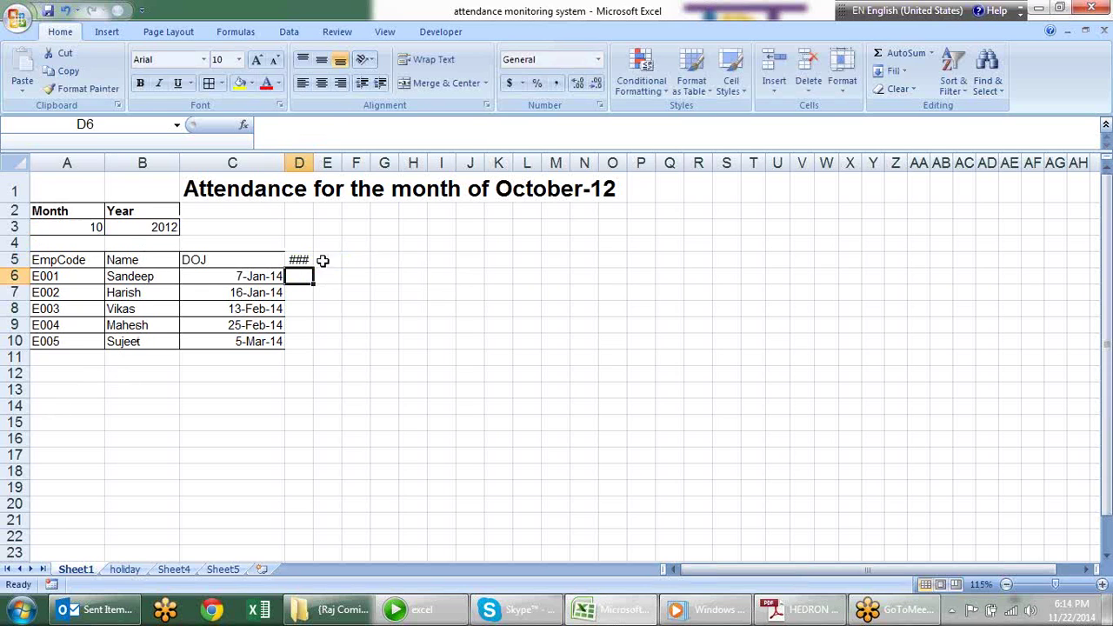
pyautogui.click(300, 260)
pyautogui.moveTo(315, 162); pyautogui.dragTo(365, 163)
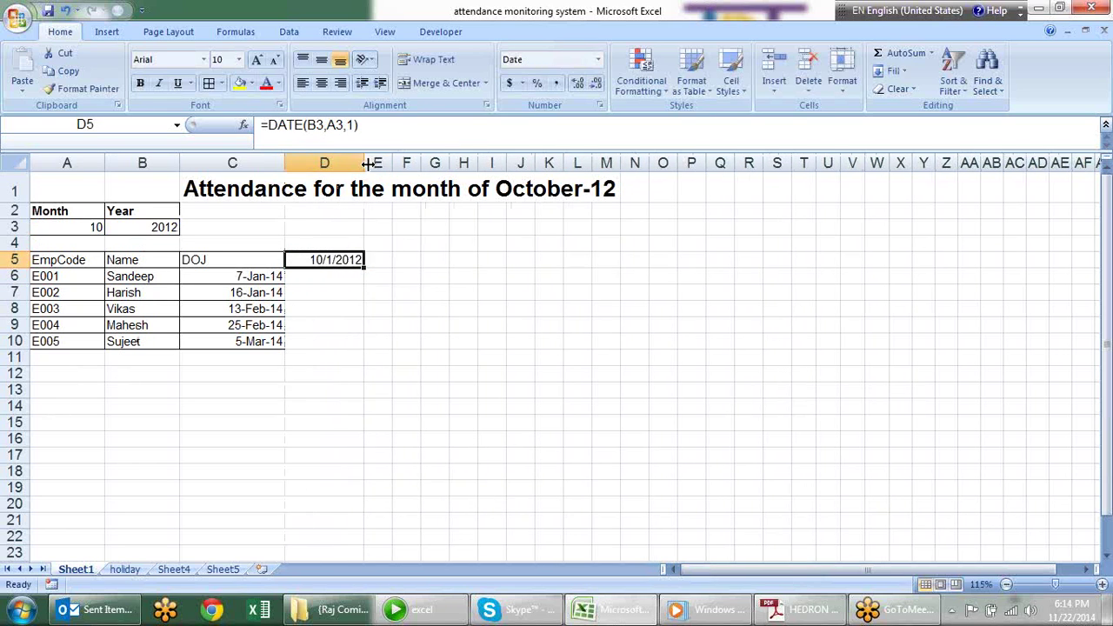
# Give D5 the custom number format dd so it shows 01
pyautogui.hotkey('ctrl', 'shift', '3')
pyautogui.click(599, 105)
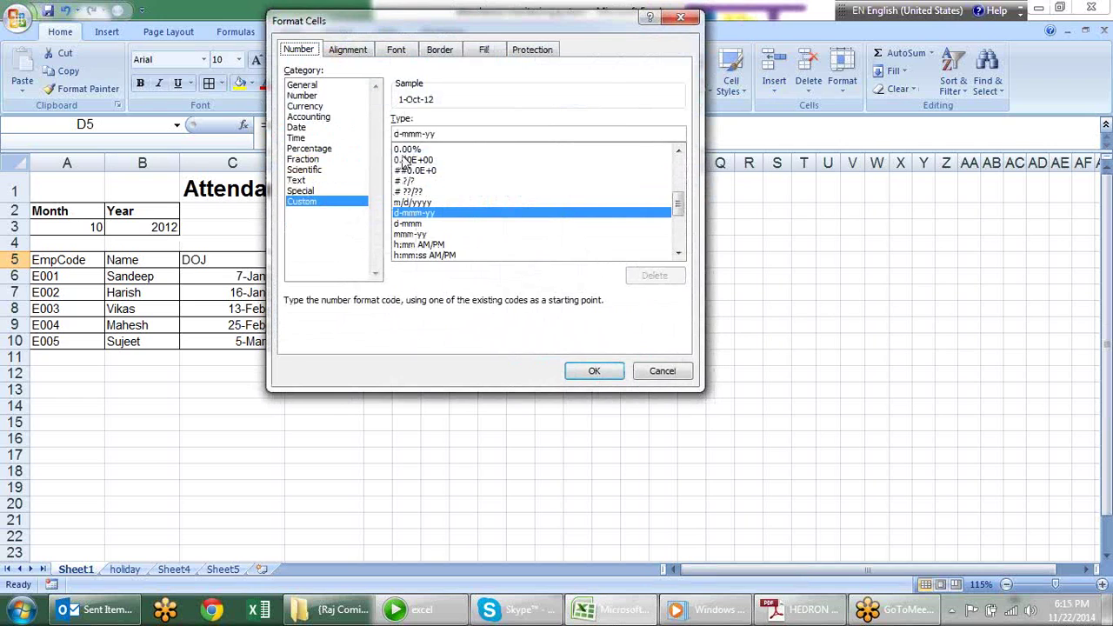
pyautogui.click(472, 137)
pyautogui.moveTo(448, 133); pyautogui.dragTo(361, 141)
pyautogui.write('dd')
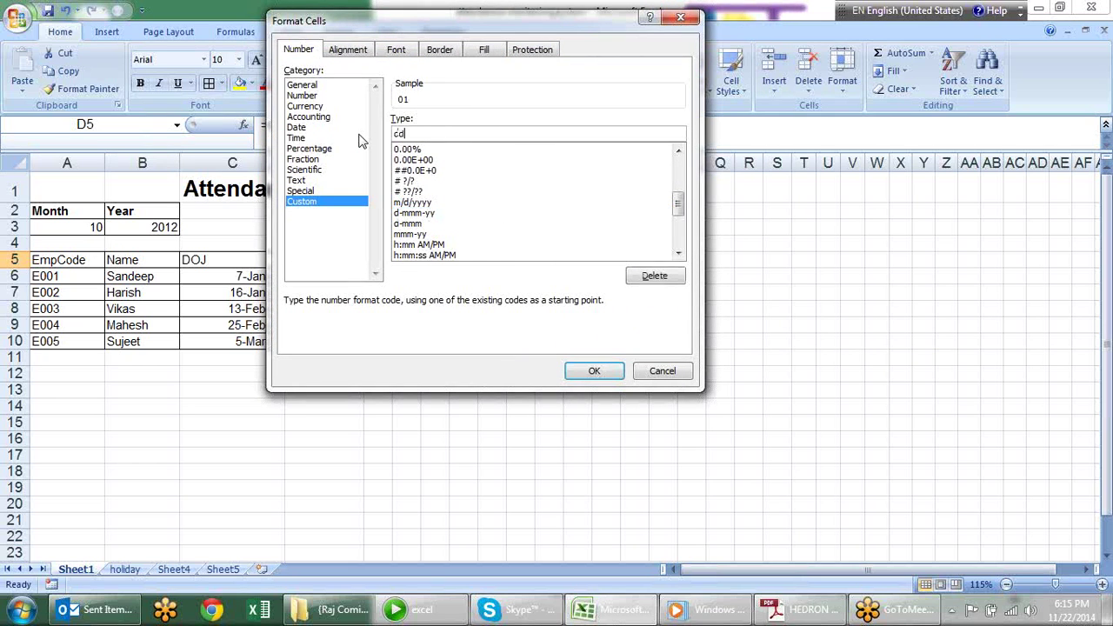
pyautogui.click(594, 372)
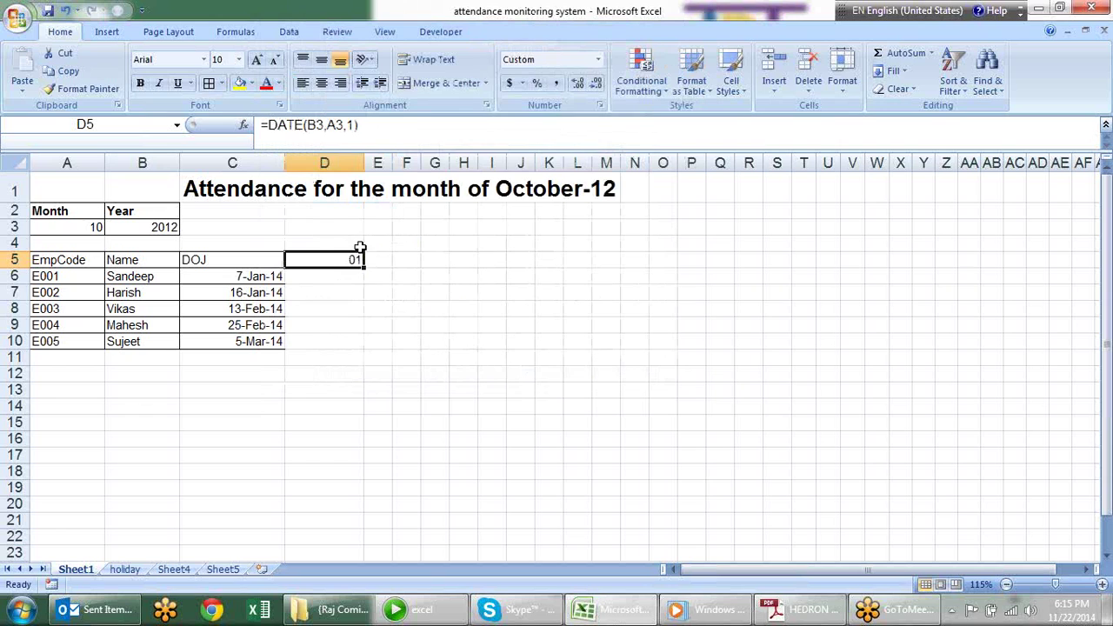
# Narrow column D back to a day-column width
pyautogui.moveTo(364, 163); pyautogui.dragTo(318, 163)
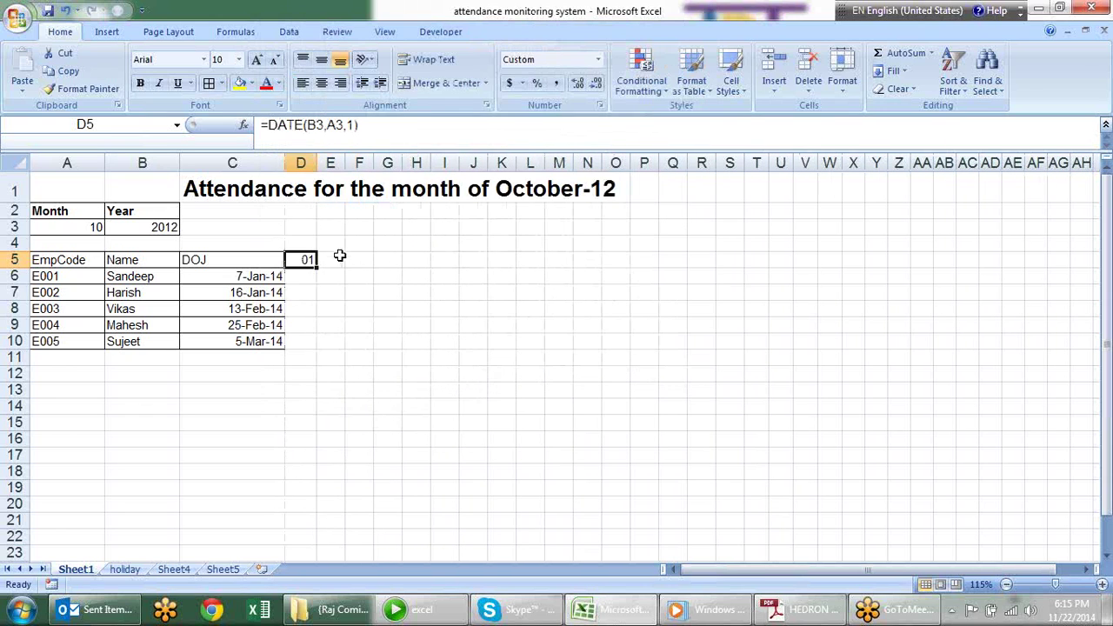
pyautogui.moveTo(339, 258); pyautogui.dragTo(369, 275)
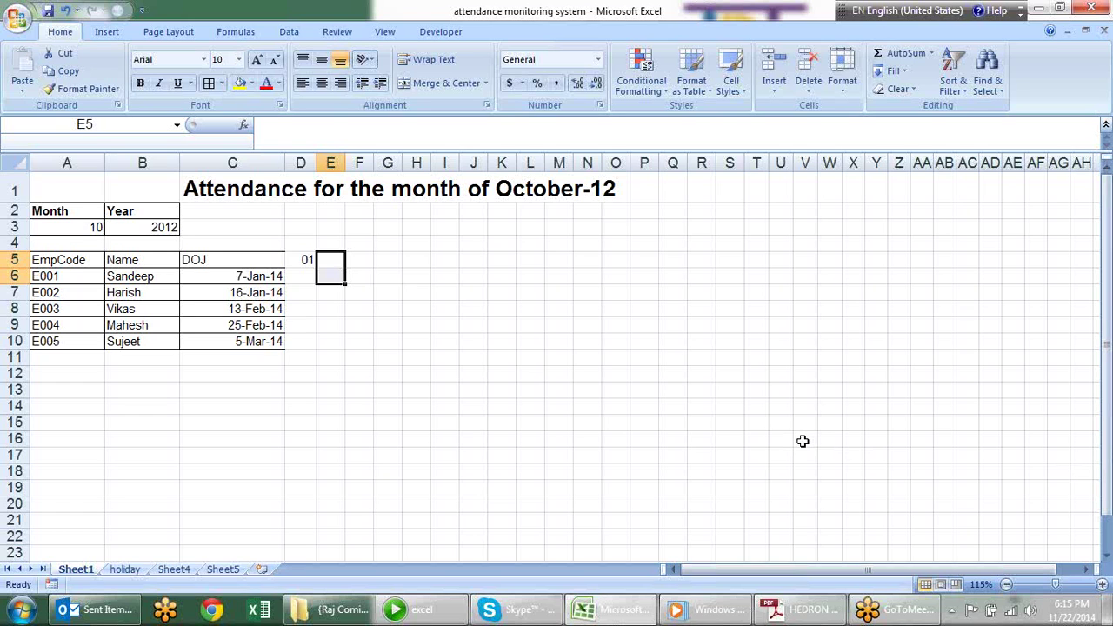
pyautogui.press('Up')
pyautogui.press('Down')
pyautogui.press('Left')
# Enter =D5+1 in E5 and fill it right to AH5 for days 02–31
pyautogui.press('Right')
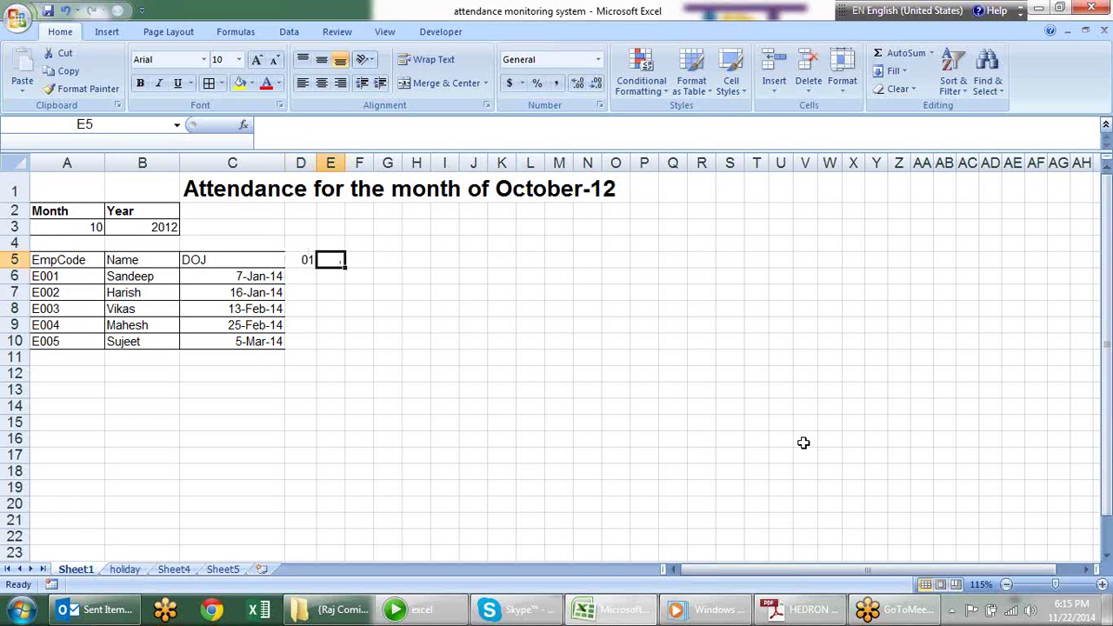
pyautogui.write('=')
pyautogui.press('Left')
pyautogui.write('+1')
pyautogui.press('Return')
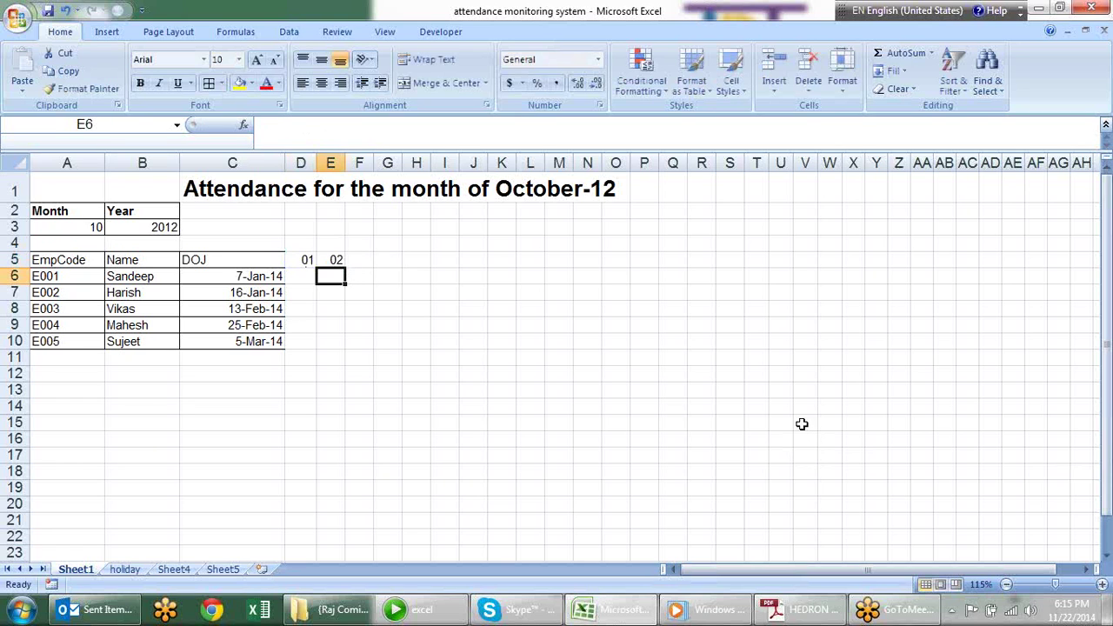
pyautogui.click(337, 259)
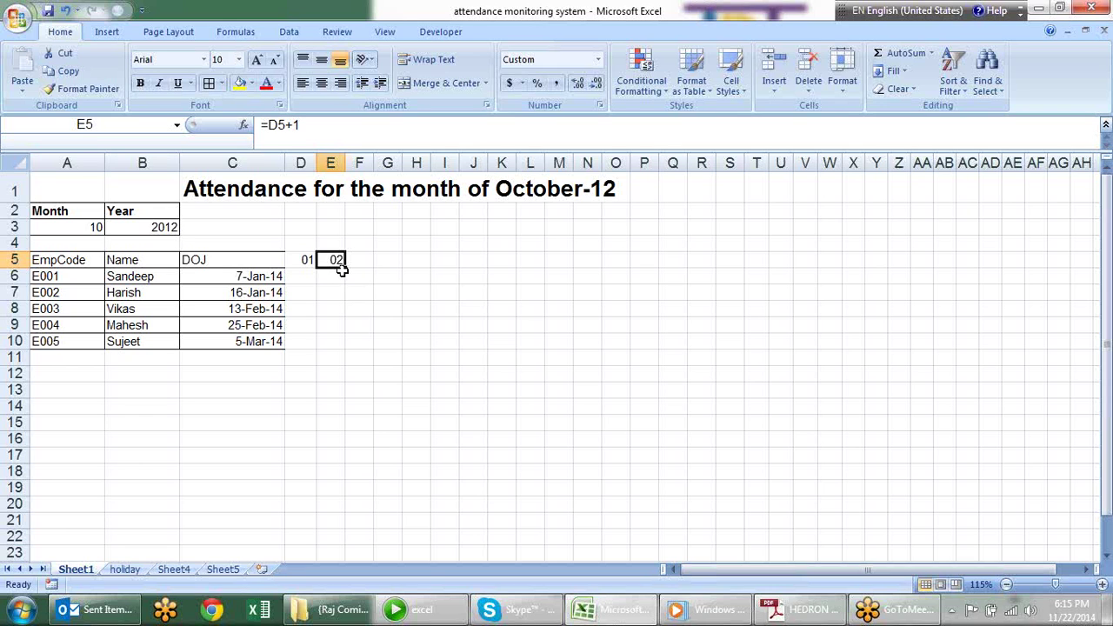
pyautogui.moveTo(344, 266); pyautogui.dragTo(1089, 261)
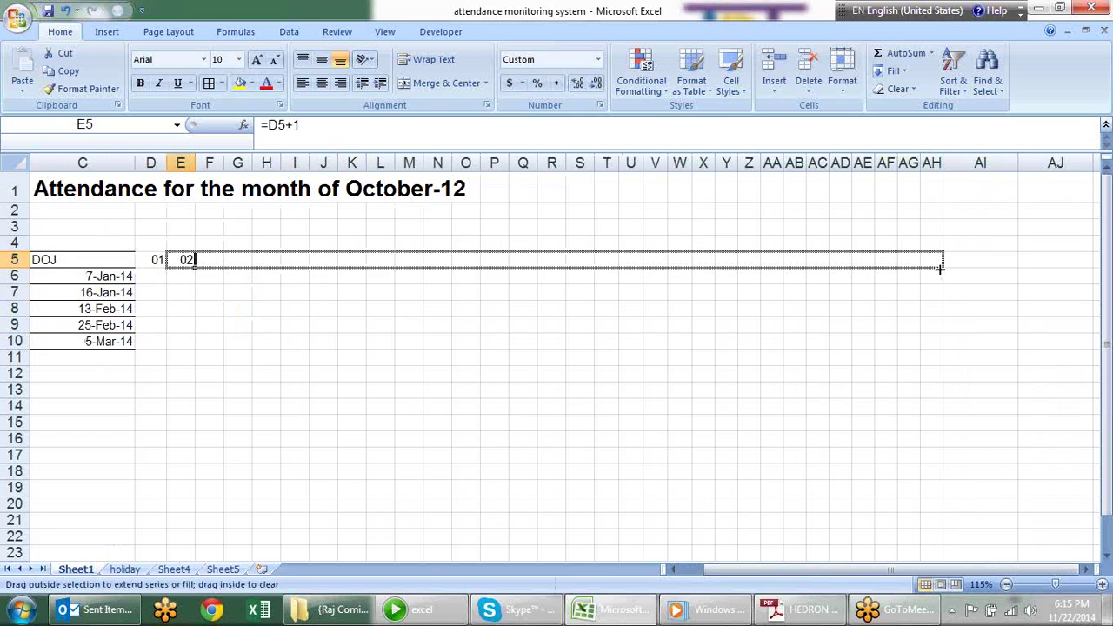
pyautogui.moveTo(1100, 281); pyautogui.dragTo(942, 278)
pyautogui.moveTo(891, 569); pyautogui.dragTo(868, 568)
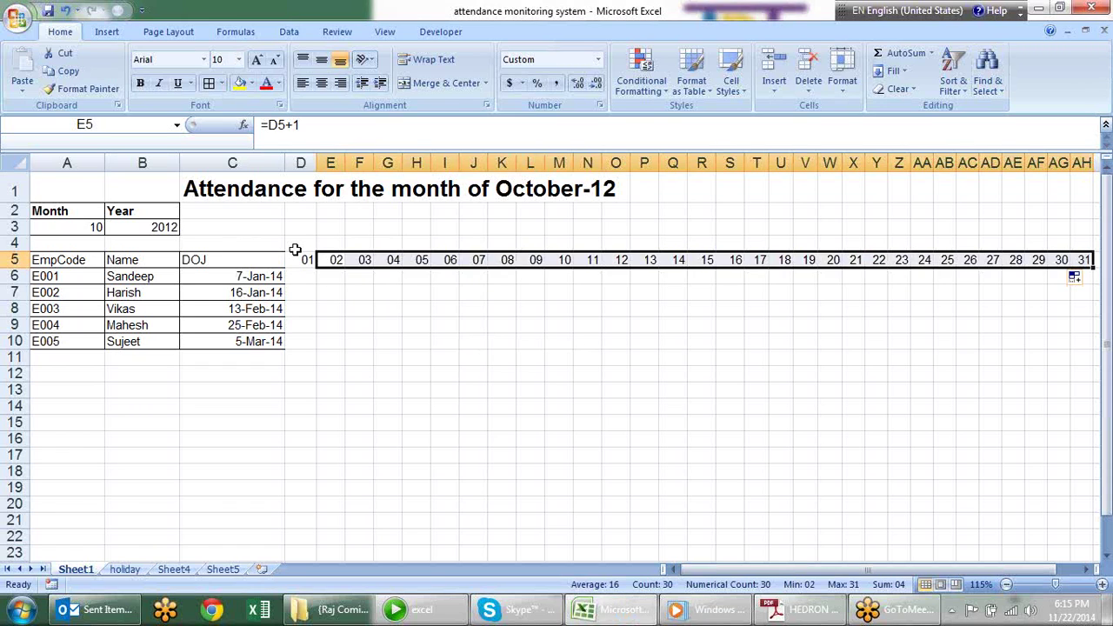
# Enter =TEXT(D5,"ddd") in D4 and fill it across to AH4
pyautogui.click(330, 260)
pyautogui.click(295, 242)
pyautogui.write('=')
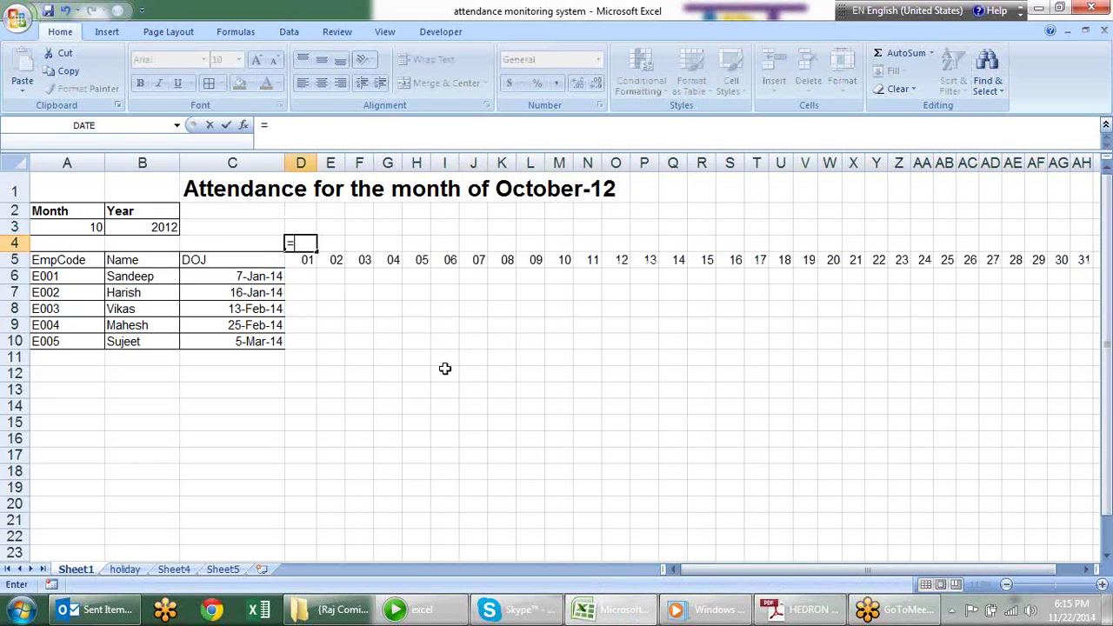
pyautogui.write('te')
pyautogui.press('Tab')
pyautogui.press('Down')
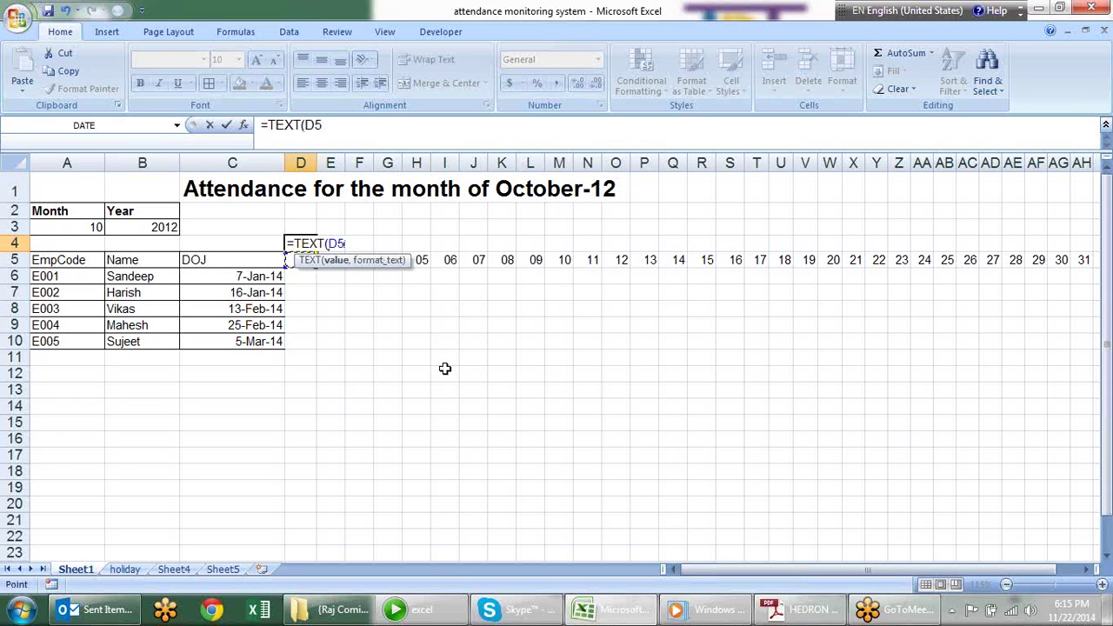
pyautogui.write(',')
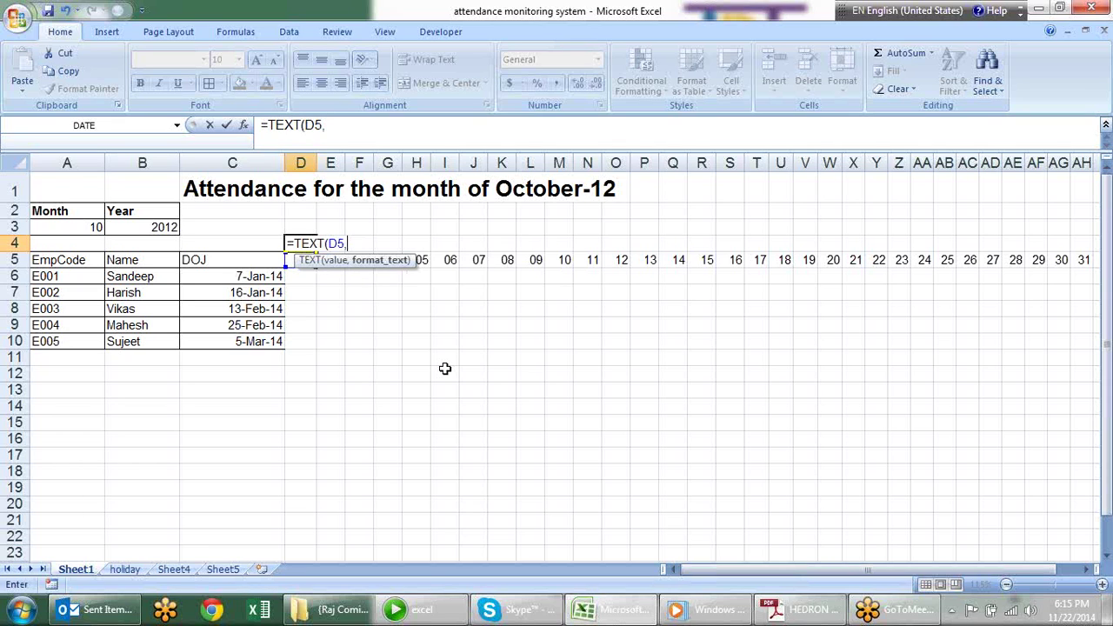
pyautogui.write('"ddd')
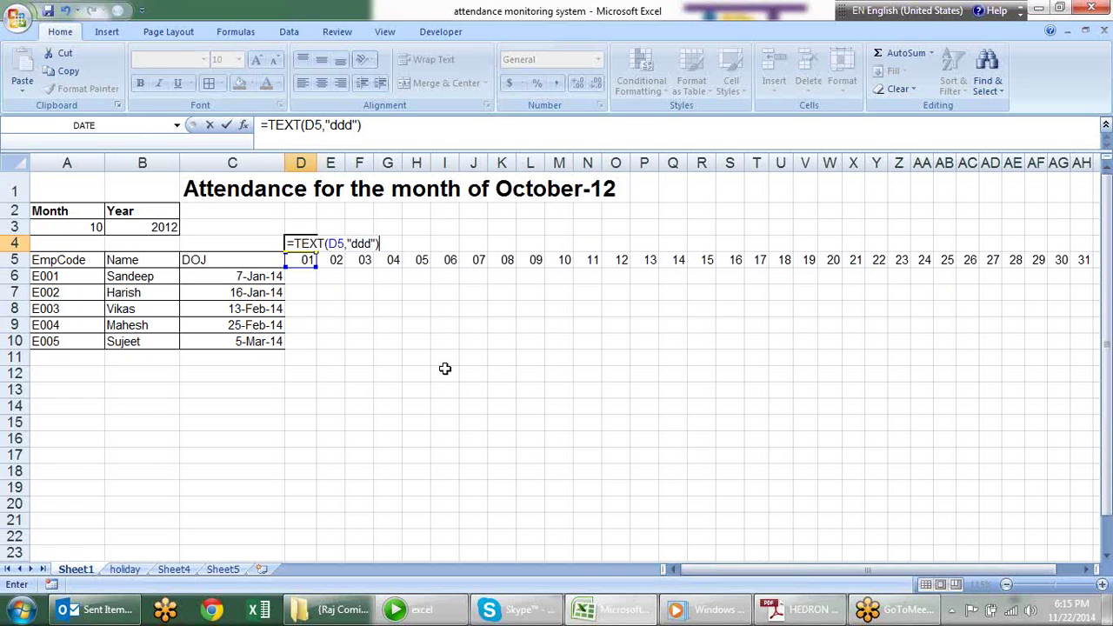
pyautogui.press('Return')
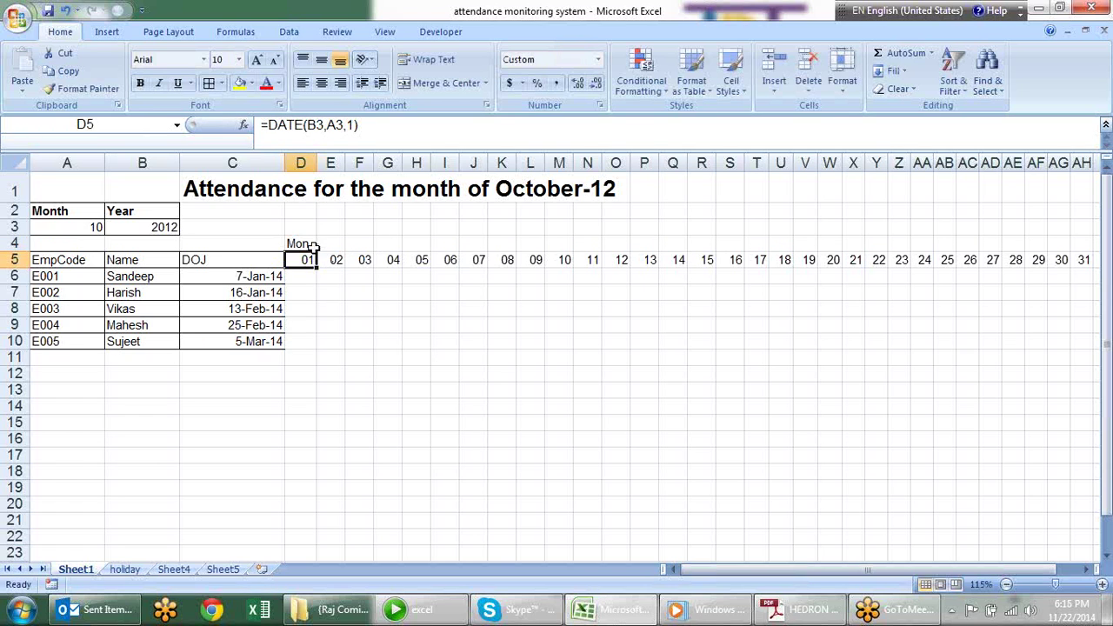
pyautogui.click(315, 246)
pyautogui.moveTo(318, 249)
pyautogui.mouseDown()
pyautogui.moveTo(1083, 262)
pyautogui.moveTo(1085, 249)
pyautogui.mouseUp()
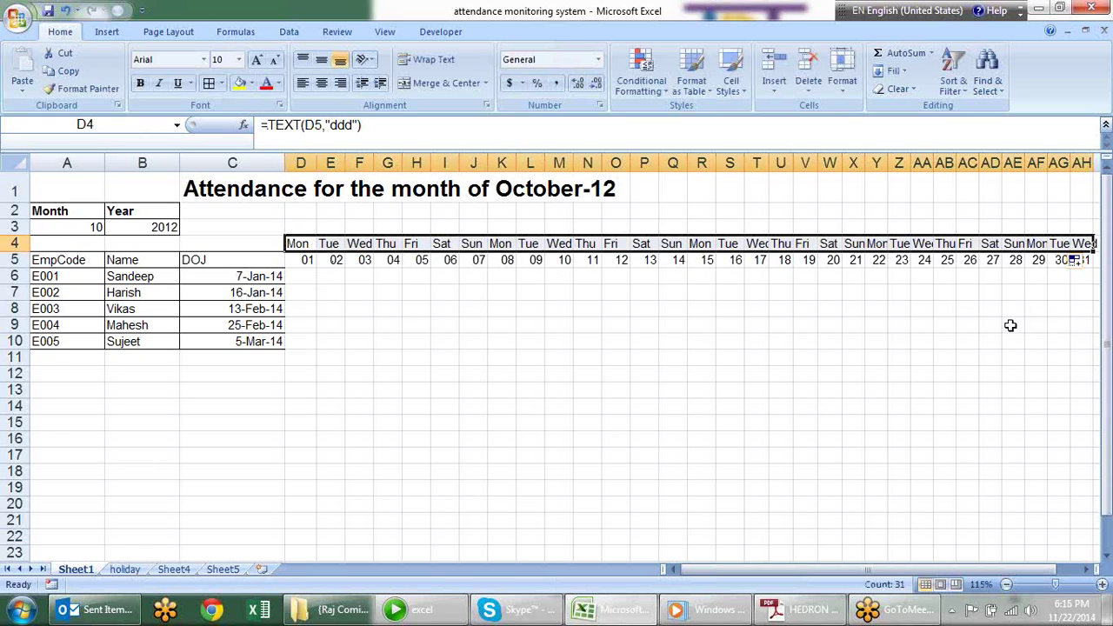
pyautogui.click(811, 358)
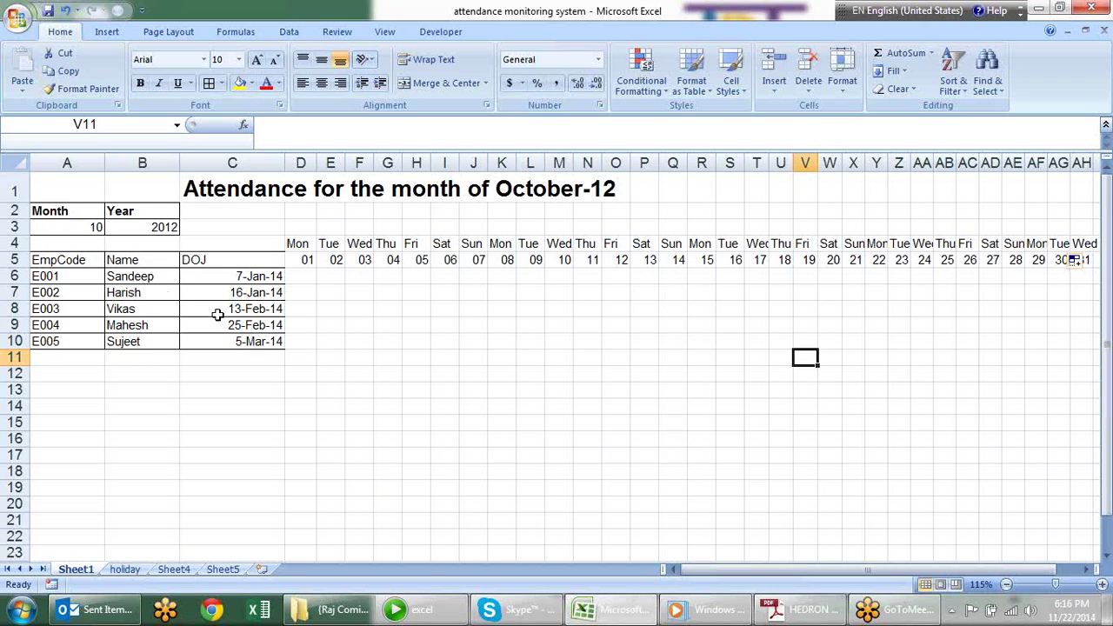
pyautogui.click(80, 229)
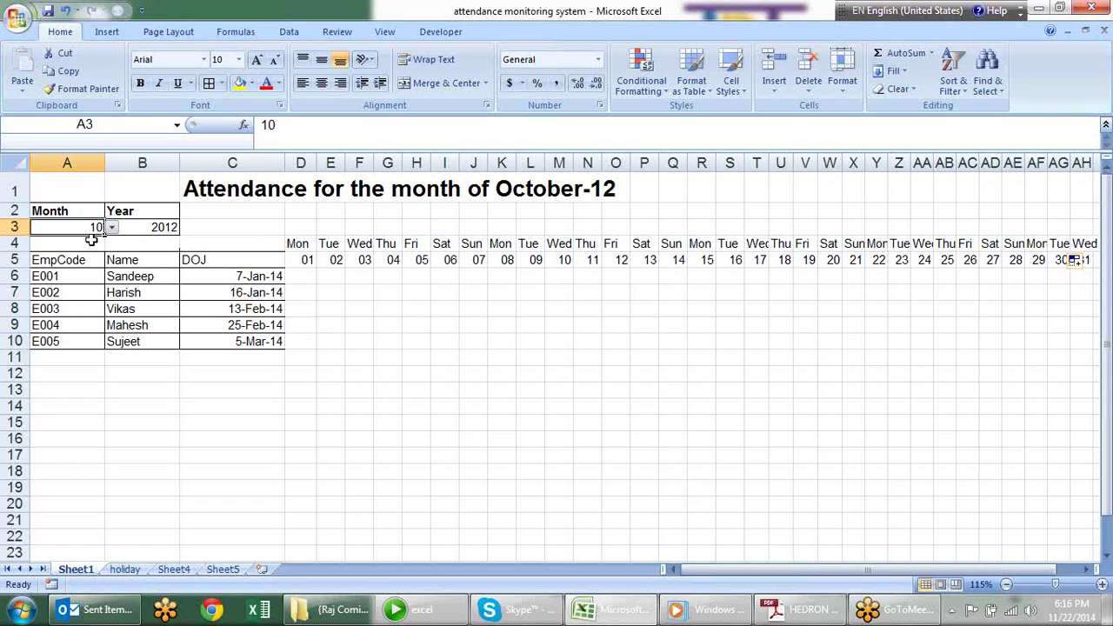
# Choose month 11 from the A3 dropdown so the sheet shows November-12
pyautogui.click(112, 227)
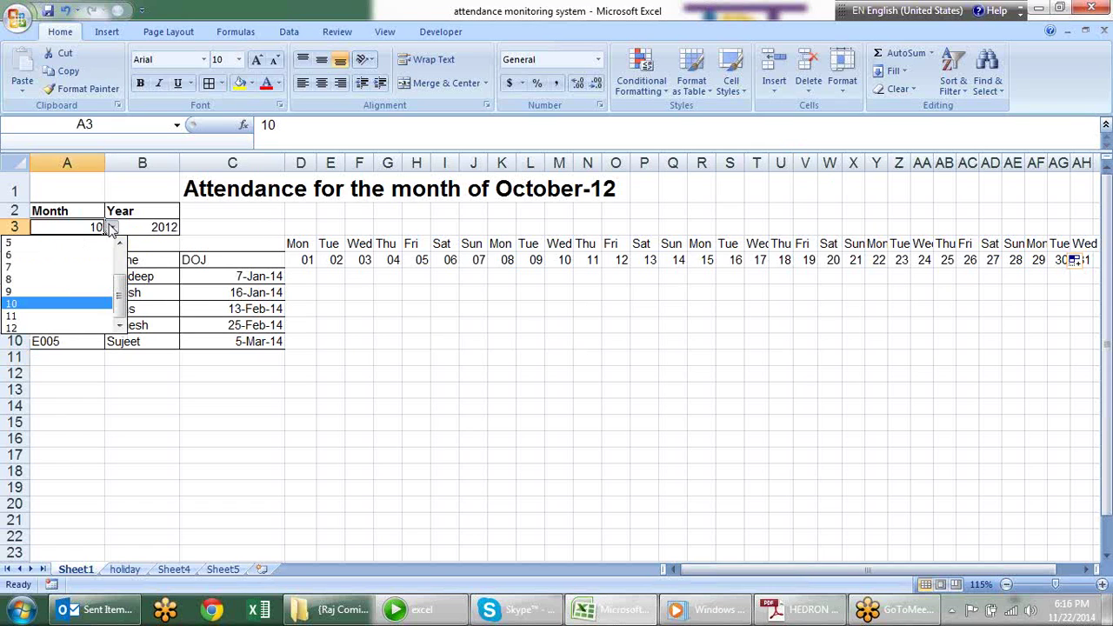
pyautogui.click(70, 316)
pyautogui.click(307, 260)
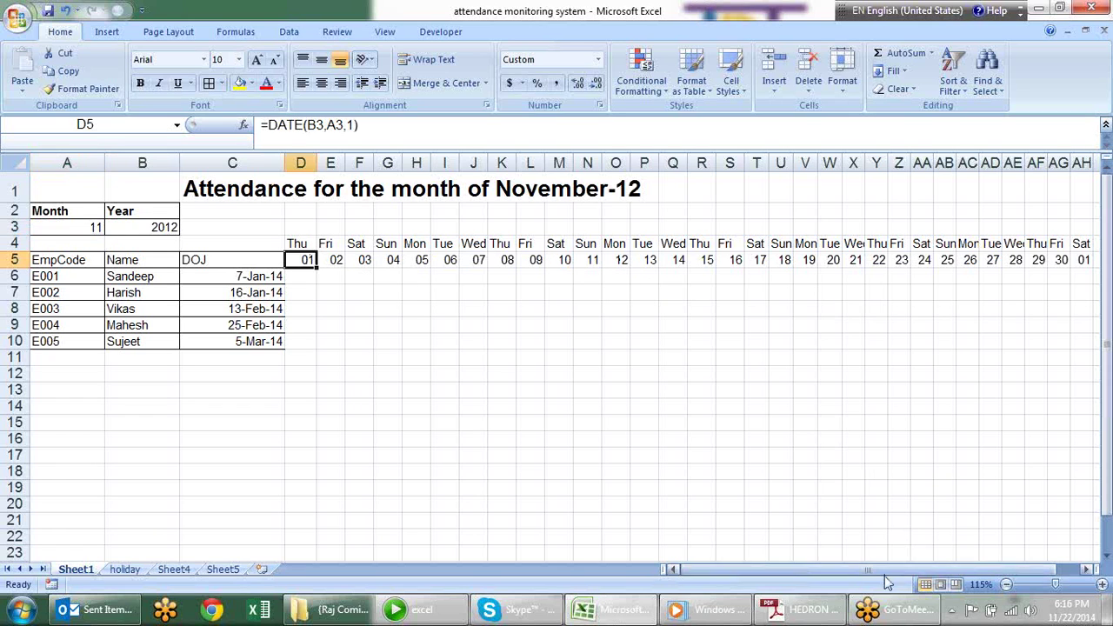
pyautogui.moveTo(871, 566); pyautogui.dragTo(901, 567)
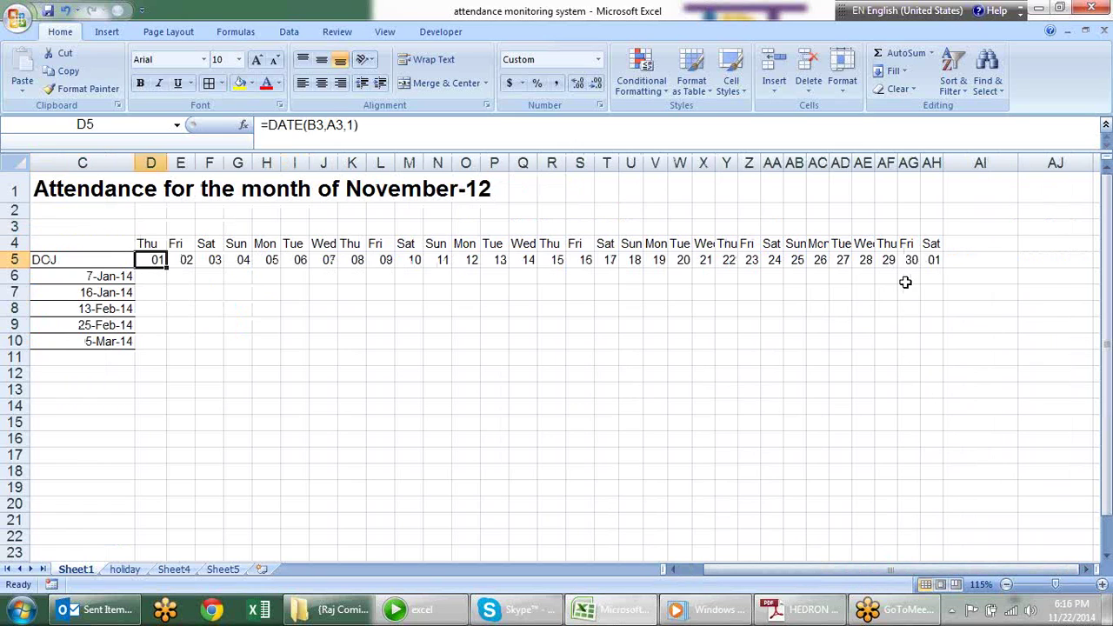
# Check the month-end day formulas in AE5–AH5, noting the extra 01 after day 30
pyautogui.click(909, 260)
pyautogui.click(933, 260)
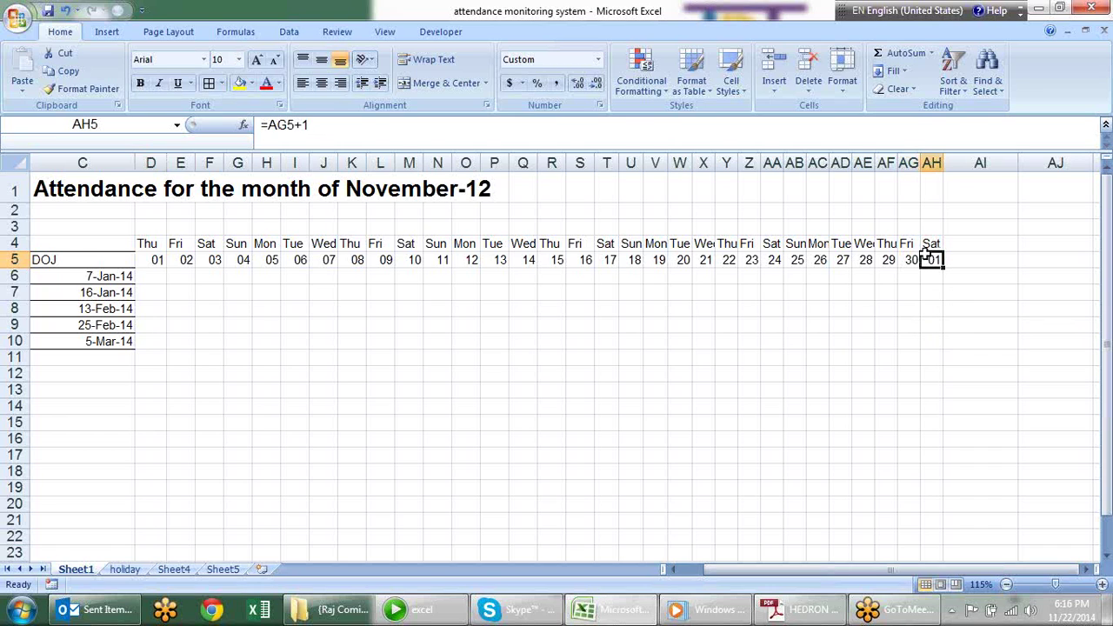
pyautogui.moveTo(723, 566)
pyautogui.mouseDown()
pyautogui.moveTo(696, 590)
pyautogui.moveTo(697, 603)
pyautogui.mouseUp()
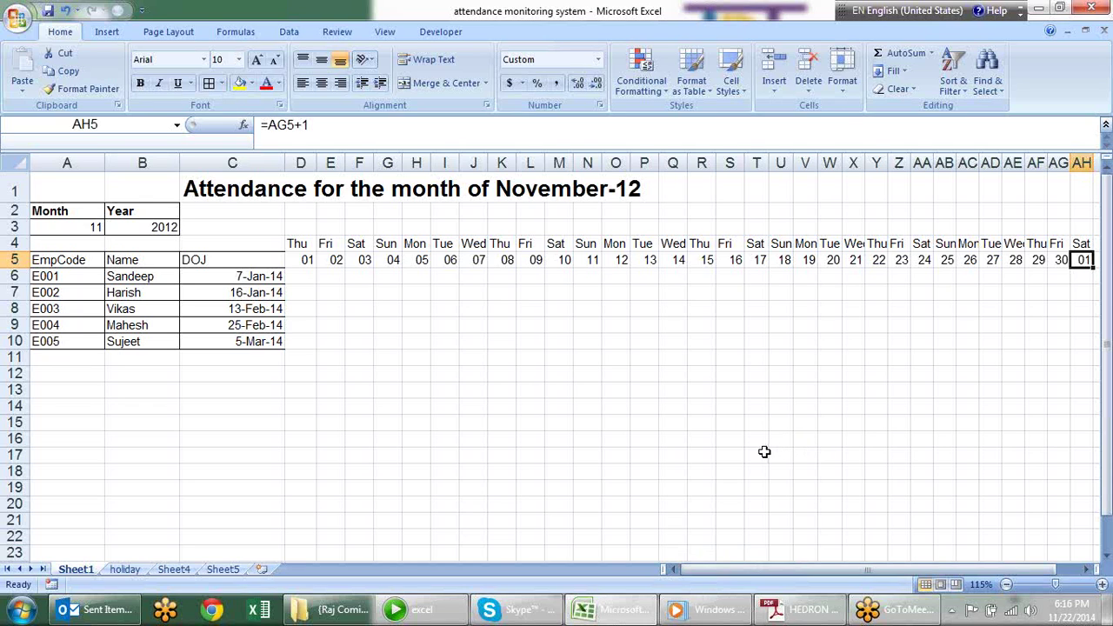
pyautogui.moveTo(786, 569); pyautogui.dragTo(793, 565)
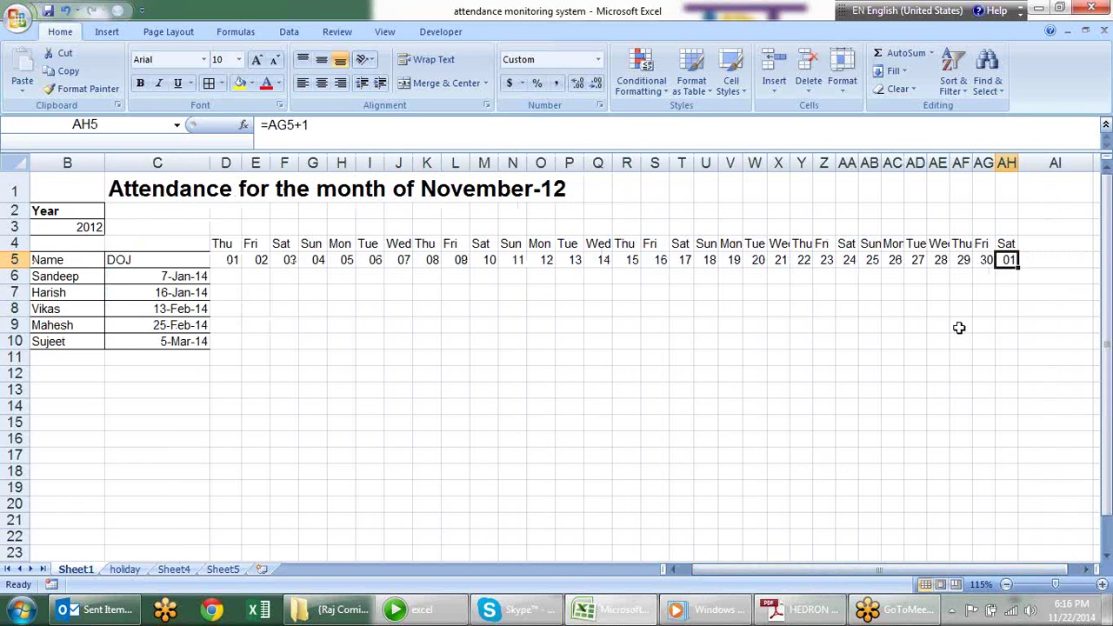
pyautogui.click(940, 259)
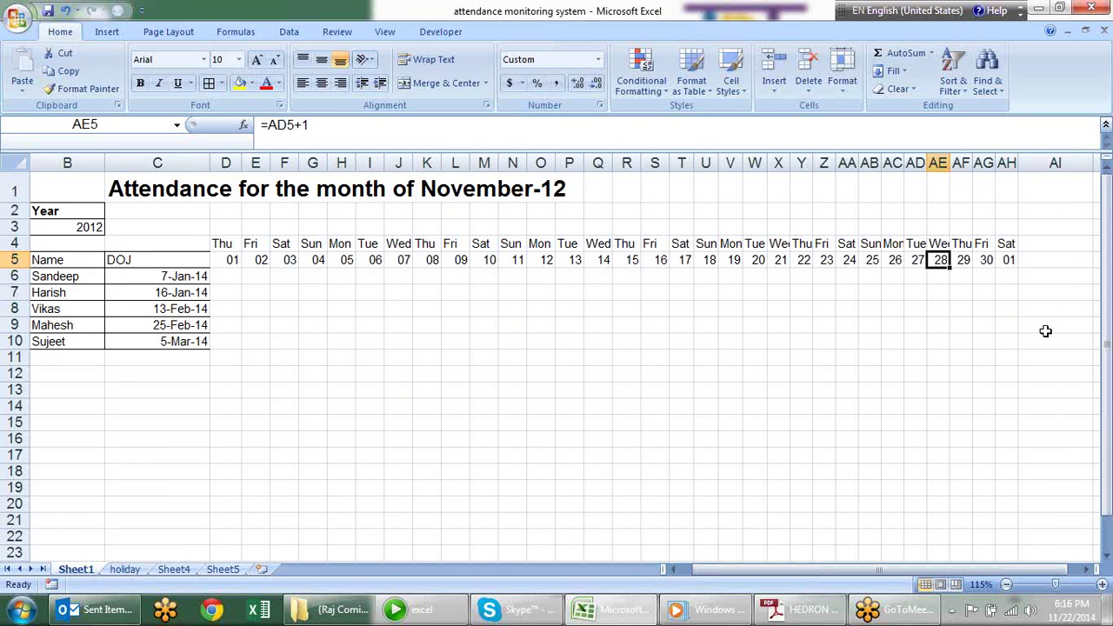
pyautogui.click(960, 263)
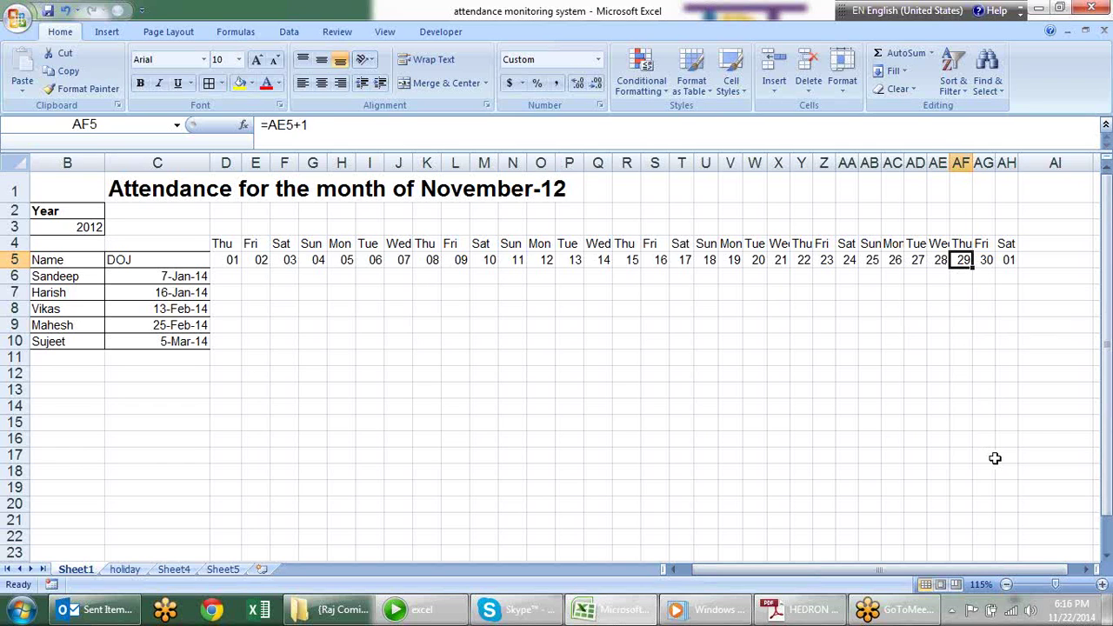
pyautogui.press('Right')
pyautogui.press('Right')
pyautogui.press('Left')
pyautogui.press('Left')
pyautogui.click(92, 374)
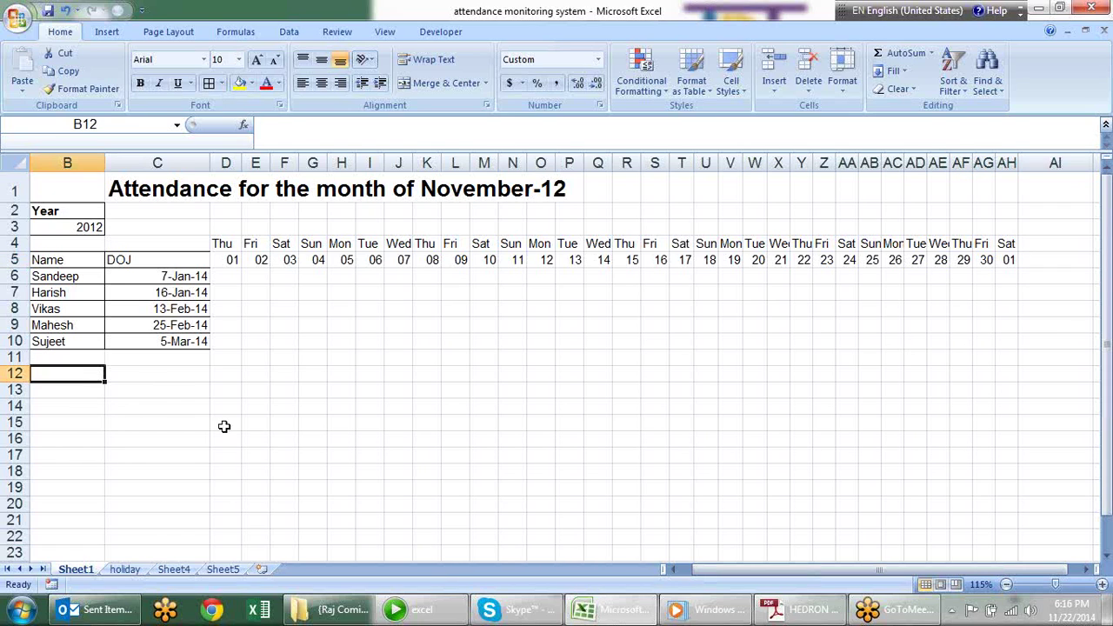
# Enter =EOMONTH(D5,0) in C12 and format the result as a date
pyautogui.press('Right')
pyautogui.write('=')
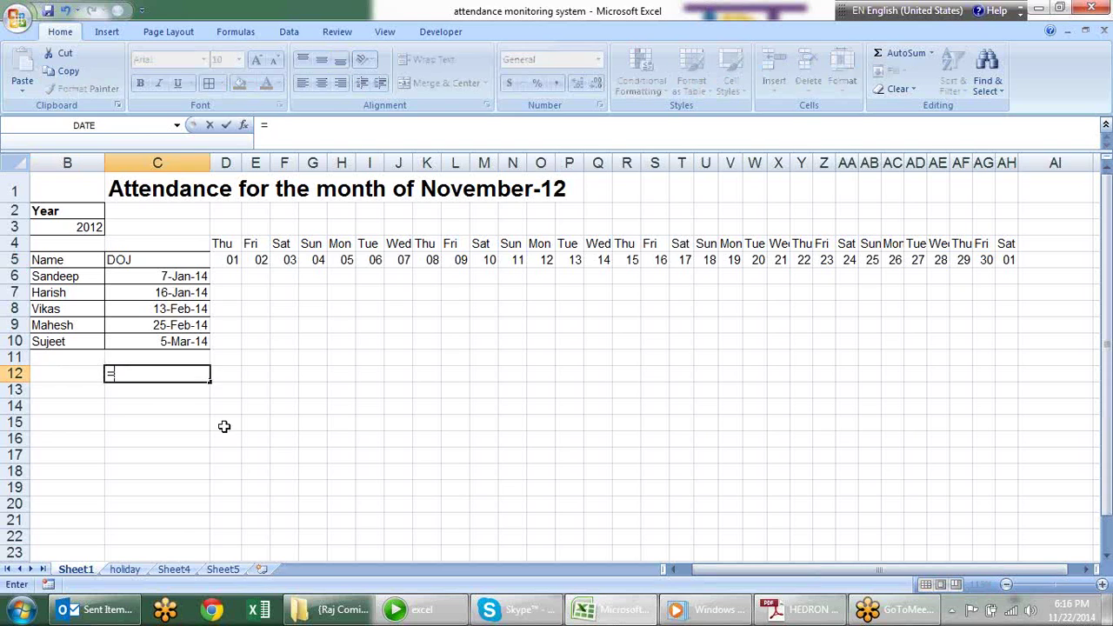
pyautogui.write('eo')
pyautogui.press('Tab')
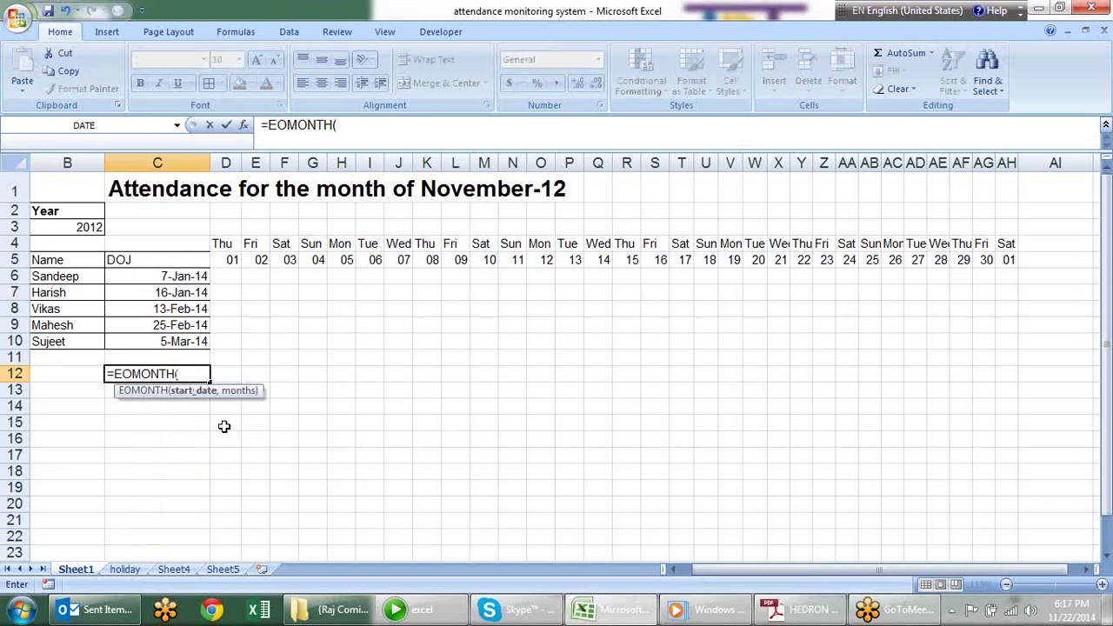
pyautogui.click(227, 260)
pyautogui.write(',0')
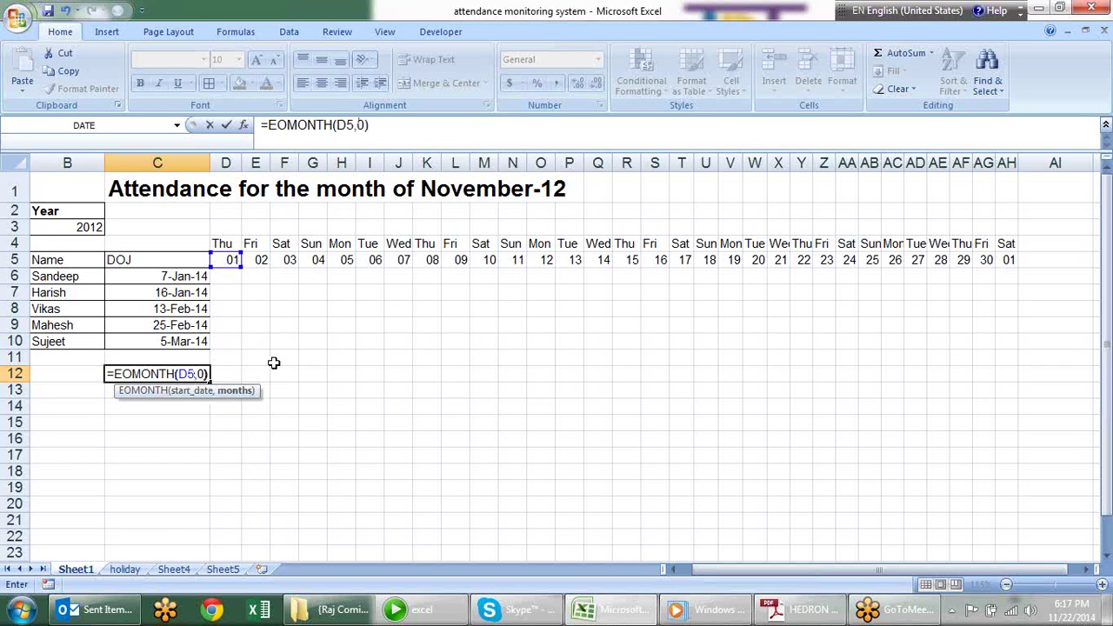
pyautogui.press('Return')
pyautogui.press('Up')
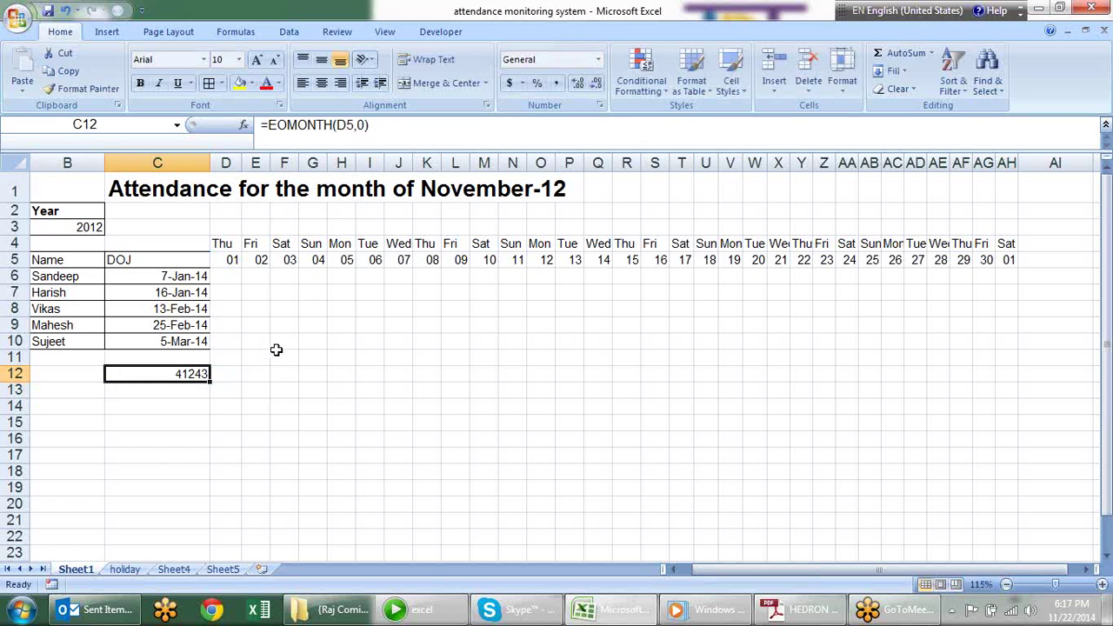
pyautogui.hotkey('ctrl', 'shift', '3')
# Try the months argument as 1, then set it back to 0 for 30-Nov-12
pyautogui.press('F2')
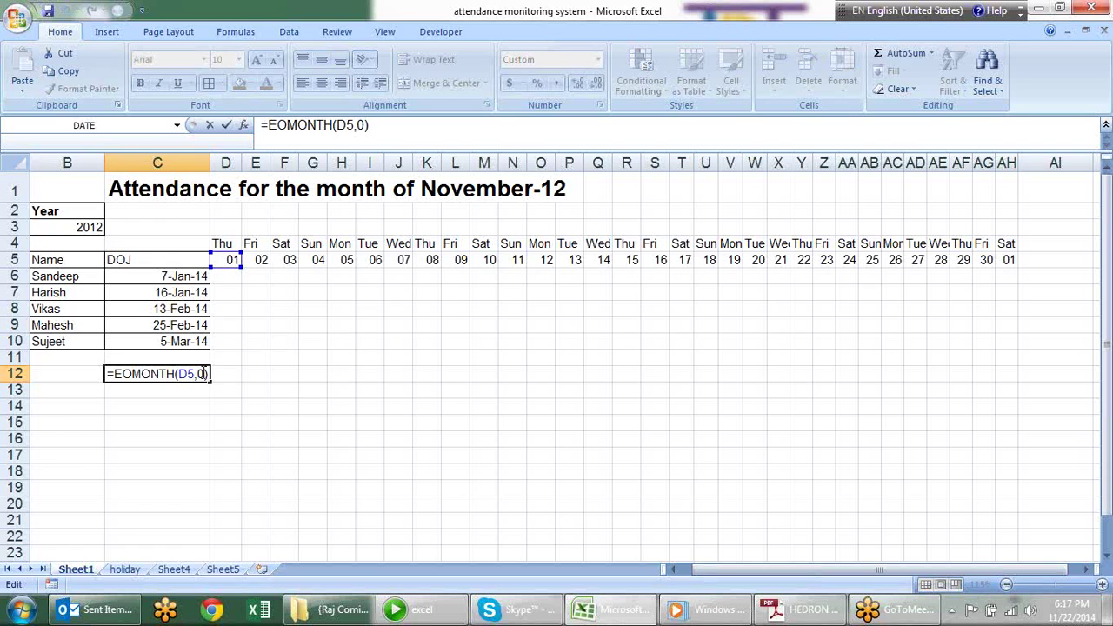
pyautogui.click(204, 373)
pyautogui.press('BackSpace')
pyautogui.write('1-Dec-12')
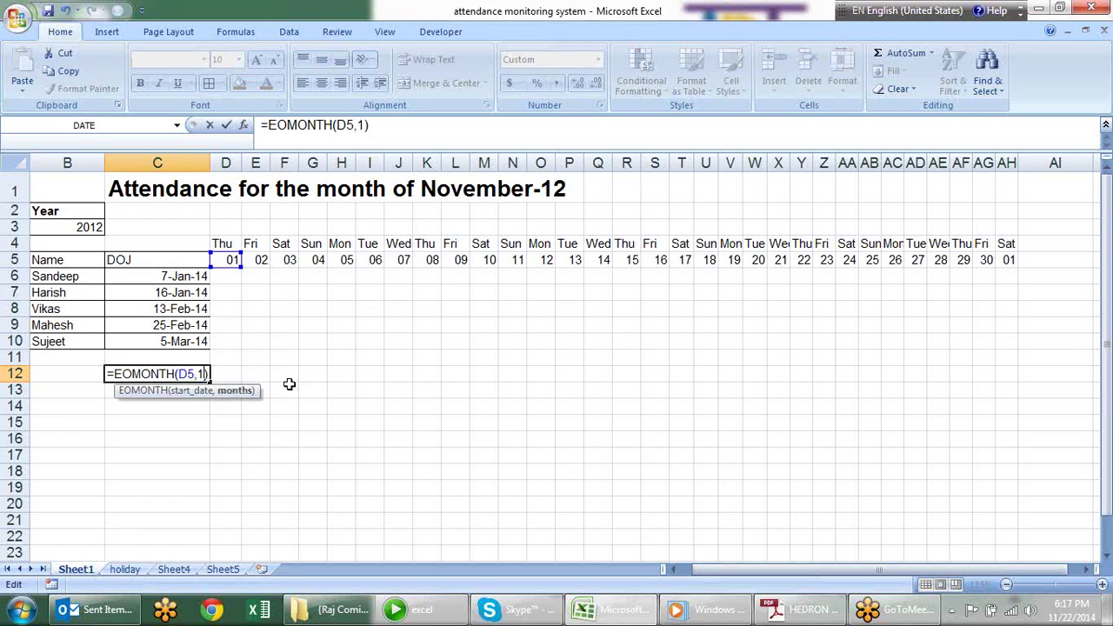
pyautogui.press('Return')
pyautogui.press('Up')
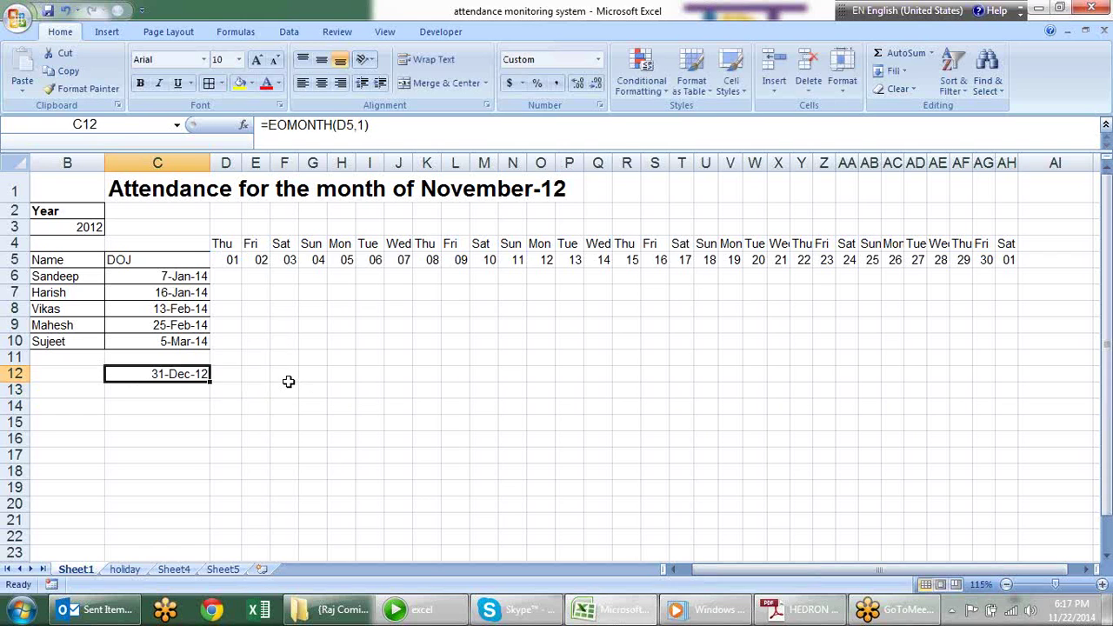
pyautogui.press('F2')
pyautogui.press('BackSpace')
pyautogui.press('BackSpace')
pyautogui.write('0')
pyautogui.press('Return')
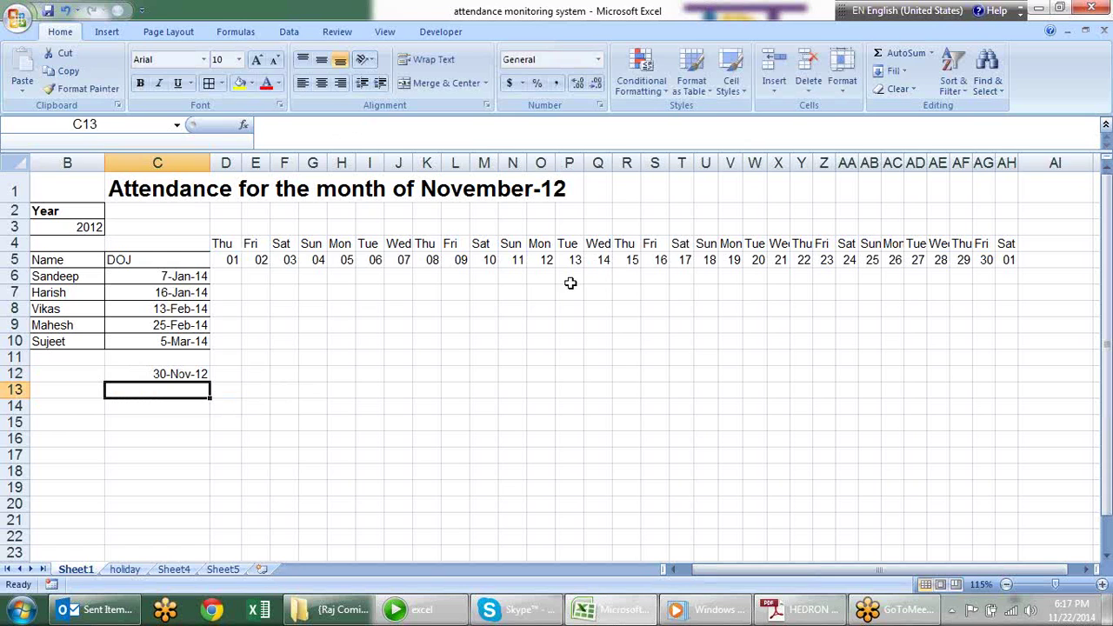
pyautogui.click(939, 254)
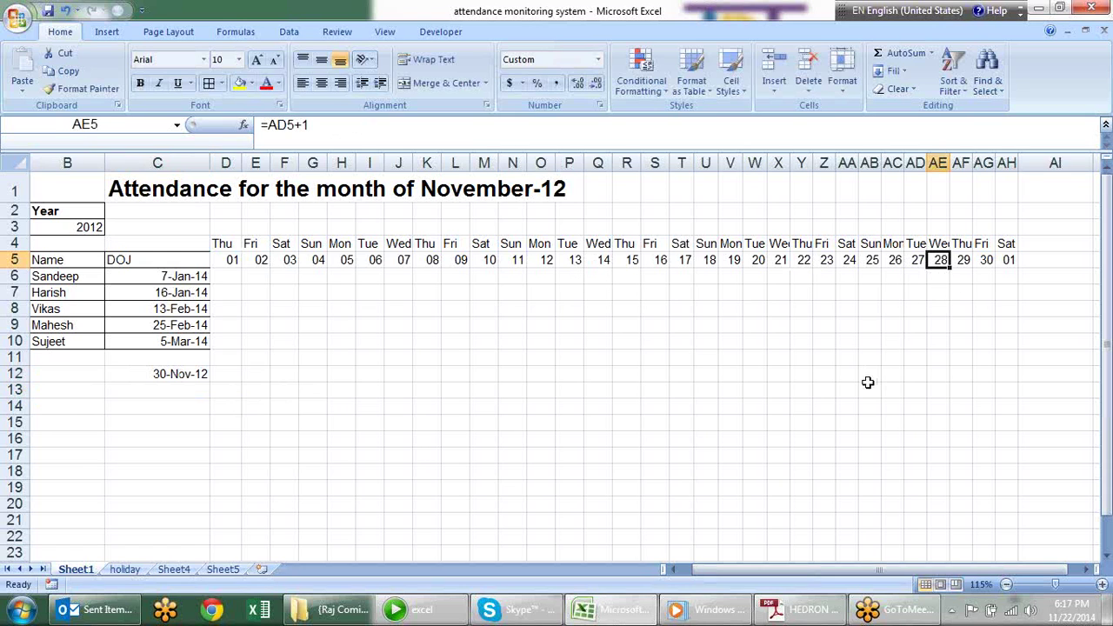
# Rewrite AF5 as =IF(AE5+1>EOMONTH($D$5,0),"",AE5+1)
pyautogui.press('Right')
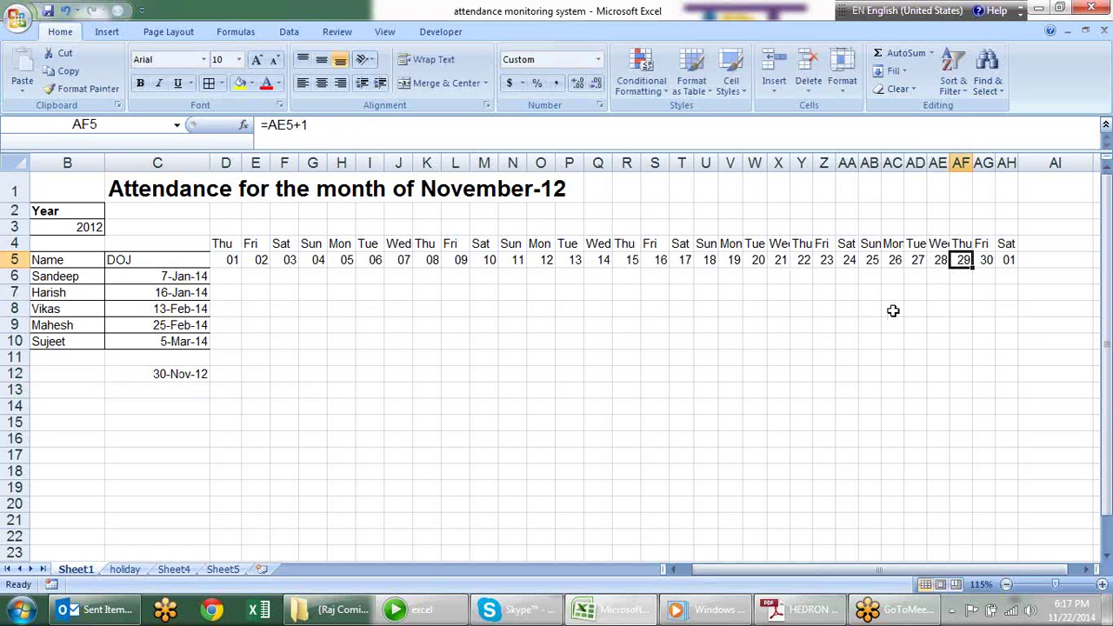
pyautogui.press('F3')
pyautogui.press('Escape')
pyautogui.press('F2')
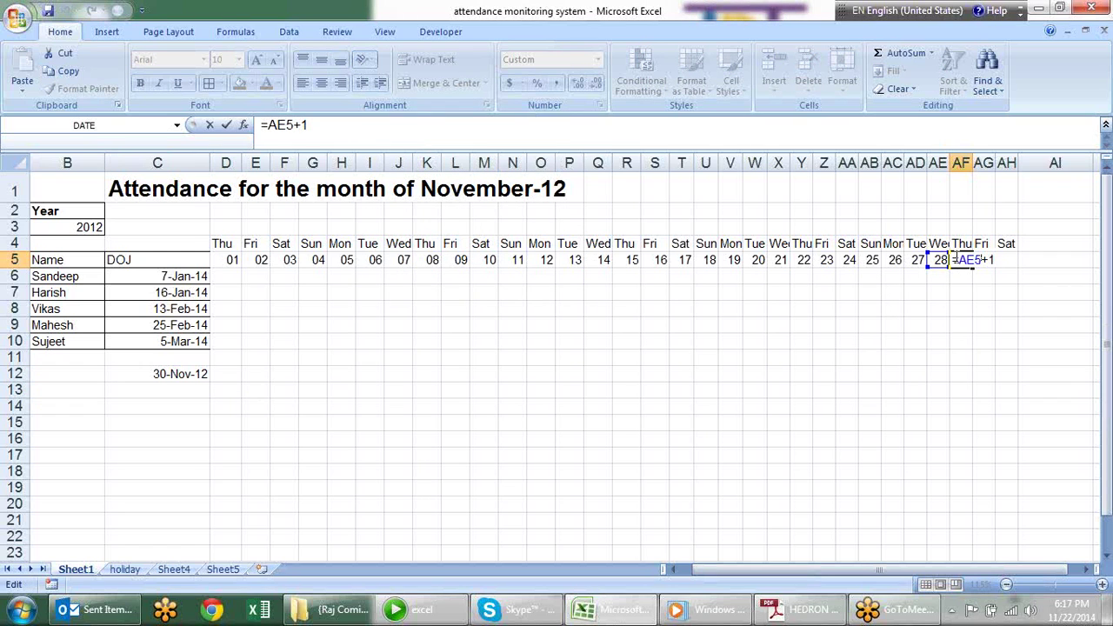
pyautogui.click(268, 128)
pyautogui.write('IF(')
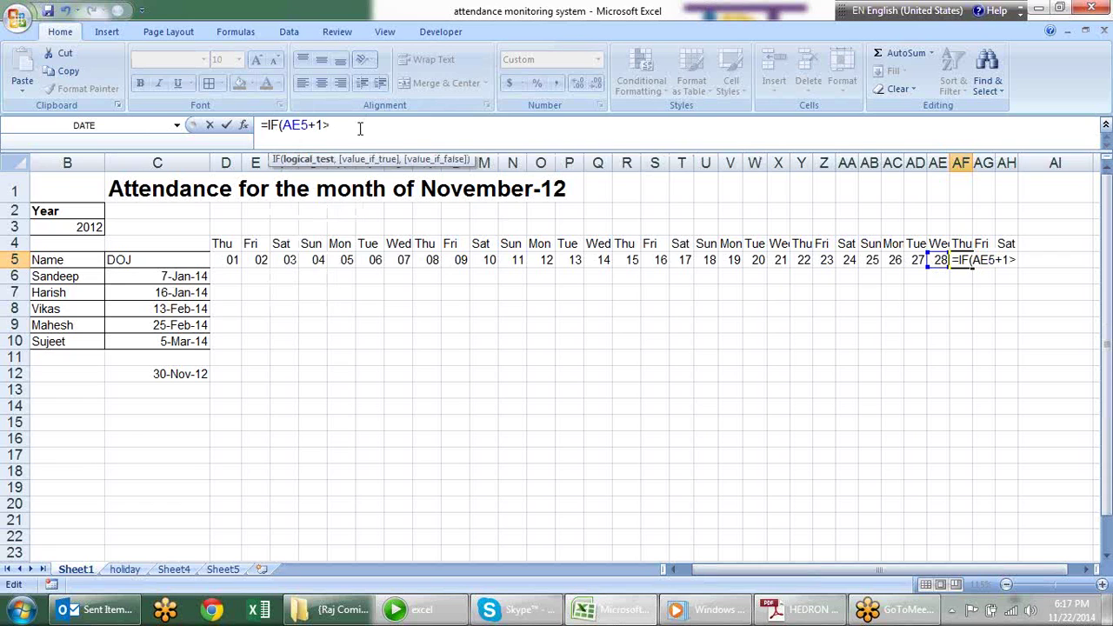
pyautogui.write('eo')
pyautogui.press('Tab')
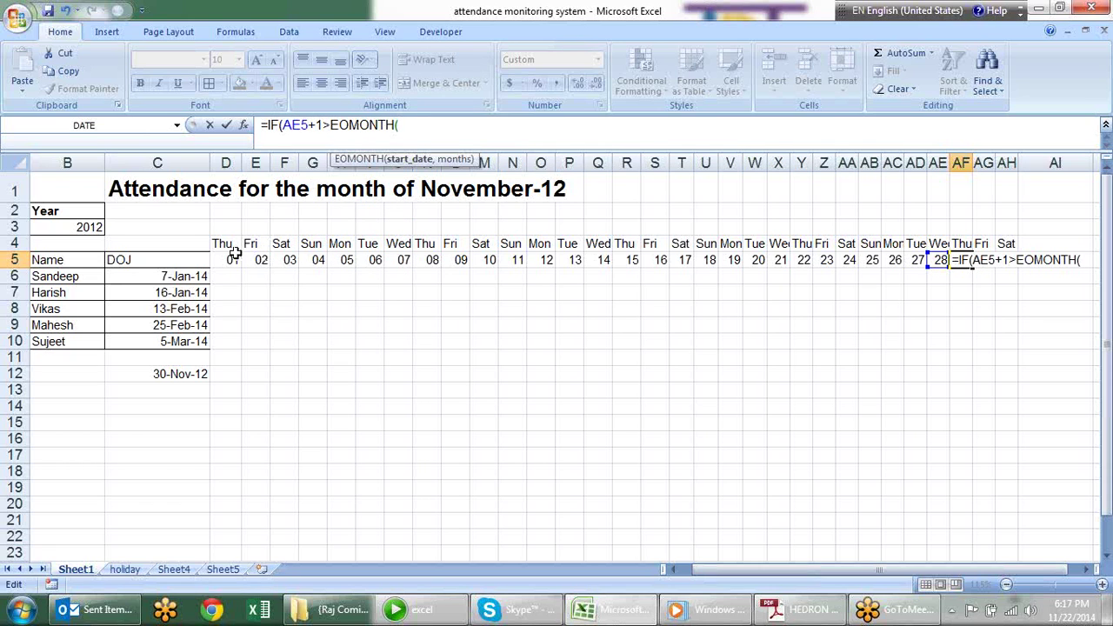
pyautogui.moveTo(230, 262)
pyautogui.mouseDown()
pyautogui.moveTo(228, 277)
pyautogui.moveTo(250, 266)
pyautogui.mouseUp()
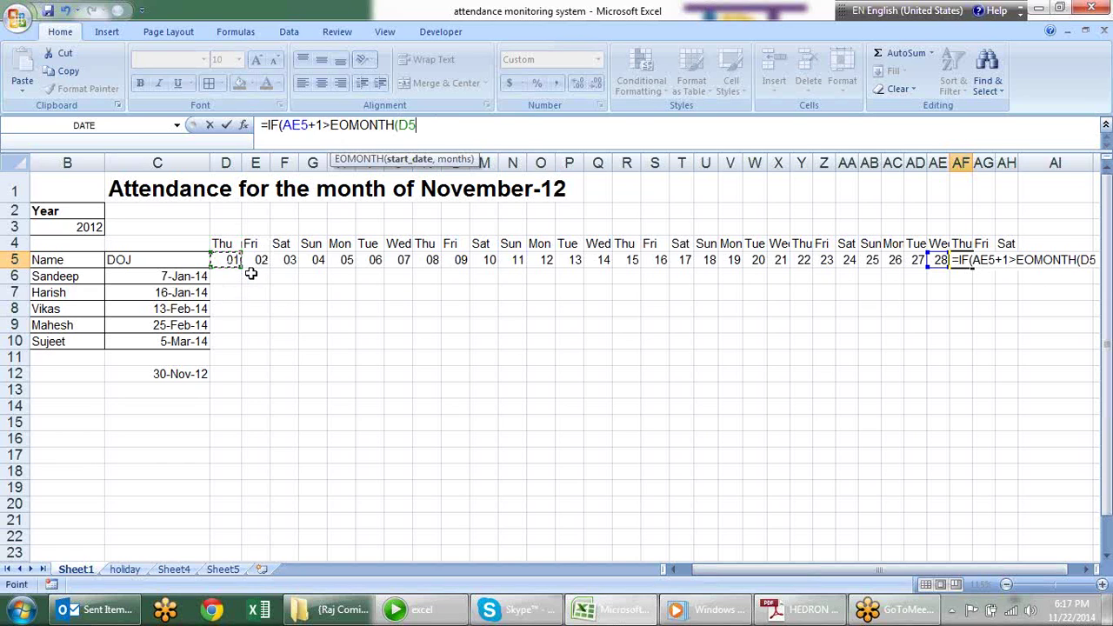
pyautogui.press('F4')
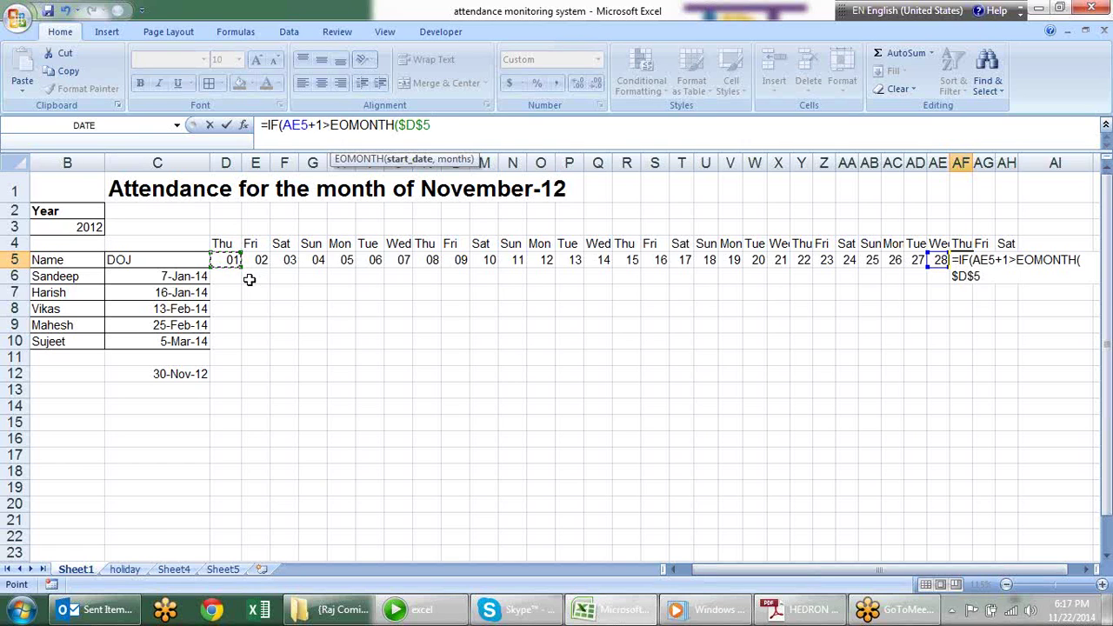
pyautogui.write(',0')
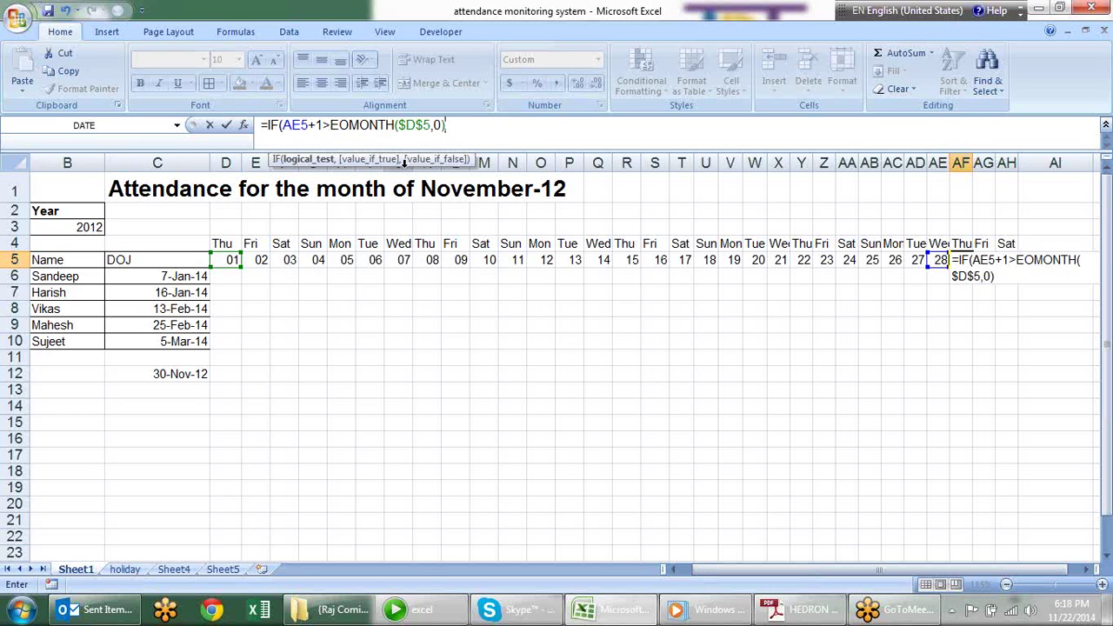
pyautogui.write(',""')
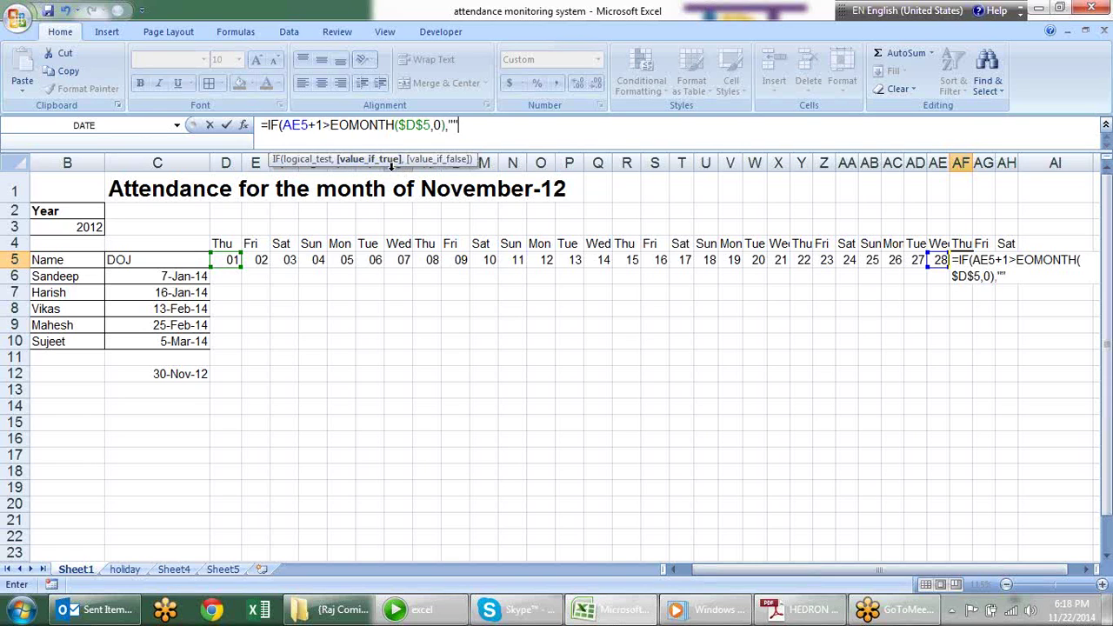
pyautogui.write(',')
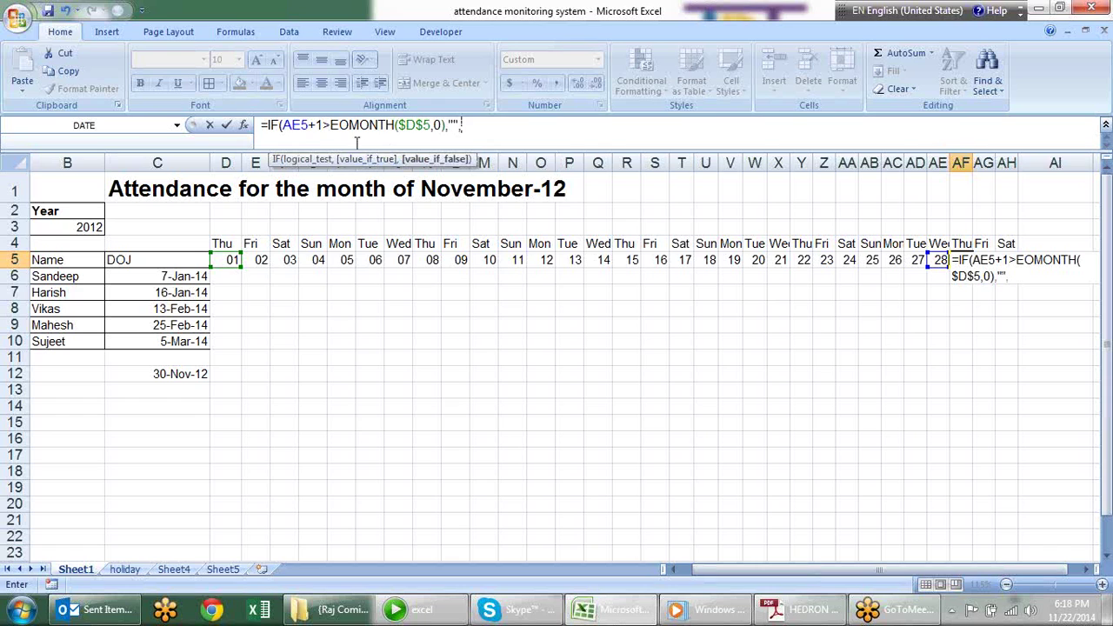
pyautogui.moveTo(324, 125); pyautogui.dragTo(301, 99)
pyautogui.moveTo(303, 110); pyautogui.dragTo(301, 100)
pyautogui.hotkey('ctrl', 'c')
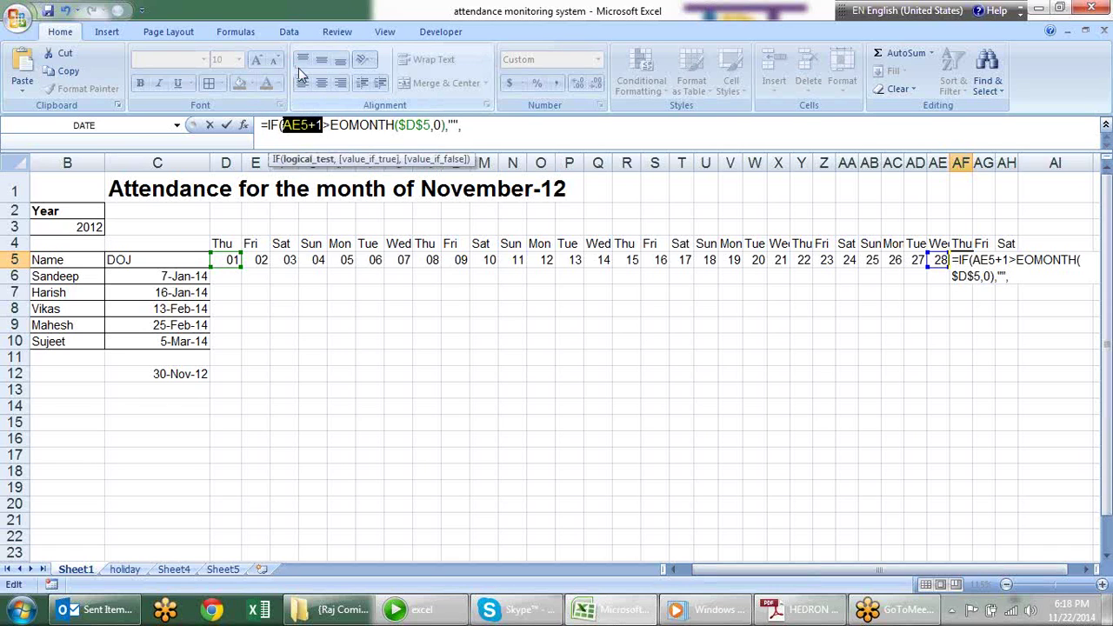
pyautogui.press('Left')
pyautogui.press('Right')
pyautogui.press('Right')
pyautogui.press('Right')
pyautogui.press('Right')
pyautogui.press('Right')
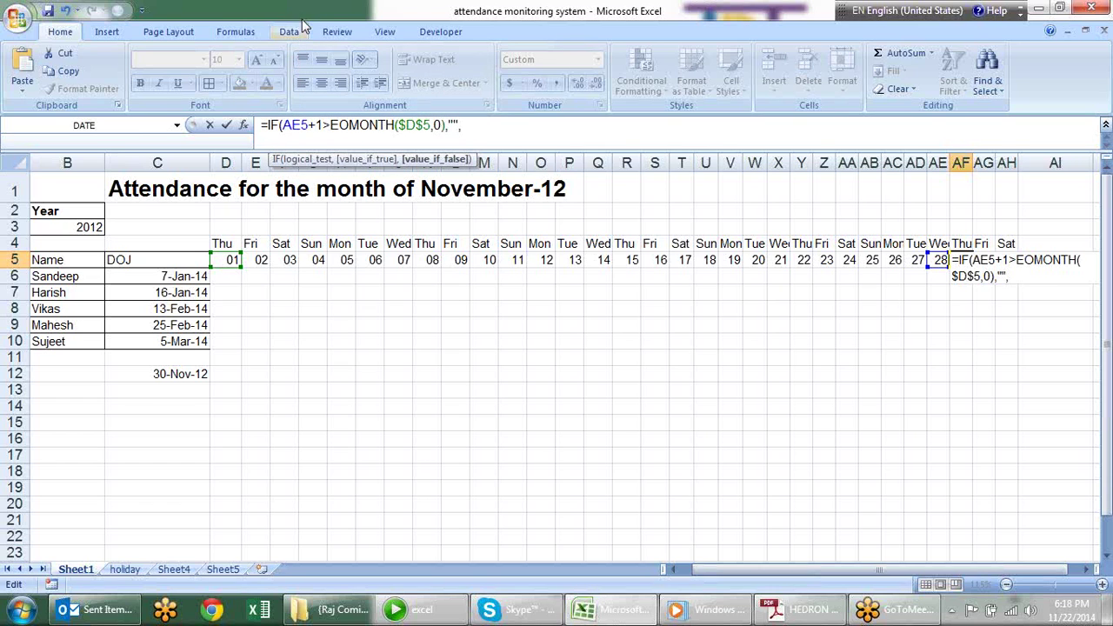
pyautogui.hotkey('ctrl', 'v')
pyautogui.write(')')
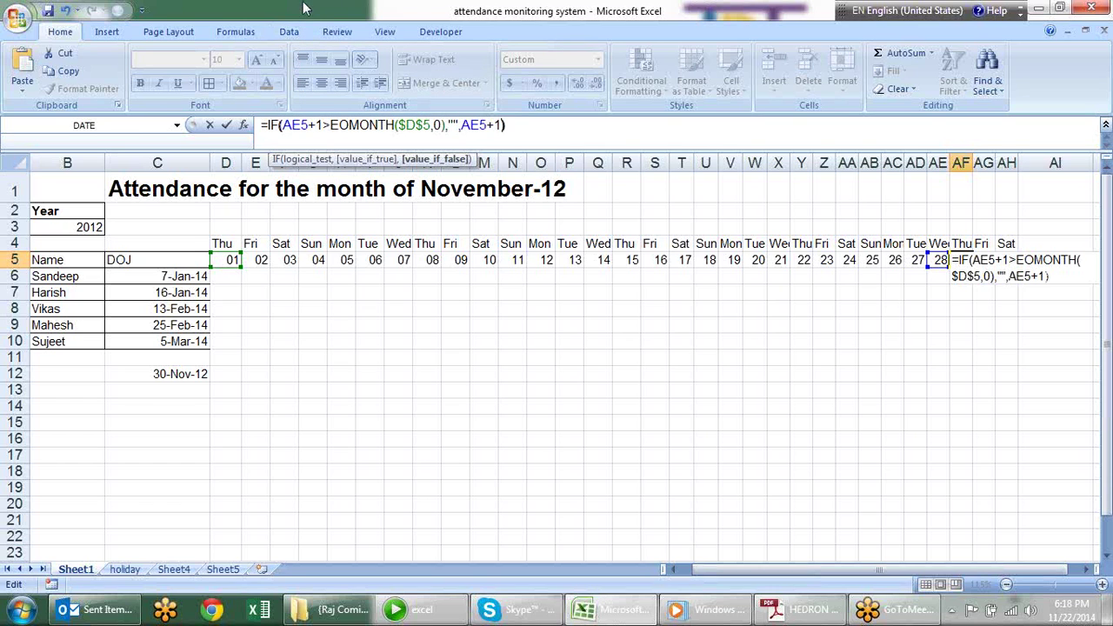
pyautogui.press('Return')
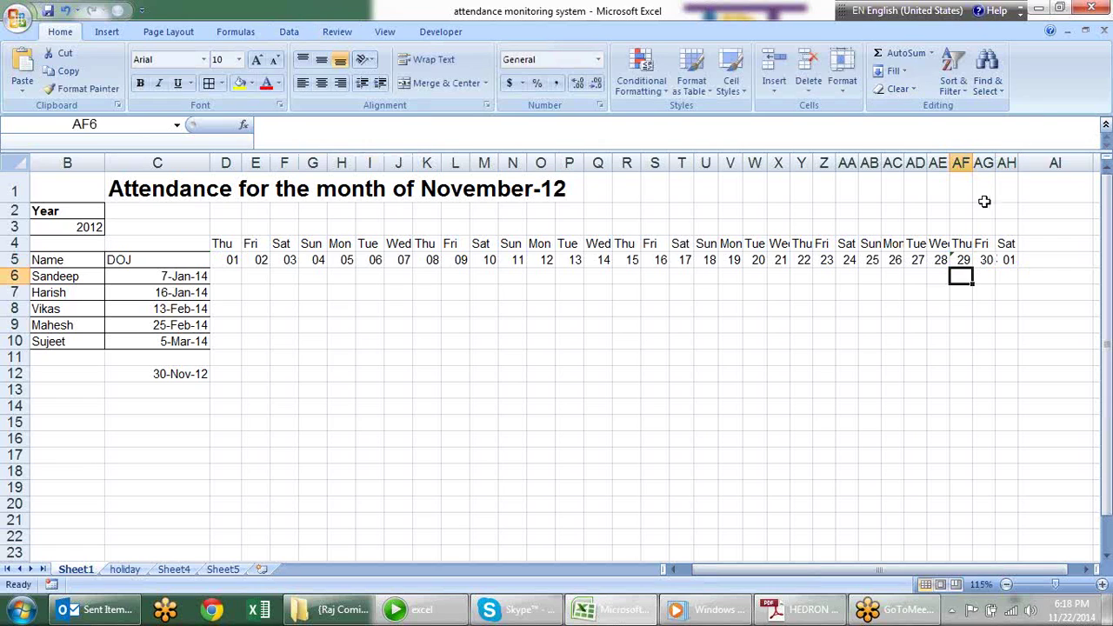
# Fill the revised day formula right to AH5, leaving the cell after day 30 blank
pyautogui.click(965, 260)
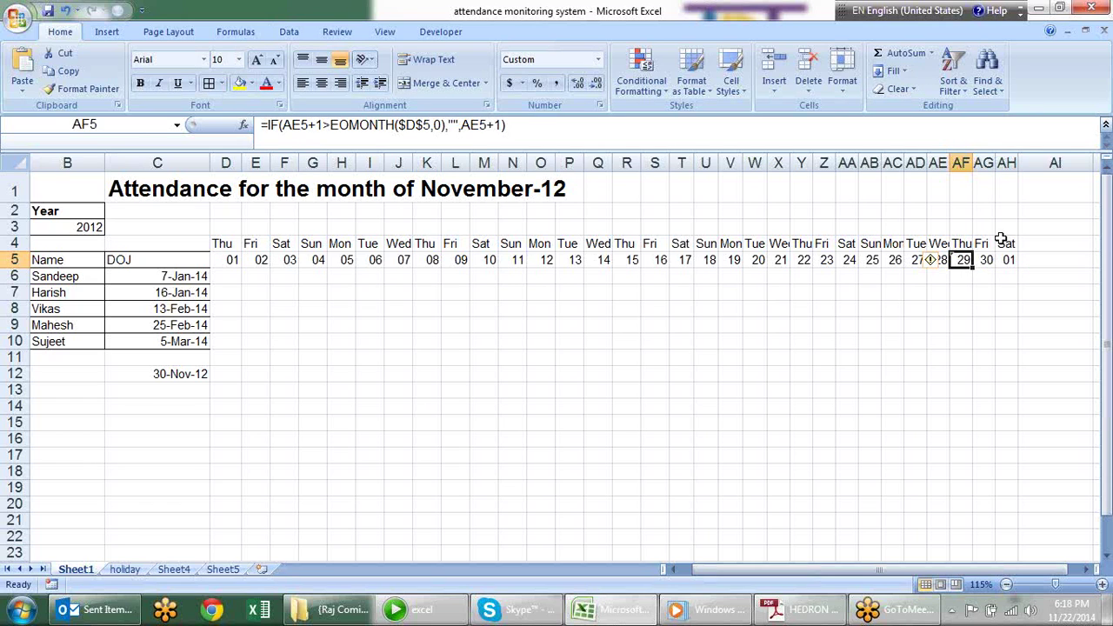
pyautogui.moveTo(973, 267); pyautogui.dragTo(1027, 267)
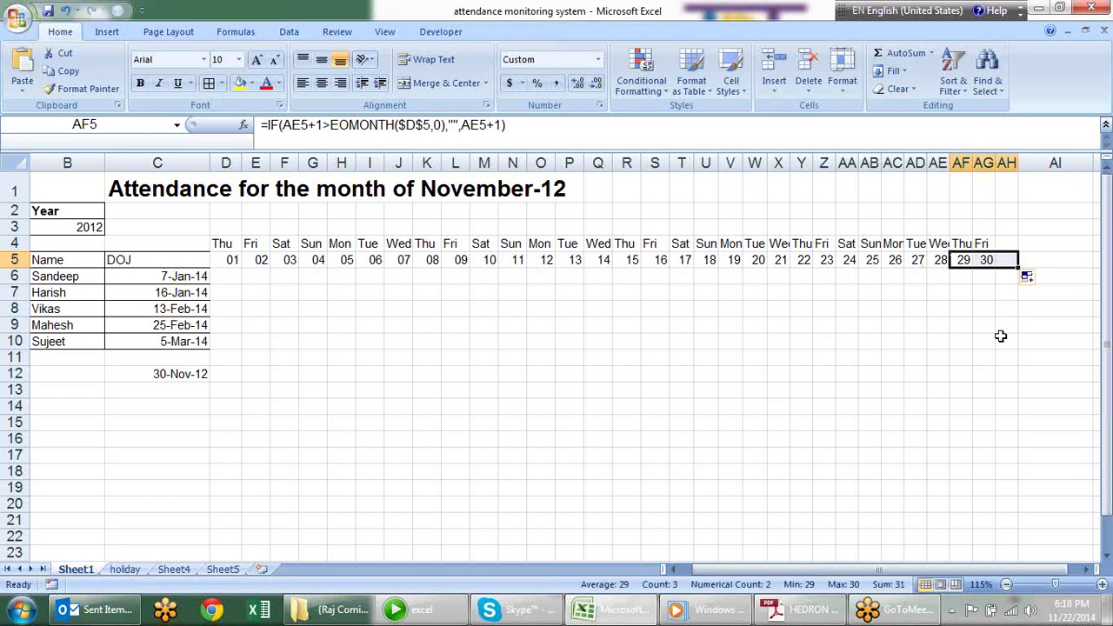
pyautogui.click(986, 311)
pyautogui.click(1004, 261)
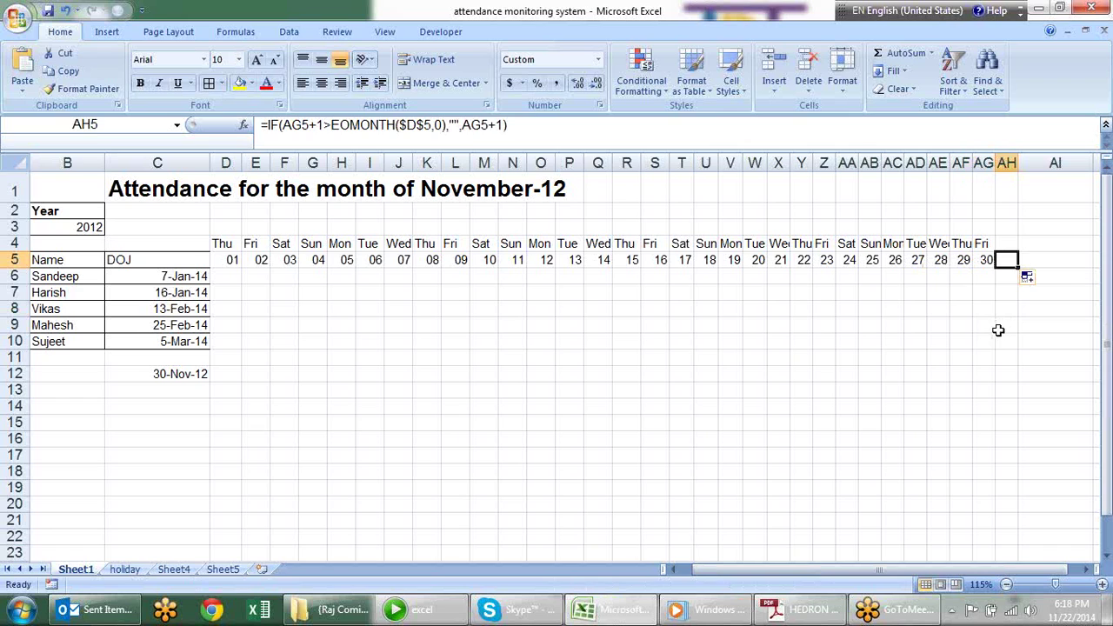
pyautogui.click(1006, 243)
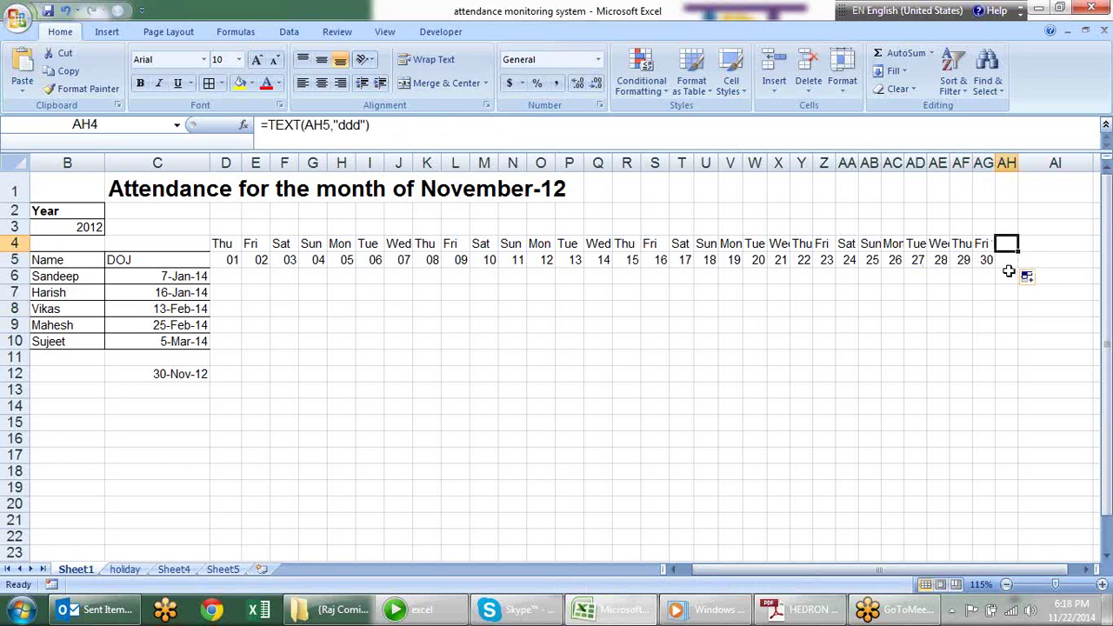
pyautogui.click(1013, 260)
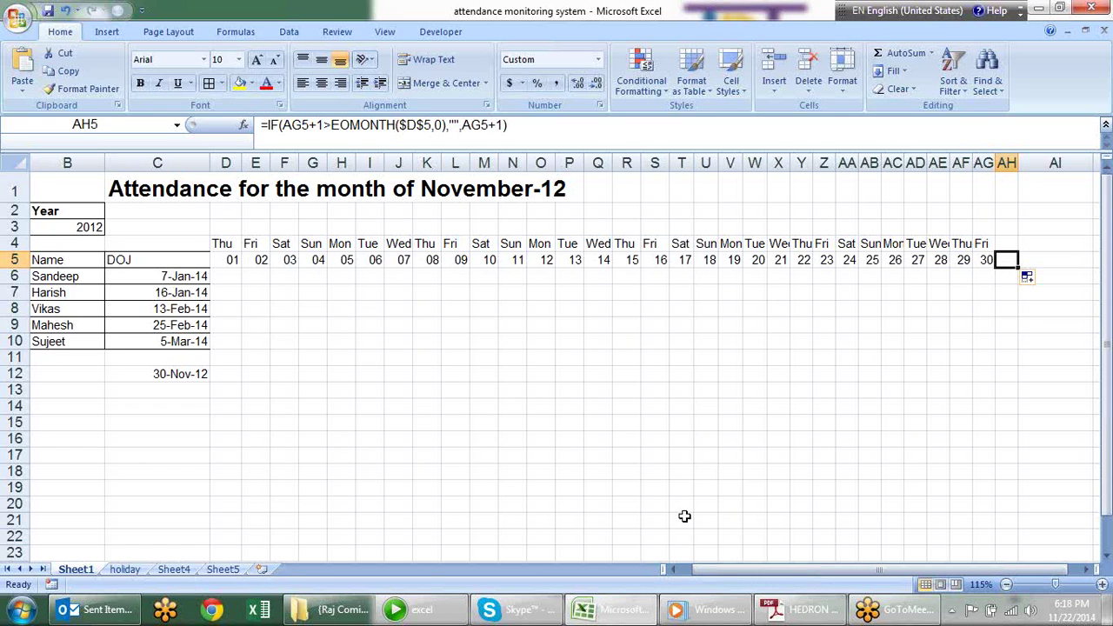
pyautogui.moveTo(701, 564); pyautogui.dragTo(693, 561)
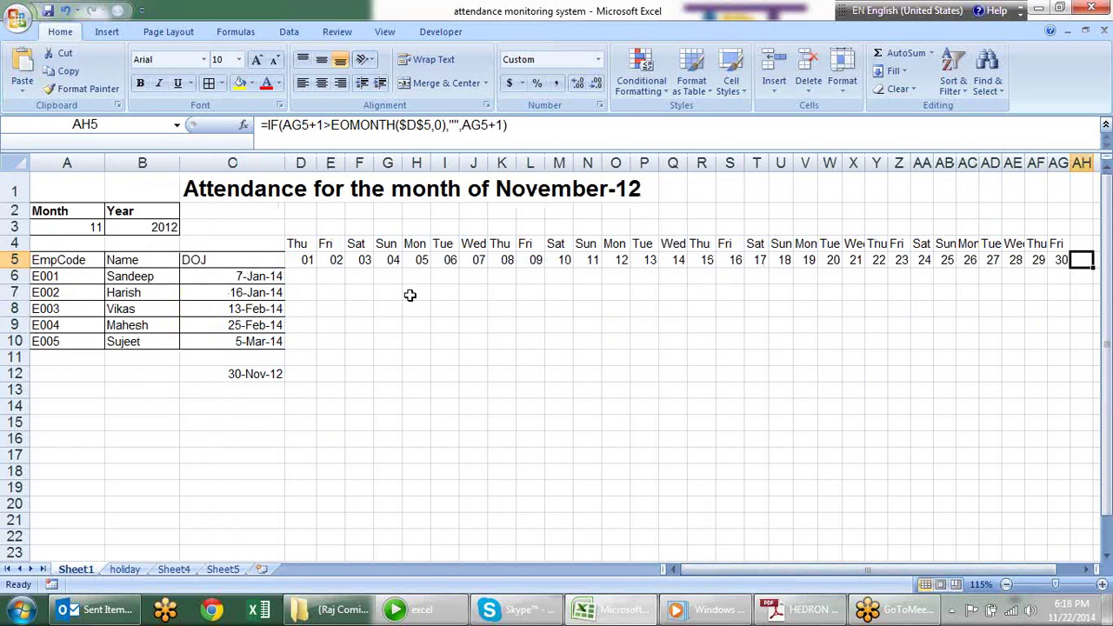
# Choose month 2 (February) from the A3 Month dropdown
pyautogui.click(97, 228)
pyautogui.click(112, 228)
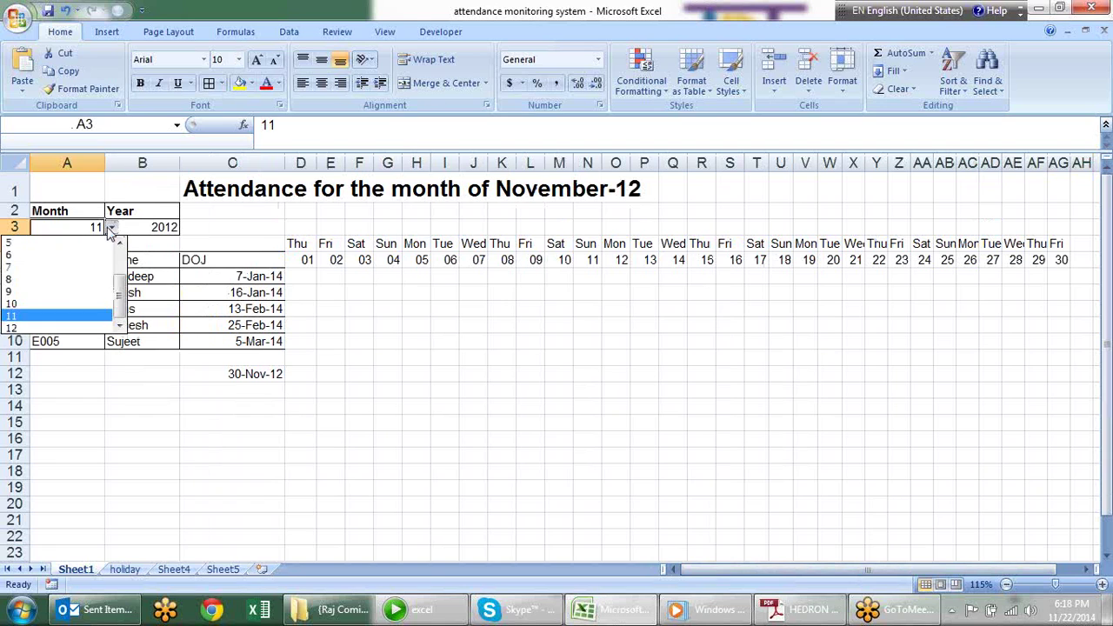
pyautogui.scroll(3, 98, 252)
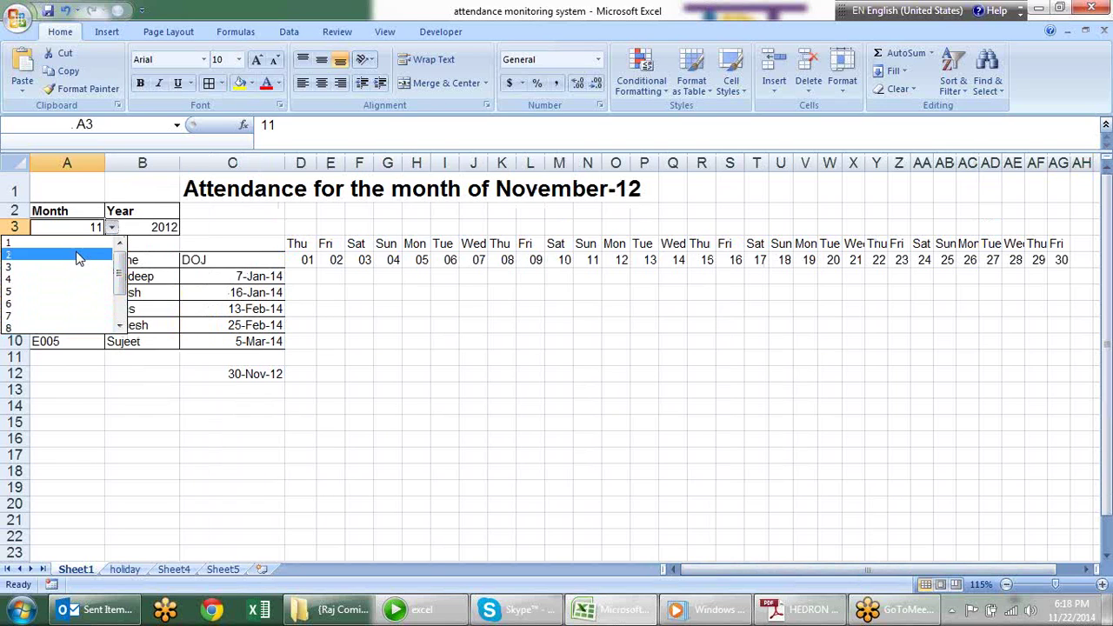
pyautogui.click(82, 255)
pyautogui.click(889, 391)
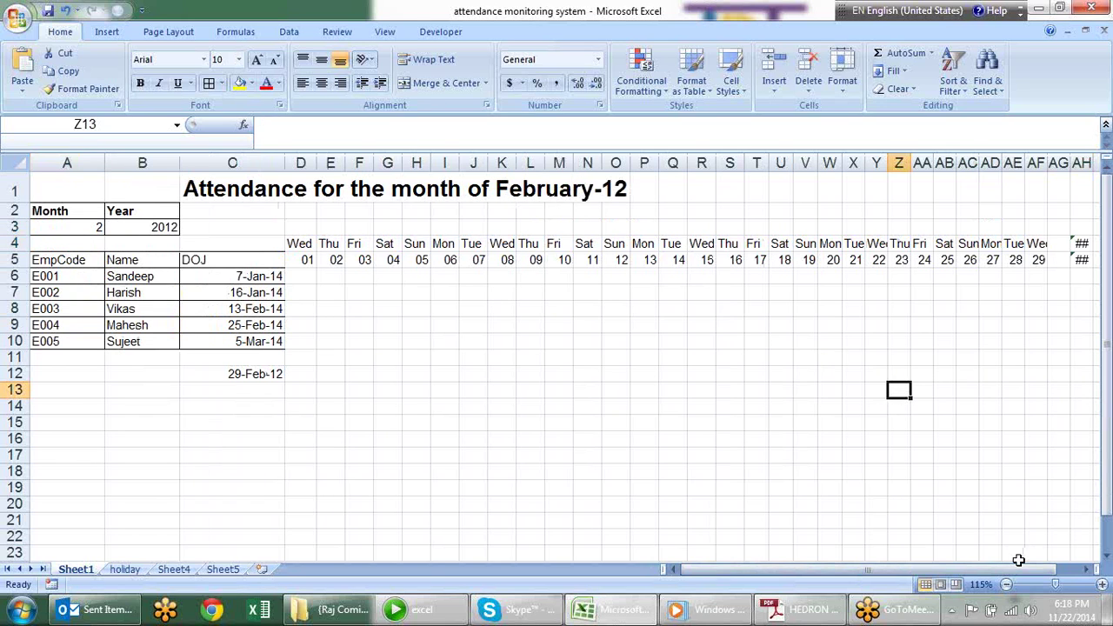
pyautogui.moveTo(1017, 569); pyautogui.dragTo(1033, 567)
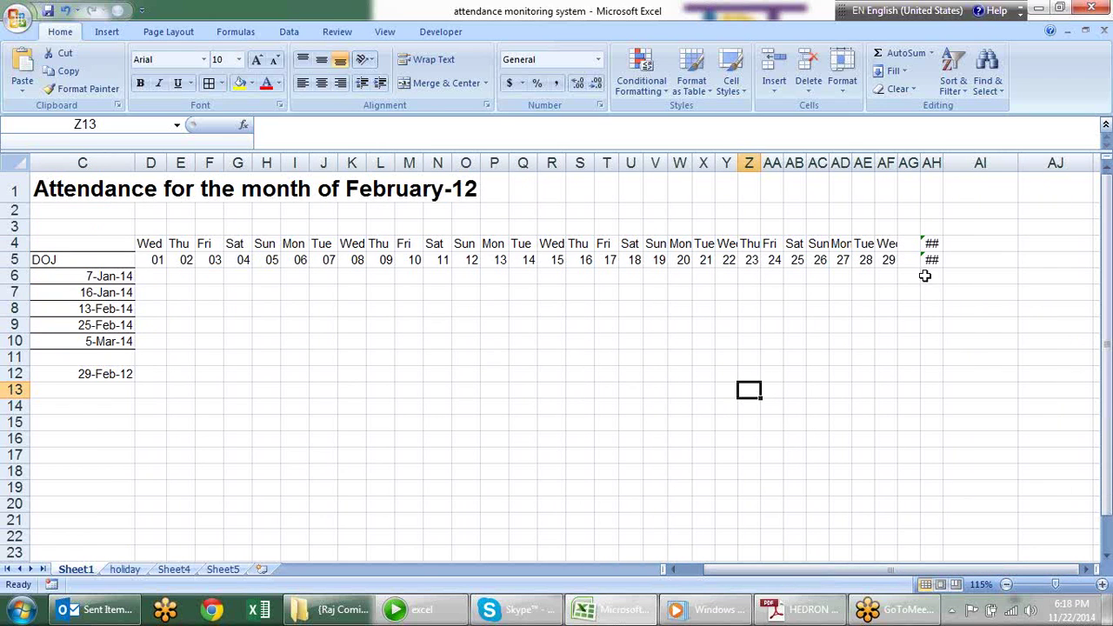
pyautogui.click(931, 261)
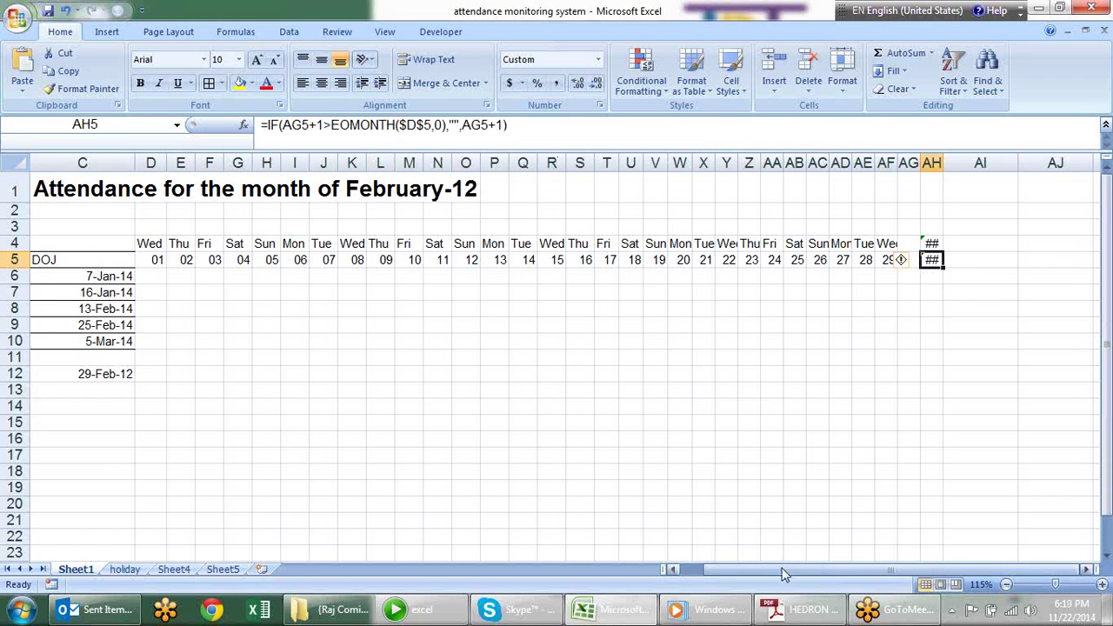
pyautogui.moveTo(779, 570); pyautogui.dragTo(755, 570)
# Choose 2014 from the B3 Year dropdown so days end at 28
pyautogui.click(174, 227)
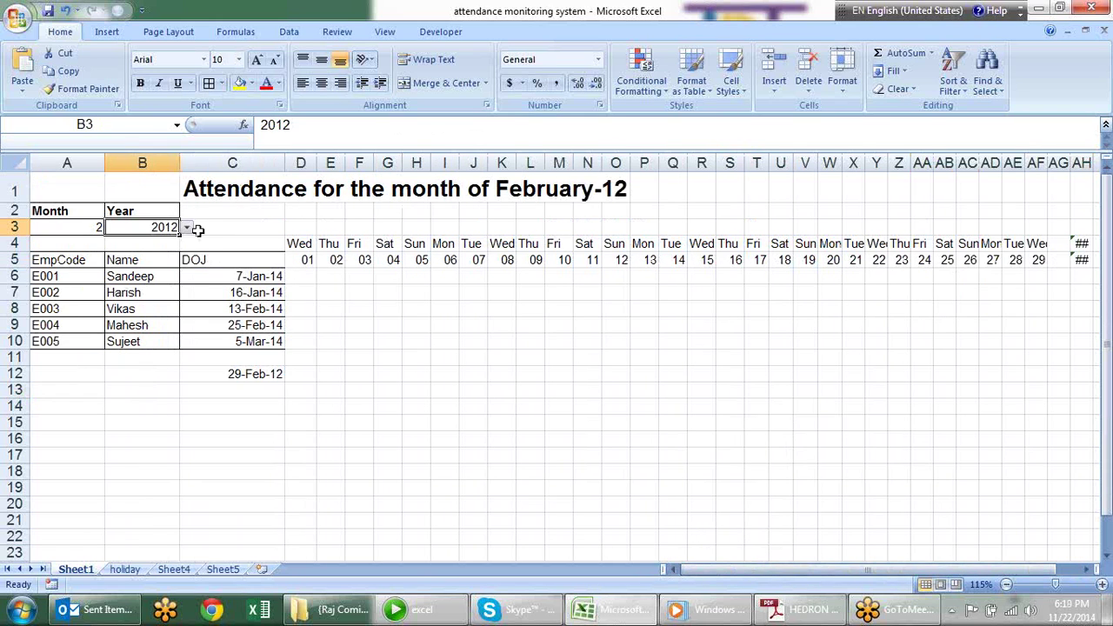
pyautogui.click(186, 228)
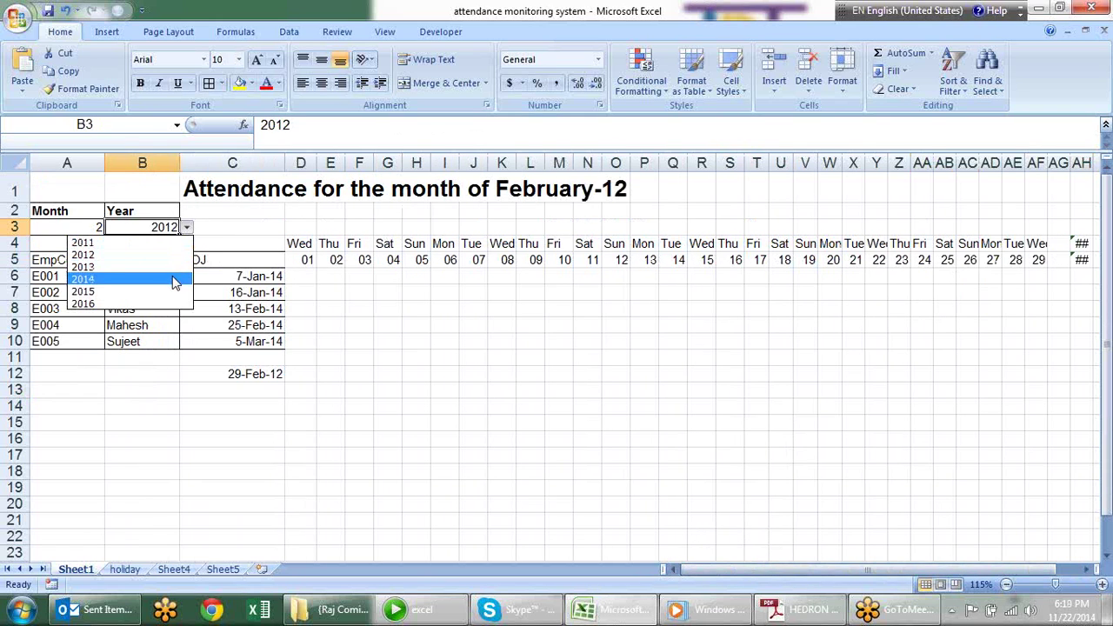
pyautogui.click(174, 279)
pyautogui.click(1060, 261)
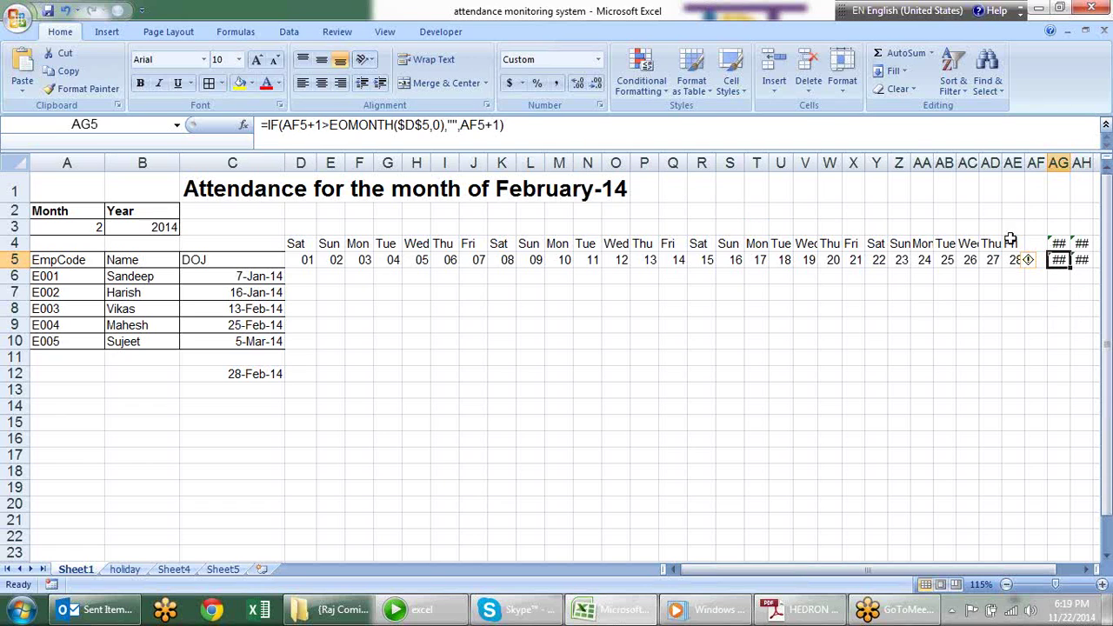
# Wrap AG5's day formula in IFERROR(...,"") so days past month end stay blank
pyautogui.click(270, 127)
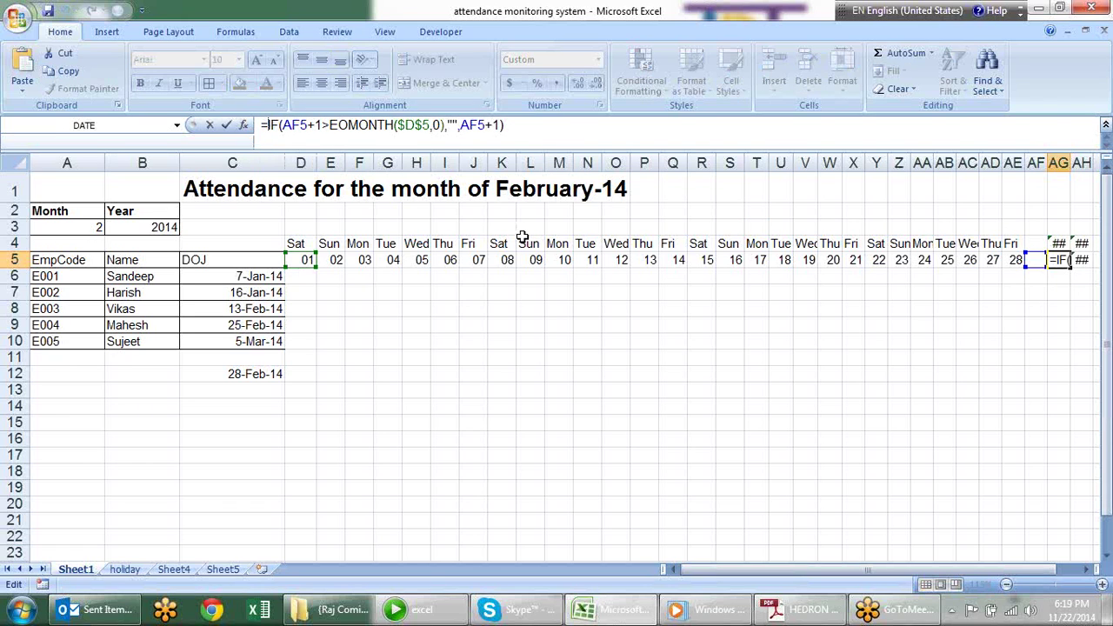
pyautogui.write('if')
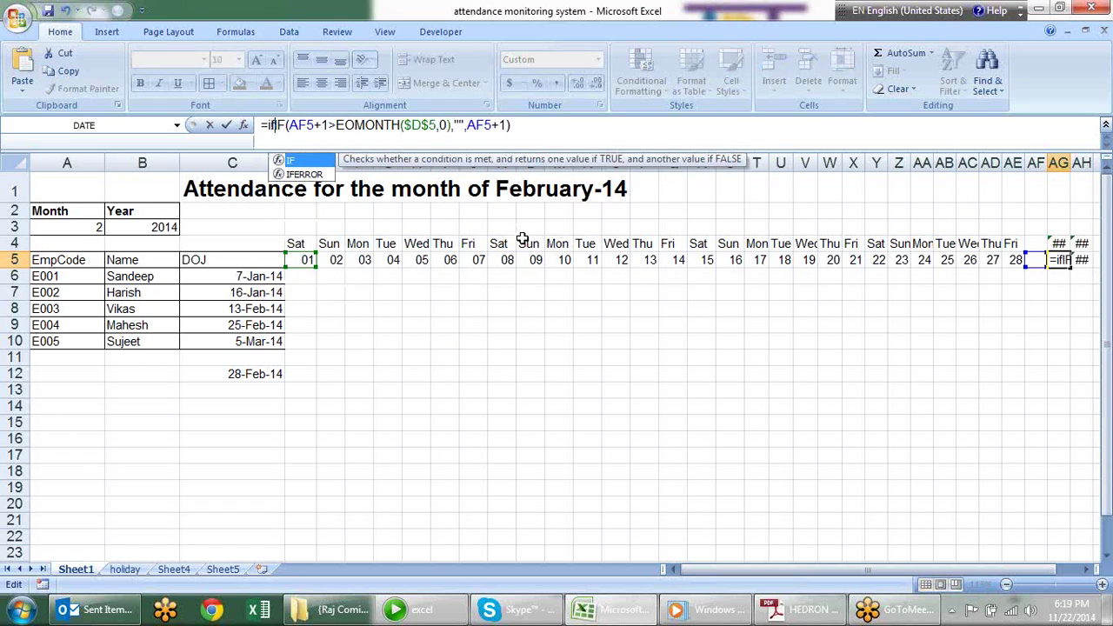
pyautogui.press('Down')
pyautogui.press('Tab')
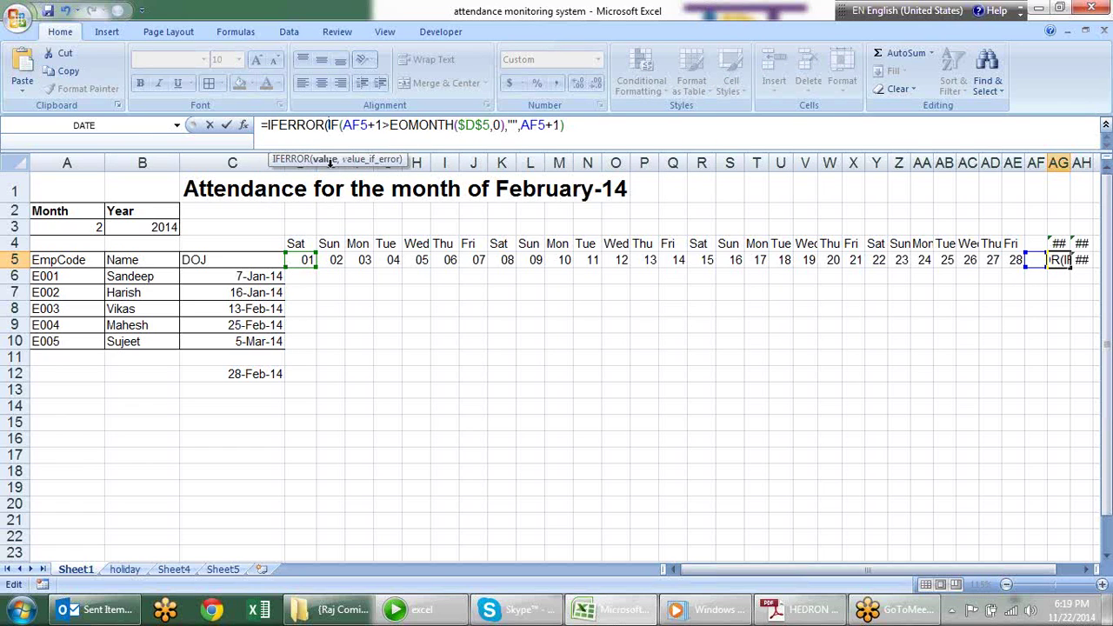
pyautogui.click(330, 160)
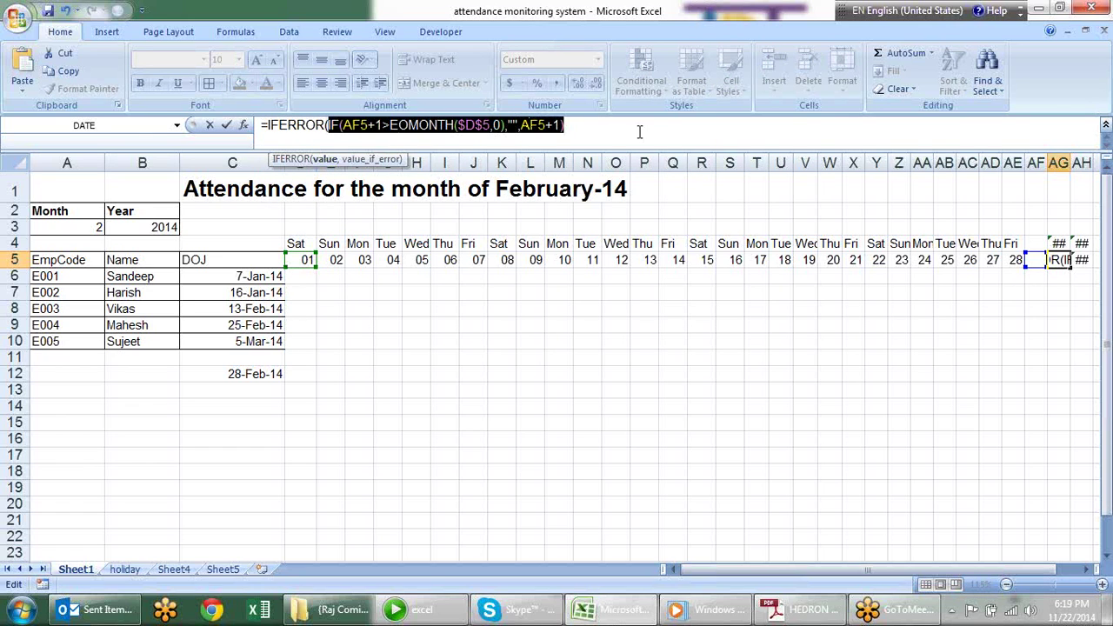
pyautogui.click(597, 128)
pyautogui.write(',""')
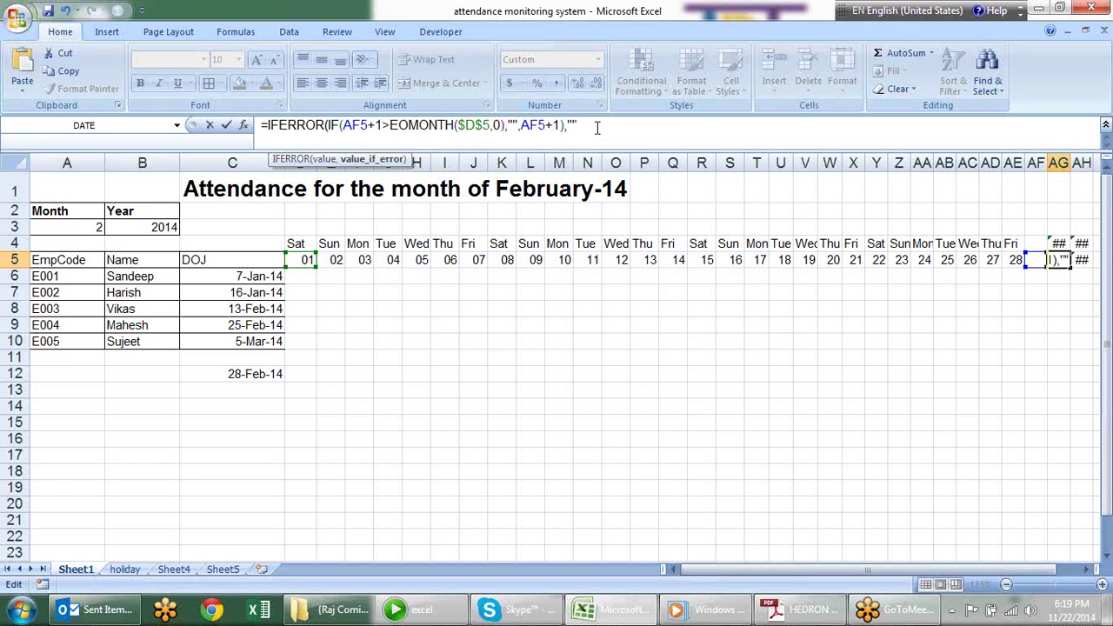
pyautogui.write(')')
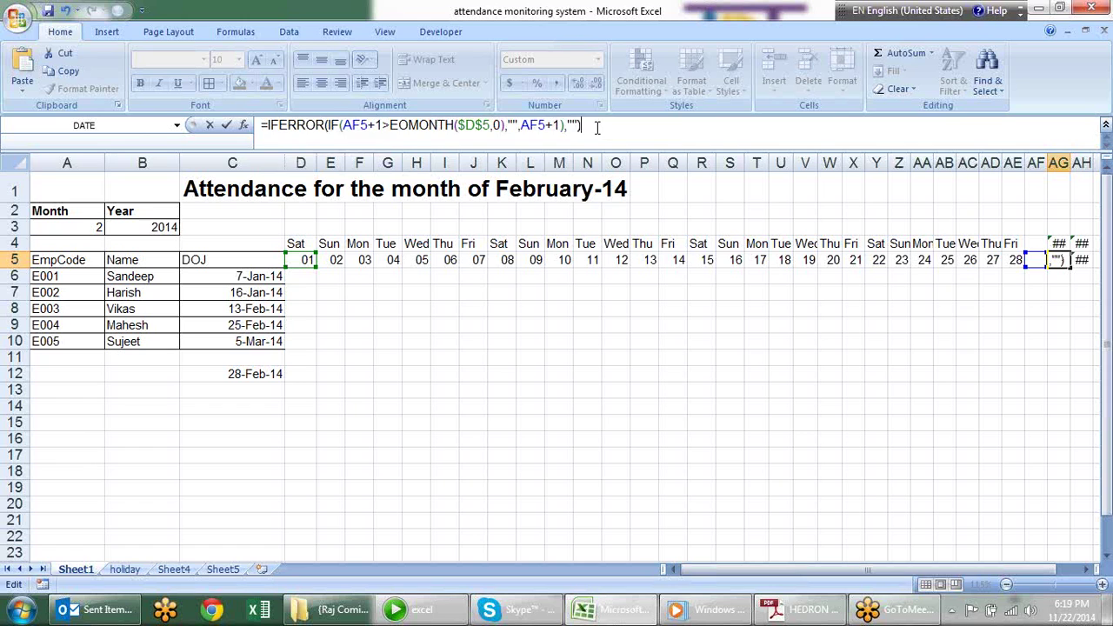
pyautogui.press('Return')
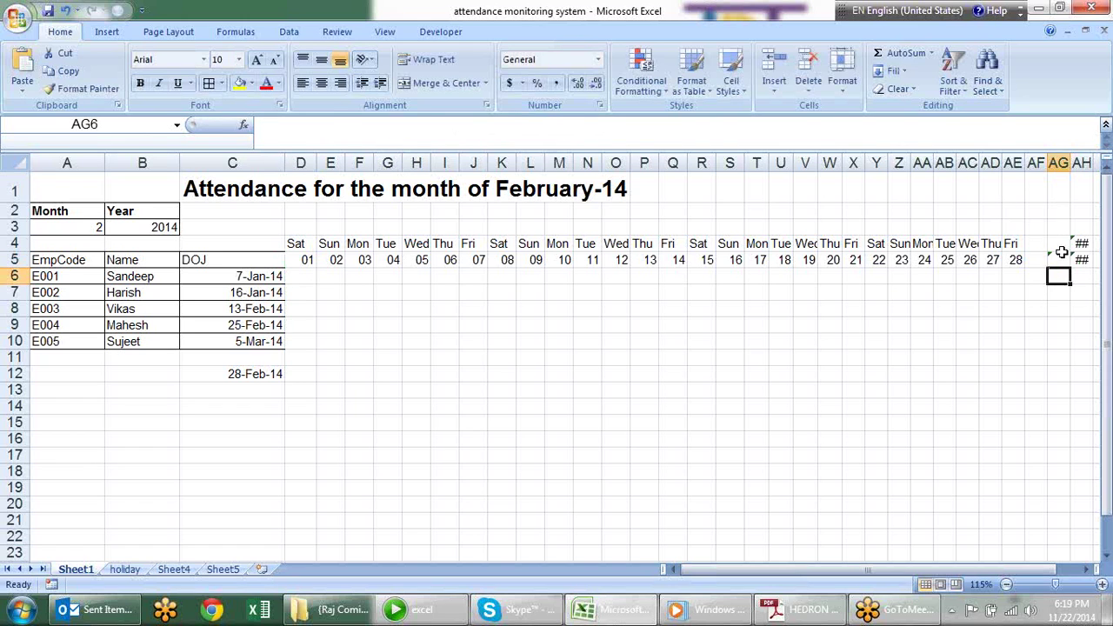
# Copy the AG5 formula into AH5, test months 6 and 10, then return to month 2
pyautogui.click(1061, 258)
pyautogui.moveTo(1073, 268); pyautogui.dragTo(1091, 266)
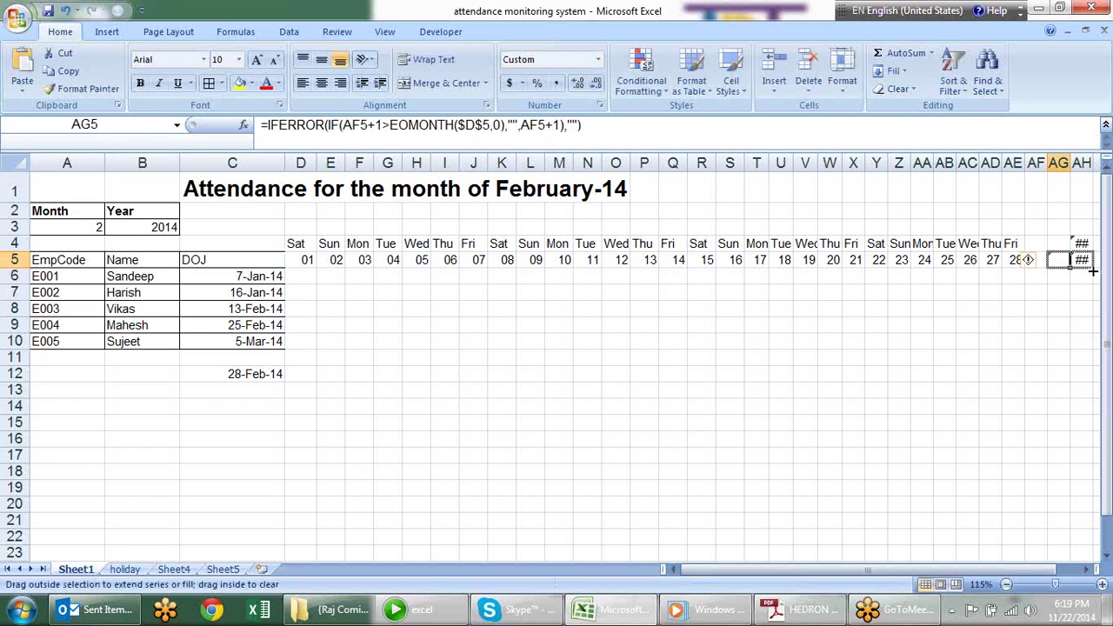
pyautogui.click(62, 229)
pyautogui.click(111, 227)
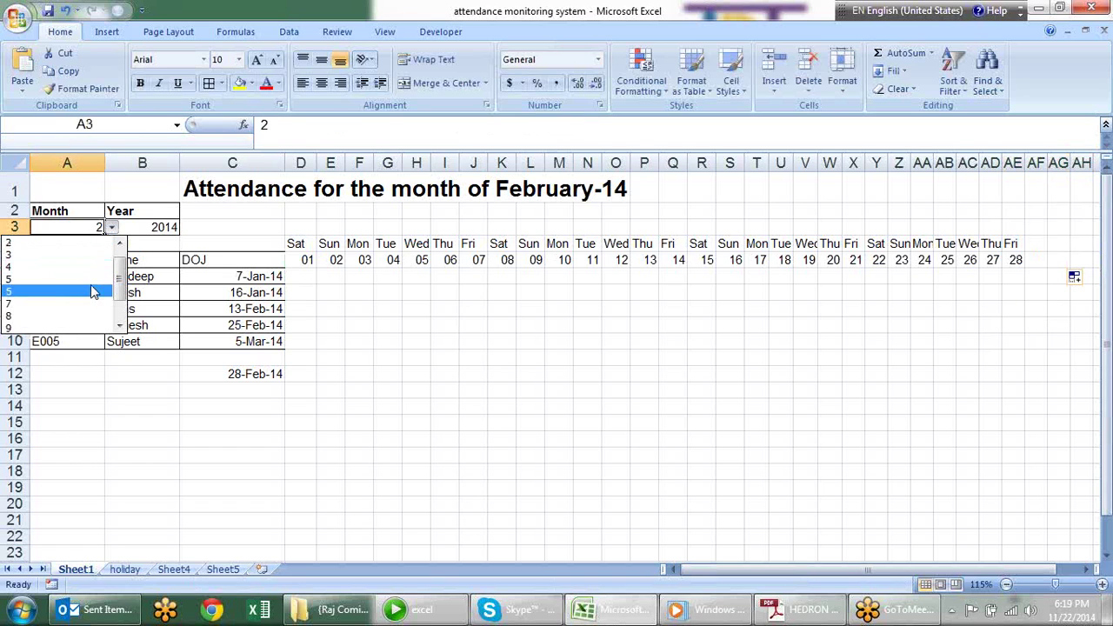
pyautogui.click(91, 285)
pyautogui.click(111, 227)
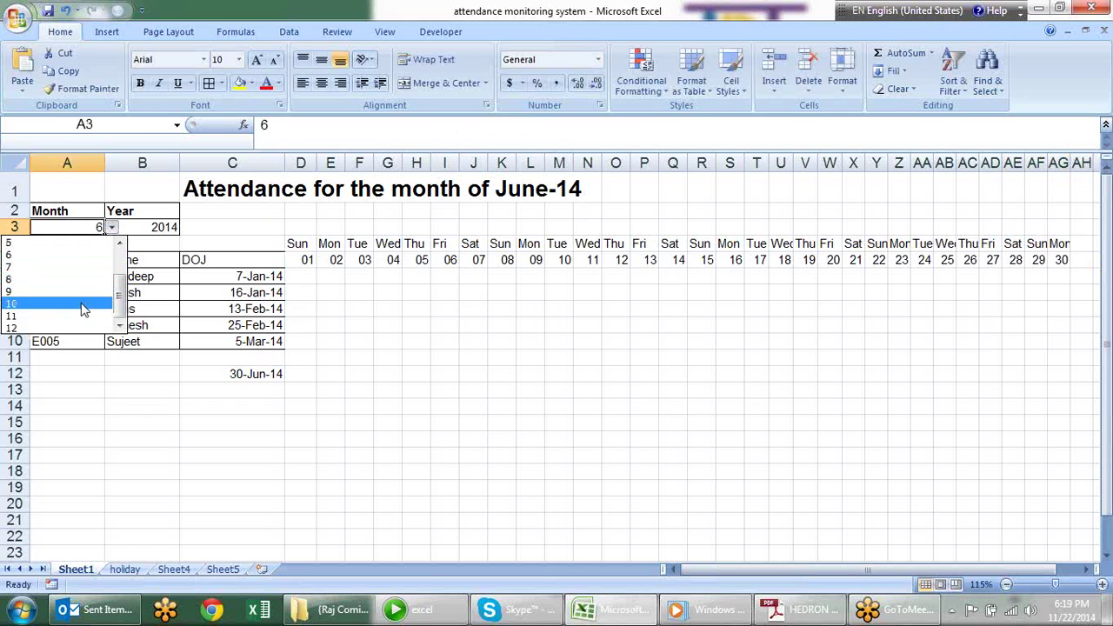
pyautogui.click(83, 304)
pyautogui.click(112, 227)
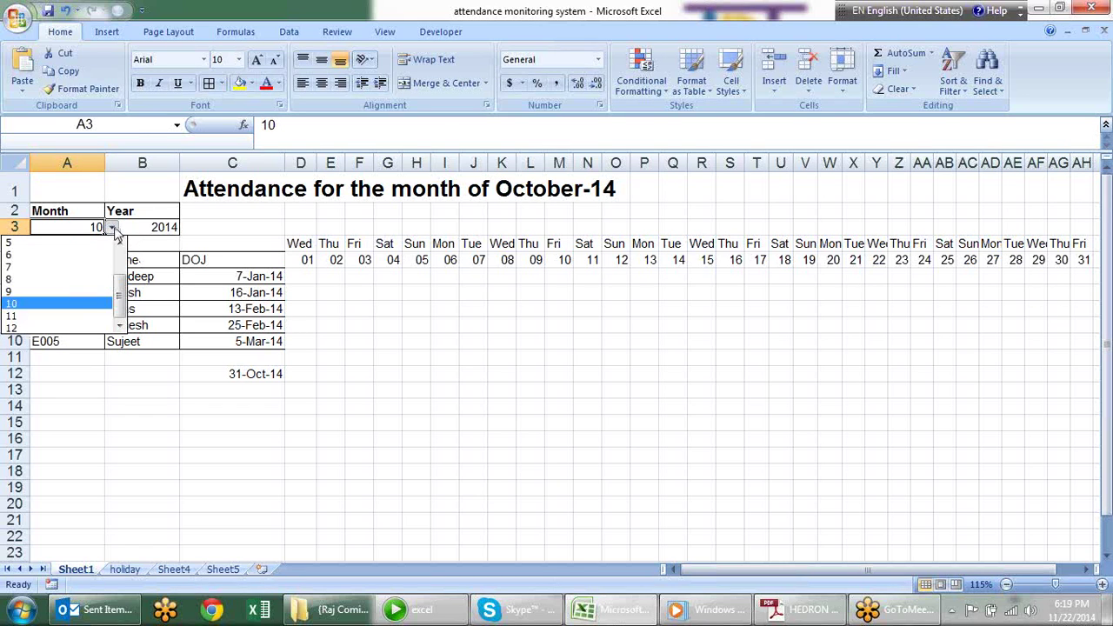
pyautogui.scroll(2, 120, 285)
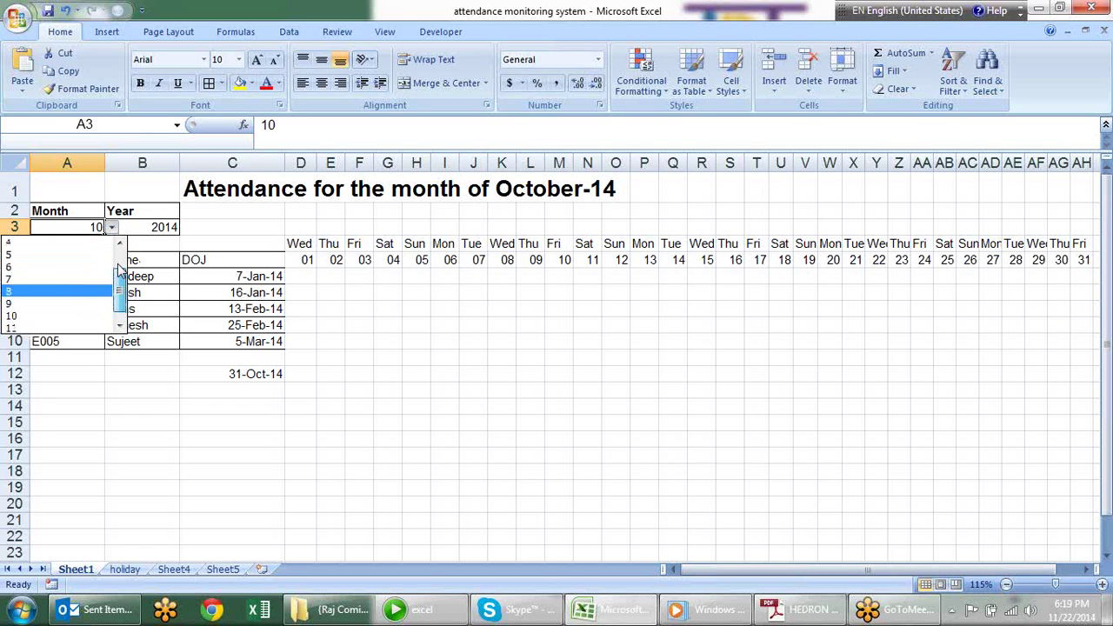
pyautogui.click(76, 255)
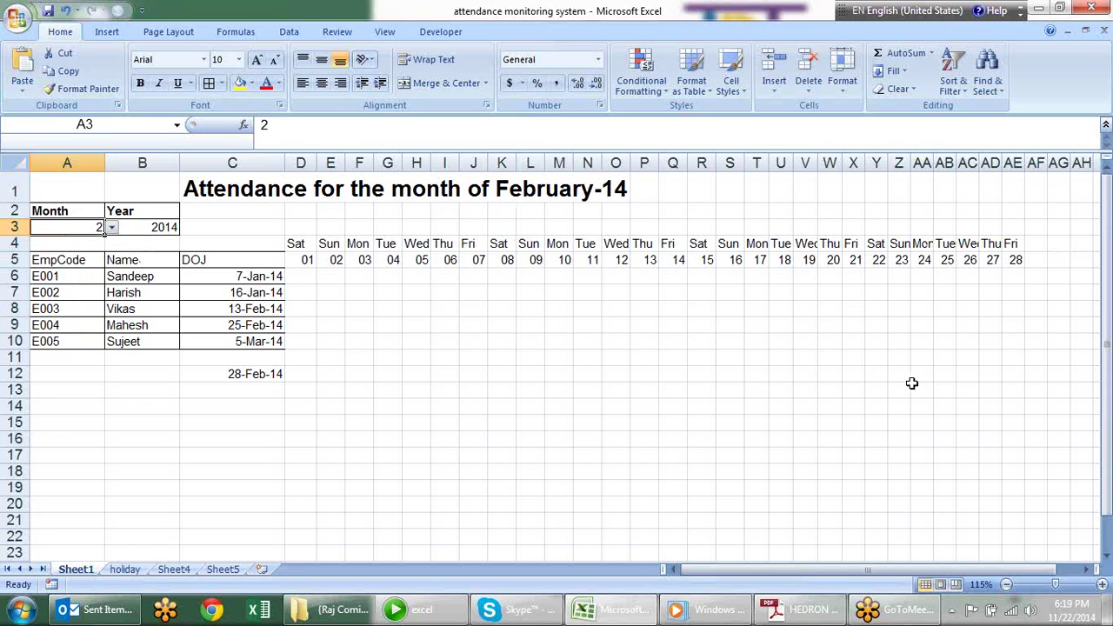
pyautogui.click(503, 371)
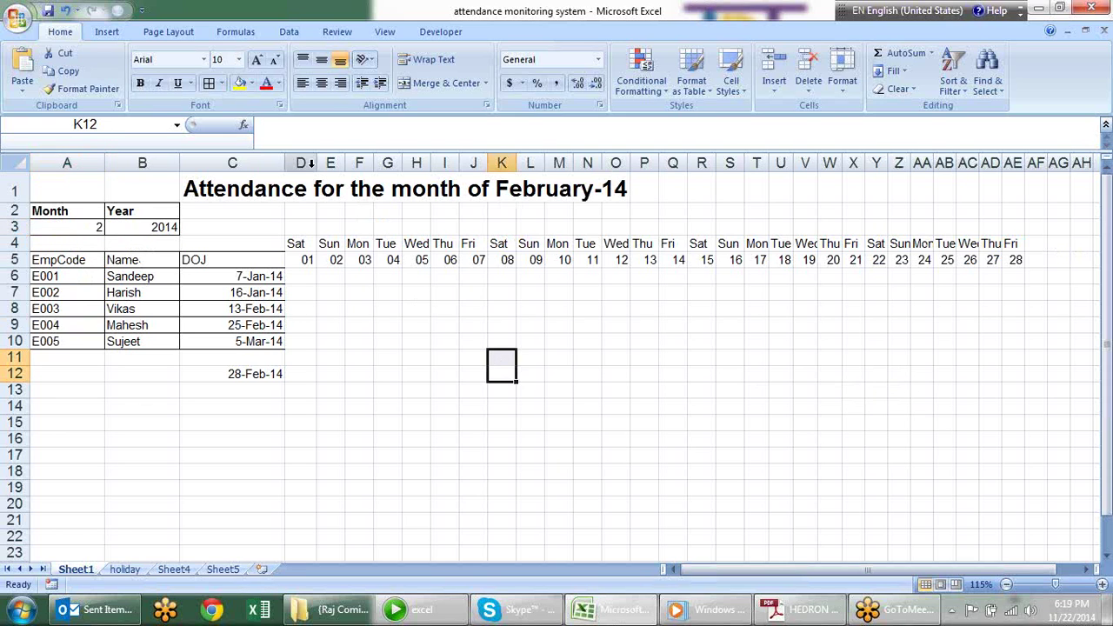
# AutoFit the day columns D through AE to their contents
pyautogui.moveTo(310, 162); pyautogui.dragTo(1025, 177)
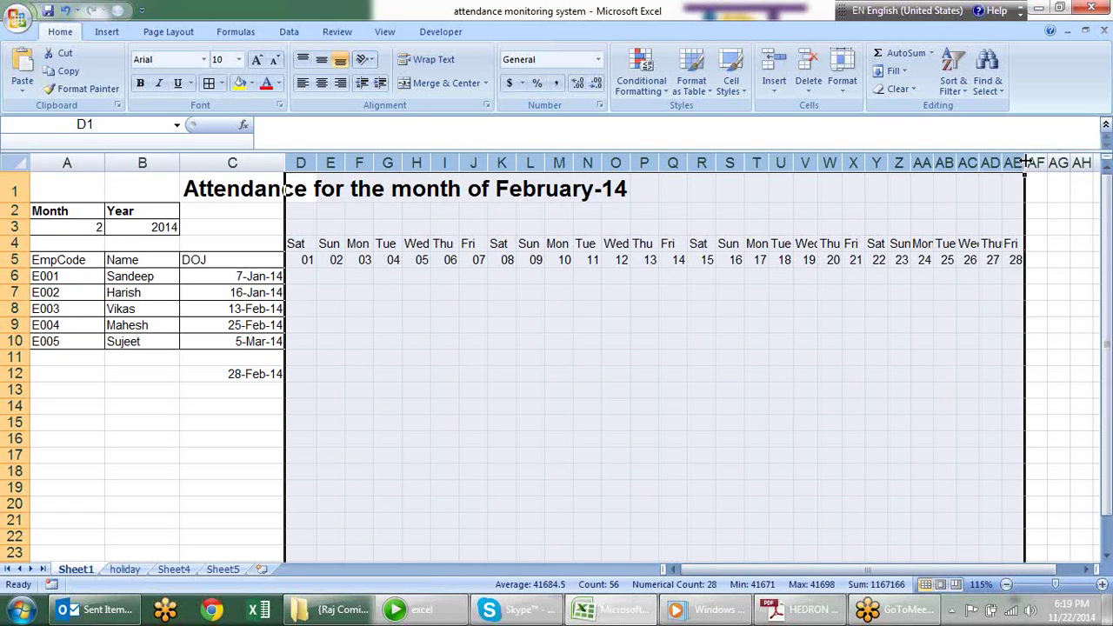
pyautogui.doubleClick(1025, 162)
pyautogui.click(519, 324)
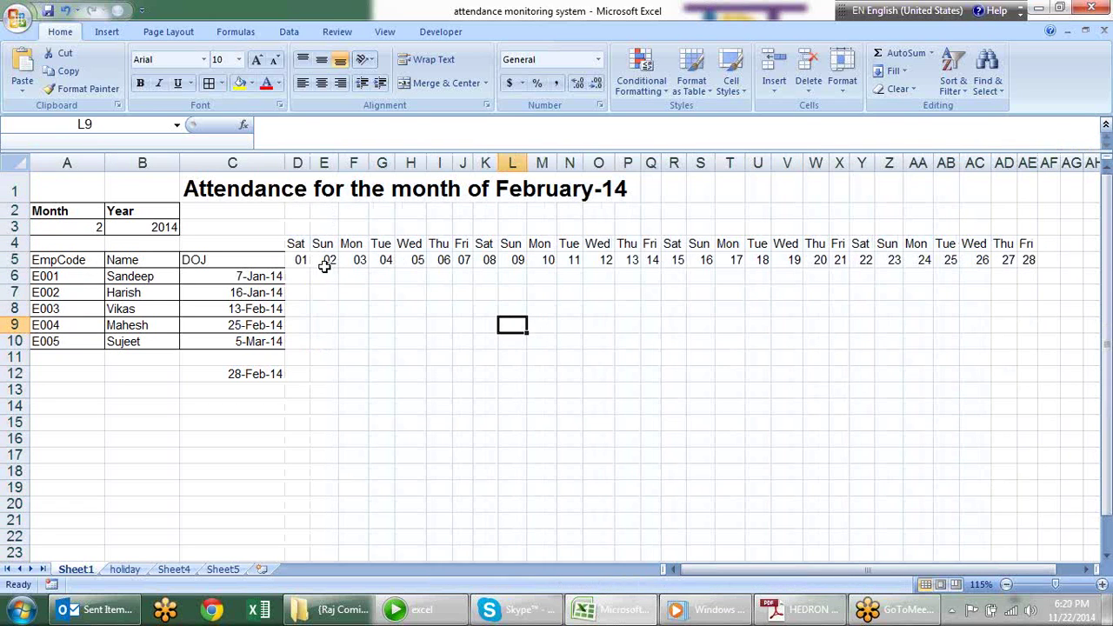
pyautogui.moveTo(296, 244); pyautogui.dragTo(989, 343)
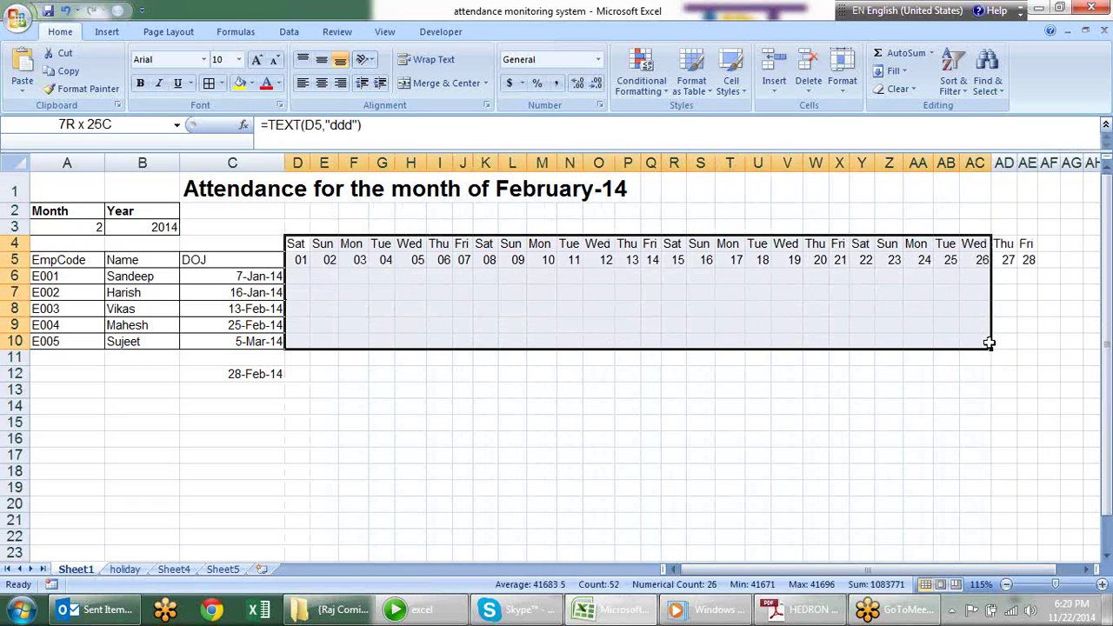
# Switch the month in A3 to 7 (July) and narrow column C to width 6
pyautogui.click(84, 226)
pyautogui.click(111, 227)
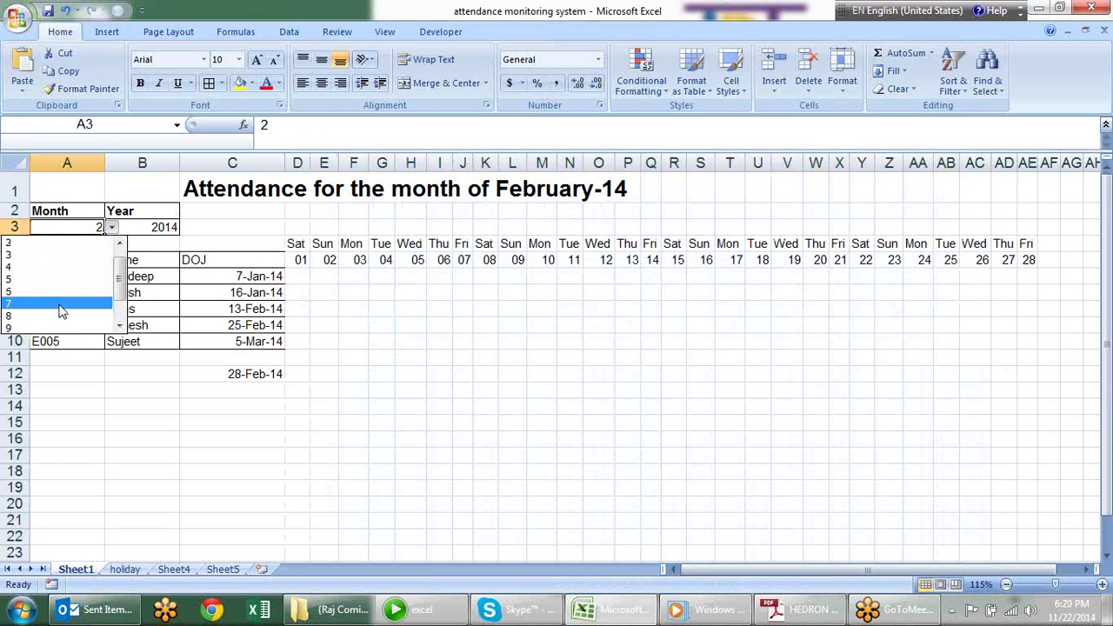
pyautogui.click(62, 304)
pyautogui.click(298, 246)
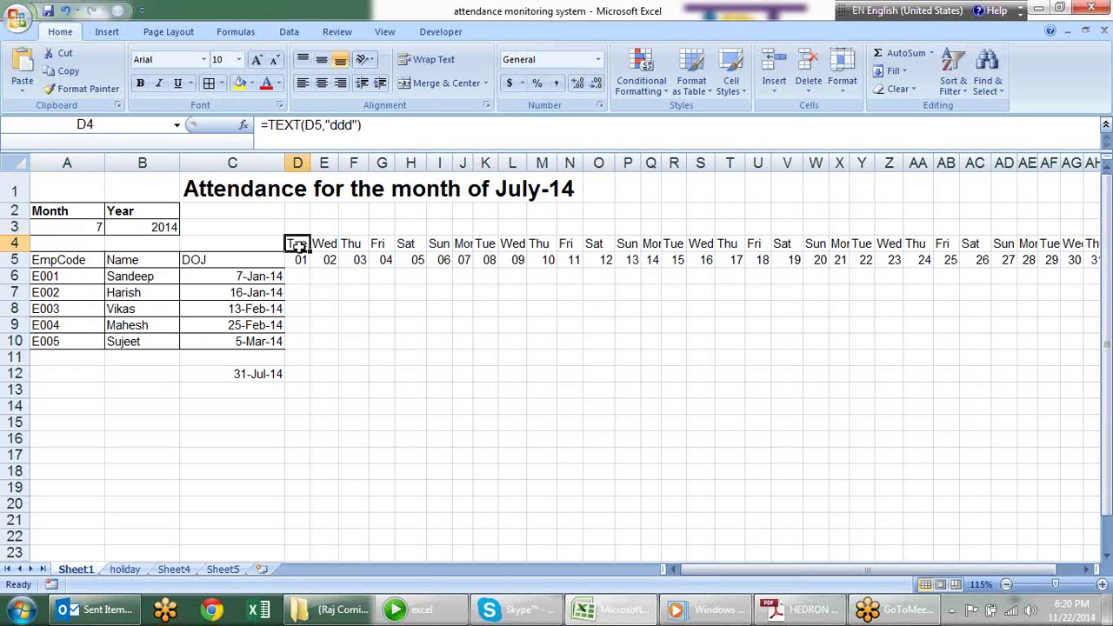
pyautogui.moveTo(297, 245); pyautogui.dragTo(895, 343)
pyautogui.moveTo(282, 163)
pyautogui.mouseDown()
pyautogui.moveTo(233, 190)
pyautogui.moveTo(235, 167)
pyautogui.moveTo(251, 163)
pyautogui.mouseUp()
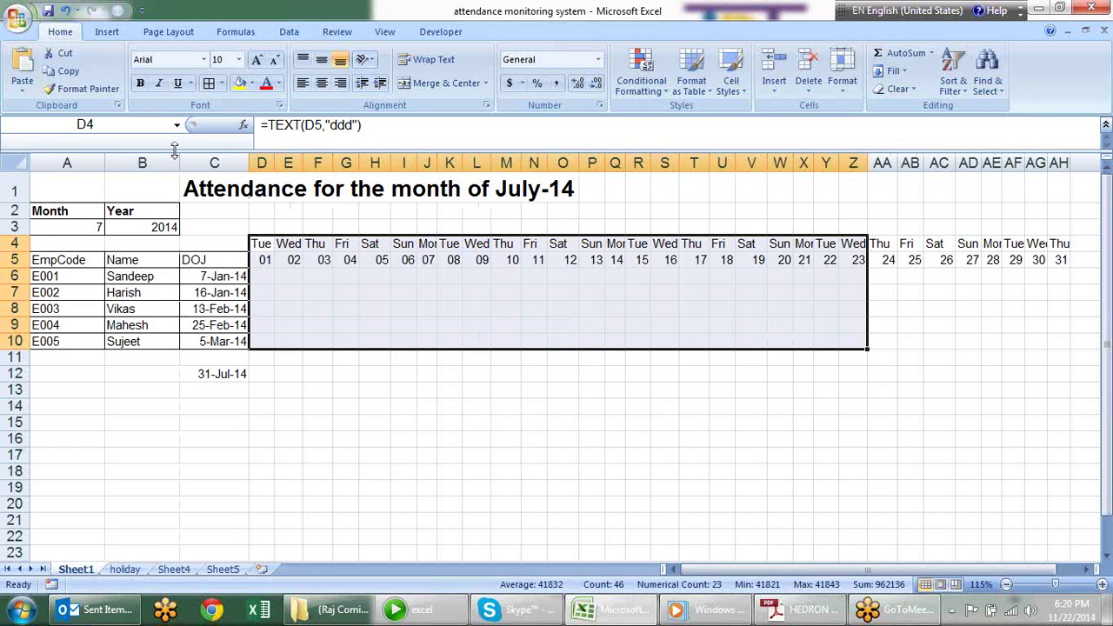
# AutoFit column B to the names and make column A narrower
pyautogui.click(288, 437)
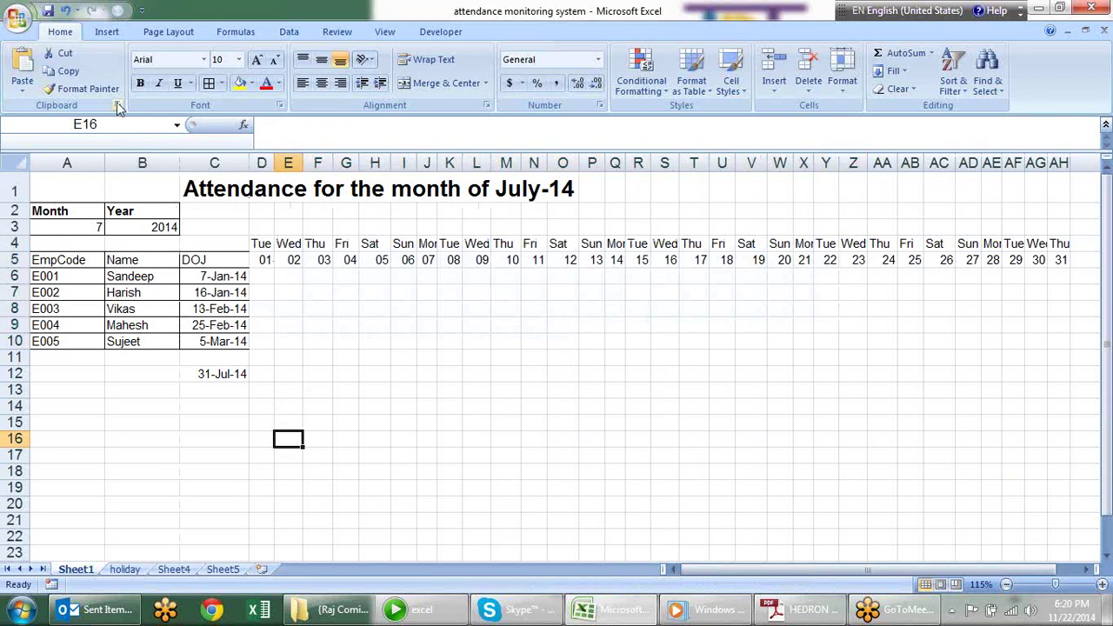
pyautogui.doubleClick(180, 165)
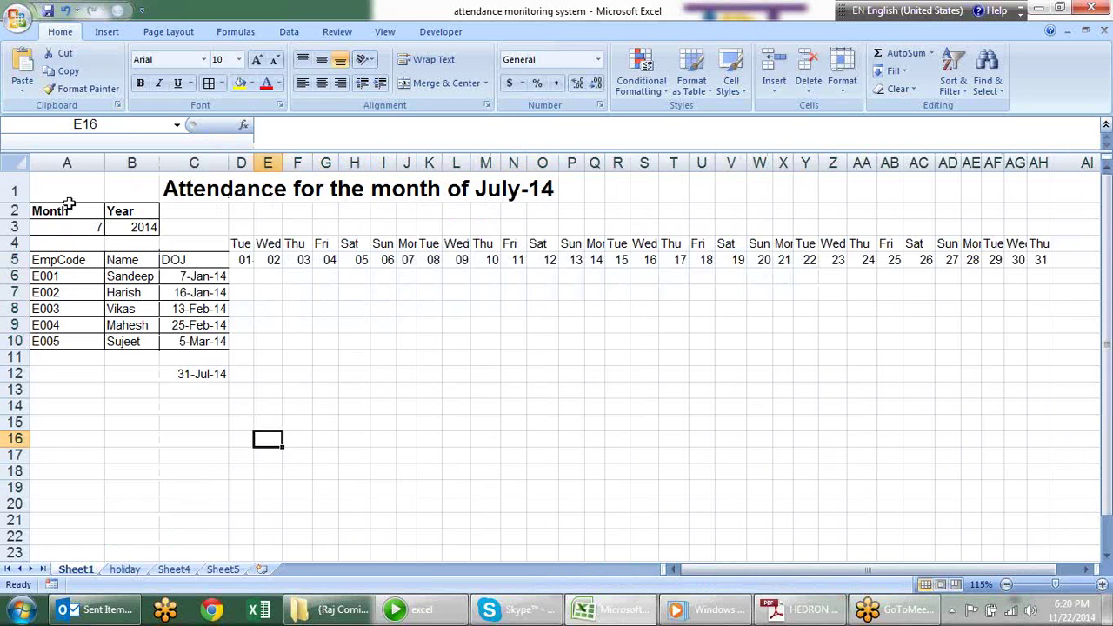
pyautogui.moveTo(105, 165); pyautogui.dragTo(91, 165)
pyautogui.click(659, 293)
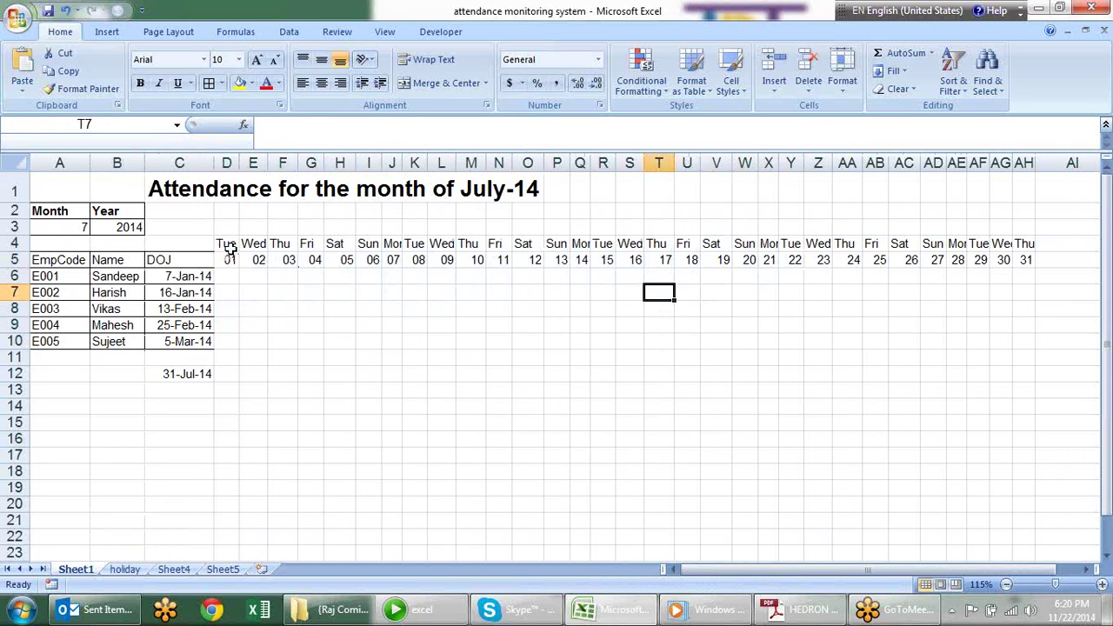
# Apply All Borders to the attendance table D4:AH10 and narrow column AC slightly
pyautogui.moveTo(228, 245)
pyautogui.mouseDown()
pyautogui.moveTo(700, 338)
pyautogui.moveTo(1027, 329)
pyautogui.moveTo(1026, 344)
pyautogui.mouseUp()
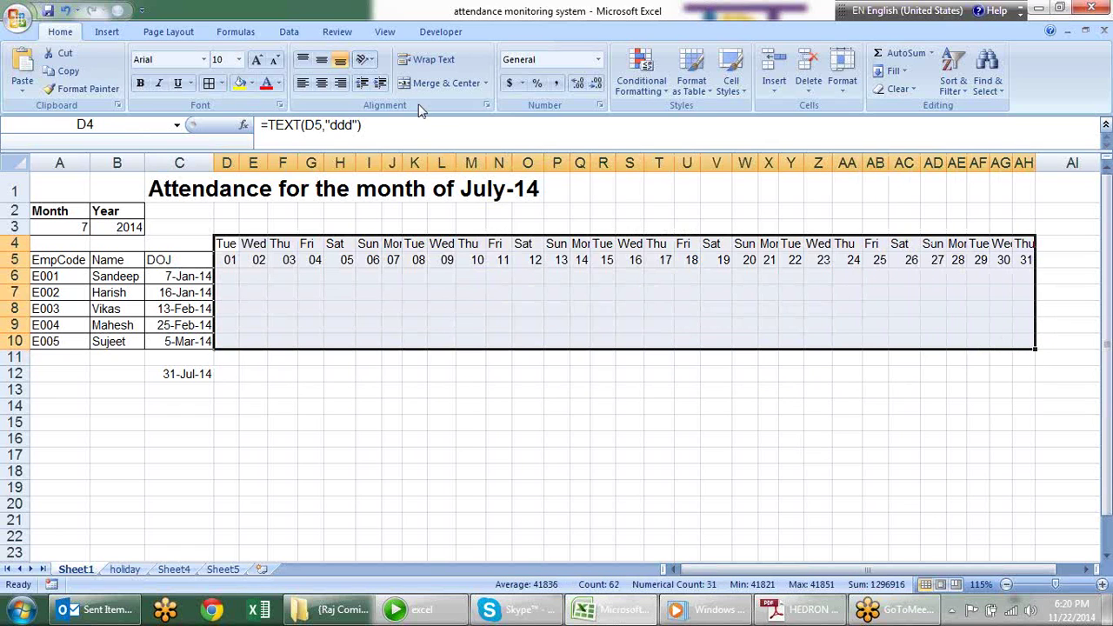
pyautogui.click(208, 83)
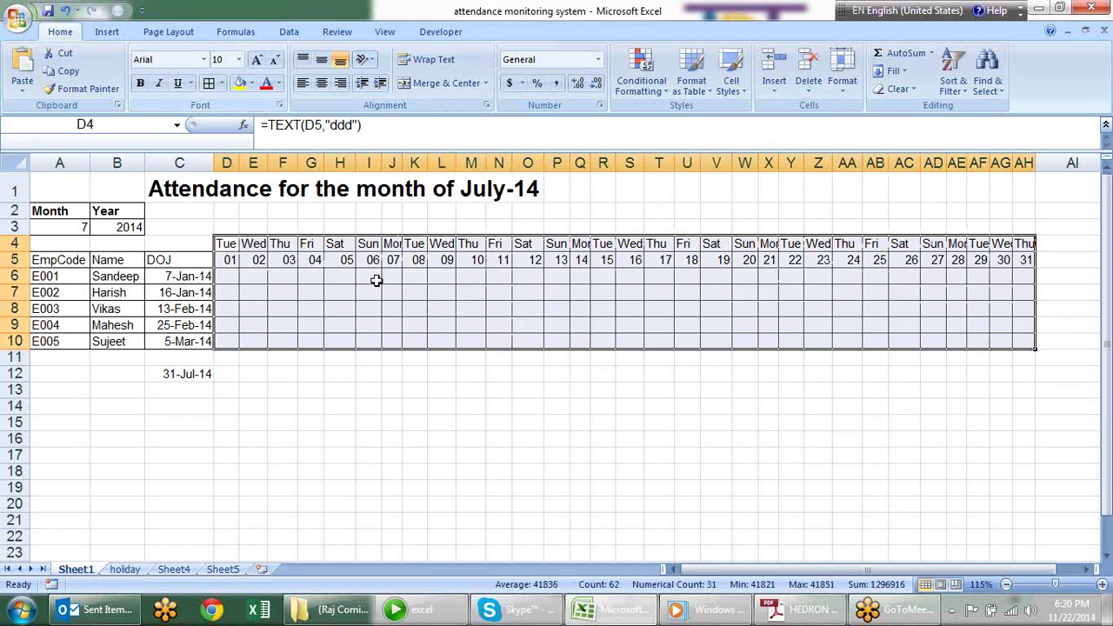
pyautogui.click(347, 308)
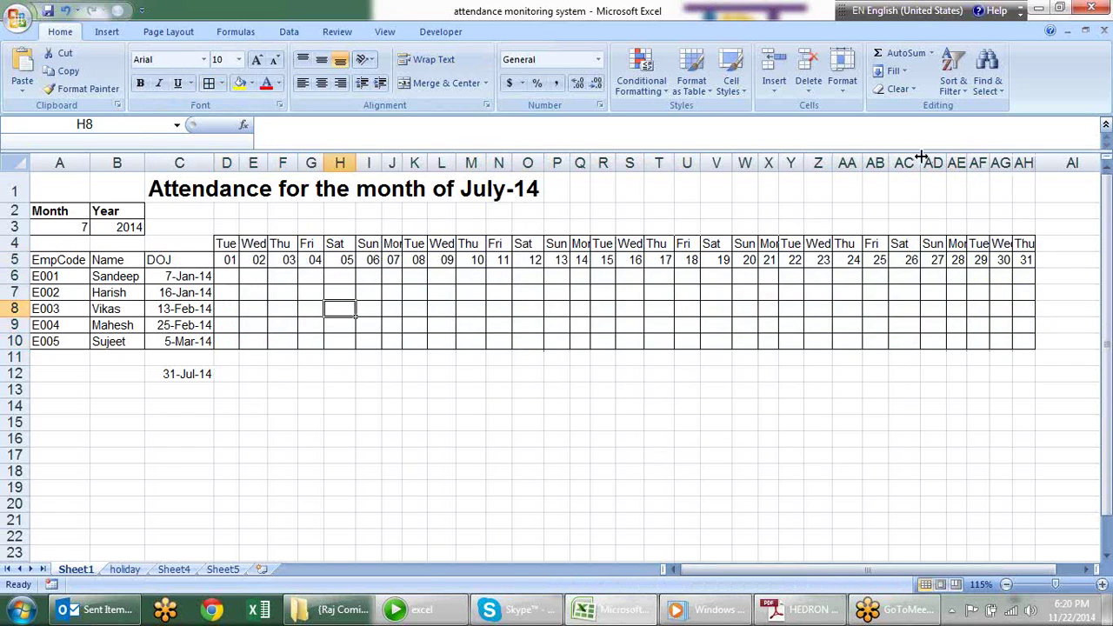
pyautogui.moveTo(920, 162); pyautogui.dragTo(913, 162)
pyautogui.click(924, 162)
pyautogui.click(690, 455)
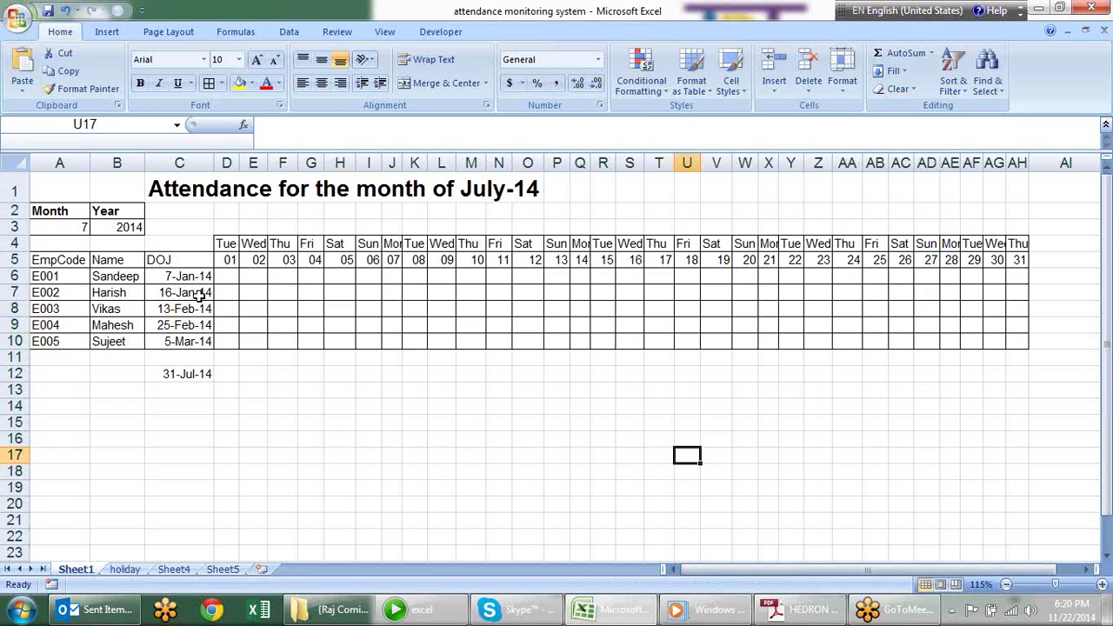
# Change the A3 month to 9 (September), then start choosing 11 (November)
pyautogui.click(80, 227)
pyautogui.click(100, 227)
pyautogui.click(70, 290)
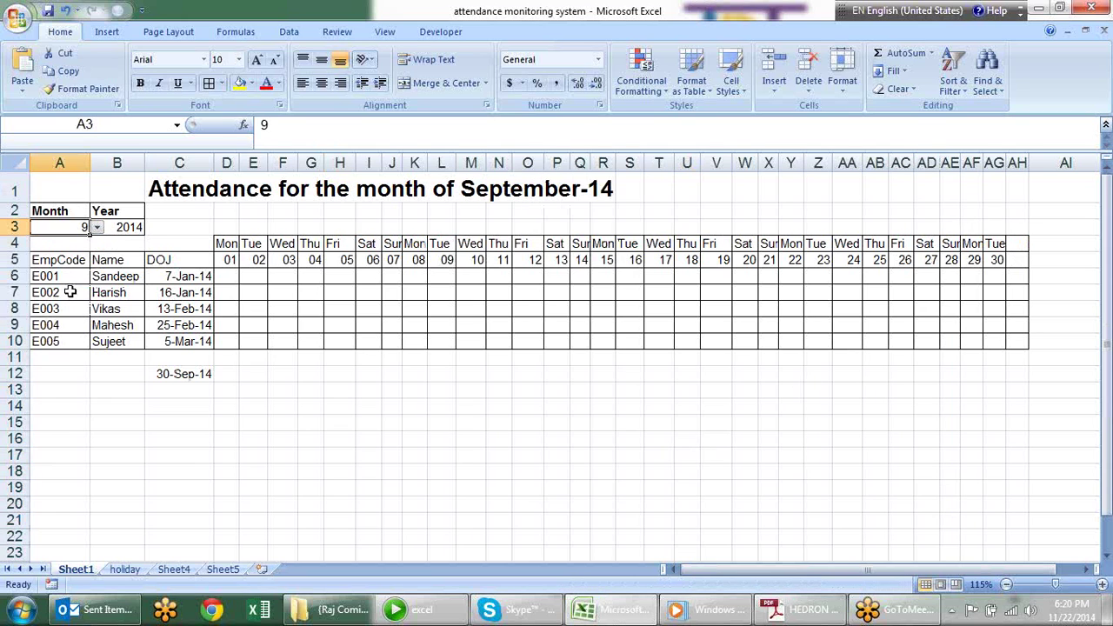
pyautogui.click(98, 227)
# Set the month to 11 (November), then to 4 (April)
pyautogui.click(61, 316)
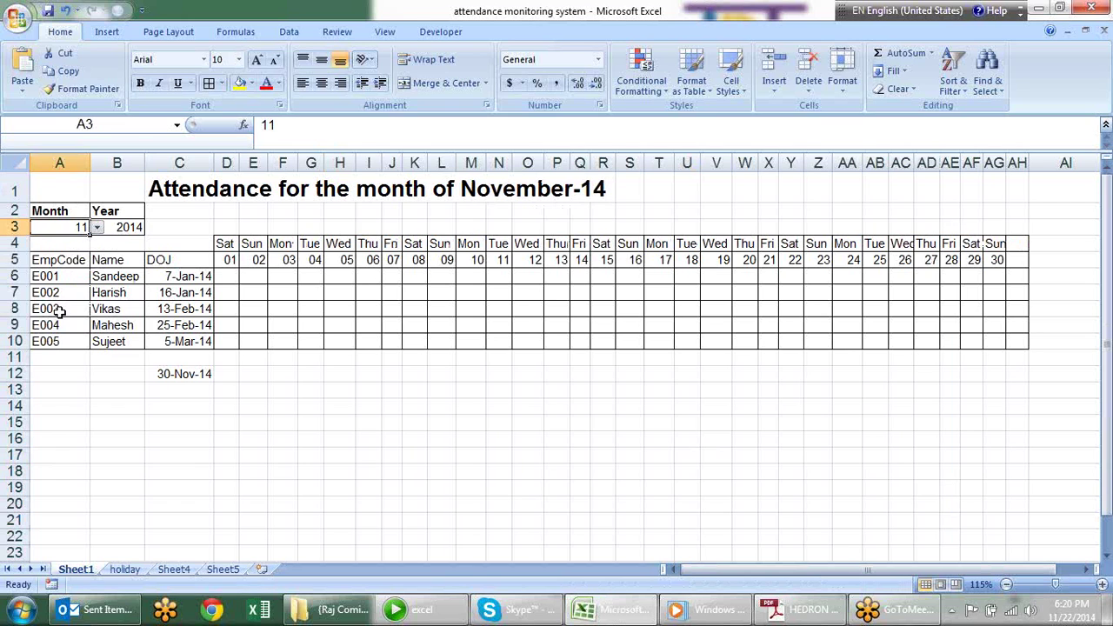
pyautogui.click(97, 227)
pyautogui.scroll(2, 84, 275)
pyautogui.click(70, 278)
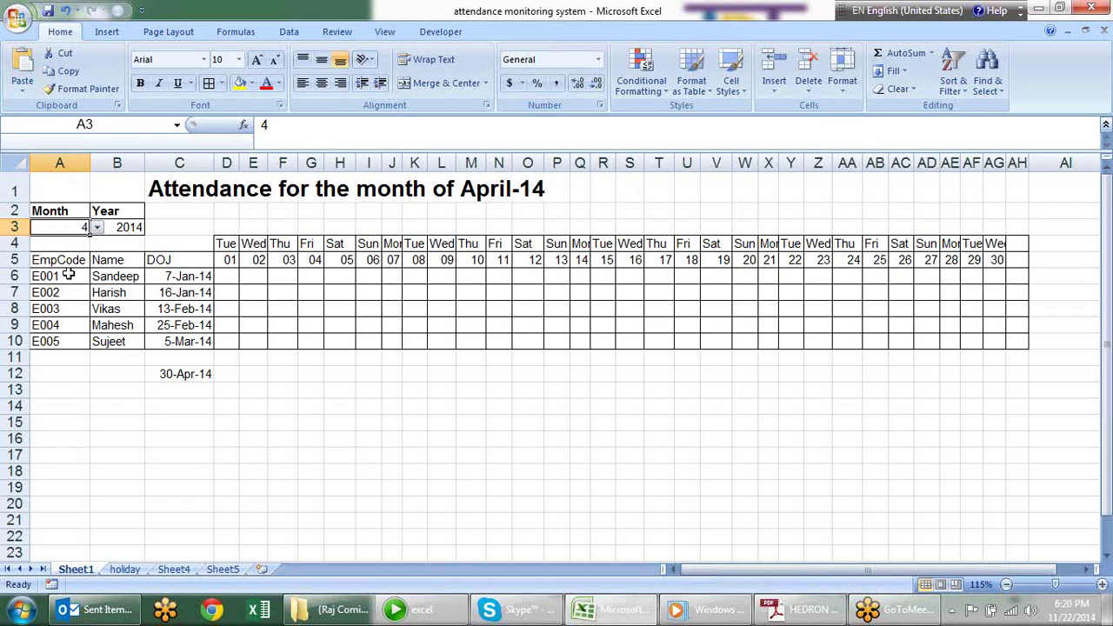
# Inspect the AH4 and AH5 formulas and the empty cells in column AH
pyautogui.click(1019, 260)
pyautogui.click(1022, 324)
pyautogui.click(1019, 342)
pyautogui.click(1020, 293)
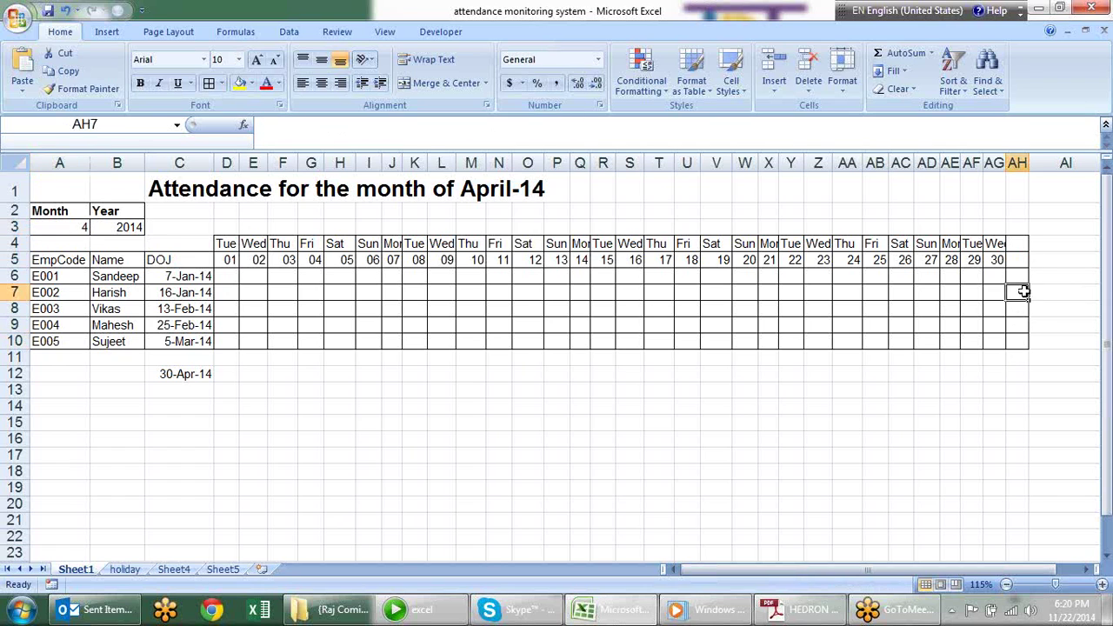
pyautogui.click(1025, 246)
pyautogui.click(1013, 290)
pyautogui.click(1016, 326)
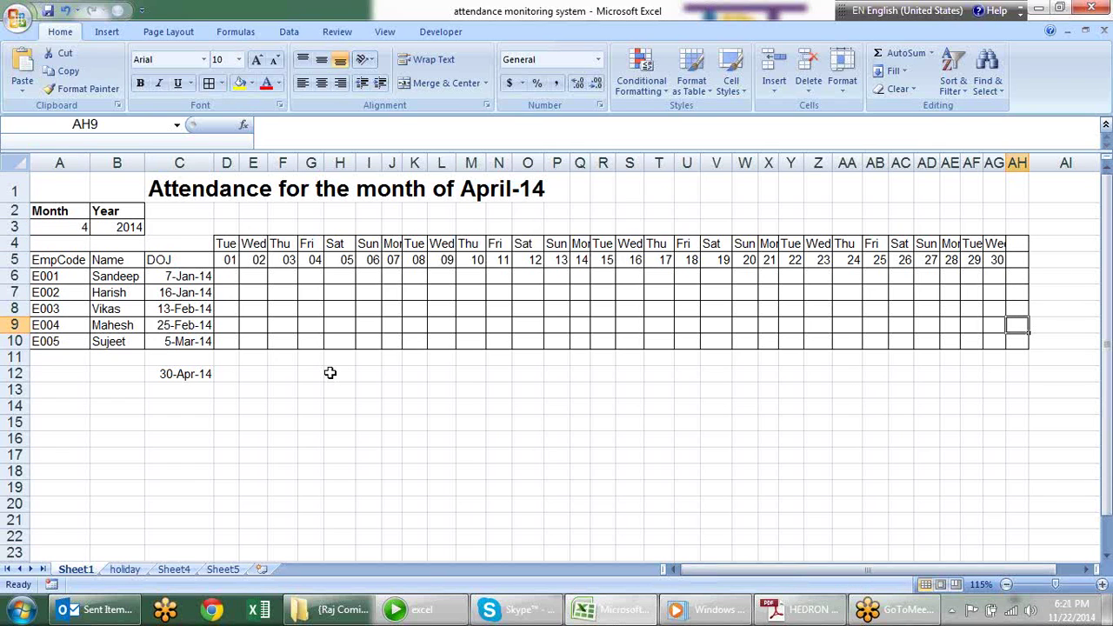
# Delete the end-of-month formula from C12 and recheck the AH5 and H4 formulas
pyautogui.click(198, 372)
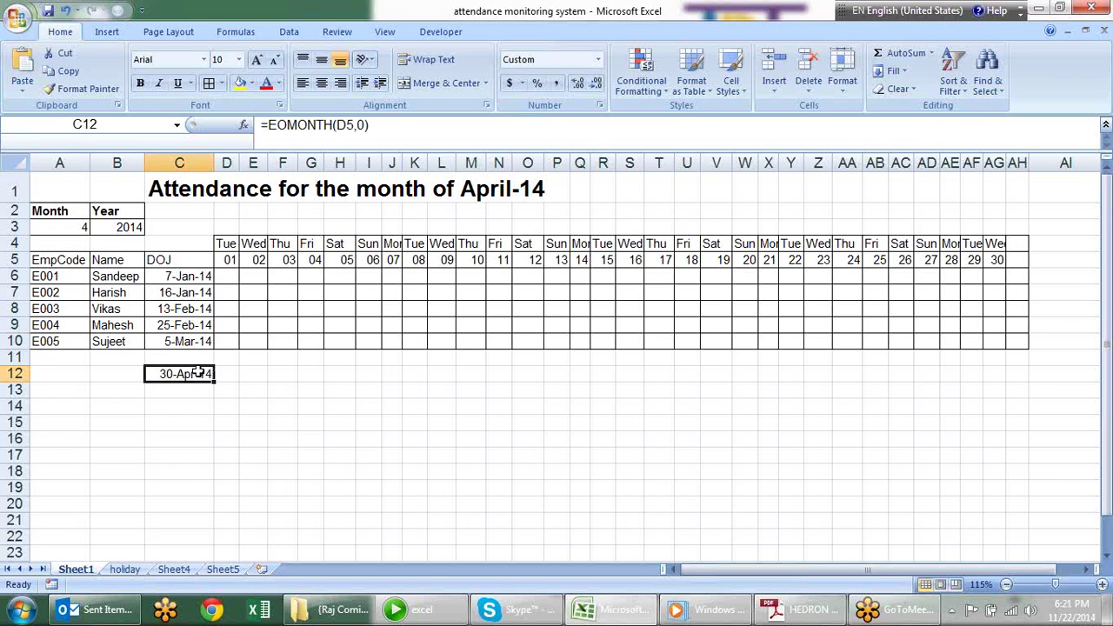
pyautogui.press('Delete')
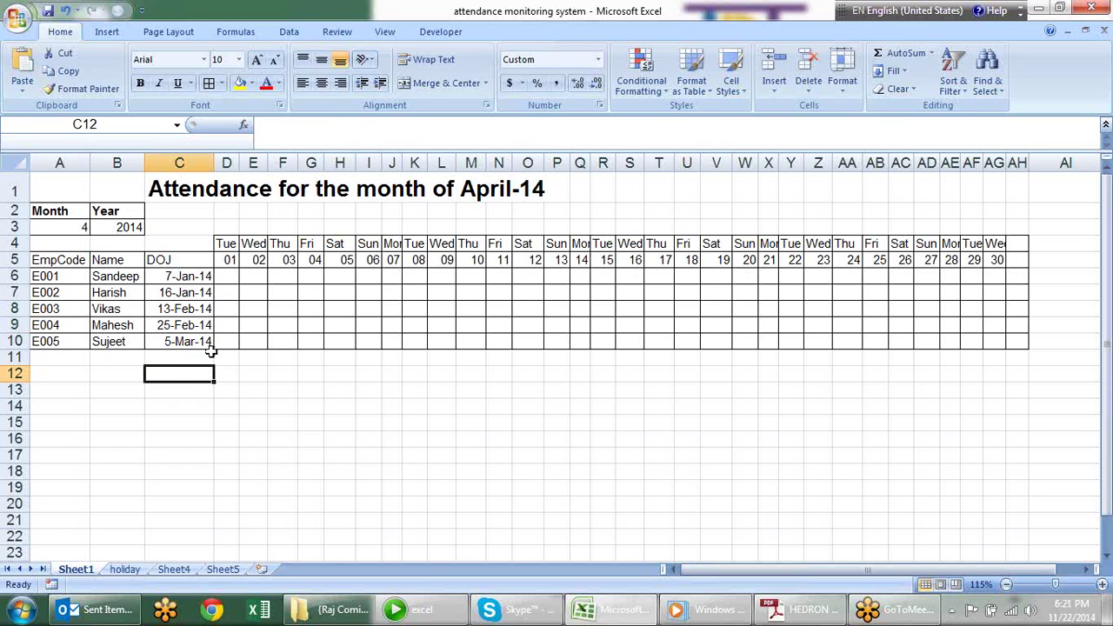
pyautogui.click(1025, 265)
pyautogui.click(1014, 325)
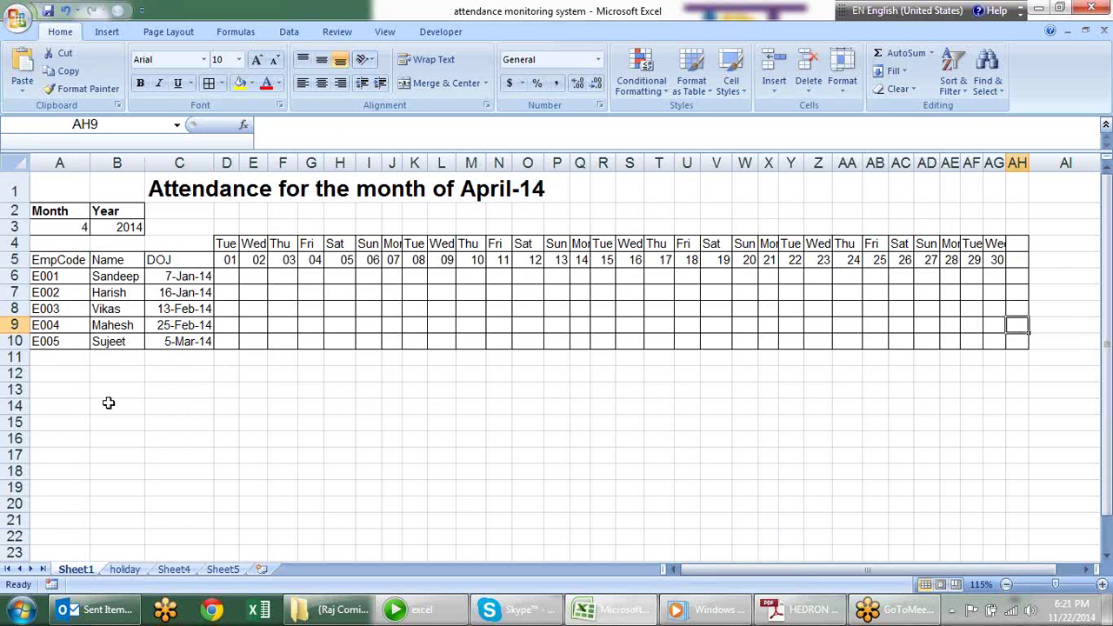
pyautogui.click(339, 291)
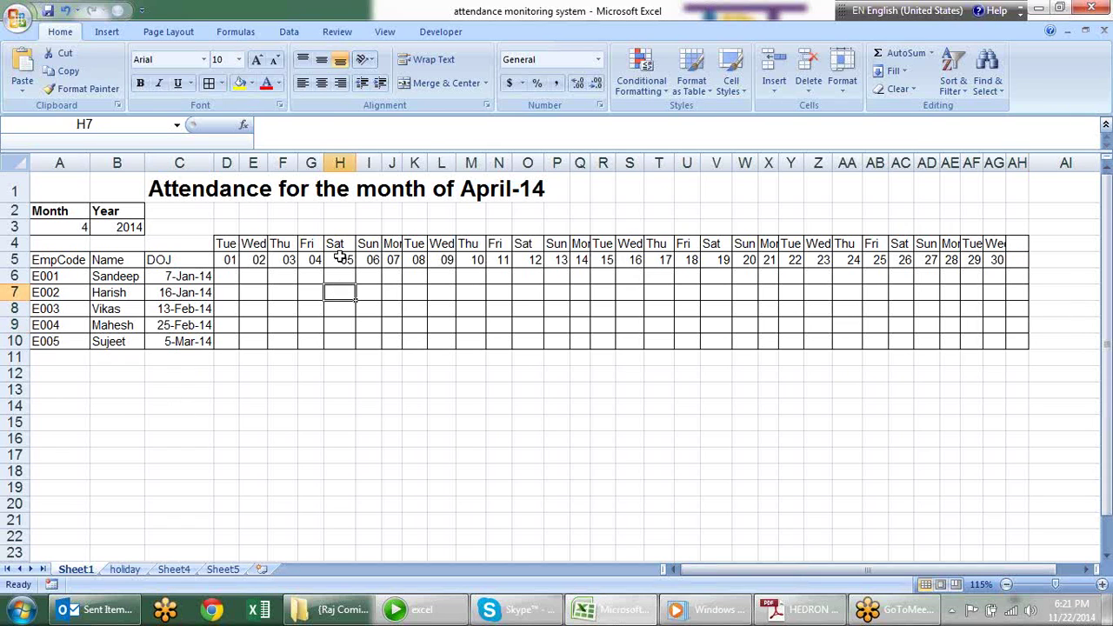
pyautogui.click(339, 245)
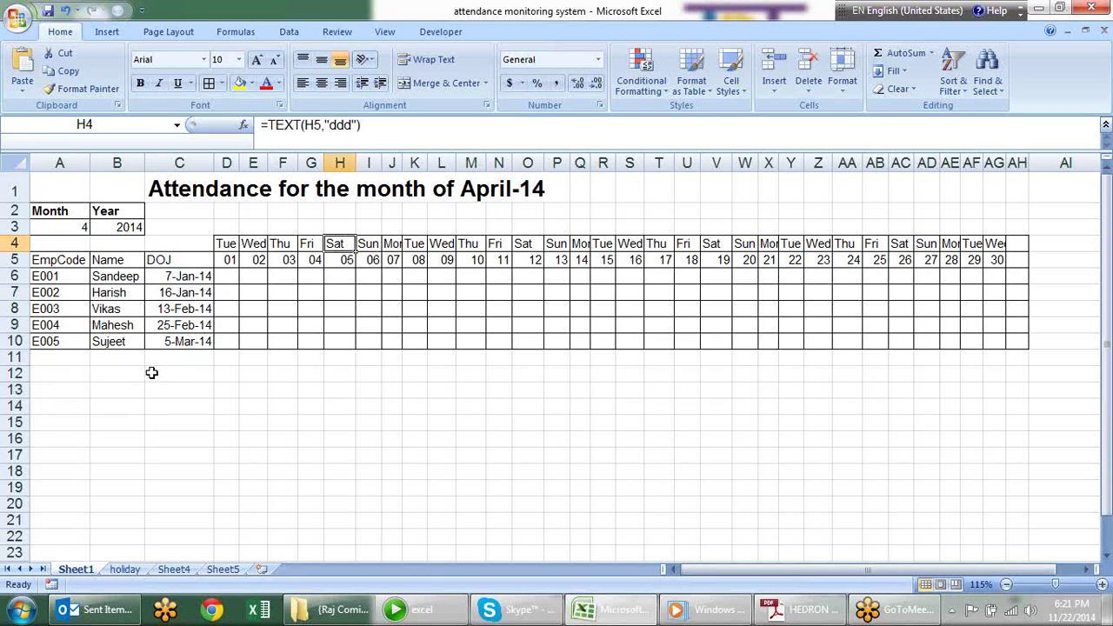
# Begin a new formula in C12 with =
pyautogui.click(152, 373)
pyautogui.moveTo(422, 608)
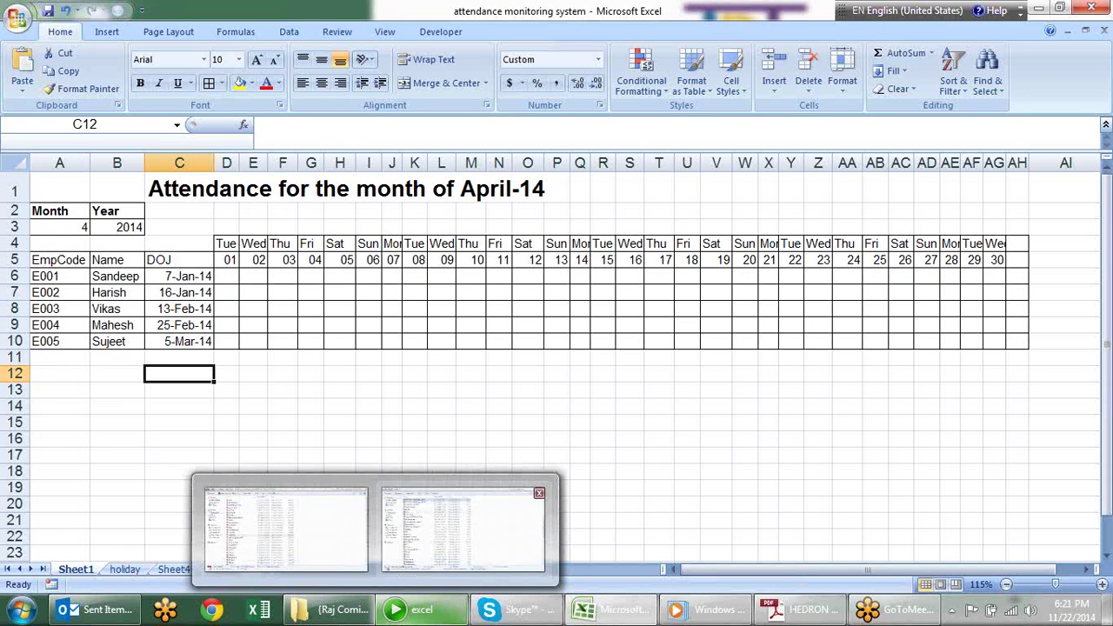
pyautogui.write('=')
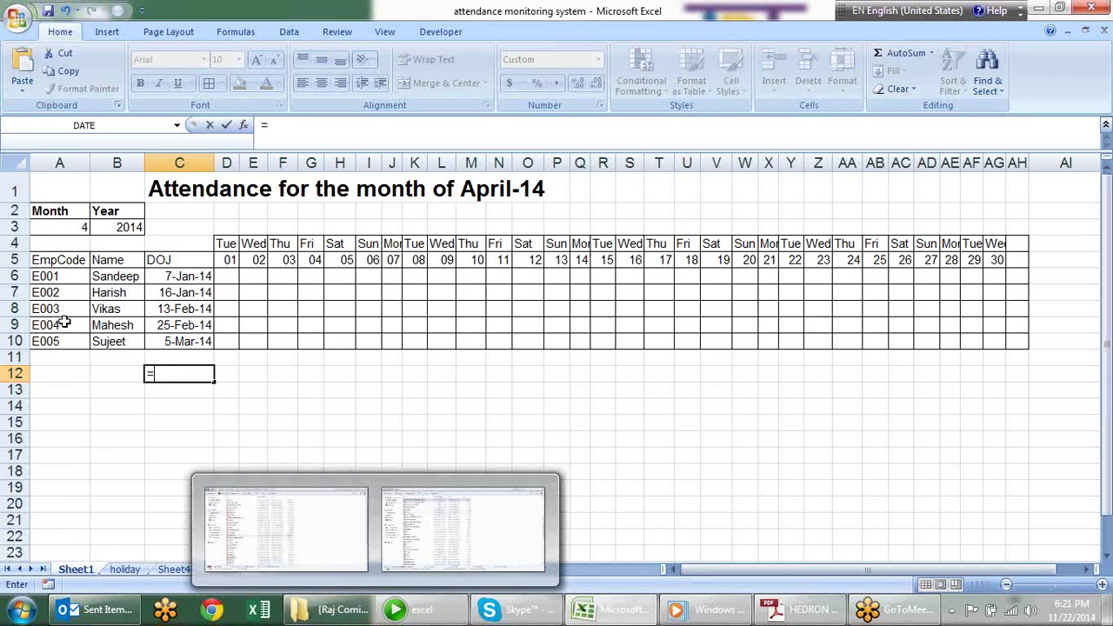
# Enter an OR test in C12 comparing D4 against Sat and Sun
pyautogui.click(226, 244)
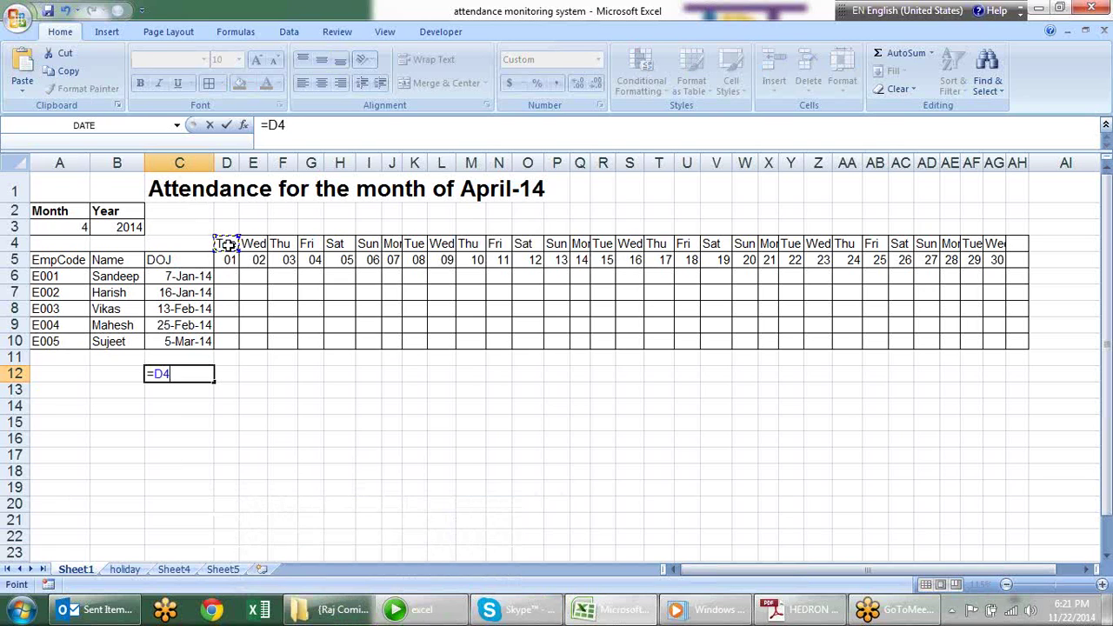
pyautogui.write('="Sat",')
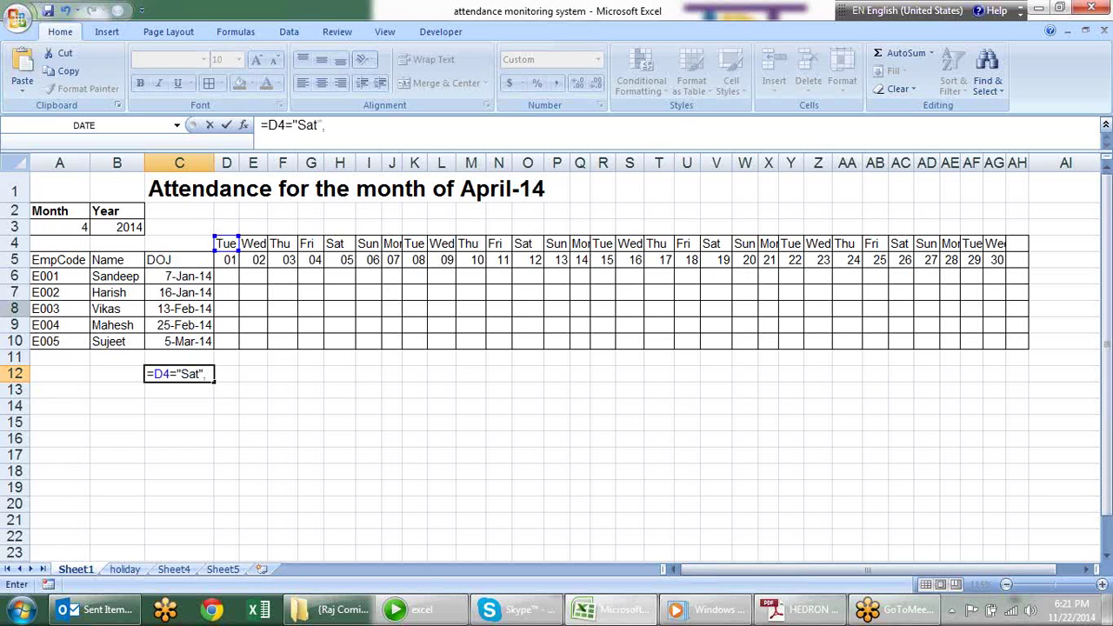
pyautogui.click(150, 374)
pyautogui.write('or')
pyautogui.press('Tab')
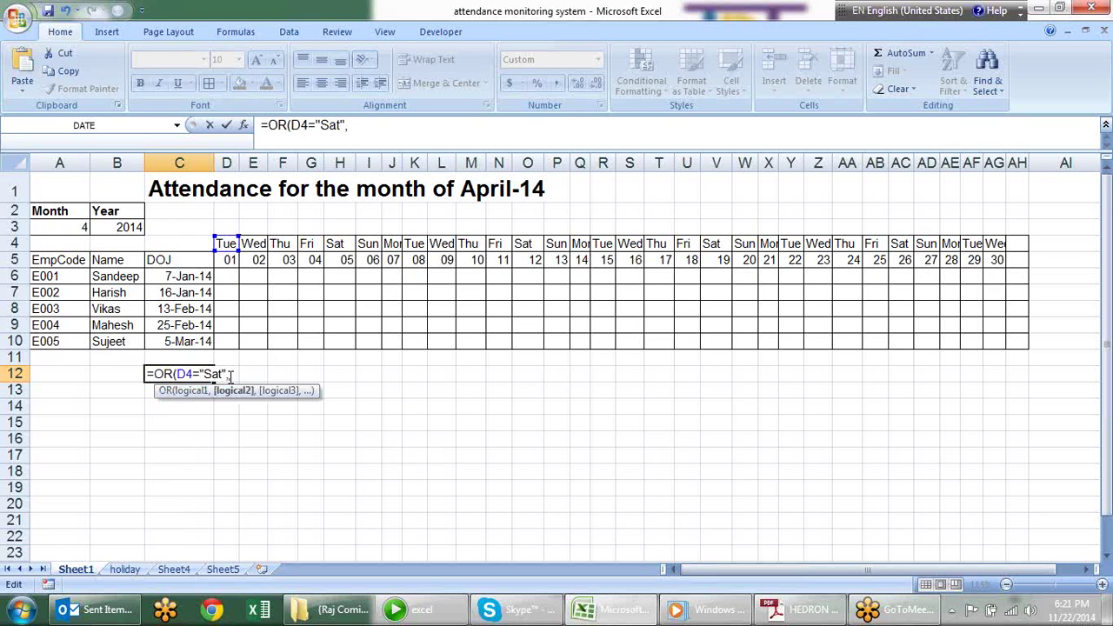
pyautogui.click(225, 243)
pyautogui.write('=Sun')
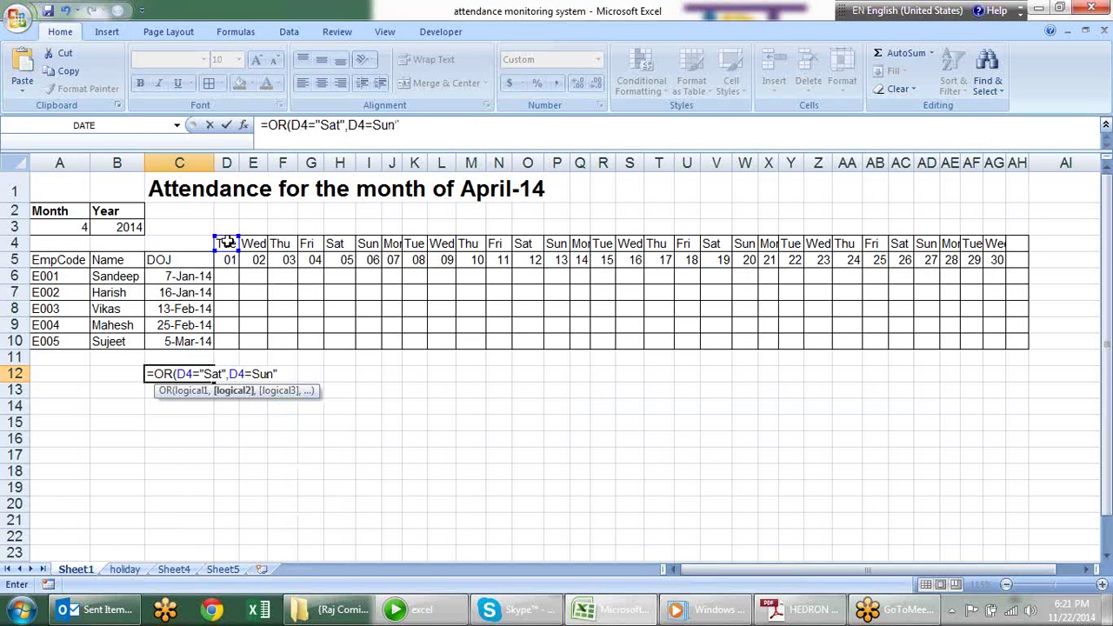
pyautogui.press('Return')
pyautogui.press('Return')
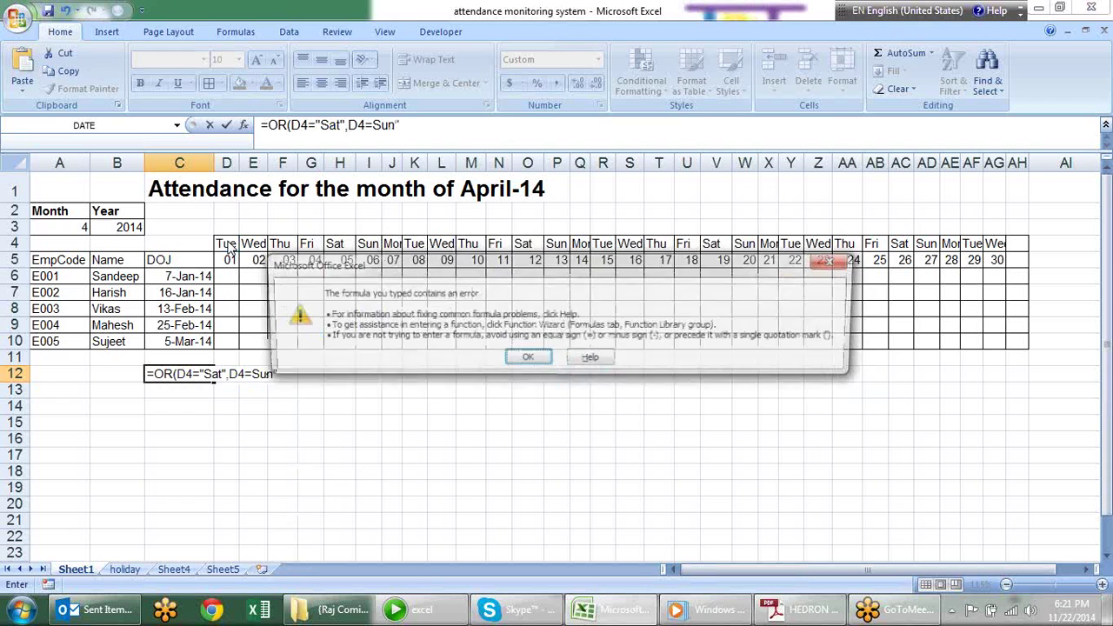
# Fix the quotes and lock the rows so C12 reads =OR(D$4="Sat",D$4="Sun")
pyautogui.press('Return')
pyautogui.click(256, 374)
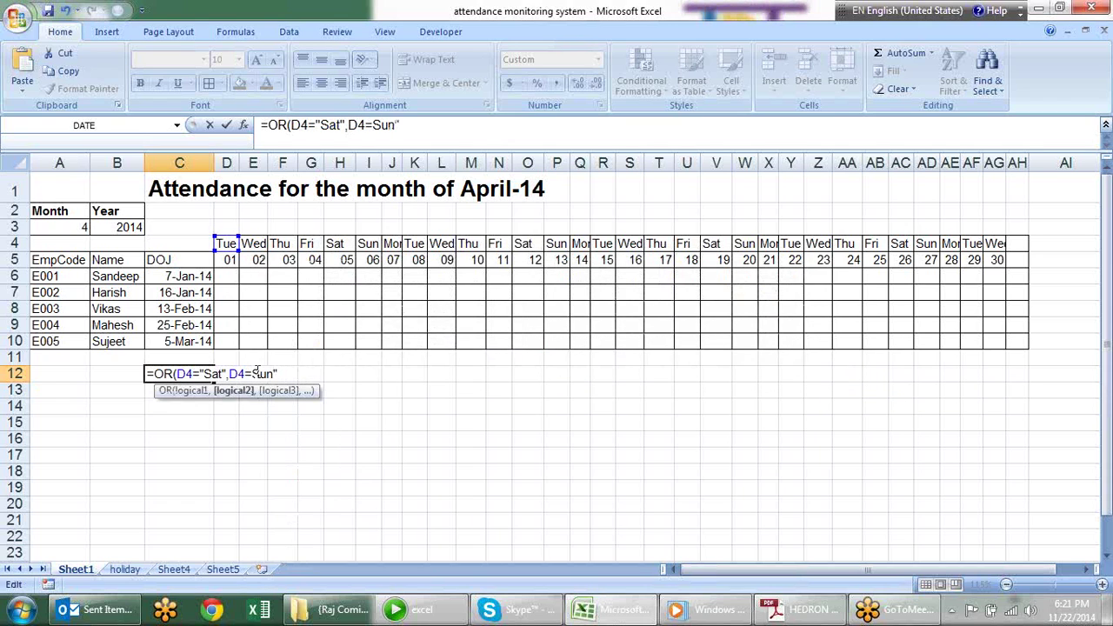
pyautogui.write('"')
pyautogui.press('Return')
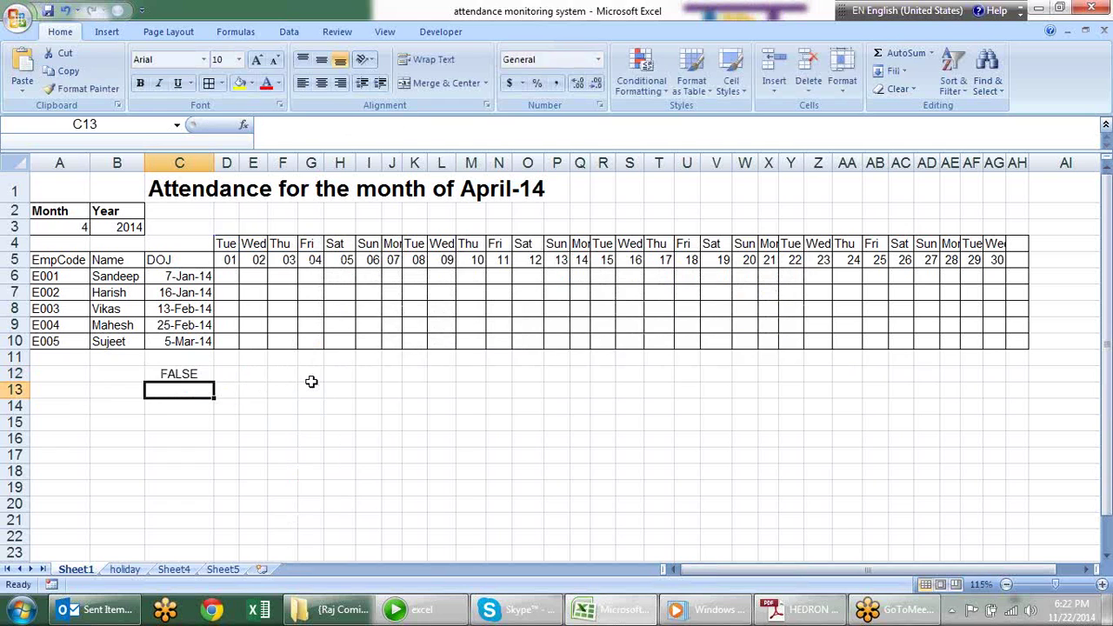
pyautogui.press('Up')
pyautogui.press('F2')
pyautogui.press('Left')
pyautogui.press('Left')
pyautogui.press('Left')
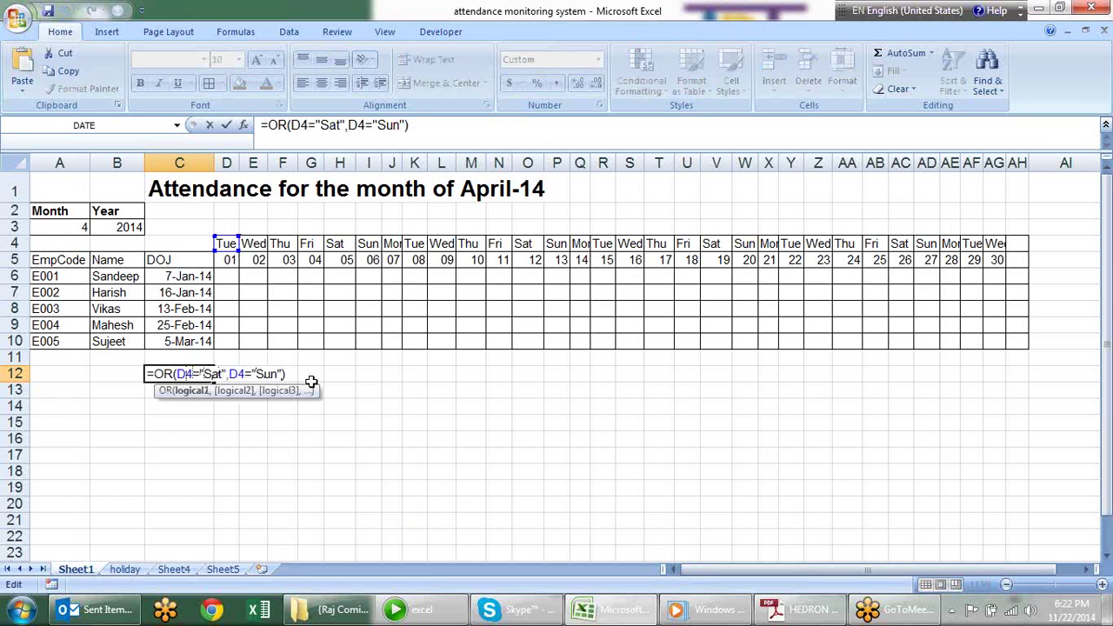
pyautogui.press('F4')
pyautogui.press('F4')
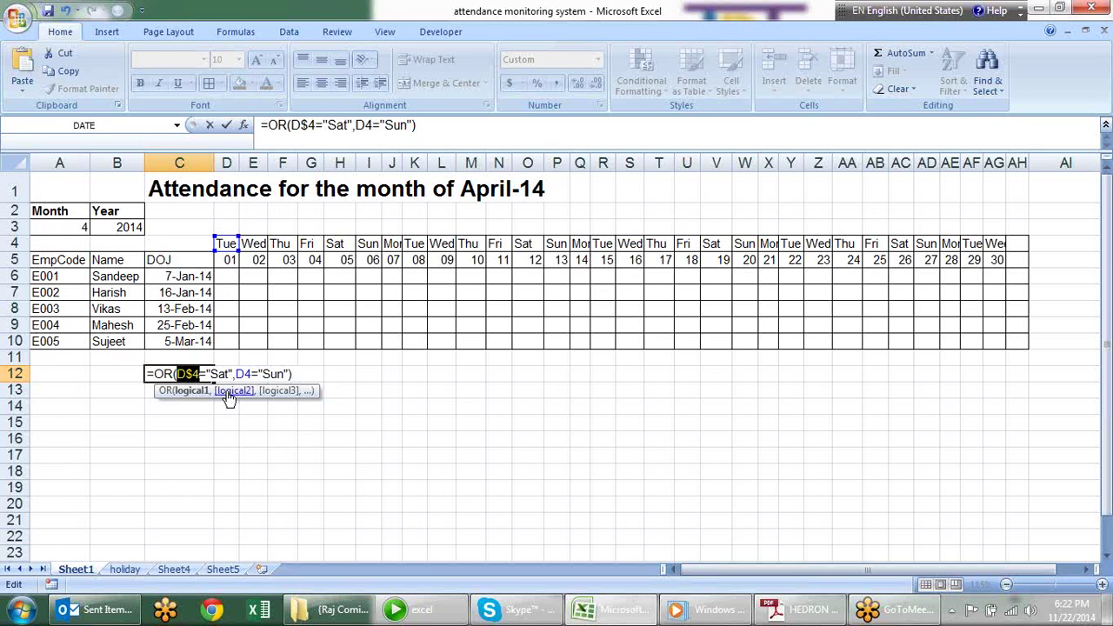
pyautogui.click(248, 373)
pyautogui.write('$')
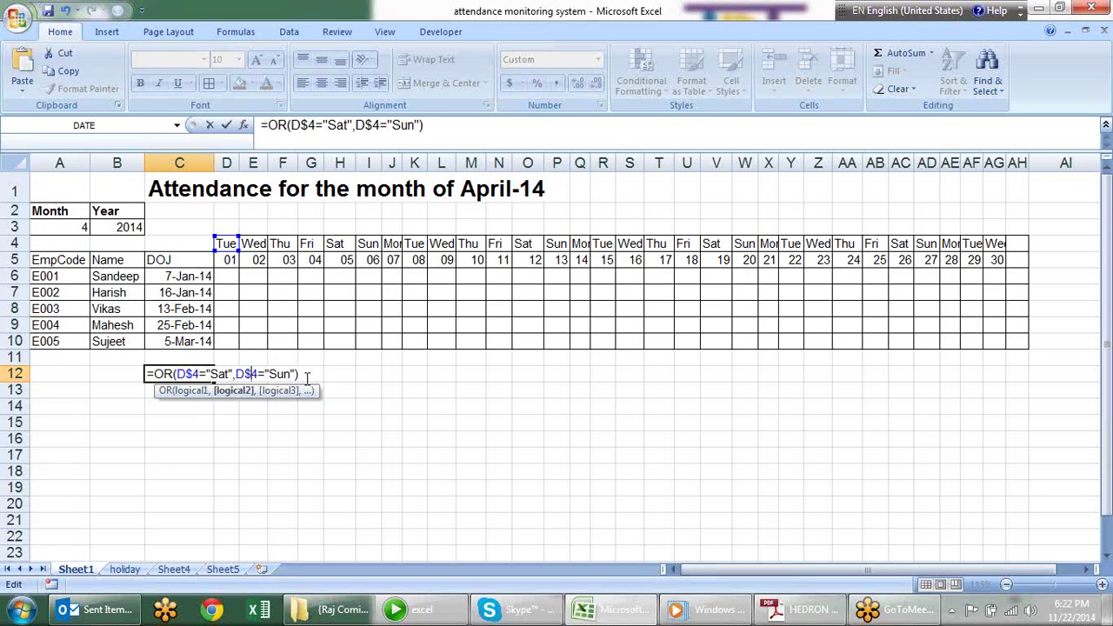
pyautogui.press('Return')
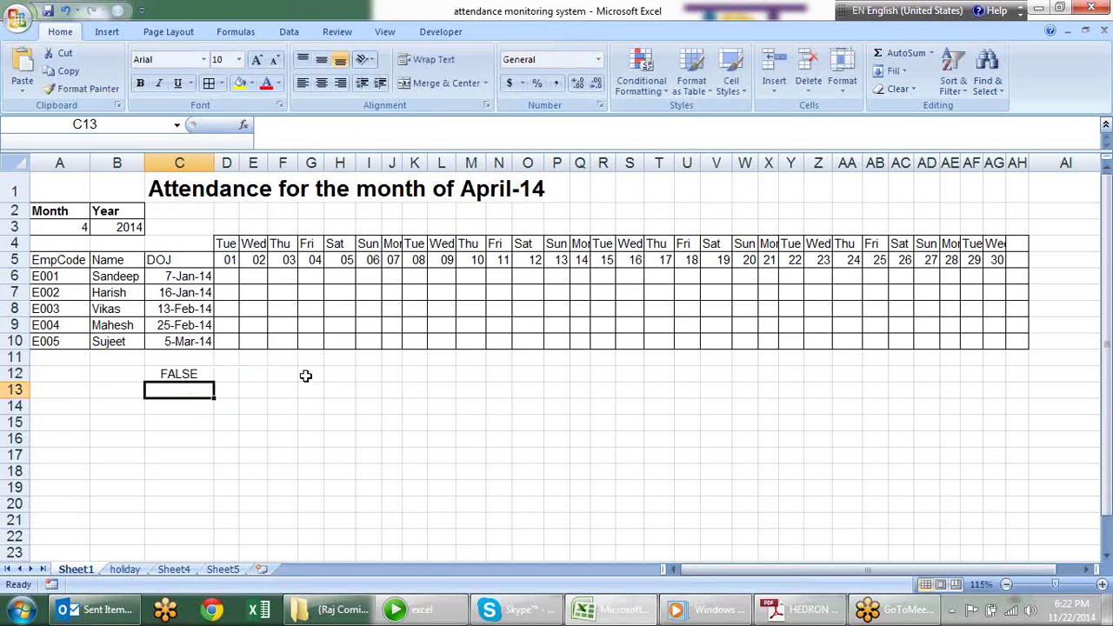
# Select the C12 formula text for reuse, leaving the cell unchanged
pyautogui.click(206, 375)
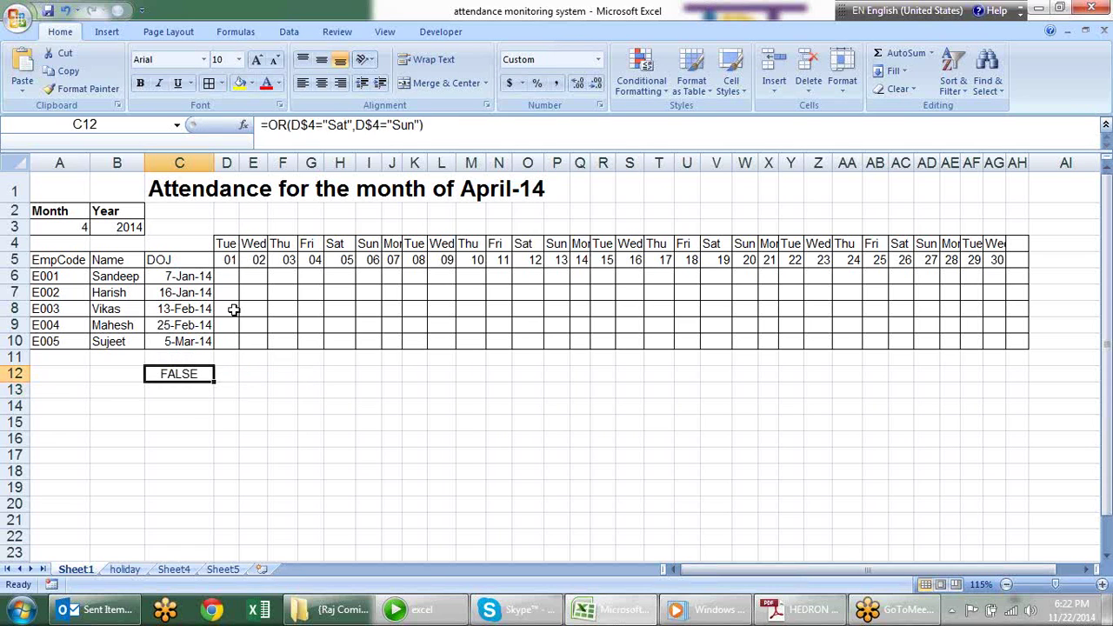
pyautogui.press('F2')
pyautogui.moveTo(307, 375); pyautogui.dragTo(145, 375)
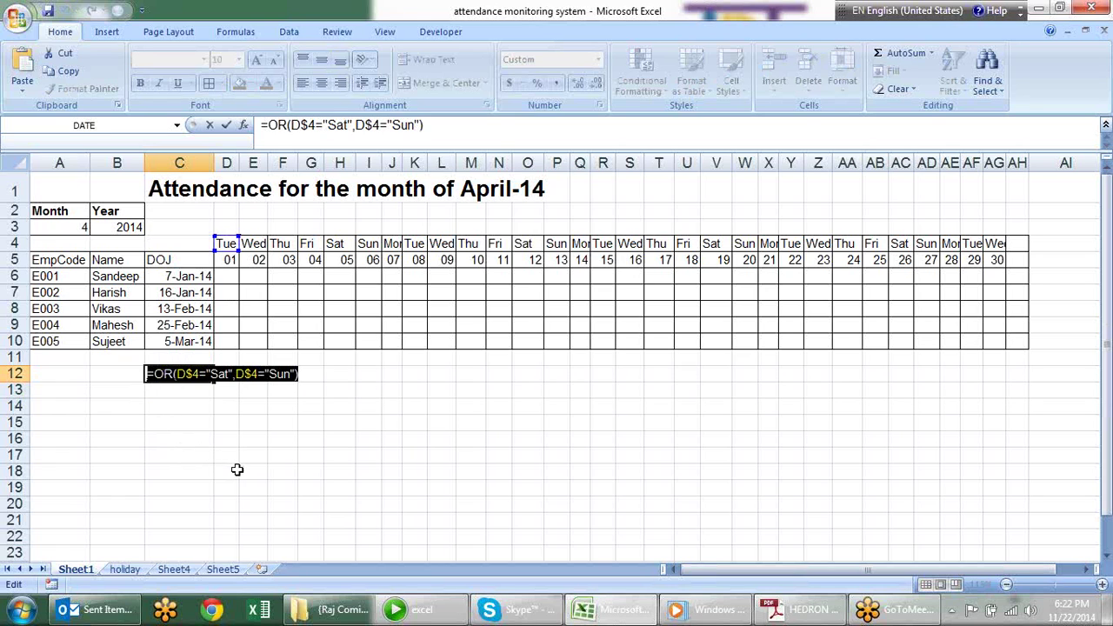
pyautogui.press('Escape')
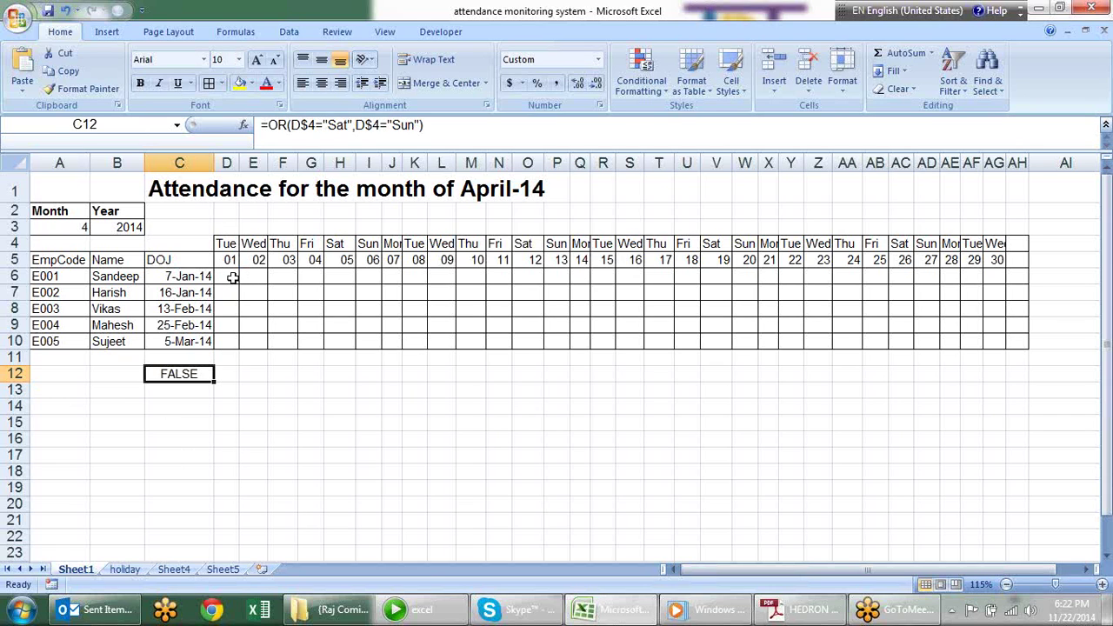
# Create a formula-based conditional format on D6 using =OR(D$4="Sat",D$4="Sun")
pyautogui.click(233, 277)
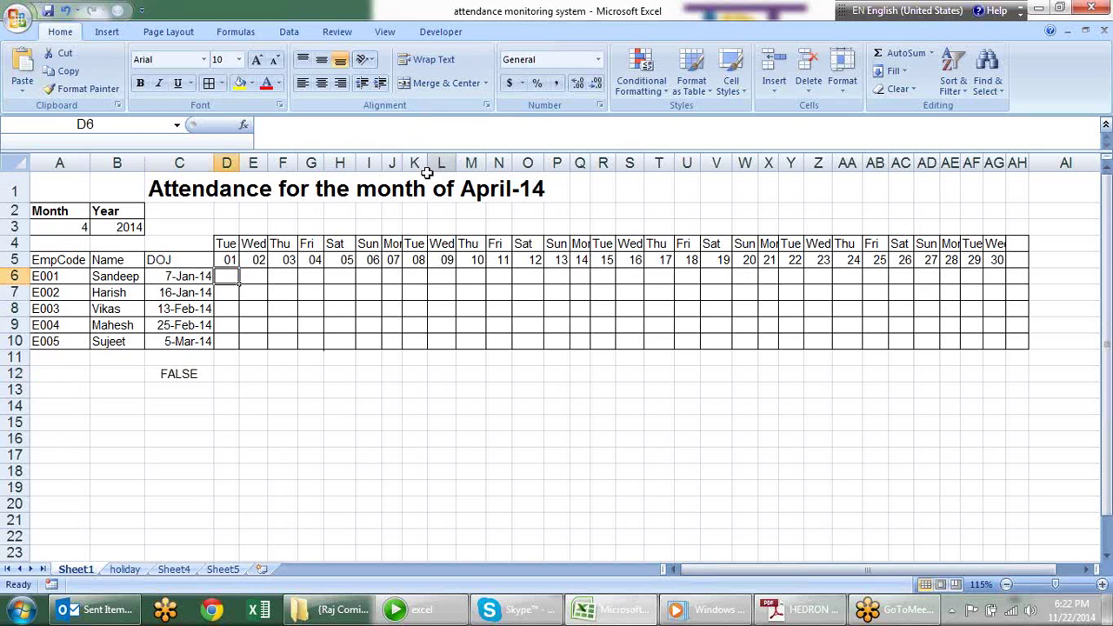
pyautogui.click(647, 92)
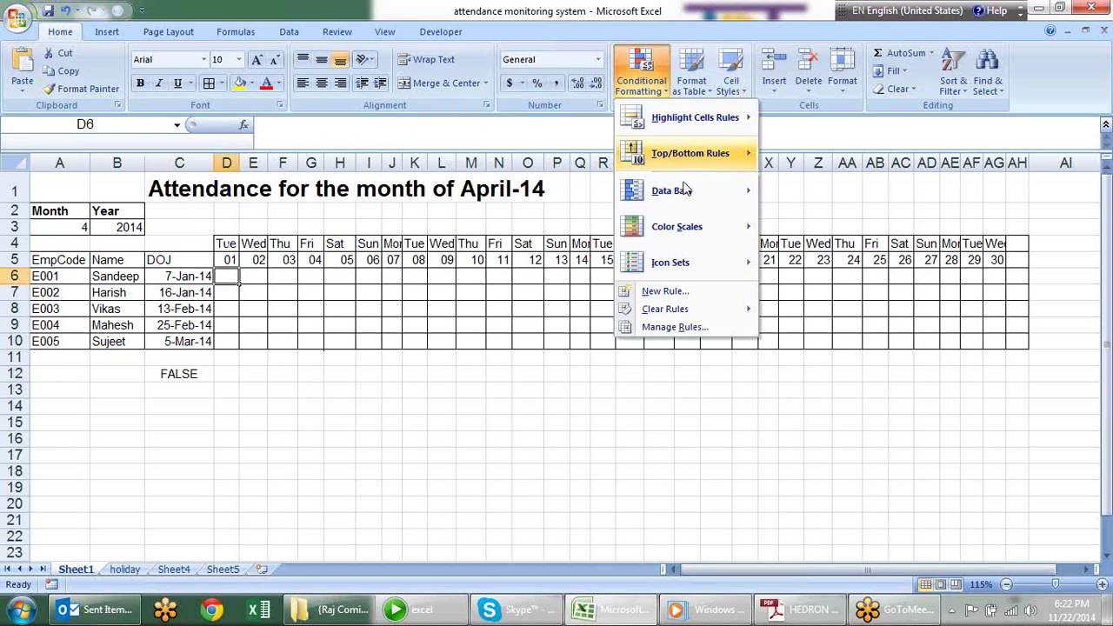
pyautogui.click(693, 293)
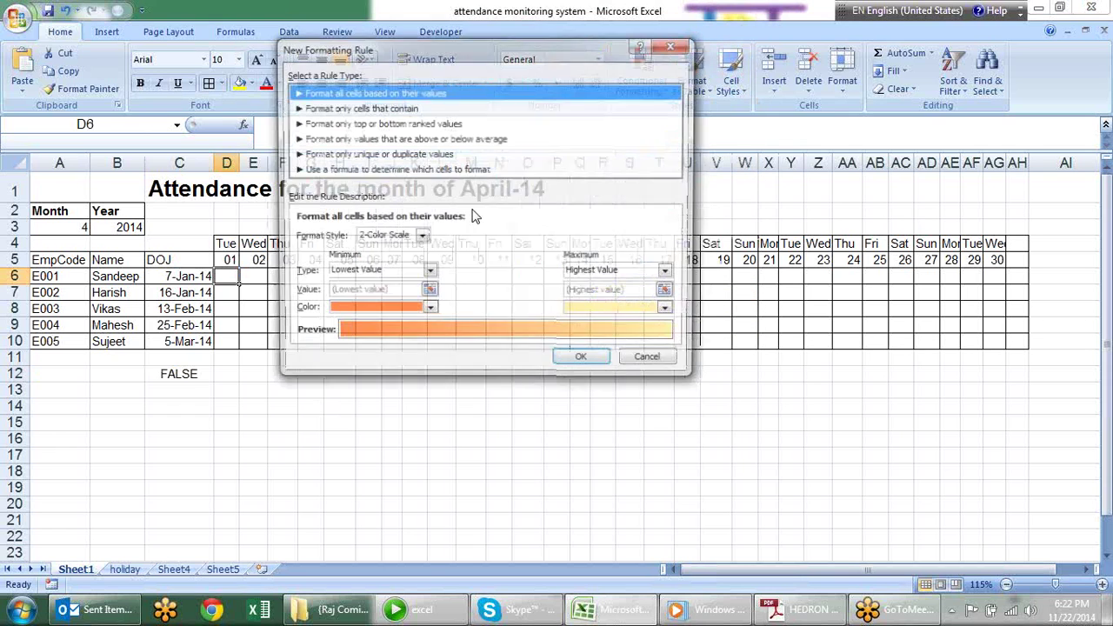
pyautogui.click(402, 170)
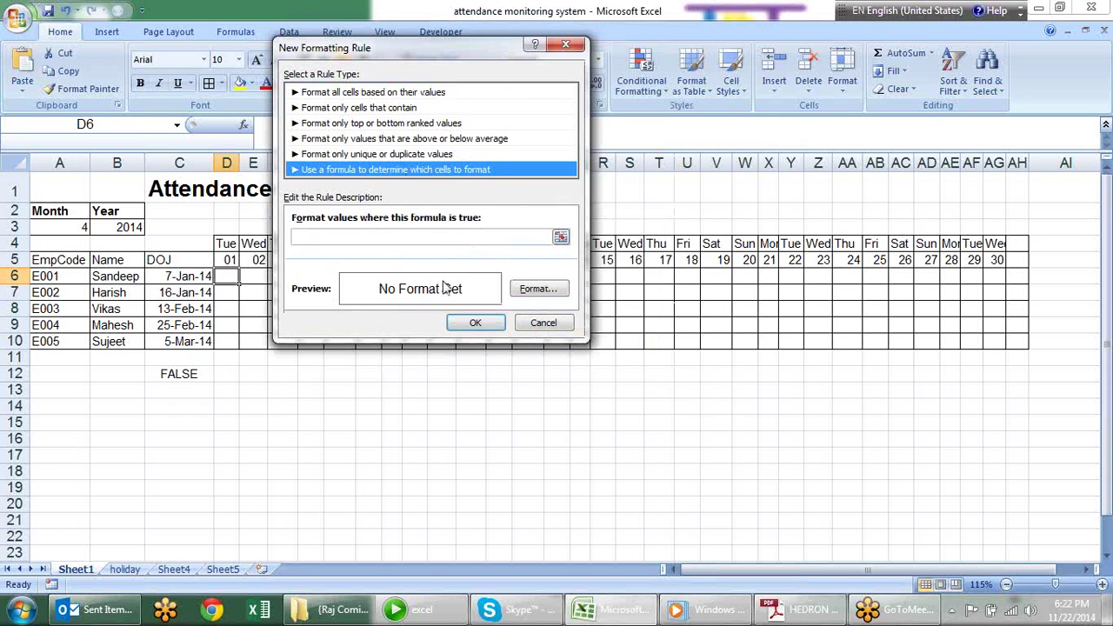
pyautogui.click(440, 236)
pyautogui.write('=OR(D$4="Sat",D$4="Sun")')
# Give the weekend rule a yellow fill and pick up D6's format with Format Painter
pyautogui.click(539, 288)
pyautogui.click(430, 36)
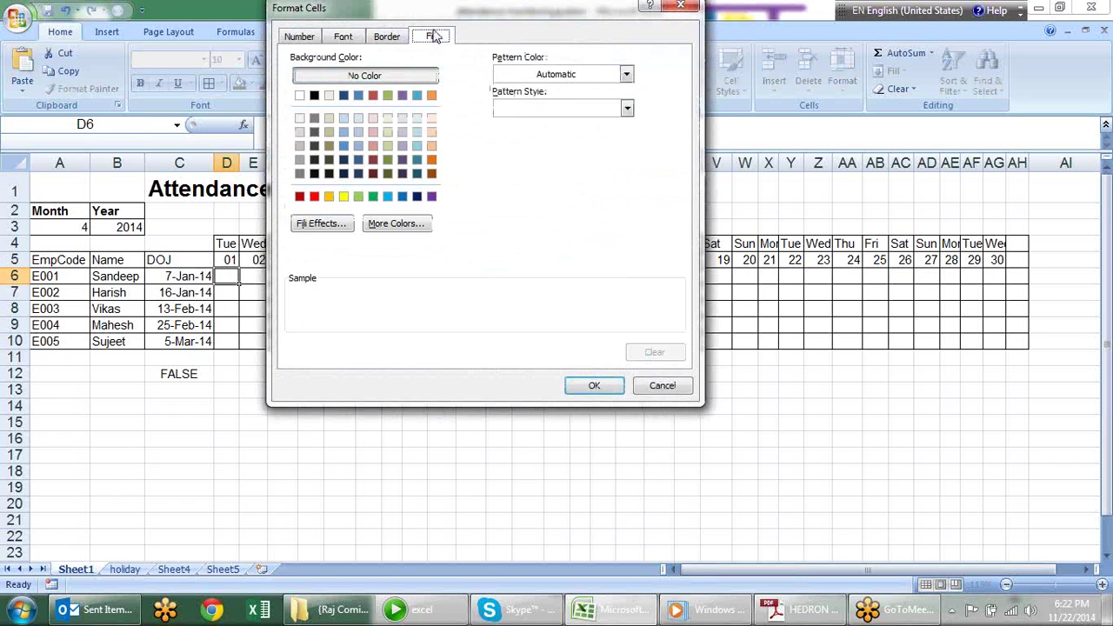
pyautogui.click(345, 198)
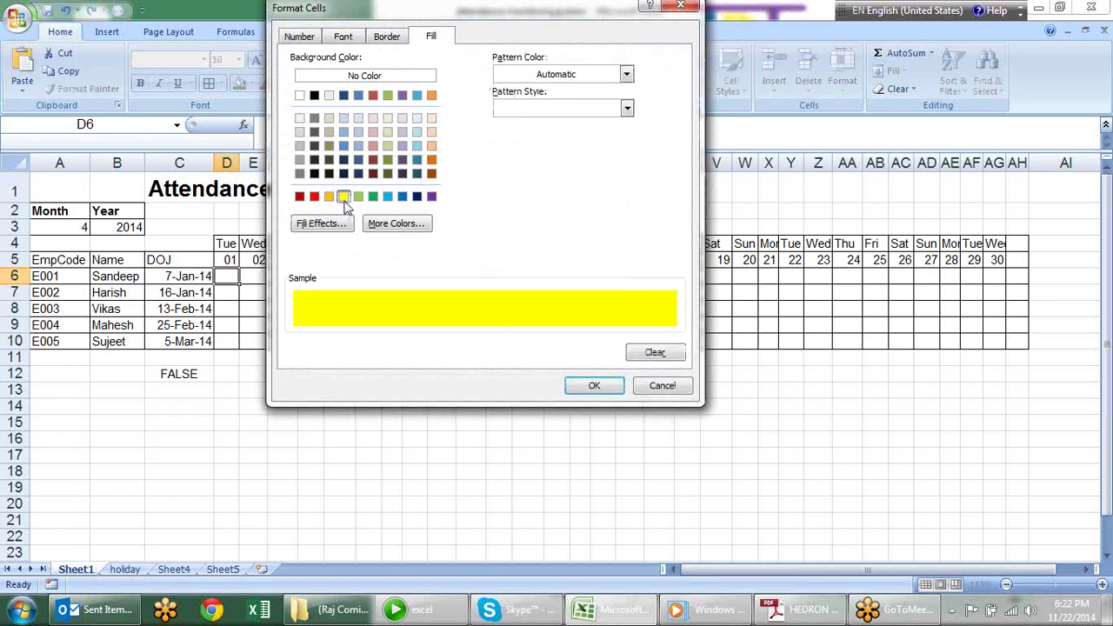
pyautogui.click(591, 385)
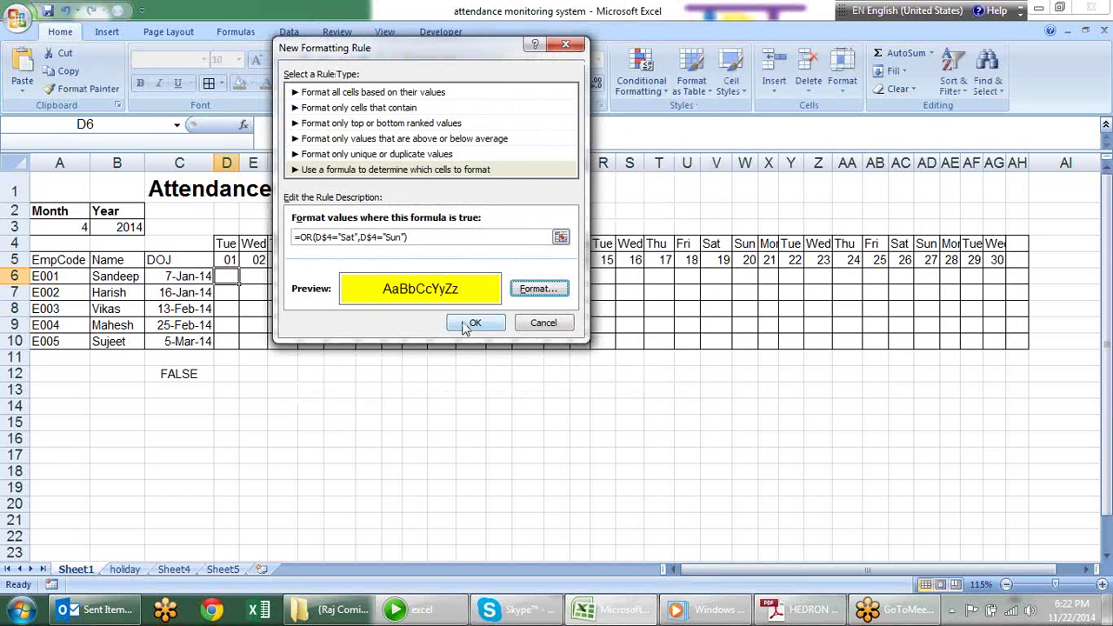
pyautogui.click(472, 323)
pyautogui.click(82, 89)
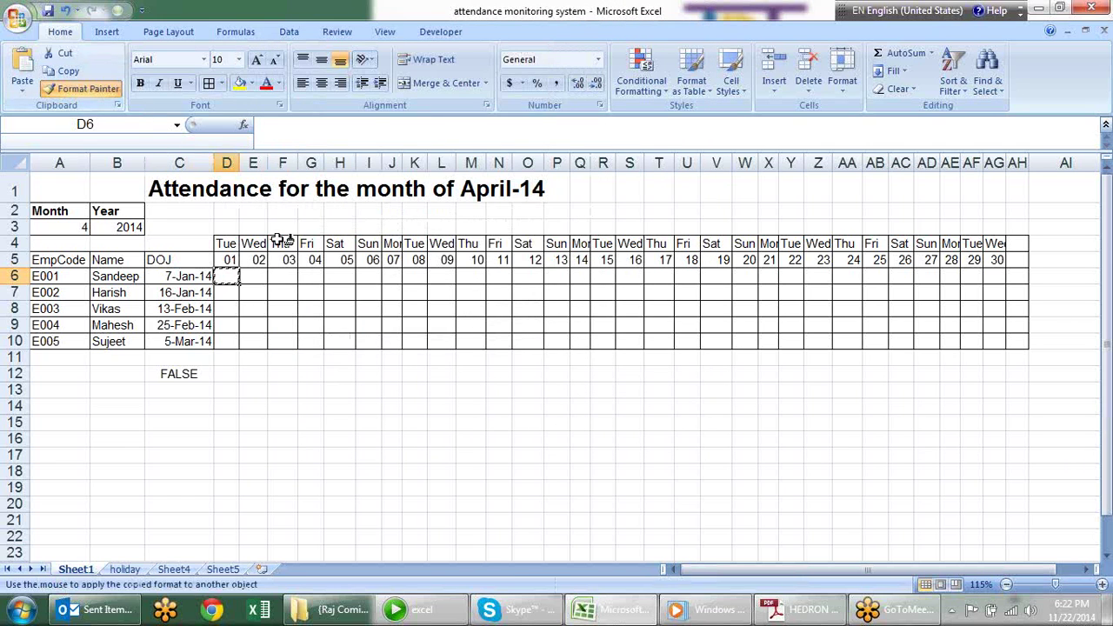
# Paint the weekend format across D4:AH10 and give D5:AH5 the custom format dd
pyautogui.moveTo(226, 244)
pyautogui.mouseDown()
pyautogui.moveTo(859, 293)
pyautogui.moveTo(1017, 345)
pyautogui.mouseUp()
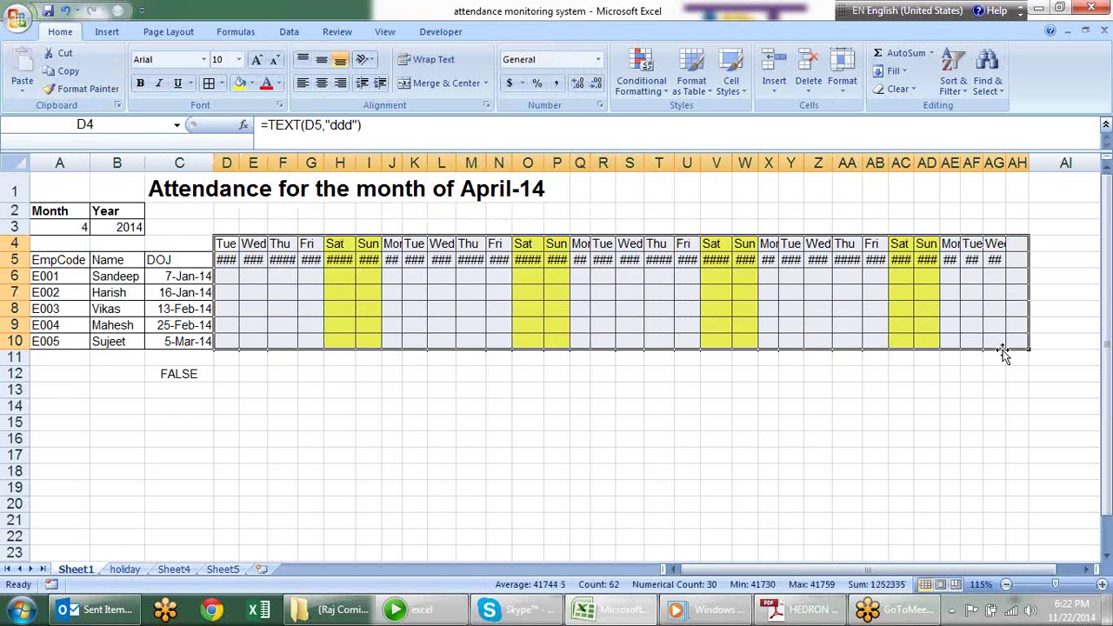
pyautogui.click(467, 446)
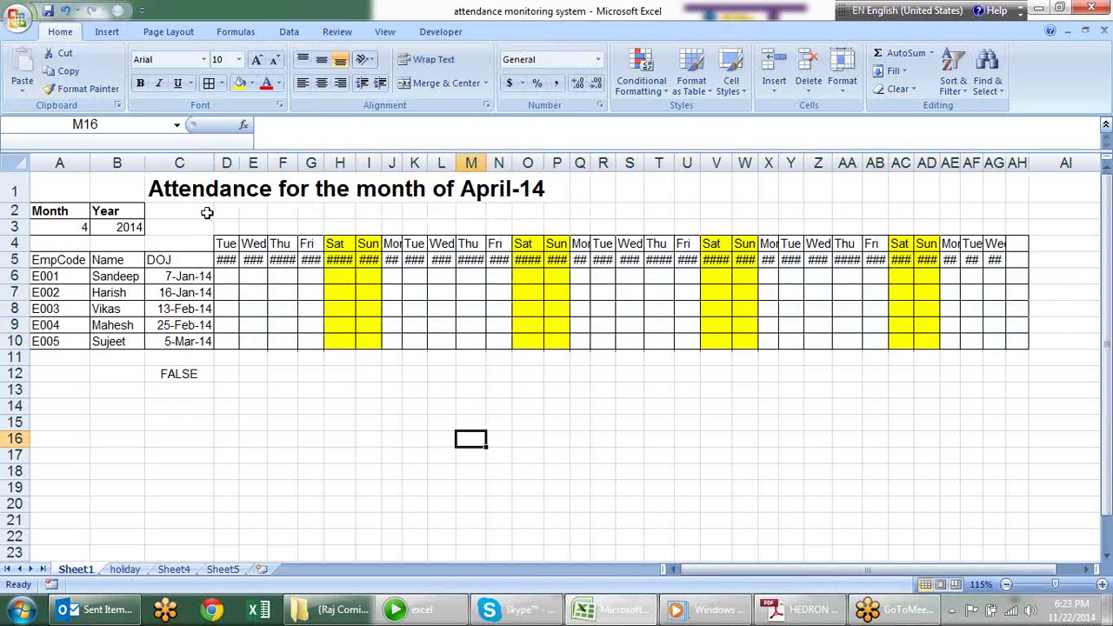
pyautogui.click(227, 259)
pyautogui.moveTo(261, 261); pyautogui.dragTo(1011, 259)
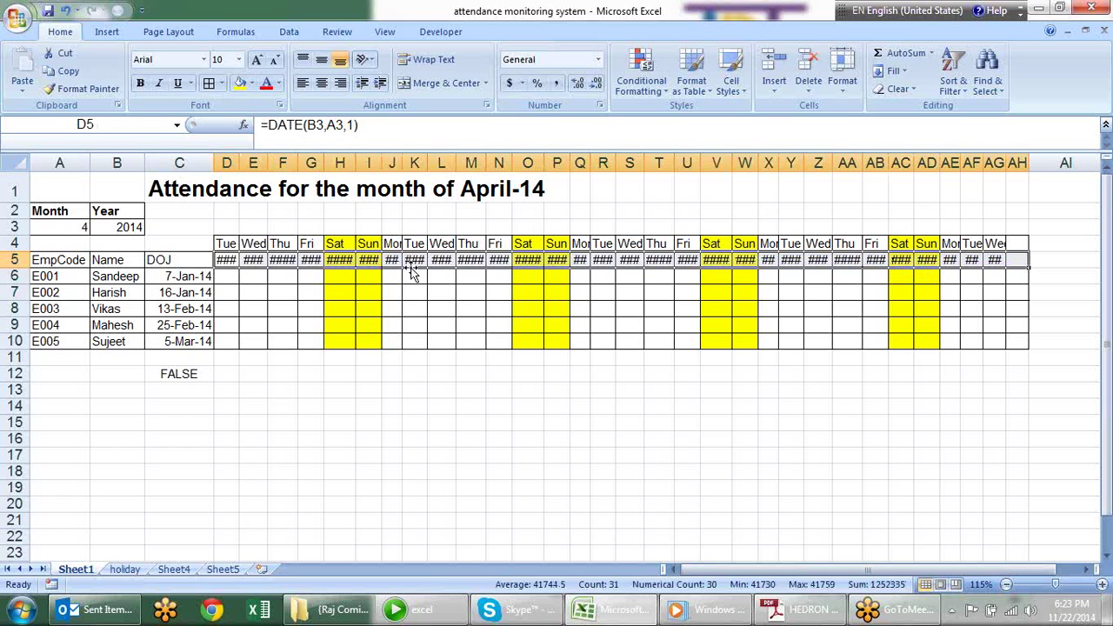
pyautogui.click(599, 106)
pyautogui.click(248, 189)
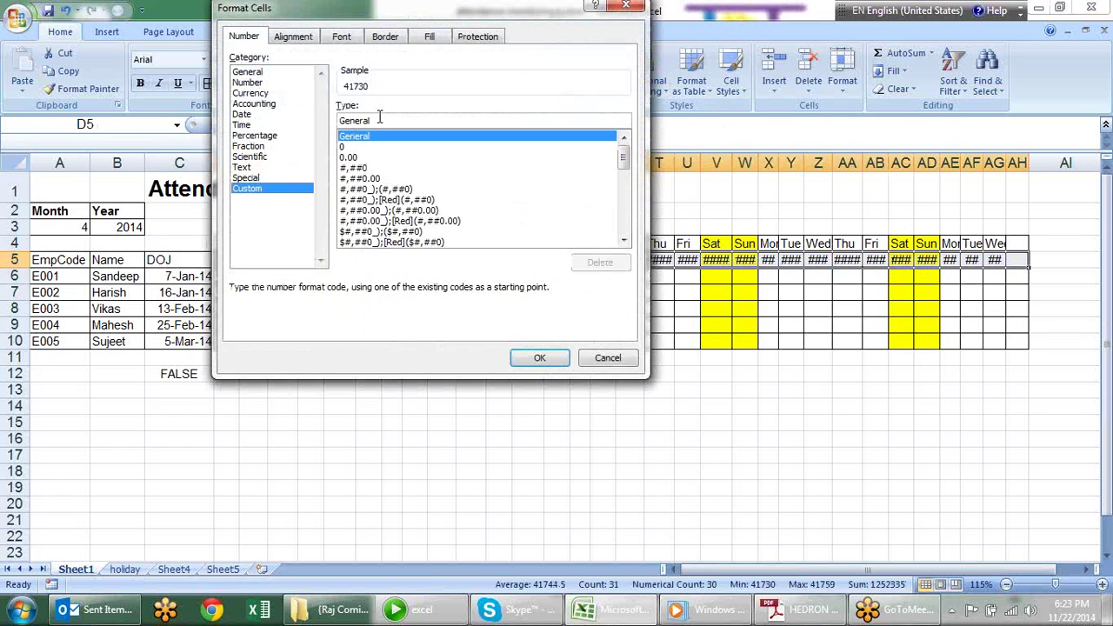
pyautogui.write('dd')
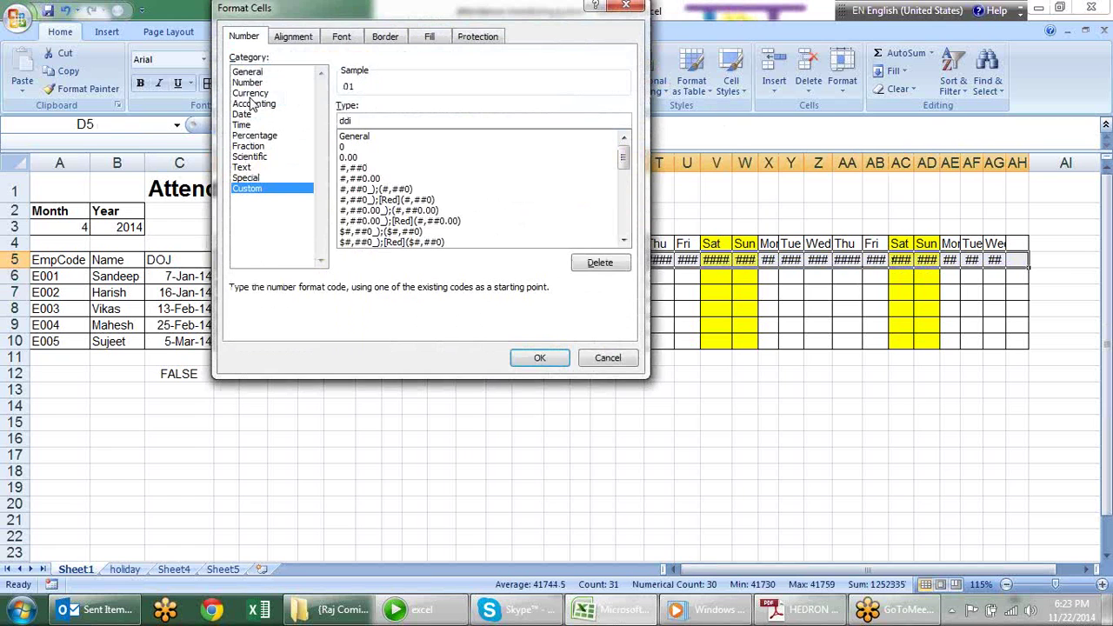
pyautogui.press('Return')
# Test months 7, 10 and 11 in the A3 dropdown, then reopen the month list
pyautogui.click(363, 408)
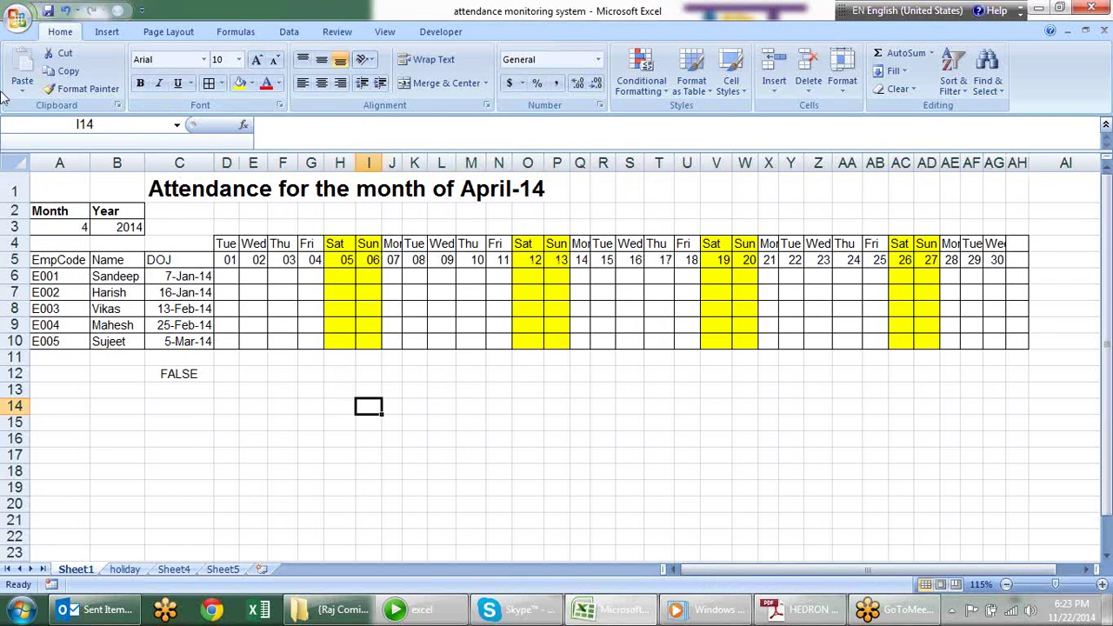
pyautogui.click(74, 227)
pyautogui.click(97, 227)
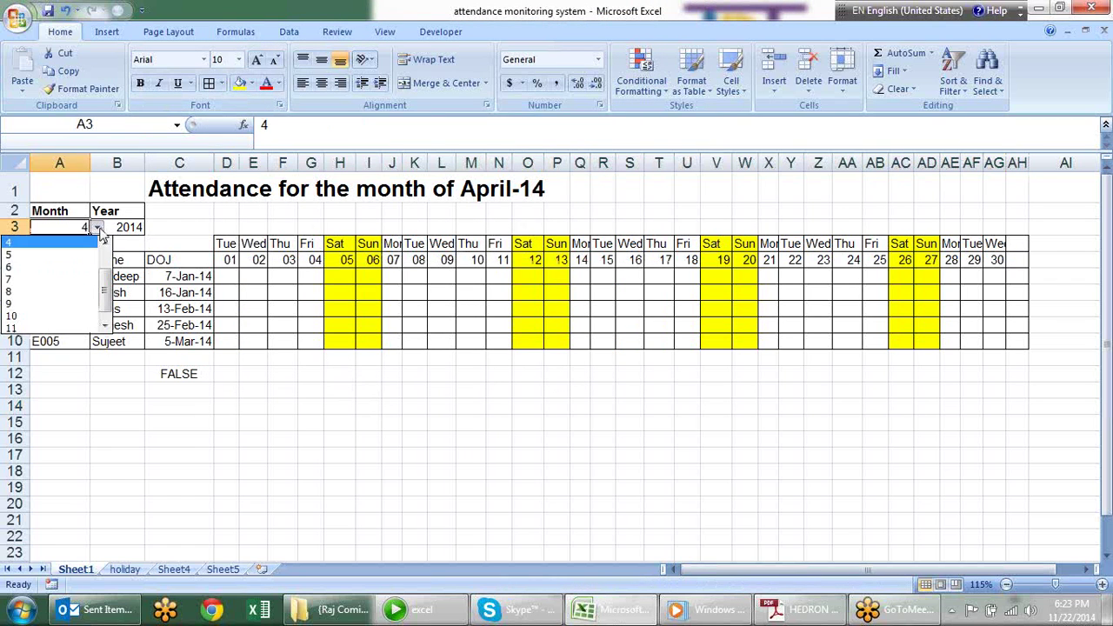
pyautogui.click(71, 280)
pyautogui.click(100, 228)
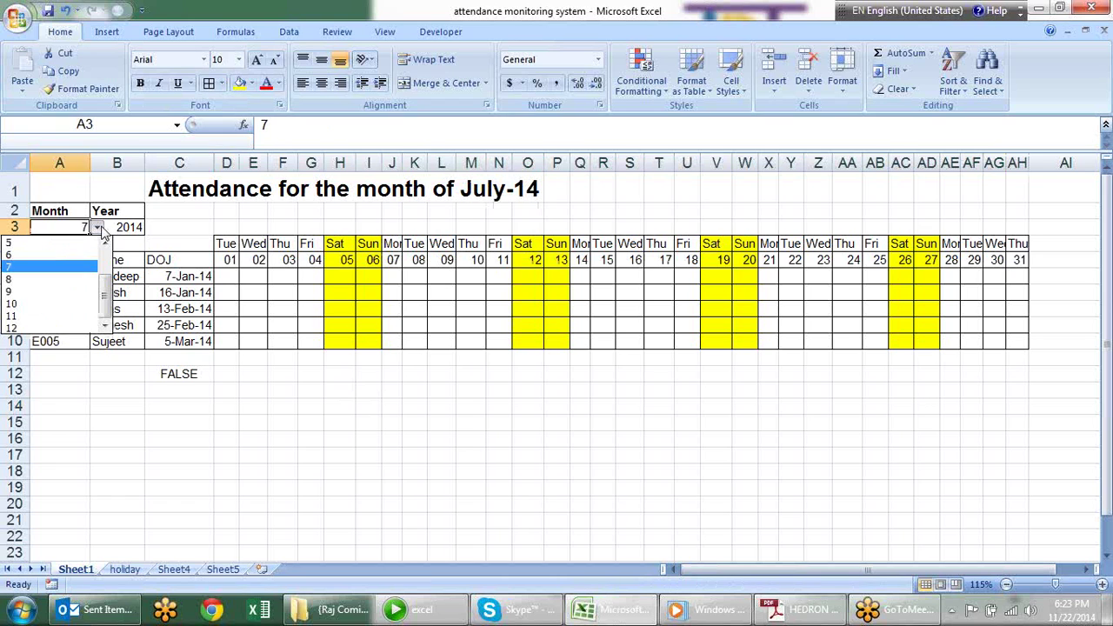
pyautogui.click(52, 303)
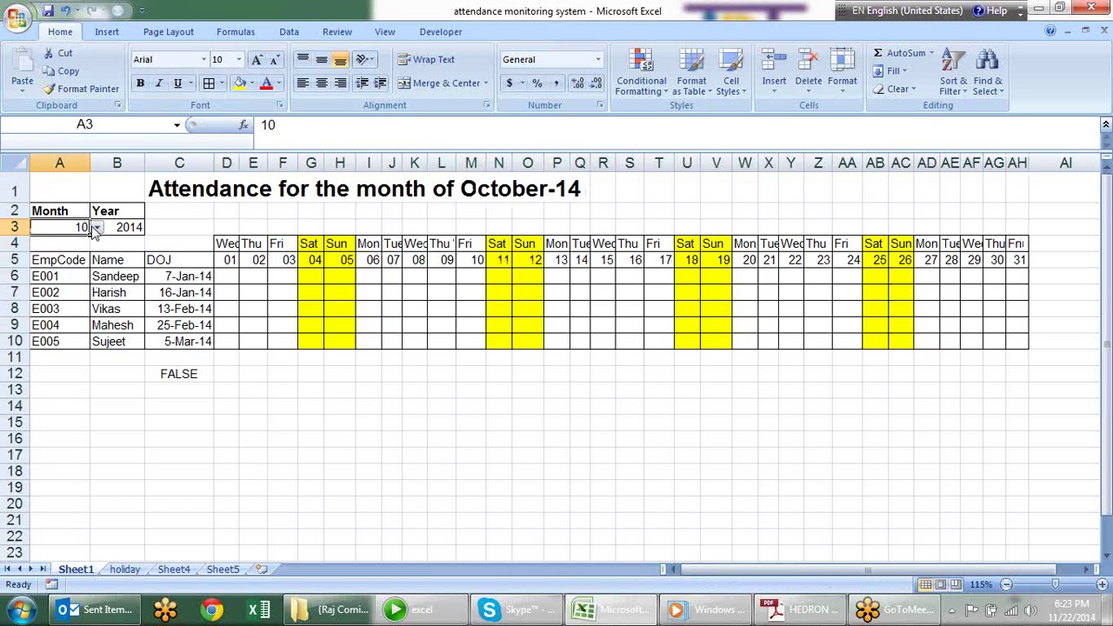
pyautogui.click(97, 227)
pyautogui.click(59, 311)
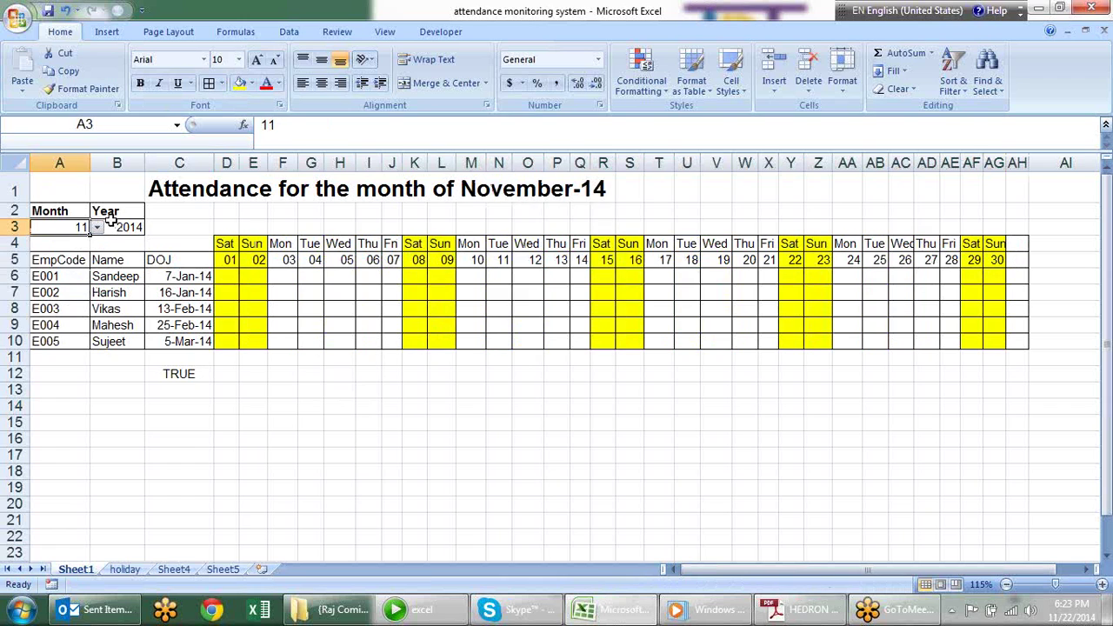
pyautogui.click(97, 227)
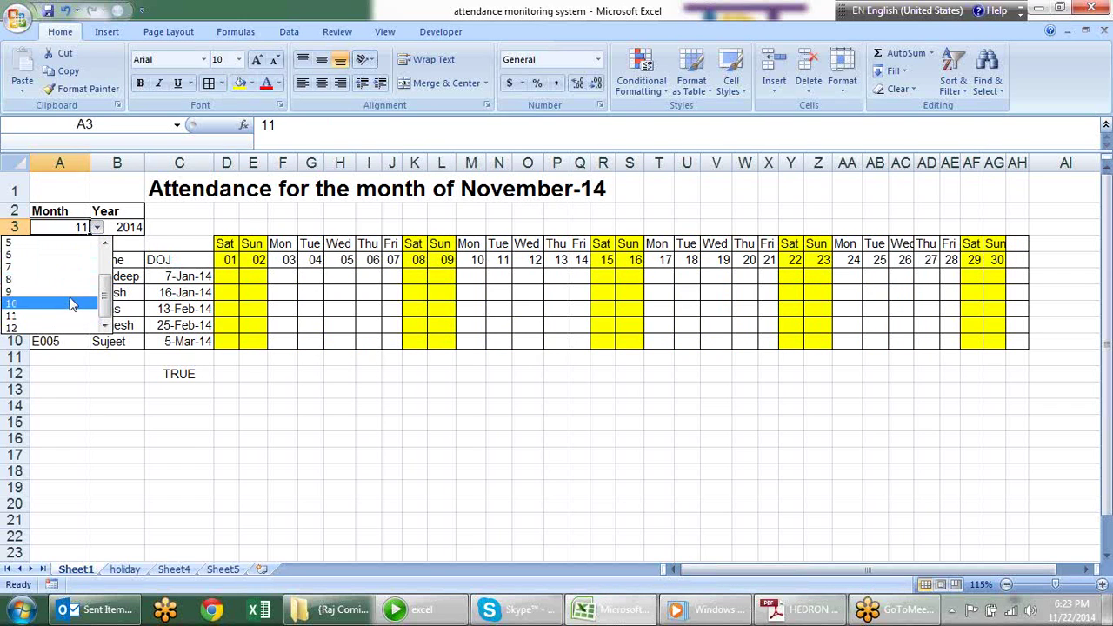
# Set the month to 10, then 6 (June), and inspect the AH5 and AF5 day formulas
pyautogui.click(80, 303)
pyautogui.click(98, 227)
pyautogui.click(76, 303)
pyautogui.click(94, 222)
pyautogui.click(66, 223)
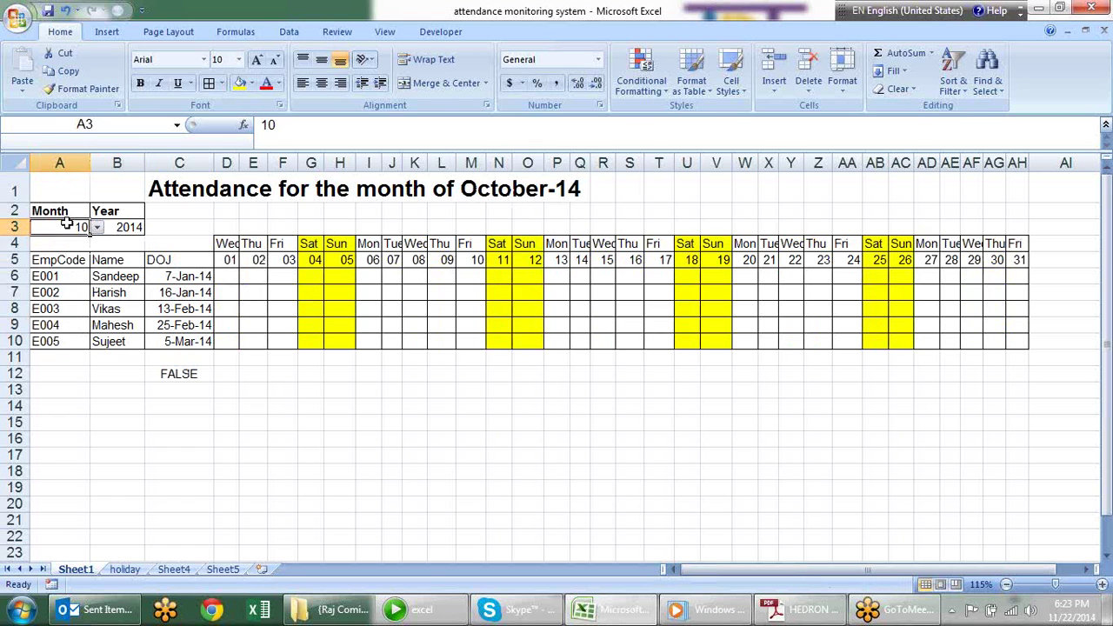
pyautogui.click(97, 227)
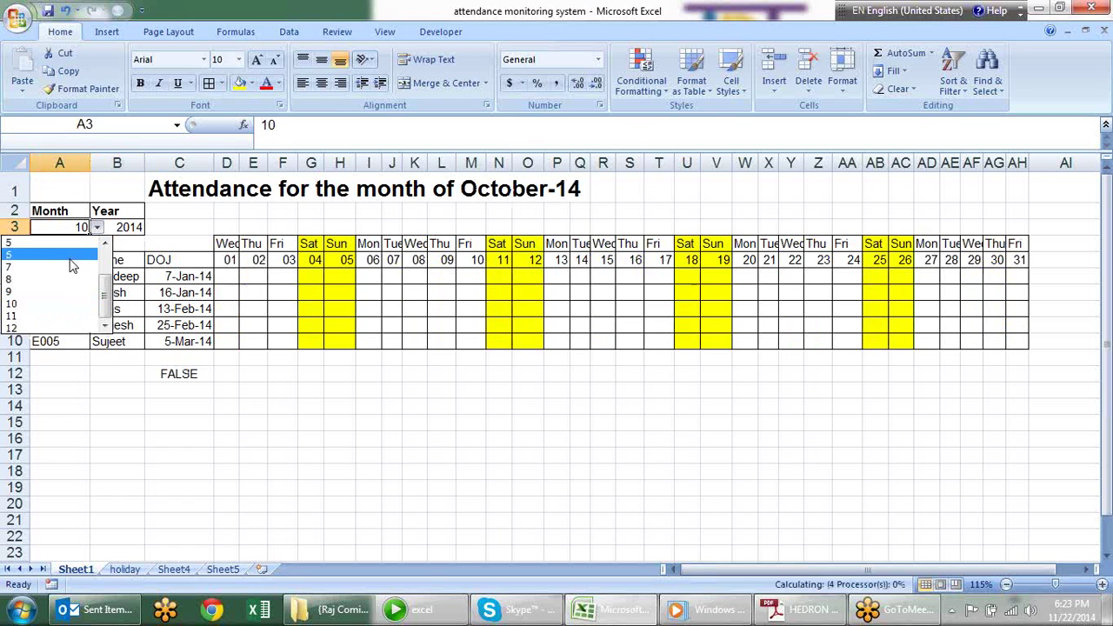
pyautogui.click(80, 256)
pyautogui.click(848, 453)
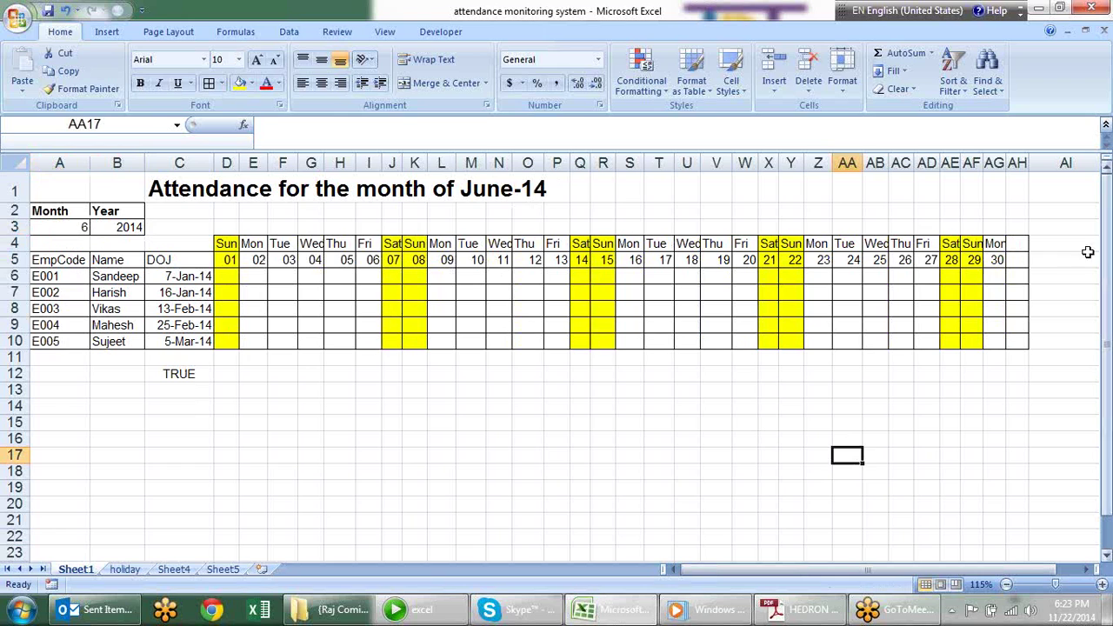
pyautogui.click(1015, 262)
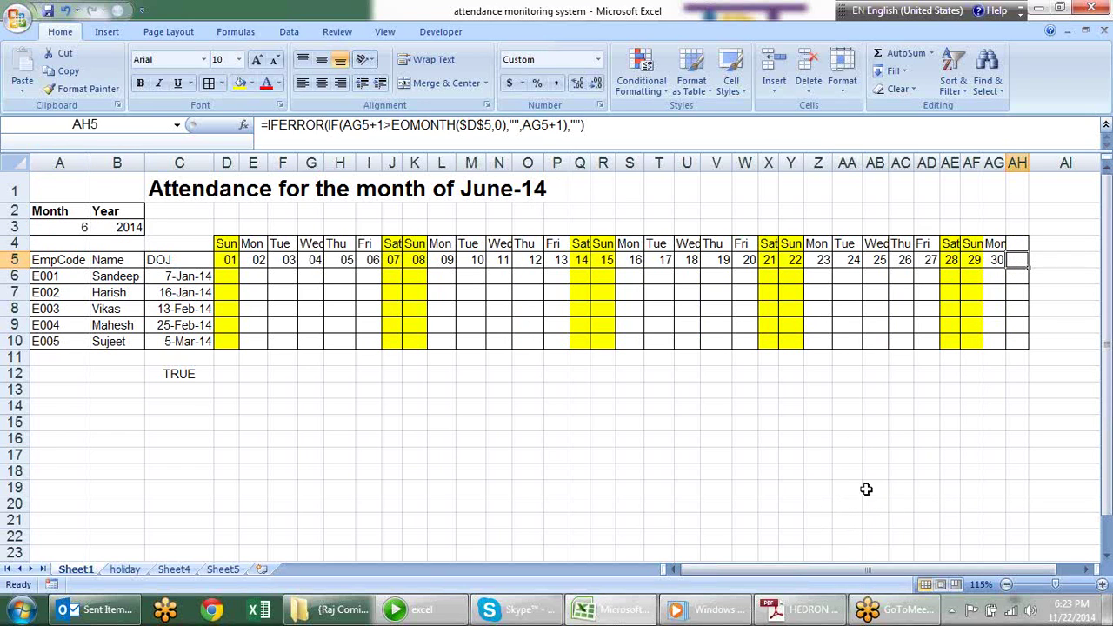
pyautogui.click(972, 264)
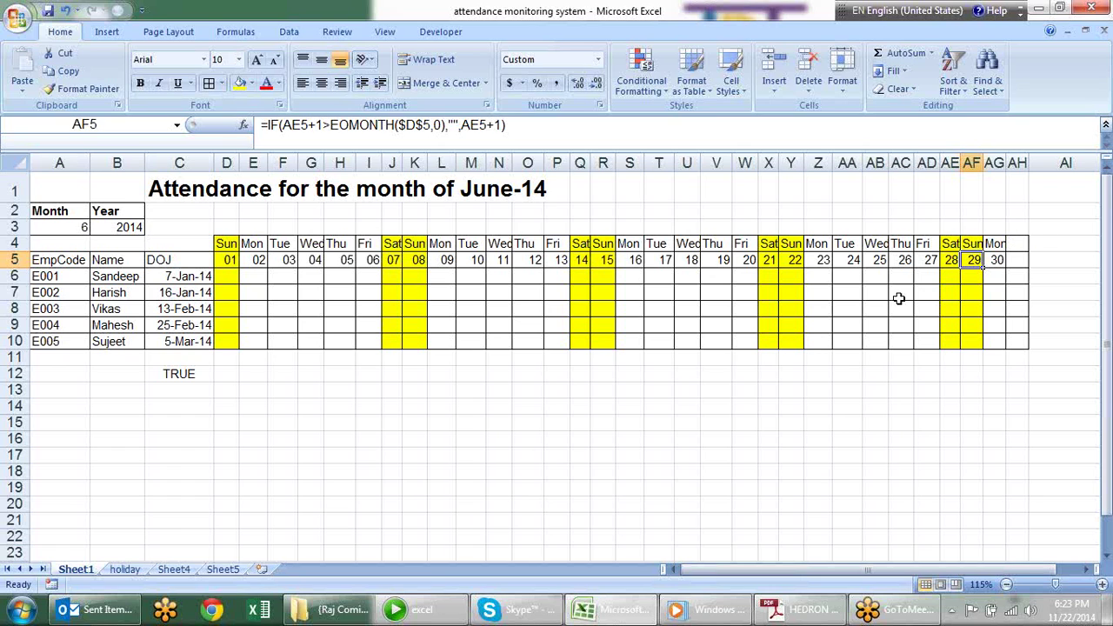
# Enter =AF$4="" in C14 to test for a blank weekday header
pyautogui.click(192, 401)
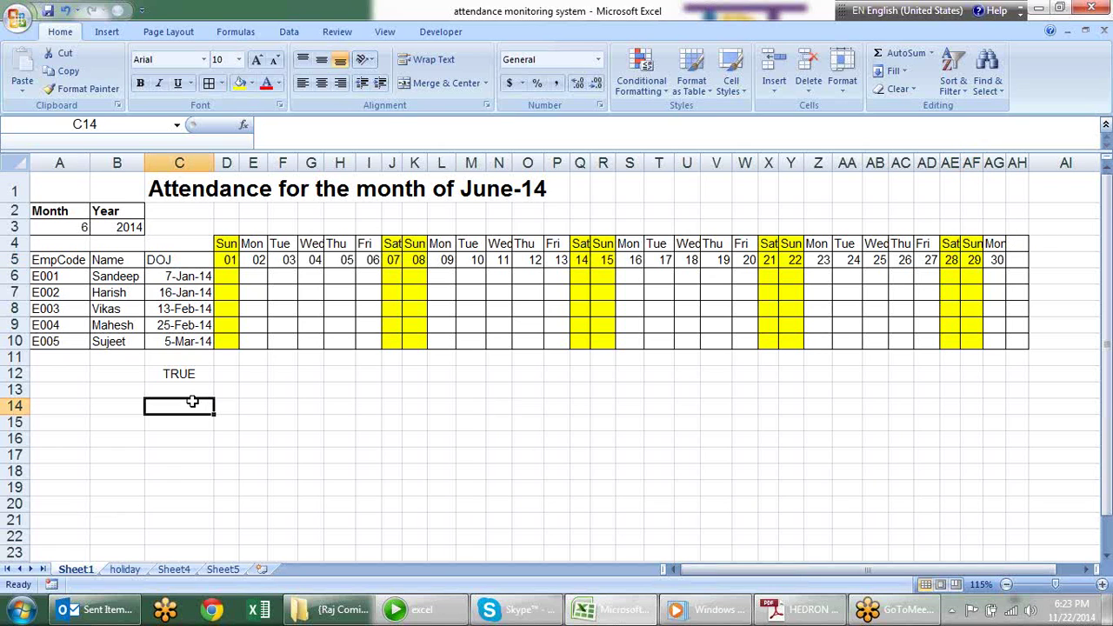
pyautogui.write('=')
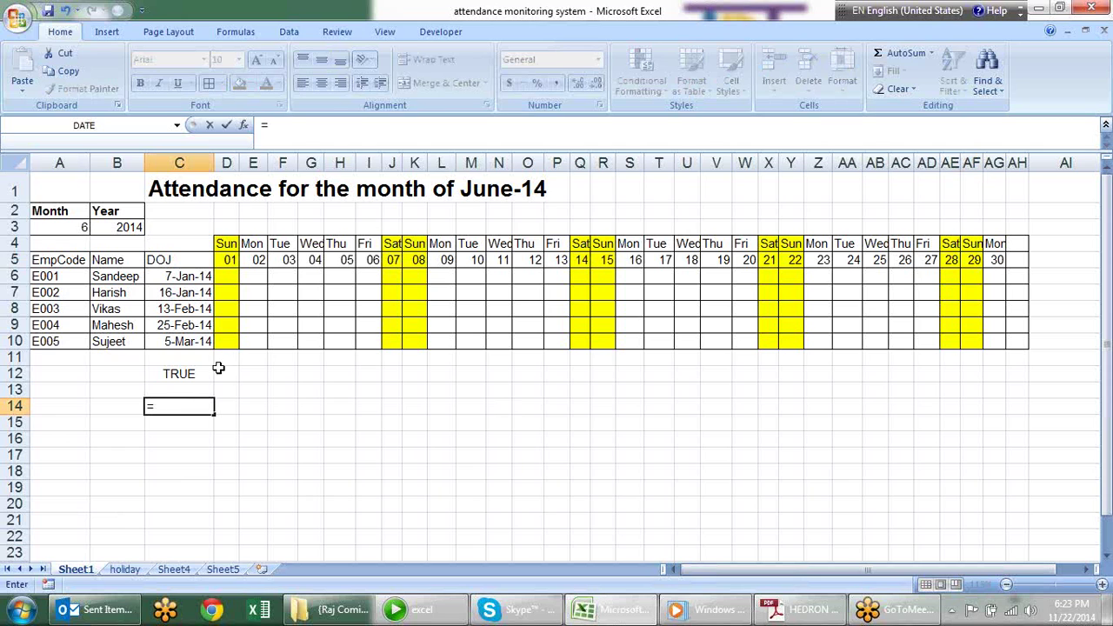
pyautogui.click(975, 244)
pyautogui.write('=')
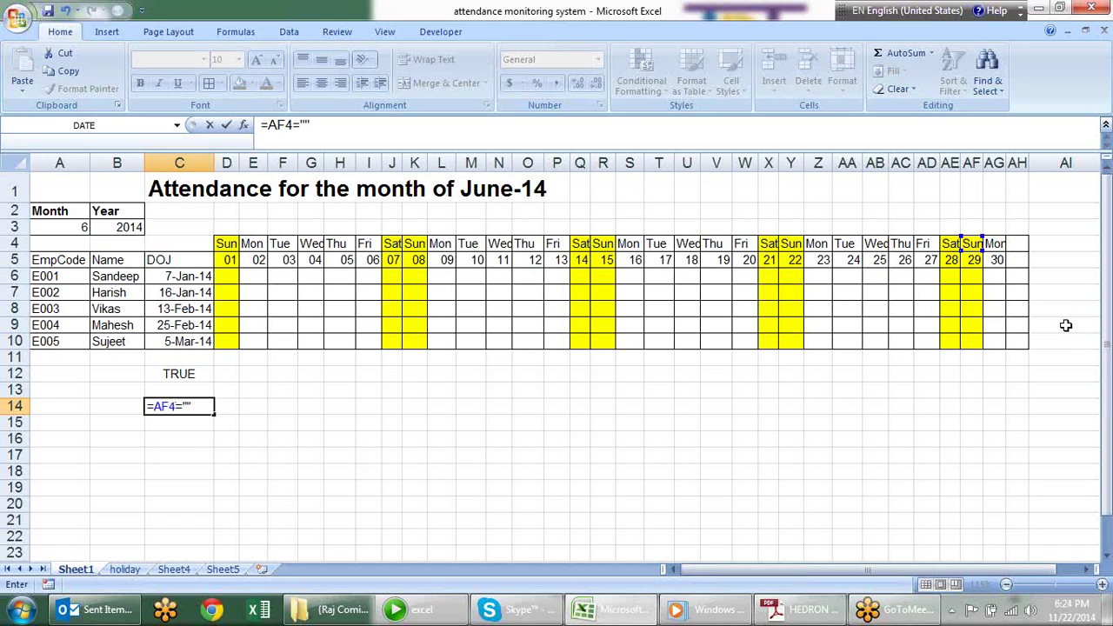
pyautogui.click(166, 406)
pyautogui.write('$4="')
pyautogui.press('Return')
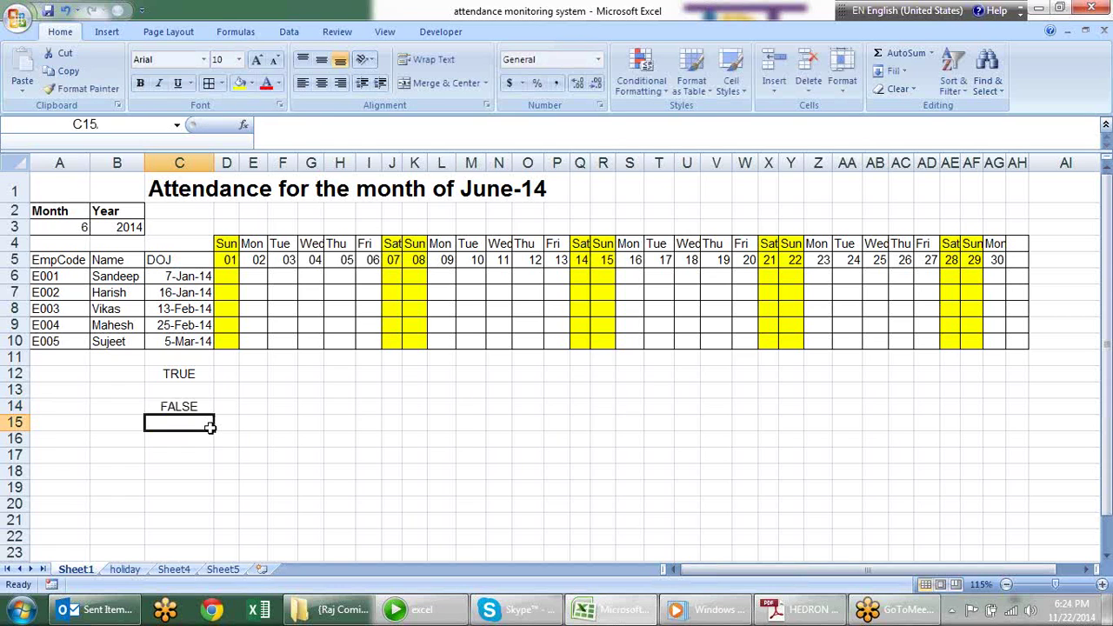
# Select the C14 formula text without changing it, then select AF5
pyautogui.click(196, 408)
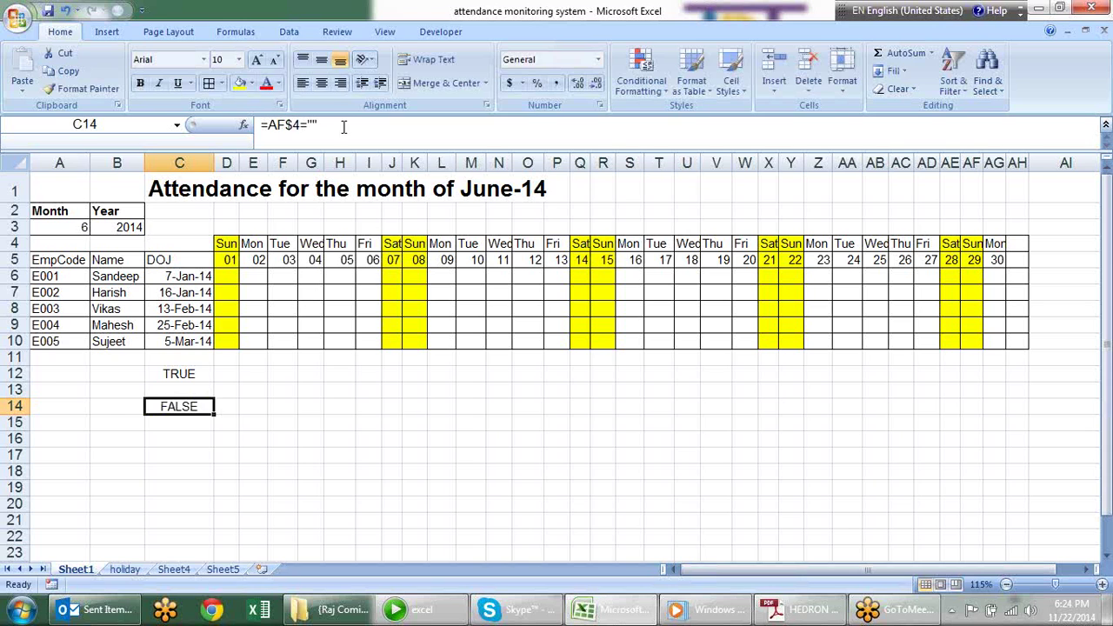
pyautogui.moveTo(318, 125); pyautogui.dragTo(261, 125)
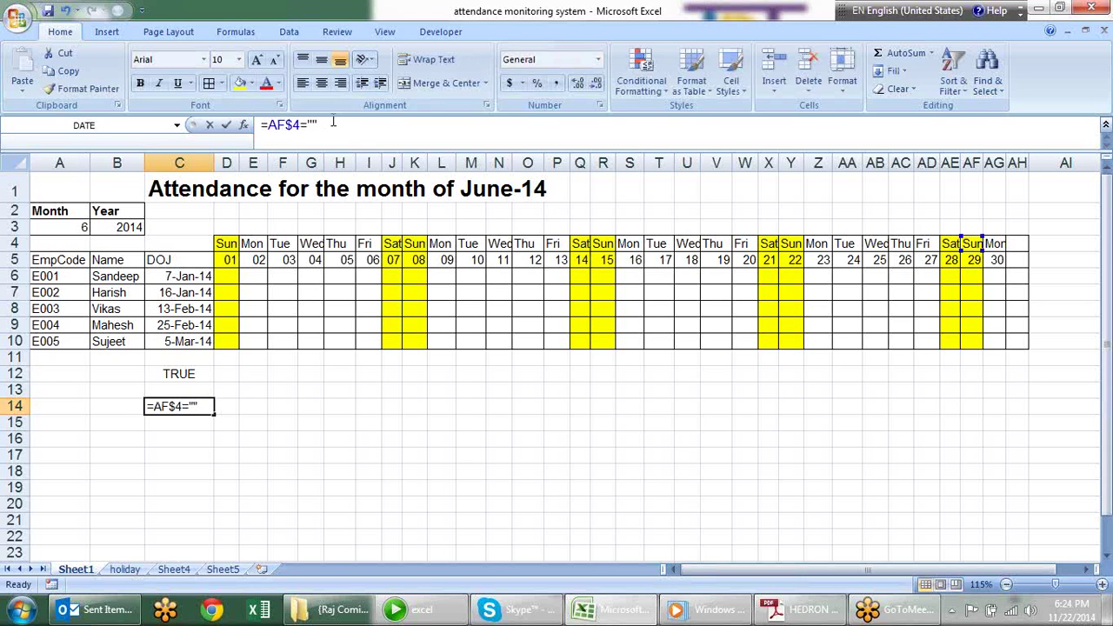
pyautogui.press('Escape')
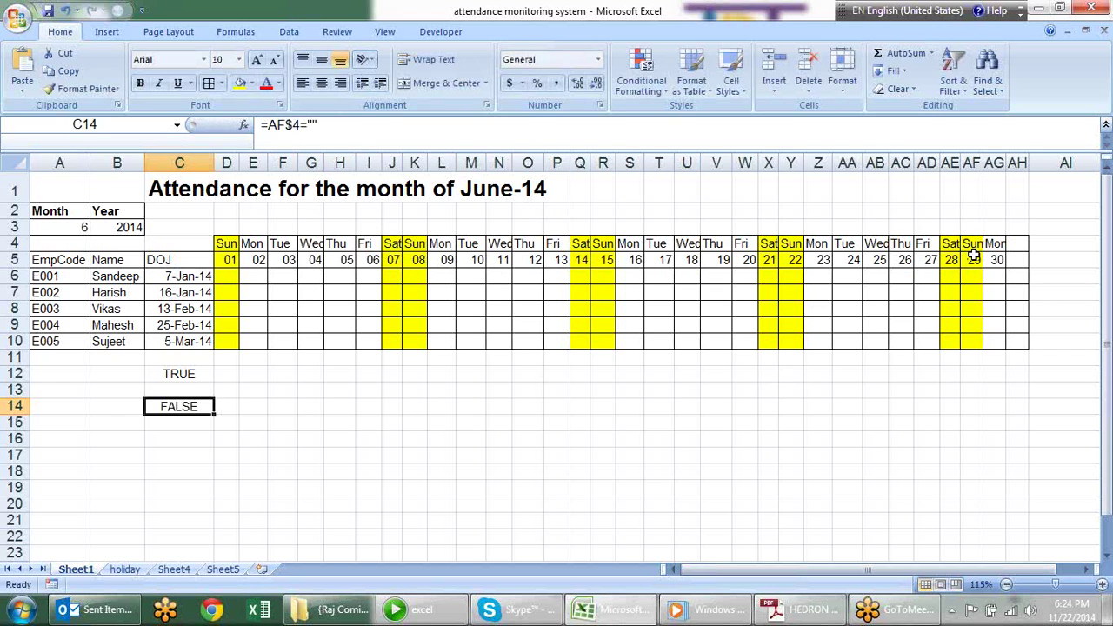
pyautogui.click(972, 260)
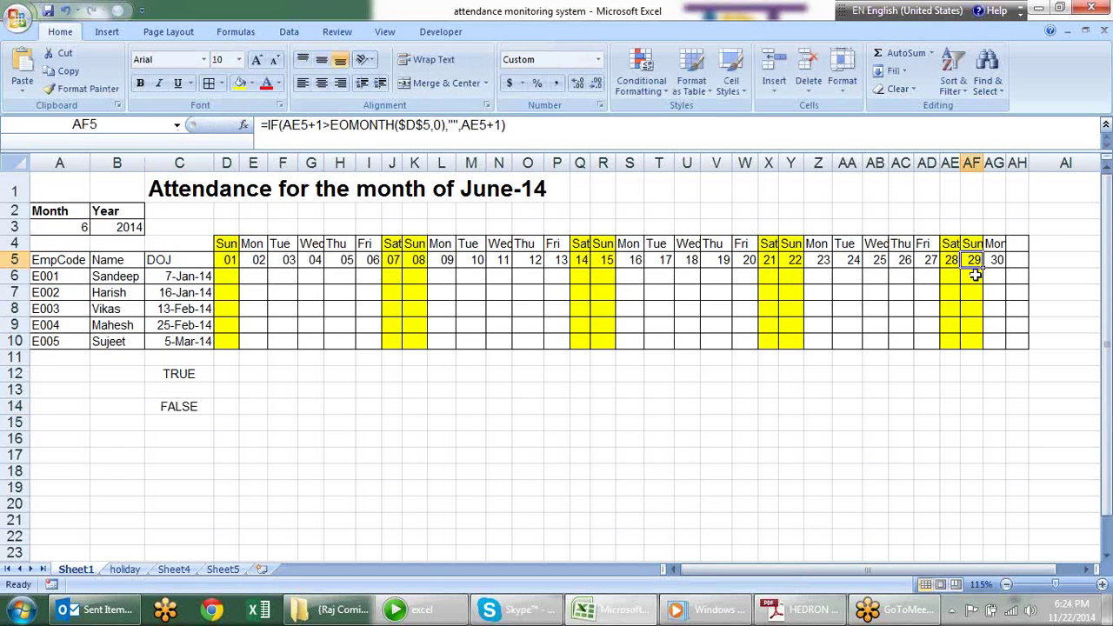
# Start a new formula-based conditional formatting rule for cells past the month's last day
pyautogui.click(641, 85)
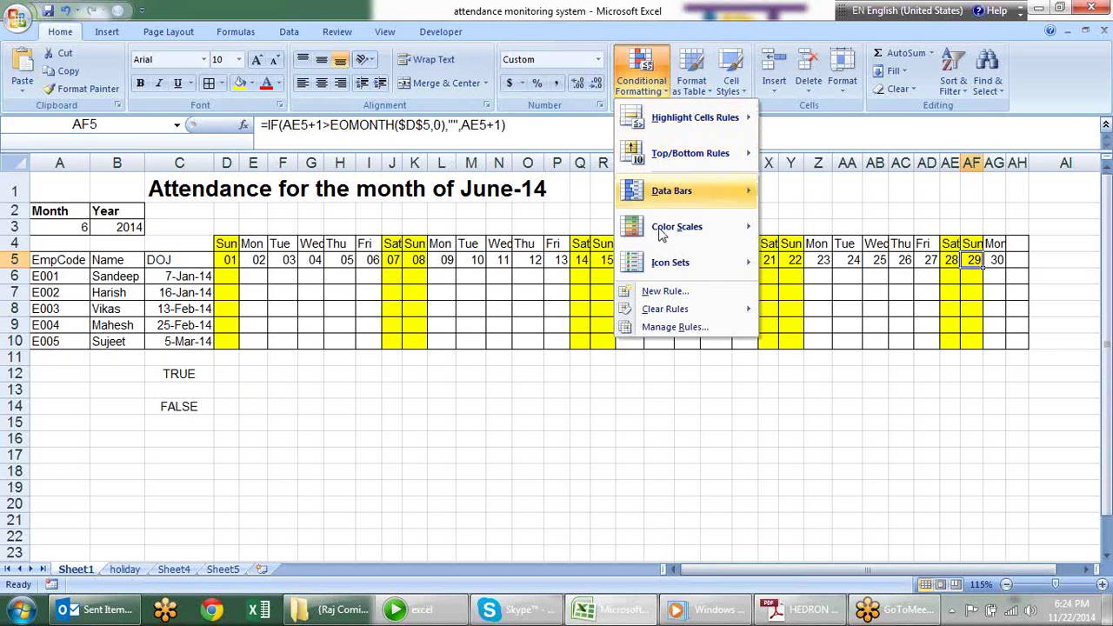
pyautogui.click(663, 292)
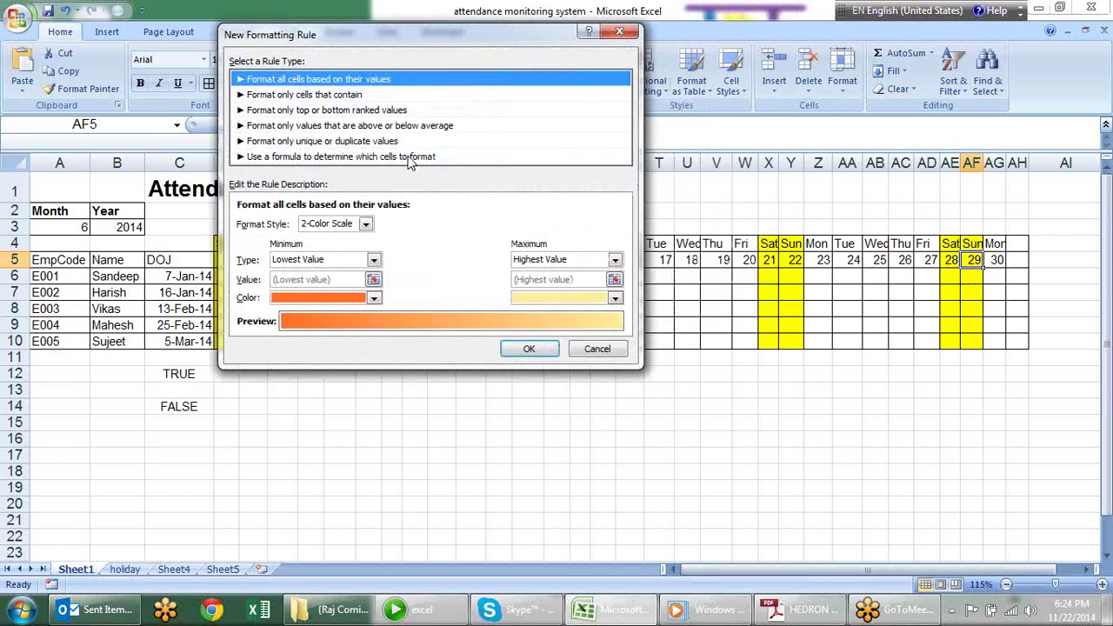
pyautogui.click(410, 158)
pyautogui.click(409, 223)
pyautogui.write('=wday=1')
pyautogui.click(483, 276)
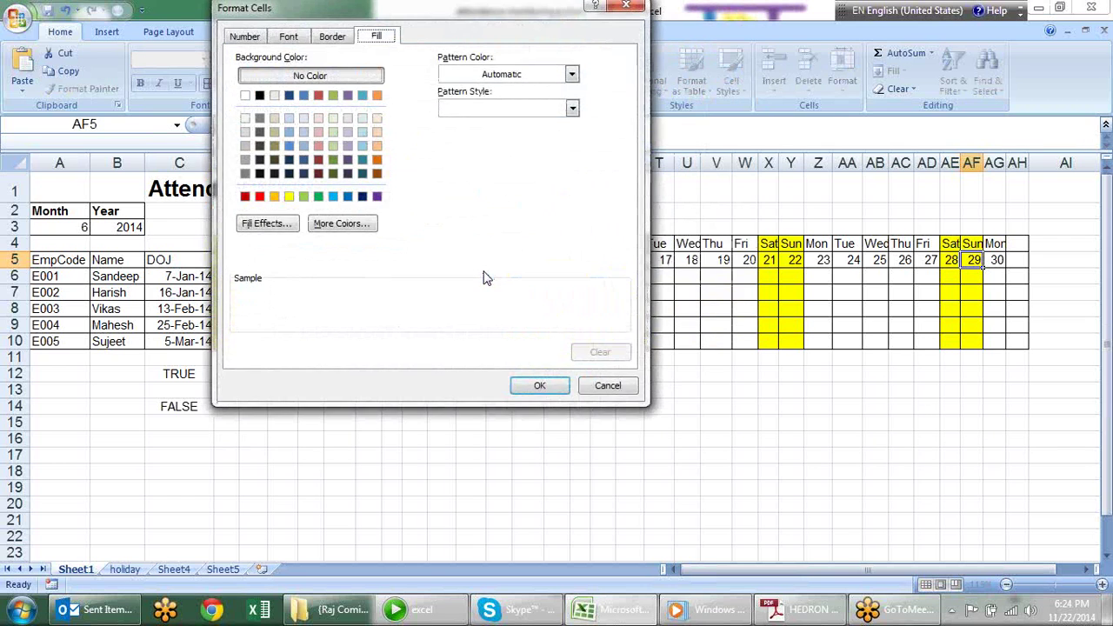
# Set the rule's format to clear the top, bottom, left and right borders, then confirm it
pyautogui.click(338, 40)
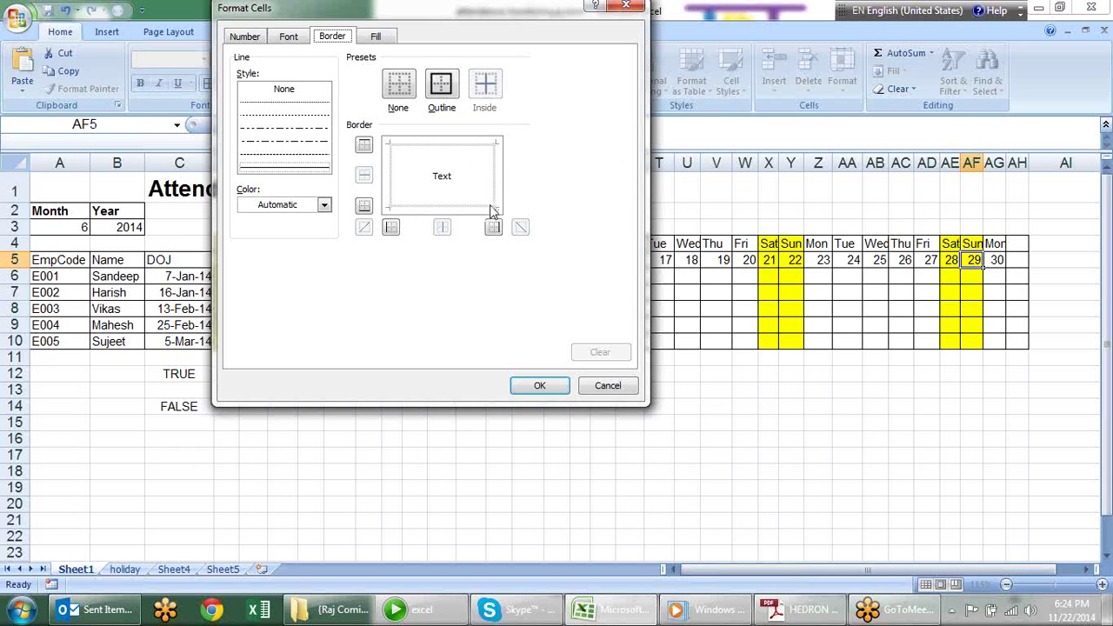
pyautogui.click(493, 164)
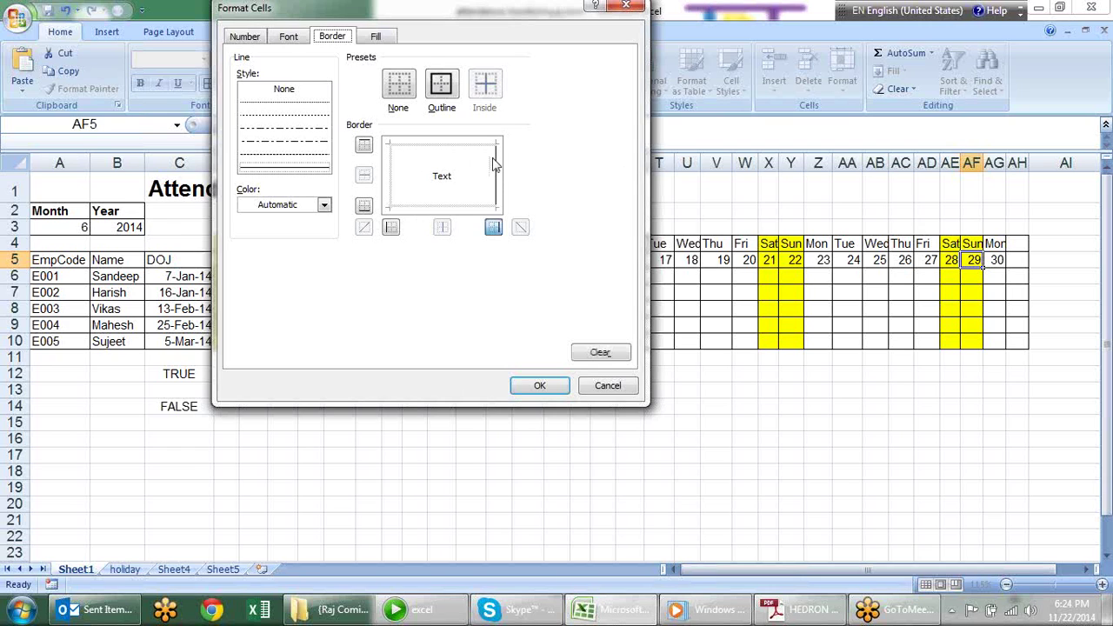
pyautogui.click(495, 165)
pyautogui.click(488, 146)
pyautogui.click(487, 148)
pyautogui.click(388, 170)
pyautogui.click(389, 166)
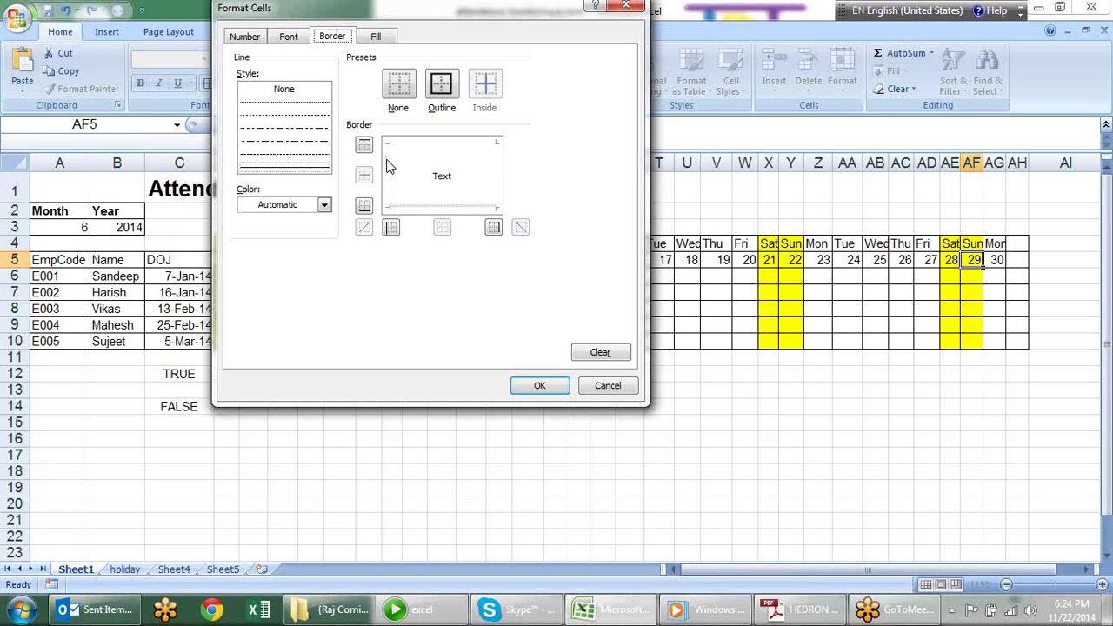
pyautogui.click(428, 208)
pyautogui.click(428, 208)
pyautogui.click(540, 386)
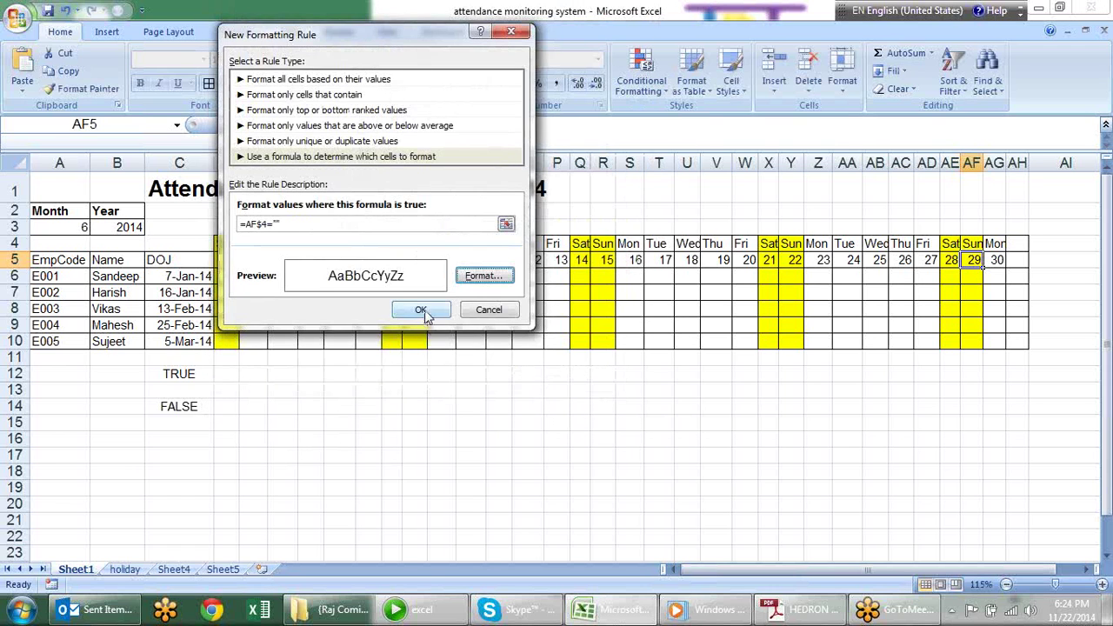
pyautogui.click(421, 307)
# Copy AF5's formatting onto AF4:AH10 with Format Painter
pyautogui.click(83, 89)
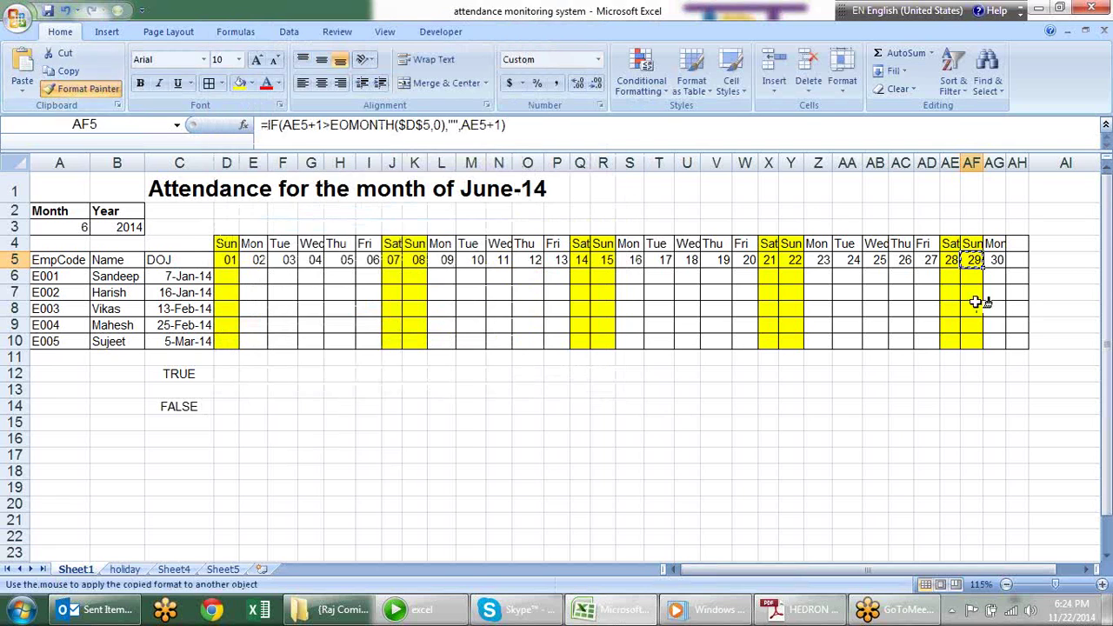
pyautogui.moveTo(974, 246); pyautogui.dragTo(1031, 341)
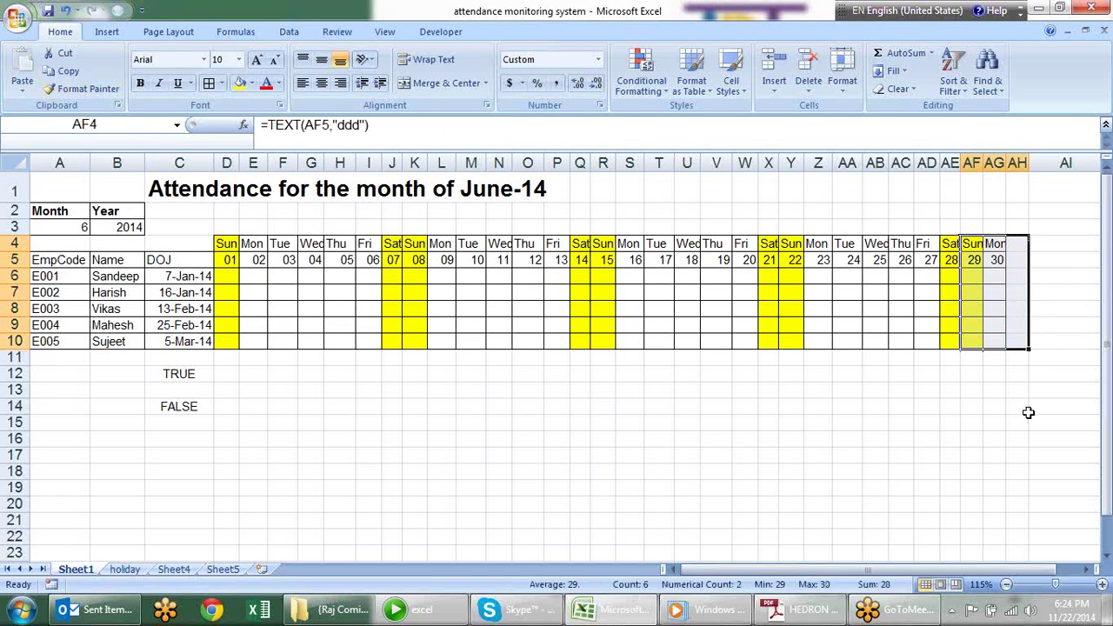
pyautogui.click(992, 422)
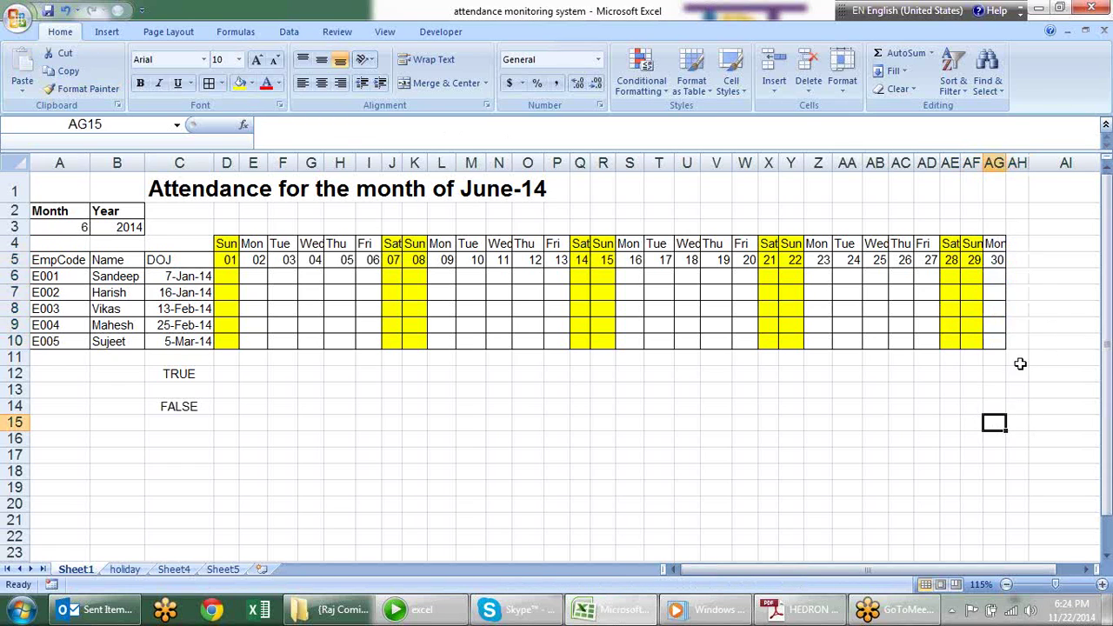
# Try months 2, 6 and 9 from the A3 month dropdown
pyautogui.click(83, 215)
pyautogui.click(84, 225)
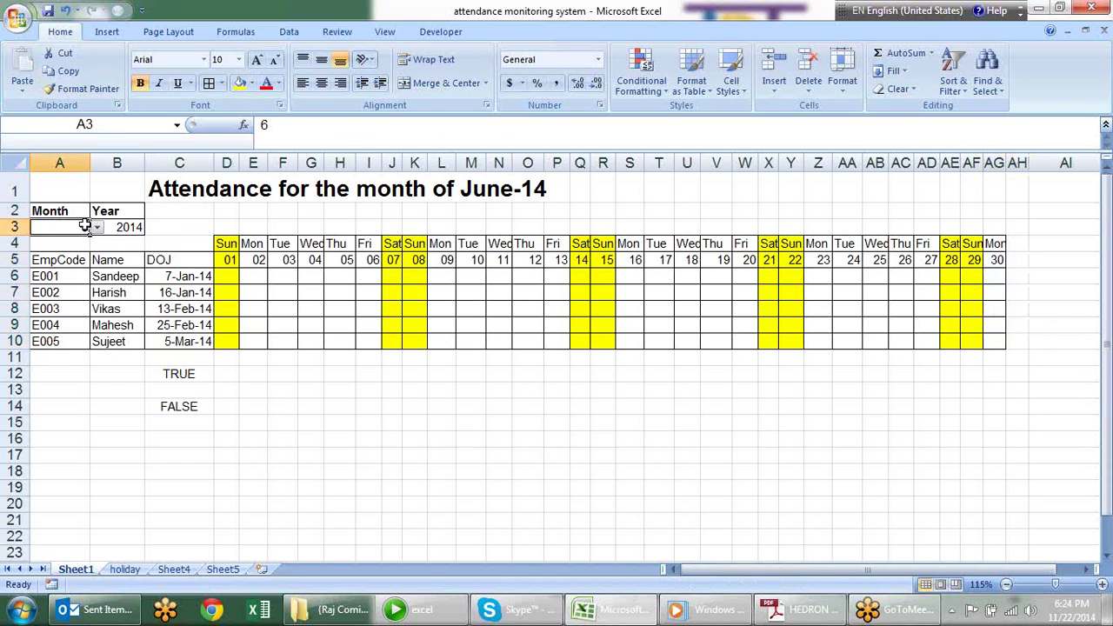
pyautogui.click(97, 227)
pyautogui.click(104, 247)
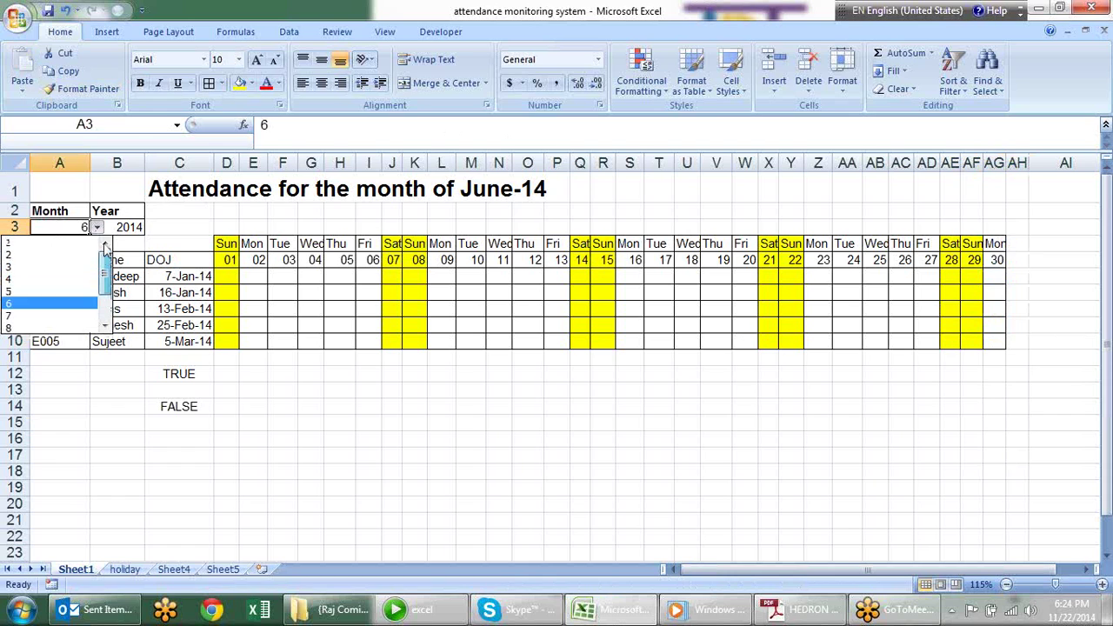
pyautogui.click(52, 254)
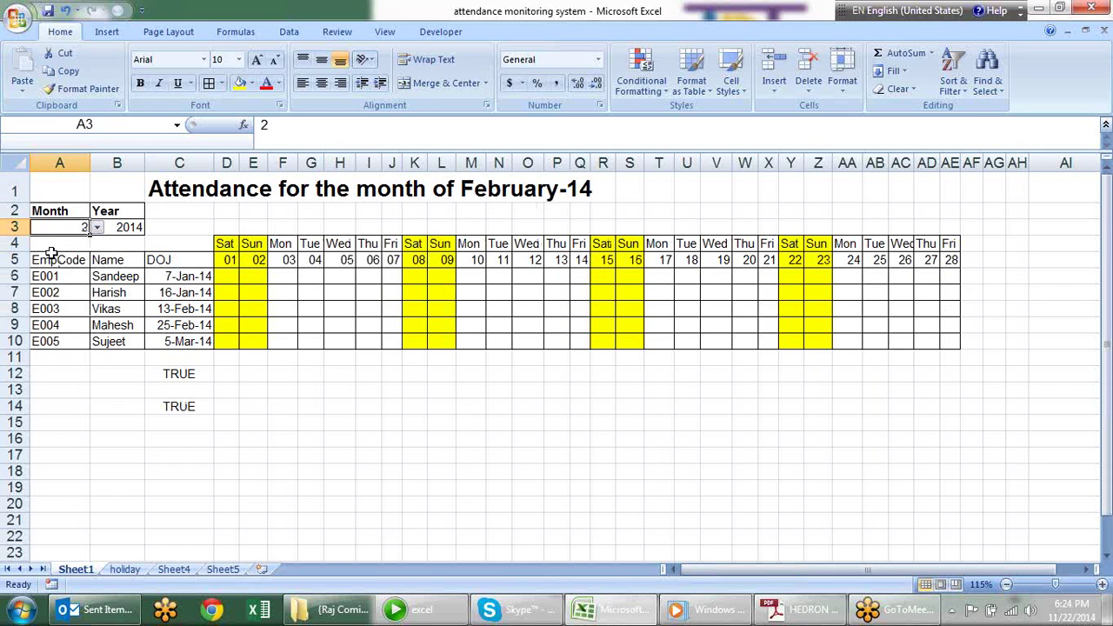
pyautogui.click(97, 227)
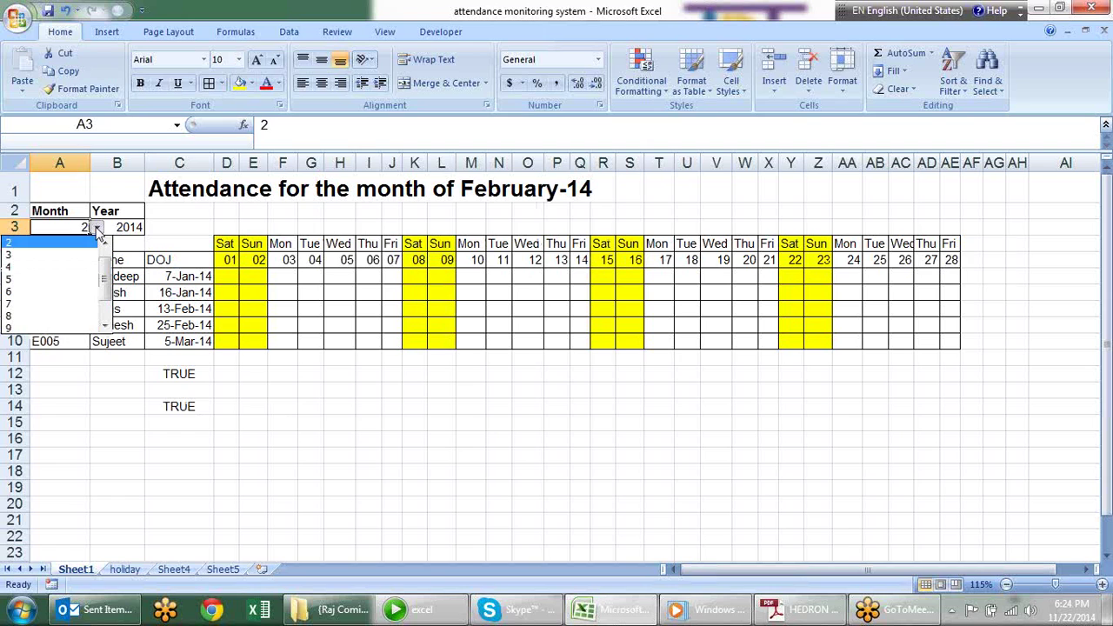
pyautogui.click(61, 291)
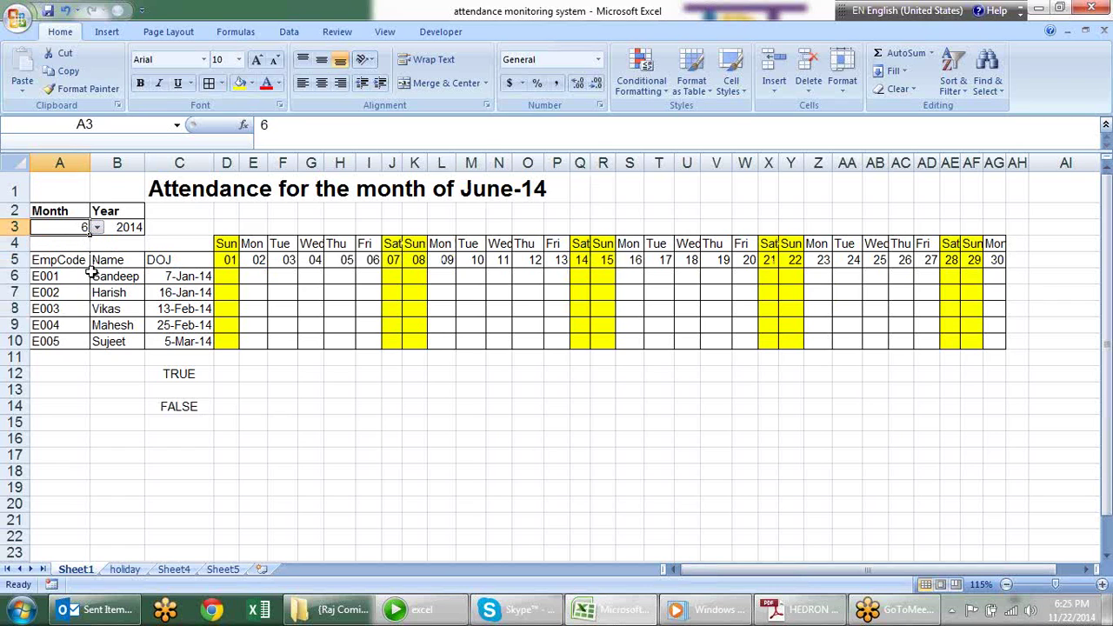
pyautogui.click(97, 228)
pyautogui.click(48, 296)
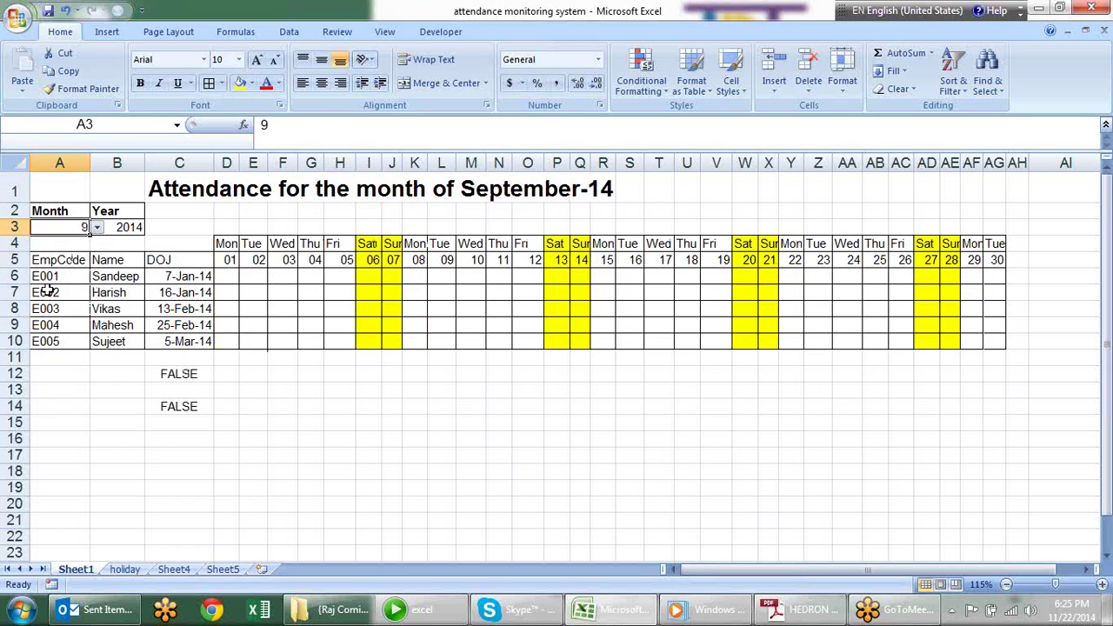
# Try month 11, then settle on month 10 to show October-14
pyautogui.click(98, 227)
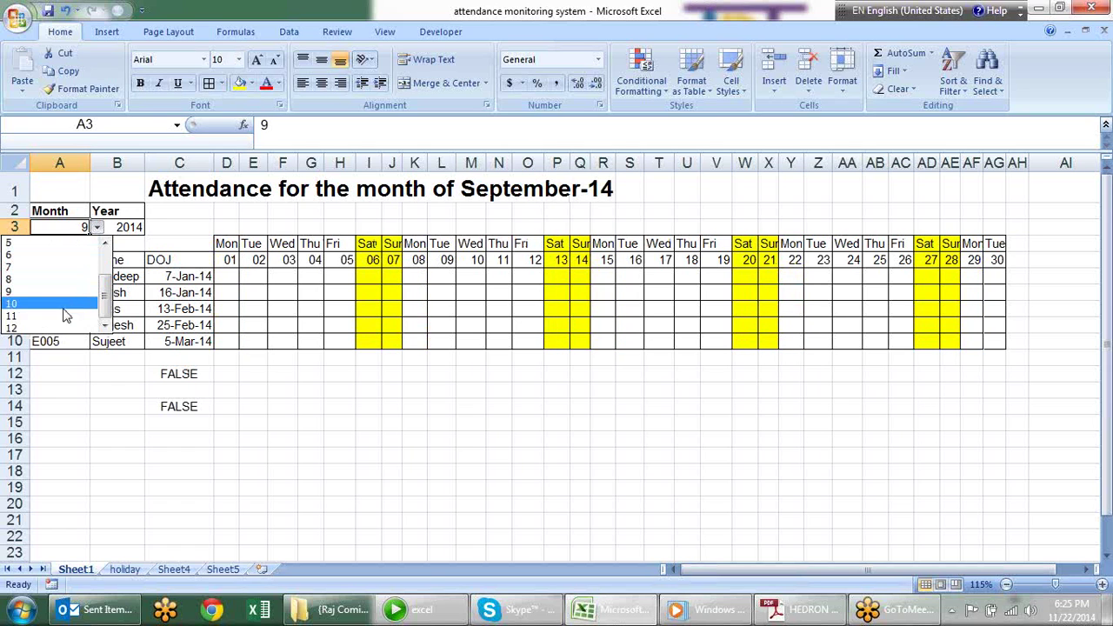
pyautogui.click(63, 316)
pyautogui.click(101, 236)
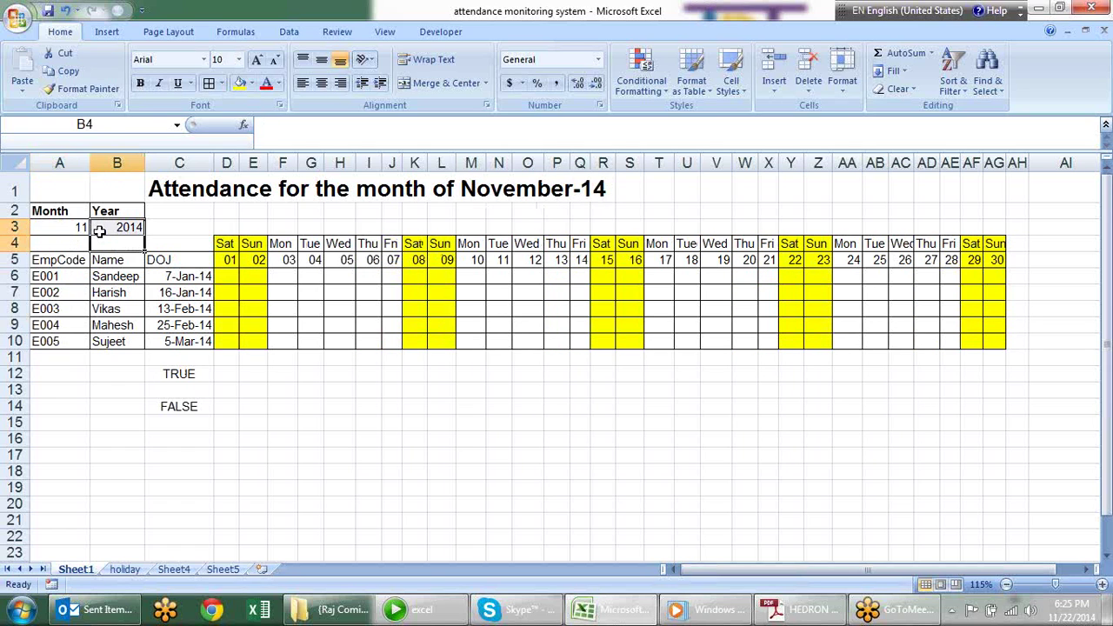
pyautogui.click(79, 227)
pyautogui.click(97, 227)
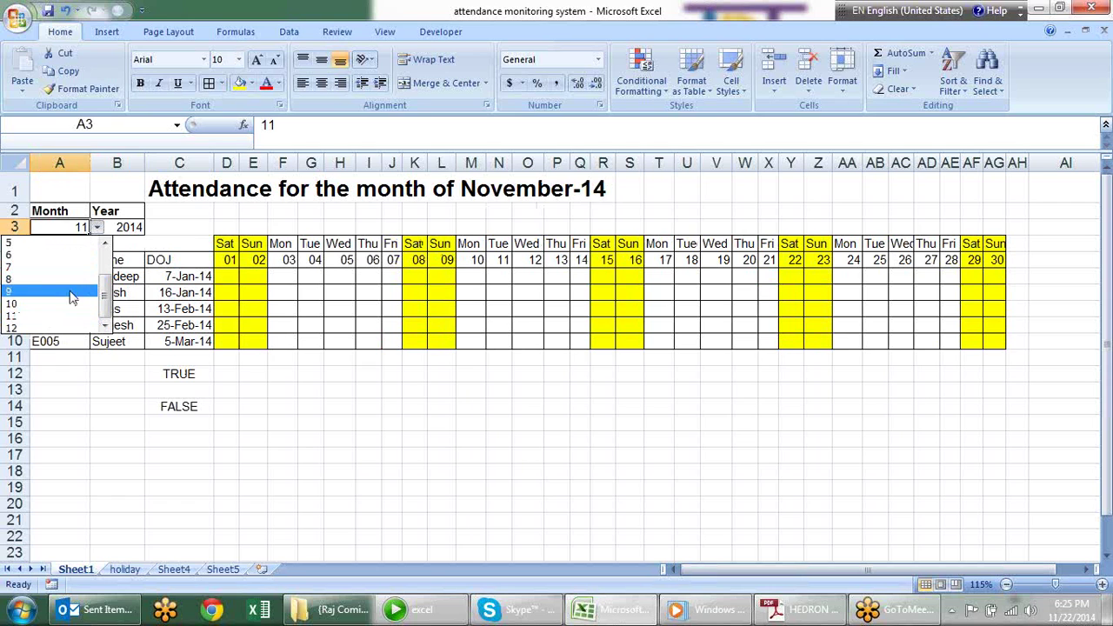
pyautogui.click(63, 304)
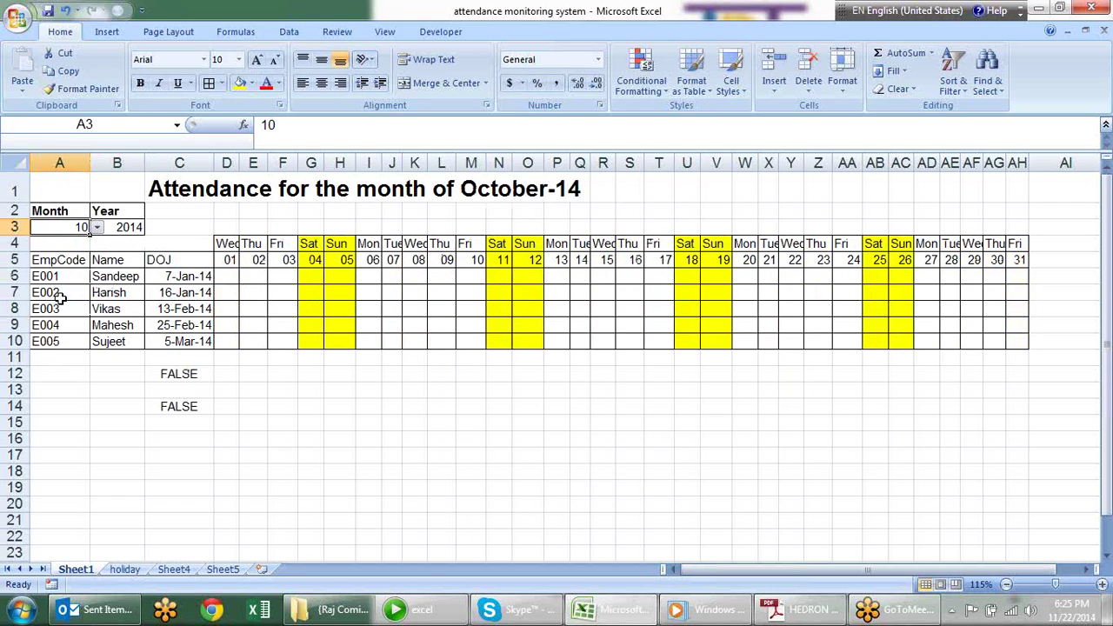
pyautogui.click(281, 405)
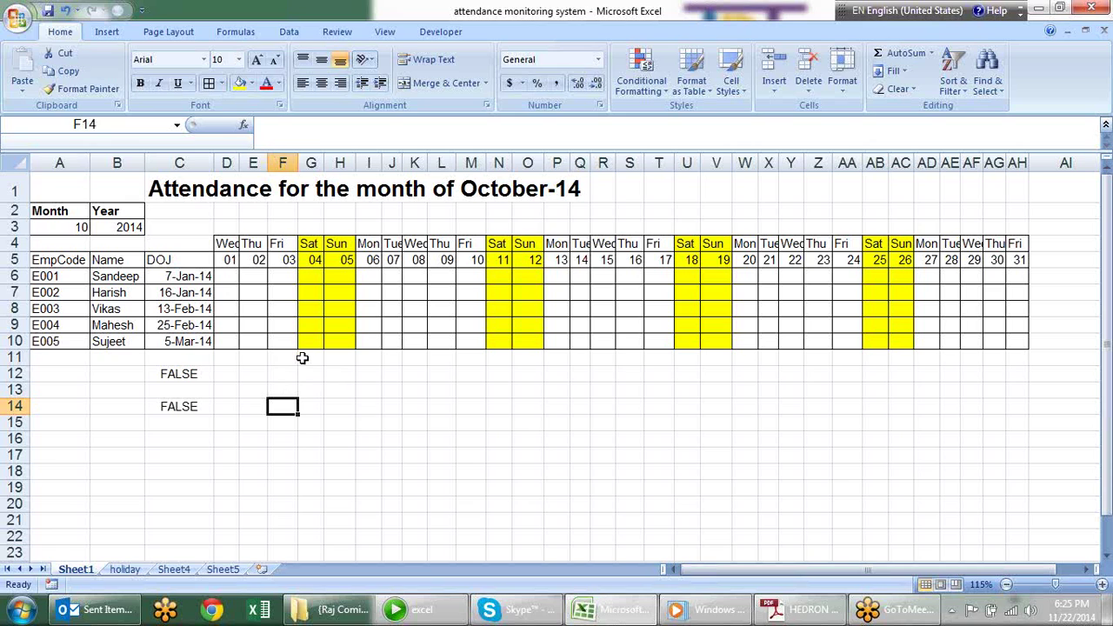
pyautogui.click(353, 373)
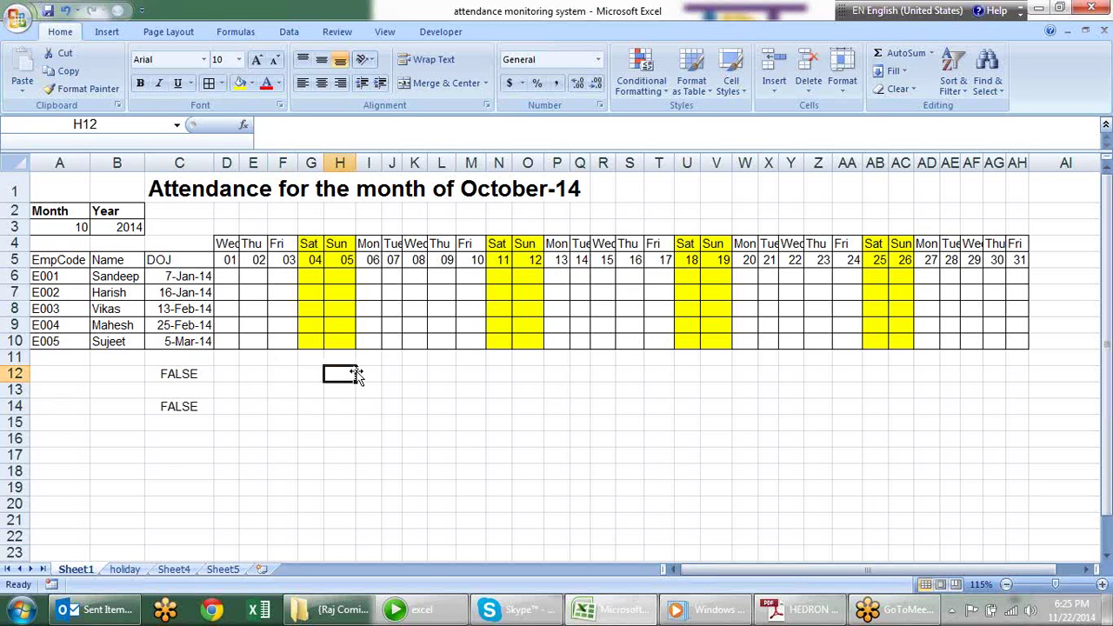
# On the holiday sheet, name the date range A2:A20 'hl'
pyautogui.click(125, 569)
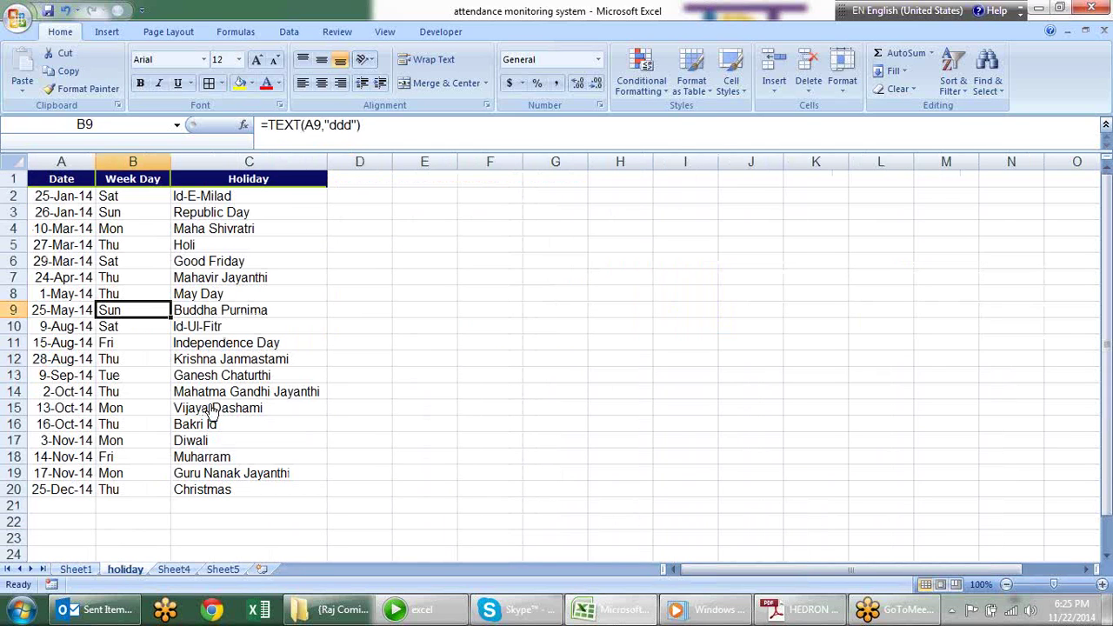
pyautogui.click(272, 375)
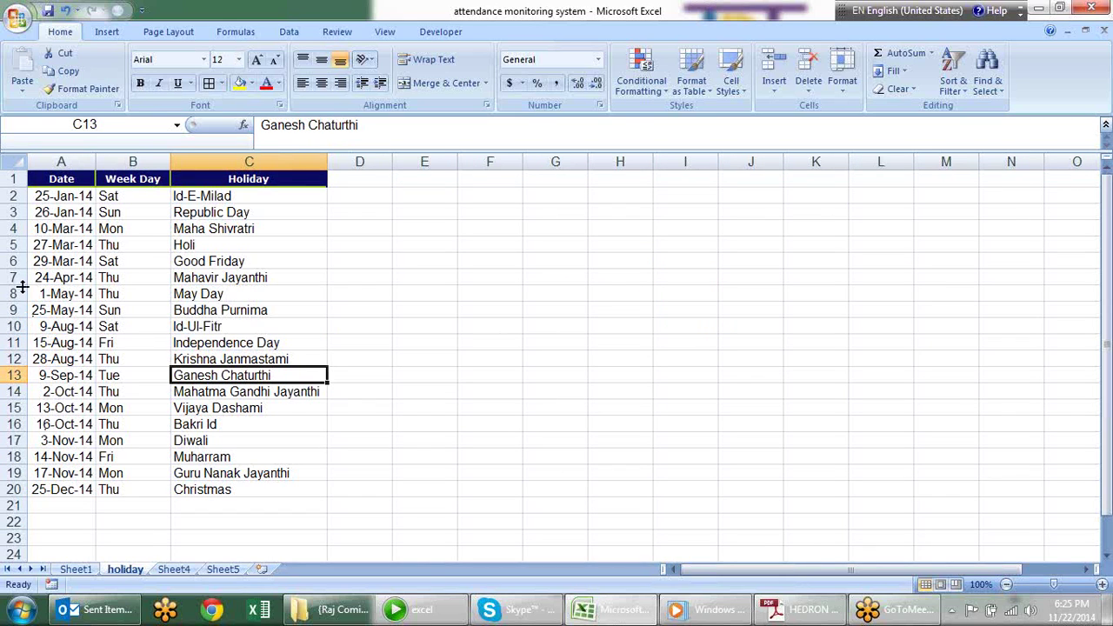
pyautogui.click(43, 196)
pyautogui.click(57, 228)
pyautogui.click(58, 273)
pyautogui.click(76, 341)
pyautogui.click(63, 394)
pyautogui.click(63, 441)
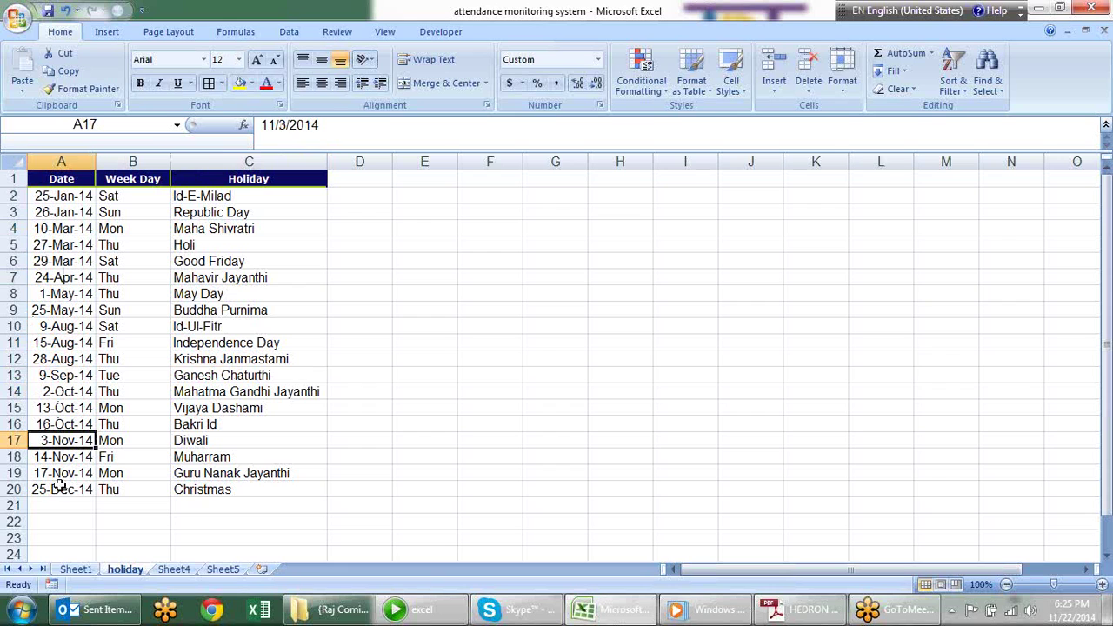
pyautogui.moveTo(66, 490)
pyautogui.mouseDown()
pyautogui.moveTo(78, 206)
pyautogui.moveTo(88, 198)
pyautogui.mouseUp()
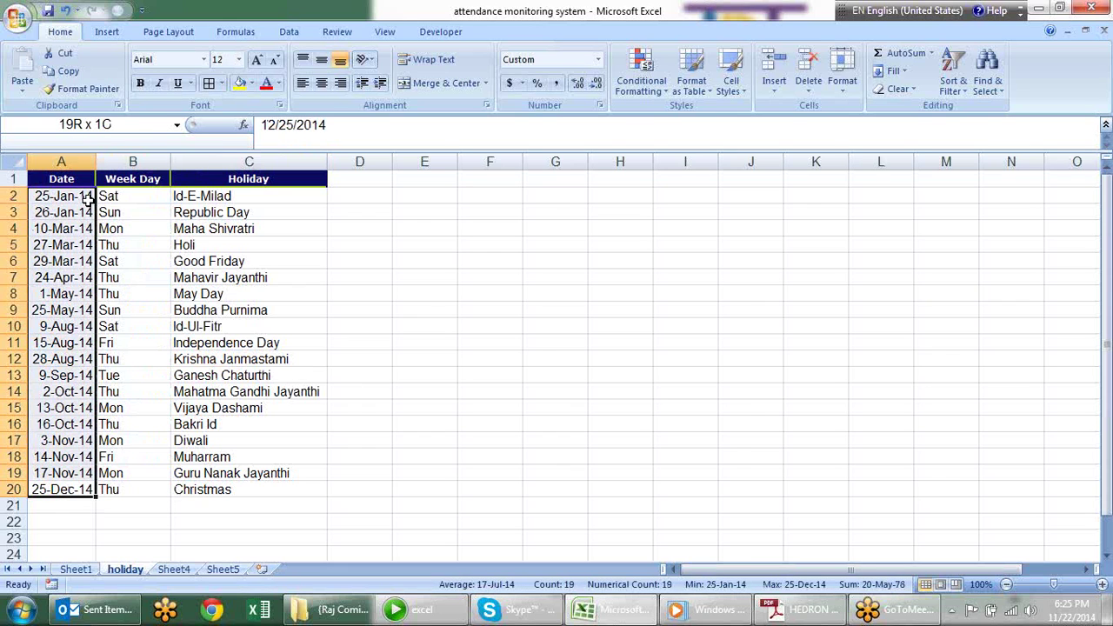
pyautogui.click(117, 125)
pyautogui.write('hl')
pyautogui.press('Return')
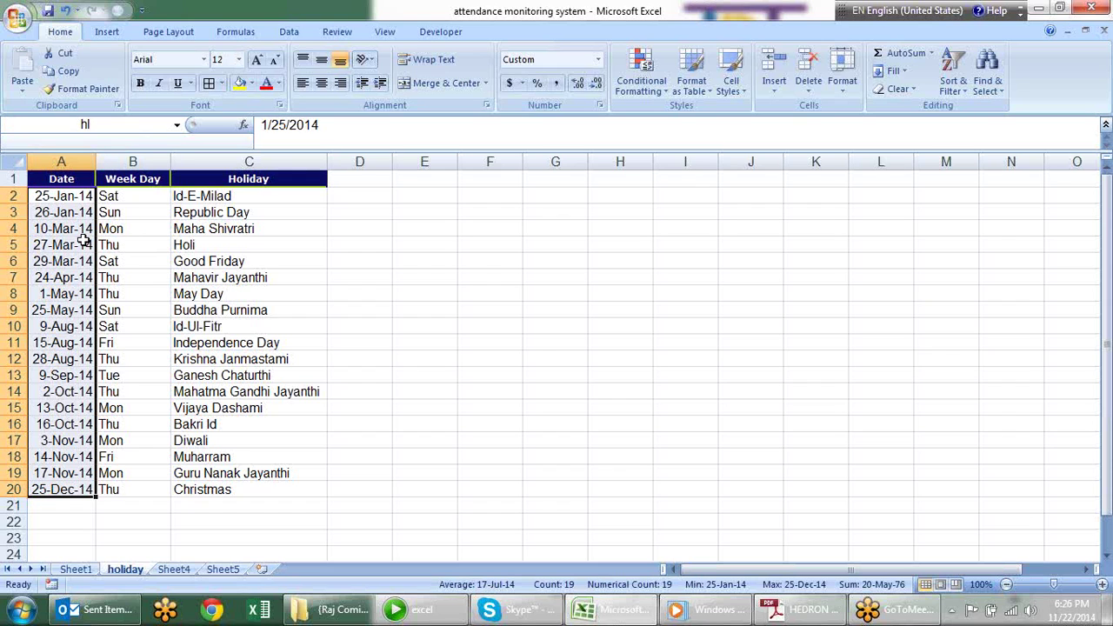
# Begin a formula in E6 that references the holiday names C3:C12
pyautogui.click(414, 260)
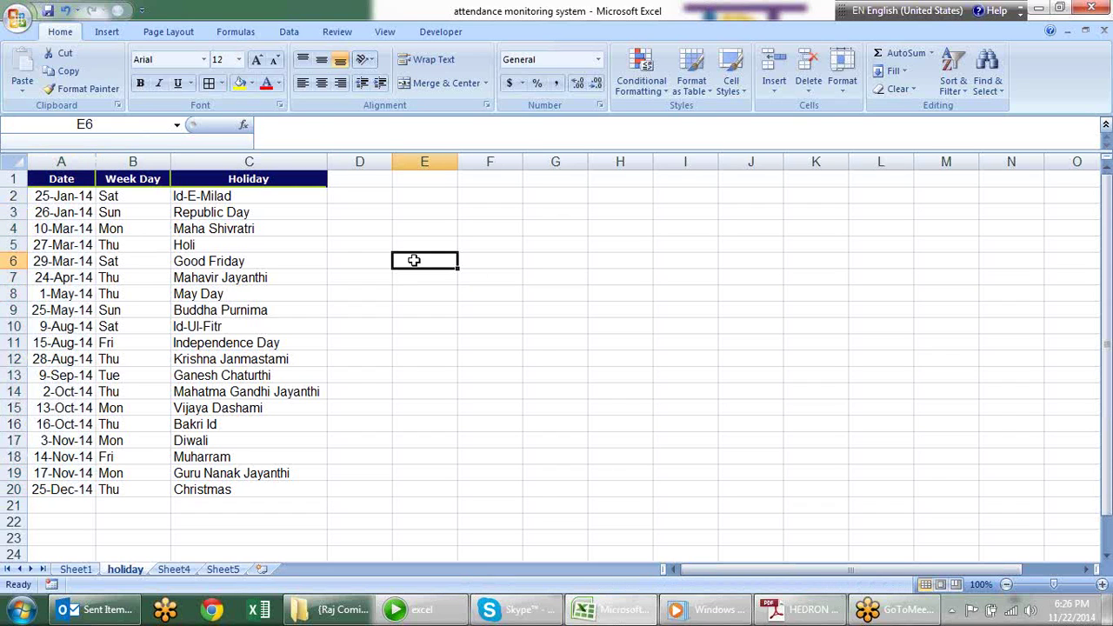
pyautogui.write('=')
pyautogui.moveTo(280, 216); pyautogui.dragTo(287, 359)
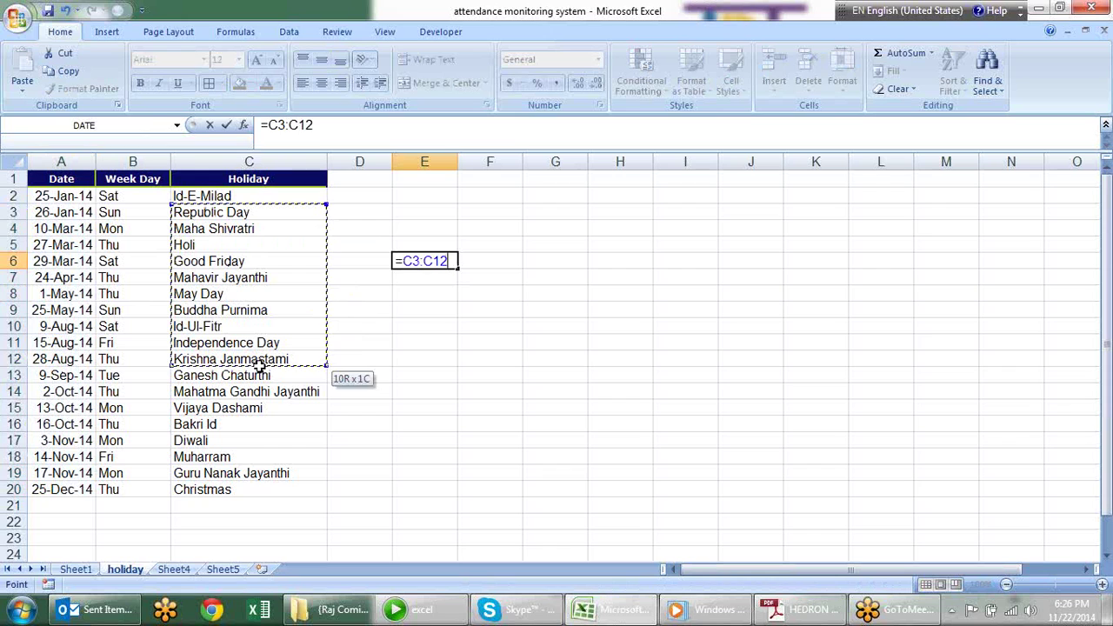
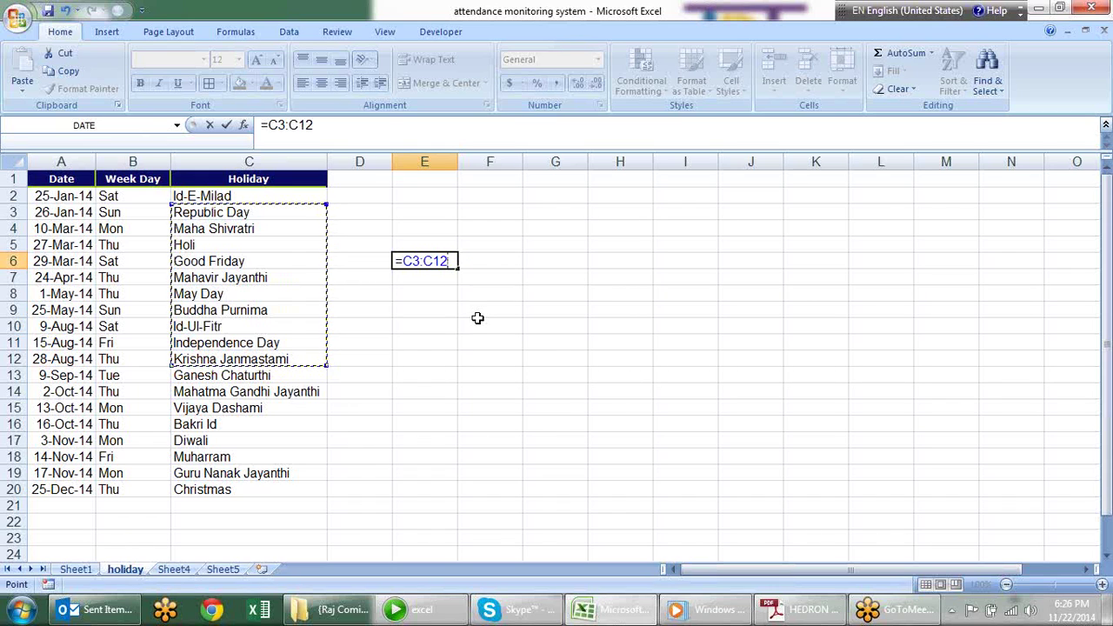
# Cancel the E6 entry, confirm the holiday dates A2:A20 are named hl, and return to Sheet1
pyautogui.press('Escape')
pyautogui.moveTo(85, 200); pyautogui.dragTo(70, 490)
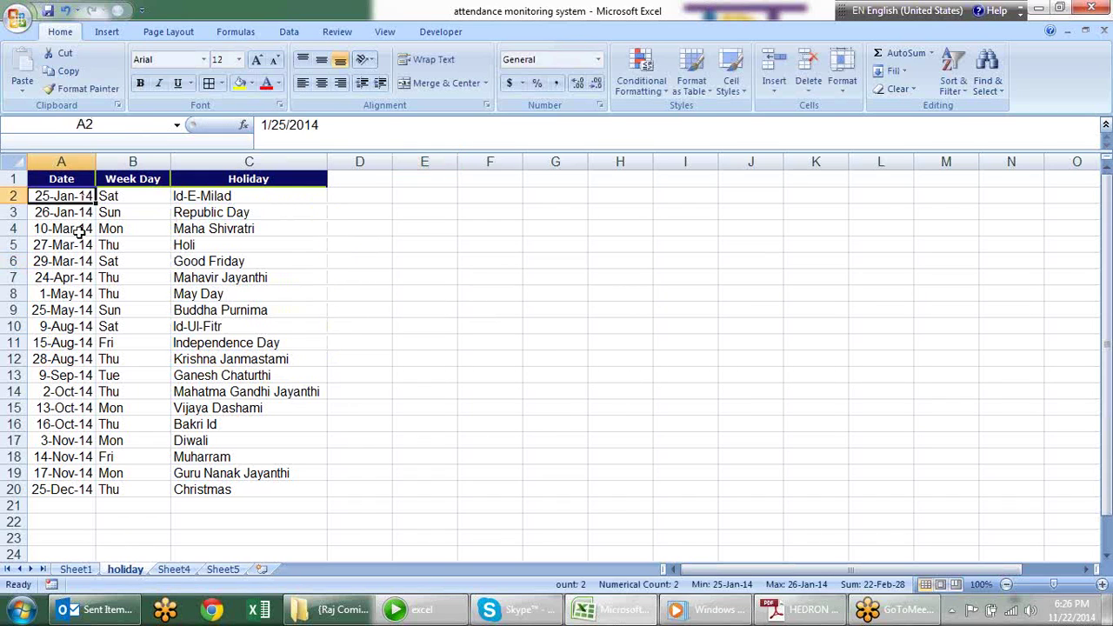
pyautogui.click(87, 125)
pyautogui.write('hl')
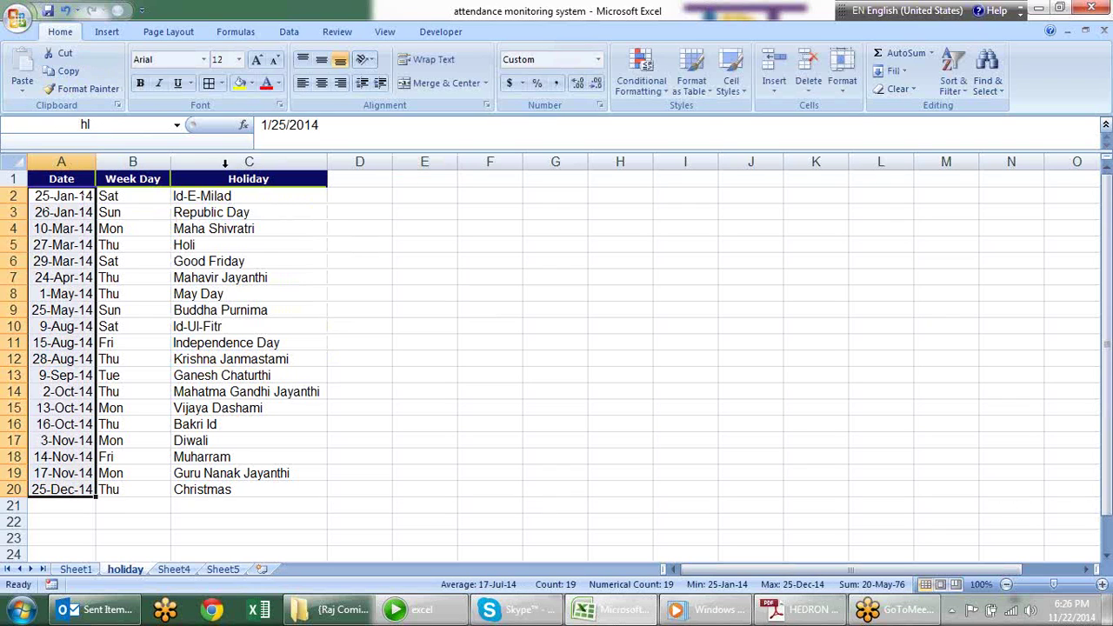
pyautogui.click(483, 243)
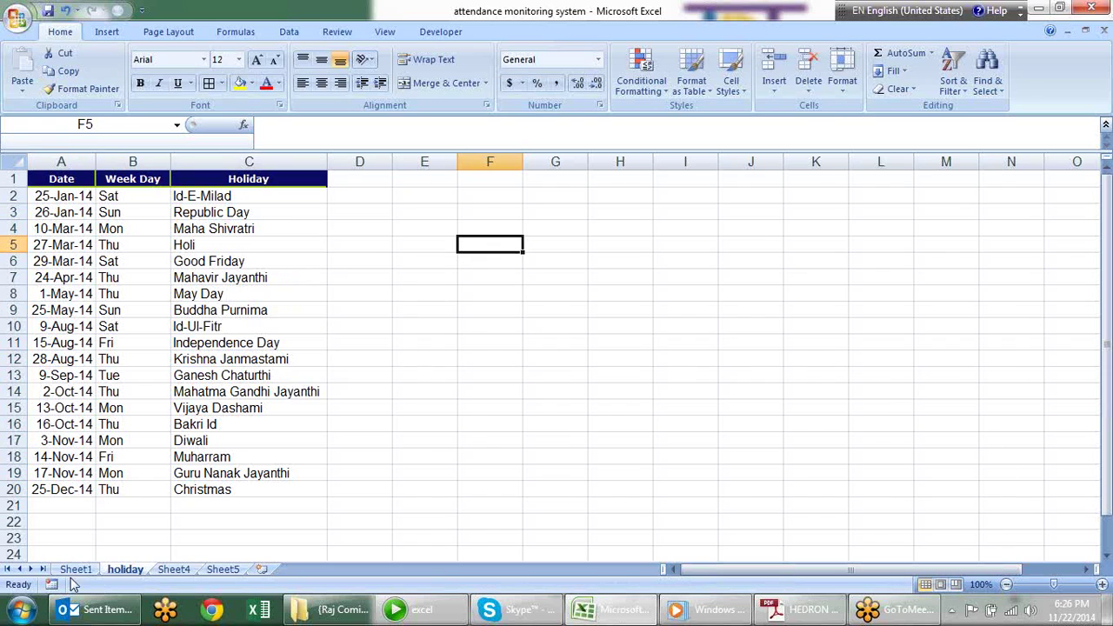
pyautogui.click(76, 570)
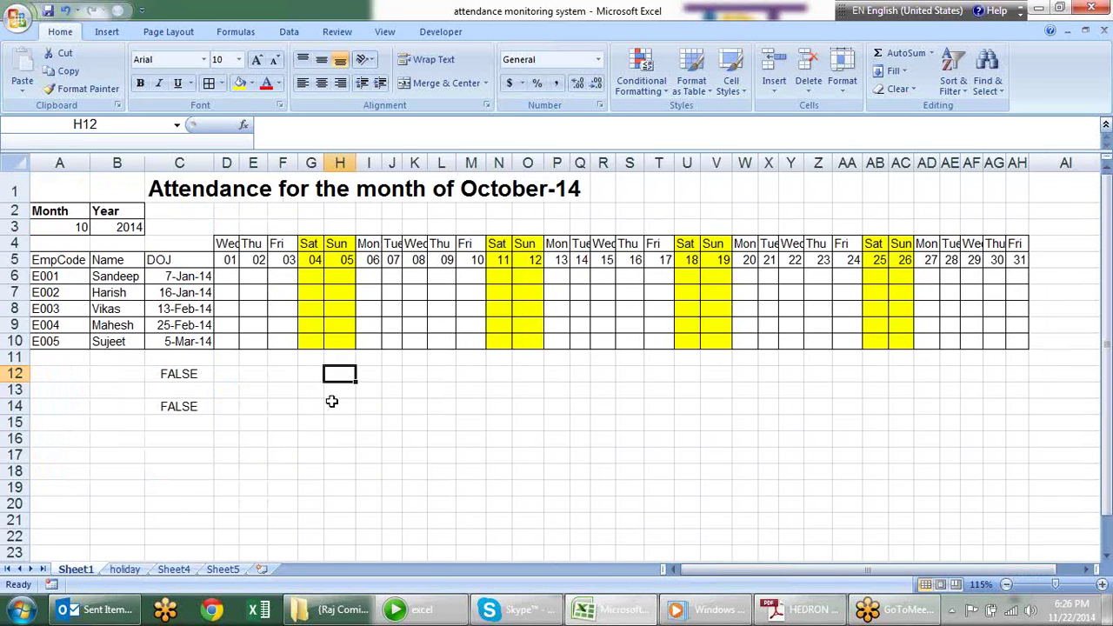
# Enter =COUNTIF(hl,D$5)>0 in C16 as a holiday test for the D5 date
pyautogui.click(224, 259)
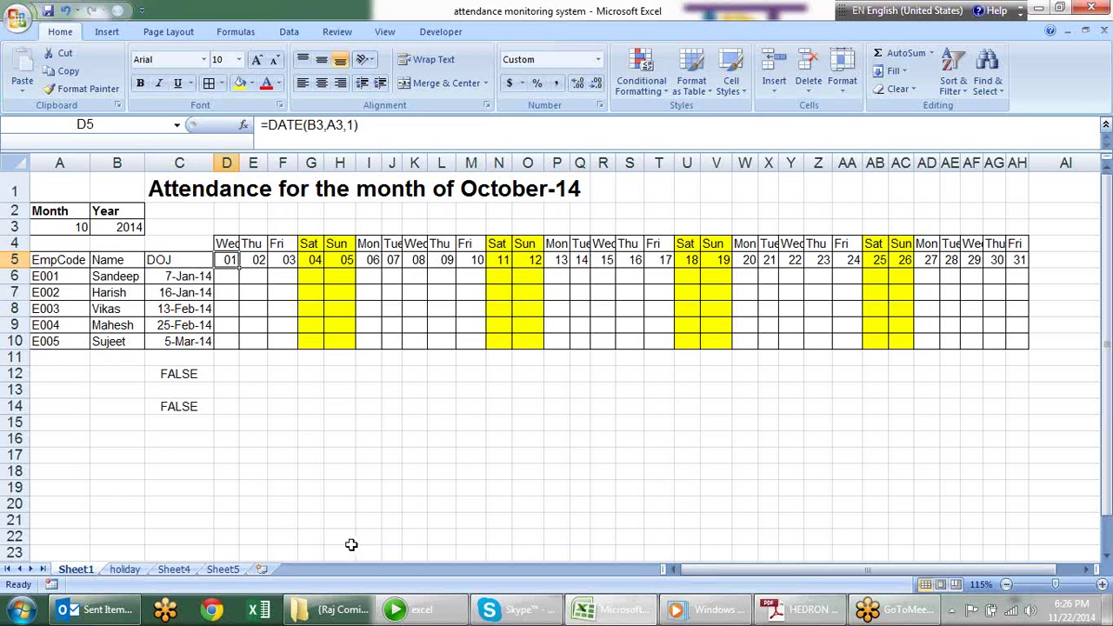
pyautogui.click(168, 436)
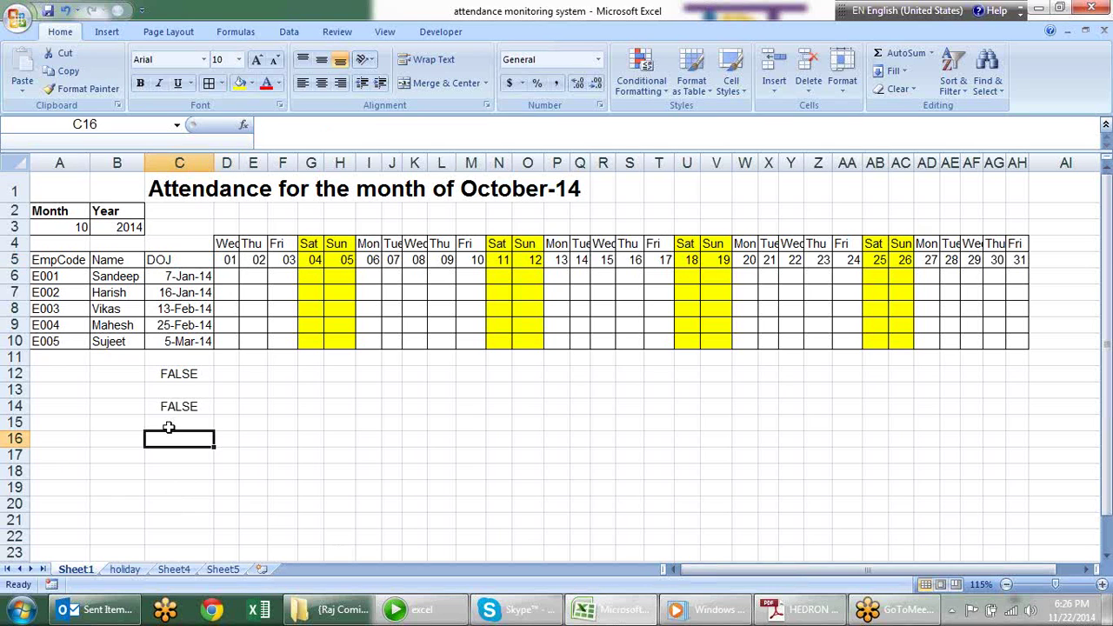
pyautogui.write('=coun')
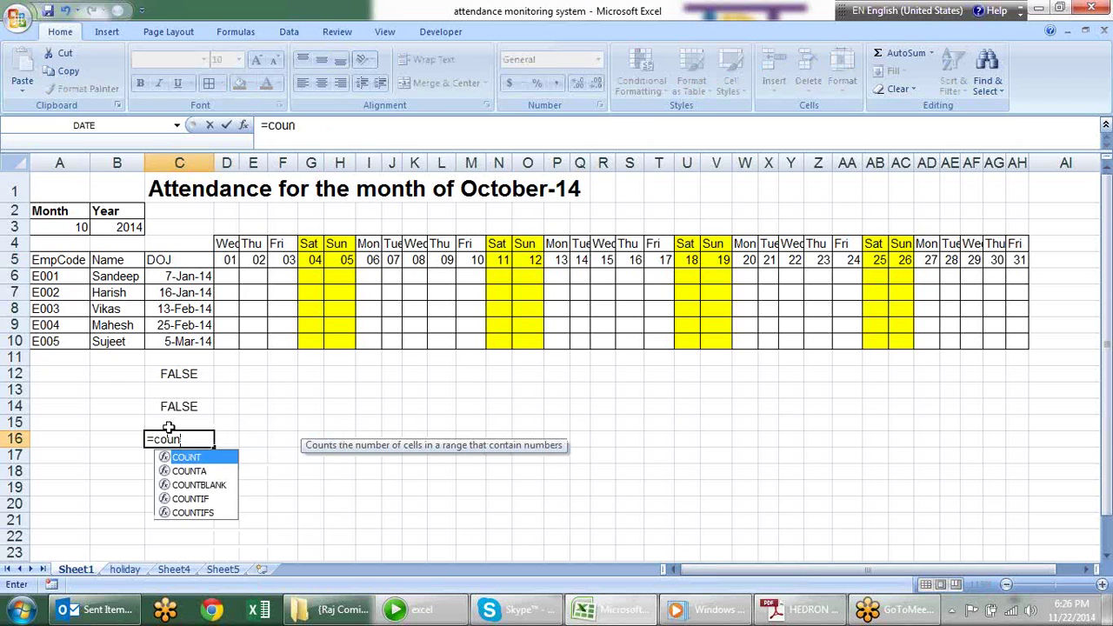
pyautogui.write('if')
pyautogui.press('BackSpace')
pyautogui.press('BackSpace')
pyautogui.write('t')
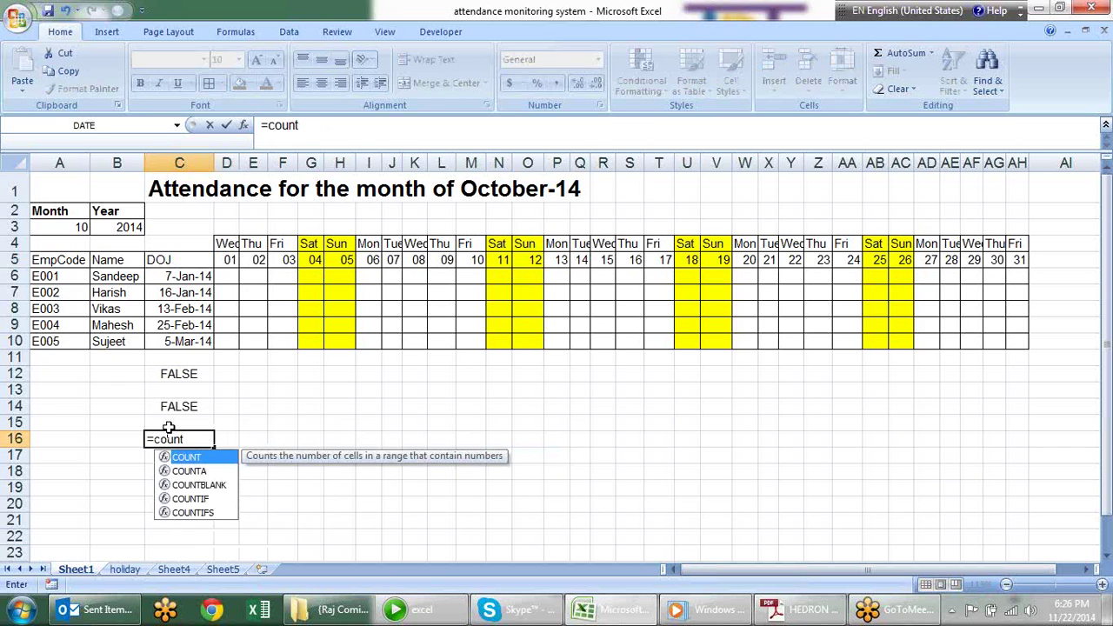
pyautogui.press('Down')
pyautogui.press('Down')
pyautogui.press('Down')
pyautogui.press('Tab')
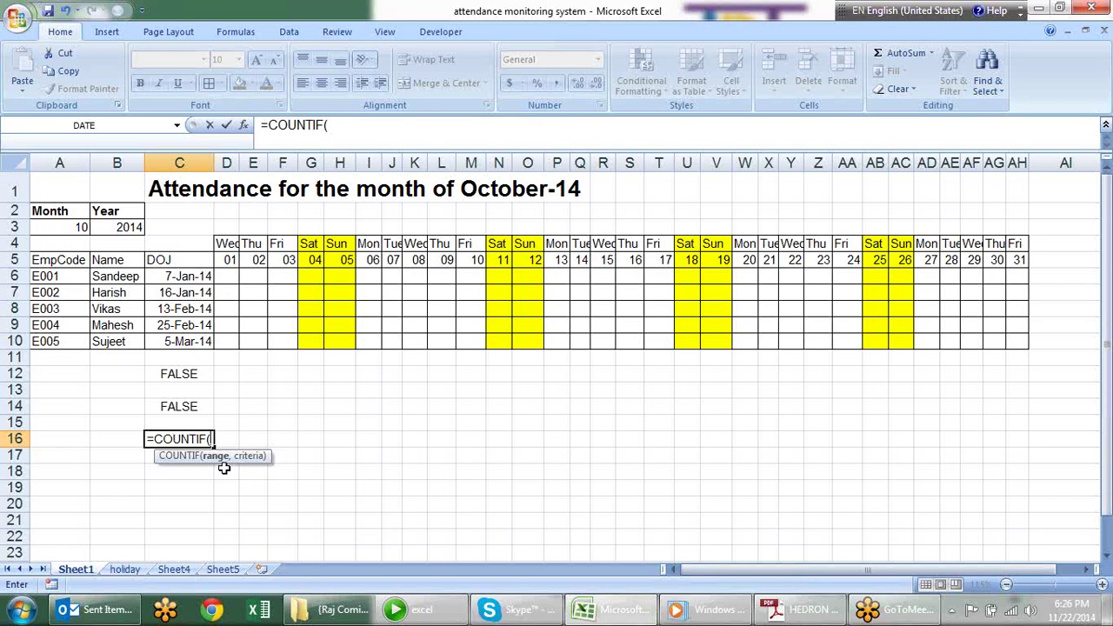
pyautogui.write('hl')
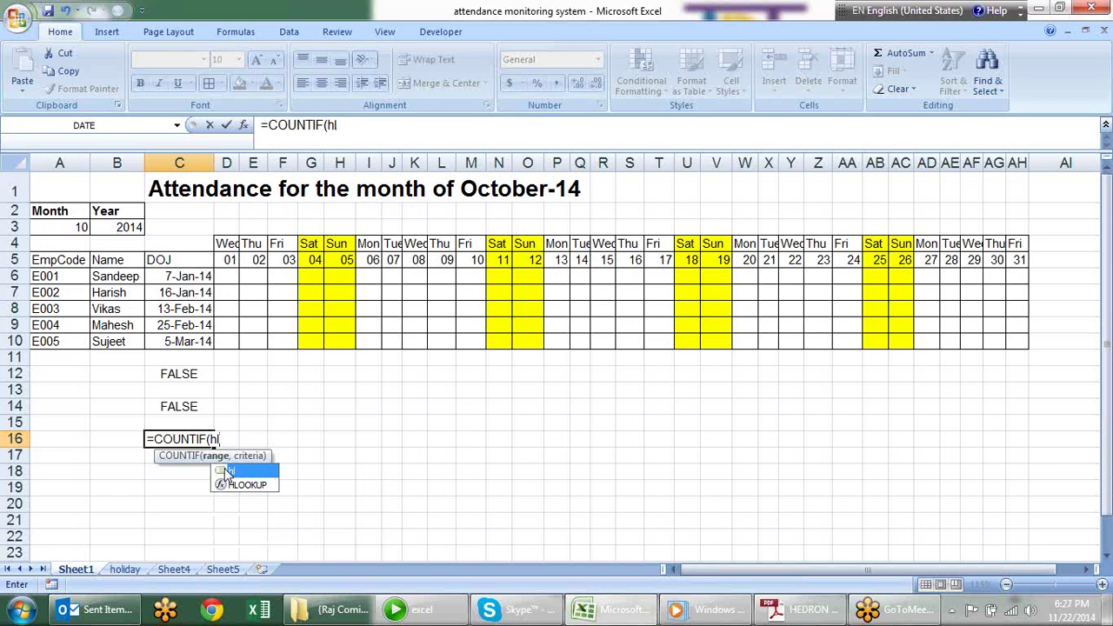
pyautogui.write(',')
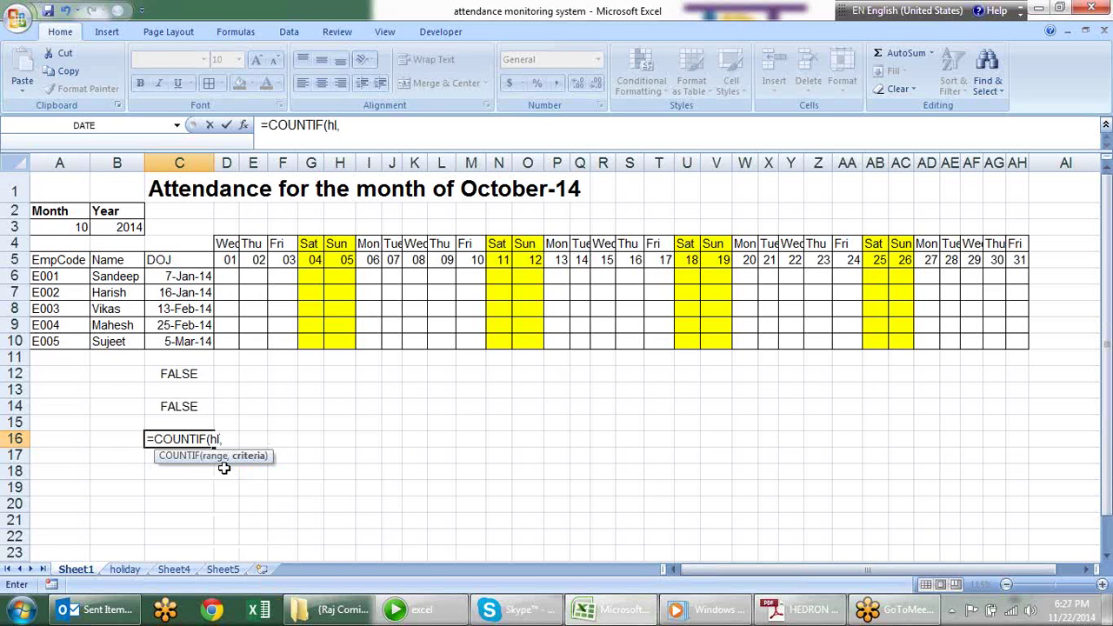
pyautogui.click(224, 261)
pyautogui.press('F4')
pyautogui.press('F4')
pyautogui.write(')>0')
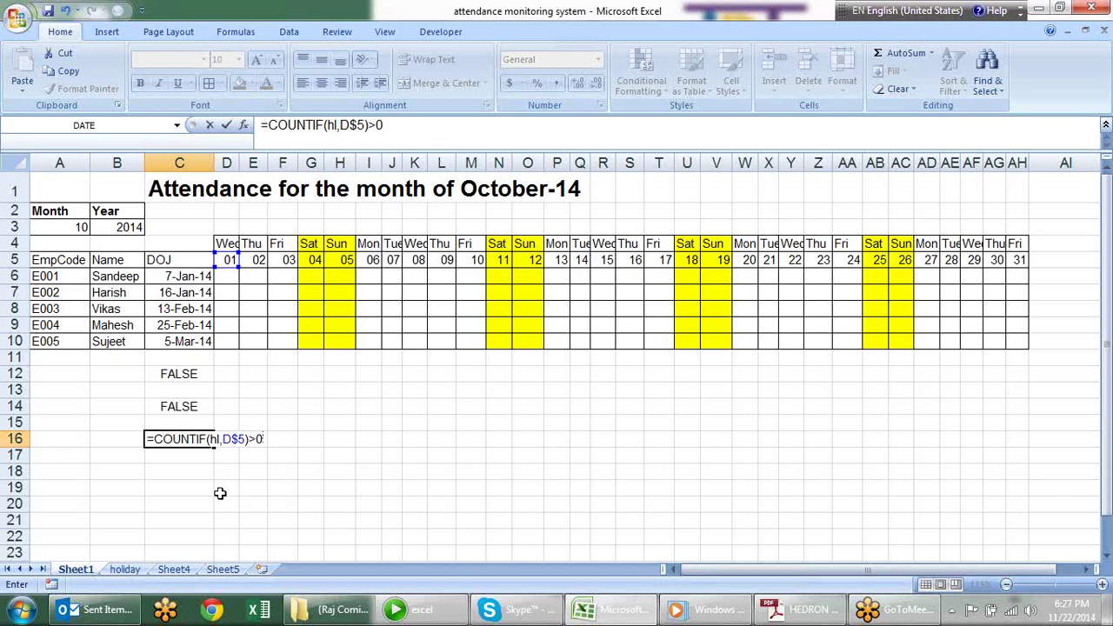
pyautogui.press('Return')
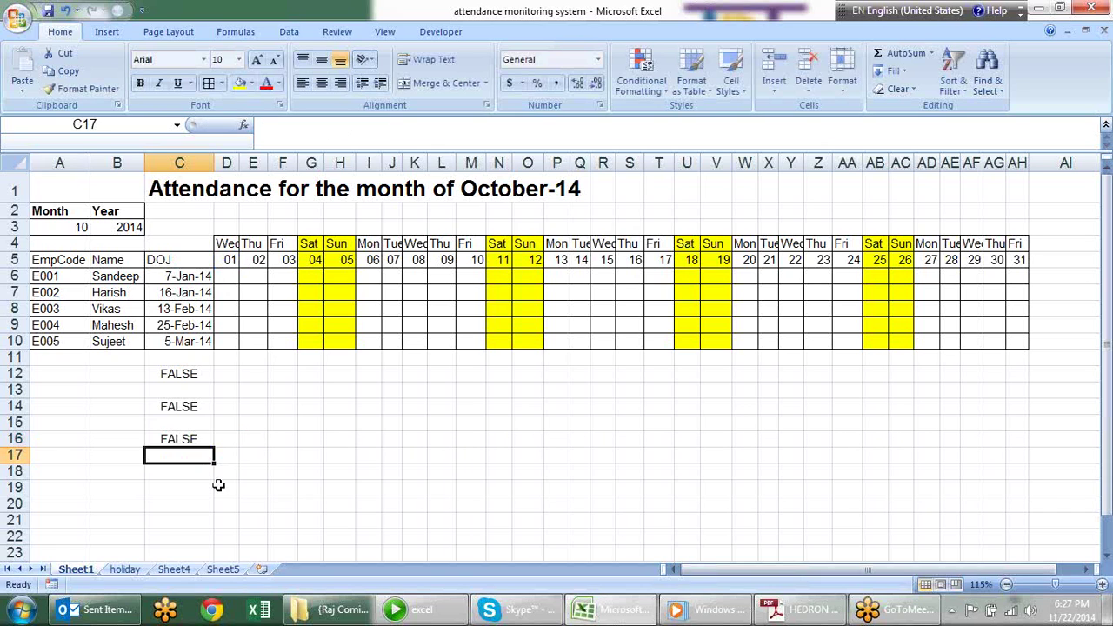
# Copy the C16 formula text from the formula bar
pyautogui.click(202, 439)
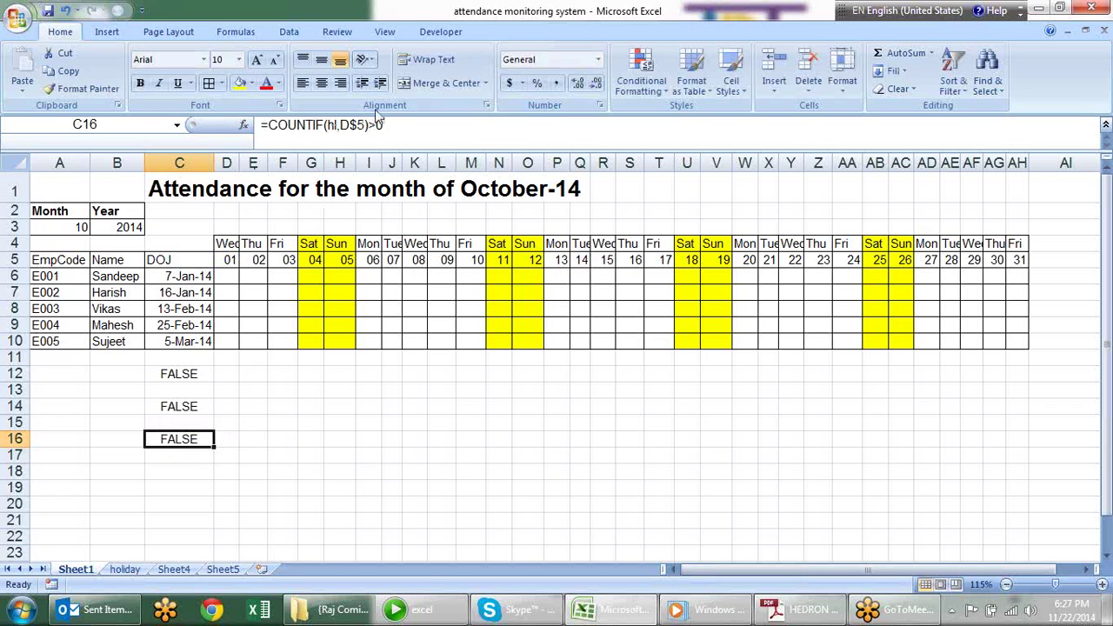
pyautogui.moveTo(400, 124)
pyautogui.mouseDown()
pyautogui.moveTo(269, 127)
pyautogui.moveTo(248, 139)
pyautogui.mouseUp()
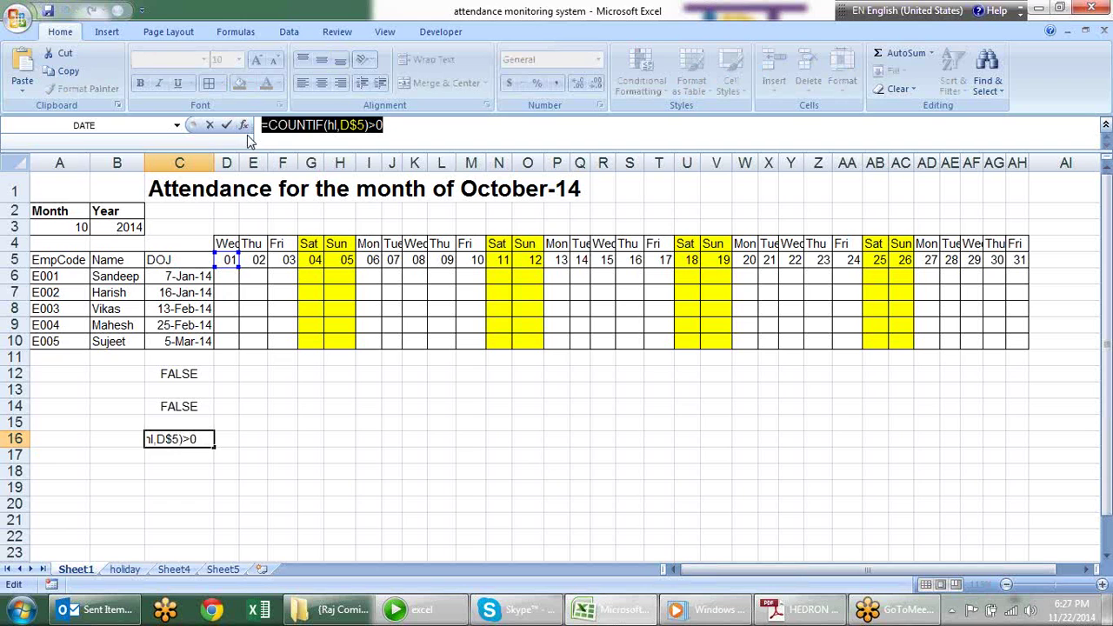
pyautogui.press('Escape')
# Give D6 a conditional formatting rule =COUNTIF(hl,D$5)>0 with an orange fill
pyautogui.click(235, 276)
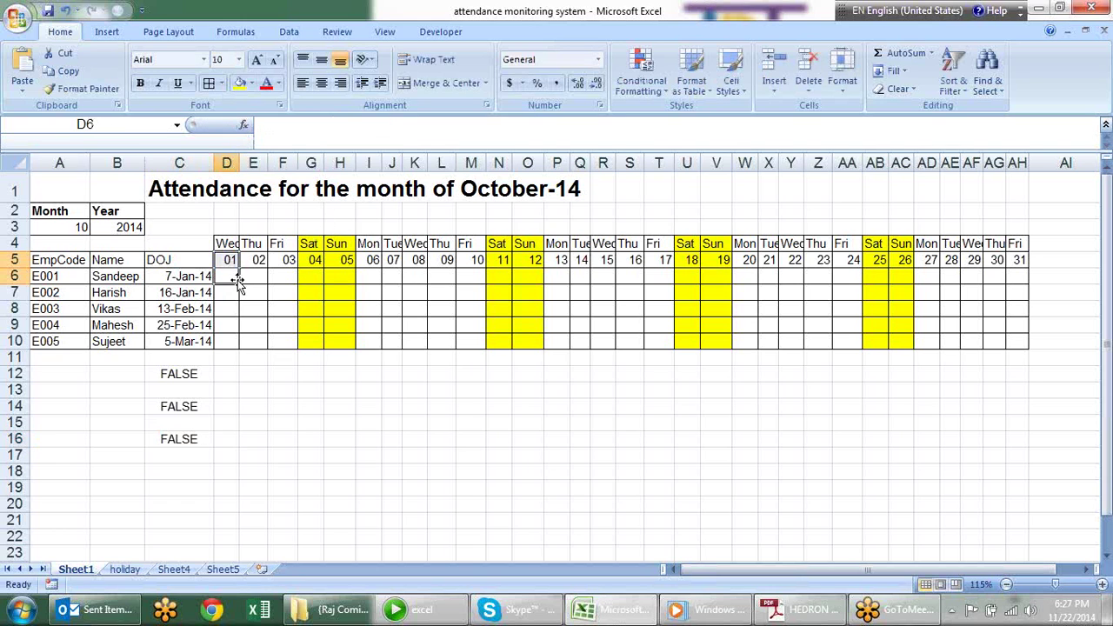
pyautogui.click(650, 87)
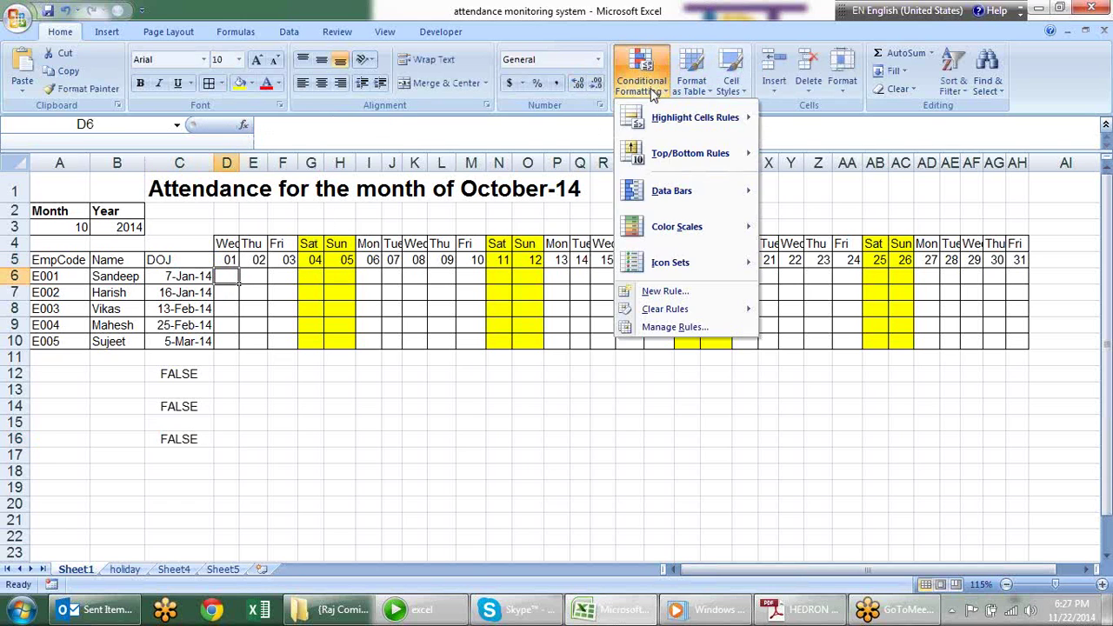
pyautogui.click(686, 290)
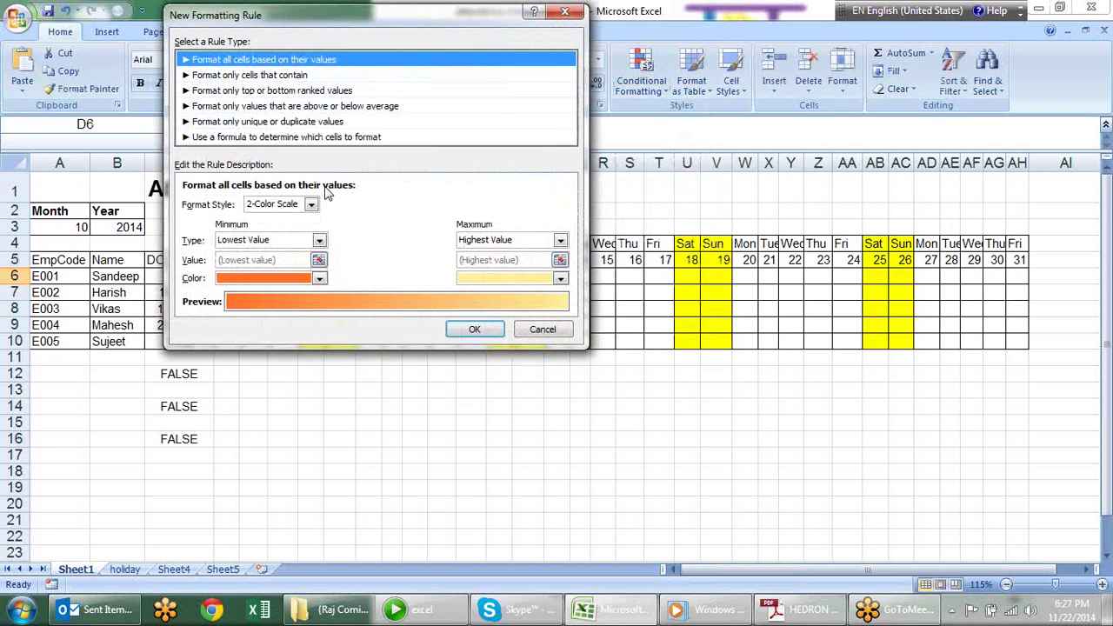
pyautogui.click(277, 139)
pyautogui.click(308, 204)
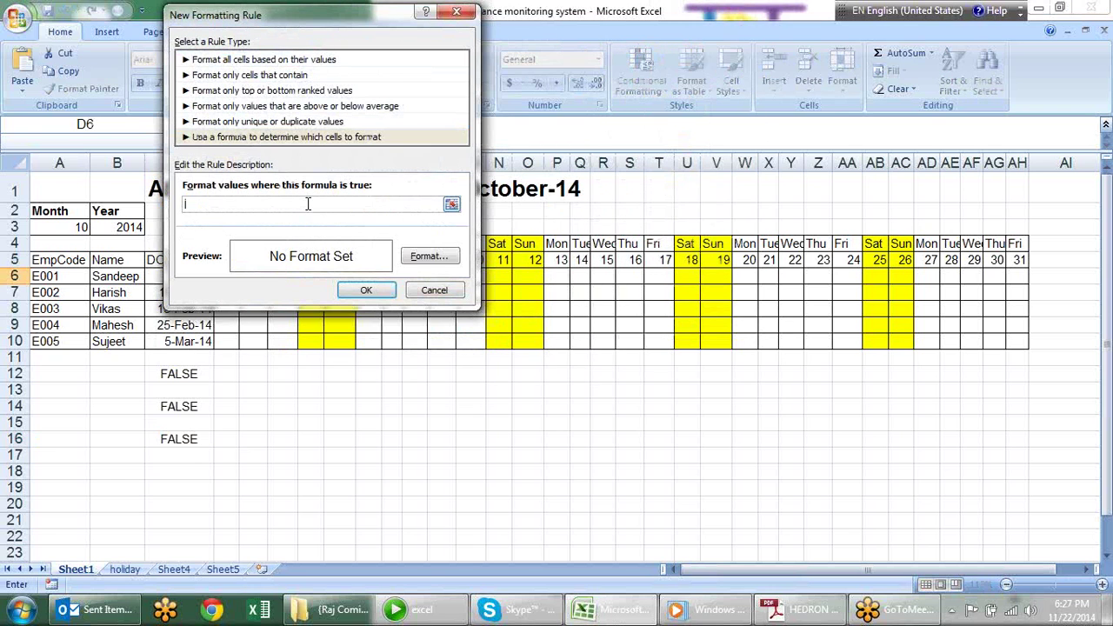
pyautogui.hotkey('ctrl', 'v')
pyautogui.click(411, 257)
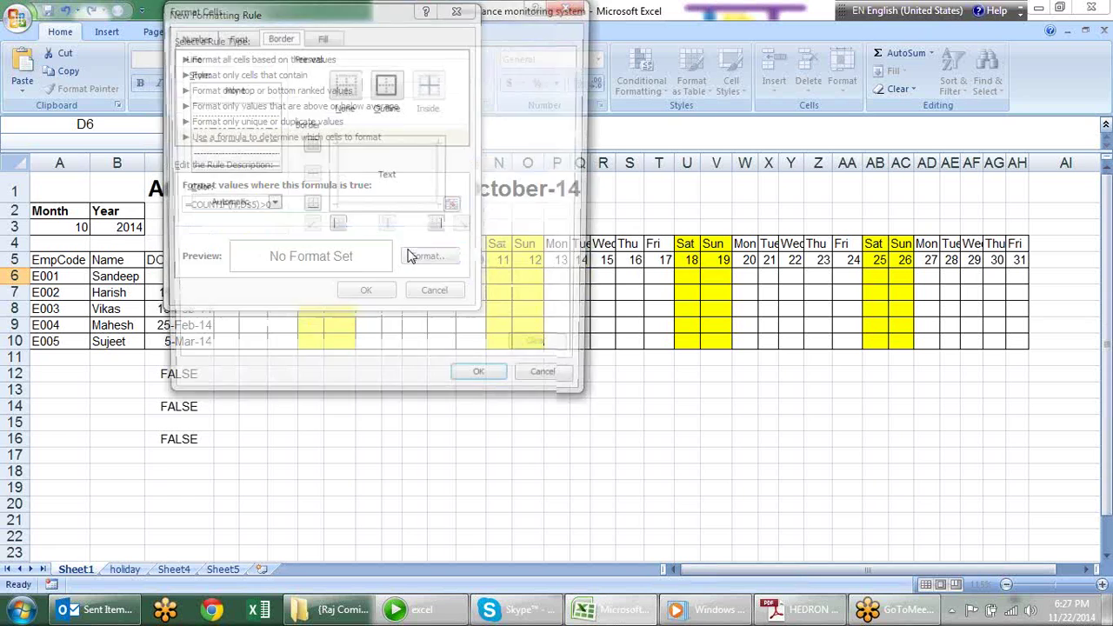
pyautogui.click(320, 35)
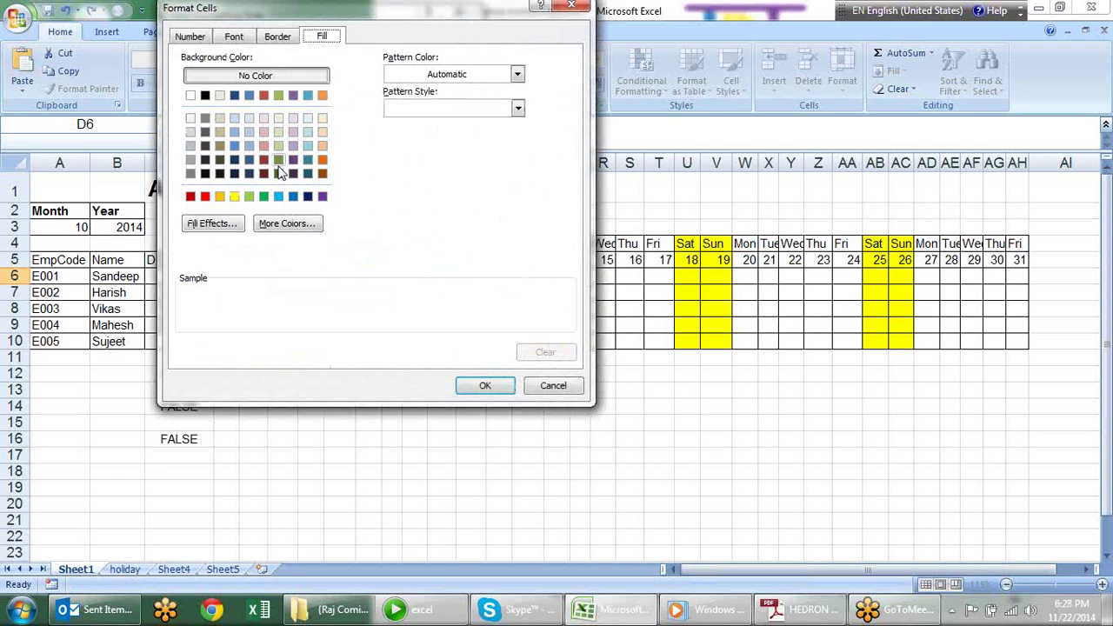
pyautogui.click(220, 197)
pyautogui.click(485, 385)
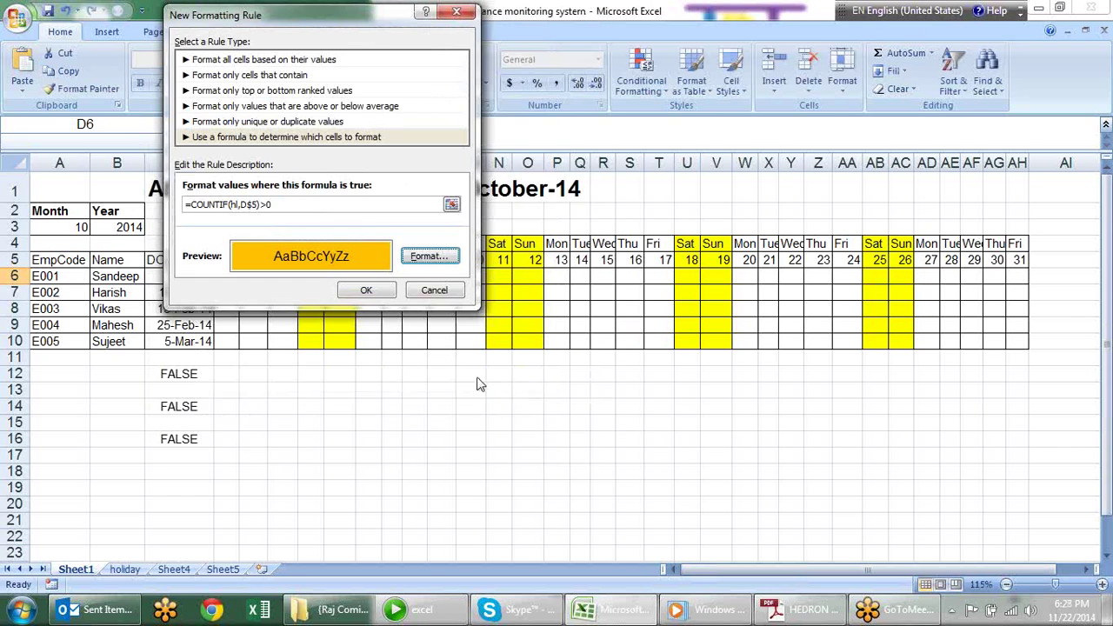
pyautogui.click(385, 290)
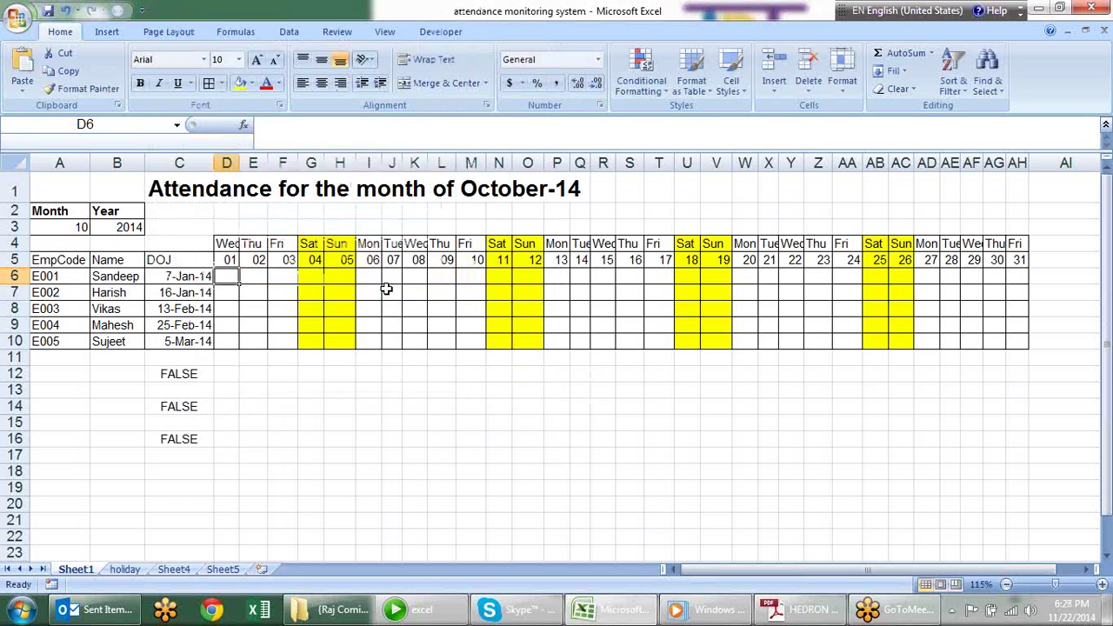
# Copy D6's holiday formatting across the grid D4:AH10 with Format Painter
pyautogui.click(88, 87)
pyautogui.moveTo(228, 244); pyautogui.dragTo(1007, 345)
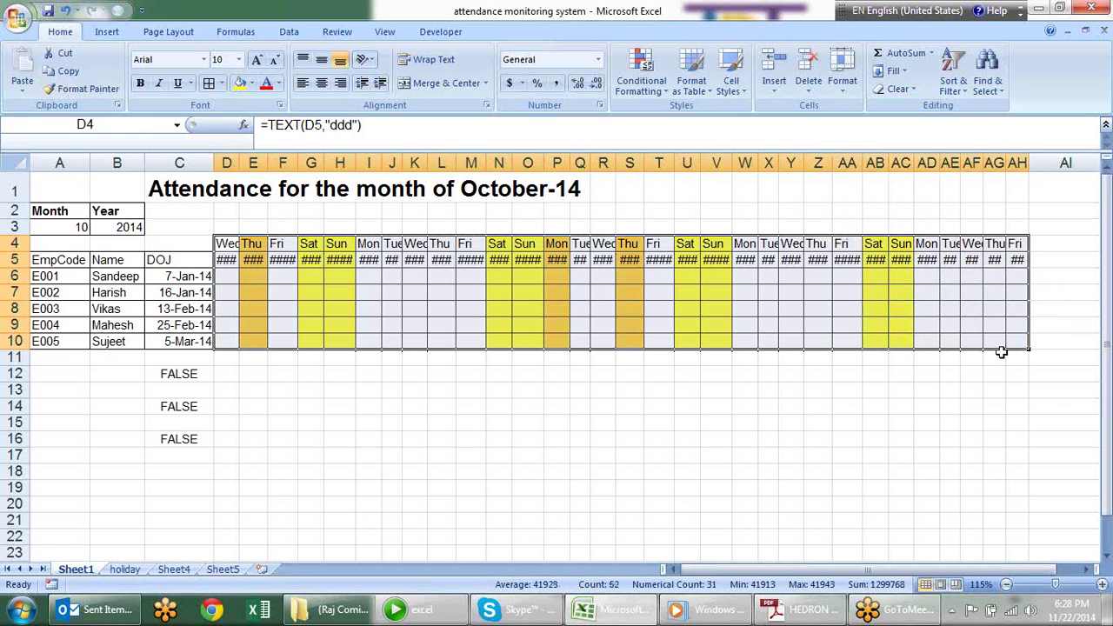
pyautogui.click(283, 358)
# Apply the custom number format dd to the row 5 dates
pyautogui.moveTo(226, 261)
pyautogui.mouseDown()
pyautogui.moveTo(1057, 263)
pyautogui.moveTo(1016, 261)
pyautogui.mouseUp()
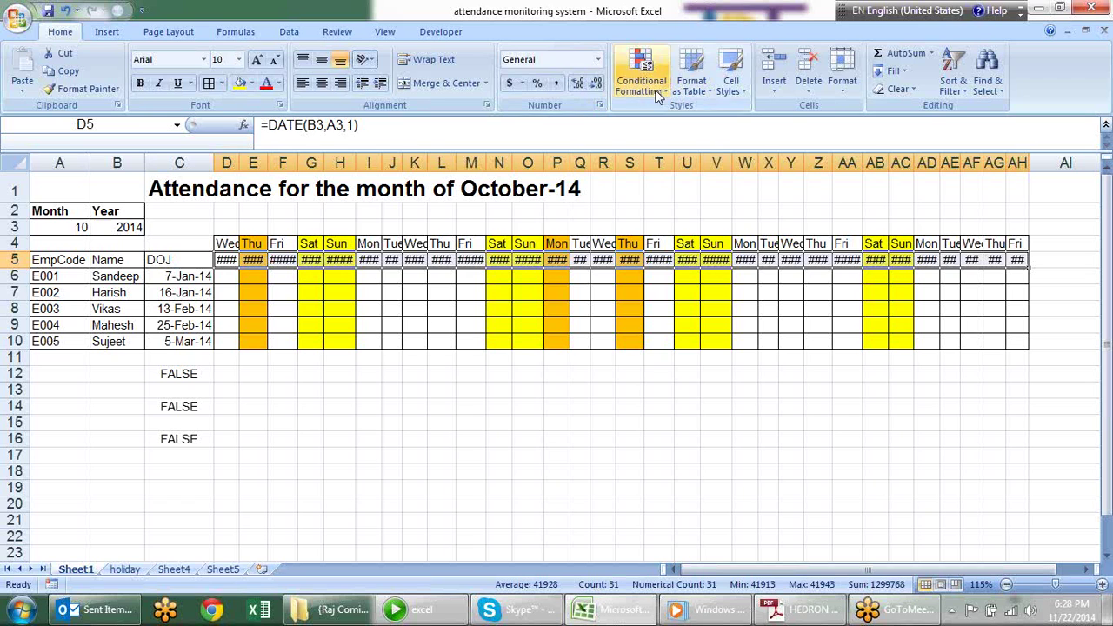
pyautogui.click(600, 106)
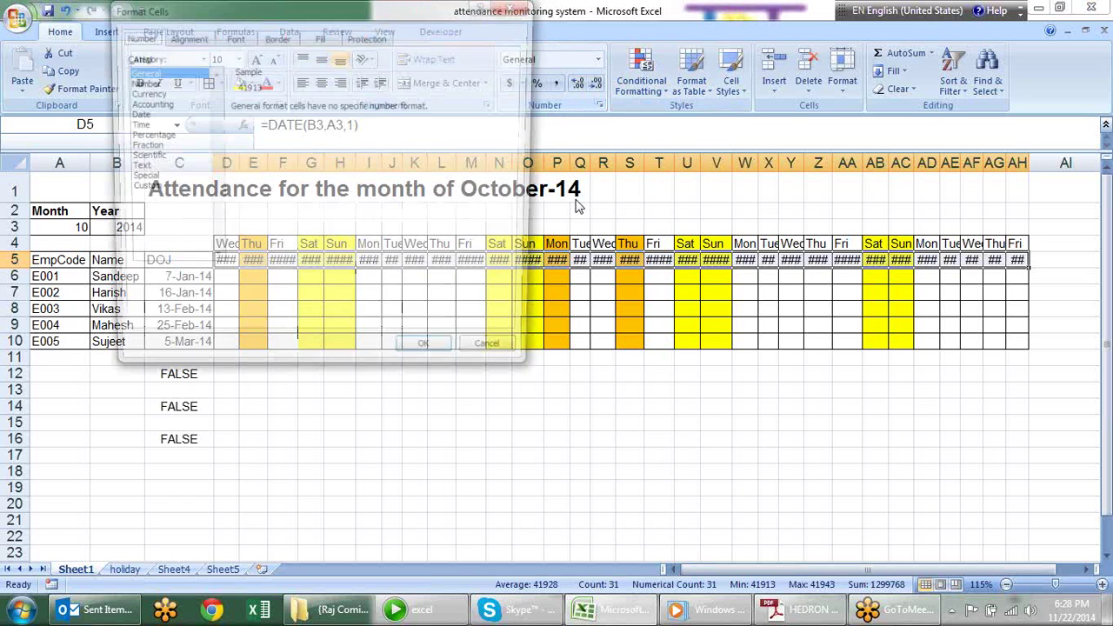
pyautogui.click(165, 190)
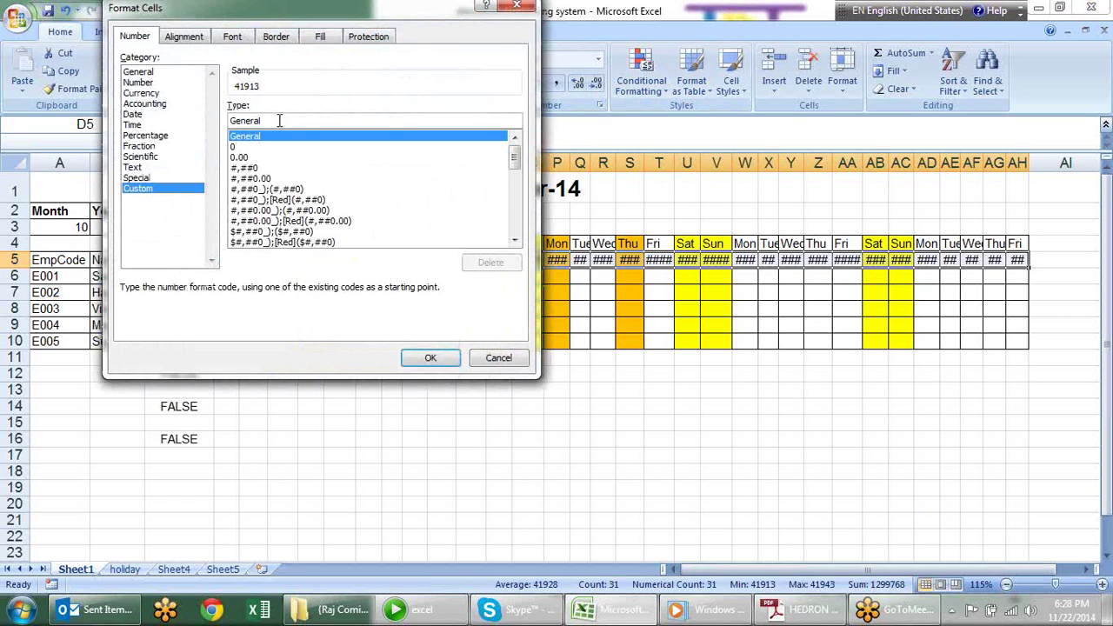
pyautogui.doubleClick(295, 119)
pyautogui.write('dd')
pyautogui.click(431, 359)
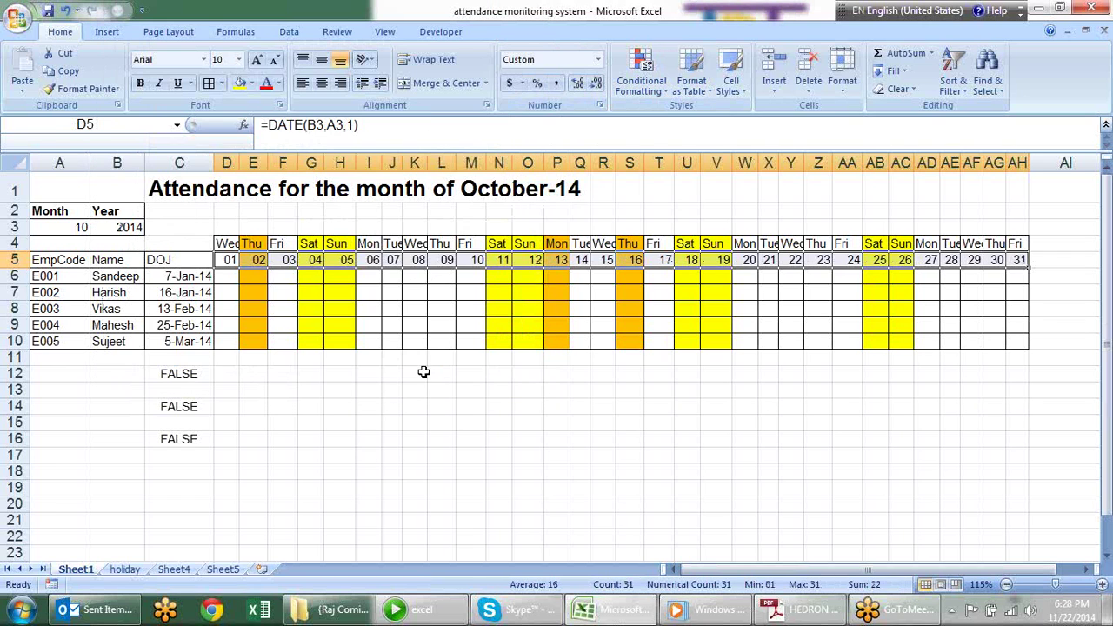
pyautogui.click(422, 370)
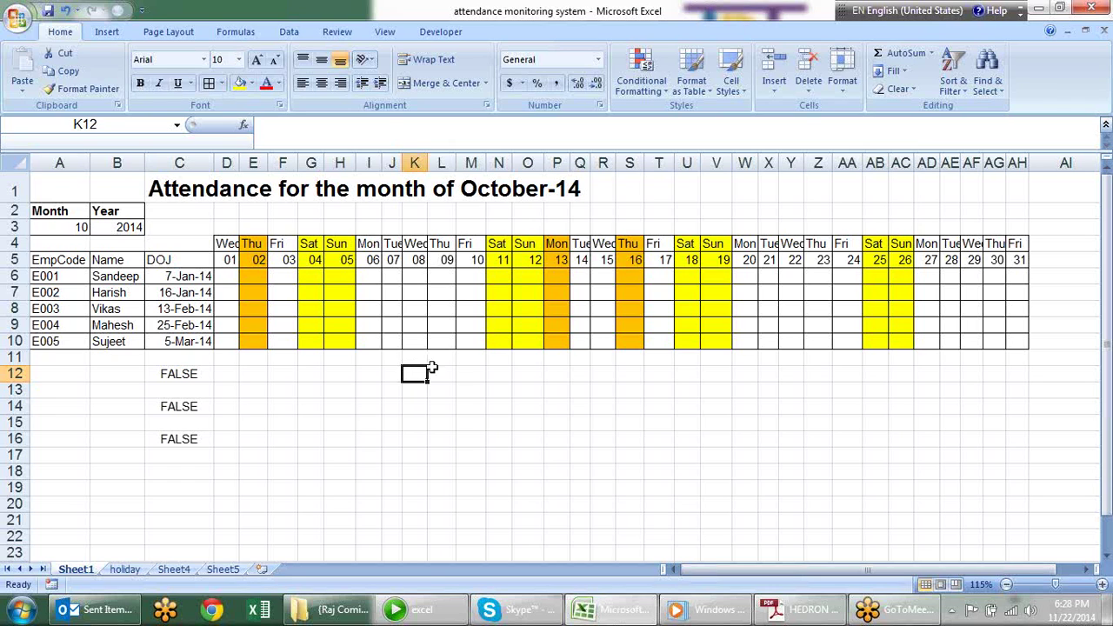
pyautogui.click(337, 356)
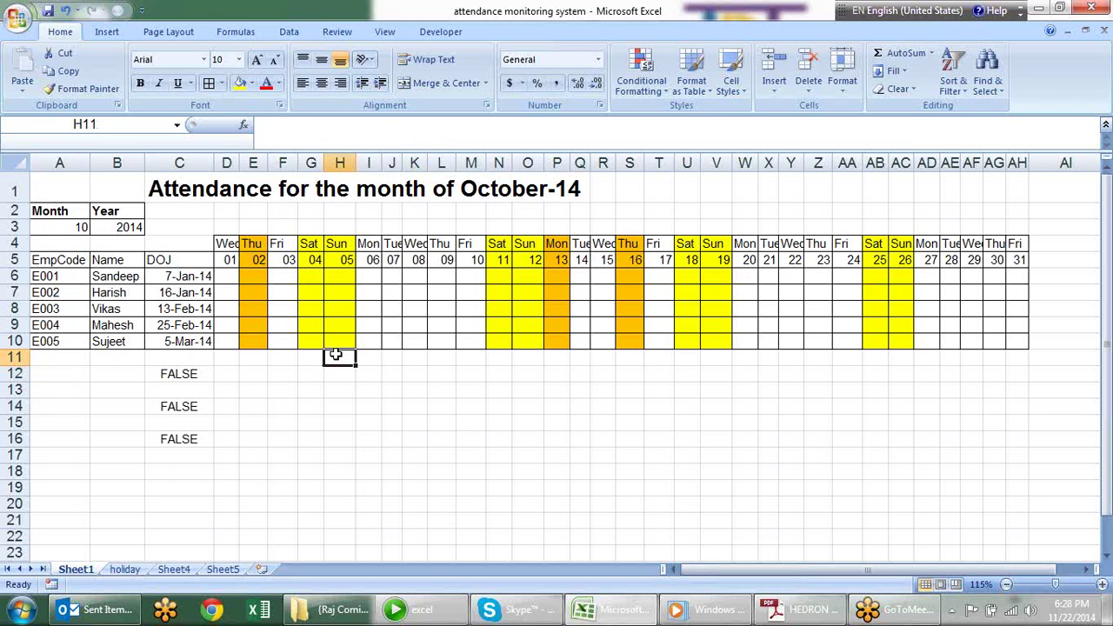
pyautogui.click(82, 228)
pyautogui.click(98, 227)
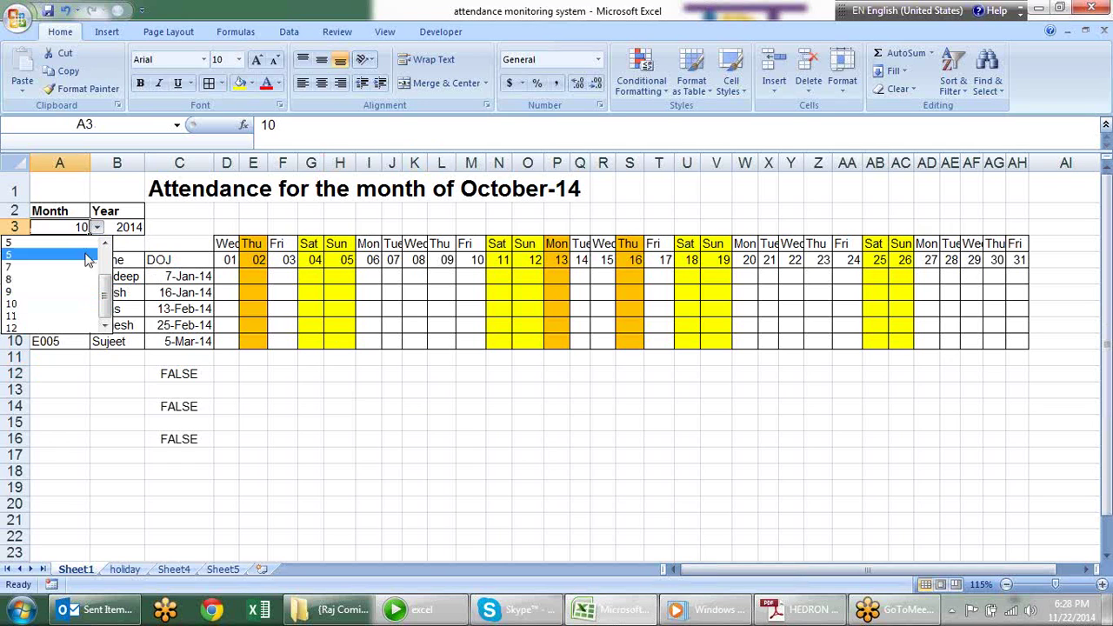
pyautogui.click(76, 277)
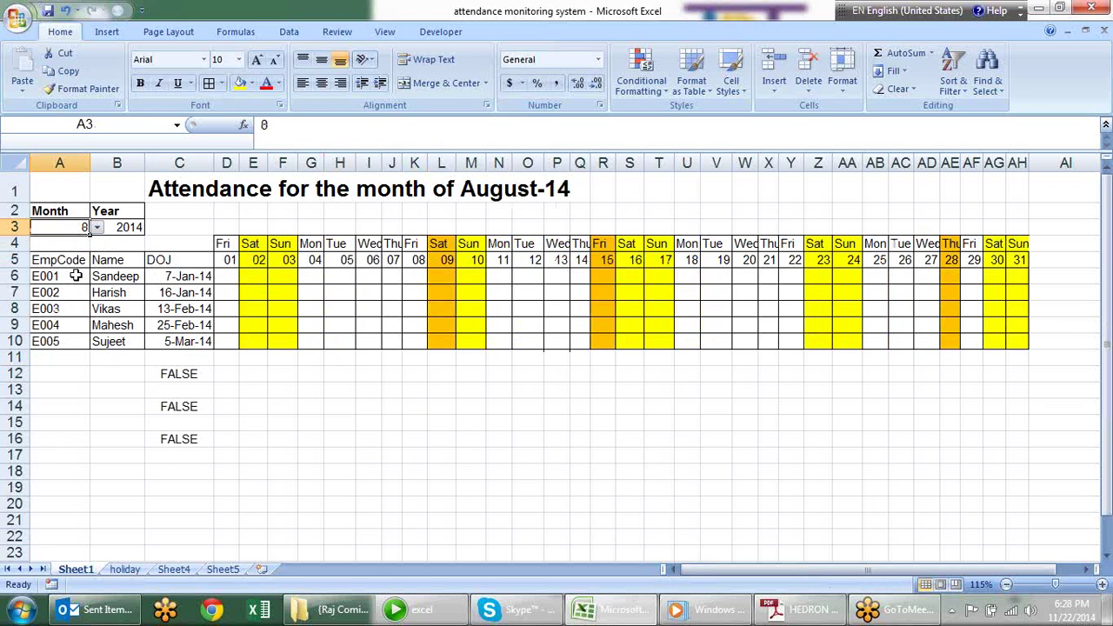
pyautogui.click(446, 245)
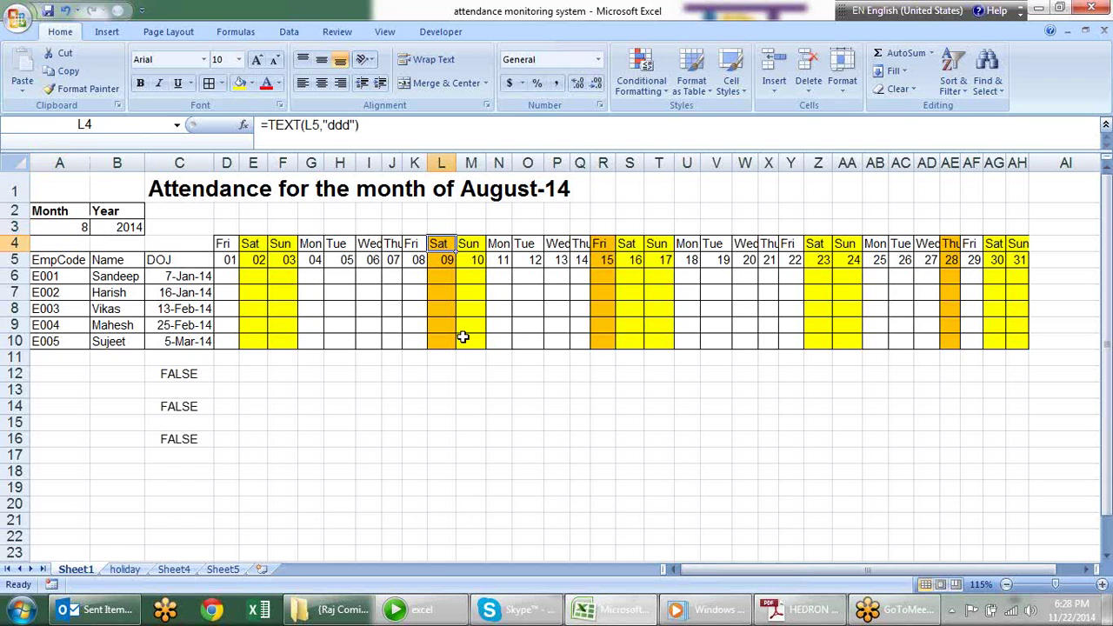
pyautogui.click(442, 275)
pyautogui.click(446, 308)
pyautogui.click(443, 337)
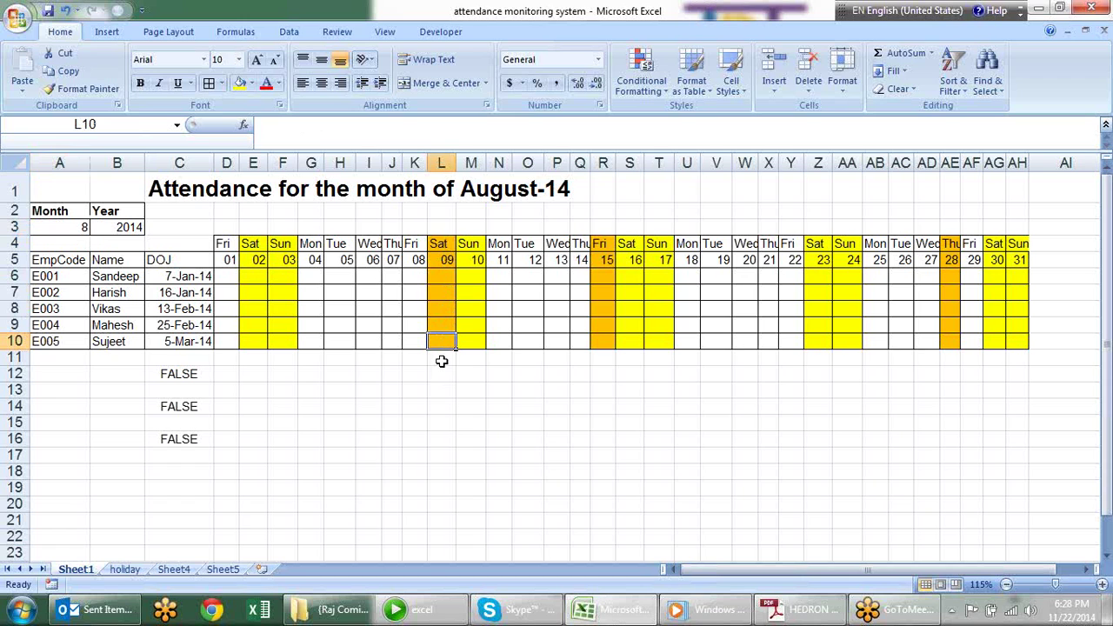
# Move the weekend =OR rule above the holiday COUNTIF rule in the Rules Manager
pyautogui.click(650, 92)
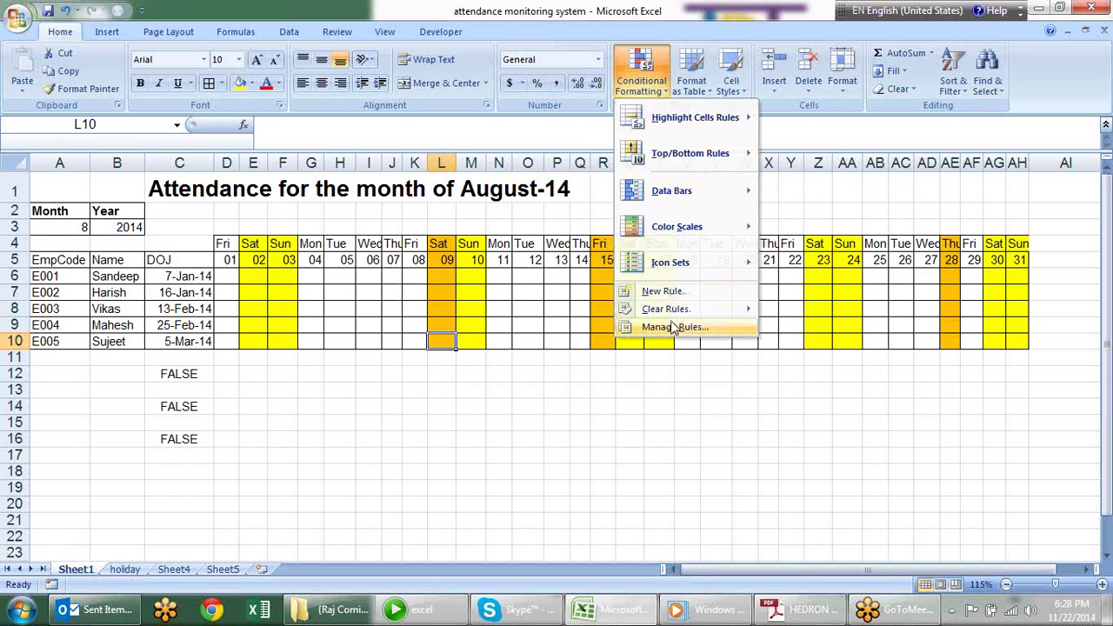
pyautogui.click(672, 327)
pyautogui.moveTo(366, 86)
pyautogui.mouseDown()
pyautogui.moveTo(776, 12)
pyautogui.moveTo(837, 93)
pyautogui.mouseUp()
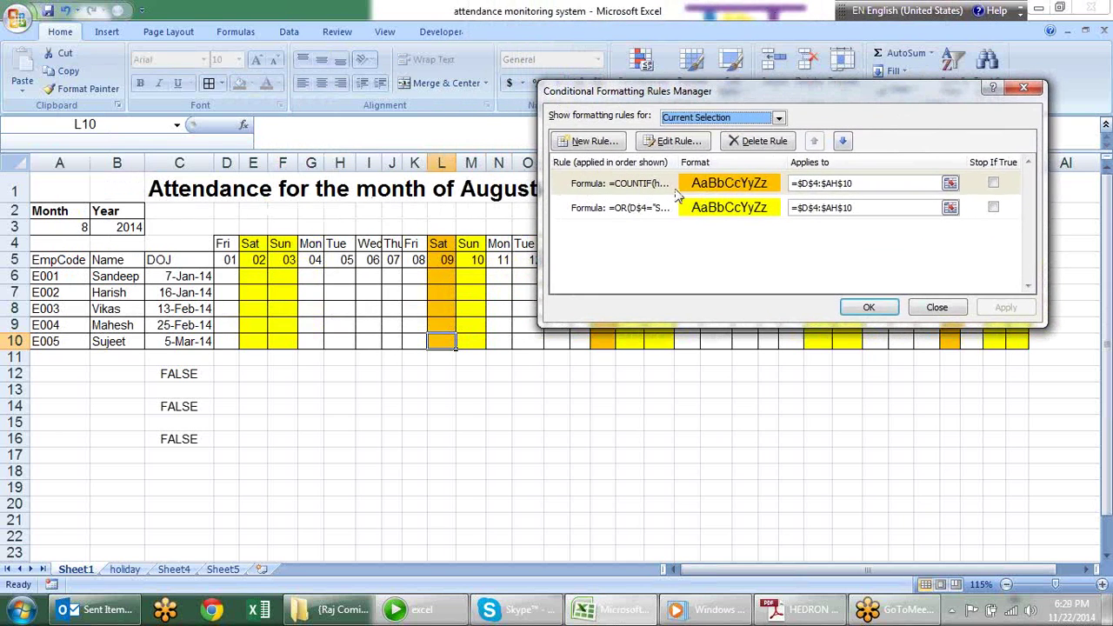
pyautogui.click(668, 190)
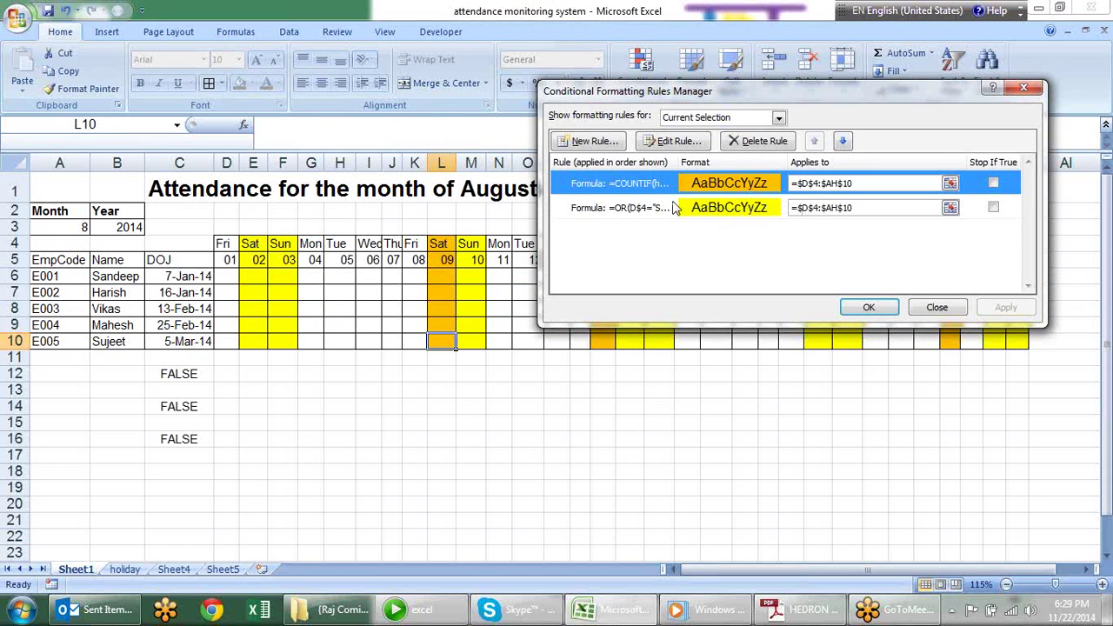
pyautogui.click(675, 213)
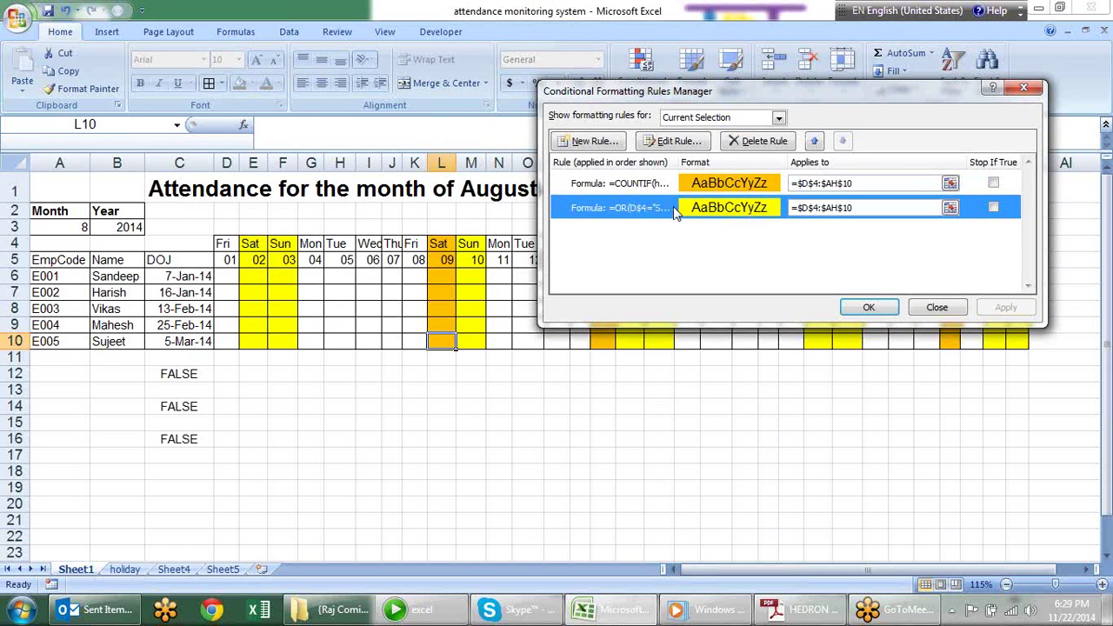
pyautogui.click(816, 143)
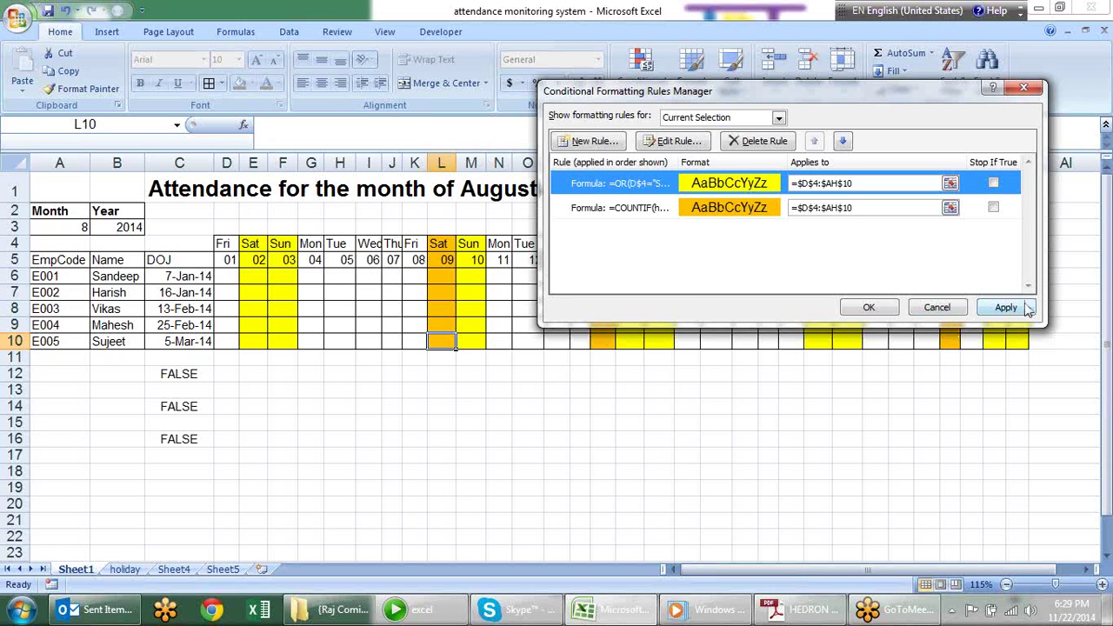
pyautogui.click(1009, 307)
pyautogui.click(861, 306)
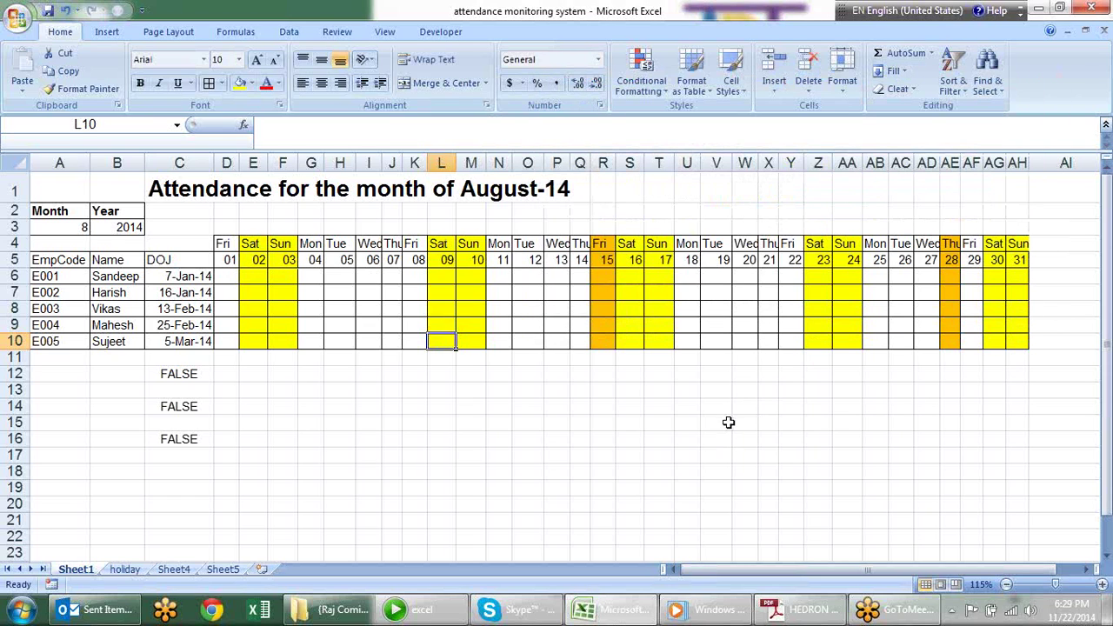
# Check that Sat 09 is now yellow while Fri 15 and Thu 28 stay orange
pyautogui.click(449, 276)
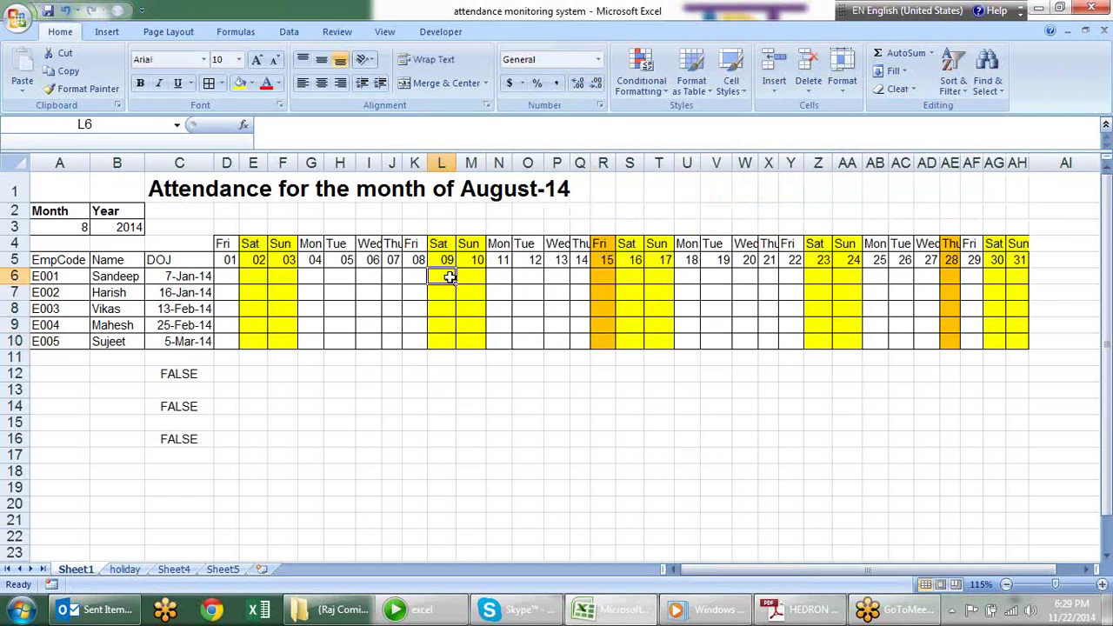
pyautogui.click(477, 292)
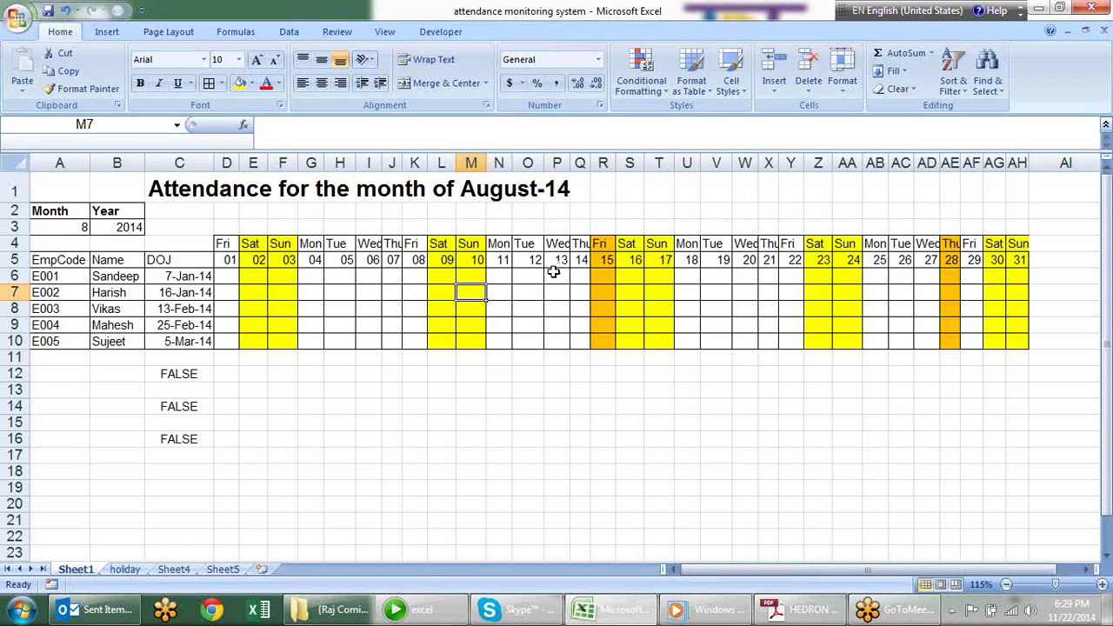
pyautogui.click(606, 291)
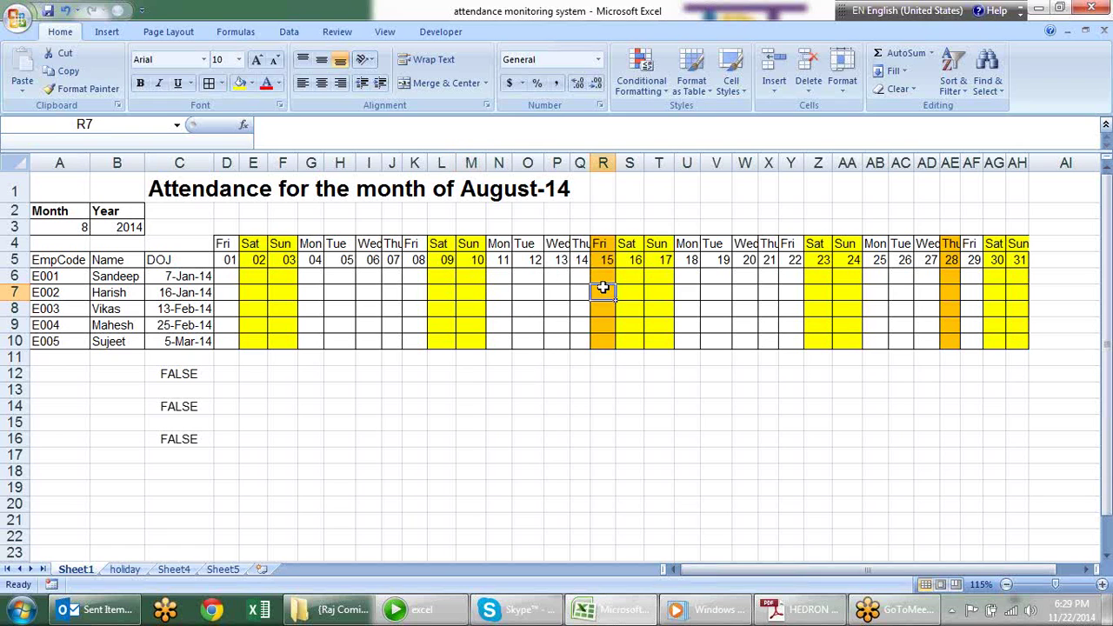
pyautogui.click(956, 276)
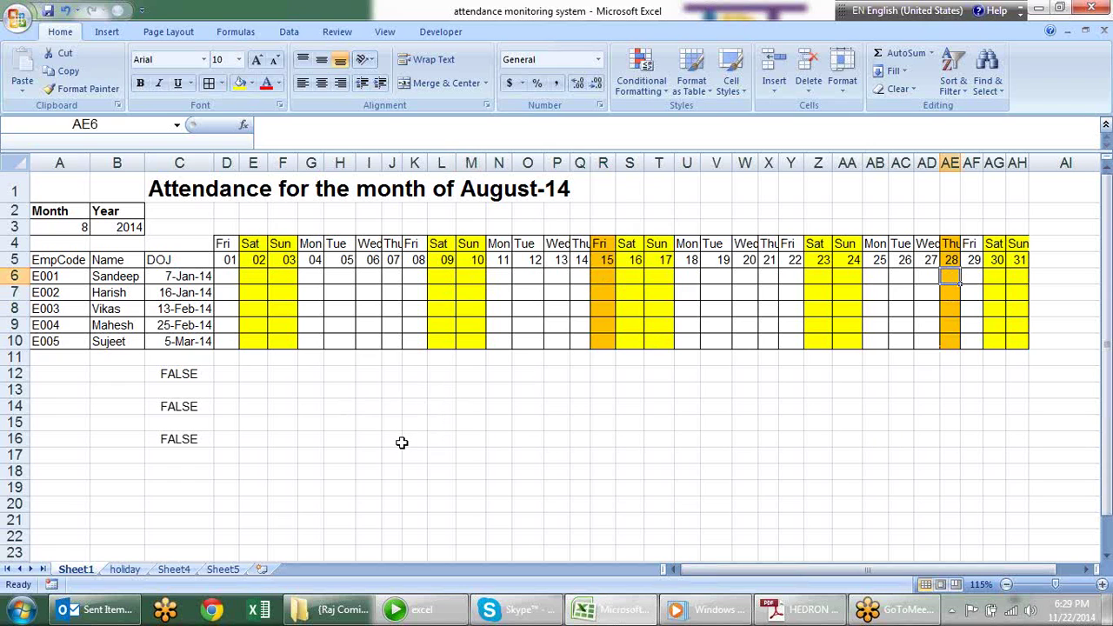
# Inspect the cell colours across the attendance grid, including the Wed 20 column
pyautogui.click(423, 421)
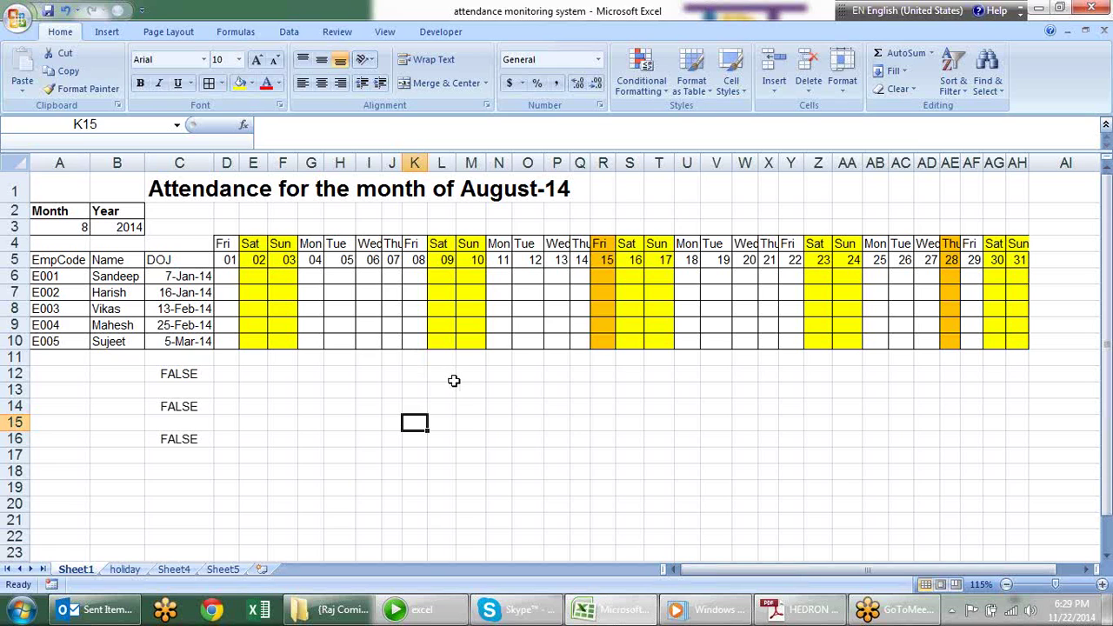
pyautogui.click(474, 343)
pyautogui.click(604, 306)
pyautogui.click(668, 277)
pyautogui.click(743, 292)
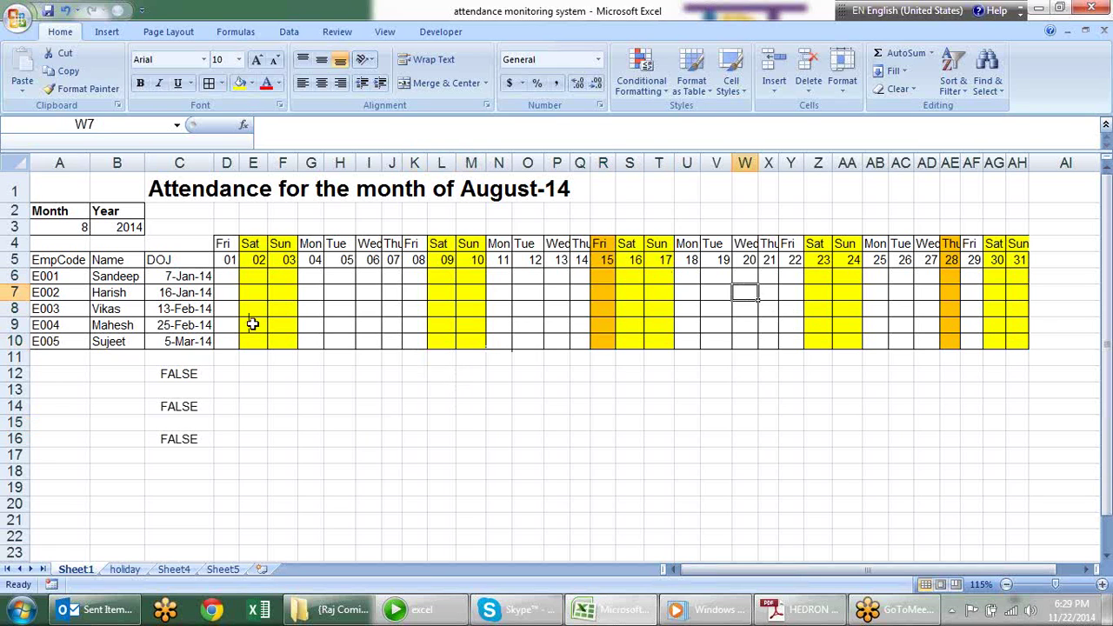
# Enter the test formula =D$5=TODAY() in C17
pyautogui.click(190, 456)
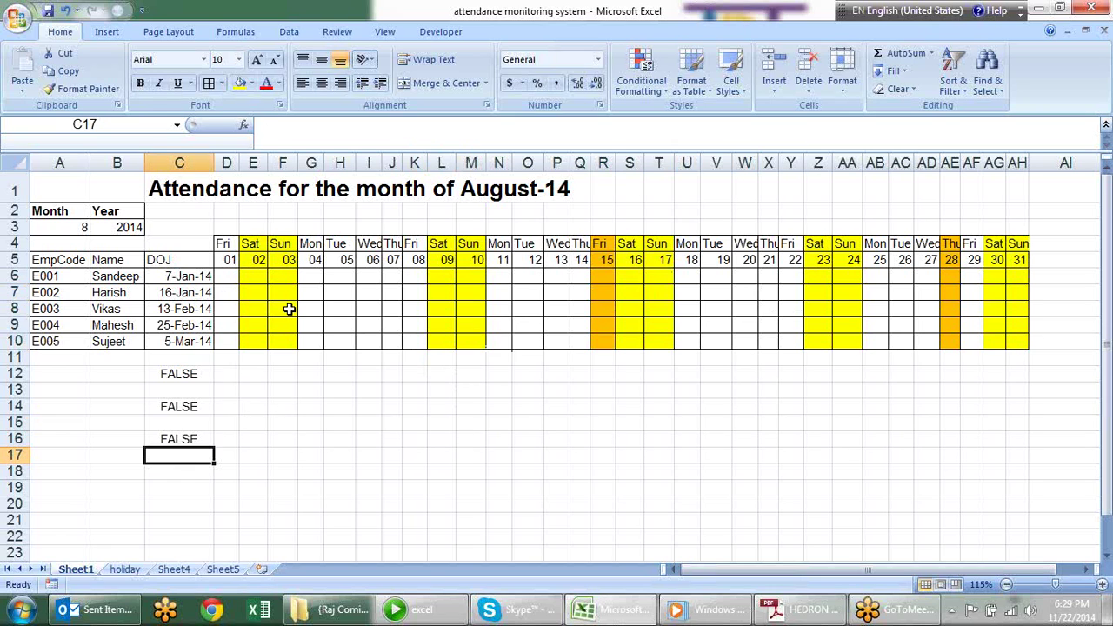
pyautogui.write('L')
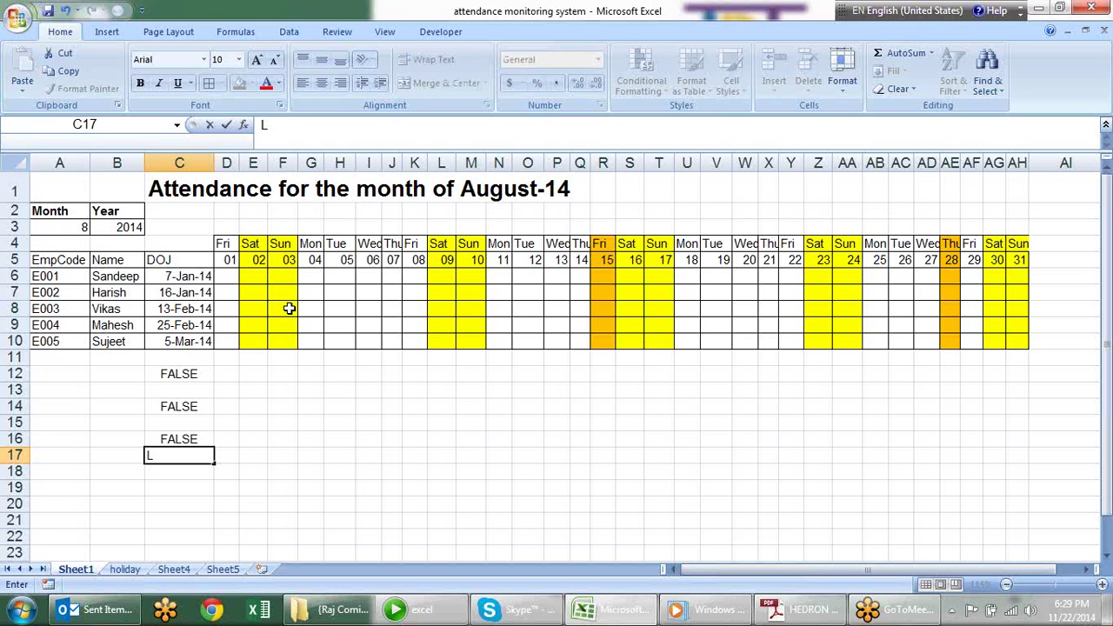
pyautogui.write('-=')
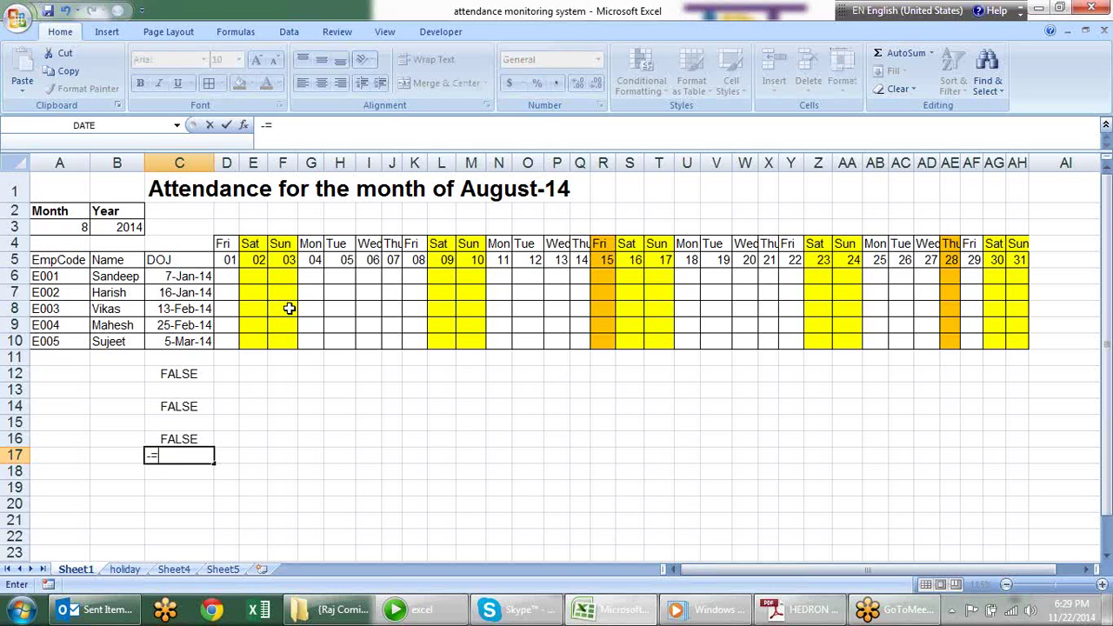
pyautogui.press('BackSpace')
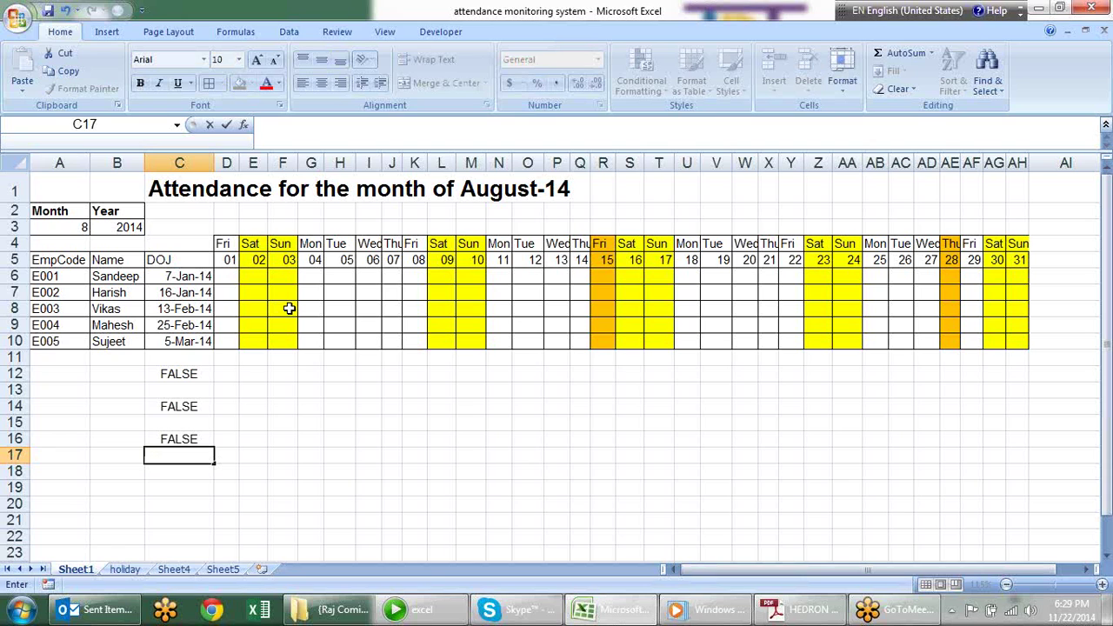
pyautogui.press('Escape')
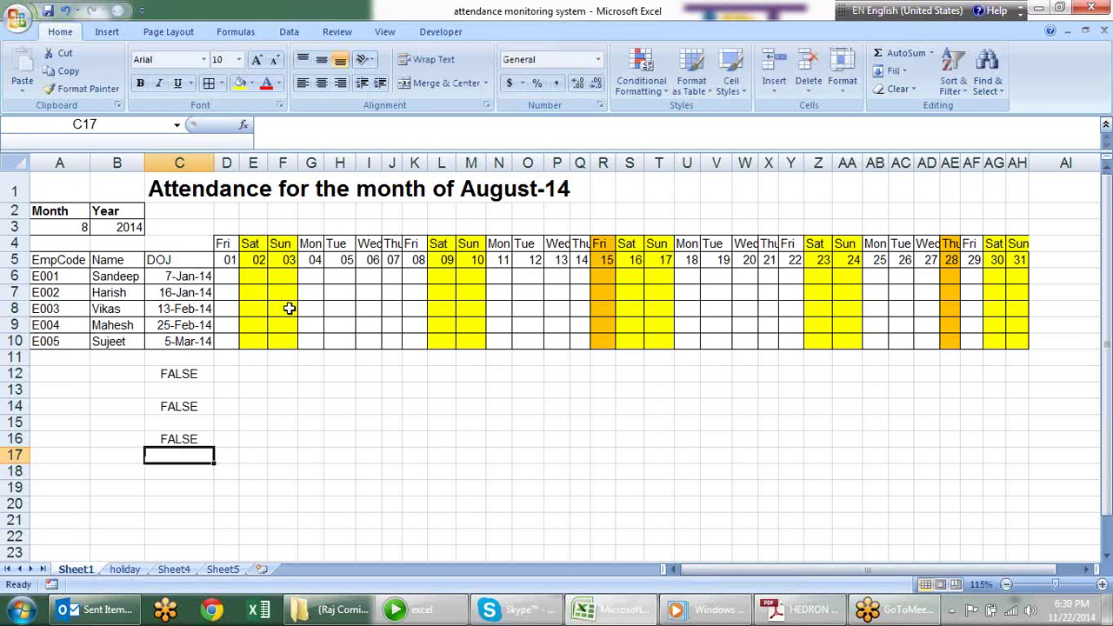
pyautogui.write('=')
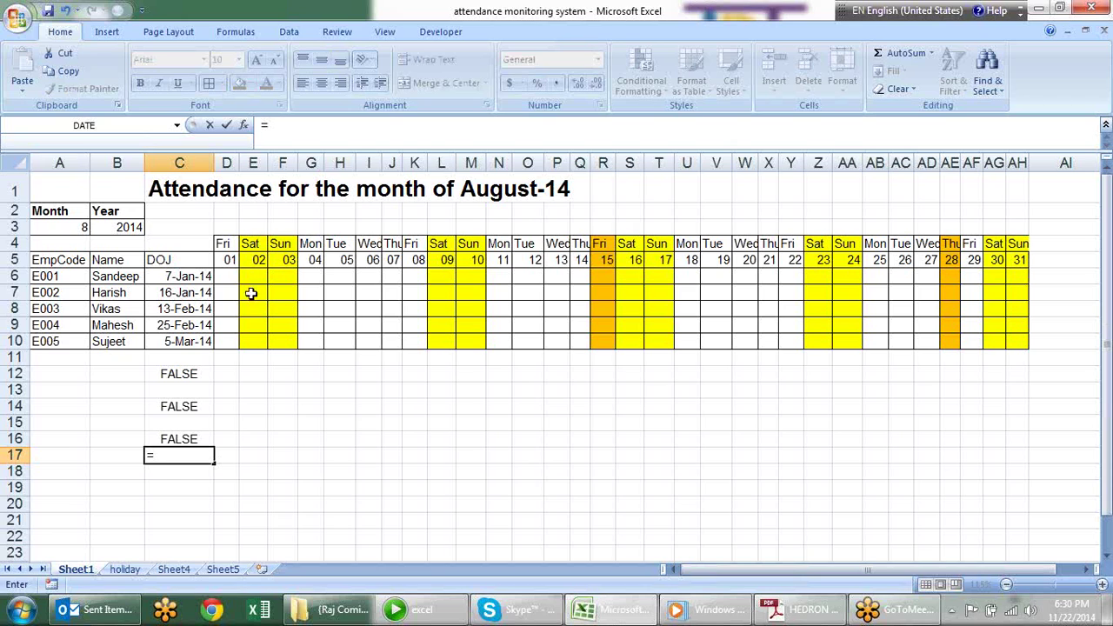
pyautogui.click(229, 260)
pyautogui.press('F4')
pyautogui.press('F4')
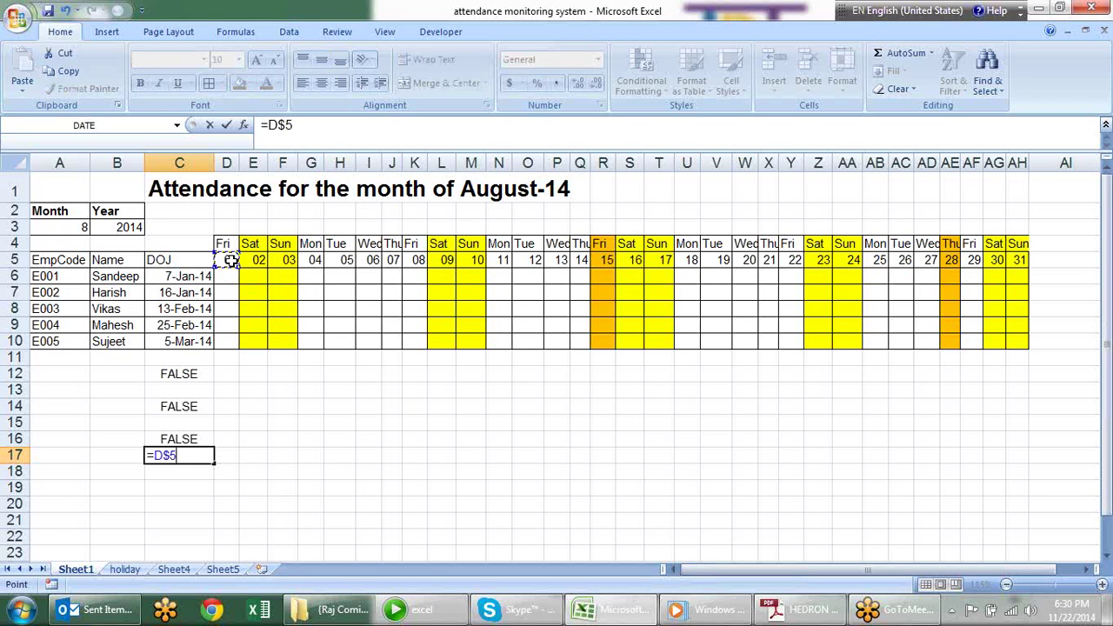
pyautogui.write('=tod')
pyautogui.press('Tab')
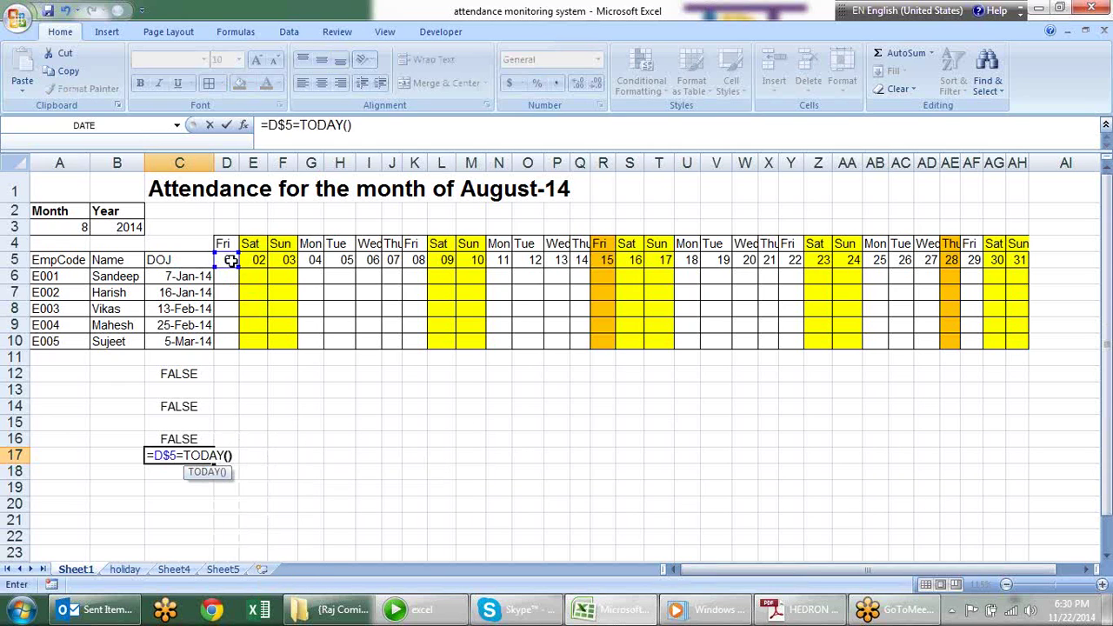
pyautogui.press('Return')
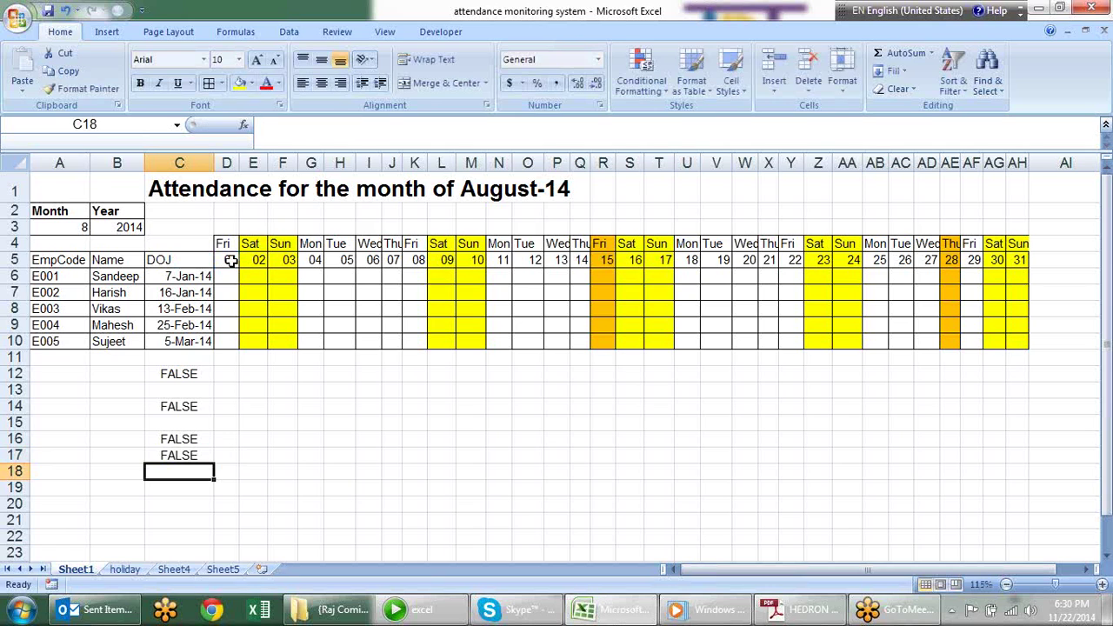
# Copy the =D$5=TODAY() formula text from C17 and select D5
pyautogui.press('Up')
pyautogui.press('F2')
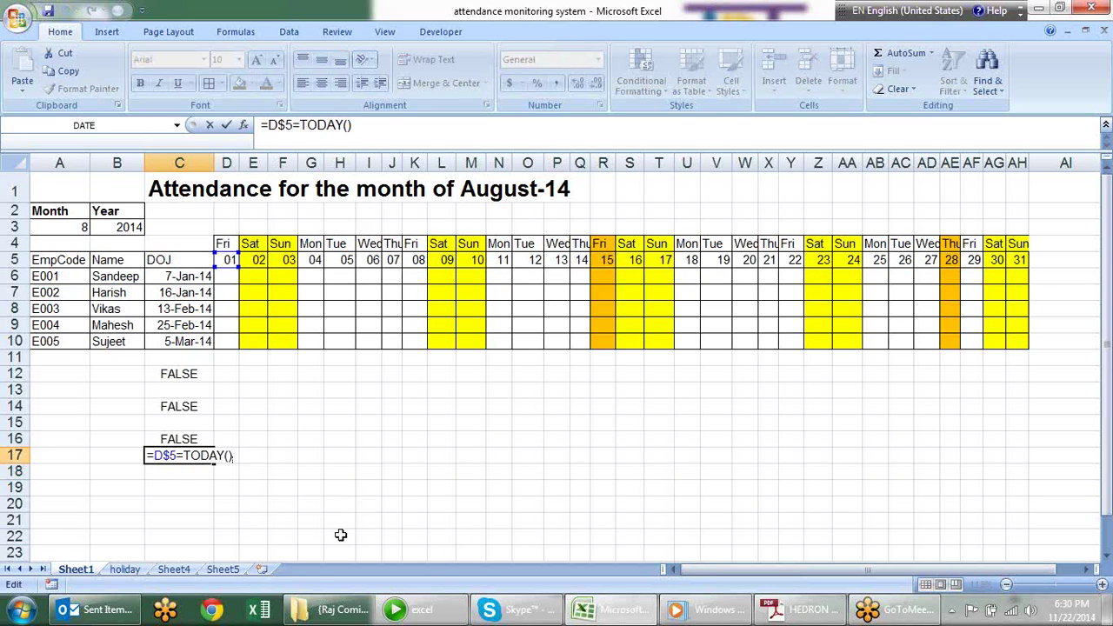
pyautogui.moveTo(234, 459); pyautogui.dragTo(112, 437)
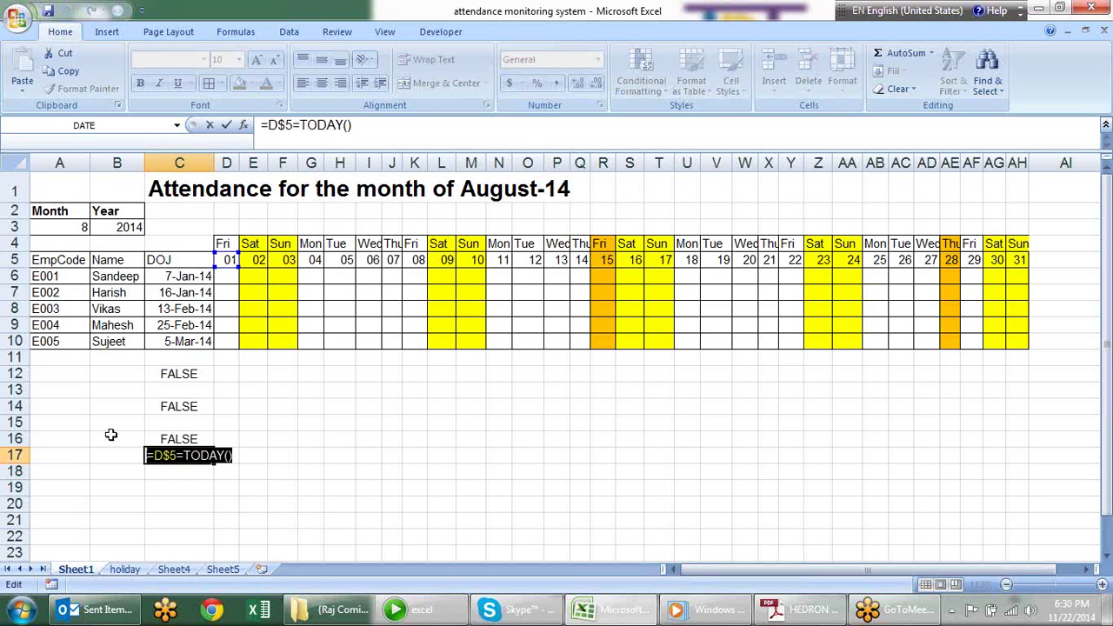
pyautogui.press('Escape')
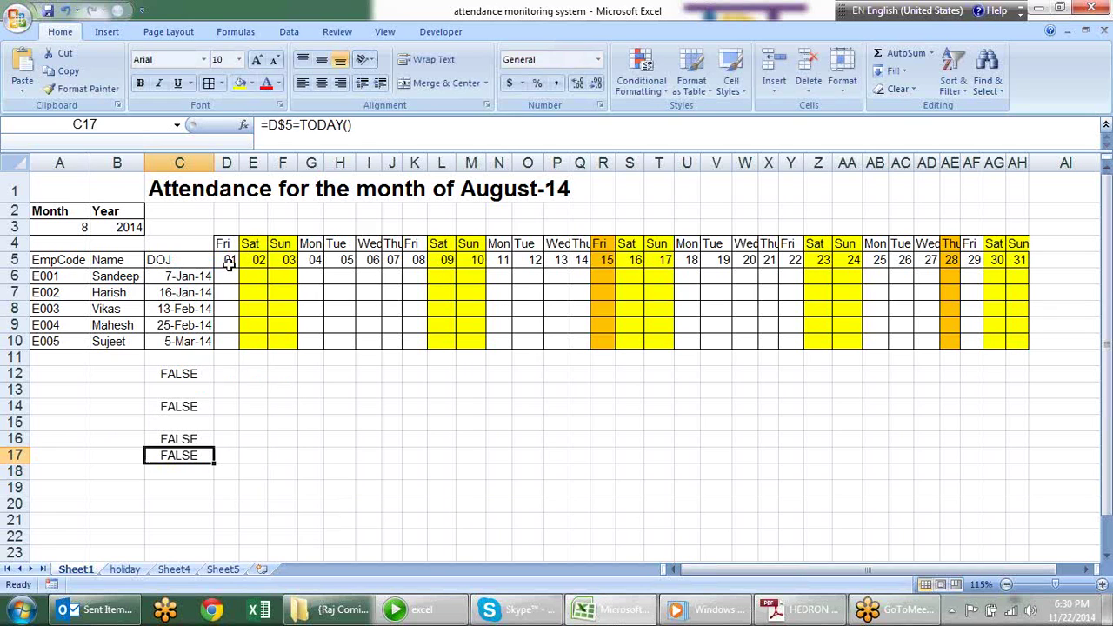
pyautogui.click(228, 275)
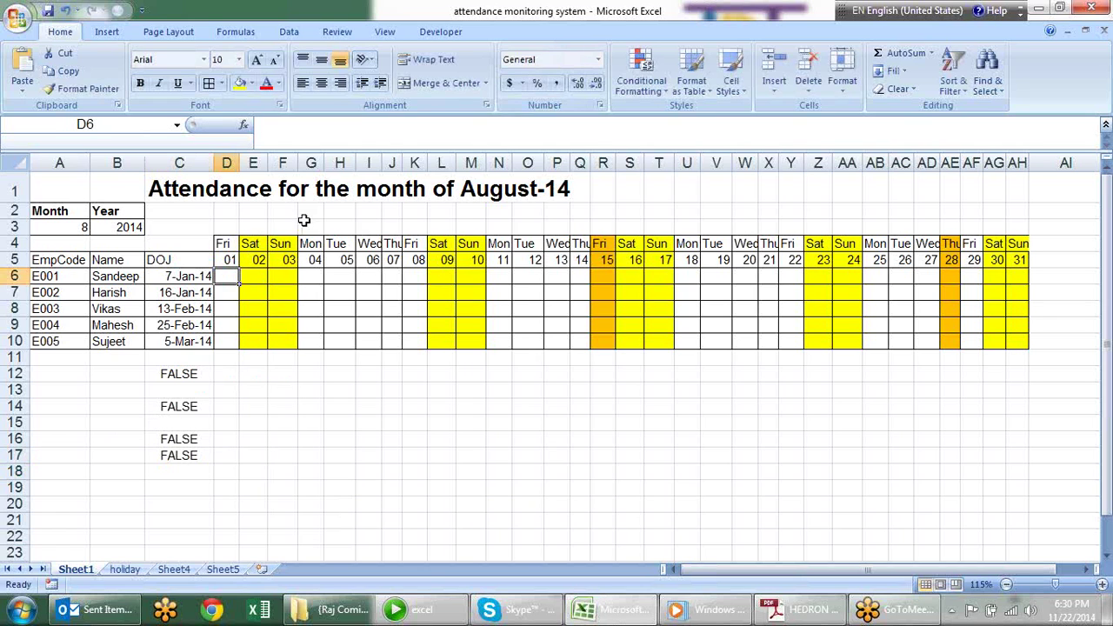
pyautogui.click(230, 260)
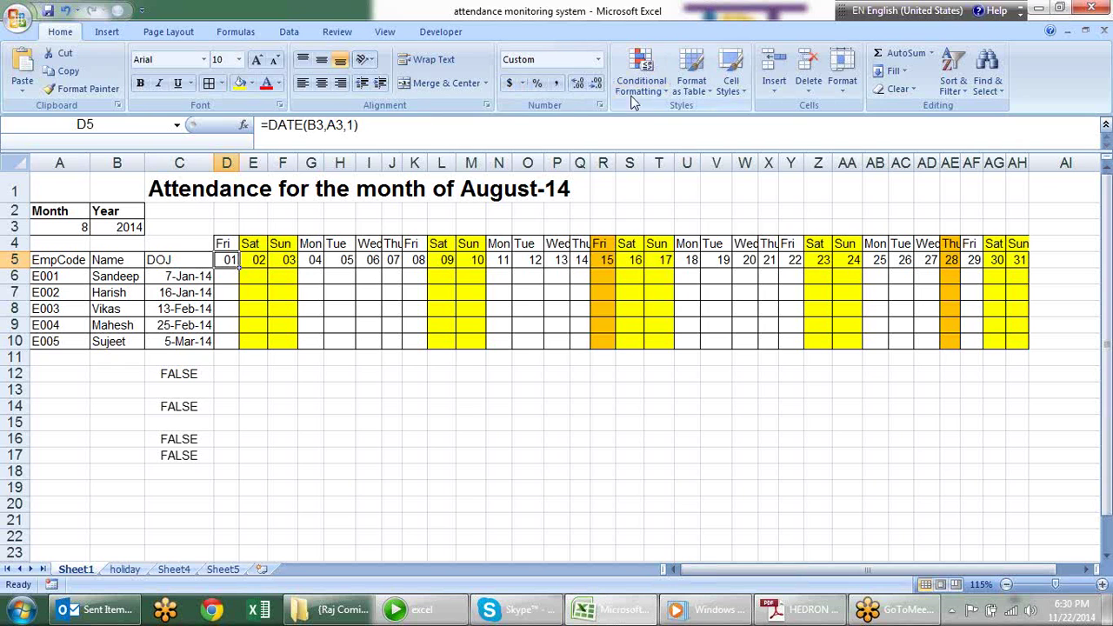
# Start a new formula-based rule on D5 with the condition =D$5=TODAY()
pyautogui.click(641, 74)
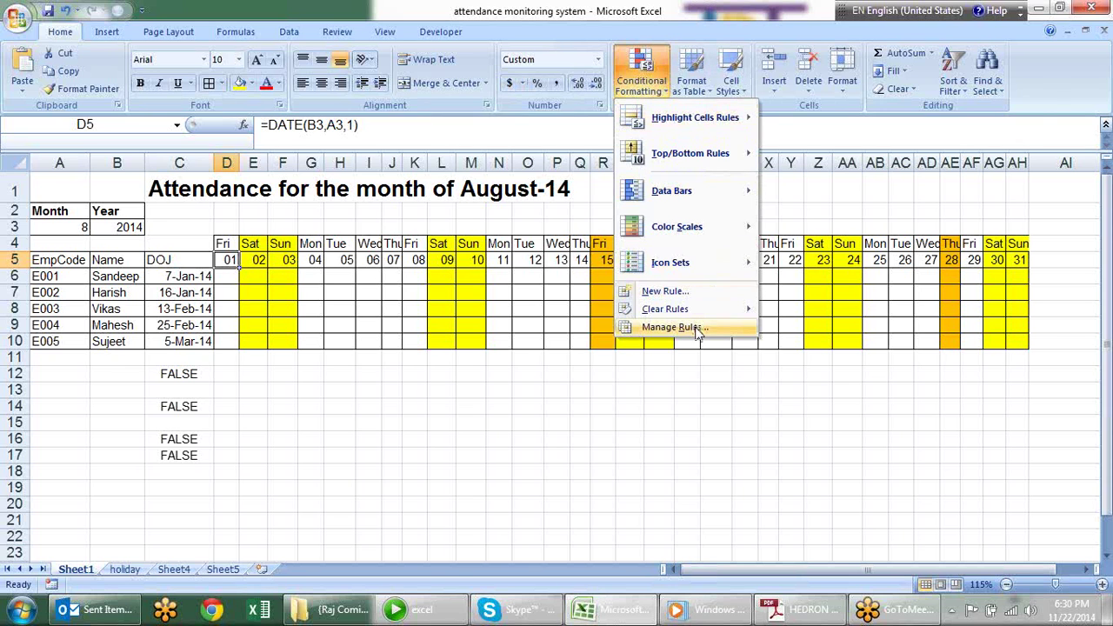
pyautogui.click(698, 330)
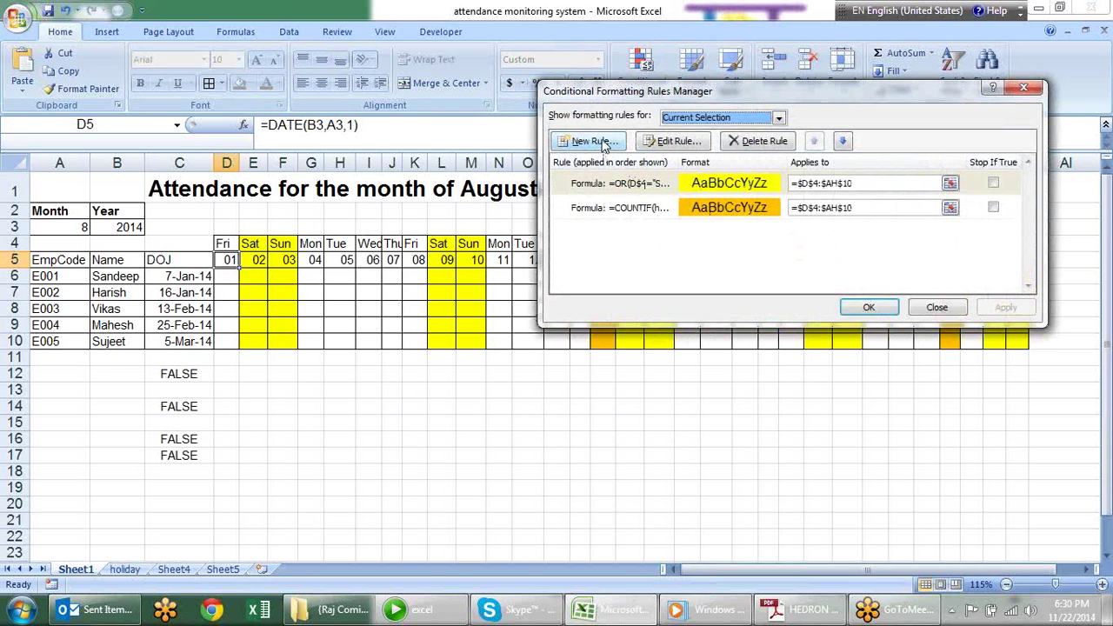
pyautogui.click(591, 140)
pyautogui.click(687, 164)
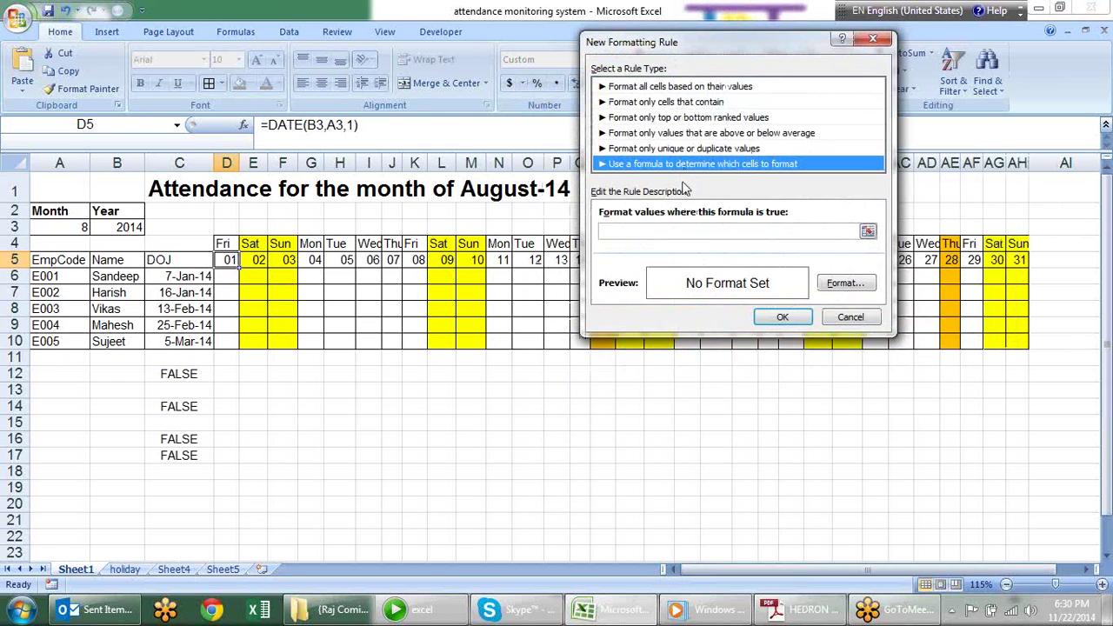
pyautogui.click(661, 228)
pyautogui.hotkey('ctrl', 'v')
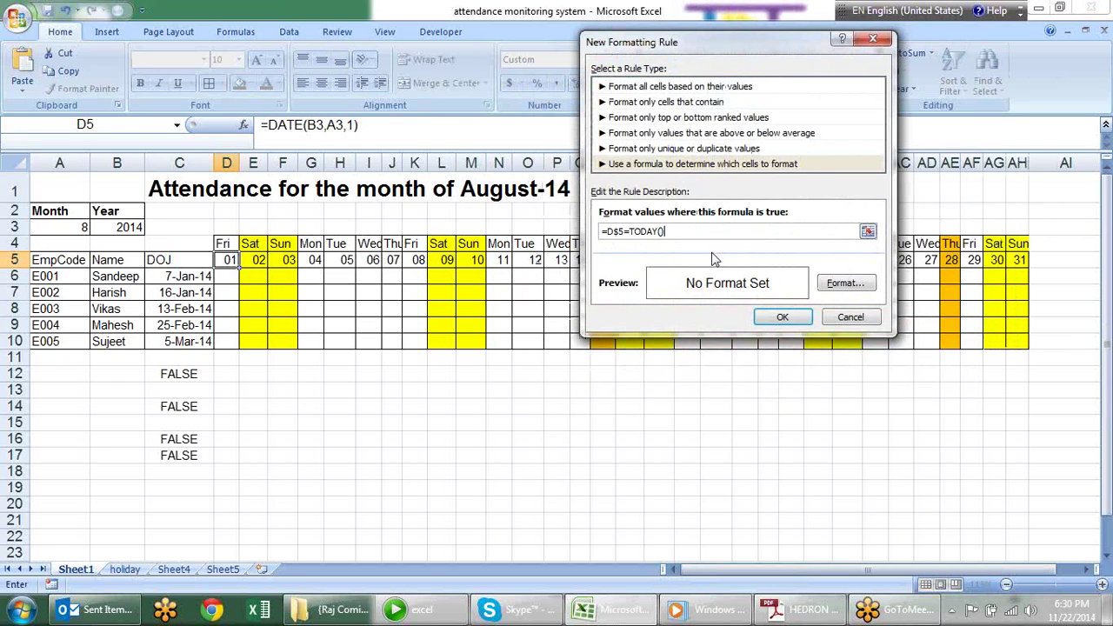
# Format the today rule with a light-blue fill and bold font, and save it
pyautogui.click(845, 282)
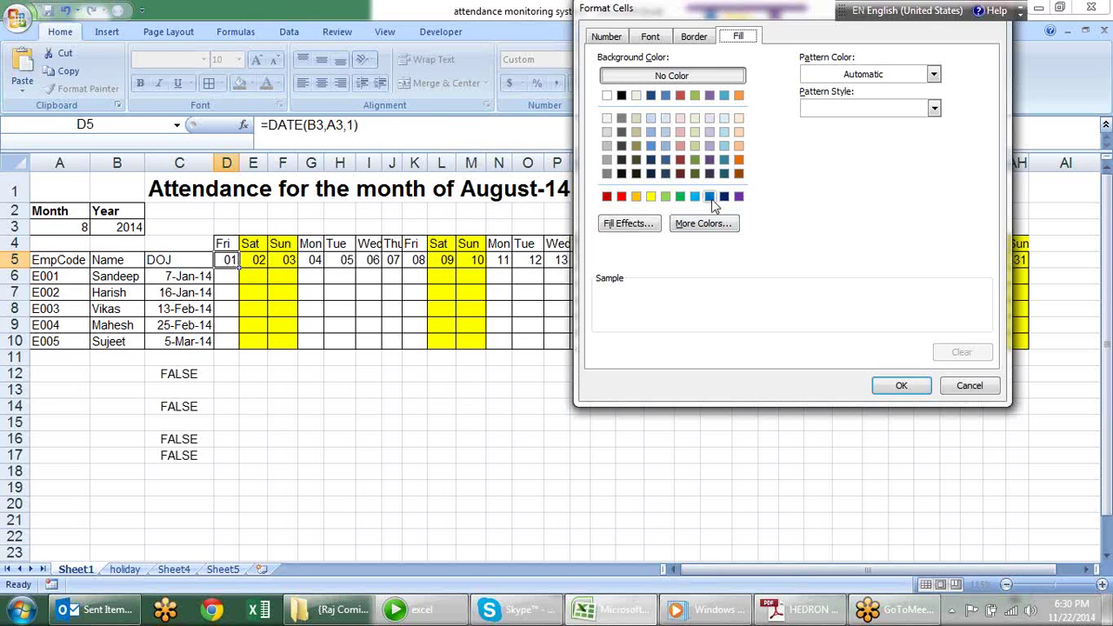
pyautogui.click(710, 196)
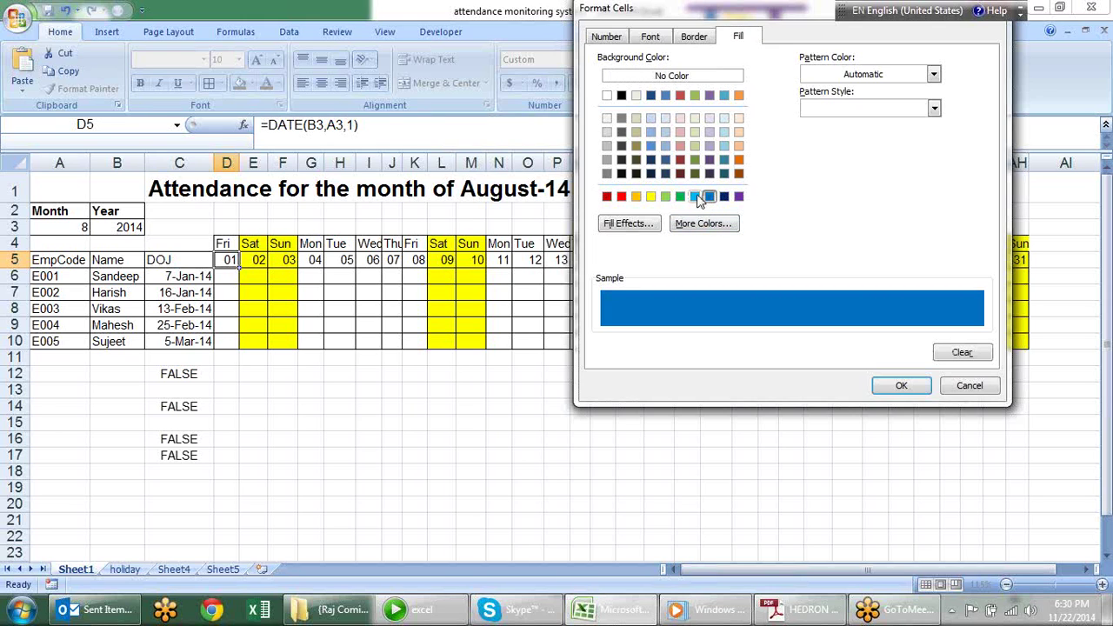
pyautogui.click(724, 146)
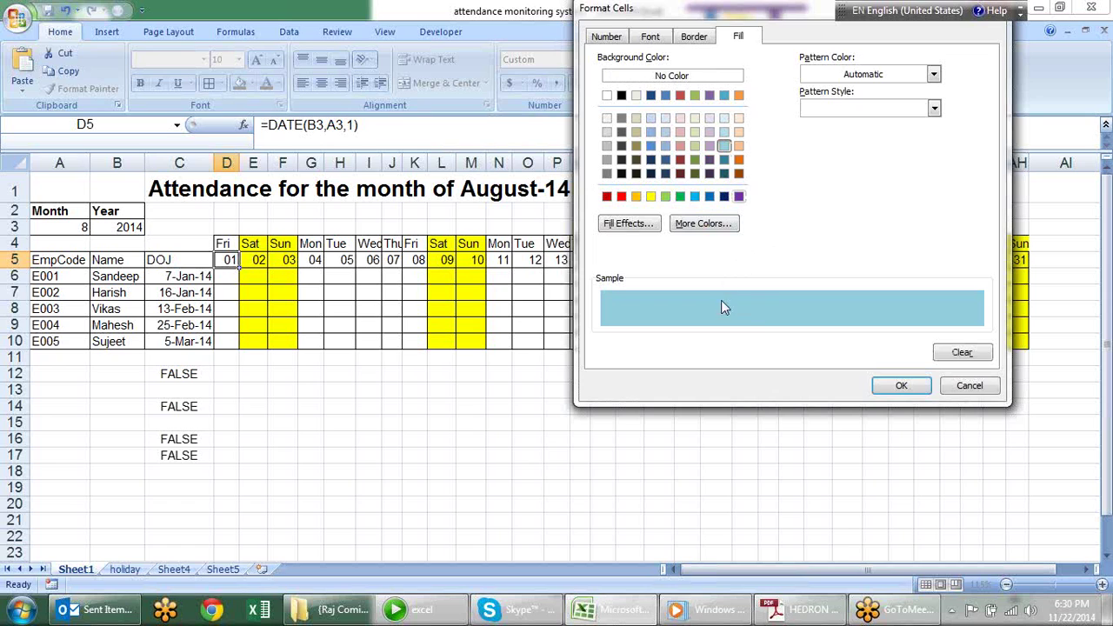
pyautogui.click(666, 36)
pyautogui.click(838, 110)
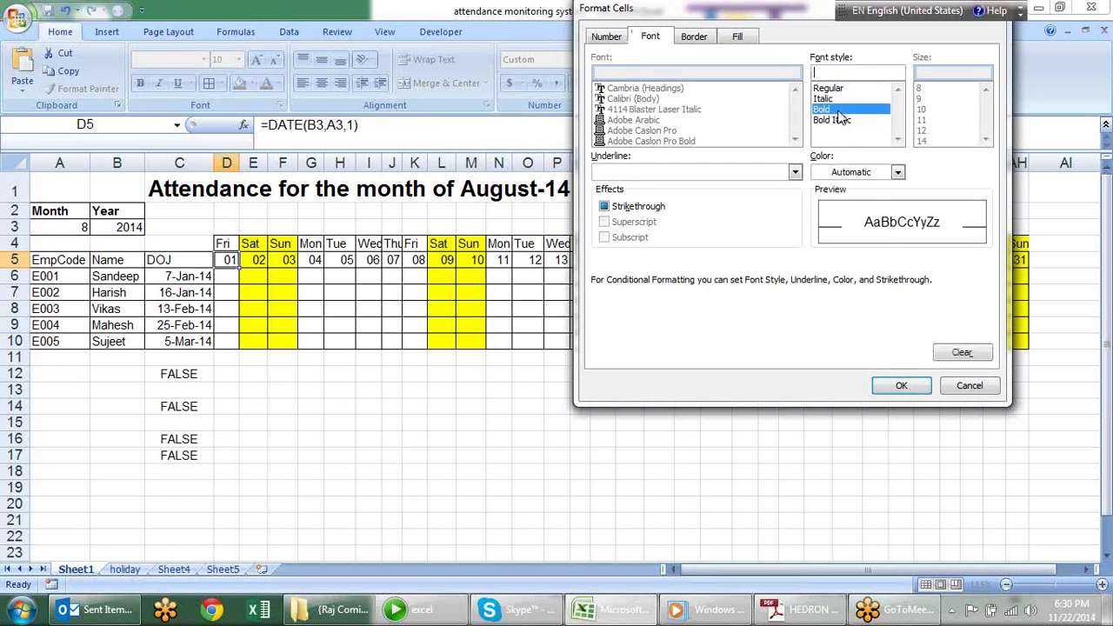
pyautogui.click(924, 387)
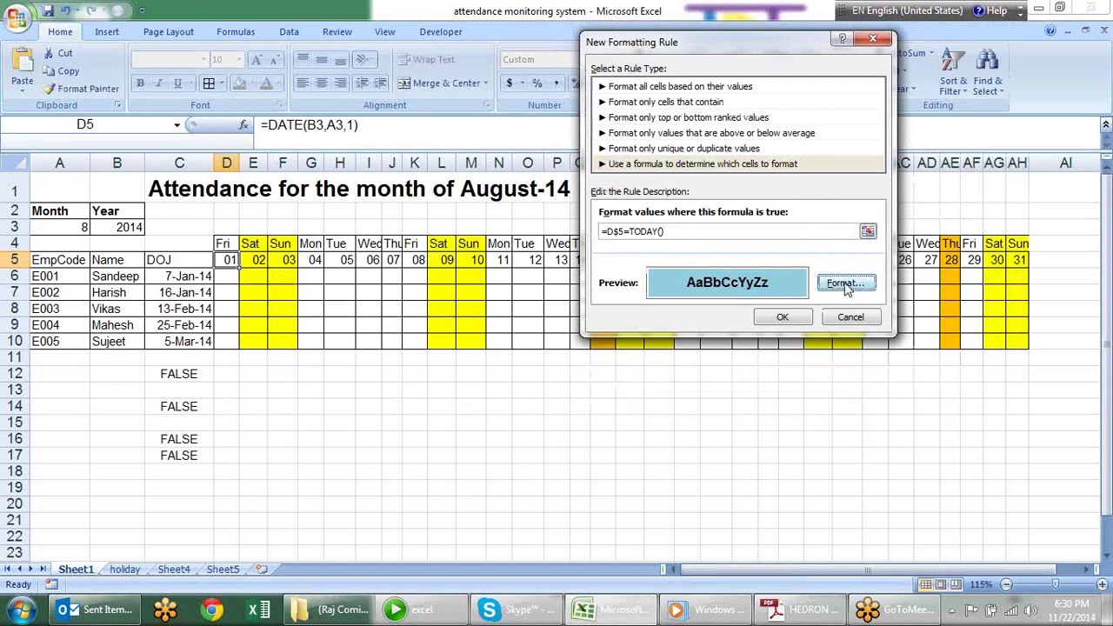
pyautogui.click(782, 317)
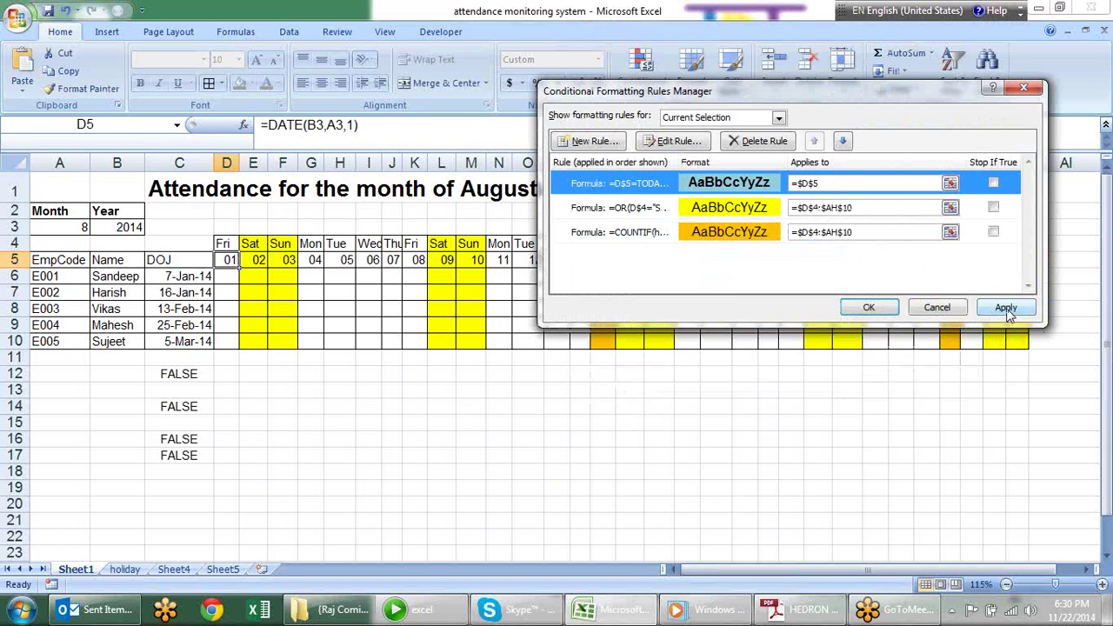
pyautogui.click(869, 307)
pyautogui.click(84, 88)
# Copy D4's formatting onto D4:AH10 with Format Painter
pyautogui.click(224, 242)
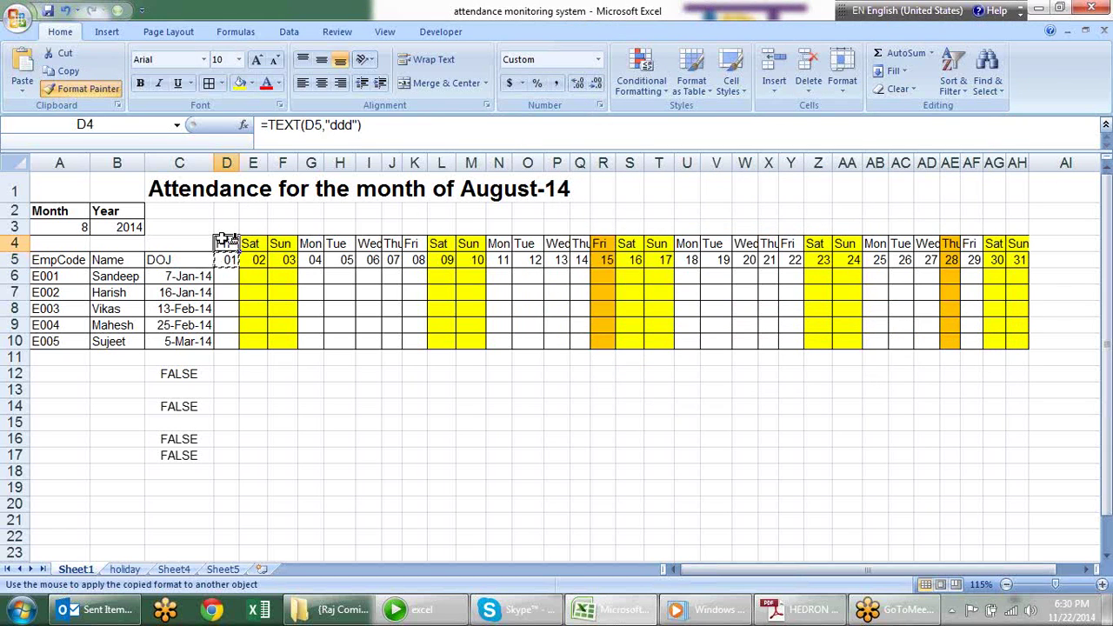
pyautogui.moveTo(224, 241); pyautogui.dragTo(1015, 343)
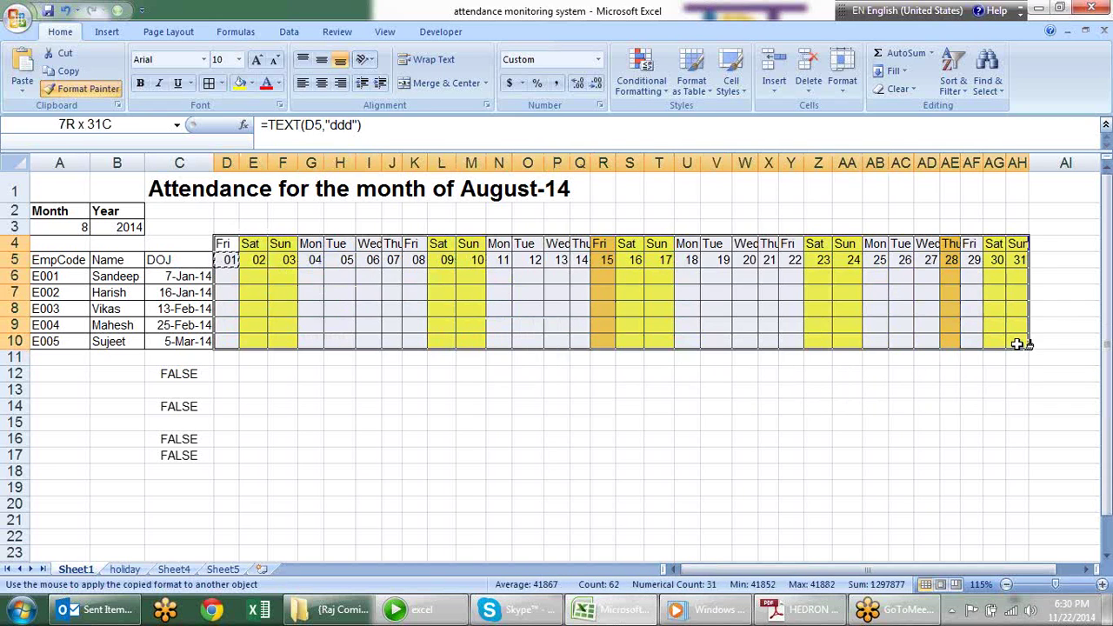
pyautogui.click(665, 456)
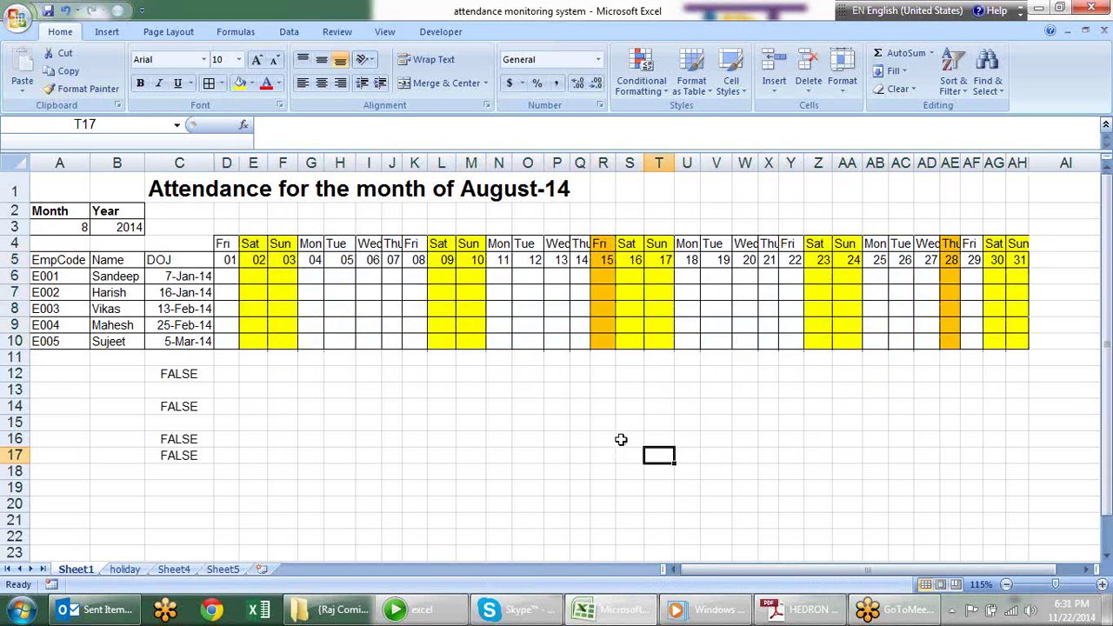
# Set the month in A3 to 11 so the sheet shows November-14
pyautogui.click(48, 229)
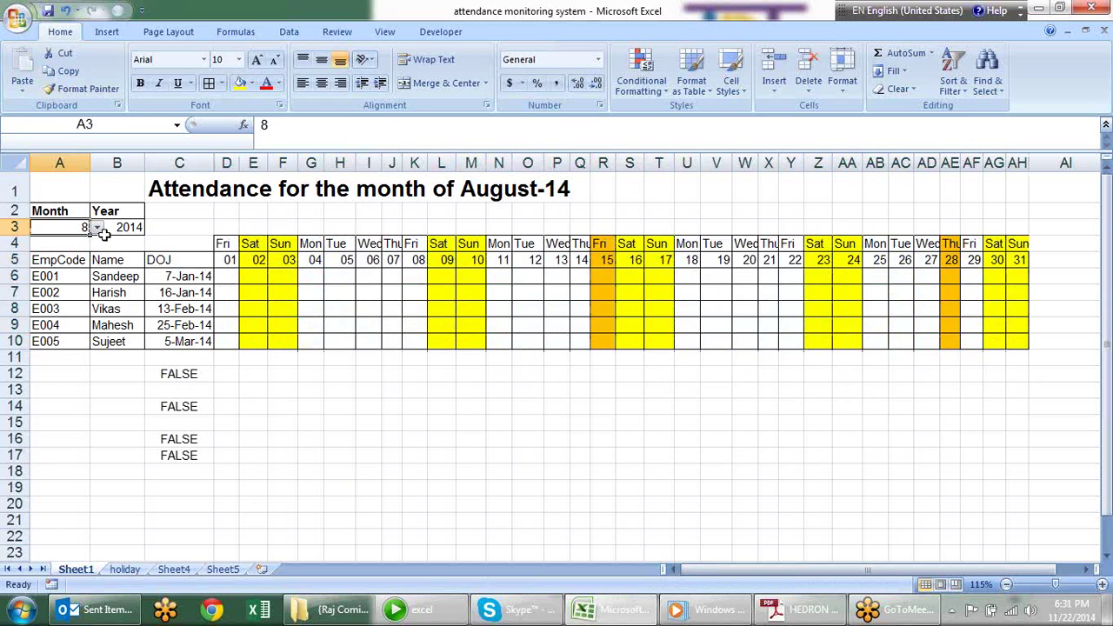
pyautogui.click(98, 226)
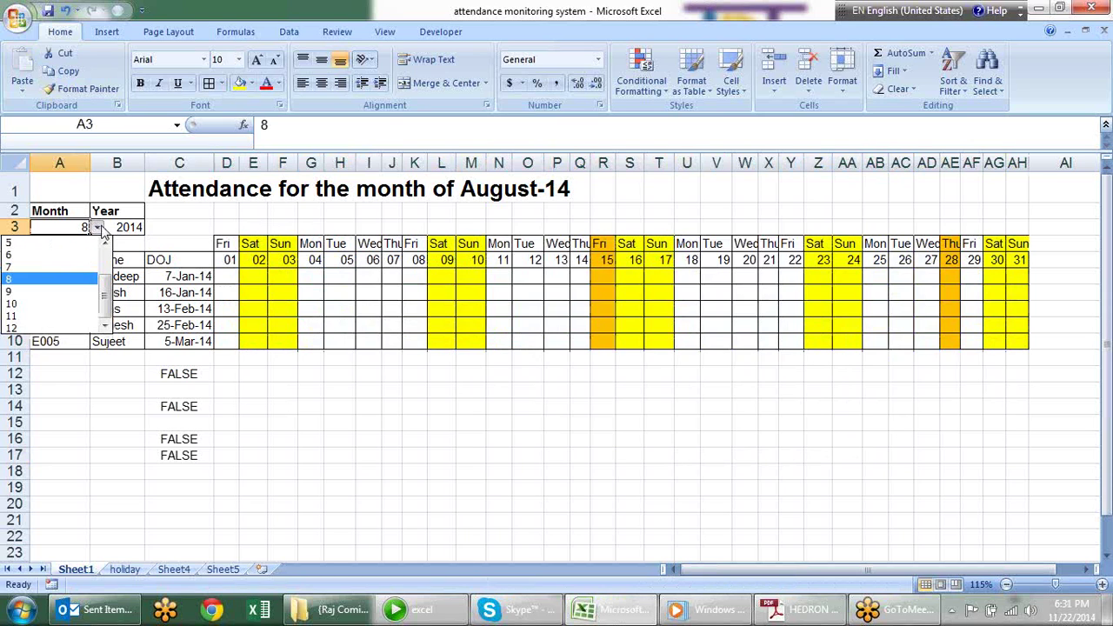
pyautogui.click(71, 315)
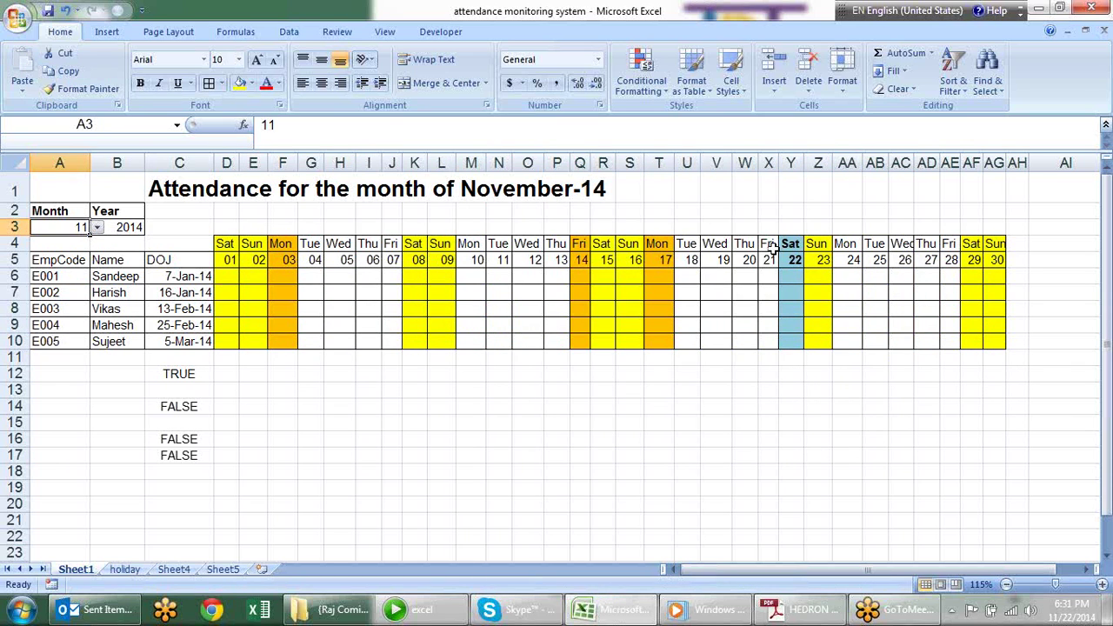
# Inspect the light-blue bold cells in today's Saturday 22 column
pyautogui.click(785, 245)
pyautogui.click(784, 277)
pyautogui.click(787, 292)
pyautogui.click(791, 325)
pyautogui.click(798, 341)
pyautogui.click(797, 310)
pyautogui.click(799, 275)
pyautogui.click(797, 243)
pyautogui.click(795, 274)
pyautogui.click(789, 296)
pyautogui.click(784, 343)
pyautogui.click(792, 326)
pyautogui.click(798, 275)
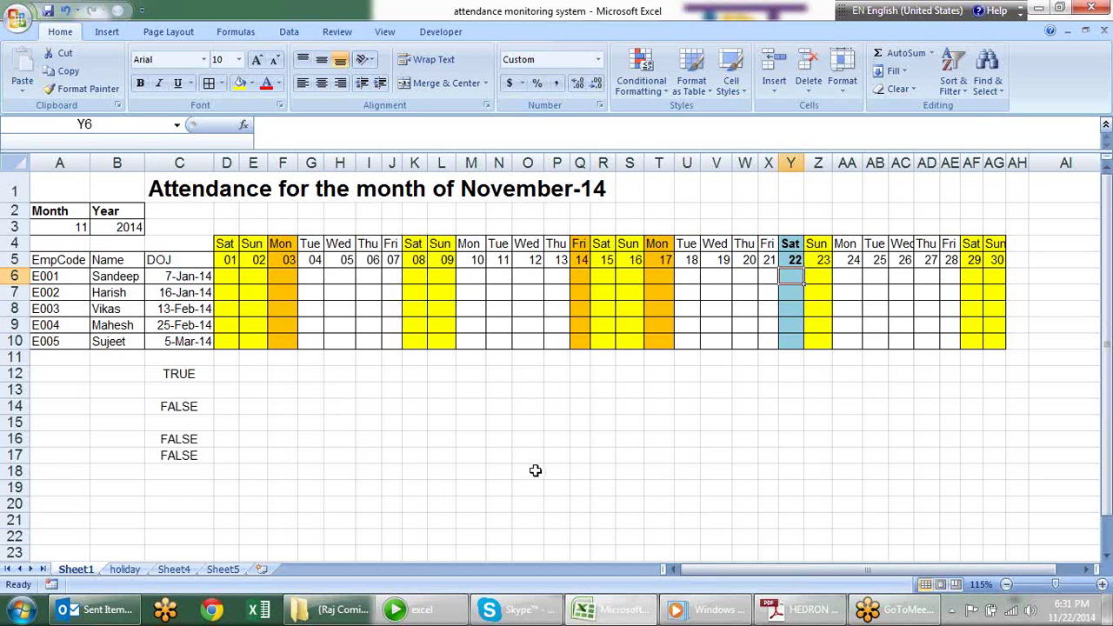
# Enter a first test formula =D$5="L" in C18
pyautogui.click(200, 474)
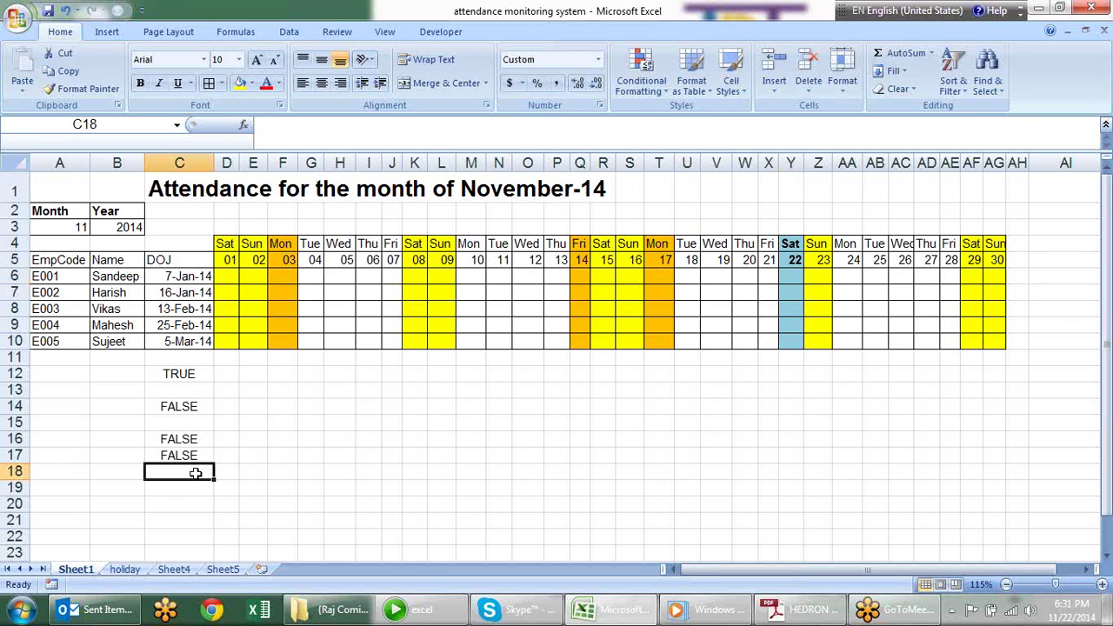
pyautogui.doubleClick(196, 472)
pyautogui.write('="L')
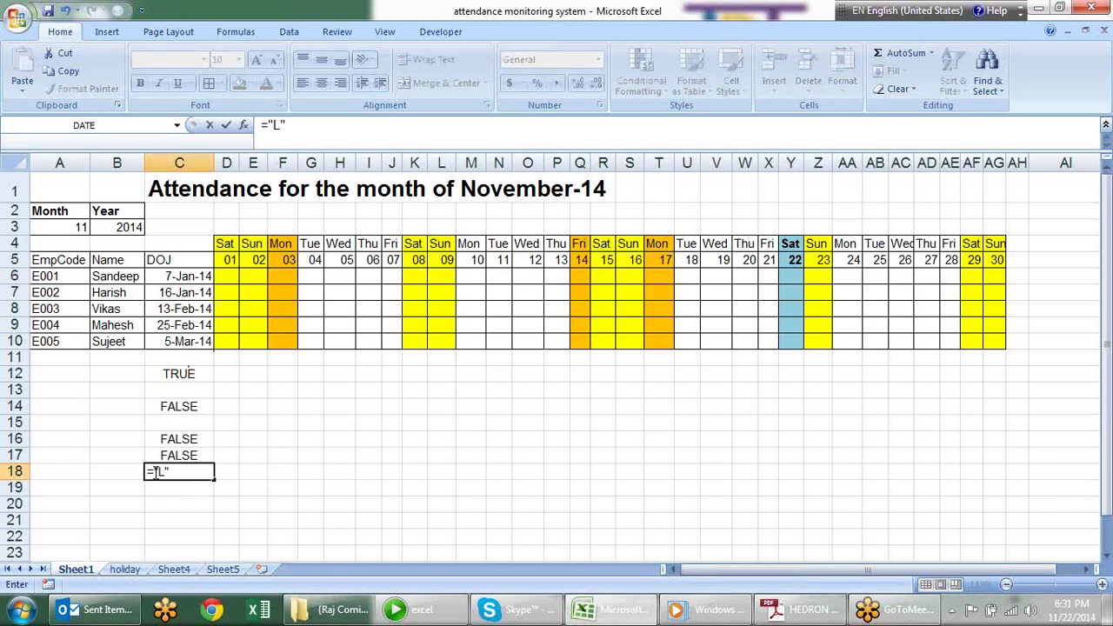
pyautogui.click(154, 473)
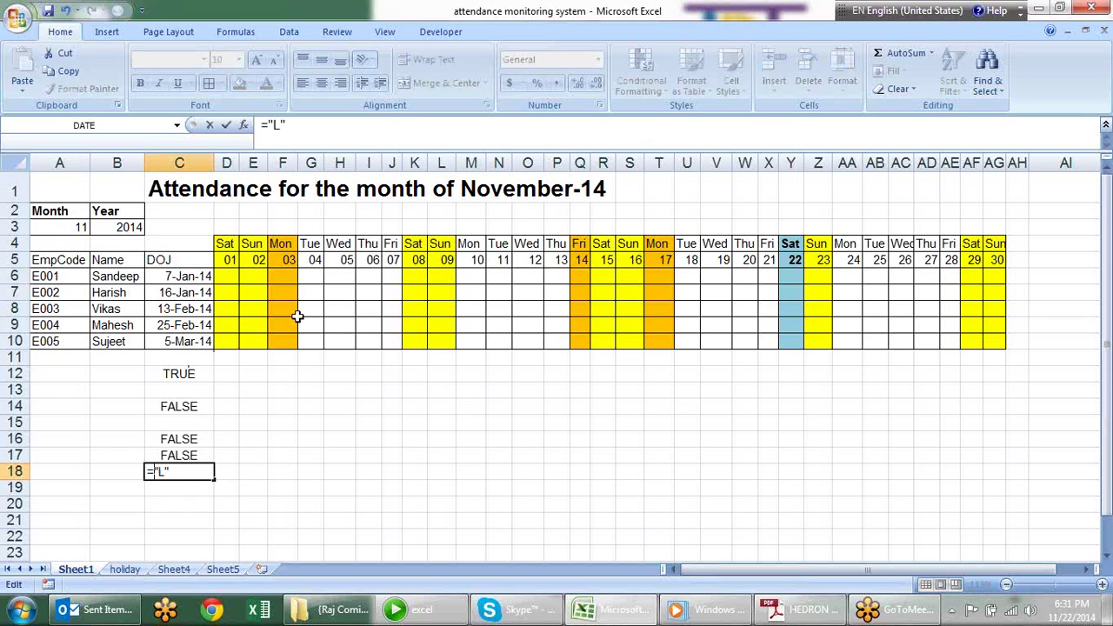
pyautogui.click(230, 259)
pyautogui.write('=')
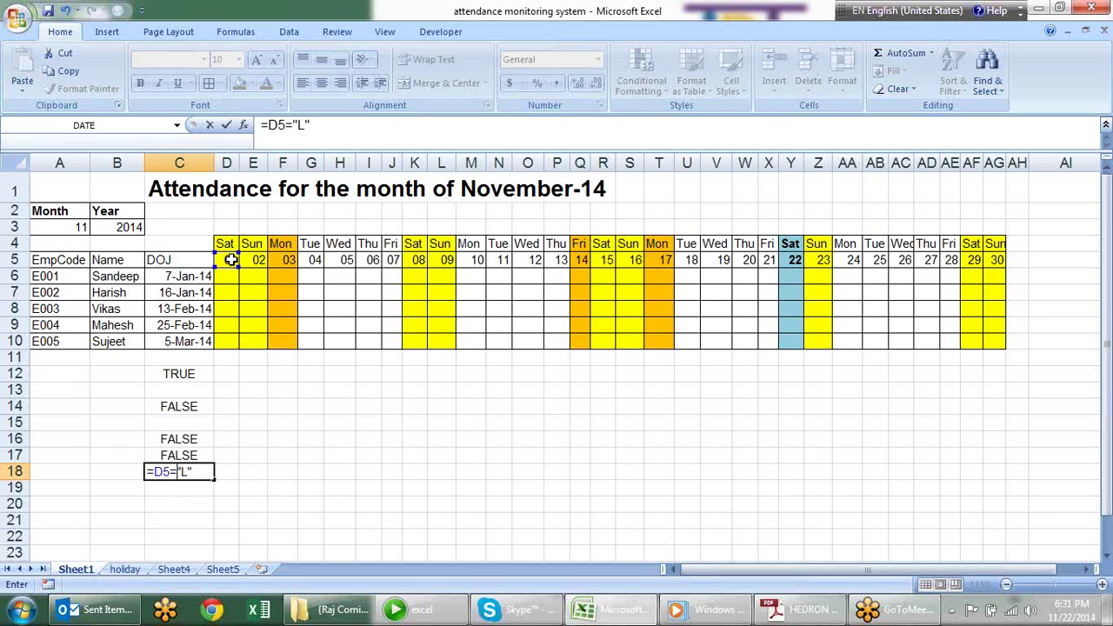
pyautogui.click(161, 471)
pyautogui.press('F4')
pyautogui.press('F4')
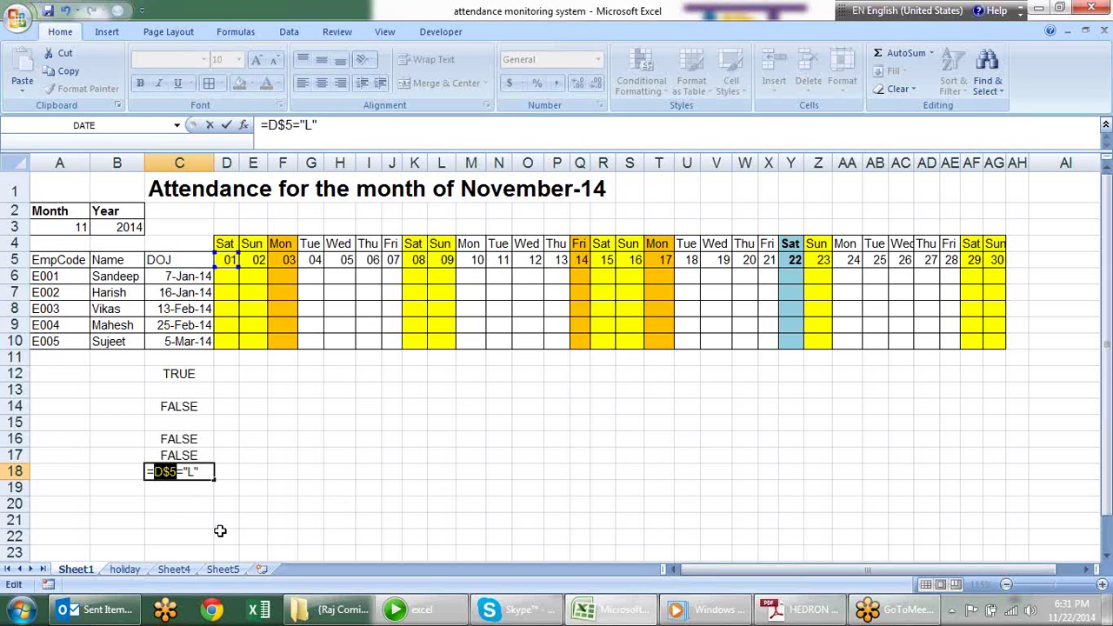
pyautogui.press('Return')
pyautogui.click(208, 470)
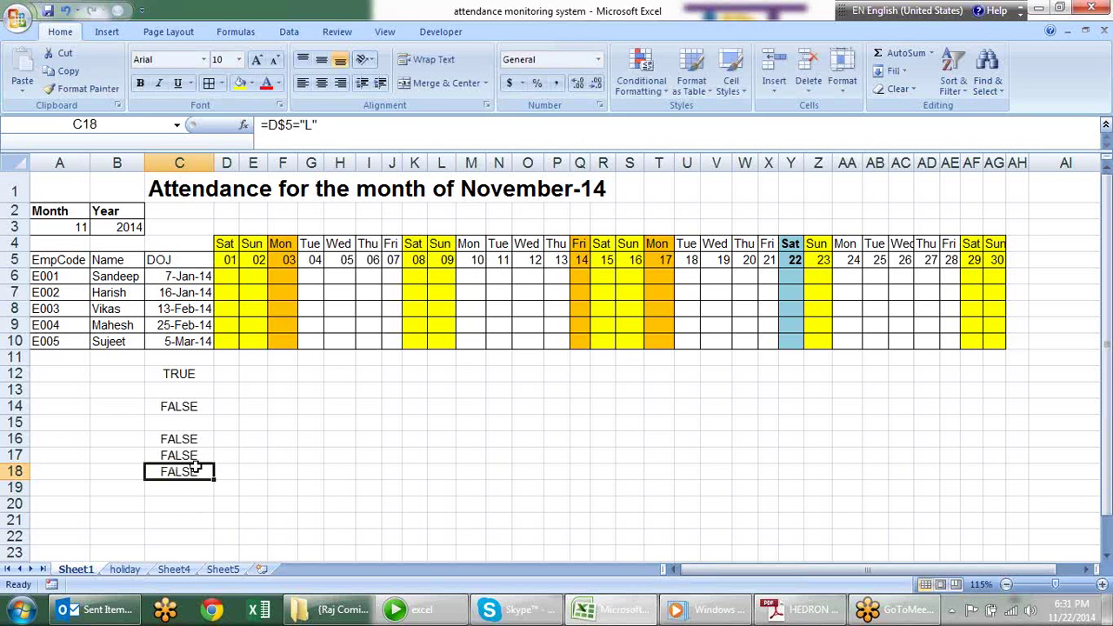
pyautogui.moveTo(320, 126); pyautogui.dragTo(260, 125)
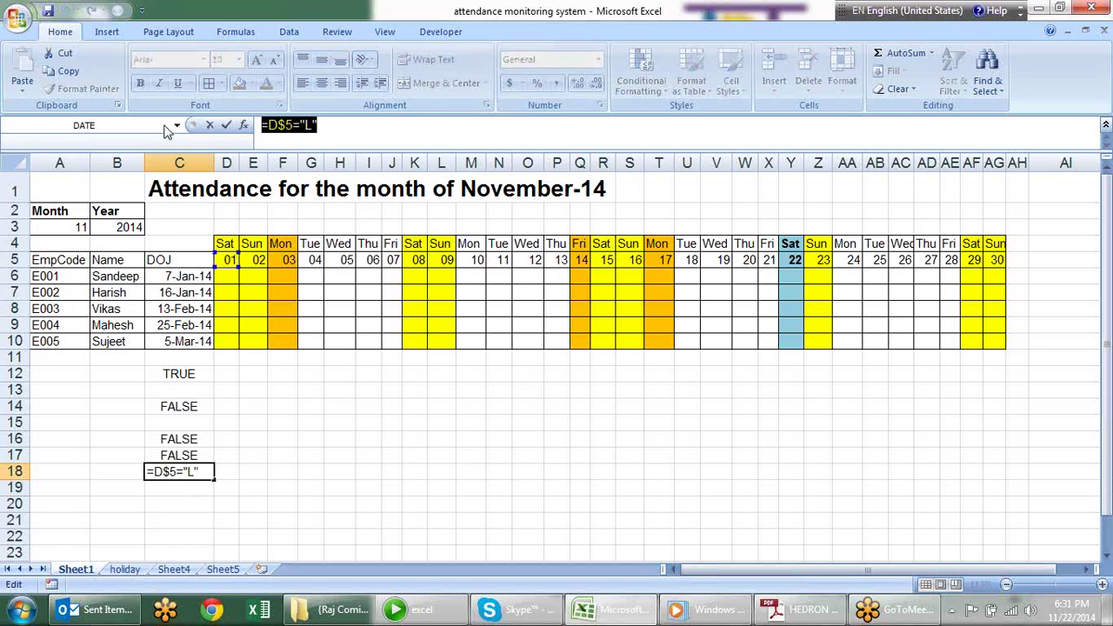
pyautogui.press('Escape')
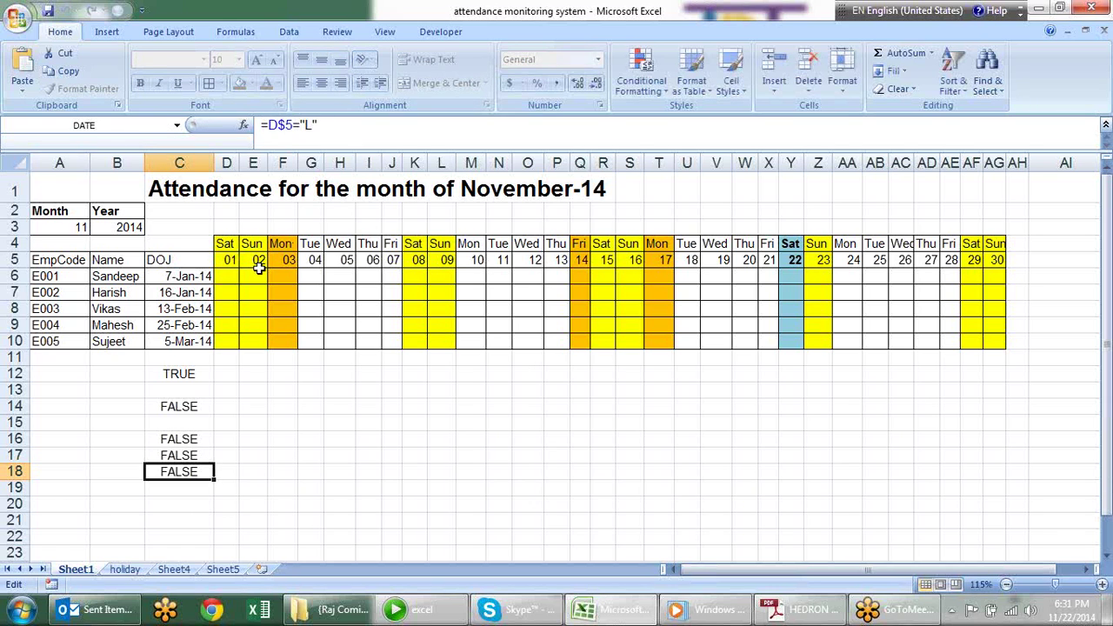
# Revise the C18 formula to =D6="L", which returns FALSE
pyautogui.moveTo(232, 278); pyautogui.dragTo(431, 338)
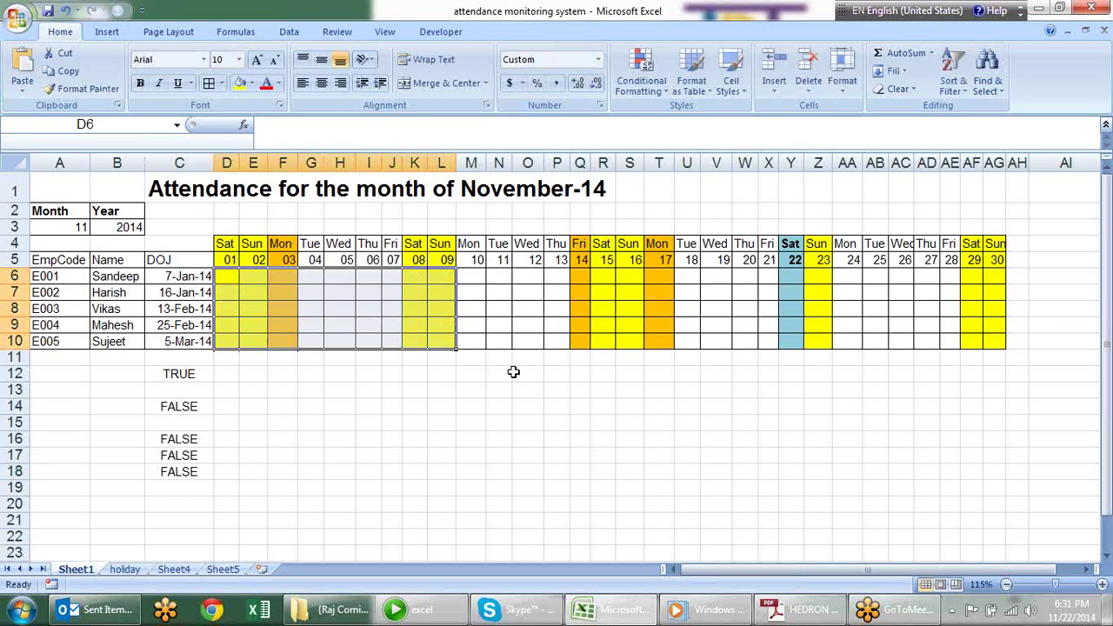
pyautogui.click(311, 306)
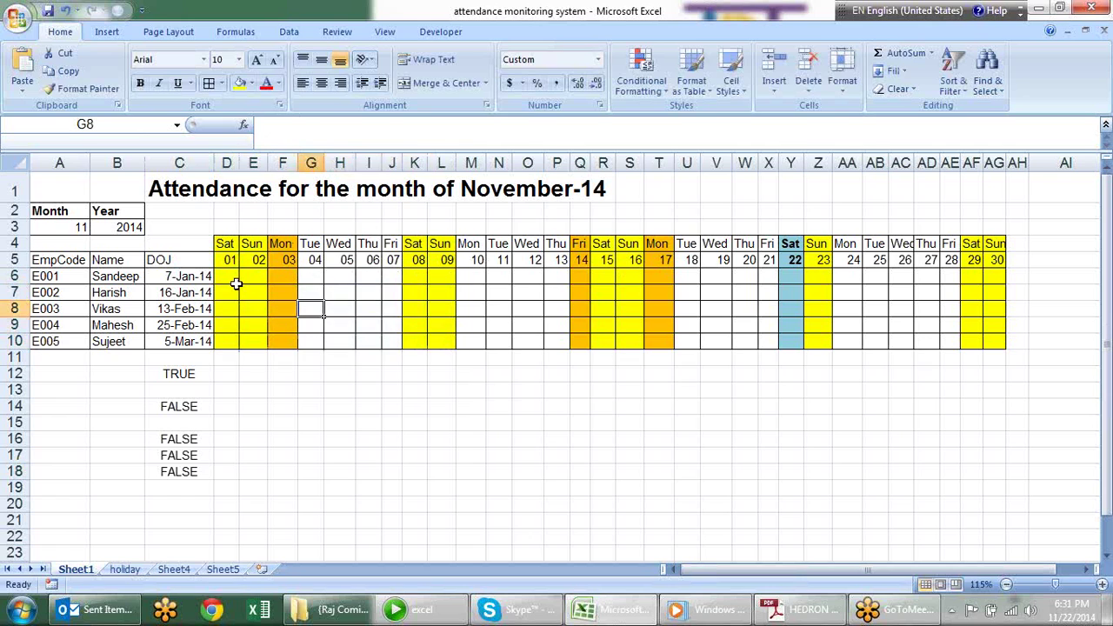
pyautogui.doubleClick(190, 475)
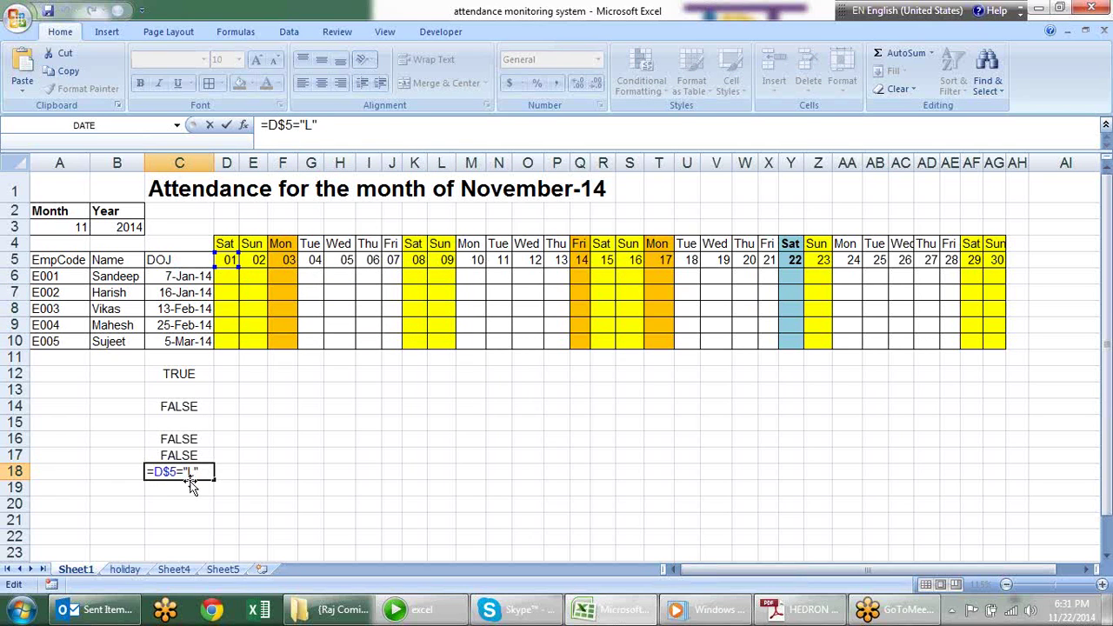
pyautogui.press('BackSpace')
pyautogui.press('BackSpace')
pyautogui.press('BackSpace')
pyautogui.click(233, 274)
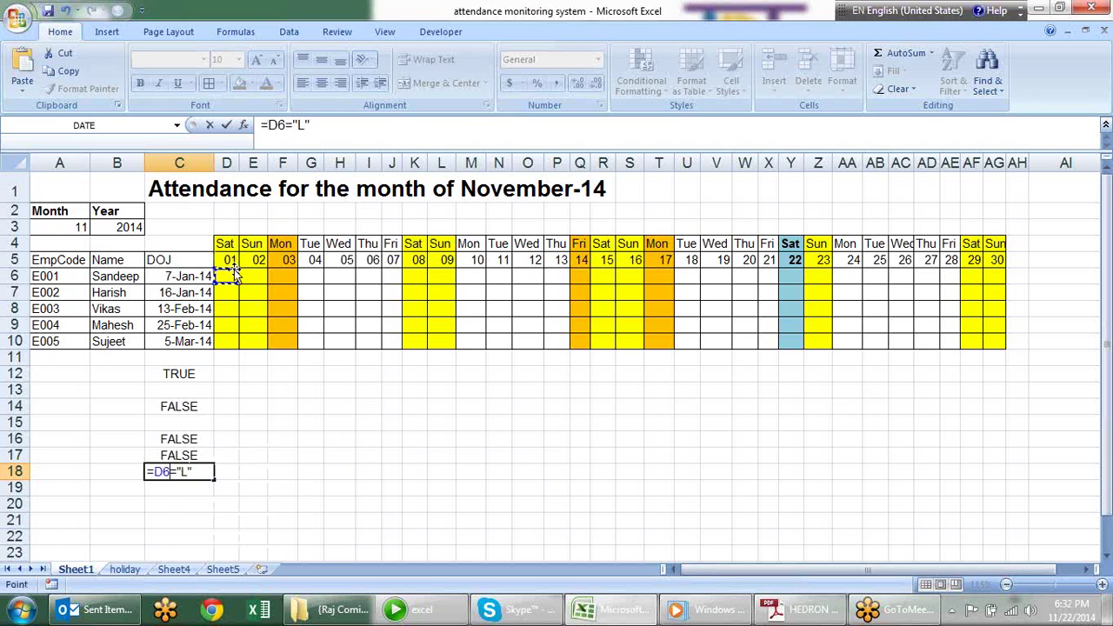
pyautogui.press('Return')
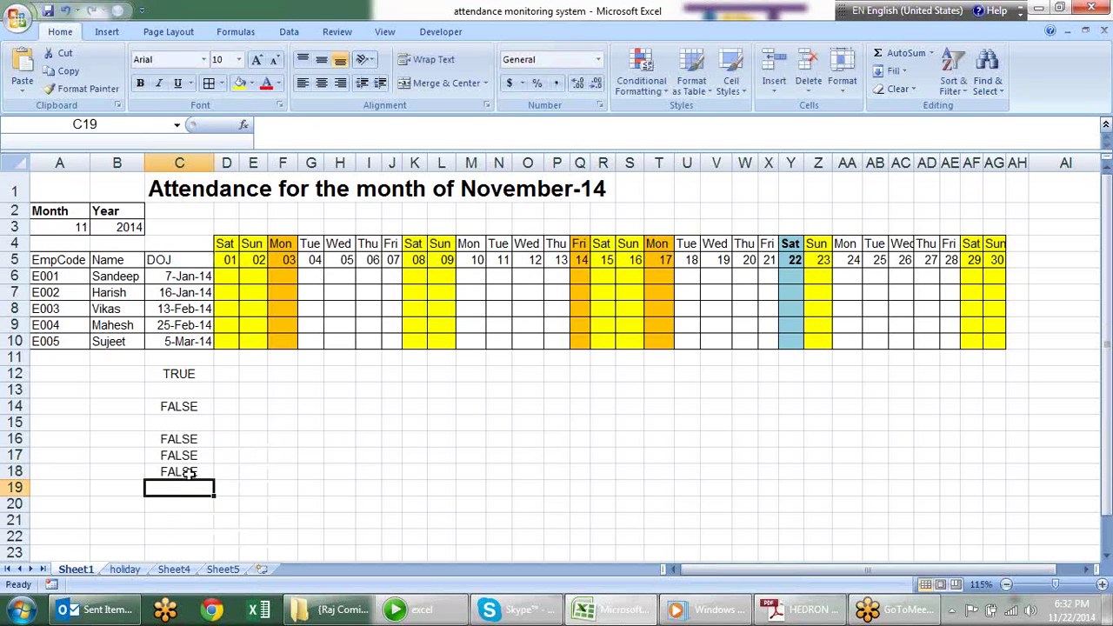
# Review the C18 formula text, then select the first attendance cell D6
pyautogui.click(184, 474)
pyautogui.click(316, 125)
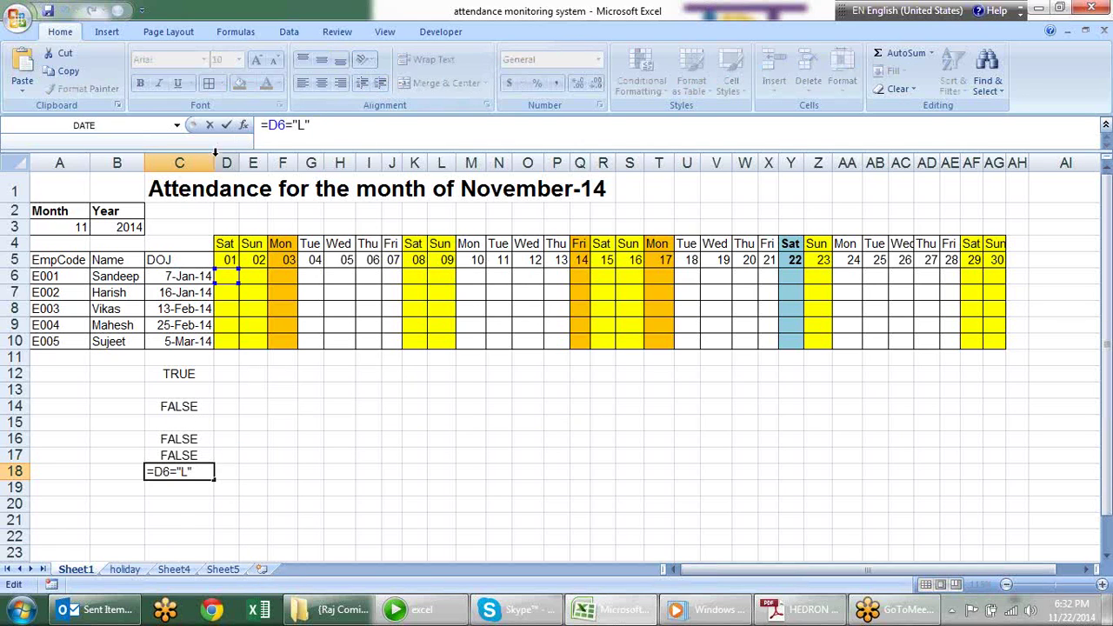
pyautogui.moveTo(322, 124); pyautogui.dragTo(206, 113)
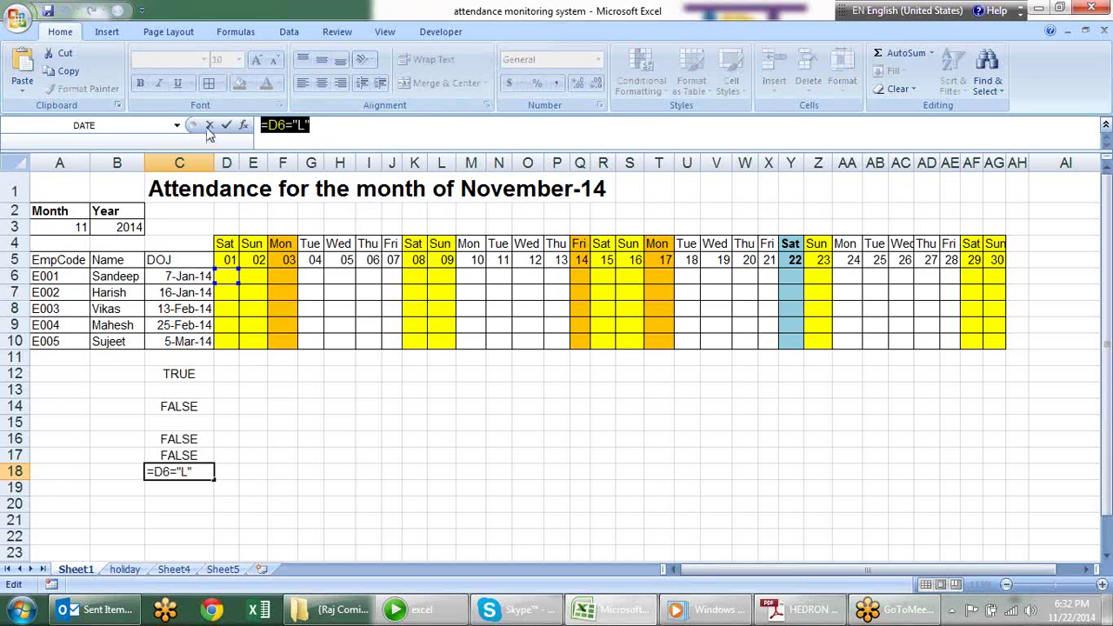
pyautogui.press('Escape')
pyautogui.click(233, 273)
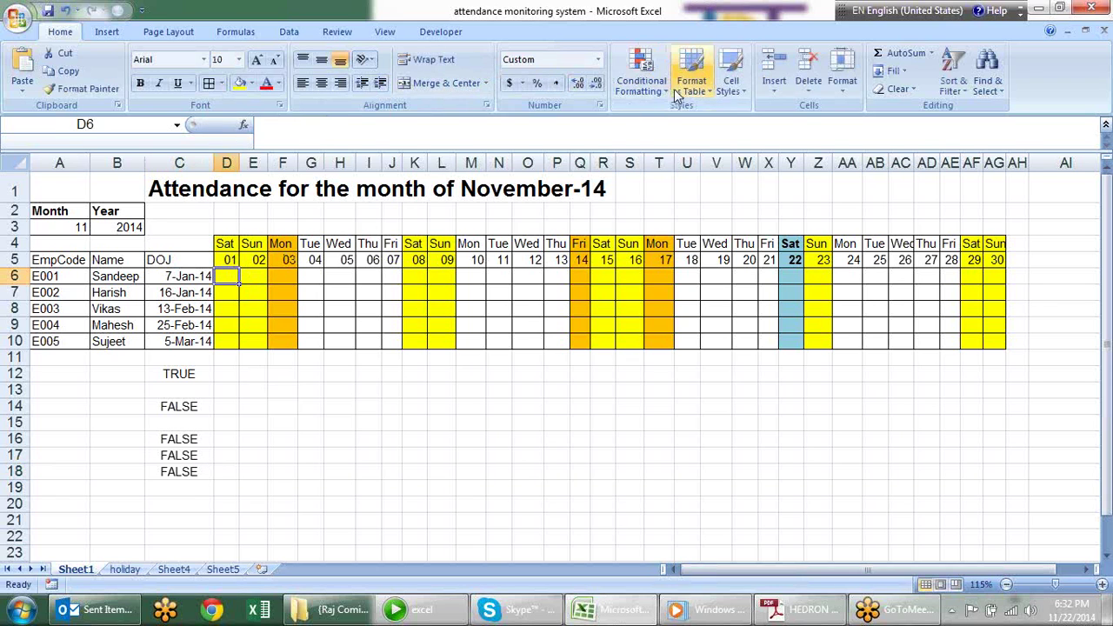
# Start a new formula-based conditional formatting rule with the condition =D6="L"
pyautogui.click(641, 79)
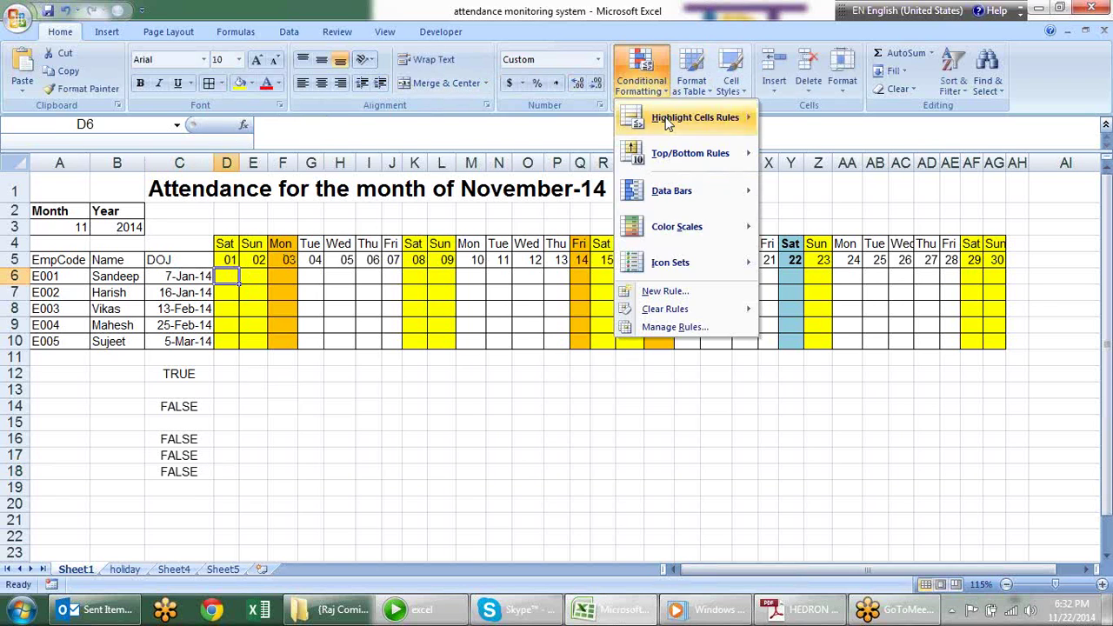
pyautogui.click(665, 291)
pyautogui.click(637, 164)
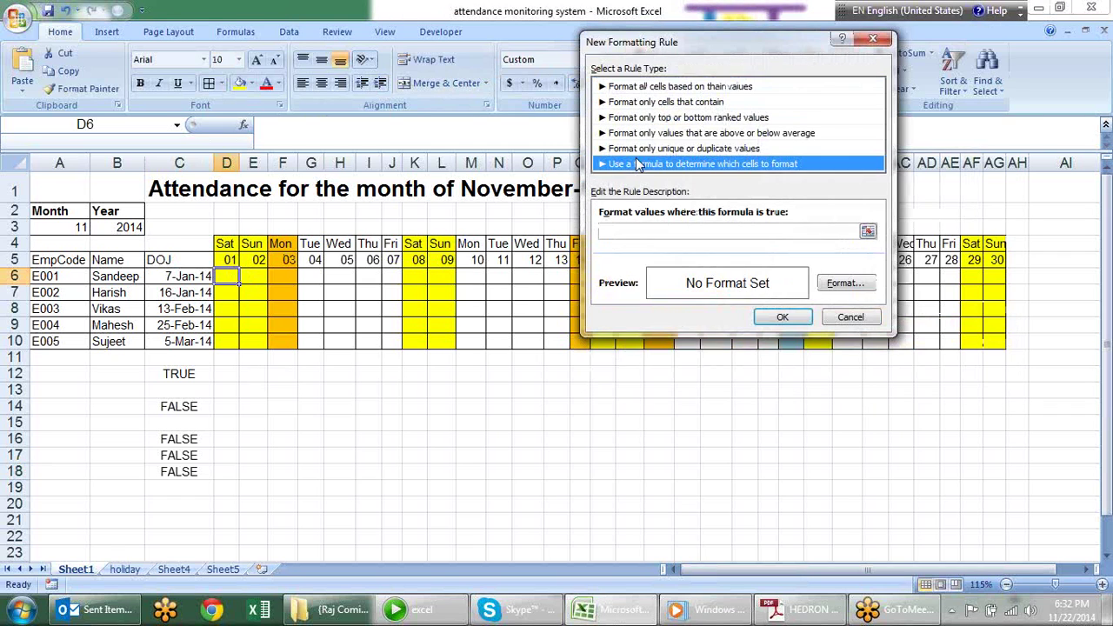
pyautogui.click(663, 228)
pyautogui.write('=D6="L"')
# Give the rule a red fill and bold text, and confirm it
pyautogui.click(847, 284)
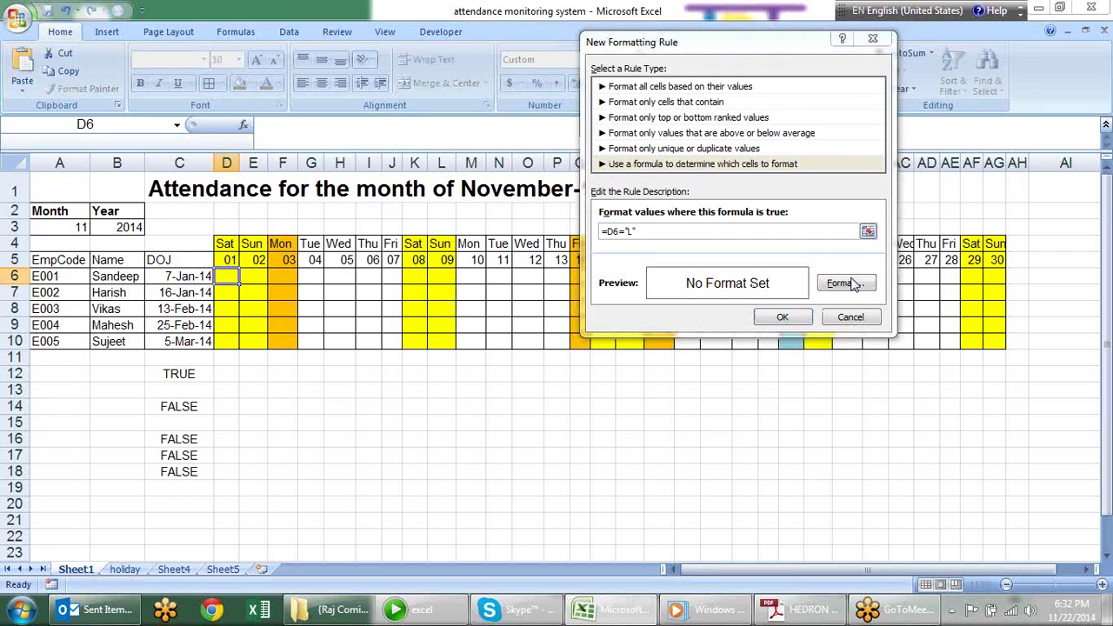
pyautogui.click(738, 36)
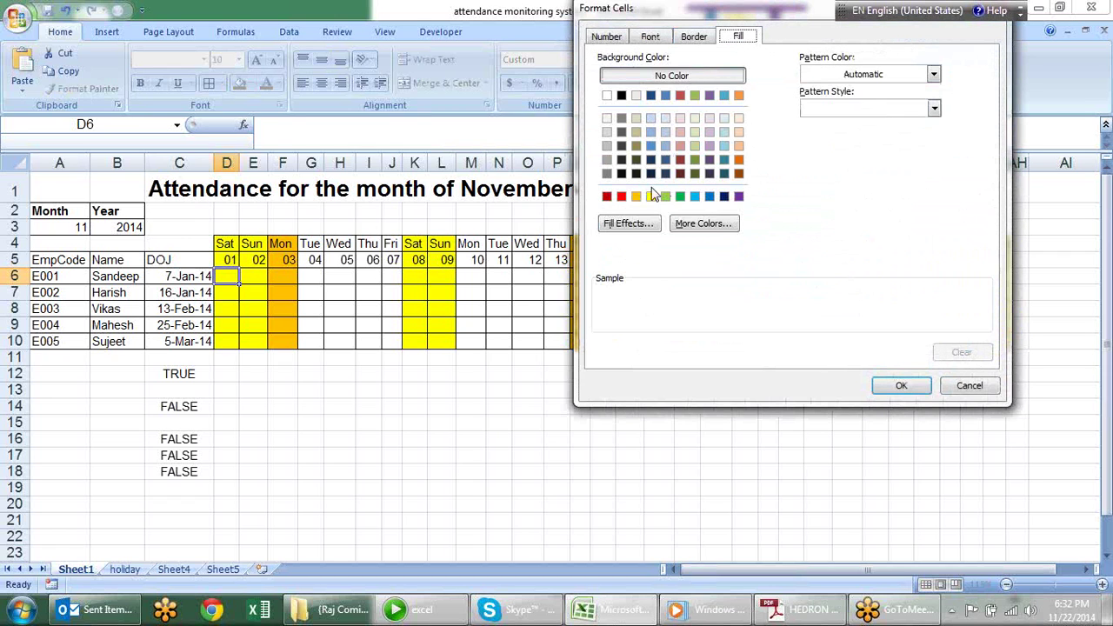
pyautogui.click(621, 195)
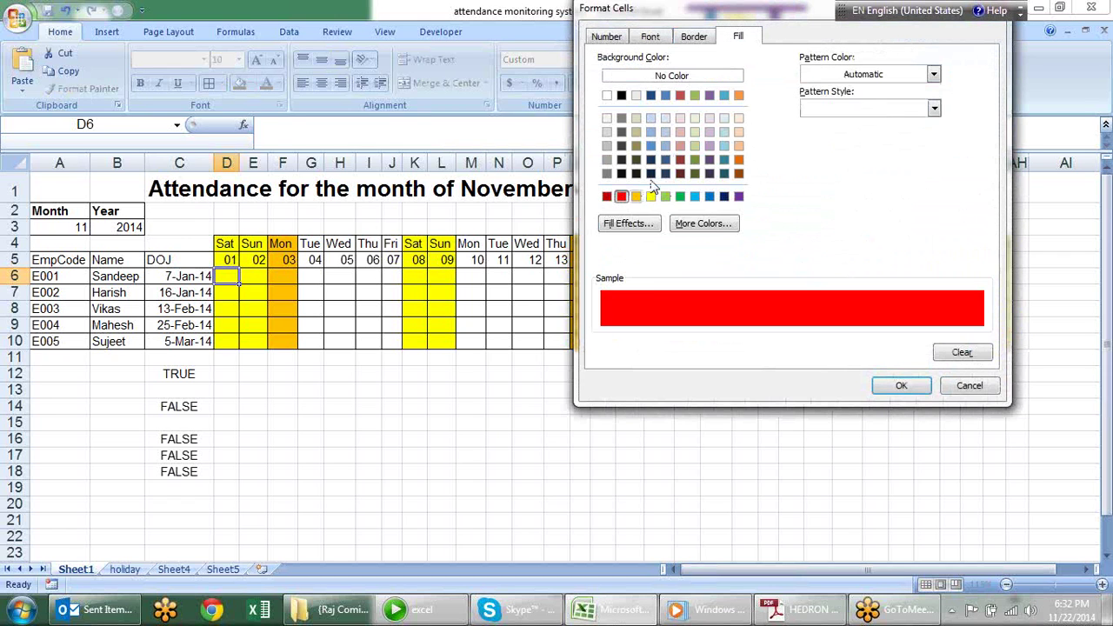
pyautogui.click(693, 39)
pyautogui.click(661, 39)
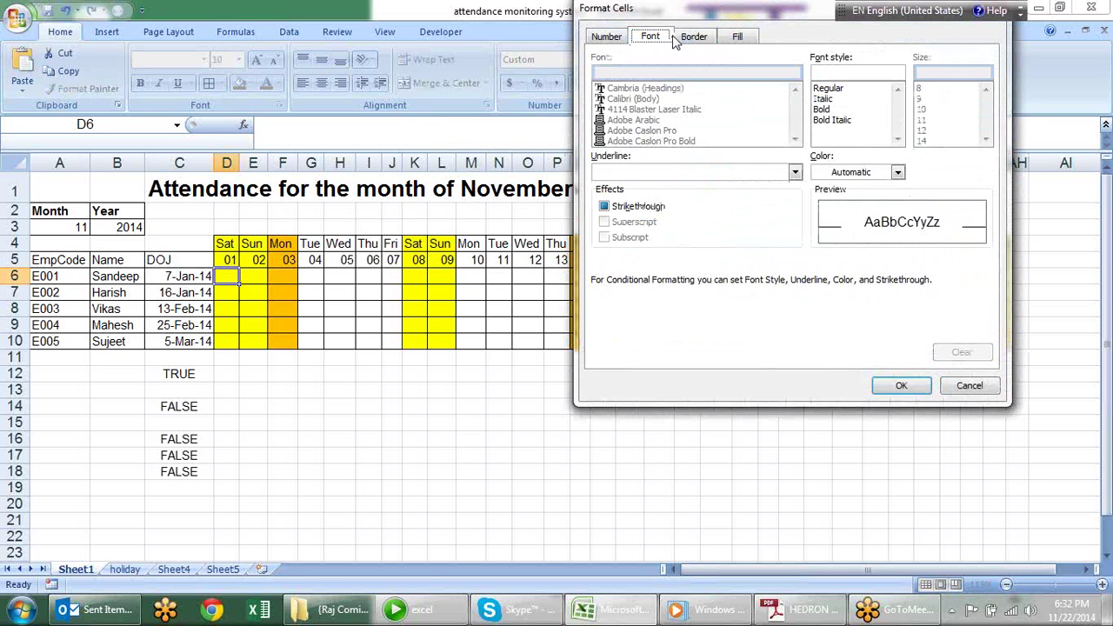
pyautogui.click(831, 109)
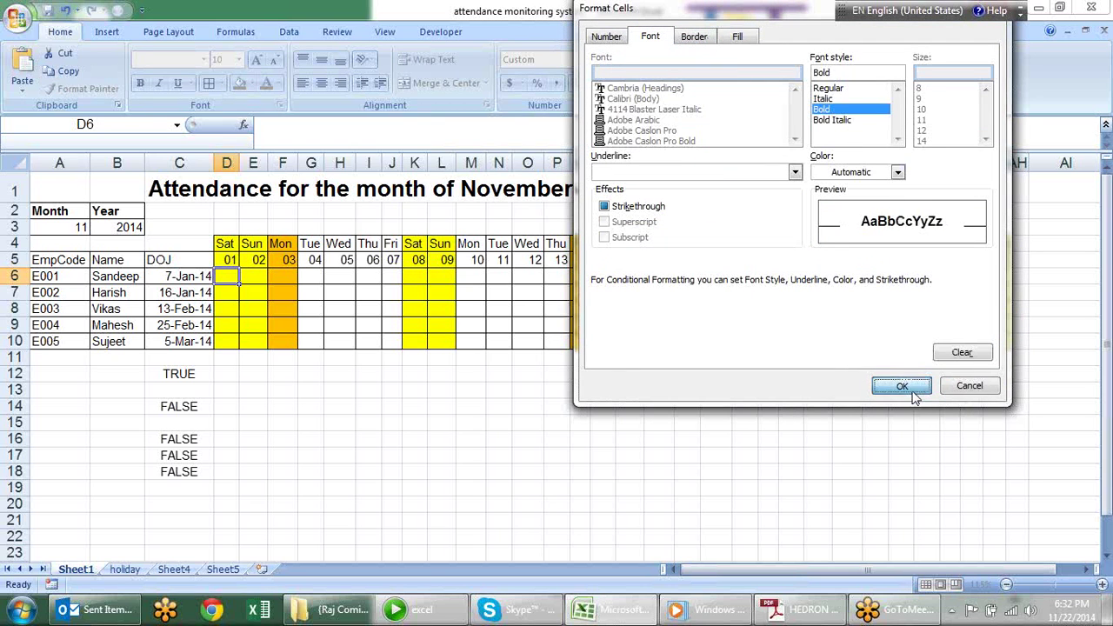
pyautogui.click(901, 386)
pyautogui.click(776, 311)
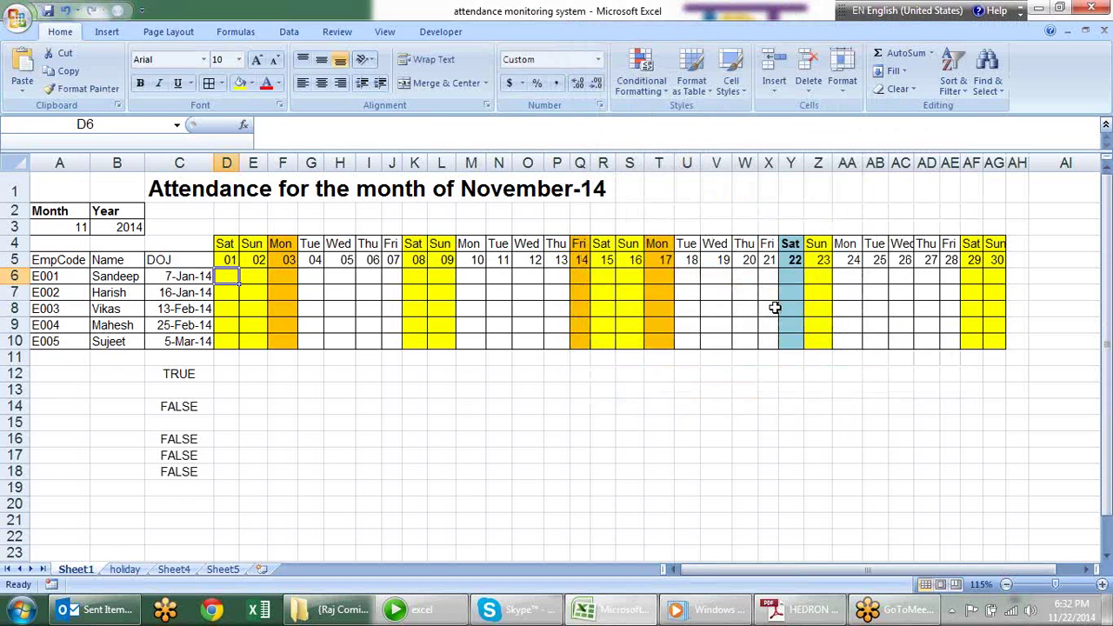
pyautogui.click(83, 87)
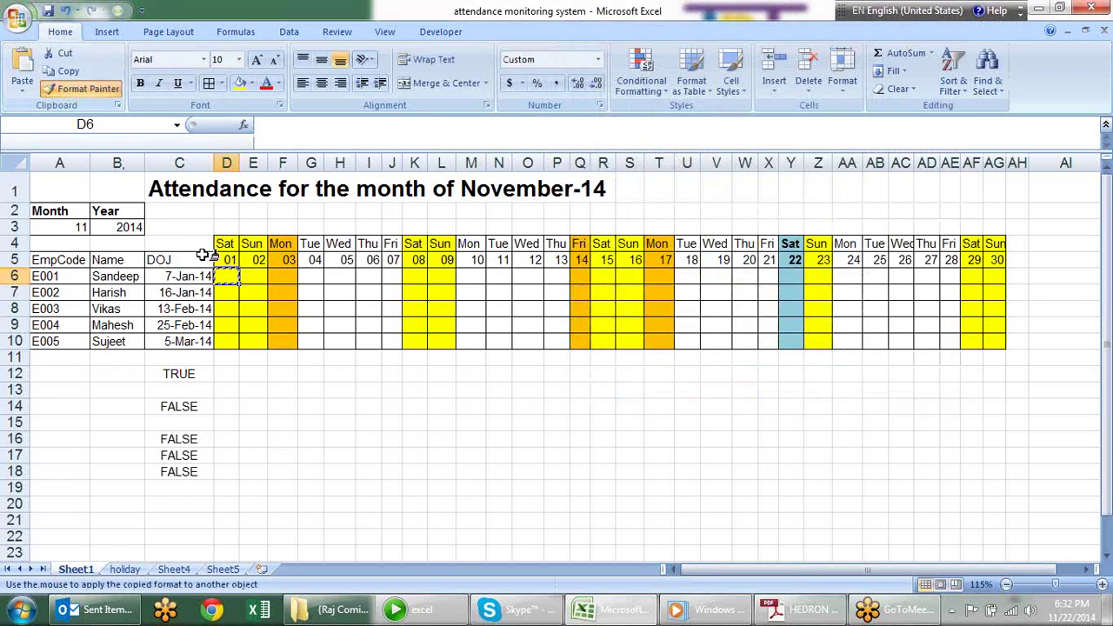
# Paint D6's formatting over D6:AG10, then test it with an 'l' in I7 and clear it
pyautogui.moveTo(228, 276); pyautogui.dragTo(998, 339)
pyautogui.click(629, 423)
pyautogui.click(373, 291)
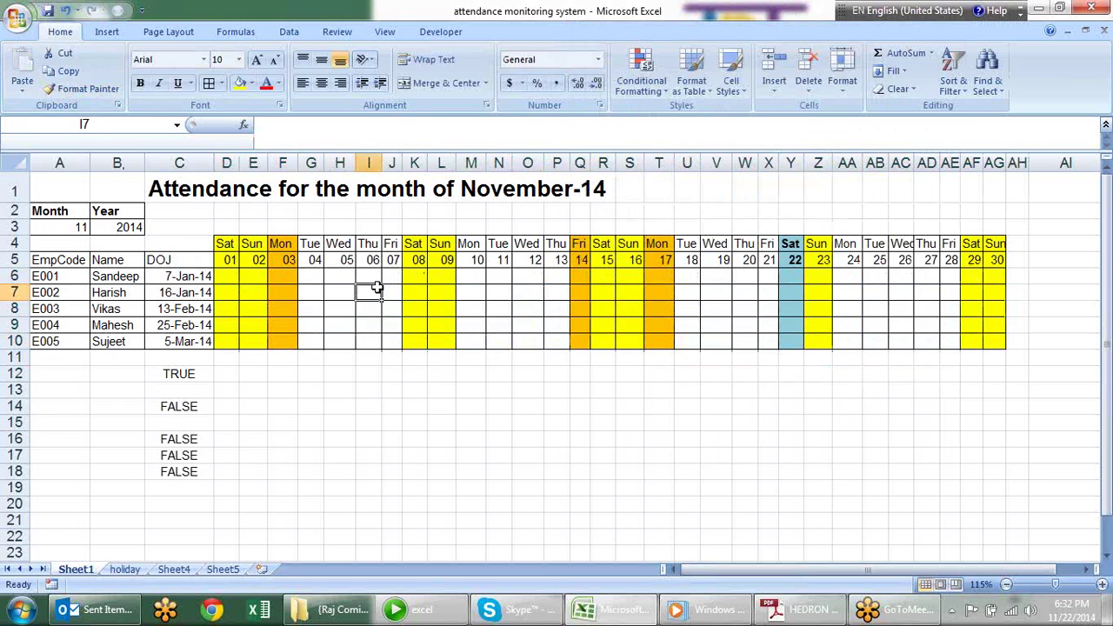
pyautogui.write('l')
pyautogui.press('Return')
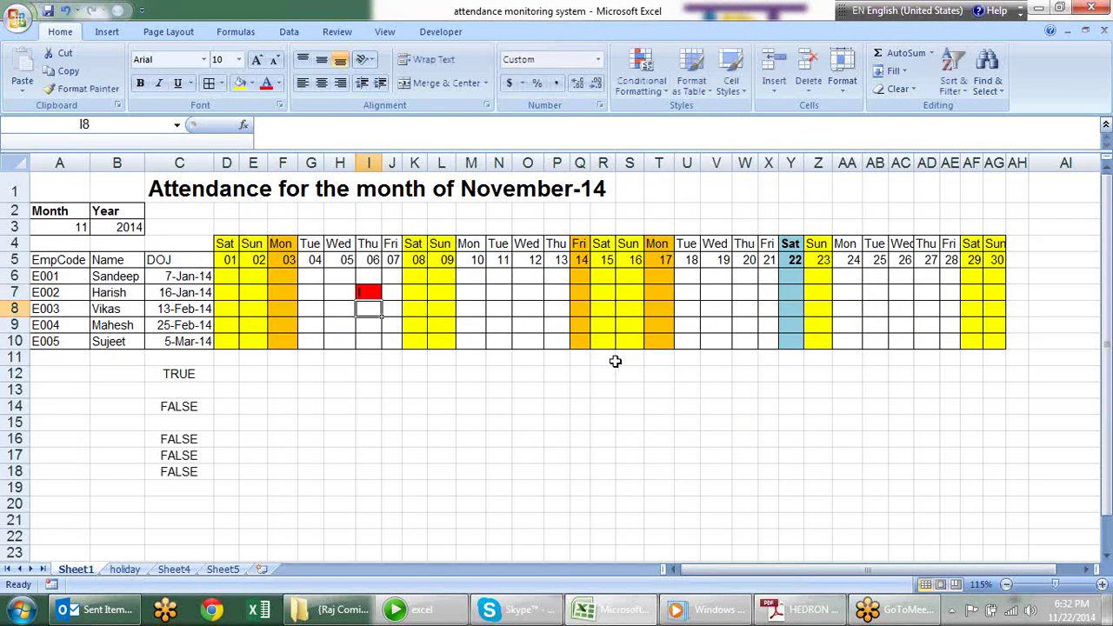
pyautogui.press('Up')
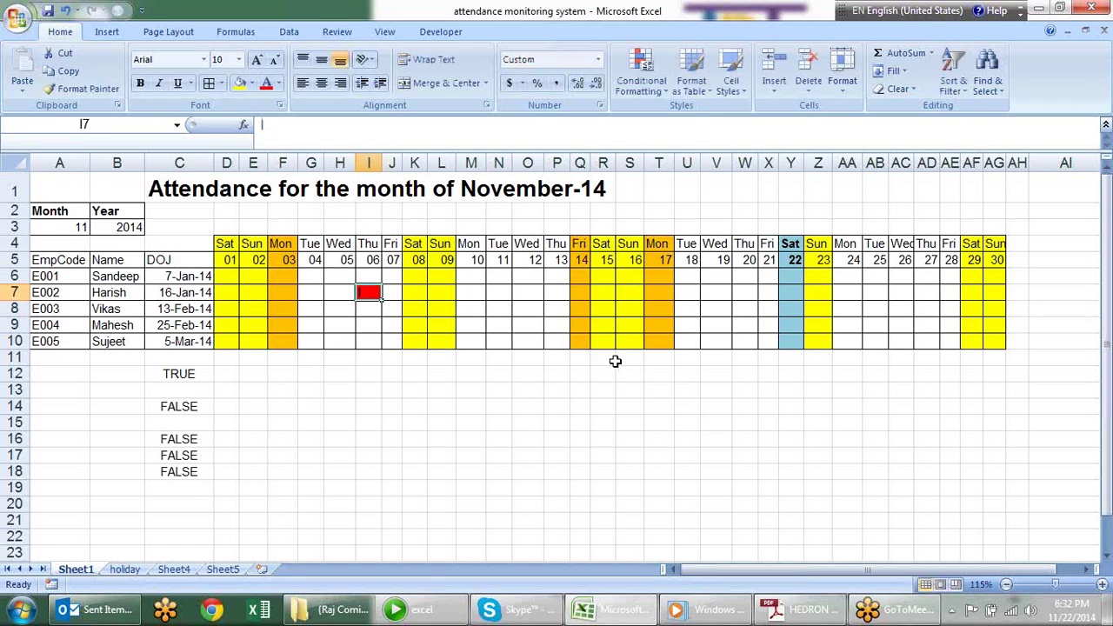
pyautogui.press('Delete')
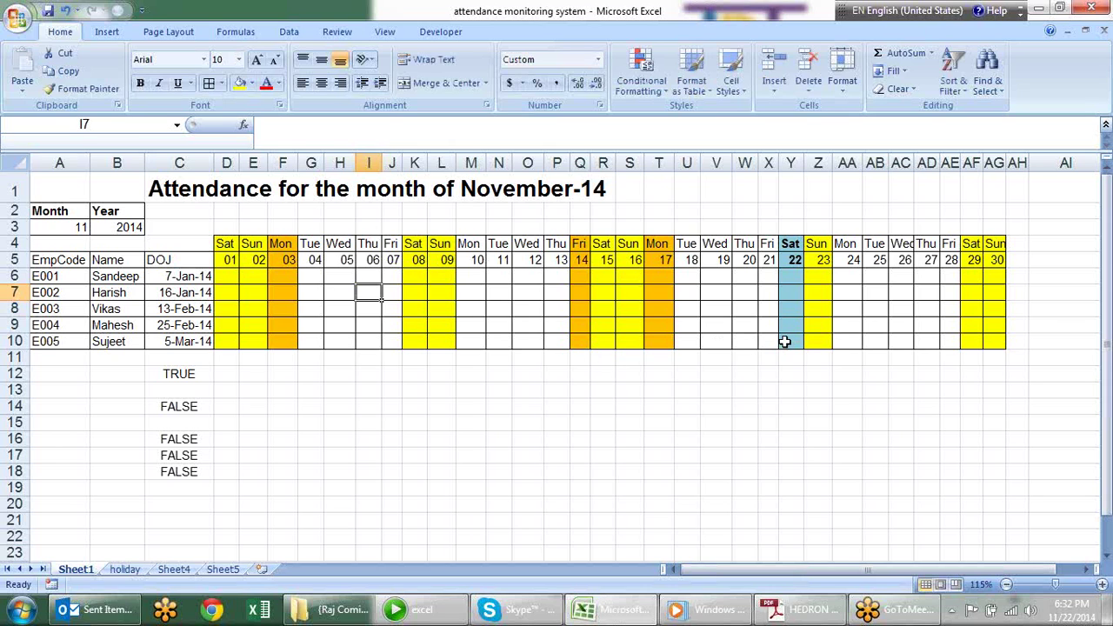
pyautogui.click(502, 325)
pyautogui.click(629, 306)
pyautogui.click(792, 312)
pyautogui.click(935, 289)
pyautogui.click(648, 276)
pyautogui.click(378, 295)
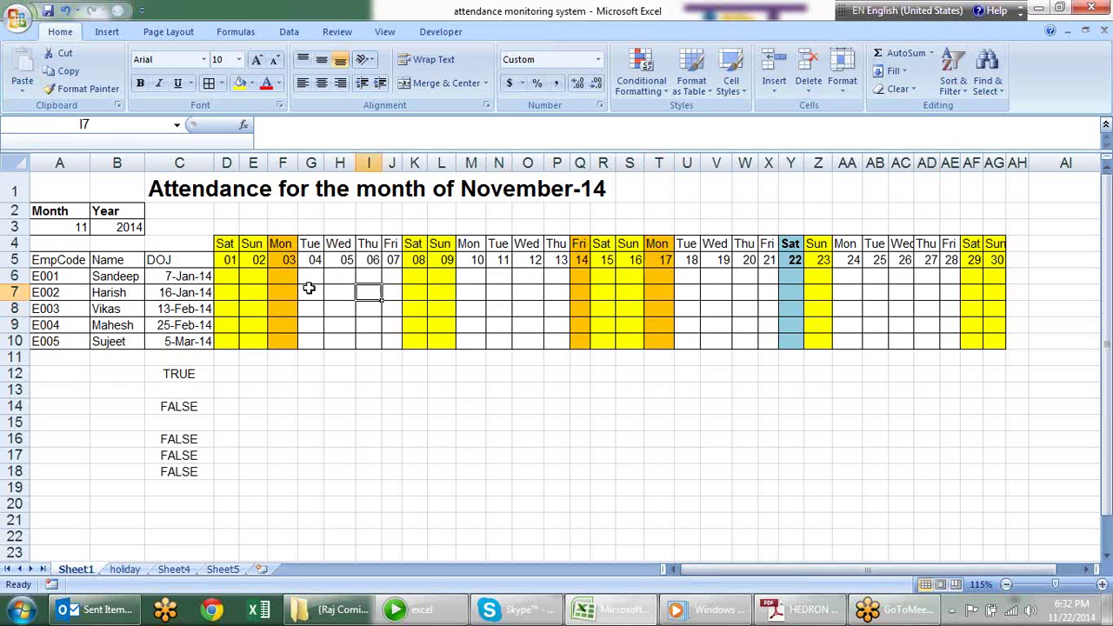
pyautogui.click(189, 372)
pyautogui.click(188, 409)
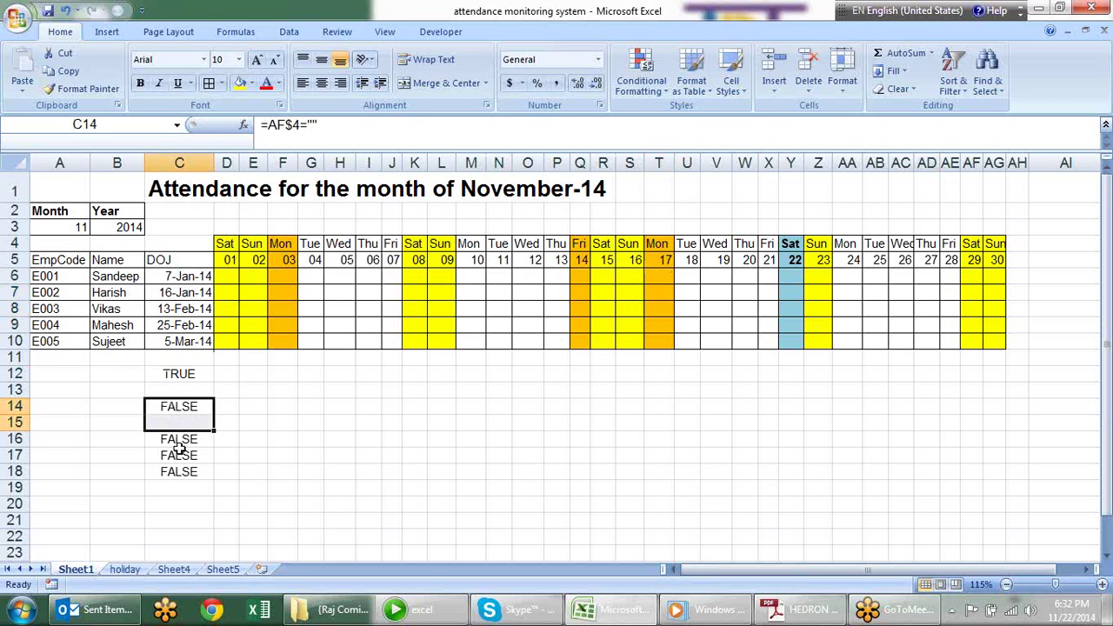
pyautogui.click(178, 440)
pyautogui.click(177, 456)
pyautogui.click(177, 471)
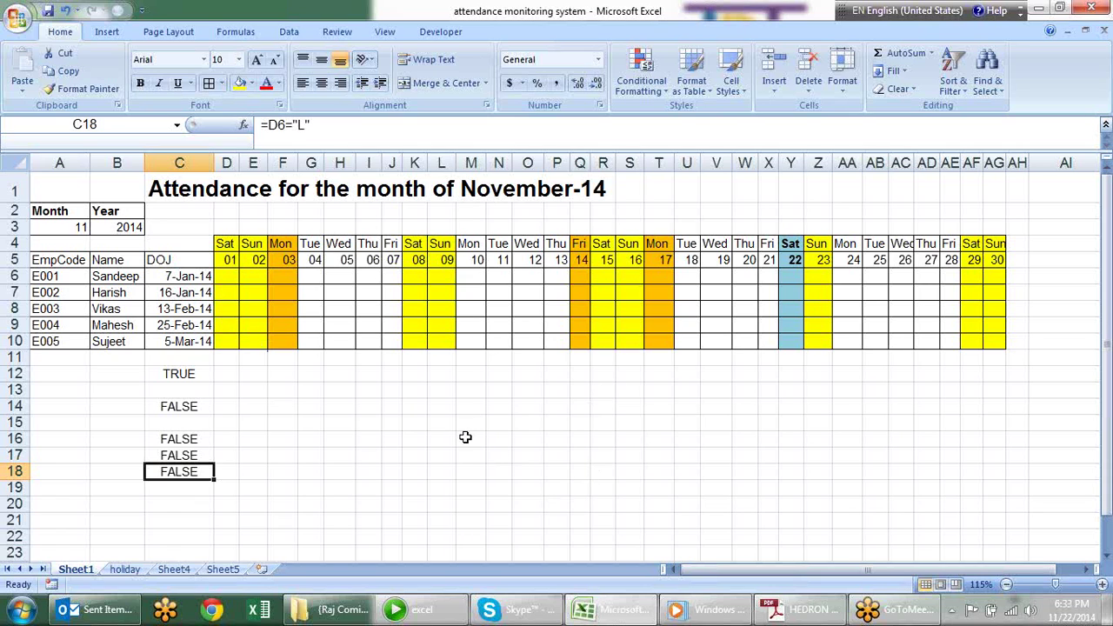
pyautogui.click(202, 276)
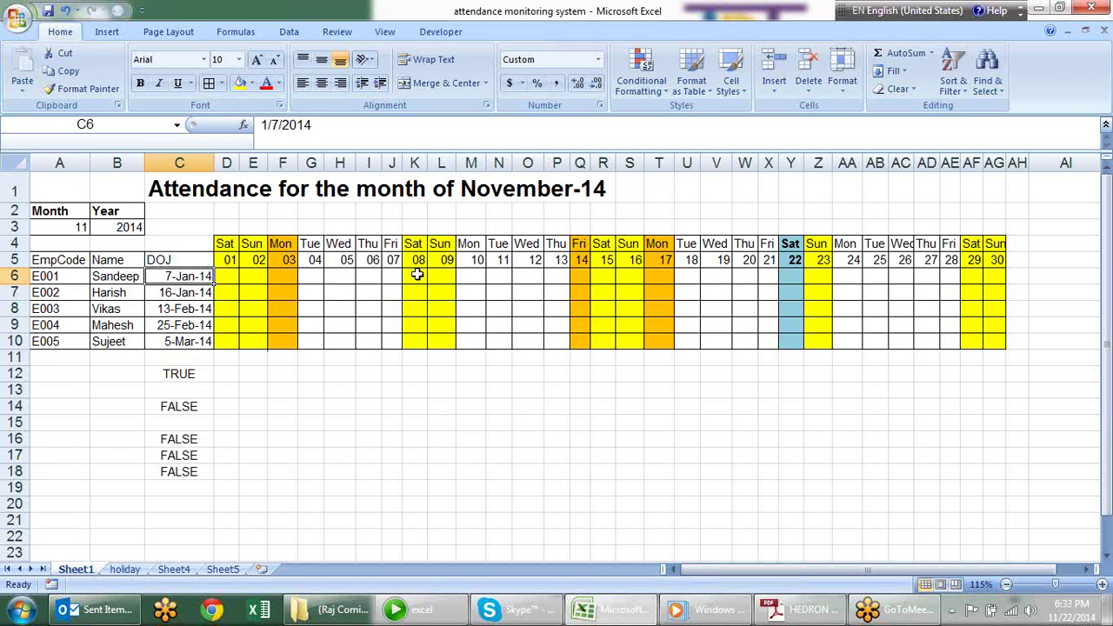
pyautogui.moveTo(415, 276); pyautogui.dragTo(600, 274)
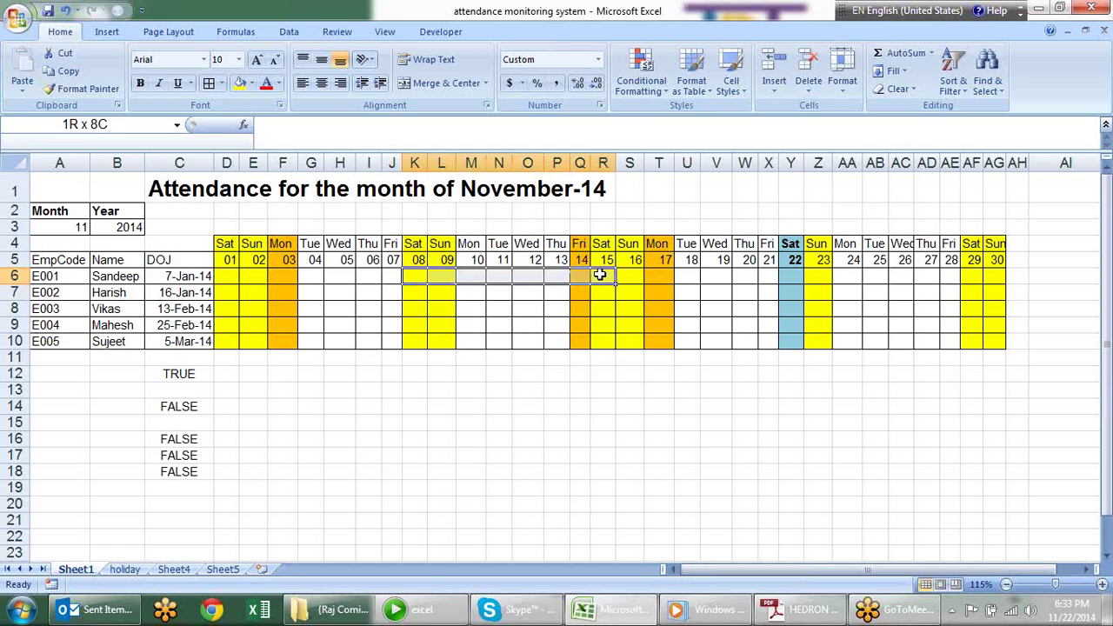
pyautogui.click(789, 272)
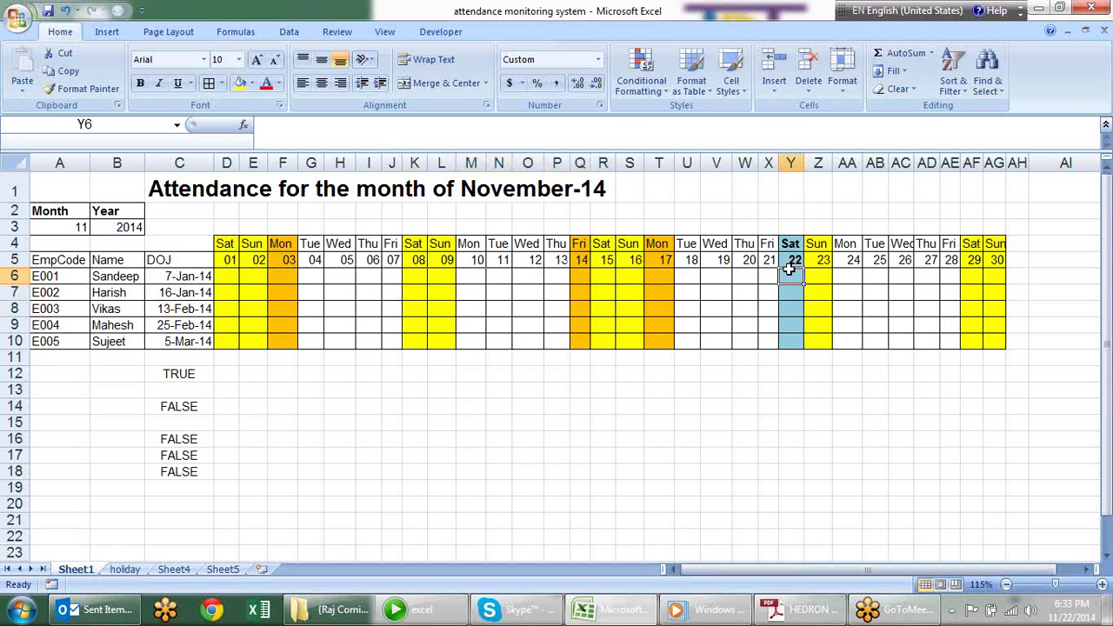
pyautogui.moveTo(788, 271)
pyautogui.mouseDown()
pyautogui.moveTo(677, 277)
pyautogui.moveTo(956, 276)
pyautogui.mouseUp()
pyautogui.click(820, 323)
pyautogui.click(227, 276)
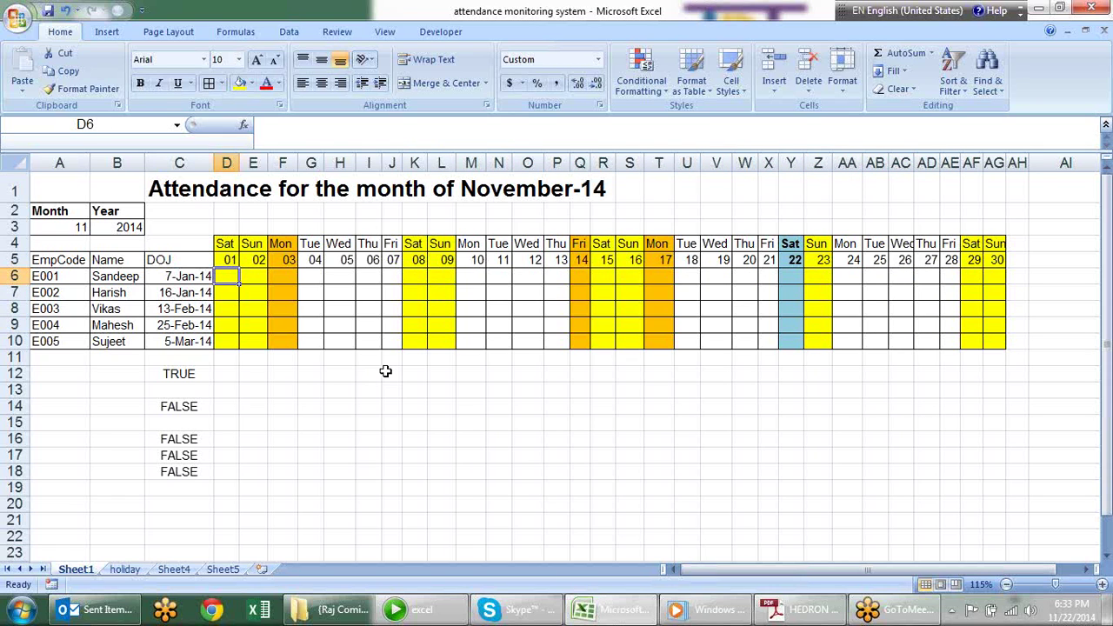
# Enter =IF($C6>D$5,"","P") in D6
pyautogui.write('=')
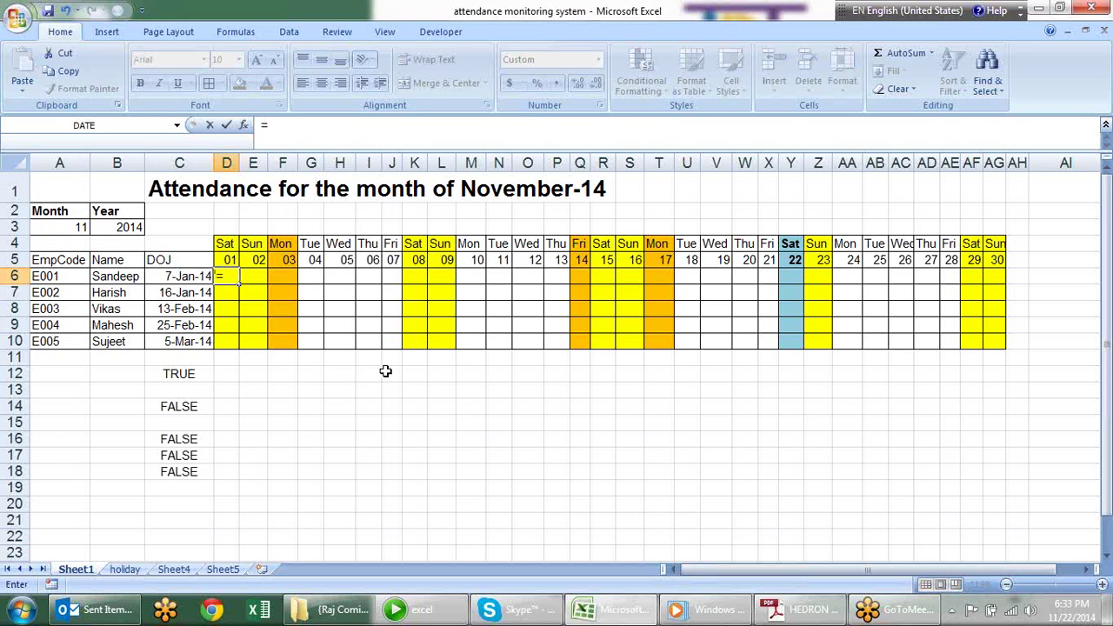
pyautogui.write('if')
pyautogui.press('Tab')
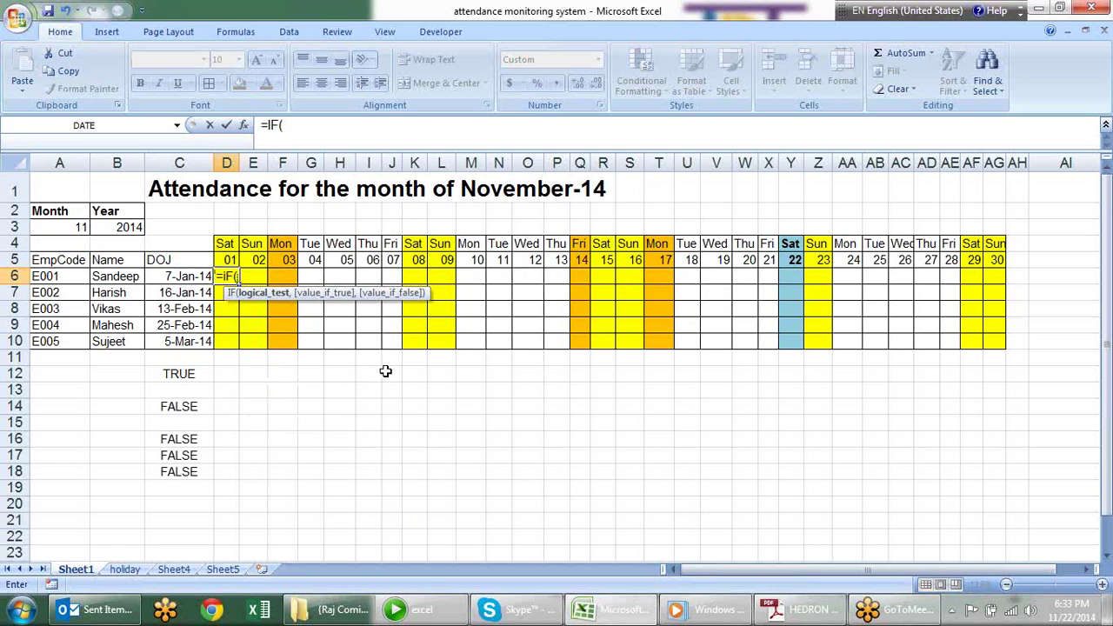
pyautogui.click(201, 276)
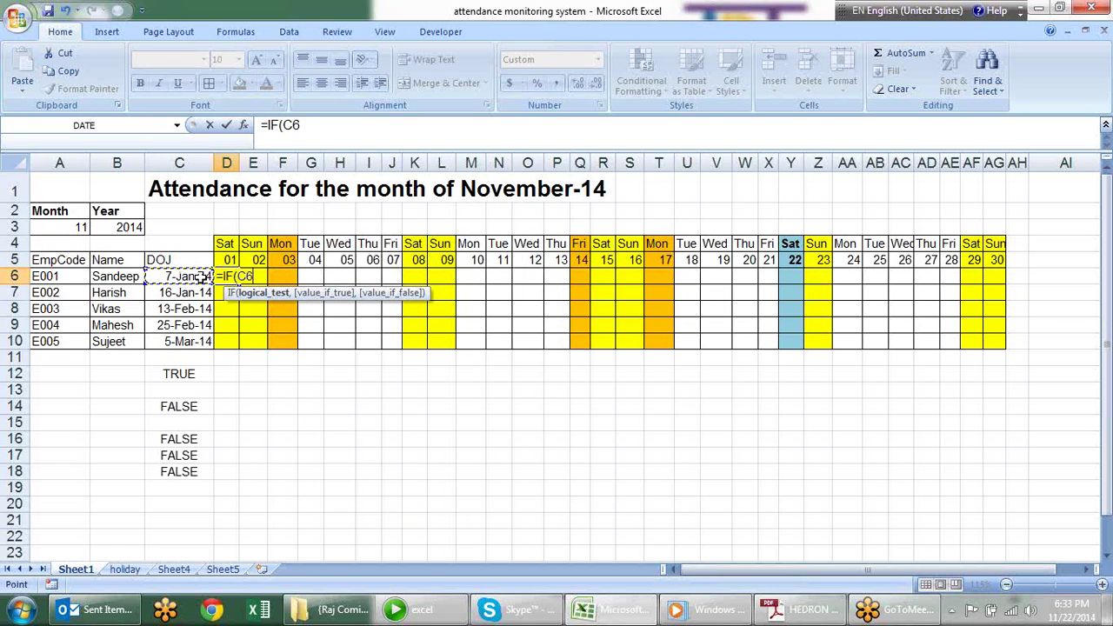
pyautogui.write('>')
pyautogui.click(225, 260)
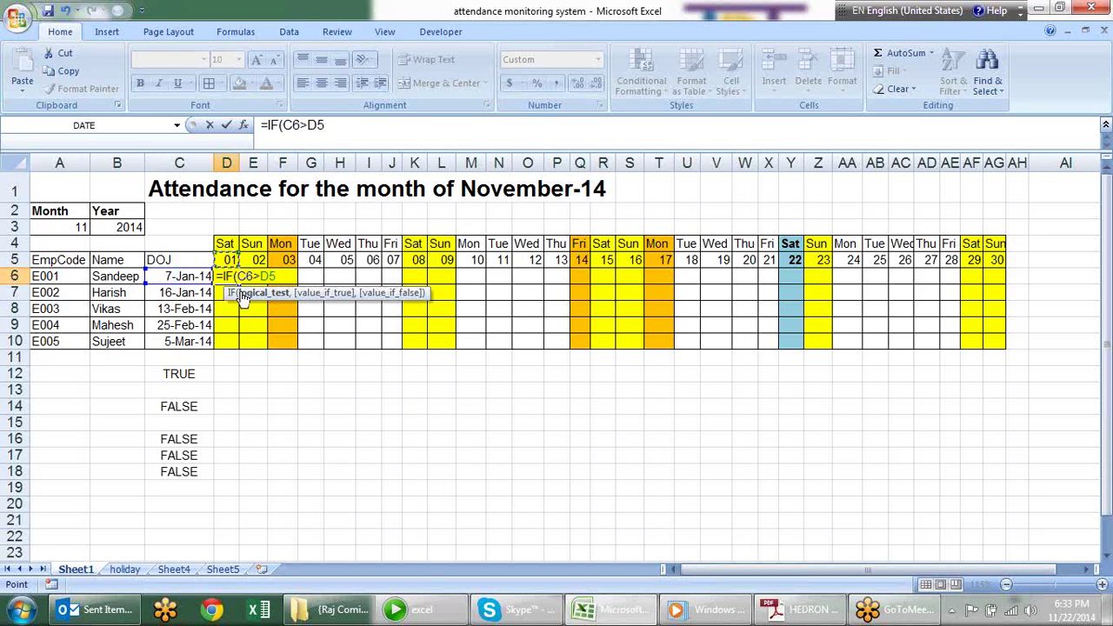
pyautogui.click(241, 276)
pyautogui.write('$')
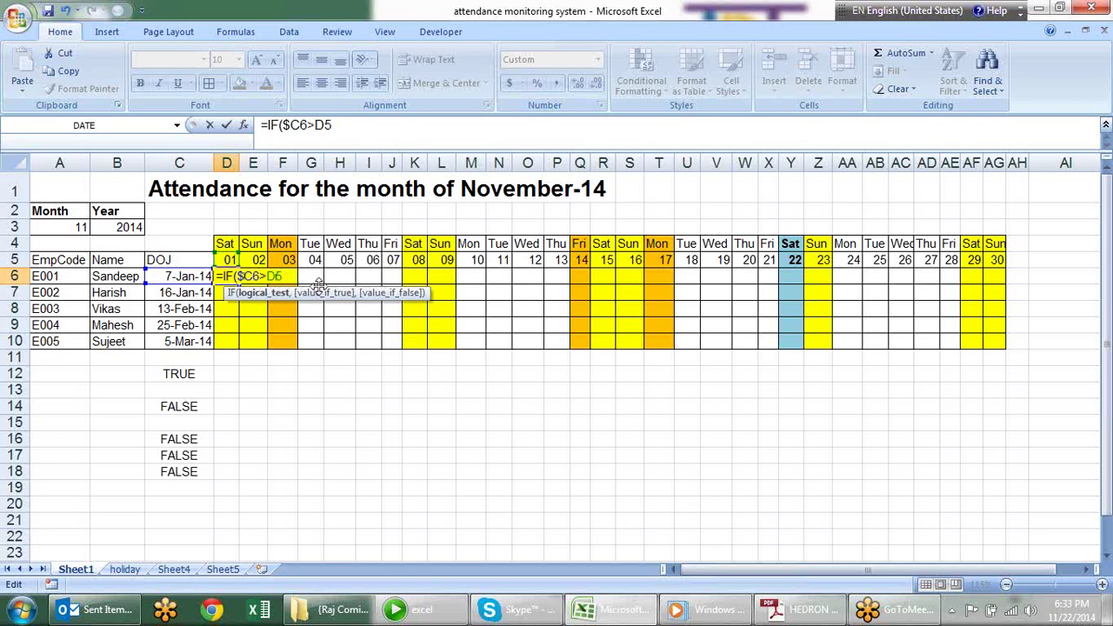
pyautogui.press('F4')
pyautogui.press('F4')
pyautogui.write(',')
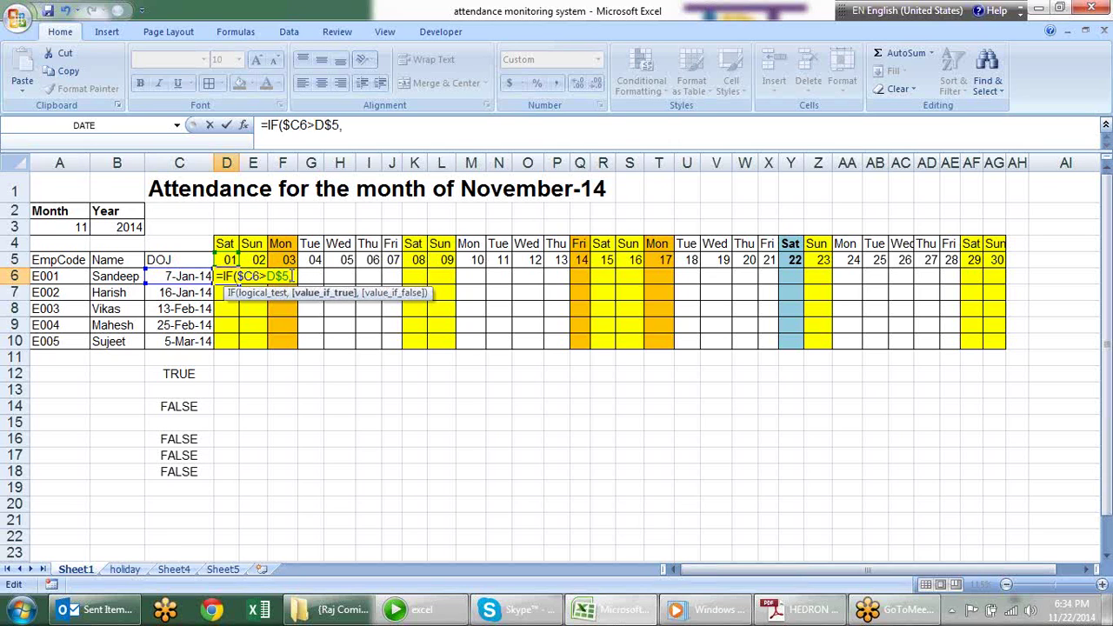
pyautogui.write('""')
pyautogui.write(',"P"')
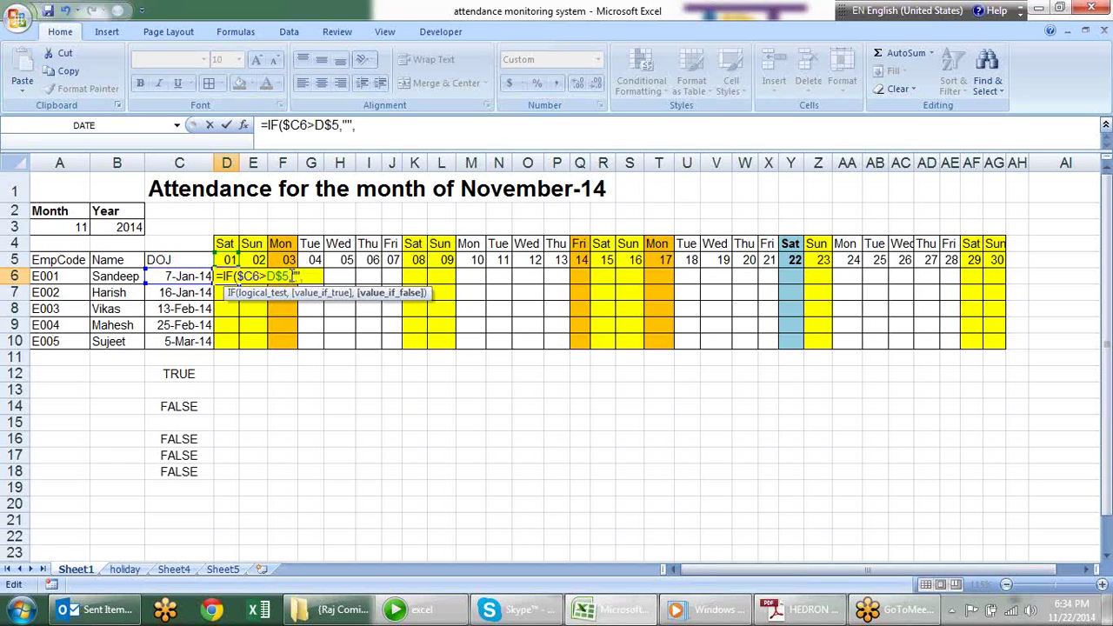
pyautogui.write(')')
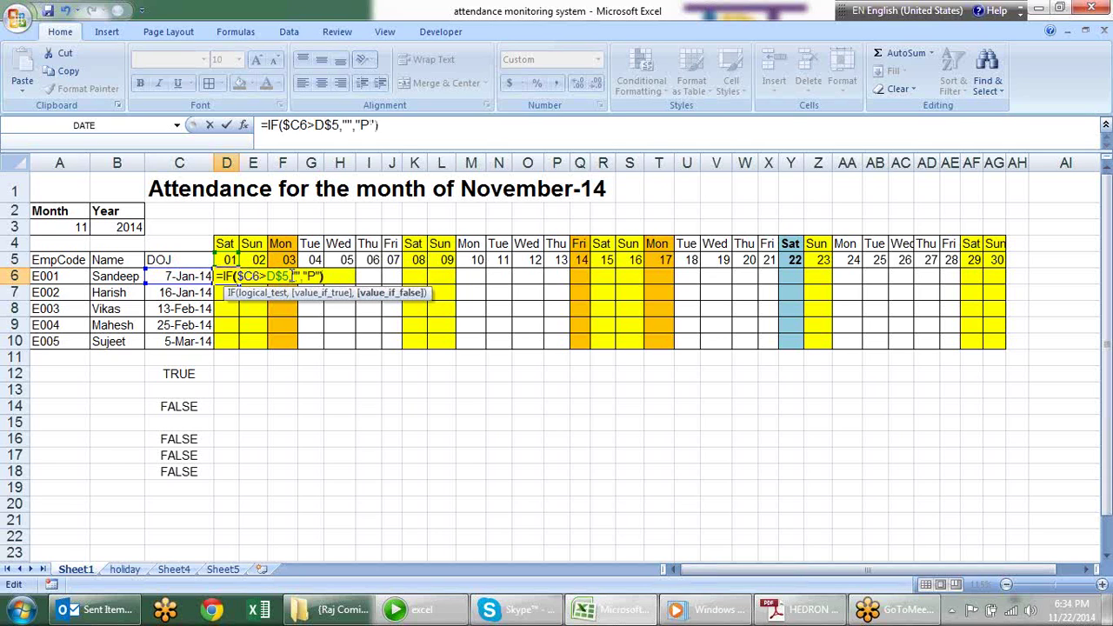
pyautogui.press('Return')
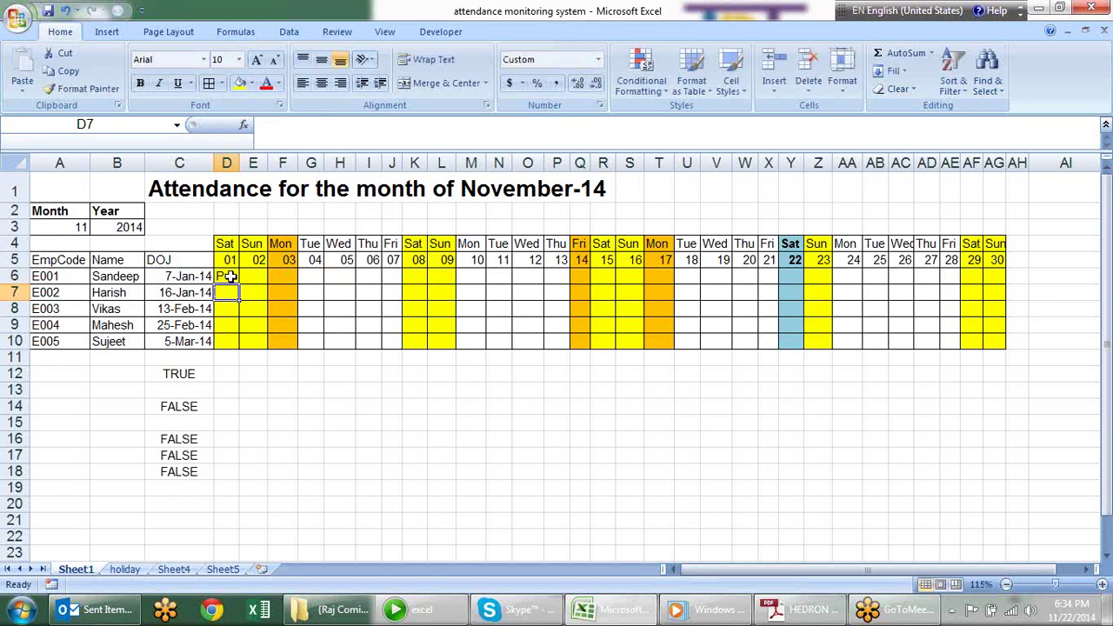
# Fill D6's formula across to AG6 and down through row 10
pyautogui.click(233, 276)
pyautogui.moveTo(238, 282); pyautogui.dragTo(1000, 280)
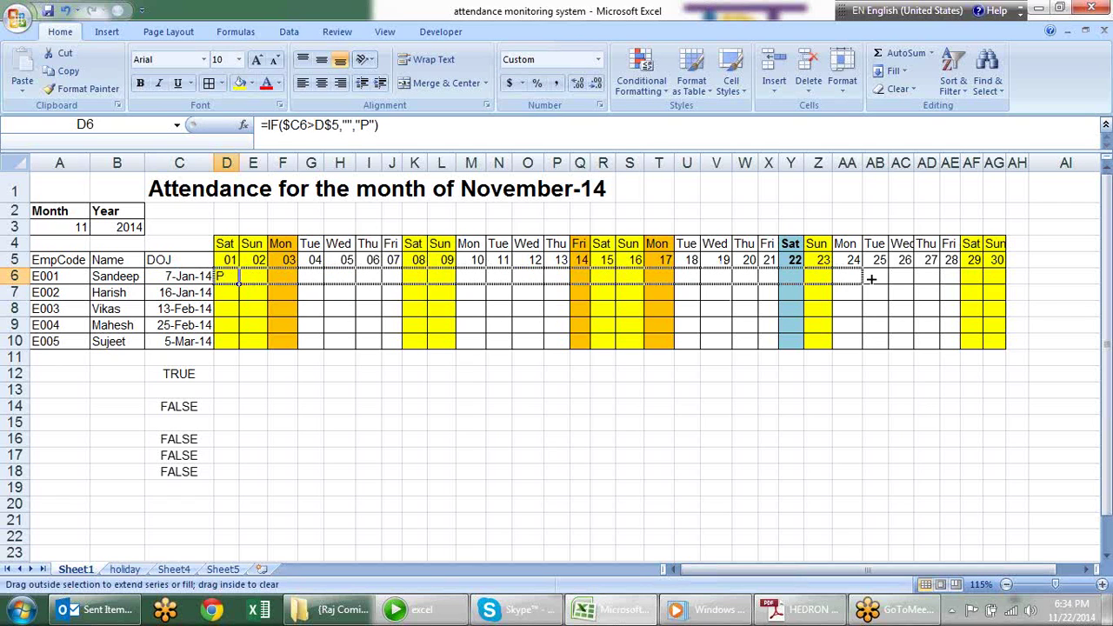
pyautogui.moveTo(1007, 284); pyautogui.dragTo(1004, 346)
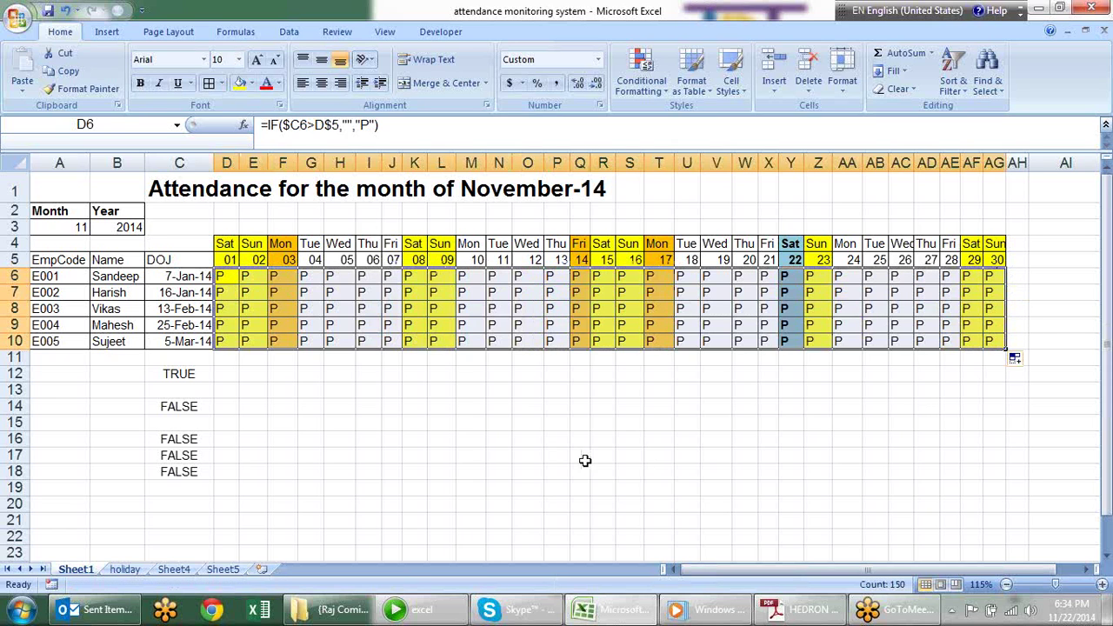
pyautogui.click(80, 229)
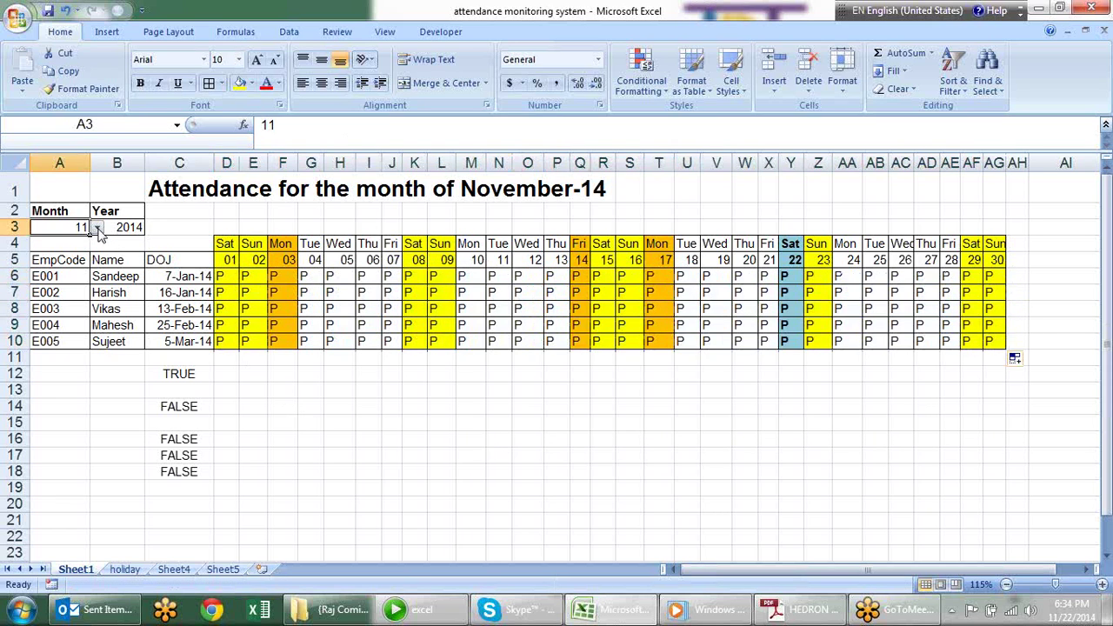
# Switch the month in A3 to 7, then to 1
pyautogui.click(97, 226)
pyautogui.click(73, 269)
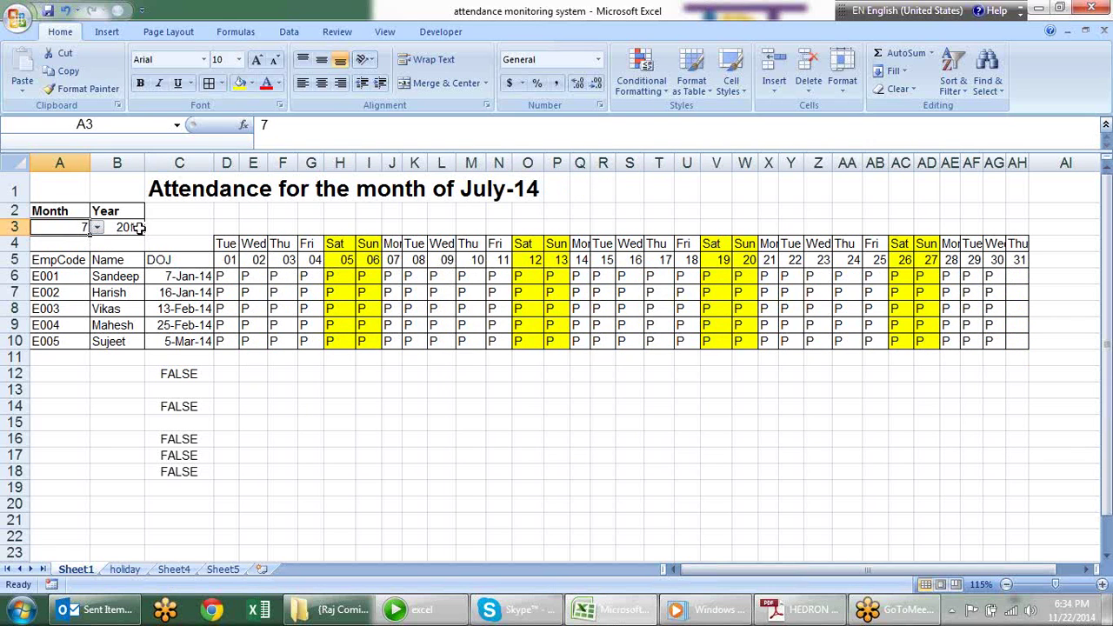
pyautogui.click(96, 224)
pyautogui.click(87, 229)
pyautogui.click(98, 228)
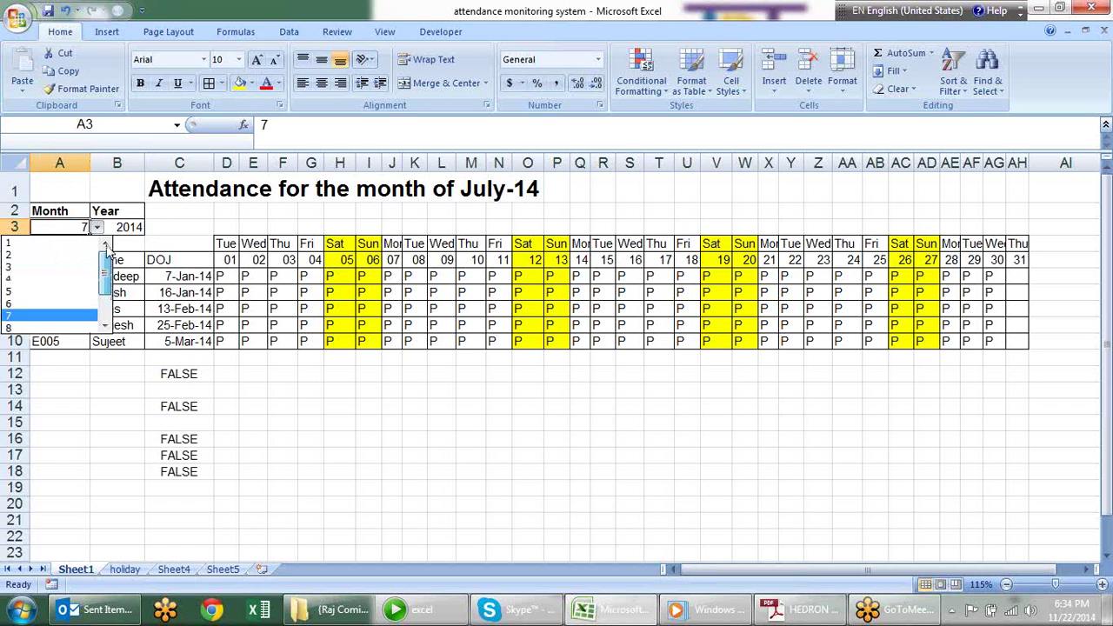
pyautogui.click(90, 244)
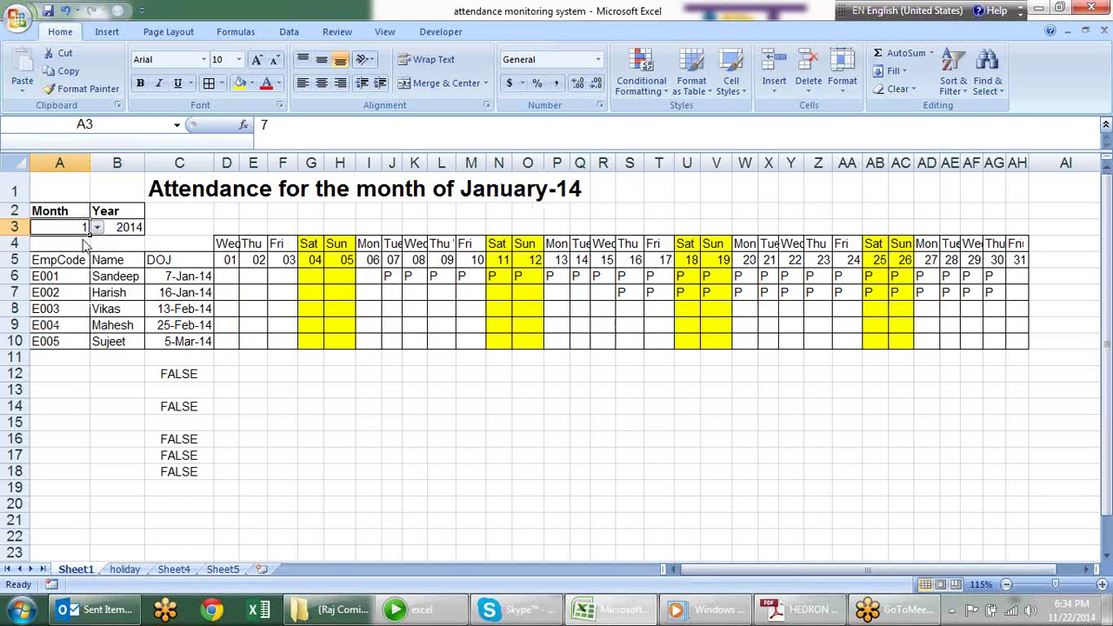
# Review the J6 attendance formula and the joining dates in C6 to C10
pyautogui.click(389, 276)
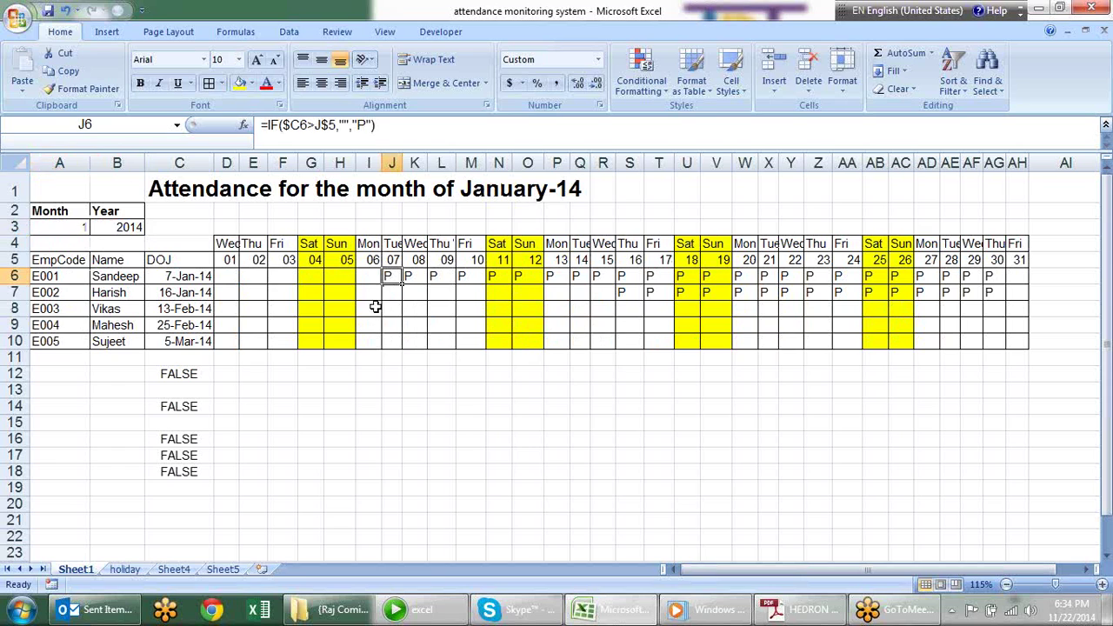
pyautogui.click(174, 279)
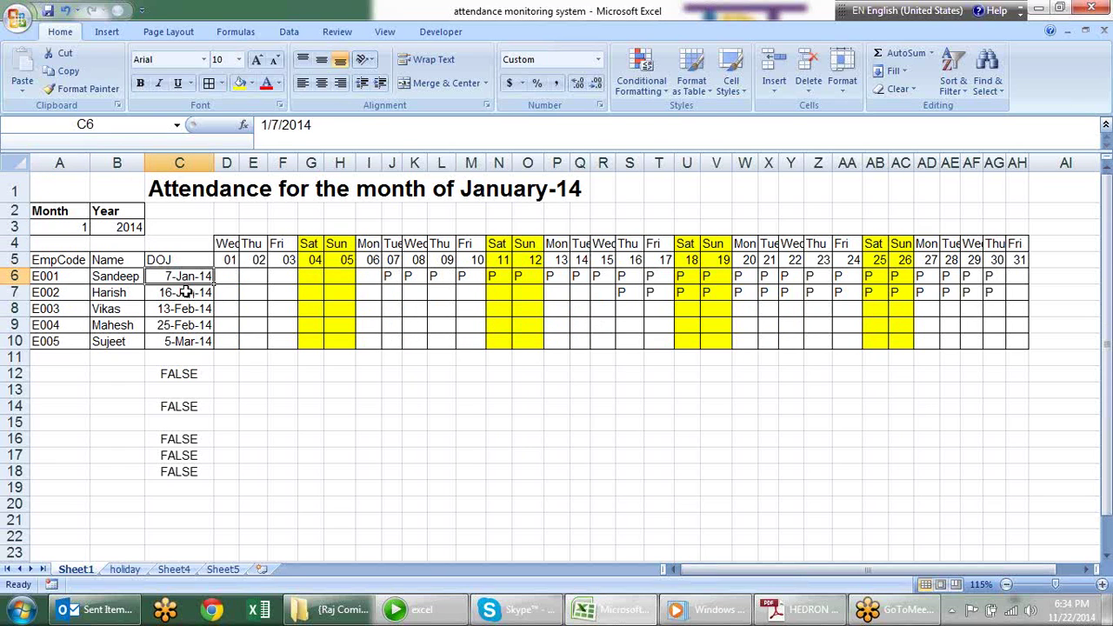
pyautogui.click(185, 292)
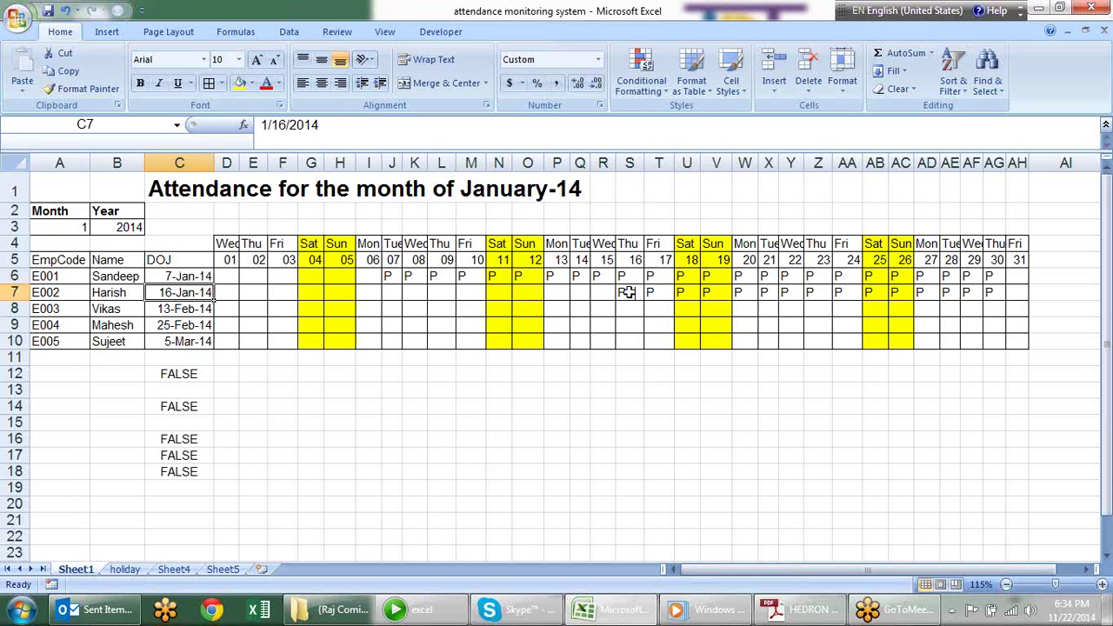
pyautogui.click(177, 310)
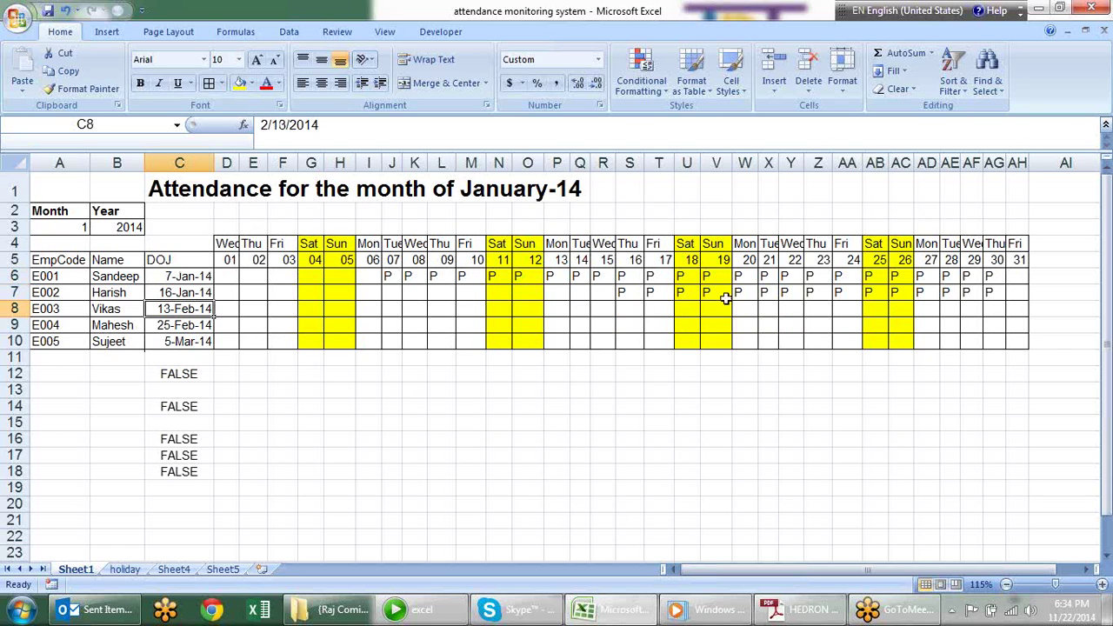
pyautogui.click(186, 325)
pyautogui.click(200, 342)
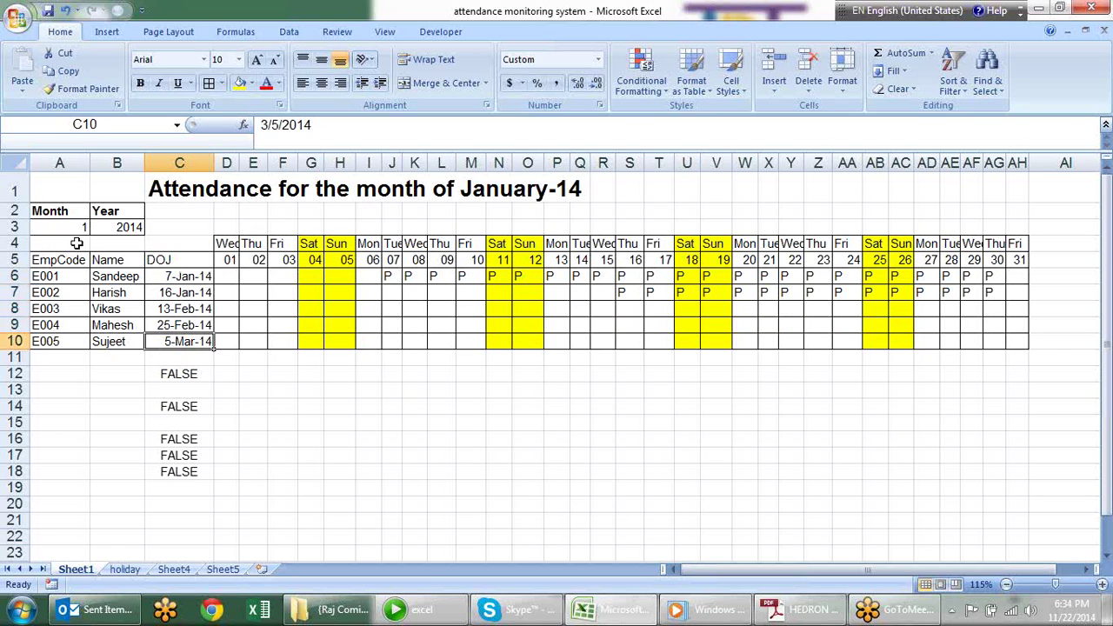
# Set A3 to month 11, November, and review the Y6 and D6 formulas
pyautogui.click(75, 229)
pyautogui.click(97, 227)
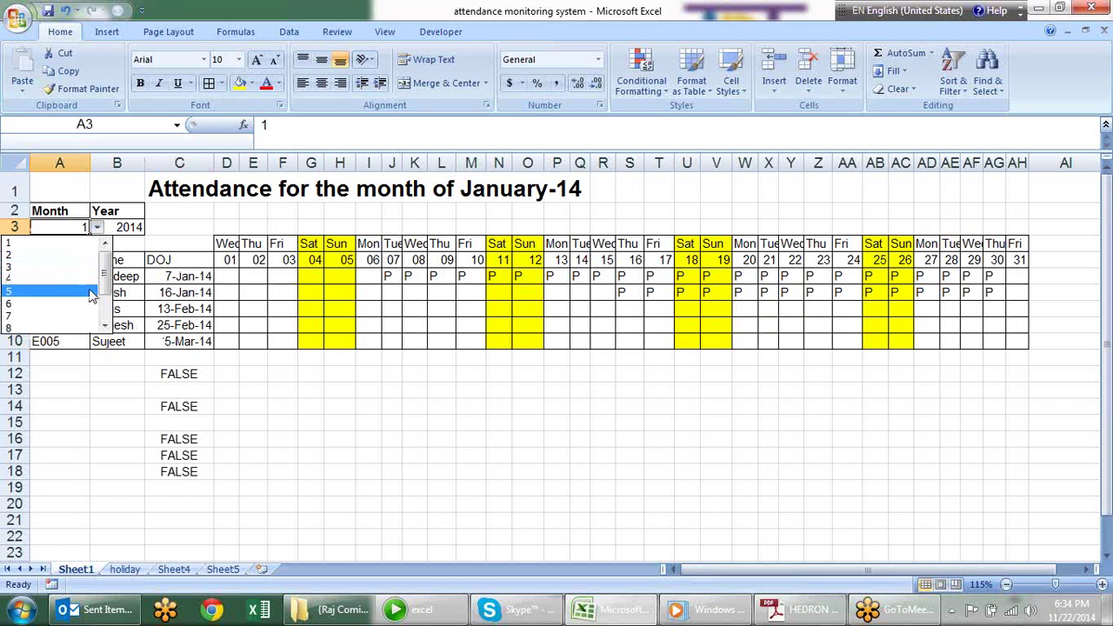
pyautogui.moveTo(103, 277); pyautogui.dragTo(105, 298)
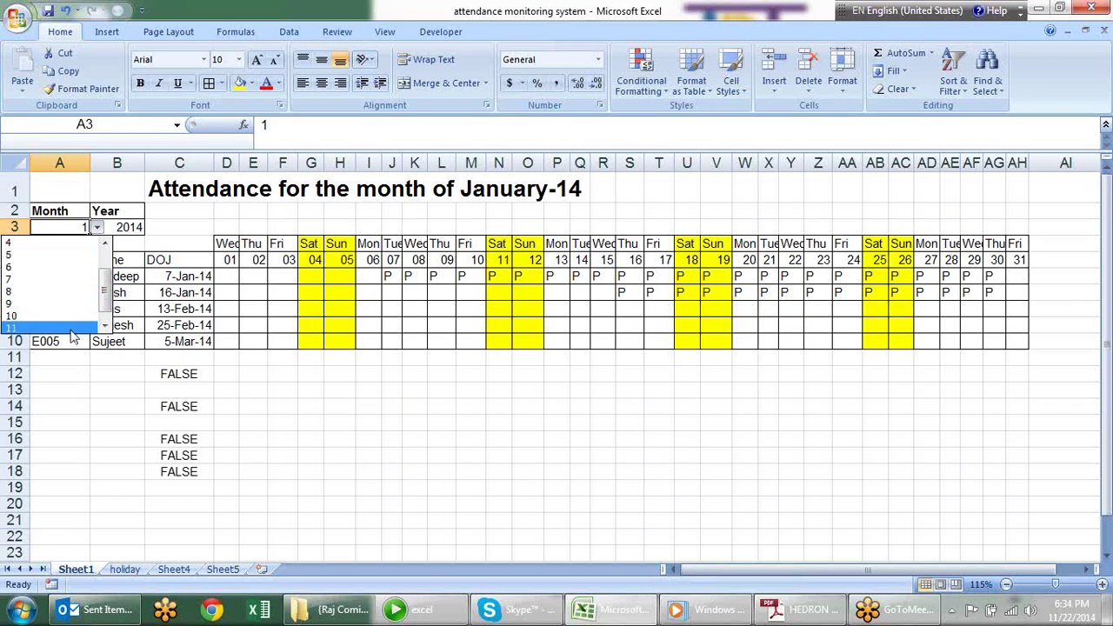
pyautogui.click(71, 329)
pyautogui.click(795, 276)
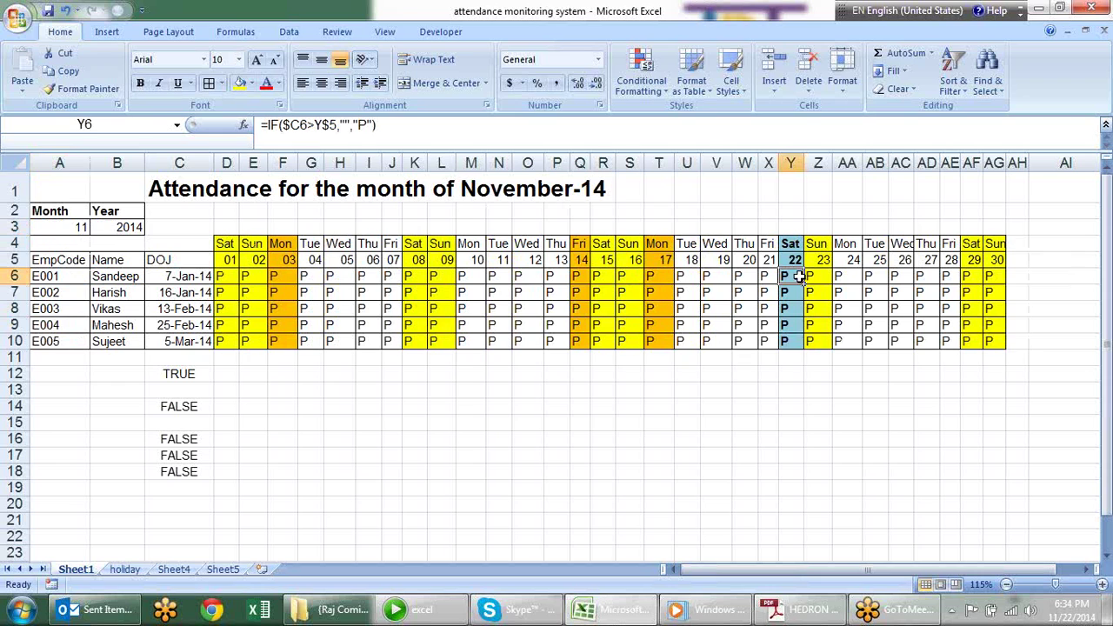
pyautogui.click(230, 274)
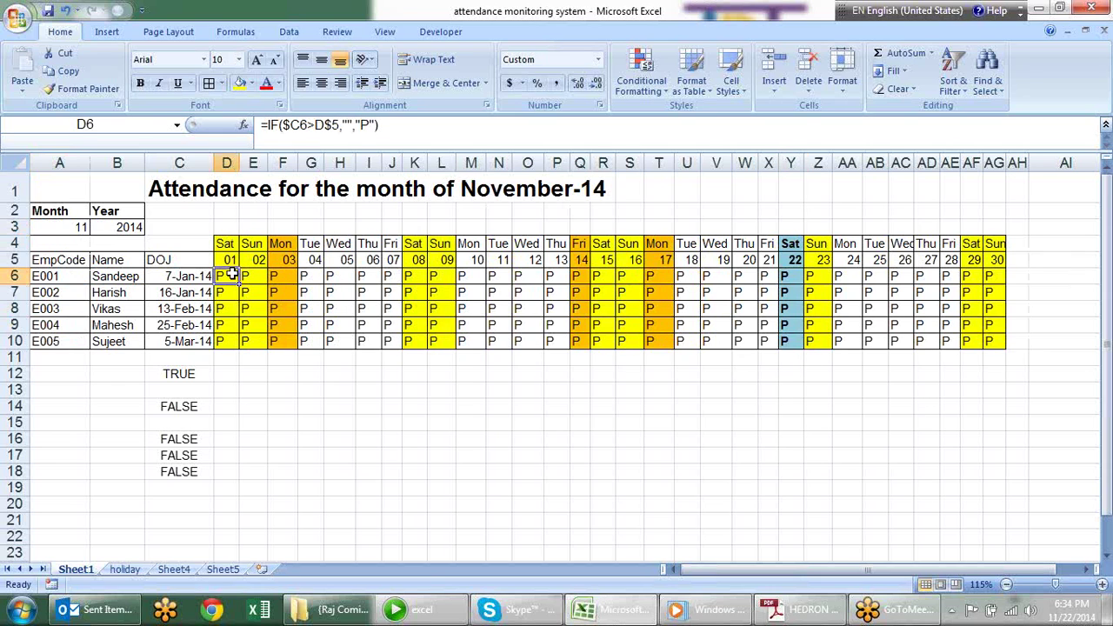
pyautogui.click(398, 144)
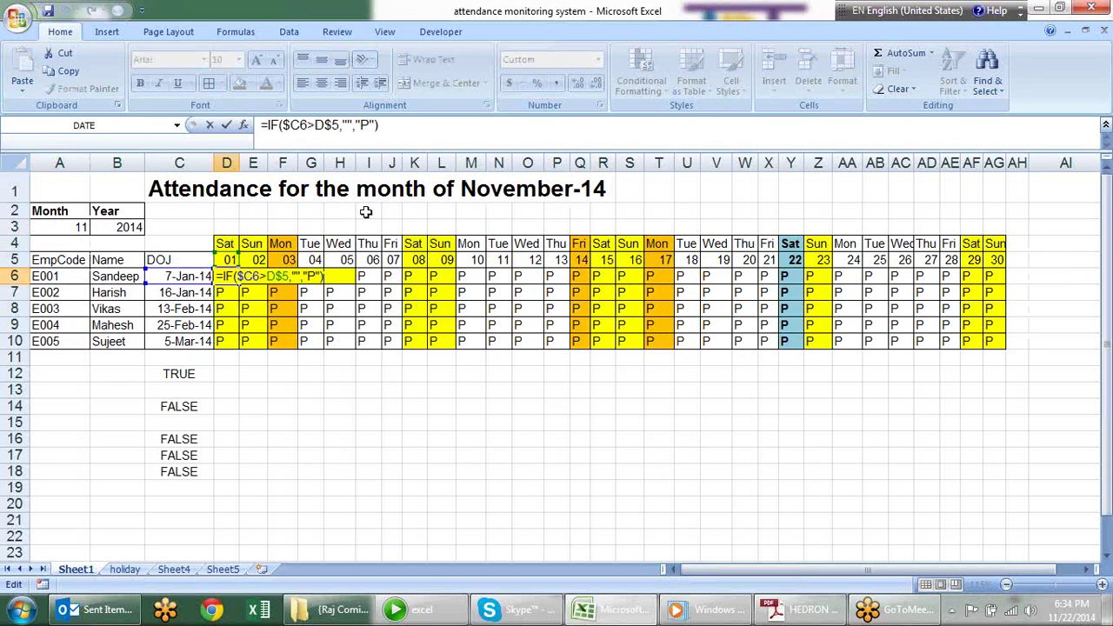
# Replace D6's final "P" with a nested IF testing D5>TODAY()
pyautogui.click(320, 276)
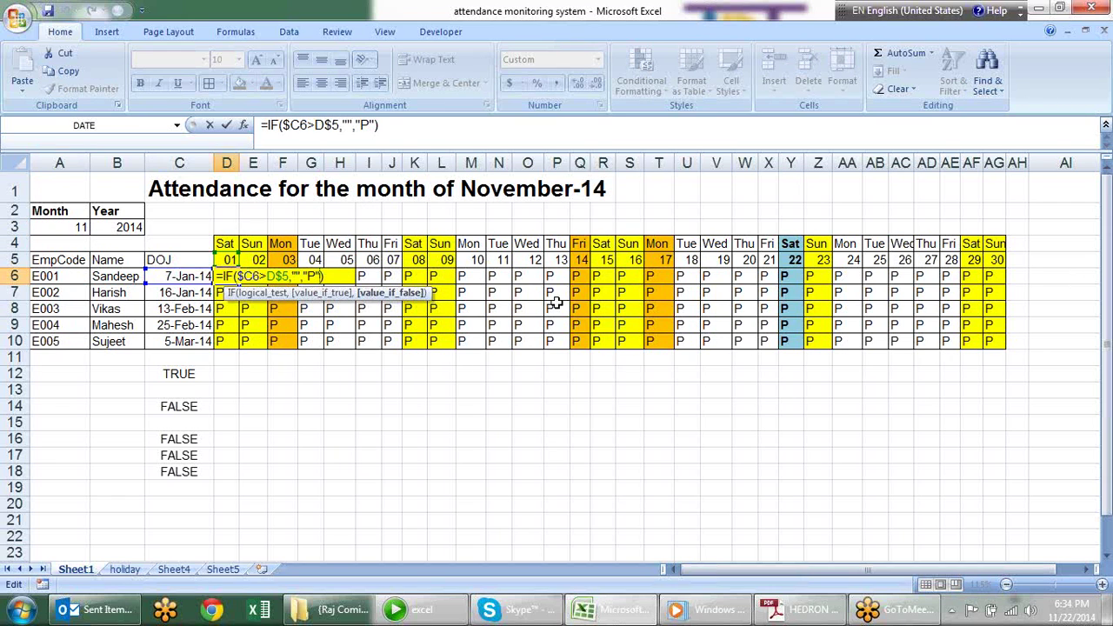
pyautogui.press('BackSpace')
pyautogui.press('BackSpace')
pyautogui.write(',if')
pyautogui.press('Tab')
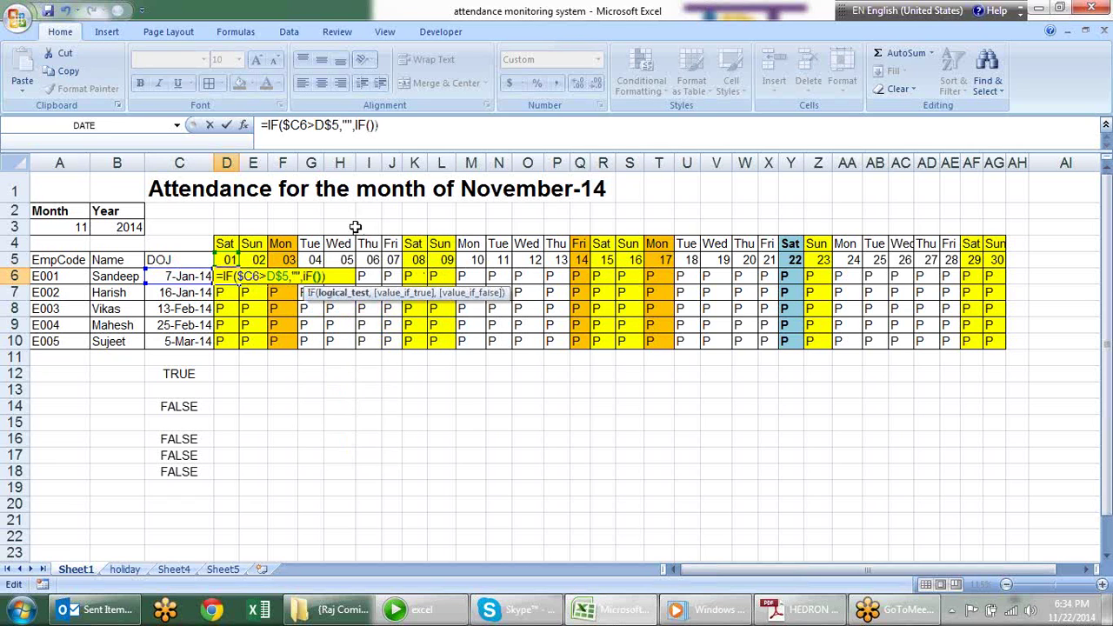
pyautogui.press('Right')
pyautogui.press('Left')
pyautogui.click(226, 258)
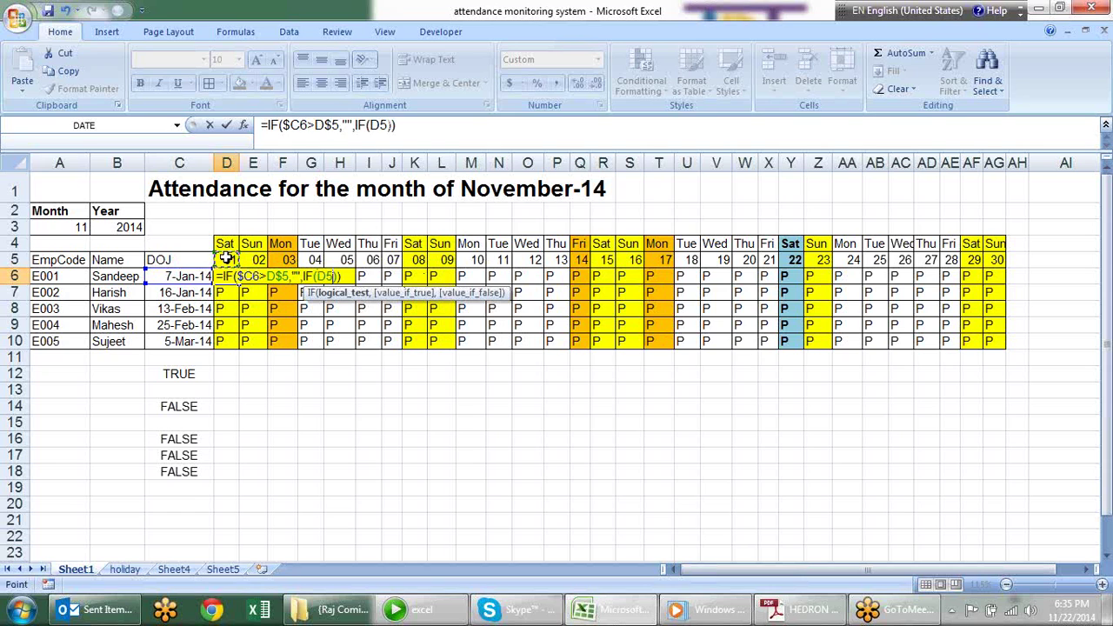
pyautogui.write('>')
pyautogui.write('tod')
pyautogui.press('Tab')
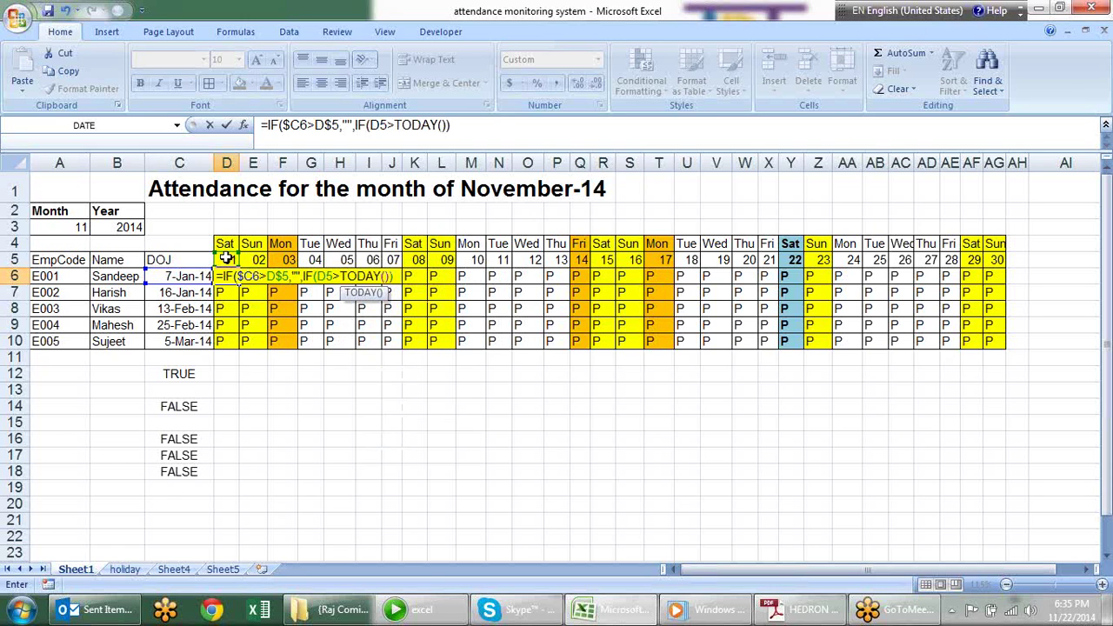
pyautogui.write('E6,')
pyautogui.press('BackSpace')
pyautogui.press('BackSpace')
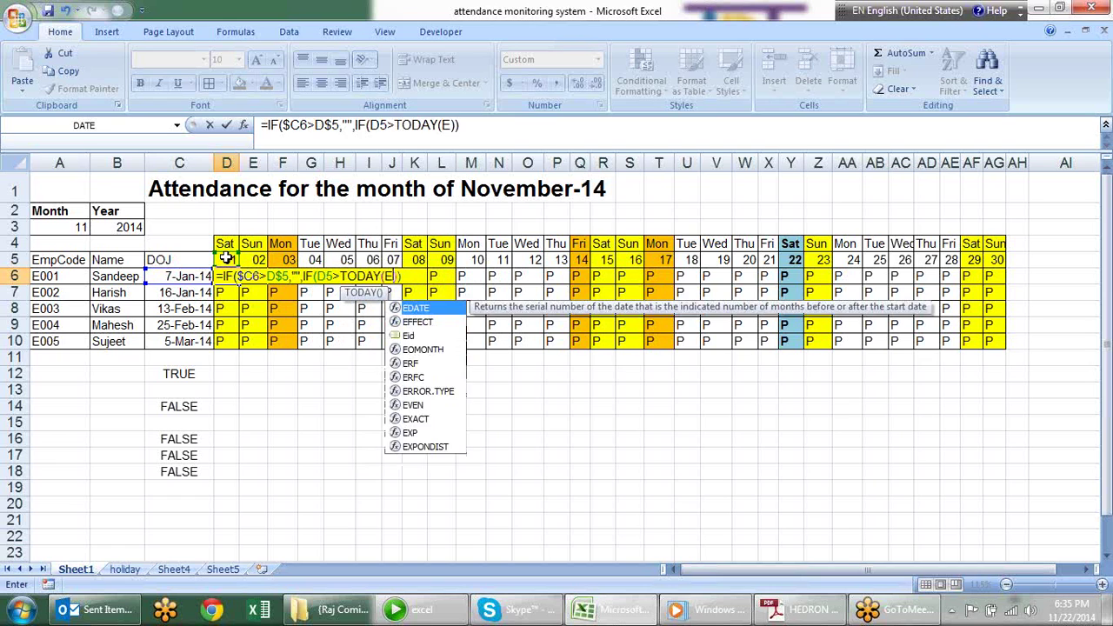
pyautogui.press('BackSpace')
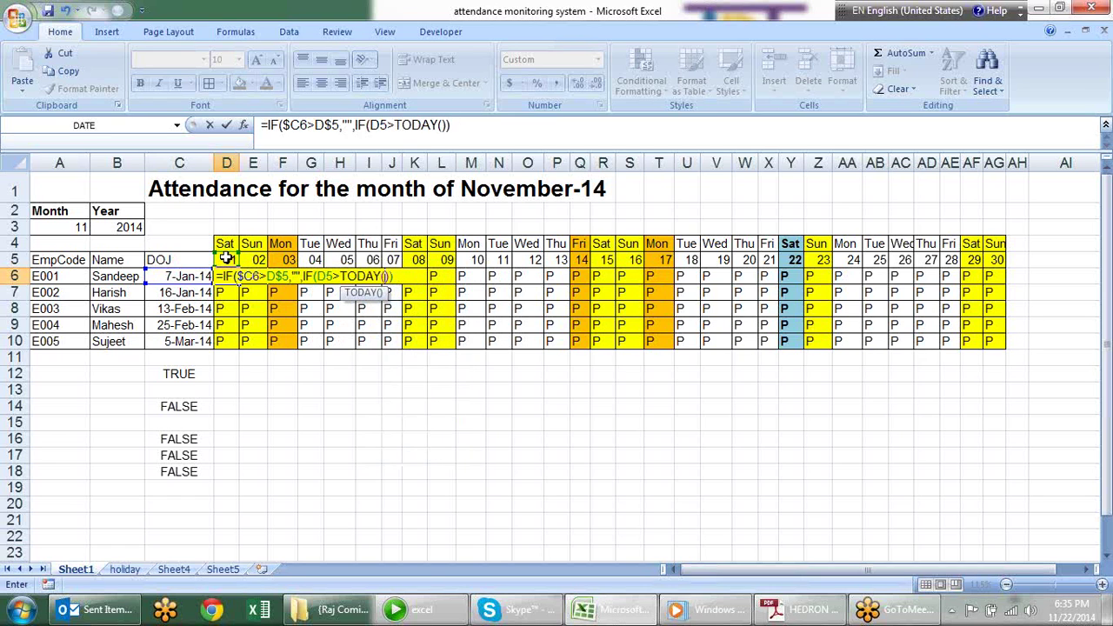
# Complete the inner IF with "" and "P", lock D$5, and accept Excel's correction
pyautogui.click(428, 275)
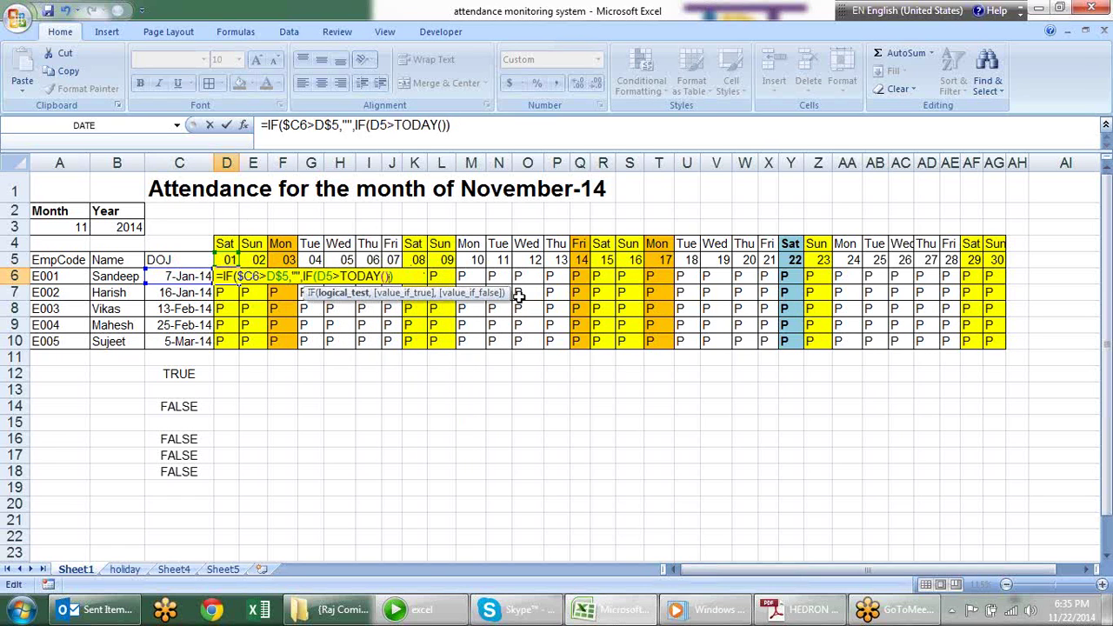
pyautogui.write(',""')
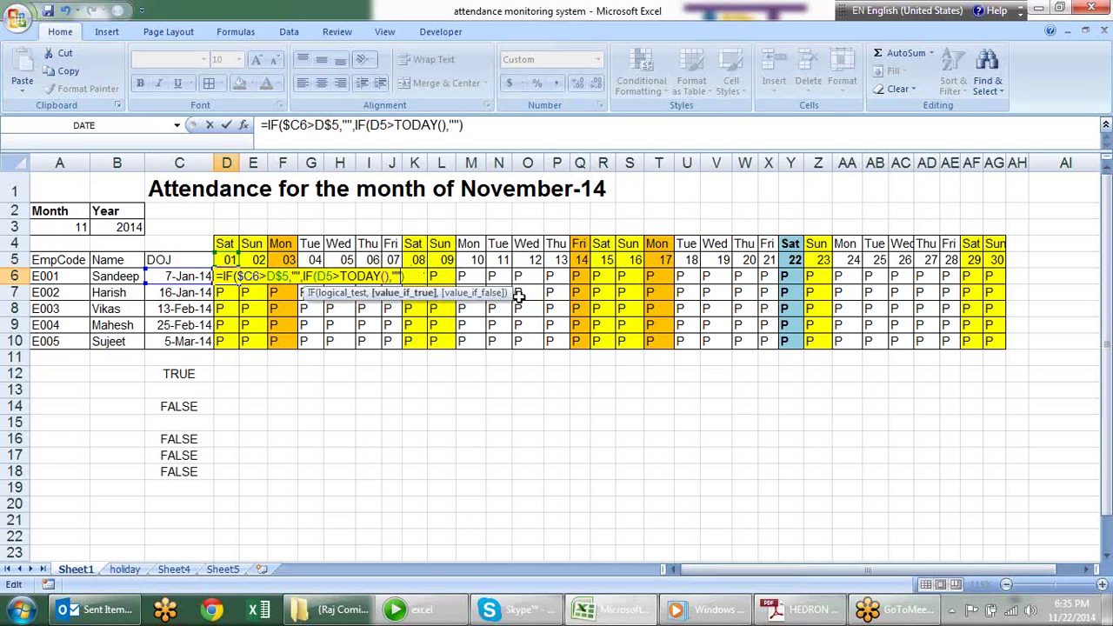
pyautogui.write('m')
pyautogui.press('BackSpace')
pyautogui.write(',"P"')
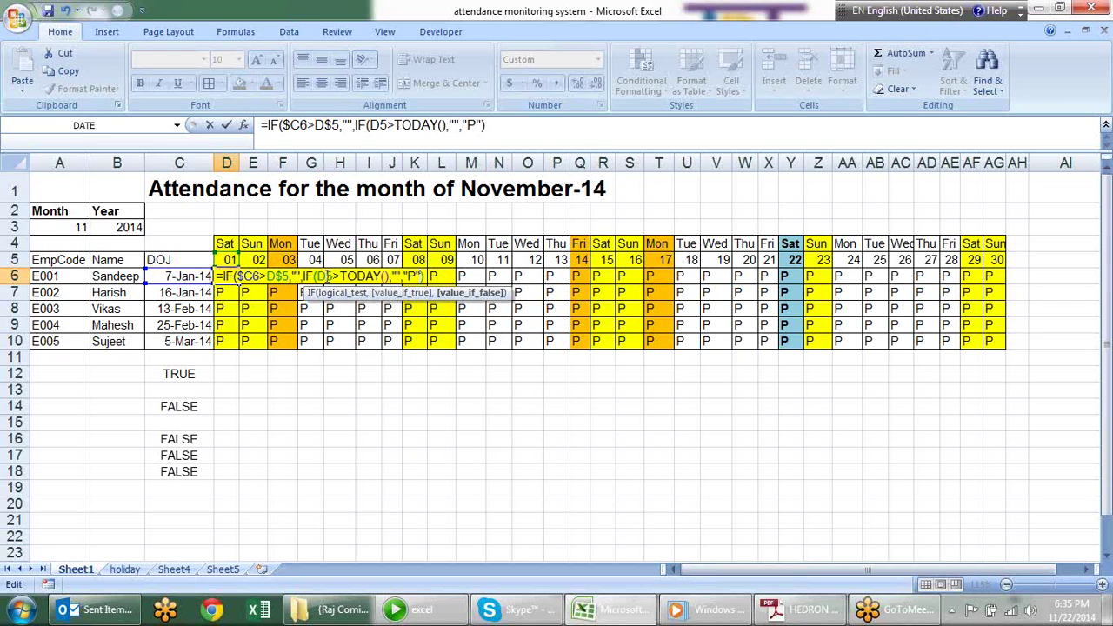
pyautogui.click(327, 277)
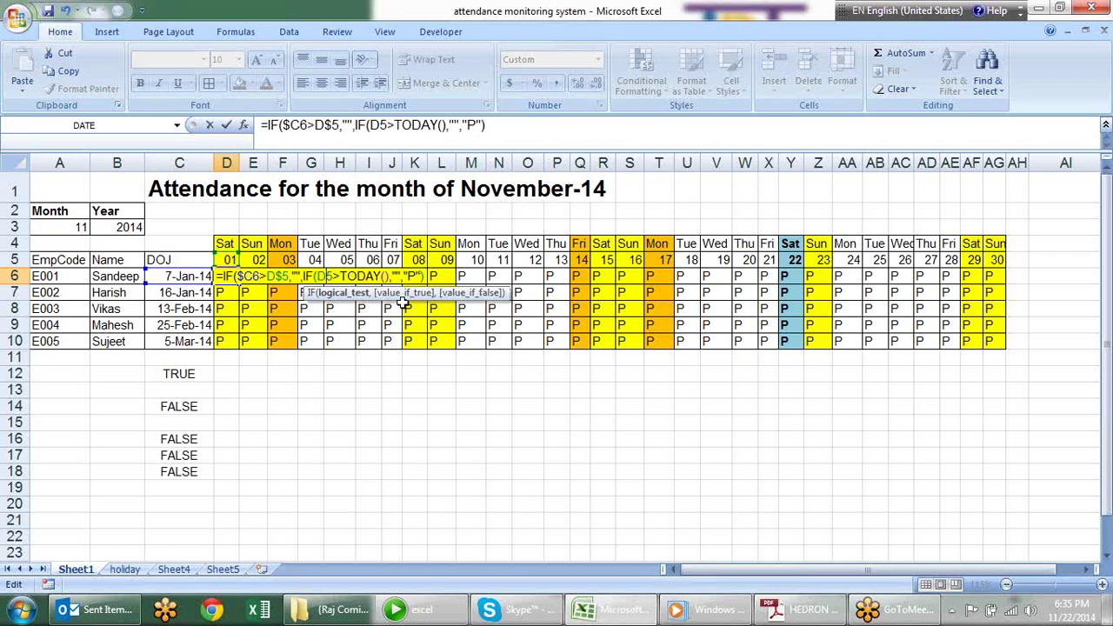
pyautogui.write('$')
pyautogui.press('Return')
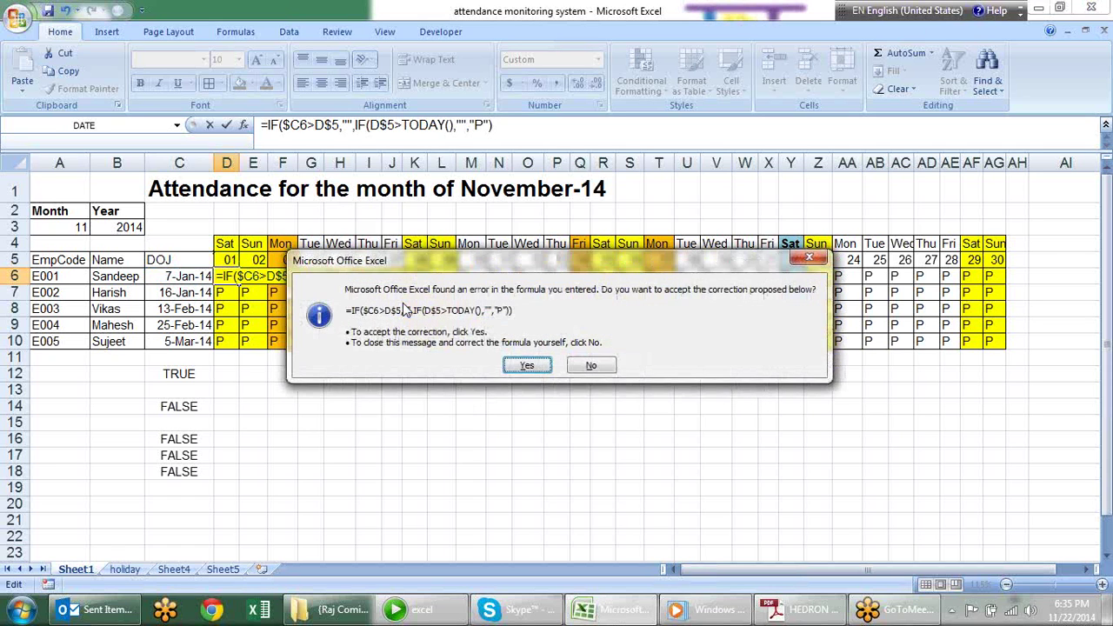
pyautogui.press('Return')
# Fill D6's new formula across to AG6 and down to row 10
pyautogui.click(233, 273)
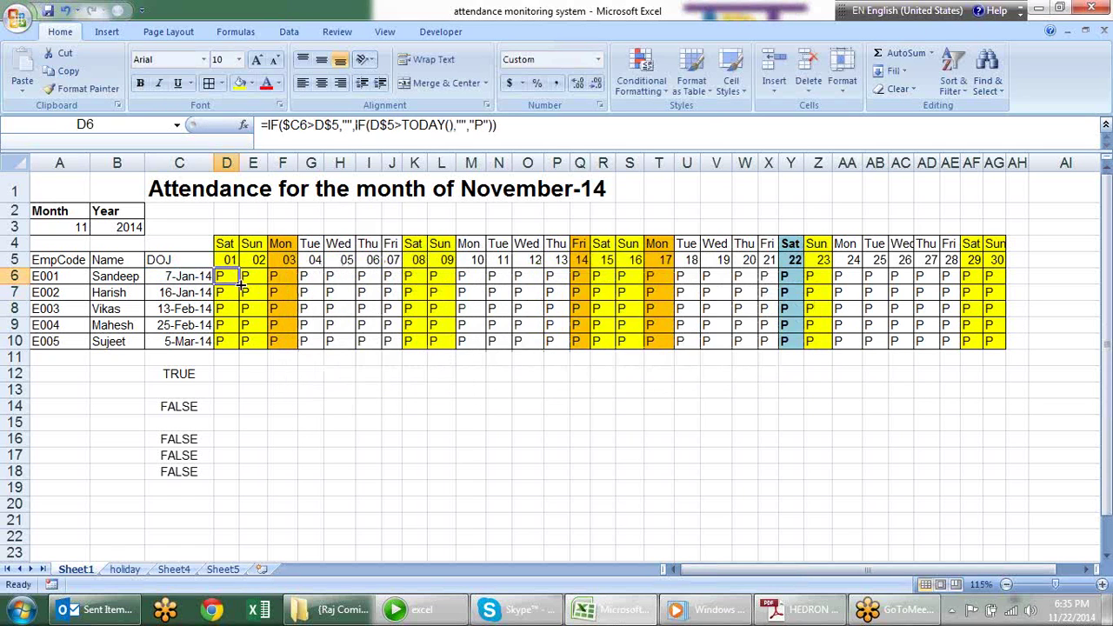
pyautogui.moveTo(240, 283); pyautogui.dragTo(1006, 296)
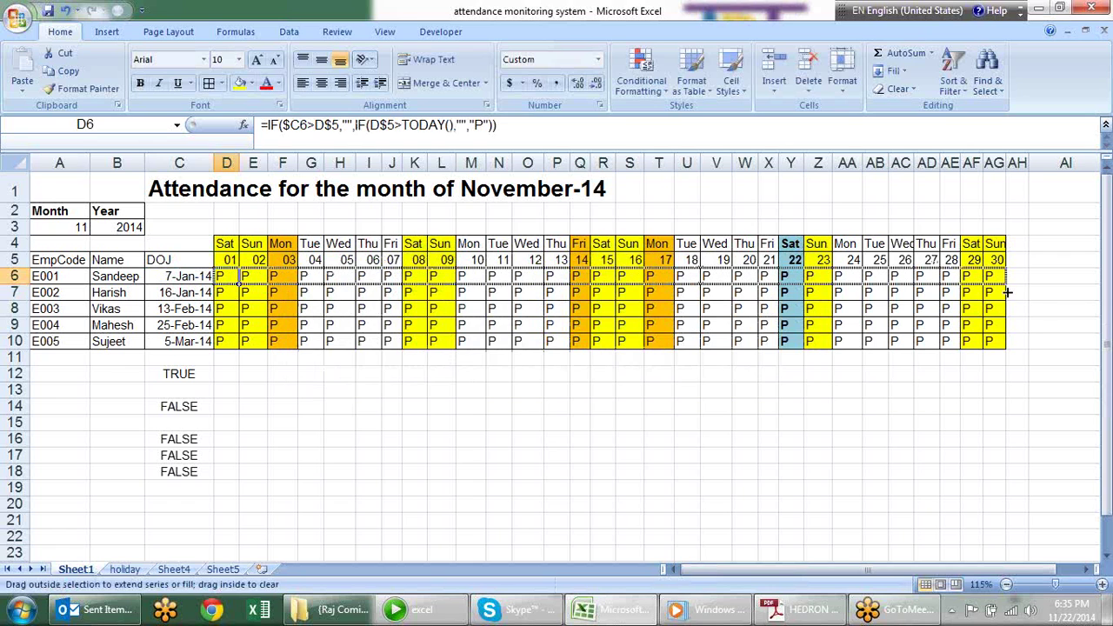
pyautogui.moveTo(1006, 284); pyautogui.dragTo(1007, 346)
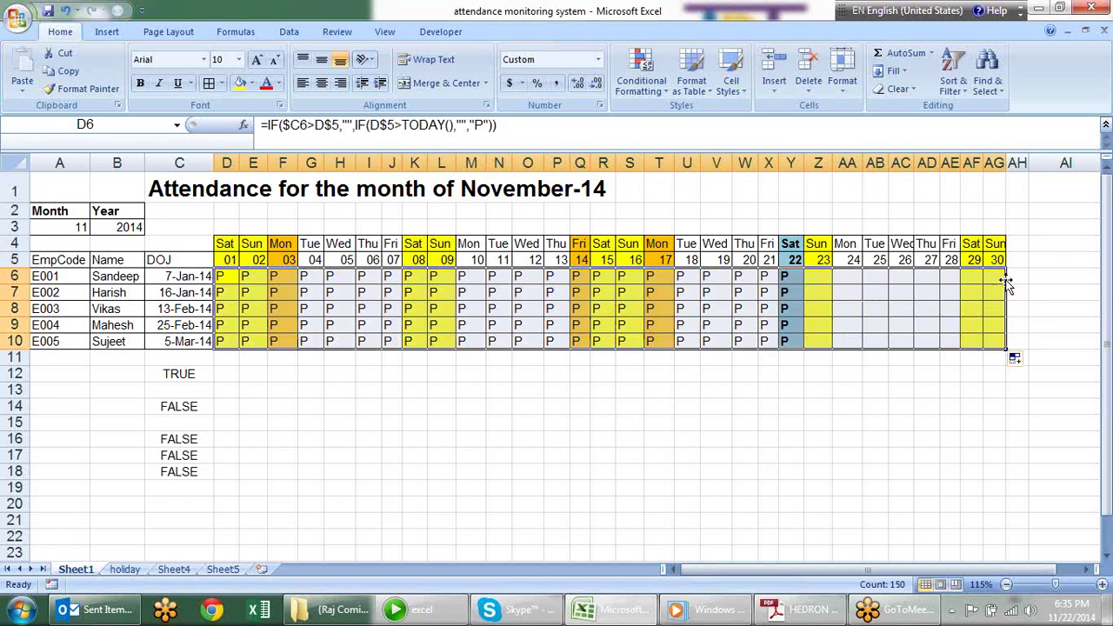
pyautogui.click(827, 392)
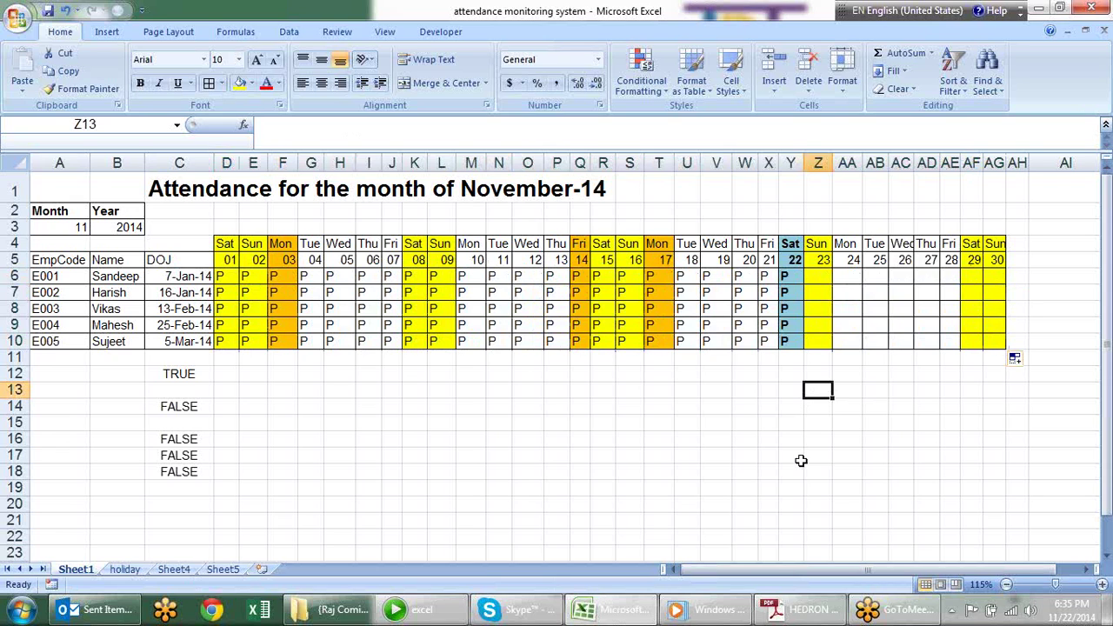
pyautogui.click(788, 308)
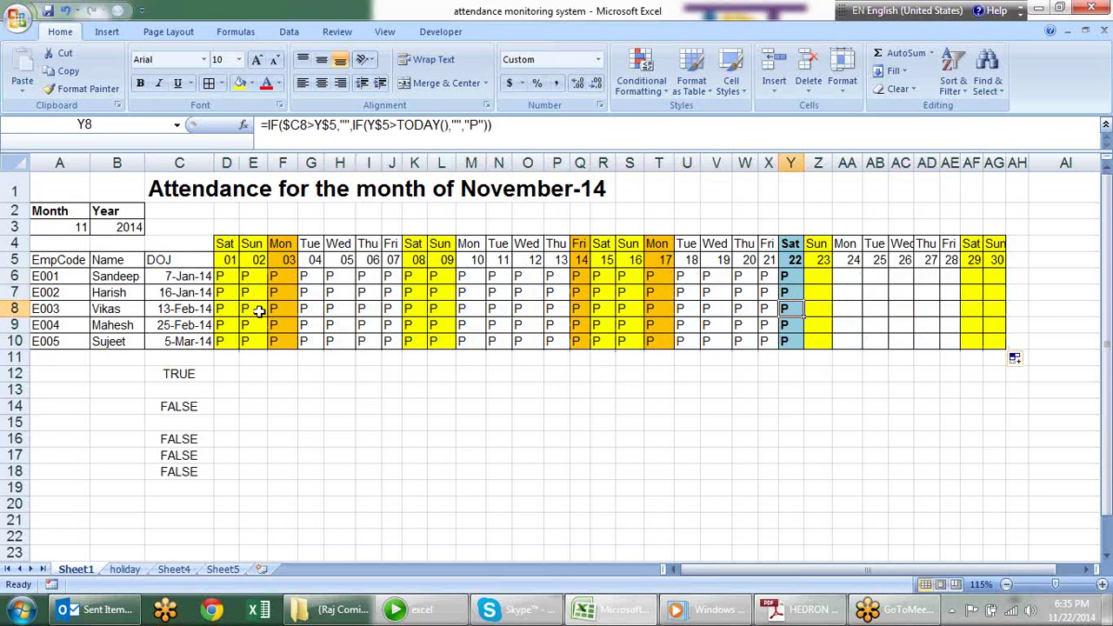
# Switch A3 to month 1 and back to 11 to test the blank future dates
pyautogui.click(72, 231)
pyautogui.click(98, 229)
pyautogui.click(79, 230)
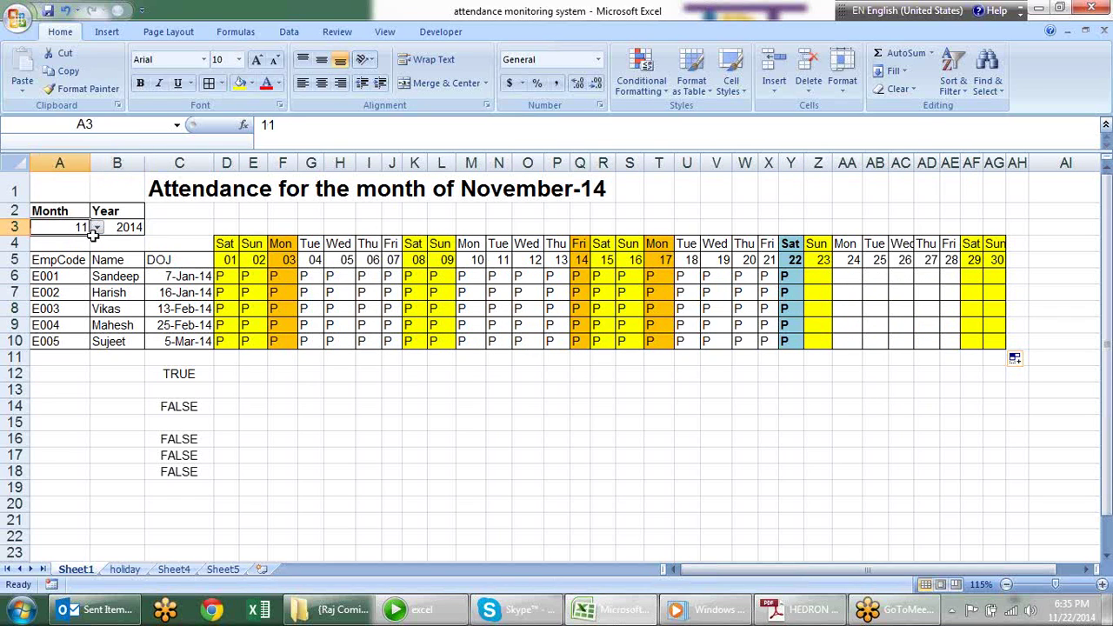
pyautogui.click(94, 231)
pyautogui.scroll(1, 93, 236)
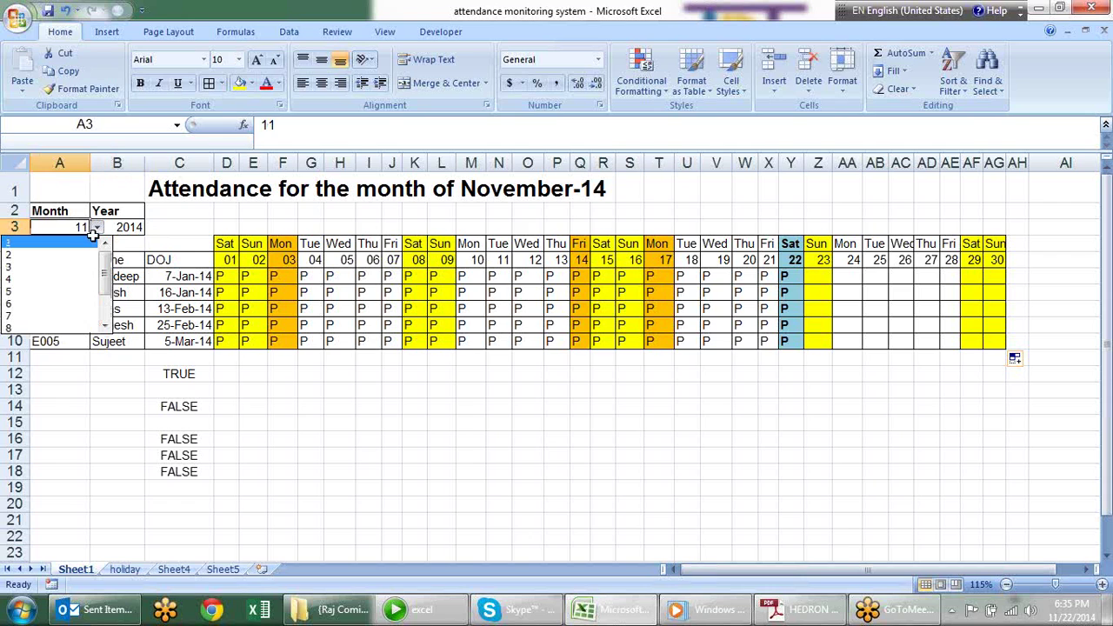
pyautogui.click(93, 243)
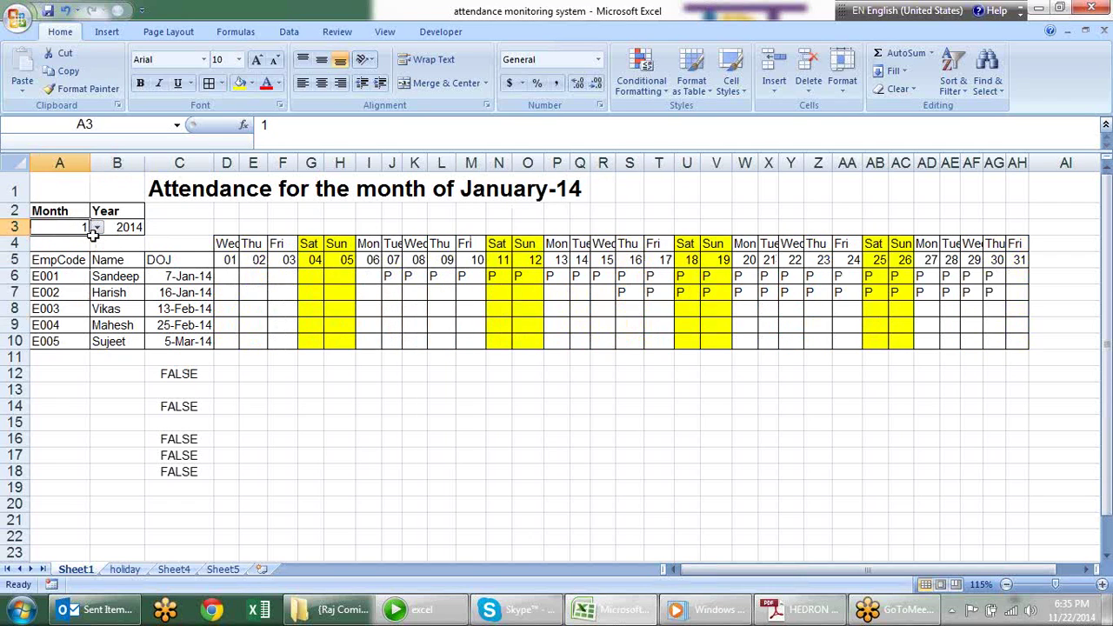
pyautogui.click(93, 236)
pyautogui.press('Down')
pyautogui.press('Down')
pyautogui.press('Down')
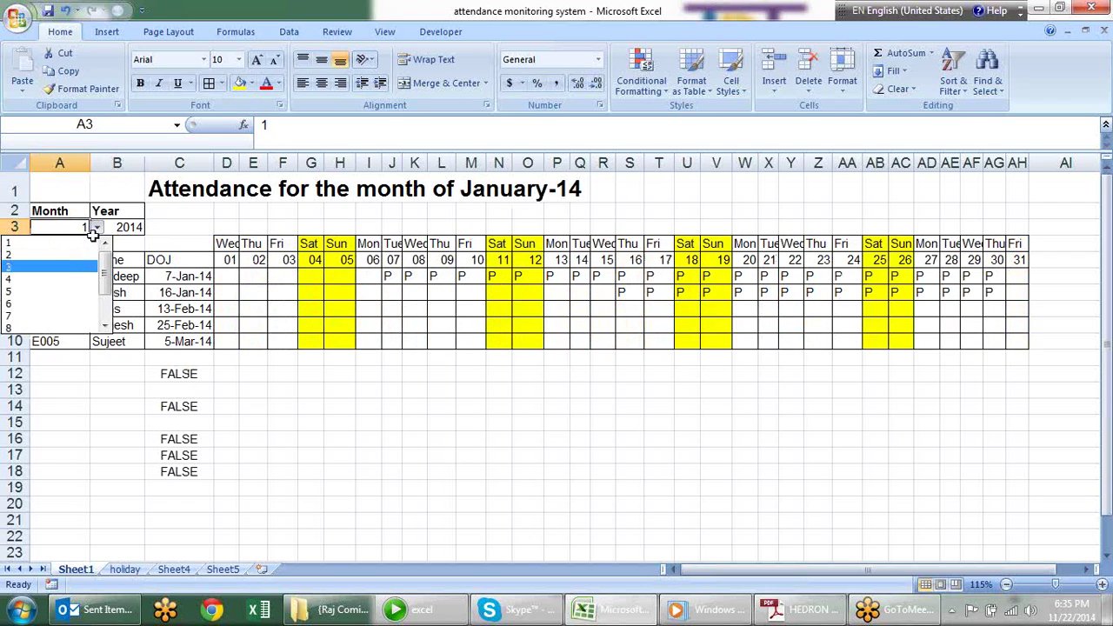
pyautogui.press('Up')
pyautogui.press('Return')
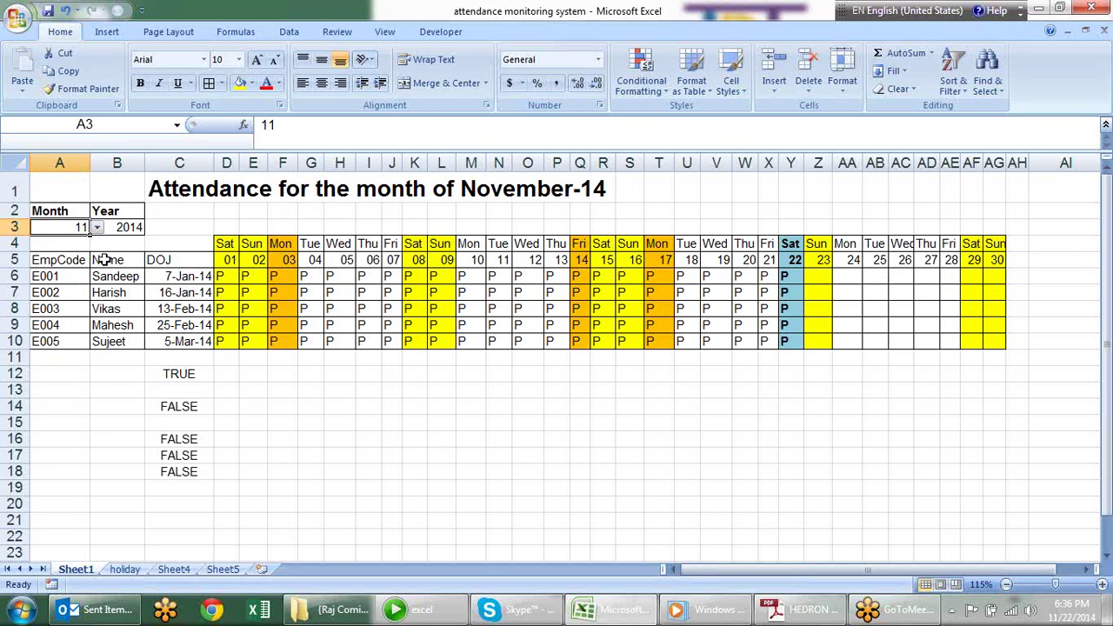
# Commit C12 as =OR(D$4="Sat",D$4="Sun") so it shows TRUE
pyautogui.click(198, 406)
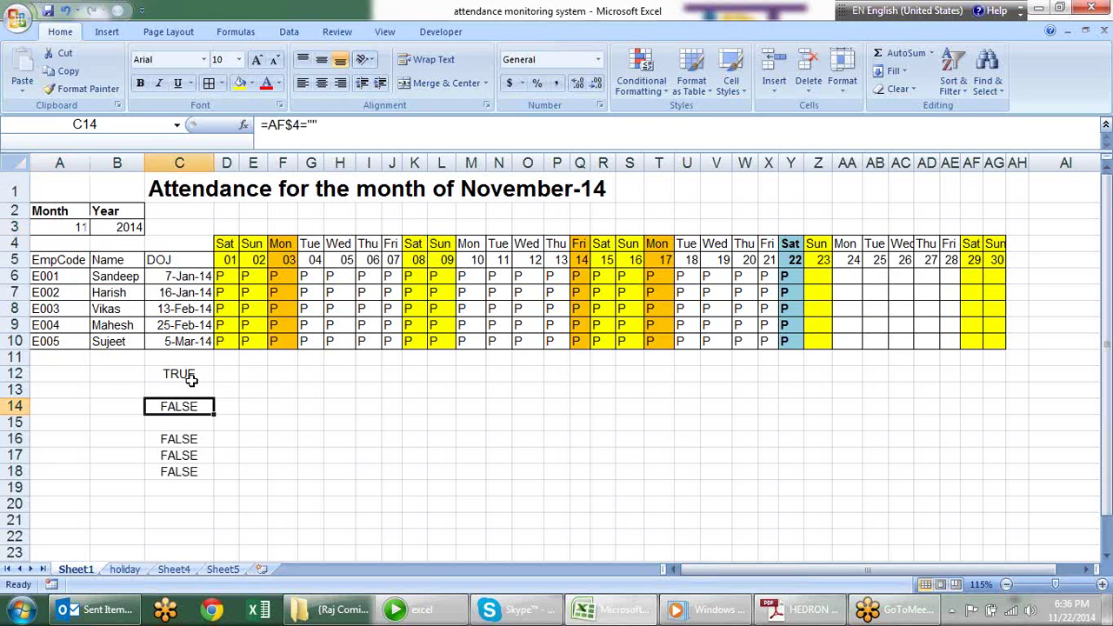
pyautogui.click(189, 376)
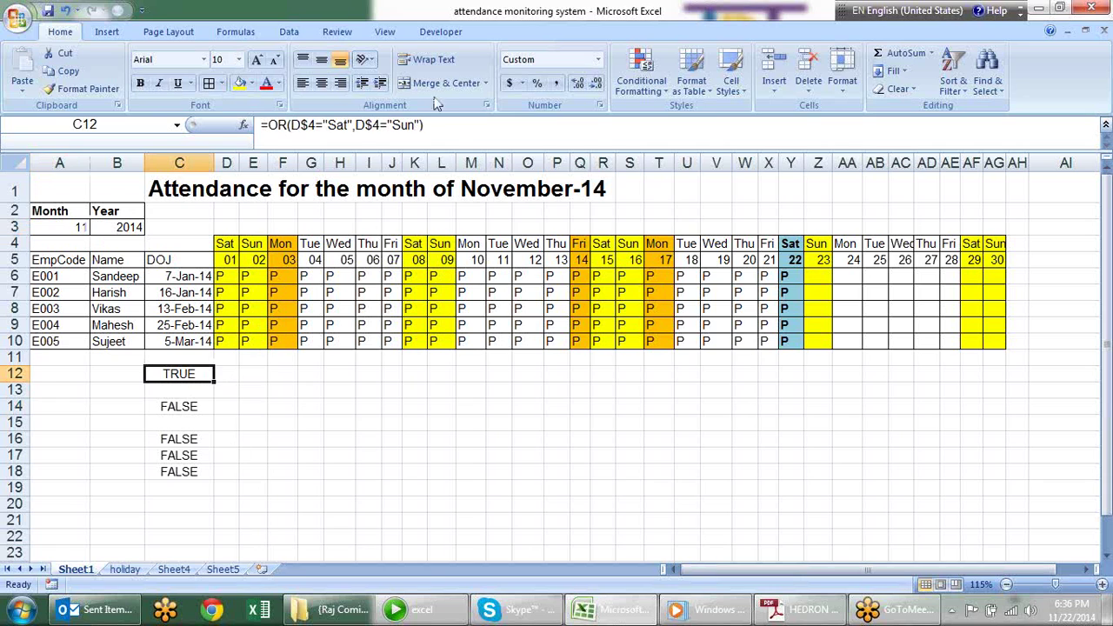
pyautogui.moveTo(430, 124); pyautogui.dragTo(271, 125)
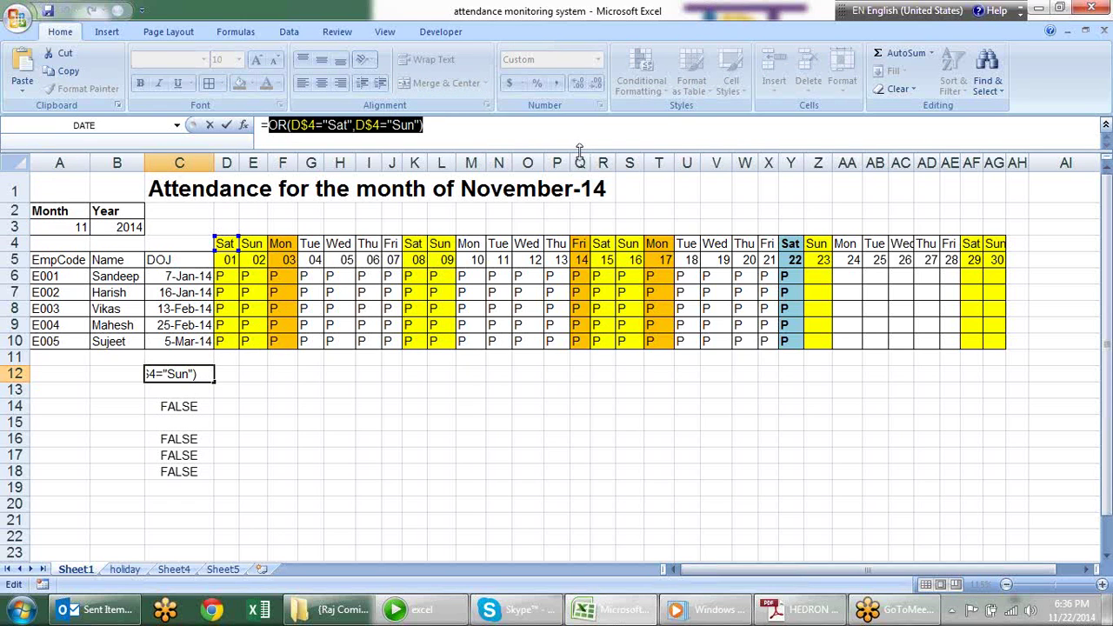
pyautogui.hotkey('ctrl', 'Return')
# Replace D6's final "P" with IF(OR(D$4="Sat",D$4="Sun"),"W/o","P")
pyautogui.click(229, 276)
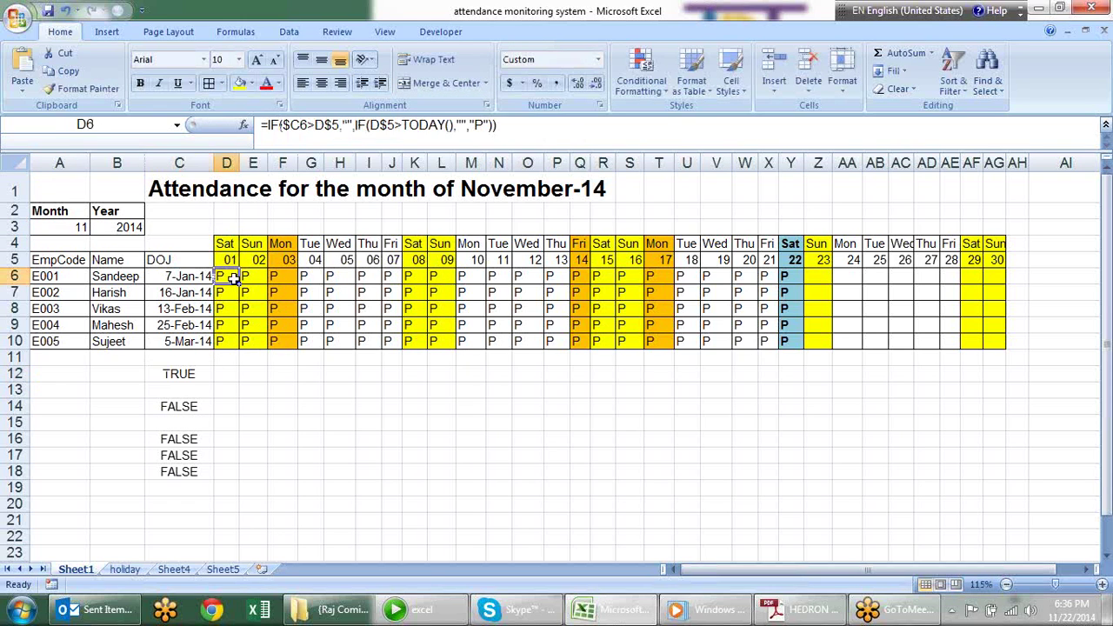
pyautogui.press('F2')
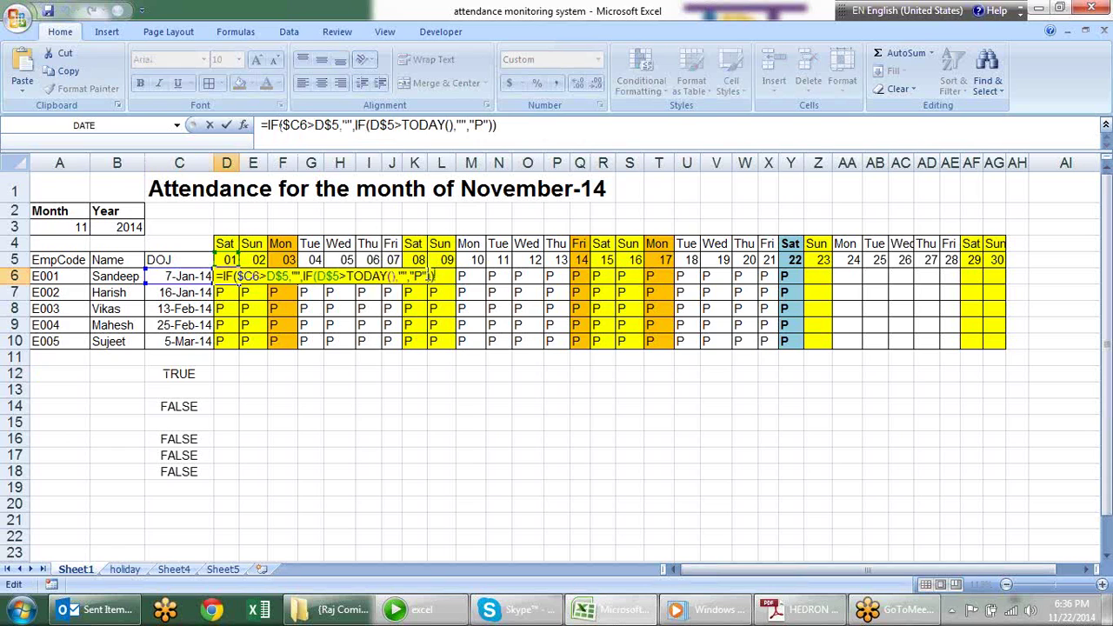
pyautogui.press('Left')
pyautogui.press('BackSpace')
pyautogui.press('BackSpace')
pyautogui.press('BackSpace')
pyautogui.write('if')
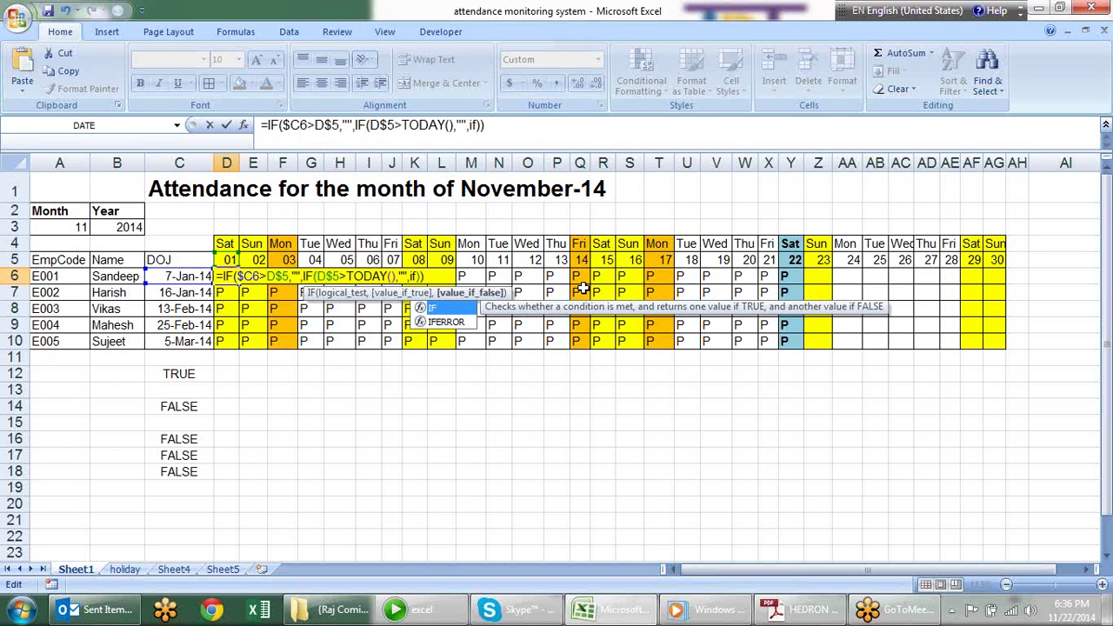
pyautogui.press('Tab')
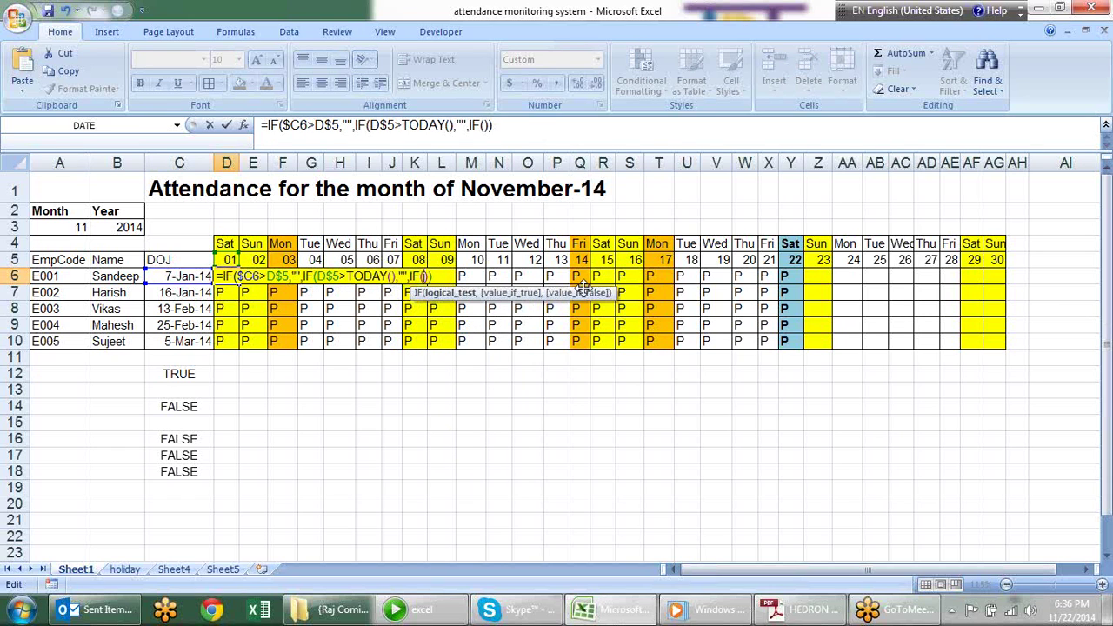
pyautogui.write(')')
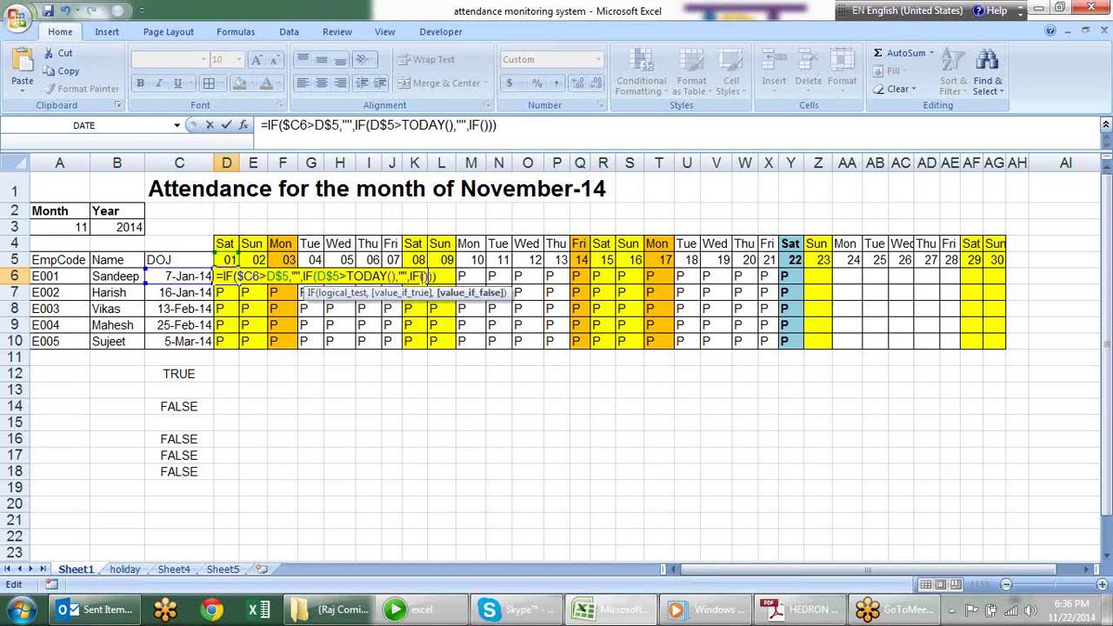
pyautogui.press('Left')
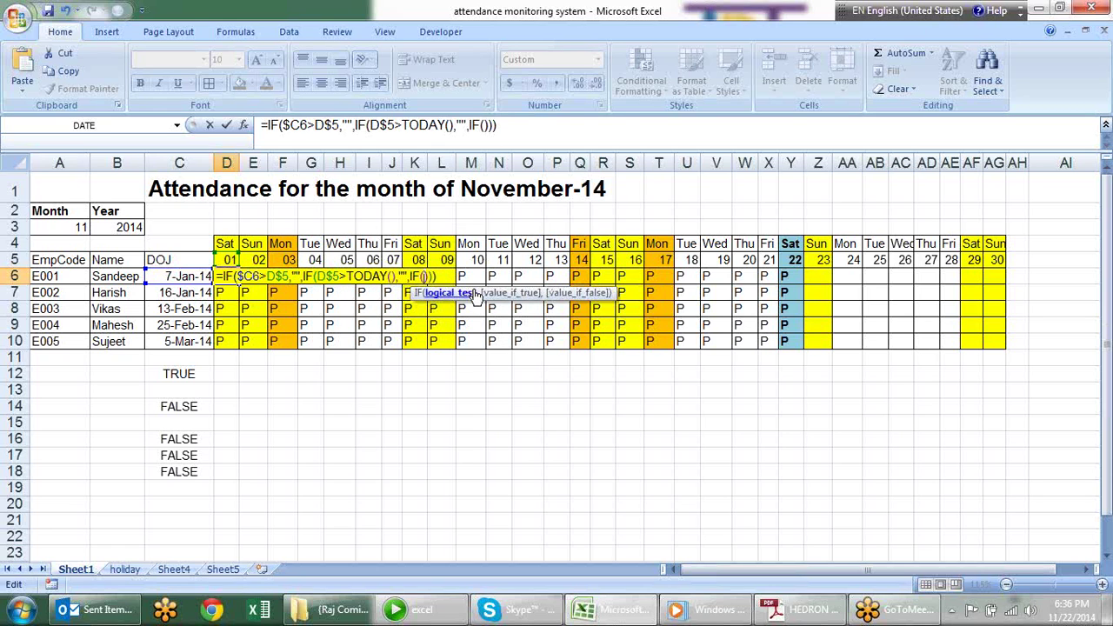
pyautogui.write('OR(D$4="Sat",D$4="Sun")')
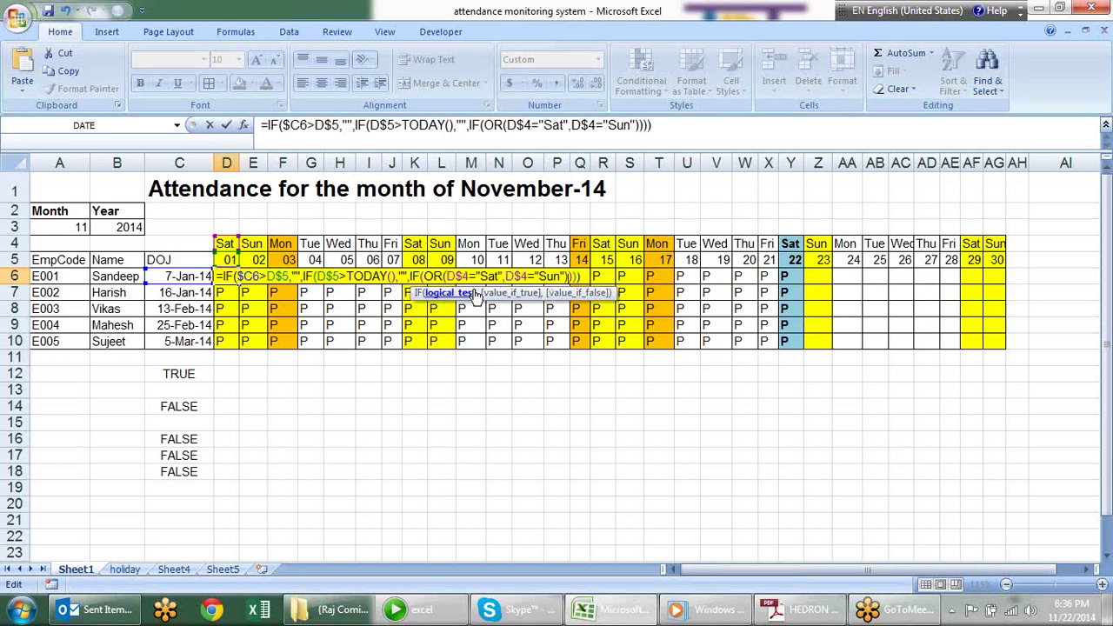
pyautogui.write(',')
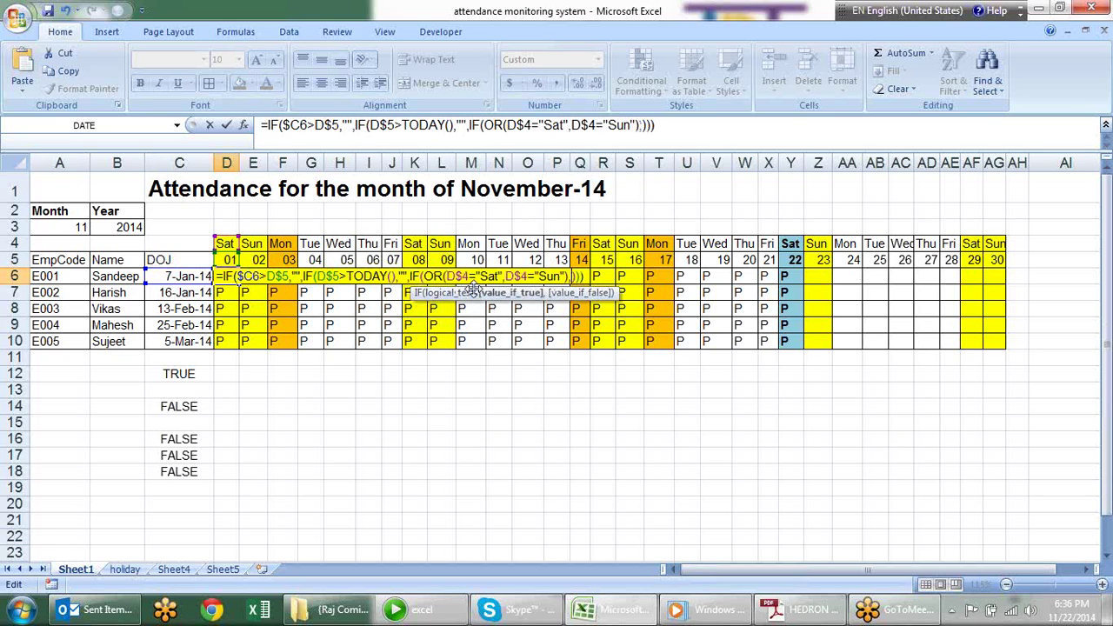
pyautogui.write('"W"/o"')
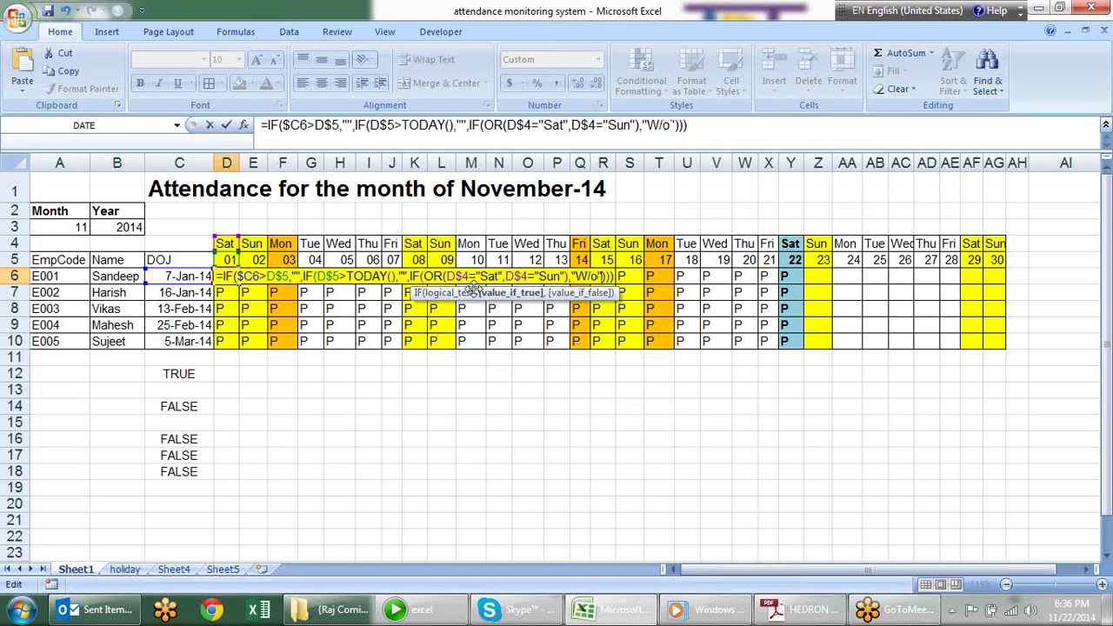
pyautogui.write(',"P"')
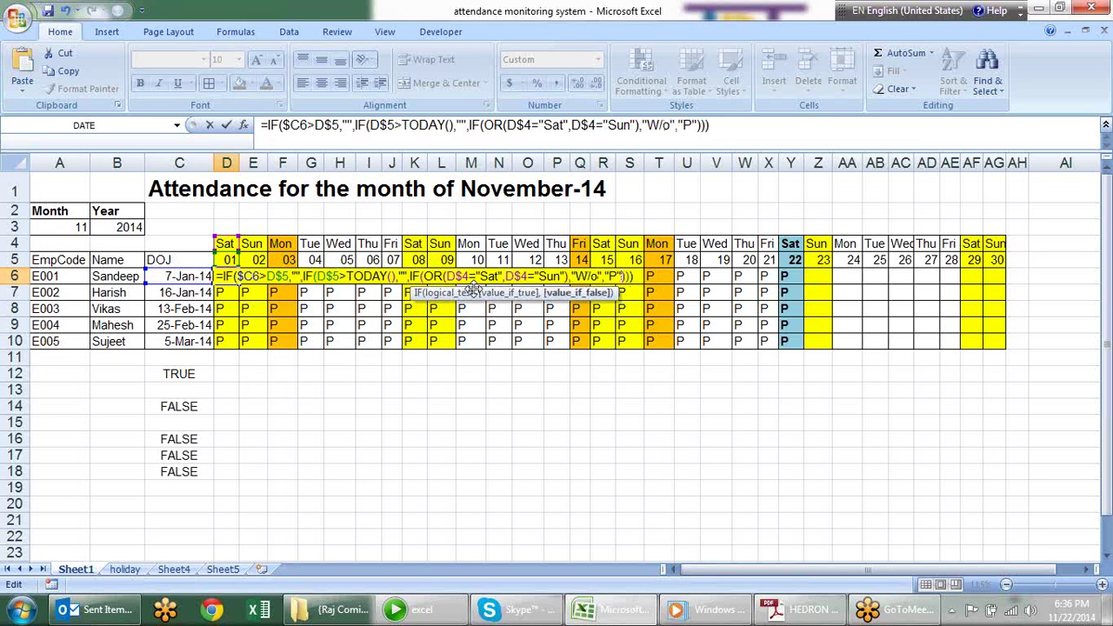
pyautogui.press('Return')
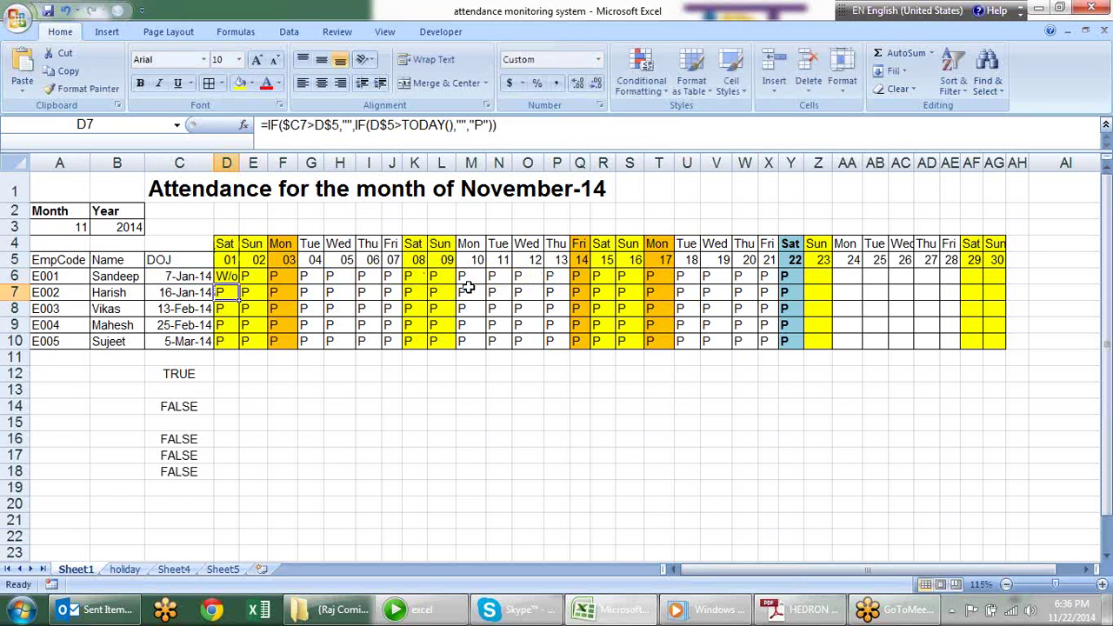
# Fill D6's weekend-aware formula over D6:AG10 and check the E5 and E6 formulas
pyautogui.click(228, 275)
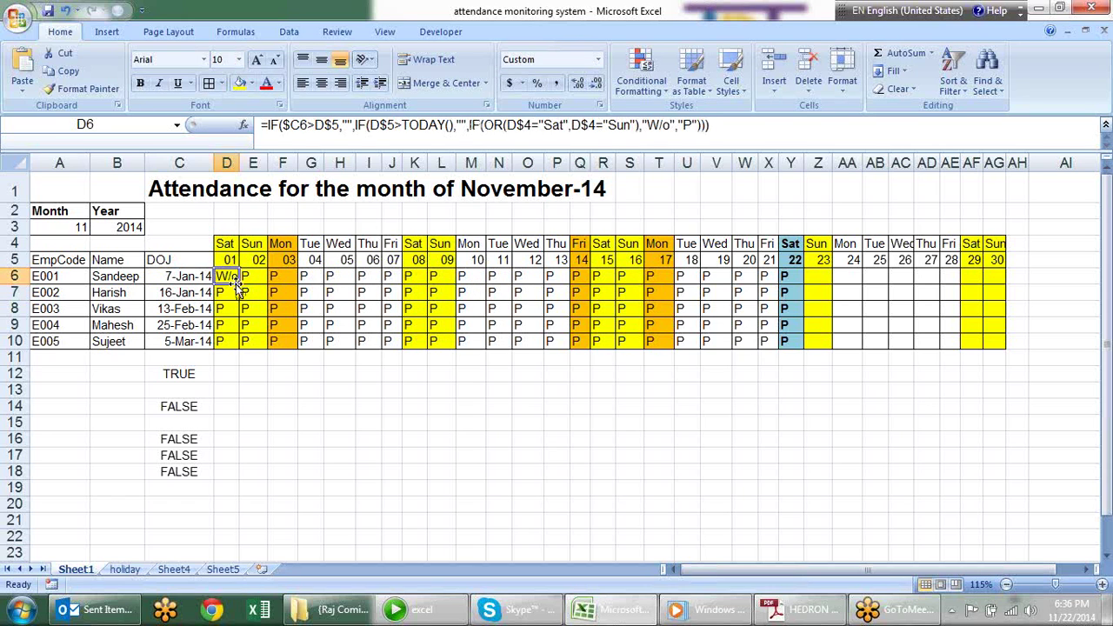
pyautogui.moveTo(237, 284)
pyautogui.mouseDown()
pyautogui.moveTo(1002, 276)
pyautogui.moveTo(1006, 348)
pyautogui.mouseUp()
pyautogui.click(658, 439)
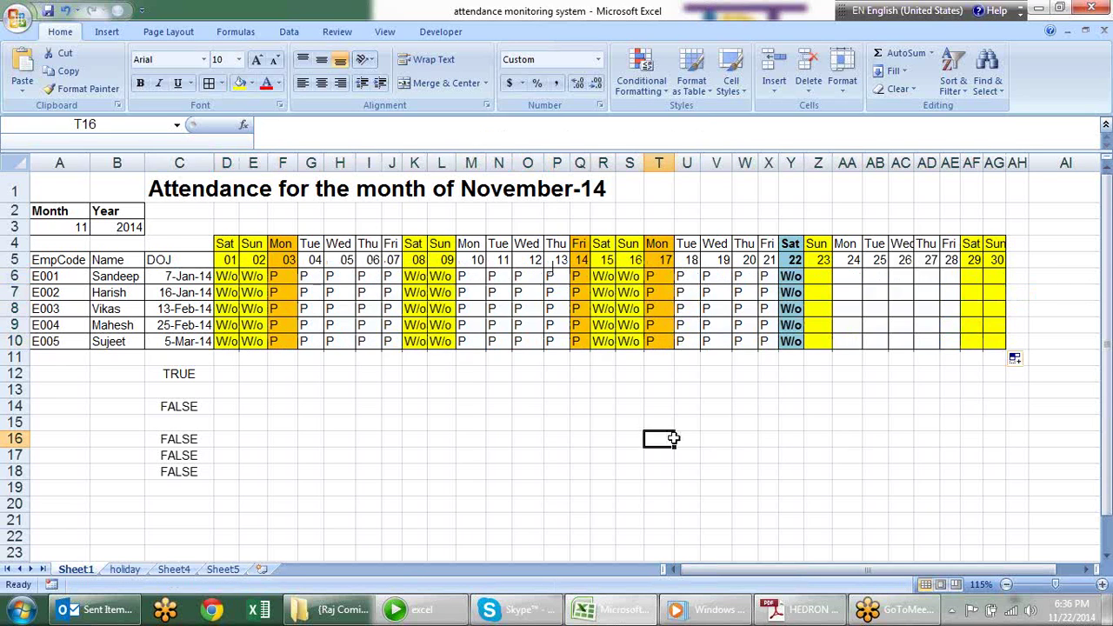
pyautogui.click(253, 260)
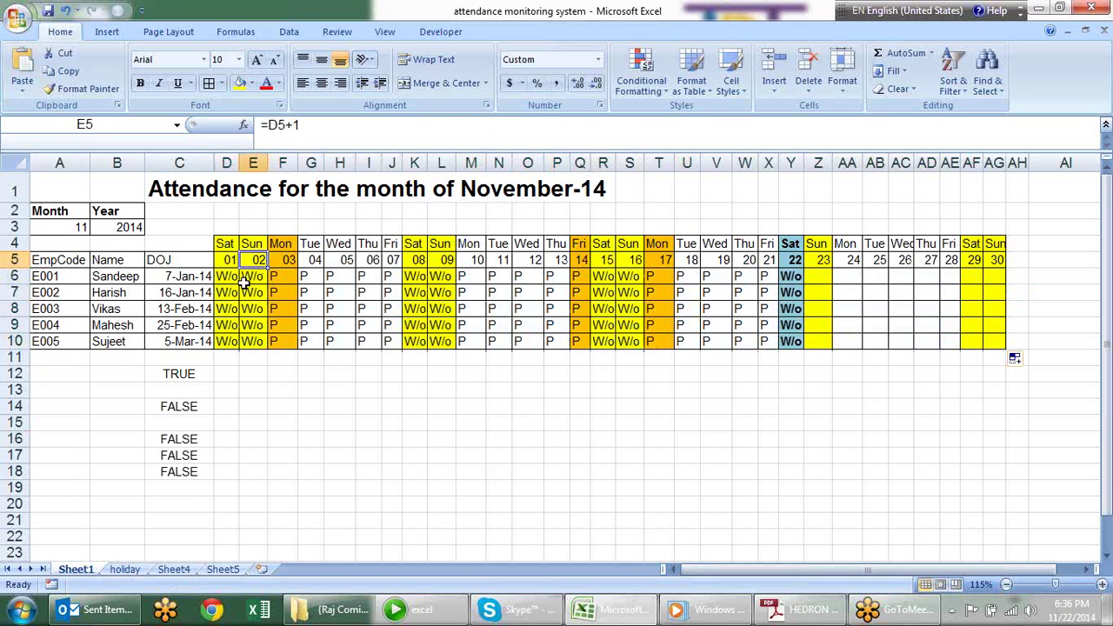
pyautogui.click(253, 277)
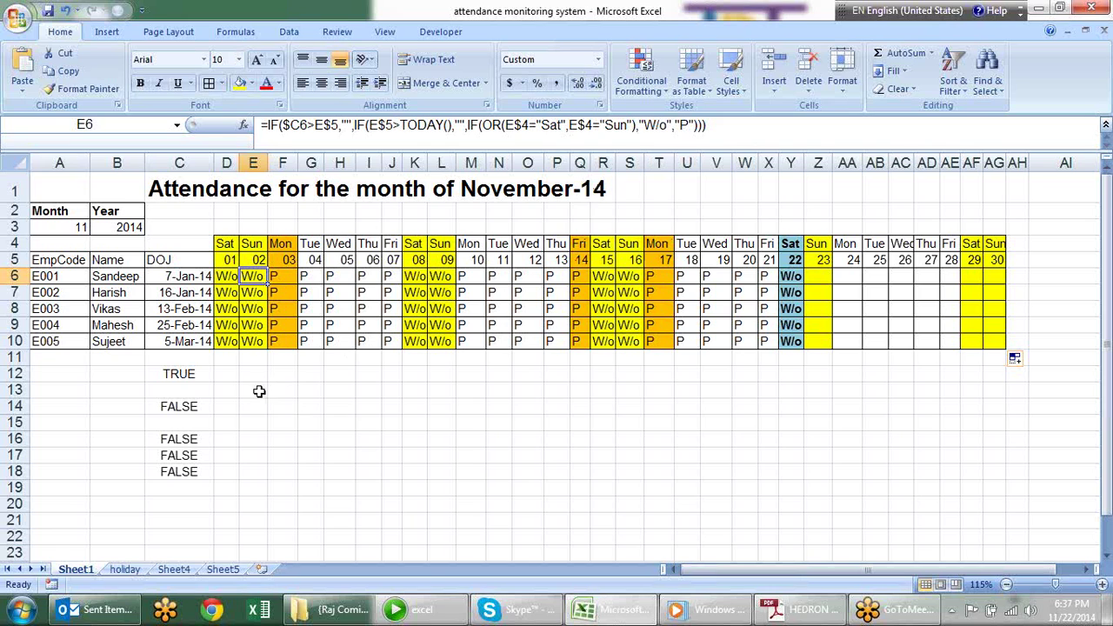
pyautogui.click(205, 407)
pyautogui.click(203, 438)
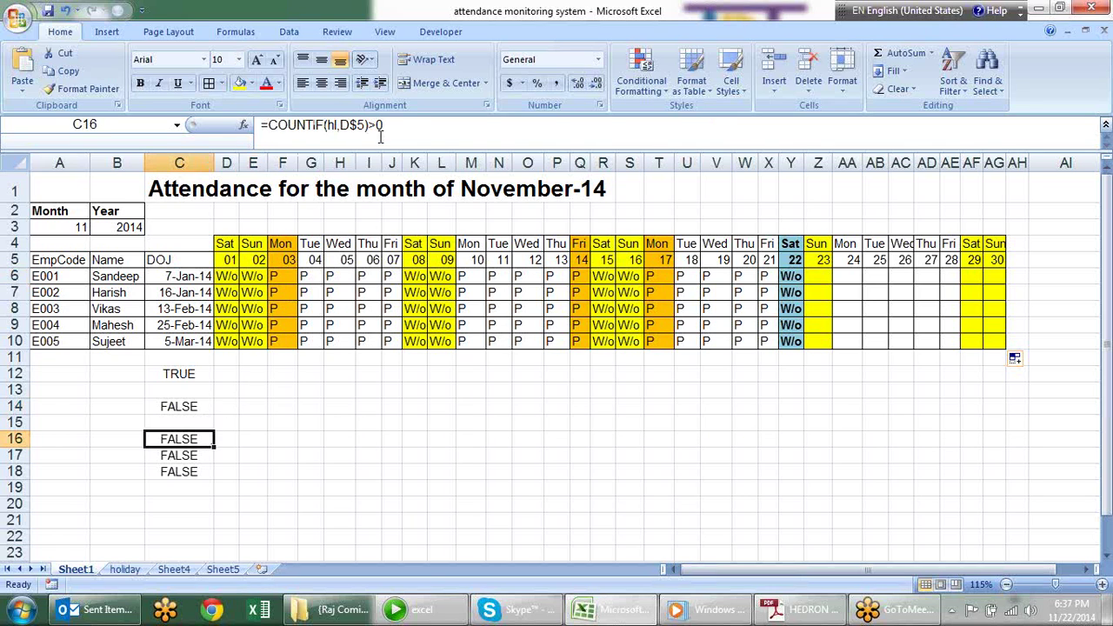
# Replace D6's final "P" with IF(COUNTIF(hl,D$5)>0,"H","P"), copying C16's holiday test
pyautogui.moveTo(400, 126); pyautogui.dragTo(310, 112)
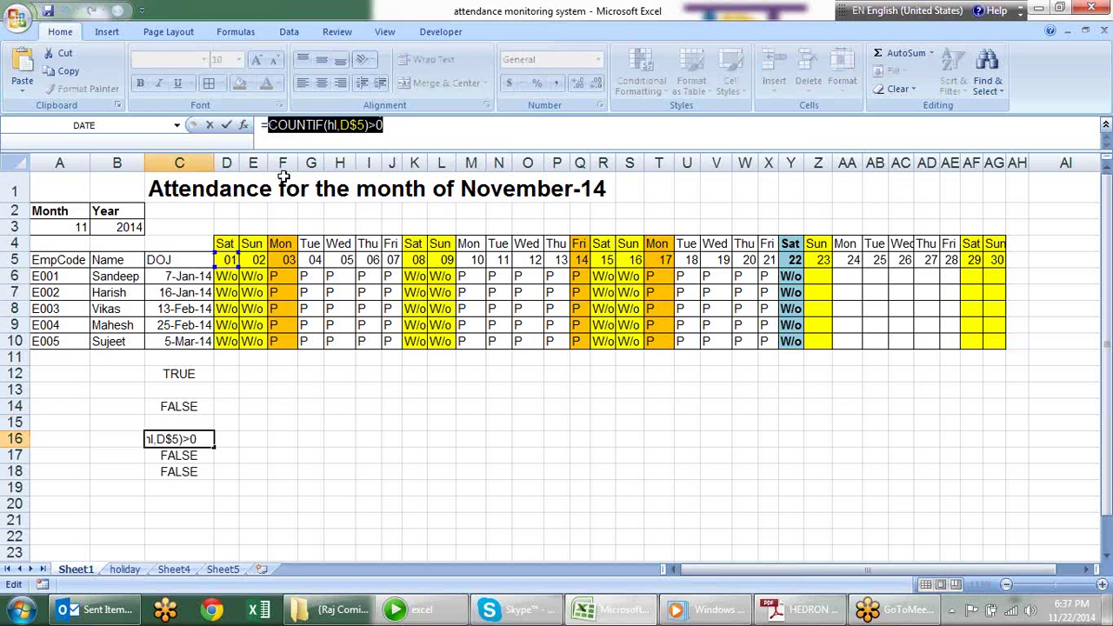
pyautogui.press('Escape')
pyautogui.click(232, 276)
pyautogui.doubleClick(233, 275)
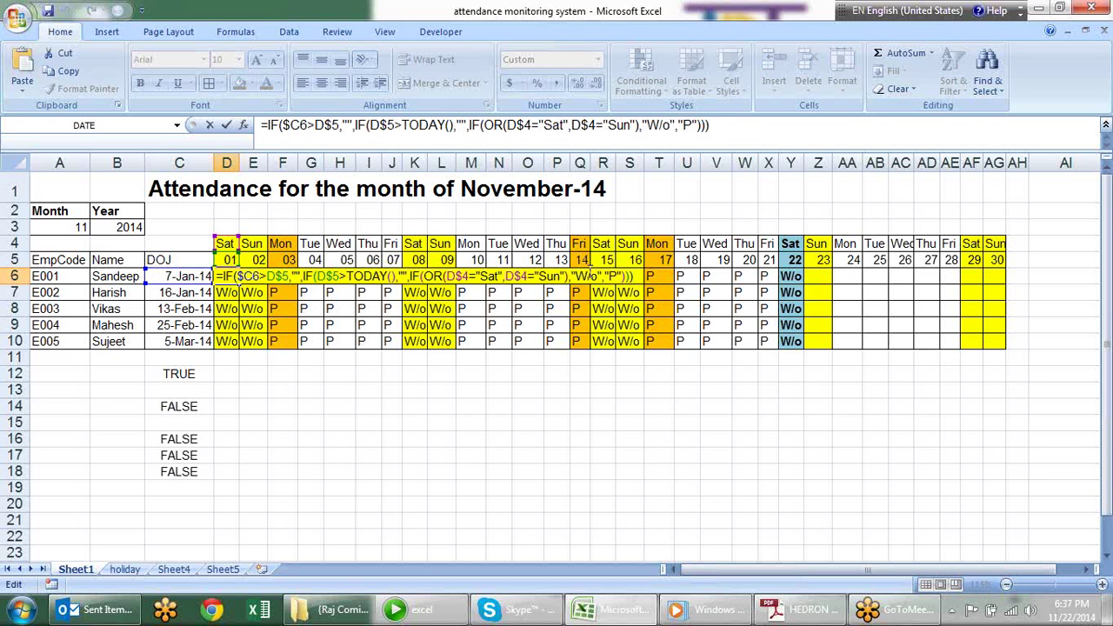
pyautogui.click(623, 275)
pyautogui.press('BackSpace')
pyautogui.press('BackSpace')
pyautogui.press('BackSpace')
pyautogui.write('I')
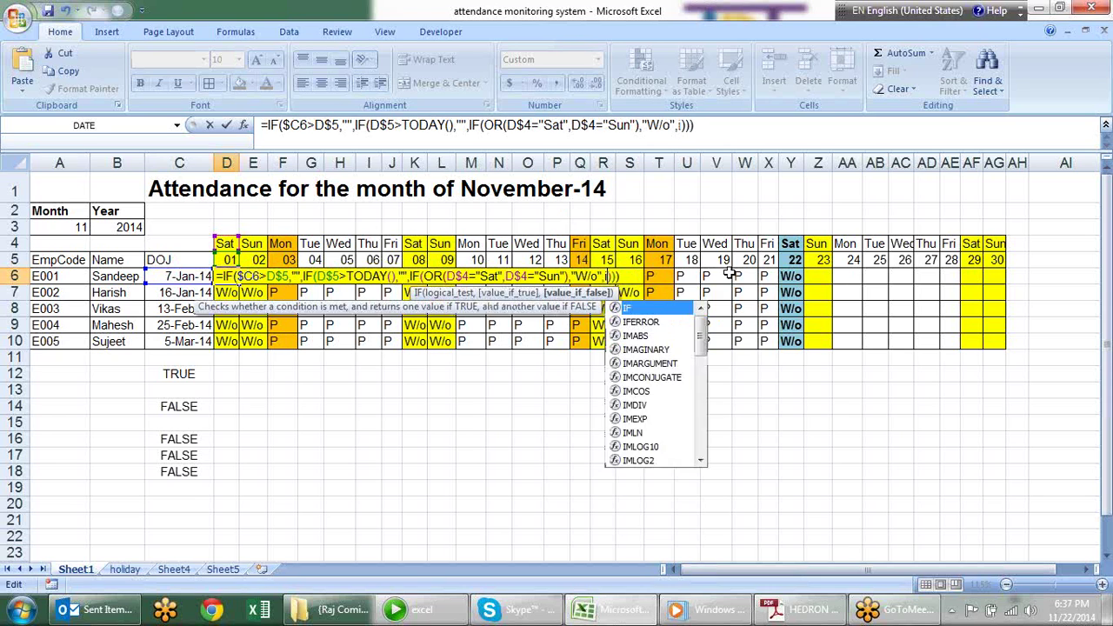
pyautogui.write('F(')
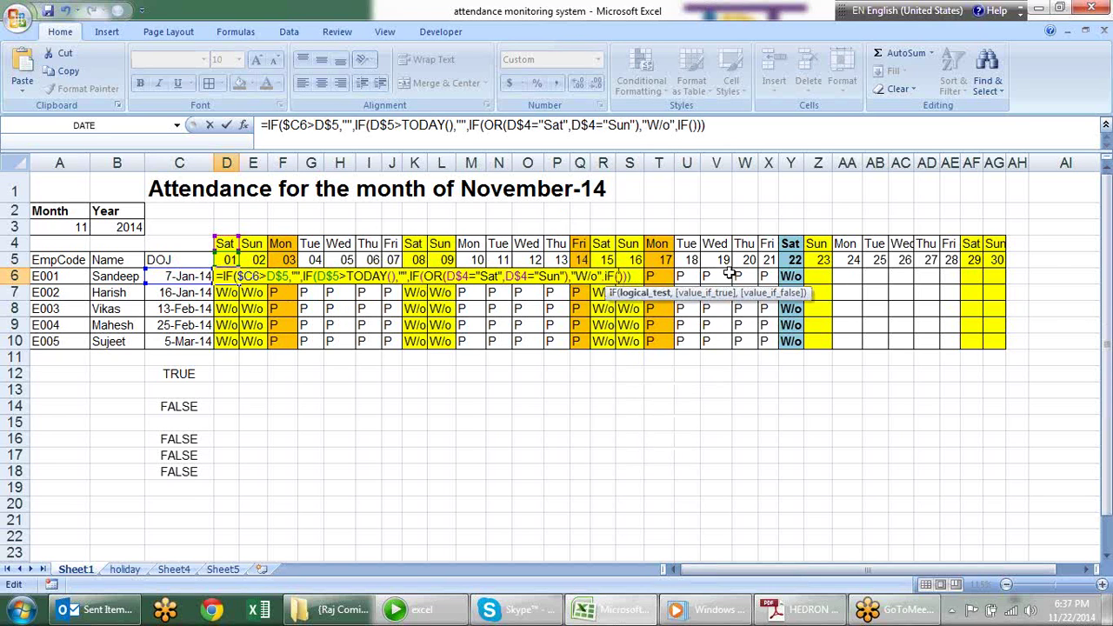
pyautogui.write(')')
pyautogui.press('Left')
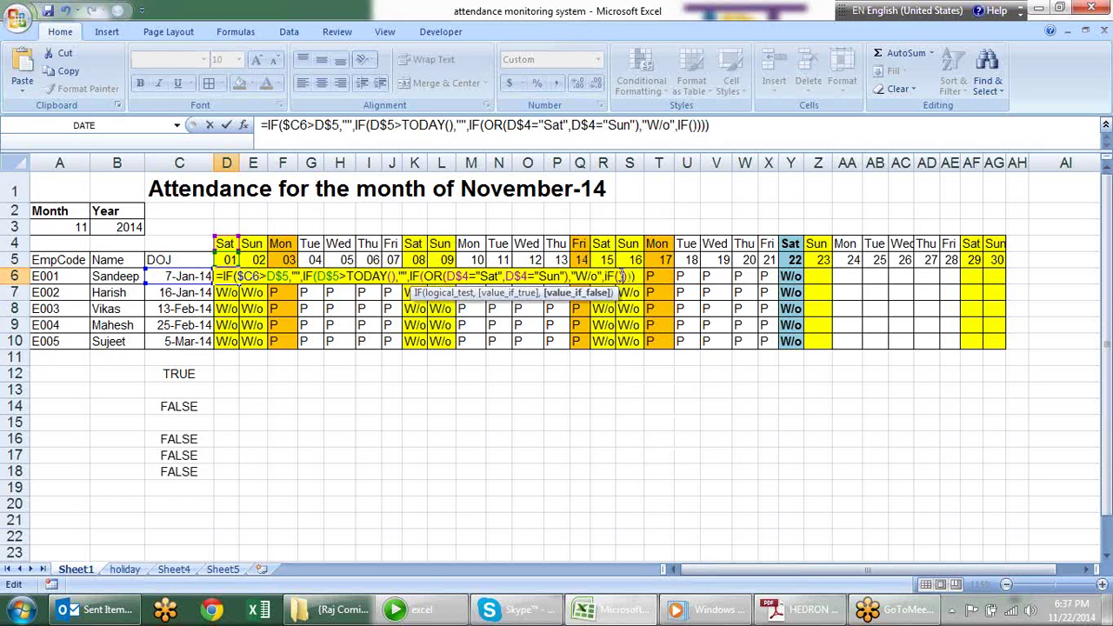
pyautogui.press('Right')
pyautogui.write('COUNTIF(hl,D$5)>0')
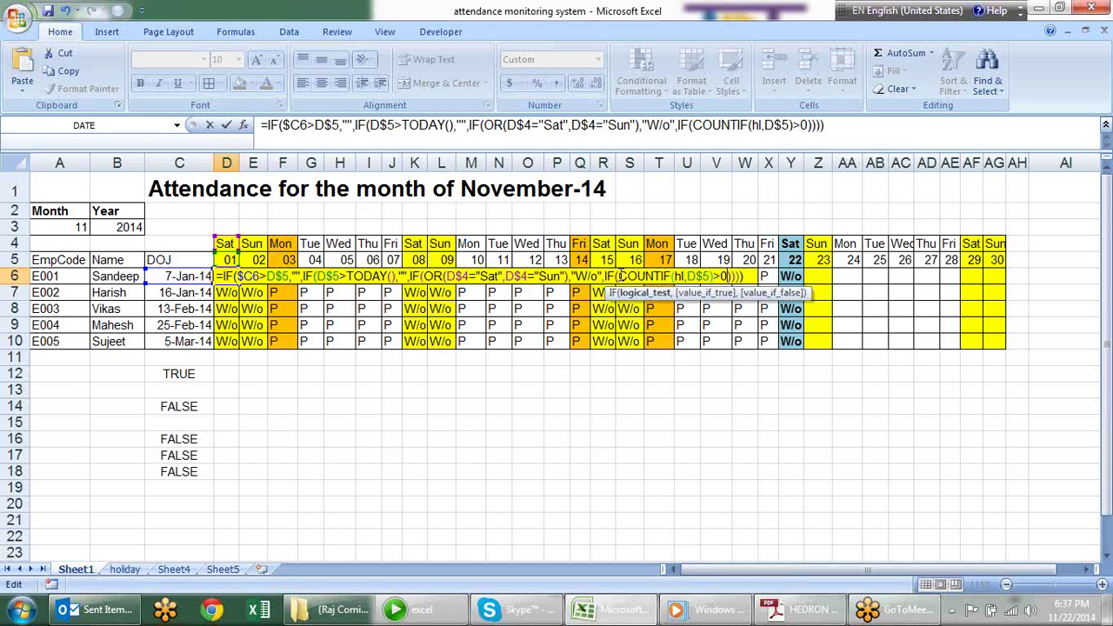
pyautogui.write(',"H","P"')
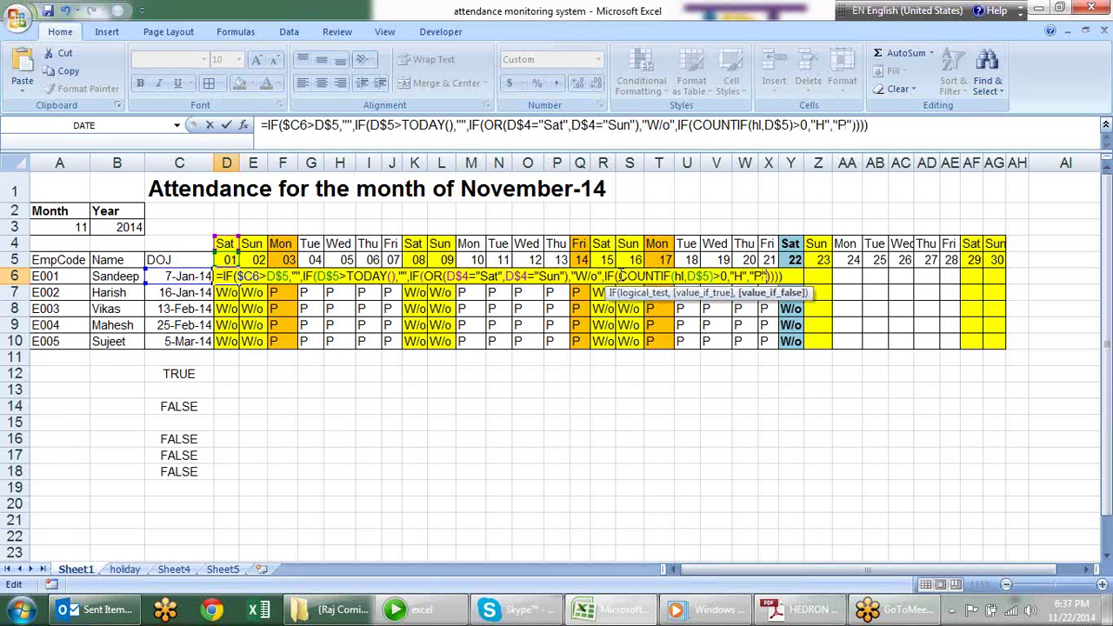
pyautogui.press('Return')
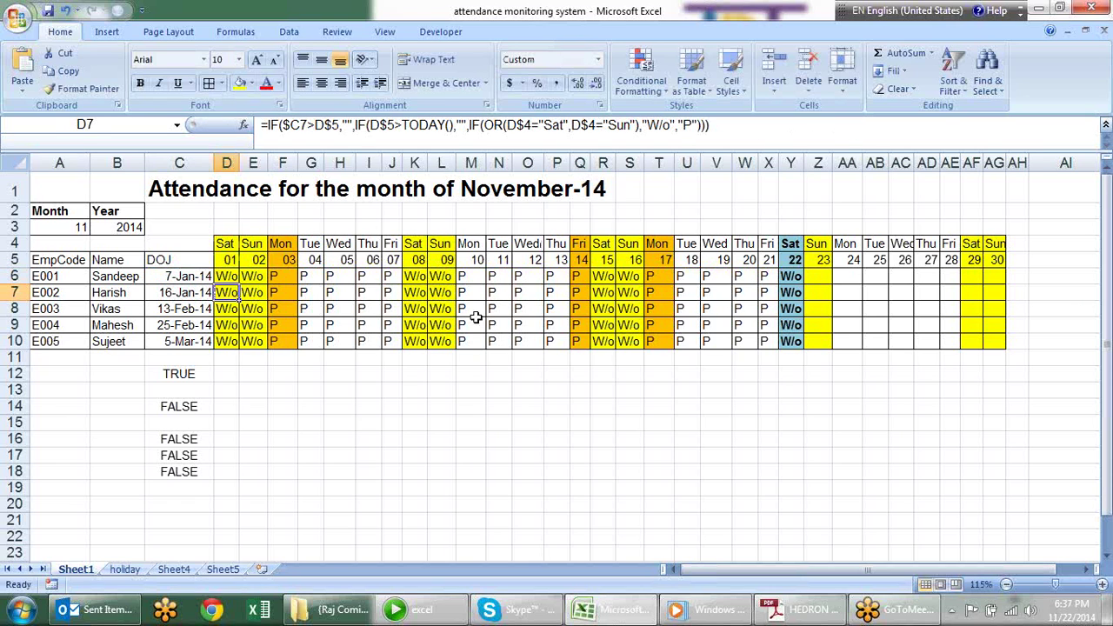
# Fill the holiday-aware formula across to column AG and down through row 10
pyautogui.click(228, 276)
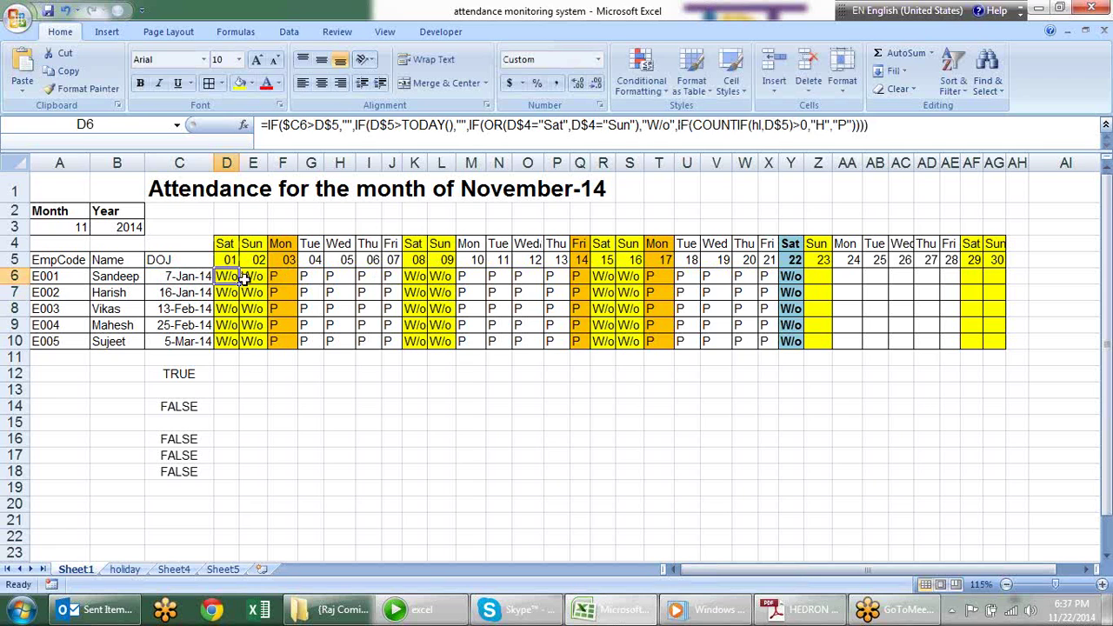
pyautogui.moveTo(240, 281); pyautogui.dragTo(887, 280)
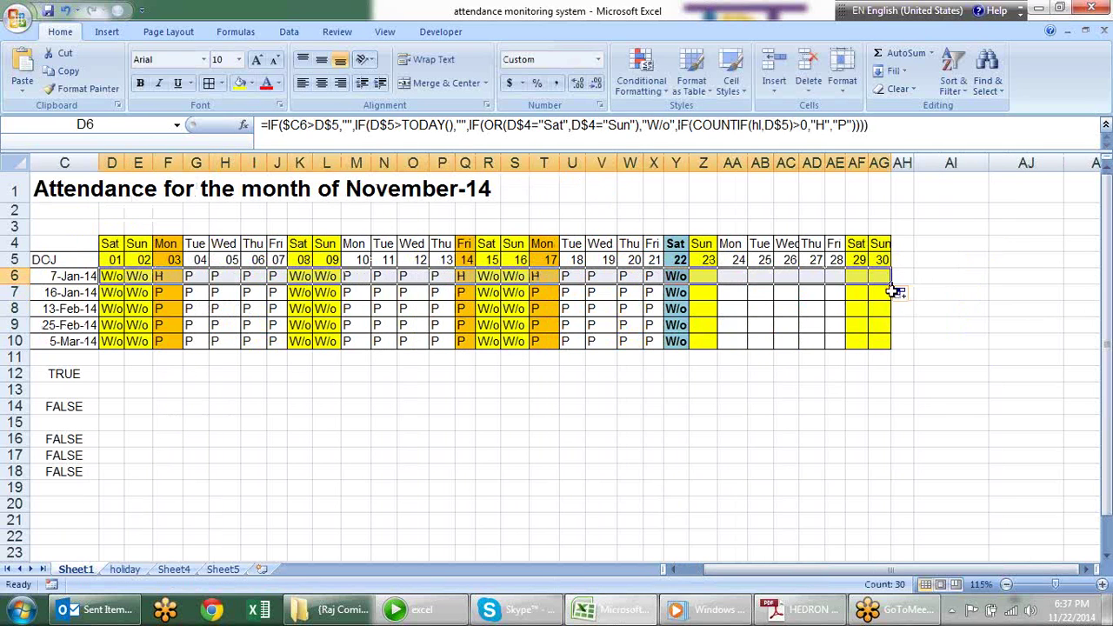
pyautogui.doubleClick(892, 284)
pyautogui.moveTo(861, 569); pyautogui.dragTo(768, 582)
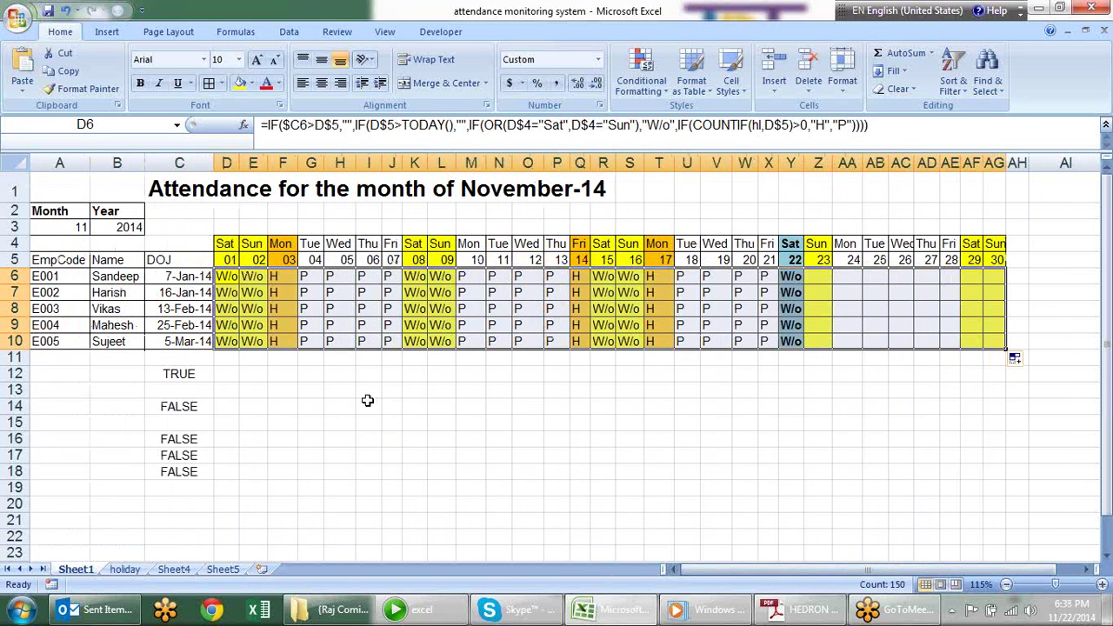
pyautogui.click(343, 372)
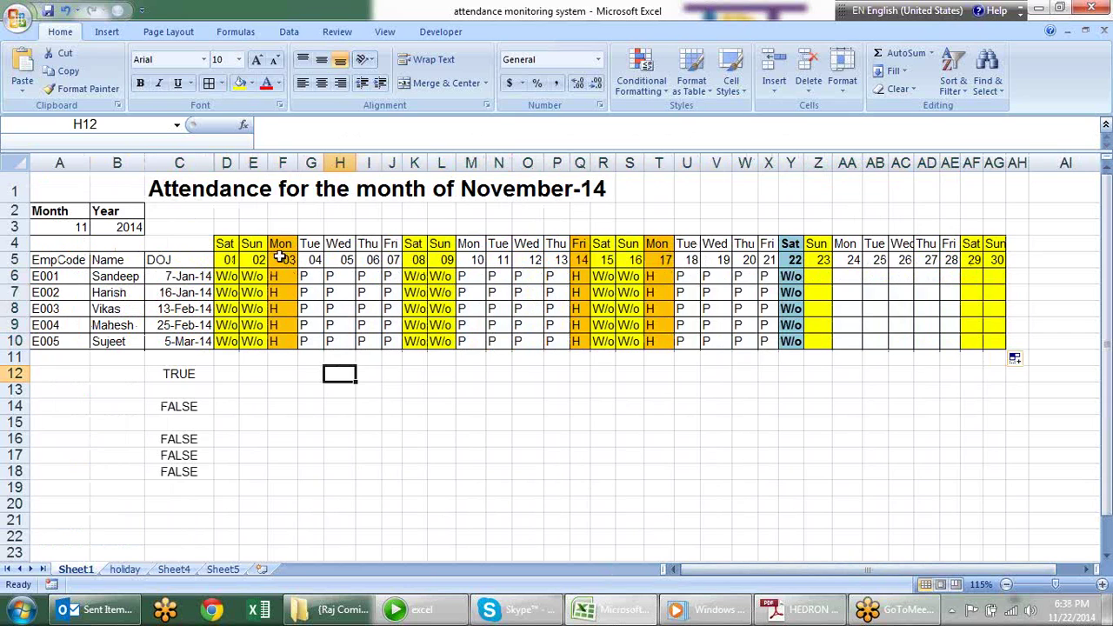
pyautogui.click(228, 277)
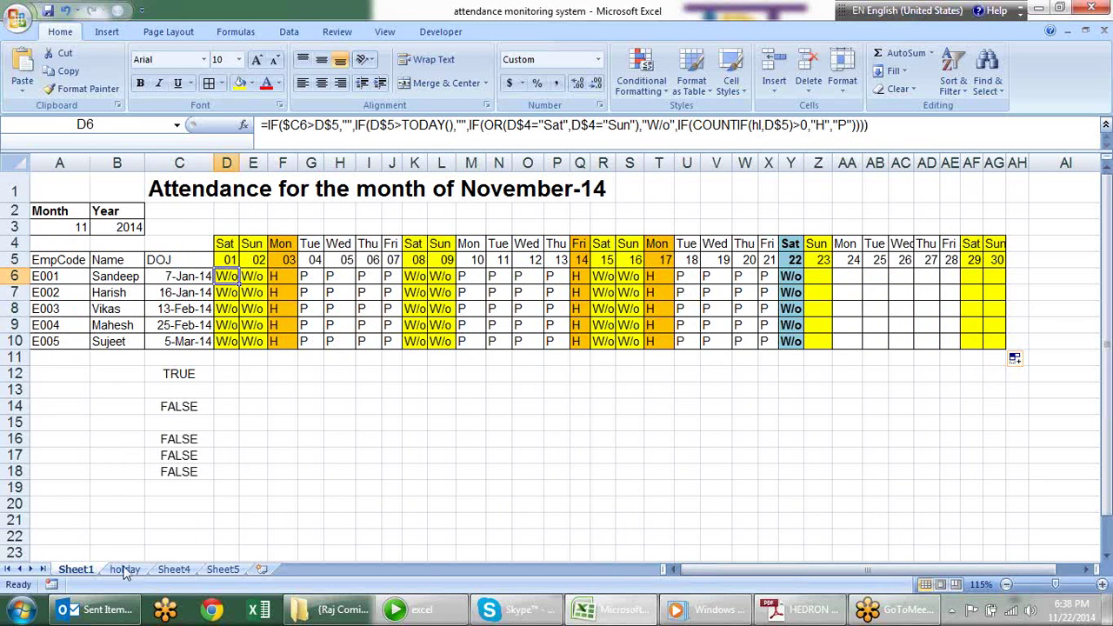
# Unhide the hidden Helper column A on Sheet4
pyautogui.click(221, 569)
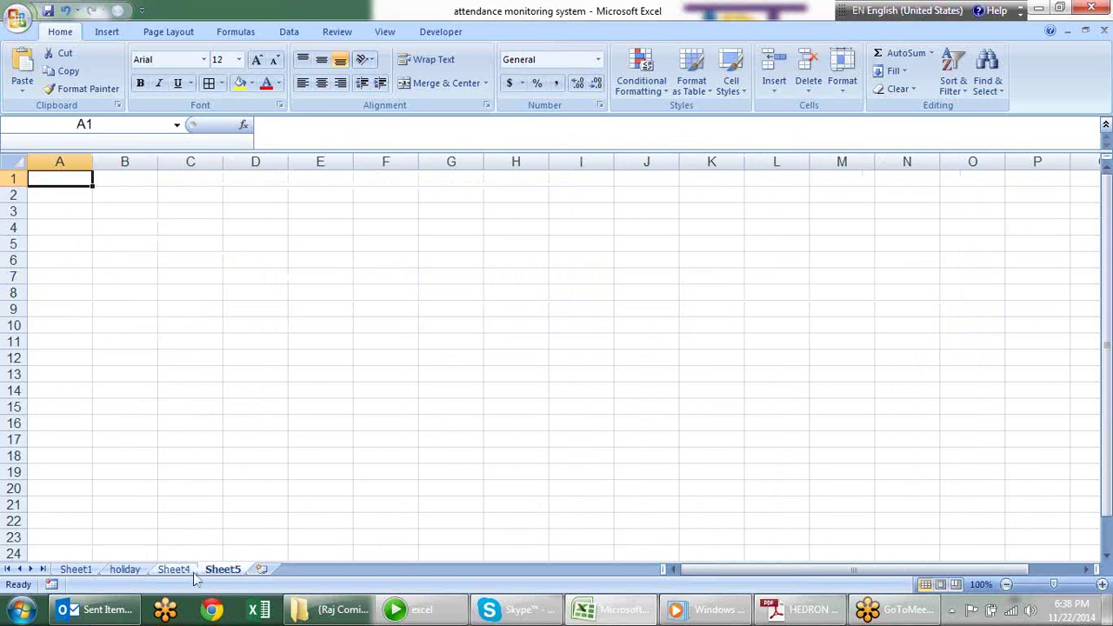
pyautogui.click(184, 572)
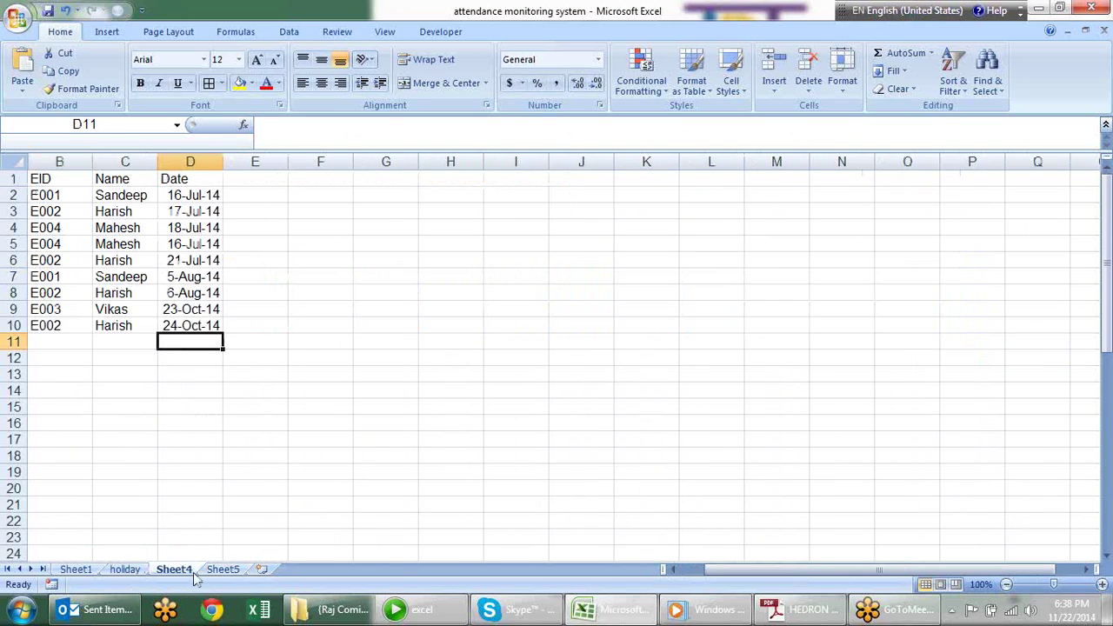
pyautogui.click(49, 164)
pyautogui.rightClick(73, 165)
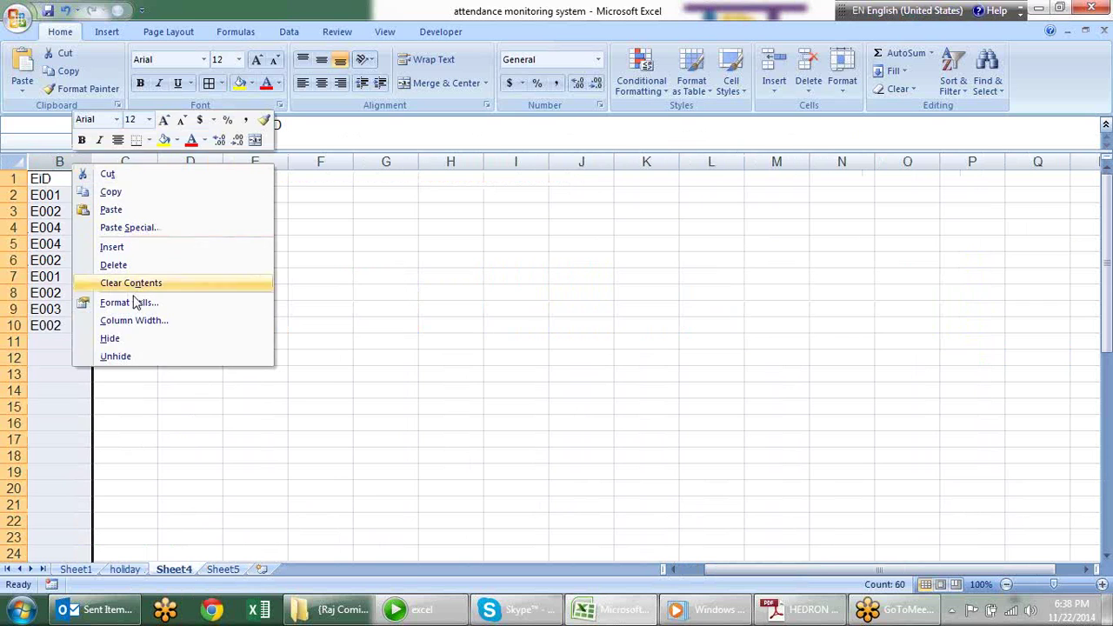
pyautogui.click(131, 354)
pyautogui.click(609, 339)
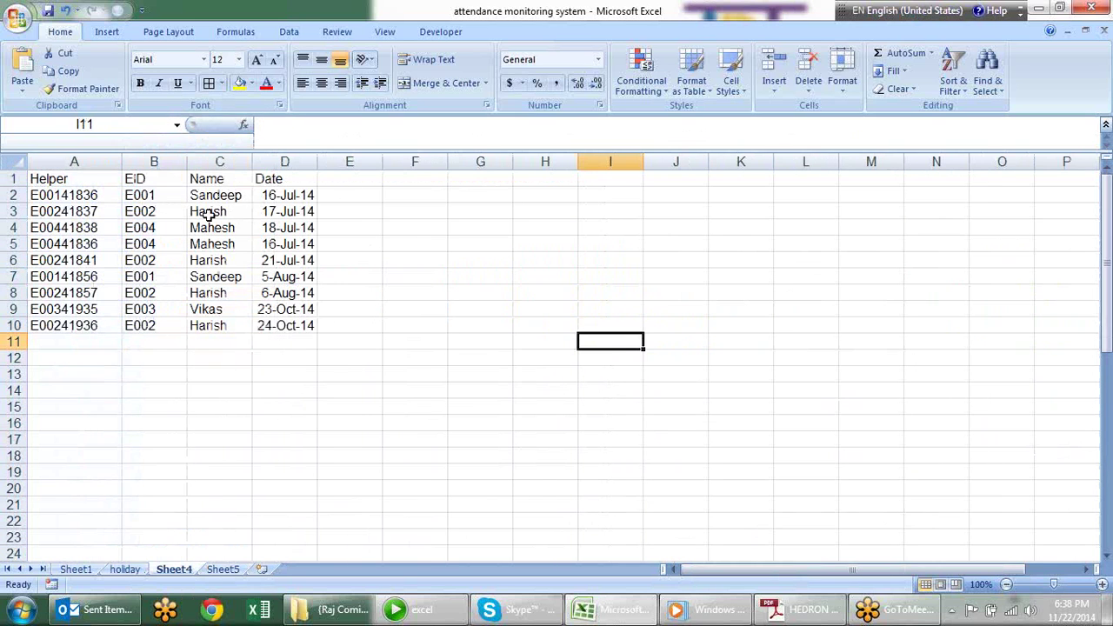
# Check B2's Data Validation, whose list source is =Eid, and close it unchanged
pyautogui.click(171, 197)
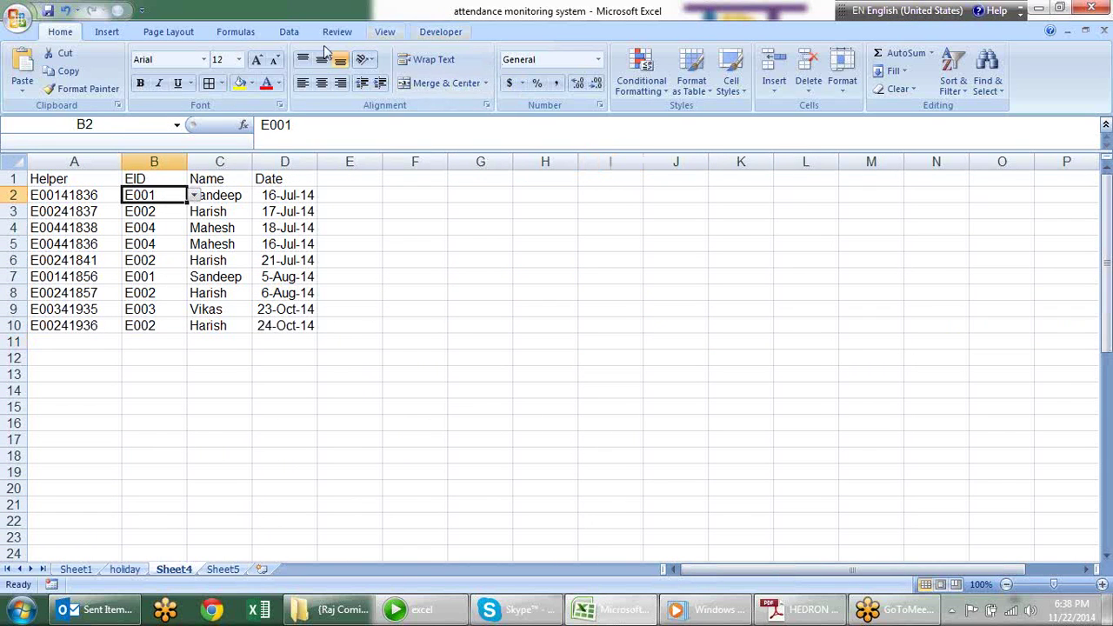
pyautogui.click(289, 31)
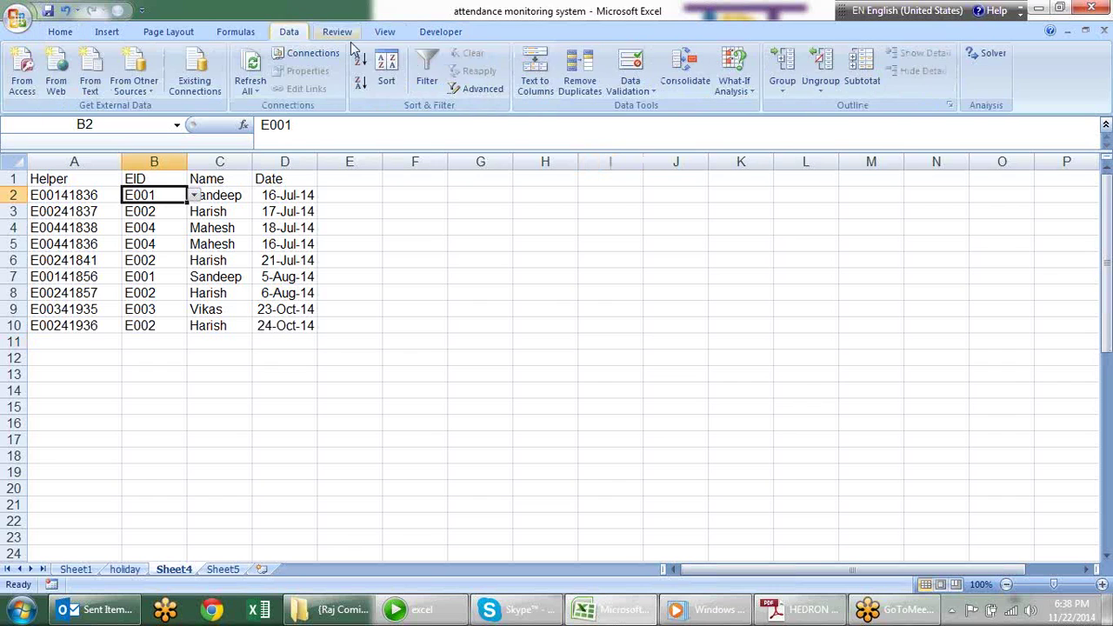
pyautogui.click(628, 67)
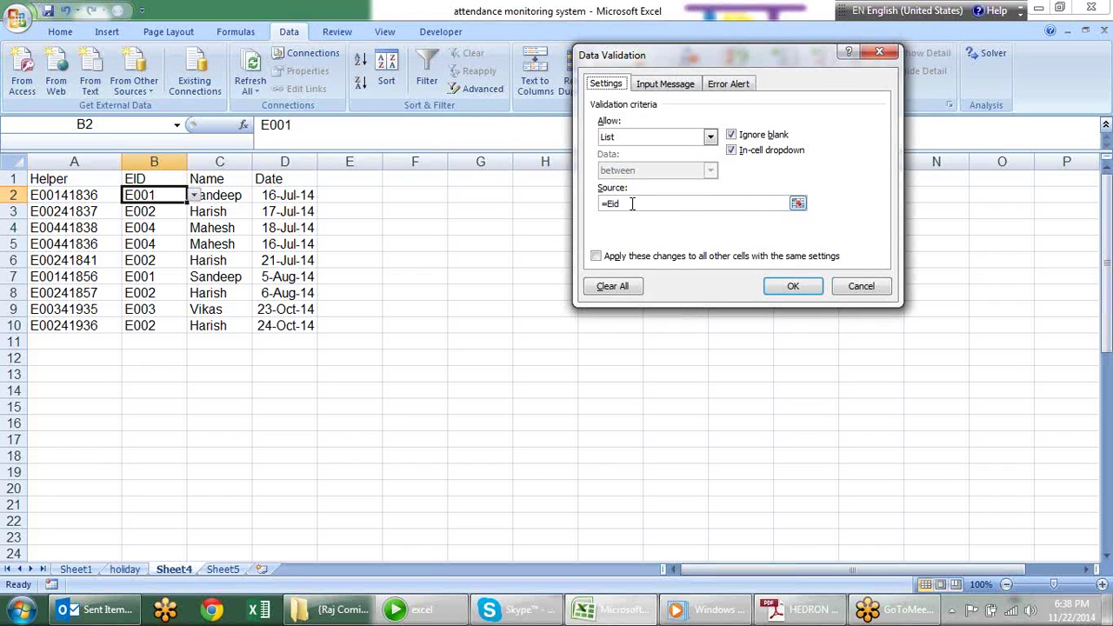
pyautogui.press('Return')
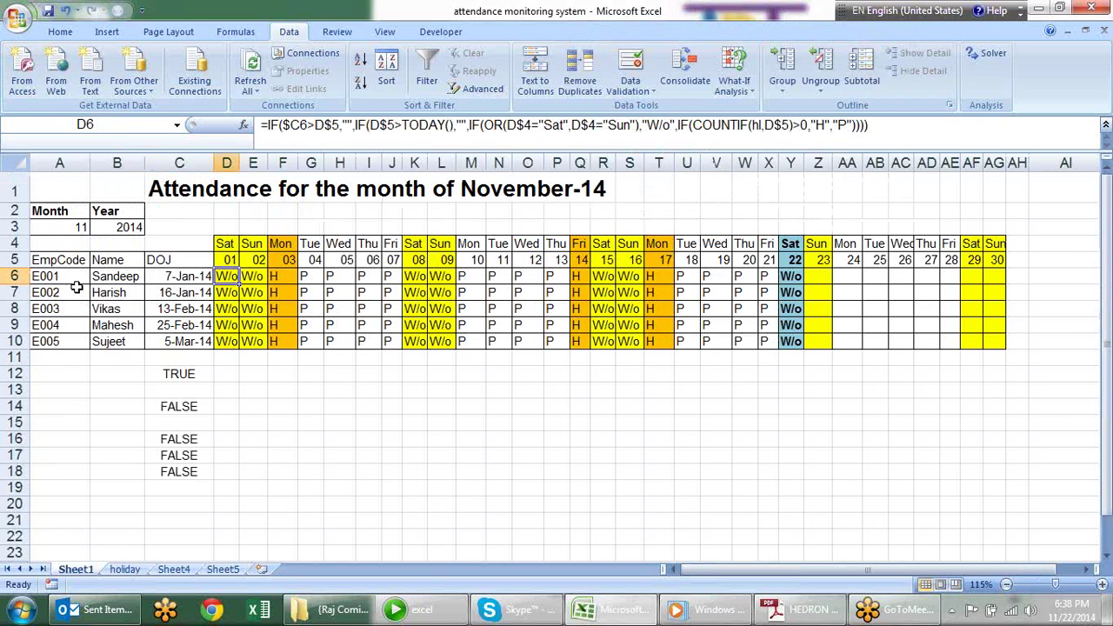
# Review the Eid EmpCode range and B2's validation settings again
pyautogui.moveTo(70, 277); pyautogui.dragTo(67, 341)
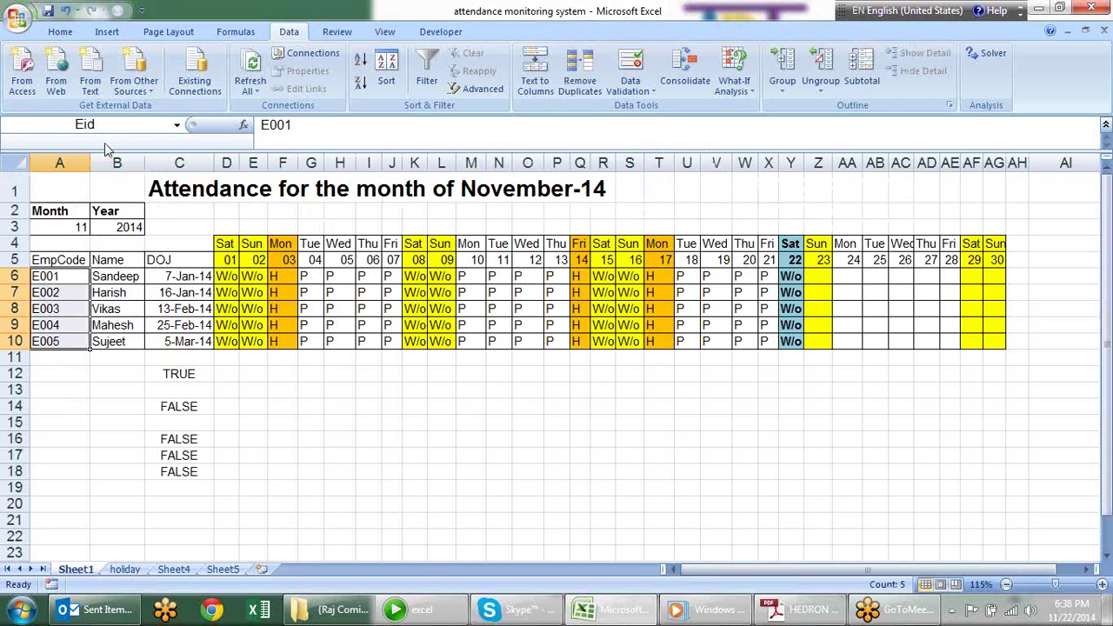
pyautogui.click(126, 569)
pyautogui.click(174, 569)
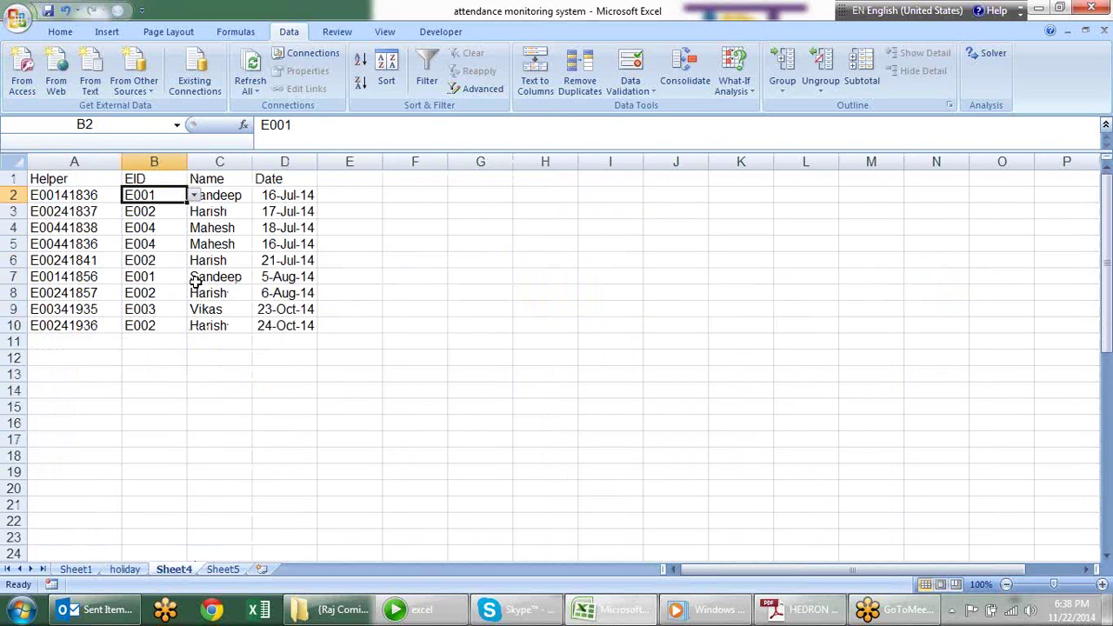
pyautogui.click(624, 70)
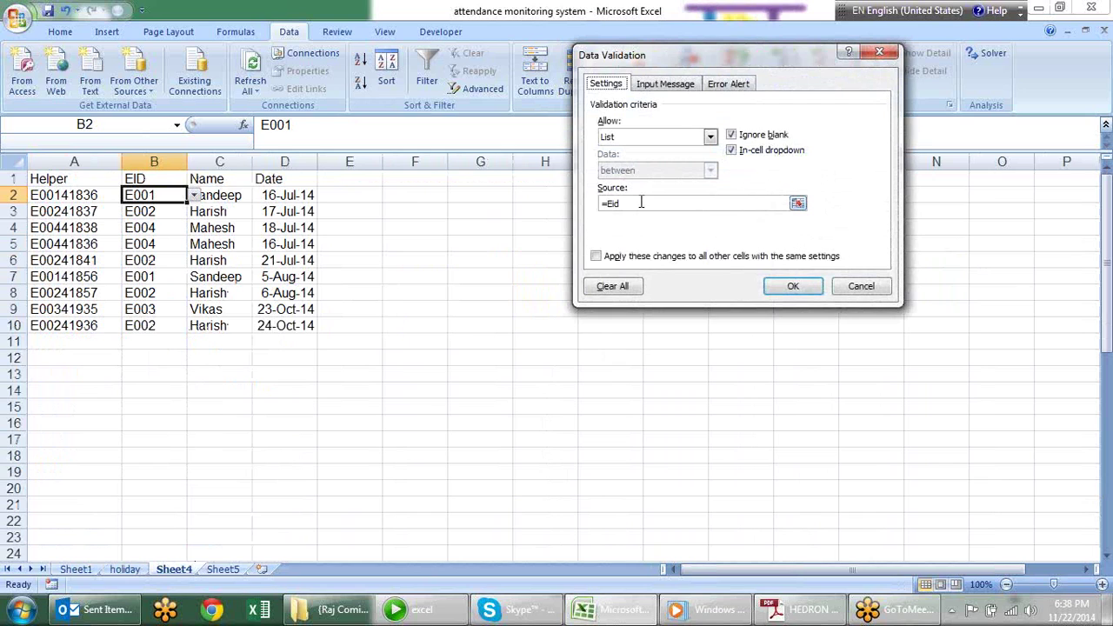
pyautogui.press('Return')
# Paste B2's EID dropdown validation only into B3:B15
pyautogui.hotkey('ctrl', 'c')
pyautogui.moveTo(165, 211); pyautogui.dragTo(166, 407)
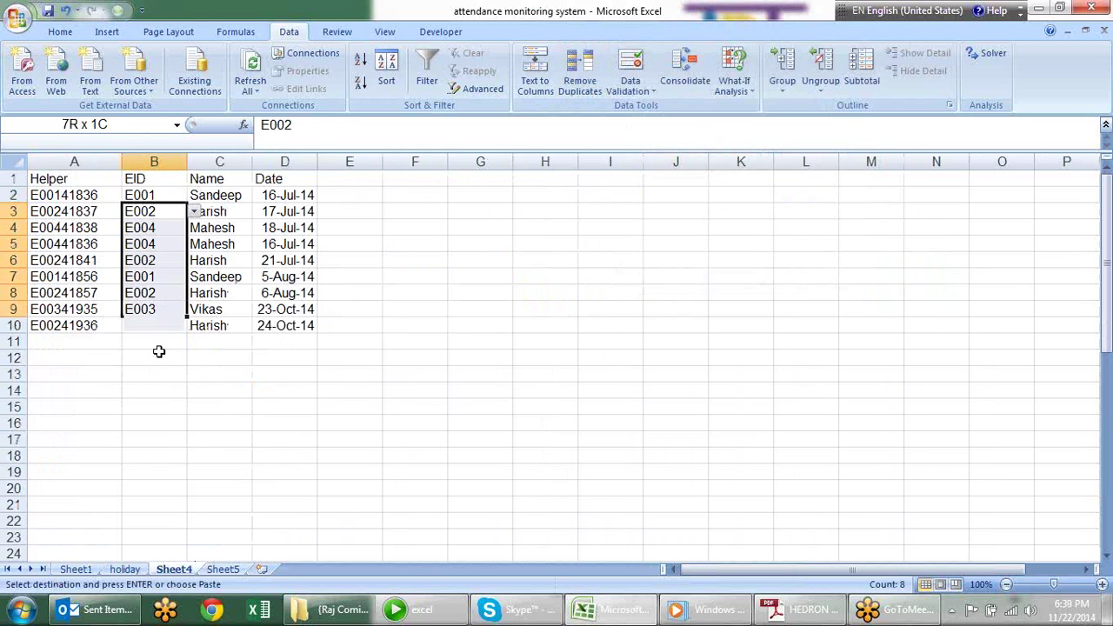
pyautogui.hotkey('alt', 'e')
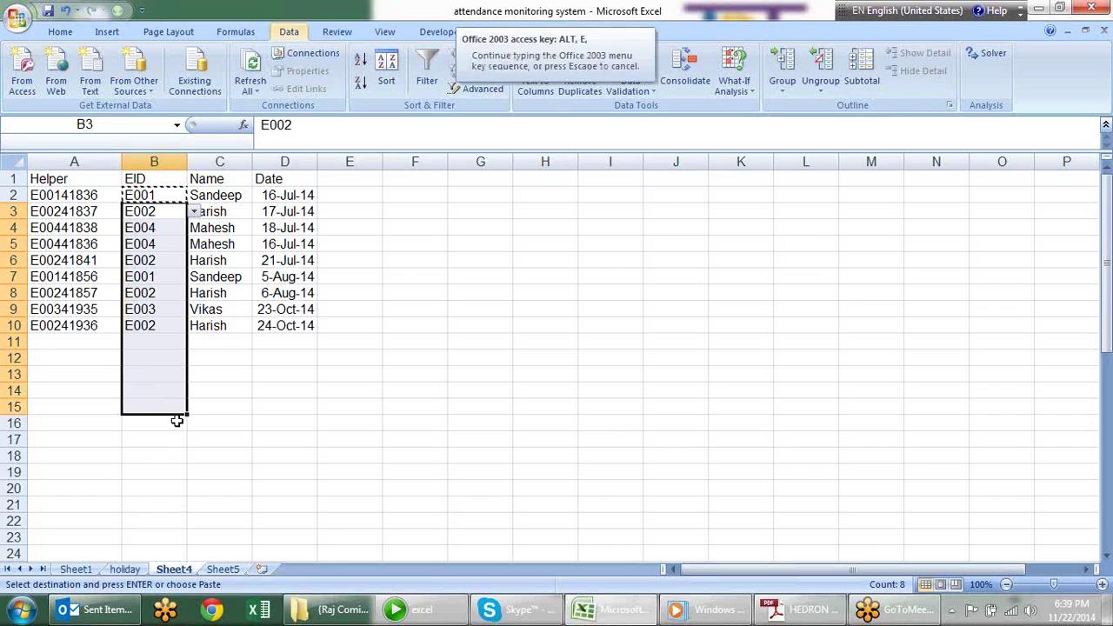
pyautogui.press('s')
pyautogui.click(636, 171)
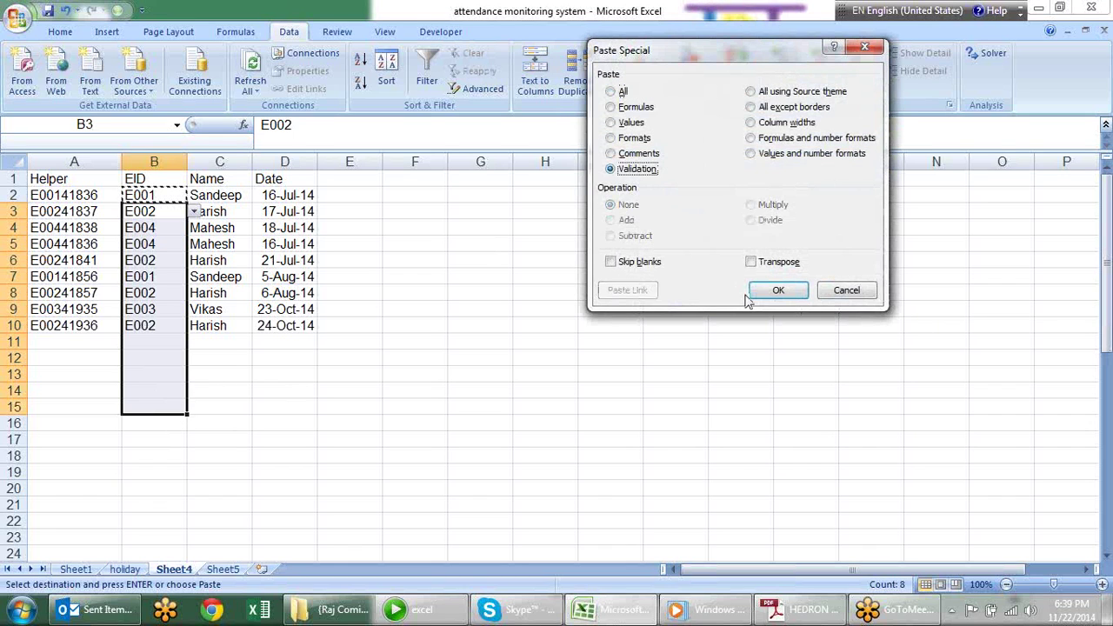
pyautogui.click(770, 288)
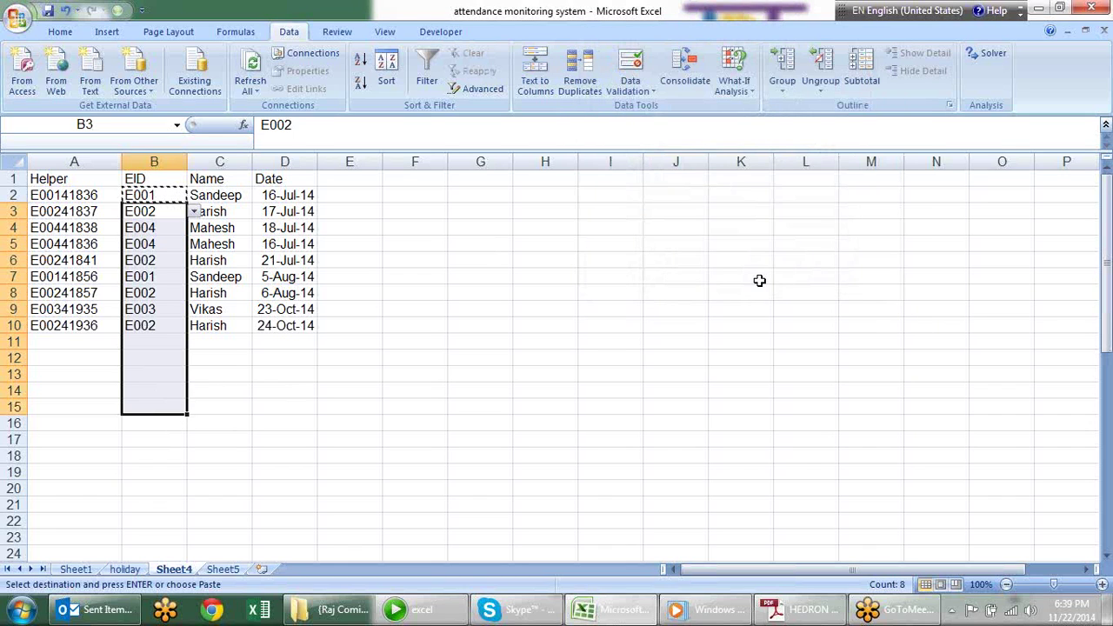
pyautogui.click(145, 229)
# Pick E003 from B11's dropdown to test it, showing Vikas in C11
pyautogui.click(163, 340)
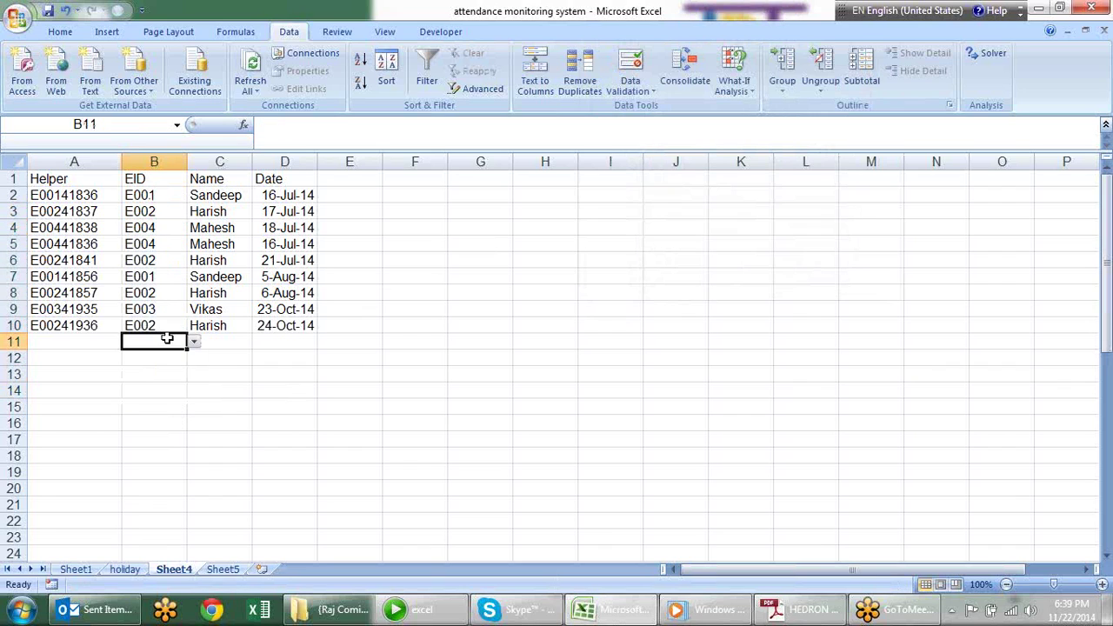
pyautogui.click(195, 342)
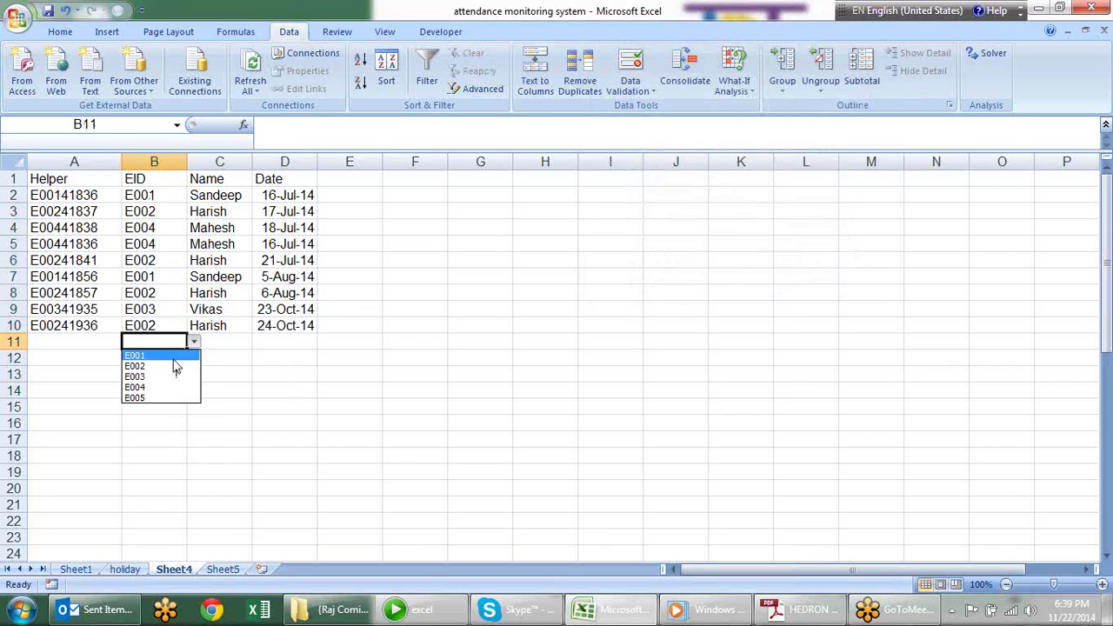
pyautogui.click(171, 376)
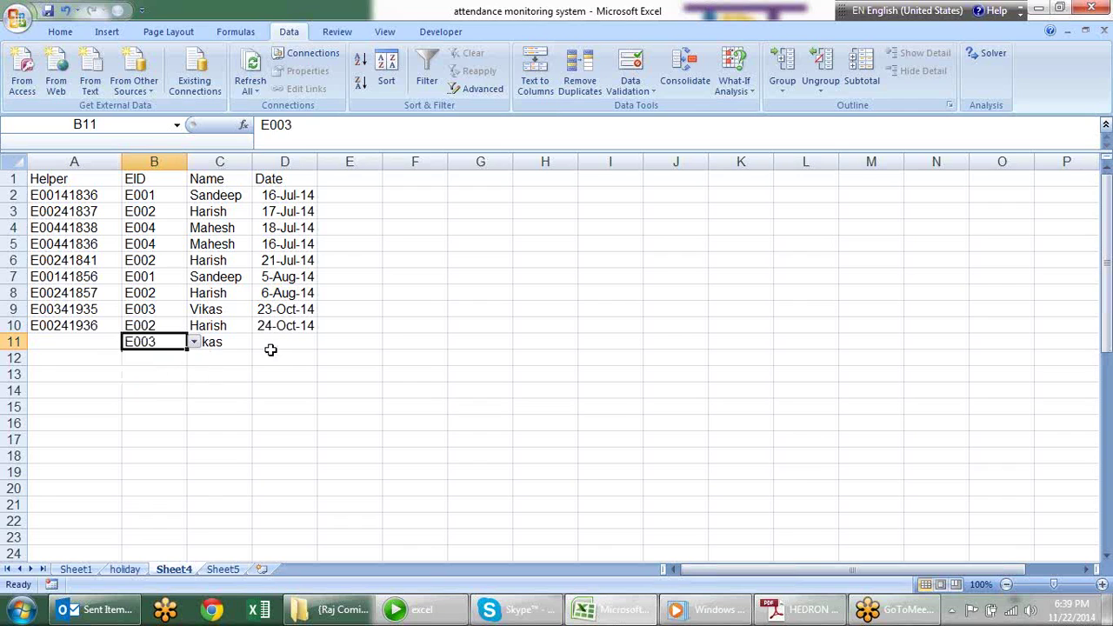
pyautogui.click(388, 369)
# Inspect the VLOOKUP name formula in C2 without changing it
pyautogui.click(177, 342)
pyautogui.click(219, 196)
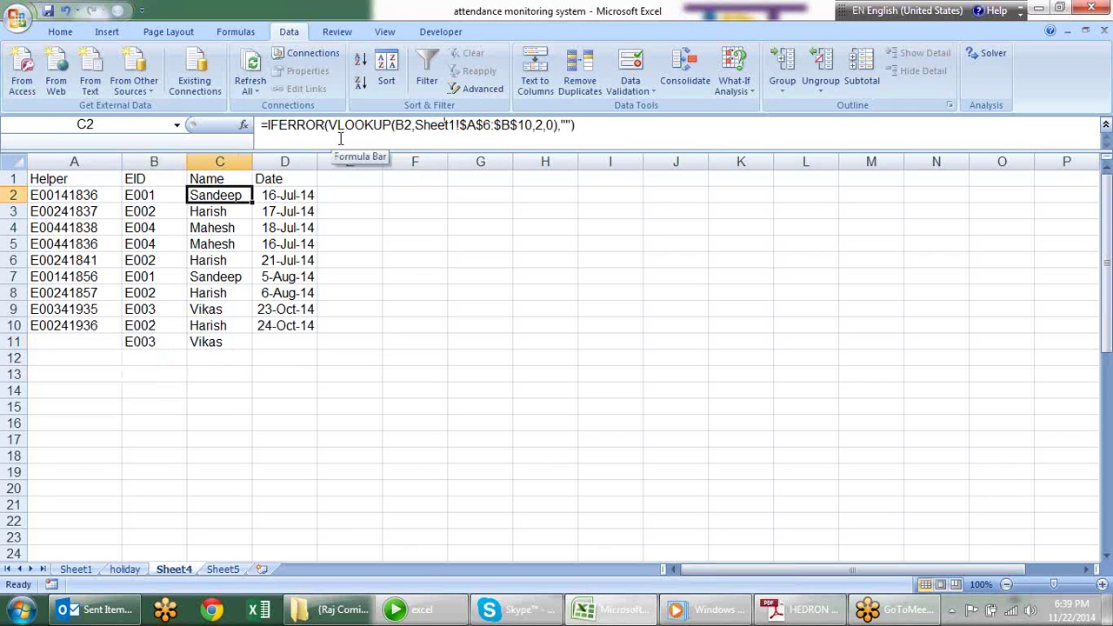
pyautogui.click(393, 139)
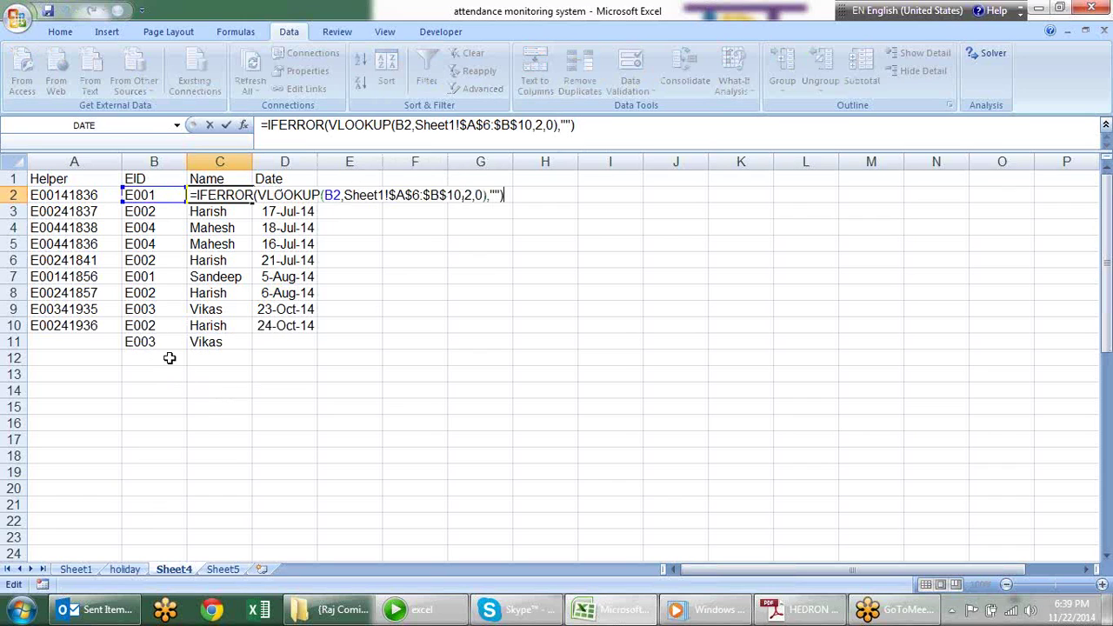
pyautogui.press('Escape')
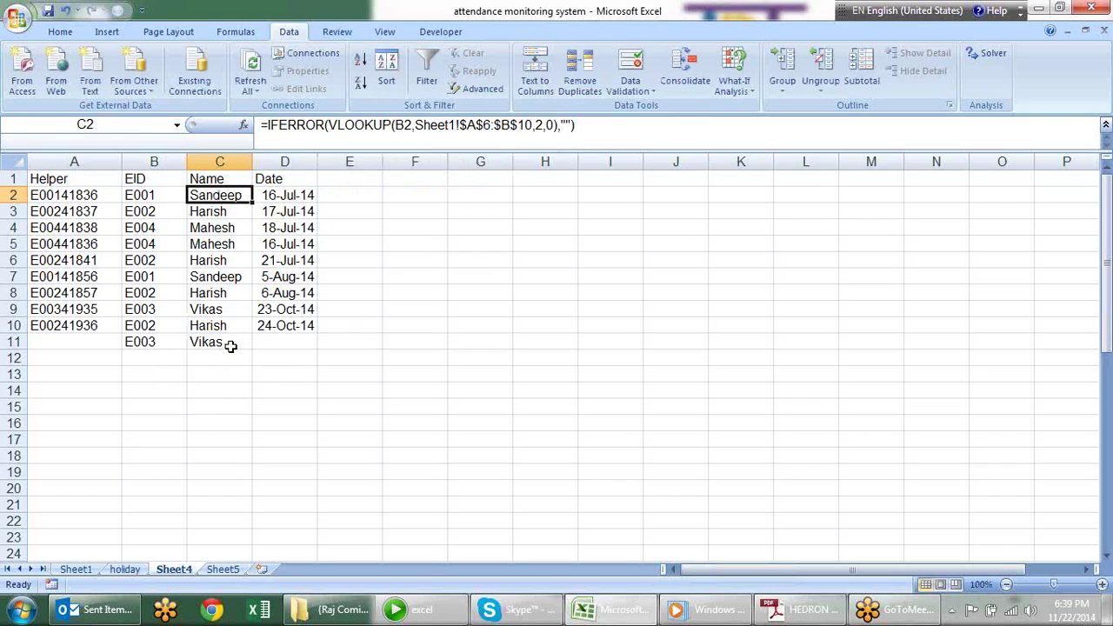
# Clear the E003 test entry from B11:C11
pyautogui.moveTo(158, 335); pyautogui.dragTo(213, 339)
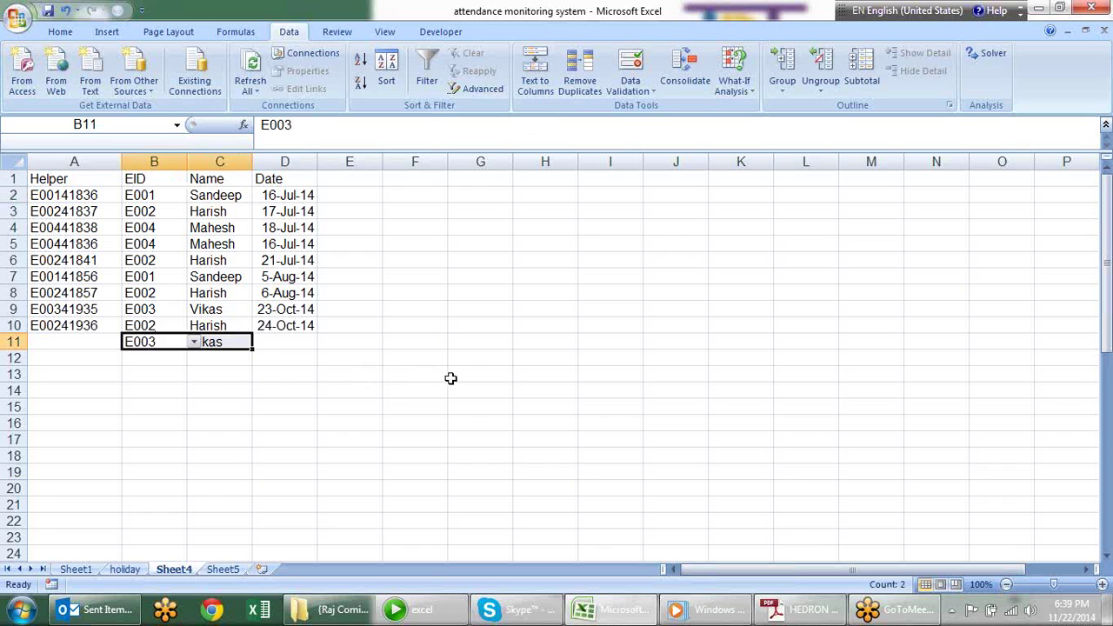
pyautogui.press('Delete')
pyautogui.click(381, 425)
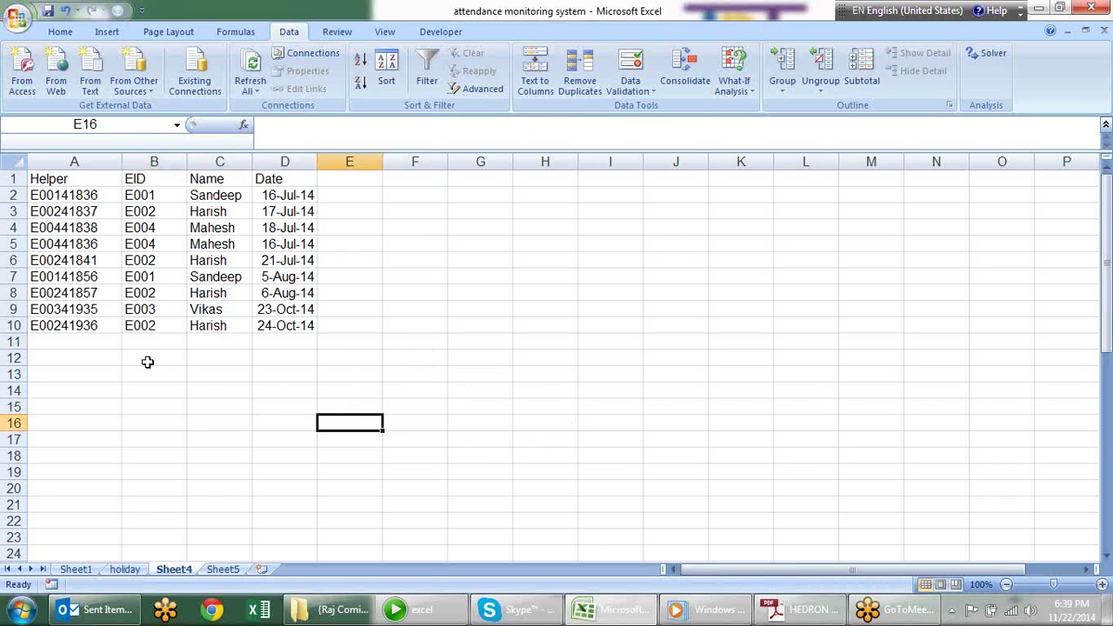
pyautogui.click(218, 342)
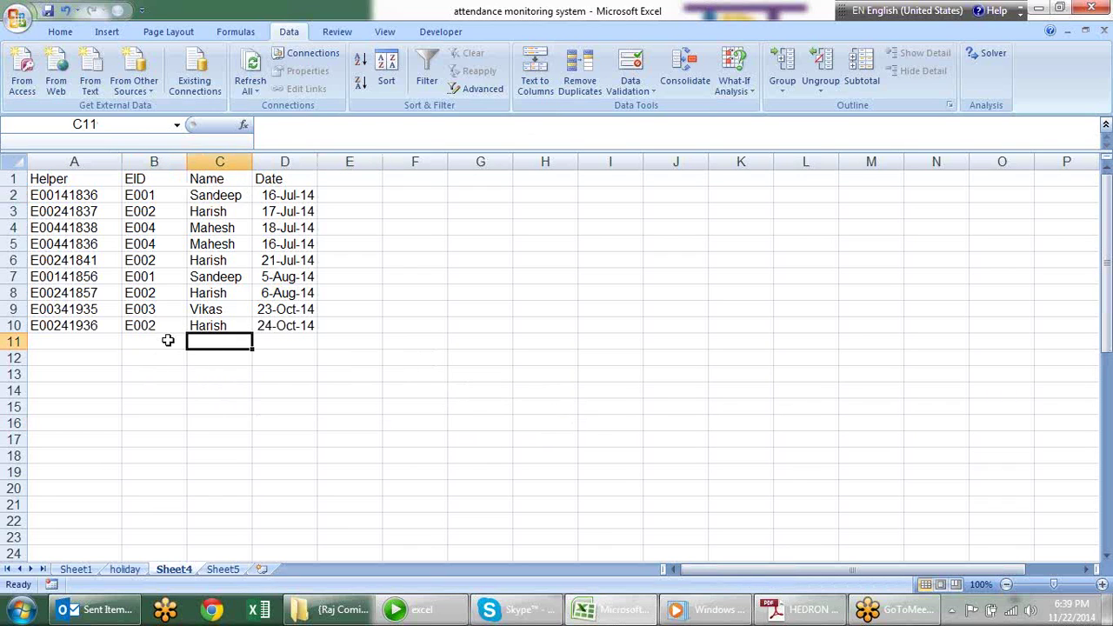
pyautogui.moveTo(166, 340); pyautogui.dragTo(233, 342)
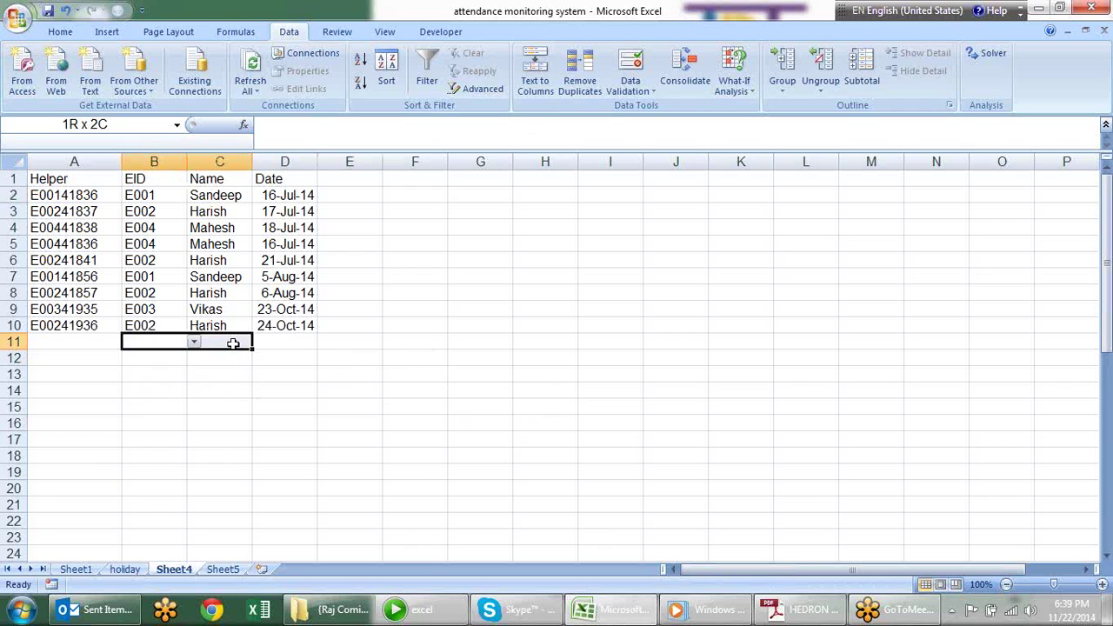
# Check the name formulas in column C through C20, then edit A2's Helper formula
pyautogui.click(219, 341)
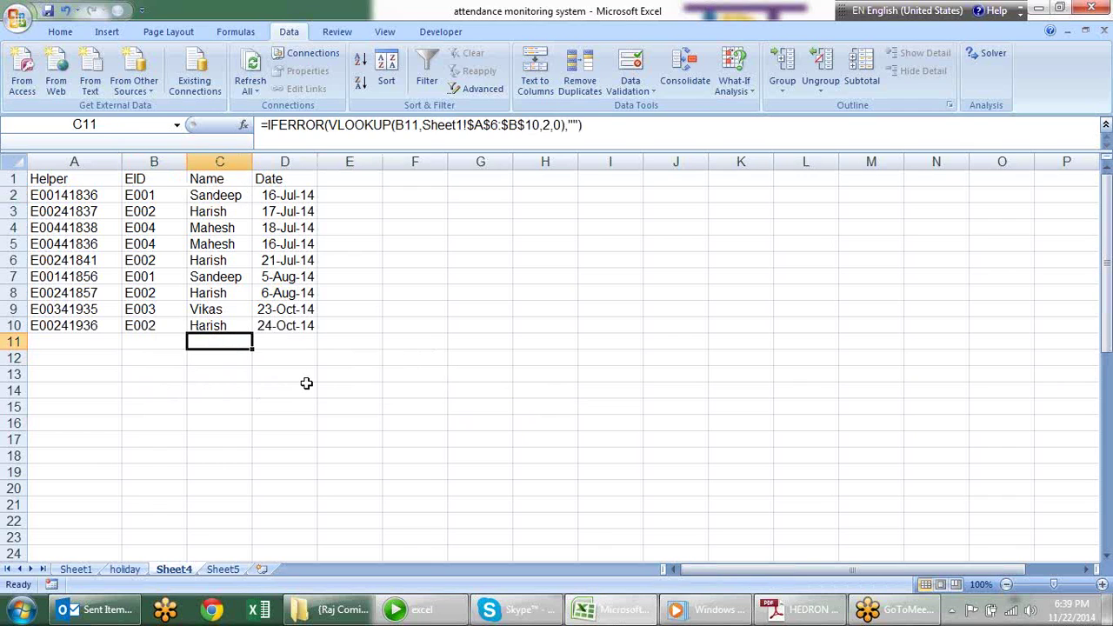
pyautogui.click(202, 391)
pyautogui.click(239, 439)
pyautogui.click(225, 487)
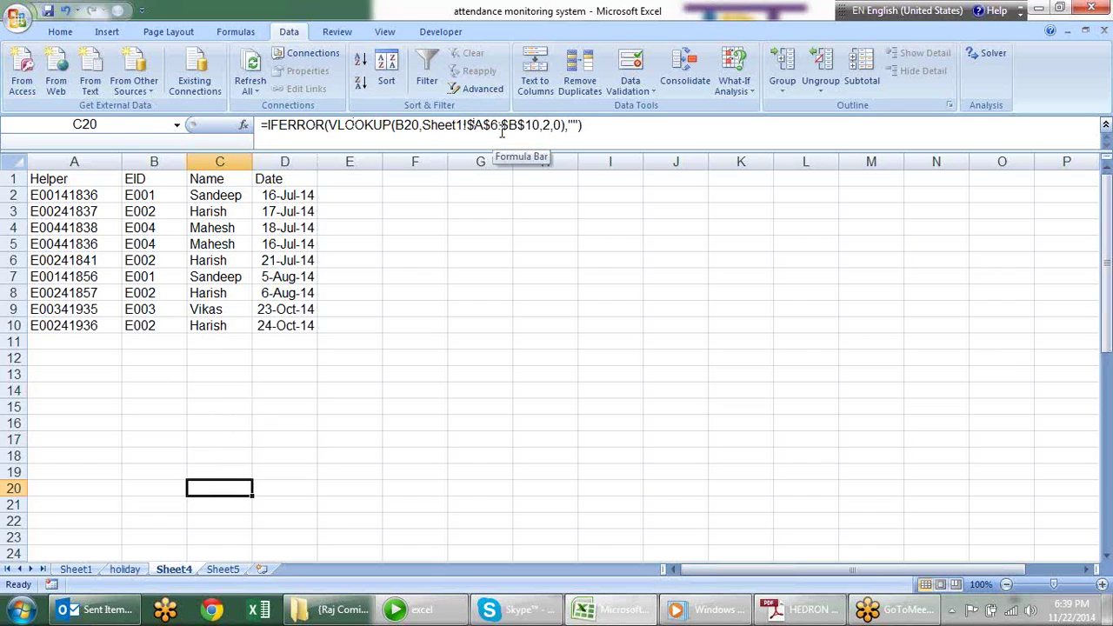
pyautogui.click(64, 196)
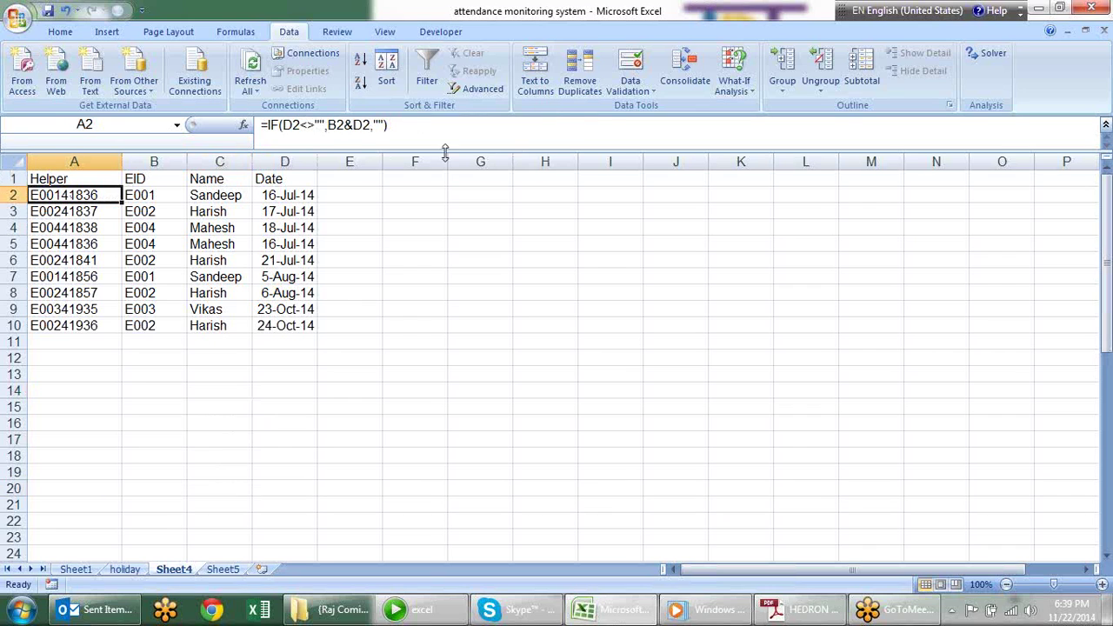
pyautogui.click(346, 124)
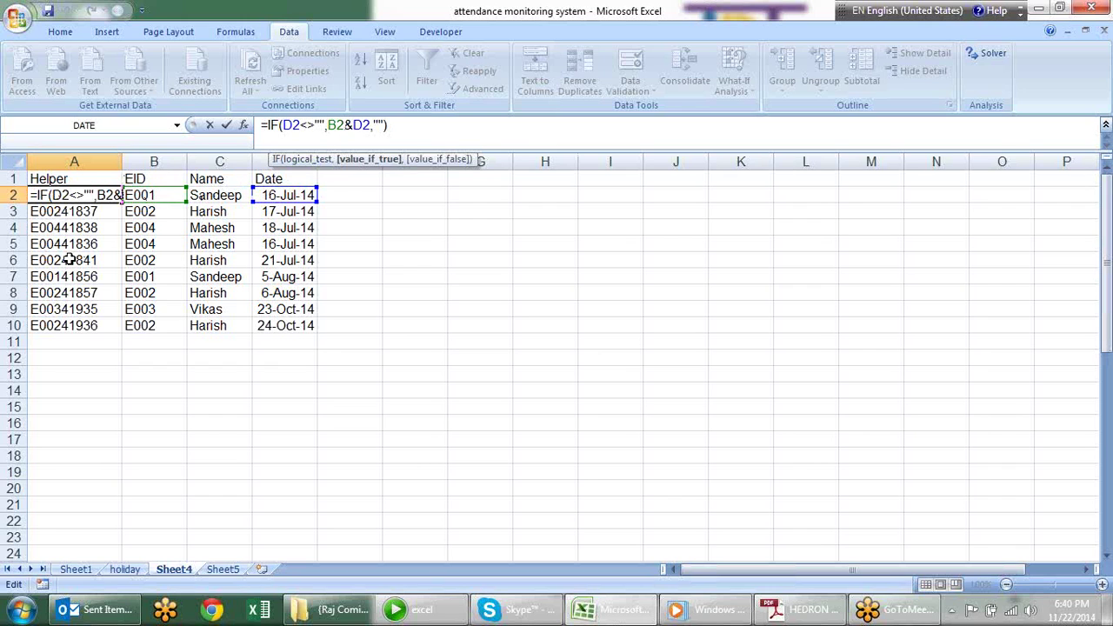
# Commit the IF helper formula in A2, then review Sheet4's dates and helper codes
pyautogui.press('Return')
pyautogui.press('Return')
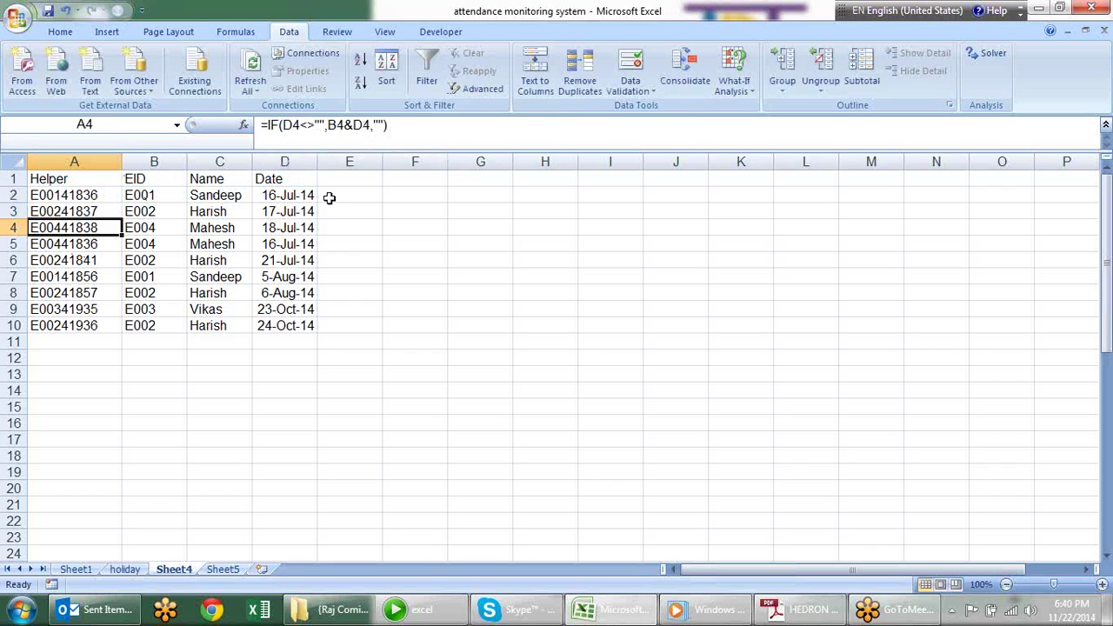
pyautogui.click(294, 211)
pyautogui.click(295, 240)
pyautogui.click(274, 280)
pyautogui.click(292, 232)
pyautogui.click(106, 195)
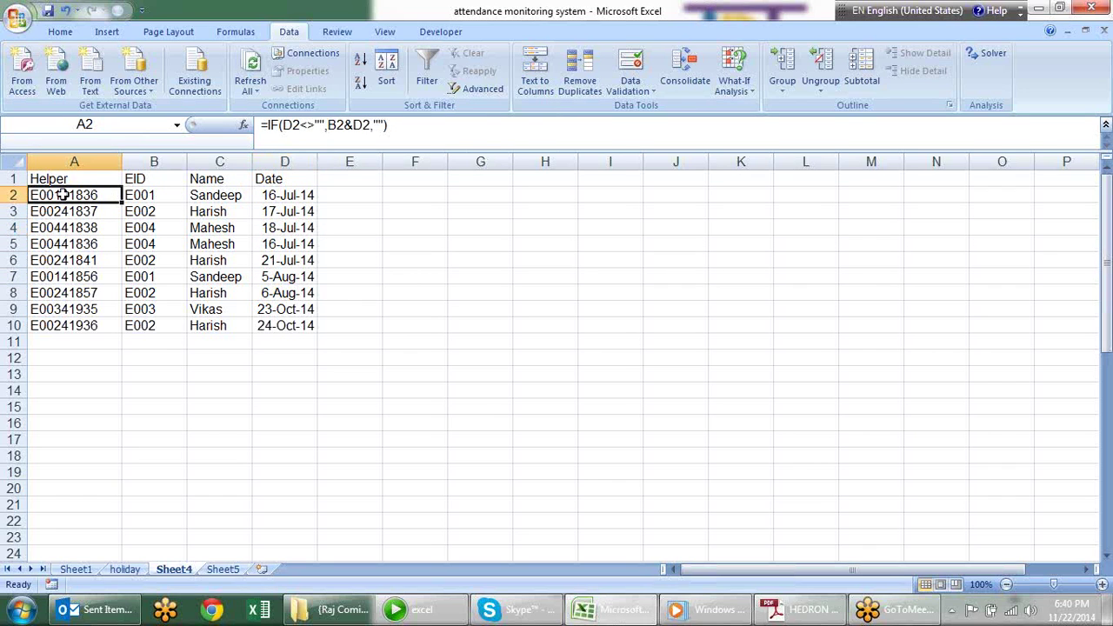
pyautogui.click(95, 277)
pyautogui.click(108, 295)
pyautogui.moveTo(109, 329); pyautogui.dragTo(117, 344)
pyautogui.click(94, 290)
pyautogui.click(83, 225)
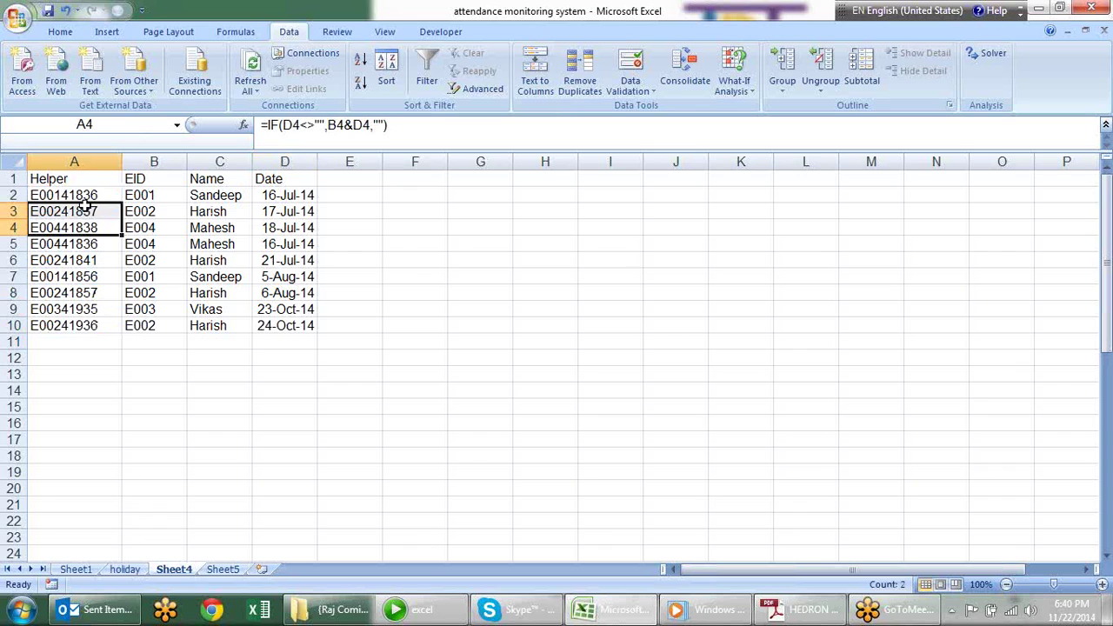
pyautogui.click(85, 196)
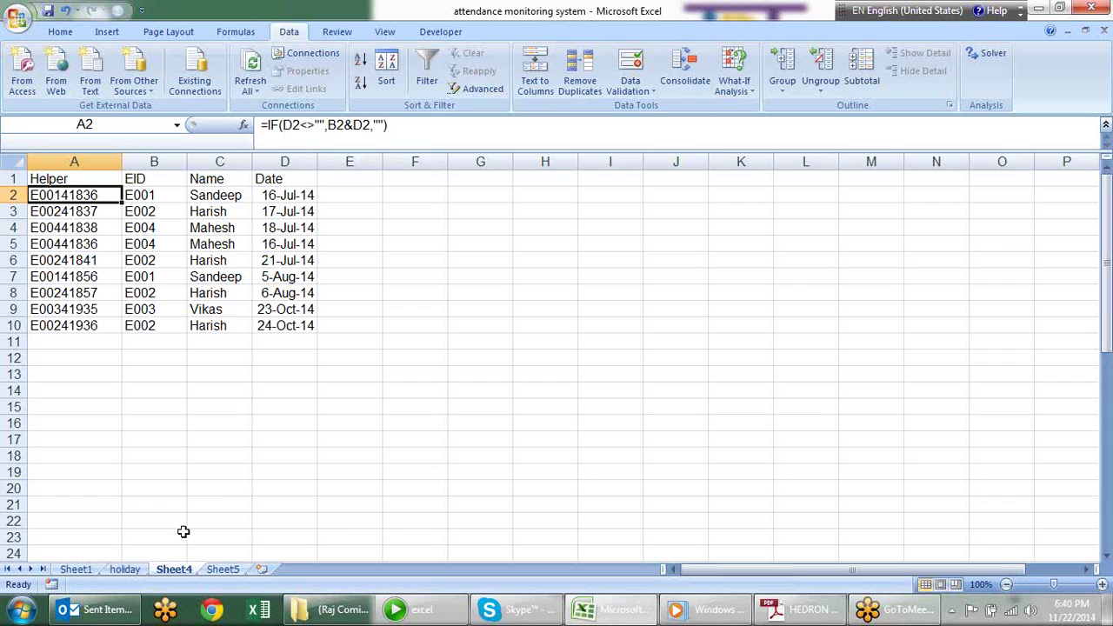
# Compare Sheet1's attendance table with the helper formulas in Sheet4's column A
pyautogui.click(85, 571)
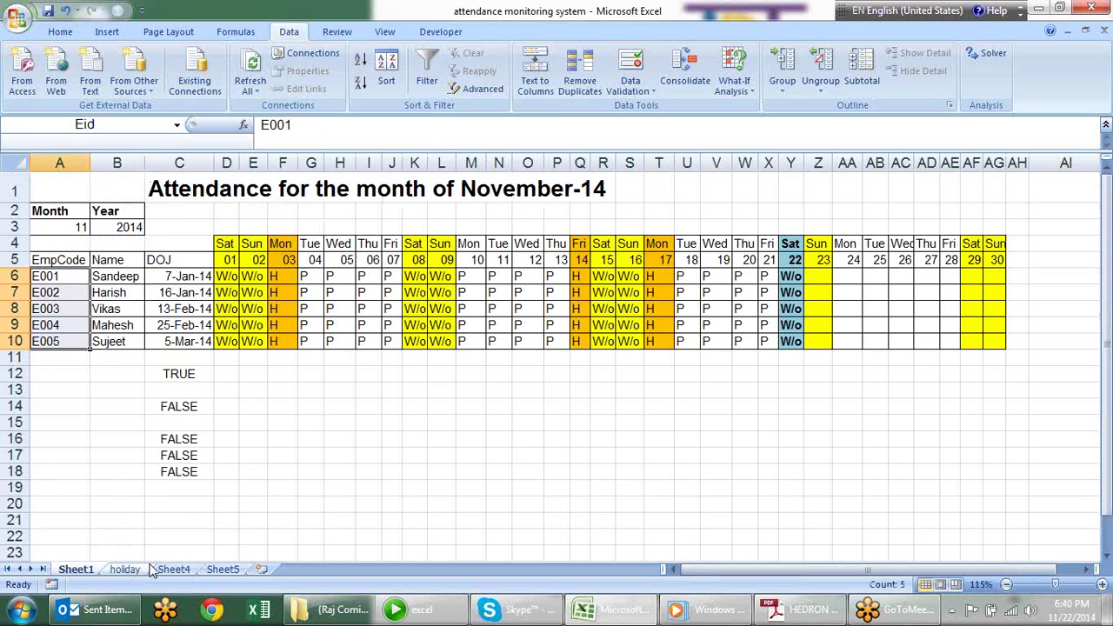
pyautogui.click(113, 412)
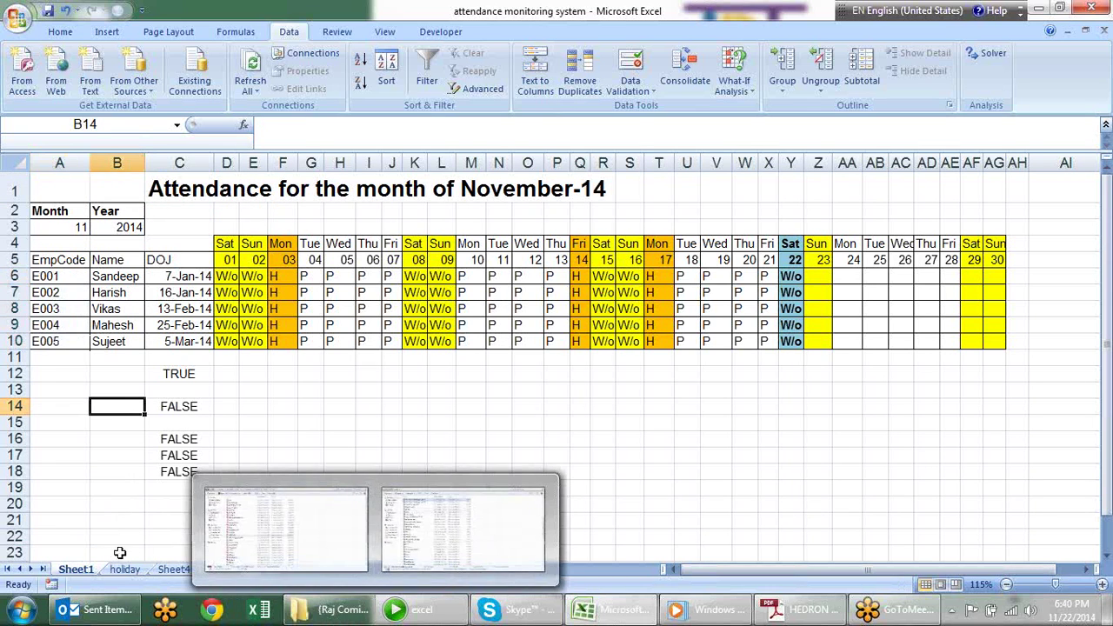
pyautogui.click(374, 389)
pyautogui.click(131, 570)
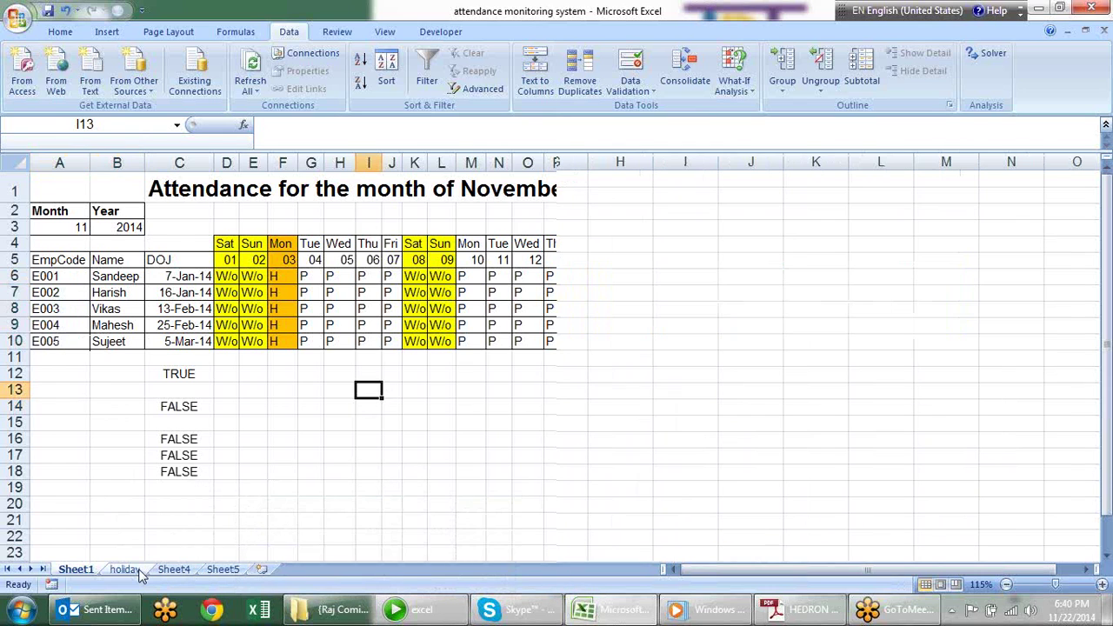
pyautogui.click(174, 570)
pyautogui.moveTo(70, 179); pyautogui.dragTo(82, 323)
pyautogui.click(81, 195)
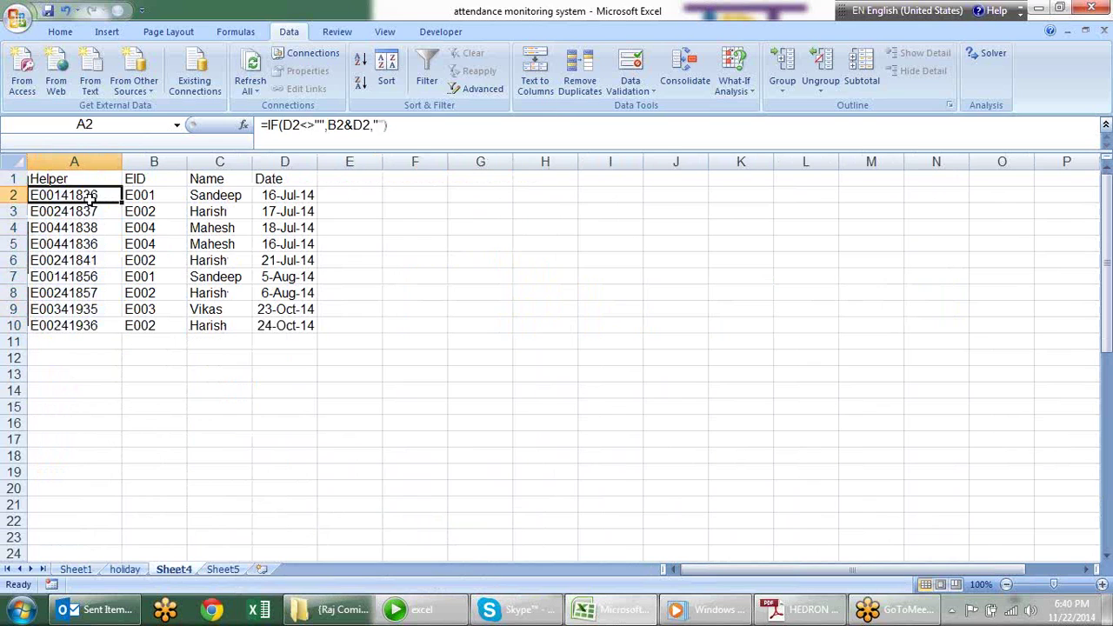
pyautogui.click(90, 179)
pyautogui.click(81, 211)
pyautogui.click(83, 261)
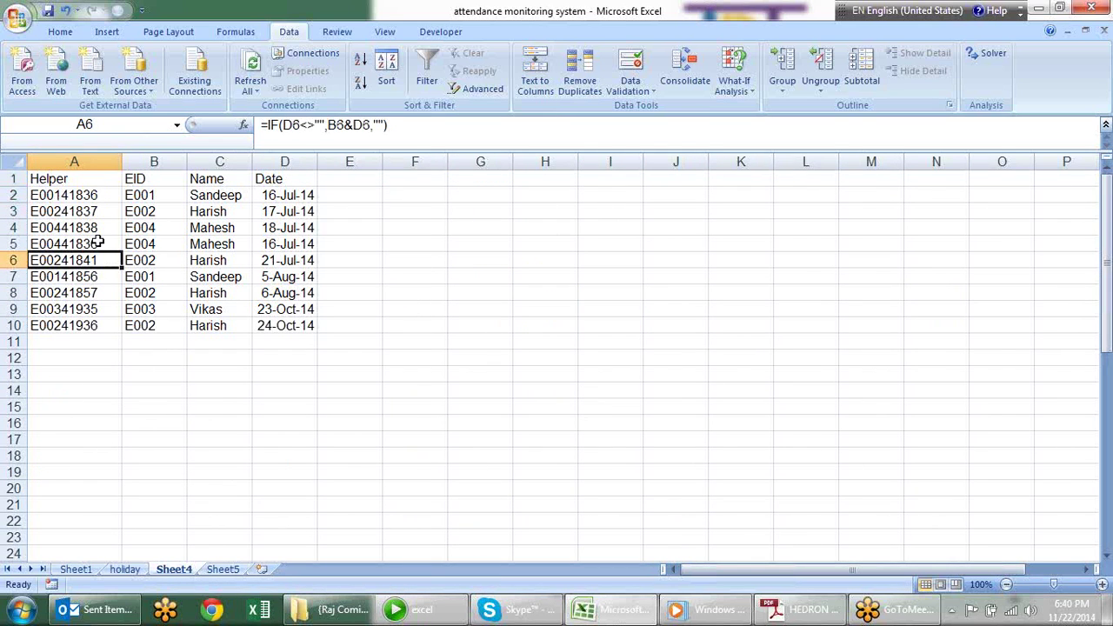
pyautogui.moveTo(96, 179)
pyautogui.mouseDown()
pyautogui.moveTo(219, 209)
pyautogui.moveTo(287, 315)
pyautogui.mouseUp()
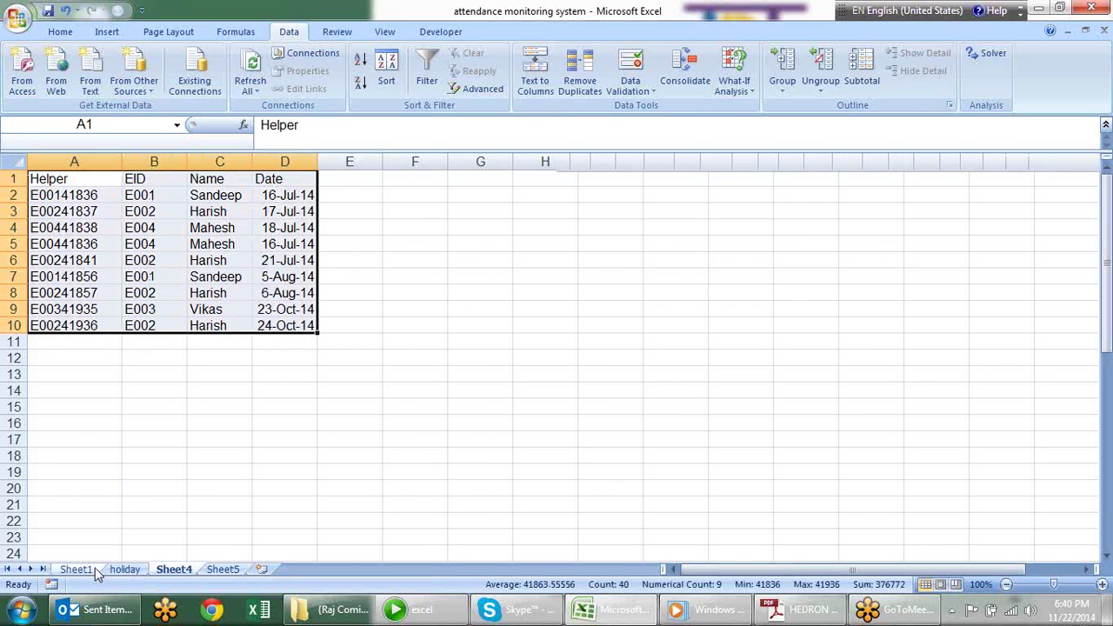
# Start a VLOOKUP in Sheet1's B19, then cancel it
pyautogui.click(92, 568)
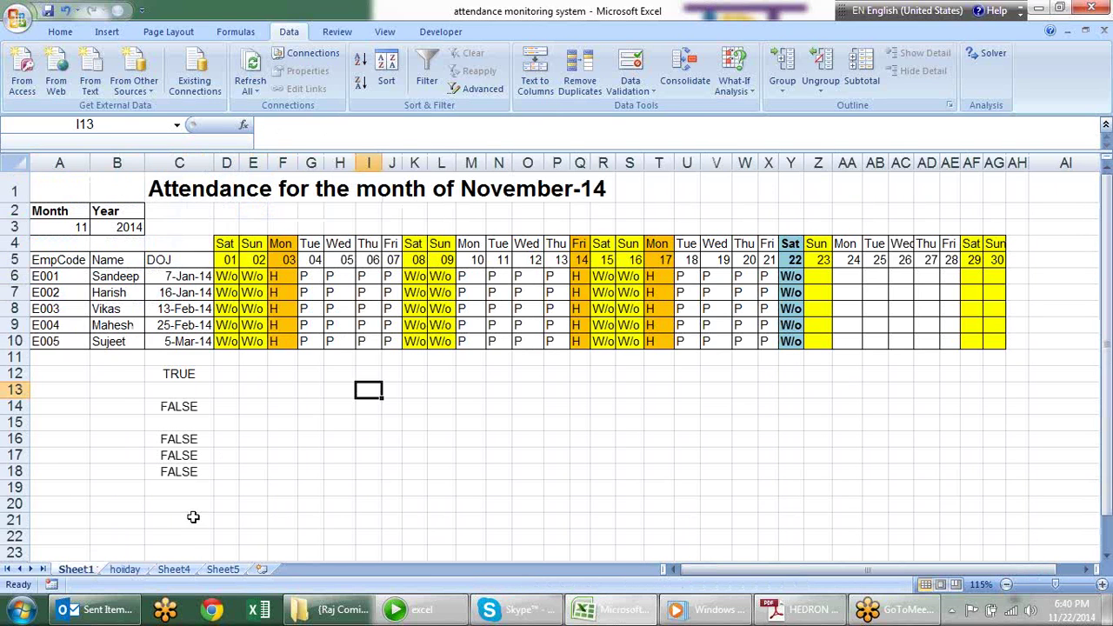
pyautogui.click(114, 489)
pyautogui.write('=')
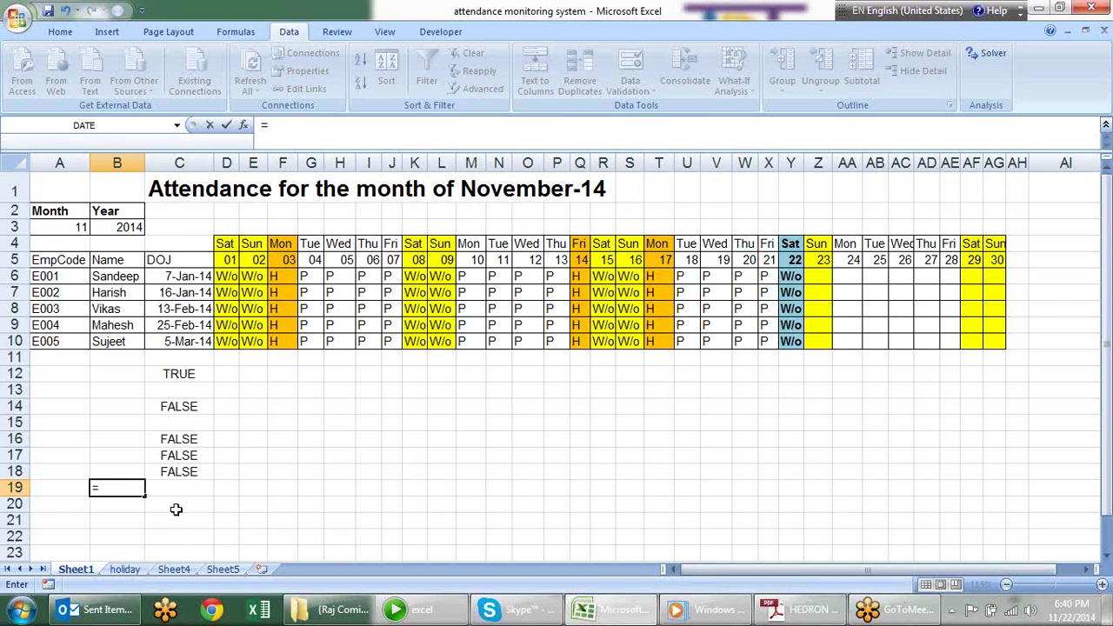
pyautogui.write('vl')
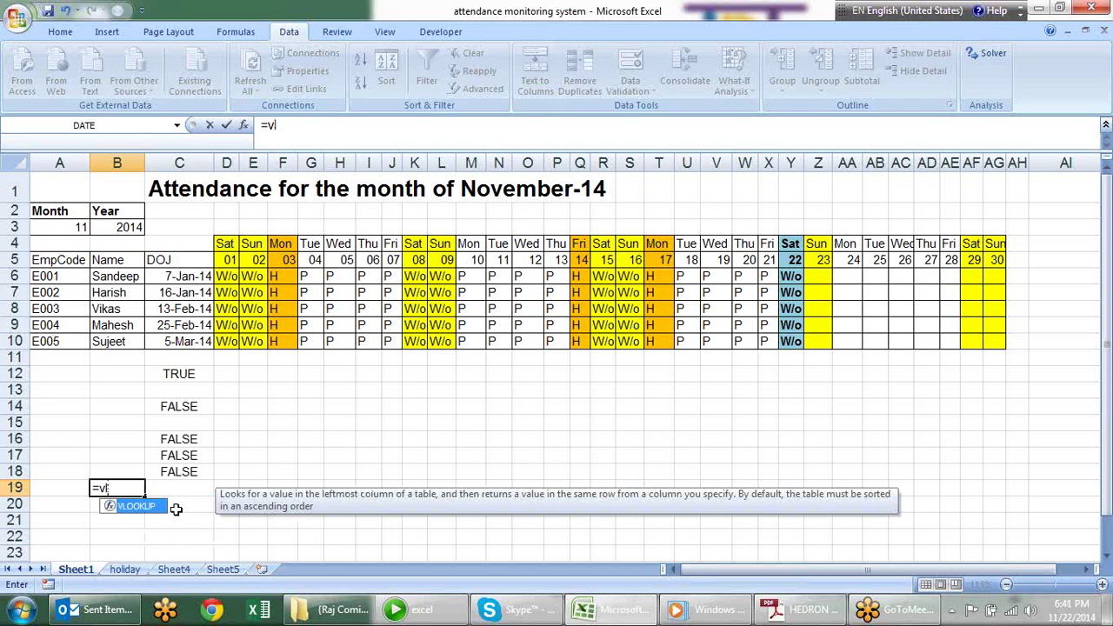
pyautogui.press('Escape')
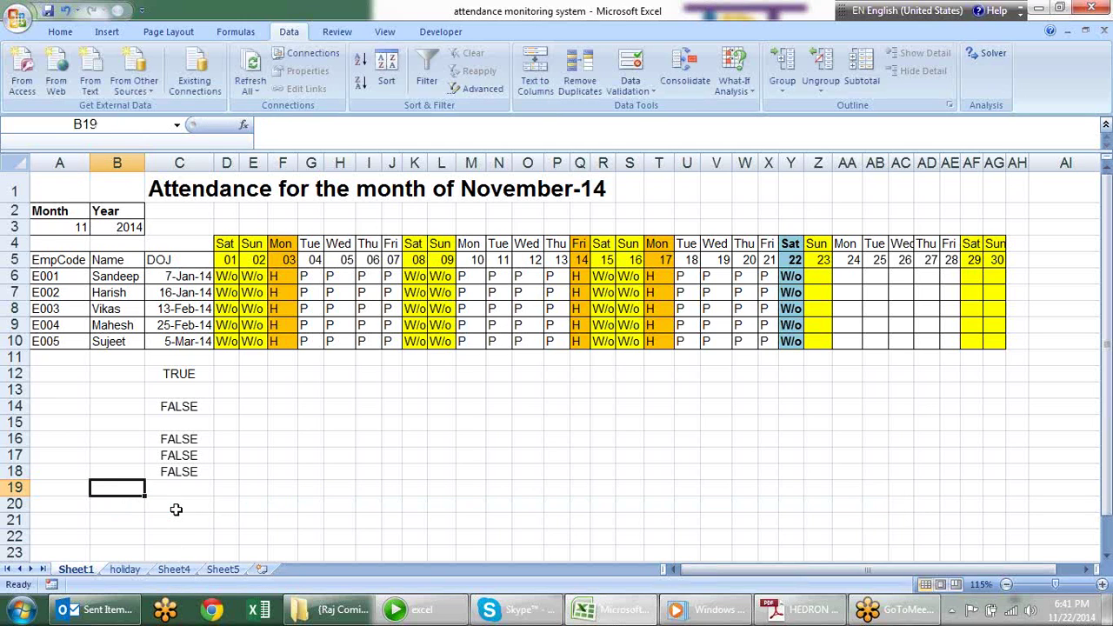
# Compare Sheet4's employee IDs and dates with Sheet1's code E001 and D5's DATE formula
pyautogui.click(223, 569)
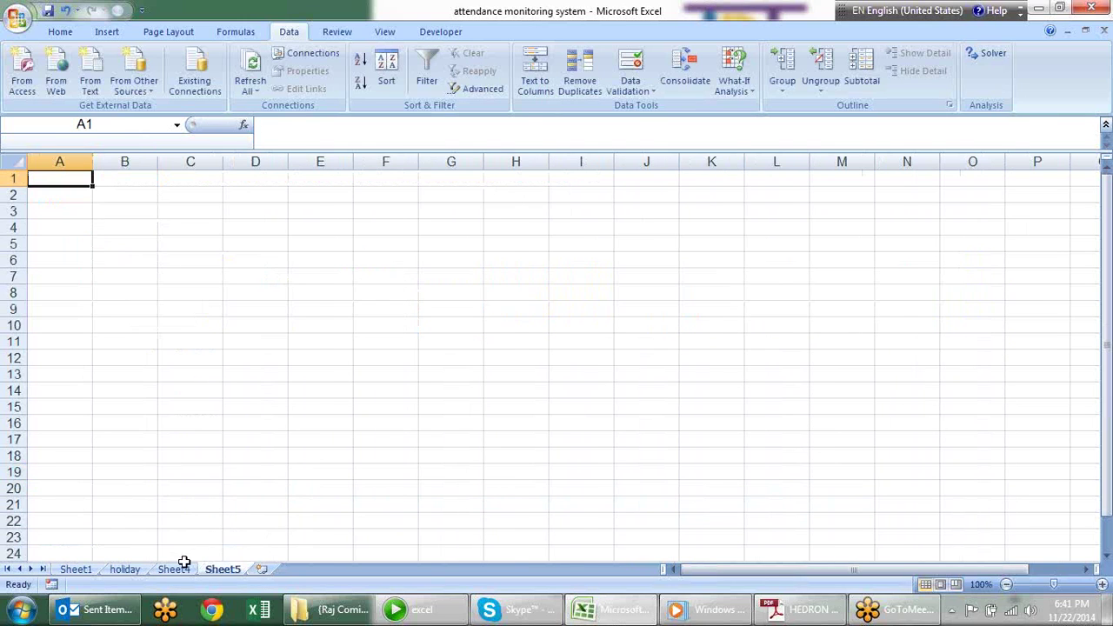
pyautogui.click(174, 569)
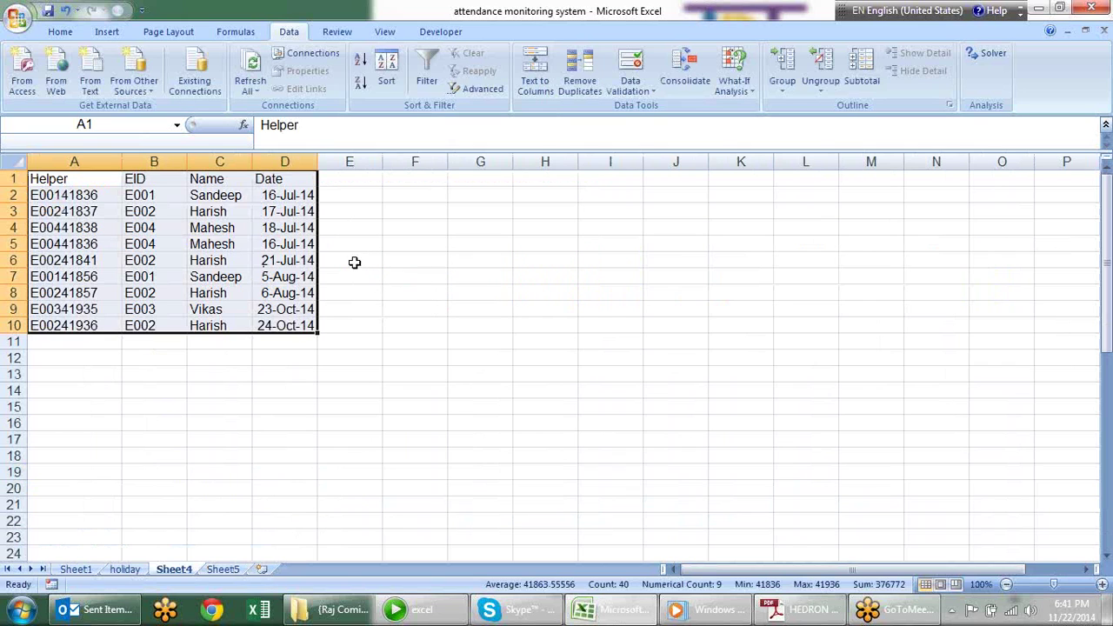
pyautogui.click(164, 227)
pyautogui.moveTo(284, 228); pyautogui.dragTo(285, 211)
pyautogui.click(183, 231)
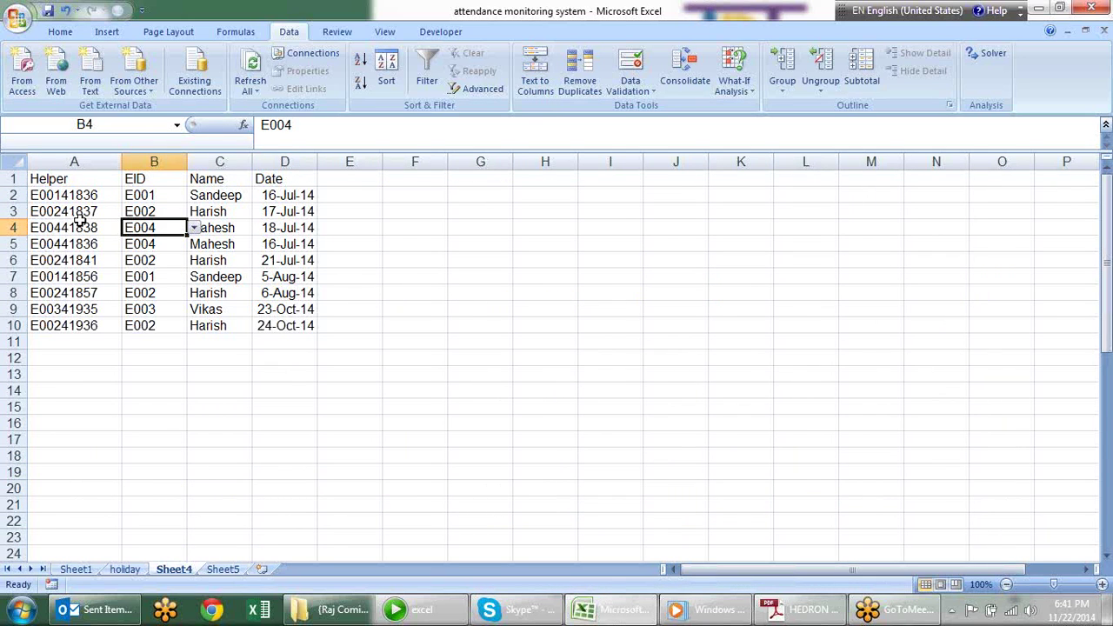
pyautogui.click(75, 568)
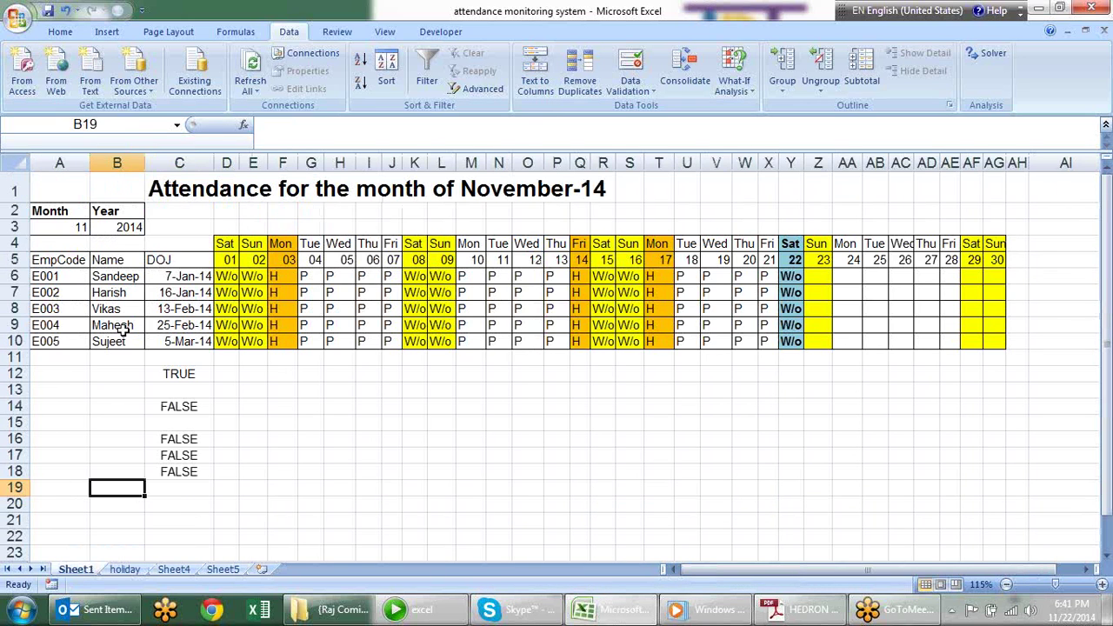
pyautogui.click(63, 277)
pyautogui.click(233, 258)
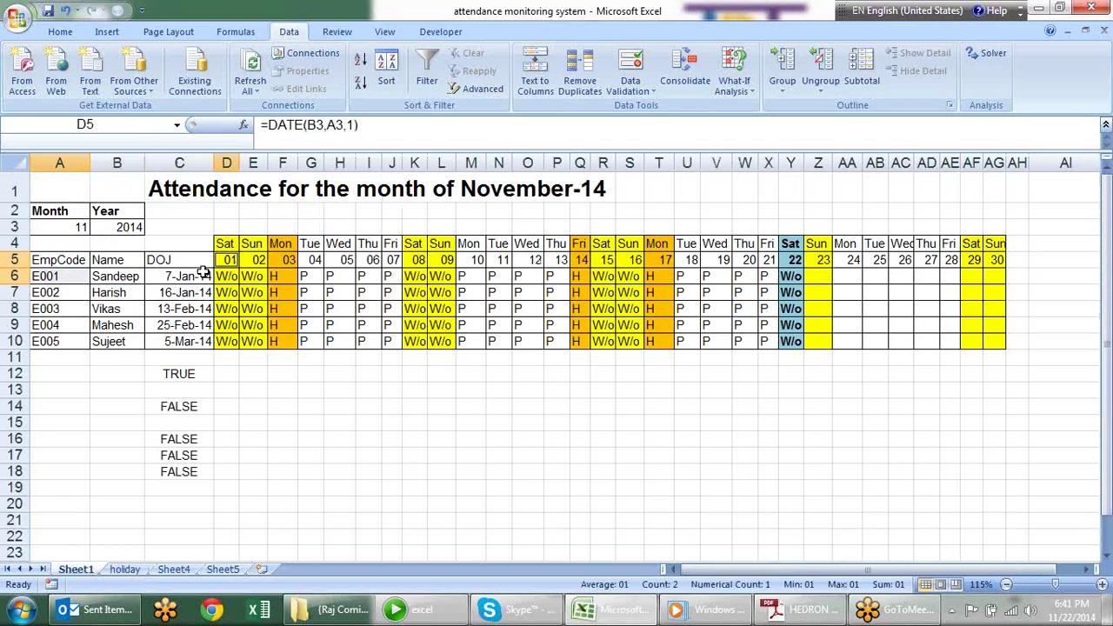
pyautogui.click(63, 278)
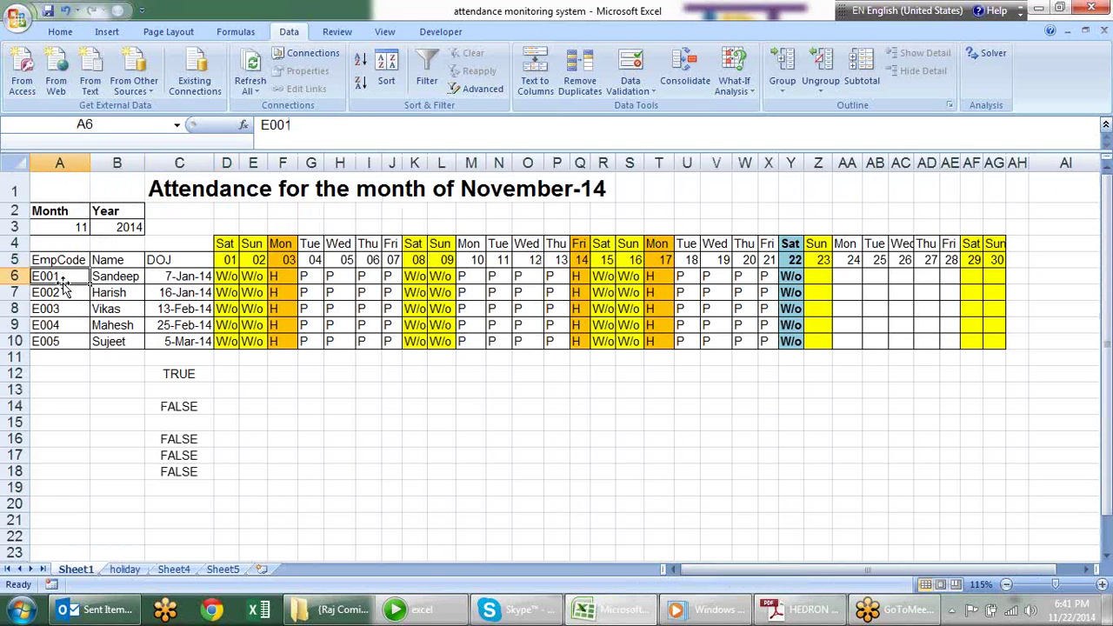
pyautogui.click(230, 260)
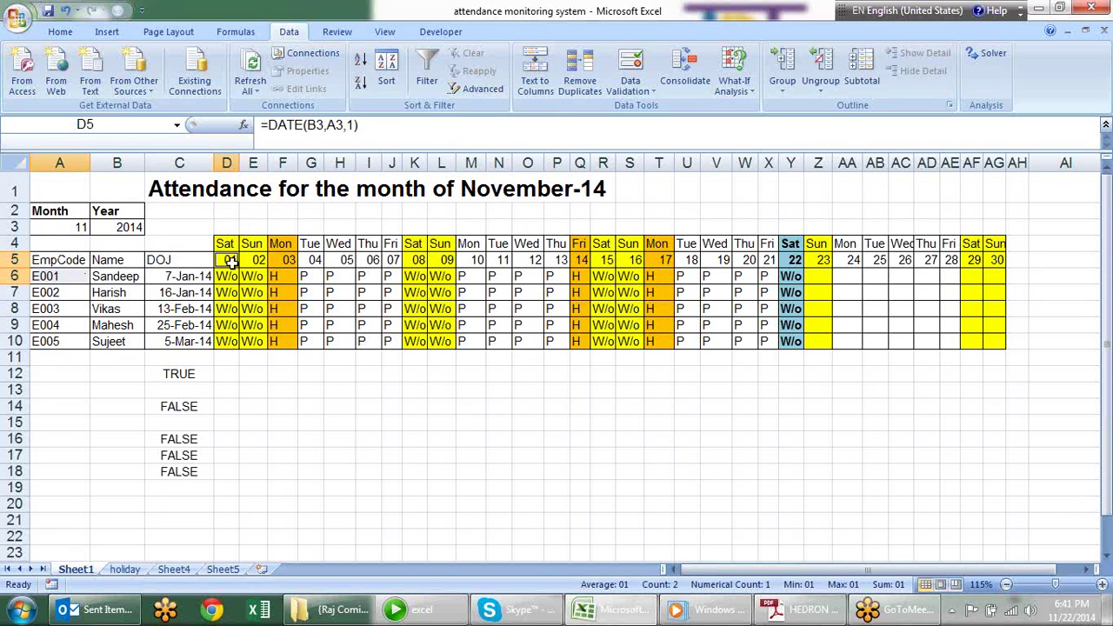
# Recheck Sheet4's D2 date and A2 helper, then Sheet1's S6 formula and A6 code
pyautogui.click(224, 570)
pyautogui.click(179, 569)
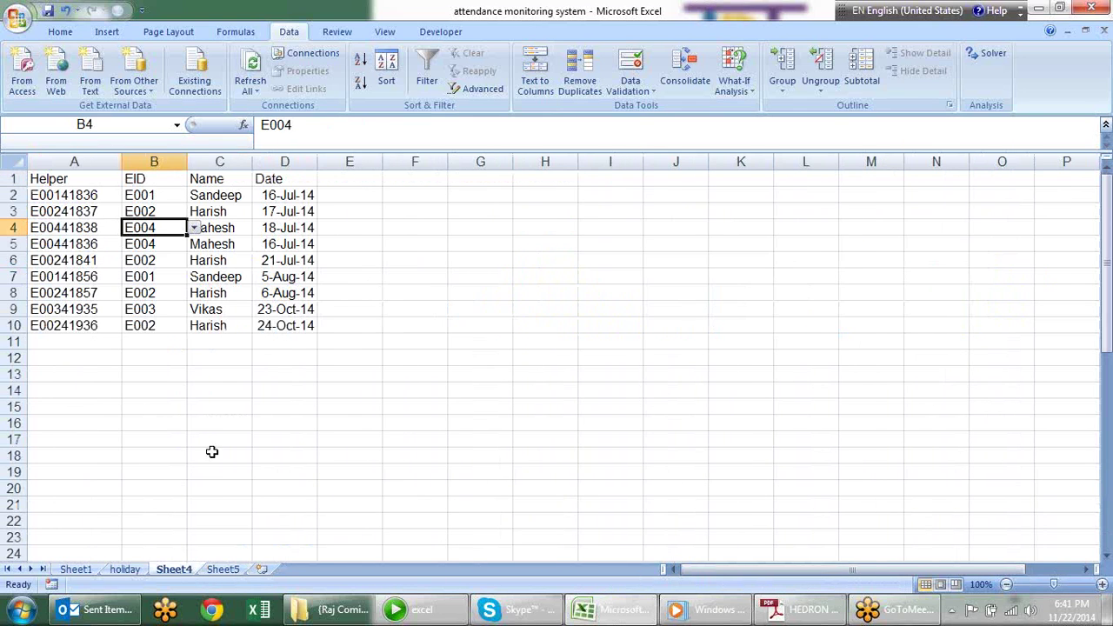
pyautogui.click(291, 195)
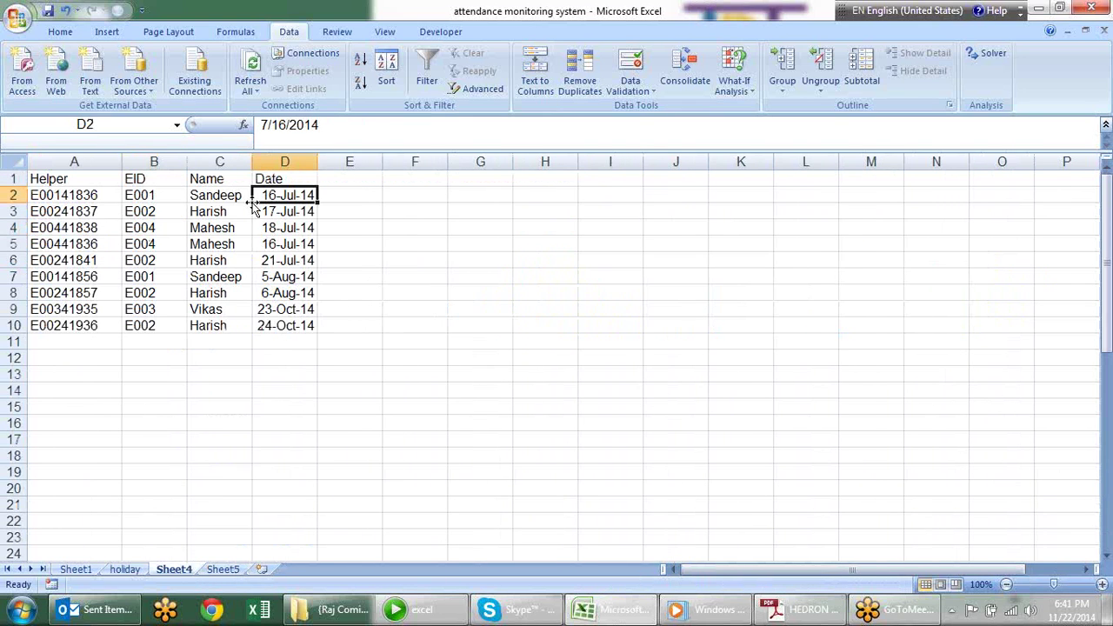
pyautogui.click(106, 200)
pyautogui.click(80, 571)
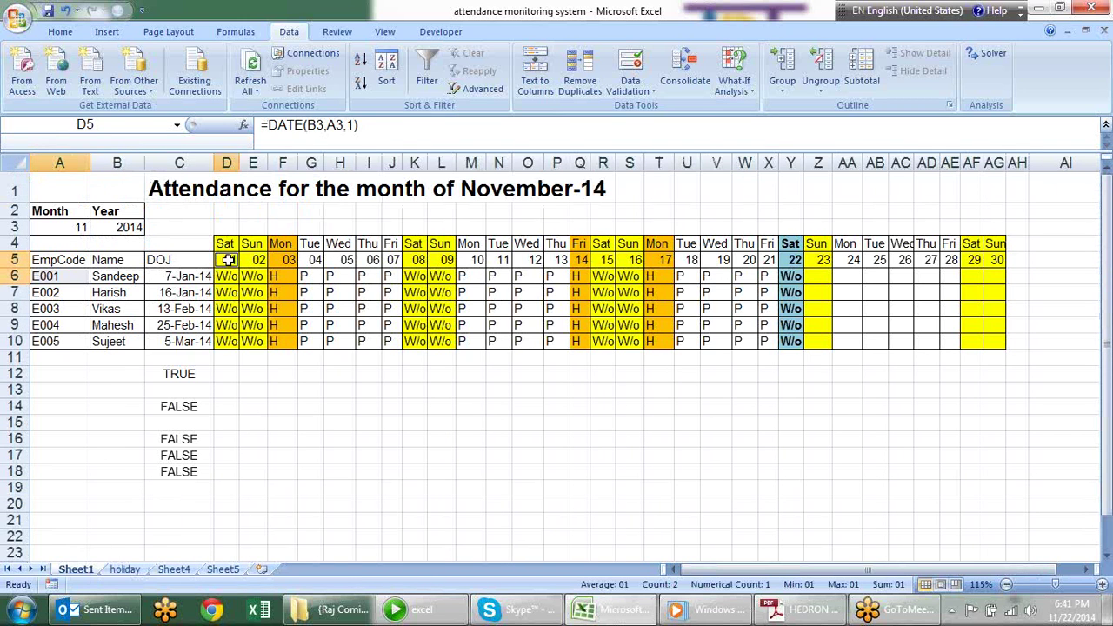
pyautogui.click(634, 277)
pyautogui.click(49, 278)
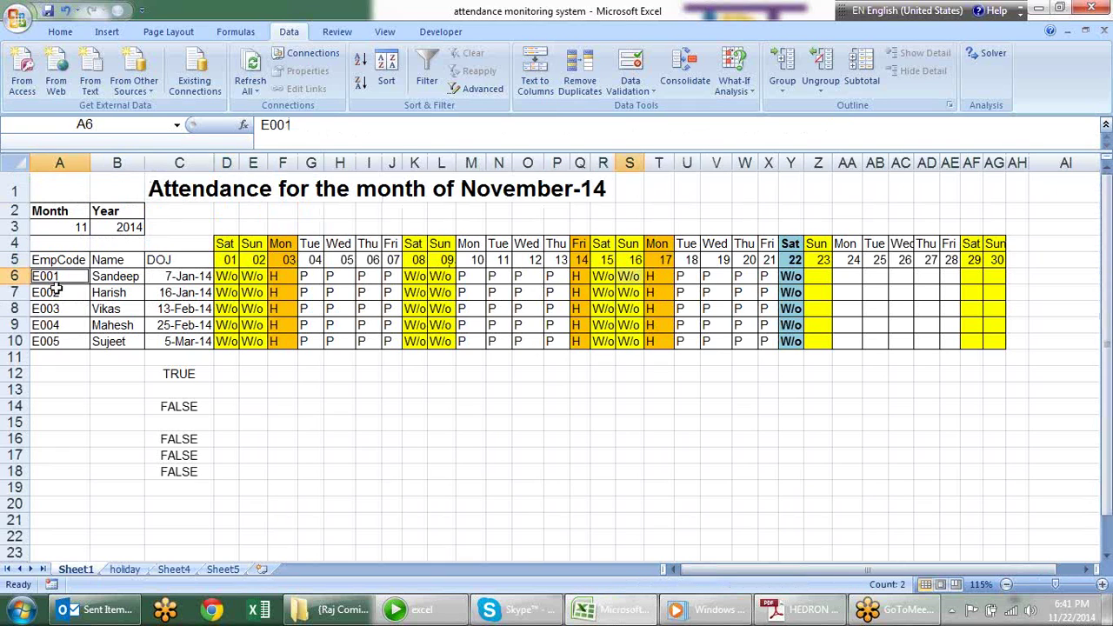
pyautogui.click(477, 428)
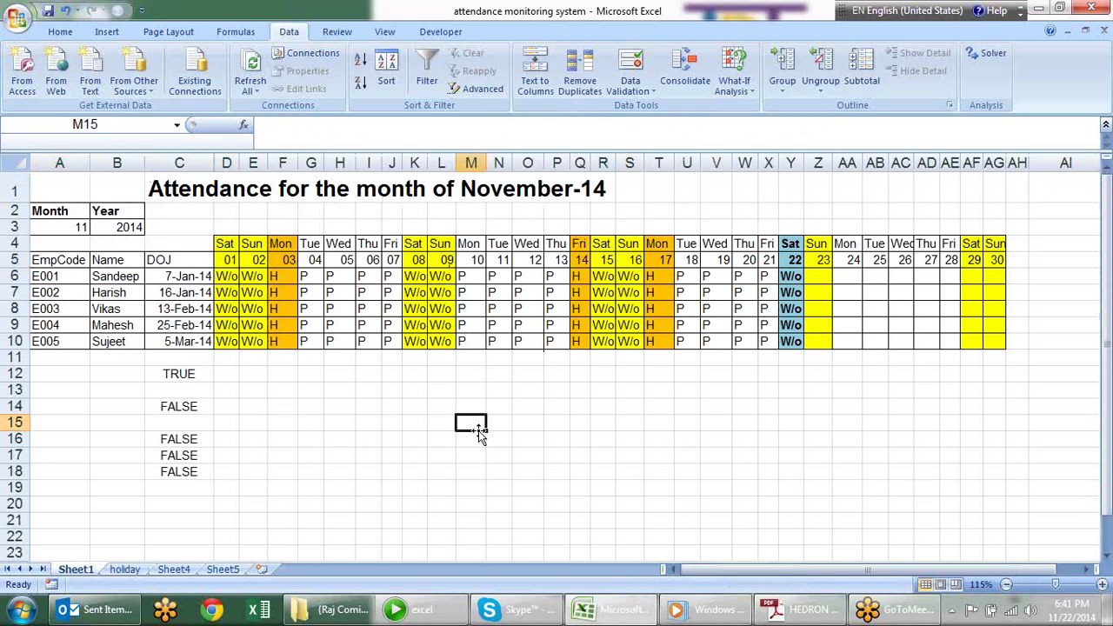
# Enter =A6&S5 in B13 to join the employee code with a date
pyautogui.click(115, 392)
pyautogui.write('=')
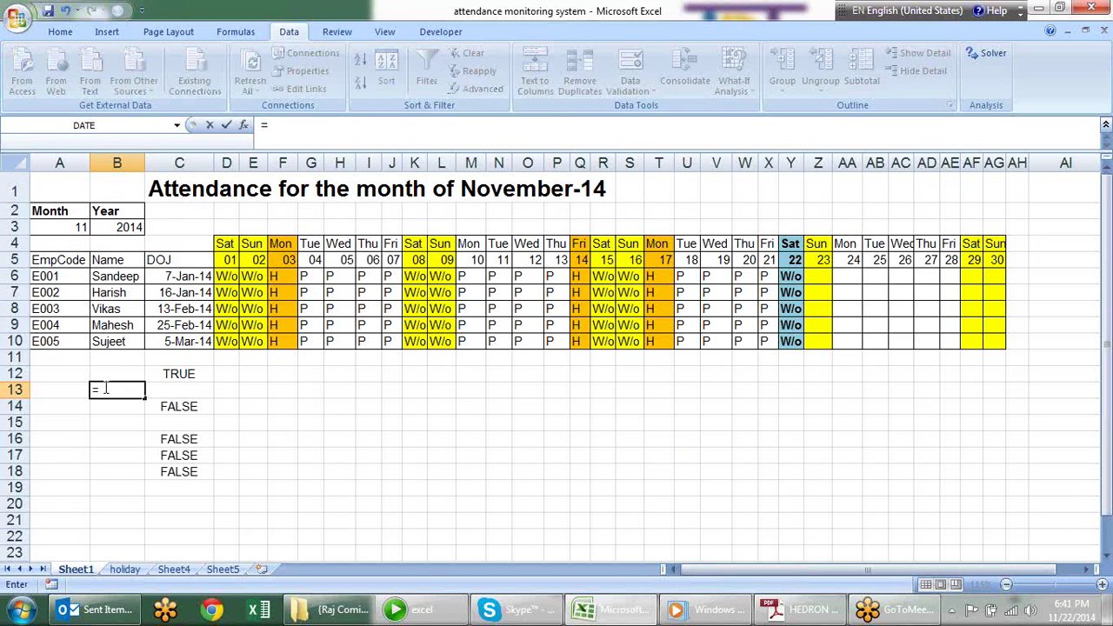
pyautogui.click(52, 275)
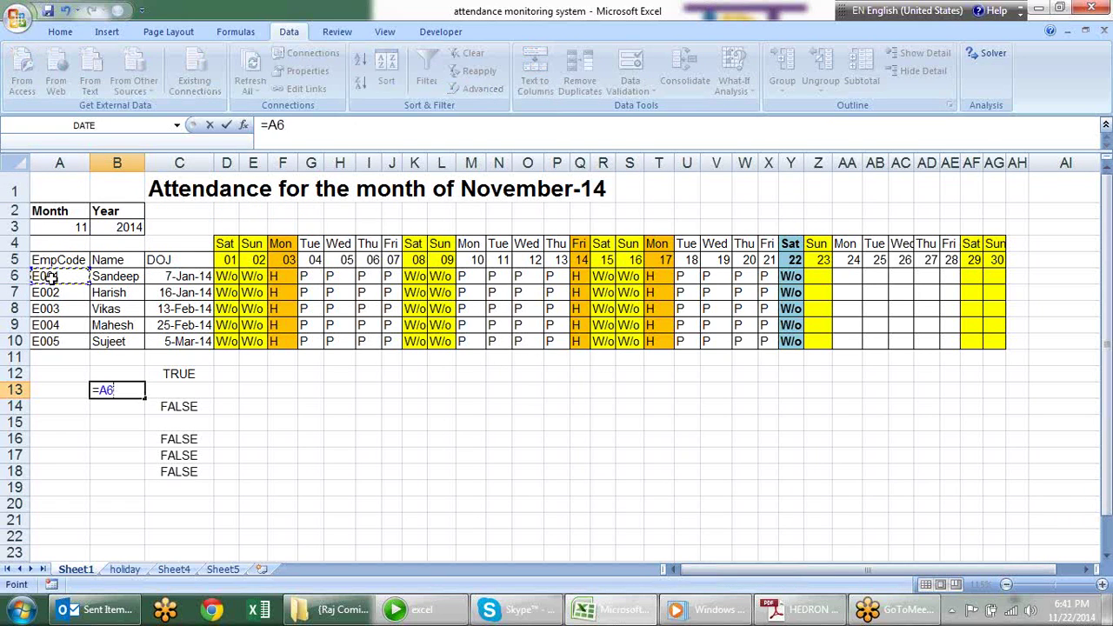
pyautogui.write('&')
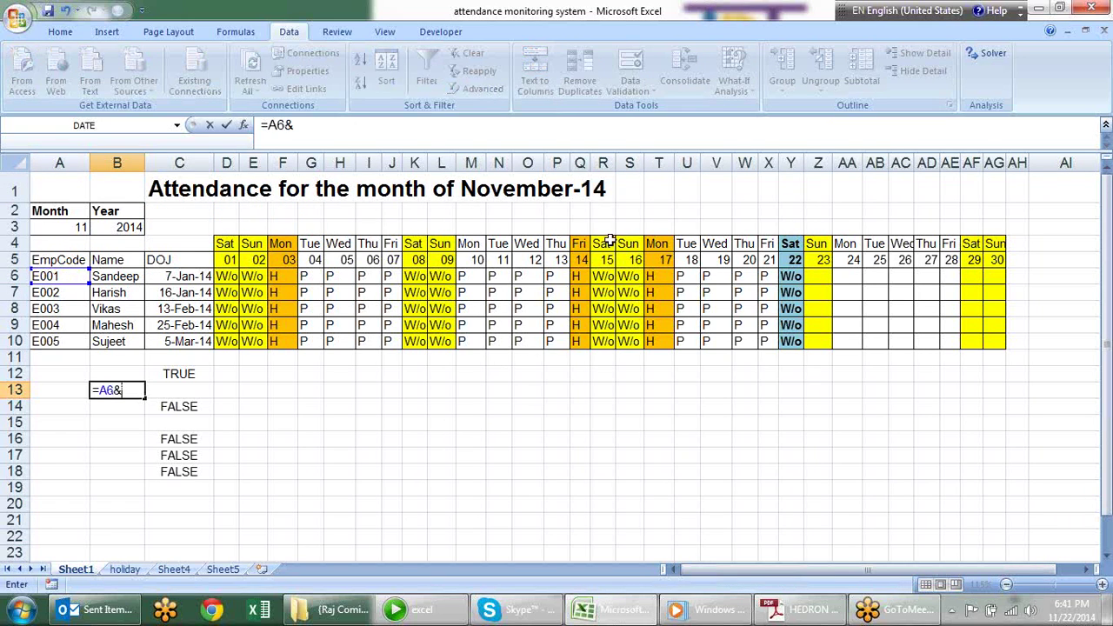
pyautogui.click(641, 259)
pyautogui.press('Return')
pyautogui.click(138, 391)
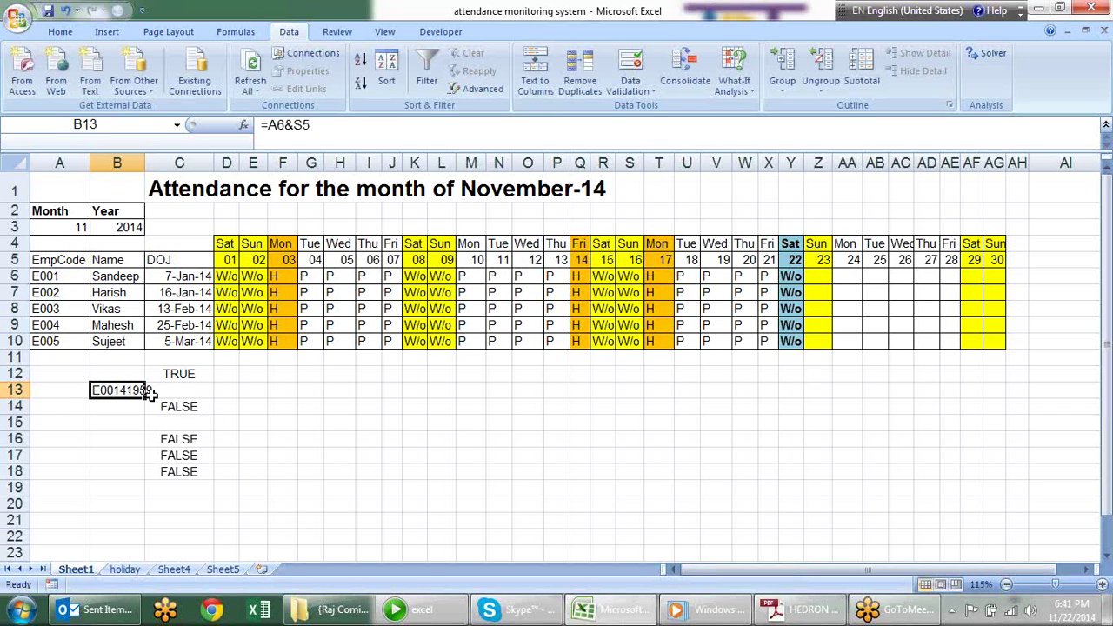
# Set the month in A3 to 7 (July) from its dropdown and check B13
pyautogui.click(72, 227)
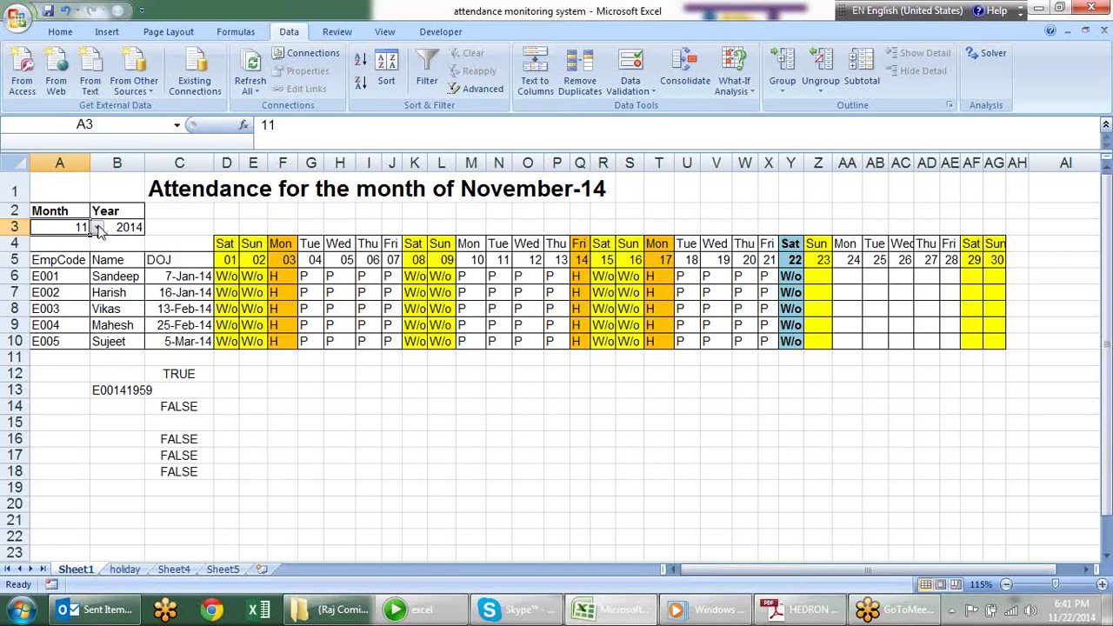
pyautogui.click(98, 227)
pyautogui.click(87, 239)
pyautogui.click(98, 227)
pyautogui.click(62, 318)
pyautogui.click(245, 404)
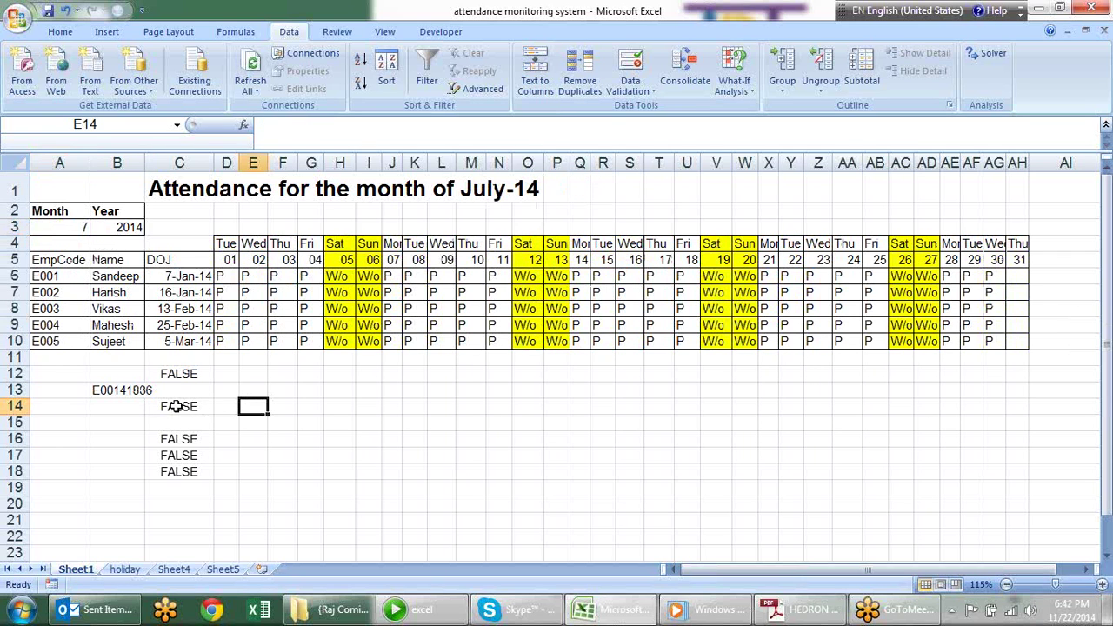
pyautogui.click(128, 390)
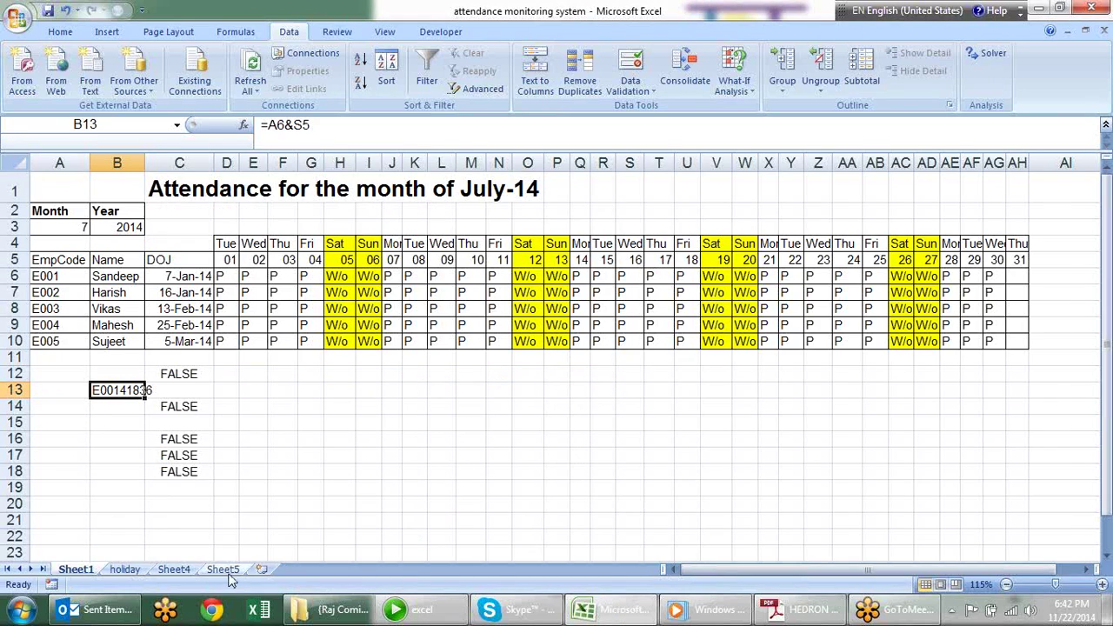
# Inspect B13's joining formula on Sheet1 without changing it
pyautogui.click(225, 569)
pyautogui.click(185, 570)
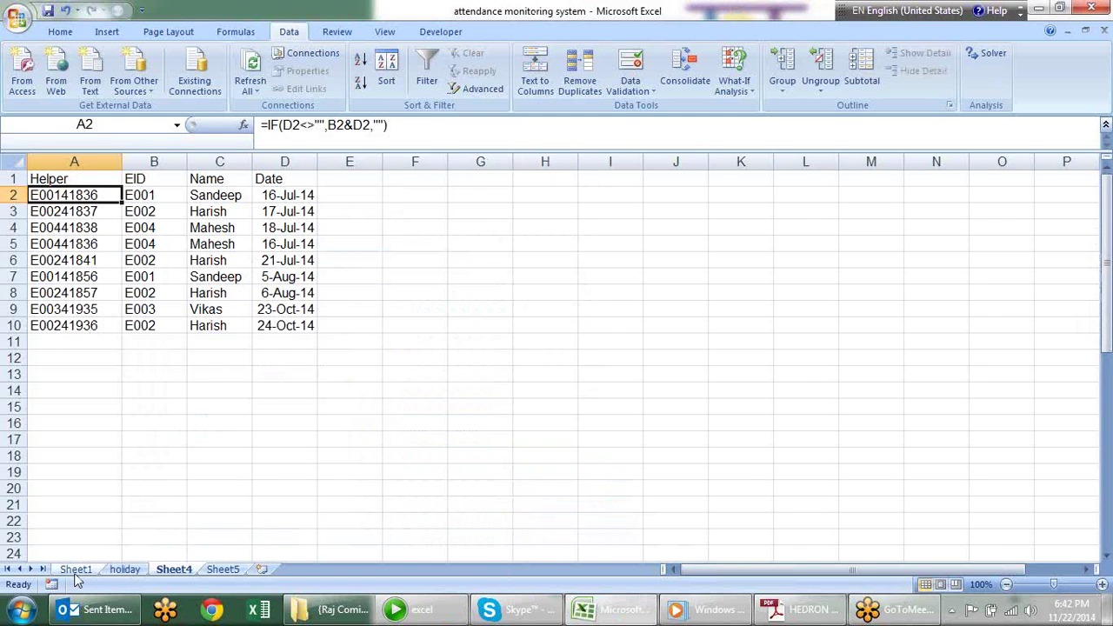
pyautogui.click(76, 570)
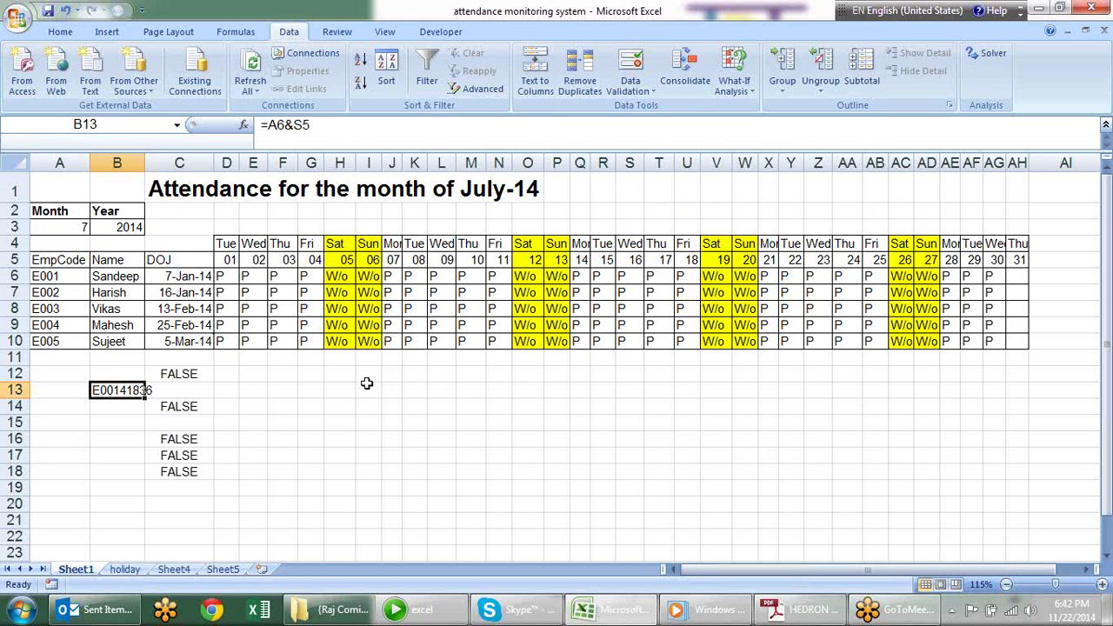
pyautogui.click(118, 420)
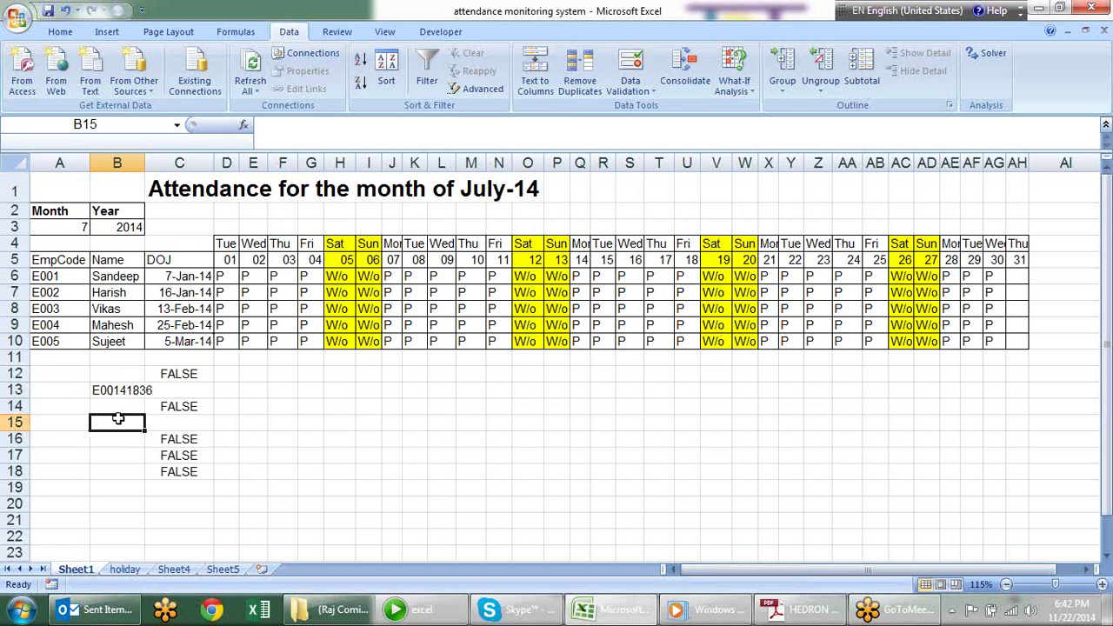
pyautogui.click(112, 388)
pyautogui.press('F2')
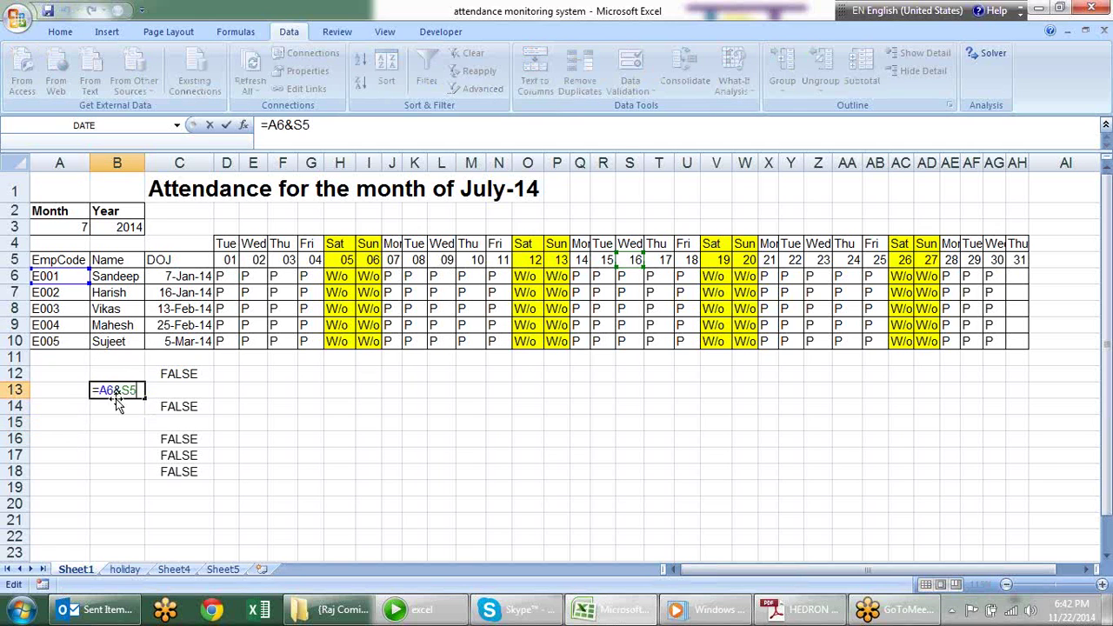
pyautogui.press('Escape')
# Review Sheet4's helper values in A2 through A10
pyautogui.click(223, 569)
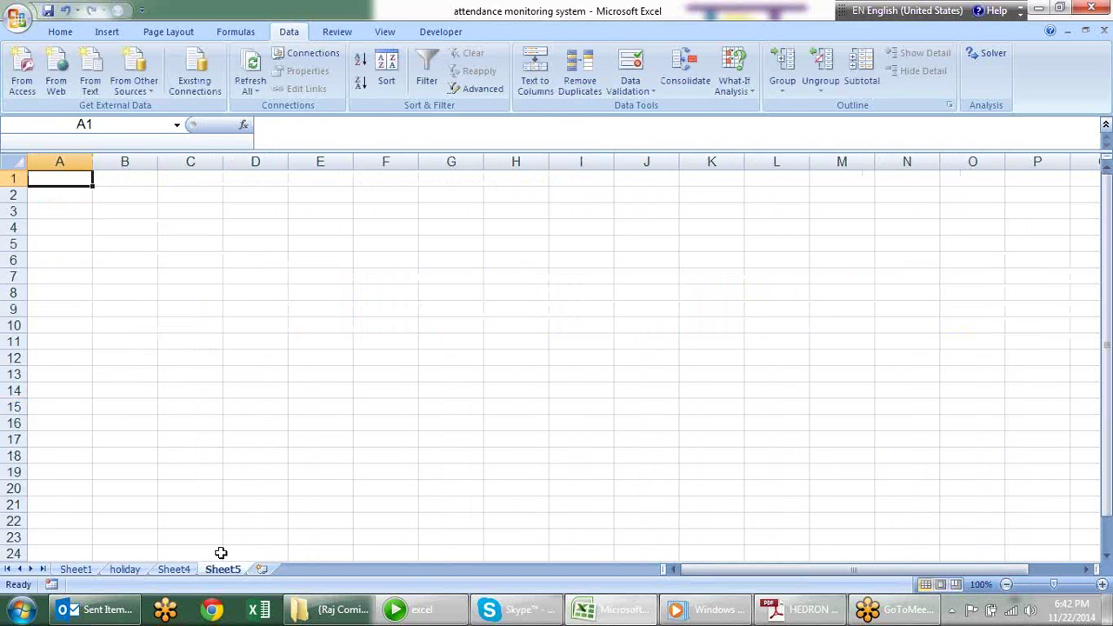
pyautogui.click(177, 569)
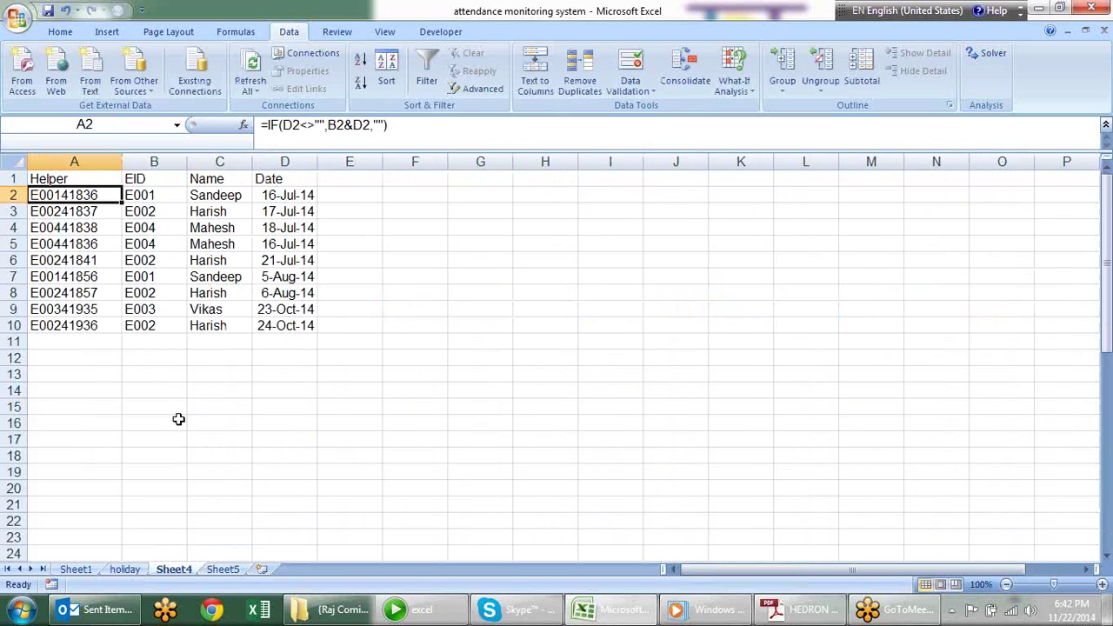
pyautogui.click(96, 227)
pyautogui.click(87, 279)
pyautogui.click(86, 307)
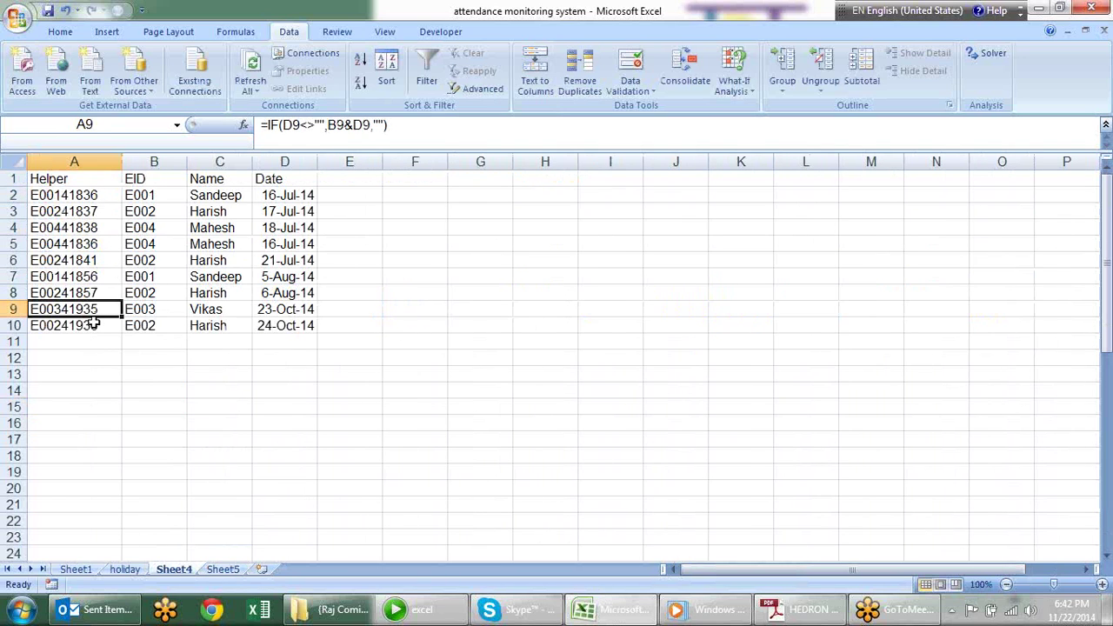
pyautogui.click(93, 324)
pyautogui.click(100, 196)
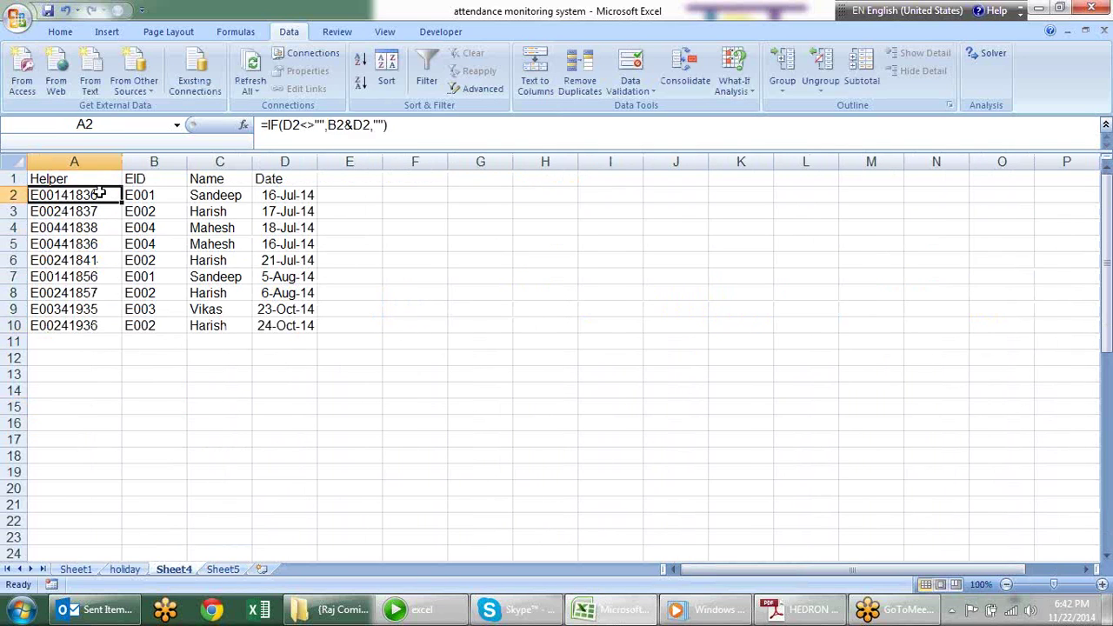
# Select the named range lr from the Name Box
pyautogui.click(178, 126)
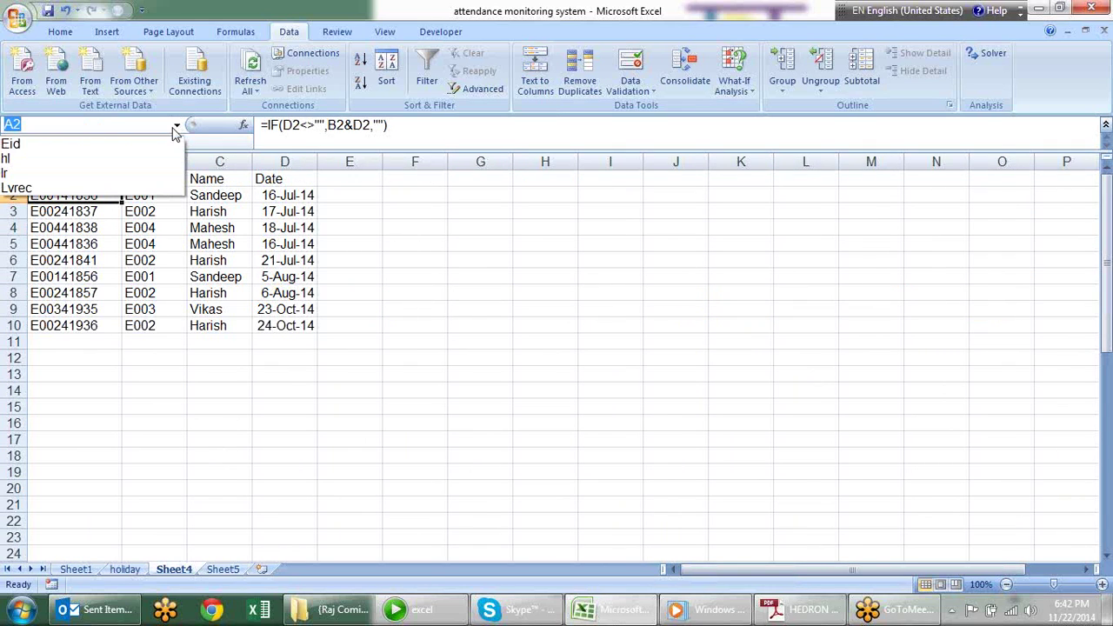
pyautogui.click(148, 173)
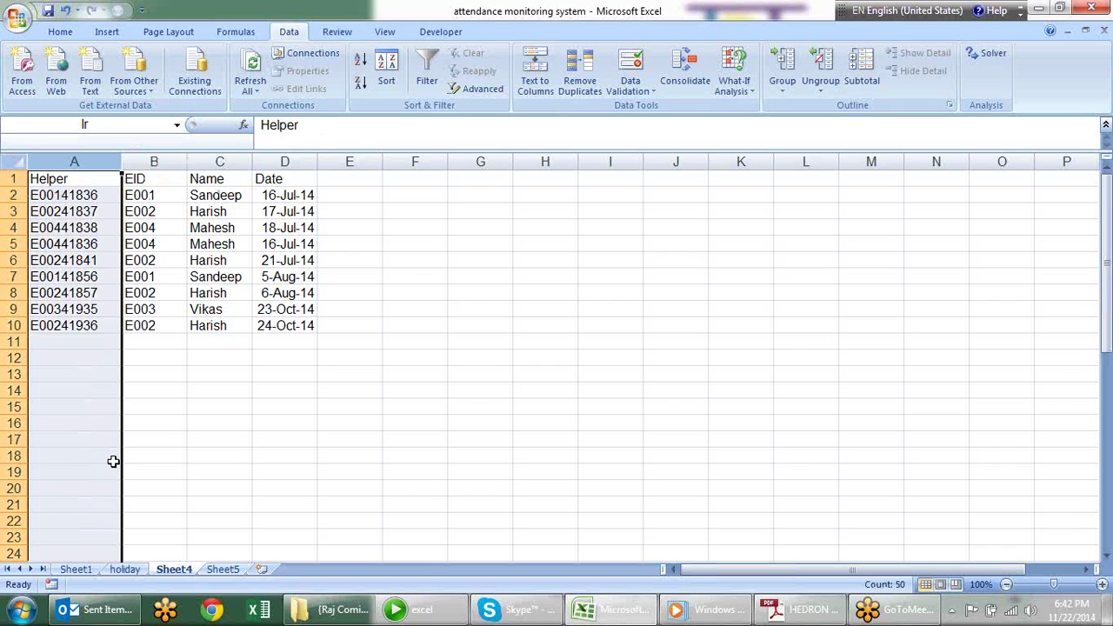
pyautogui.click(154, 392)
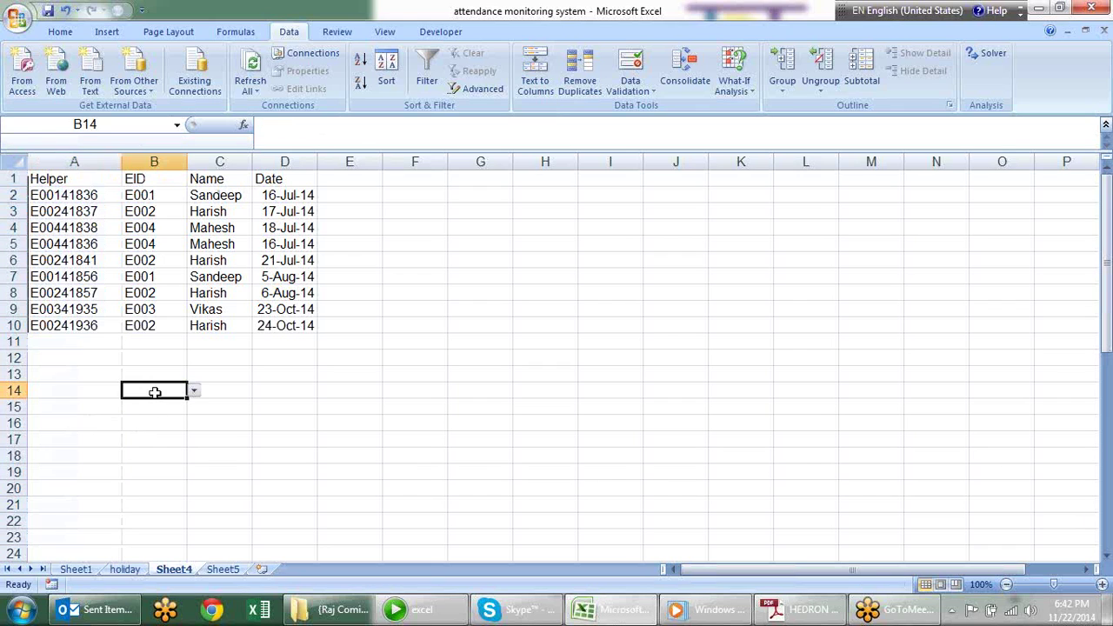
# Review the Helper column ending at A10 on Sheet4, then go back to Sheet1
pyautogui.click(92, 326)
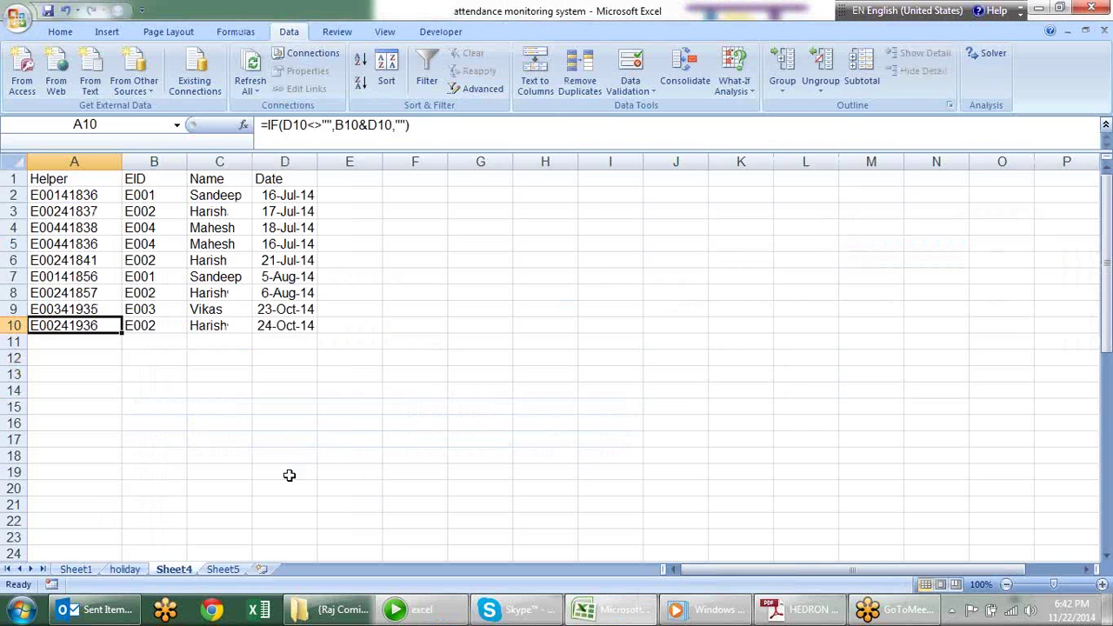
pyautogui.moveTo(102, 178); pyautogui.dragTo(93, 390)
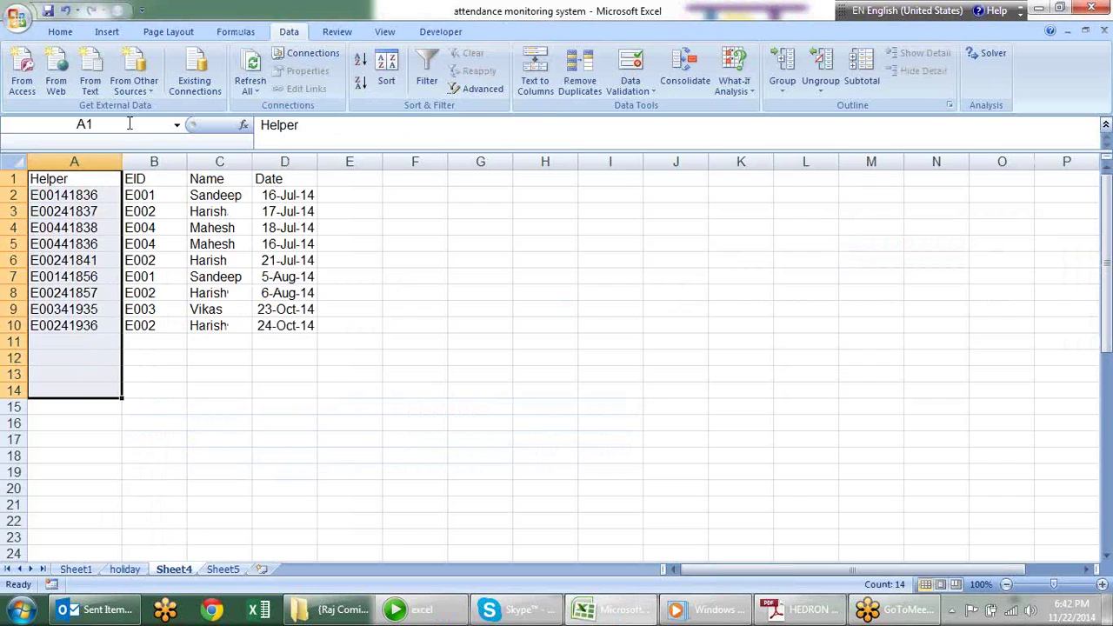
pyautogui.click(257, 459)
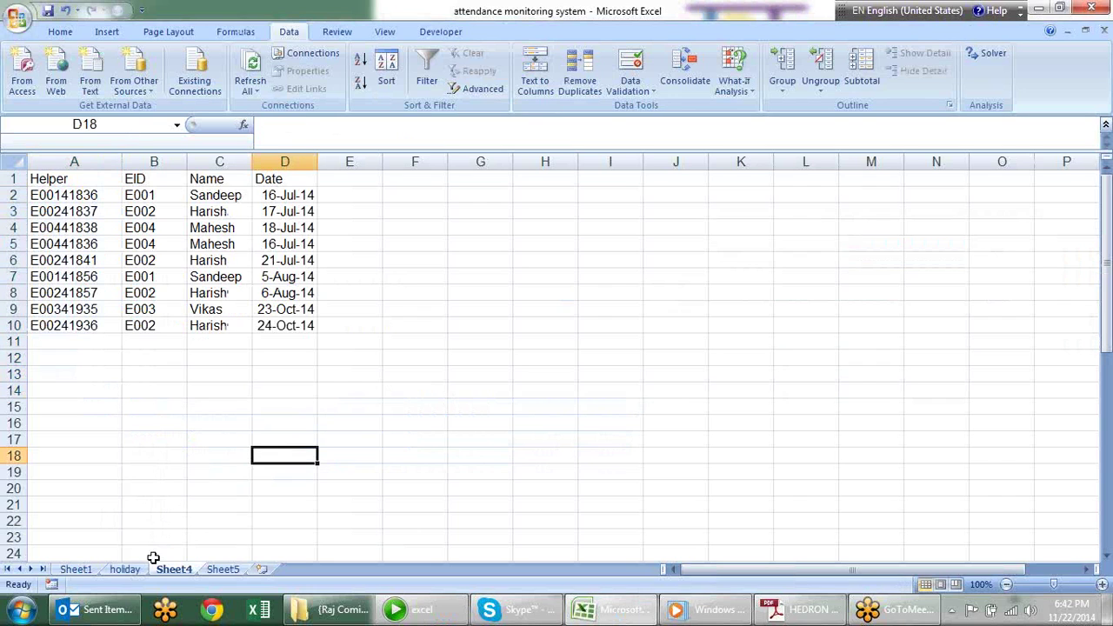
pyautogui.click(105, 163)
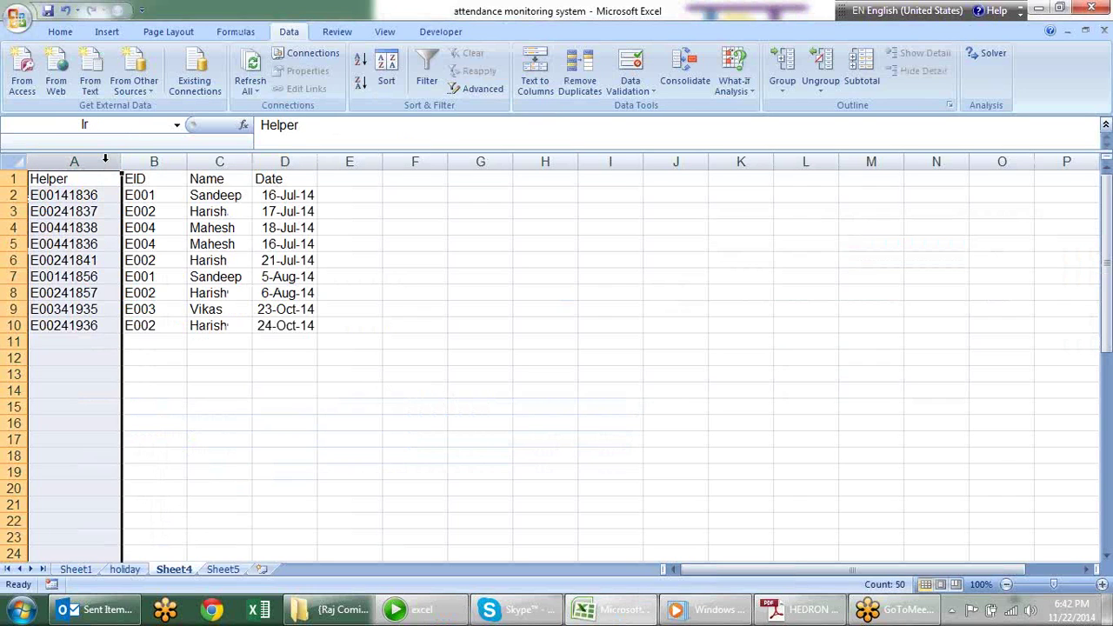
pyautogui.click(184, 390)
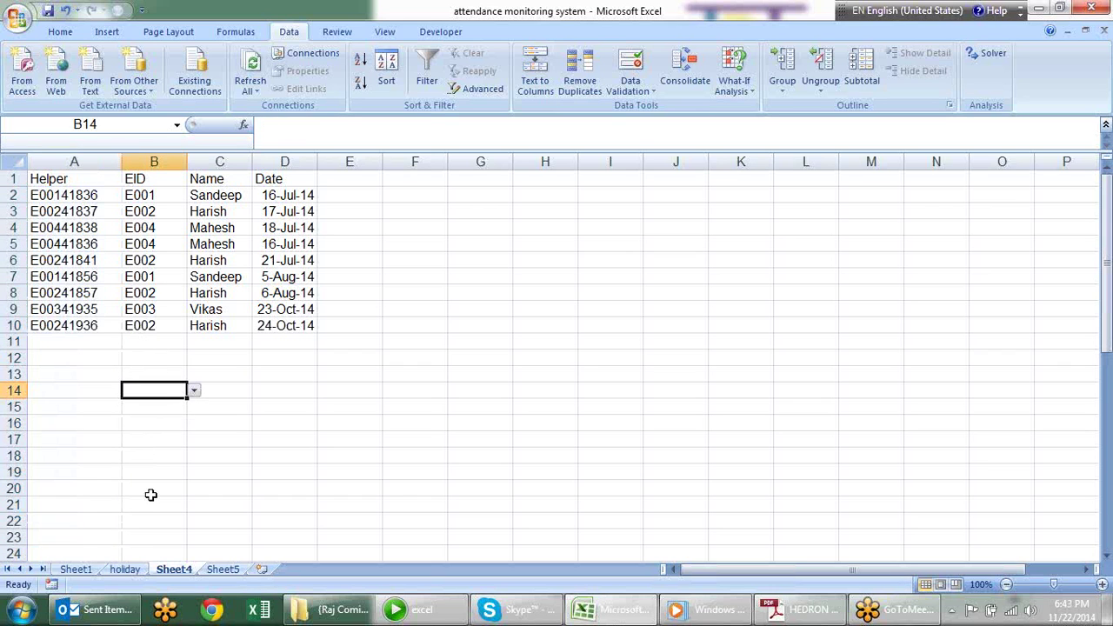
pyautogui.click(75, 570)
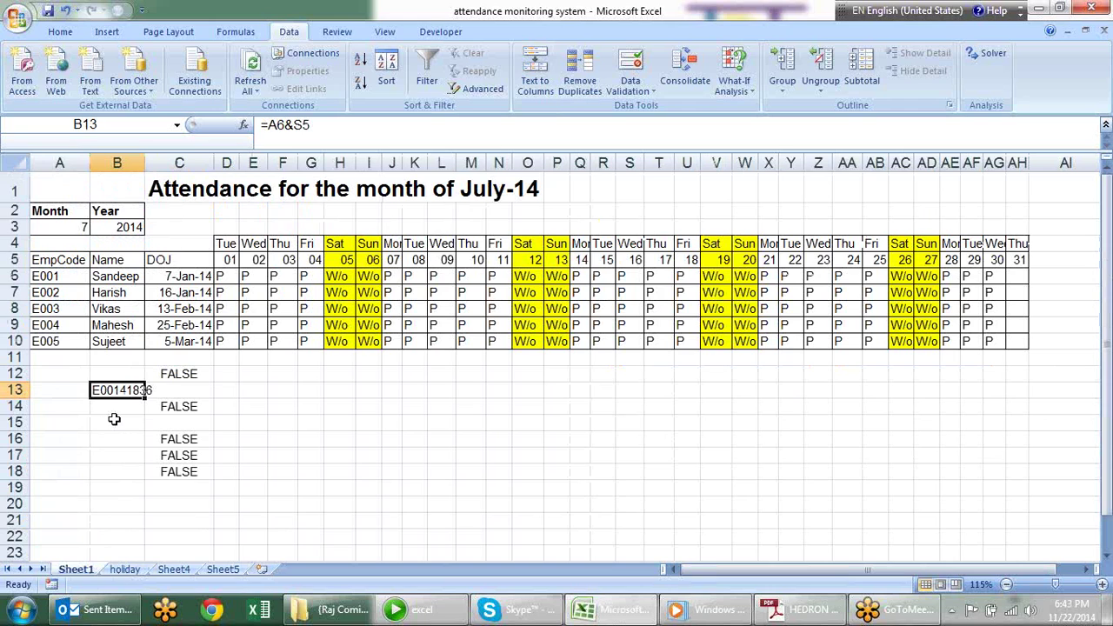
# Clear B13 and begin a COUNTIF over the lr range
pyautogui.doubleClick(123, 393)
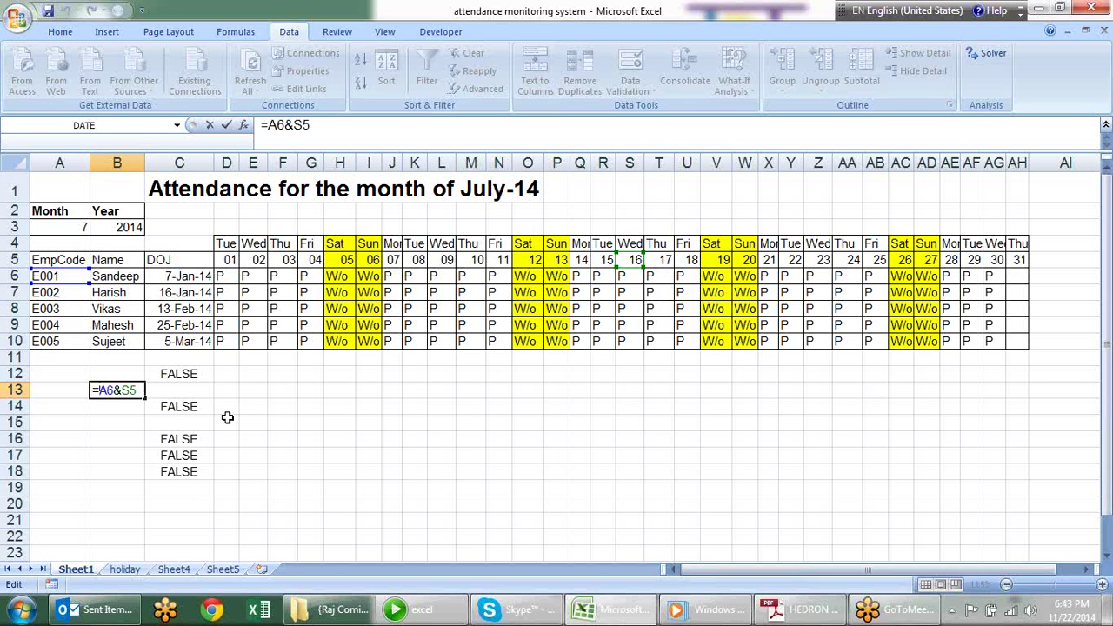
pyautogui.hotkey('ctrl', 'Return')
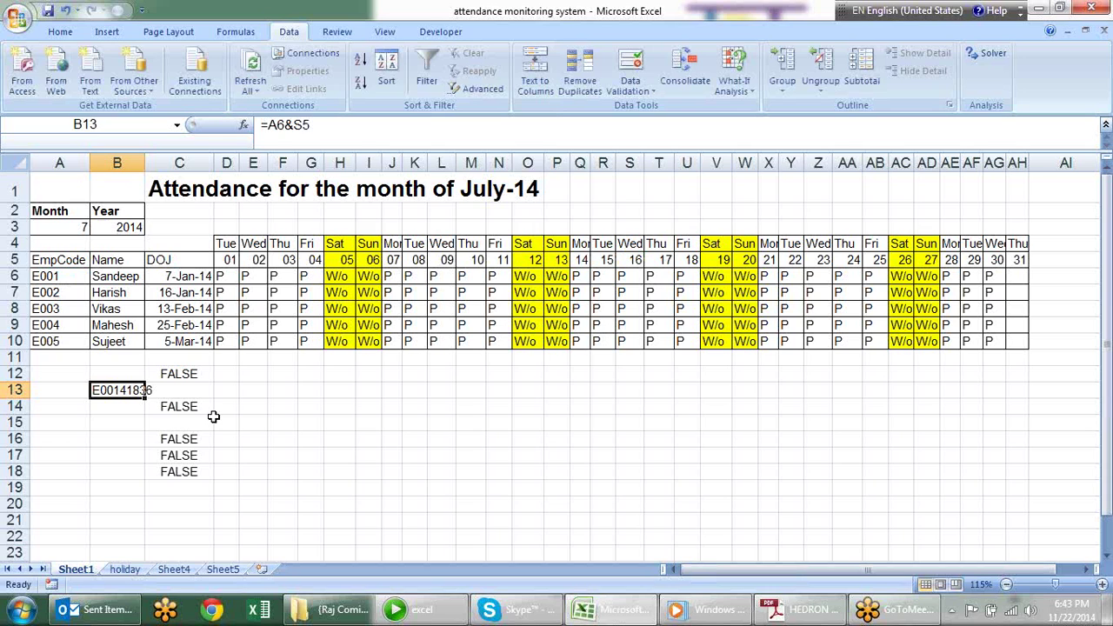
pyautogui.press('Delete')
pyautogui.write('=countif')
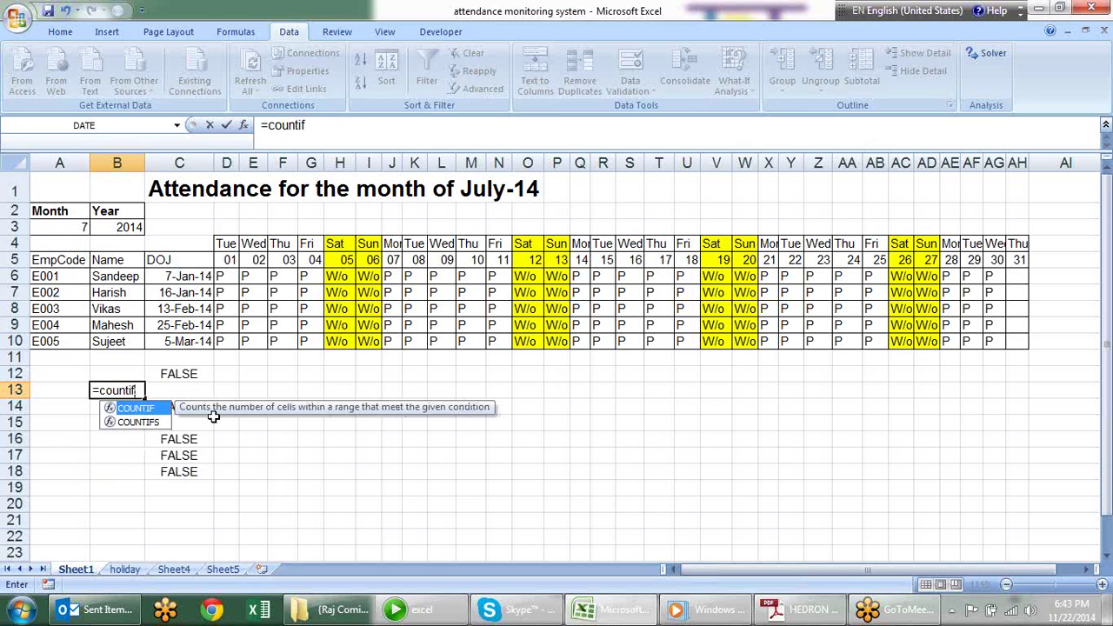
pyautogui.press('Tab')
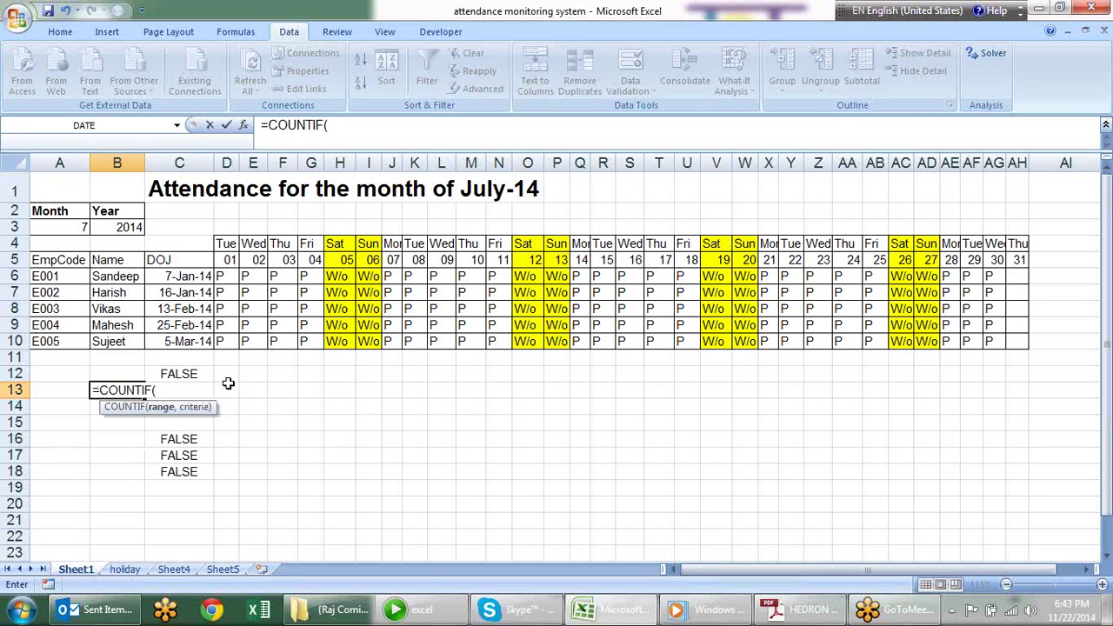
pyautogui.write('lr,')
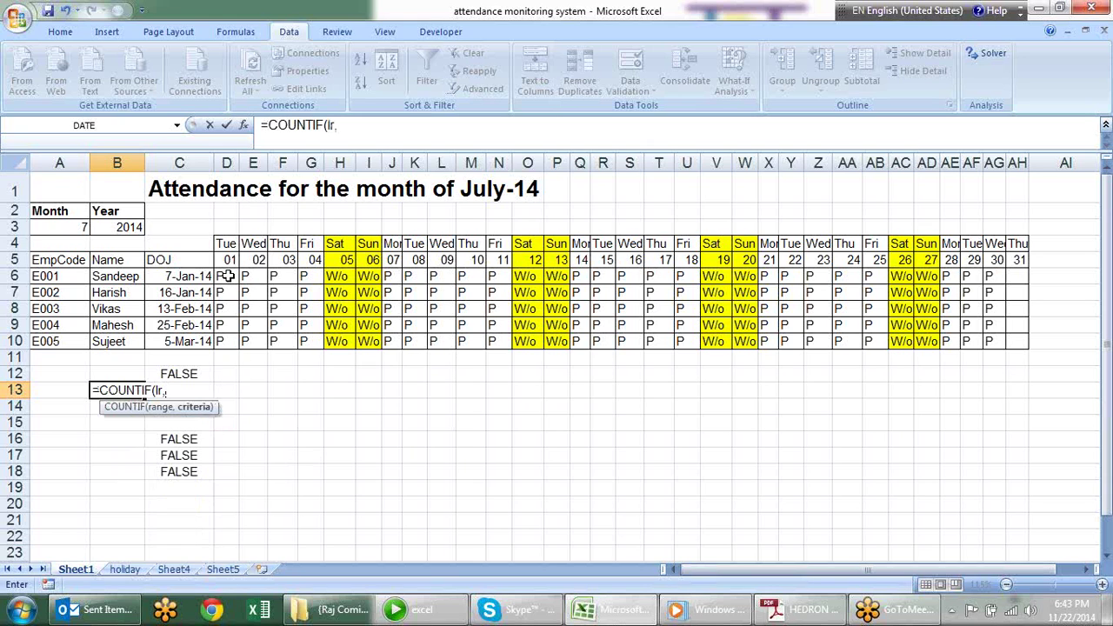
# Complete the criteria as $A6&D$5 so B13 reads =COUNTIF(lr,$A6&D$5)>0
pyautogui.click(70, 277)
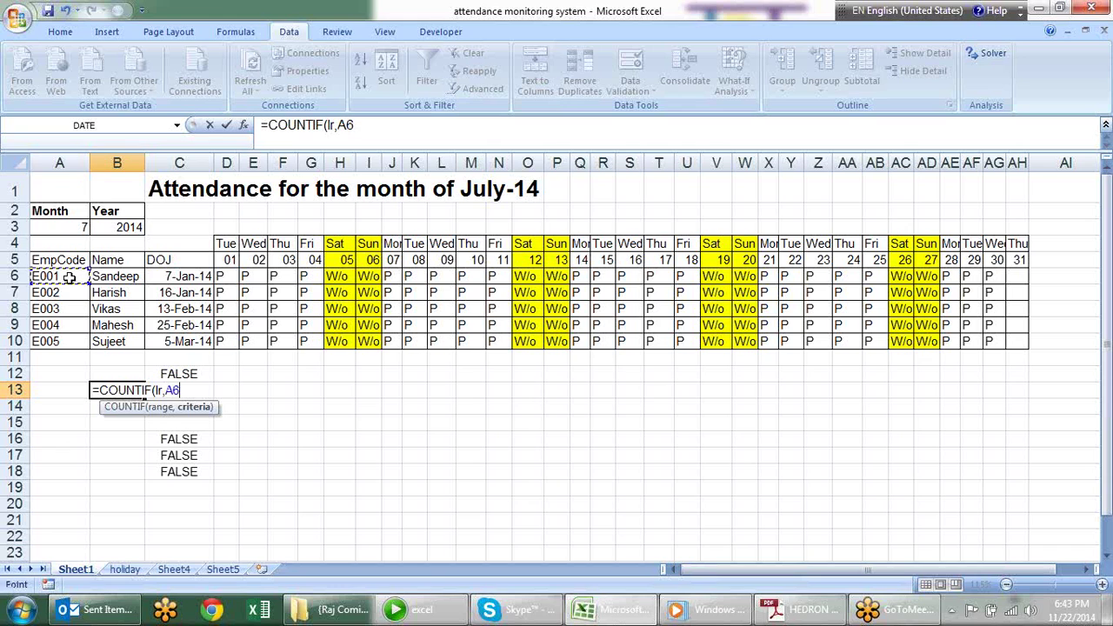
pyautogui.write('&')
pyautogui.click(235, 258)
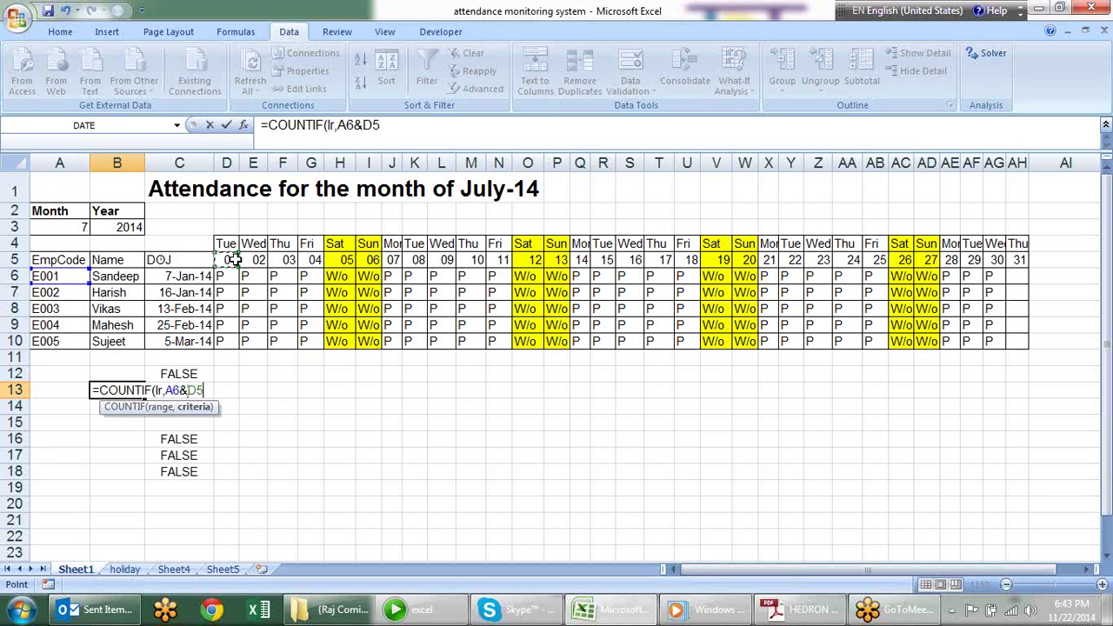
pyautogui.write(')')
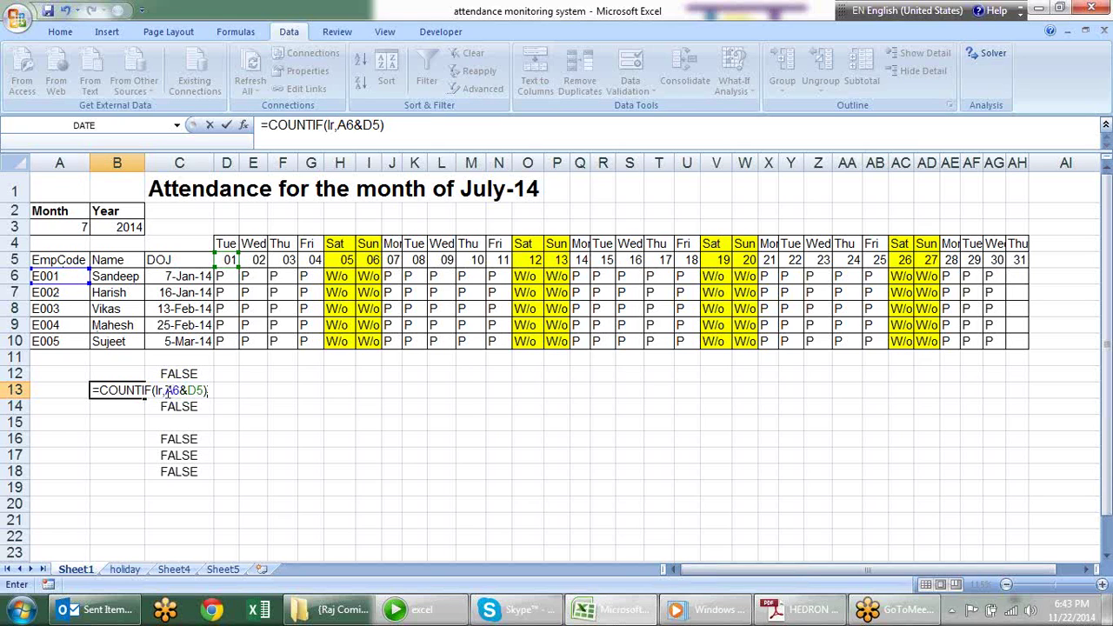
pyautogui.click(166, 390)
pyautogui.write('$A6&D')
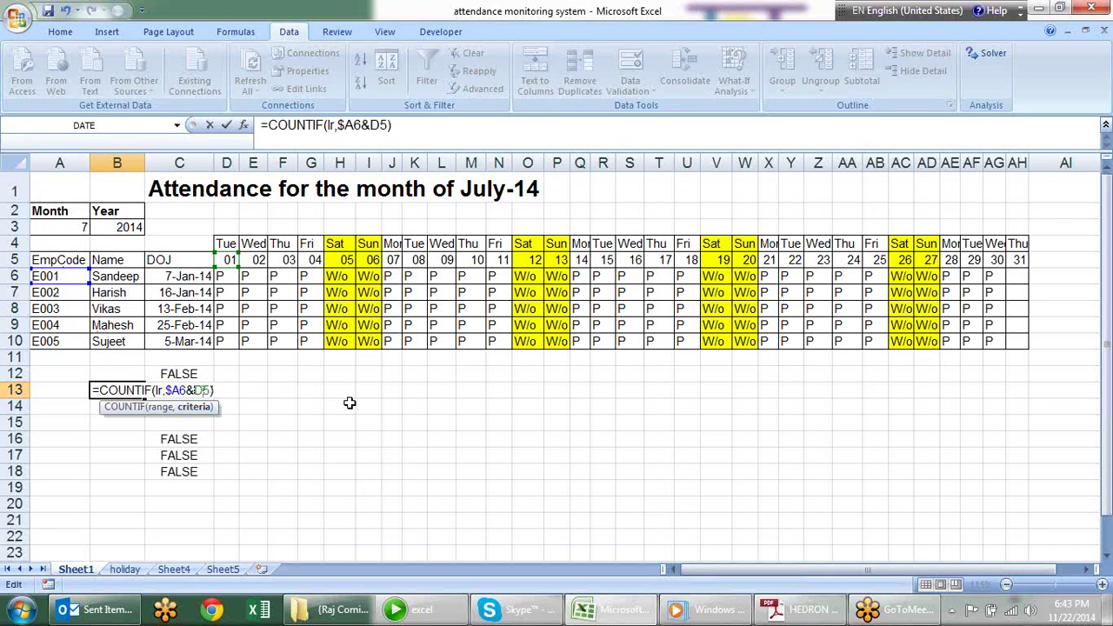
pyautogui.write('$')
pyautogui.click(413, 125)
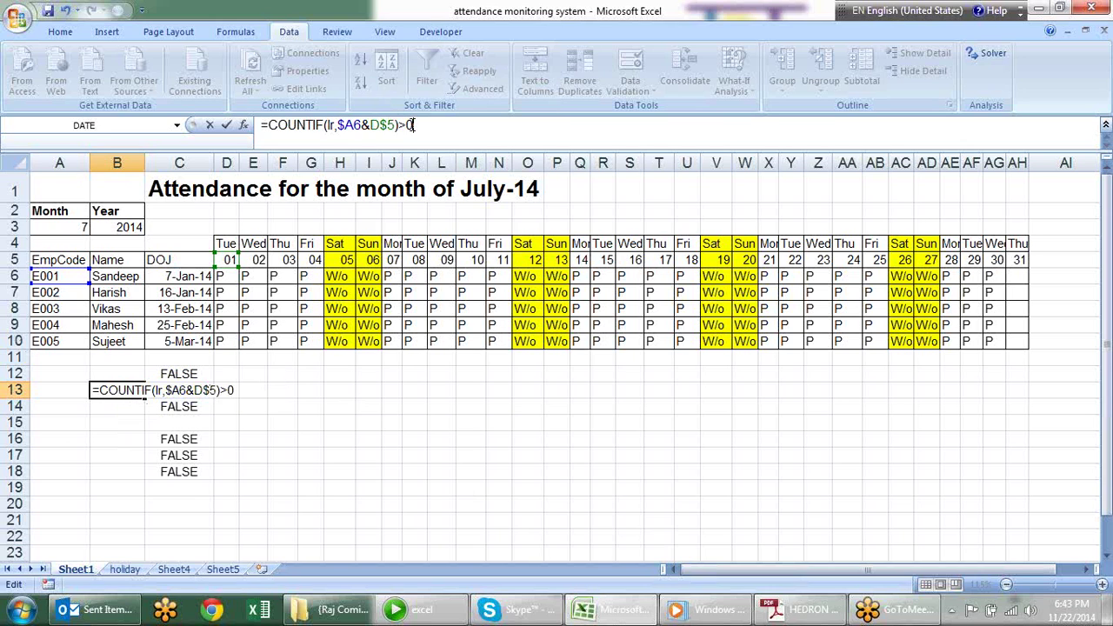
pyautogui.press('Return')
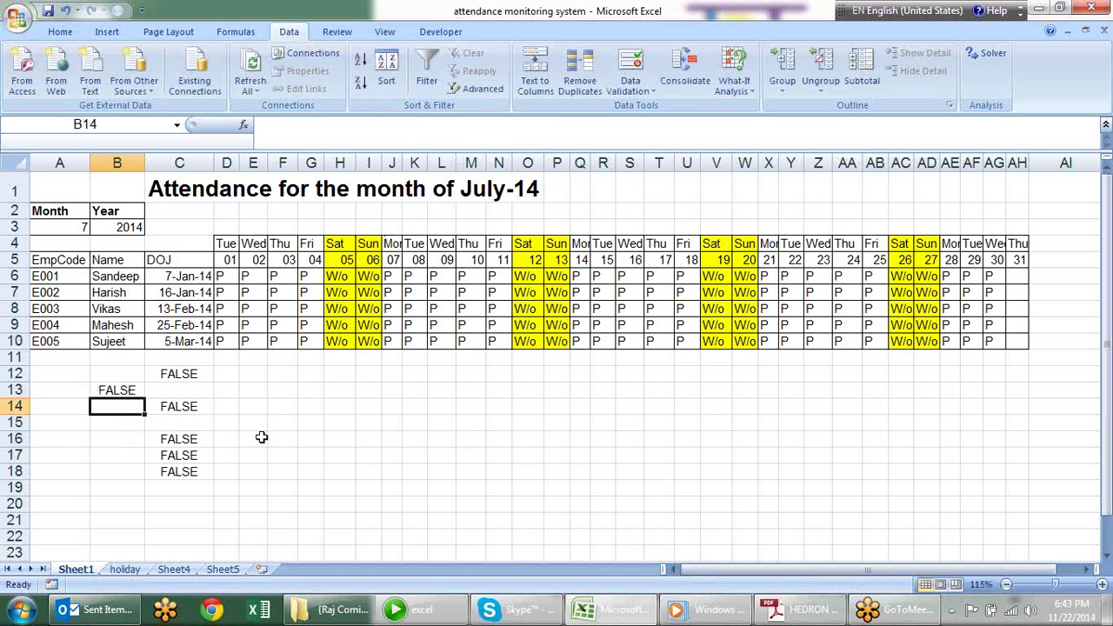
# Copy the whole COUNTIF formula text from B13's formula bar
pyautogui.click(140, 390)
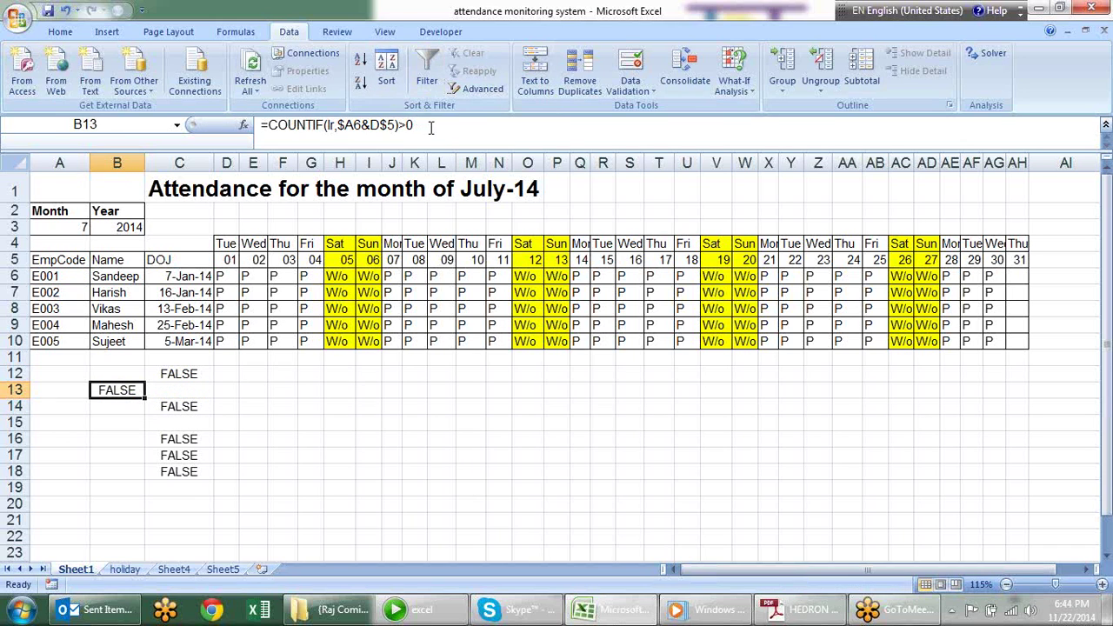
pyautogui.moveTo(416, 125); pyautogui.dragTo(265, 121)
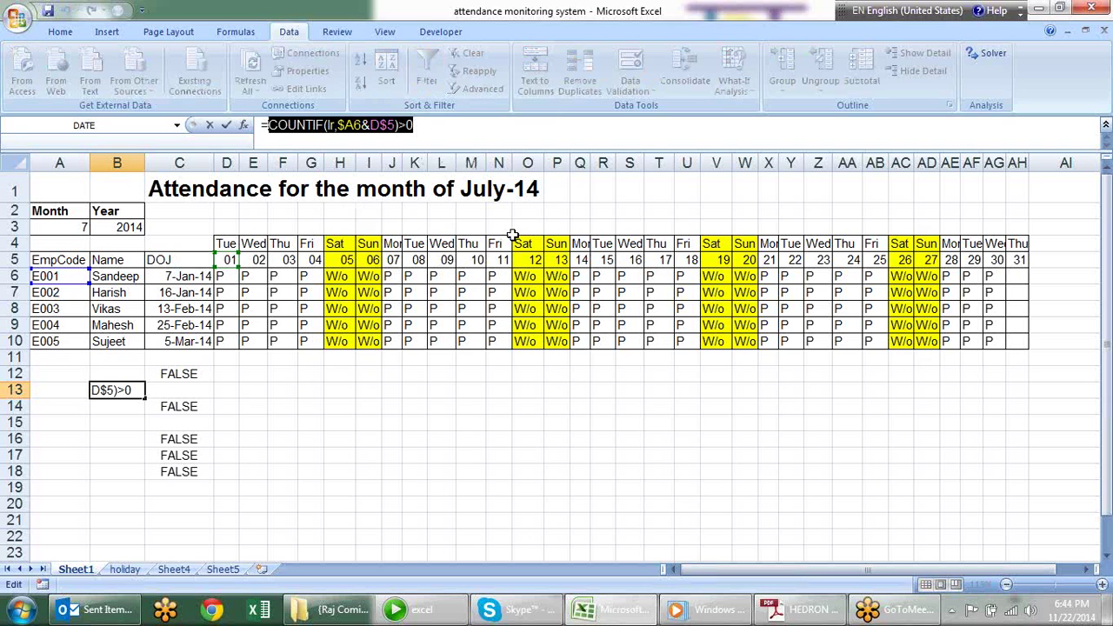
pyautogui.press('Escape')
# Replace D6's final "P" with IF(COUNTIF(lr,$A6&D$5)>0,"L","P")
pyautogui.click(232, 276)
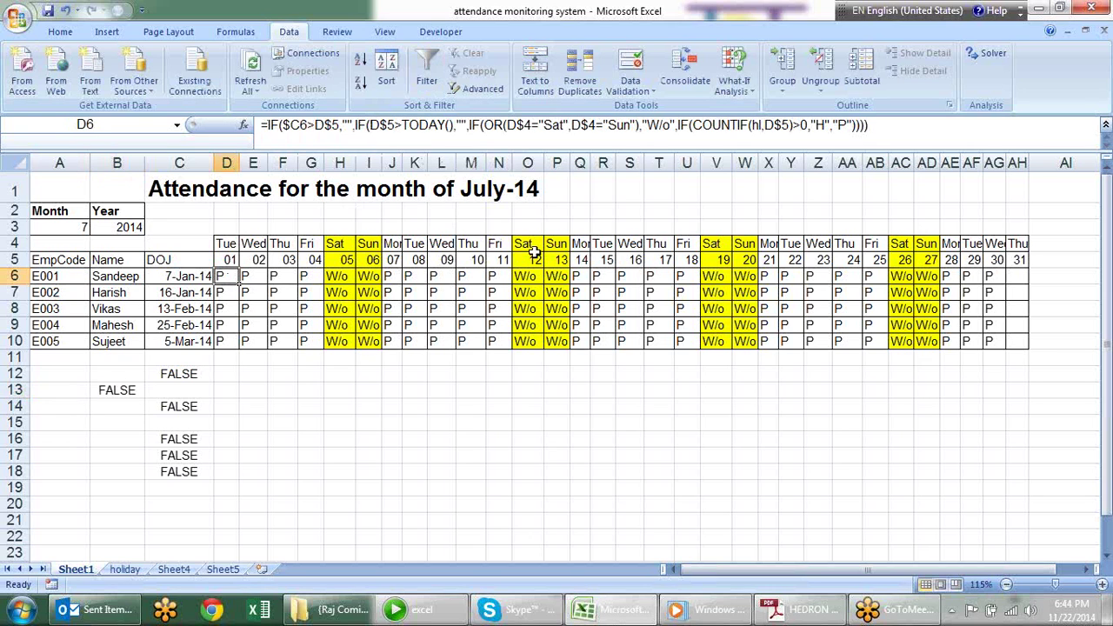
pyautogui.click(852, 124)
pyautogui.press('BackSpace')
pyautogui.press('BackSpace')
pyautogui.press('BackSpace')
pyautogui.press('BackSpace')
pyautogui.write('IF(')
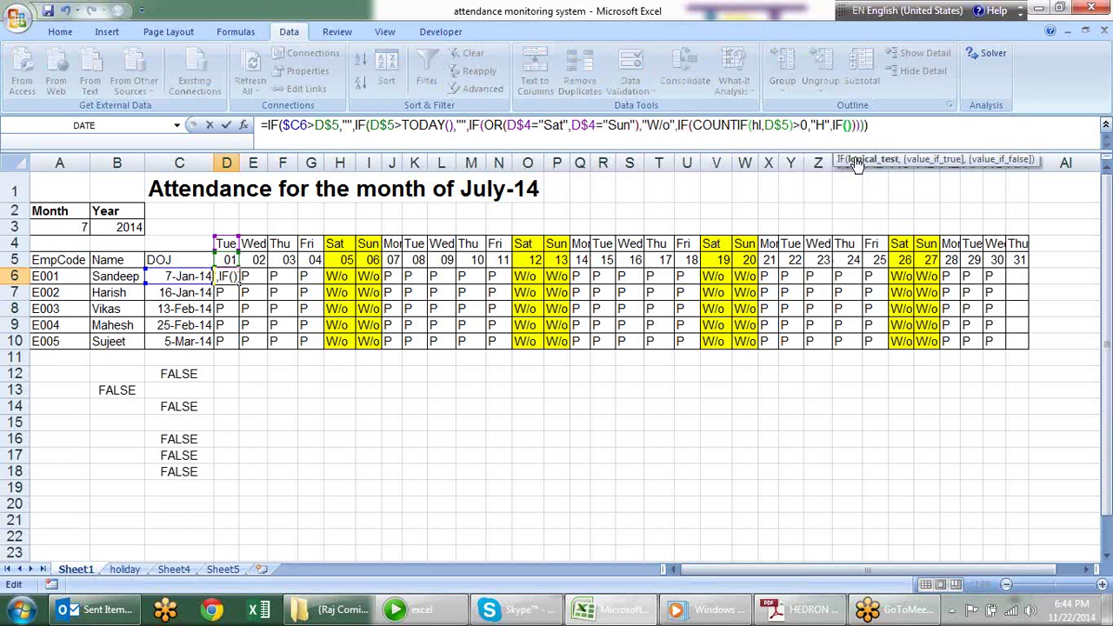
pyautogui.write(')')
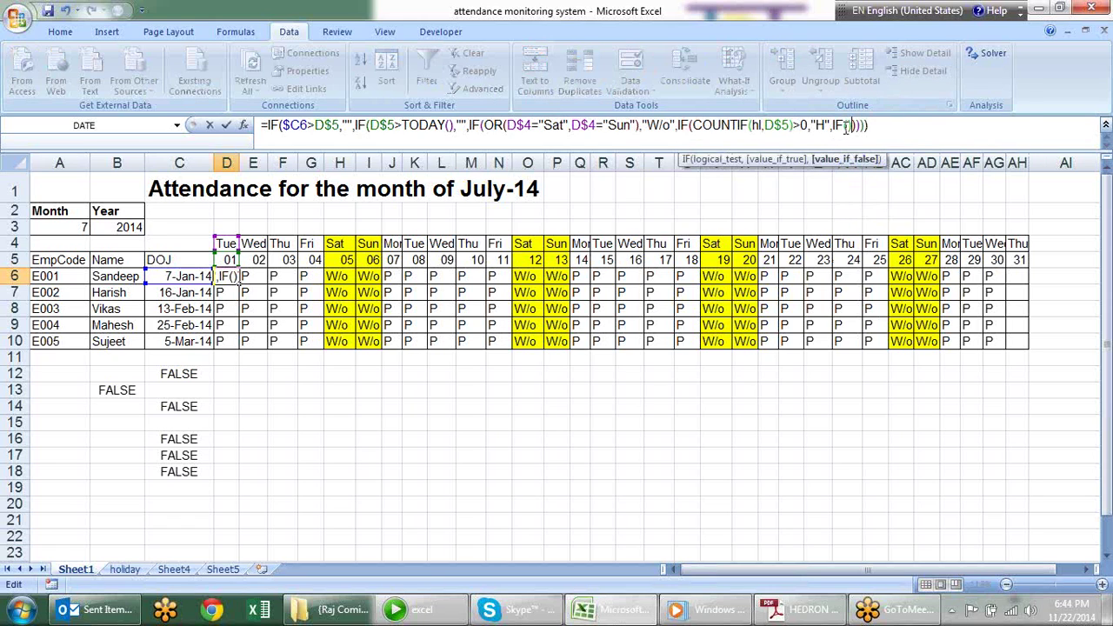
pyautogui.click(847, 125)
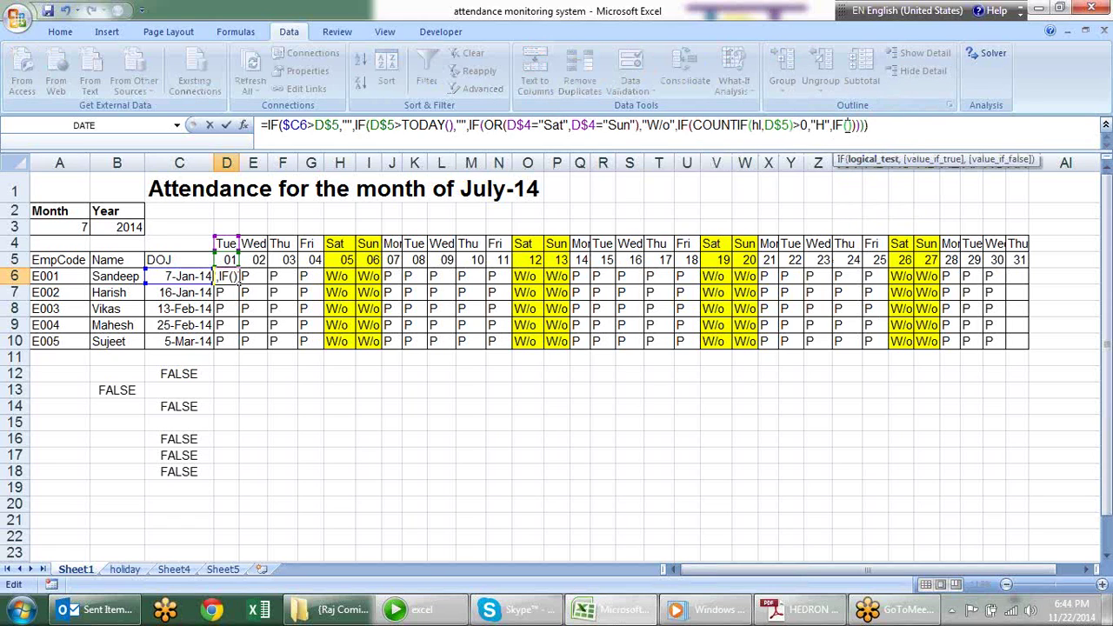
pyautogui.hotkey('ctrl', 'v')
pyautogui.write(',"L"')
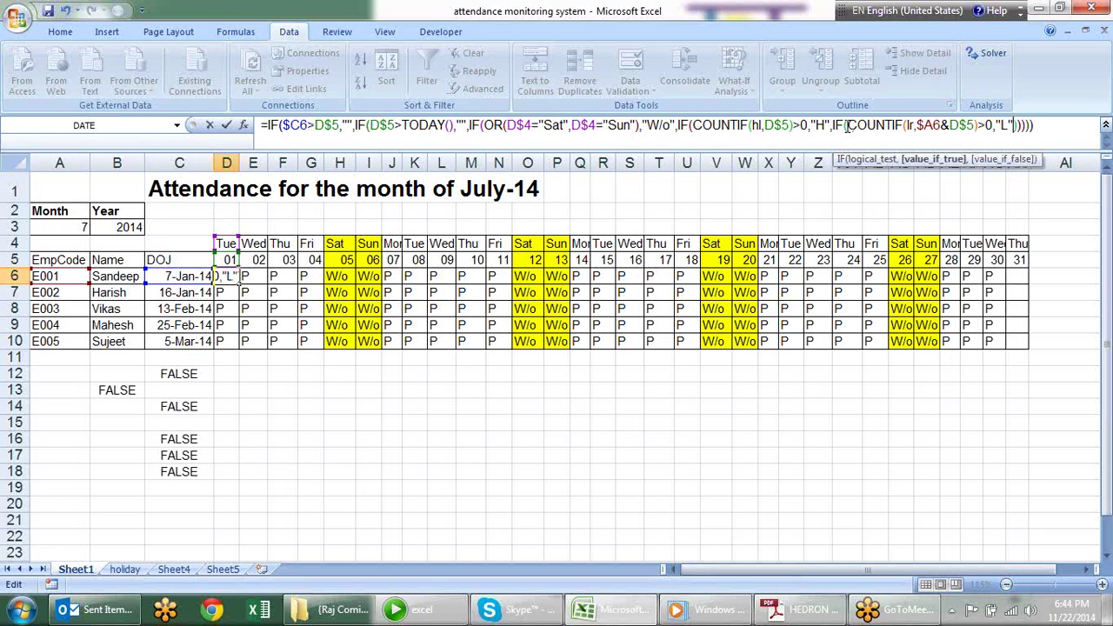
pyautogui.write(',')
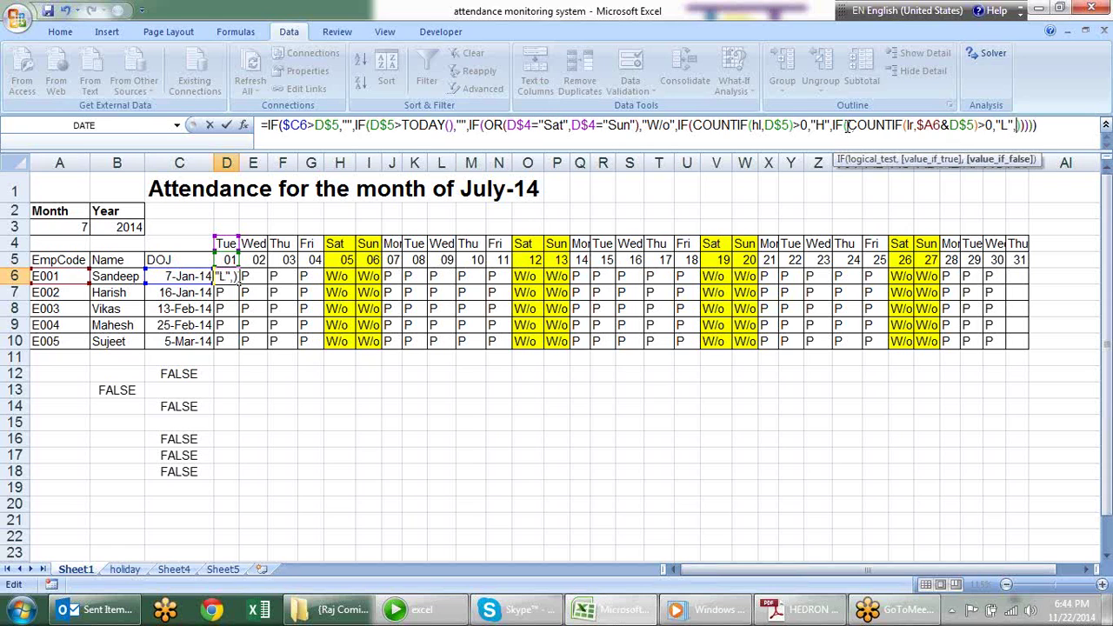
pyautogui.write('"P"')
pyautogui.press('Return')
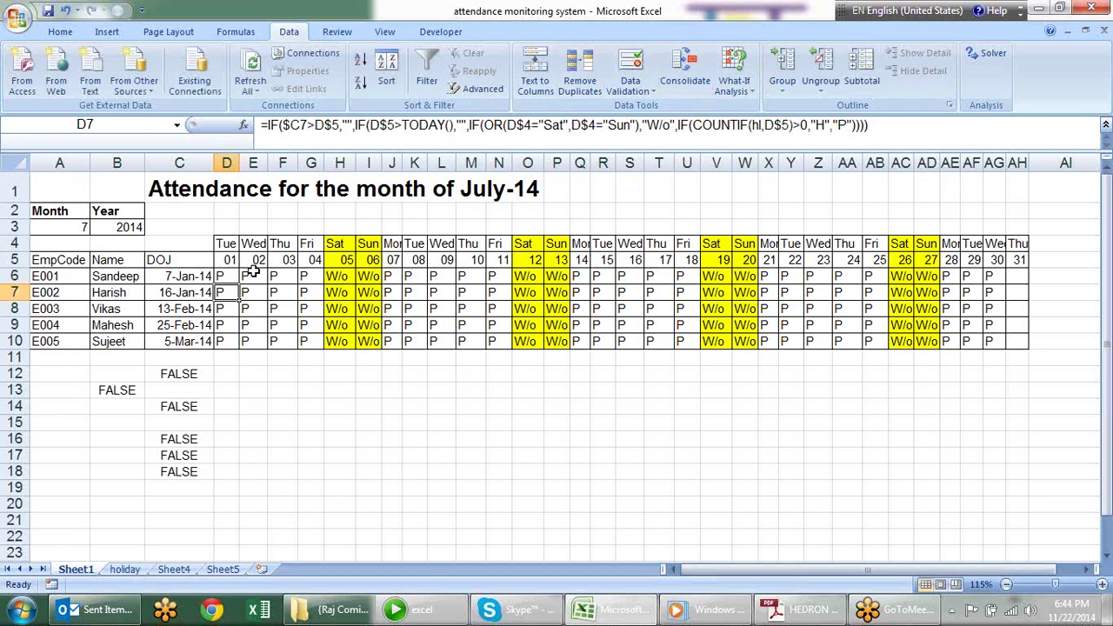
# Fill D6's formula across to AH6 and down to row 10
pyautogui.click(240, 275)
pyautogui.moveTo(240, 284); pyautogui.dragTo(1021, 298)
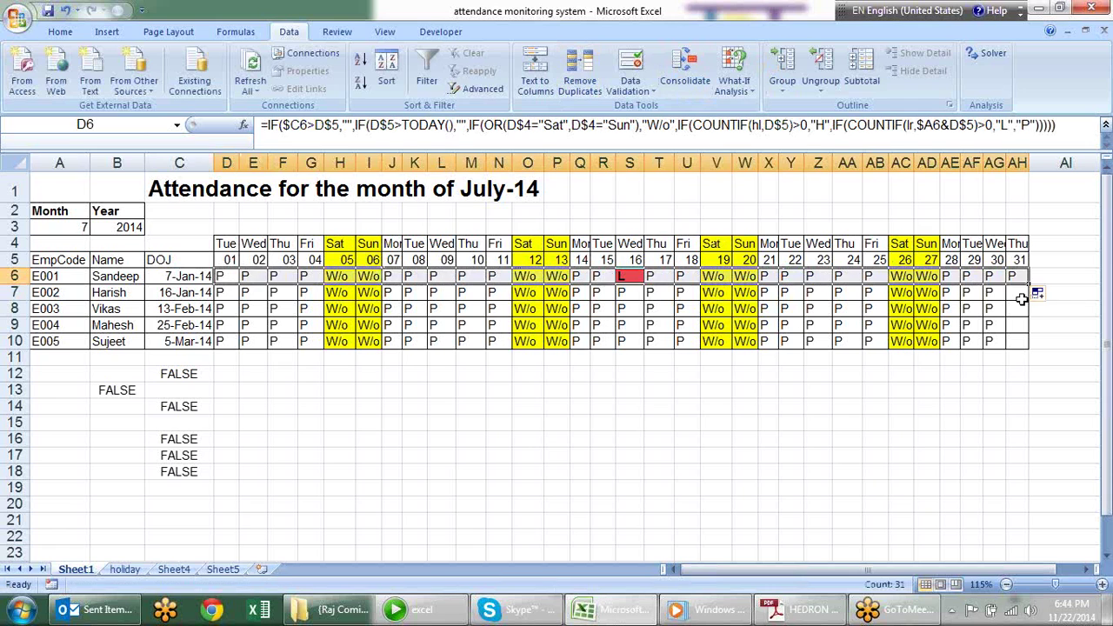
pyautogui.moveTo(1029, 283); pyautogui.dragTo(1019, 347)
pyautogui.click(903, 439)
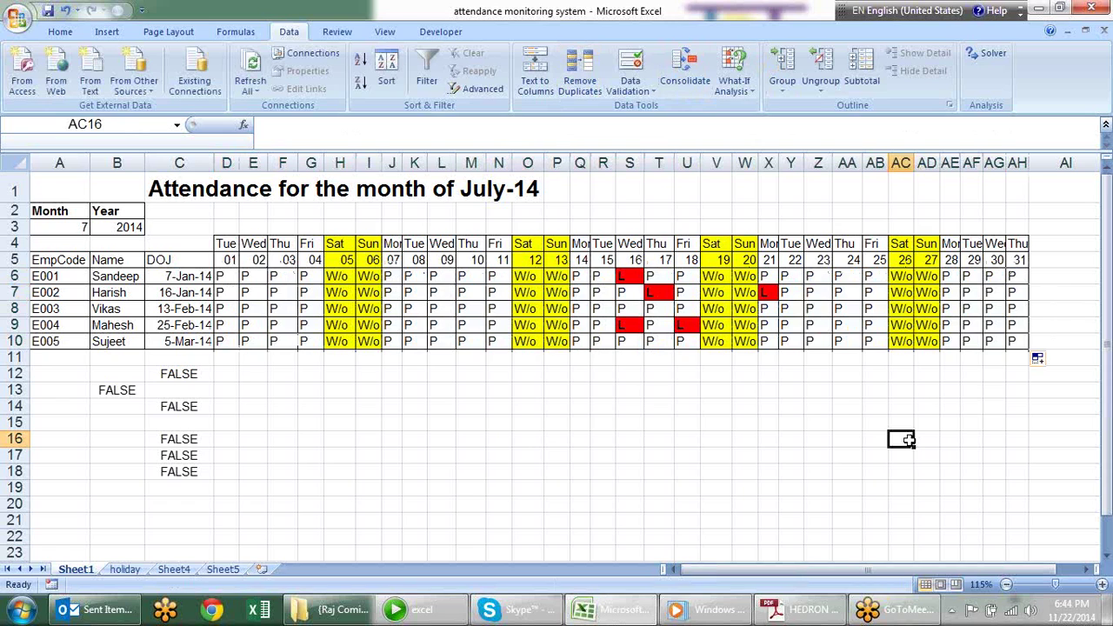
# Hide Sheet4's Helper column A
pyautogui.click(228, 569)
pyautogui.click(174, 569)
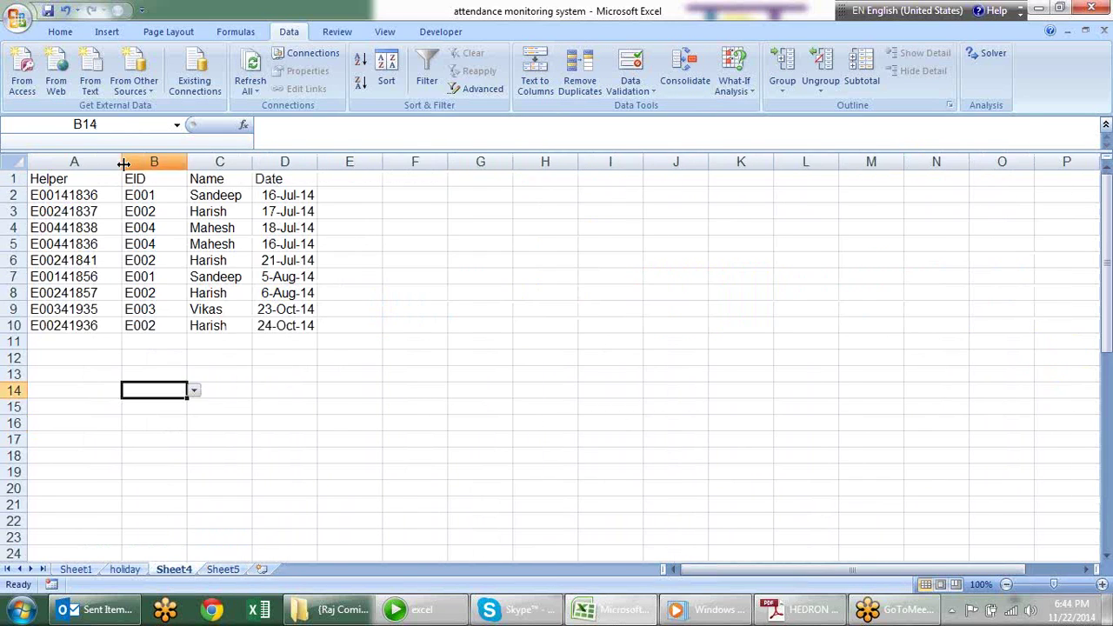
pyautogui.rightClick(90, 163)
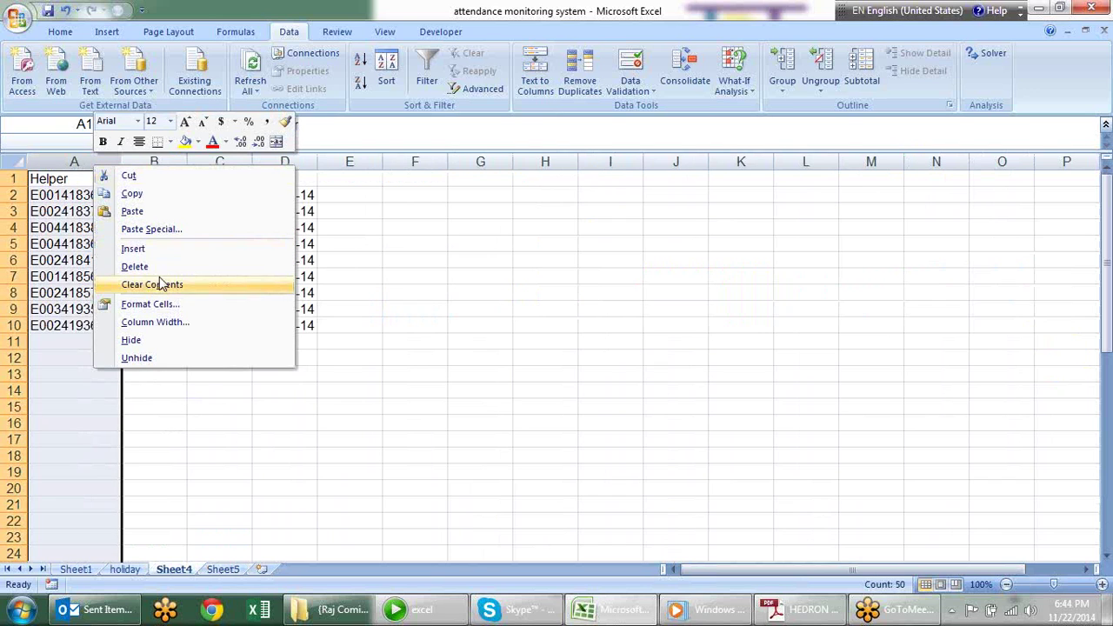
pyautogui.click(158, 340)
pyautogui.click(422, 306)
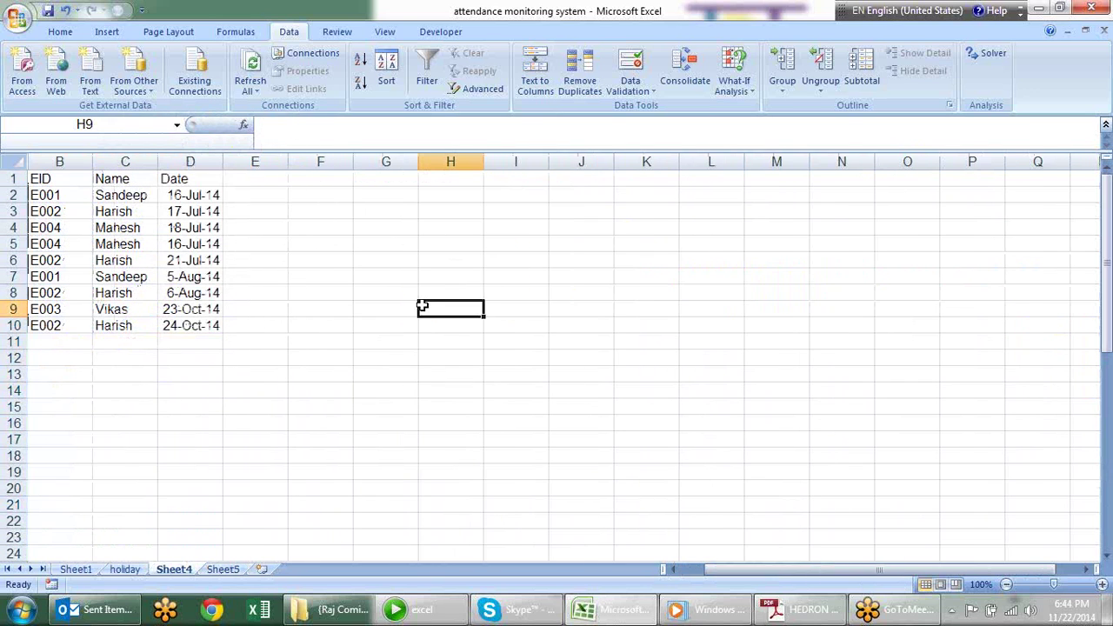
# Start a new leave row by choosing employee E003 in B11
pyautogui.click(55, 339)
pyautogui.click(100, 343)
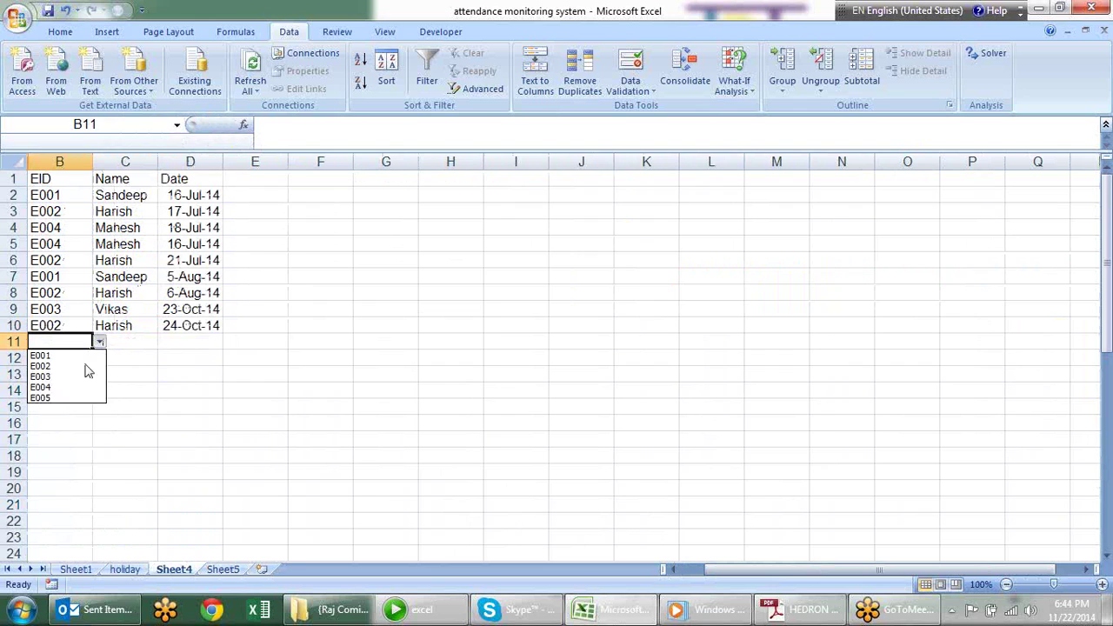
pyautogui.click(74, 377)
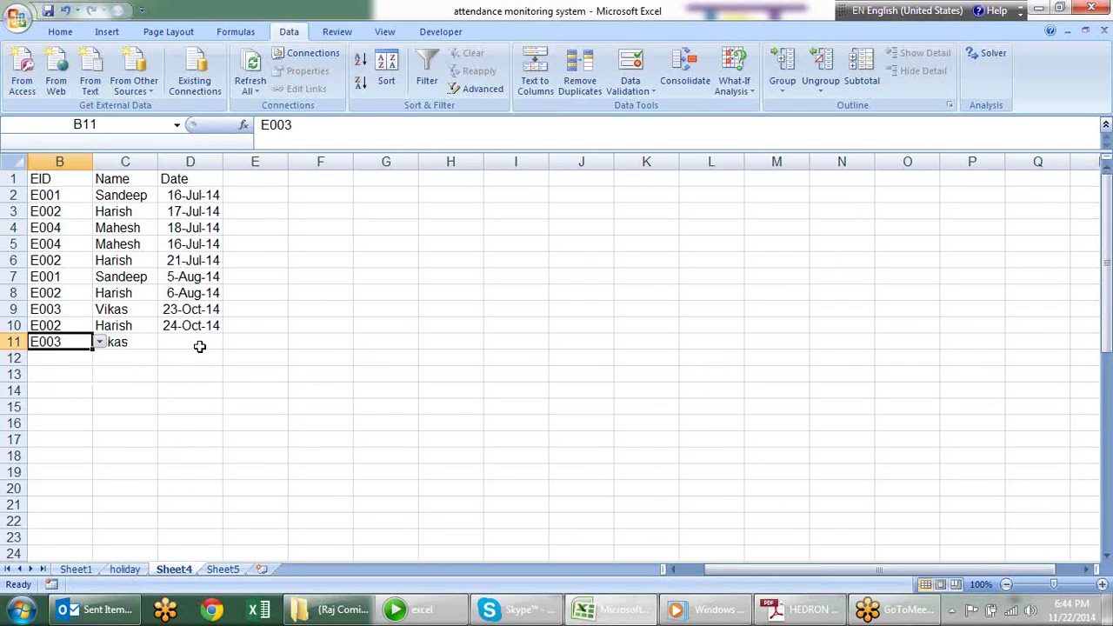
pyautogui.click(199, 346)
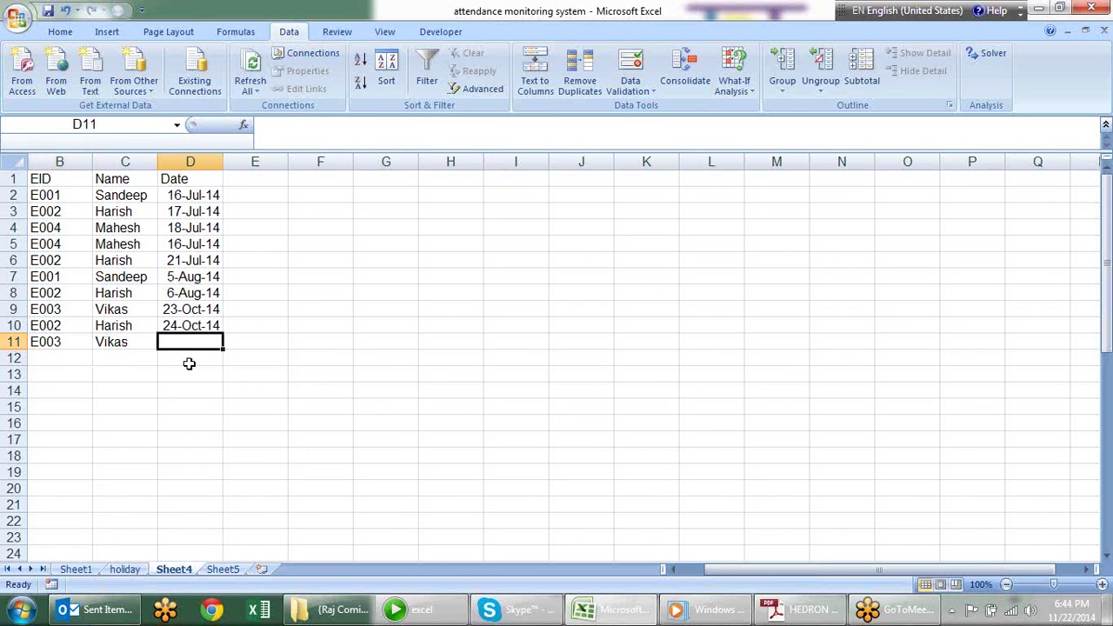
pyautogui.click(87, 570)
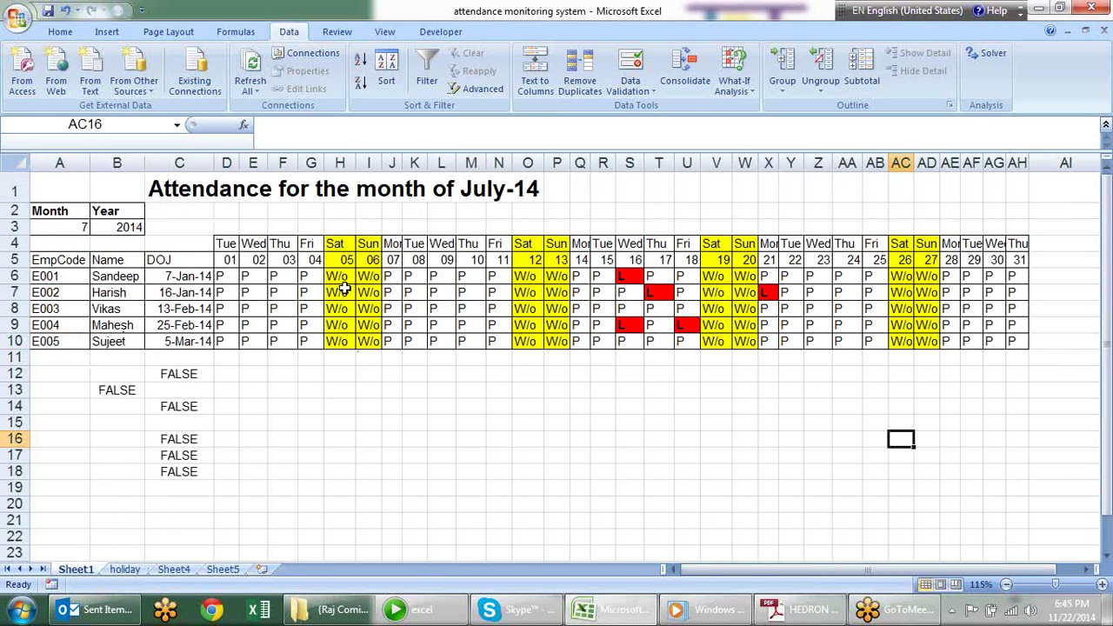
pyautogui.click(305, 290)
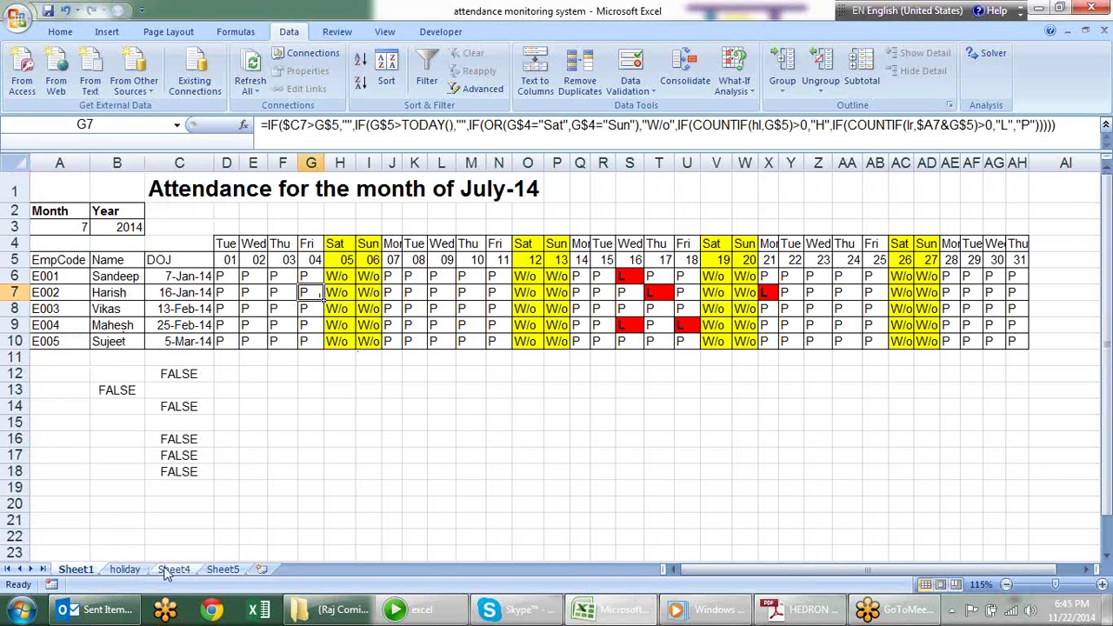
# Enter 4-Jul-14 as E003's leave date and confirm the L on Sheet1
pyautogui.click(223, 570)
pyautogui.click(173, 569)
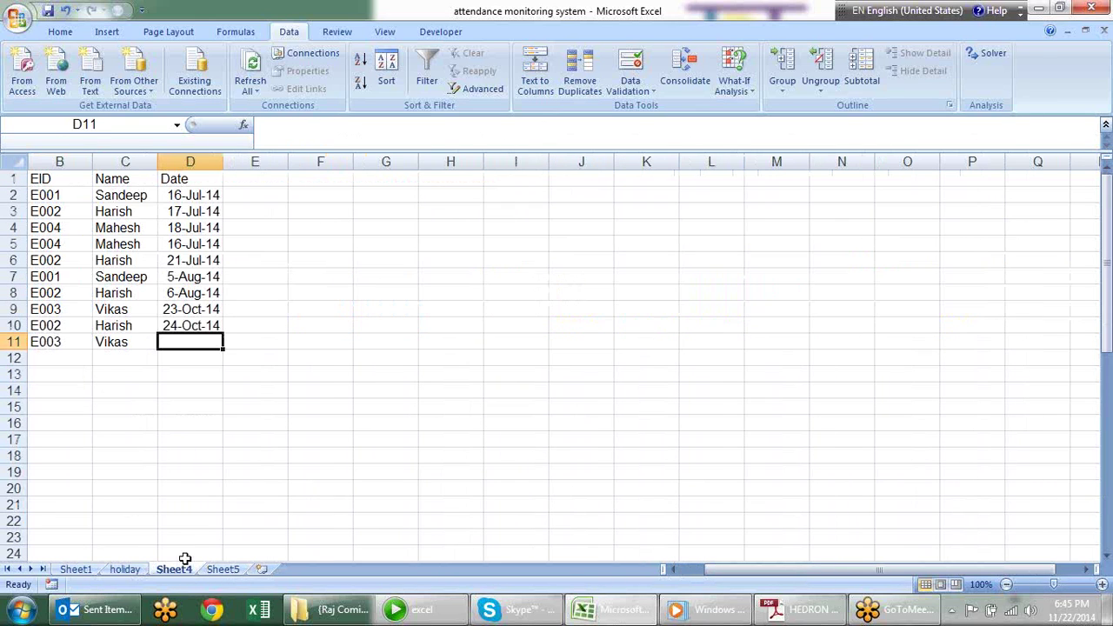
pyautogui.write('4-july-14')
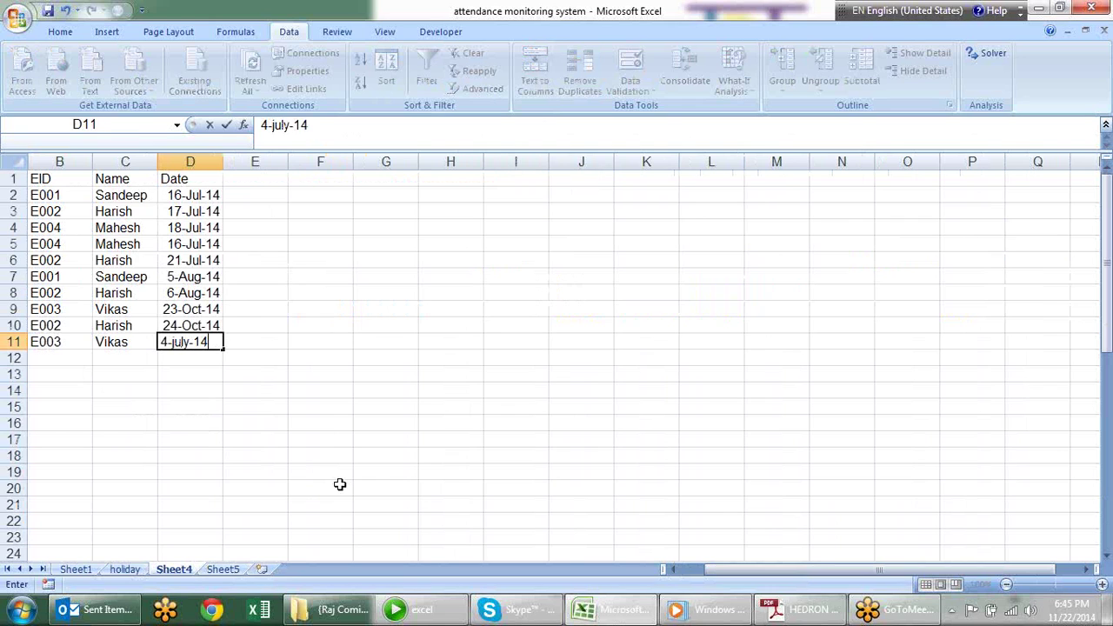
pyautogui.press('Return')
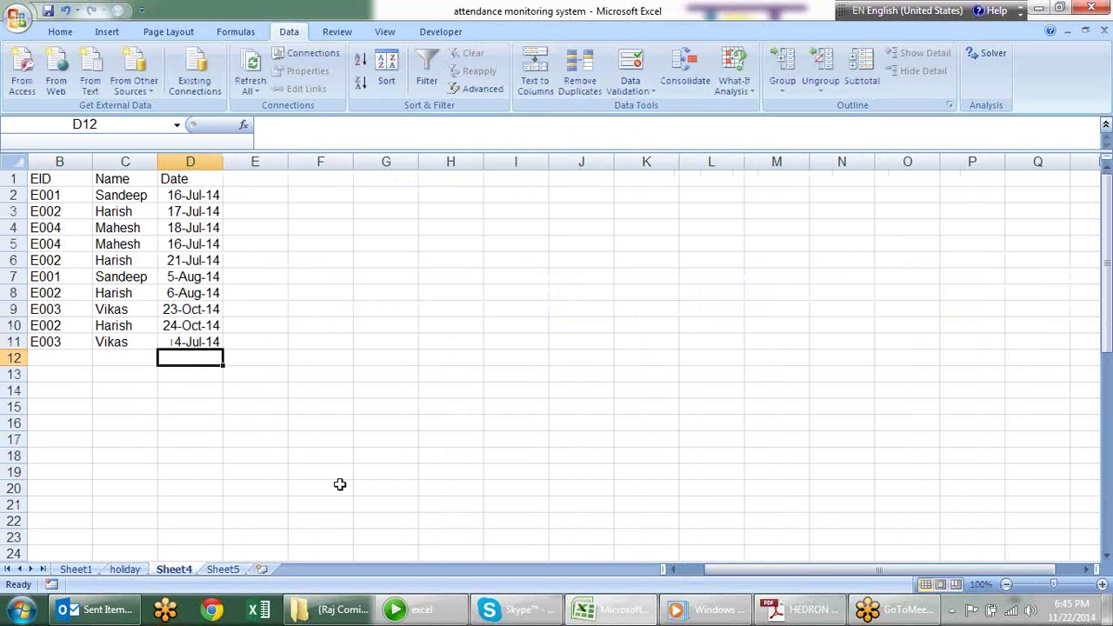
pyautogui.click(83, 569)
pyautogui.click(310, 311)
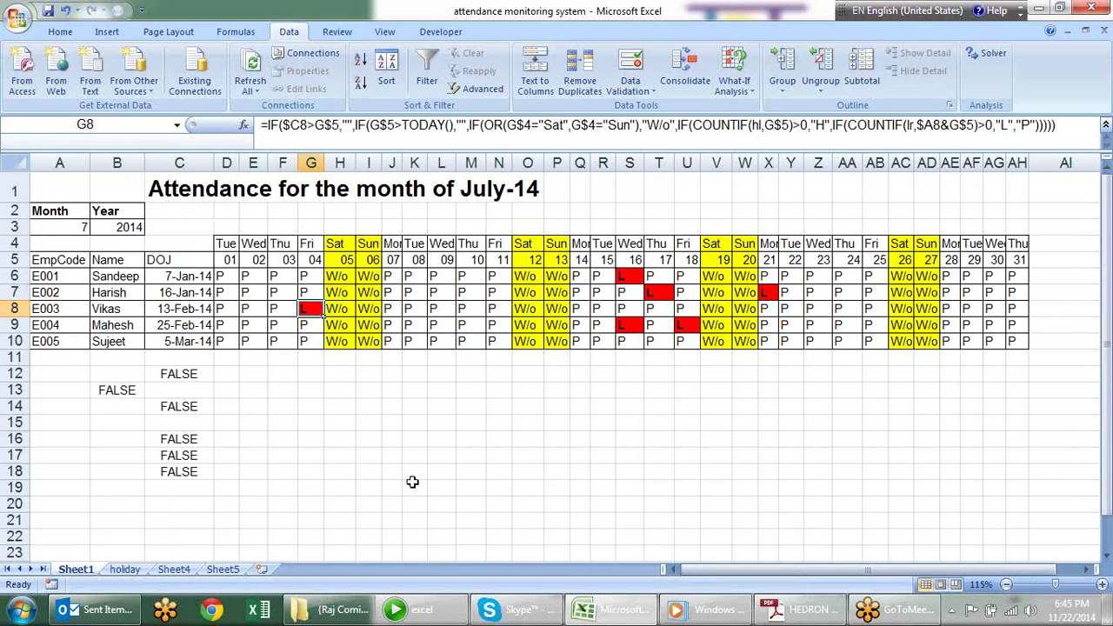
pyautogui.click(445, 468)
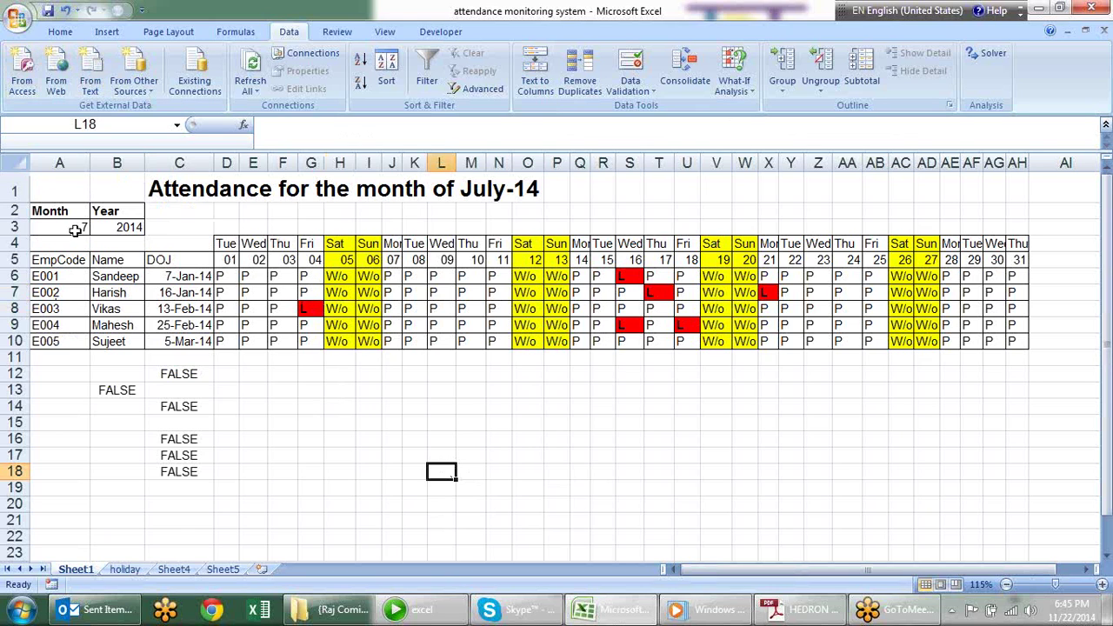
# Try September, July, June, October and November in the A3 month dropdown
pyautogui.click(75, 229)
pyautogui.click(98, 228)
pyautogui.click(49, 293)
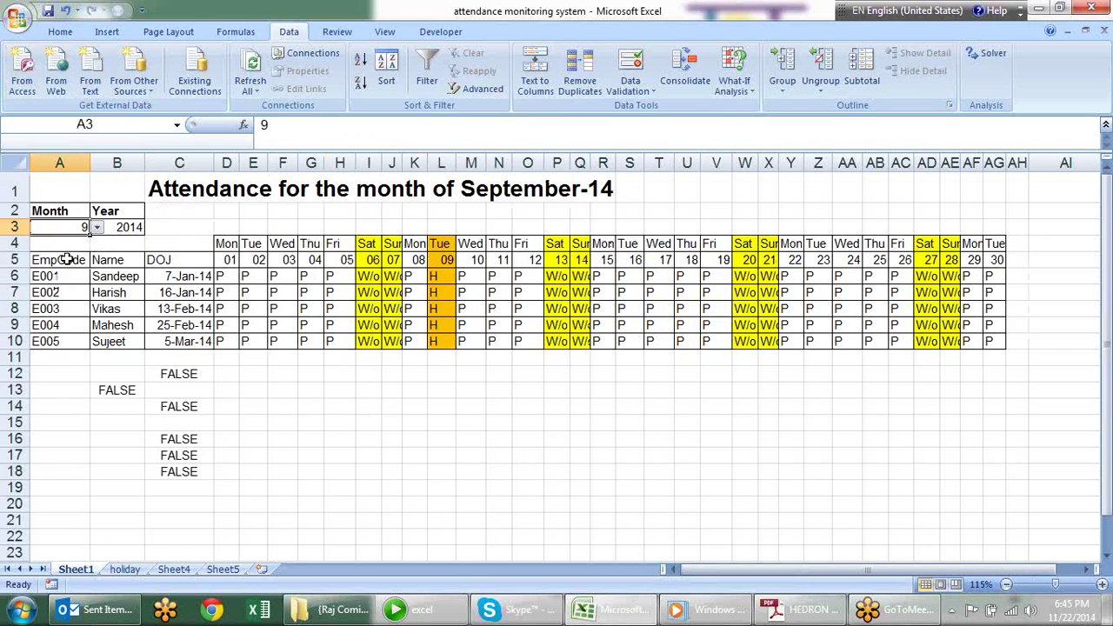
pyautogui.click(99, 227)
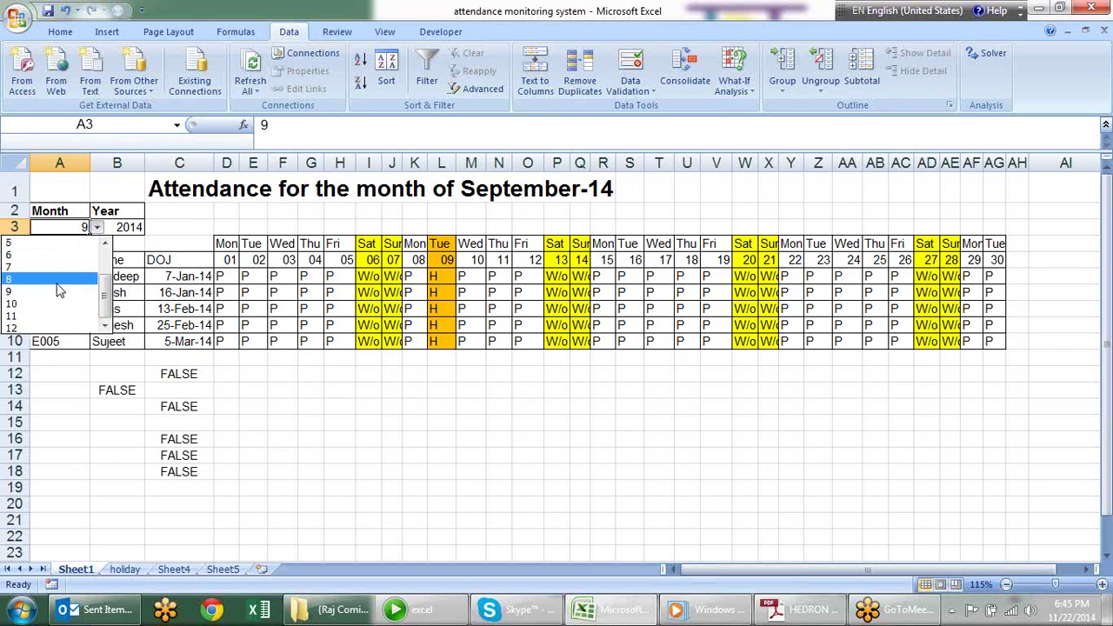
pyautogui.click(65, 268)
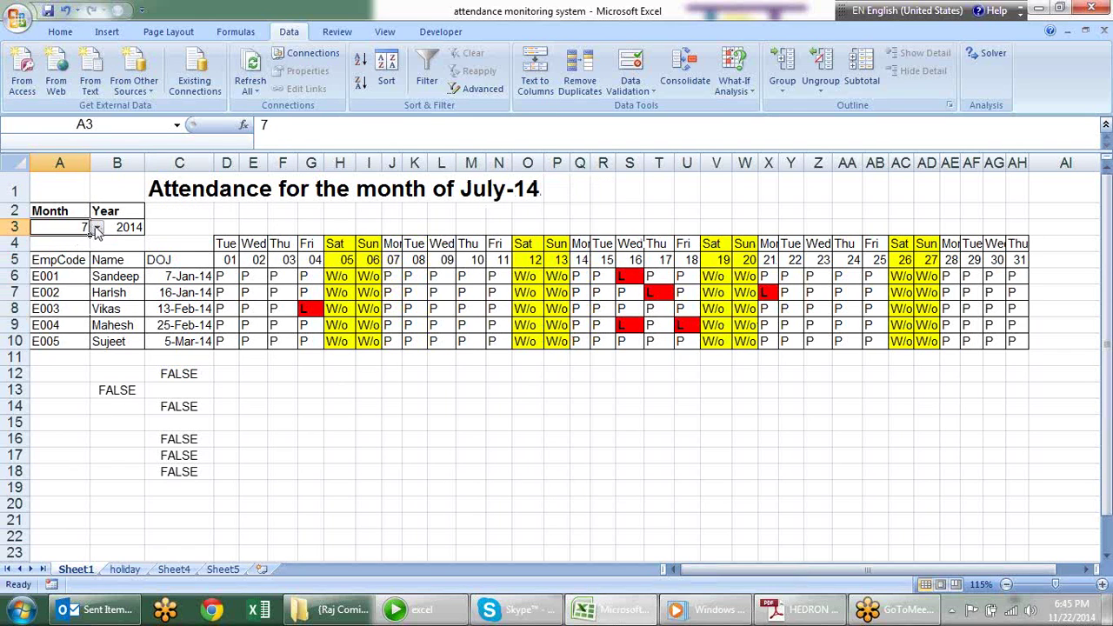
pyautogui.click(97, 228)
pyautogui.click(69, 252)
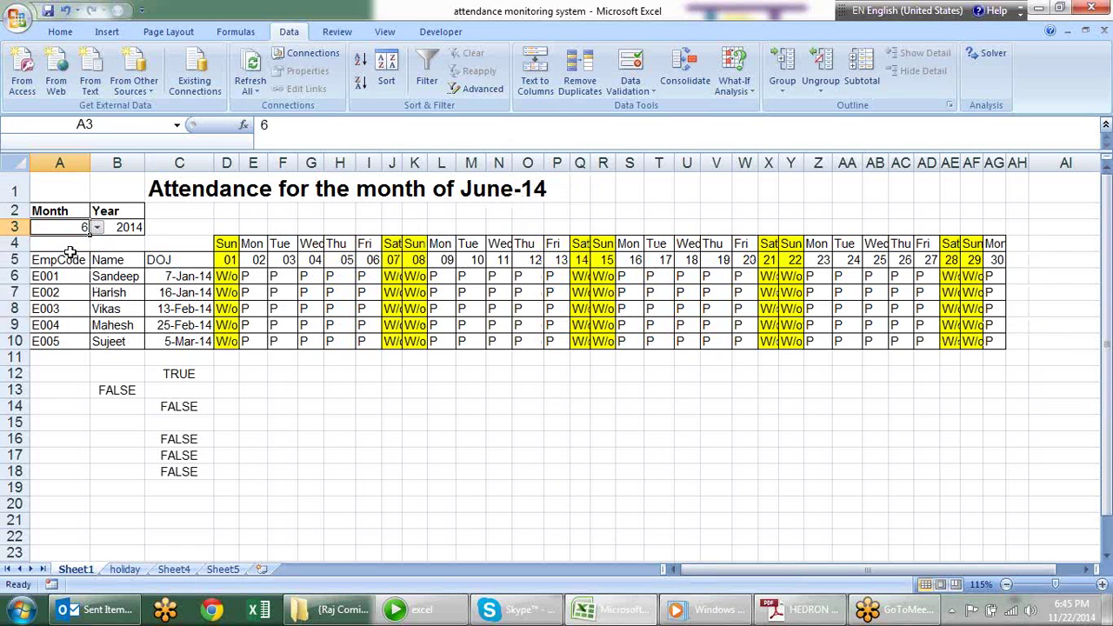
pyautogui.click(96, 227)
pyautogui.click(60, 284)
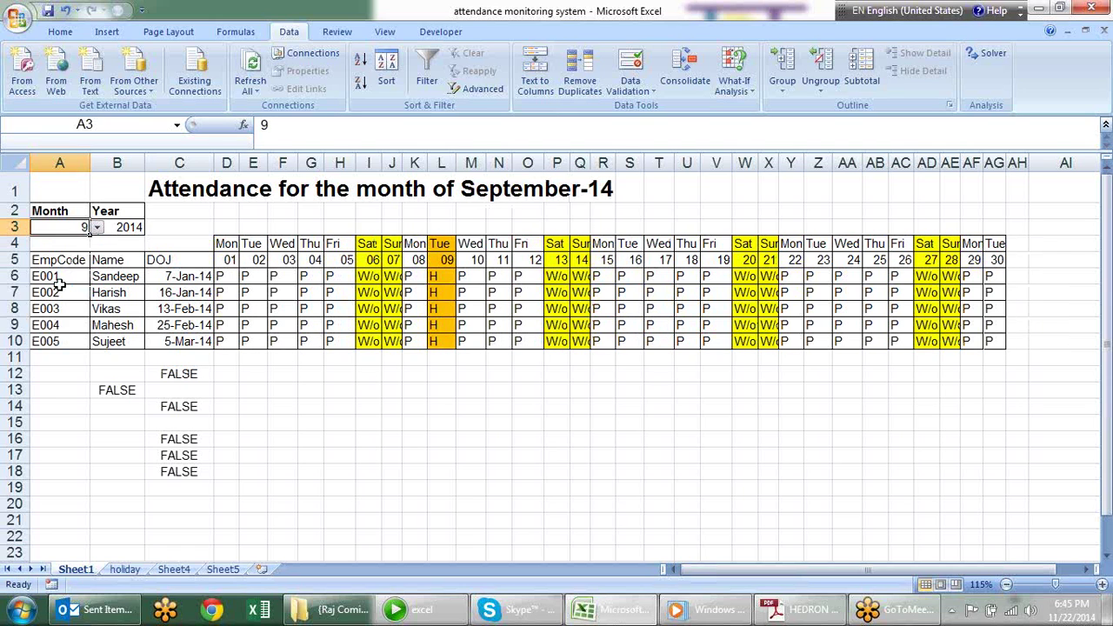
pyautogui.click(97, 227)
pyautogui.click(56, 315)
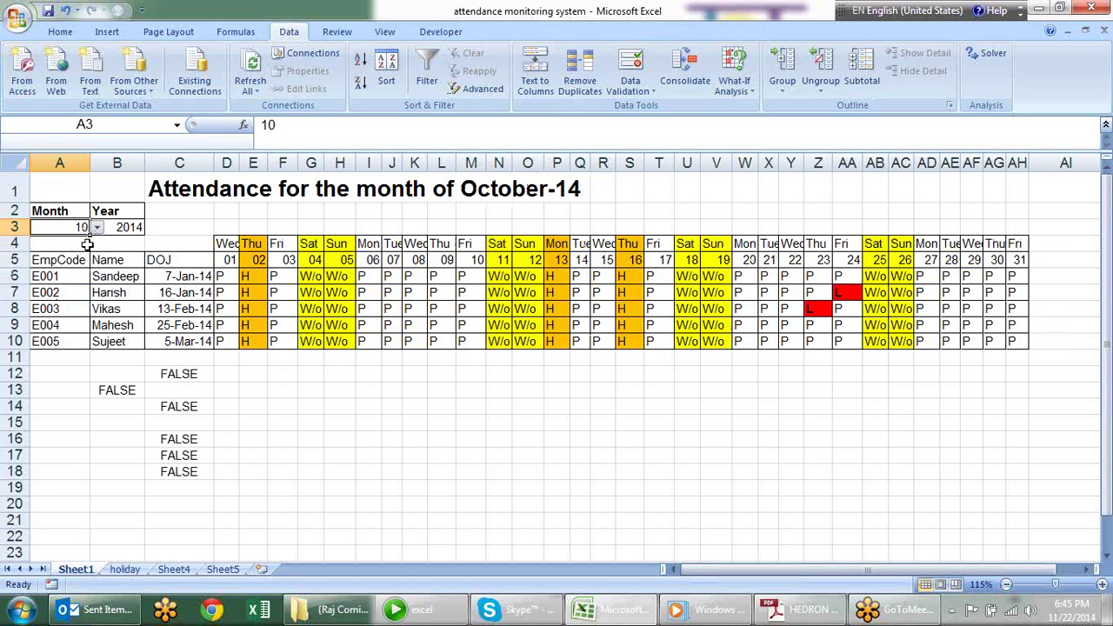
pyautogui.click(96, 227)
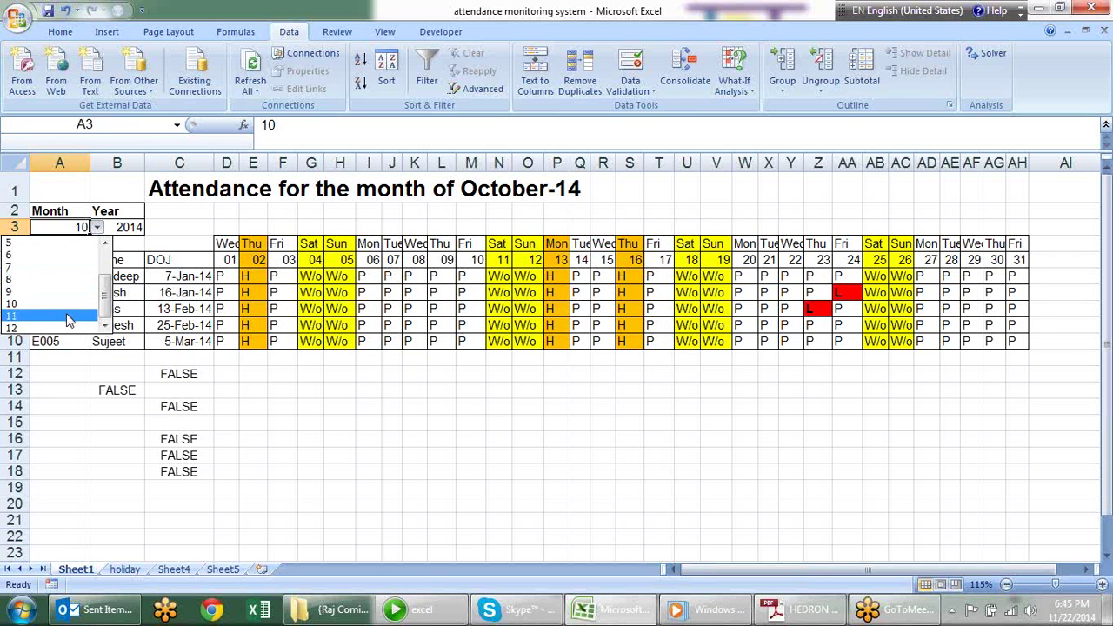
pyautogui.click(70, 320)
# Set A3's month to 5 after trying 8, 6 and 2 so it reads May-14, then go to Sheet5
pyautogui.click(97, 227)
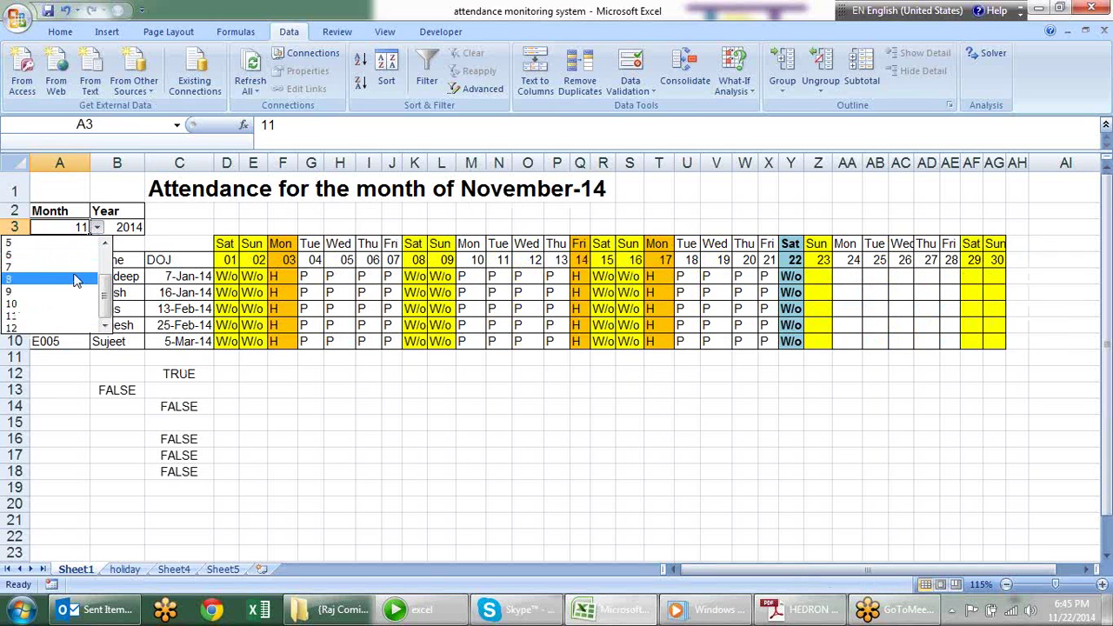
pyautogui.click(75, 274)
pyautogui.click(96, 227)
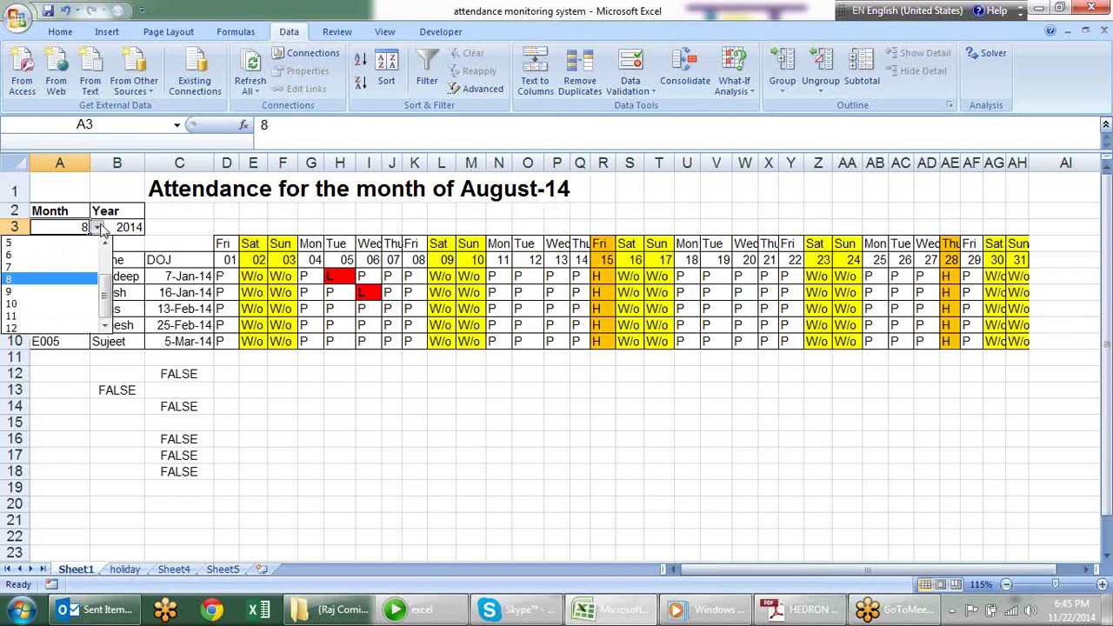
pyautogui.click(70, 249)
pyautogui.click(103, 227)
pyautogui.click(77, 224)
pyautogui.click(97, 227)
pyautogui.scroll(3, 108, 300)
pyautogui.click(52, 256)
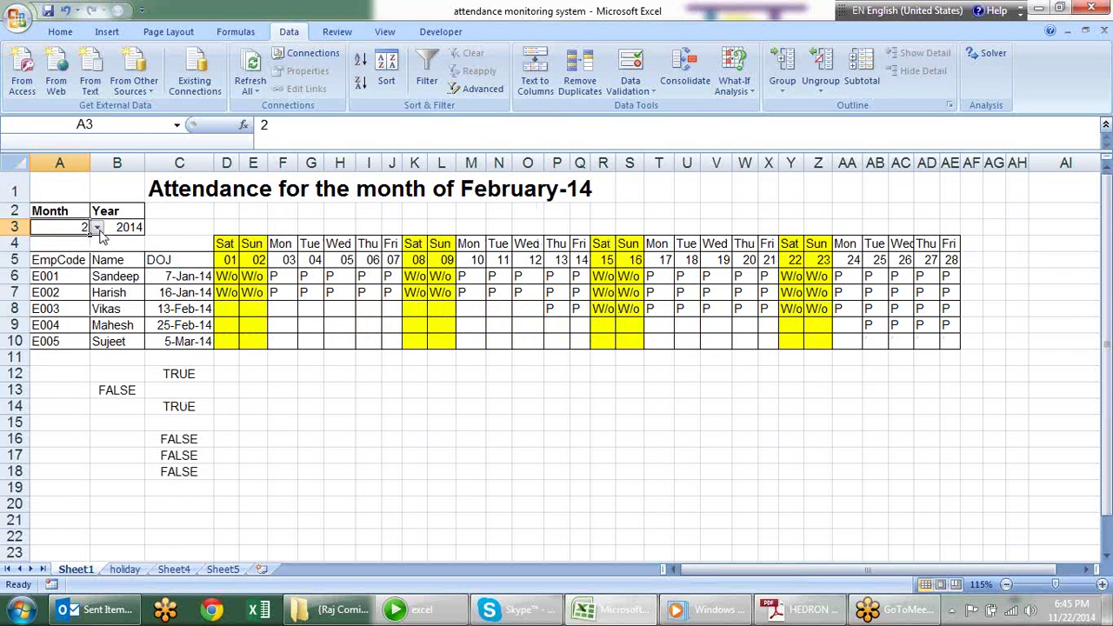
pyautogui.click(97, 227)
pyautogui.click(75, 280)
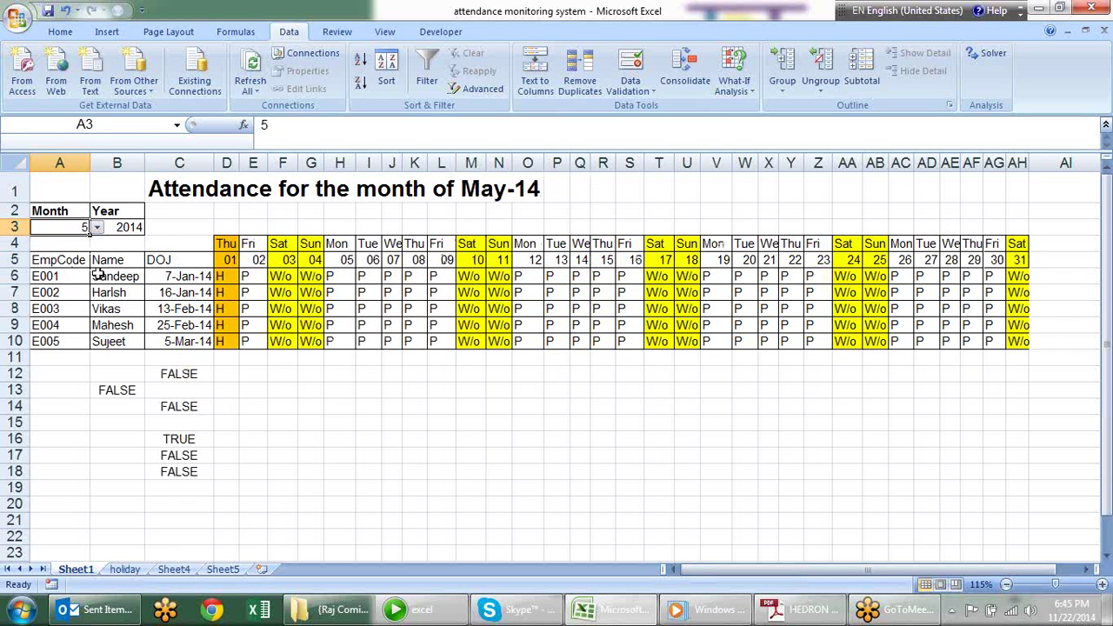
pyautogui.click(474, 471)
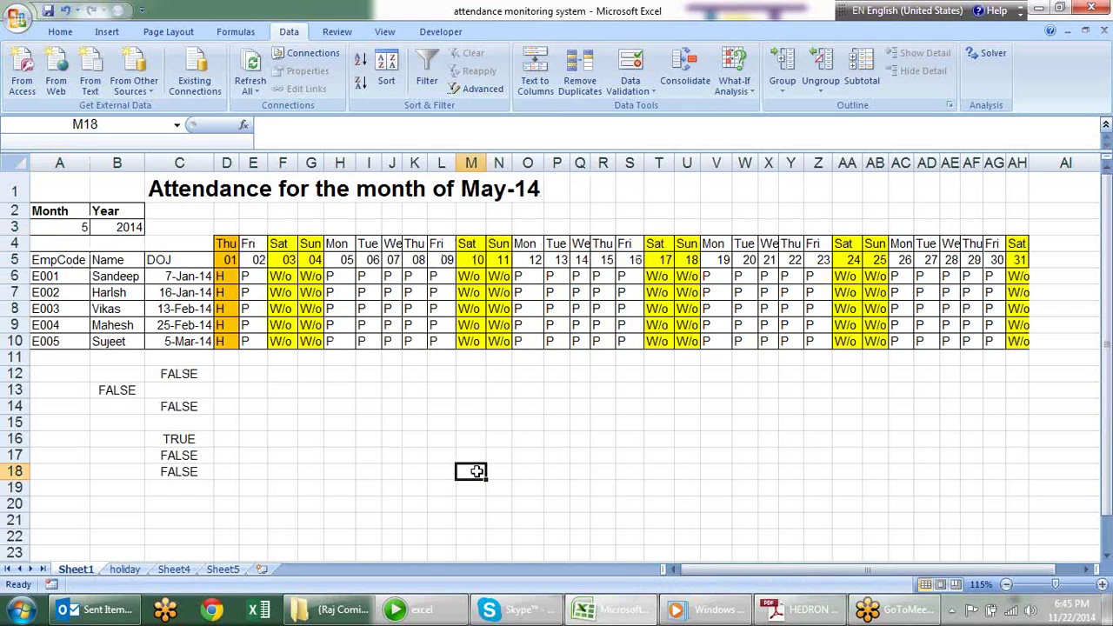
pyautogui.click(224, 569)
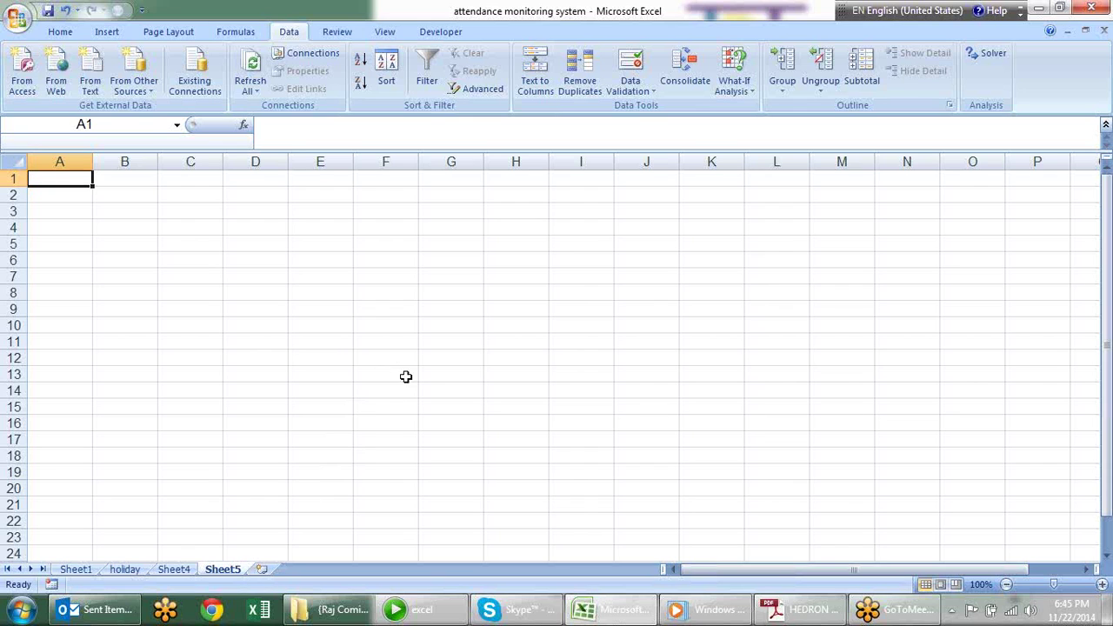
# Select a cell on Sheet5 and browse the Formulas tab's Text function list
pyautogui.click(553, 274)
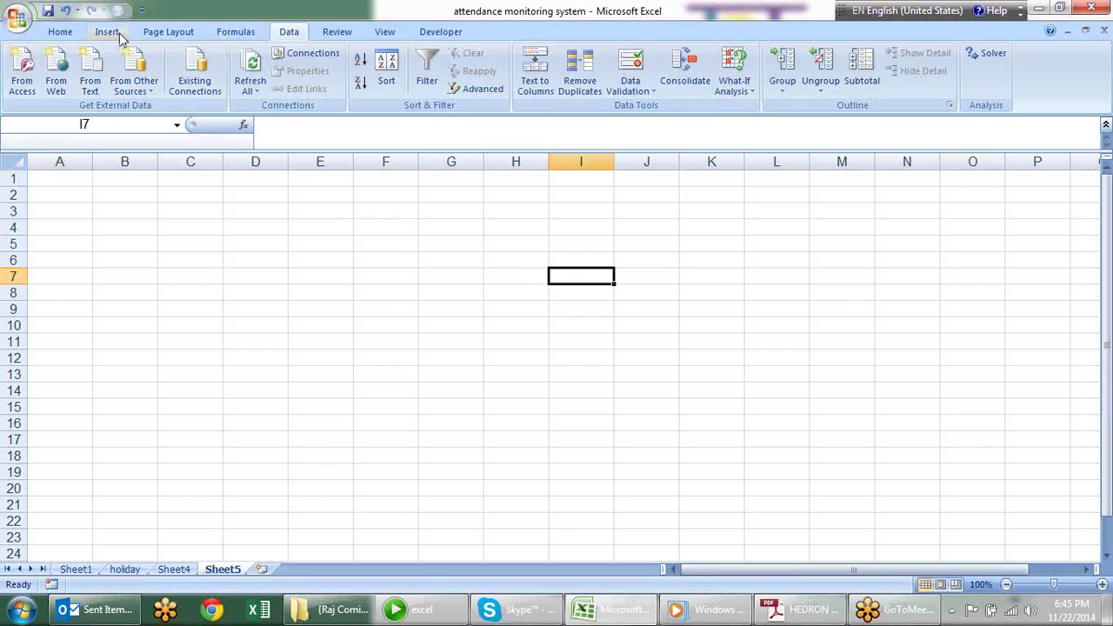
pyautogui.click(246, 33)
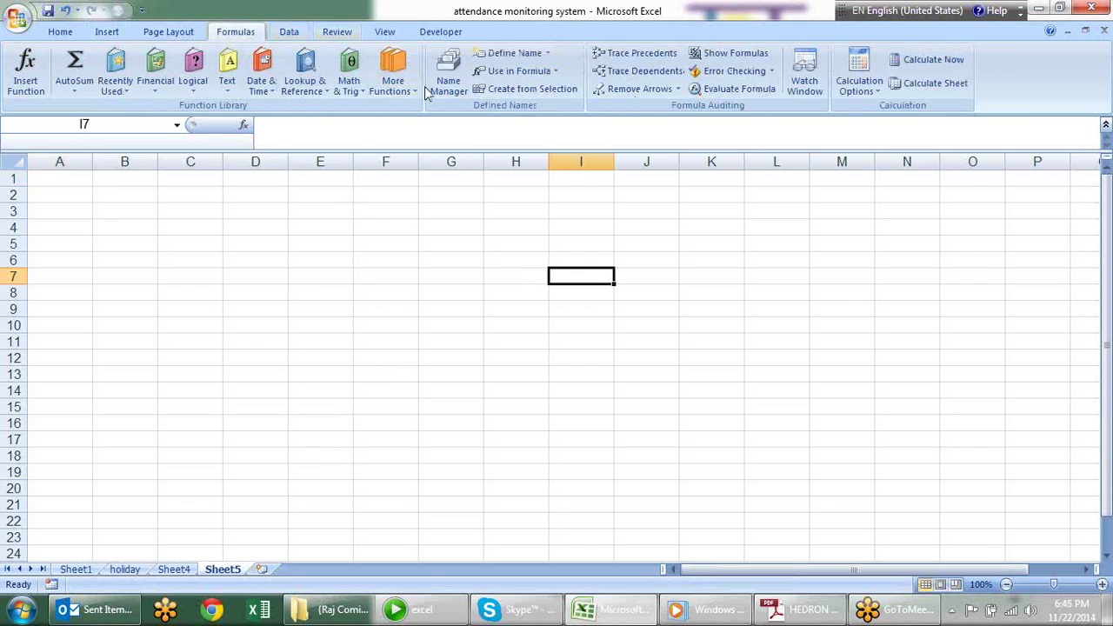
pyautogui.click(228, 87)
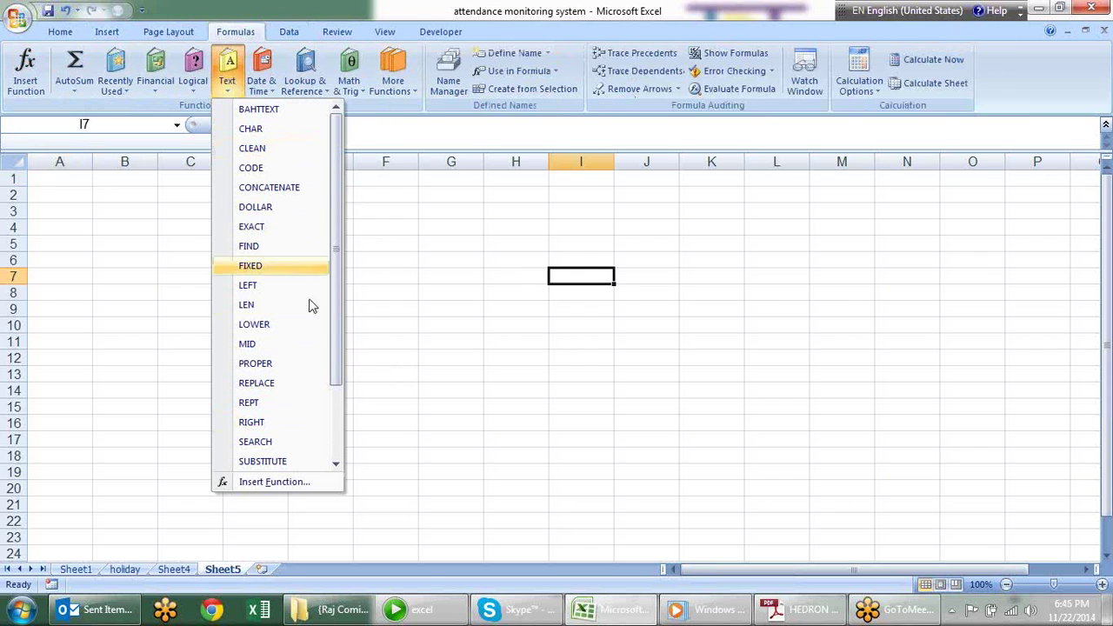
pyautogui.click(425, 371)
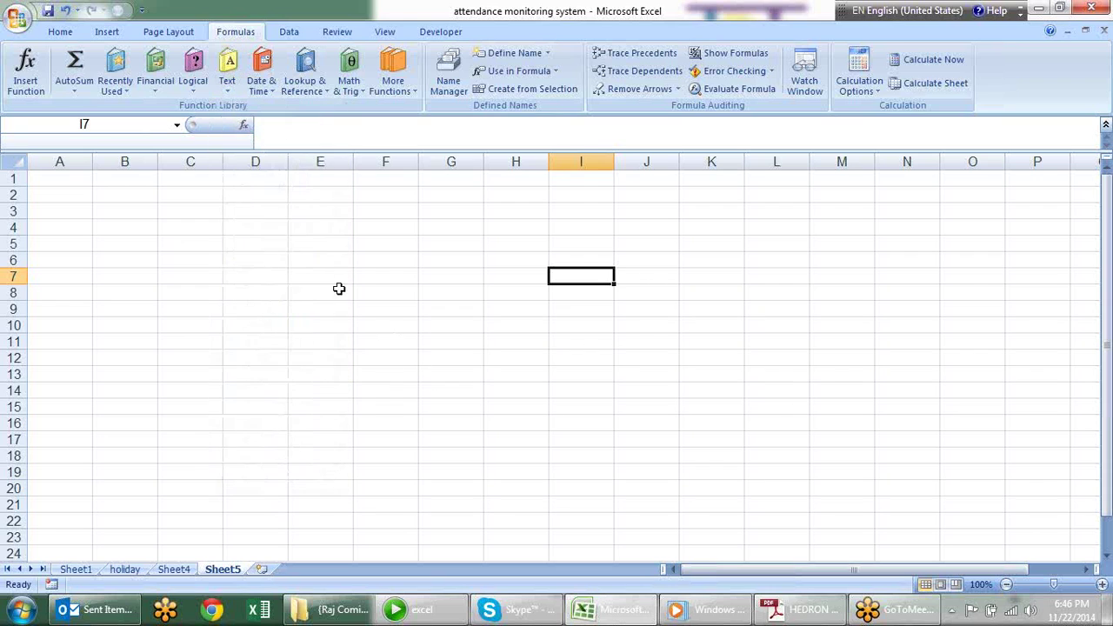
# Enter =BAHTTEXT(124) in B2, check its Thai-text result, then delete it
pyautogui.click(143, 200)
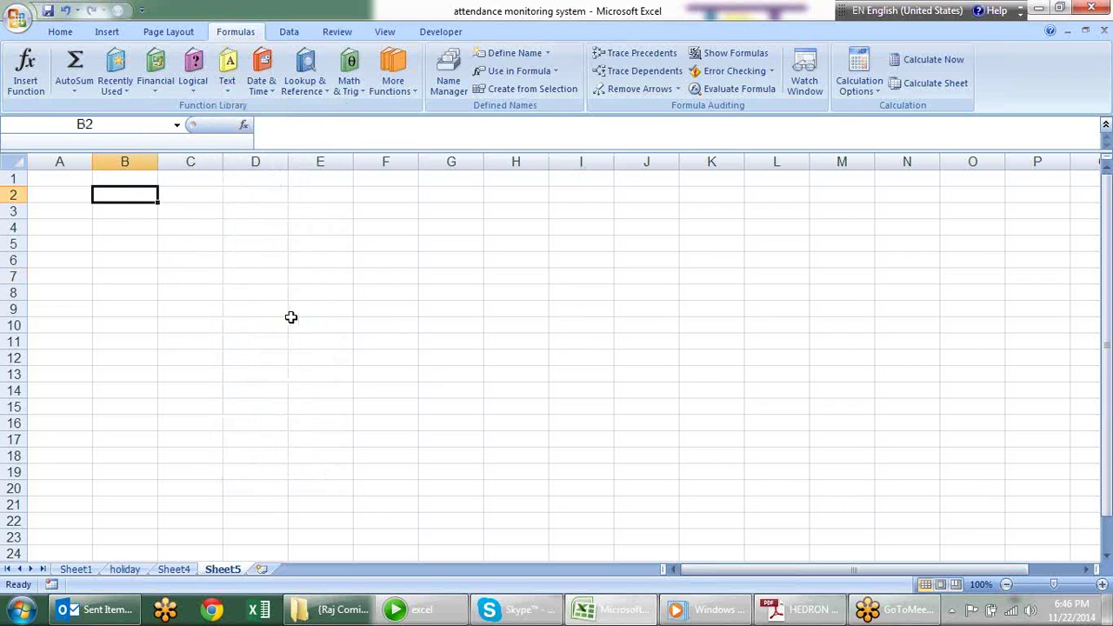
pyautogui.write('=bha')
pyautogui.press('BackSpace')
pyautogui.press('BackSpace')
pyautogui.press('BackSpace')
pyautogui.write('bh')
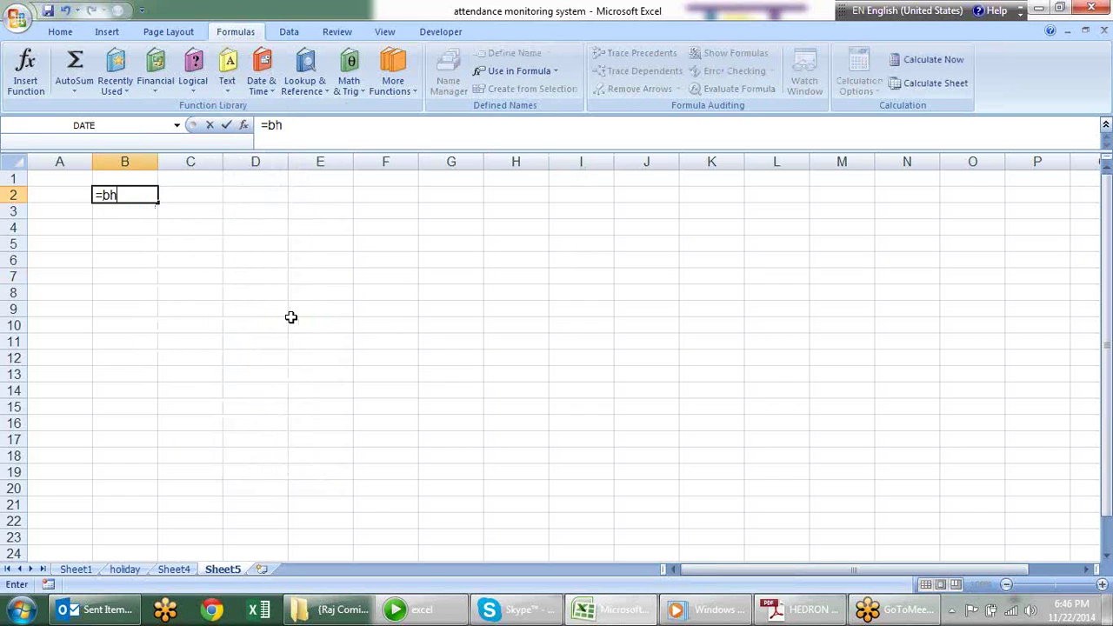
pyautogui.press('BackSpace')
pyautogui.press('Tab')
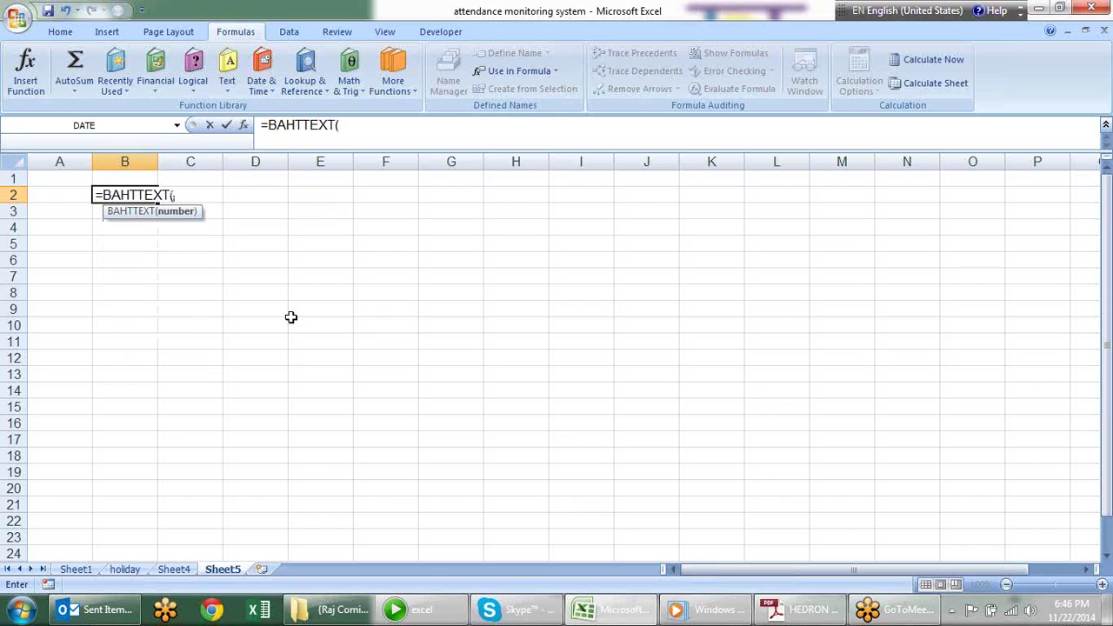
pyautogui.write('12')
pyautogui.write('4')
pyautogui.press('Return')
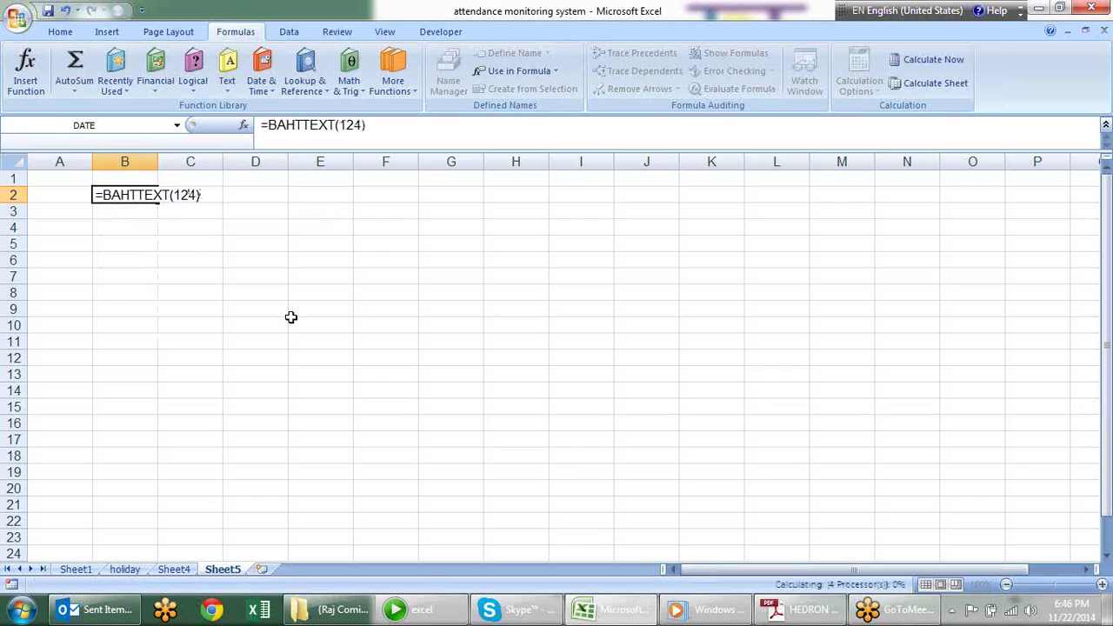
pyautogui.press('Up')
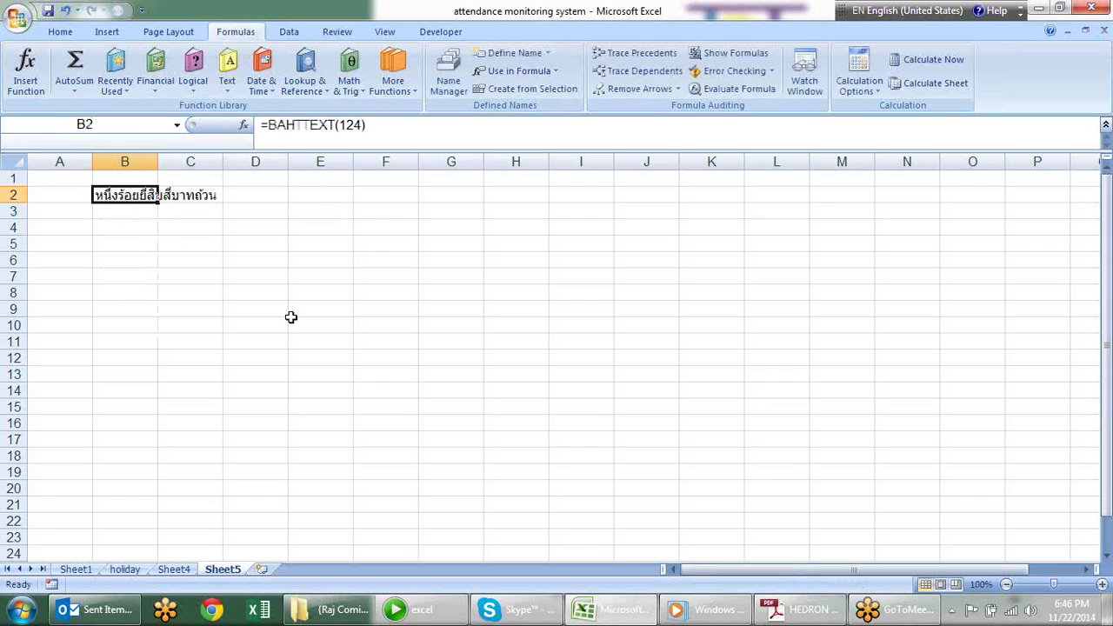
pyautogui.press('Delete')
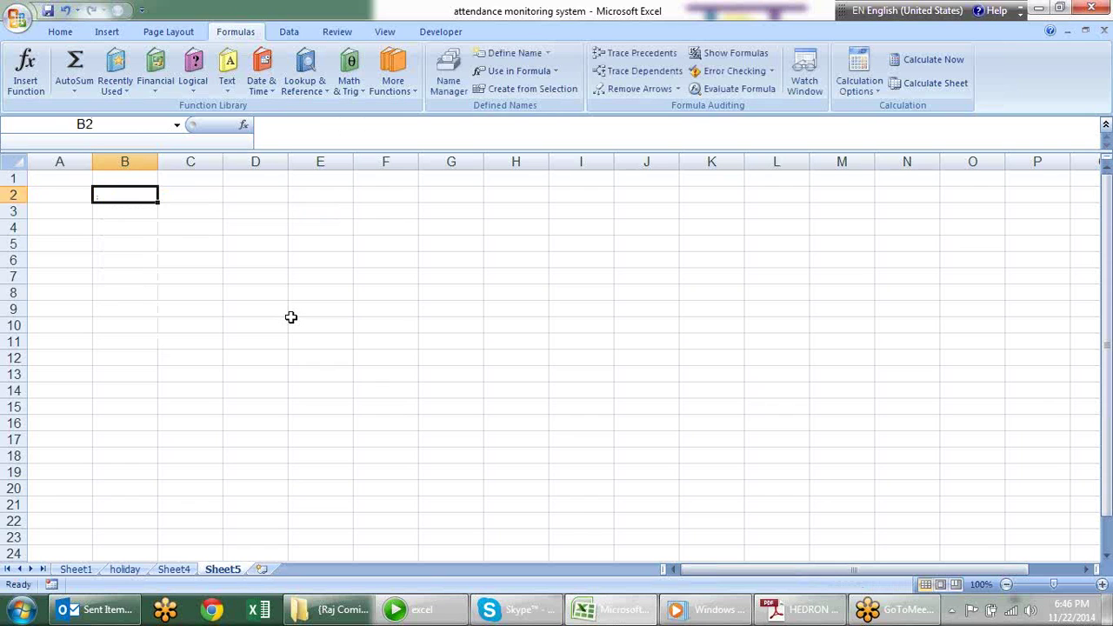
# Browse the Date & Time, Lookup & Reference and Text function menus
pyautogui.click(275, 92)
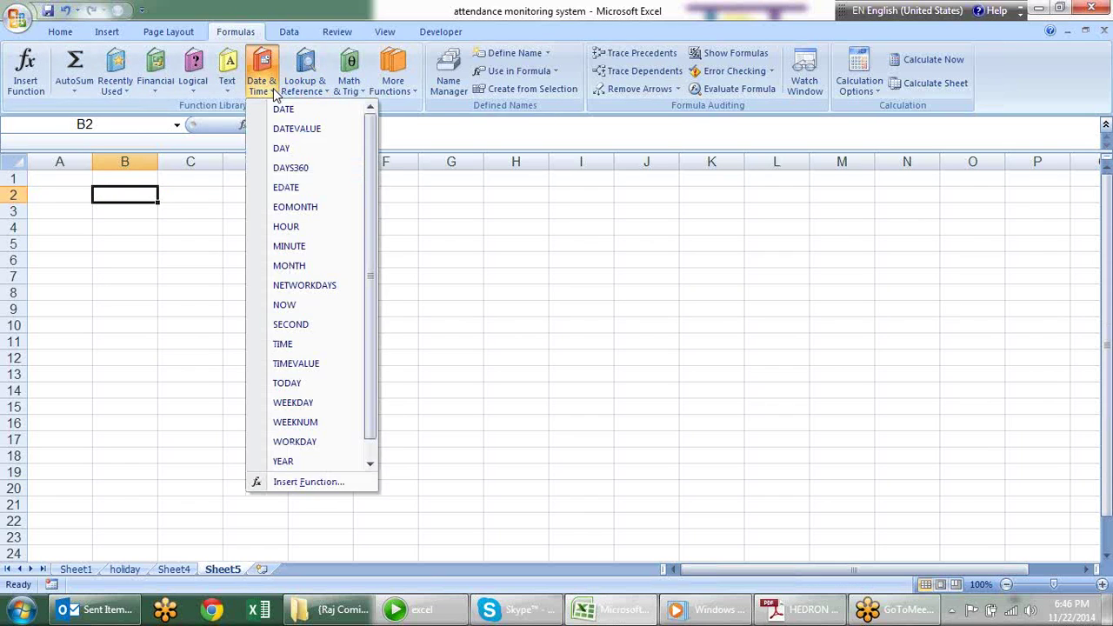
pyautogui.click(303, 87)
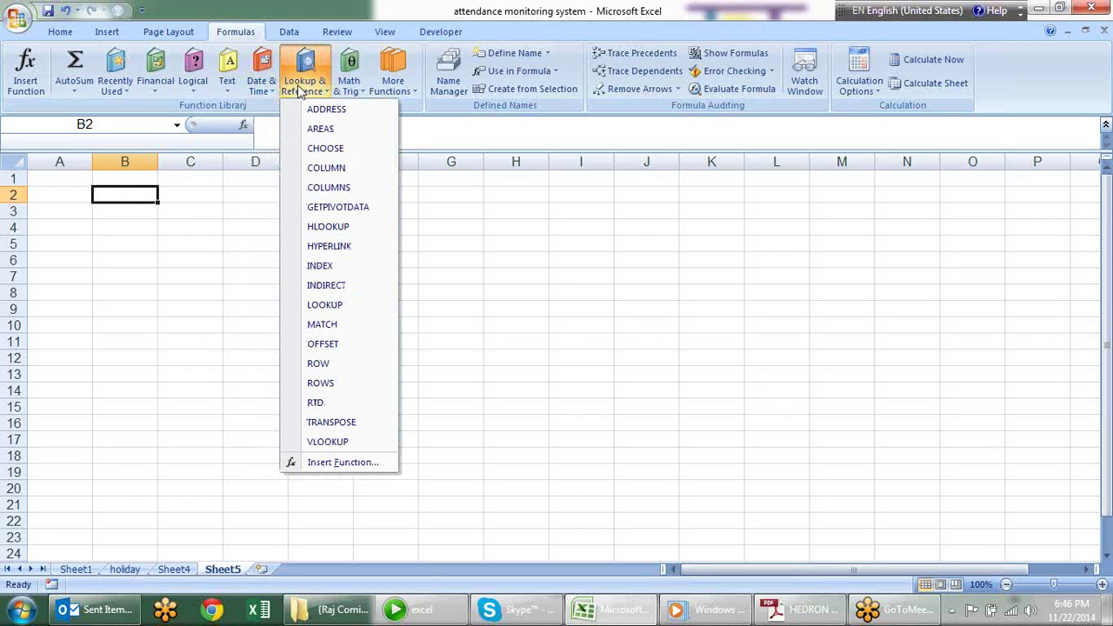
pyautogui.click(235, 87)
pyautogui.click(242, 94)
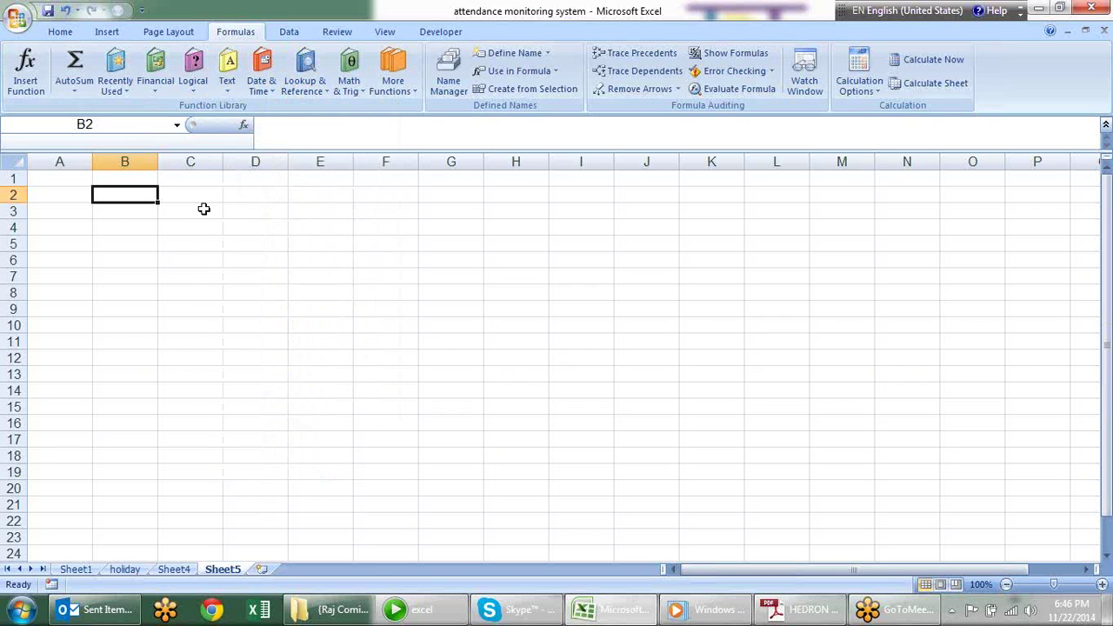
# Type the column headings 'Char' in B2 and 'Code' in C2 of Sheet5
pyautogui.write('Char')
pyautogui.press('Tab')
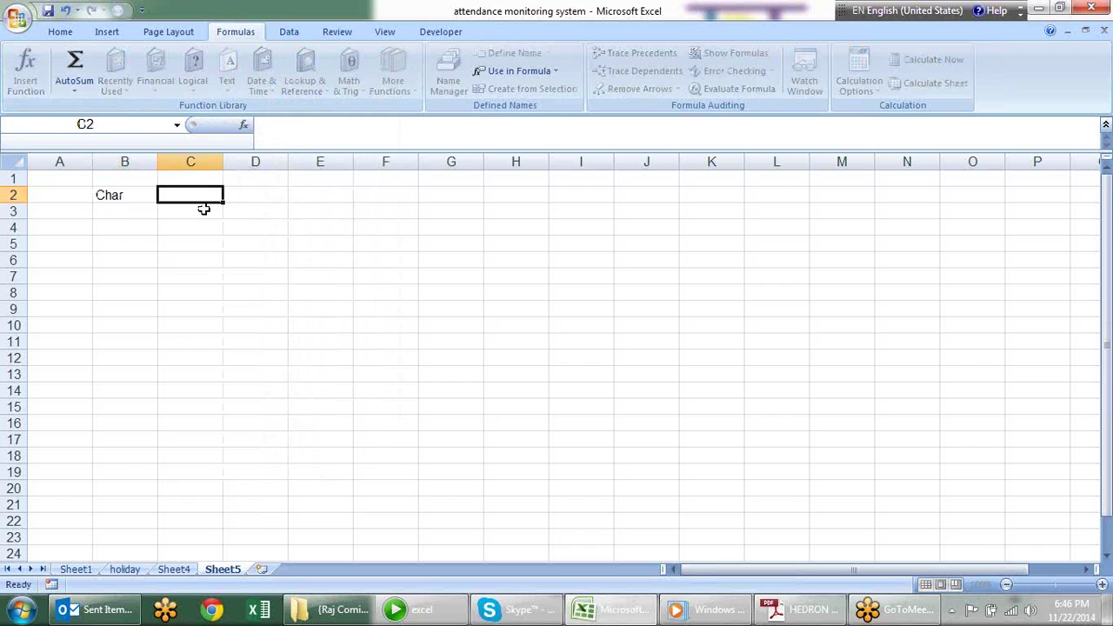
pyautogui.write('Code')
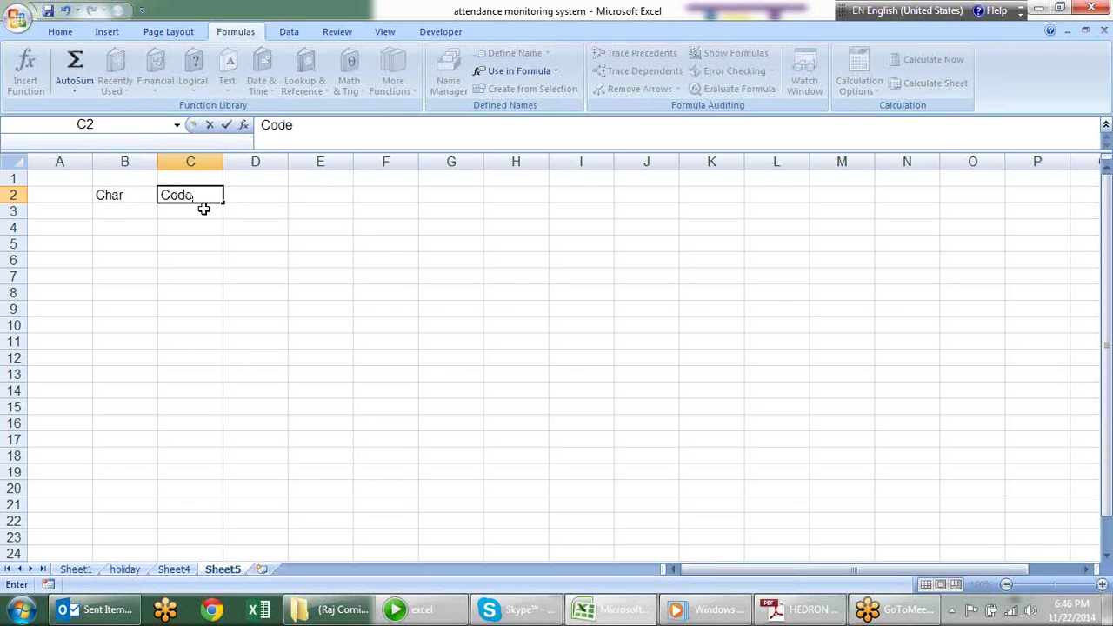
pyautogui.press('Return')
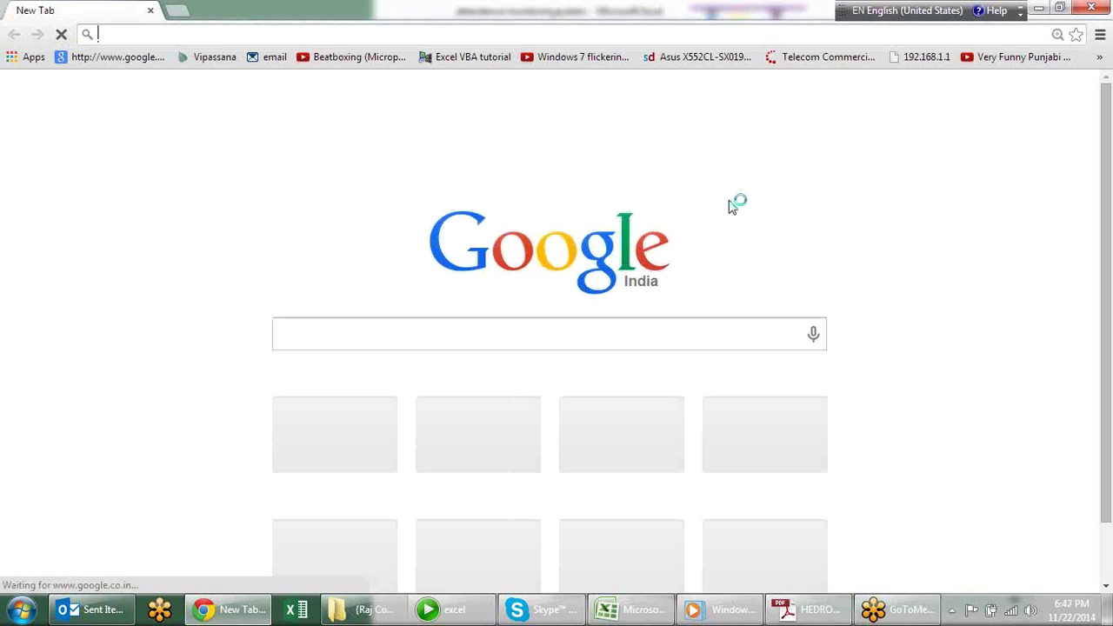
# Google 'ascii', open the asciitable.com character code table, then return to Excel
pyautogui.click(616, 327)
pyautogui.write('a')
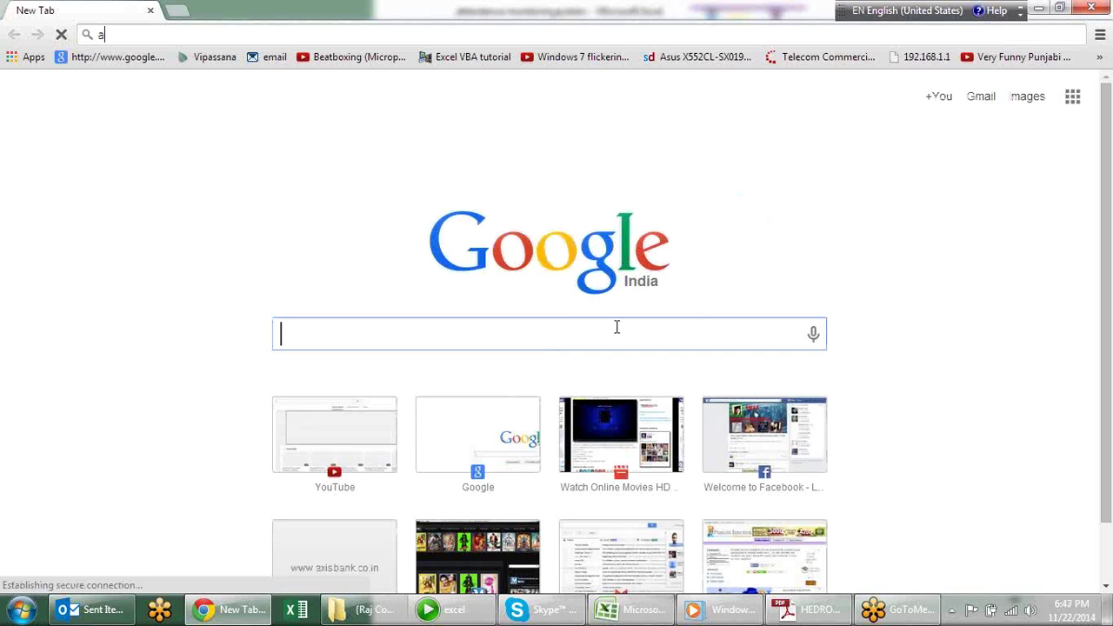
pyautogui.write('scii')
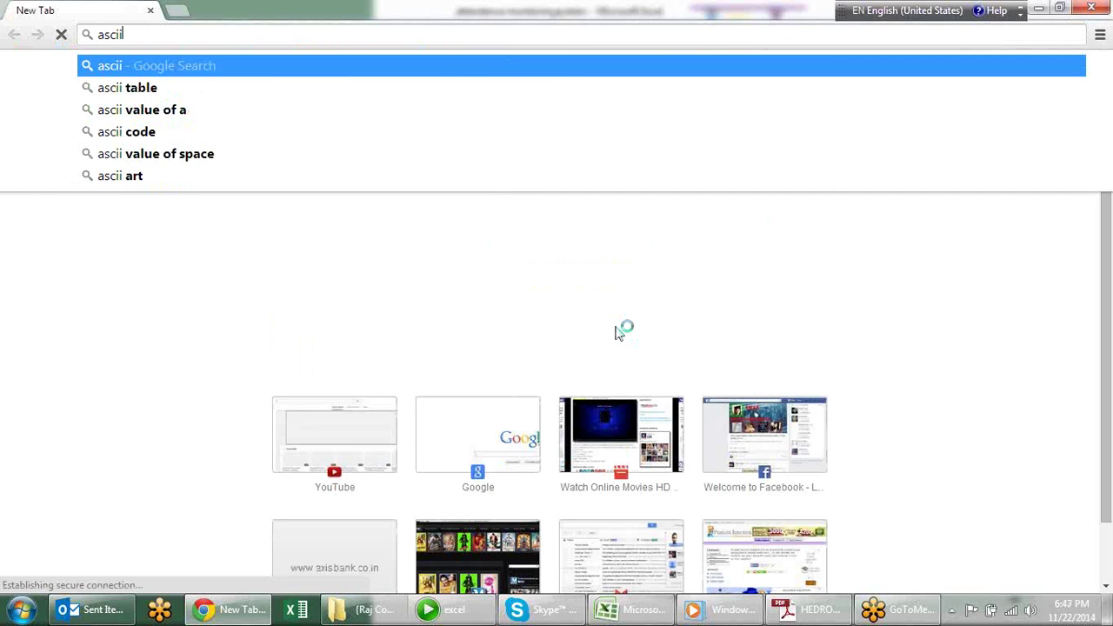
pyautogui.press('Return')
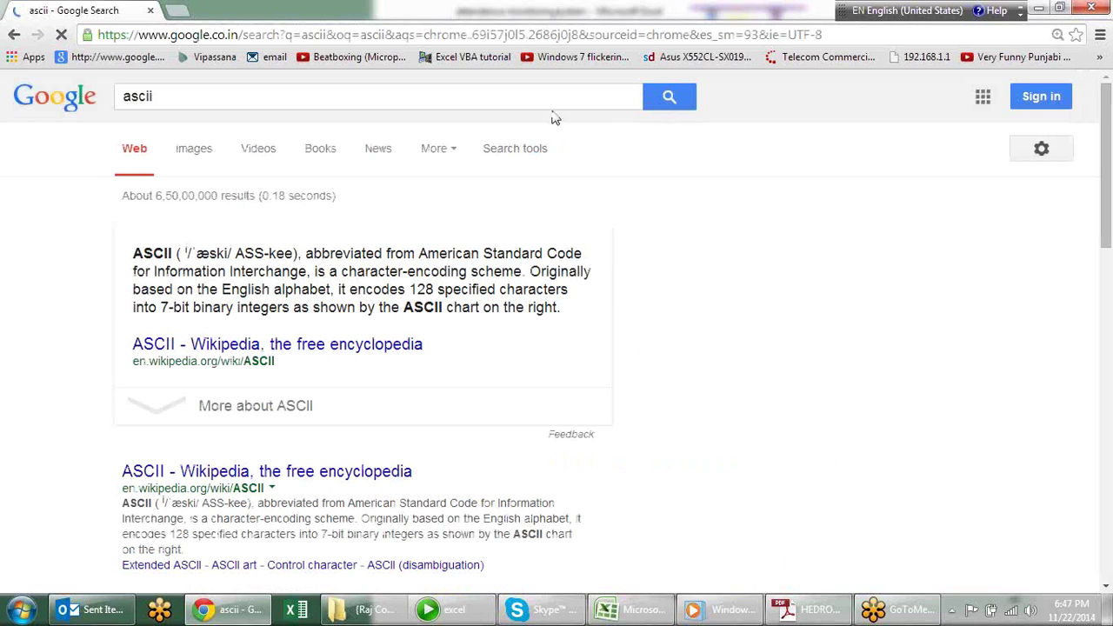
pyautogui.scroll(-3, 296, 447)
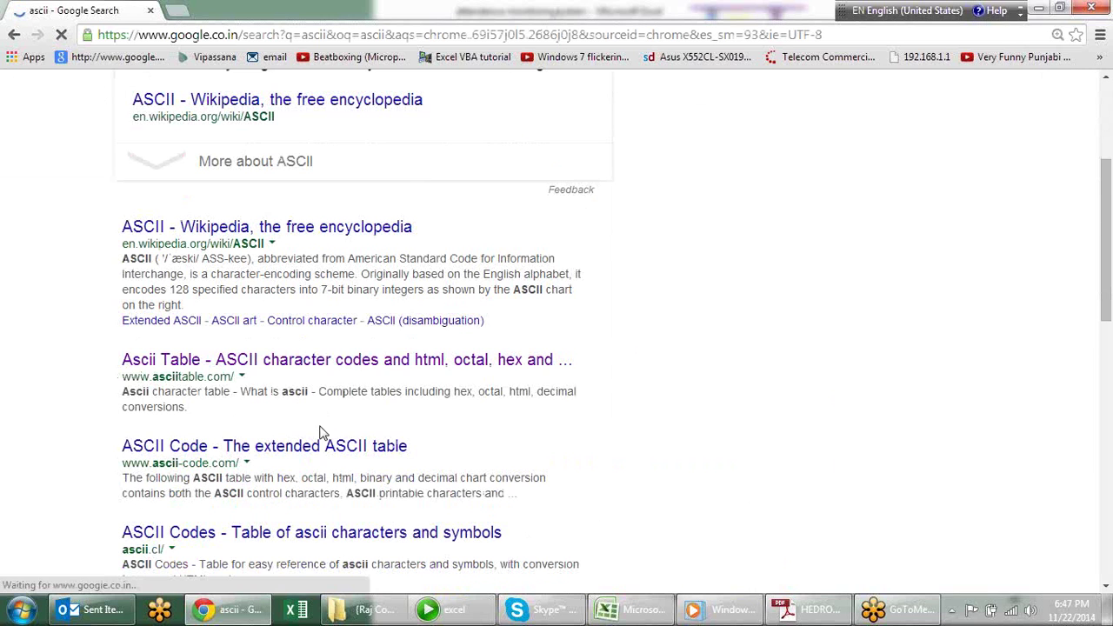
pyautogui.click(319, 364)
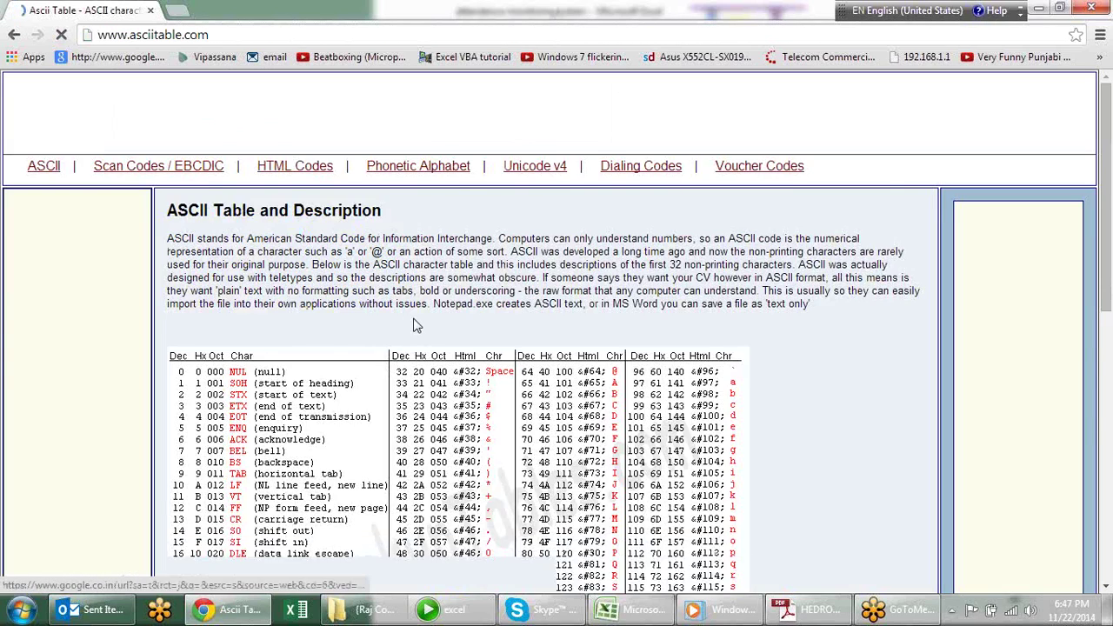
pyautogui.scroll(-3, 435, 304)
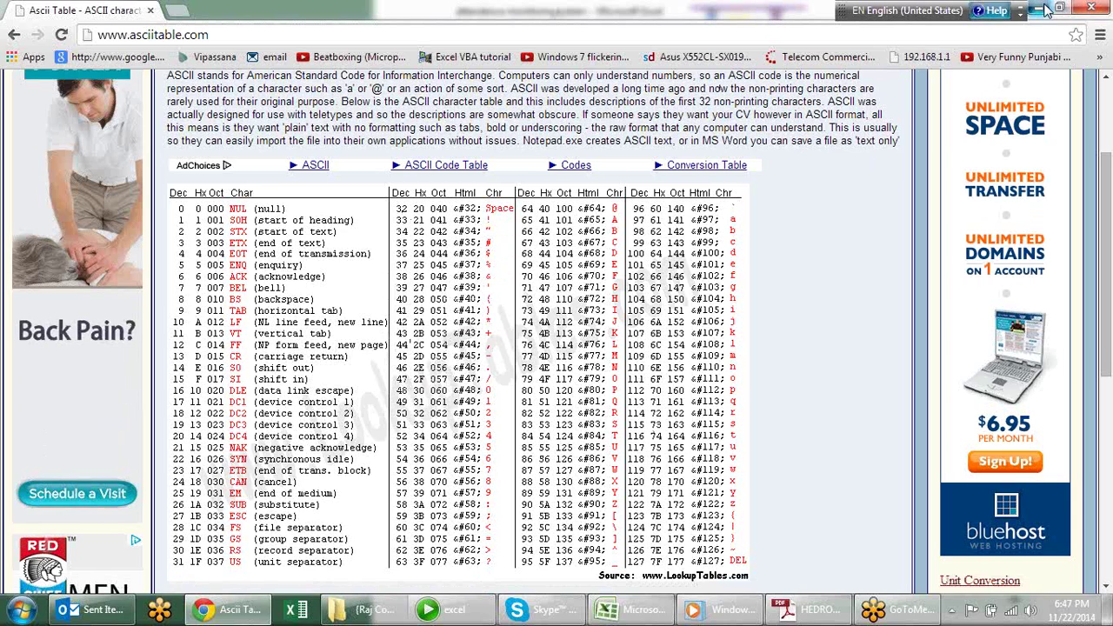
pyautogui.hotkey('alt', 'Tab')
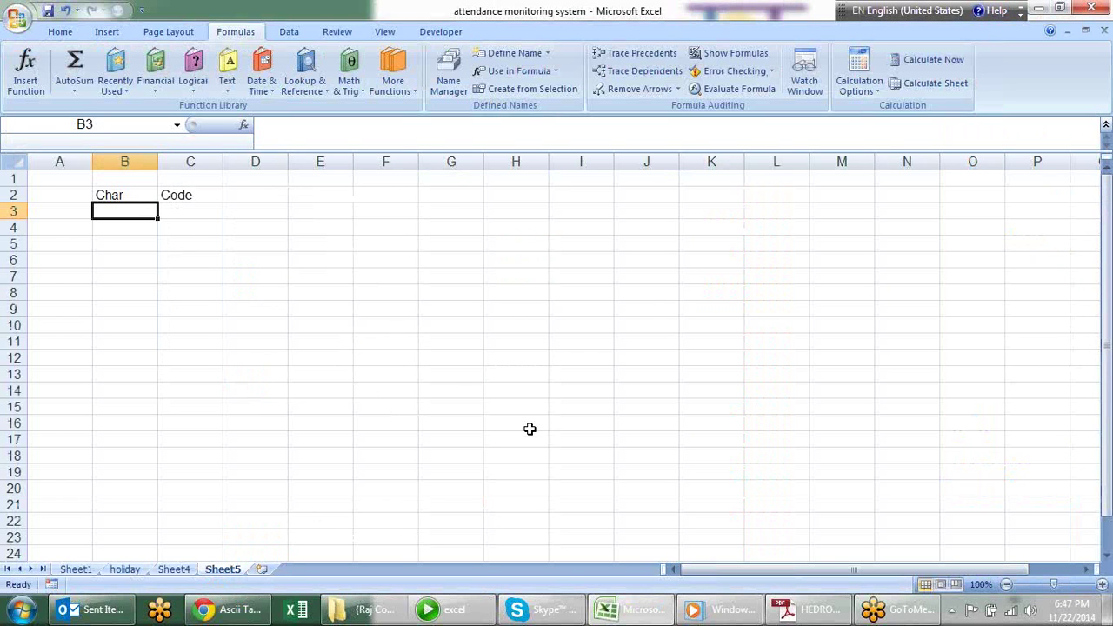
# Enter 65 in B3 and =CHAR(B3) in B4 to show the letter A
pyautogui.write('65')
pyautogui.press('Return')
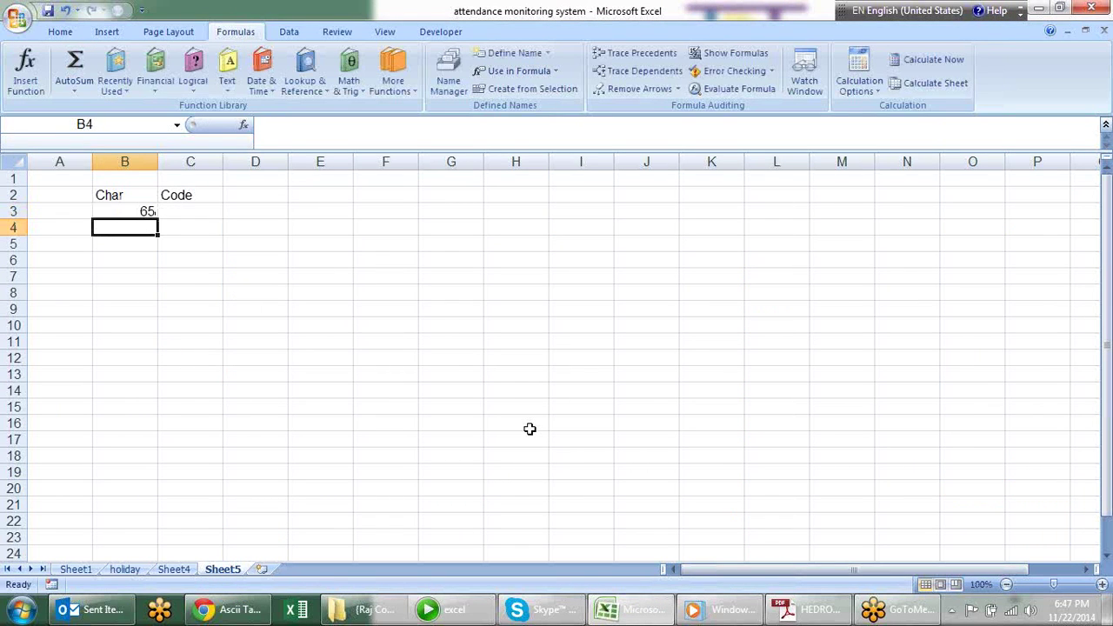
pyautogui.write('=ch')
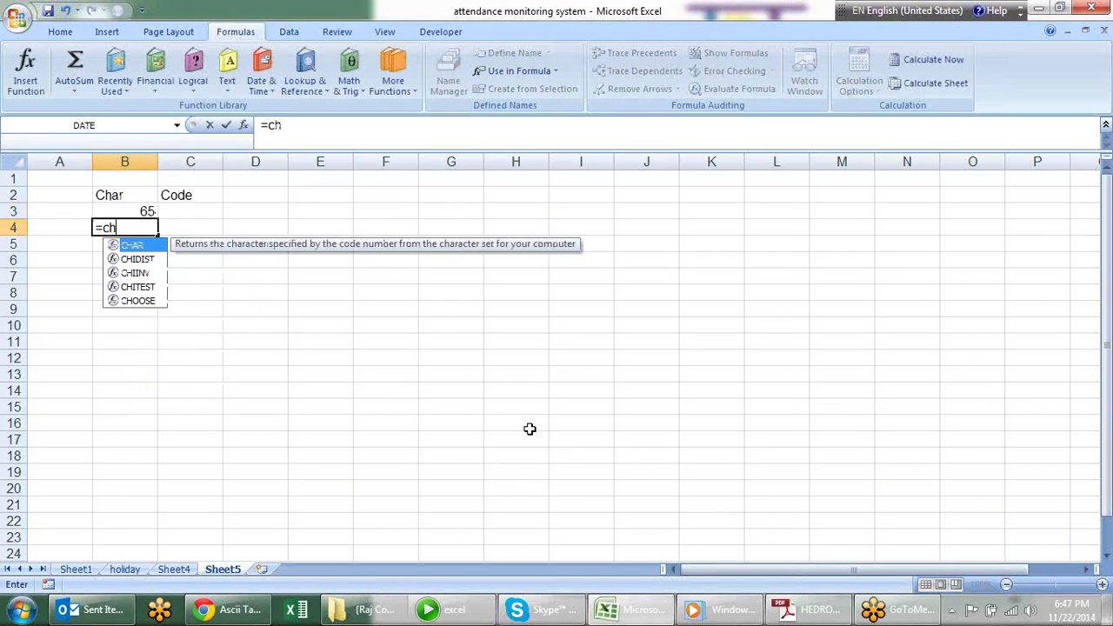
pyautogui.press('Tab')
pyautogui.write('B3')
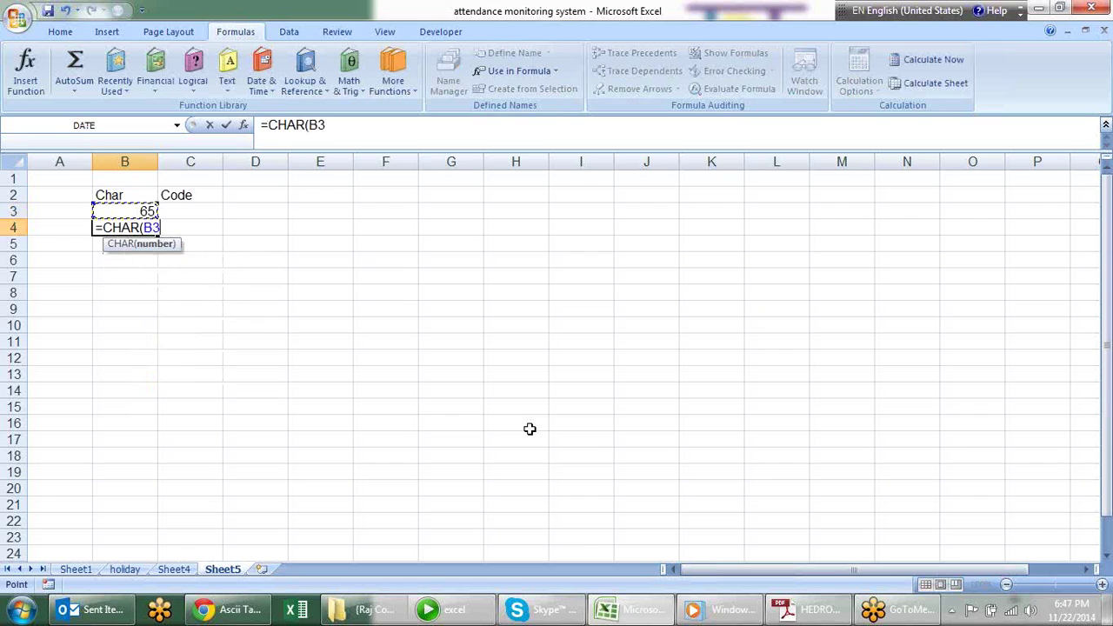
pyautogui.press('Return')
pyautogui.press('Up')
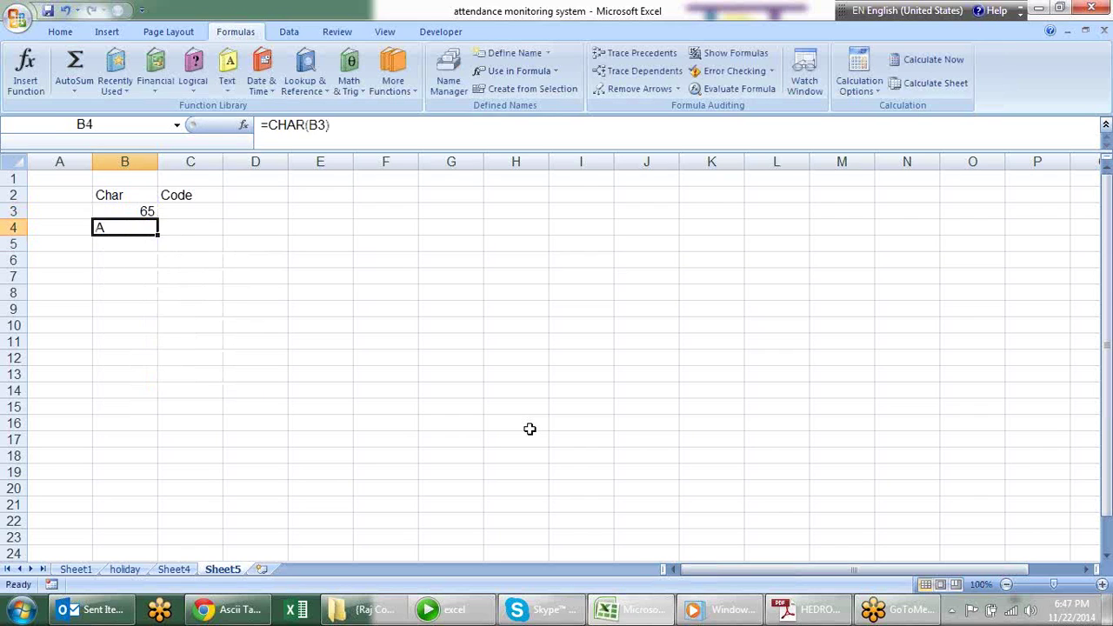
# Type the letter A in C3
pyautogui.press('Right')
pyautogui.press('Up')
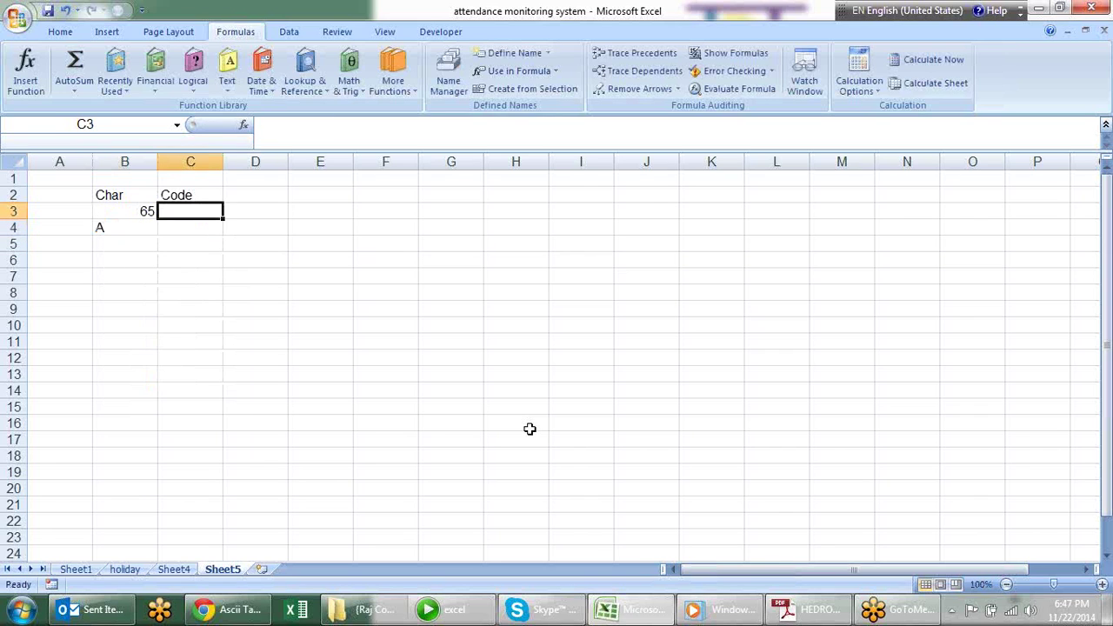
pyautogui.write('A')
pyautogui.press('Return')
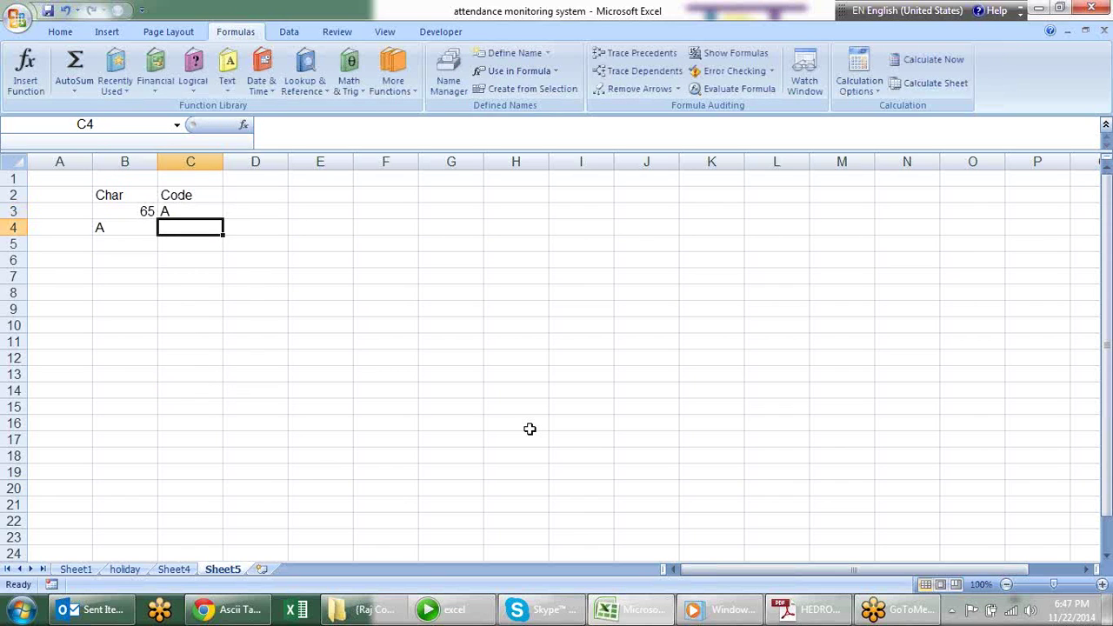
# Enter =CODE(C3) in C4 so it returns 65
pyautogui.write('=ch')
pyautogui.press('BackSpace')
pyautogui.write('dd')
pyautogui.press('BackSpace')
pyautogui.press('BackSpace')
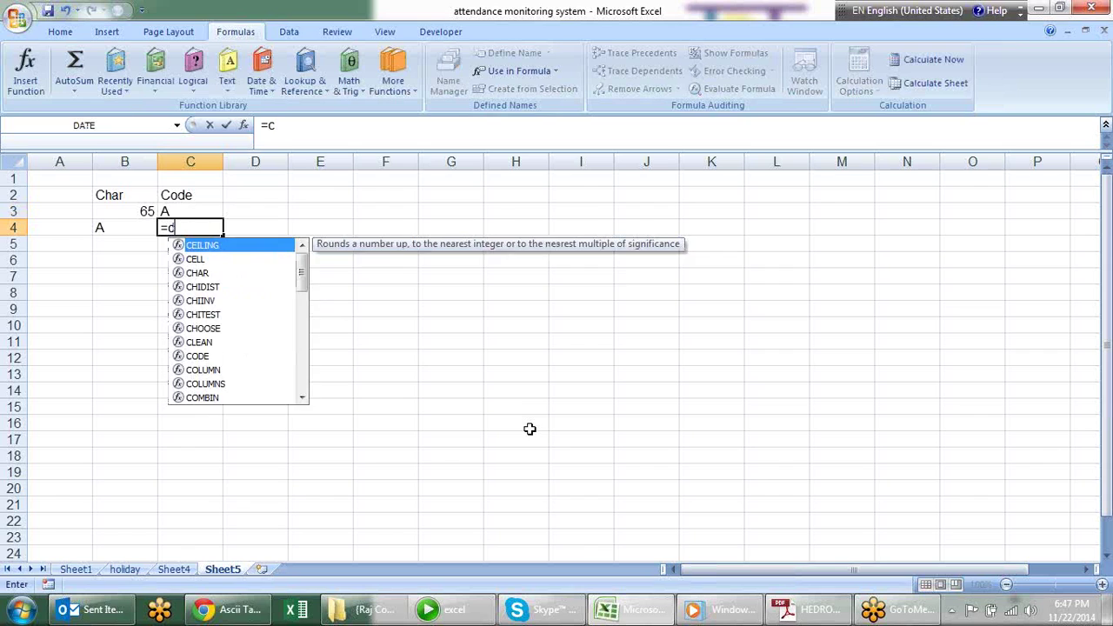
pyautogui.write('o')
pyautogui.press('Tab')
pyautogui.press('Up')
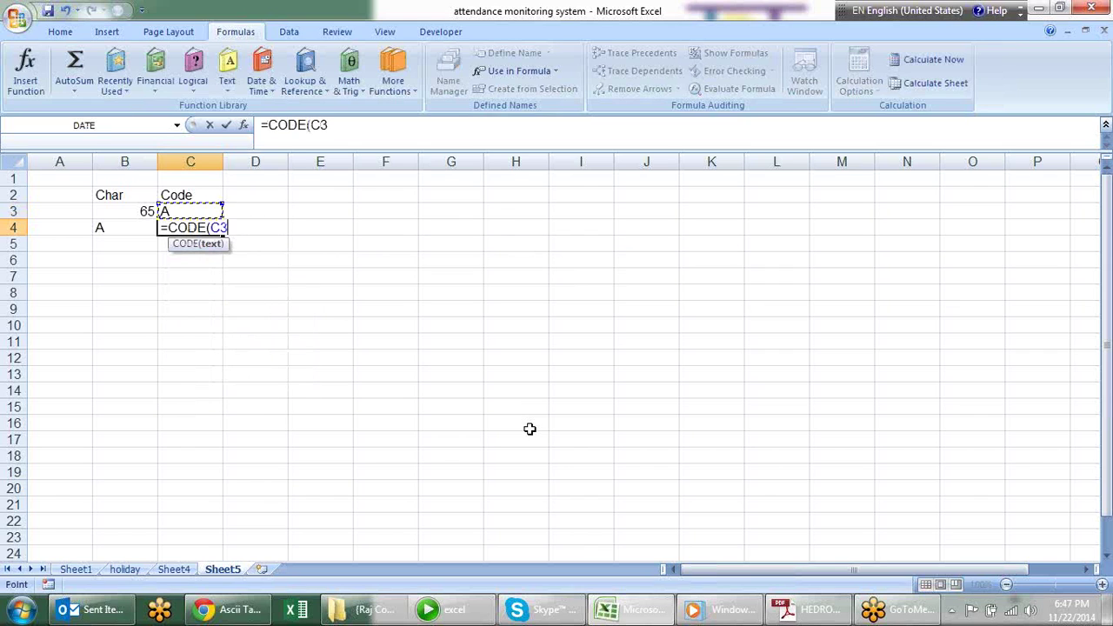
pyautogui.write(')')
pyautogui.press('Return')
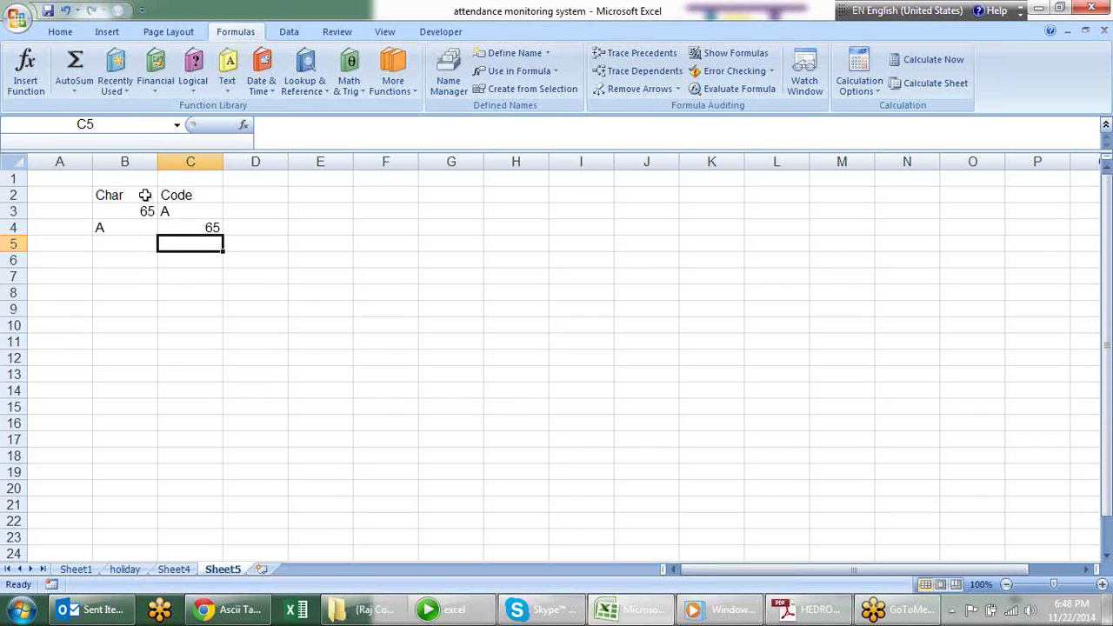
pyautogui.click(312, 205)
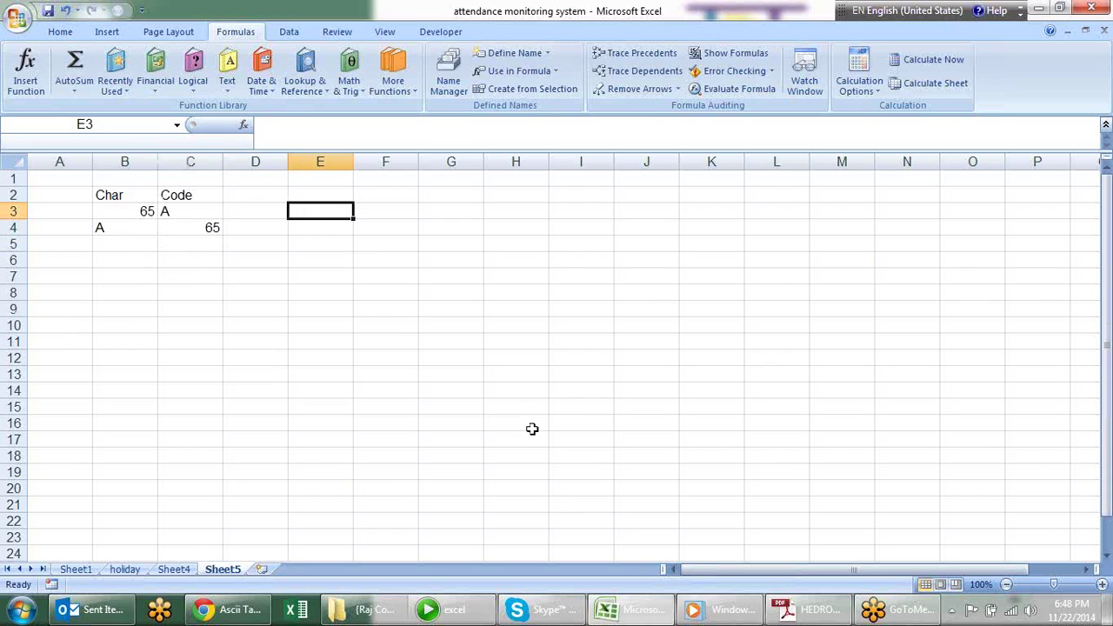
# Enter A in E3, trying and undoing a plain fill of A down column E
pyautogui.write('A')
pyautogui.press('Return')
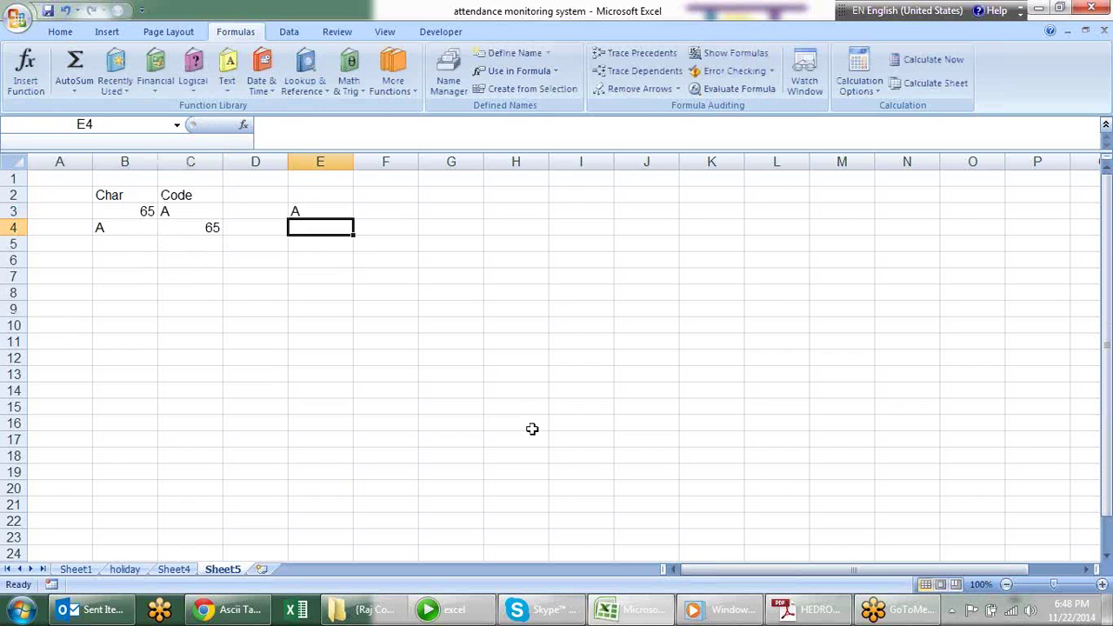
pyautogui.write('=')
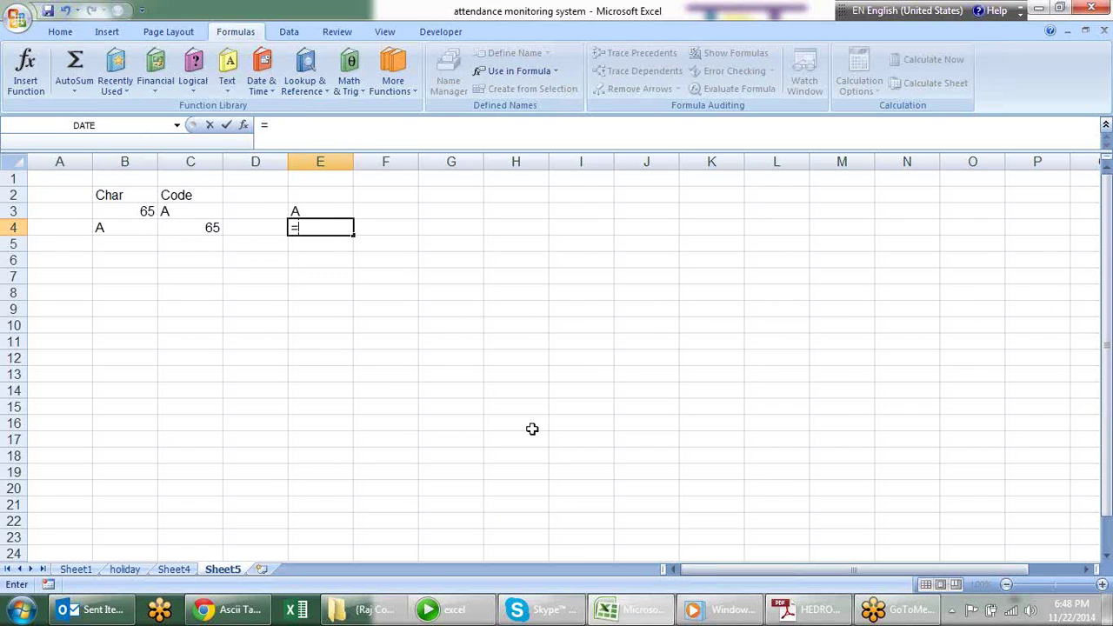
pyautogui.press('Escape')
pyautogui.click(348, 212)
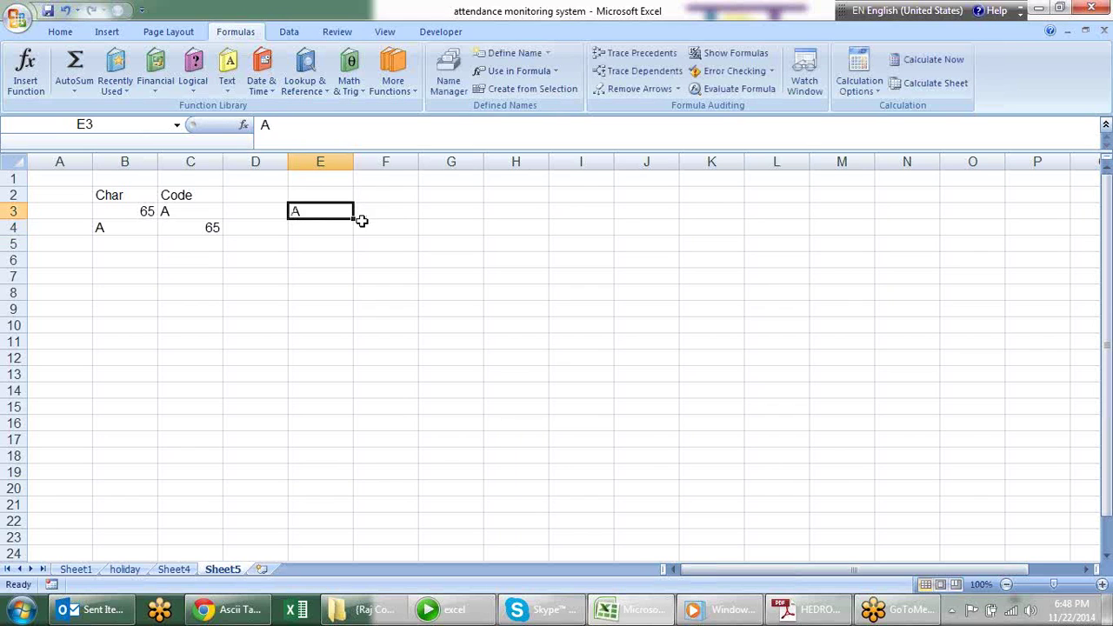
pyautogui.moveTo(353, 219)
pyautogui.mouseDown()
pyautogui.moveTo(351, 346)
pyautogui.moveTo(357, 338)
pyautogui.mouseUp()
pyautogui.hotkey('ctrl', 'z')
# Enter =CHAR(CODE(E3)+1) in E4 to produce the next letter
pyautogui.click(341, 226)
pyautogui.write('=')
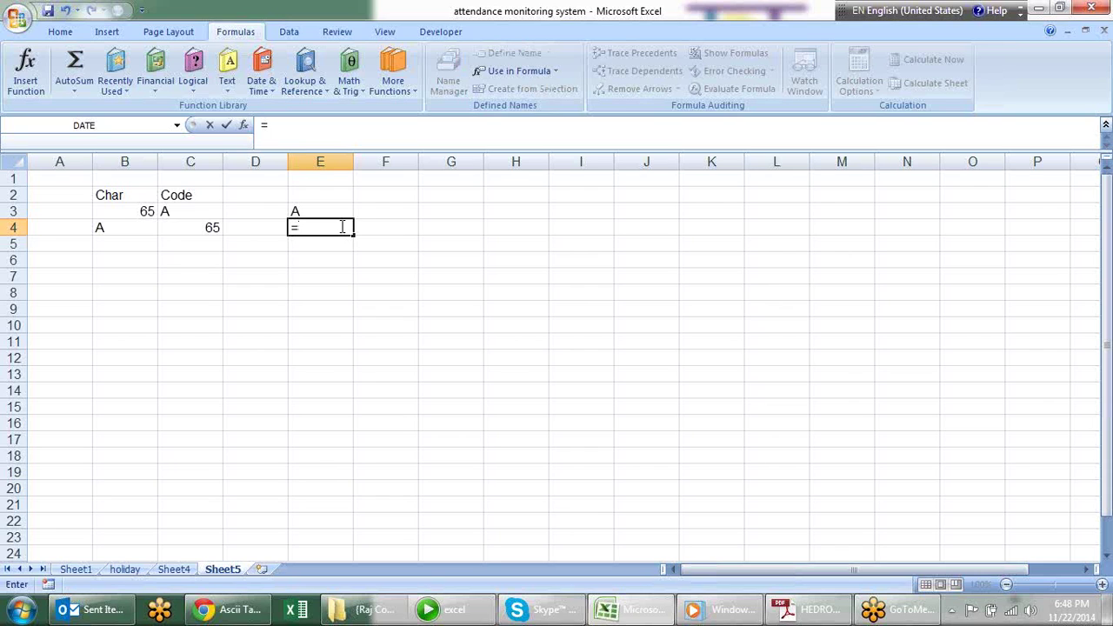
pyautogui.write('char')
pyautogui.press('Tab')
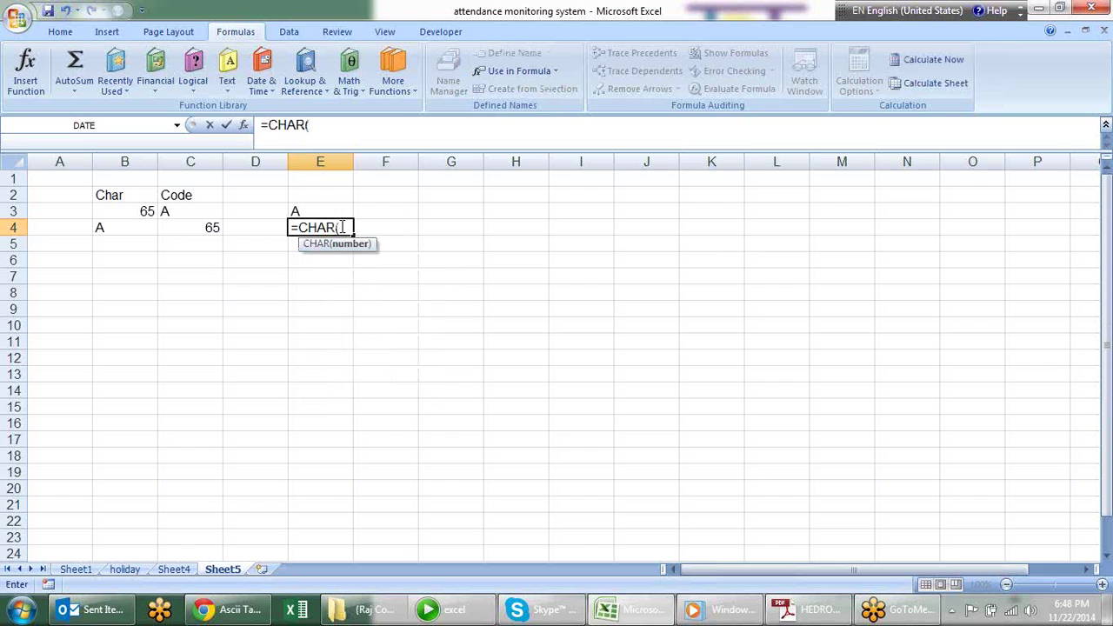
pyautogui.write('code')
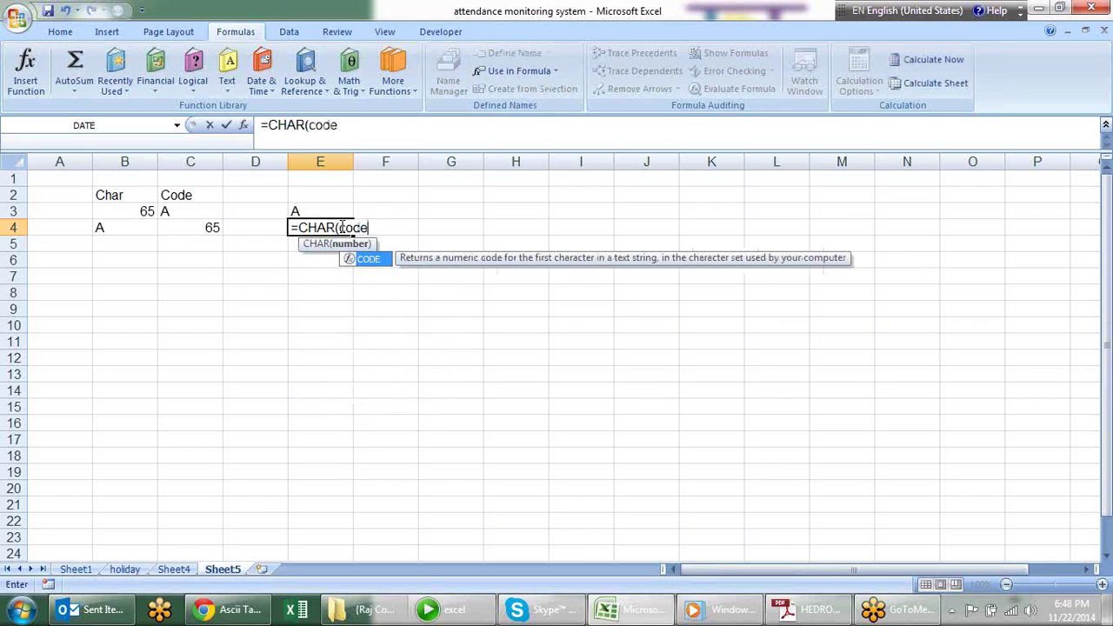
pyautogui.press('Tab')
pyautogui.click(337, 213)
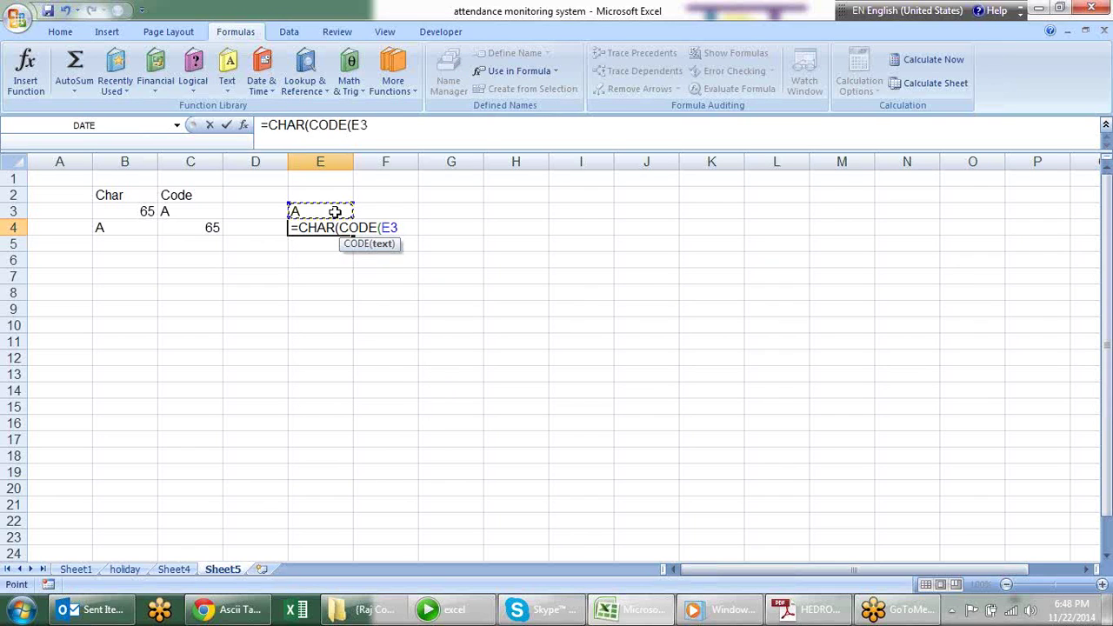
pyautogui.write(')+1)')
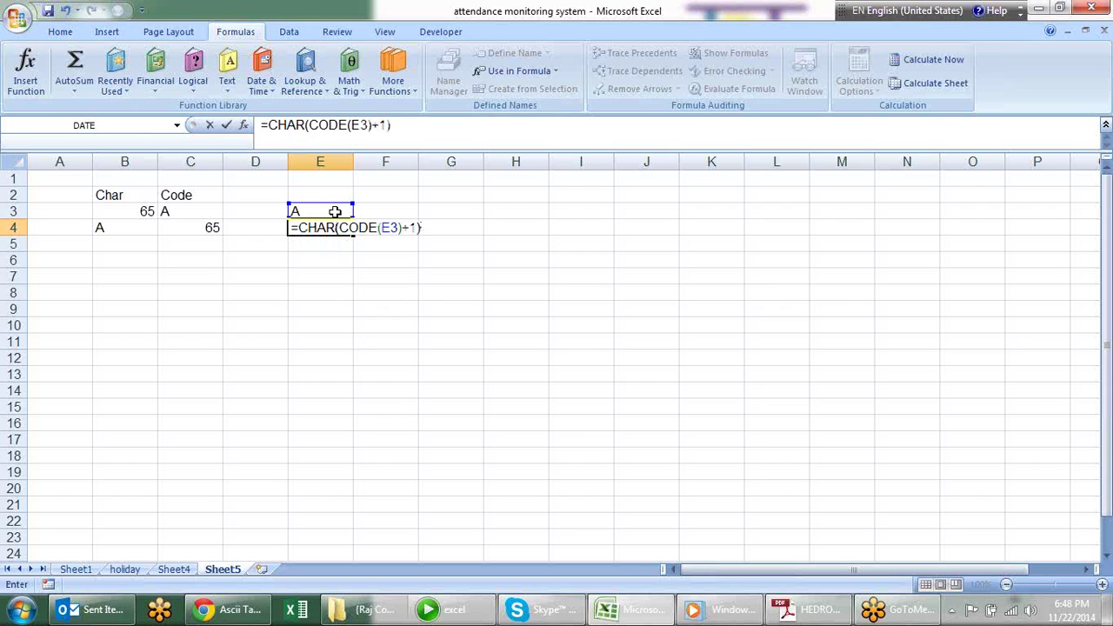
pyautogui.press('Return')
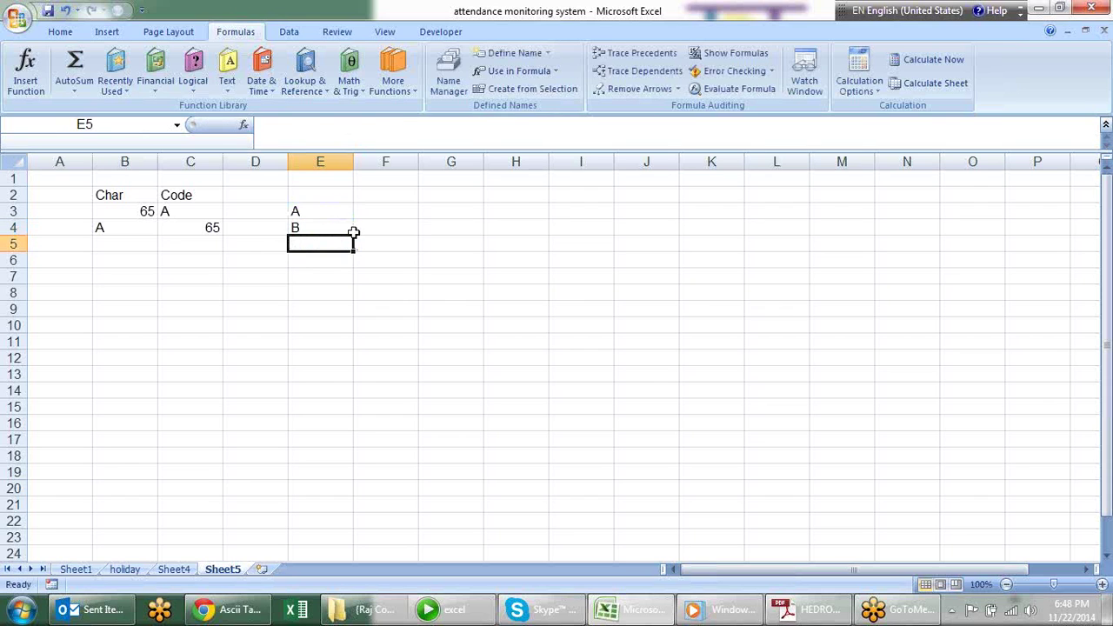
# Fill the E4 formula down to row 18 so column E runs A to P
pyautogui.click(344, 231)
pyautogui.moveTo(365, 428); pyautogui.dragTo(356, 463)
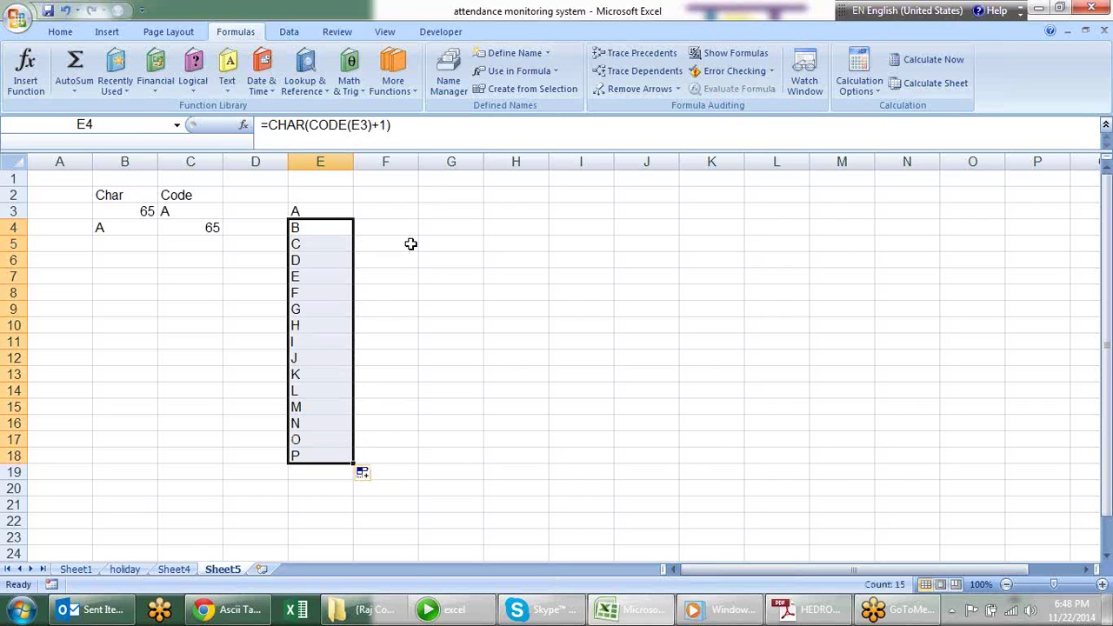
pyautogui.click(411, 243)
pyautogui.click(397, 211)
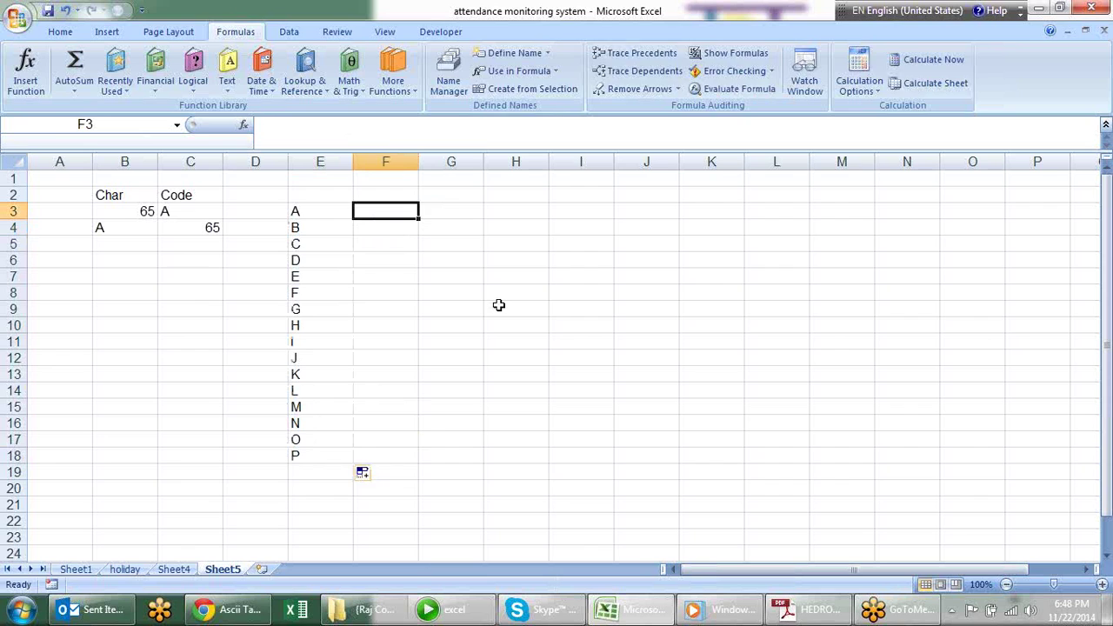
# Enter =CHAR(CODE(E3)+32) in F3 to get lowercase a
pyautogui.write('=')
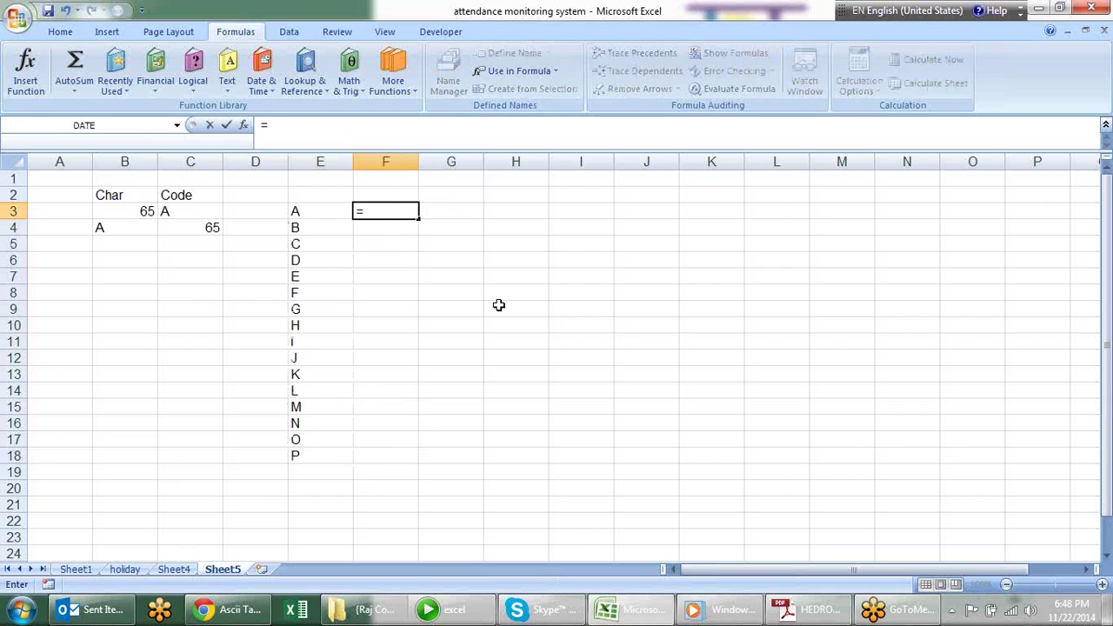
pyautogui.write('char')
pyautogui.press('Tab')
pyautogui.write('code')
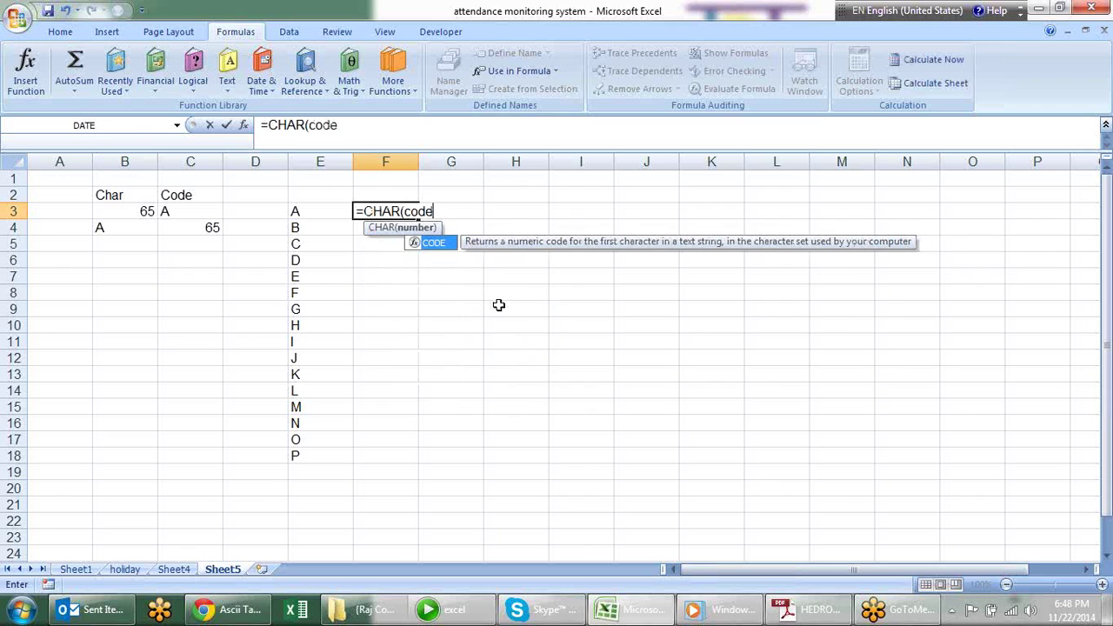
pyautogui.press('Tab')
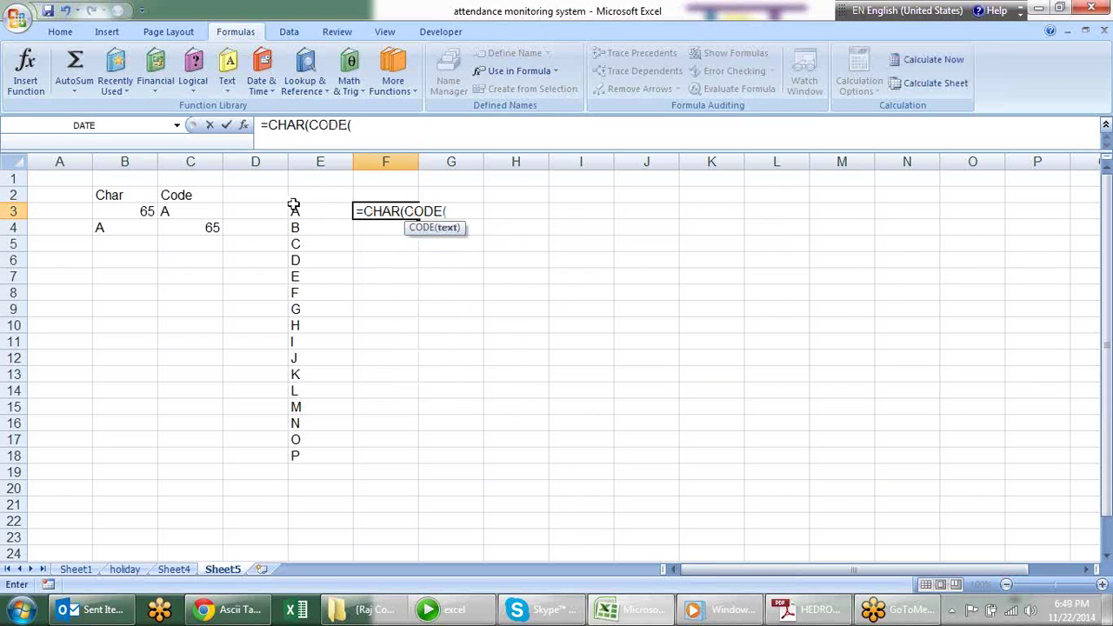
pyautogui.click(311, 224)
pyautogui.click(310, 211)
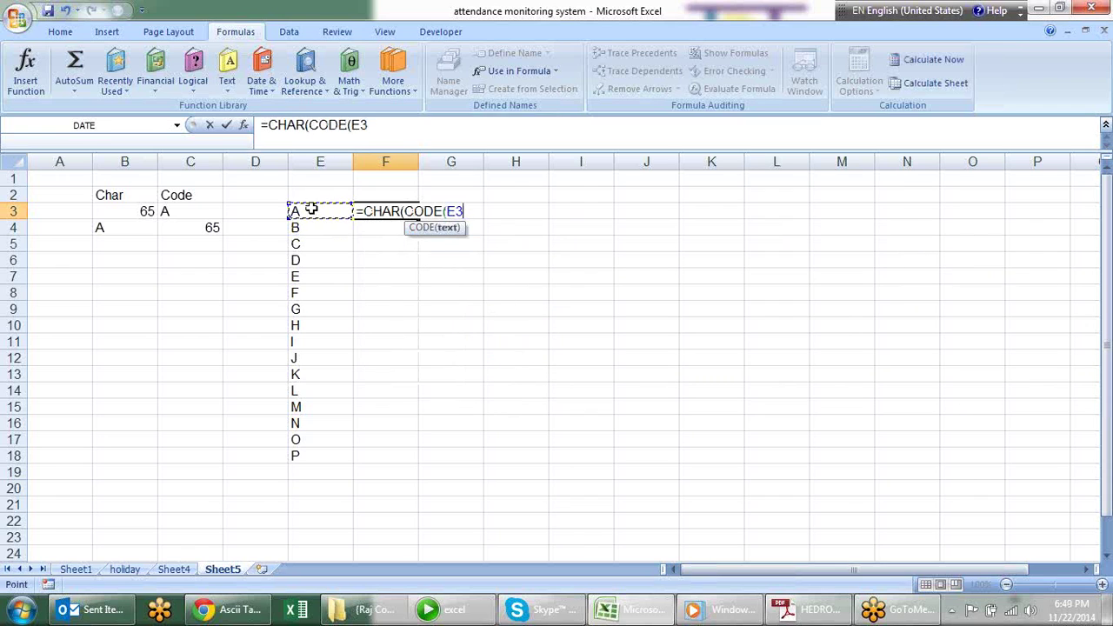
pyautogui.write(')')
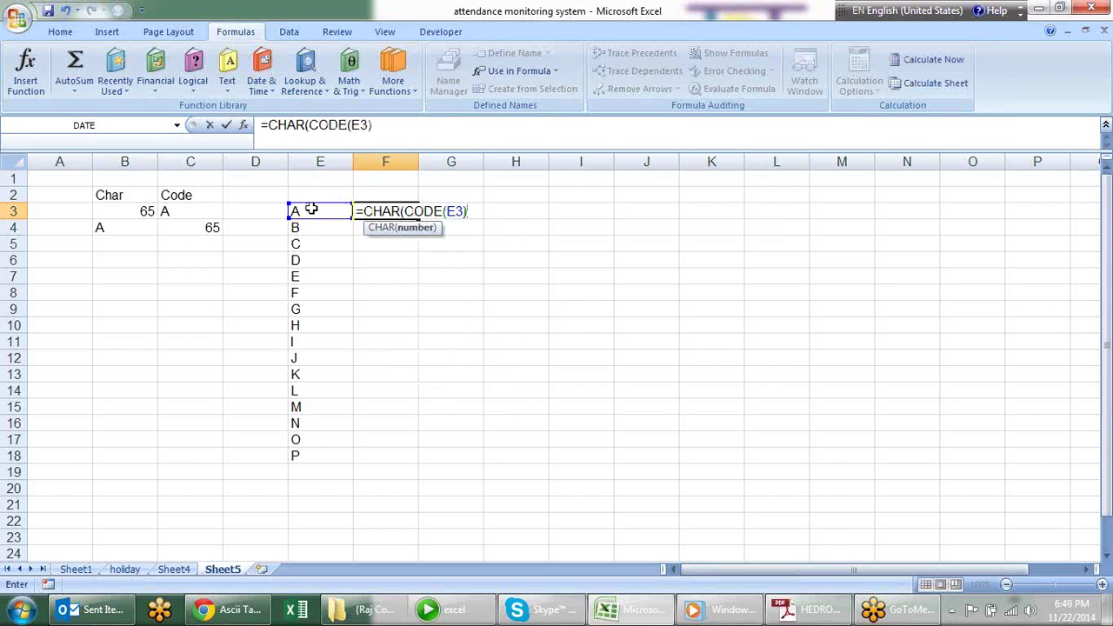
pyautogui.write('+32)')
pyautogui.press('Return')
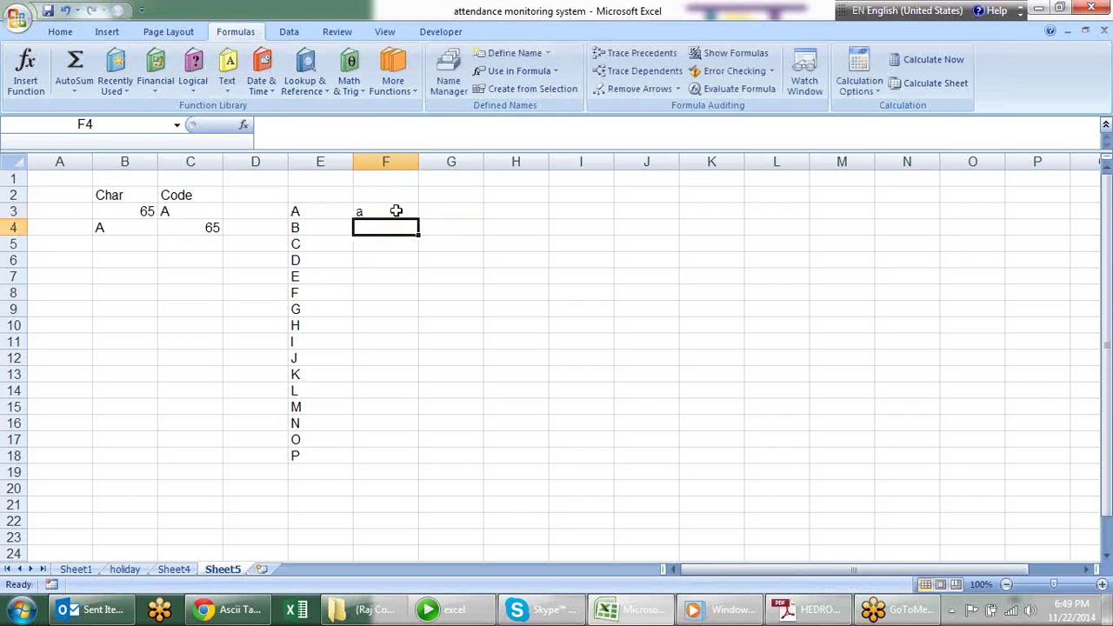
# Fill F3's formula down to row 18 and check the copied formula in F4
pyautogui.click(393, 211)
pyautogui.moveTo(419, 217); pyautogui.dragTo(388, 439)
pyautogui.scroll(1, 513, 373)
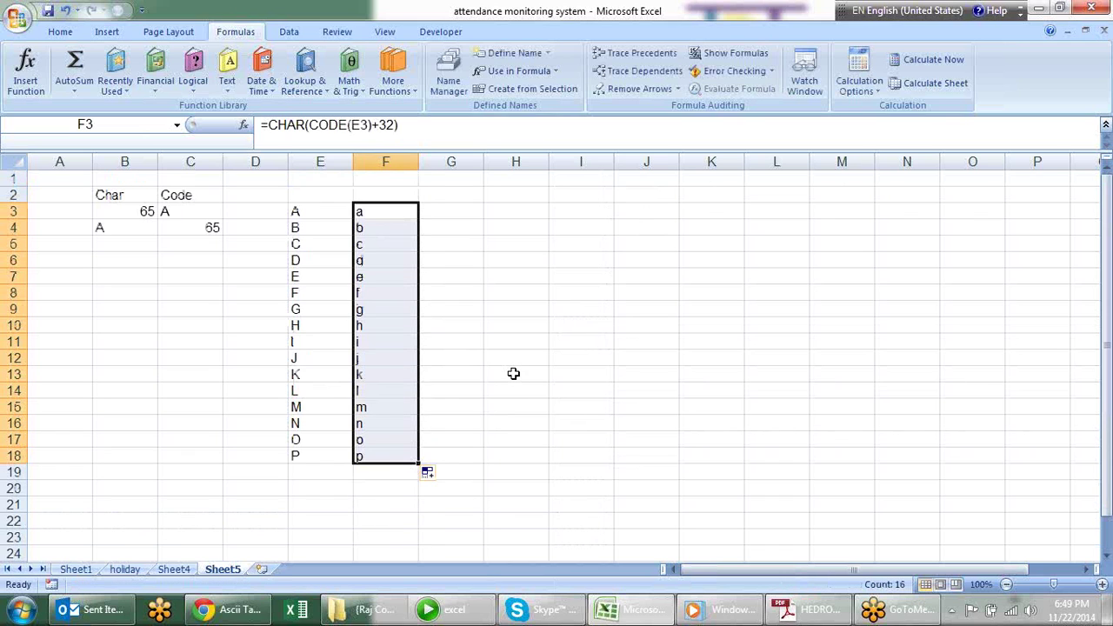
pyautogui.click(470, 247)
pyautogui.click(401, 233)
pyautogui.click(448, 231)
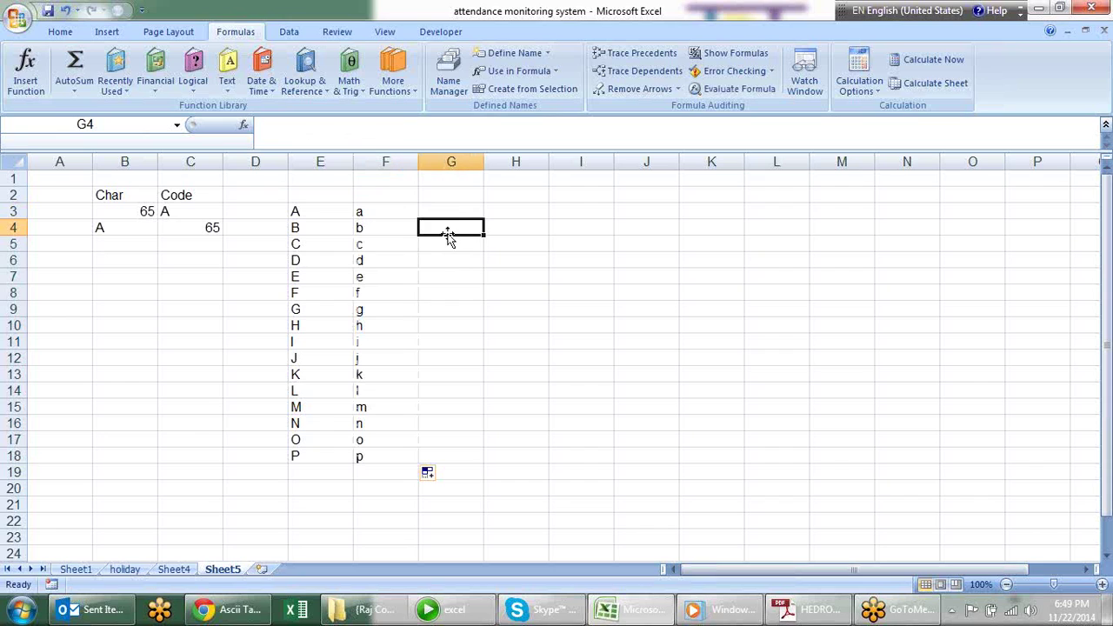
# Type a person's name in G3 and enter an Alt+Enter line break in G4
pyautogui.click(459, 209)
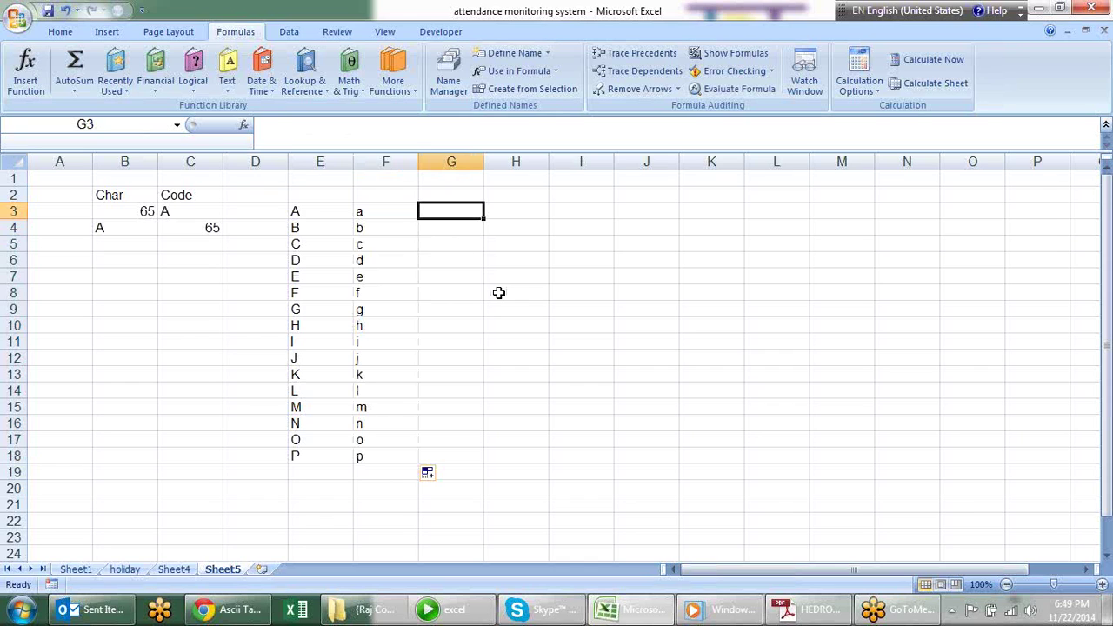
pyautogui.write('sandeep ')
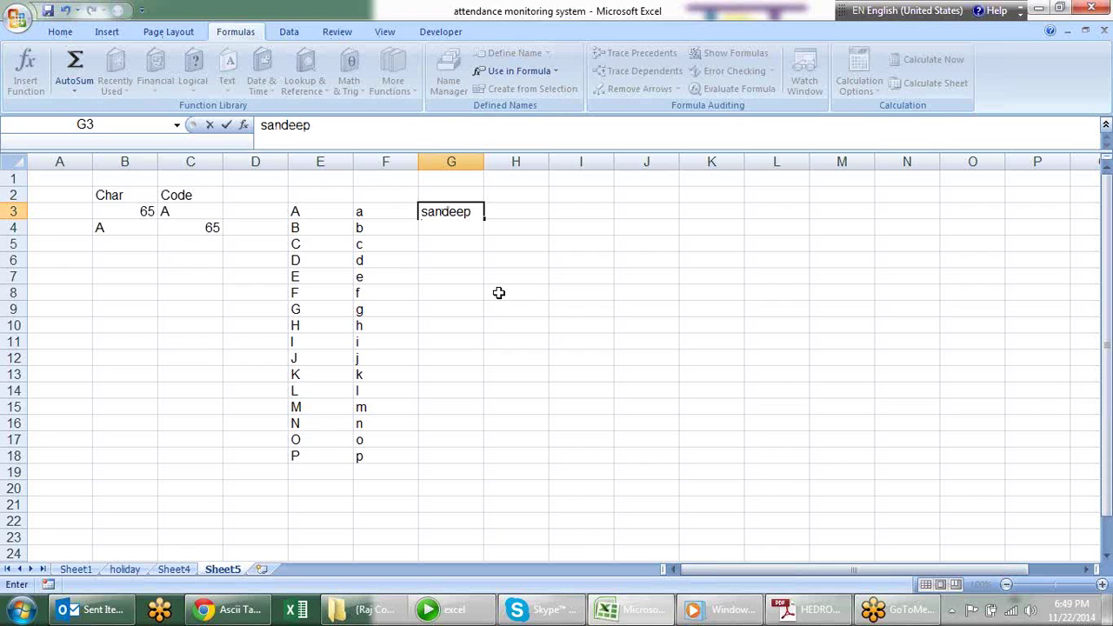
pyautogui.write('sigh')
pyautogui.press('BackSpace')
pyautogui.press('BackSpace')
pyautogui.write('ngh')
pyautogui.press('Return')
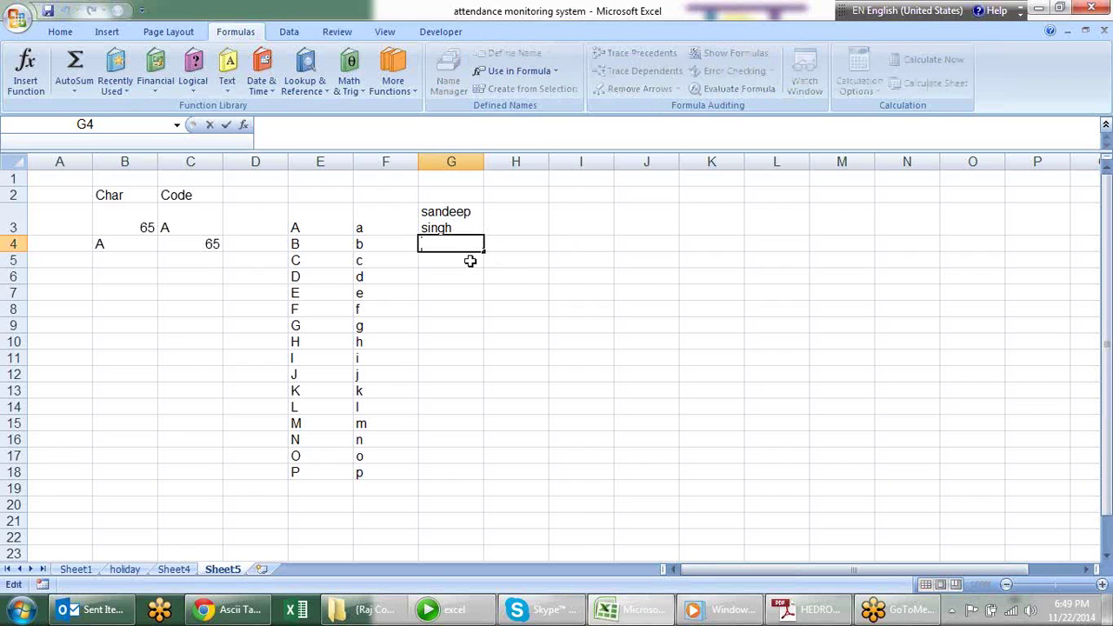
pyautogui.hotkey('alt', 'Return')
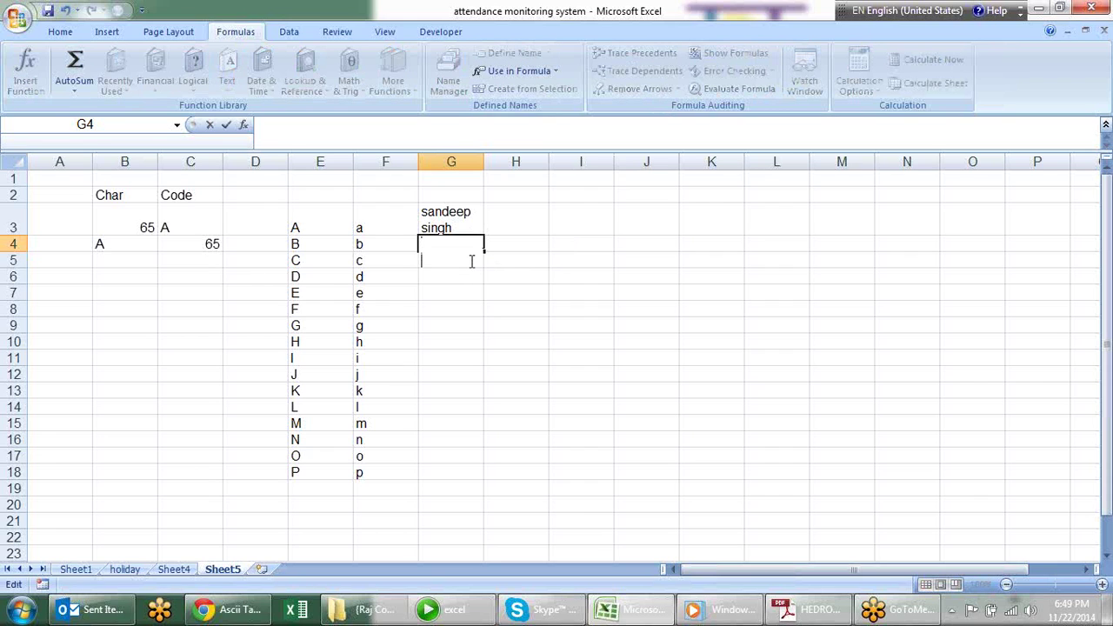
pyautogui.press('Return')
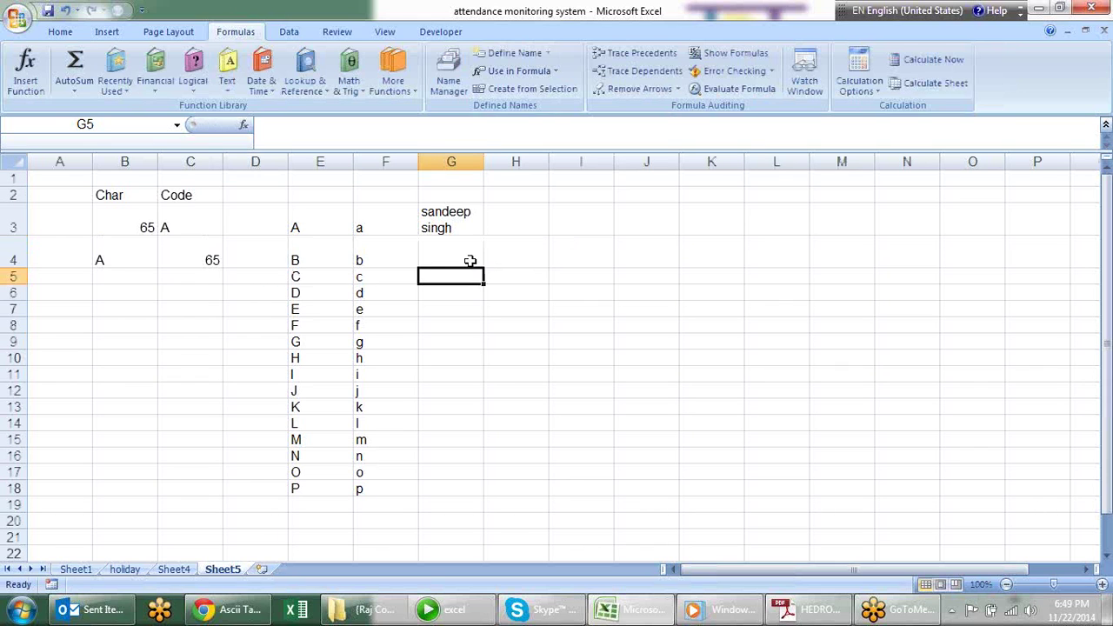
# Enter =CODE(G4) in H4, returning 10, then move to I6
pyautogui.click(470, 260)
pyautogui.press('Right')
pyautogui.write('=')
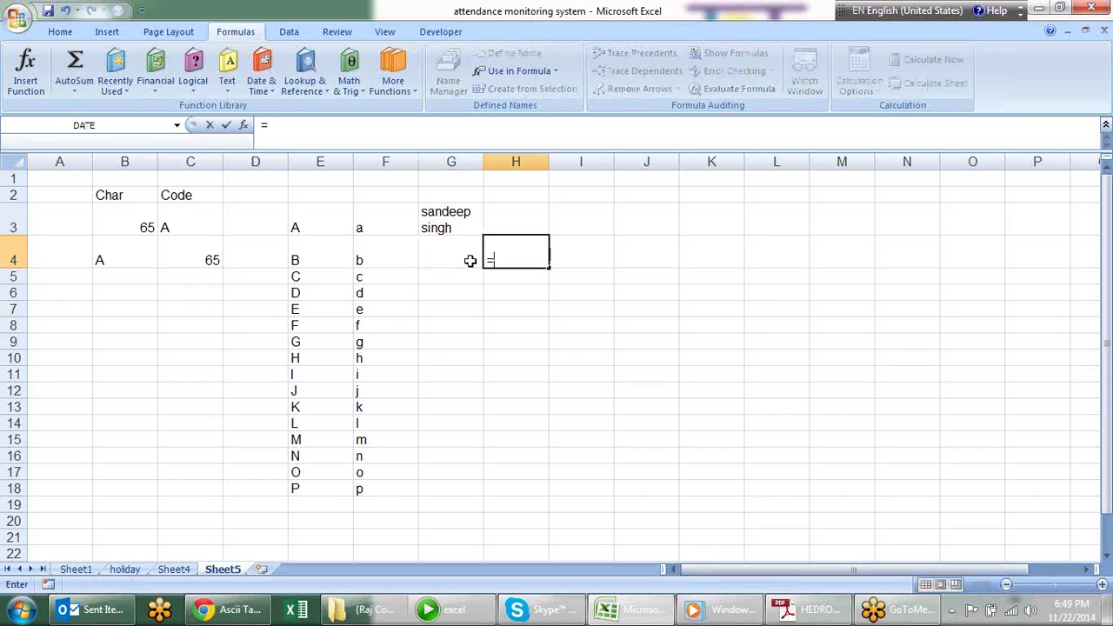
pyautogui.write('code')
pyautogui.press('Tab')
pyautogui.click(469, 260)
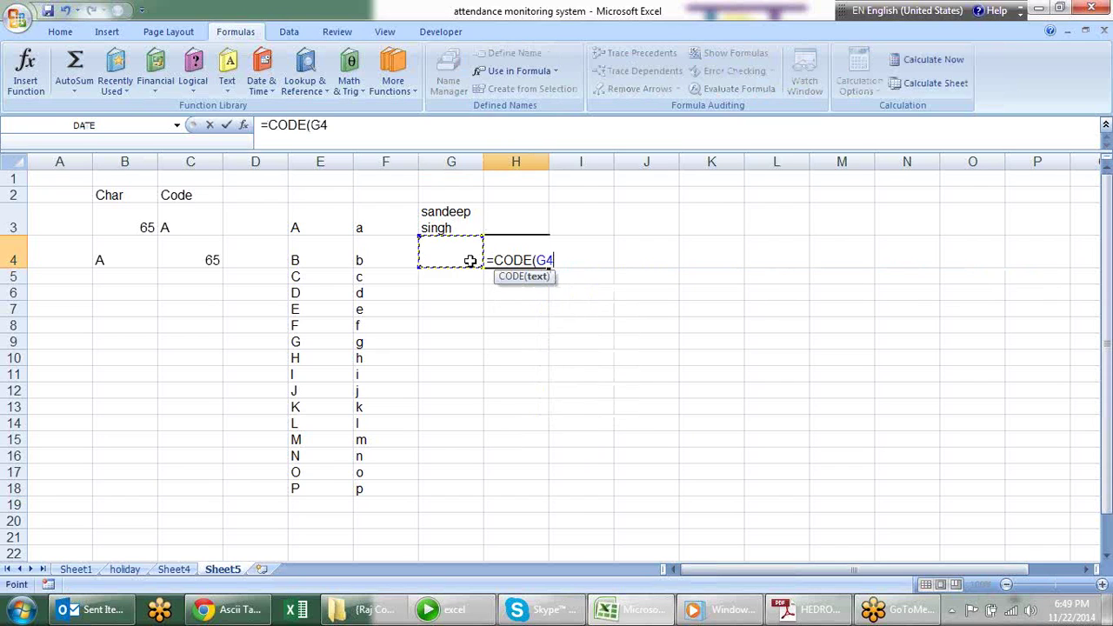
pyautogui.press('Return')
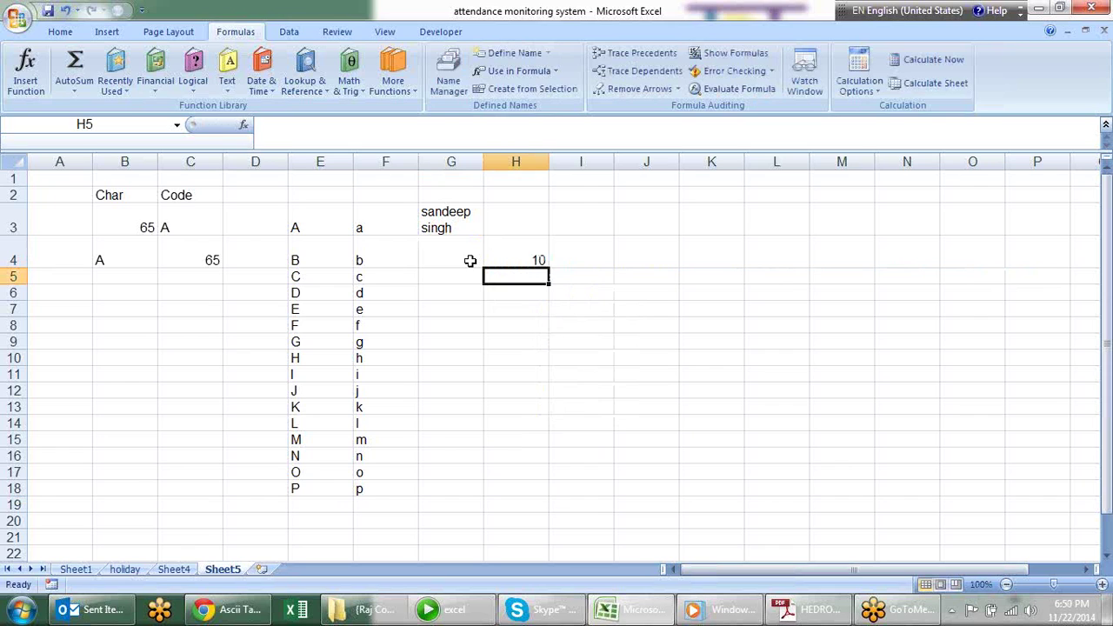
pyautogui.press('Down')
pyautogui.press('Down')
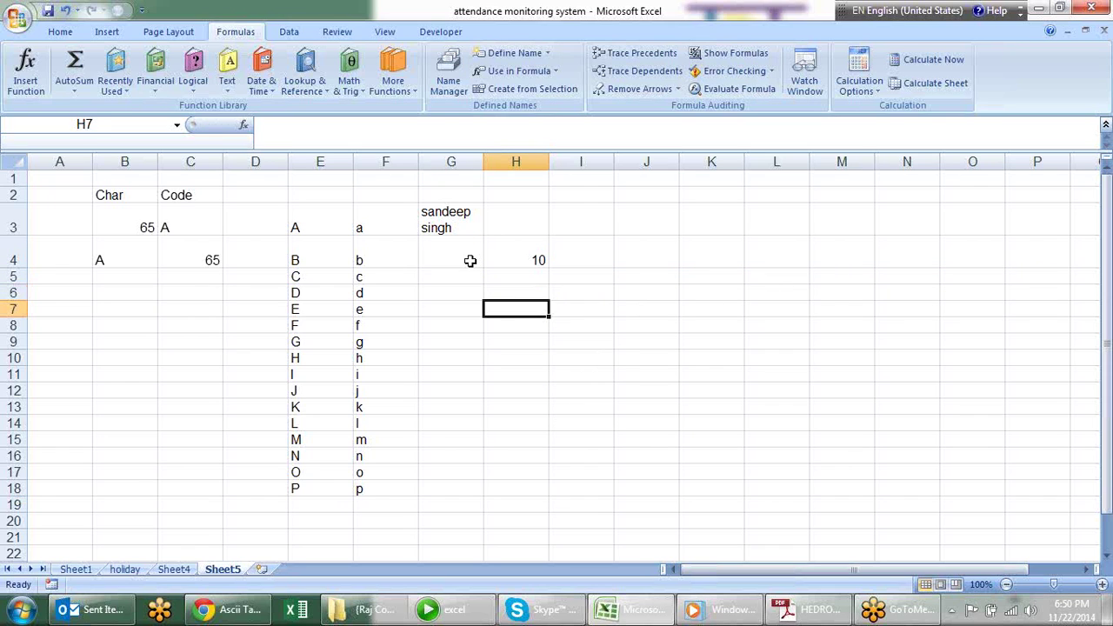
pyautogui.press('Up')
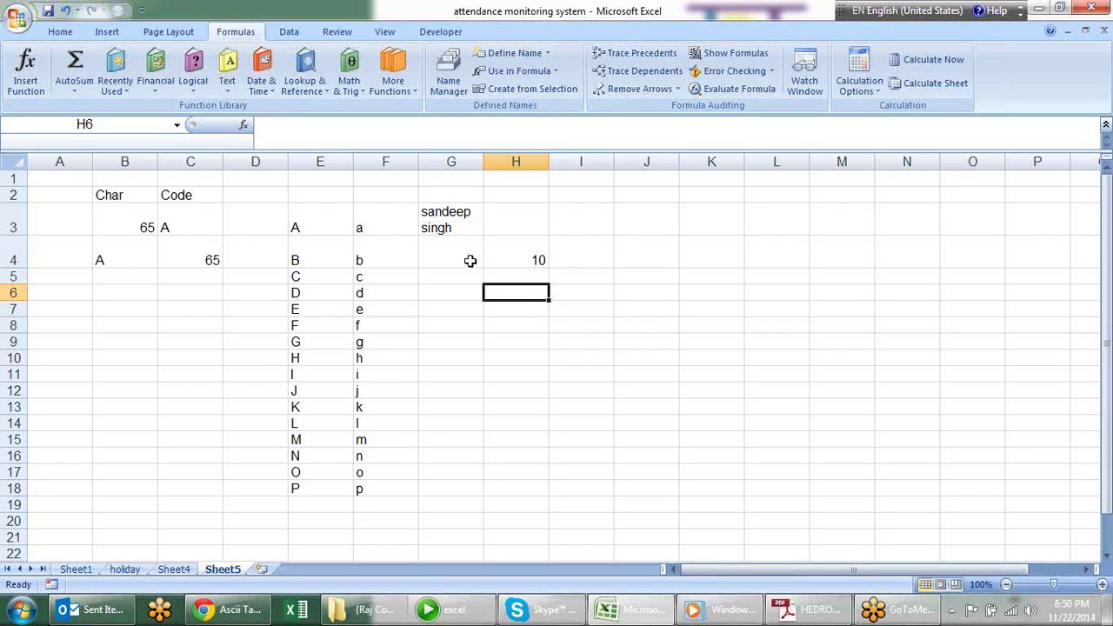
pyautogui.press('Right')
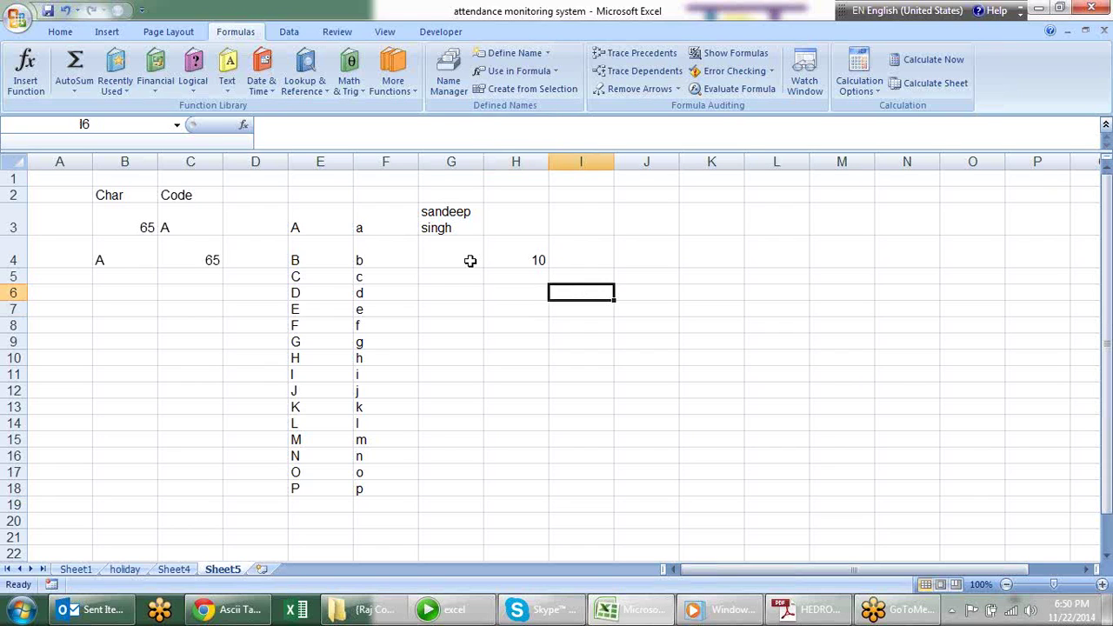
# Fill I6:I15 with =RANDBETWEEN(10,90)
pyautogui.hotkey('shift', 'Down')
pyautogui.hotkey('shift', 'Down')
pyautogui.hotkey('shift', 'Down')
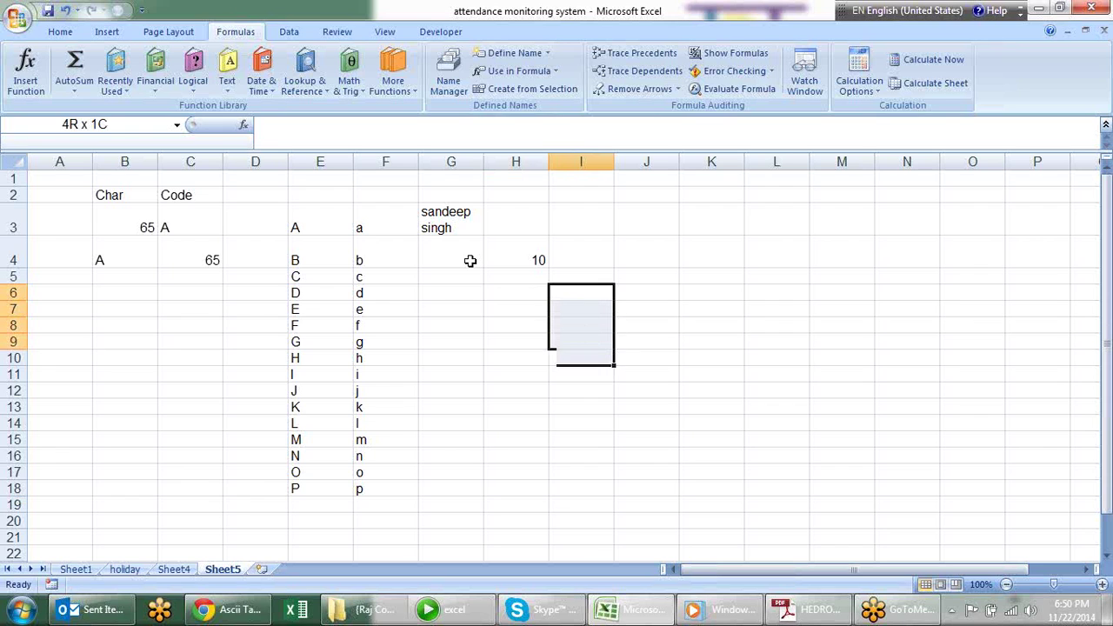
pyautogui.hotkey('shift', 'Down')
pyautogui.hotkey('shift', 'Down')
pyautogui.hotkey('shift', 'Down')
pyautogui.write('=ra')
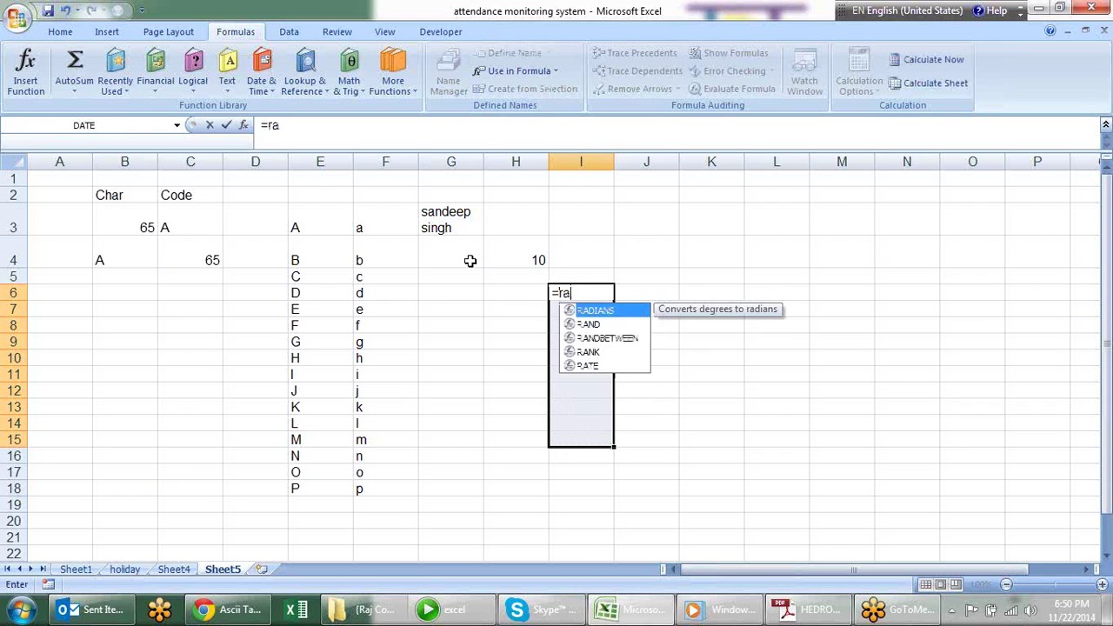
pyautogui.press('Down')
pyautogui.press('Down')
pyautogui.press('Tab')
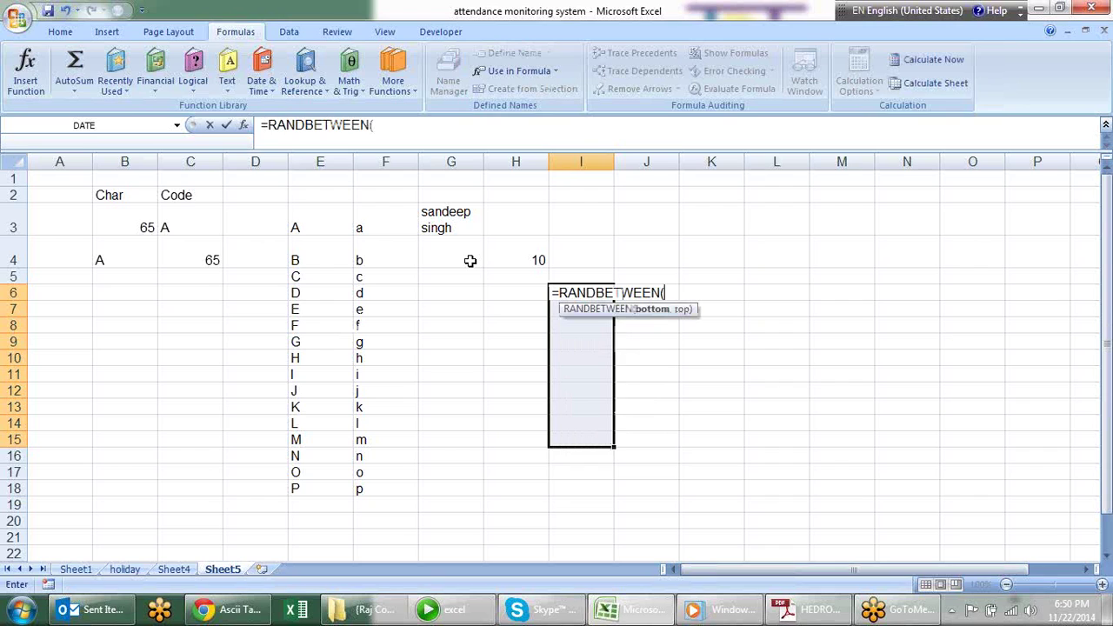
pyautogui.write('10,90')
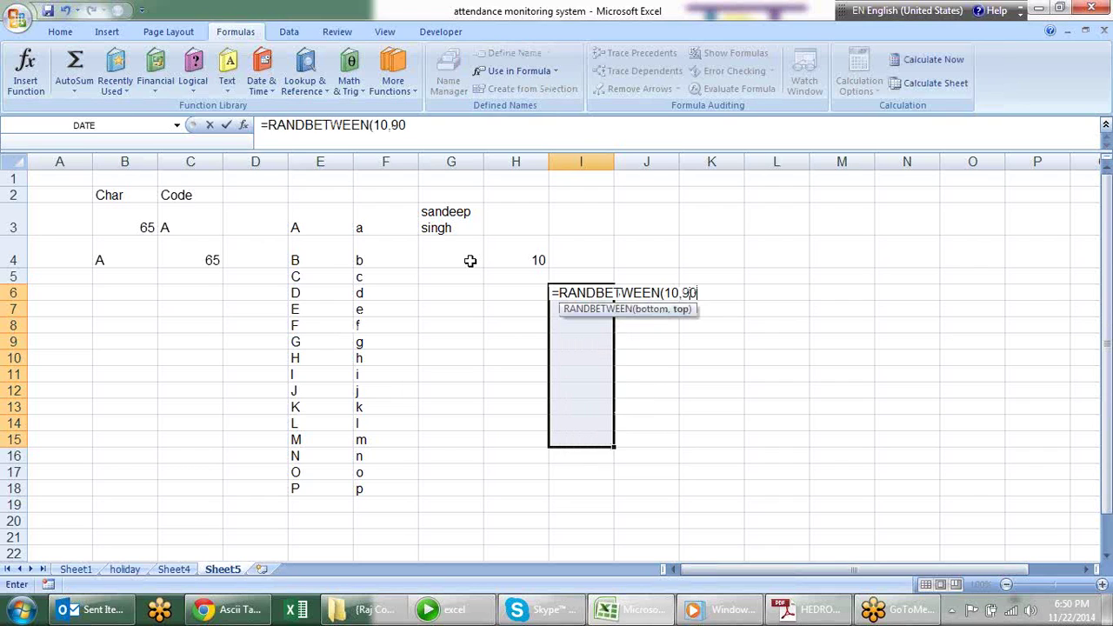
pyautogui.write(')')
pyautogui.press('Return')
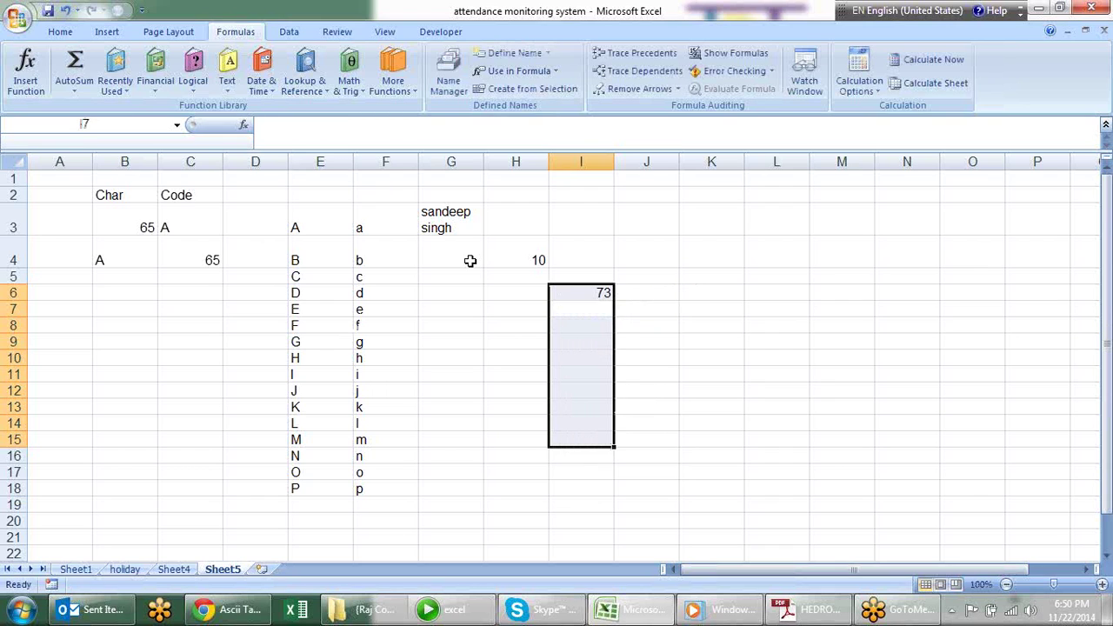
pyautogui.hotkey('ctrl', 'd')
# Freeze the random numbers in I6:I15 as plain values using Paste Special Values
pyautogui.hotkey('ctrl', 'c')
pyautogui.hotkey('alt', 'e')
pyautogui.press('s')
pyautogui.press('v')
pyautogui.press('Return')
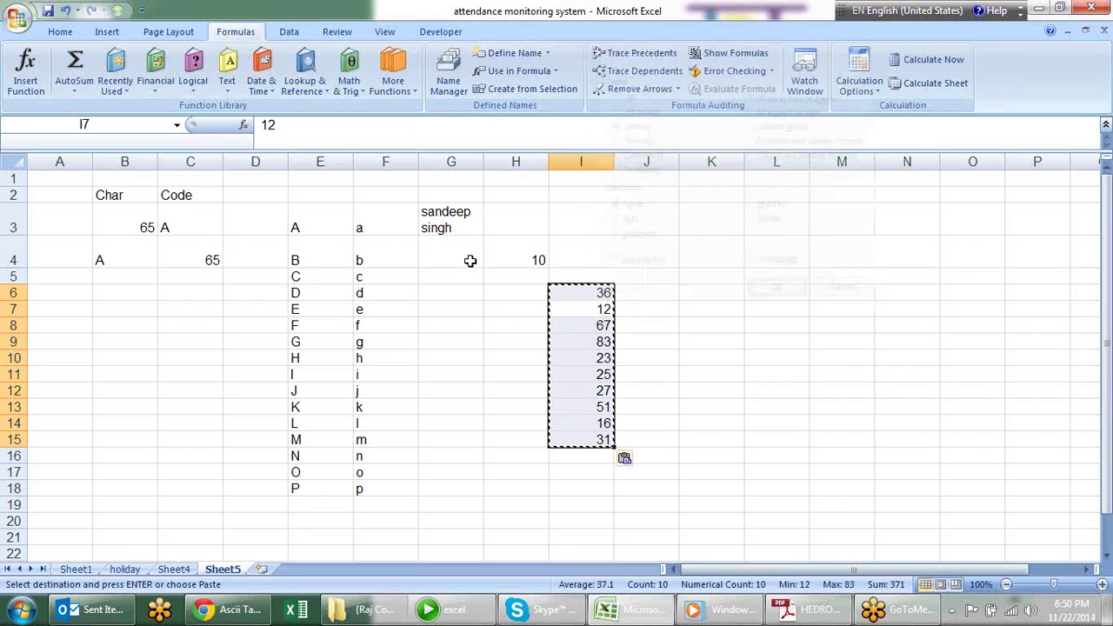
# Enter =REPT("*",I6) in J6 and fill it down to J15
pyautogui.click(652, 298)
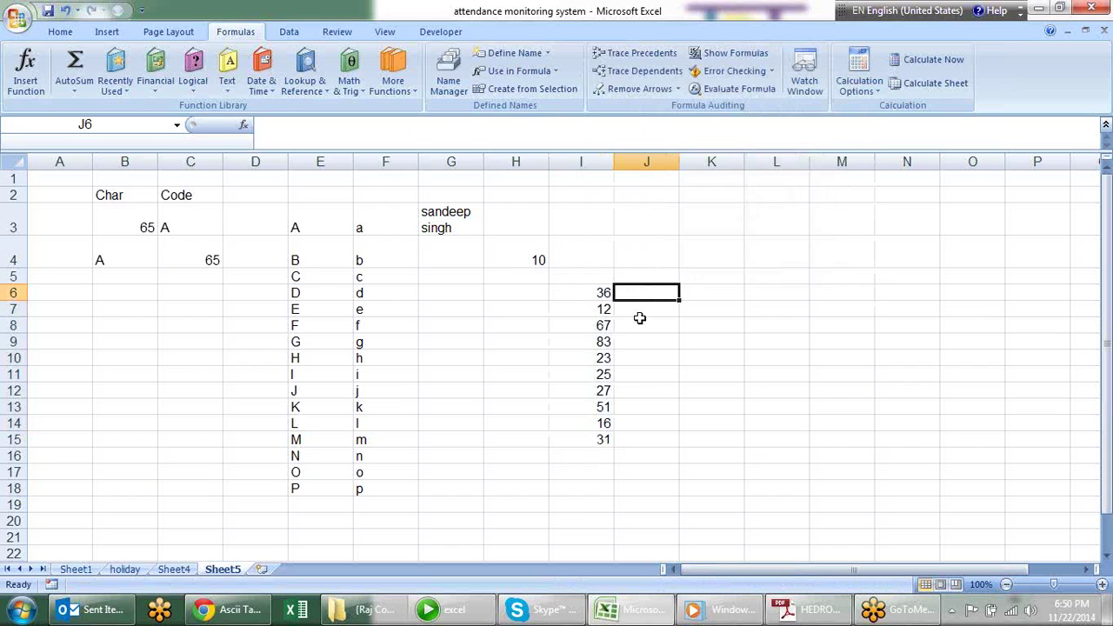
pyautogui.write('=re')
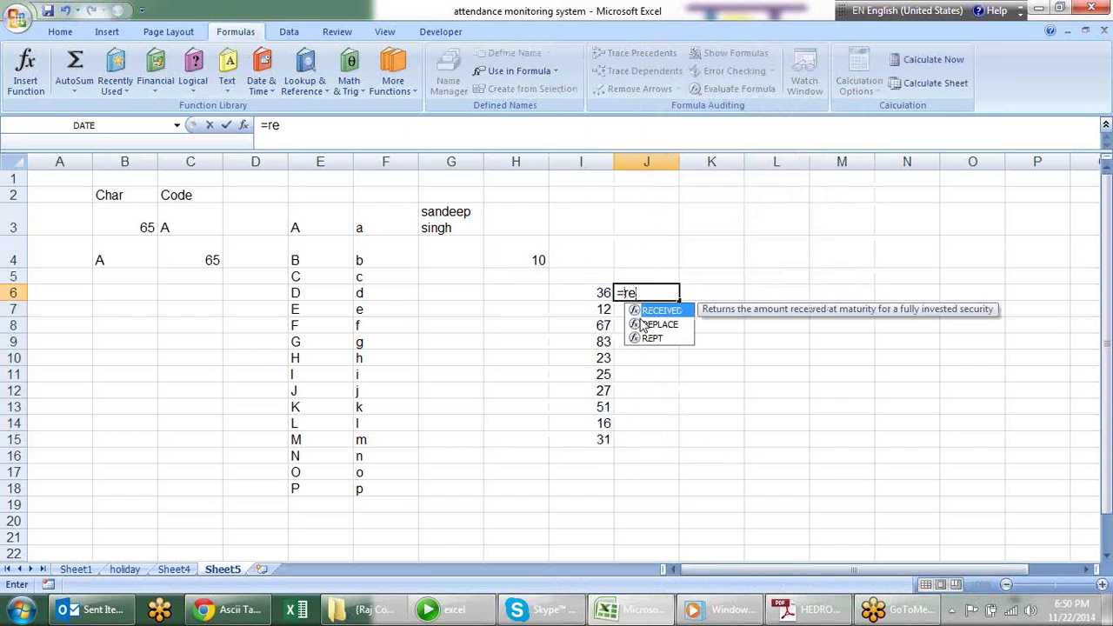
pyautogui.press('Down')
pyautogui.press('Down')
pyautogui.press('Tab')
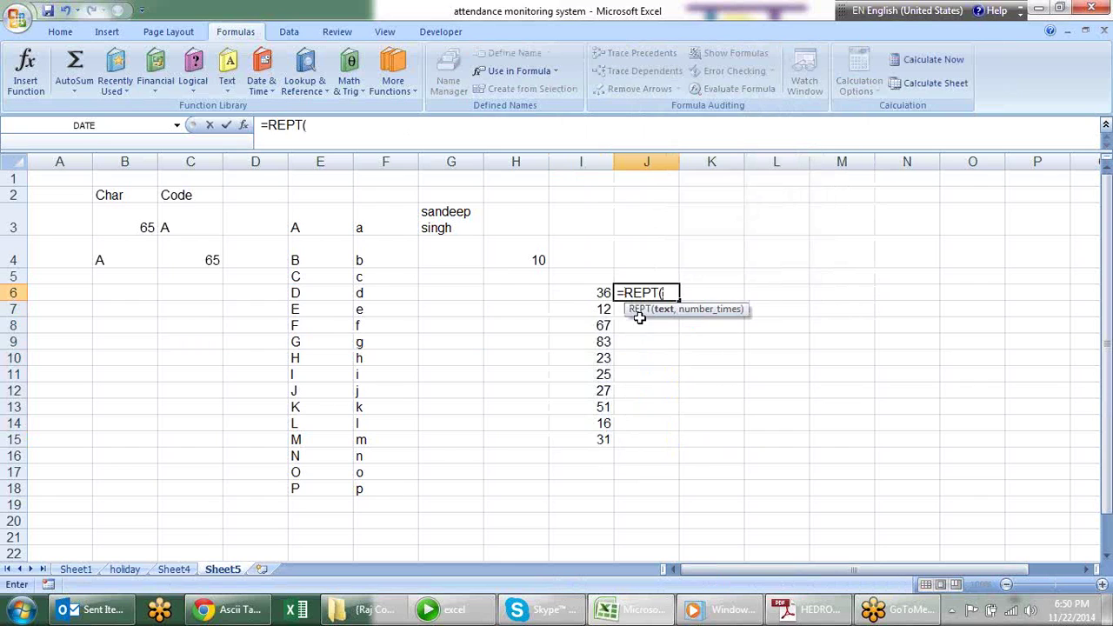
pyautogui.write('"*')
pyautogui.write('",')
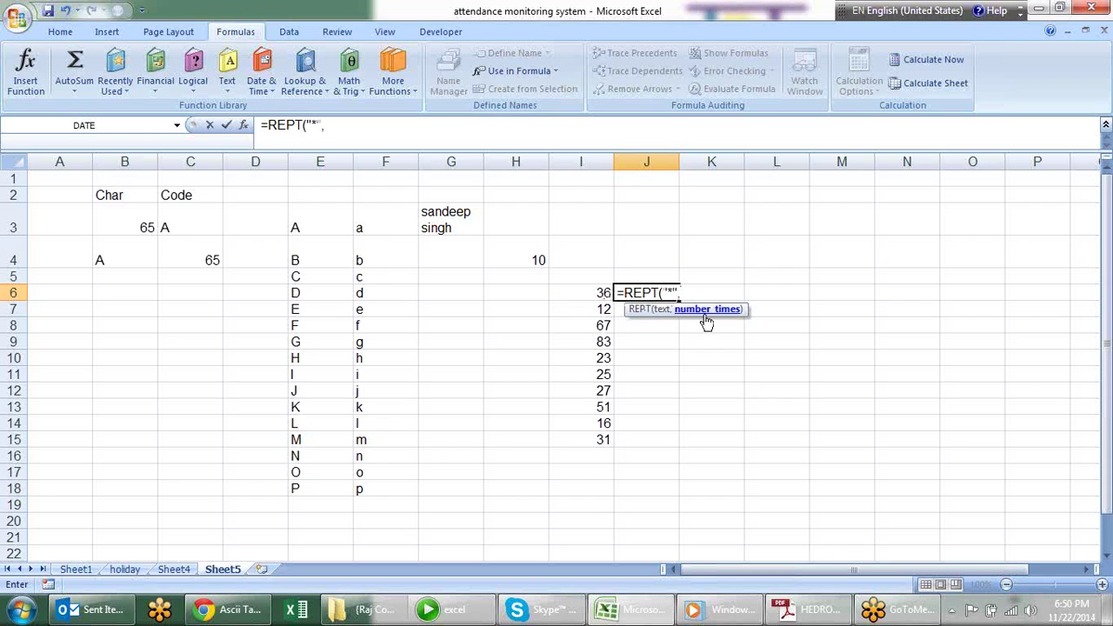
pyautogui.click(599, 293)
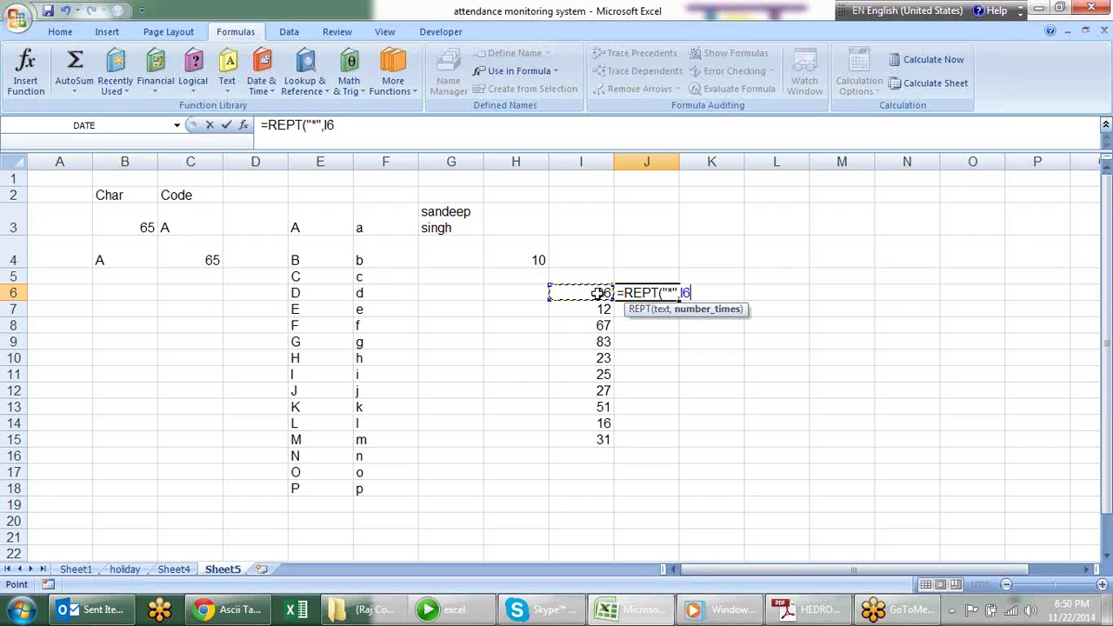
pyautogui.write(')')
pyautogui.press('Return')
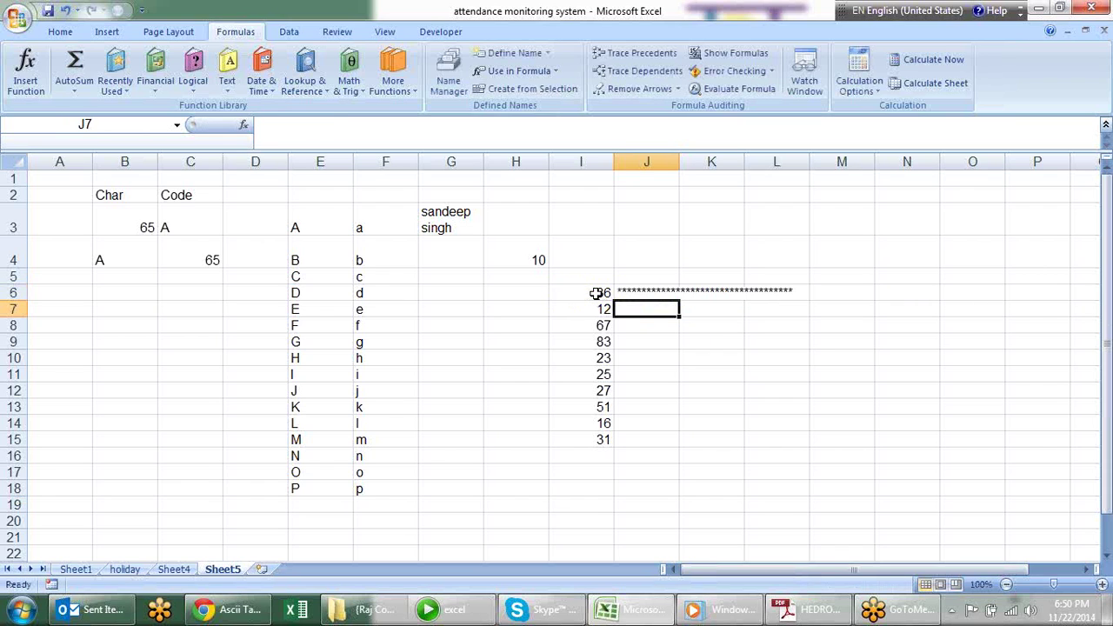
pyautogui.click(665, 292)
pyautogui.moveTo(680, 301); pyautogui.dragTo(679, 448)
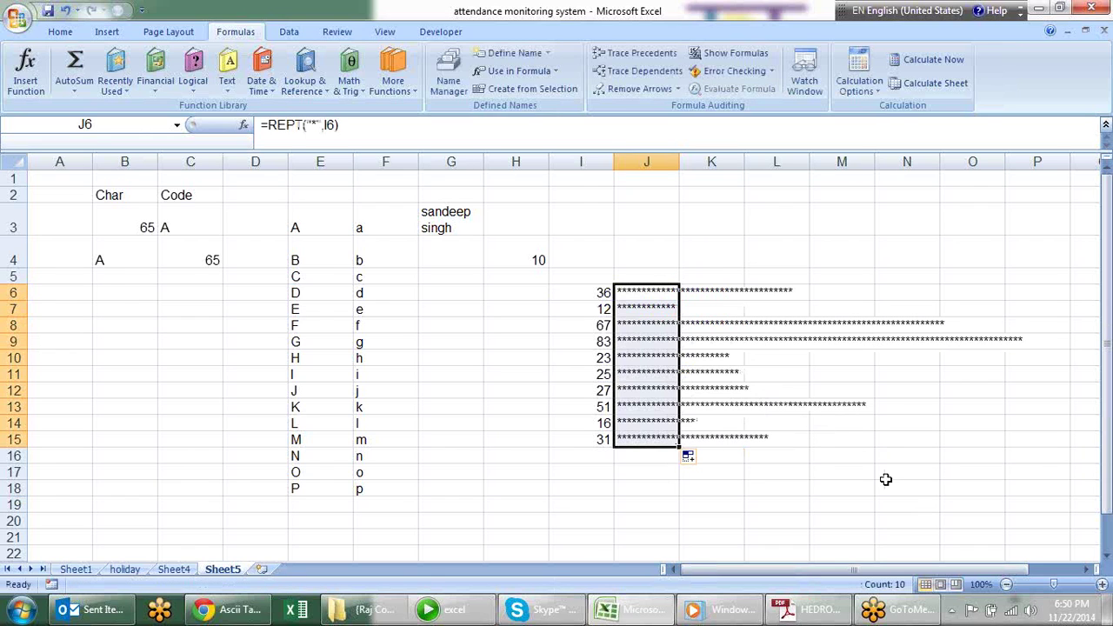
# Change J6's repeat character from "*" to "|" and fill the formula down to J15
pyautogui.click(665, 292)
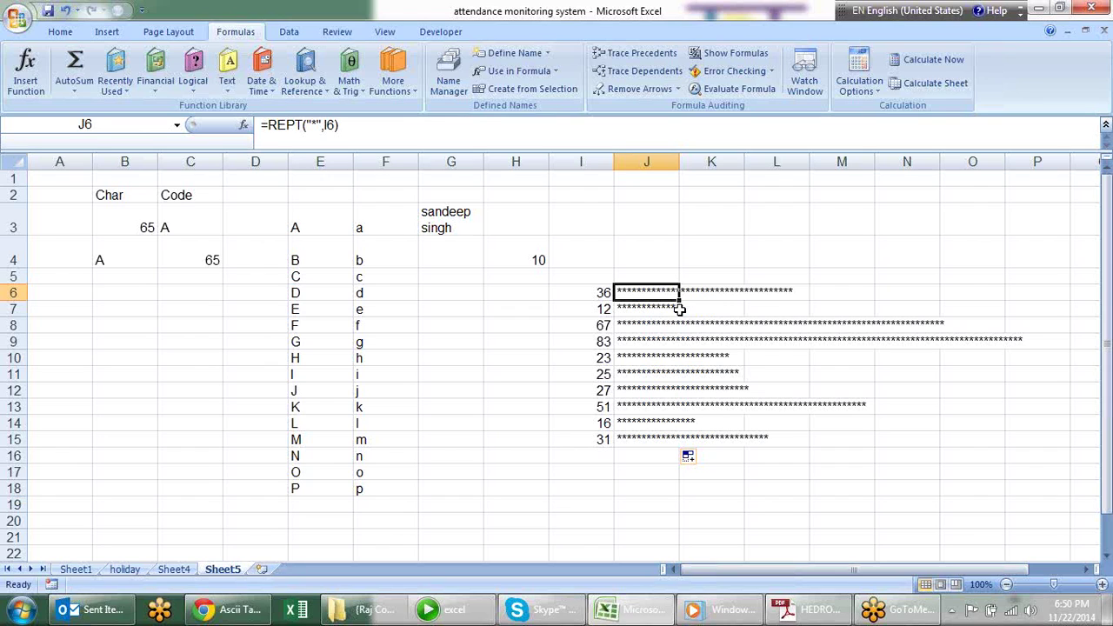
pyautogui.press('F2')
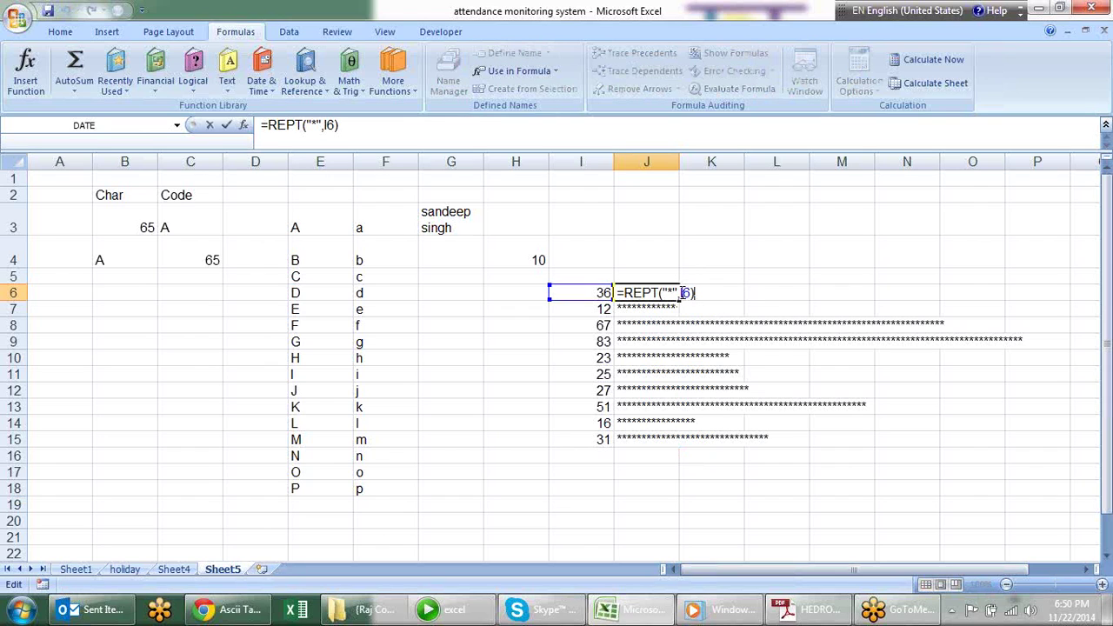
pyautogui.click(671, 293)
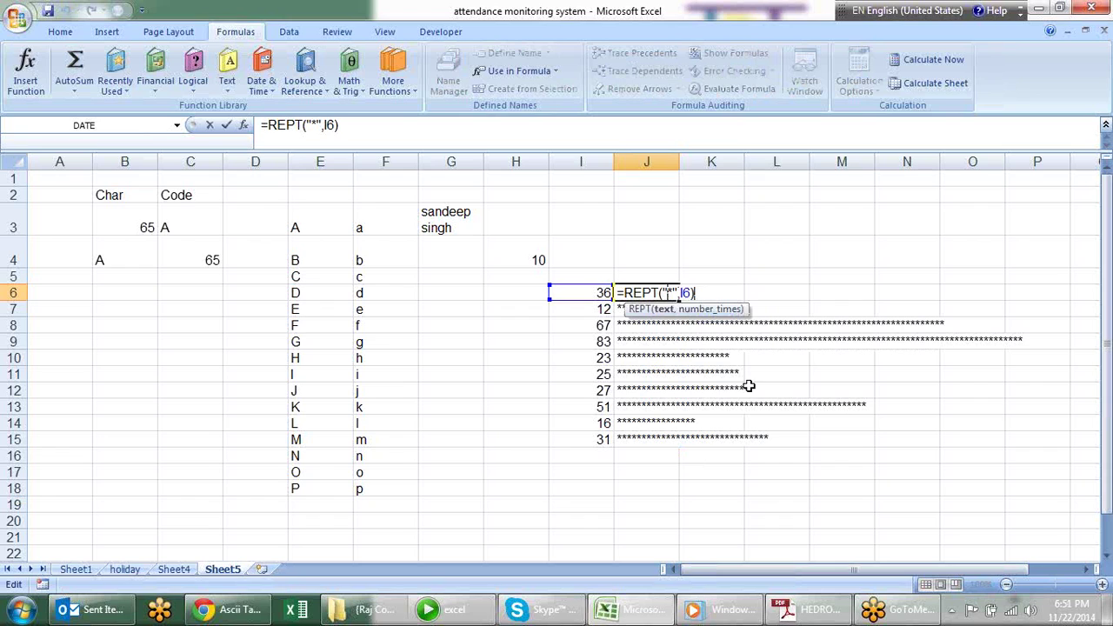
pyautogui.press('Delete')
pyautogui.write('|')
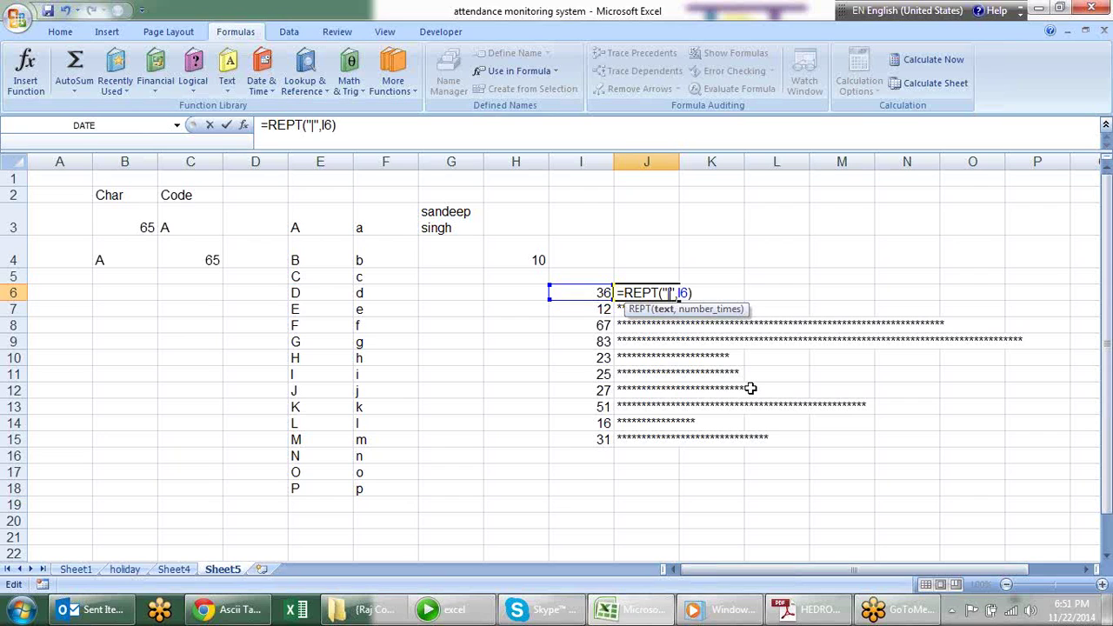
pyautogui.press('Return')
pyautogui.press('Up')
pyautogui.press('F2')
pyautogui.press('Return')
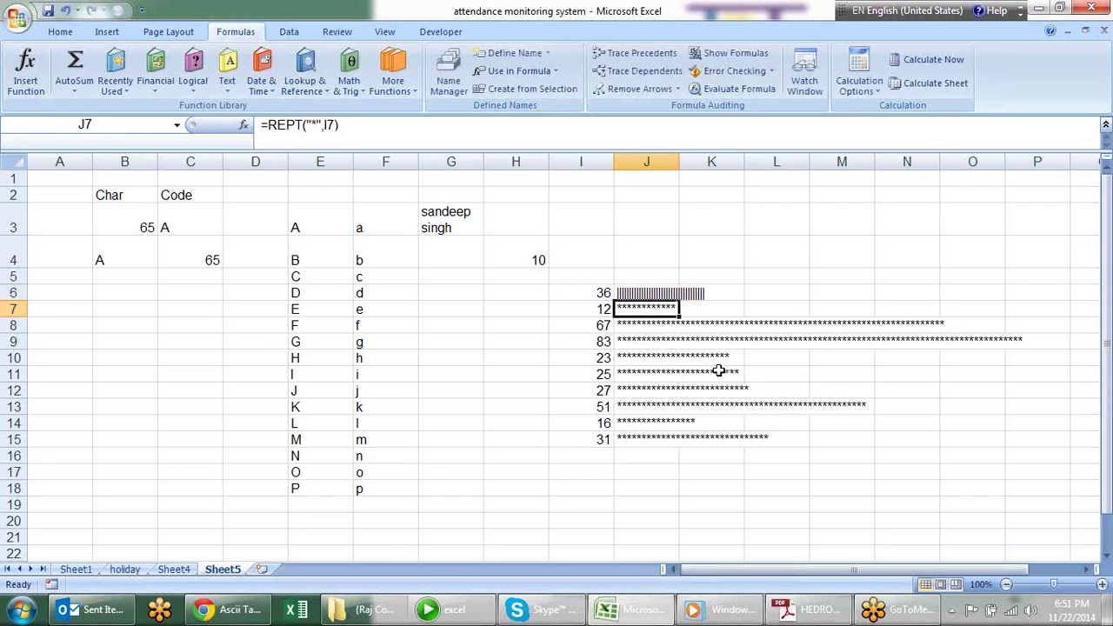
pyautogui.click(632, 292)
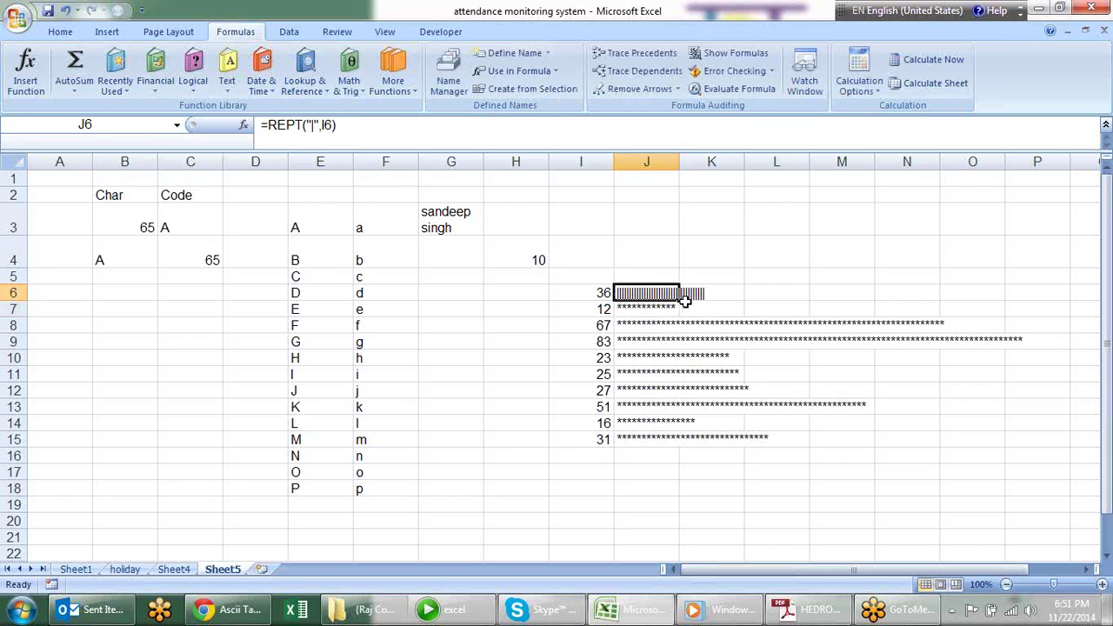
pyautogui.doubleClick(680, 300)
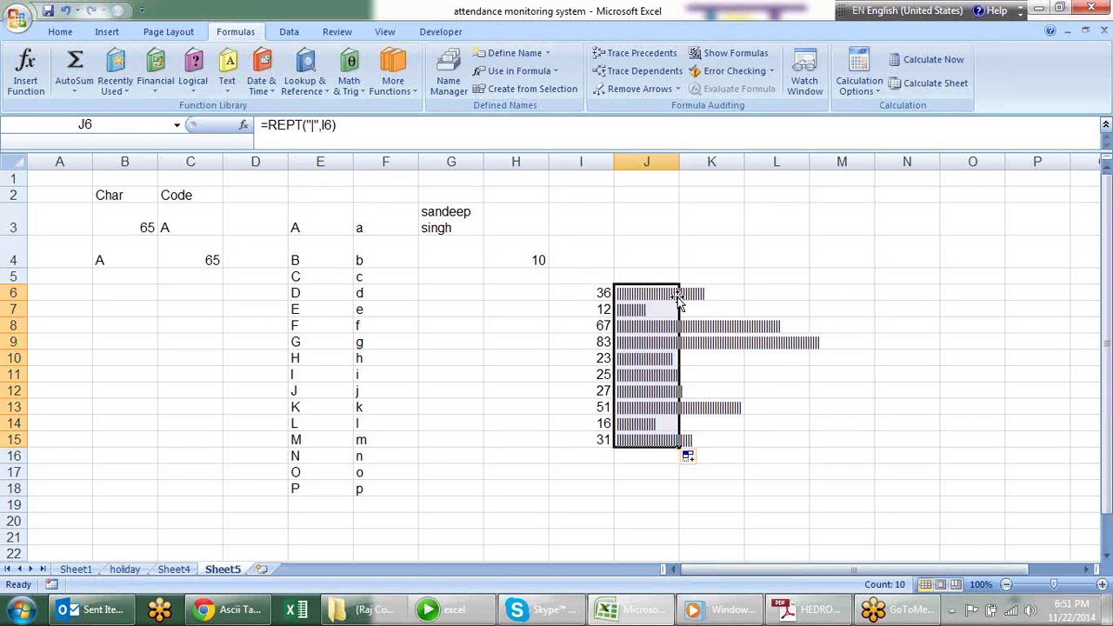
# Format the bars in J6:J15 with Britannic Bold font and blue font colour
pyautogui.click(53, 34)
pyautogui.click(203, 59)
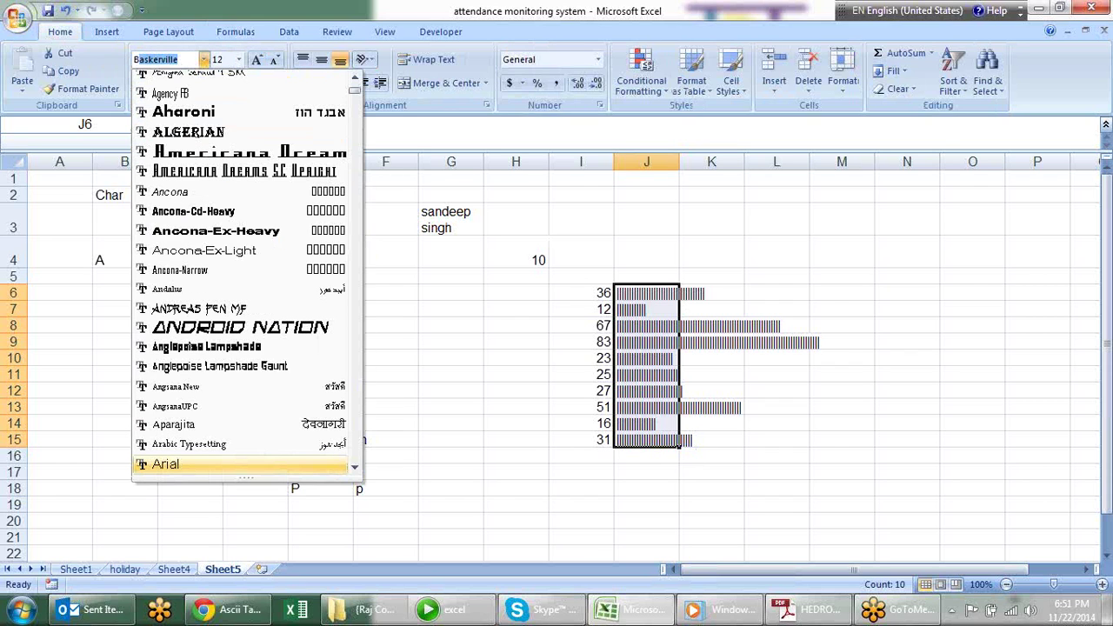
pyautogui.write('br')
pyautogui.press('Return')
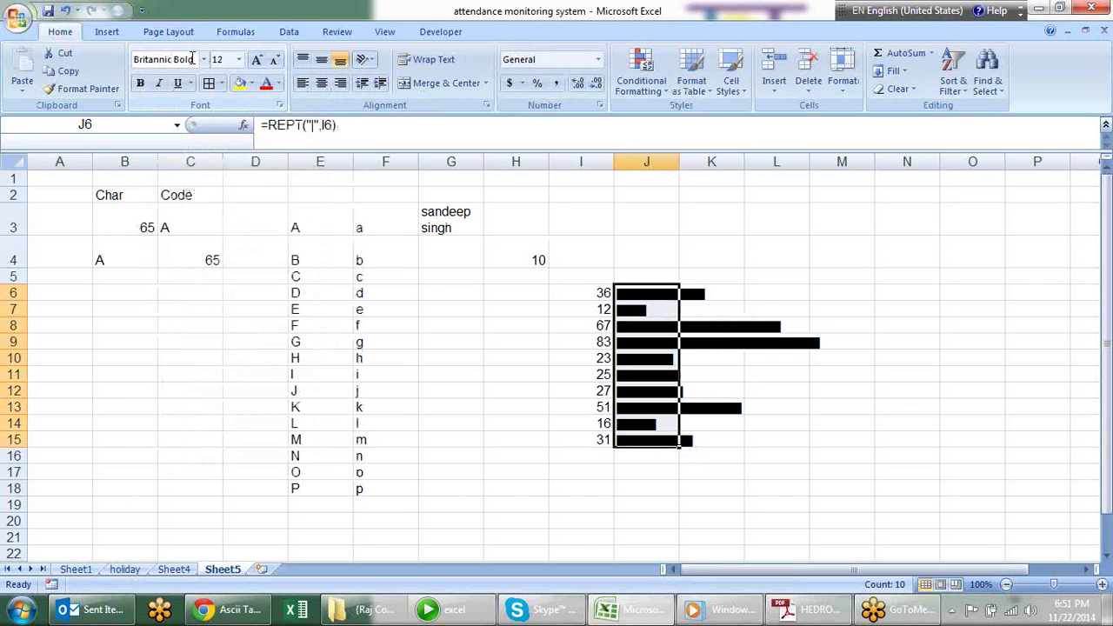
pyautogui.click(278, 83)
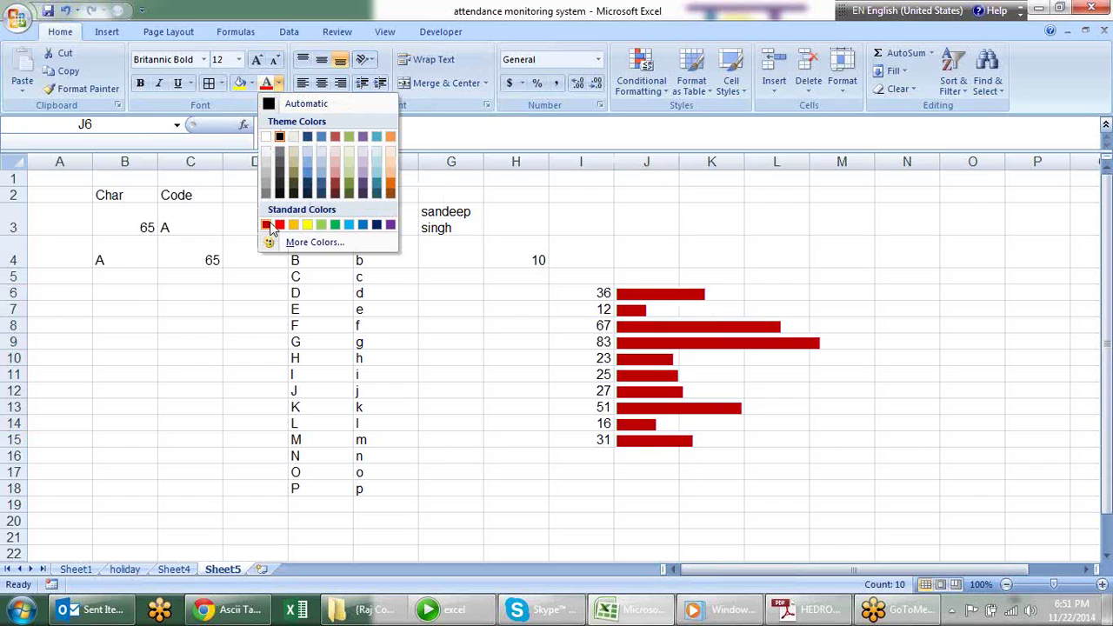
pyautogui.click(313, 177)
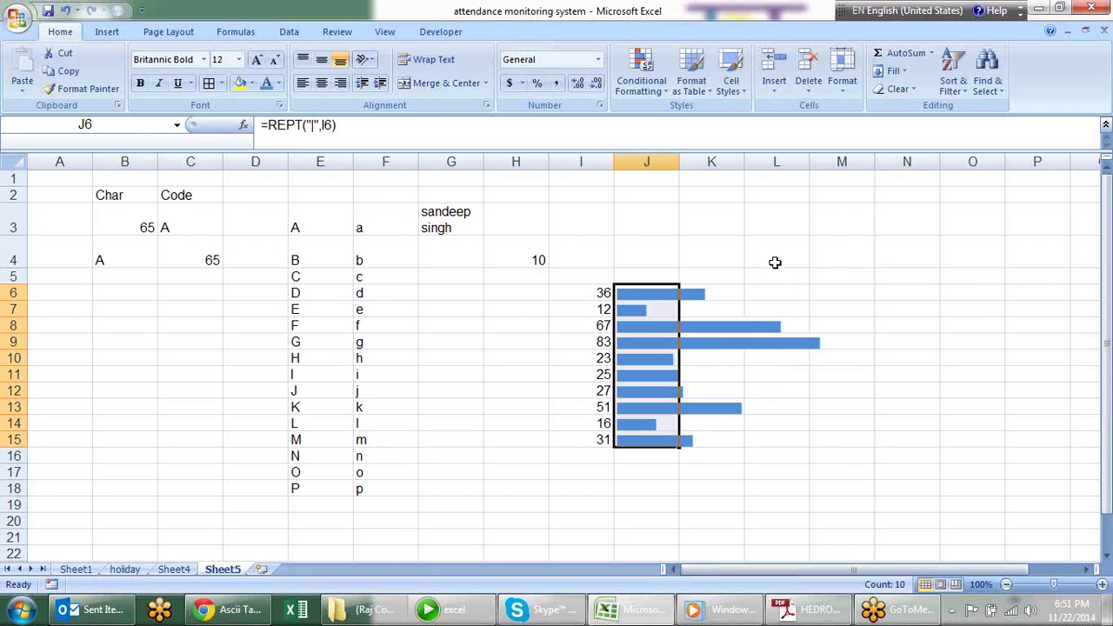
# Change J6 to =REPT("|",I6/2) and fill it down to J15
pyautogui.doubleClick(675, 292)
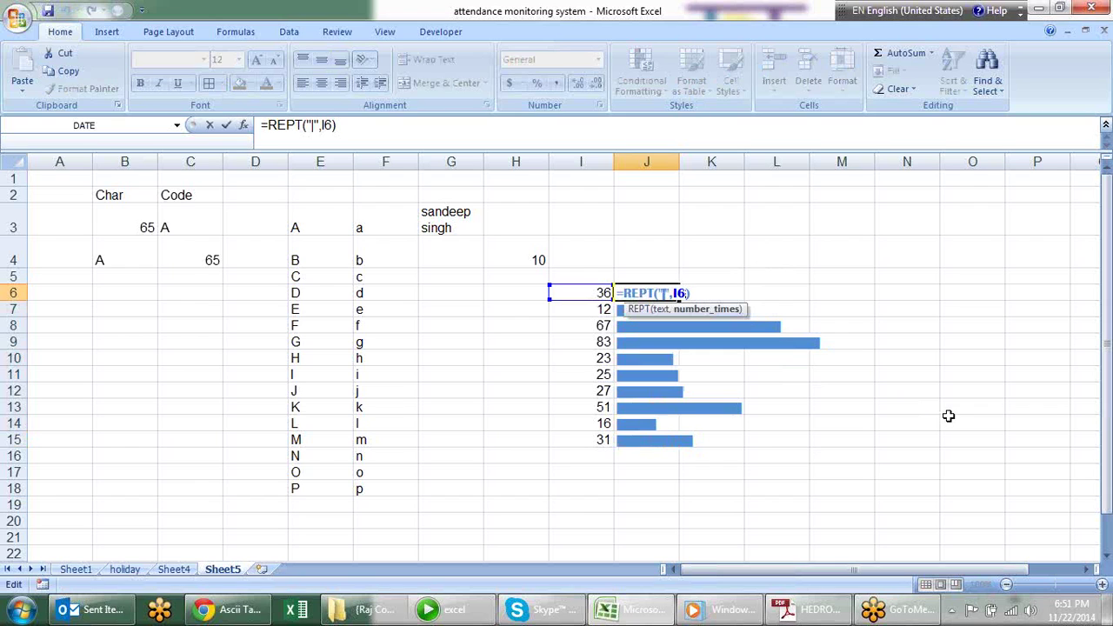
pyautogui.write('/2')
pyautogui.press('Return')
pyautogui.click(670, 290)
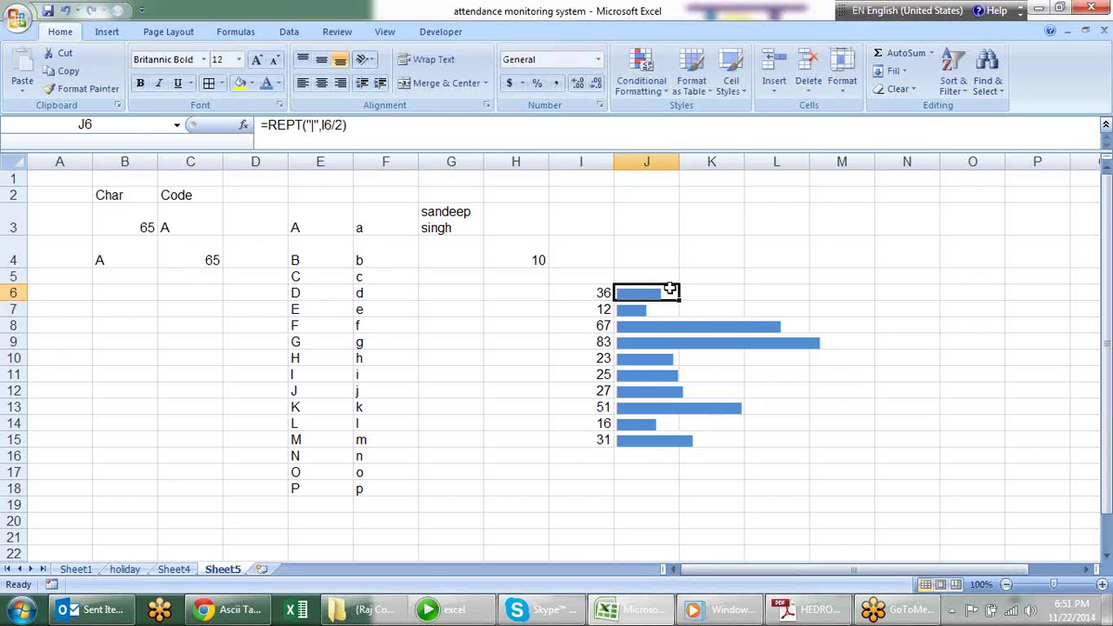
pyautogui.doubleClick(679, 301)
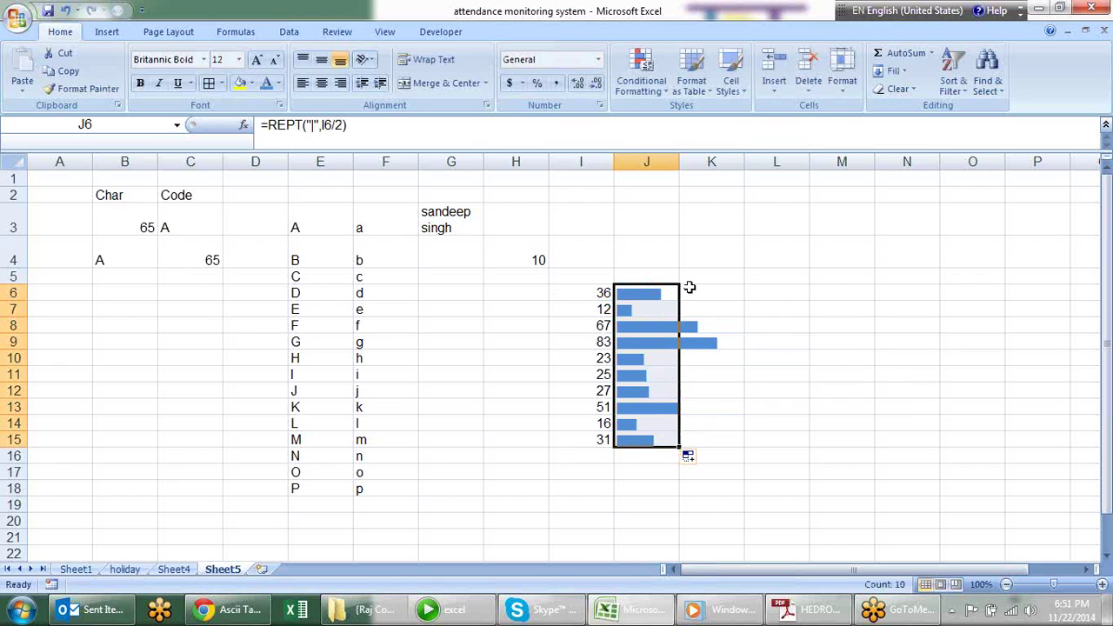
# Change the divisor to 5, giving =REPT("|",I6/5), and fill down through J15
pyautogui.doubleClick(668, 290)
pyautogui.press('Left')
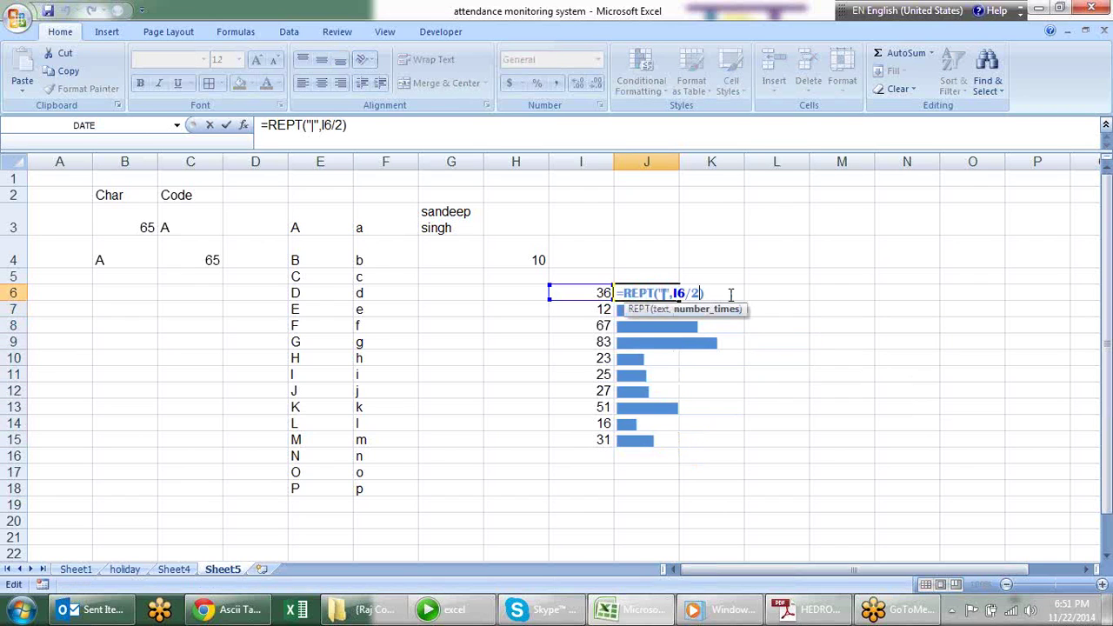
pyautogui.press('BackSpace')
pyautogui.write('5')
pyautogui.press('Return')
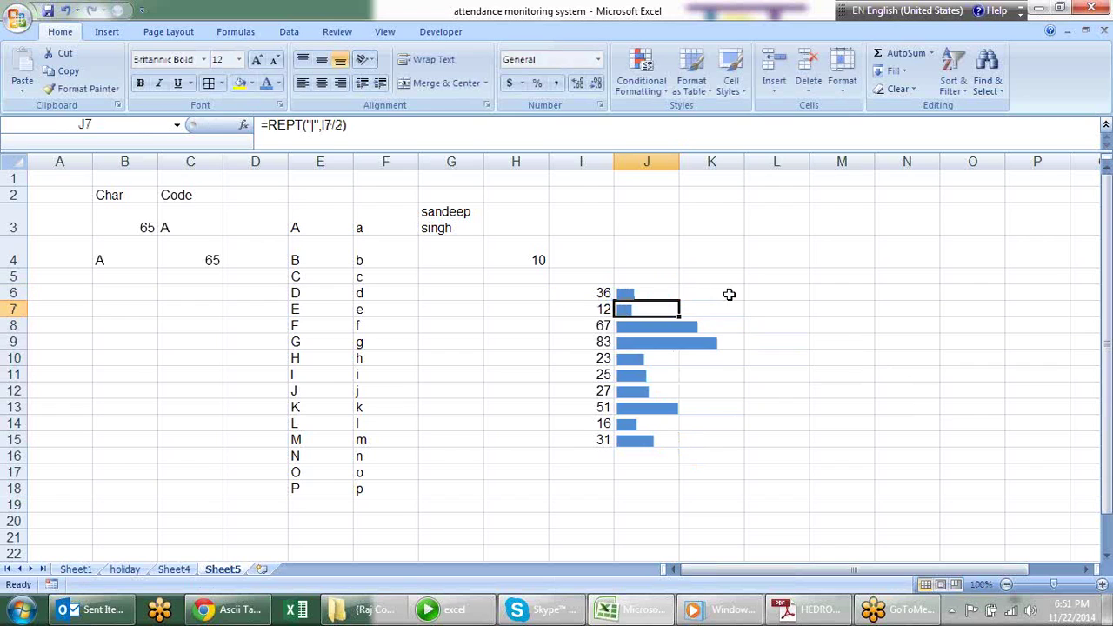
pyautogui.click(665, 292)
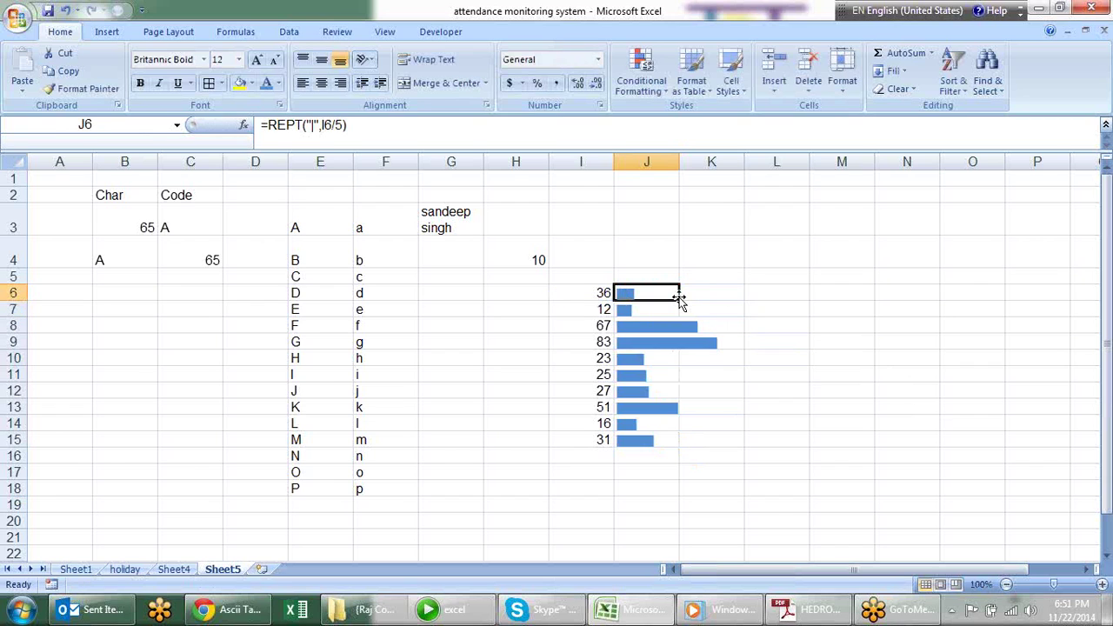
pyautogui.moveTo(683, 299); pyautogui.dragTo(683, 445)
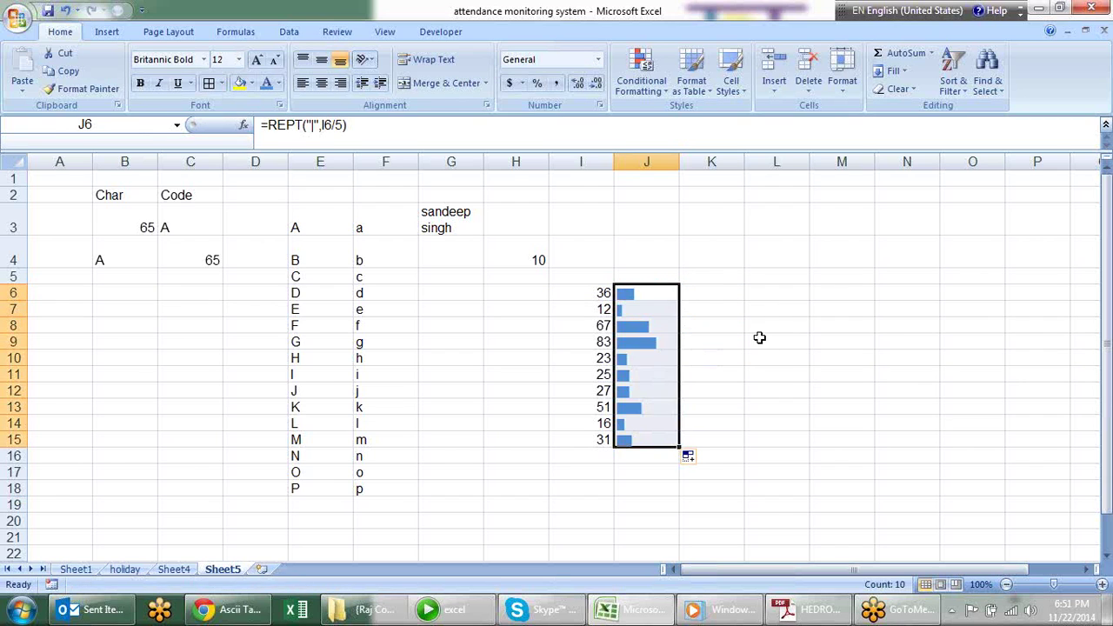
pyautogui.click(787, 389)
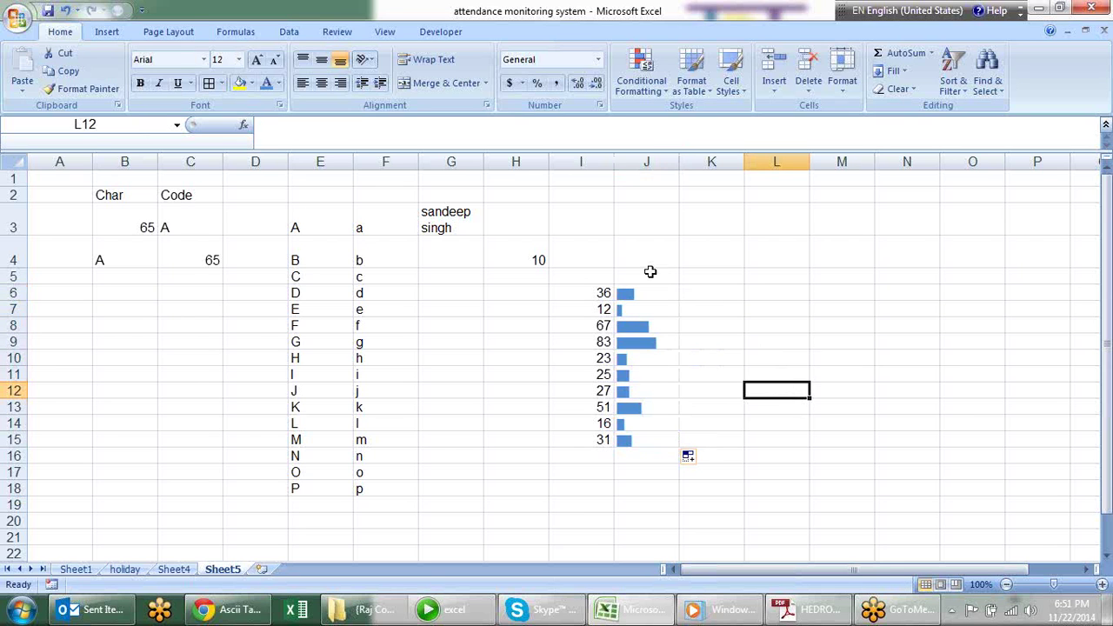
# Change I8 from 67 to 90
pyautogui.click(596, 328)
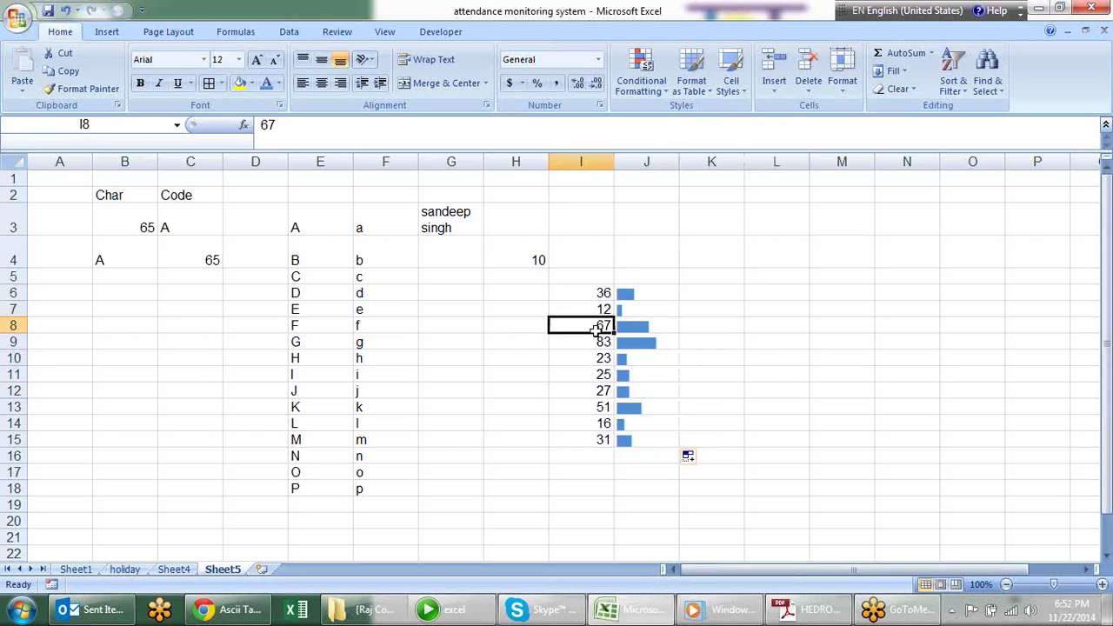
pyautogui.click(1106, 617)
pyautogui.click(1106, 618)
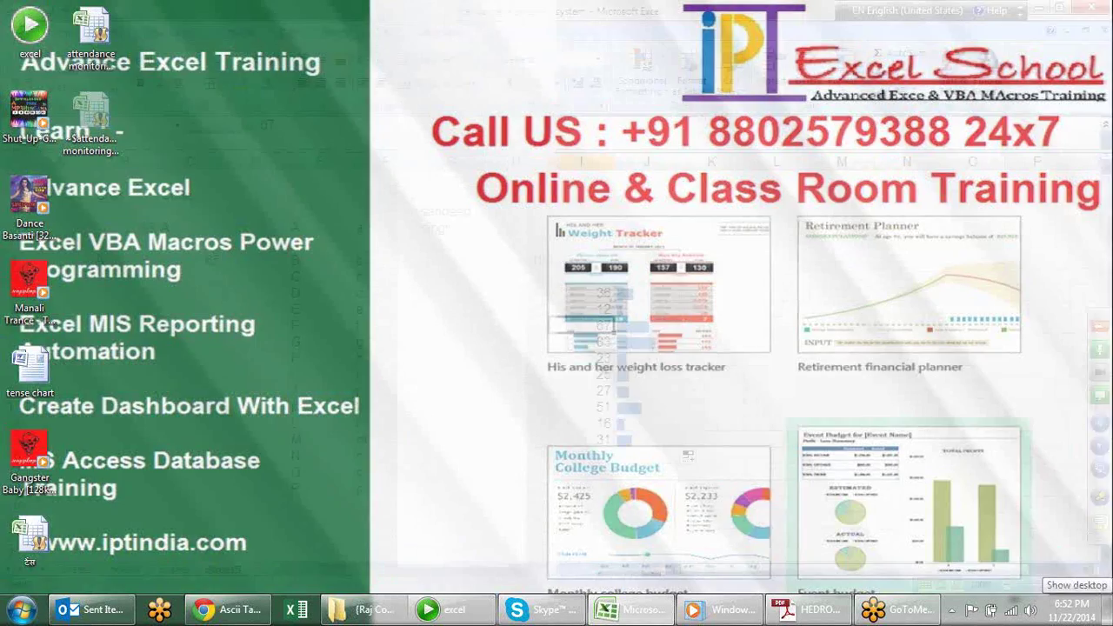
pyautogui.write('90')
pyautogui.press('Return')
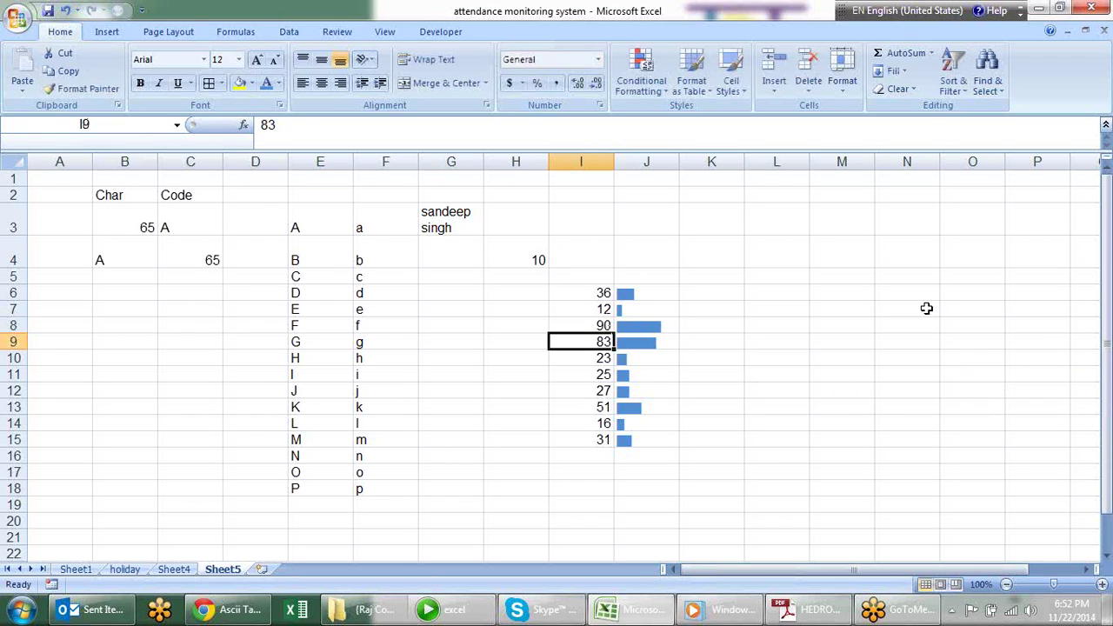
pyautogui.moveTo(533, 293); pyautogui.dragTo(530, 432)
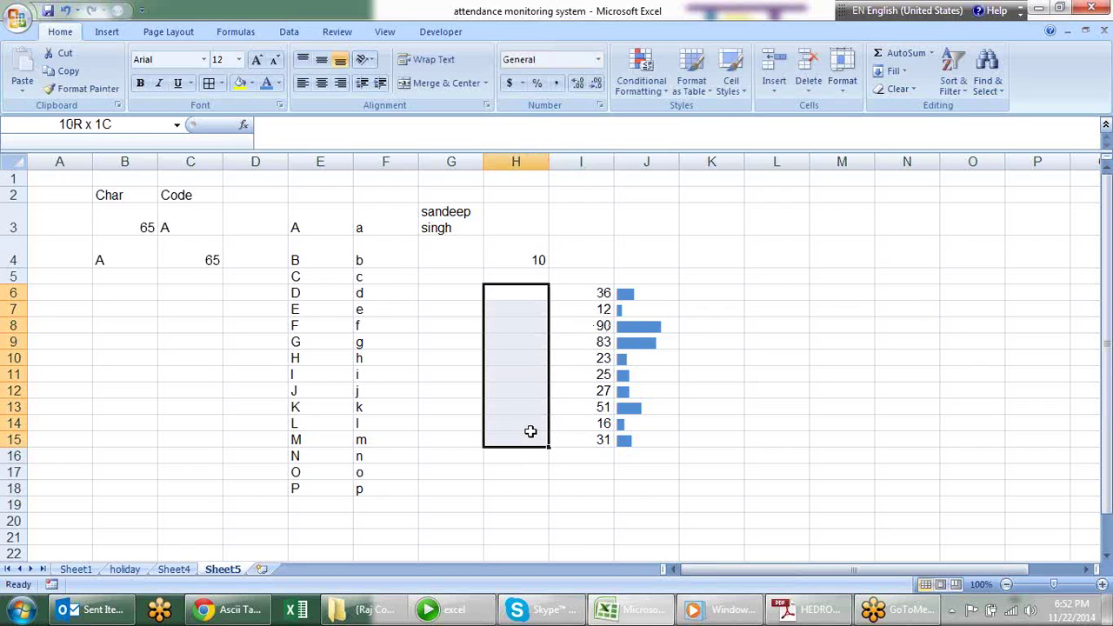
# Insert a blank column J before the bars and enter =RANDBETWEEN(10,90) in J6
pyautogui.click(646, 164)
pyautogui.rightClick(652, 166)
pyautogui.click(692, 249)
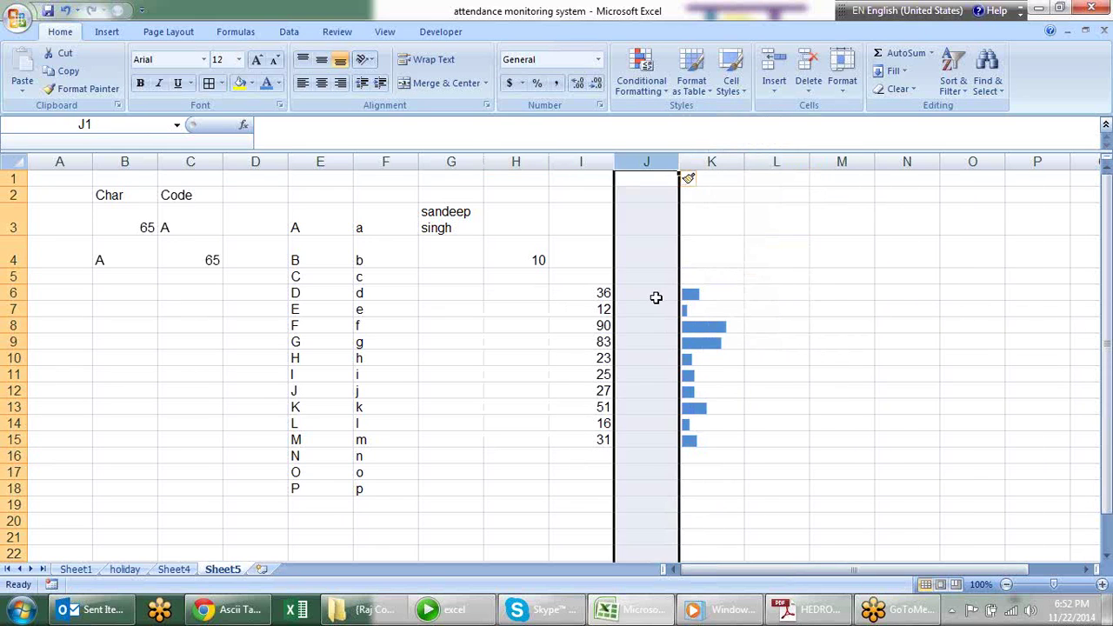
pyautogui.click(656, 296)
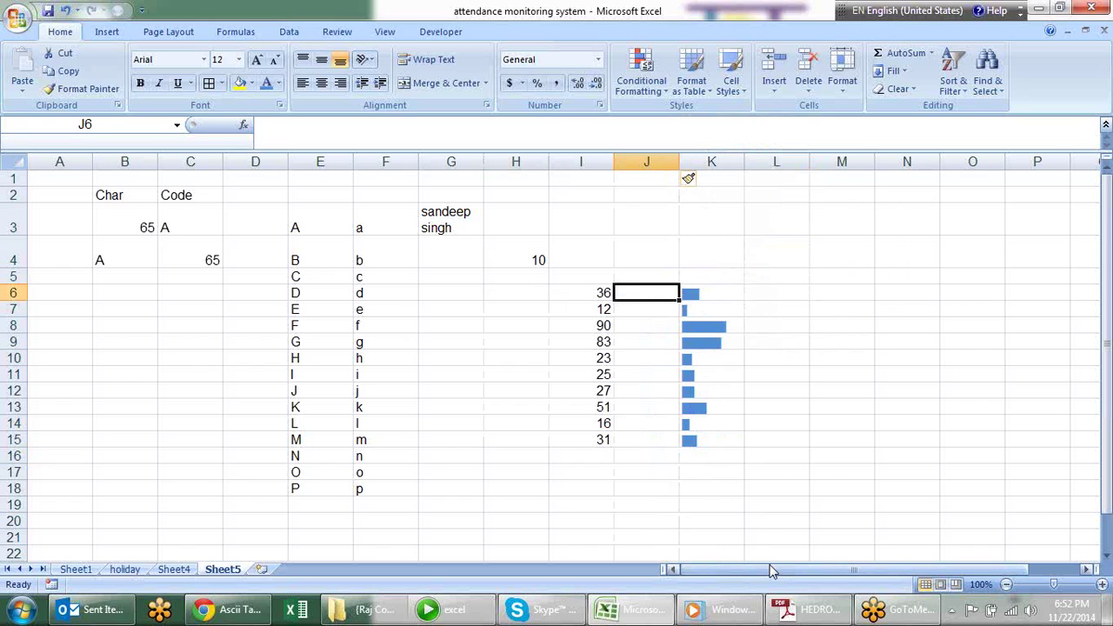
pyautogui.write('=ra')
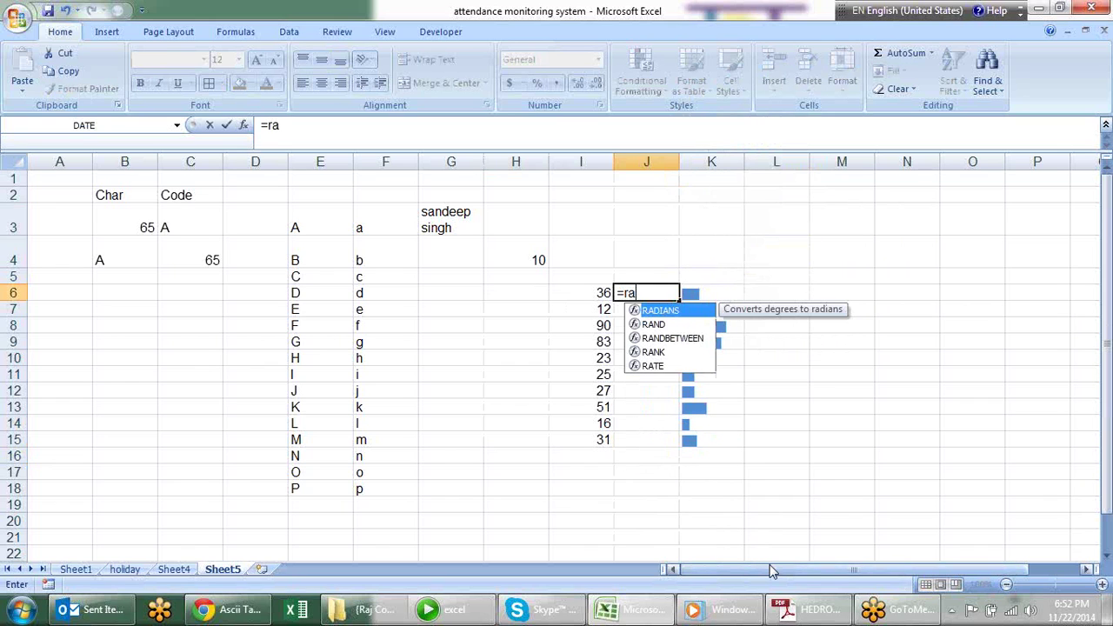
pyautogui.press('Down')
pyautogui.press('Down')
pyautogui.press('Tab')
pyautogui.write(',9')
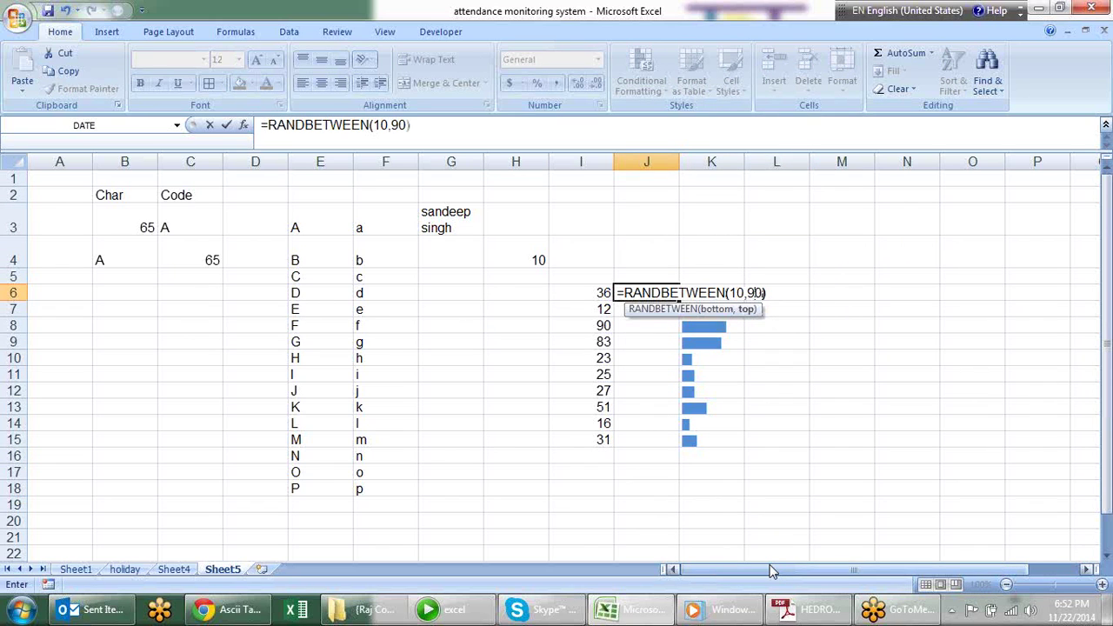
pyautogui.press('Return')
# Copy the RANDBETWEEN formula from J6 into J7:J15
pyautogui.press('Up')
pyautogui.hotkey('ctrl', 'c')
pyautogui.press('Down')
pyautogui.hotkey('shift', 'Down')
pyautogui.hotkey('shift', 'Down')
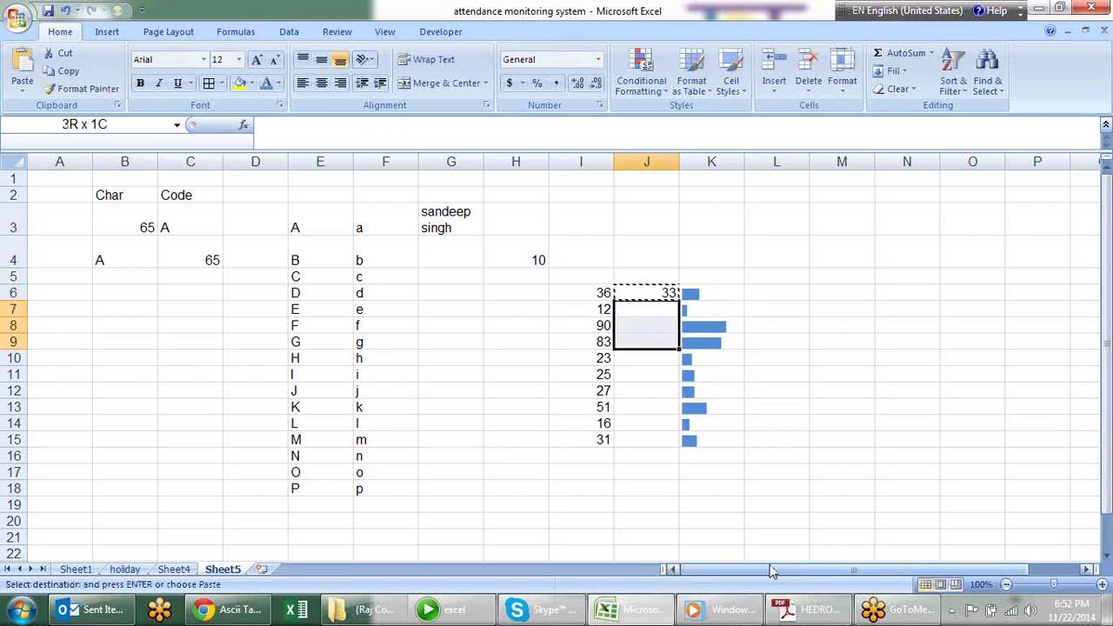
pyautogui.hotkey('shift', 'Down')
pyautogui.hotkey('shift', 'Down')
pyautogui.hotkey('shift', 'Down')
pyautogui.hotkey('shift', 'Down')
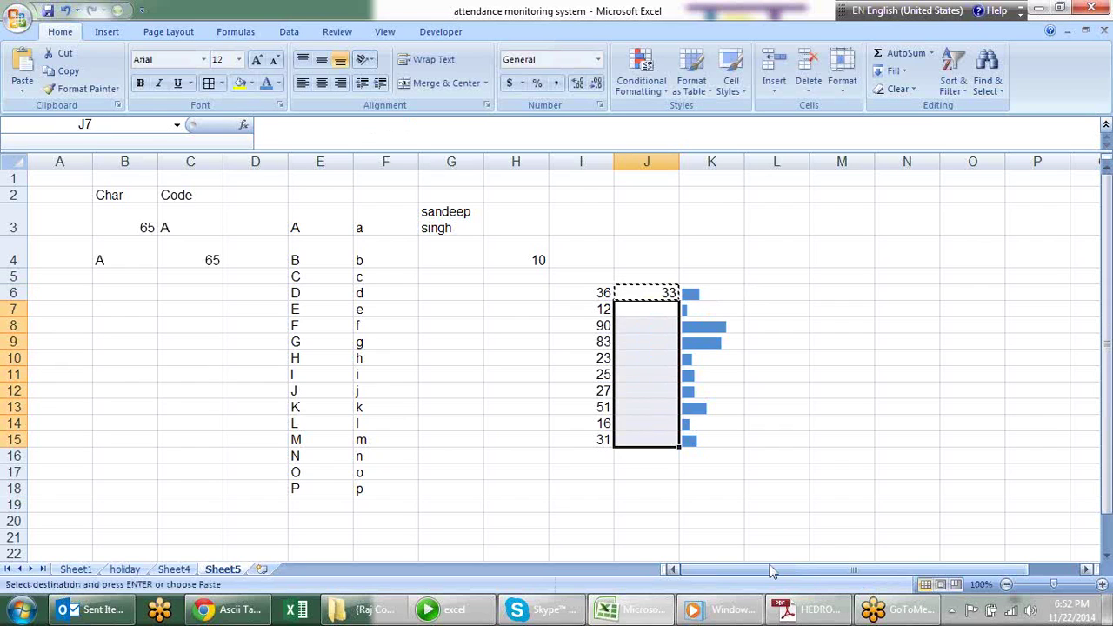
pyautogui.hotkey('ctrl', 'v')
# Convert the random numbers in J6:J15 to fixed values with Paste Special Values
pyautogui.press('Up')
pyautogui.press('Up')
pyautogui.press('Down')
pyautogui.hotkey('ctrl', 'shift', 'Down')
pyautogui.hotkey('ctrl', 'c')
pyautogui.hotkey('alt', 'e')
pyautogui.press('s')
pyautogui.press('v')
pyautogui.press('Return')
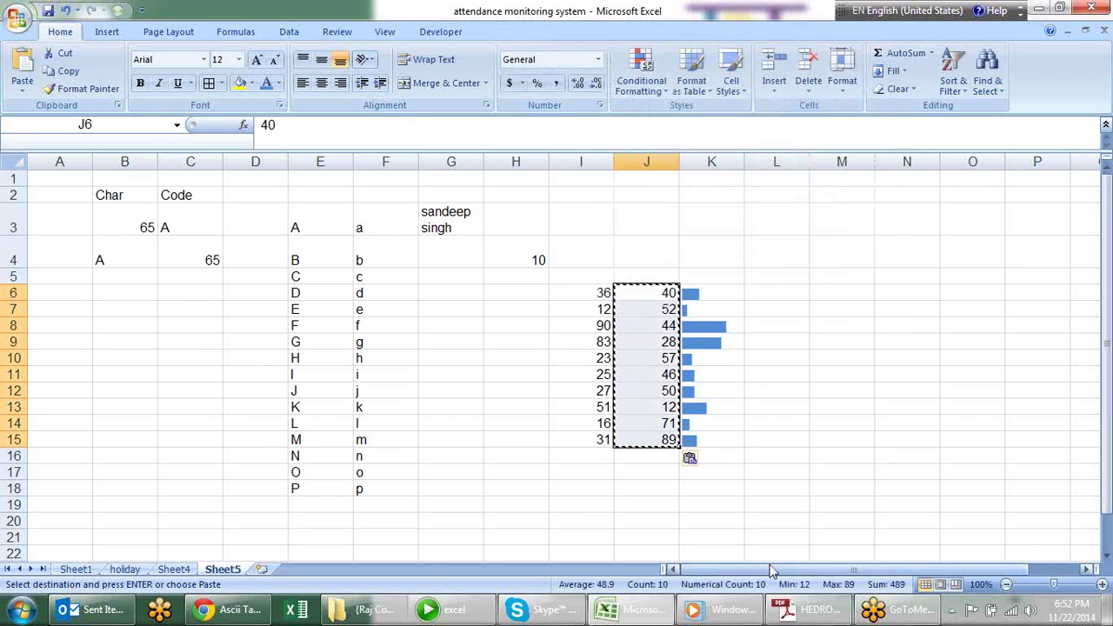
pyautogui.click(468, 241)
# Turn off Wrap Text for G3 so its text shows on one line
pyautogui.click(467, 222)
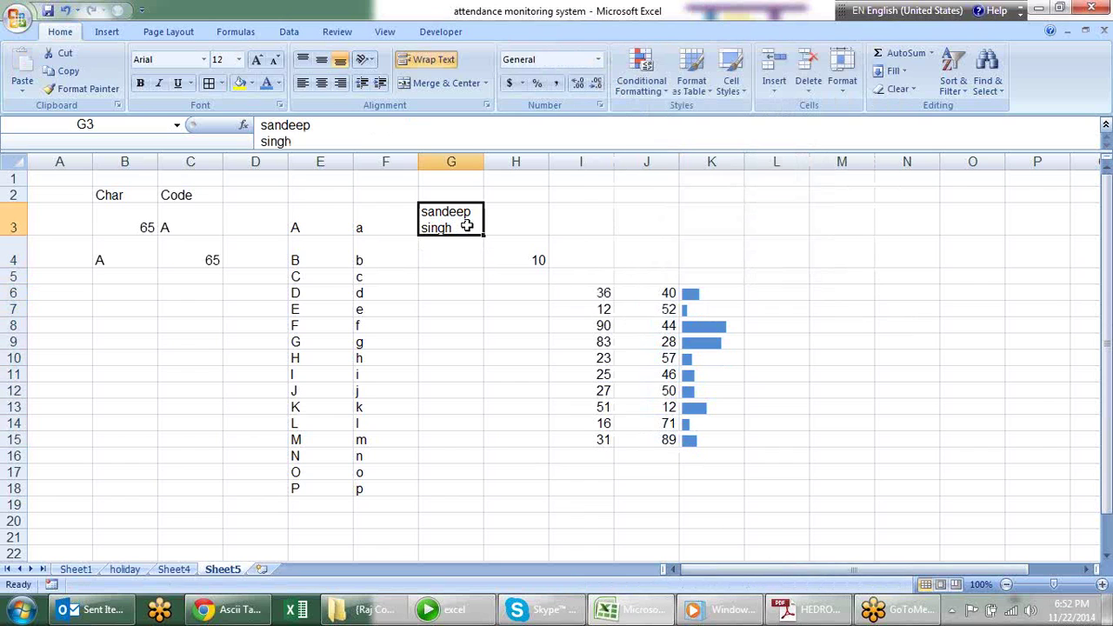
pyautogui.click(415, 60)
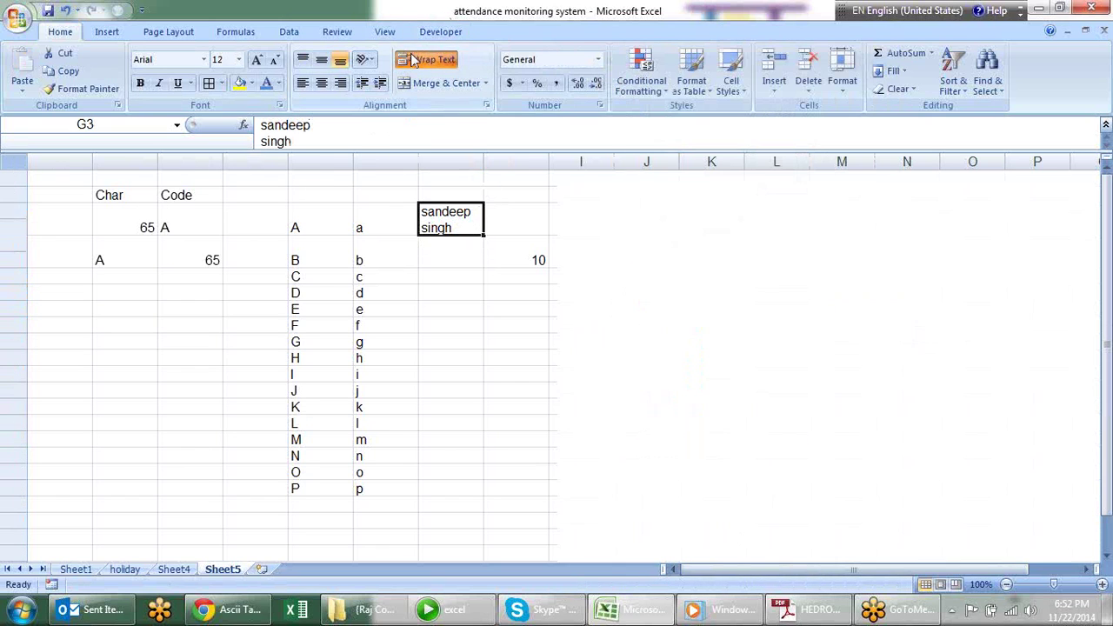
pyautogui.click(416, 63)
pyautogui.click(416, 63)
pyautogui.click(416, 63)
pyautogui.click(417, 63)
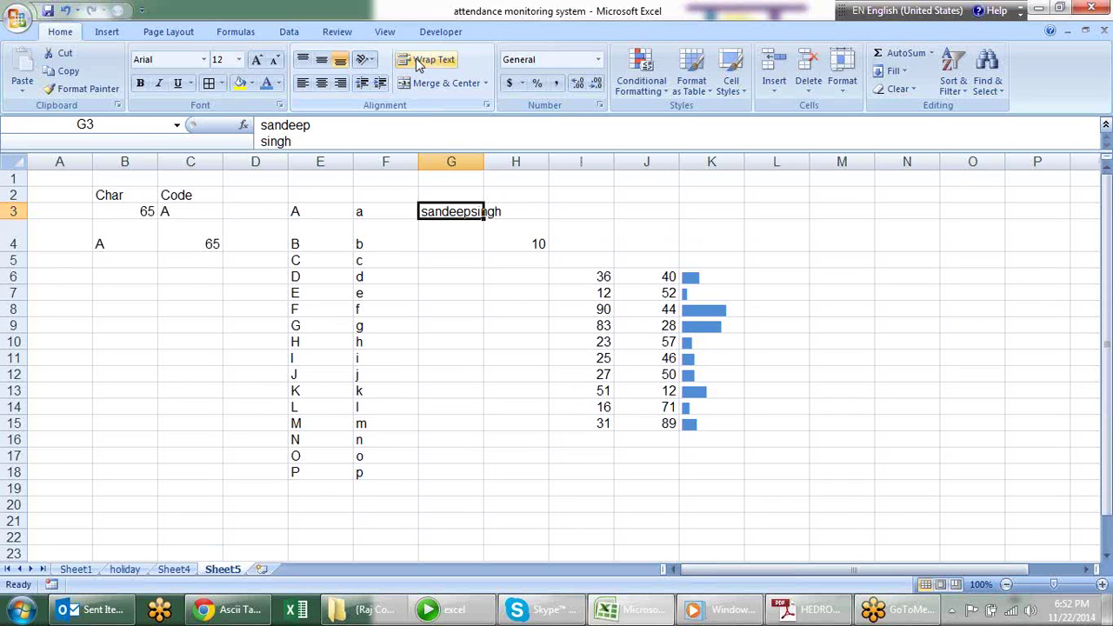
pyautogui.click(590, 271)
# Edit K6 to =REPT("|",I6/5)&REPT("|",J6/5)
pyautogui.click(707, 272)
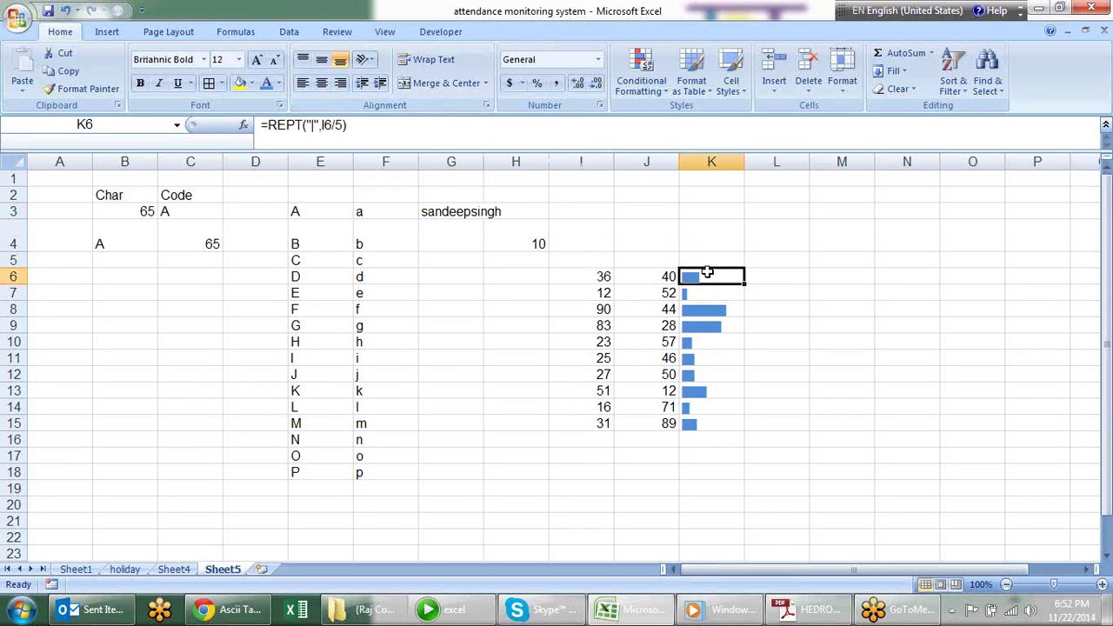
pyautogui.press('F2')
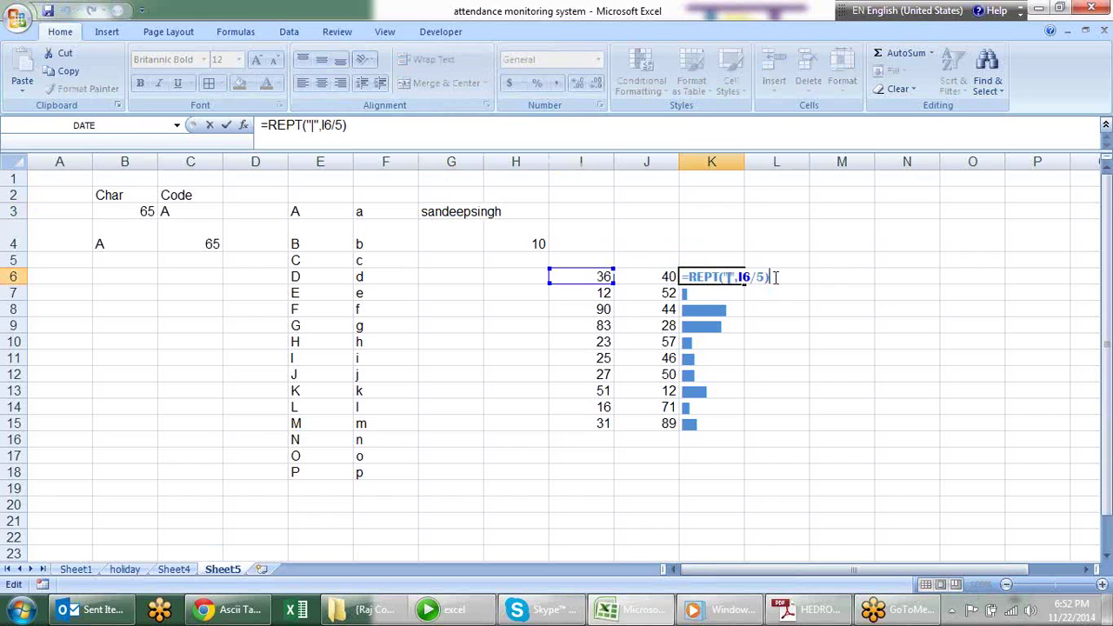
pyautogui.moveTo(776, 277); pyautogui.dragTo(670, 275)
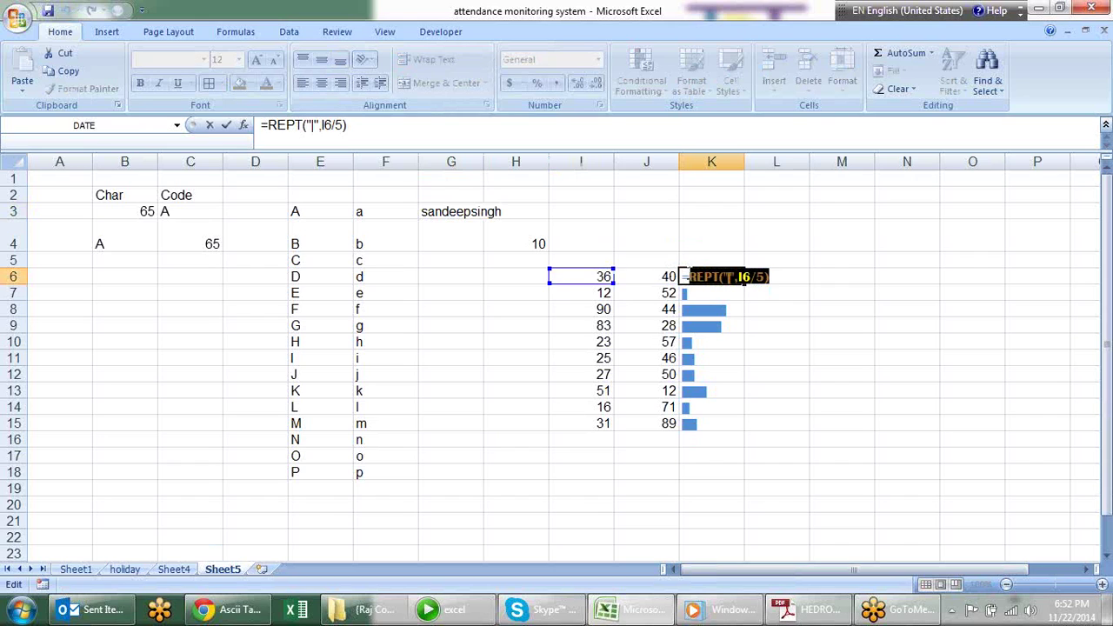
pyautogui.click(791, 275)
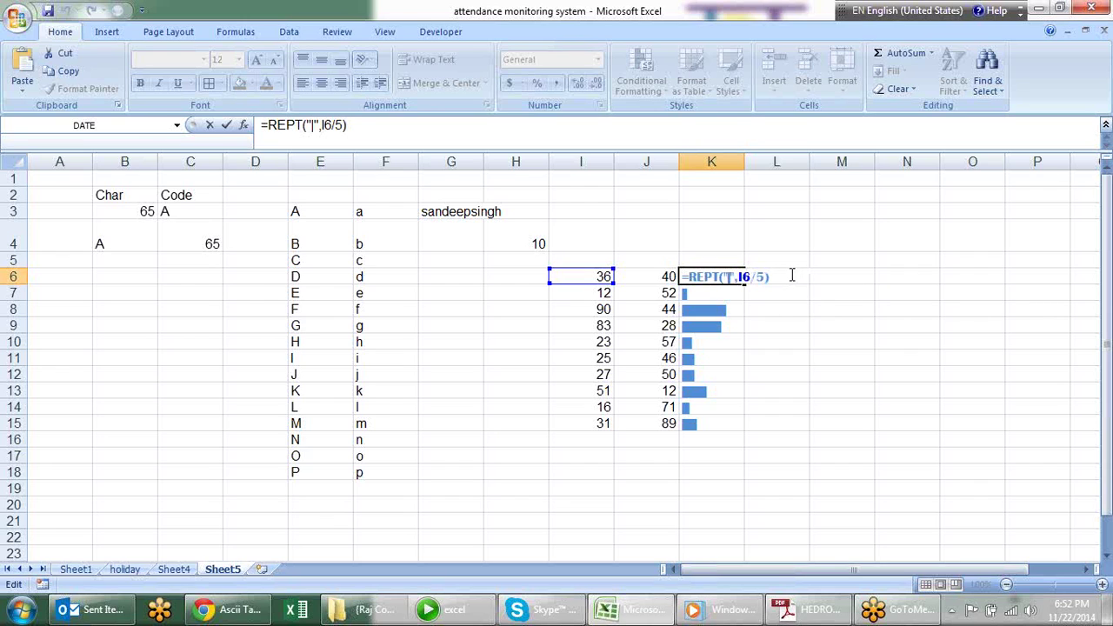
pyautogui.write('&')
pyautogui.hotkey('ctrl', 'v')
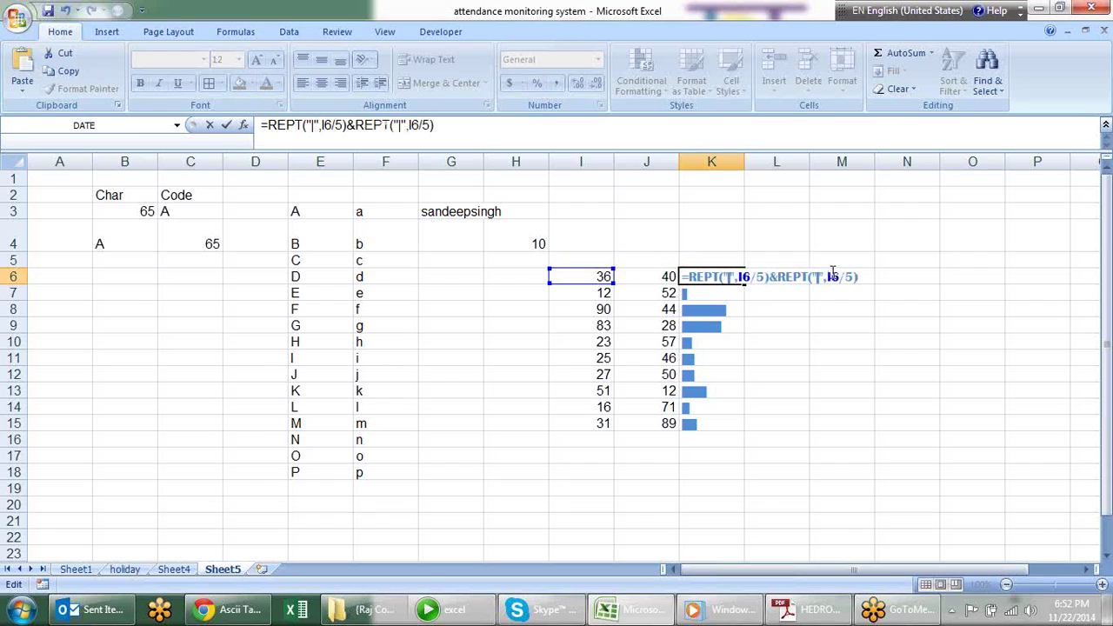
pyautogui.click(832, 275)
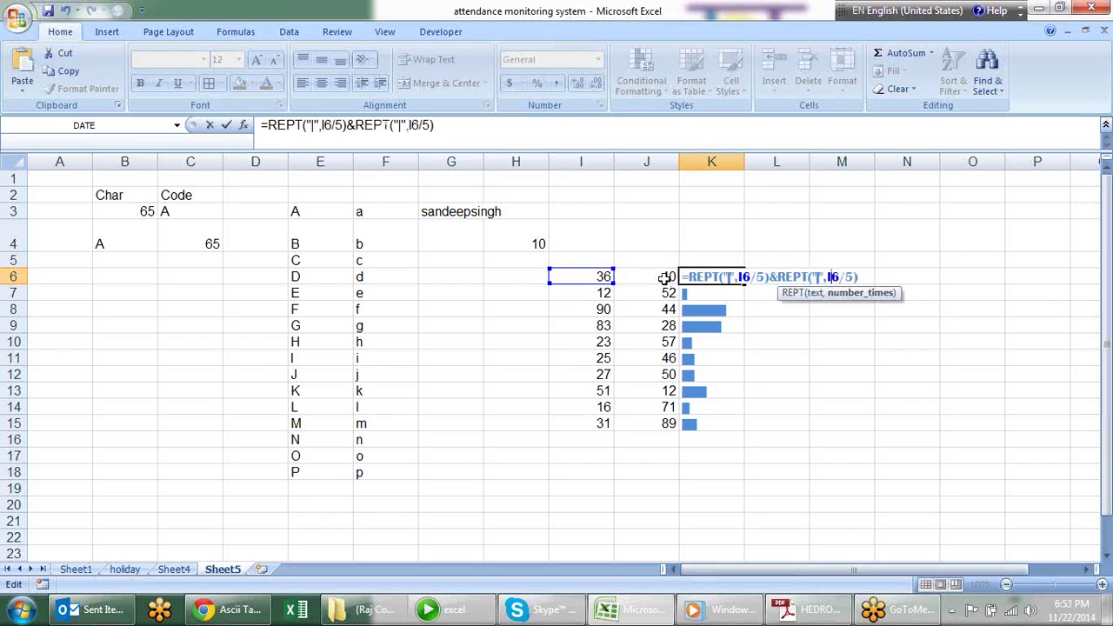
pyautogui.press('BackSpace')
pyautogui.press('BackSpace')
pyautogui.write('j6')
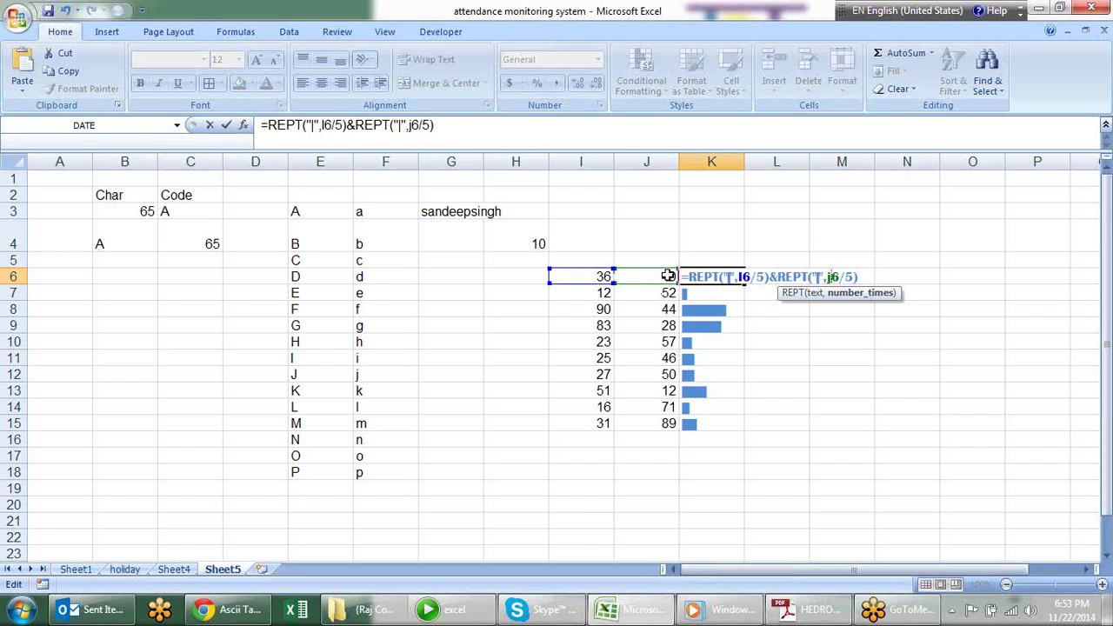
pyautogui.press('Return')
# Fill the combined bar formula from K6 down to K15
pyautogui.click(739, 280)
pyautogui.moveTo(746, 285); pyautogui.dragTo(739, 431)
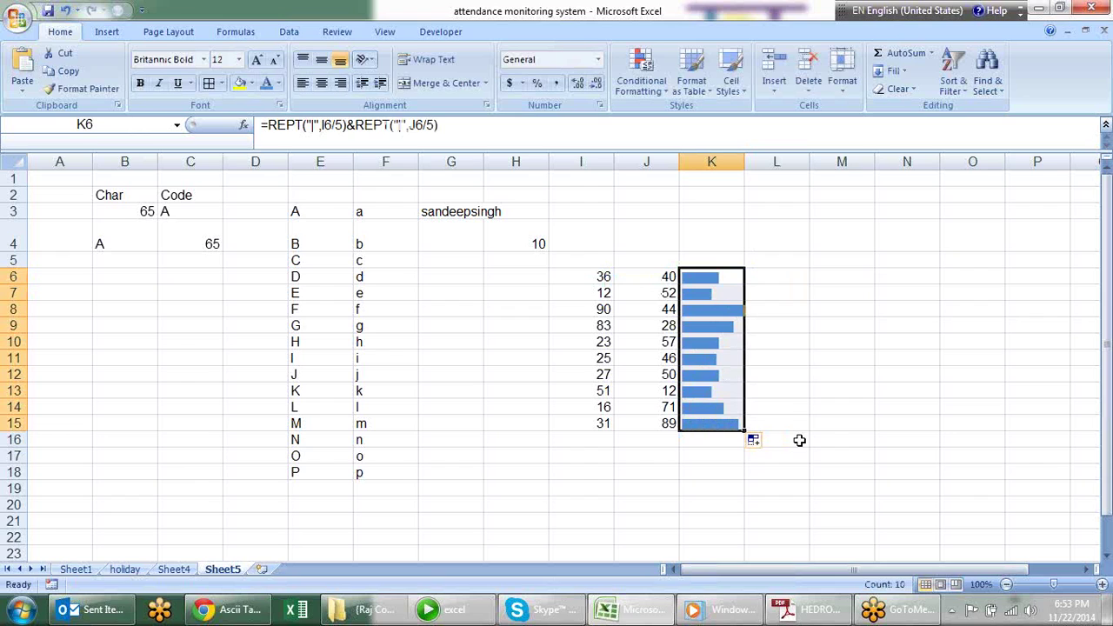
pyautogui.click(740, 344)
pyautogui.click(733, 273)
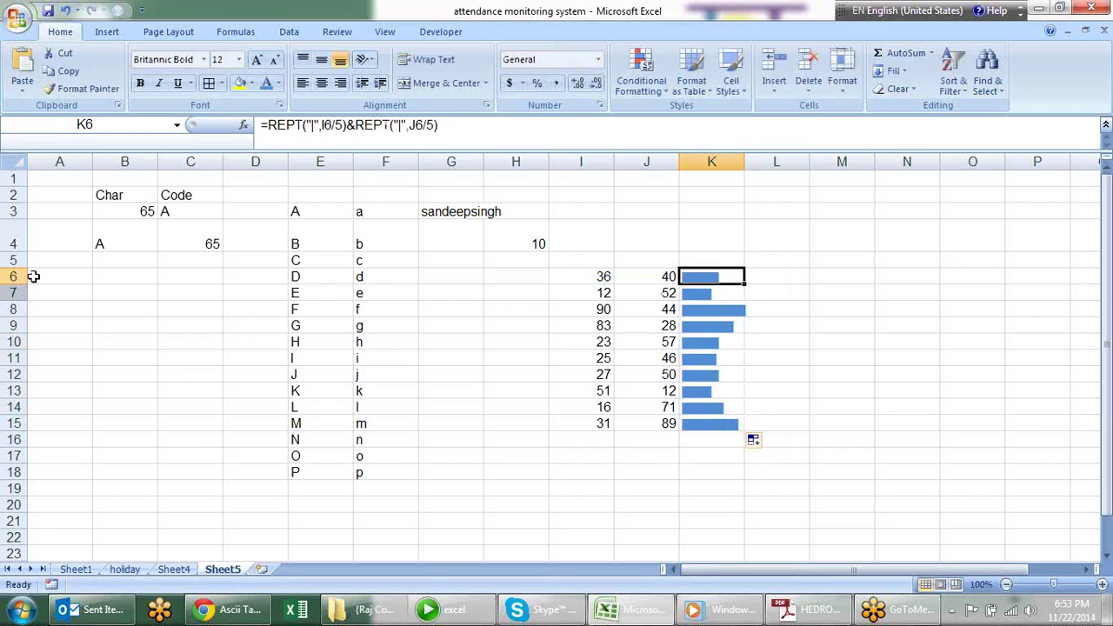
# Make rows 6–15 taller
pyautogui.moveTo(13, 277); pyautogui.dragTo(9, 451)
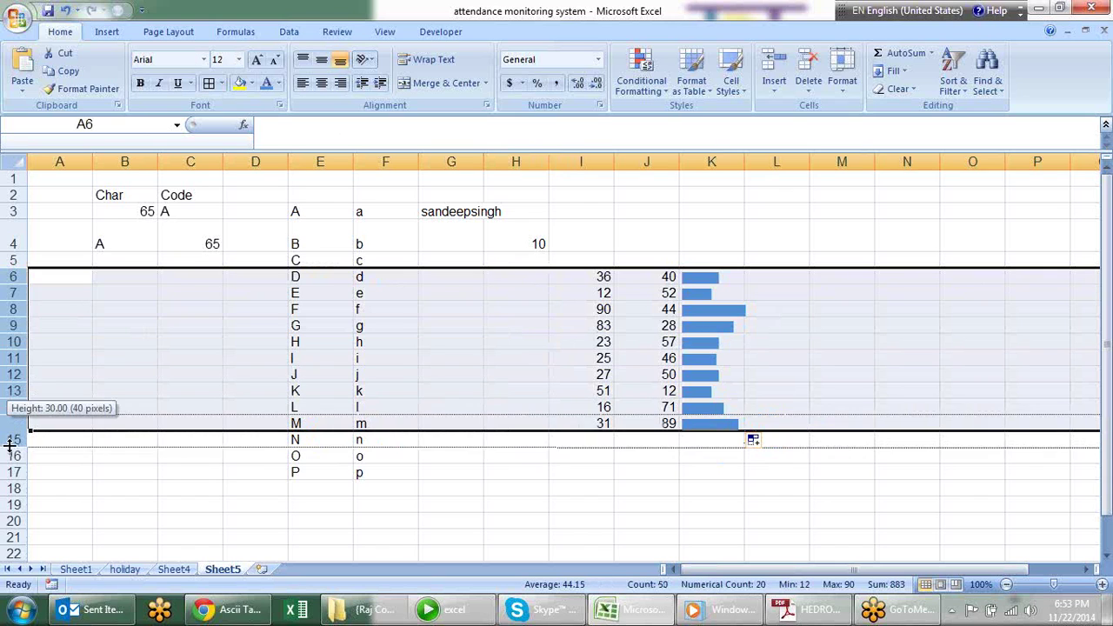
pyautogui.scroll(-2, 634, 266)
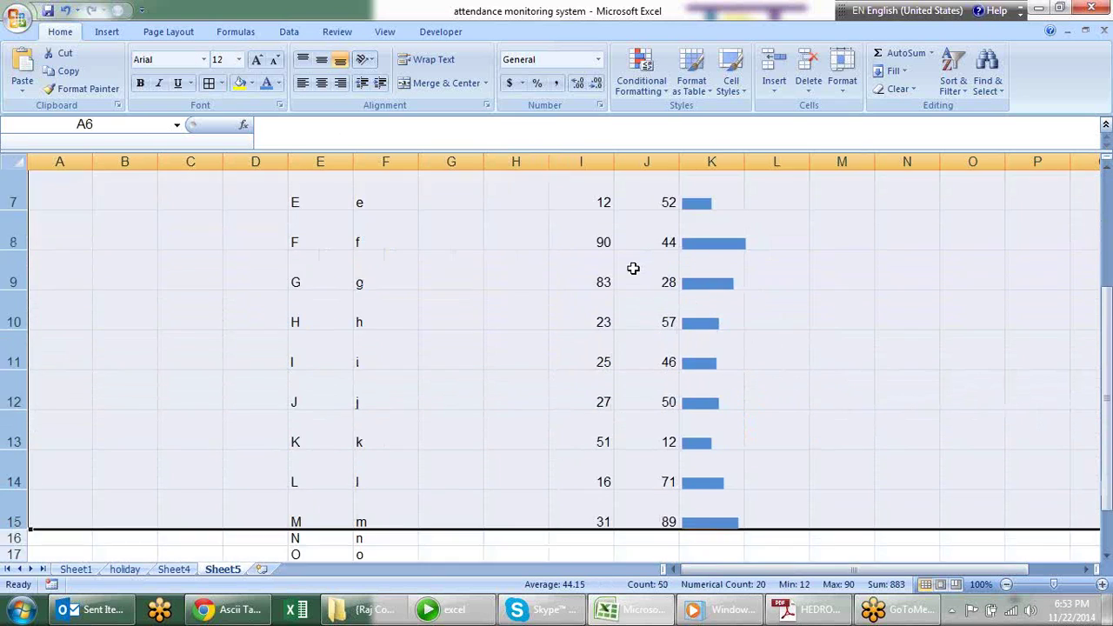
pyautogui.scroll(1, 634, 265)
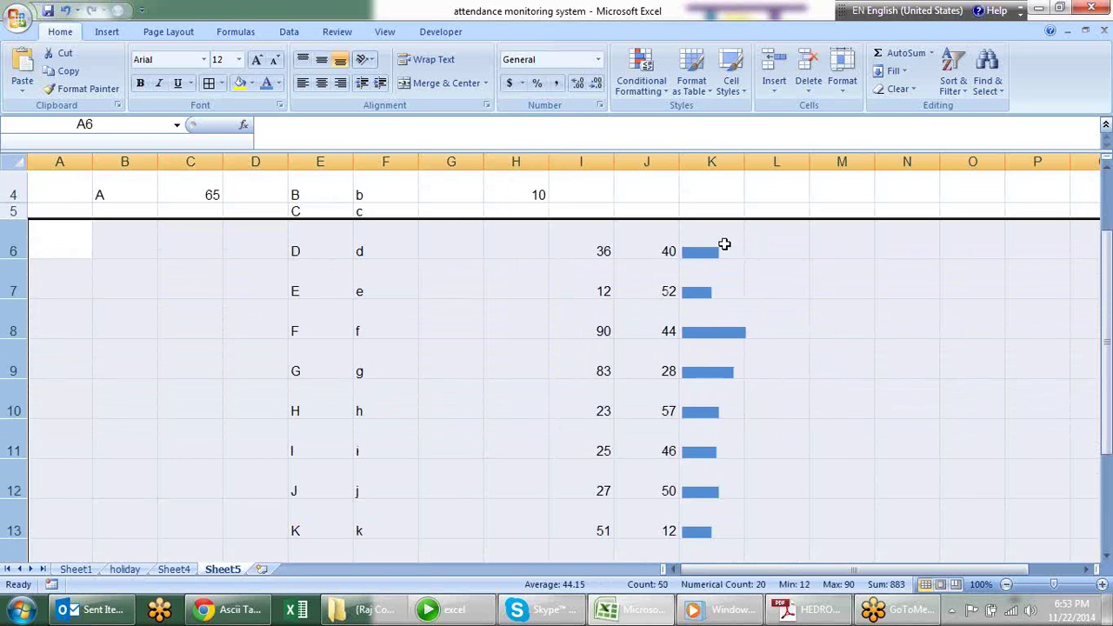
# Insert &CHAR(10)& between the two REPT parts of the K6 formula
pyautogui.click(723, 243)
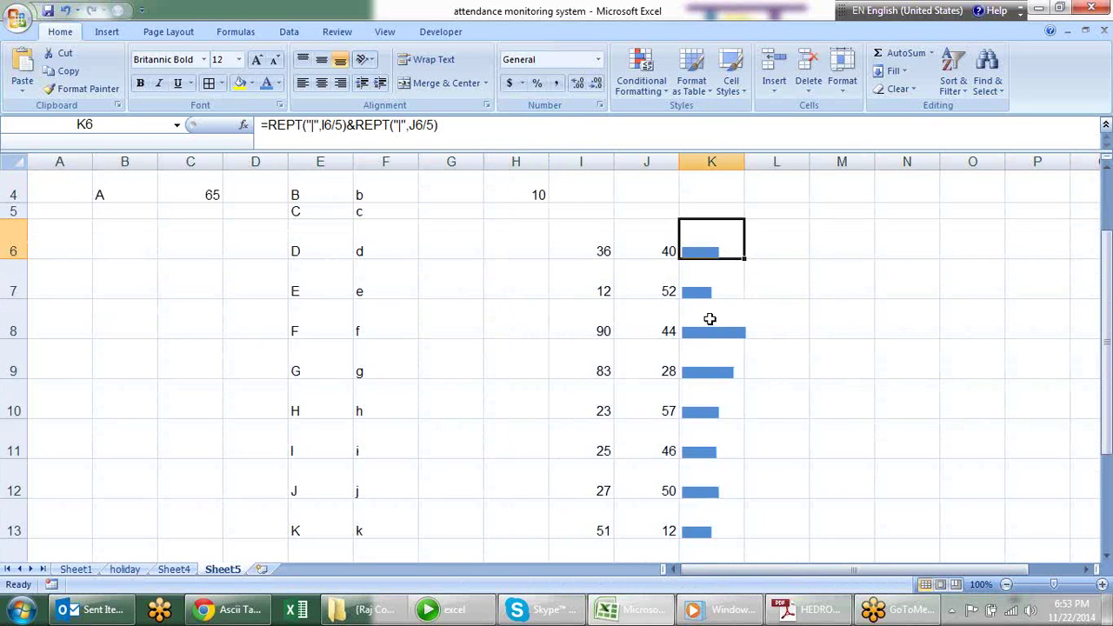
pyautogui.press('F2')
pyautogui.click(778, 248)
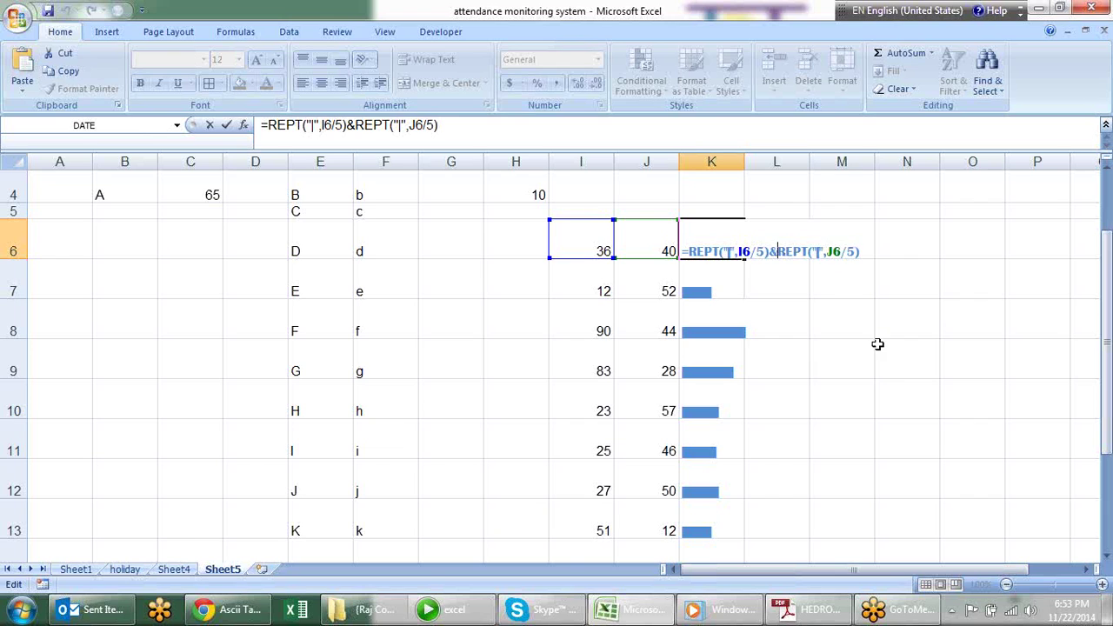
pyautogui.write('ch')
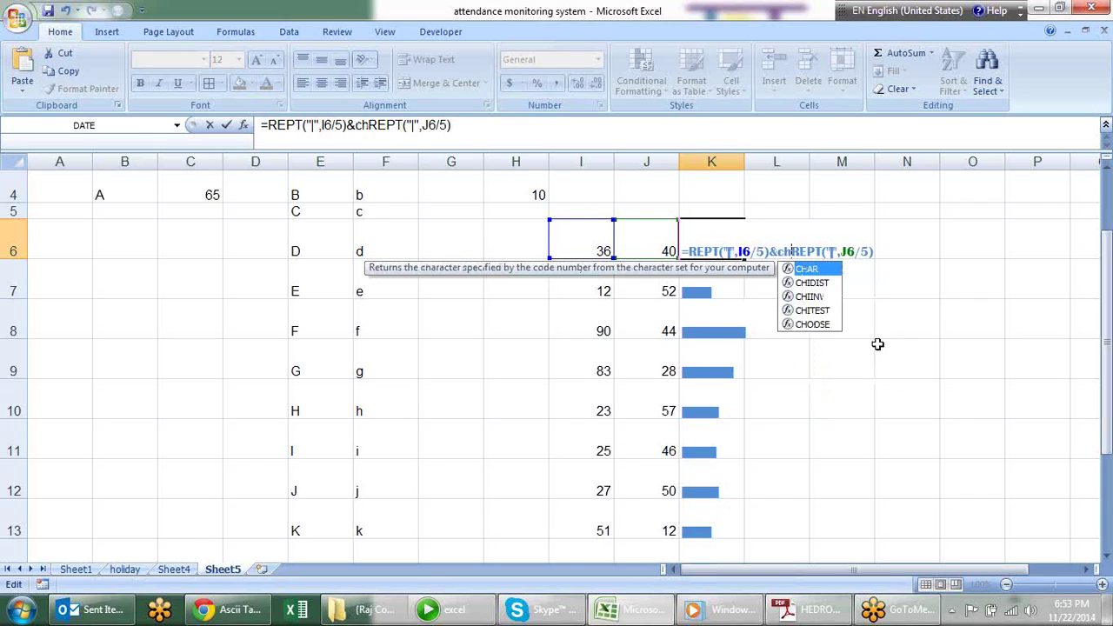
pyautogui.press('Tab')
pyautogui.write('10)')
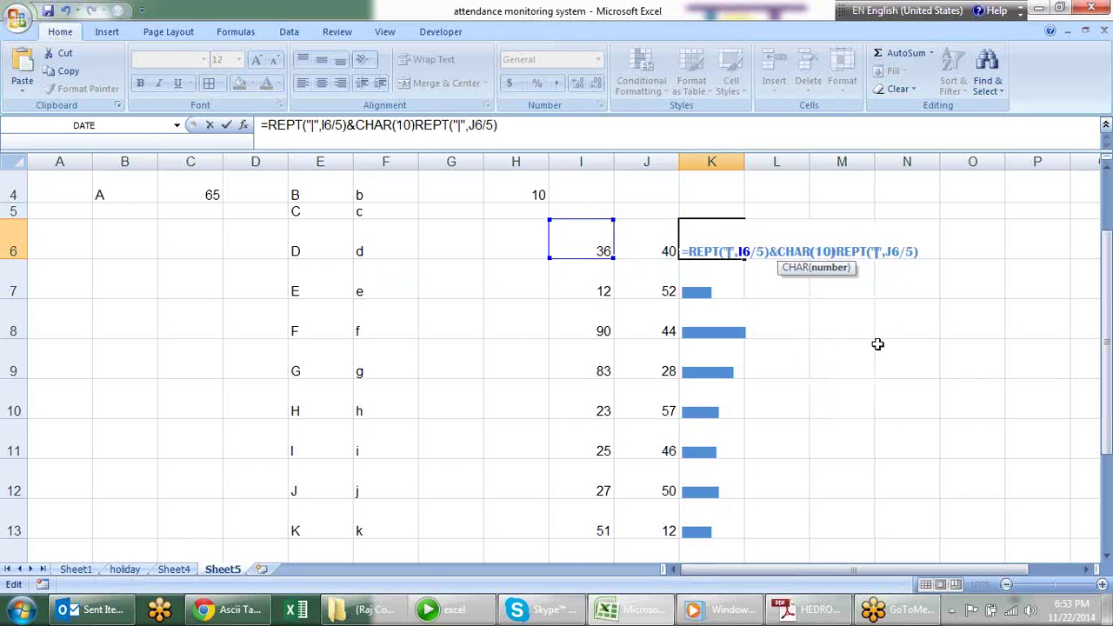
pyautogui.write('&')
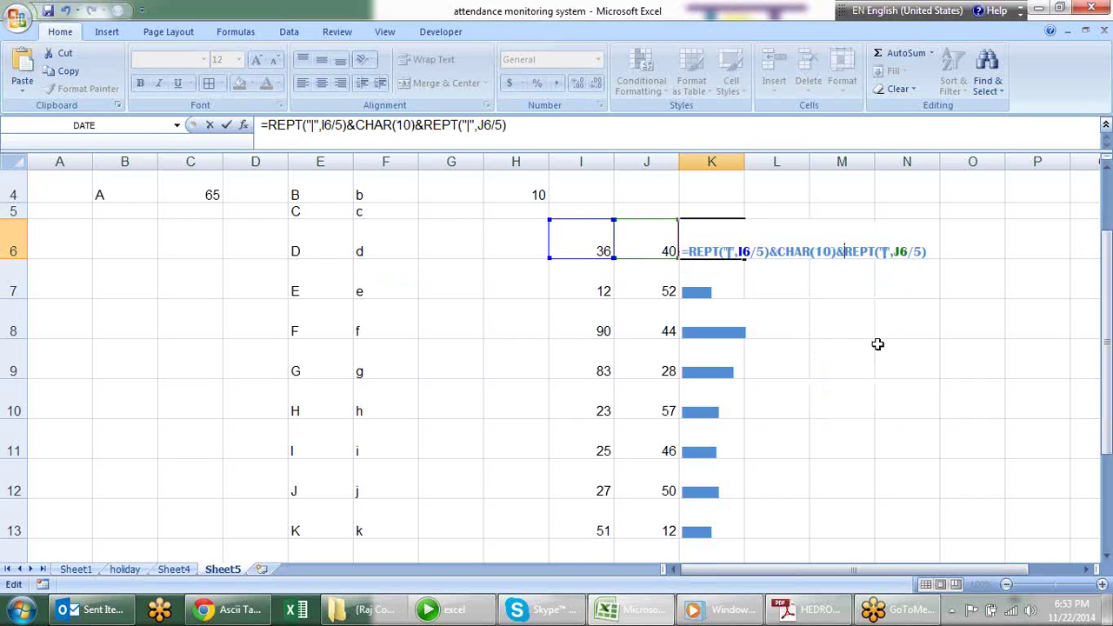
pyautogui.press('Return')
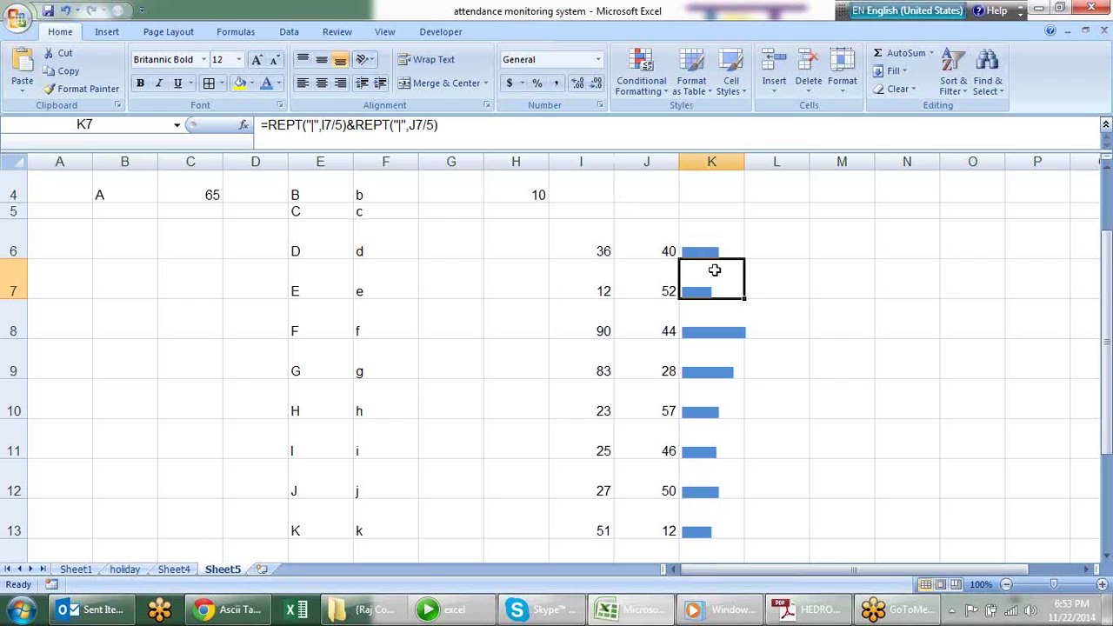
# Fill the K6 formula down to K15 and apply Wrap Text so the bars stack
pyautogui.click(731, 248)
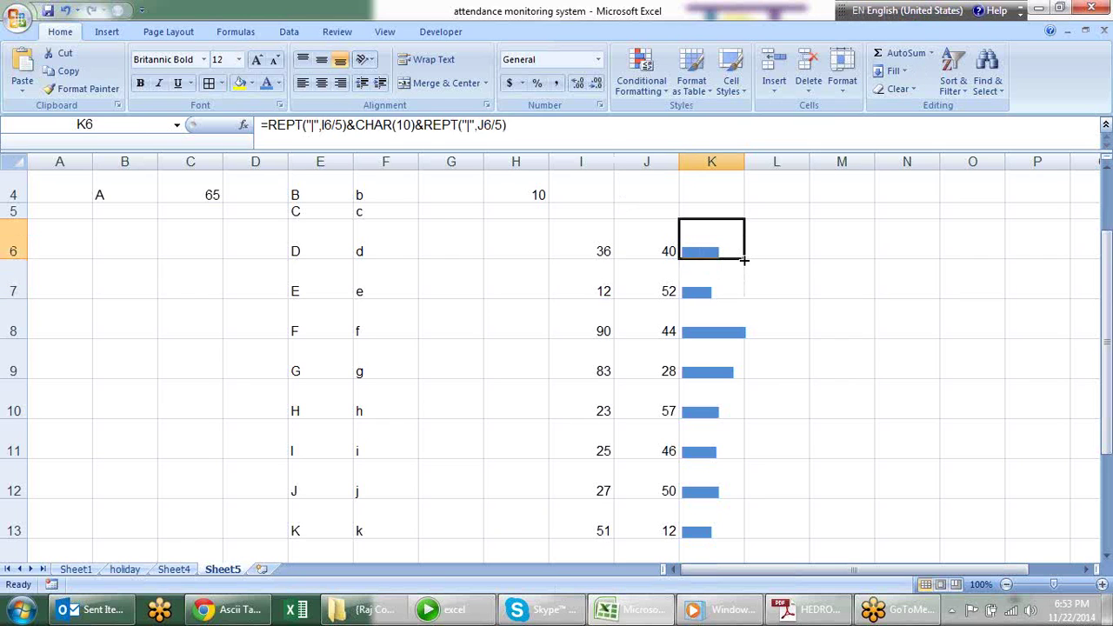
pyautogui.doubleClick(744, 258)
pyautogui.scroll(-2, 809, 280)
pyautogui.scroll(2, 809, 280)
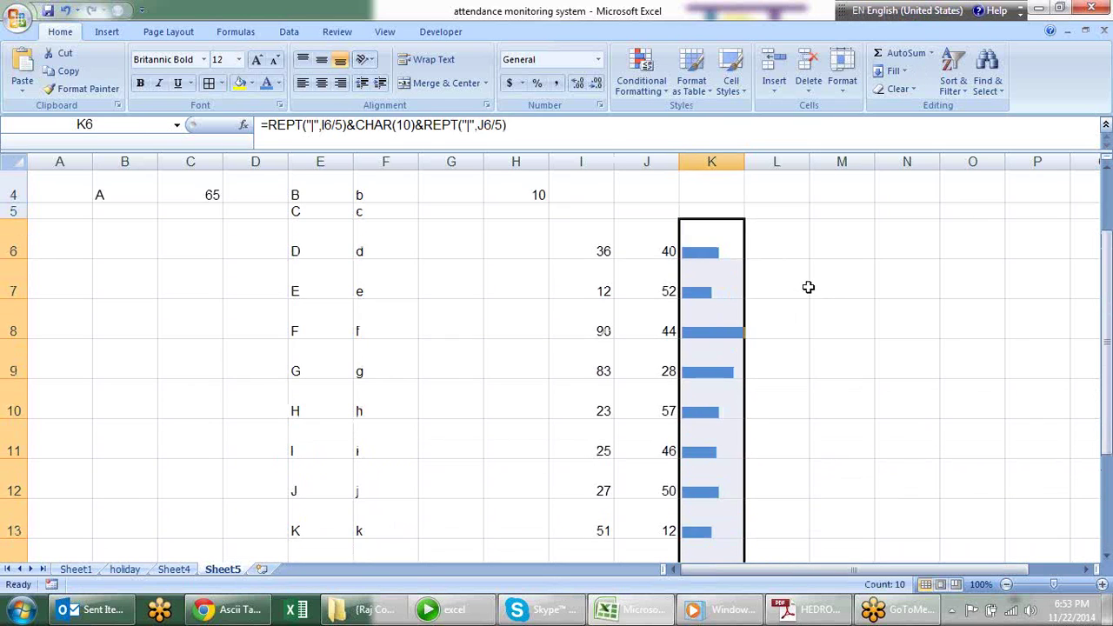
pyautogui.click(414, 63)
pyautogui.click(840, 361)
pyautogui.scroll(-3, 847, 340)
pyautogui.scroll(3, 848, 336)
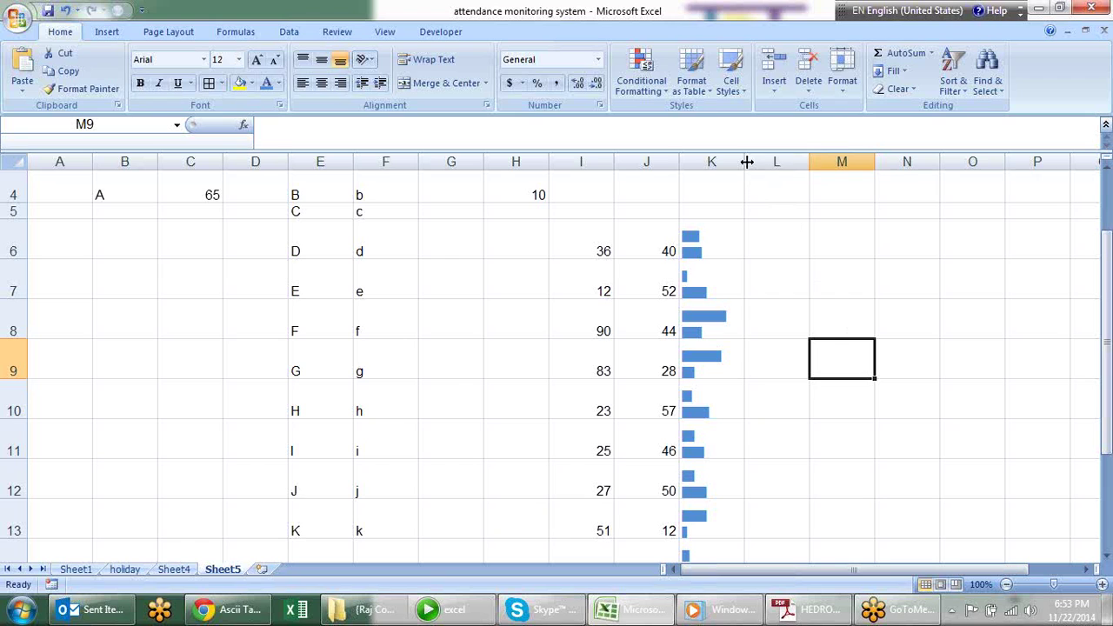
# Widen column K and check the bar formulas in K6–K10
pyautogui.moveTo(746, 162); pyautogui.dragTo(808, 162)
pyautogui.click(731, 253)
pyautogui.click(721, 291)
pyautogui.click(722, 329)
pyautogui.click(727, 358)
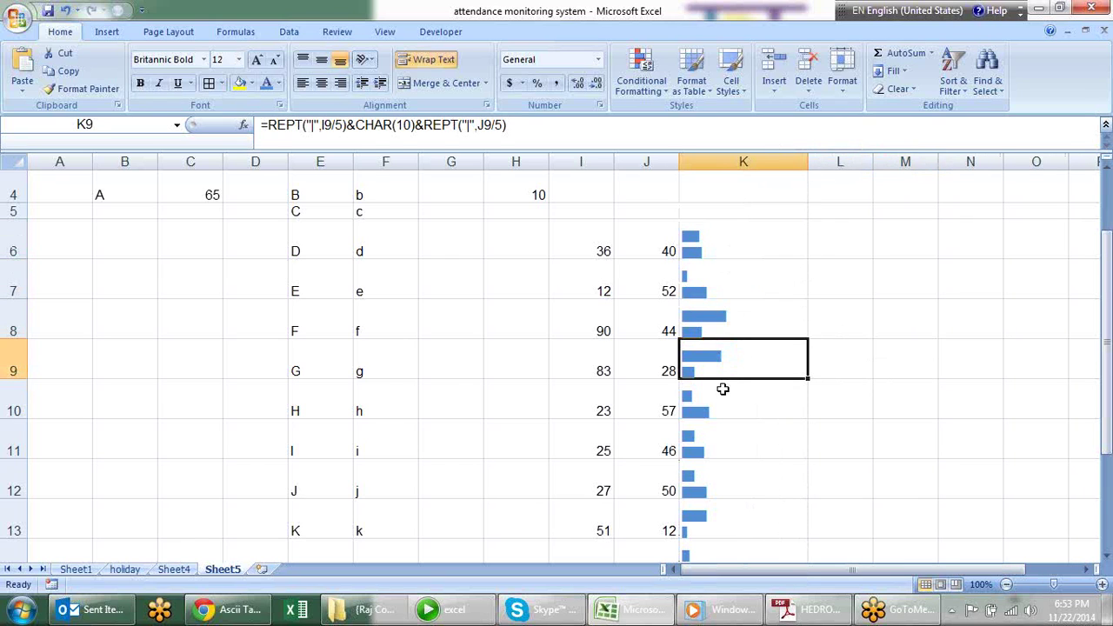
pyautogui.click(723, 390)
pyautogui.scroll(-2, 753, 425)
pyautogui.scroll(2, 755, 422)
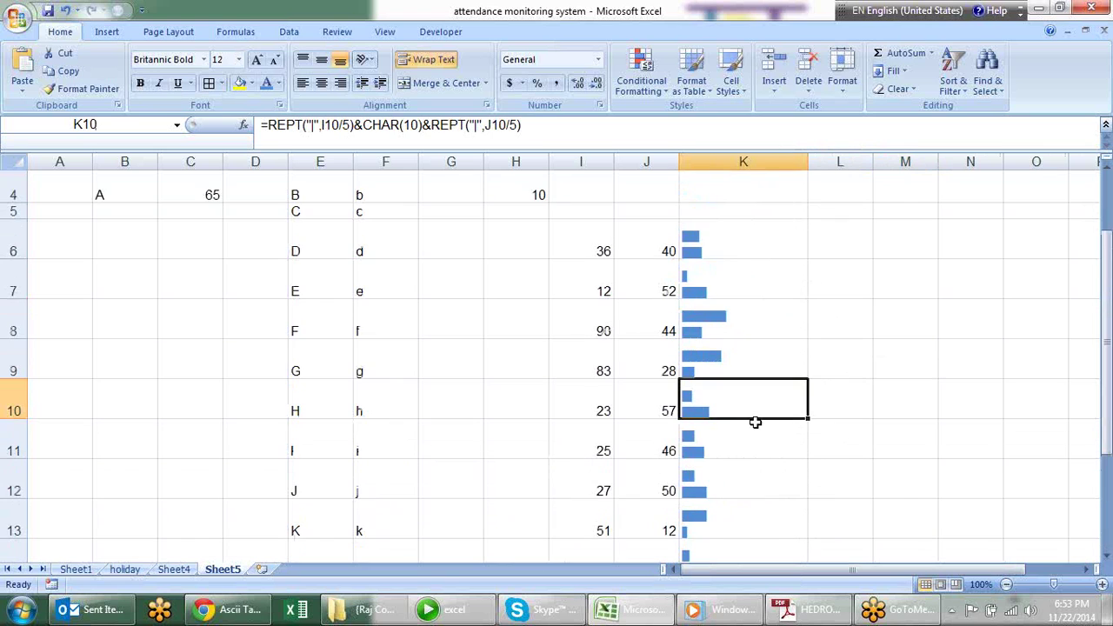
# Select K6:K15 and open the Format Cells dialog
pyautogui.click(748, 245)
pyautogui.hotkey('ctrl', 'shift', 'Down')
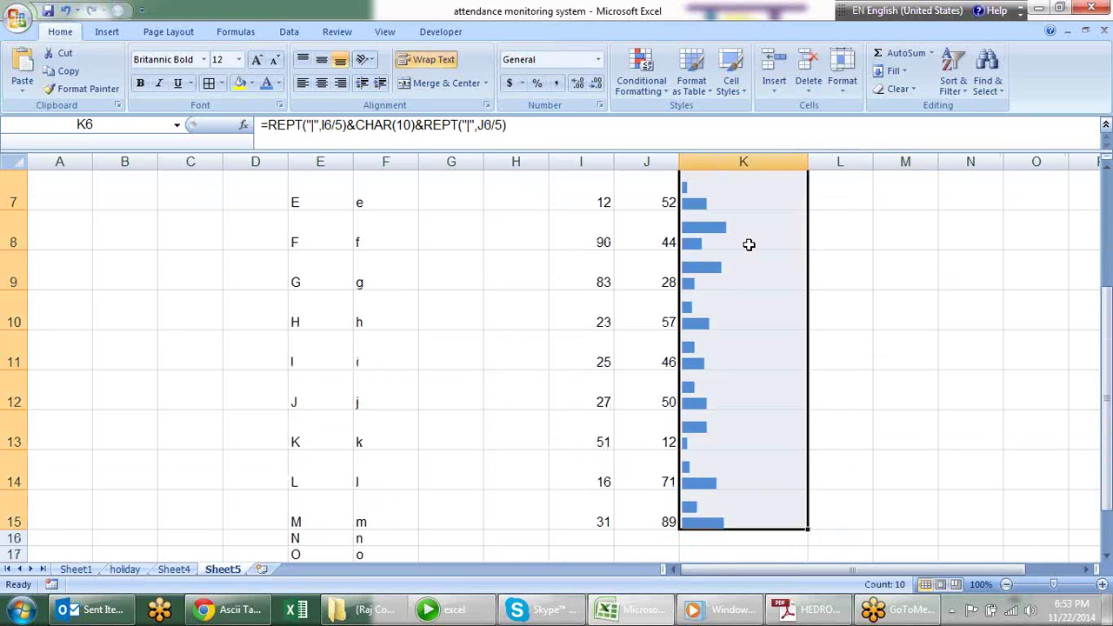
pyautogui.scroll(2, 749, 245)
pyautogui.hotkey('ctrl', '1')
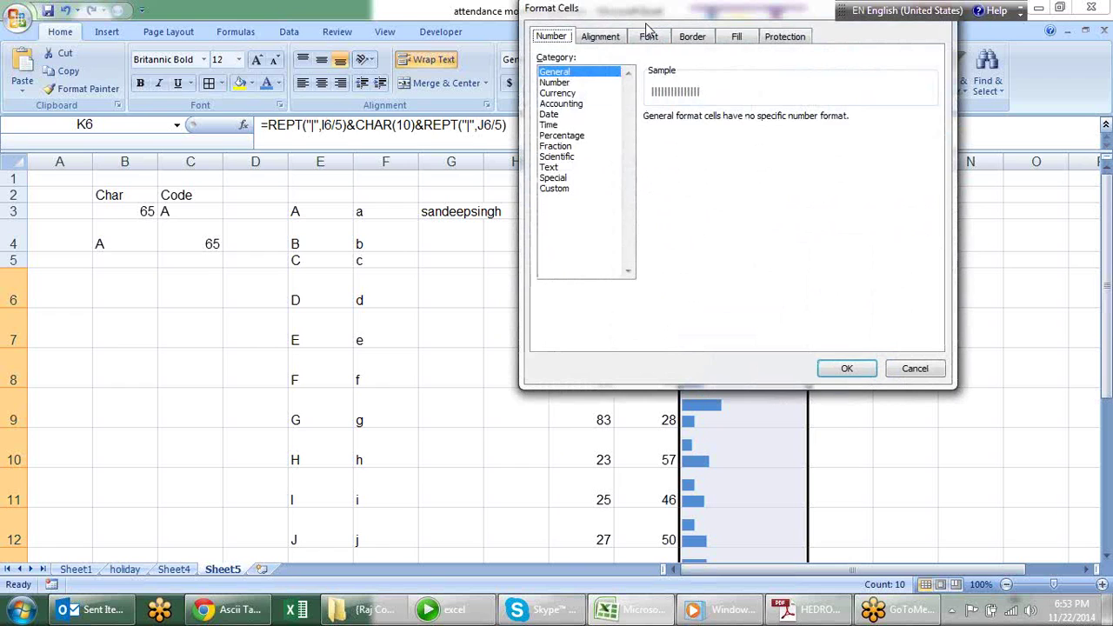
# Set the K6:K15 text orientation to 90 degrees so the bars stand upright
pyautogui.click(602, 36)
pyautogui.click(876, 76)
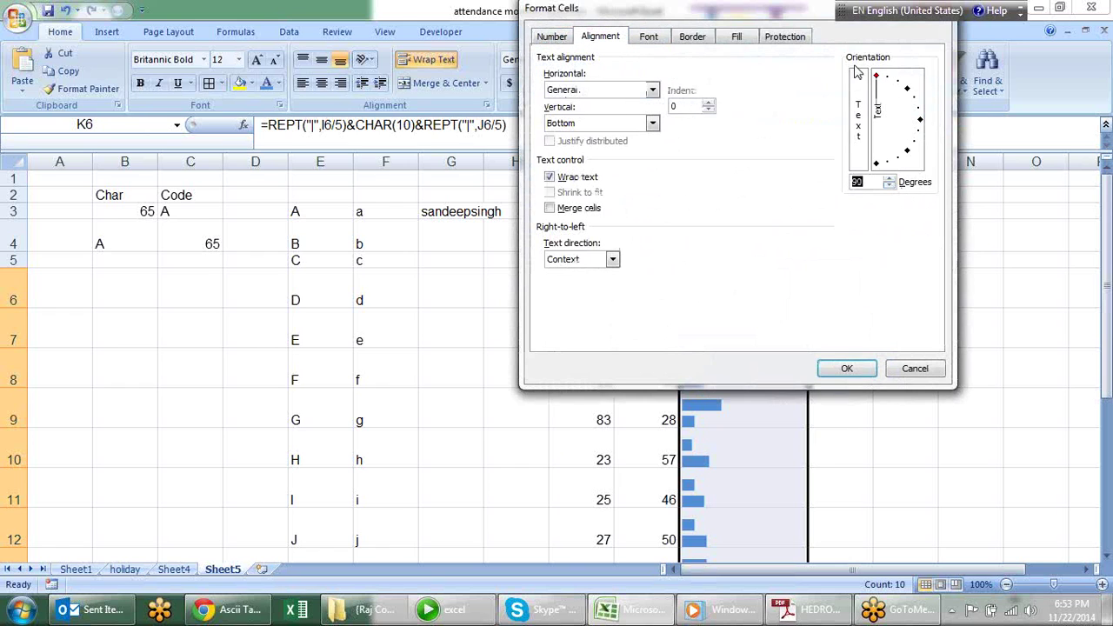
pyautogui.click(847, 368)
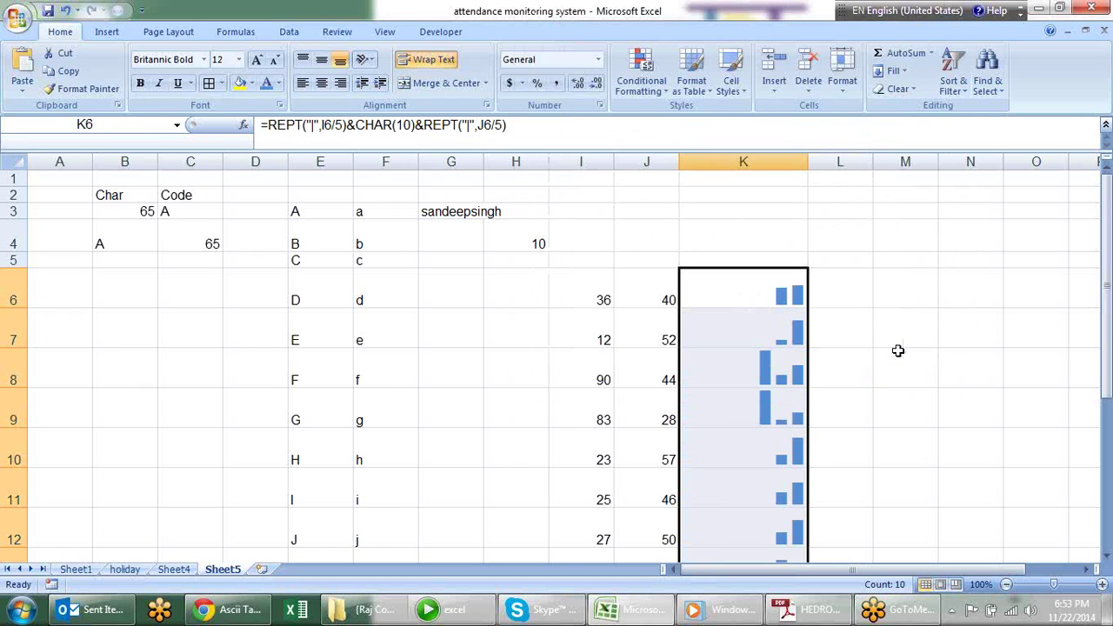
pyautogui.click(892, 340)
# Make rows 6–15 much taller to fit the vertical bars
pyautogui.click(755, 284)
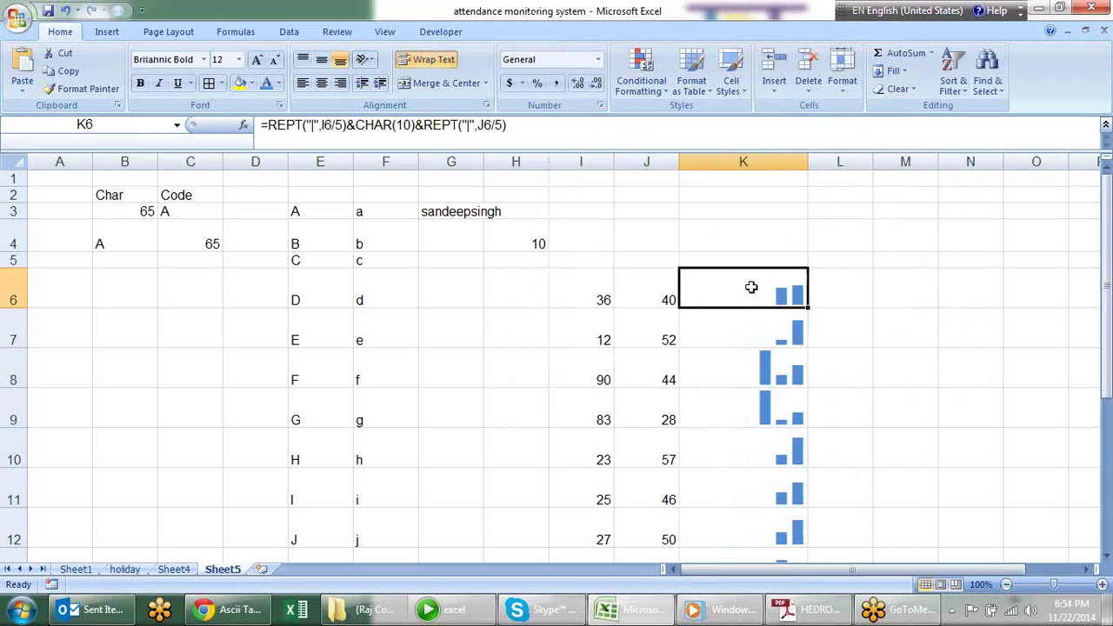
pyautogui.moveTo(13, 285); pyautogui.dragTo(13, 541)
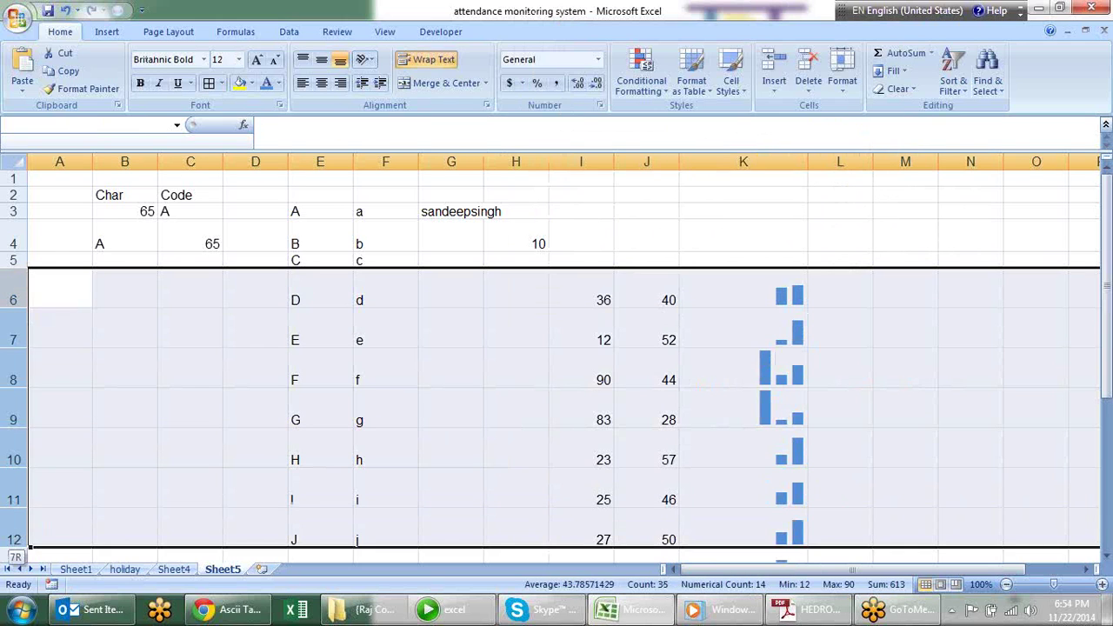
pyautogui.scroll(-3, 209, 272)
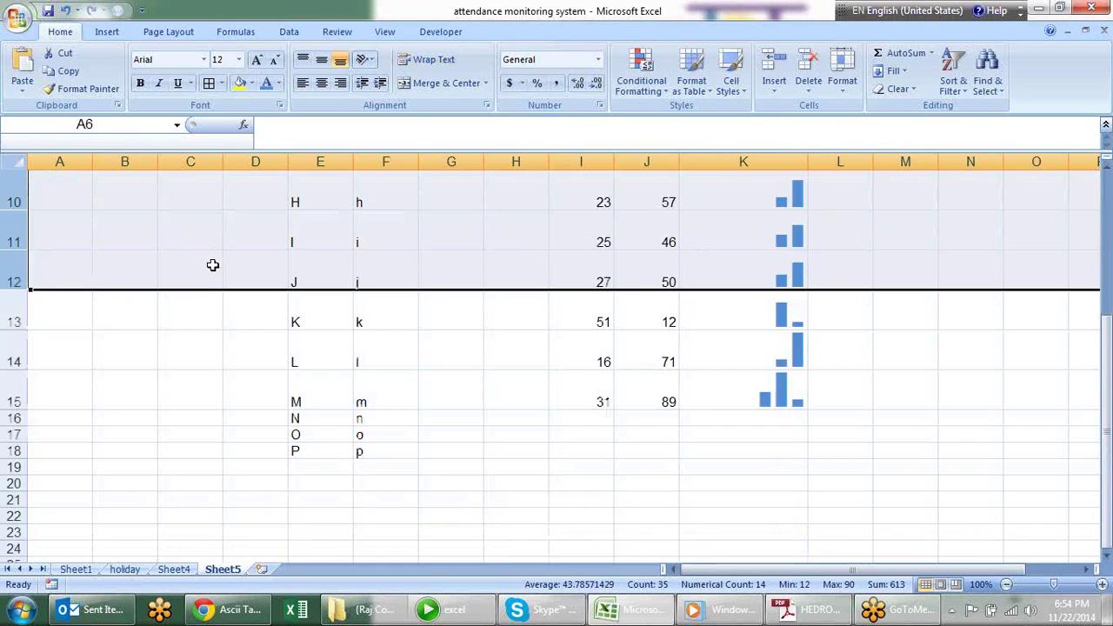
pyautogui.hotkey('shift', 'Down')
pyautogui.hotkey('shift', 'Down')
pyautogui.hotkey('shift', 'Down')
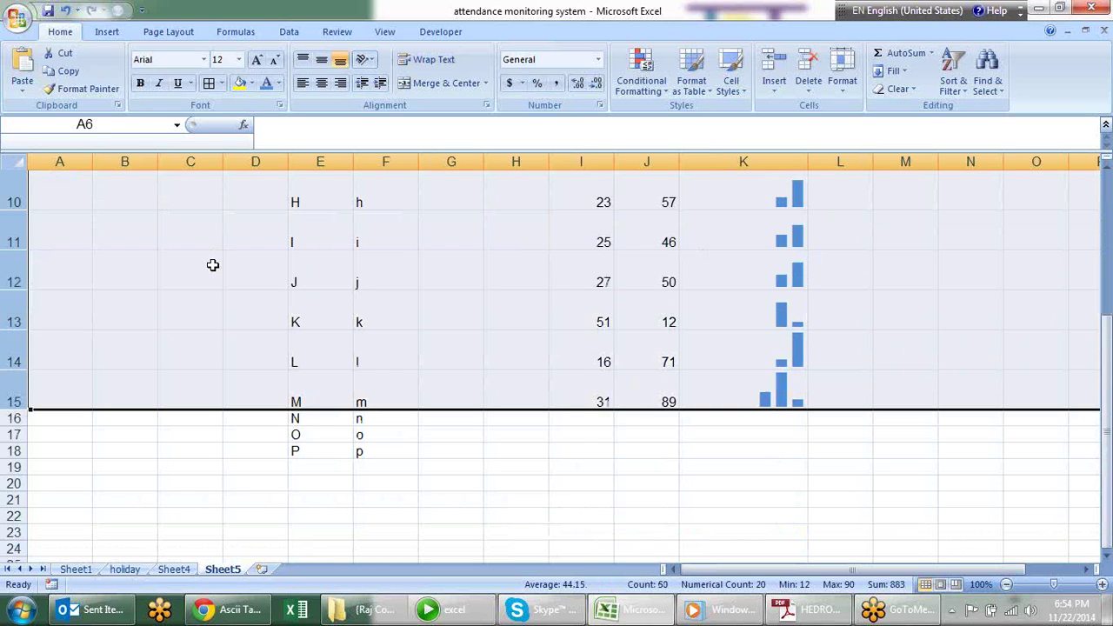
pyautogui.moveTo(13, 418); pyautogui.dragTo(15, 454)
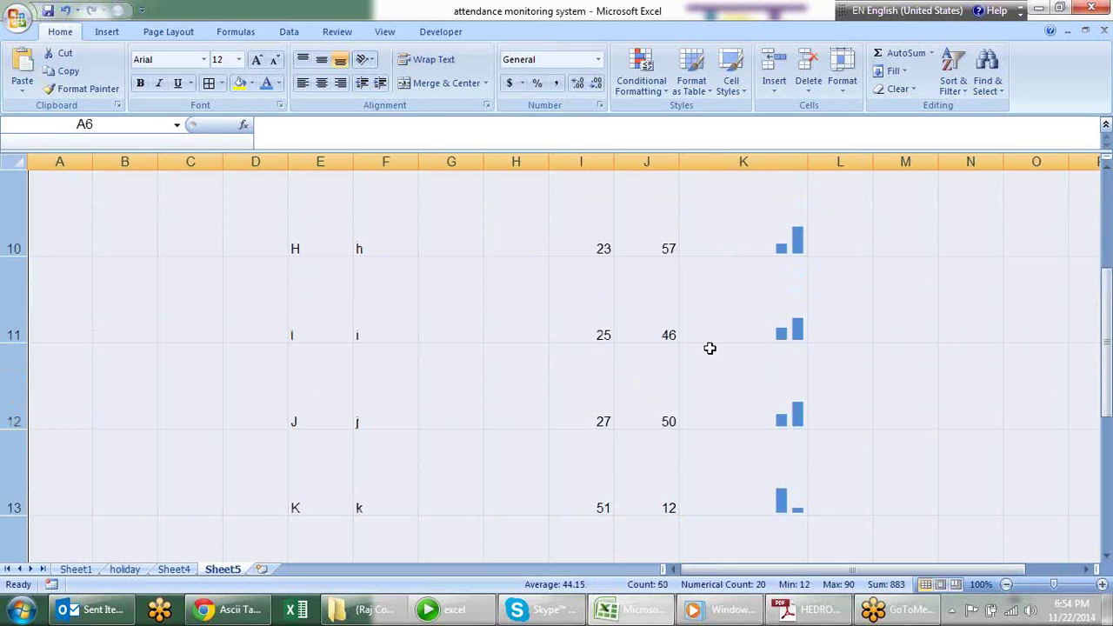
# Check the rotated bar formulas in K6–K11
pyautogui.click(805, 313)
pyautogui.scroll(2, 807, 313)
pyautogui.scroll(1, 807, 314)
pyautogui.click(739, 344)
pyautogui.click(757, 417)
pyautogui.click(742, 453)
pyautogui.scroll(-1, 792, 344)
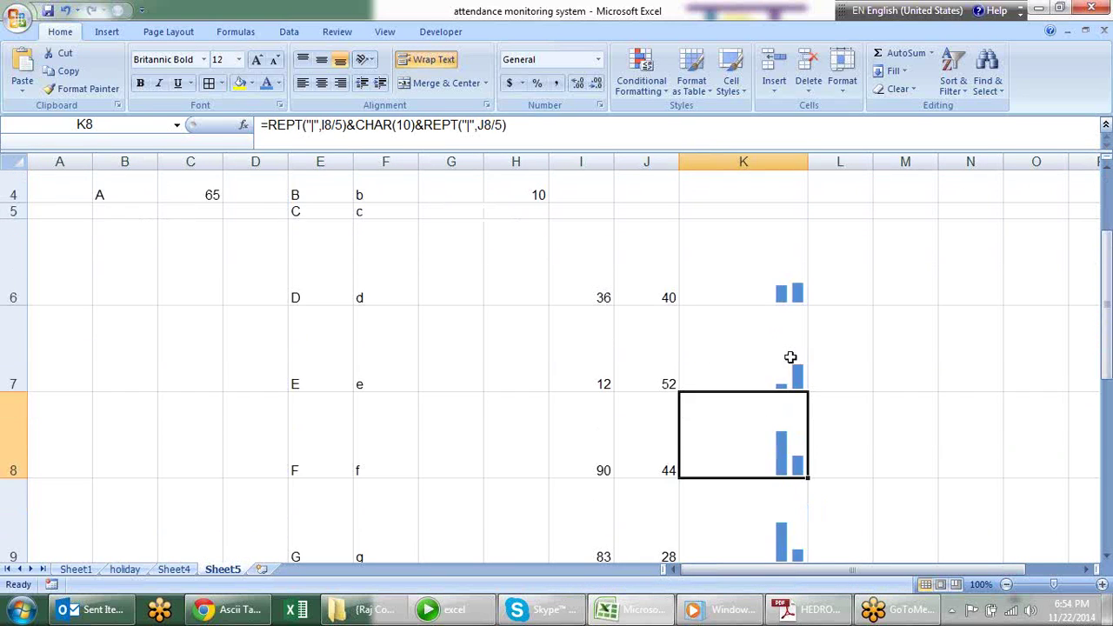
pyautogui.click(769, 493)
pyautogui.scroll(-3, 795, 397)
pyautogui.scroll(1, 785, 353)
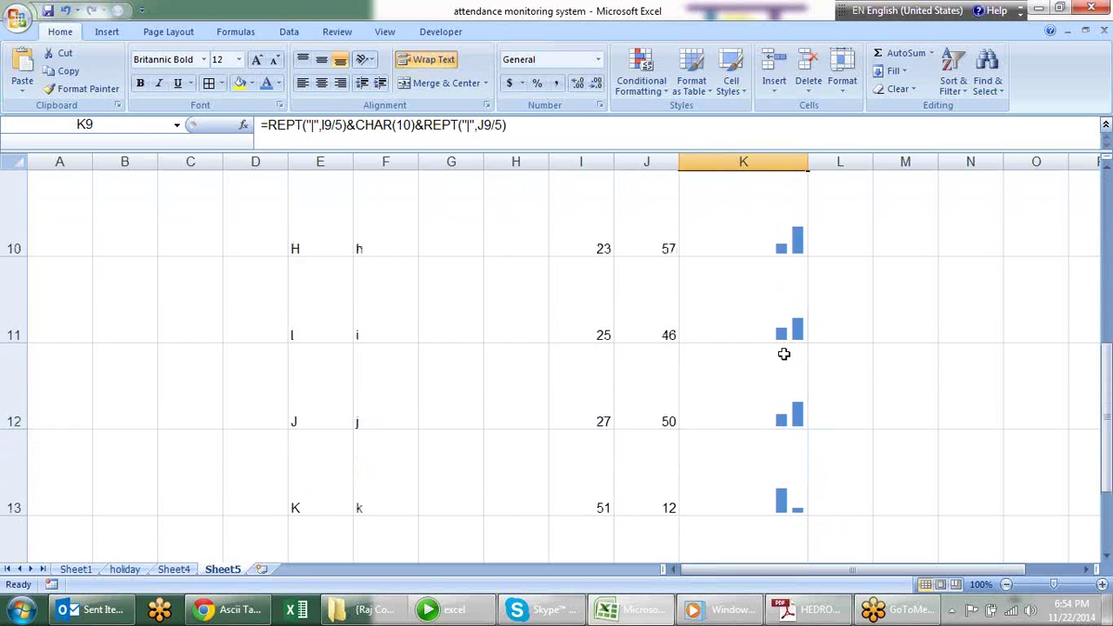
pyautogui.scroll(2, 786, 355)
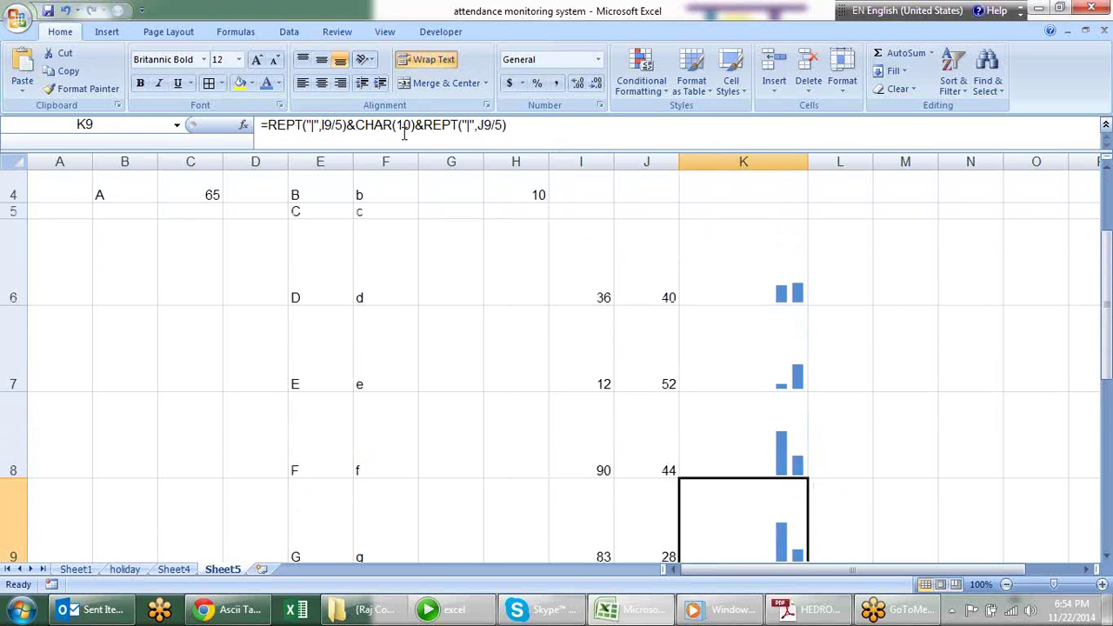
pyautogui.scroll(-2, 813, 335)
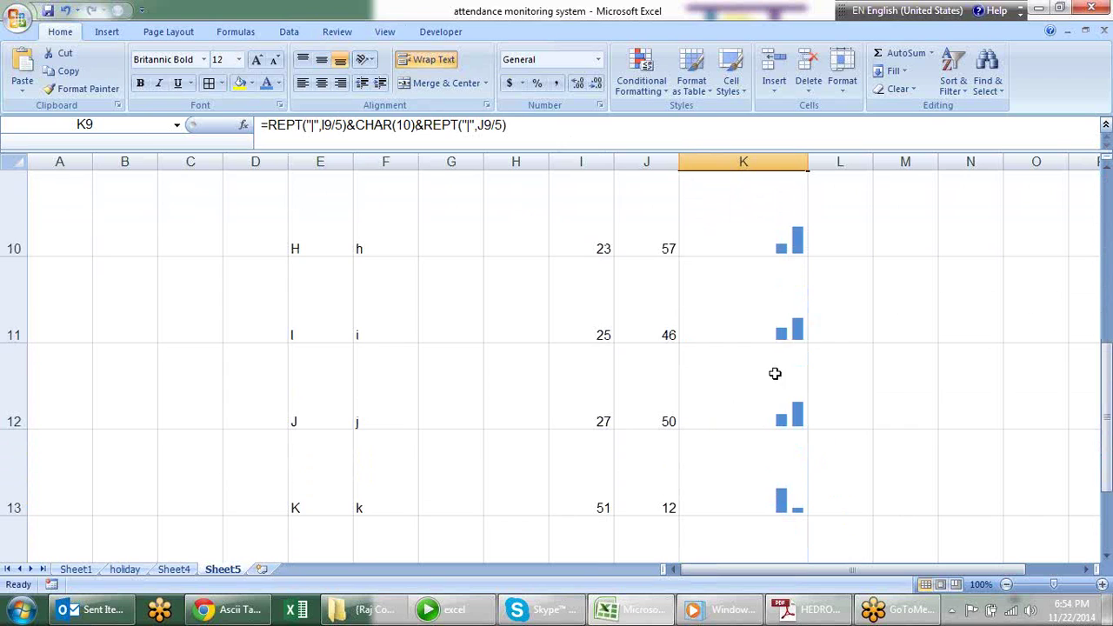
pyautogui.scroll(2, 775, 373)
# Enter E001 in H6 and fill the ID series down to H12
pyautogui.click(542, 280)
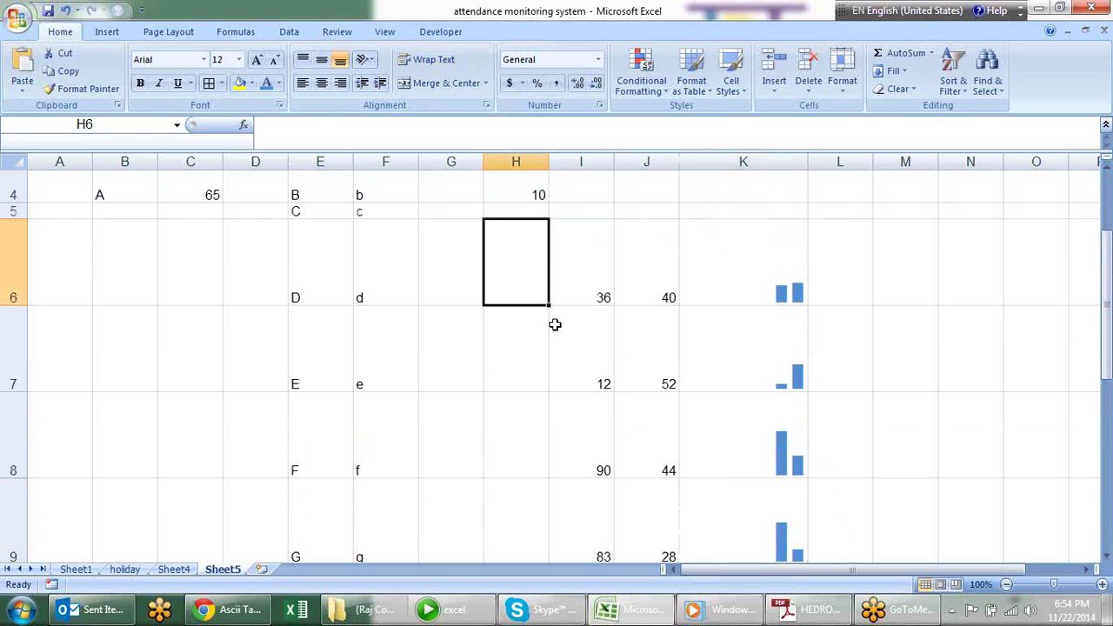
pyautogui.write('E001')
pyautogui.press('Return')
pyautogui.click(528, 301)
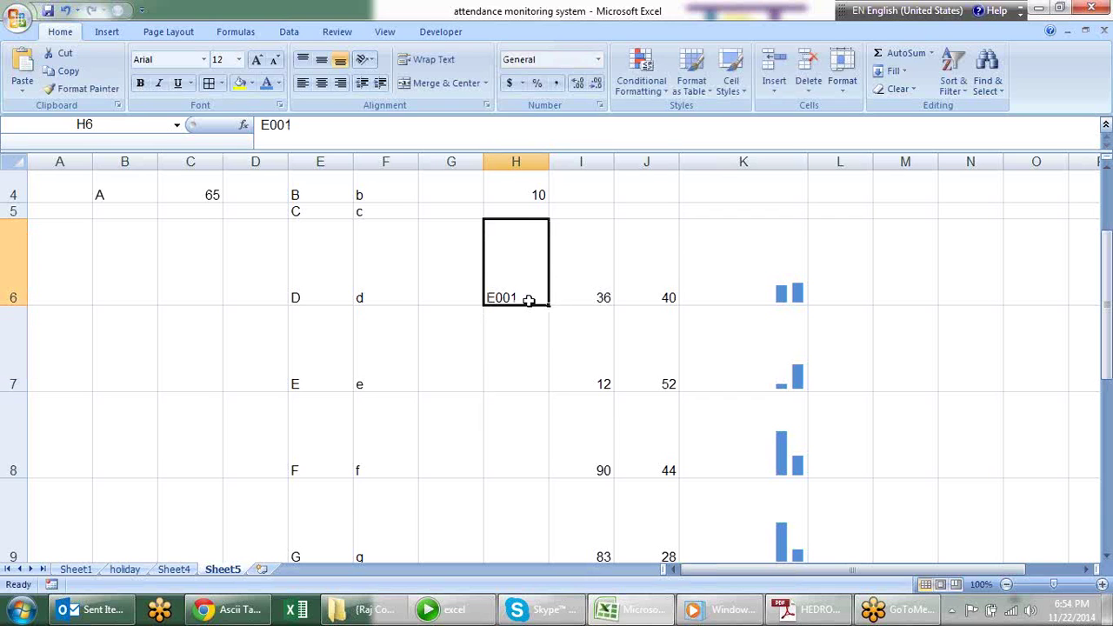
pyautogui.moveTo(549, 307)
pyautogui.mouseDown()
pyautogui.moveTo(548, 529)
pyautogui.moveTo(544, 501)
pyautogui.mouseUp()
pyautogui.scroll(3, 912, 409)
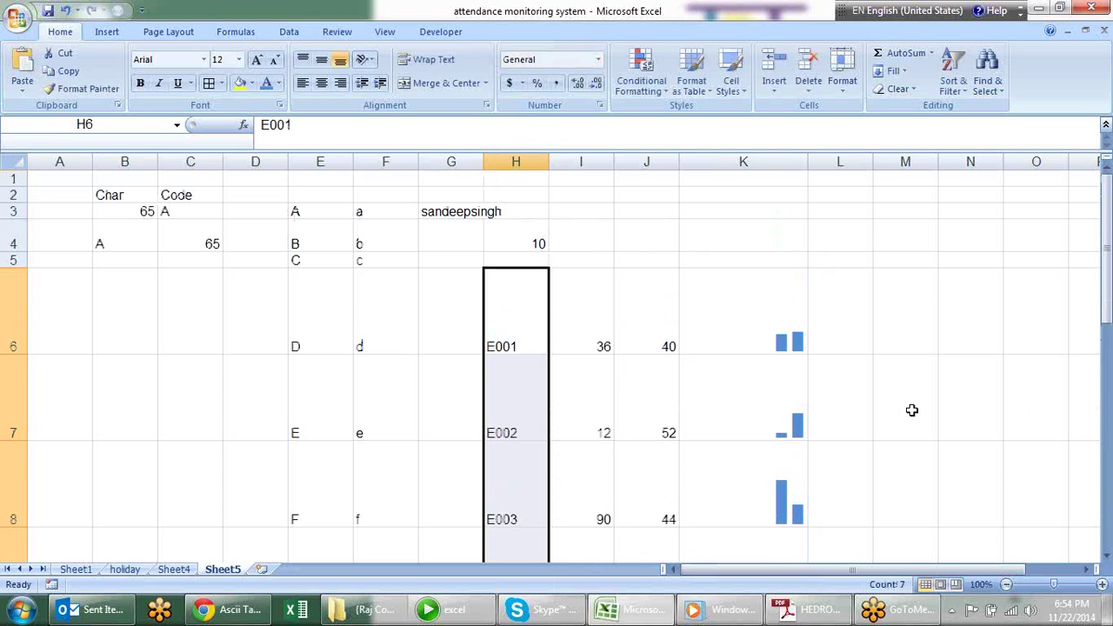
pyautogui.click(1085, 571)
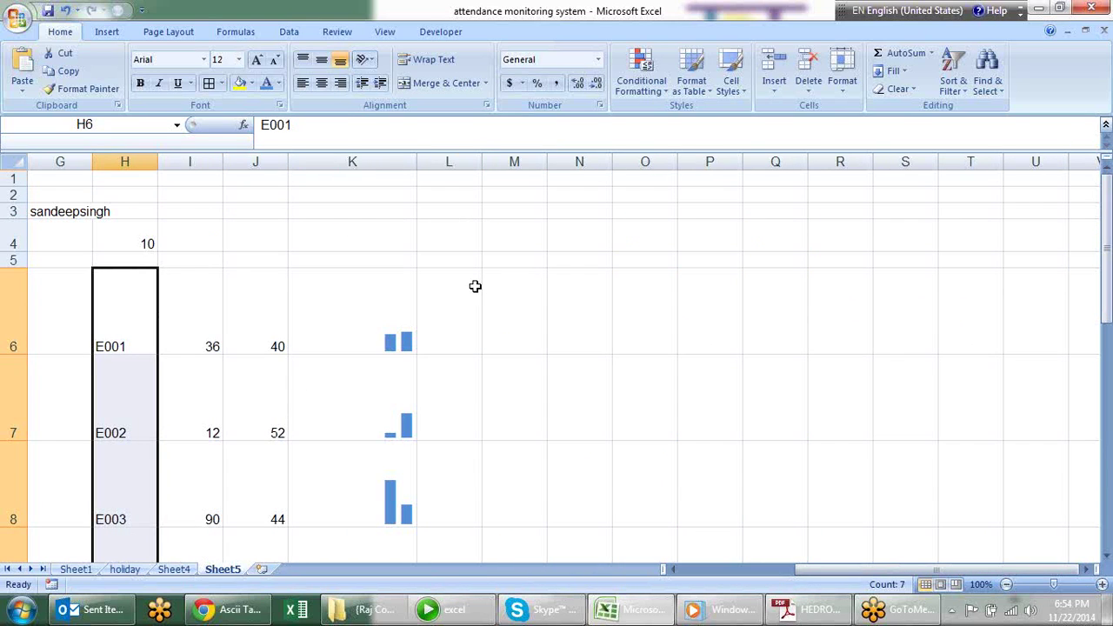
# Add List data validation to N6 with source H6:H12
pyautogui.click(589, 309)
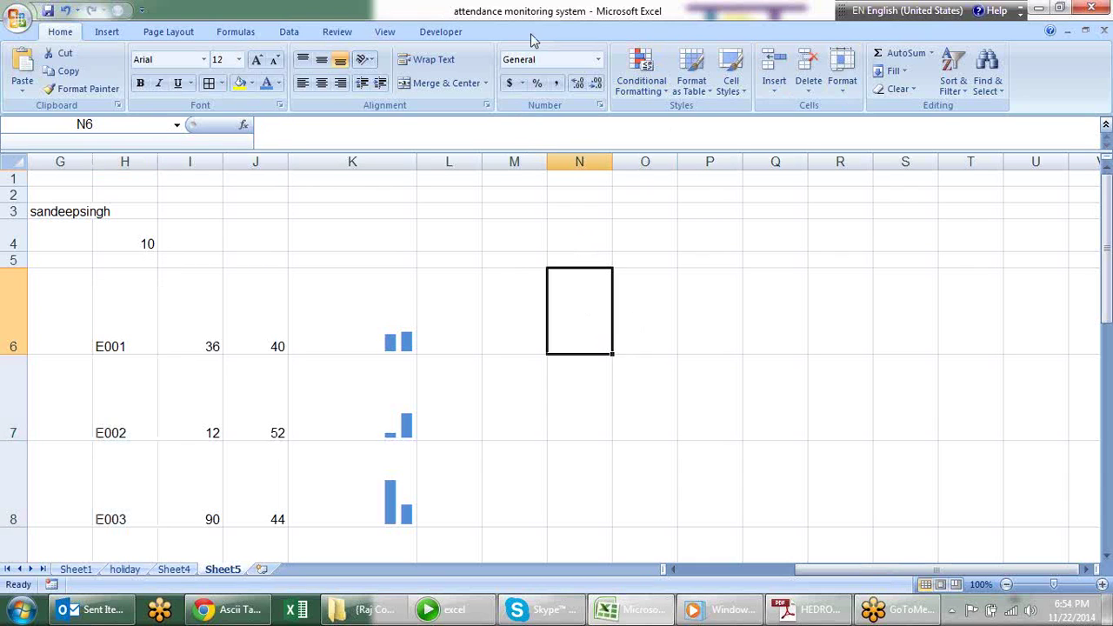
pyautogui.click(300, 31)
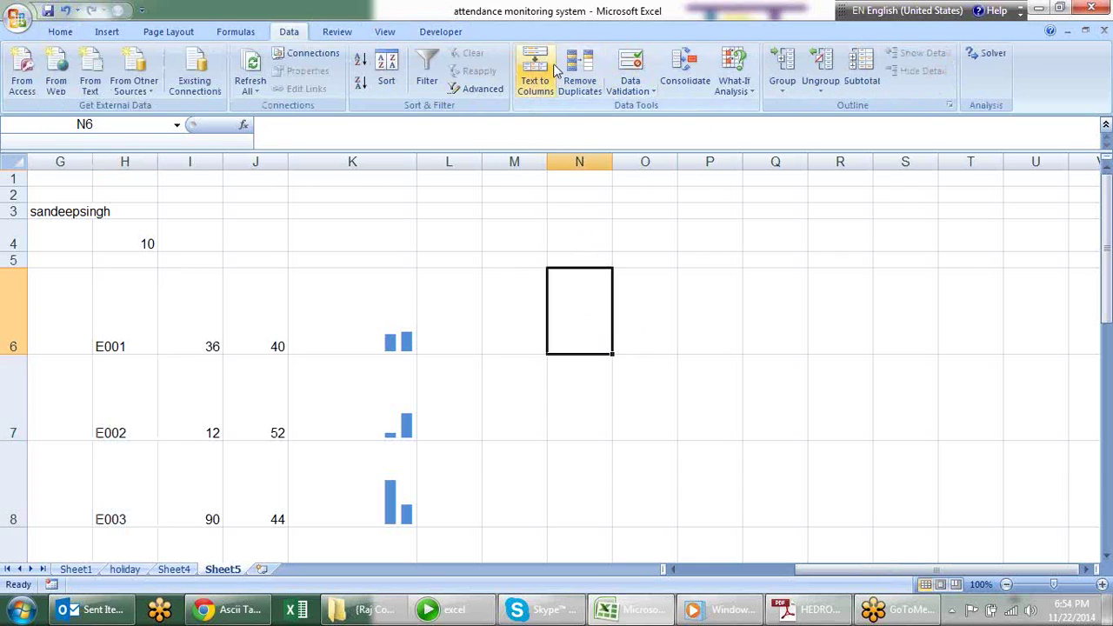
pyautogui.click(630, 66)
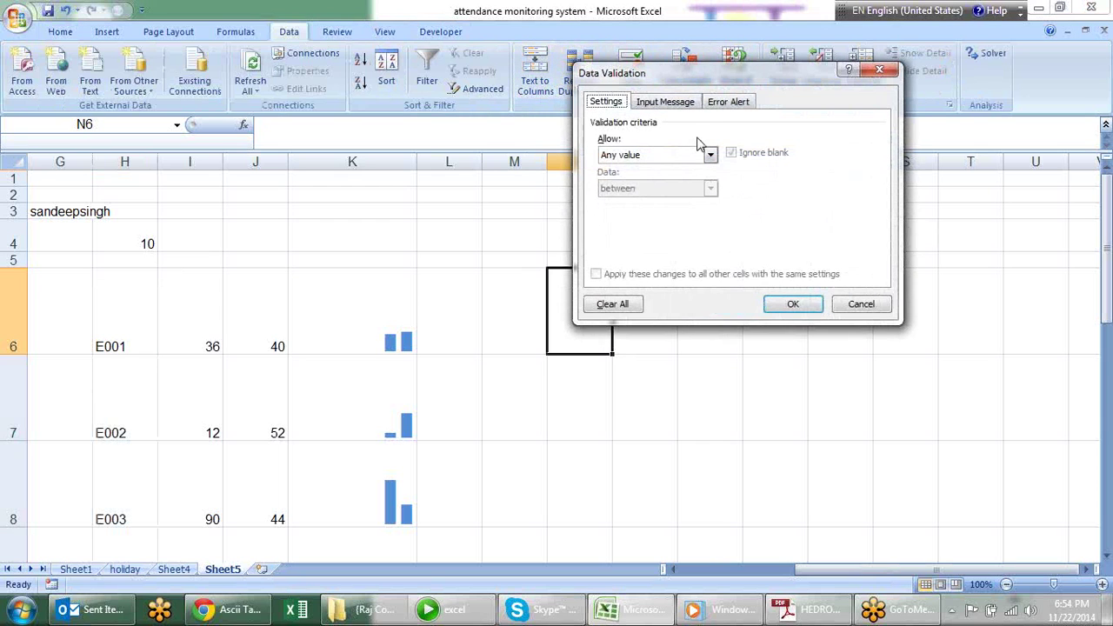
pyautogui.click(709, 154)
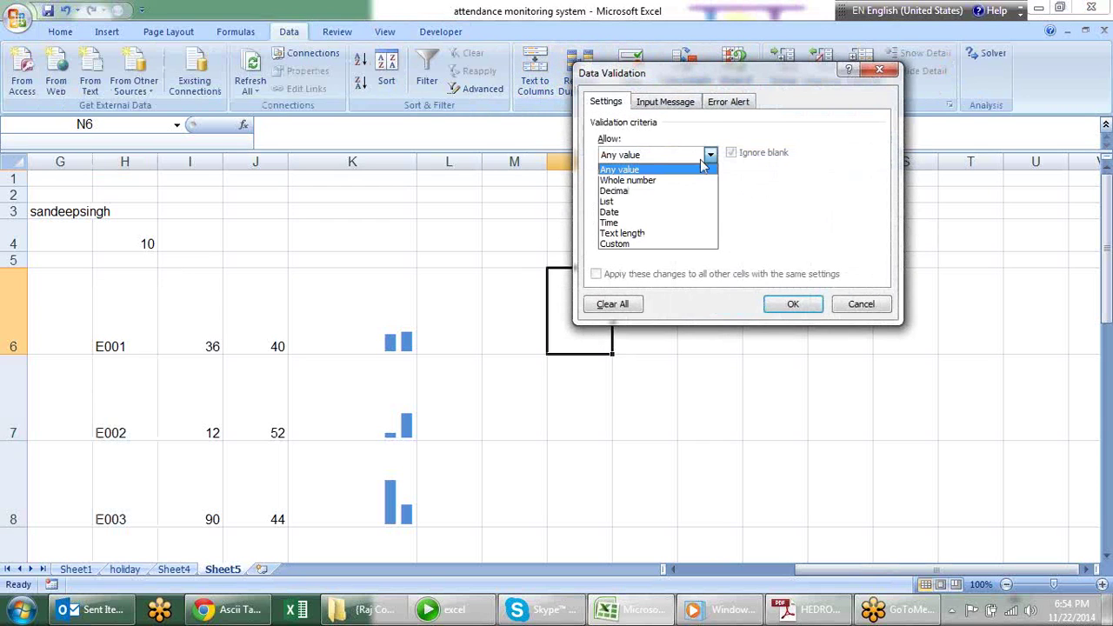
pyautogui.click(659, 202)
pyautogui.click(797, 221)
pyautogui.click(140, 295)
pyautogui.hotkey('shift', 'Down')
pyautogui.hotkey('shift', 'Down')
pyautogui.hotkey('shift', 'Down')
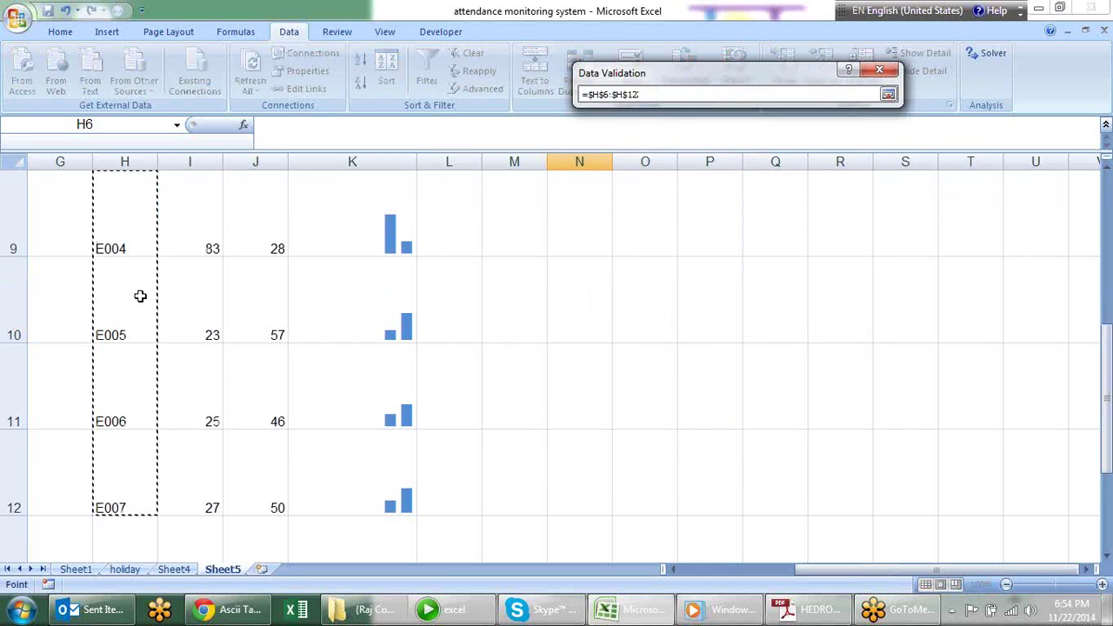
pyautogui.press('Return')
pyautogui.press('Return')
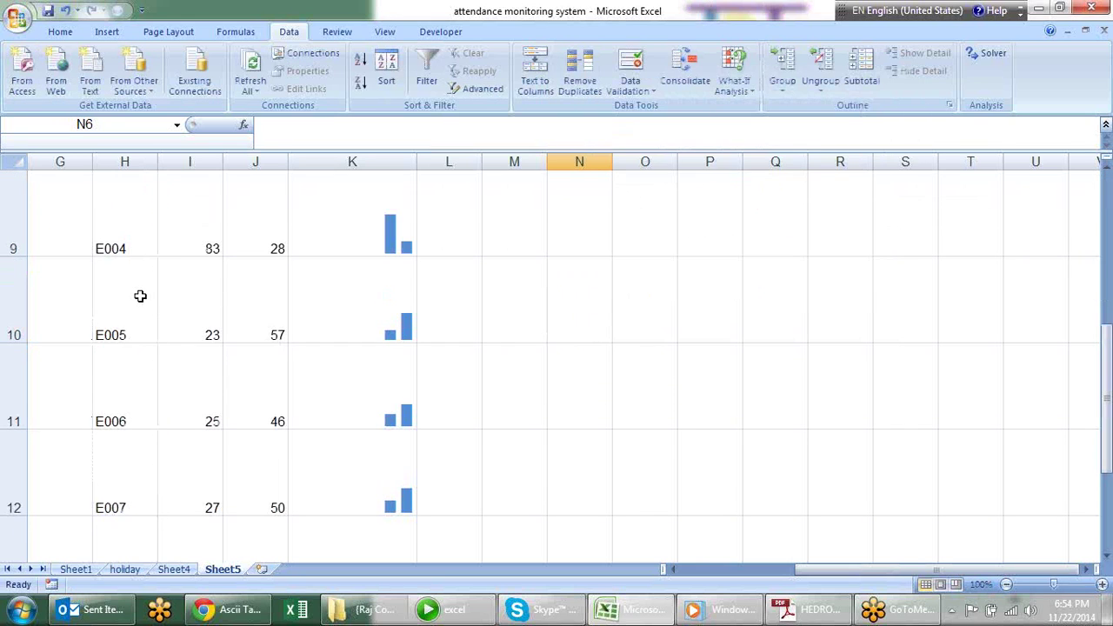
# Choose E005 from N6's drop-down list
pyautogui.click(619, 346)
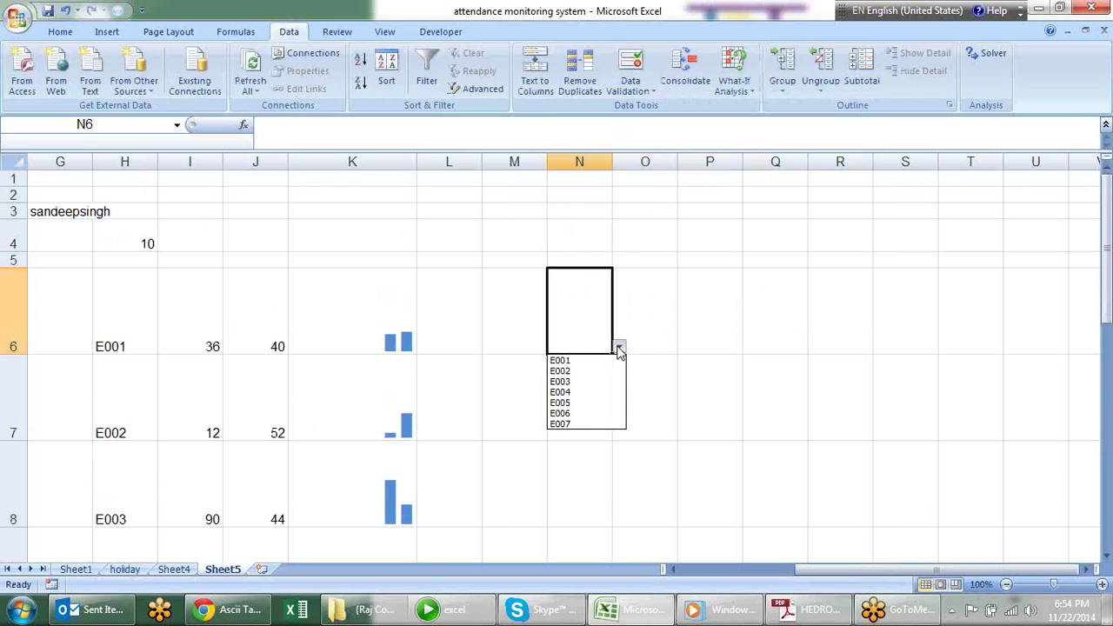
pyautogui.click(575, 403)
pyautogui.click(666, 300)
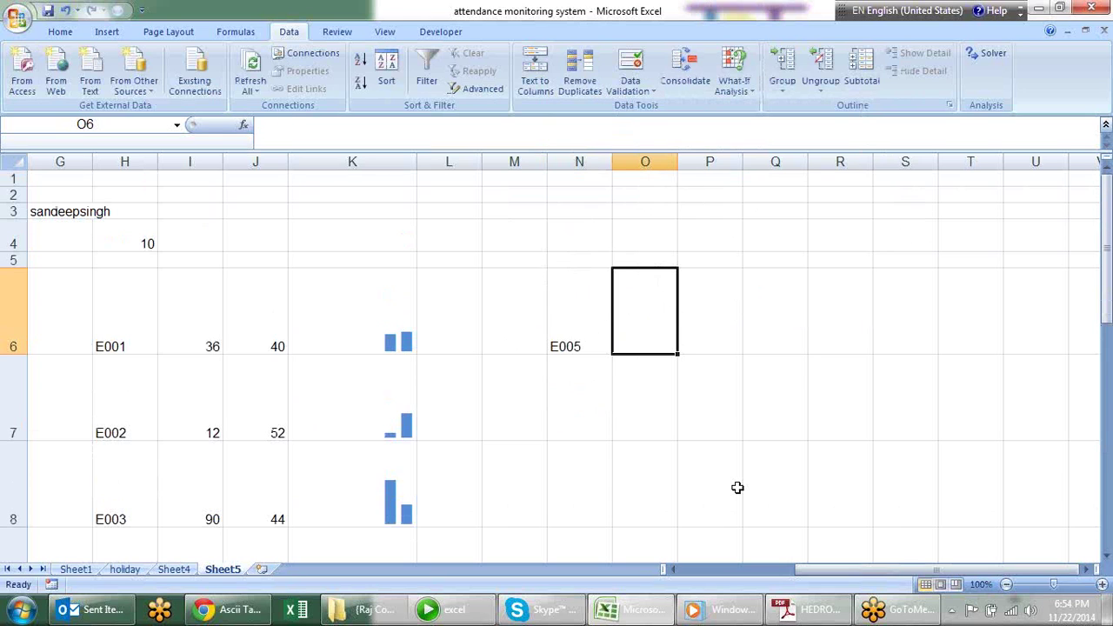
# Enter =VLOOKUP(N6,H6:K12,4,0) in O6
pyautogui.write('=vl')
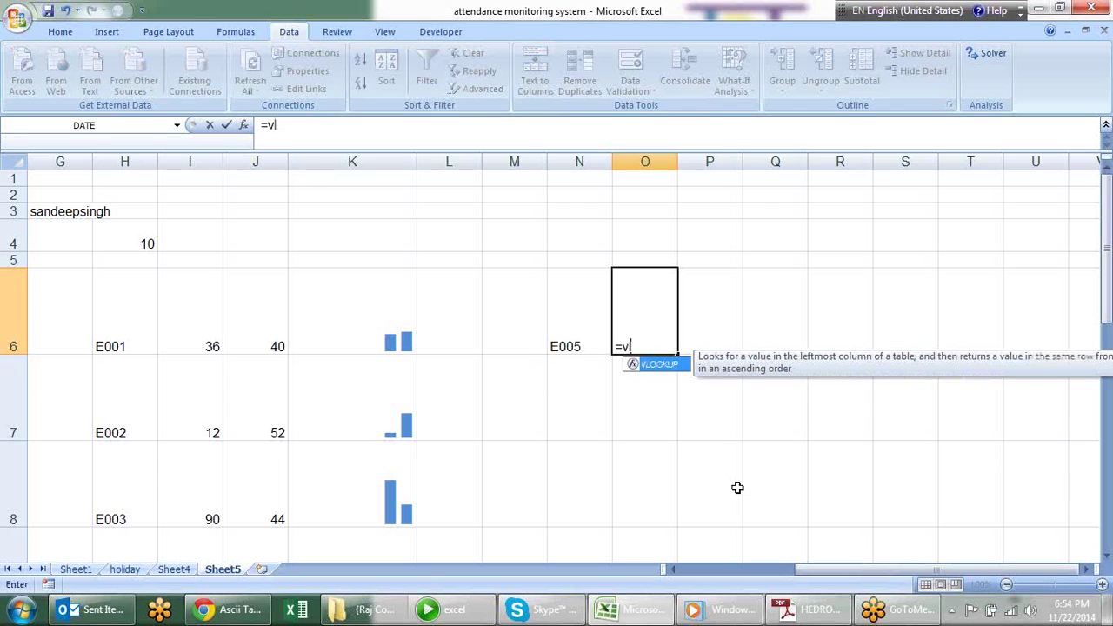
pyautogui.press('Tab')
pyautogui.click(607, 327)
pyautogui.write(',')
pyautogui.moveTo(132, 306)
pyautogui.mouseDown()
pyautogui.moveTo(438, 330)
pyautogui.moveTo(393, 335)
pyautogui.mouseUp()
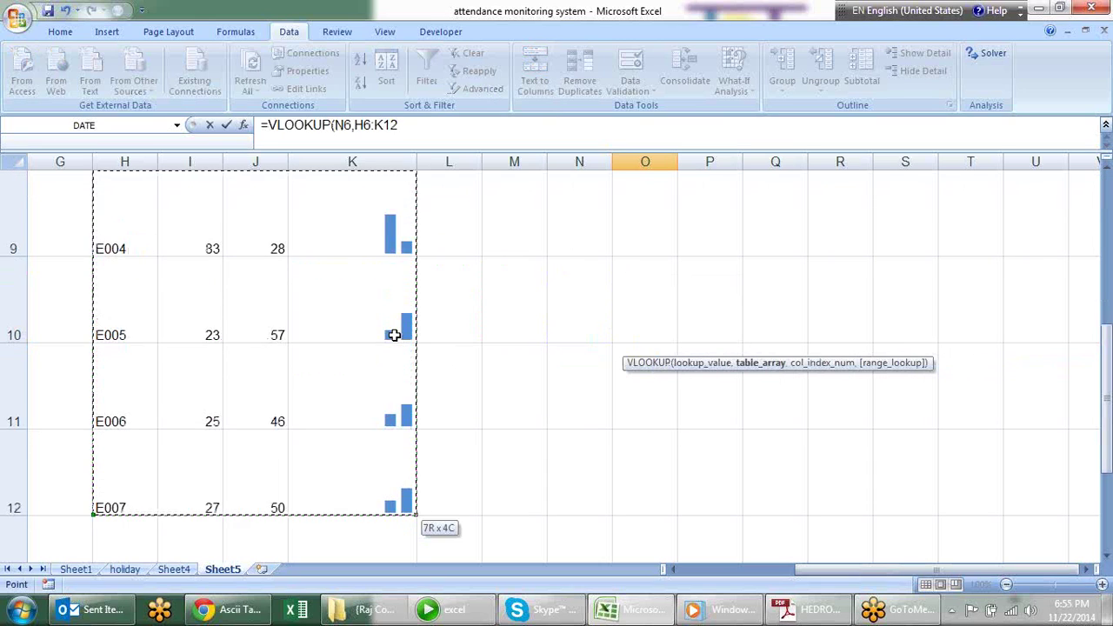
pyautogui.write(',')
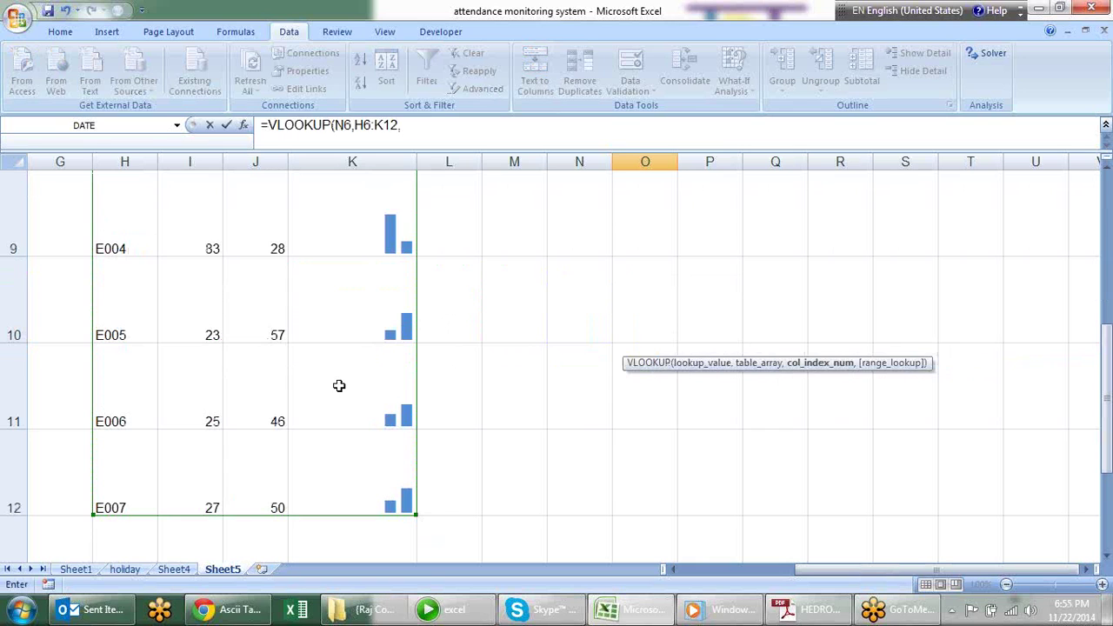
pyautogui.write('4,')
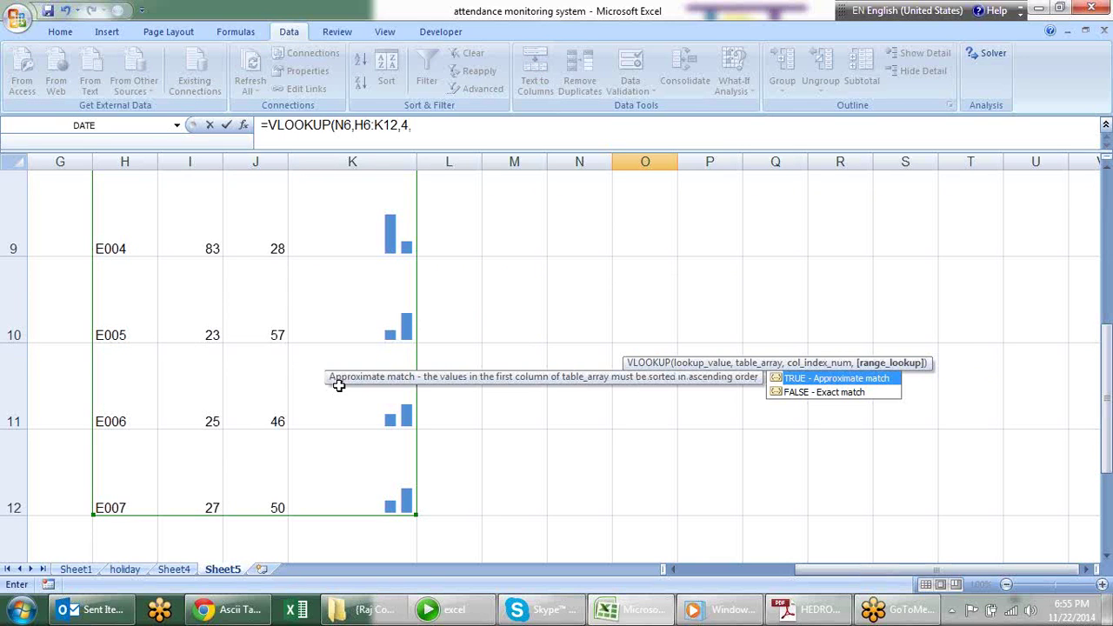
pyautogui.press('Return')
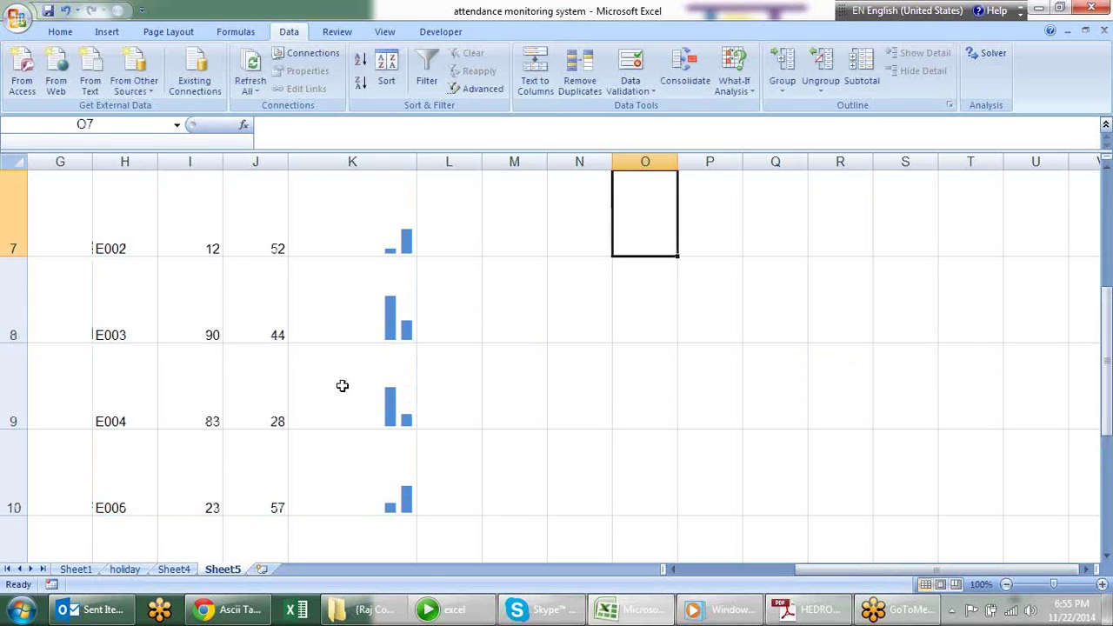
pyautogui.scroll(2, 341, 385)
pyautogui.click(644, 330)
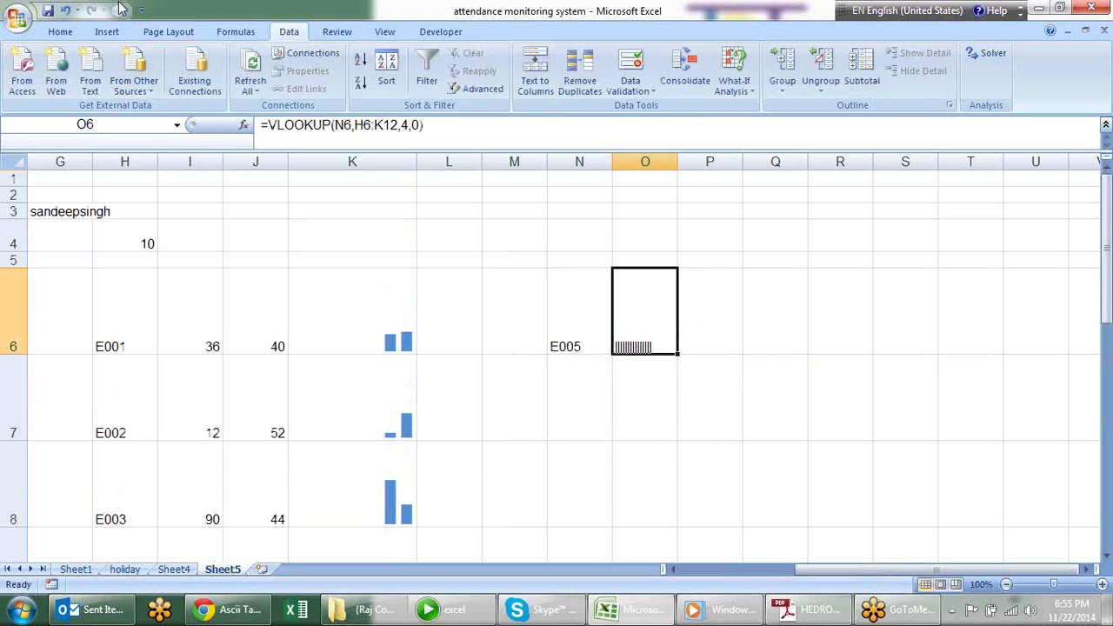
# Copy K6's formatting onto O6 with Format Painter
pyautogui.click(68, 31)
pyautogui.click(326, 321)
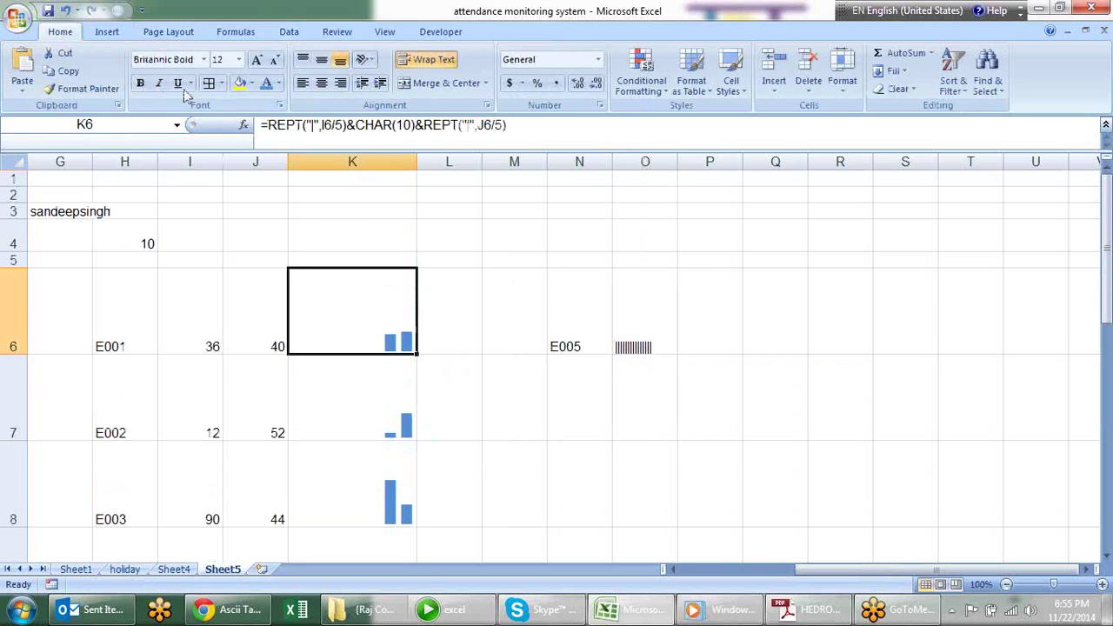
pyautogui.click(87, 88)
pyautogui.click(635, 300)
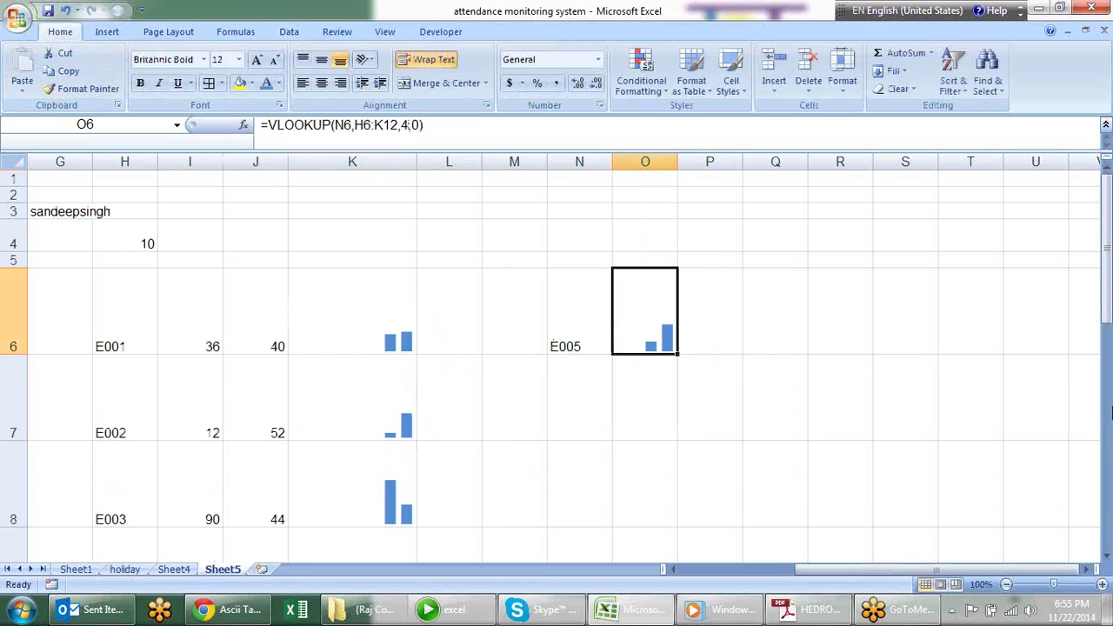
pyautogui.click(723, 405)
pyautogui.click(589, 325)
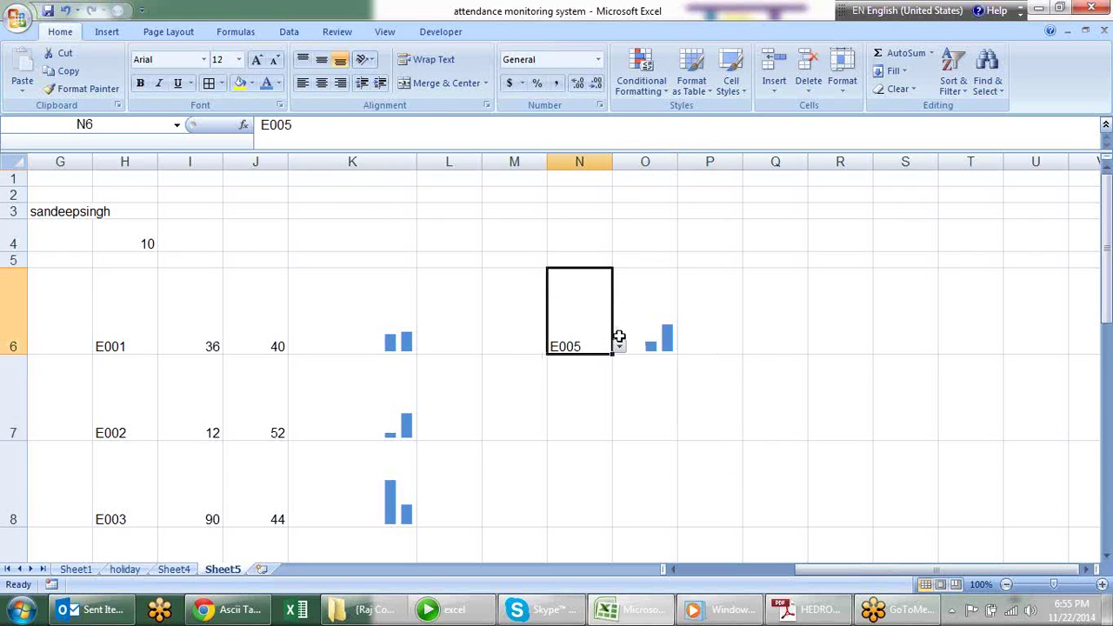
# Switch N6 through E003, E006 and E005 to watch O6's bars update
pyautogui.click(619, 346)
pyautogui.click(592, 379)
pyautogui.click(619, 347)
pyautogui.click(591, 412)
pyautogui.click(619, 346)
pyautogui.click(593, 401)
pyautogui.click(619, 346)
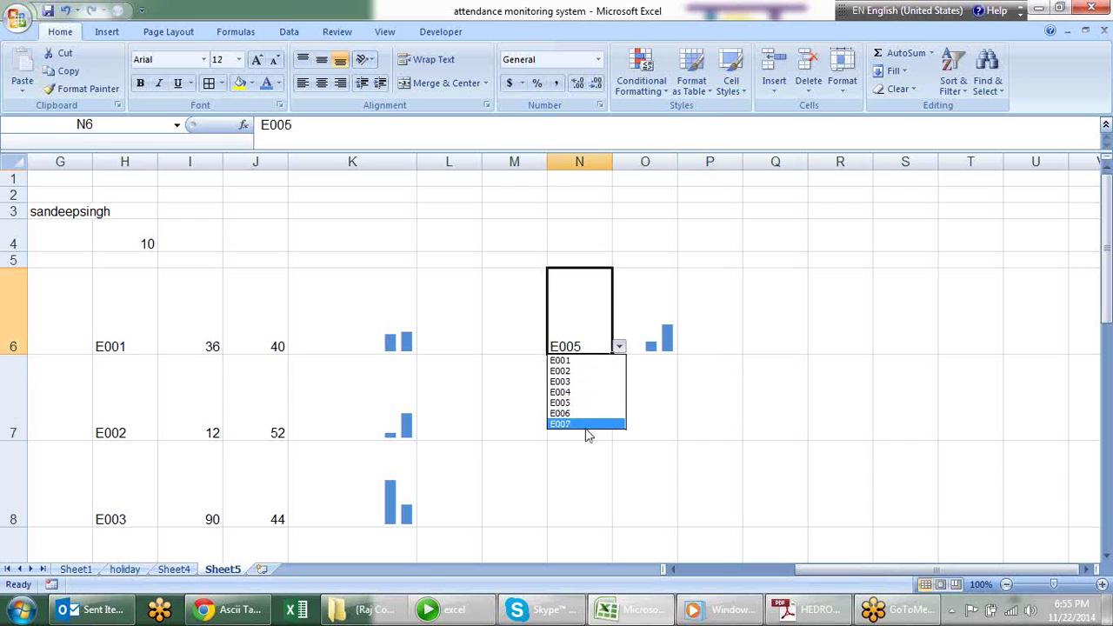
pyautogui.click(601, 376)
pyautogui.click(619, 348)
pyautogui.click(592, 413)
# Try E005, E002 and E006 in N6, settle on E003, and review O6's formula
pyautogui.click(618, 348)
pyautogui.click(597, 405)
pyautogui.click(618, 348)
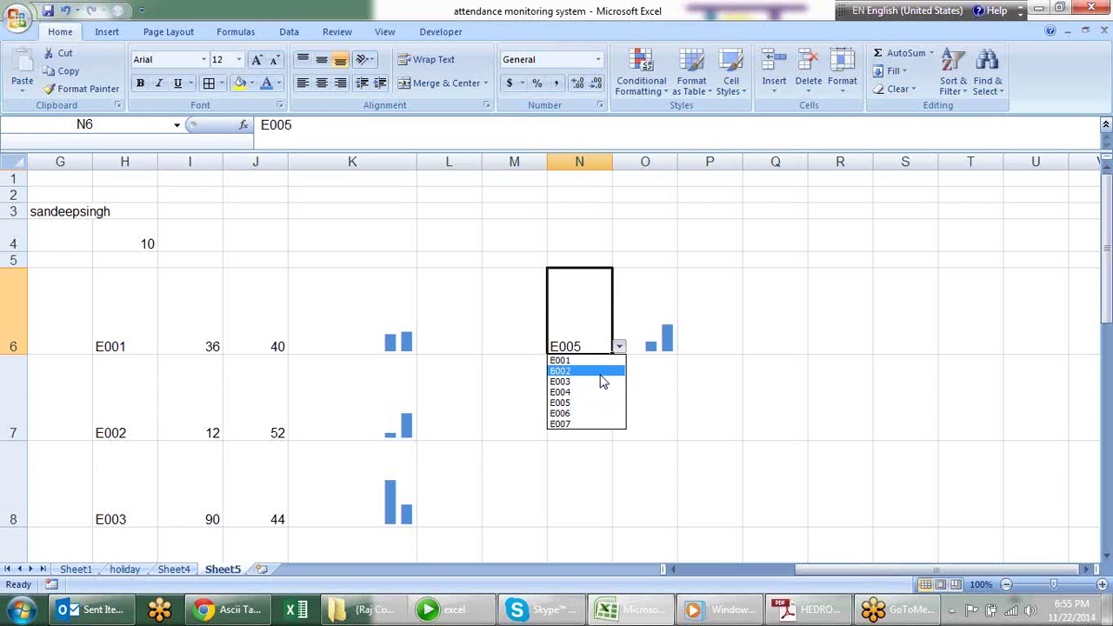
pyautogui.click(604, 372)
pyautogui.click(619, 348)
pyautogui.click(608, 413)
pyautogui.click(619, 348)
pyautogui.click(600, 381)
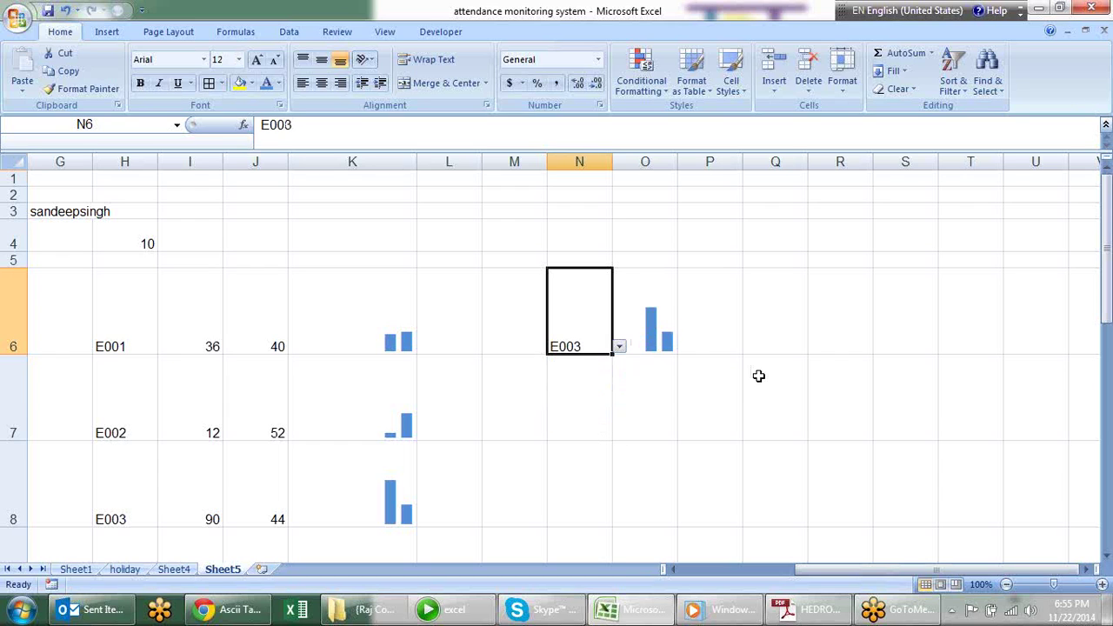
pyautogui.click(758, 376)
pyautogui.click(642, 332)
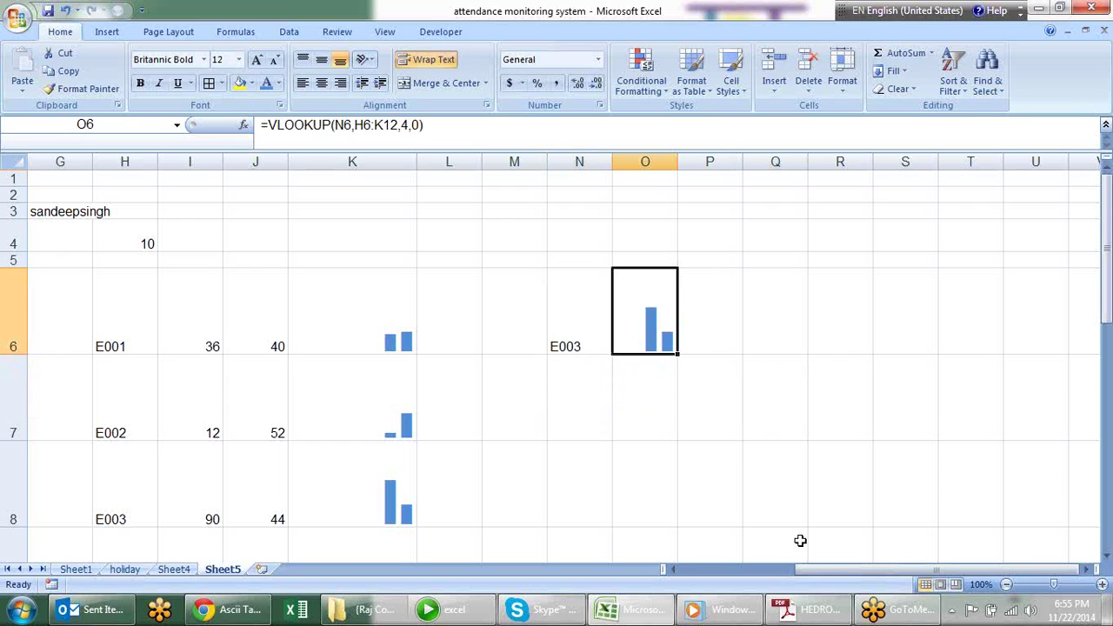
pyautogui.moveTo(826, 572); pyautogui.dragTo(709, 577)
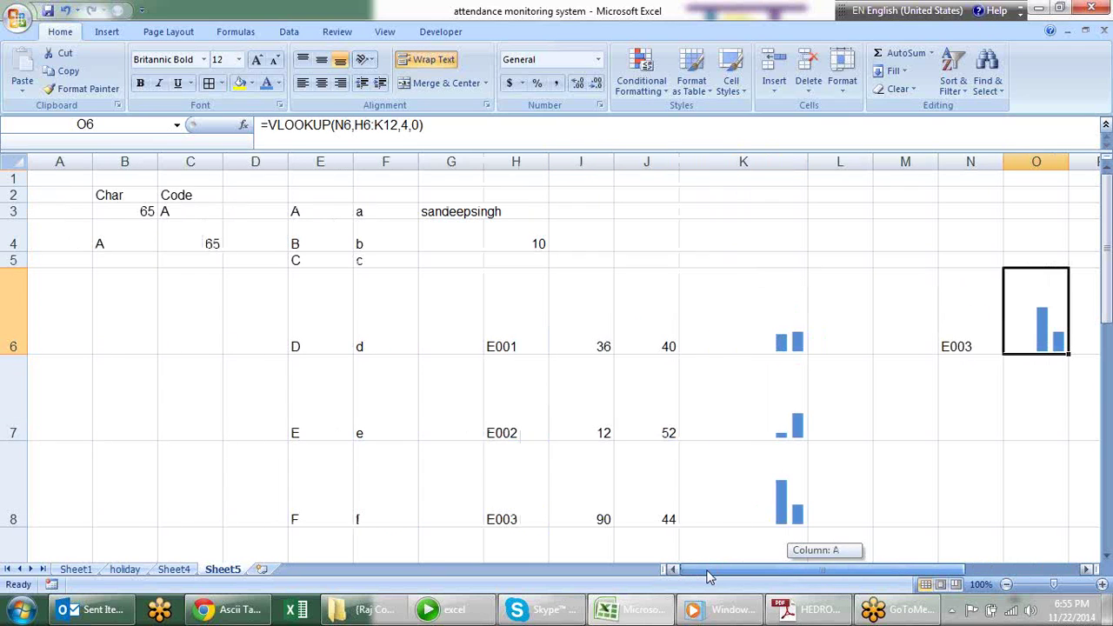
# Add a new blank worksheet, then move from Sheet5 to the blank Sheet2
pyautogui.click(261, 569)
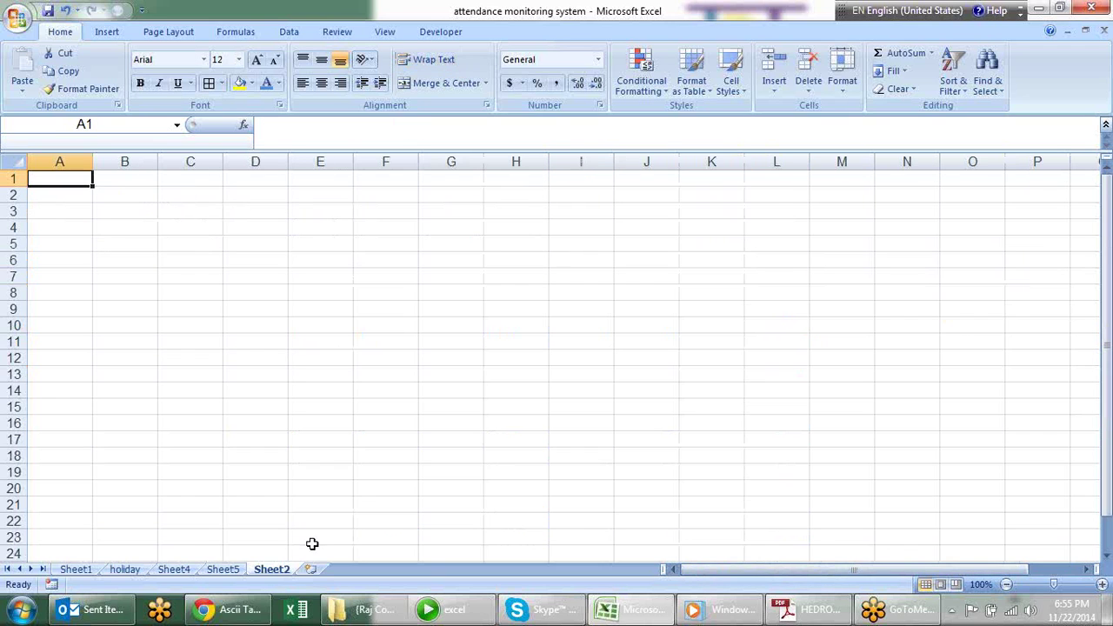
pyautogui.click(223, 569)
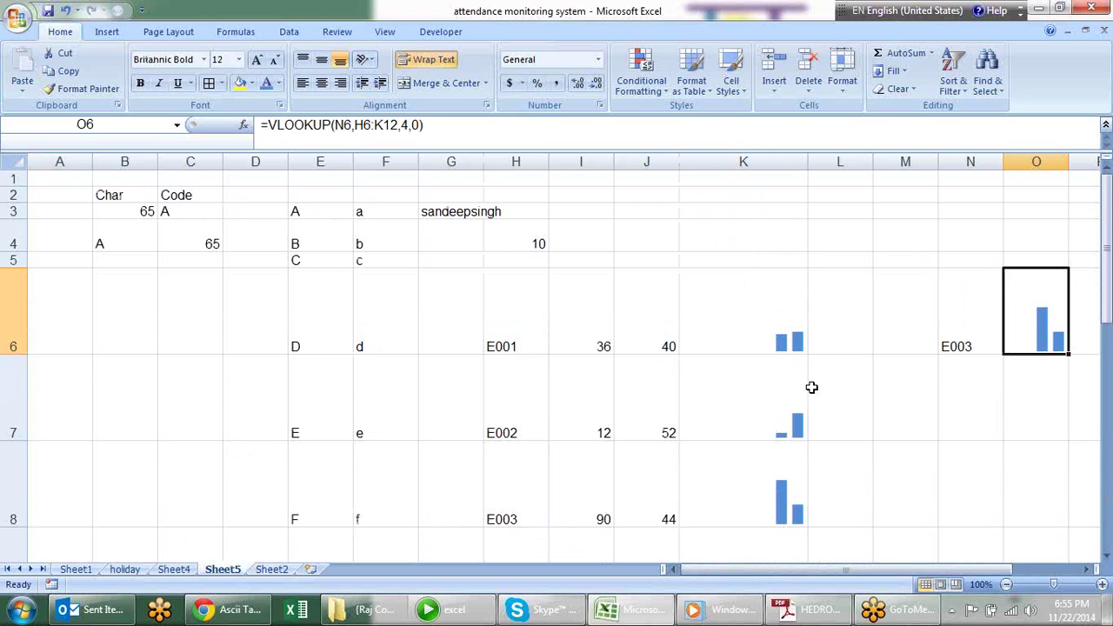
pyautogui.click(931, 326)
pyautogui.click(989, 316)
pyautogui.click(1014, 313)
pyautogui.click(259, 569)
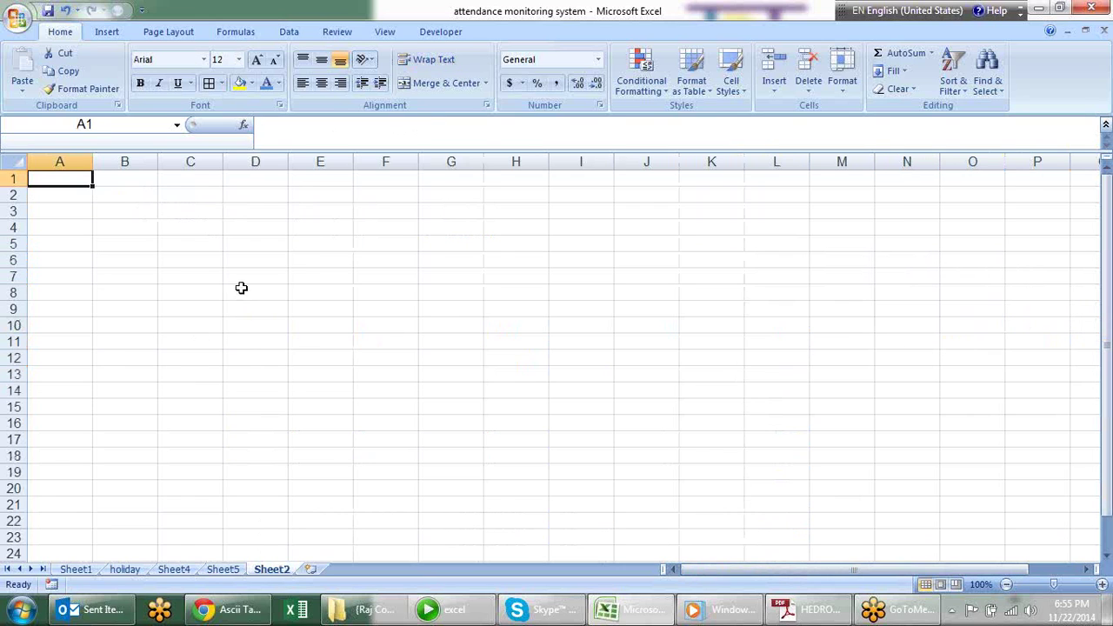
pyautogui.click(118, 210)
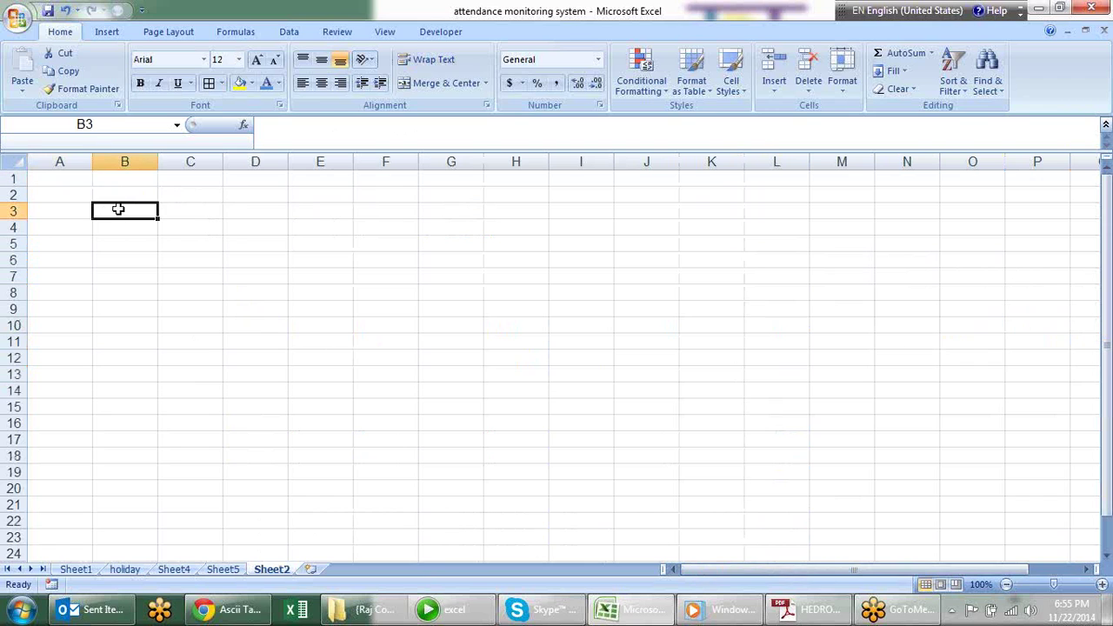
pyautogui.click(231, 32)
pyautogui.click(228, 84)
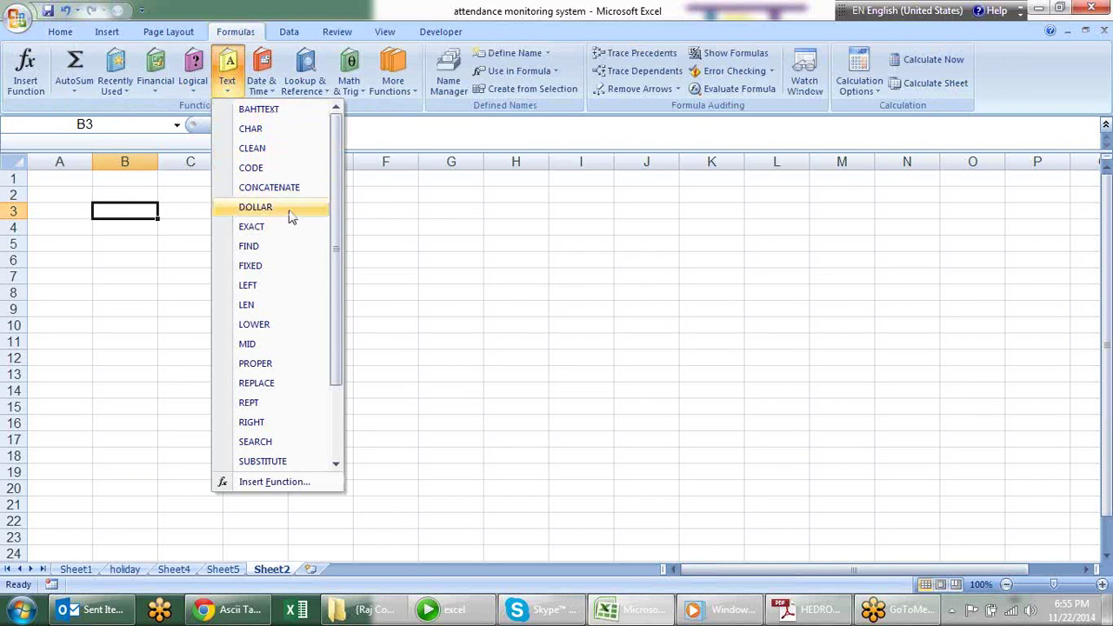
pyautogui.click(388, 207)
pyautogui.write('sande')
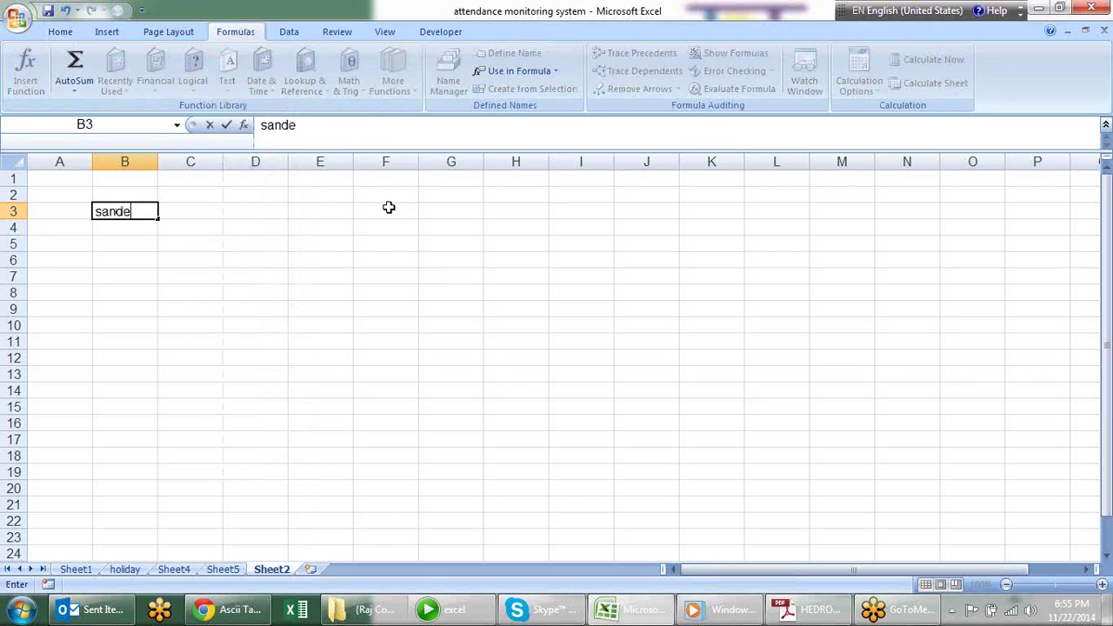
pyautogui.write('ep')
pyautogui.press('Tab')
pyautogui.write('singh')
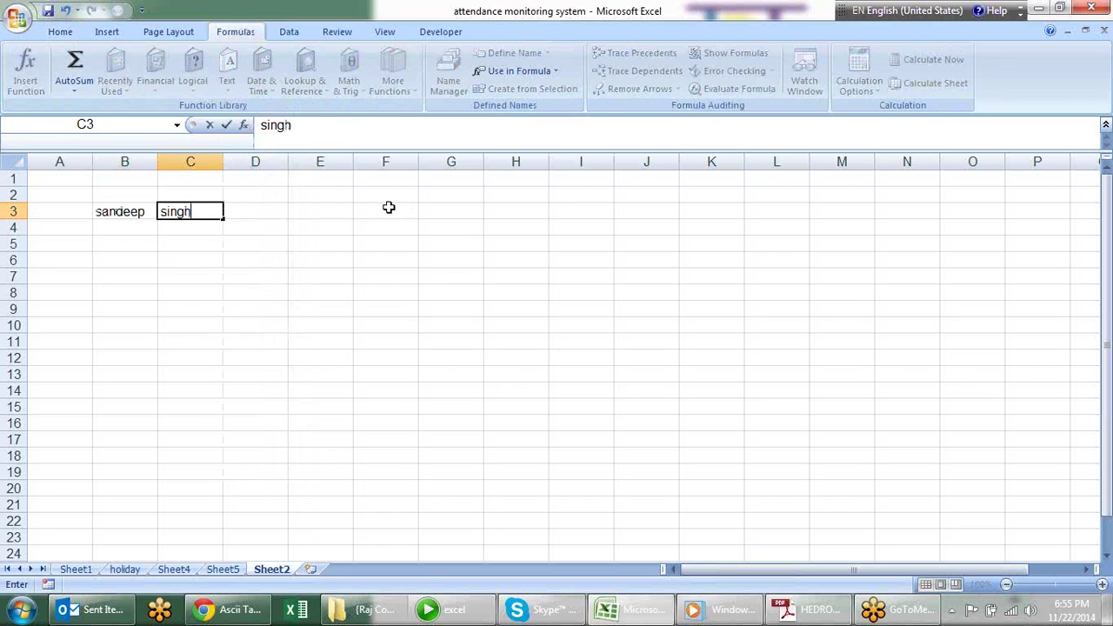
pyautogui.press('Tab')
# Enter =CONCATENATE(B3,C3) in D3 and autofit column D
pyautogui.write('=con')
pyautogui.press('Tab')
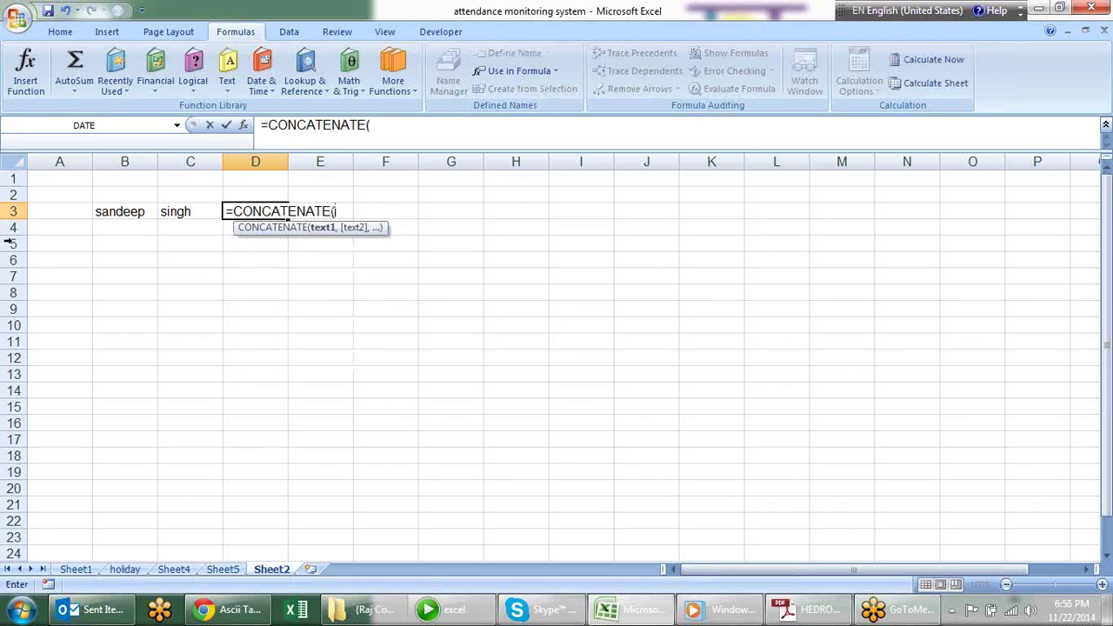
pyautogui.click(124, 210)
pyautogui.write(',')
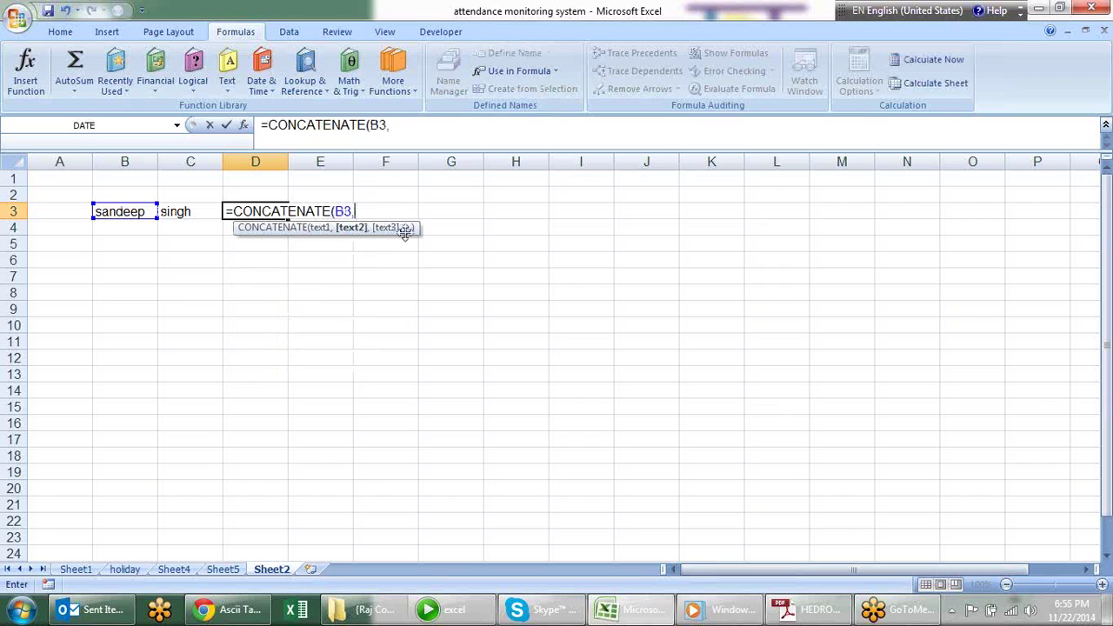
pyautogui.click(197, 213)
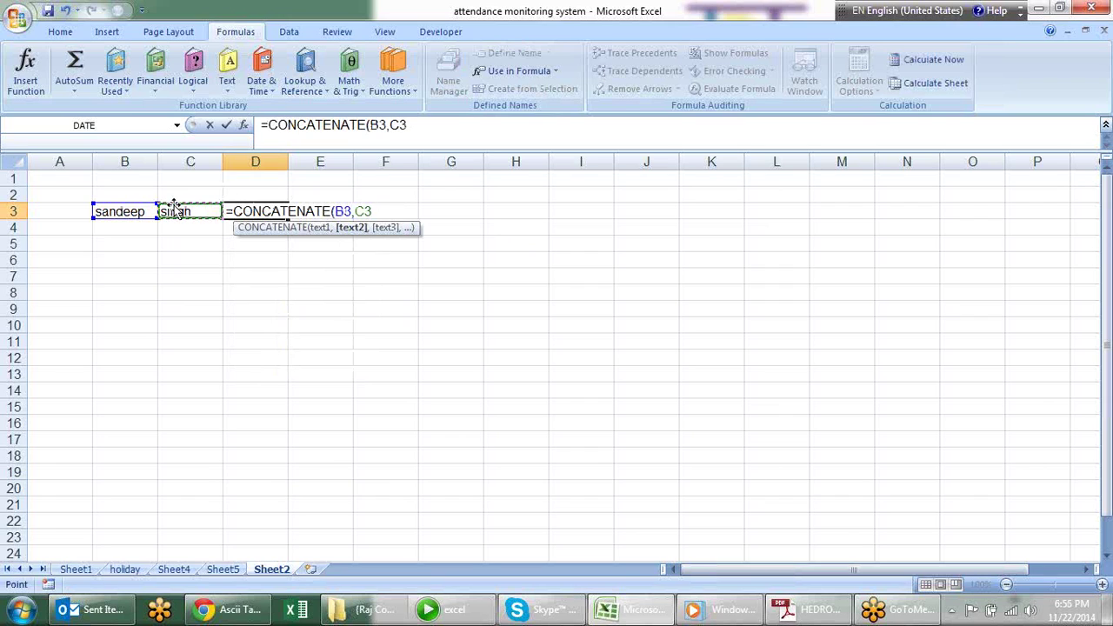
pyautogui.write(')')
pyautogui.press('Return')
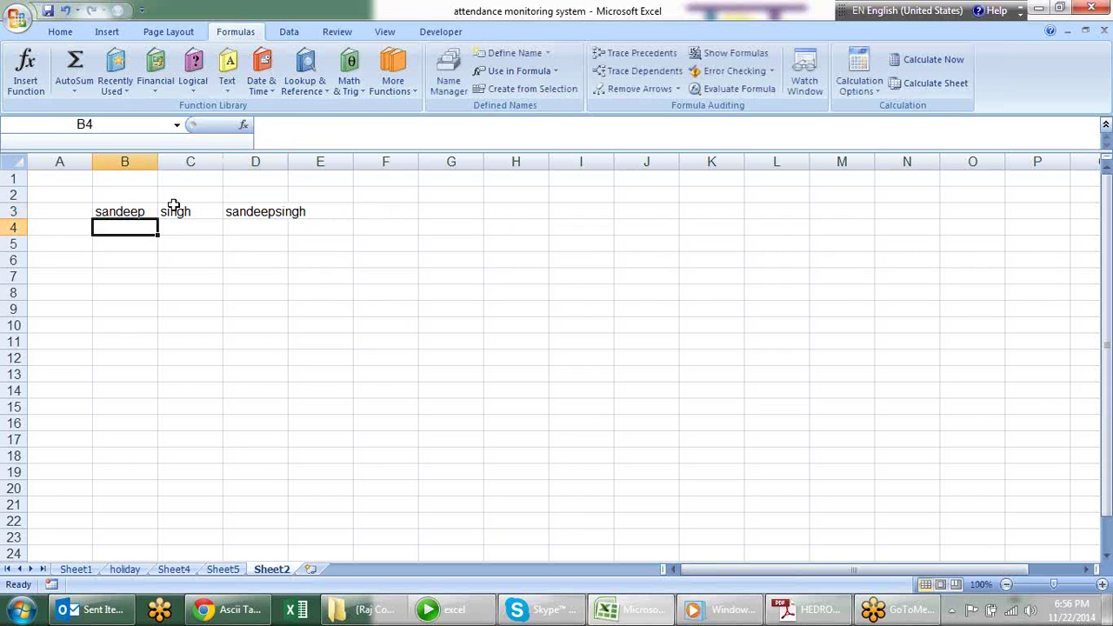
pyautogui.doubleClick(289, 162)
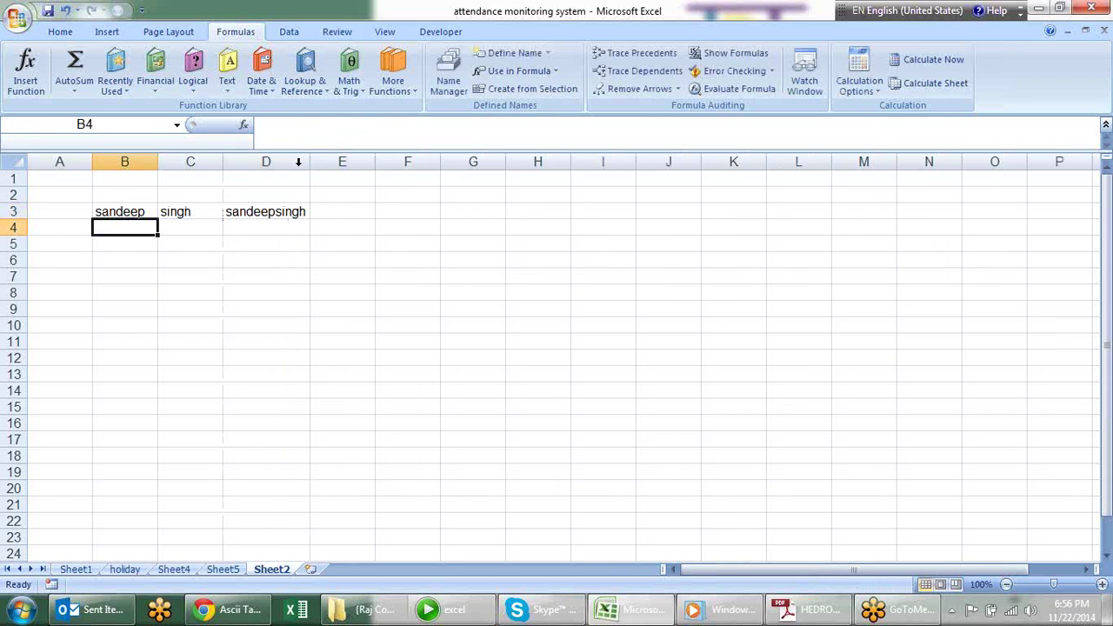
pyautogui.doubleClick(303, 215)
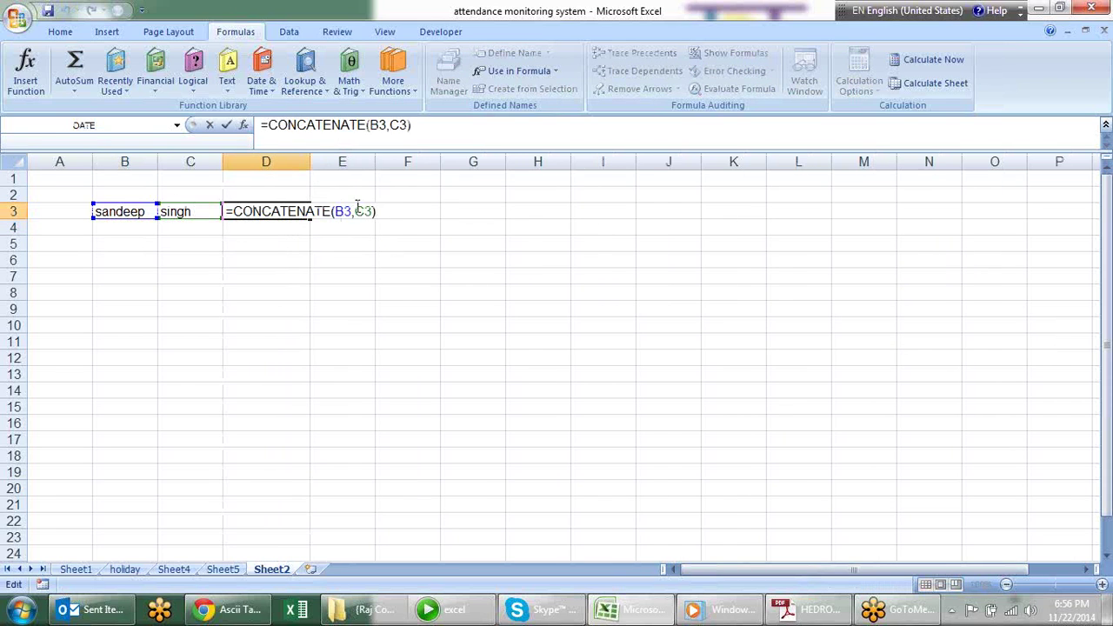
pyautogui.click(357, 209)
pyautogui.write('" ",')
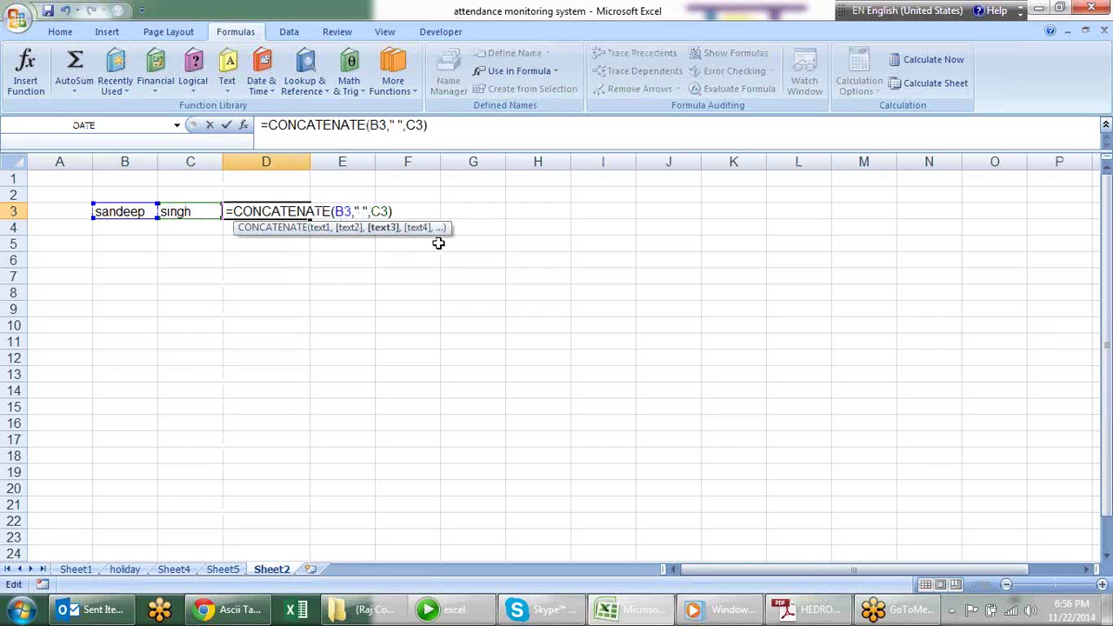
pyautogui.press('Return')
# Review D3's three arguments, B3, " " and C3, and browse the Text functions list
pyautogui.click(287, 212)
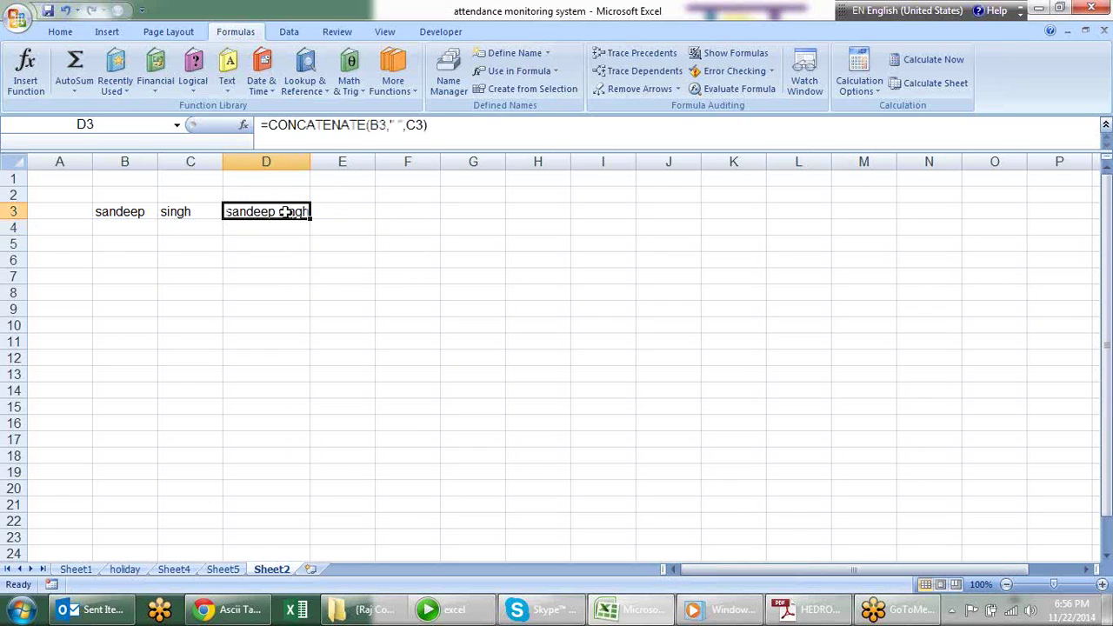
pyautogui.press('F2')
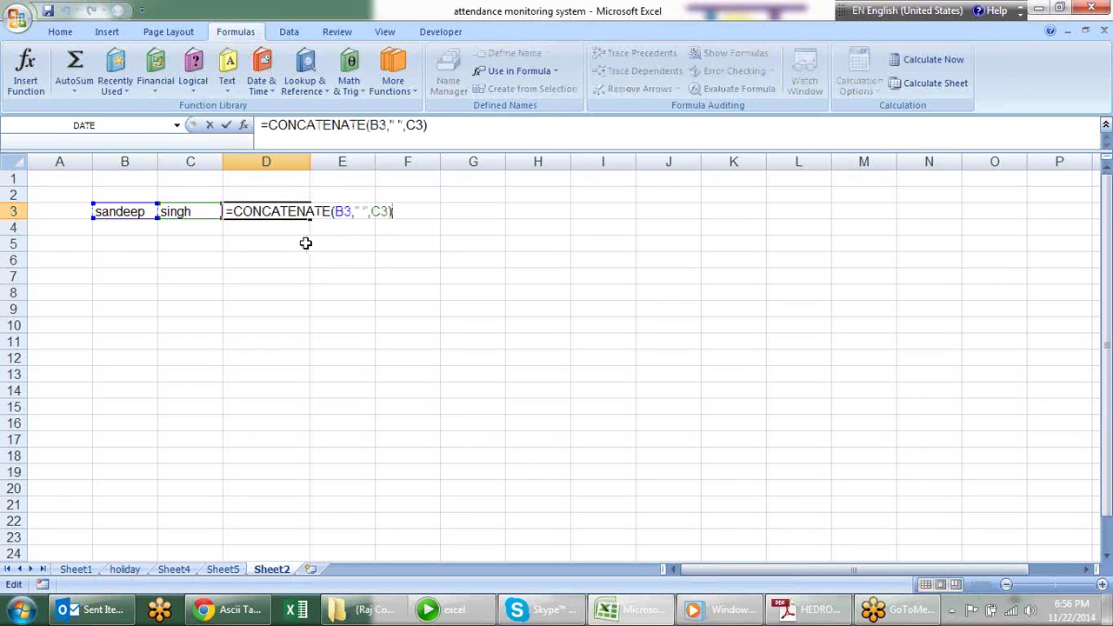
pyautogui.click(321, 227)
pyautogui.click(352, 227)
pyautogui.click(387, 227)
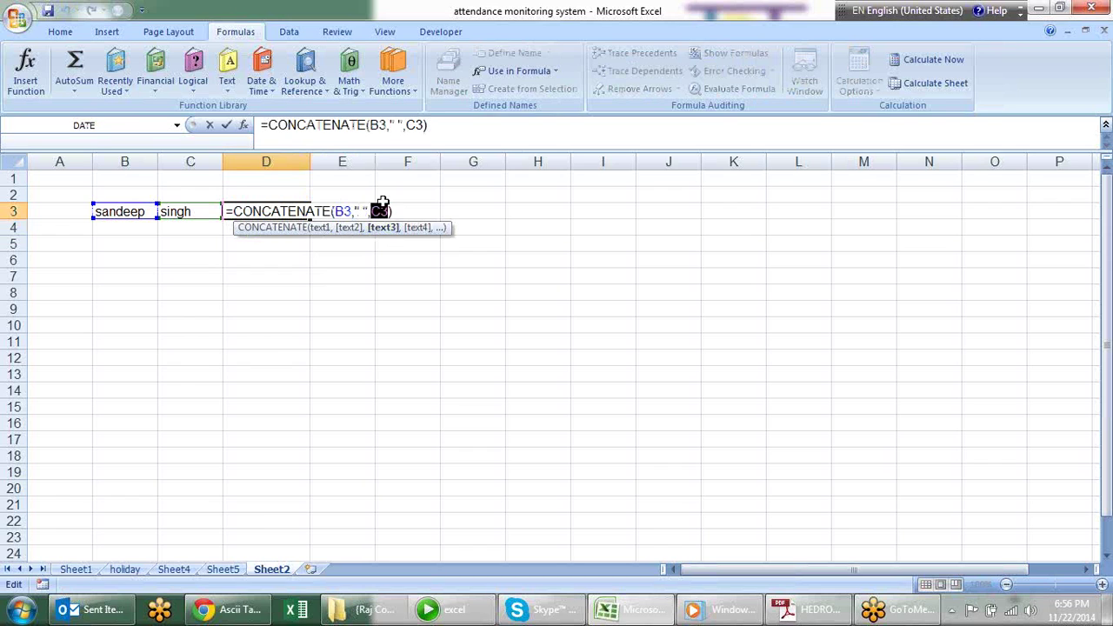
pyautogui.press('Return')
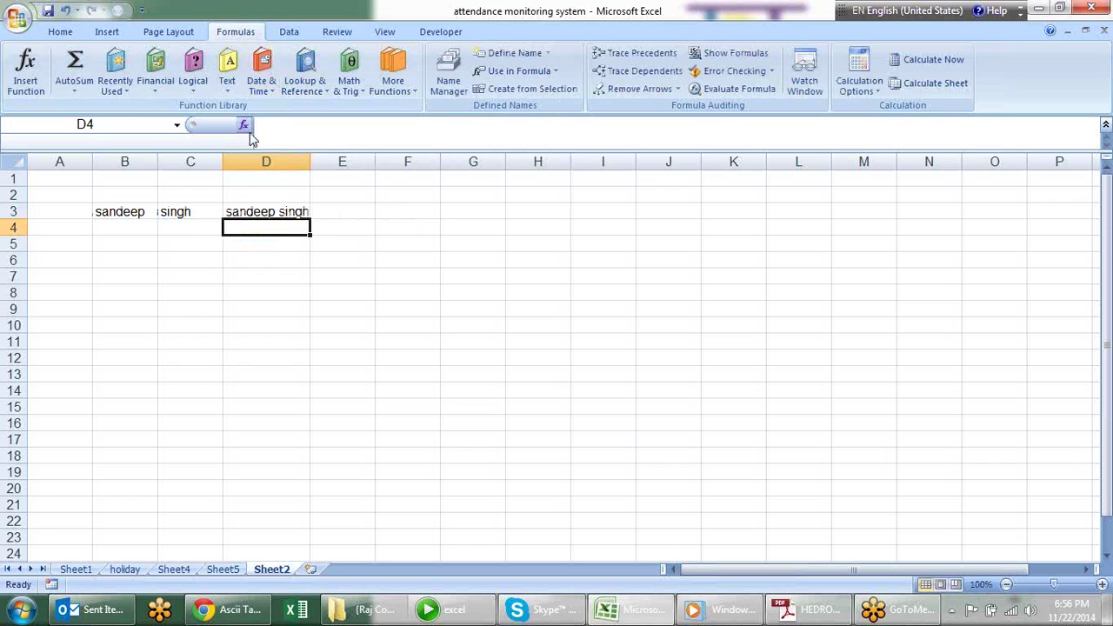
pyautogui.click(240, 98)
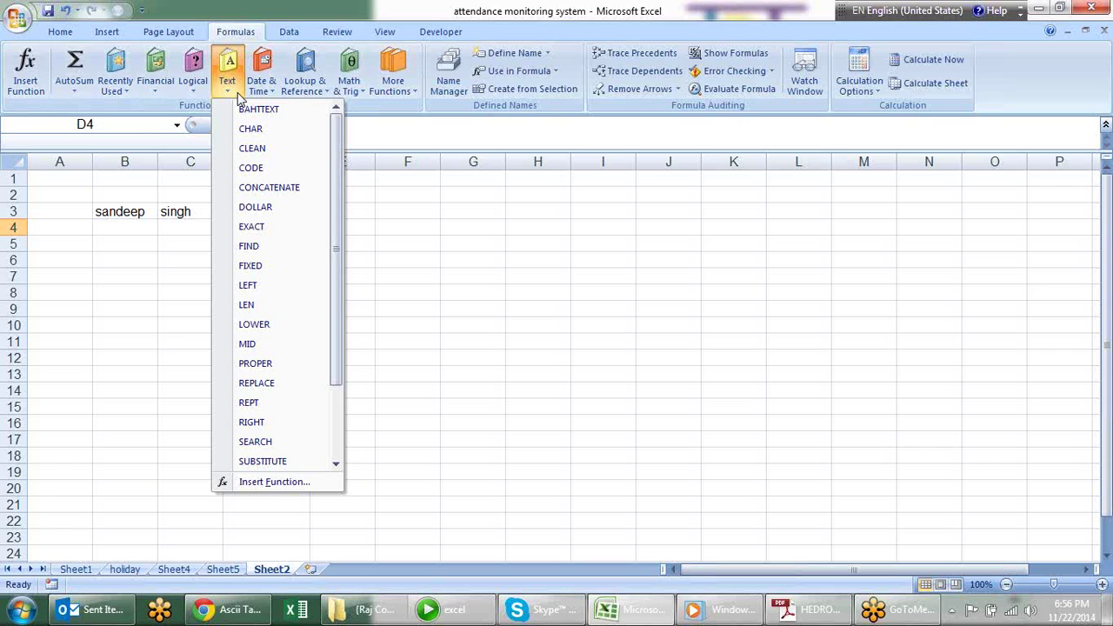
pyautogui.click(424, 250)
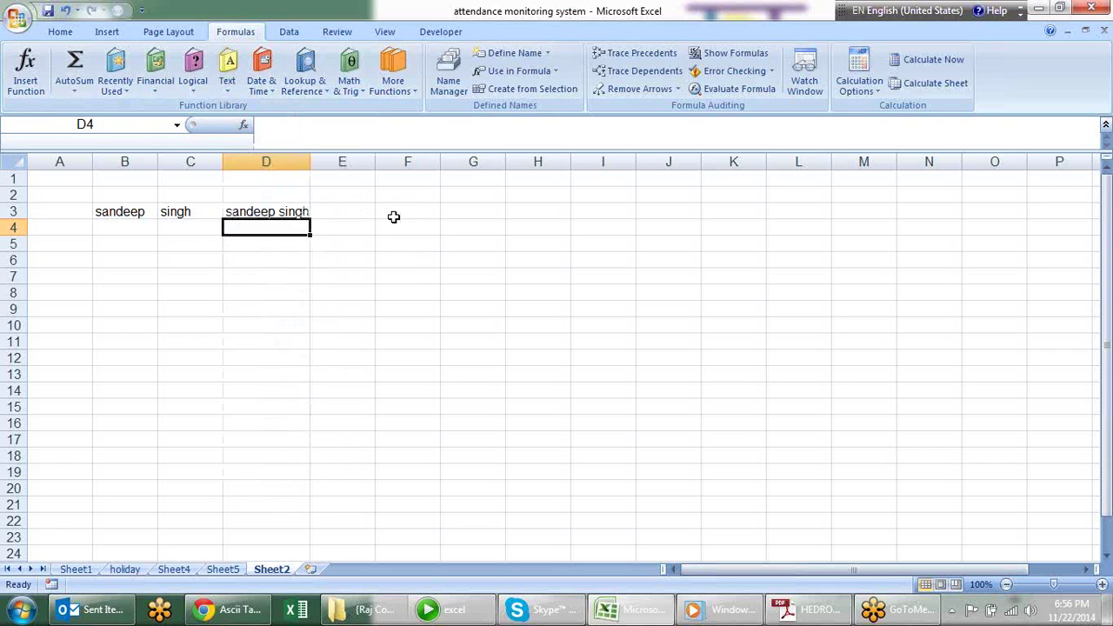
# Add headings fixed in F3 and dollar in G3, and enter 12 in E4
pyautogui.click(393, 217)
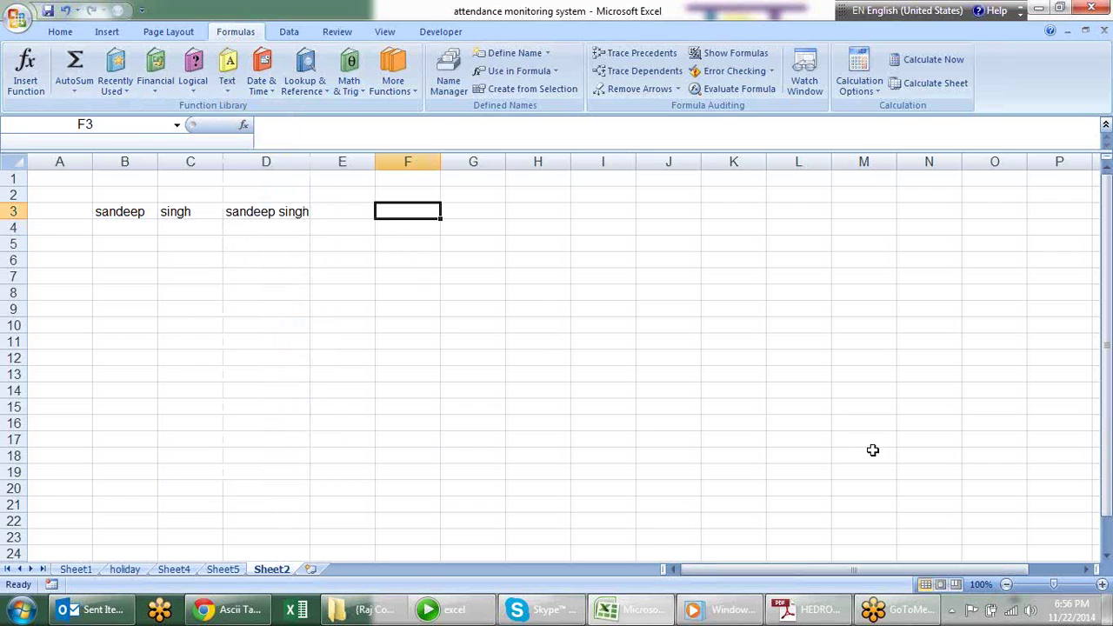
pyautogui.write('fixed')
pyautogui.press('Tab')
pyautogui.write('do')
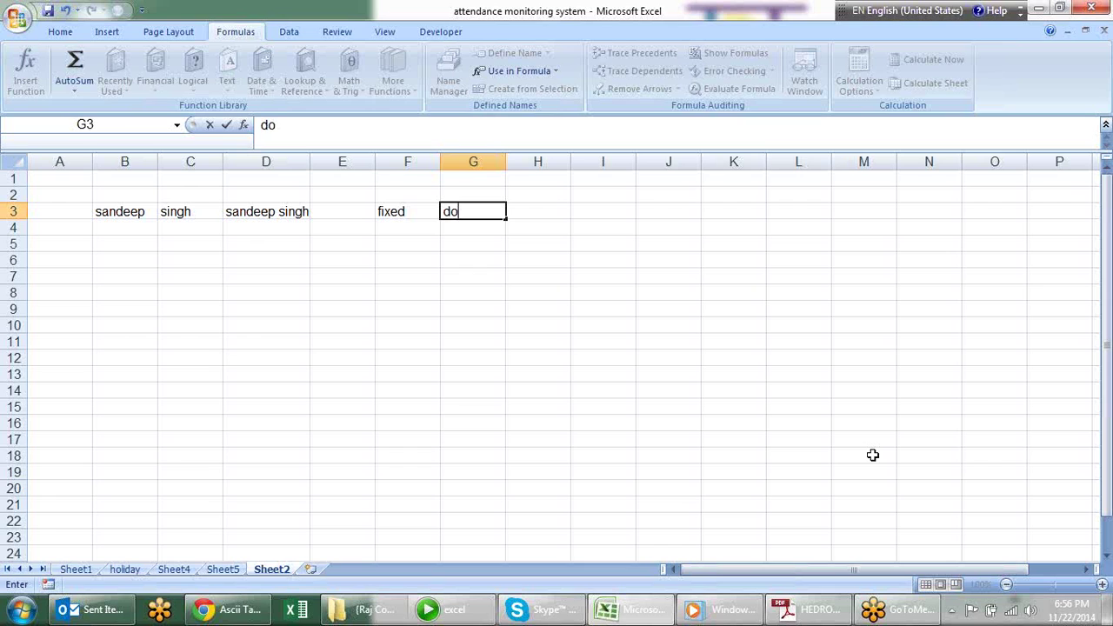
pyautogui.press('Return')
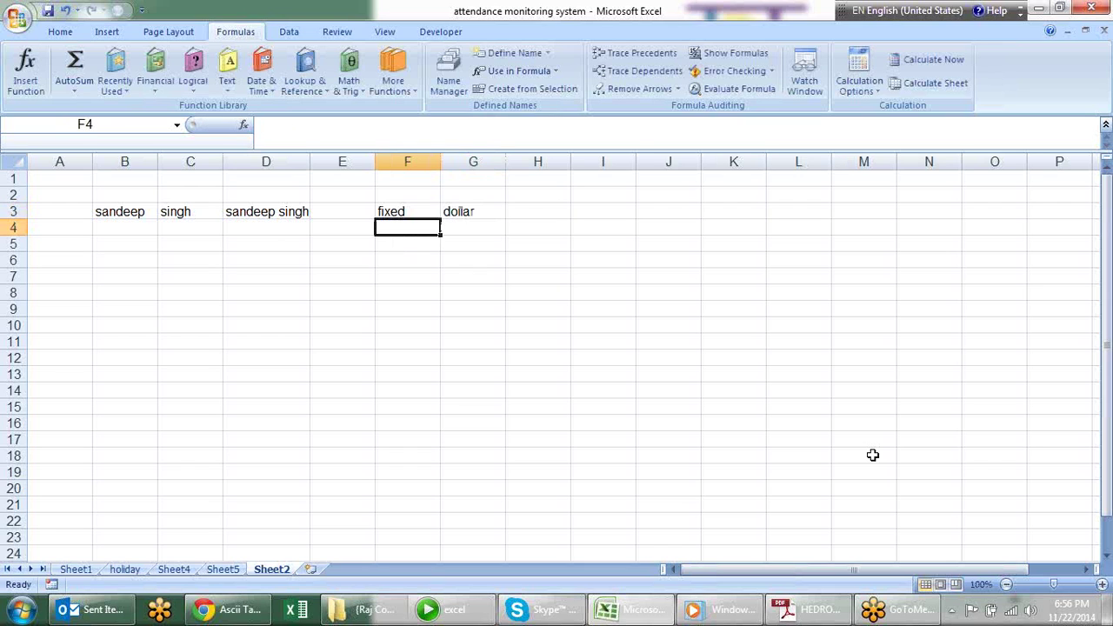
pyautogui.press('Left')
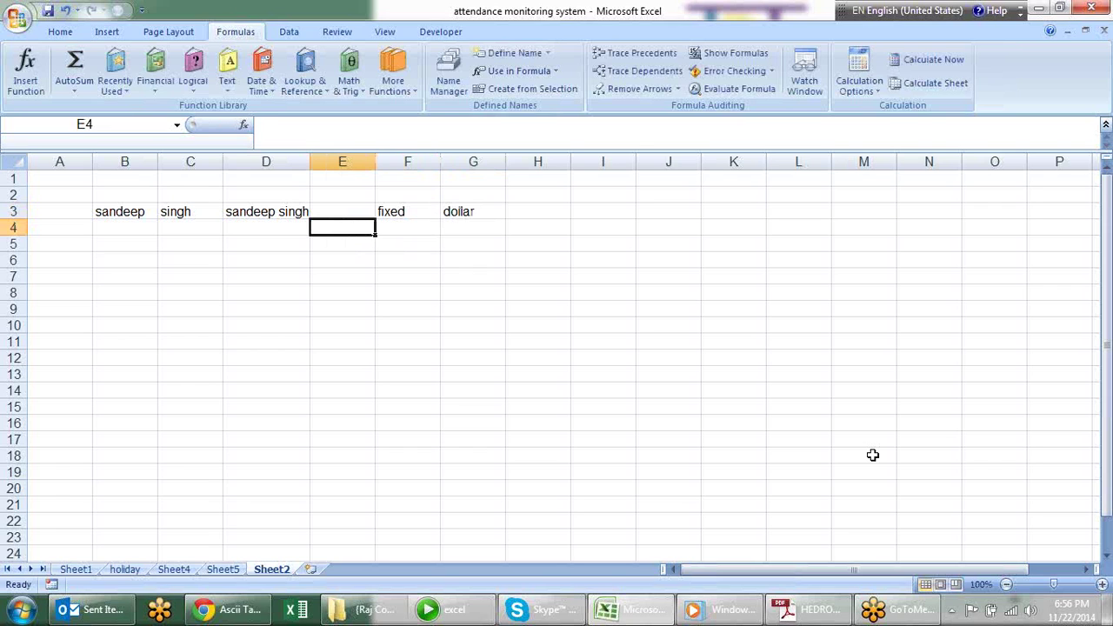
pyautogui.write('12.')
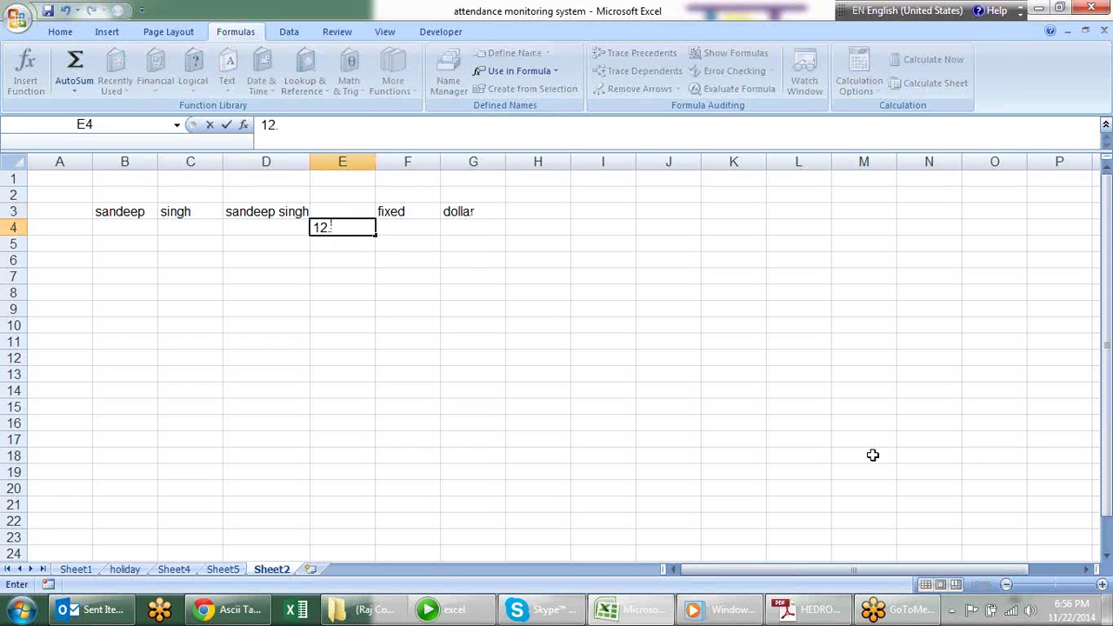
pyautogui.press('Return')
# Enter =FIXED(E4,0,FALSE) in F4
pyautogui.press('Up')
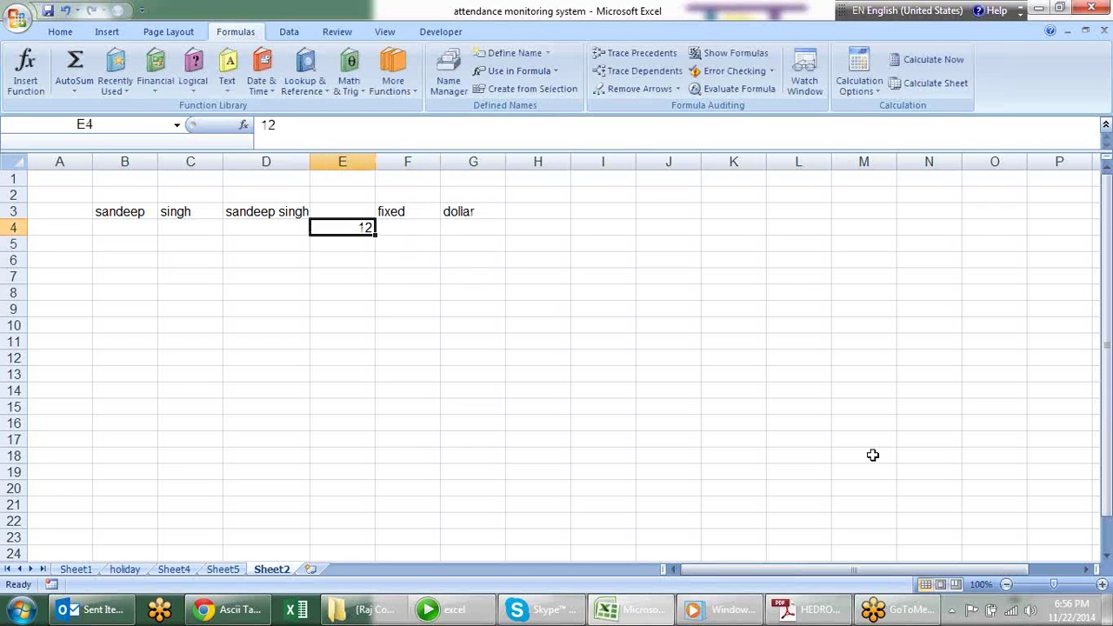
pyautogui.press('Right')
pyautogui.write('=fix')
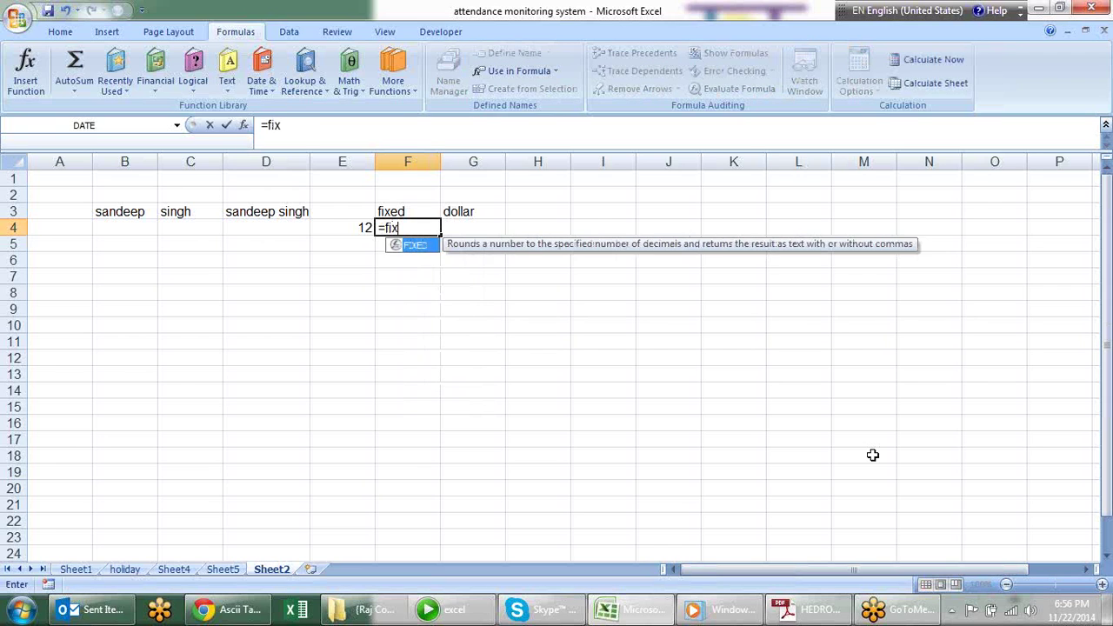
pyautogui.press('Tab')
pyautogui.press('Left')
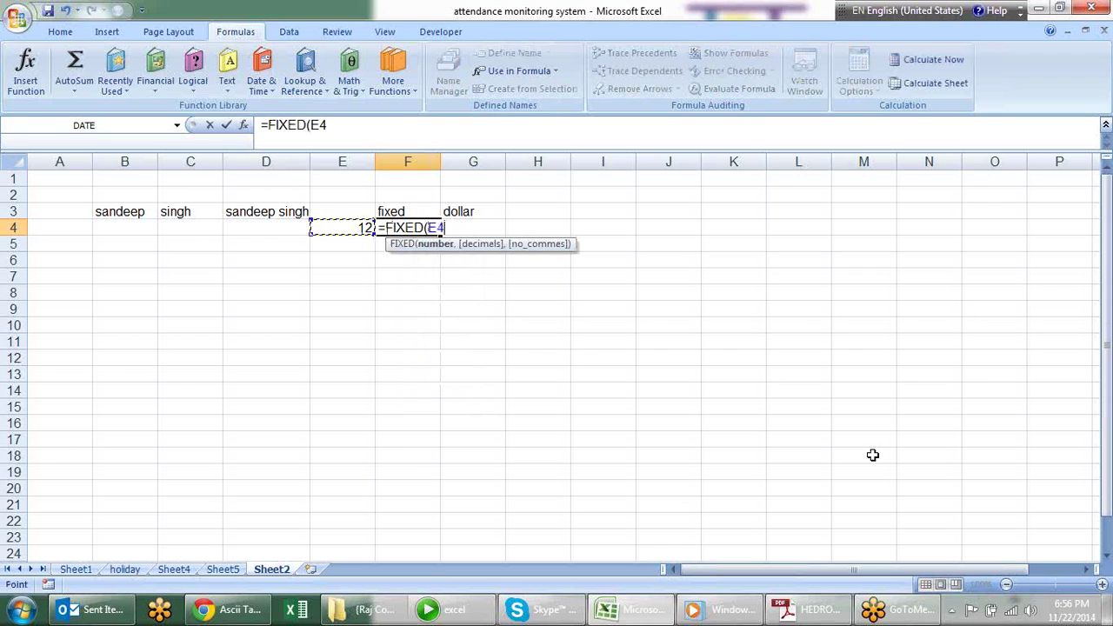
pyautogui.write(',0')
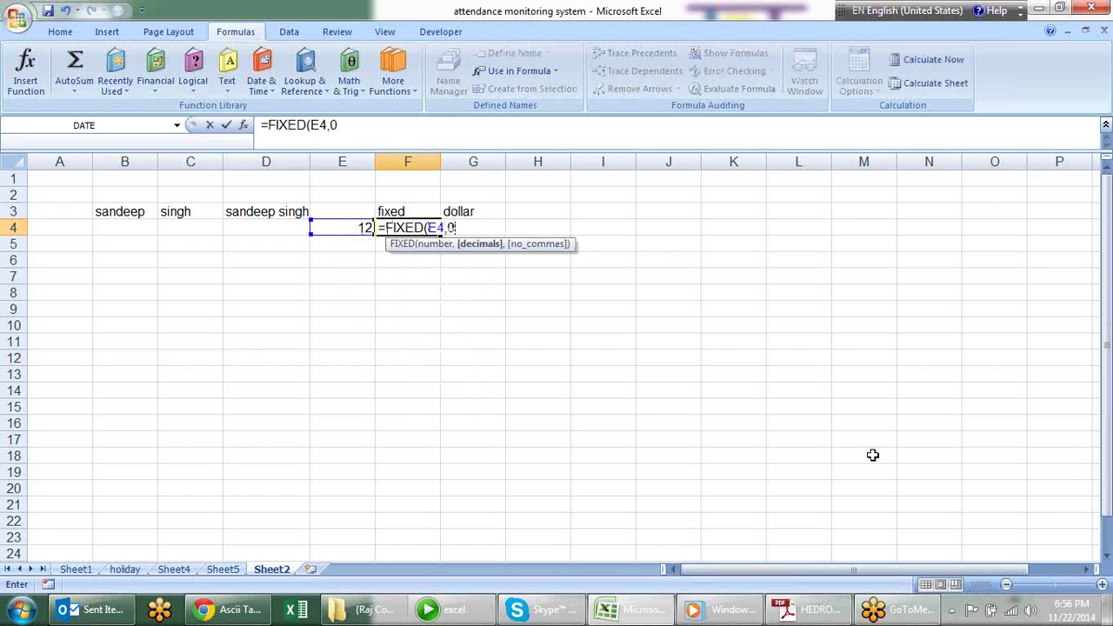
pyautogui.write(',')
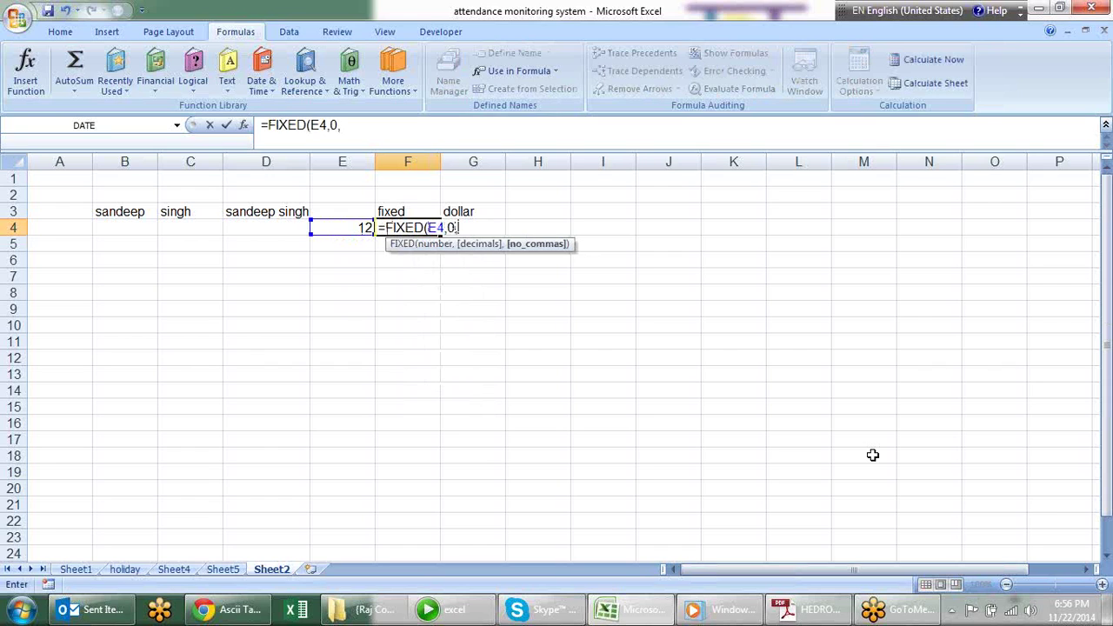
pyautogui.write('true')
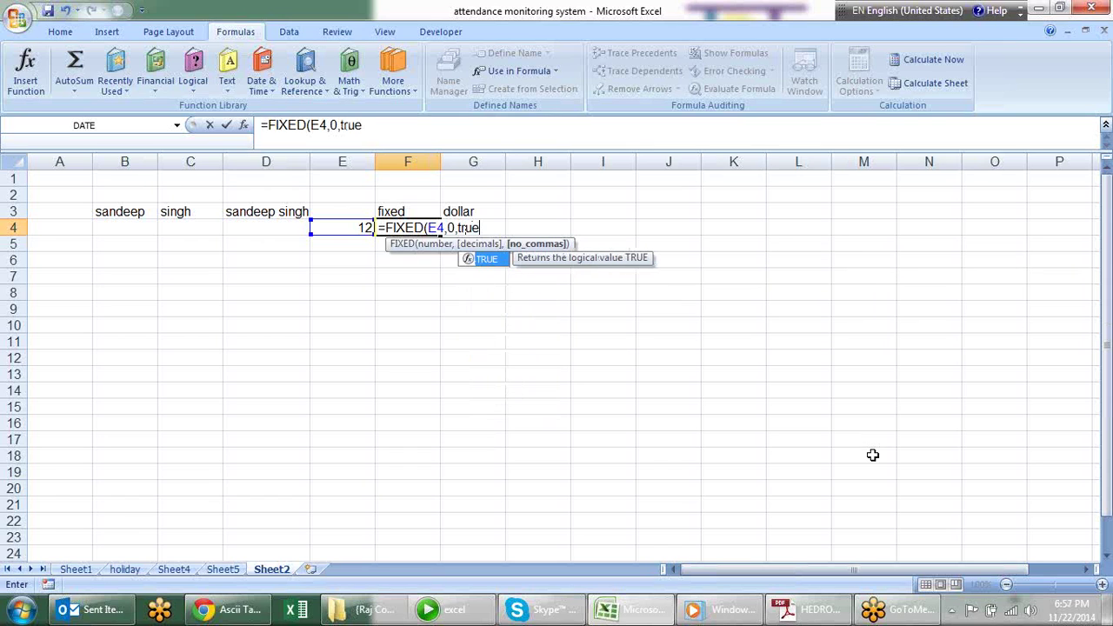
pyautogui.press('BackSpace')
pyautogui.press('BackSpace')
pyautogui.press('BackSpace')
pyautogui.press('BackSpace')
pyautogui.write('false')
pyautogui.press('Return')
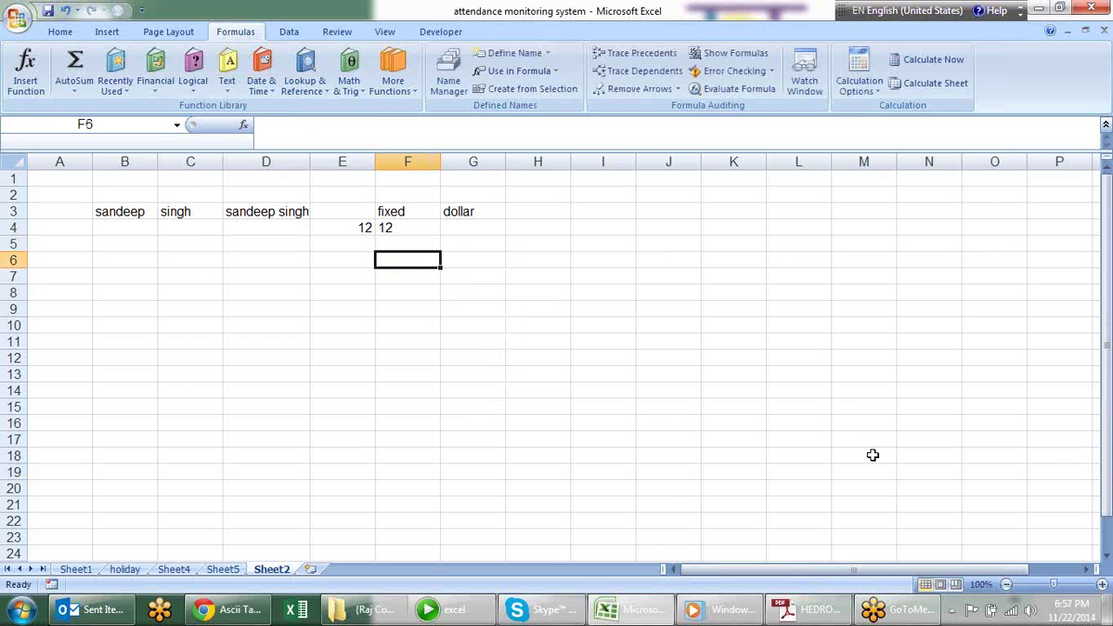
# Change E4 to 1000 and F4's decimals to 2, displaying 1,000.00
pyautogui.press('Up')
pyautogui.press('Left')
pyautogui.write('1000')
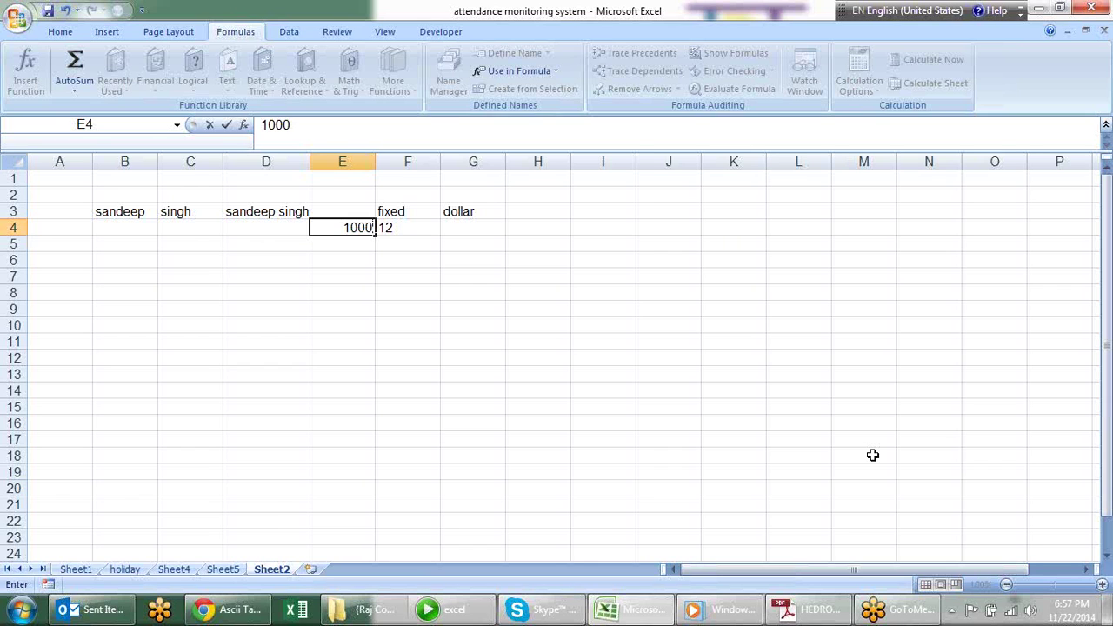
pyautogui.press('Return')
pyautogui.press('Up')
pyautogui.press('Right')
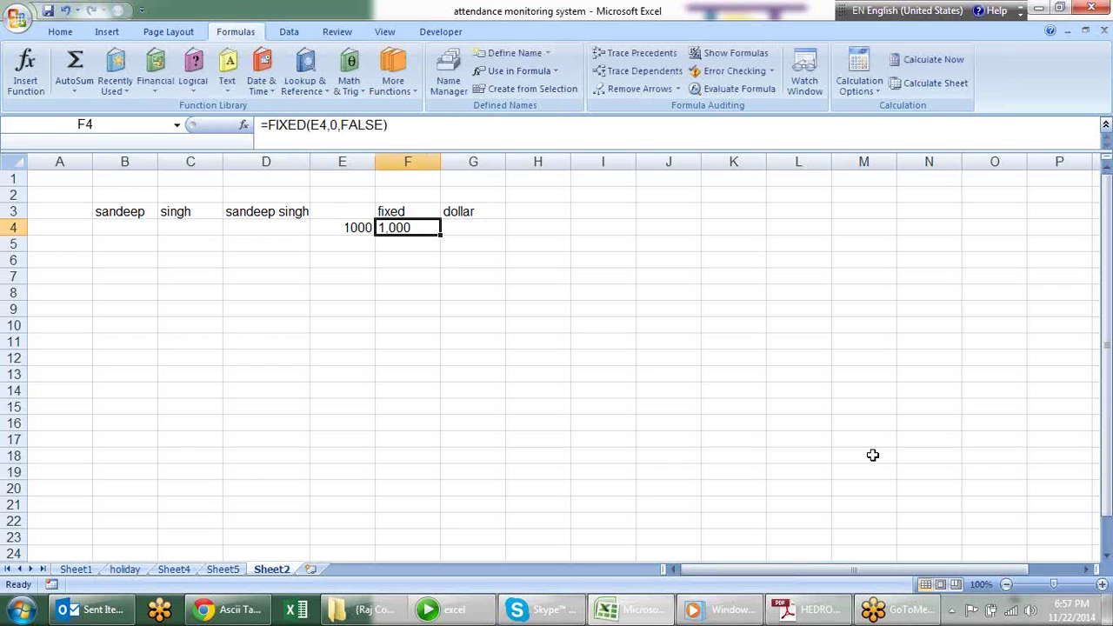
pyautogui.press('F2')
pyautogui.press('Left')
pyautogui.press('Left')
pyautogui.press('Left')
pyautogui.press('BackSpace')
pyautogui.write('2')
pyautogui.press('Return')
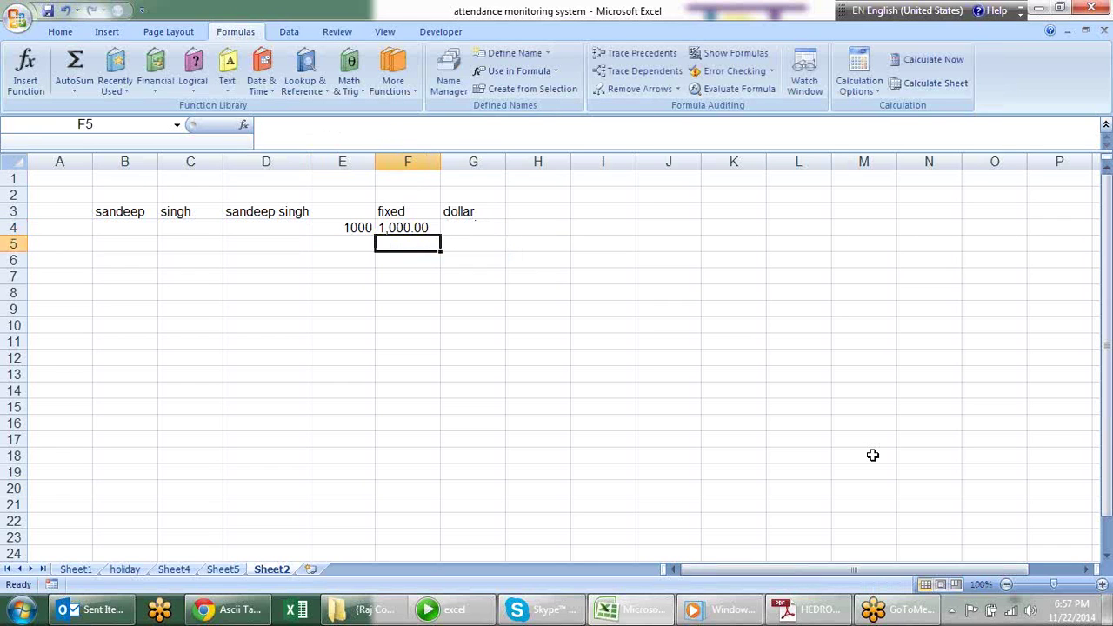
pyautogui.press('Up')
pyautogui.press('Right')
pyautogui.write('=')
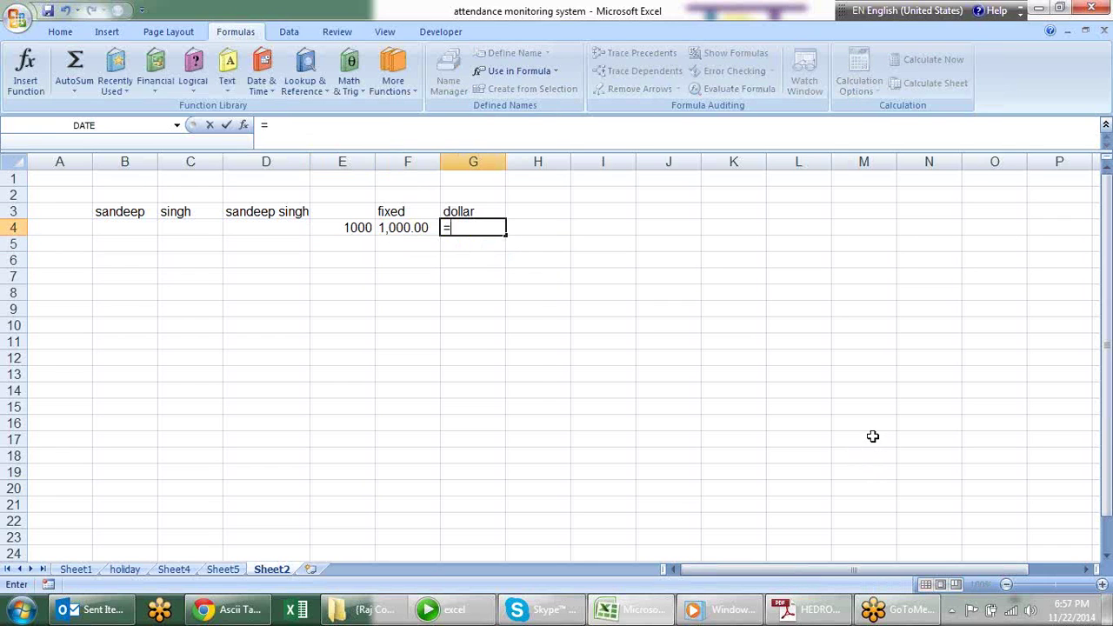
pyautogui.write('do')
pyautogui.press('Tab')
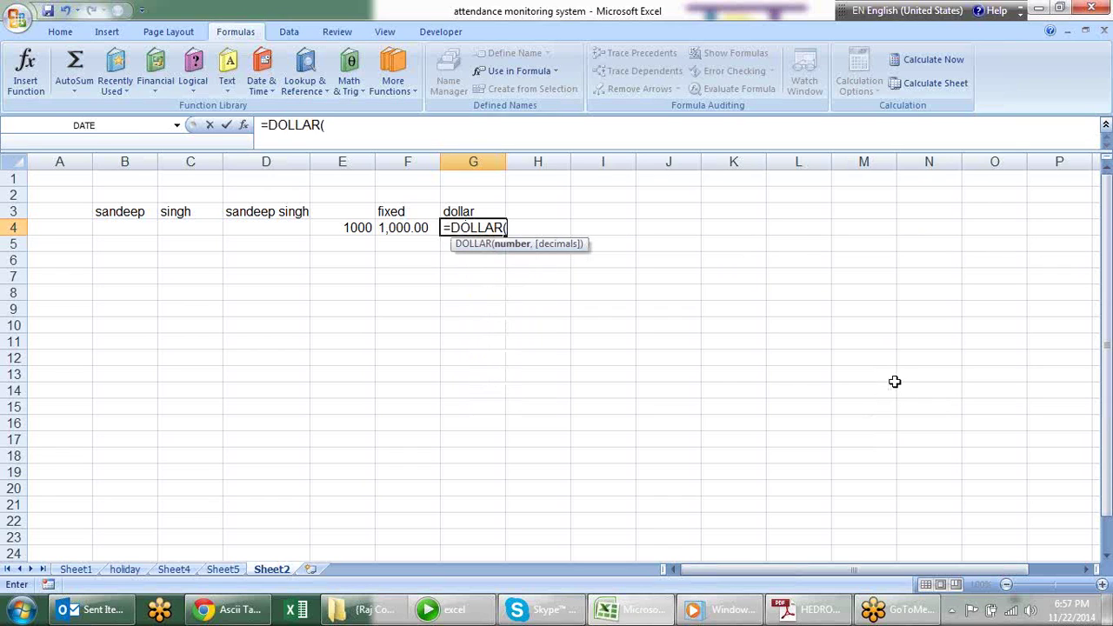
pyautogui.press('Left')
pyautogui.press('Left')
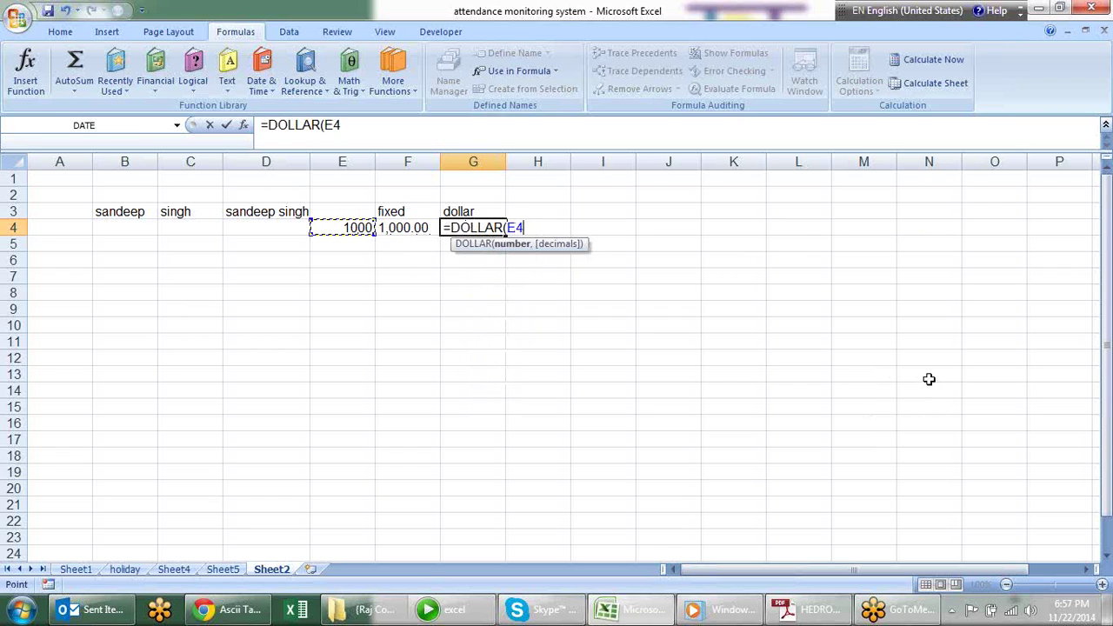
pyautogui.write(',2)')
pyautogui.press('Return')
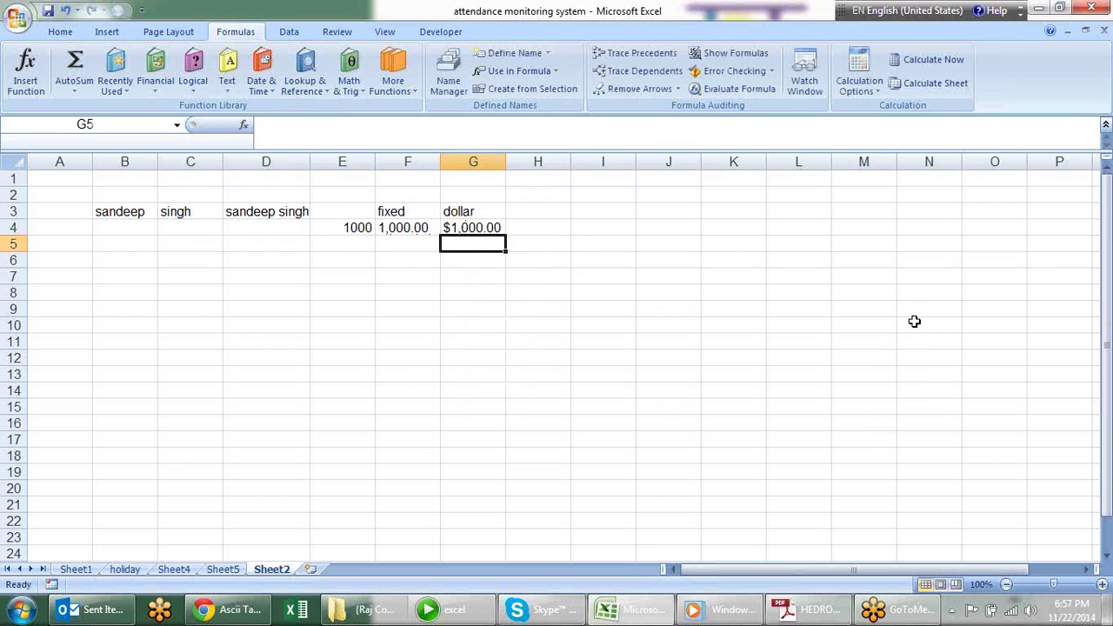
pyautogui.click(396, 311)
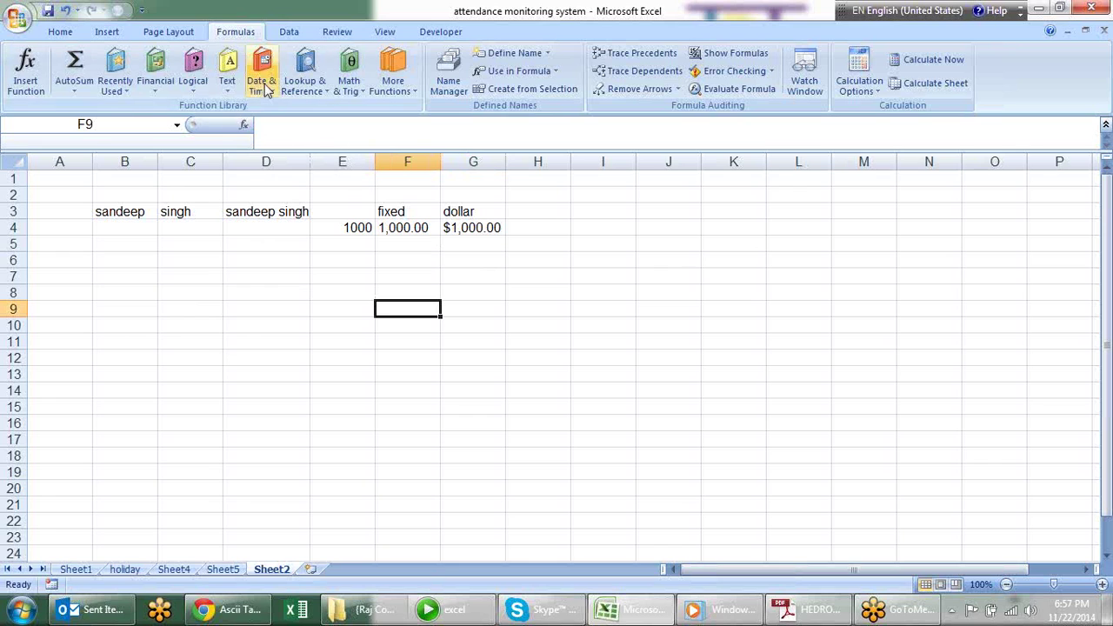
pyautogui.click(409, 230)
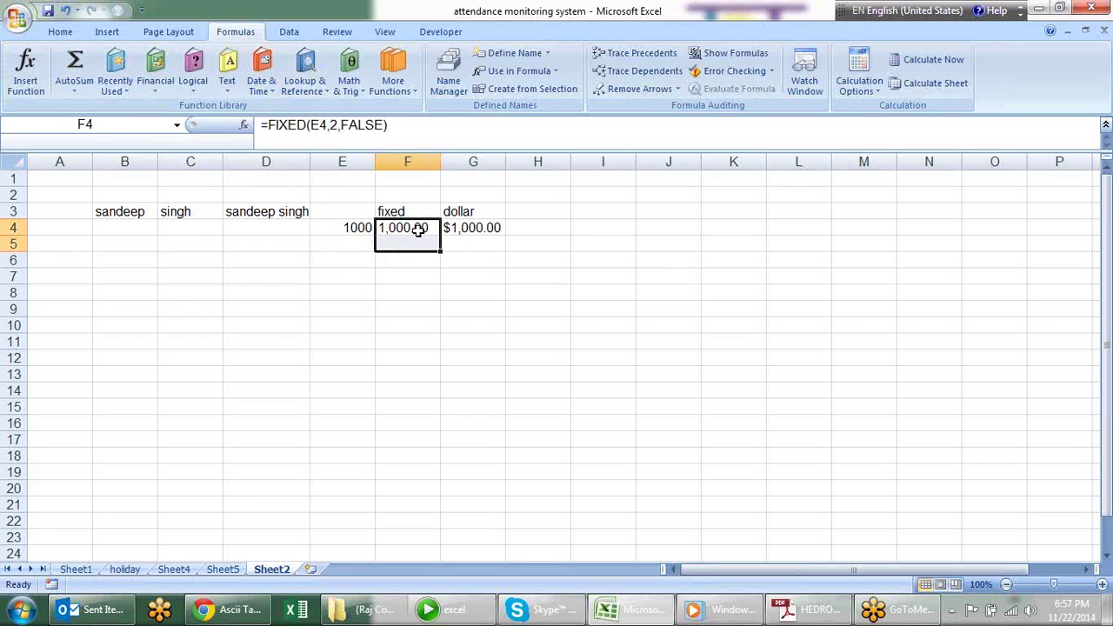
pyautogui.click(472, 227)
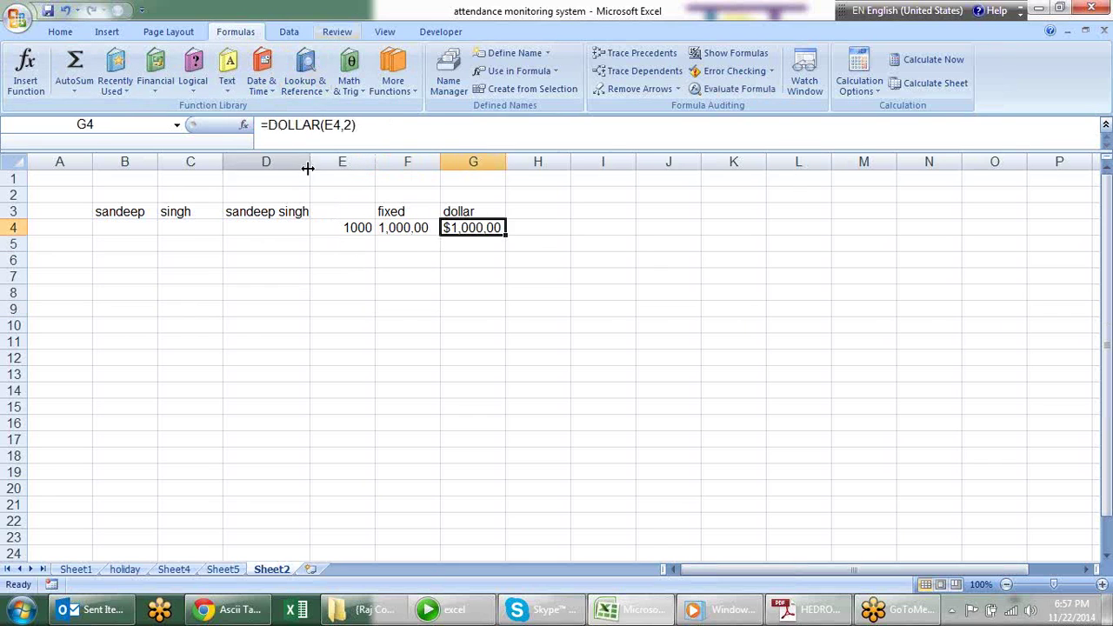
pyautogui.moveTo(397, 268); pyautogui.dragTo(407, 293)
pyautogui.click(227, 77)
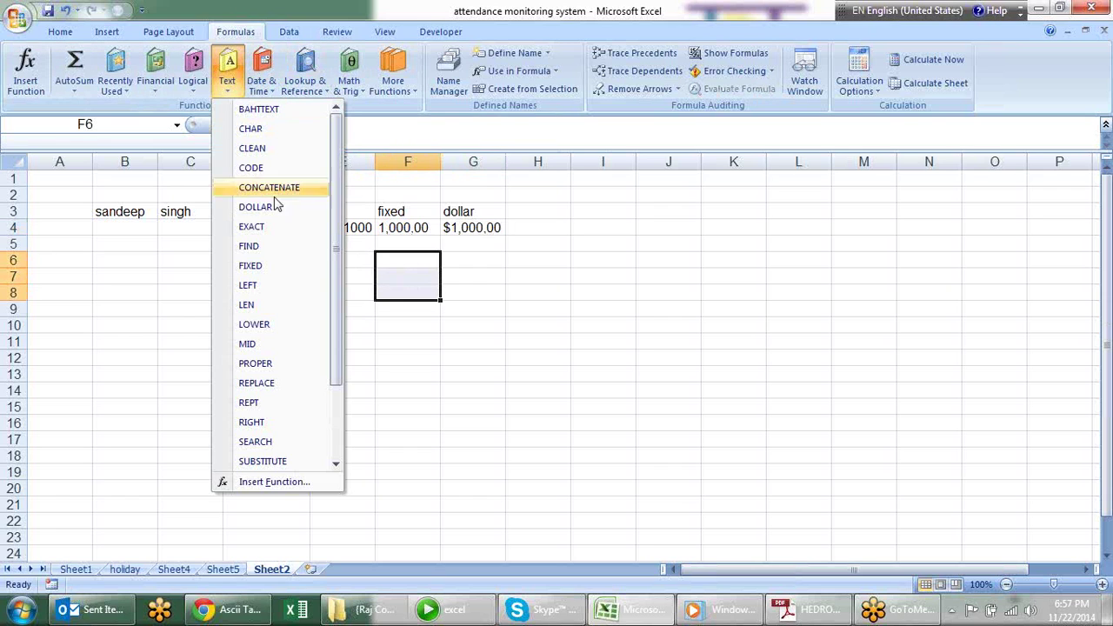
pyautogui.moveTo(342, 193); pyautogui.dragTo(346, 246)
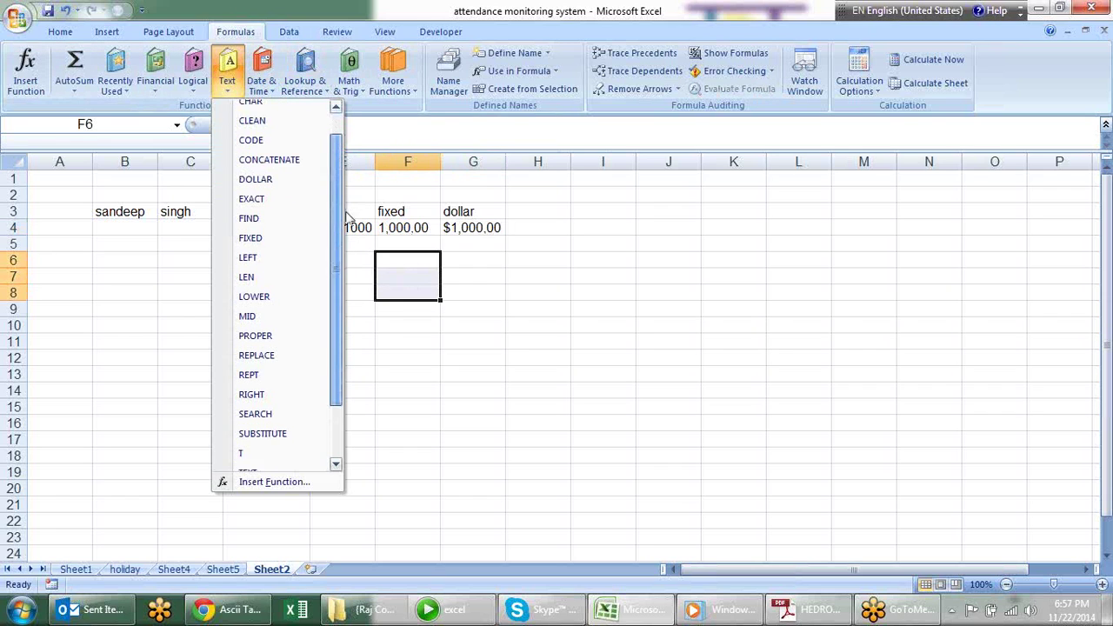
pyautogui.click(521, 273)
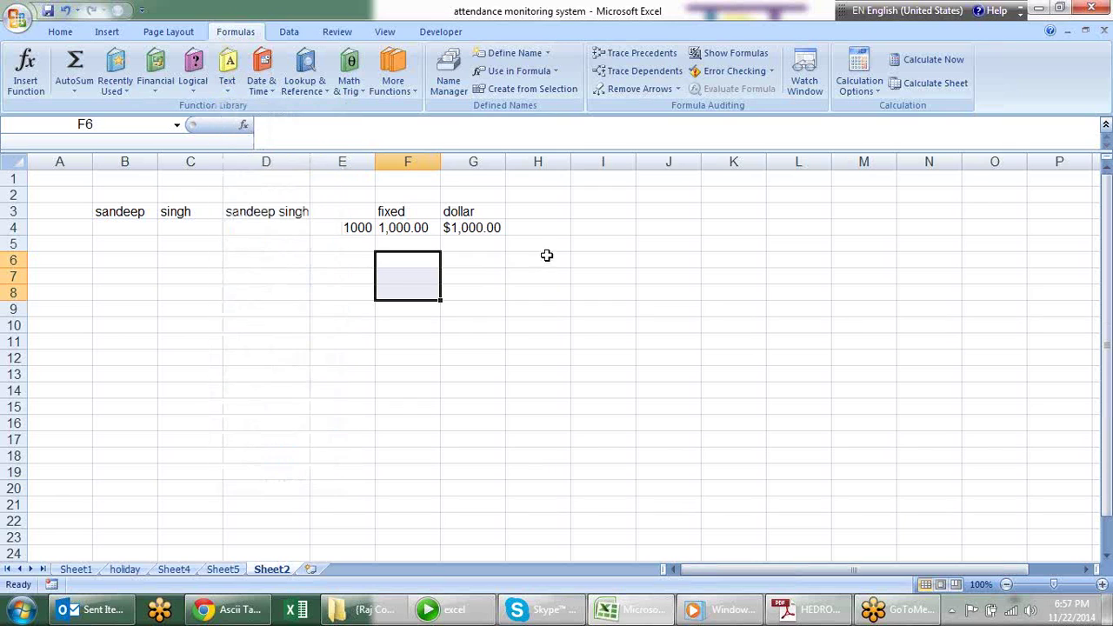
pyautogui.click(140, 230)
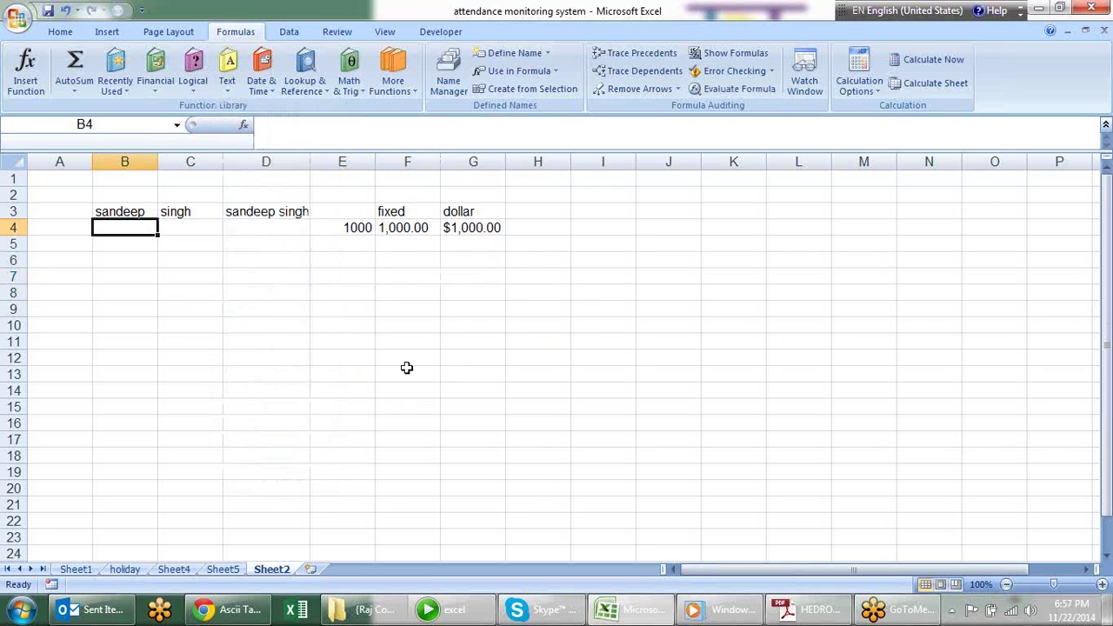
# Enter =UPPER(B3) in B4 and =LOWER(B4) in B5
pyautogui.write('=up')
pyautogui.press('Tab')
pyautogui.write('B3')
pyautogui.press('Return')
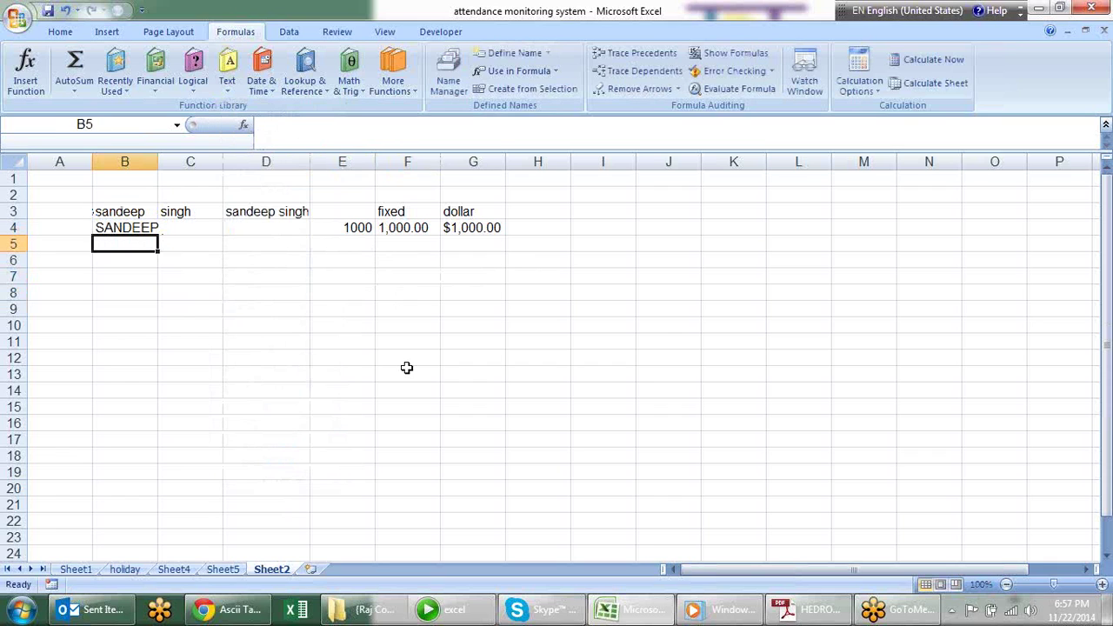
pyautogui.write('=lo')
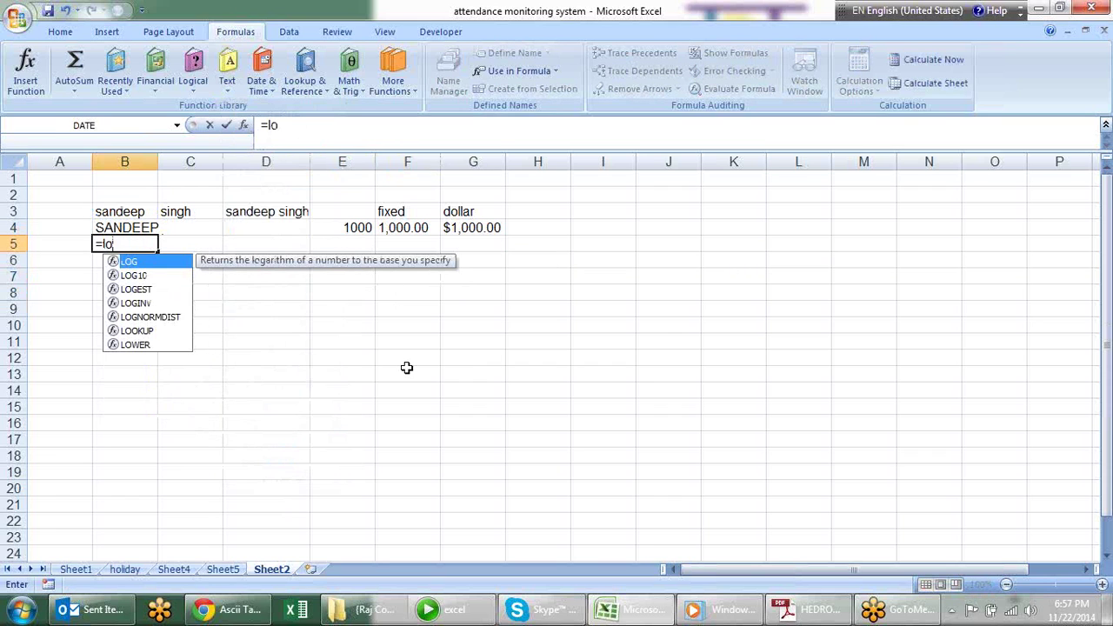
pyautogui.write('w')
pyautogui.press('Tab')
pyautogui.write('B4')
pyautogui.press('Return')
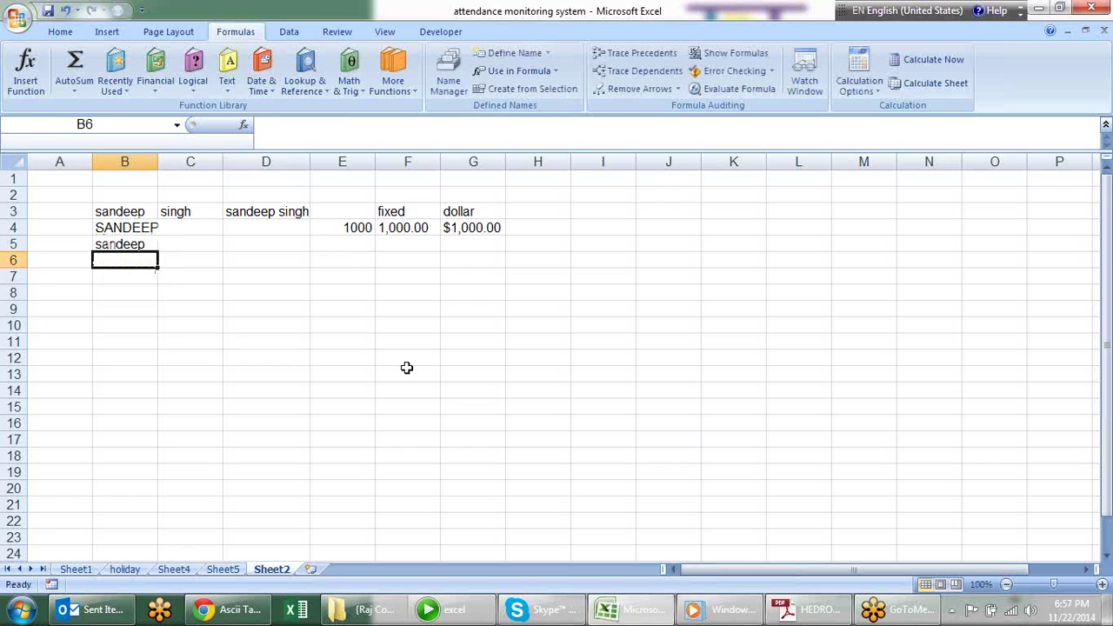
pyautogui.press('Up')
pyautogui.press('Up')
pyautogui.press('Right')
pyautogui.press('Right')
pyautogui.write('=')
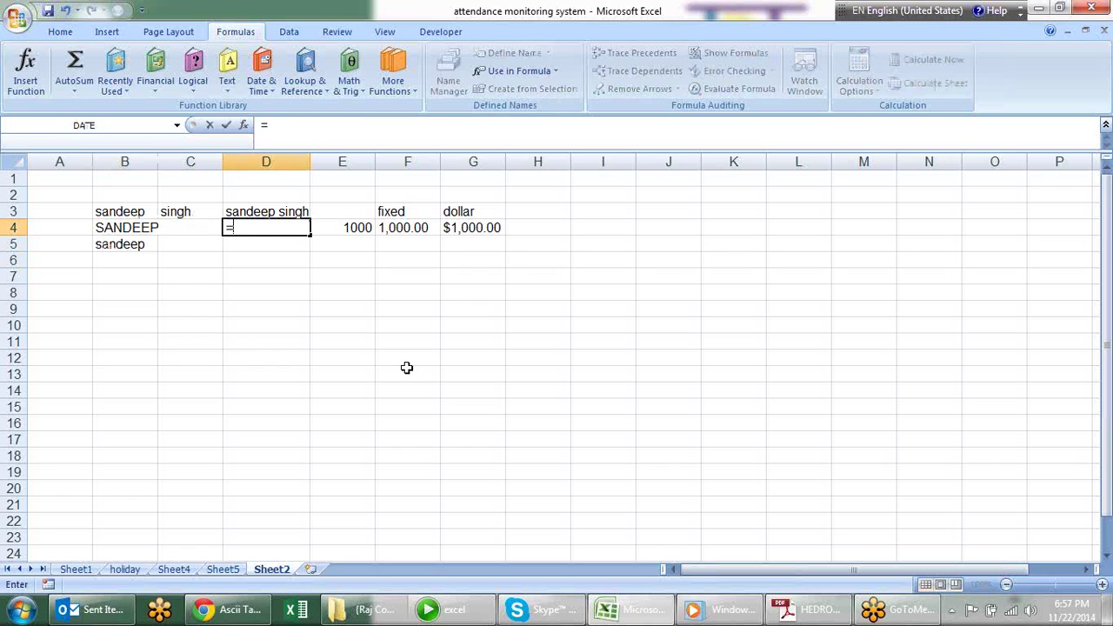
pyautogui.write('pro')
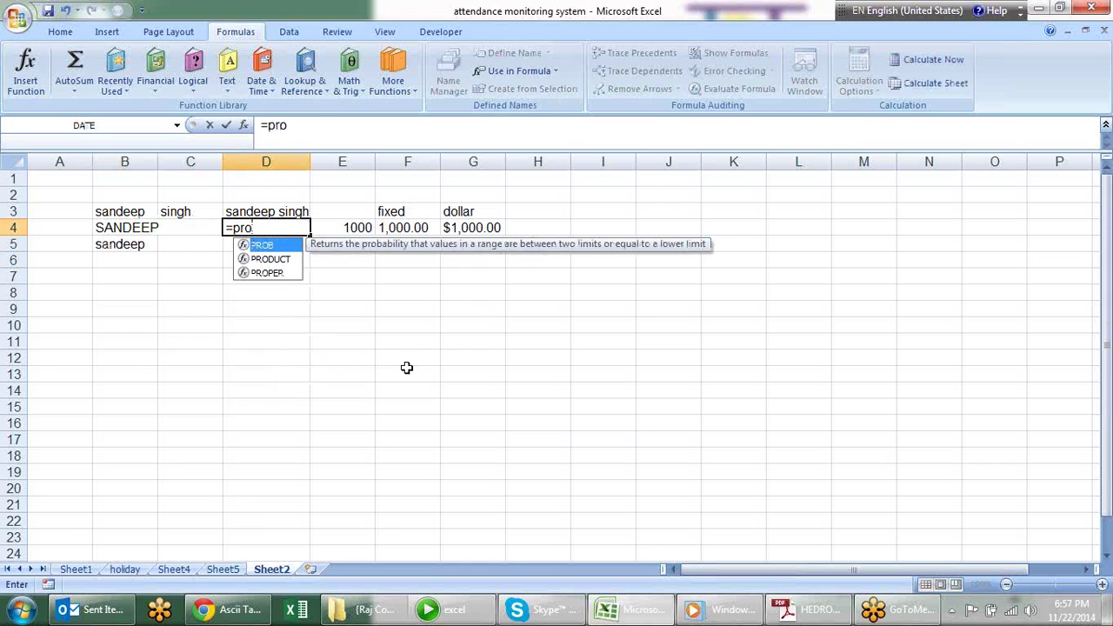
pyautogui.press('Down')
pyautogui.press('Down')
pyautogui.press('Tab')
pyautogui.write('D3')
pyautogui.press('Return')
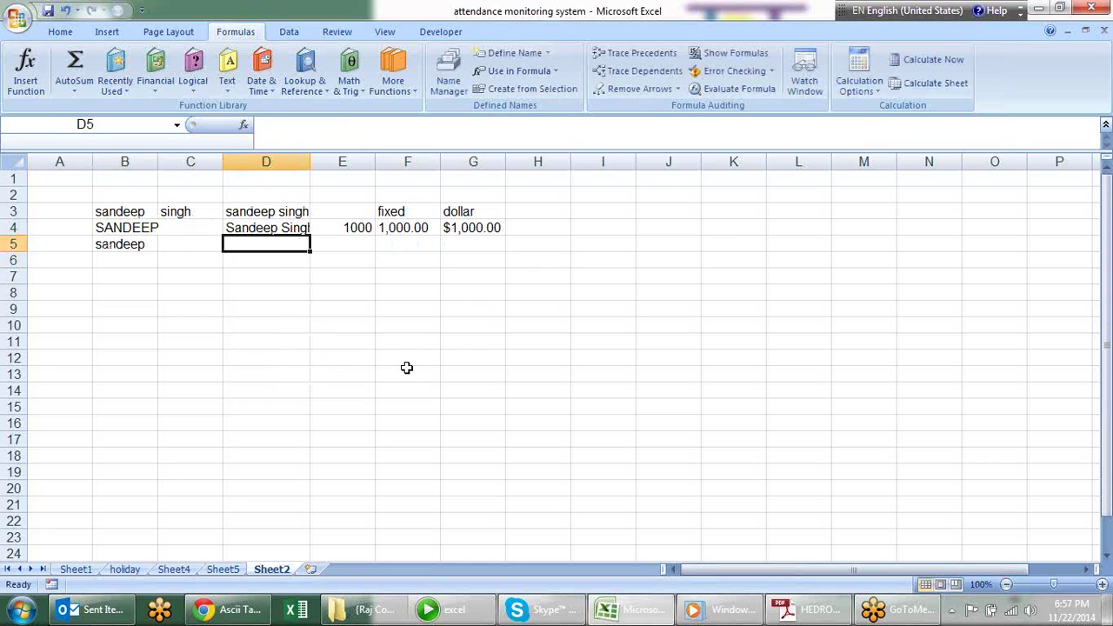
pyautogui.doubleClick(309, 162)
pyautogui.click(236, 228)
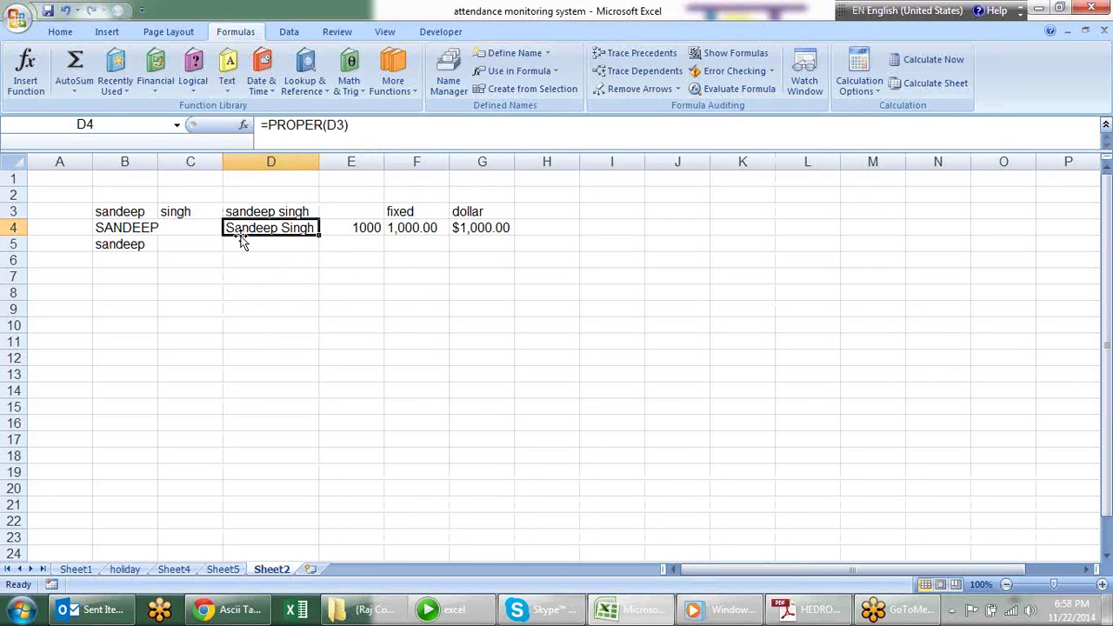
pyautogui.click(292, 287)
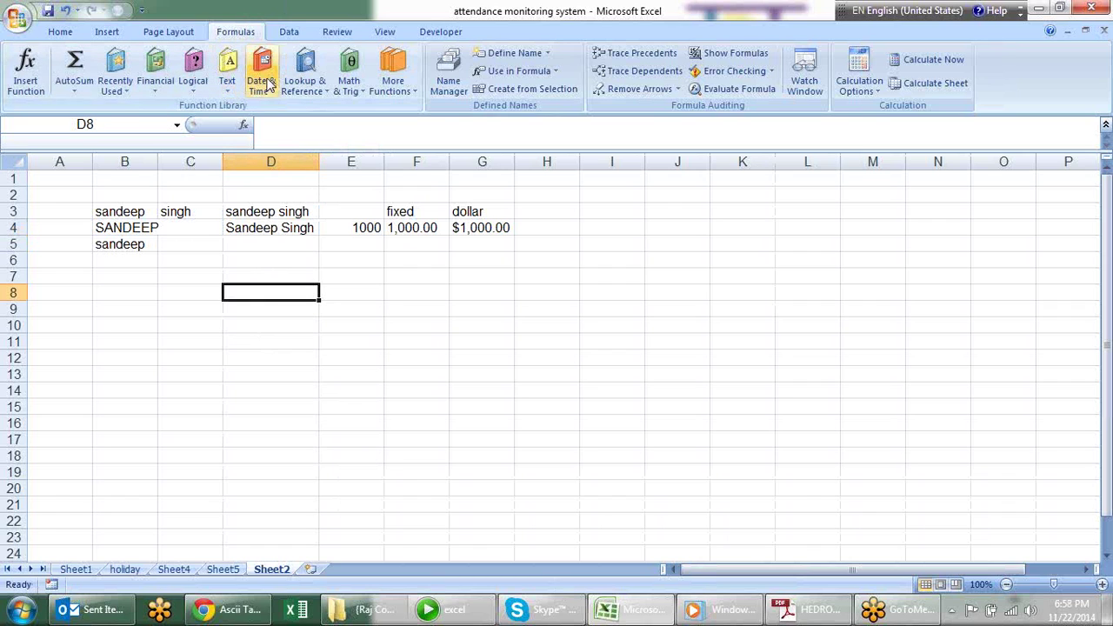
# Browse the Formulas Text functions list, then close it
pyautogui.click(230, 87)
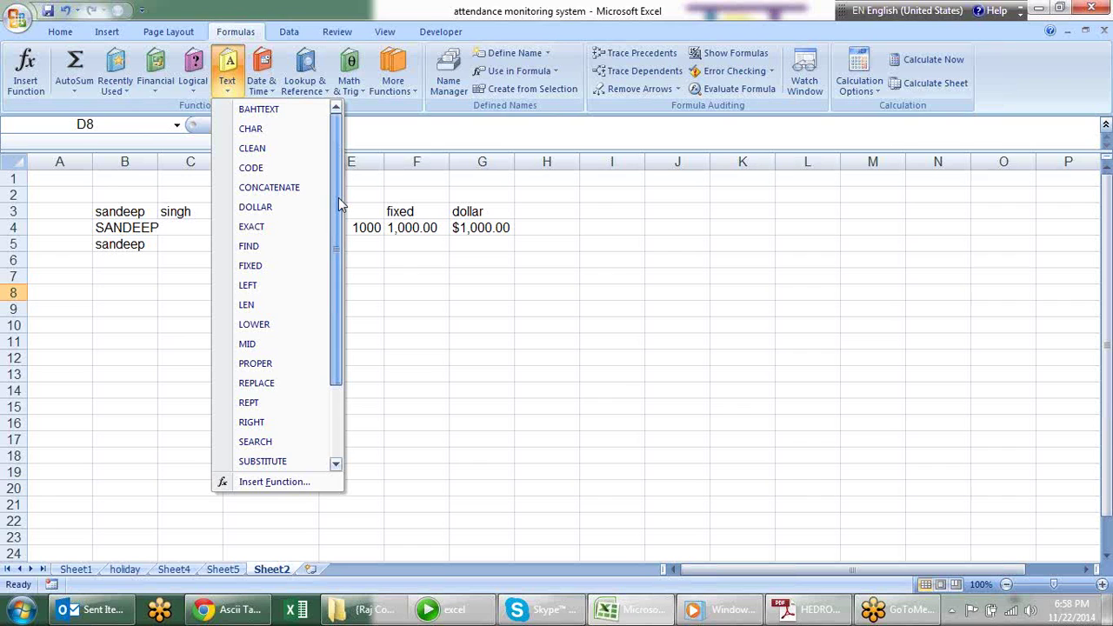
pyautogui.moveTo(338, 197); pyautogui.dragTo(376, 293)
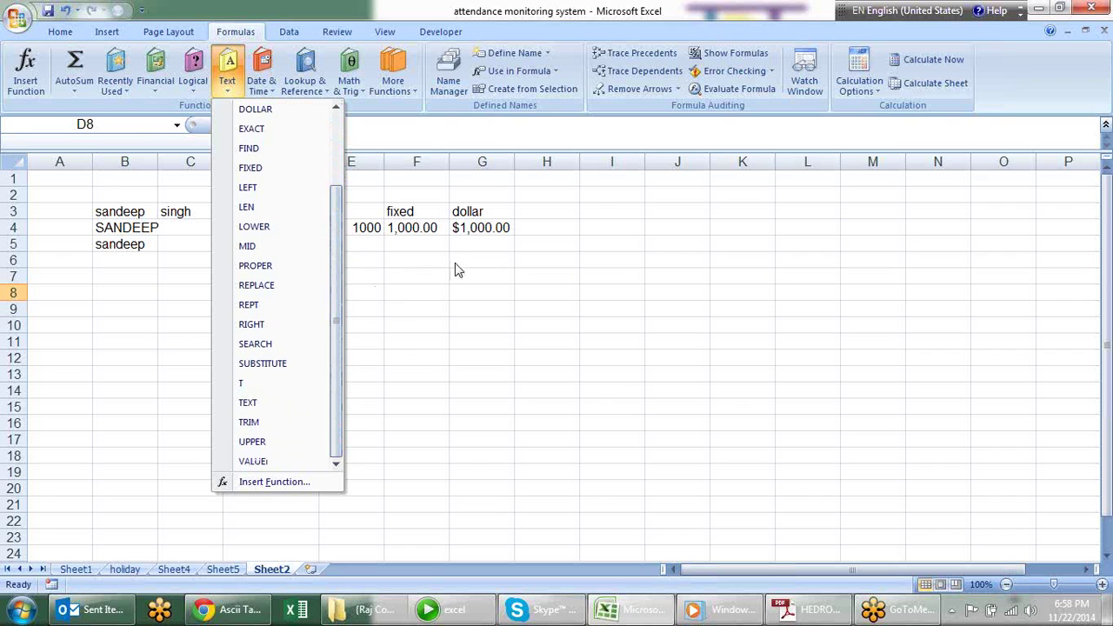
pyautogui.click(635, 259)
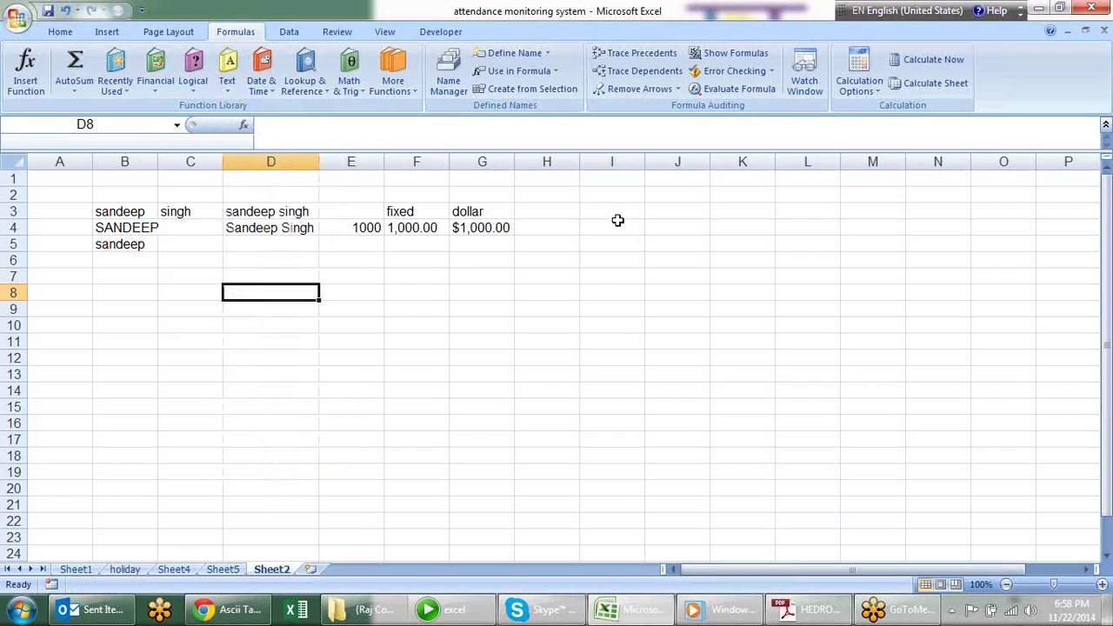
# Type the heading replace in I3 and substitute in J3, then move to H4
pyautogui.click(613, 211)
pyautogui.write('replace')
pyautogui.press('Tab')
pyautogui.write('substitute')
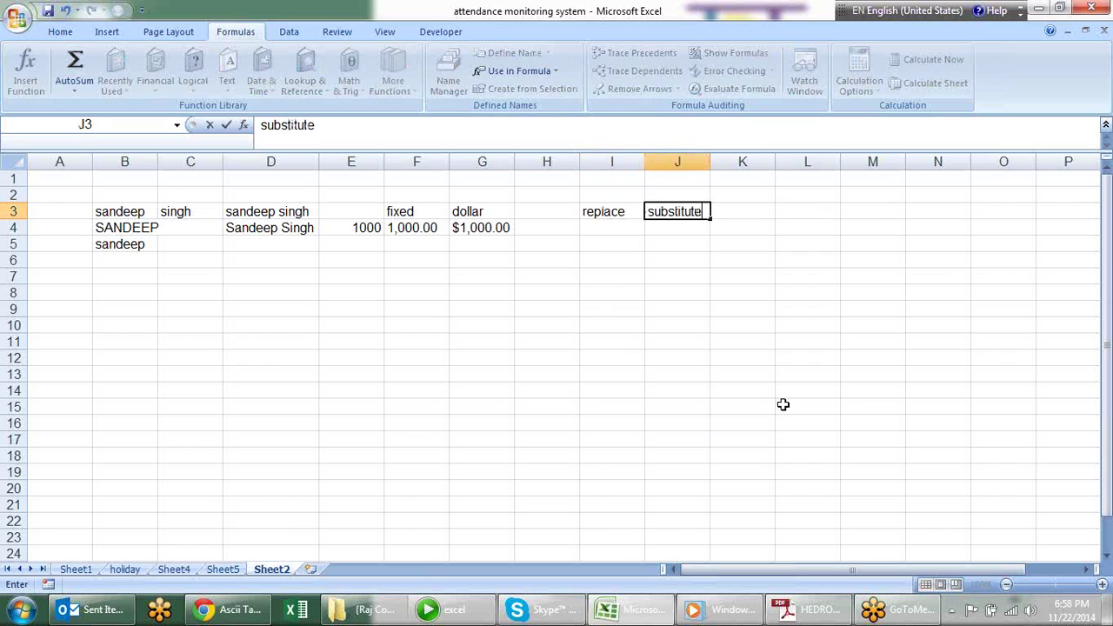
pyautogui.press('Return')
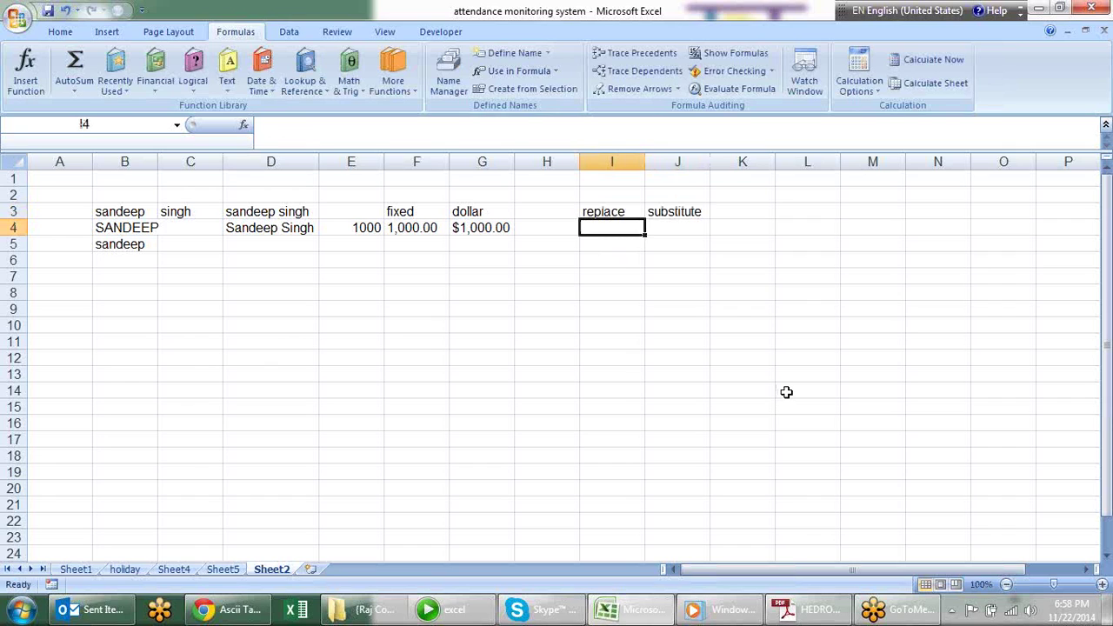
pyautogui.press('Down')
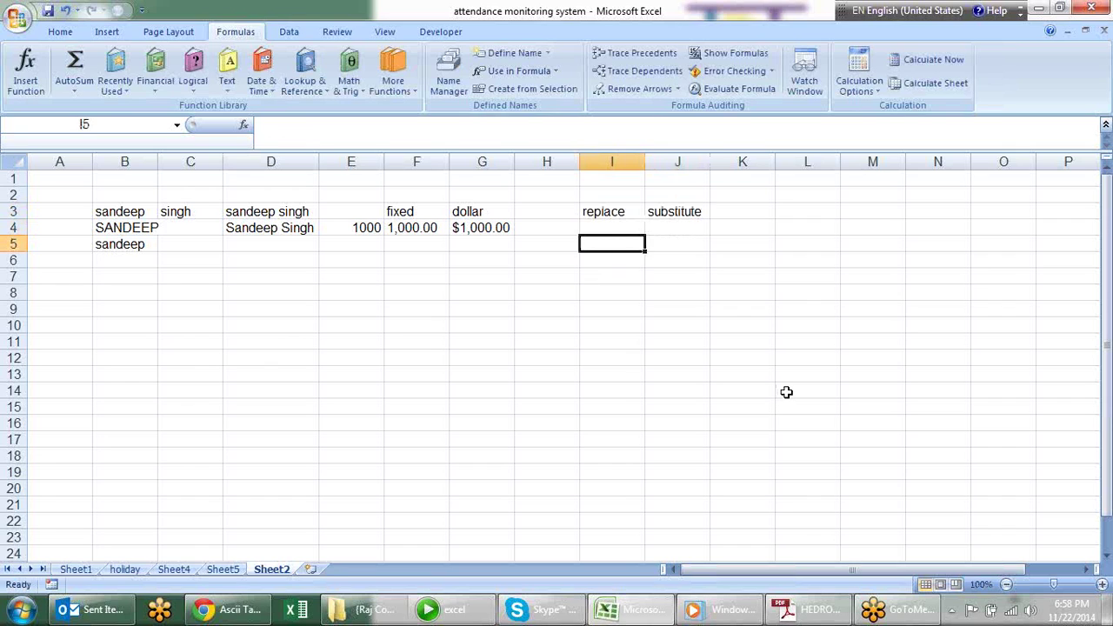
pyautogui.press('Up')
pyautogui.press('Left')
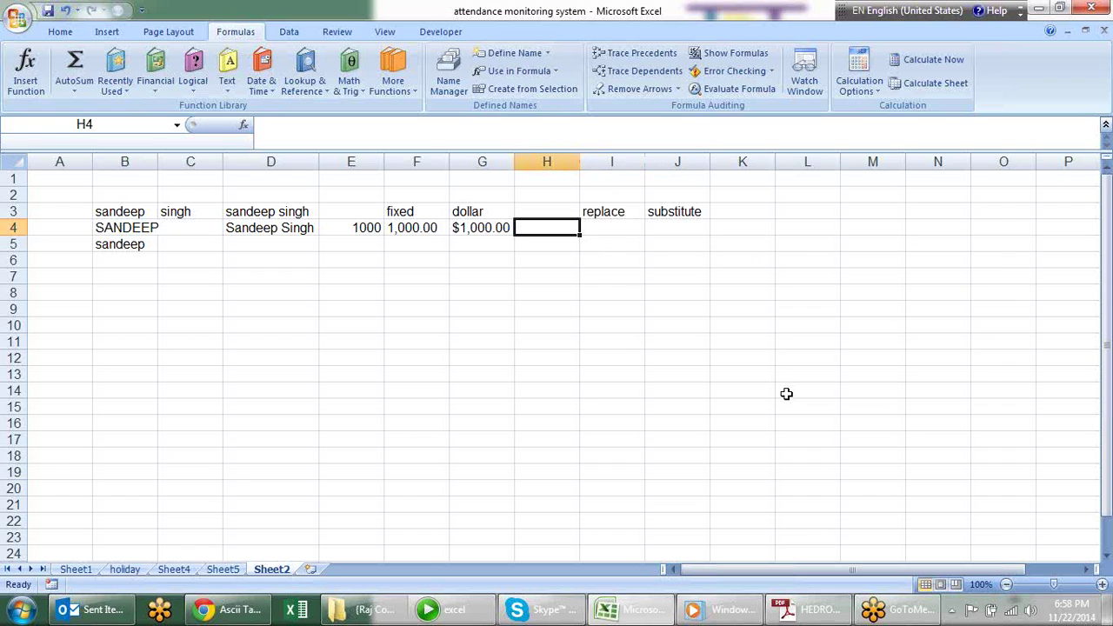
# Enter the sample word sandeep in H4
pyautogui.write('sandeep')
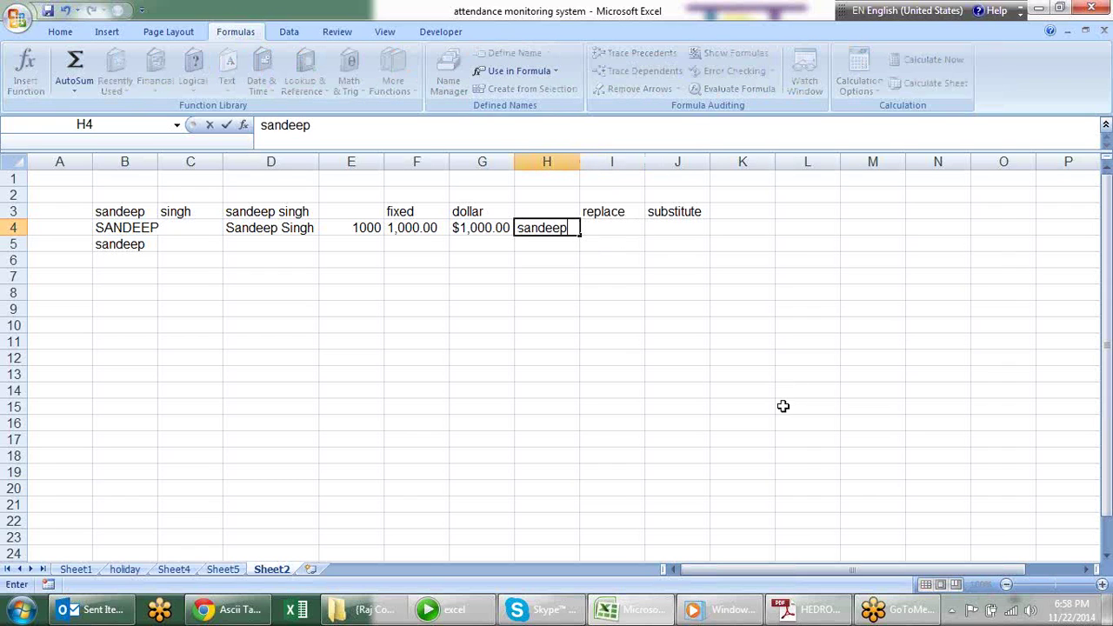
pyautogui.press('Return')
pyautogui.press('Up')
pyautogui.press('Right')
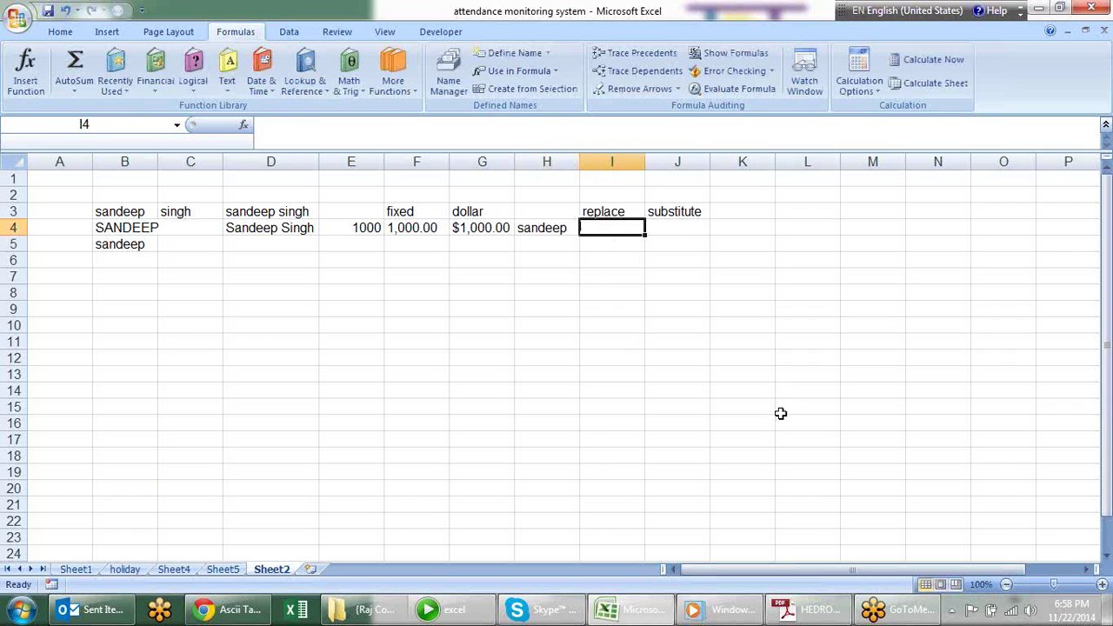
# Enter =REPLACE(H4,2,1,"u") in I4 so it shows sundeep
pyautogui.write('=re')
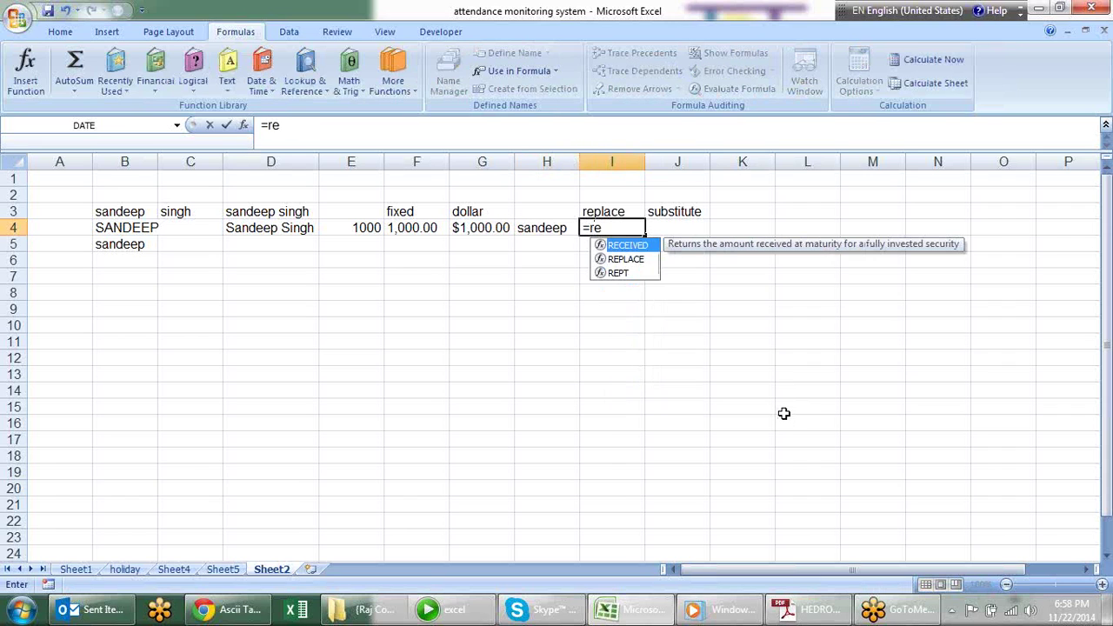
pyautogui.press('Down')
pyautogui.press('Tab')
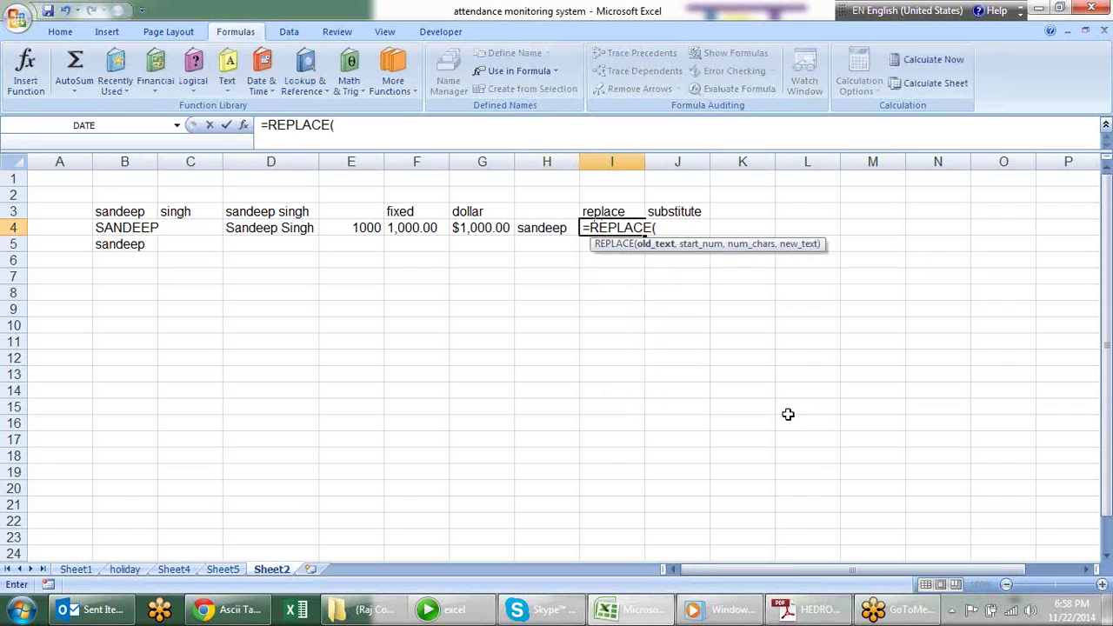
pyautogui.click(561, 229)
pyautogui.write(',')
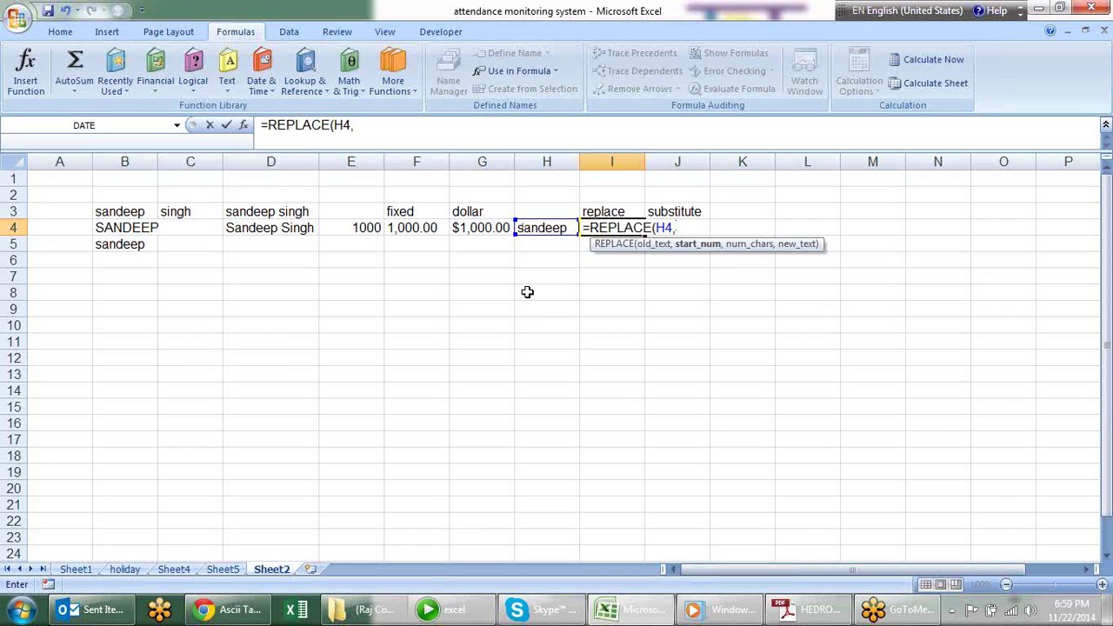
pyautogui.write('2,')
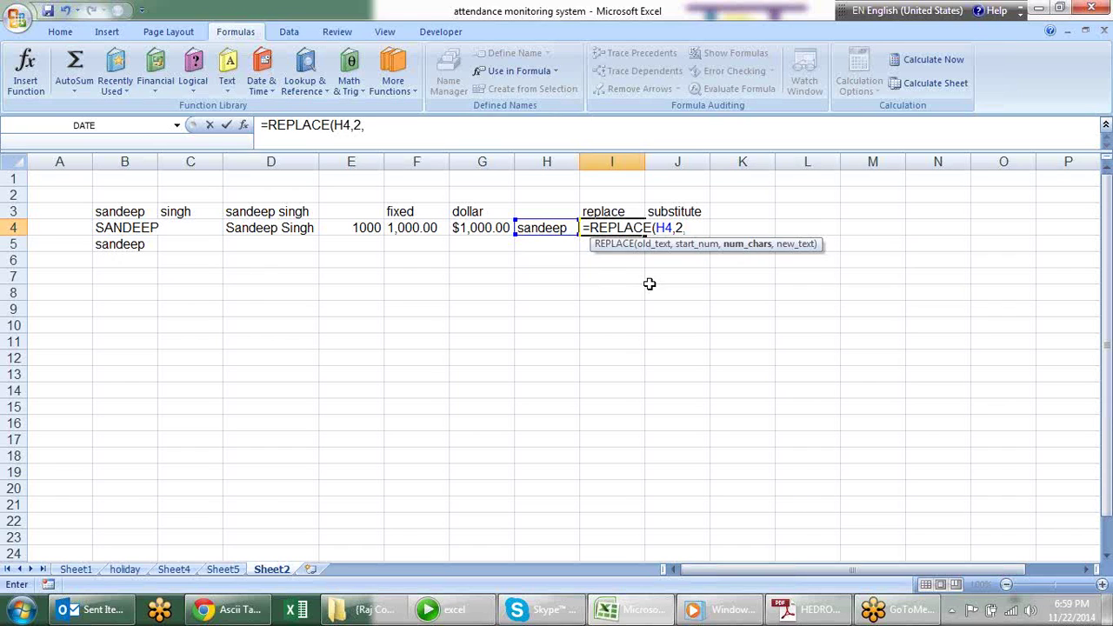
pyautogui.write('1,')
pyautogui.write('u")')
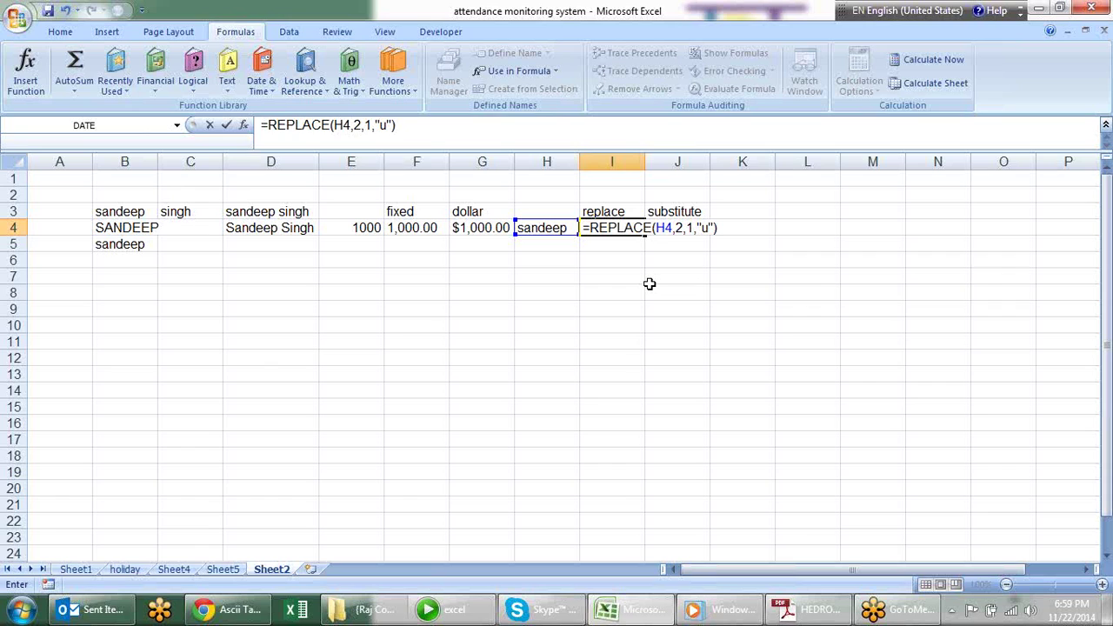
pyautogui.press('Return')
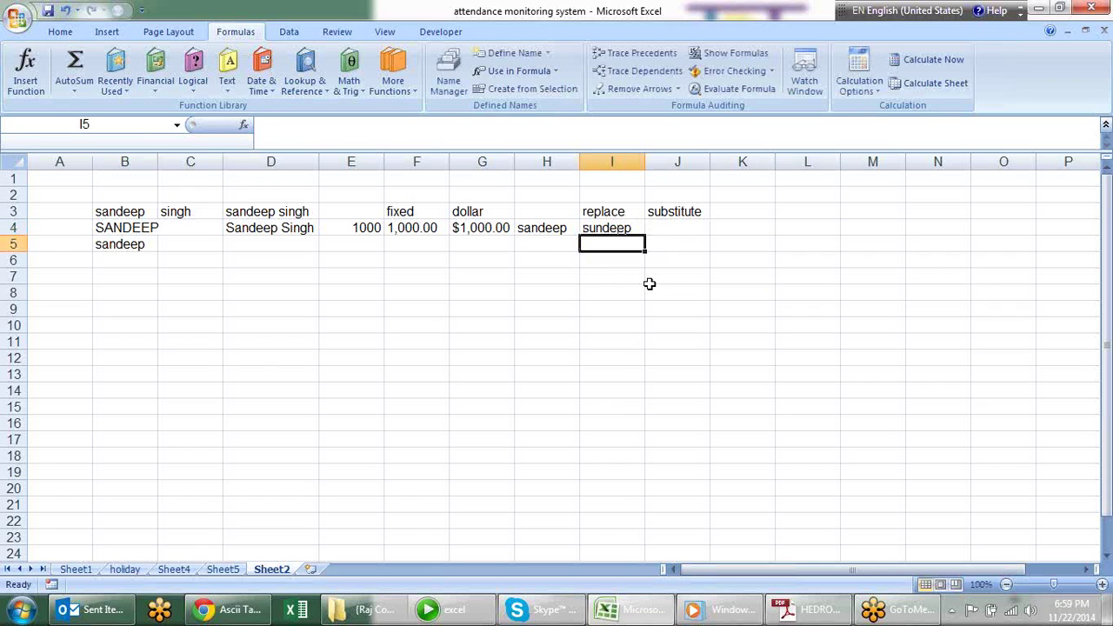
pyautogui.press('Up')
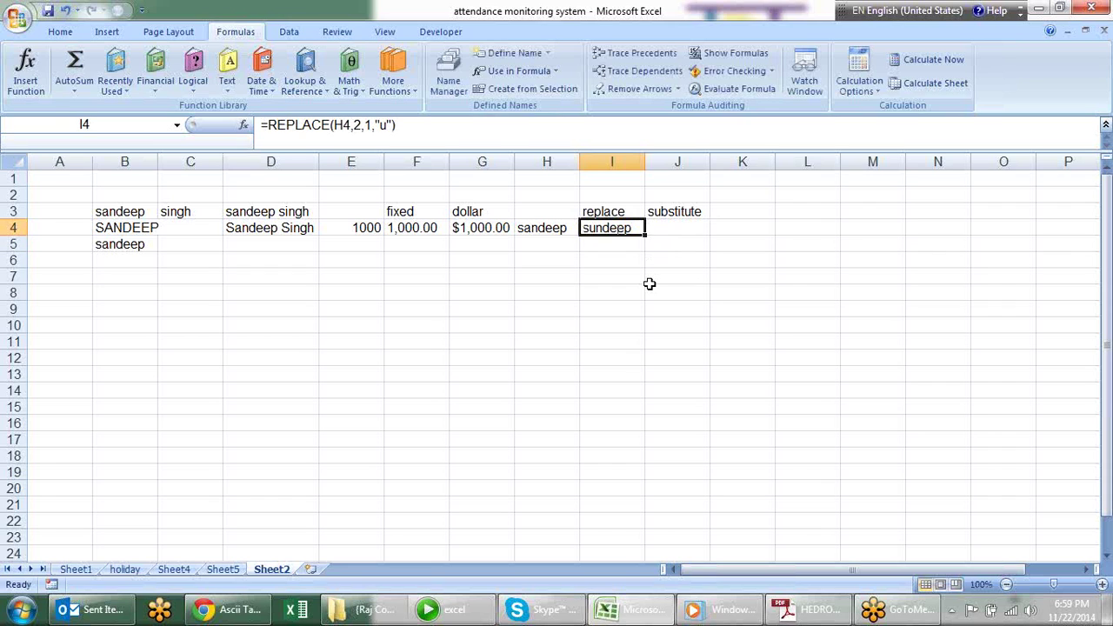
pyautogui.press('Right')
# Enter =SUBSTITUTE(H4,"a","u") in J4 to show sundeep
pyautogui.write('=')
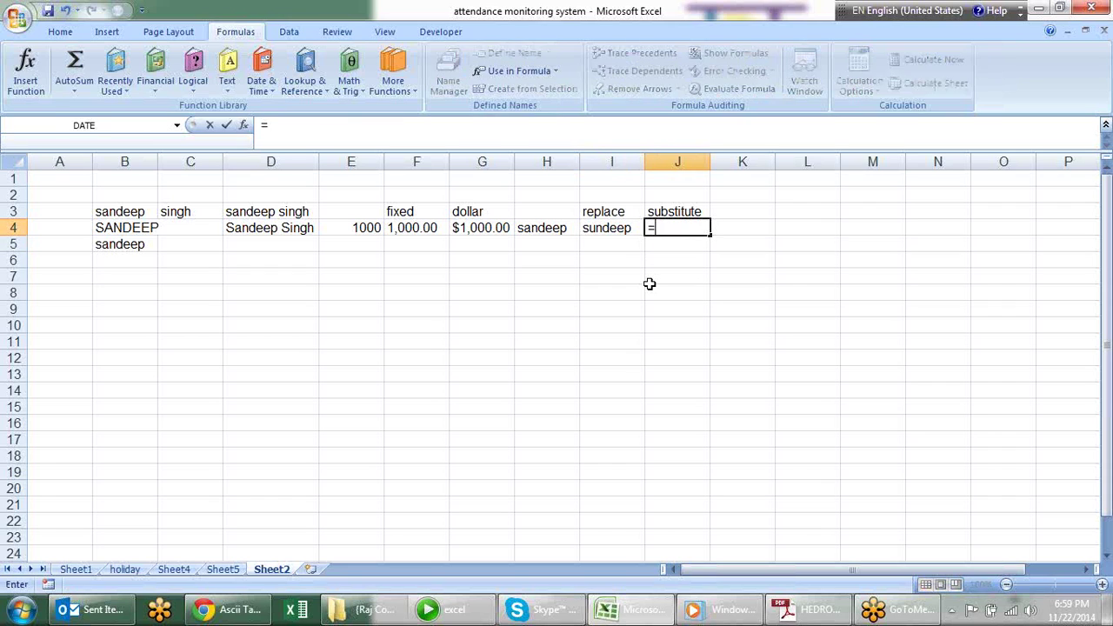
pyautogui.write('sub')
pyautogui.press('Tab')
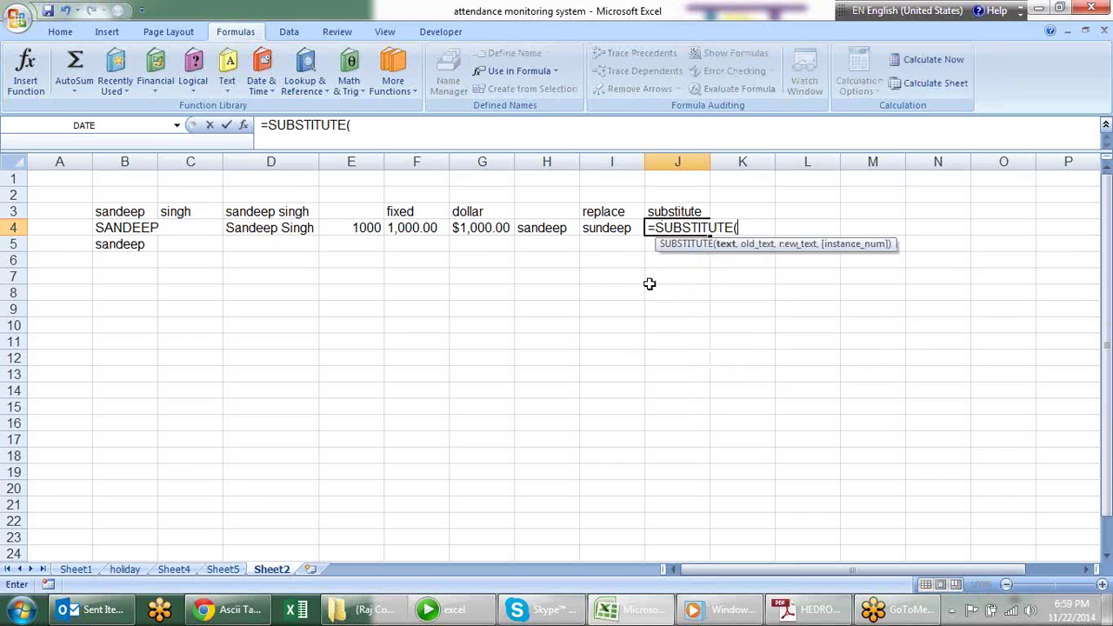
pyautogui.click(544, 224)
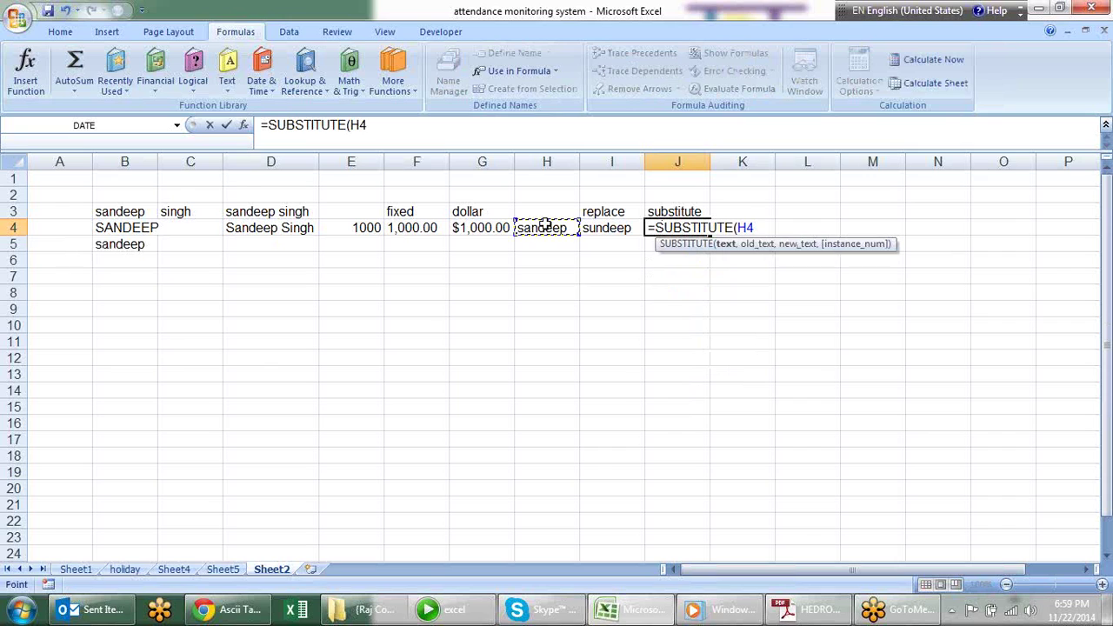
pyautogui.write(',"a","U')
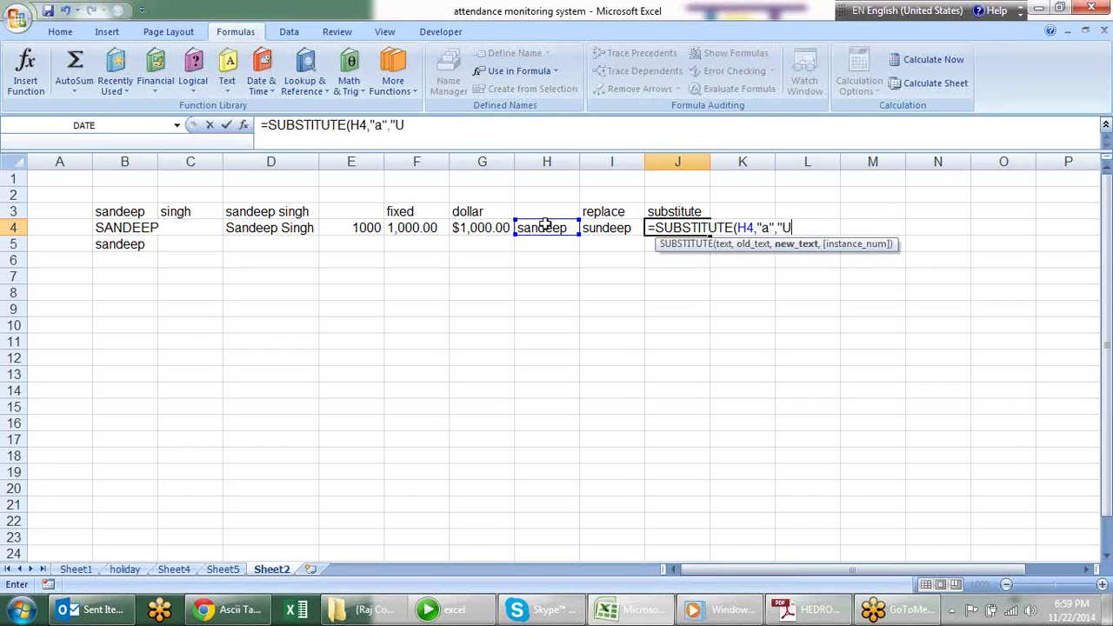
pyautogui.press('BackSpace')
pyautogui.write('u"')
pyautogui.press('Return')
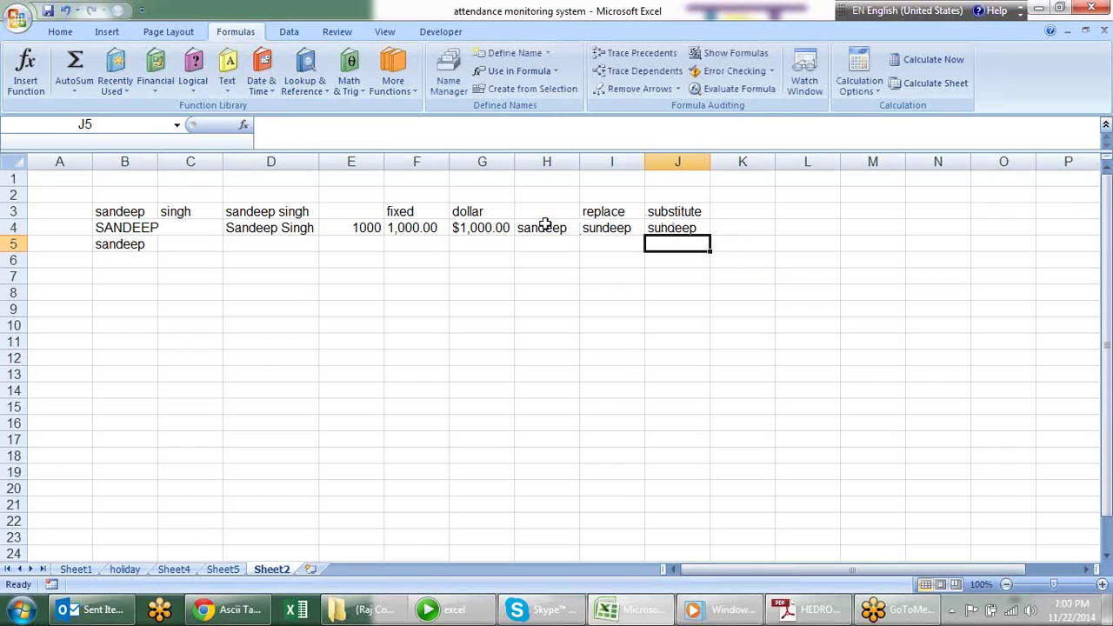
# Enter =SUBSTITUTE(H4,"e","o") in J5
pyautogui.write('=')
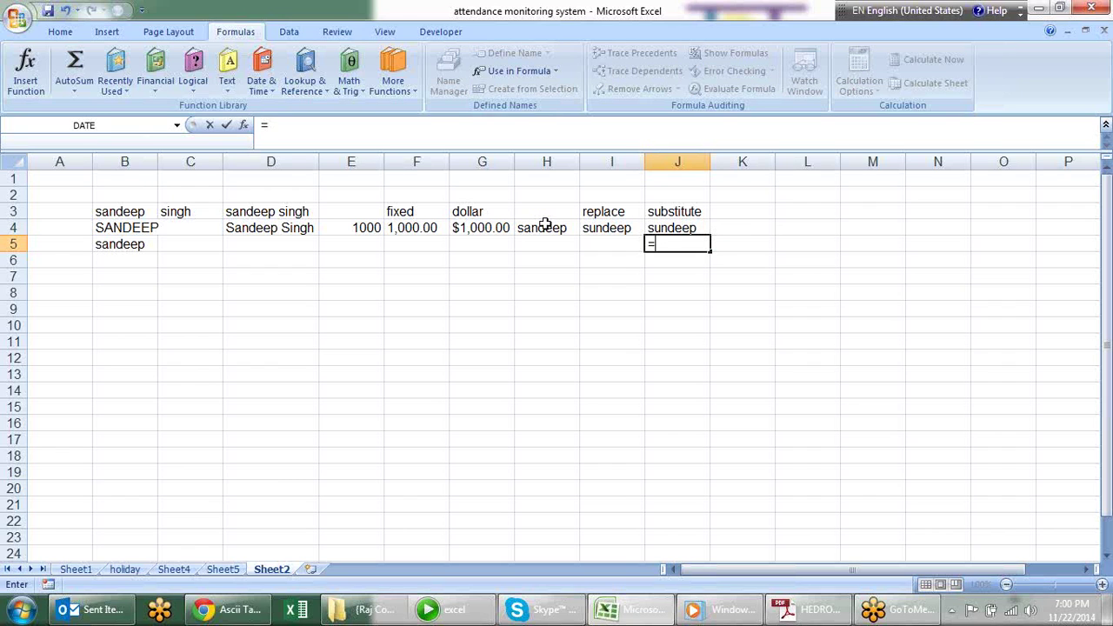
pyautogui.write('sub')
pyautogui.press('Tab')
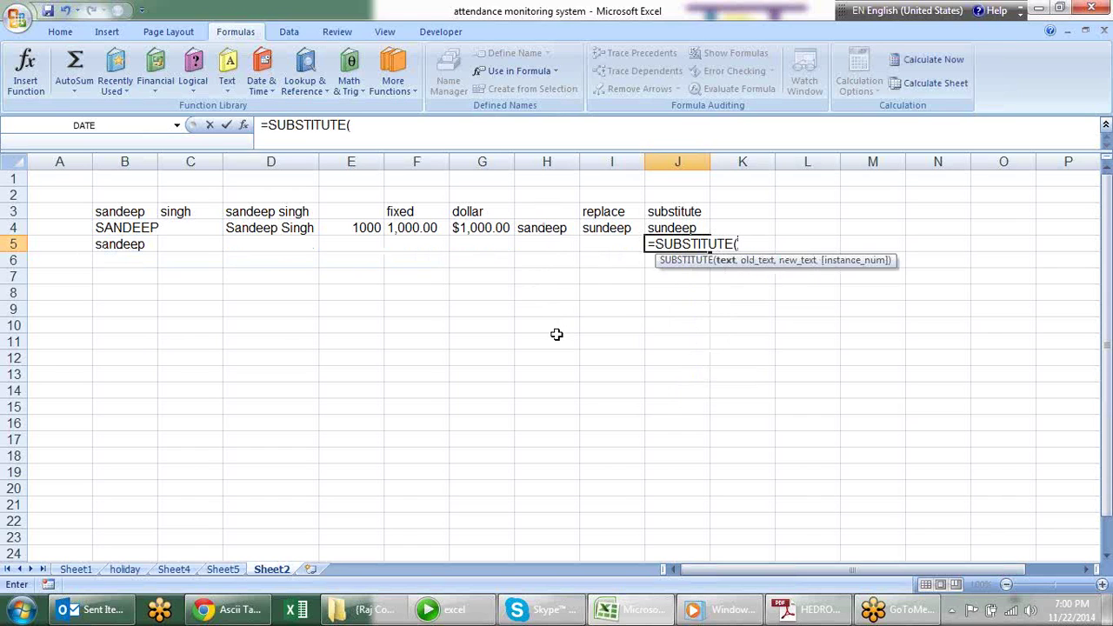
pyautogui.click(560, 226)
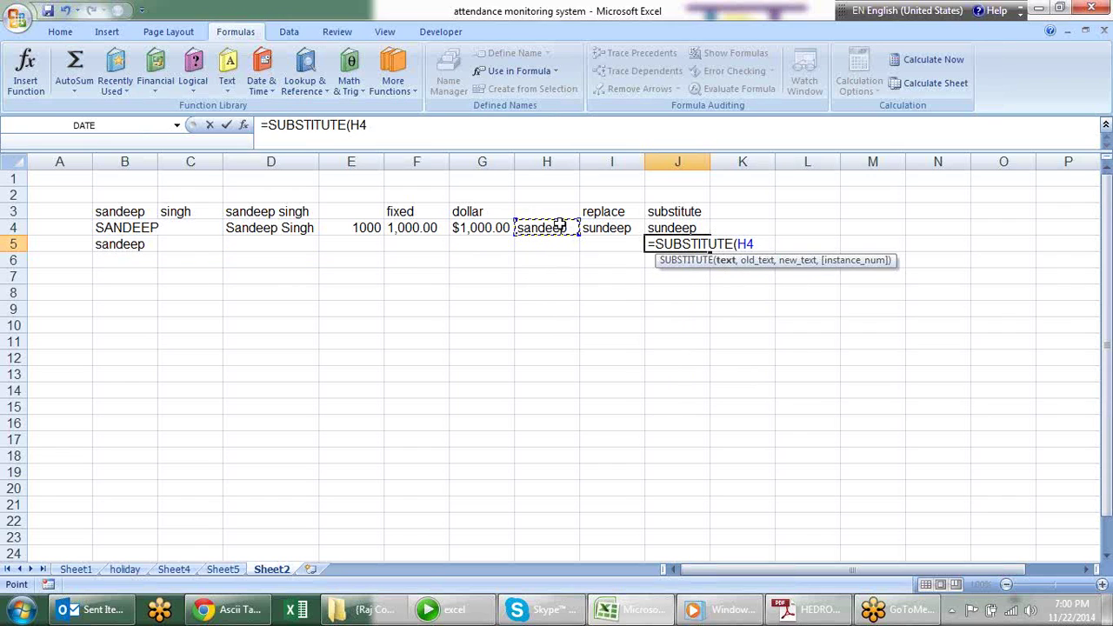
pyautogui.write(',"e"')
pyautogui.write(',')
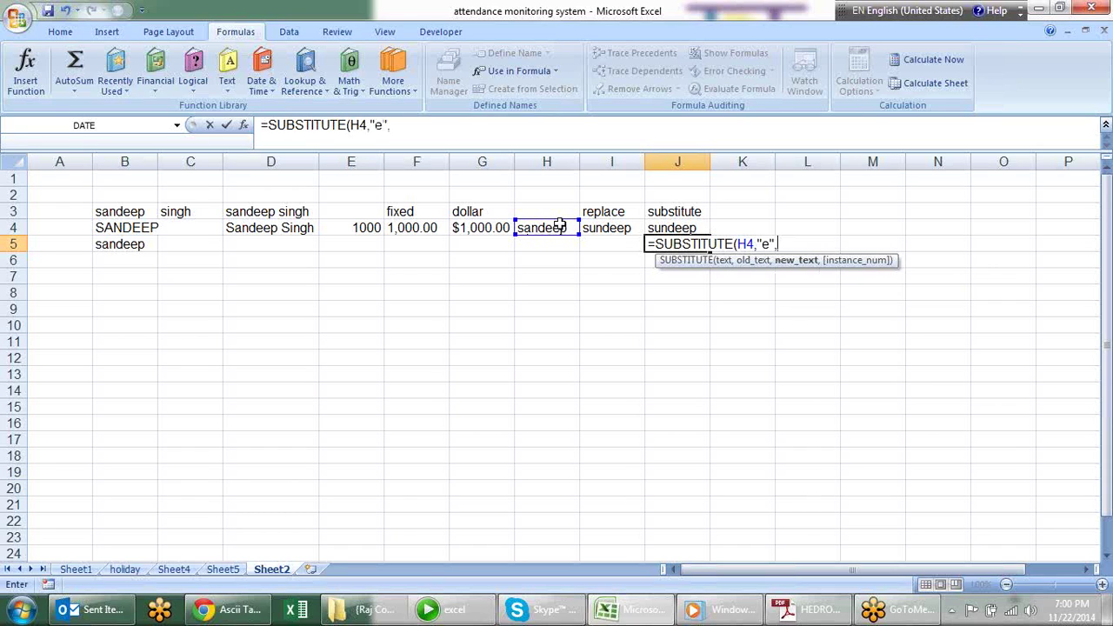
pyautogui.write('"O')
pyautogui.press('BackSpace')
pyautogui.write('o"')
pyautogui.press('Return')
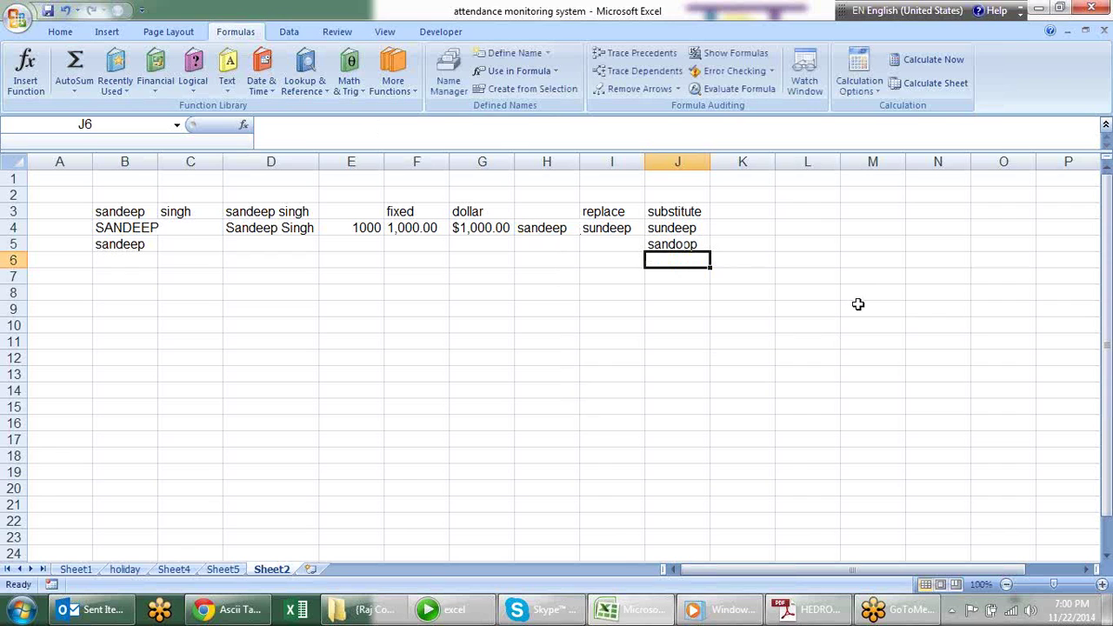
# Add an instance number to J5's SUBSTITUTE, trying 2 then settling on 1 for sandoep
pyautogui.press('Up')
pyautogui.press('F2')
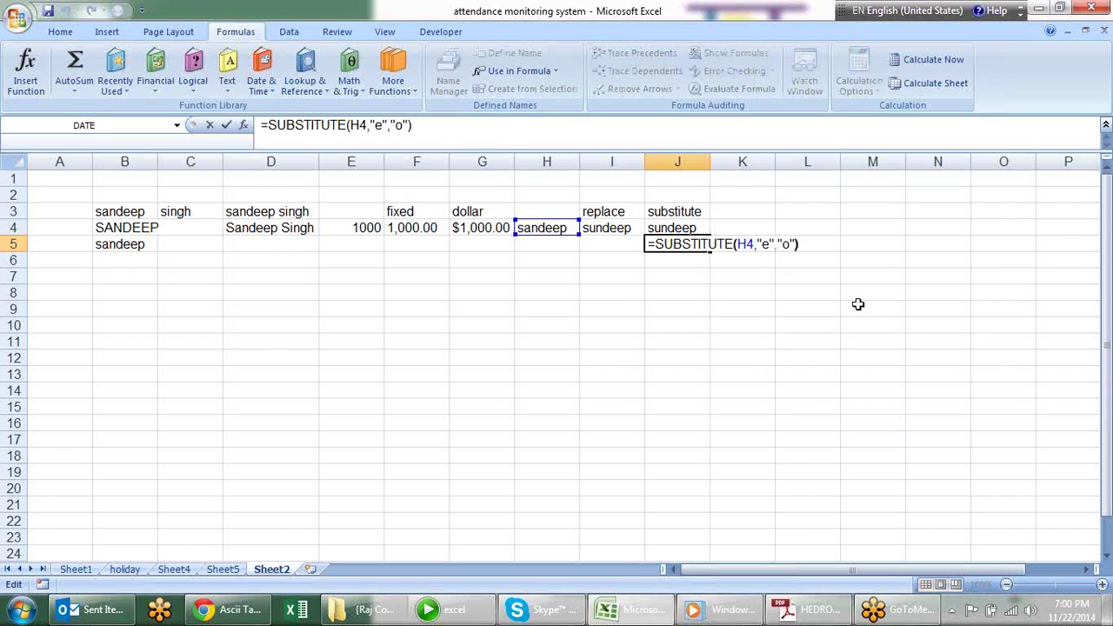
pyautogui.press('Left')
pyautogui.write(',')
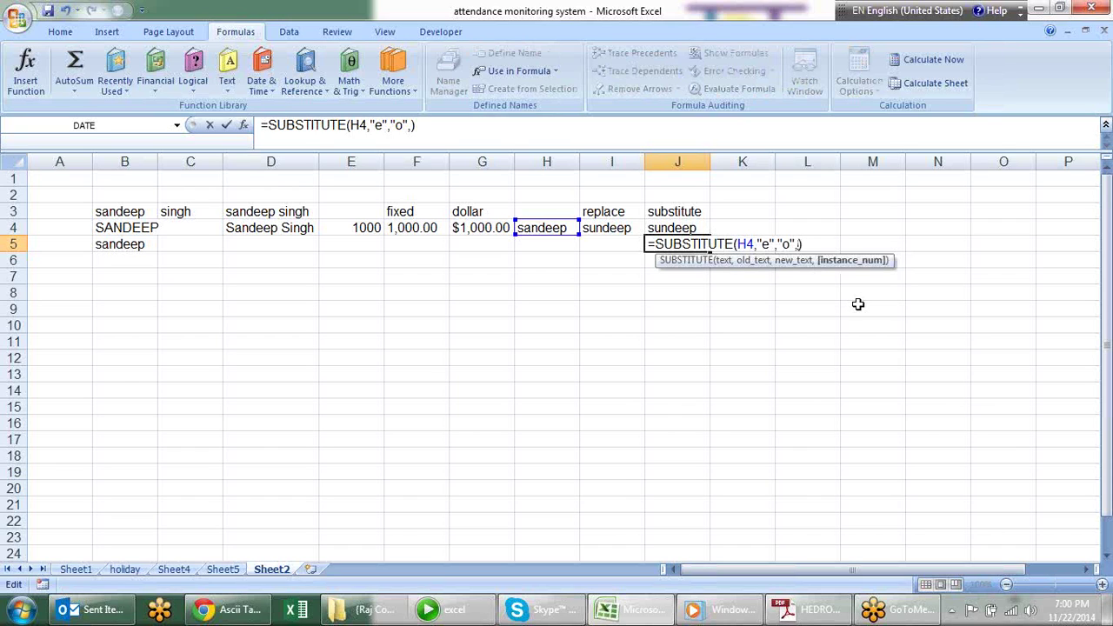
pyautogui.write('2')
pyautogui.press('Return')
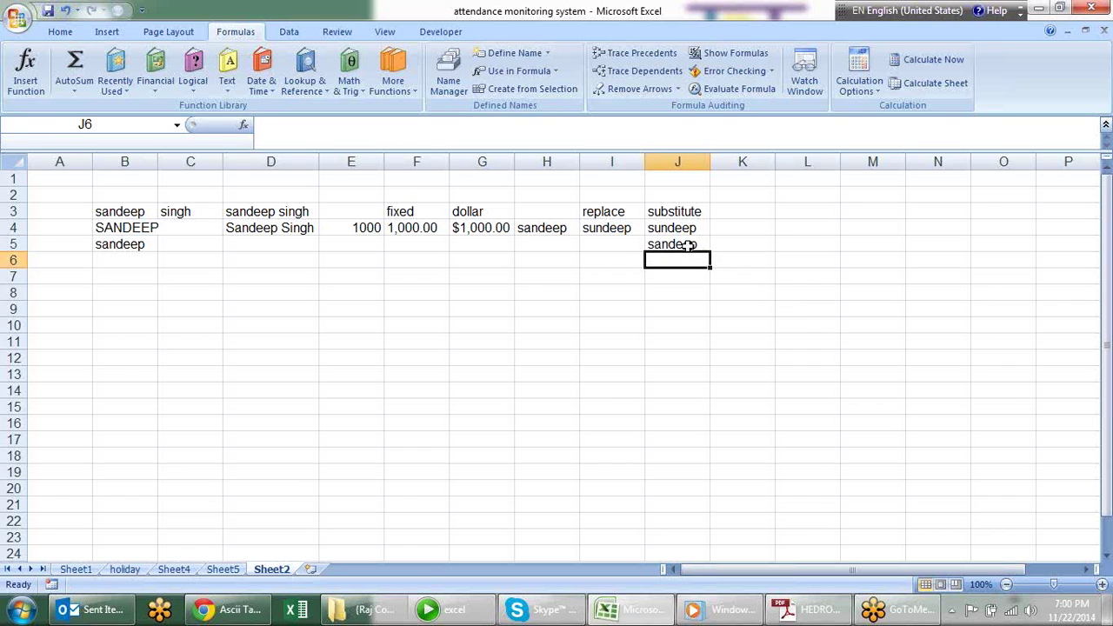
pyautogui.press('Up')
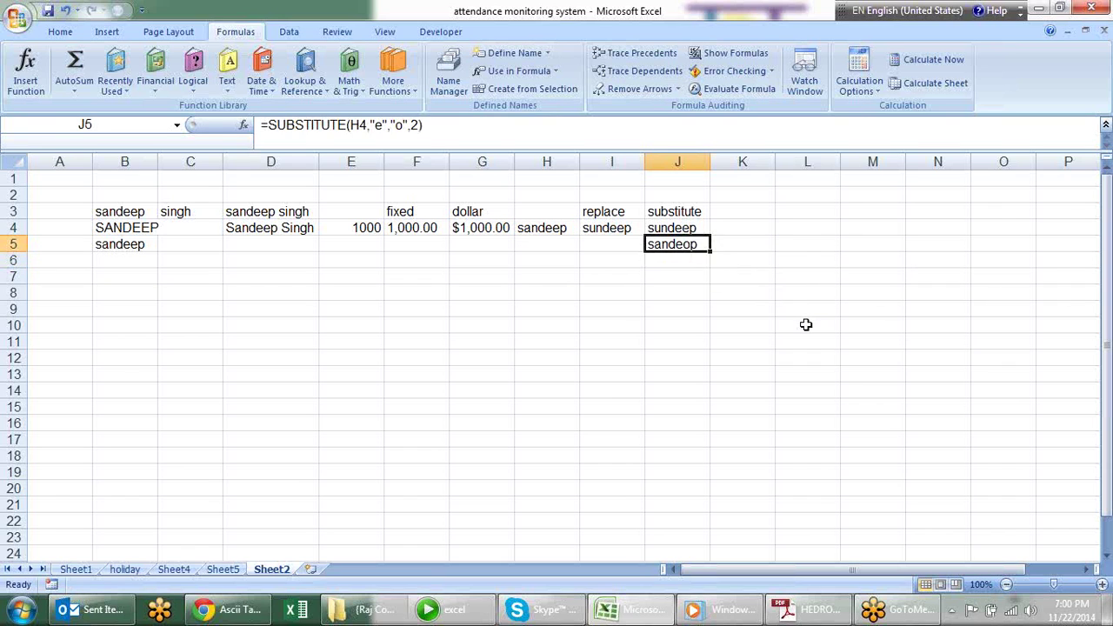
pyautogui.press('F2')
pyautogui.press('BackSpace')
pyautogui.write('1')
pyautogui.press('Return')
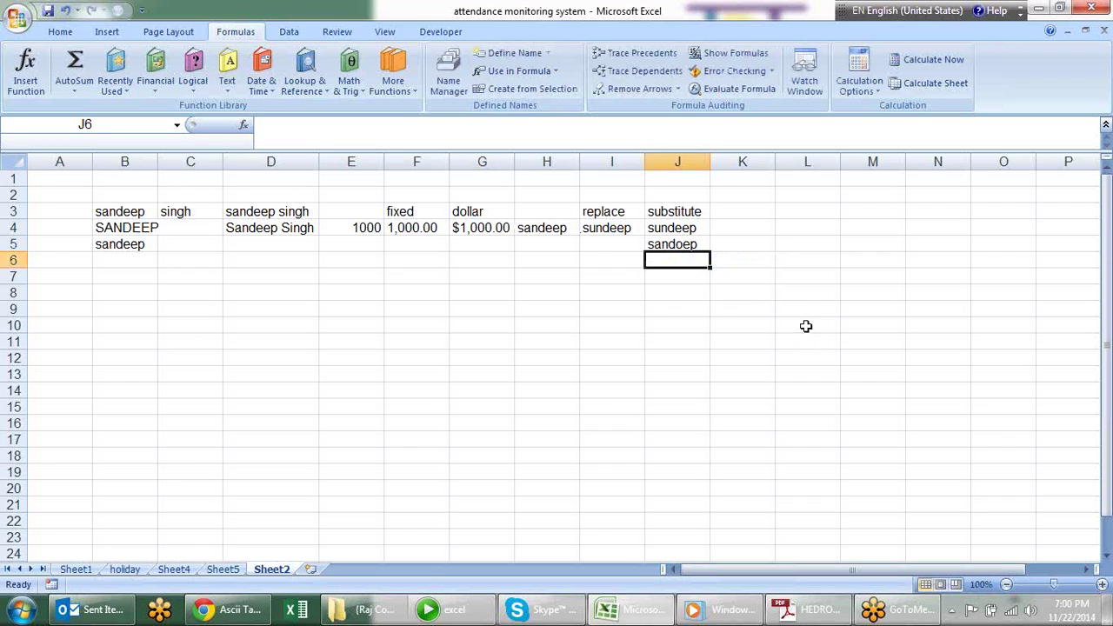
pyautogui.press('Left')
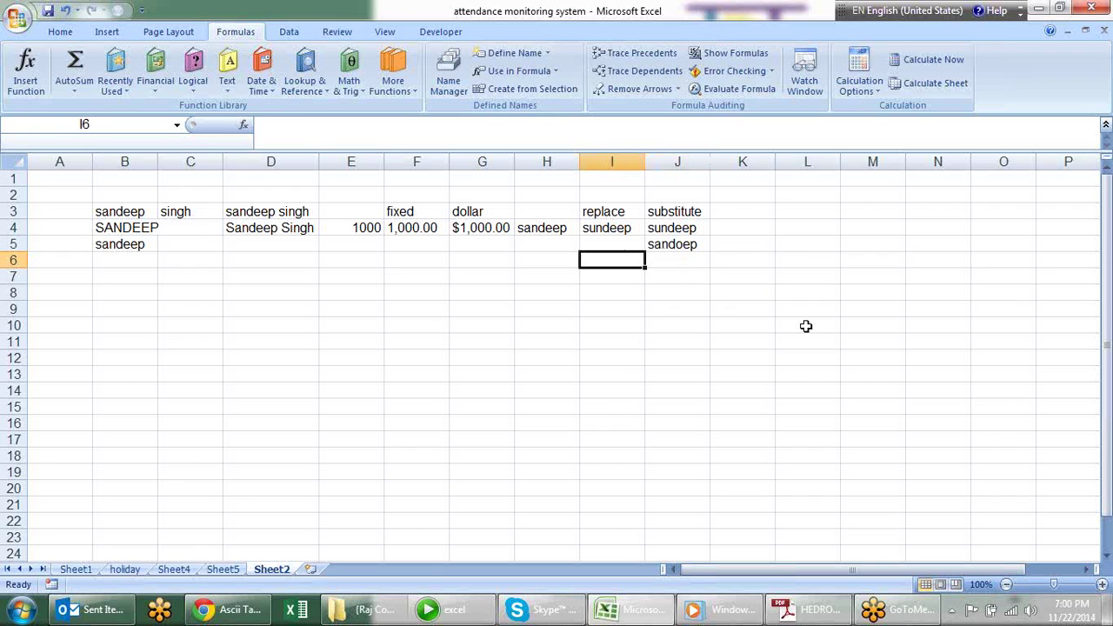
pyautogui.press('Down')
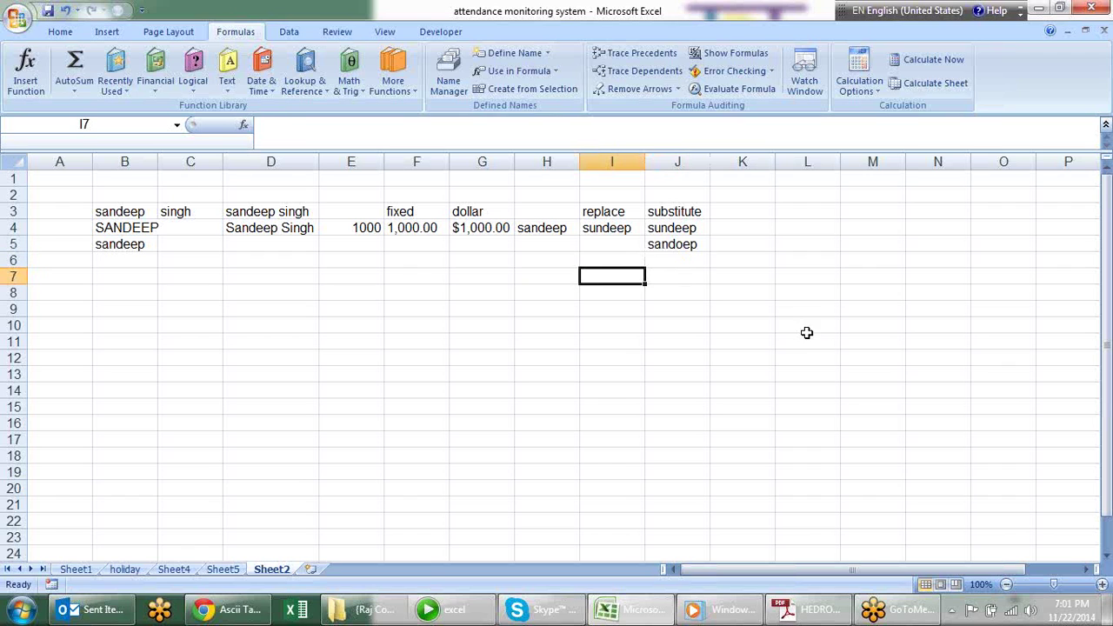
# Put a lowercase sample name in I7 and enter =FIND("a",I7) in J7
pyautogui.write('harish')
pyautogui.press('Right')
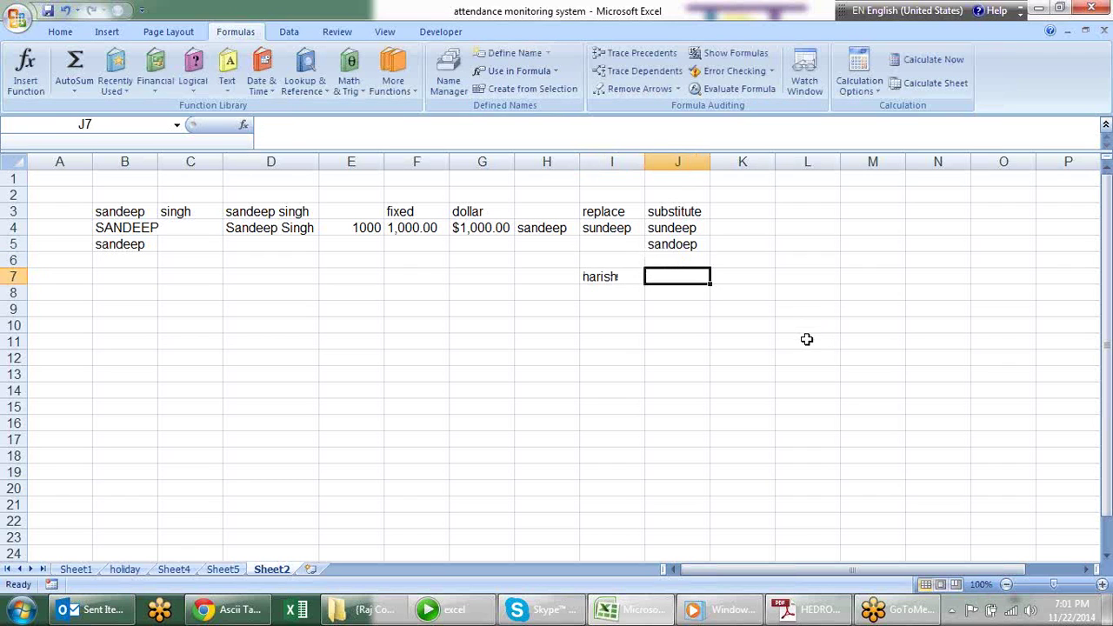
pyautogui.write('=')
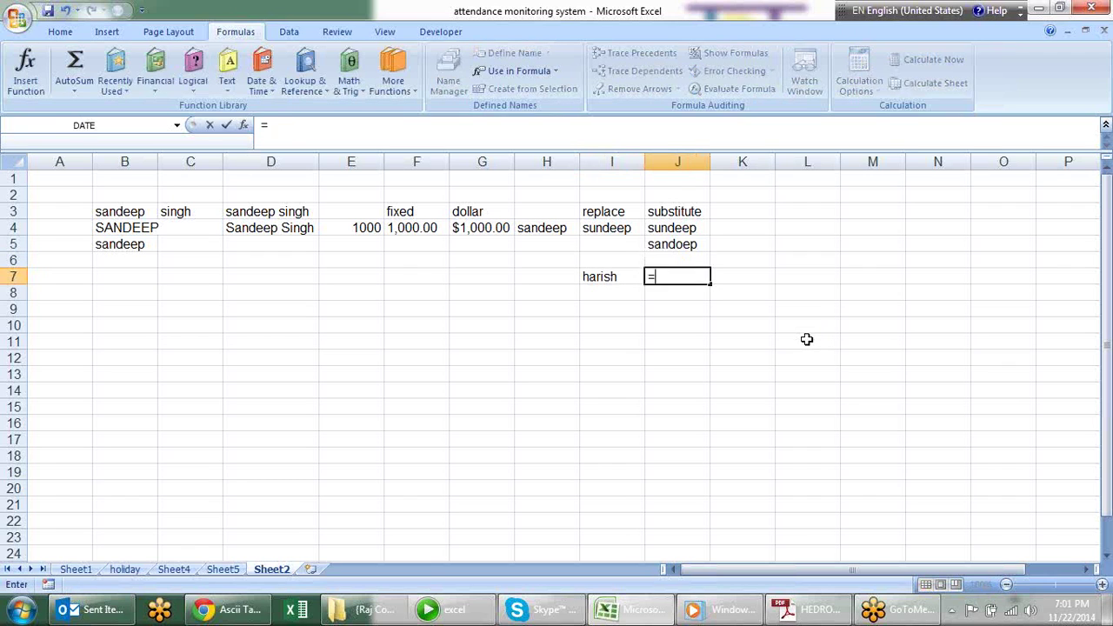
pyautogui.write('find')
pyautogui.press('Tab')
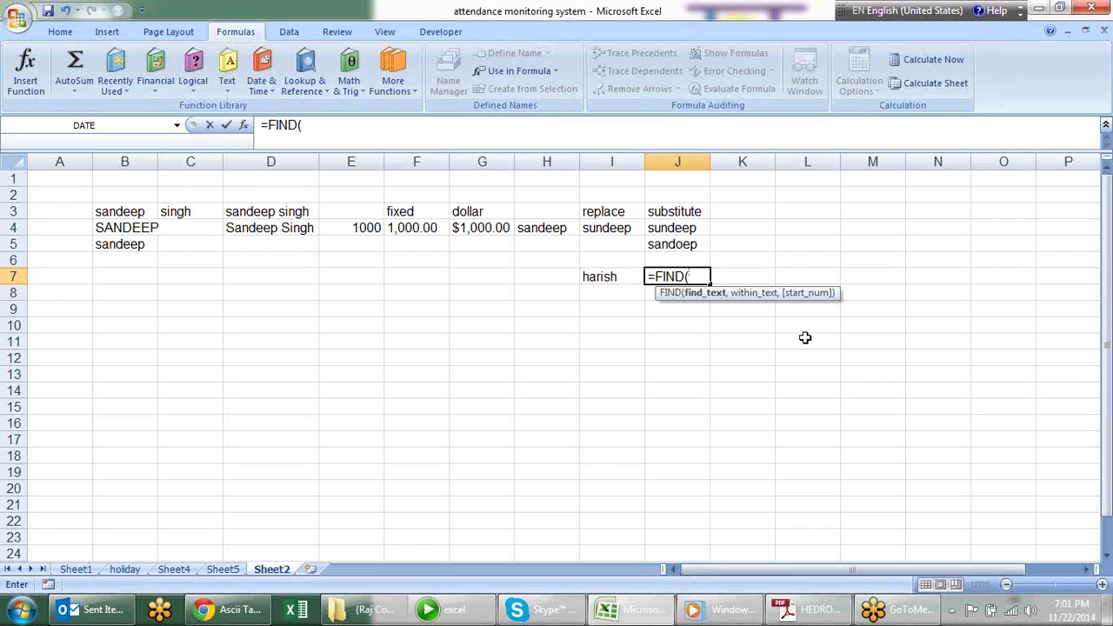
pyautogui.press('Left')
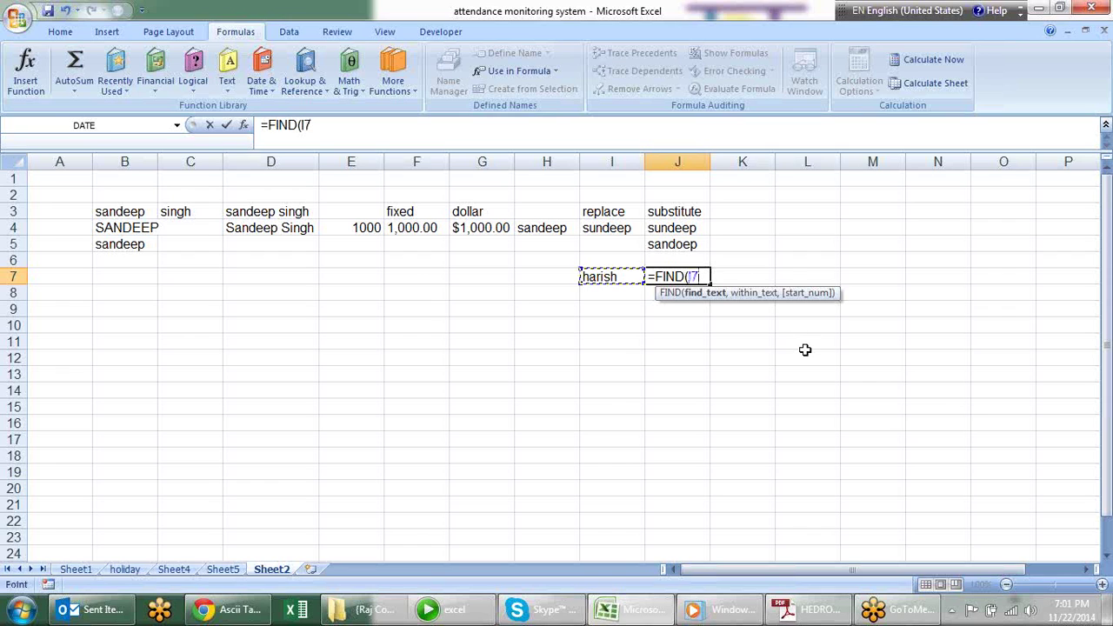
pyautogui.press('BackSpace')
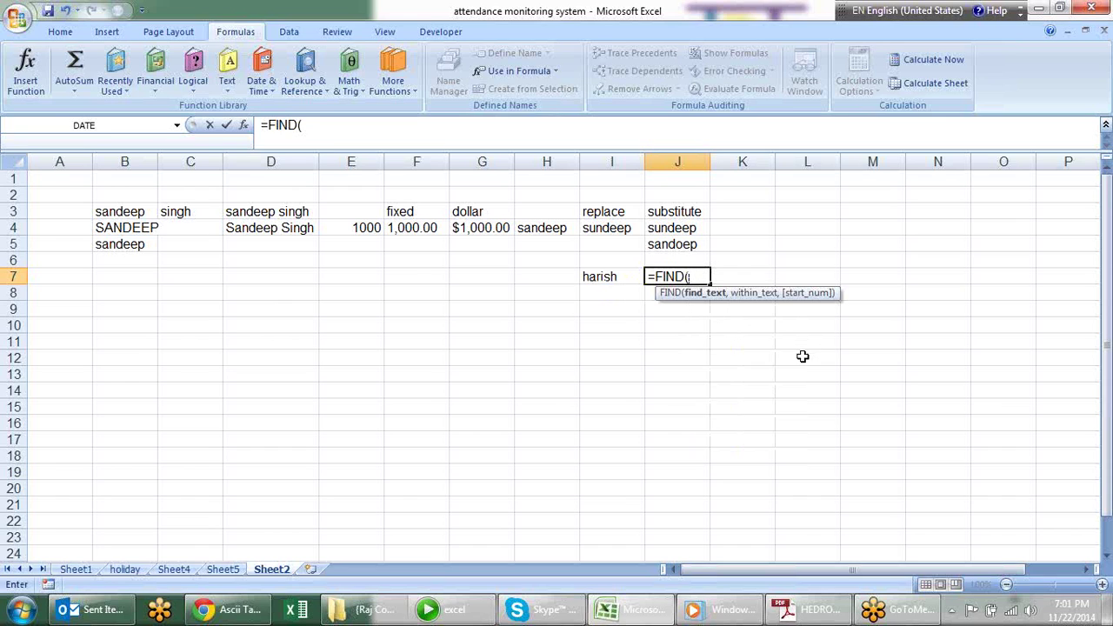
pyautogui.write('"a",')
pyautogui.click(624, 277)
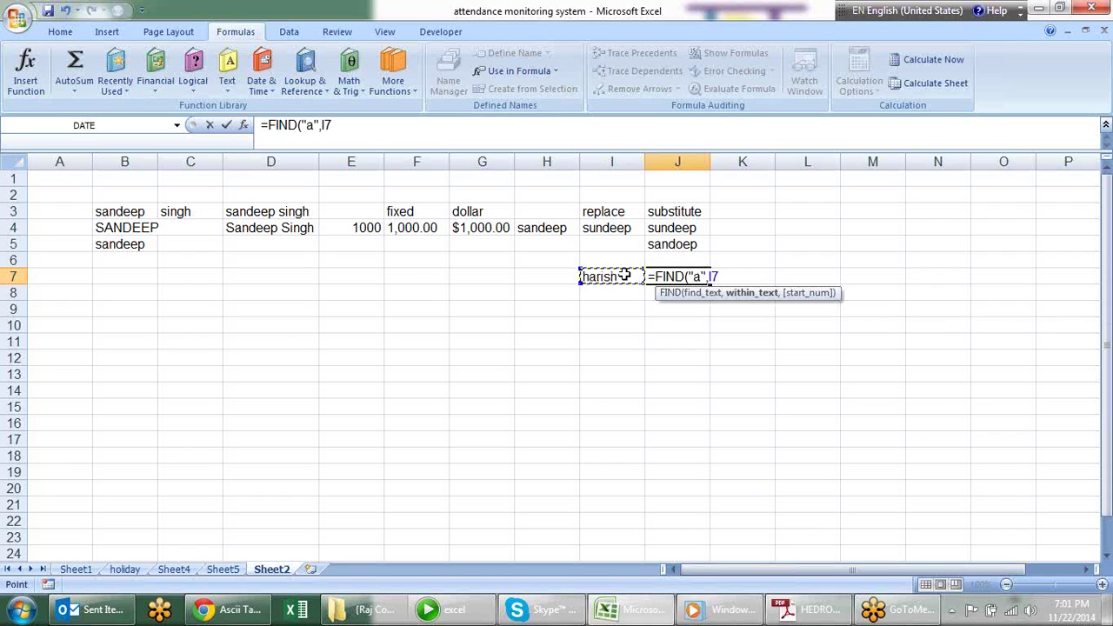
pyautogui.press('Return')
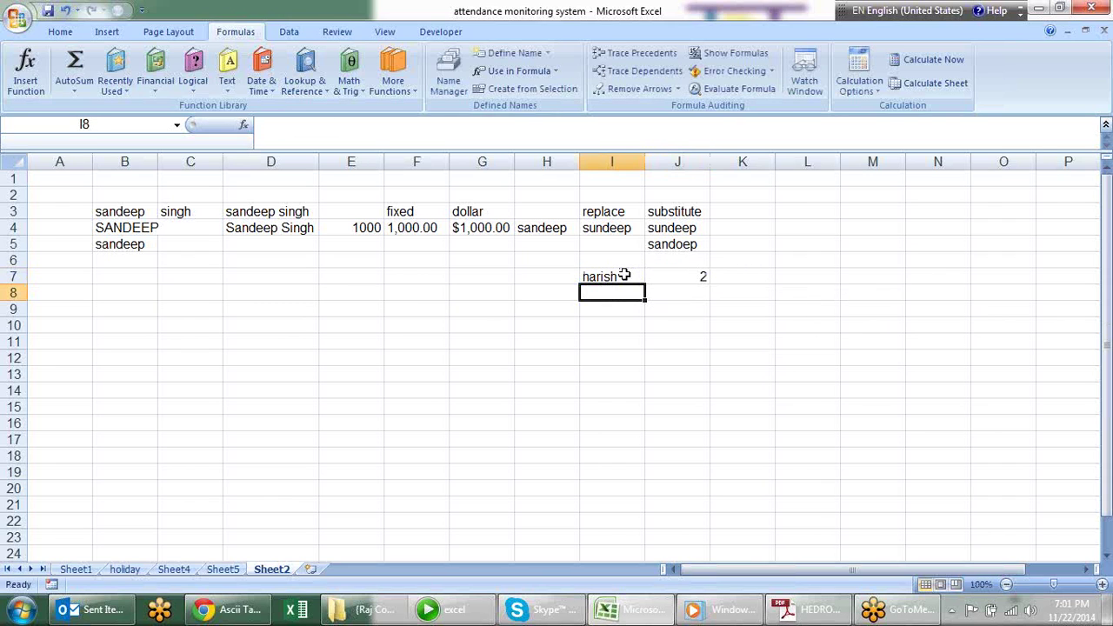
# Change J7 to =FIND("A",I7), which returns #VALUE! because FIND is case-sensitive
pyautogui.press('Up')
pyautogui.press('Right')
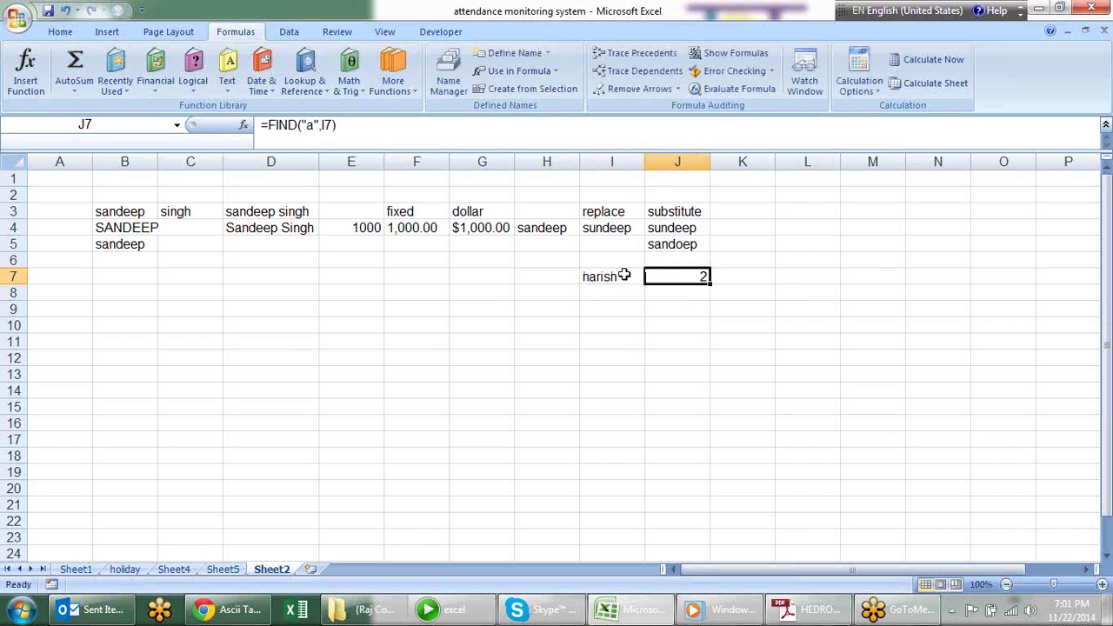
pyautogui.press('F2')
pyautogui.press('Left')
pyautogui.press('BackSpace')
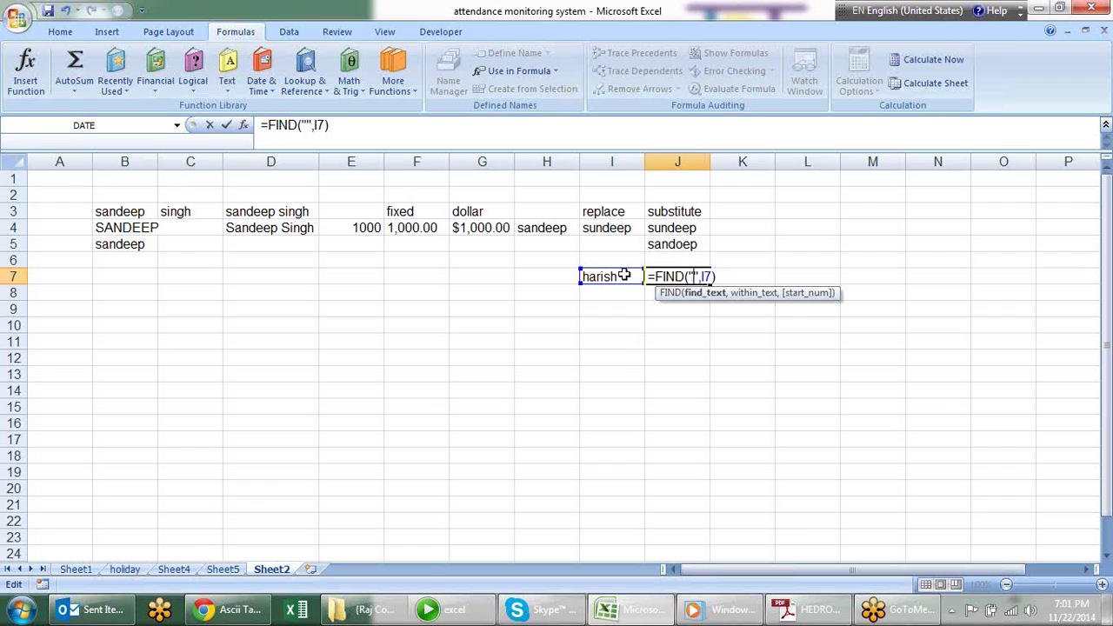
pyautogui.write('A')
pyautogui.press('Return')
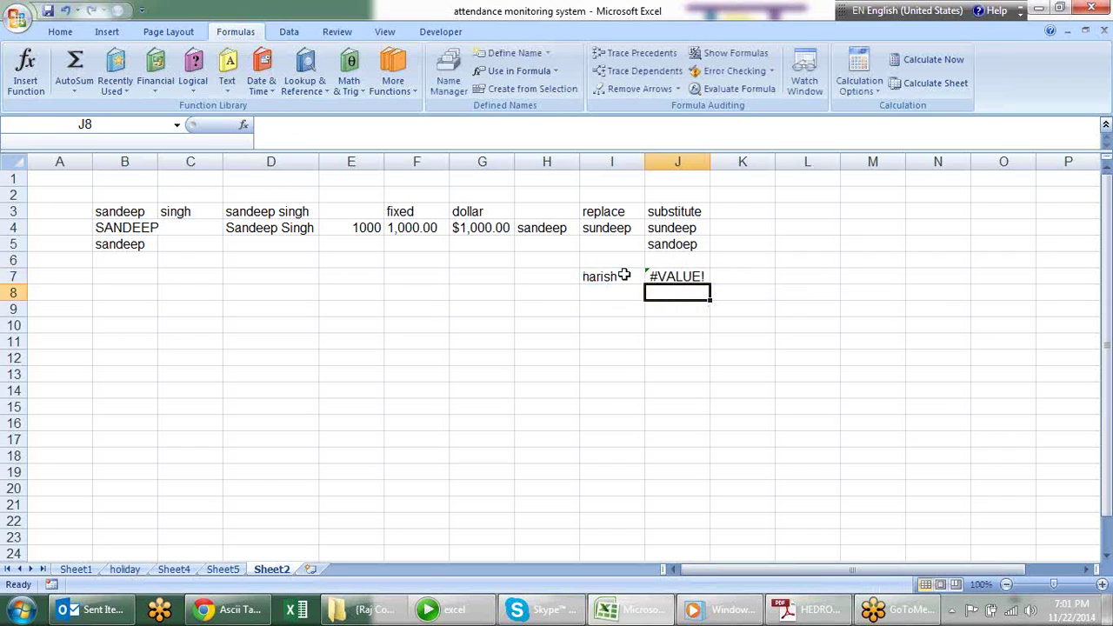
# Replace FIND with SEARCH so J7's =SEARCH("A",I7) returns 2
pyautogui.press('Up')
pyautogui.press('F2')
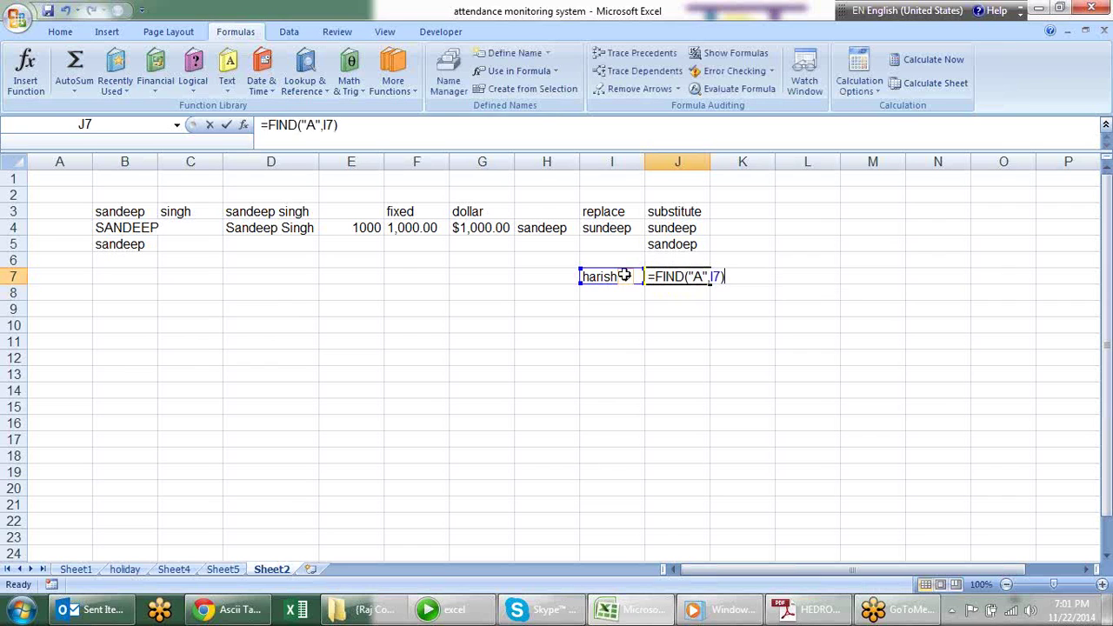
pyautogui.press('Left')
pyautogui.press('Left')
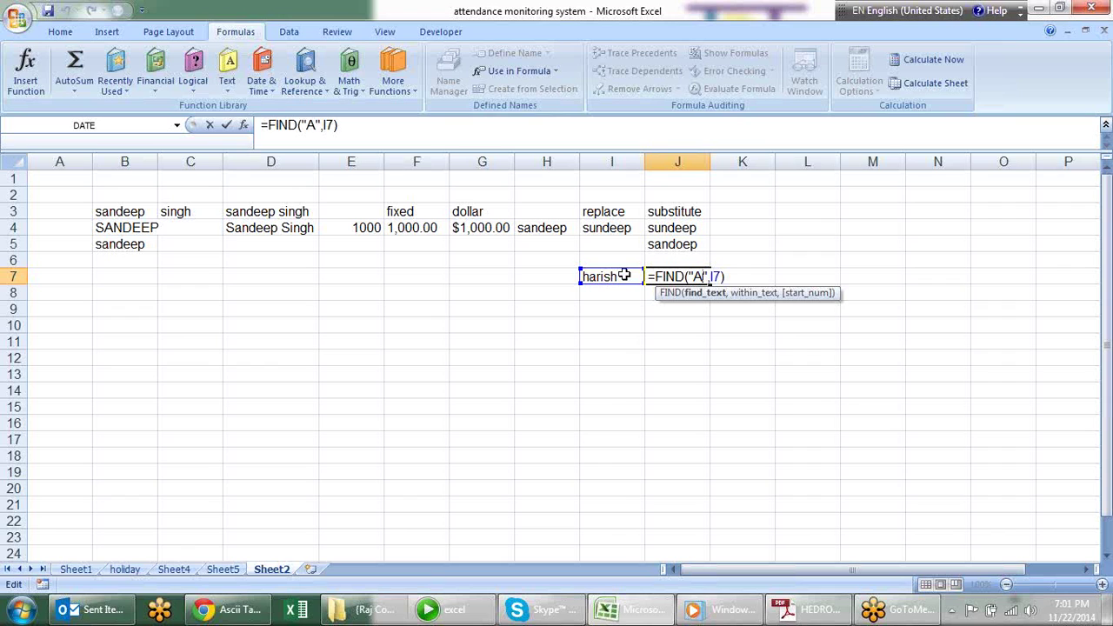
pyautogui.press('Left')
pyautogui.press('BackSpace')
pyautogui.press('BackSpace')
pyautogui.press('BackSpace')
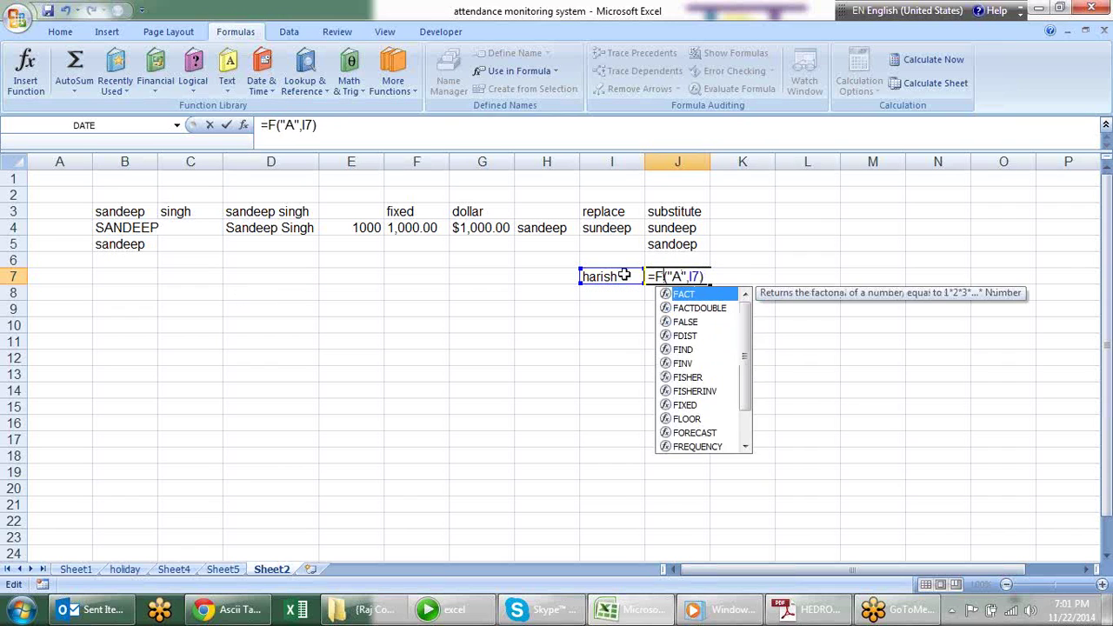
pyautogui.press('BackSpace')
pyautogui.write('SEARCH')
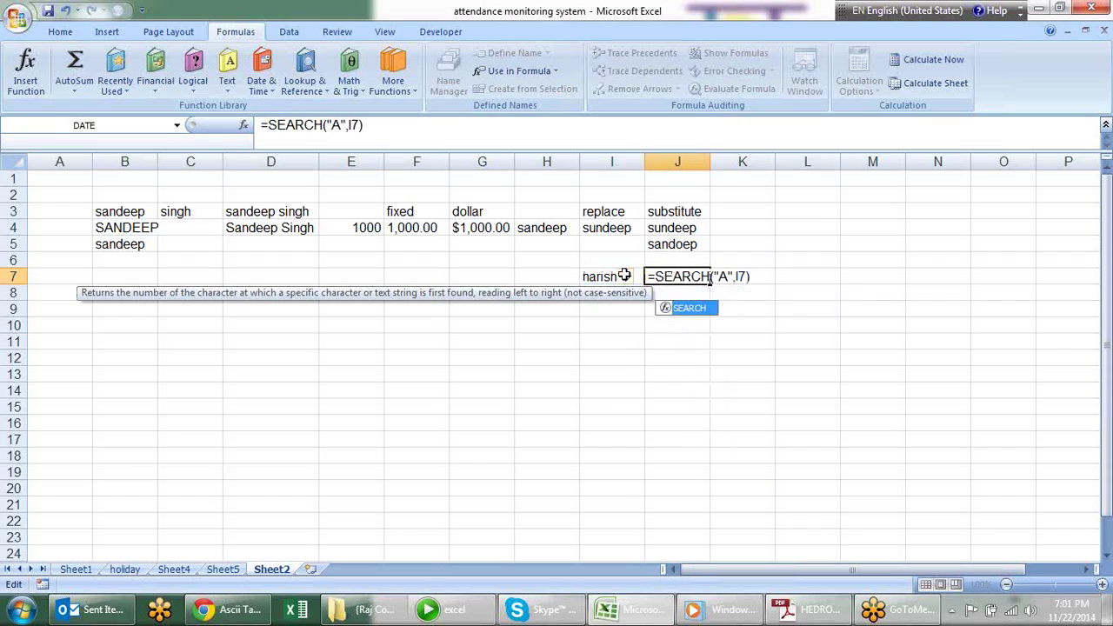
pyautogui.press('Return')
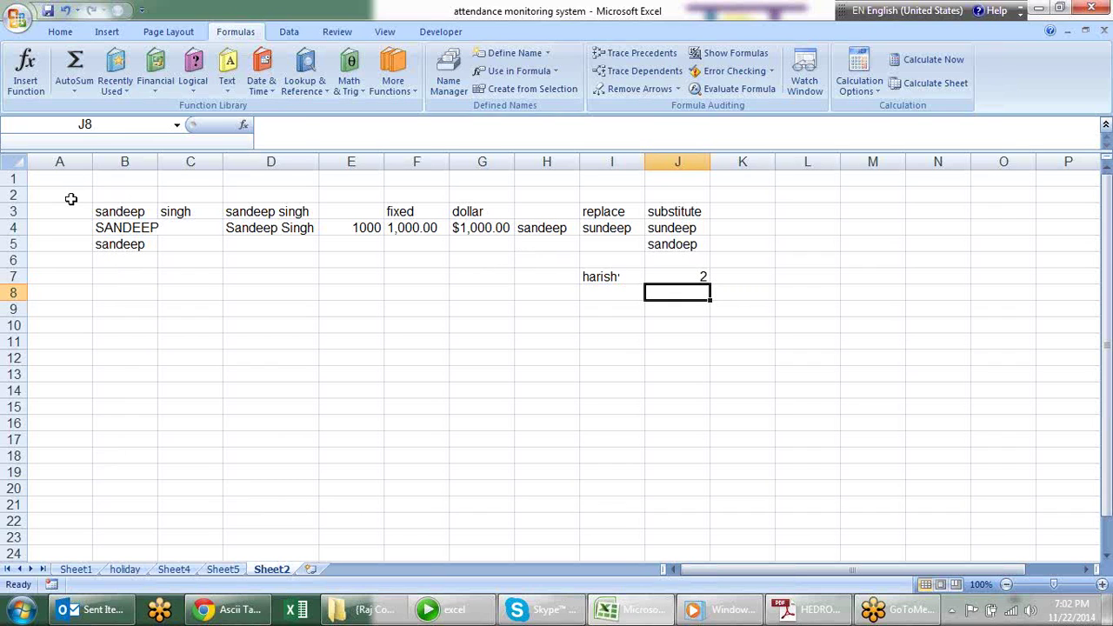
# Copy the sample data block B3:J7 to start at cell A1
pyautogui.moveTo(94, 212)
pyautogui.mouseDown()
pyautogui.moveTo(722, 250)
pyautogui.moveTo(704, 284)
pyautogui.mouseUp()
pyautogui.hotkey('ctrl', 'c')
pyautogui.press('Up')
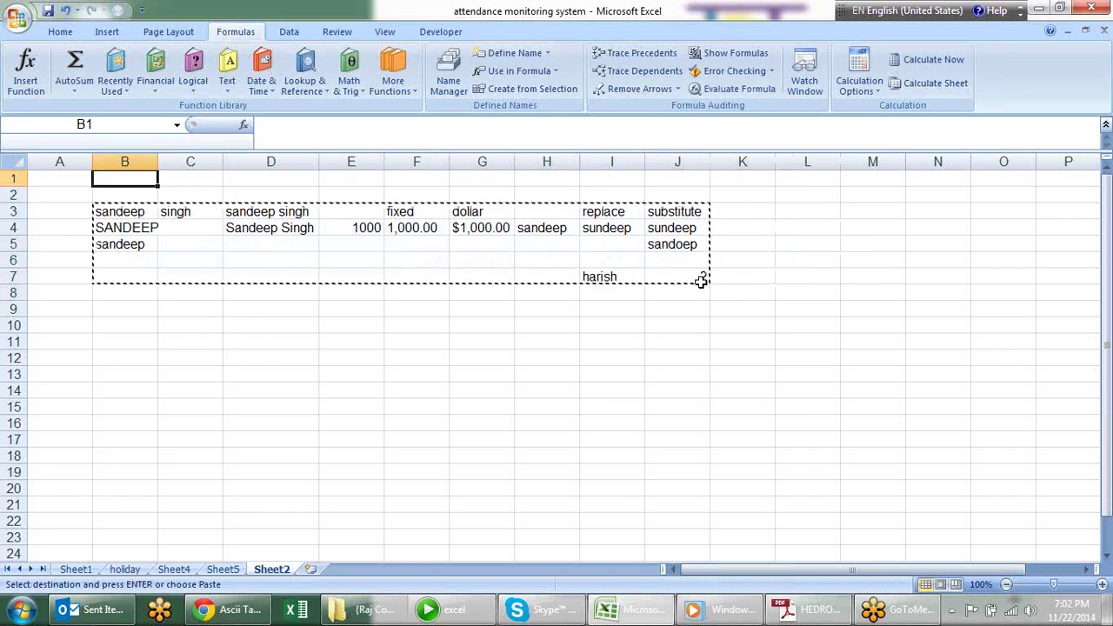
pyautogui.press('Left')
pyautogui.press('Return')
pyautogui.click(671, 310)
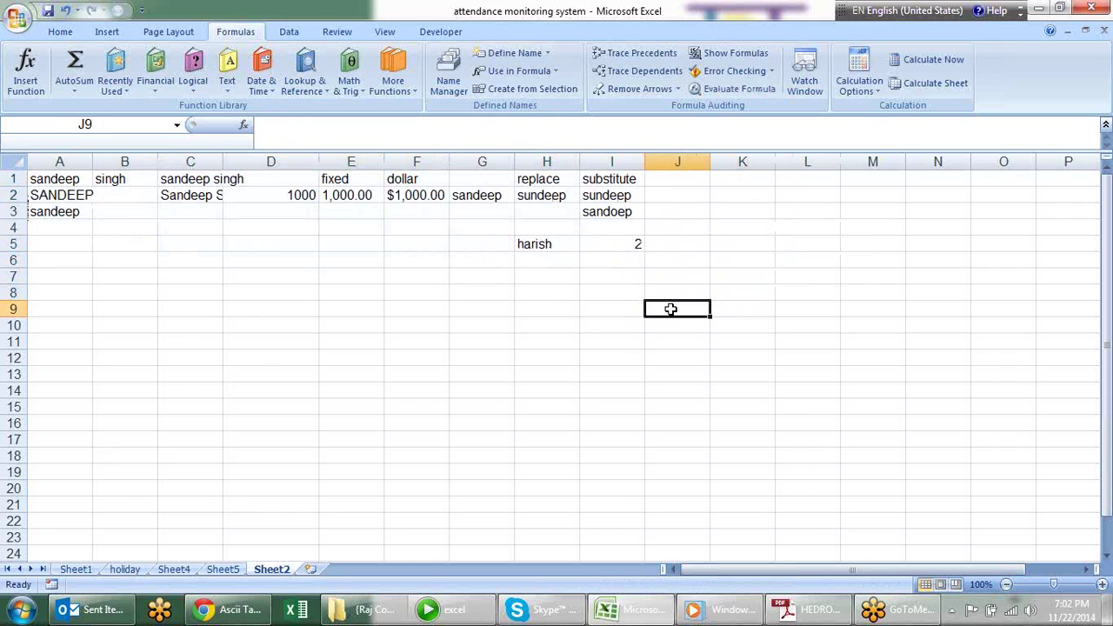
# Delete the empty row 4
pyautogui.click(10, 228)
pyautogui.hotkey('alt', 'e')
pyautogui.press('d')
pyautogui.click(197, 329)
# Glance through the Text functions list, then widen column C to show full names
pyautogui.moveTo(258, 265); pyautogui.dragTo(236, 239)
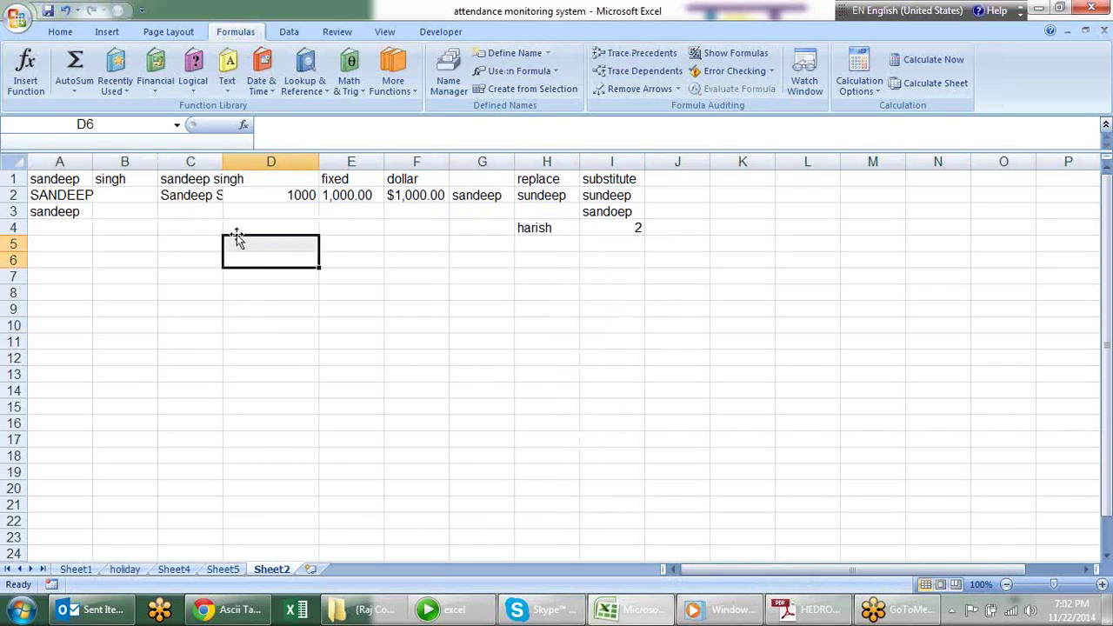
pyautogui.moveTo(145, 245); pyautogui.dragTo(145, 262)
pyautogui.click(232, 92)
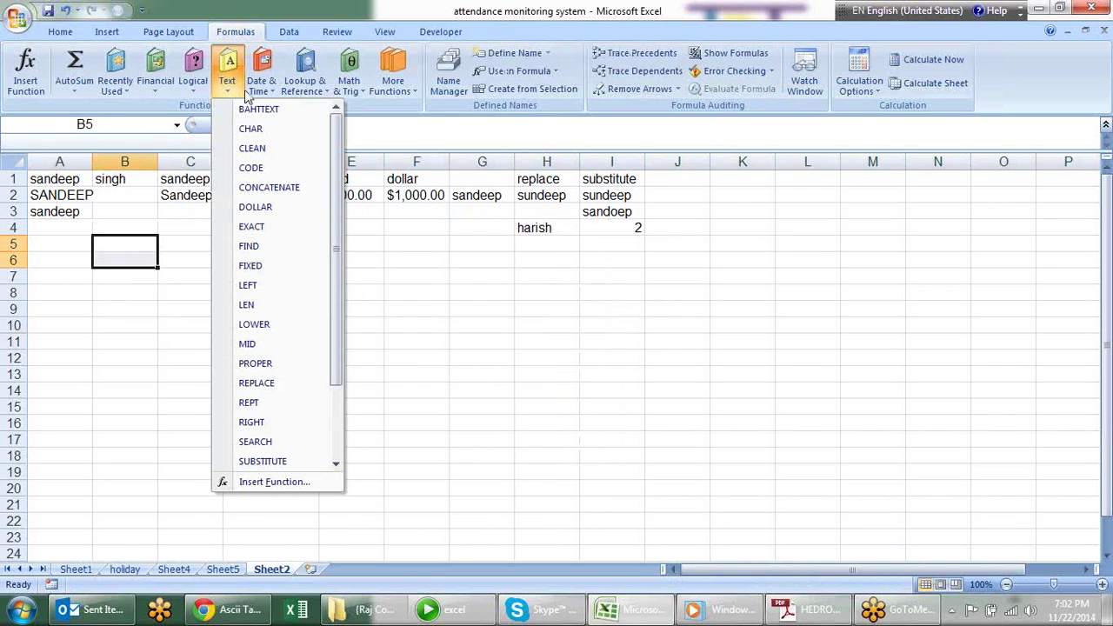
pyautogui.moveTo(340, 208); pyautogui.dragTo(337, 302)
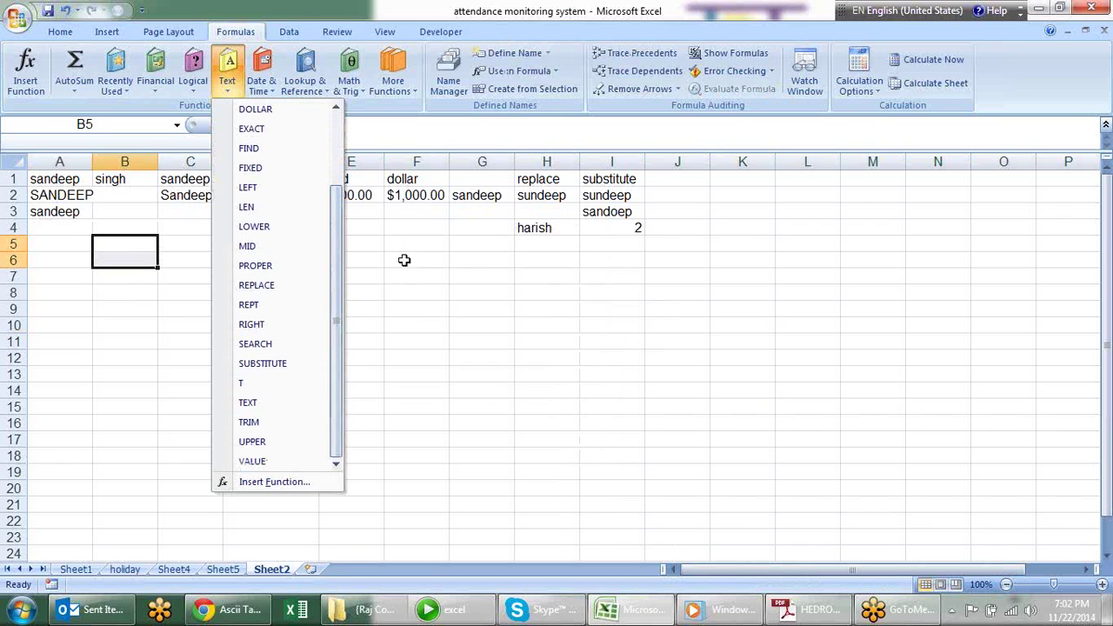
pyautogui.click(401, 262)
pyautogui.click(337, 269)
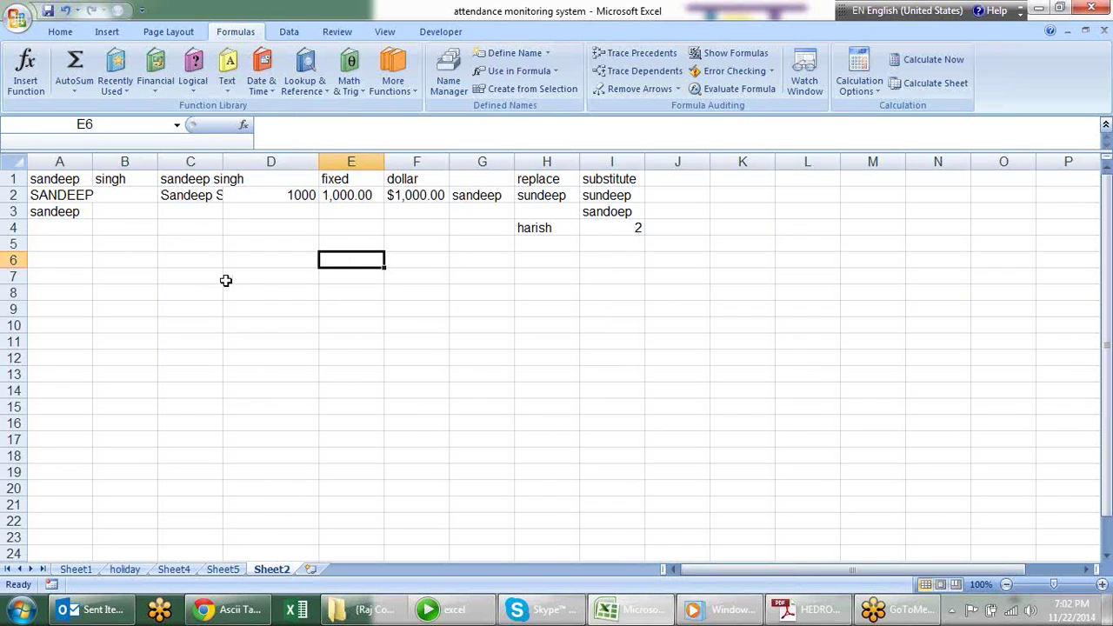
pyautogui.click(184, 256)
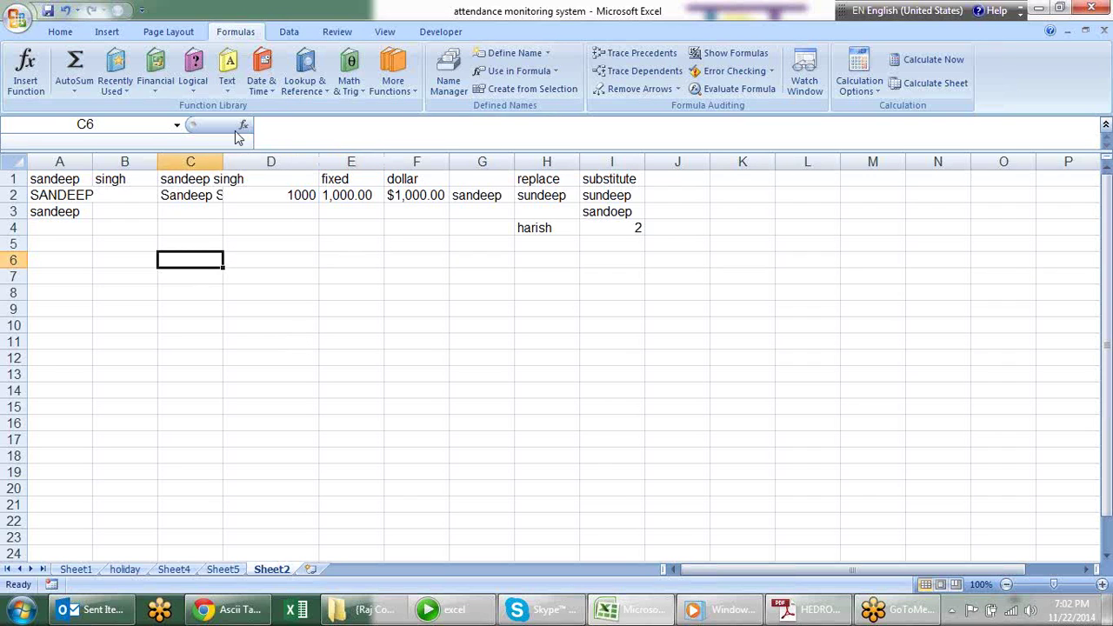
pyautogui.moveTo(221, 159); pyautogui.dragTo(300, 161)
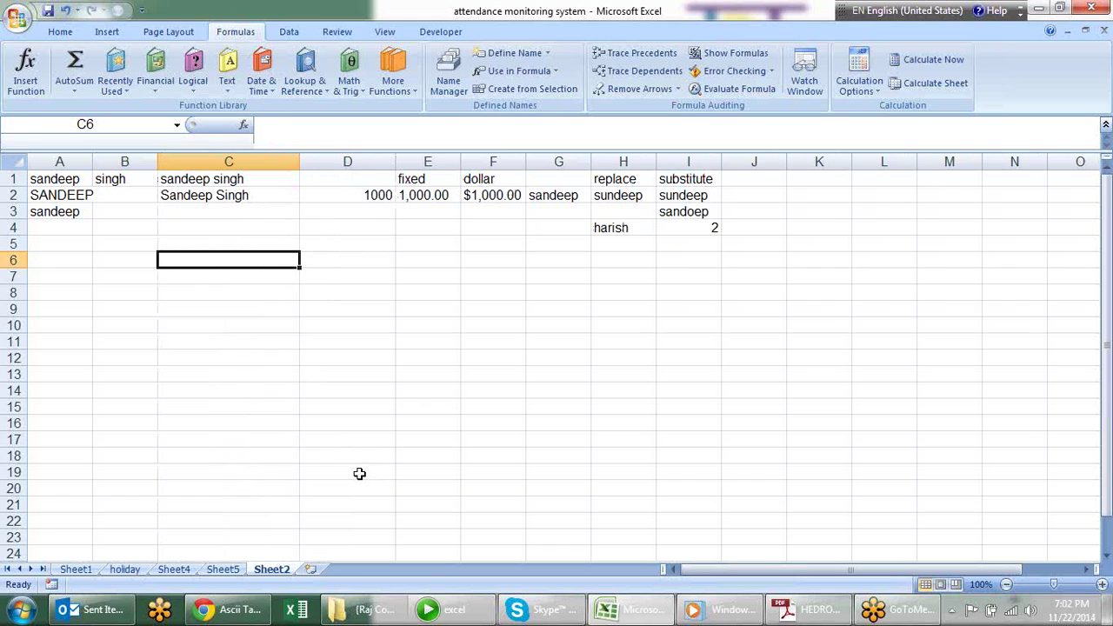
# Enter a Name header and three sample full names in C6:C9
pyautogui.write('Name')
pyautogui.press('Return')
pyautogui.write('Sandeep Kumar singh')
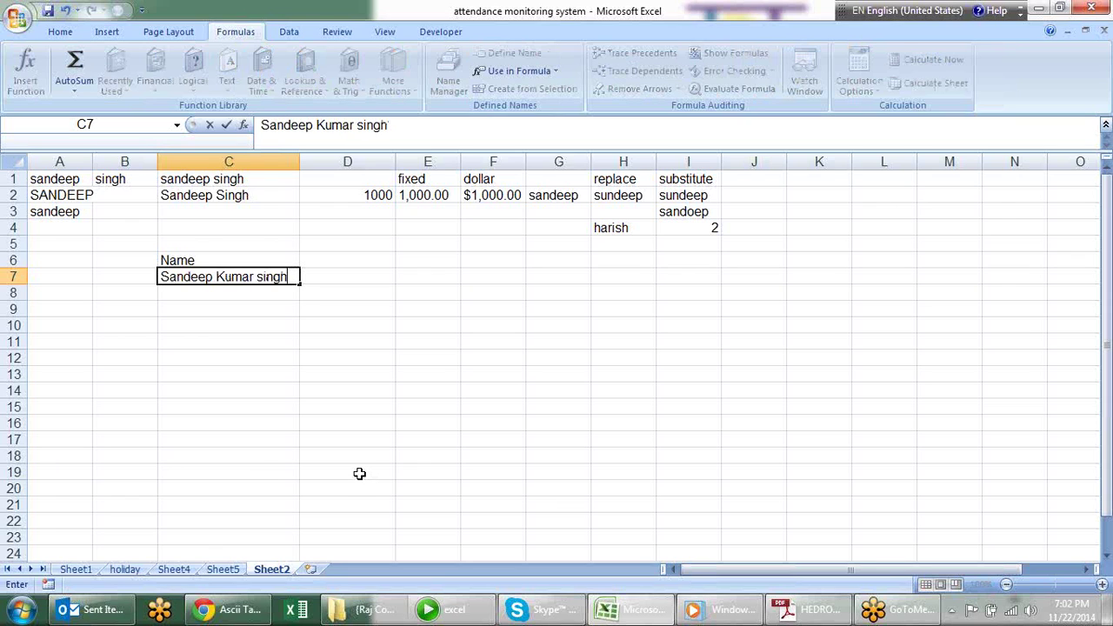
pyautogui.press('Return')
pyautogui.write('Pradeep kumar')
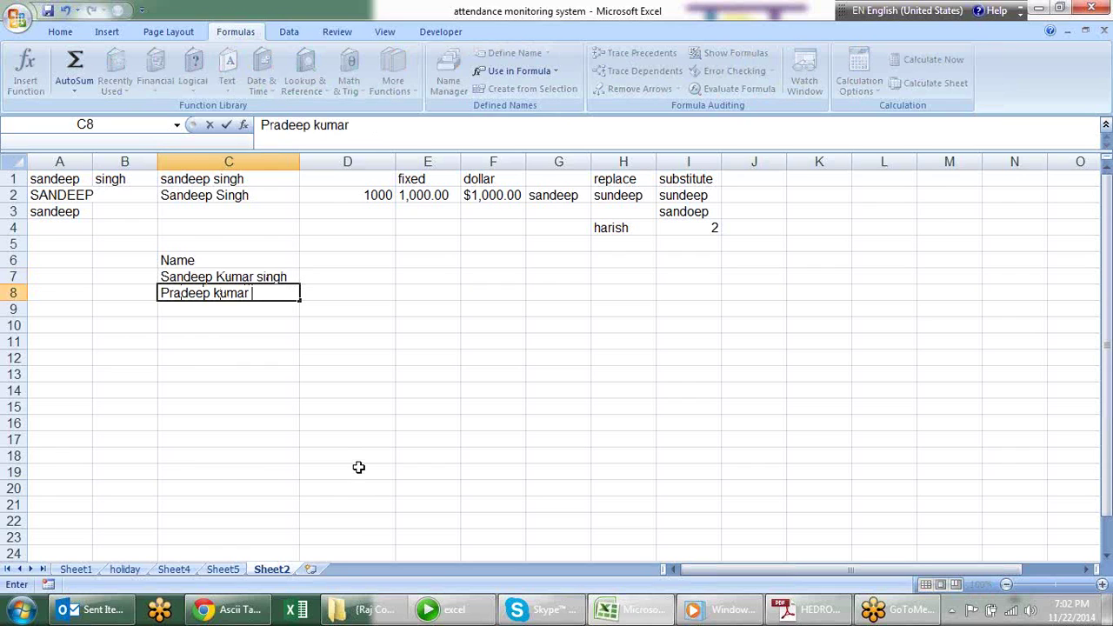
pyautogui.press('BackSpace')
pyautogui.press('BackSpace')
pyautogui.press('BackSpace')
pyautogui.write('r sharma')
pyautogui.press('Return')
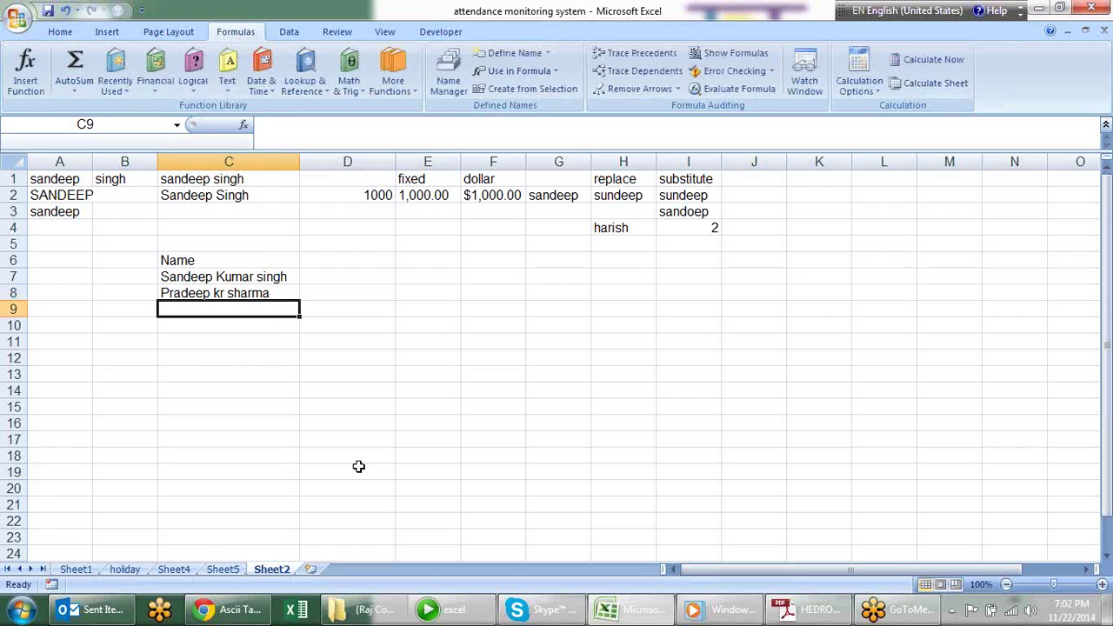
pyautogui.write('vishnu k pandey')
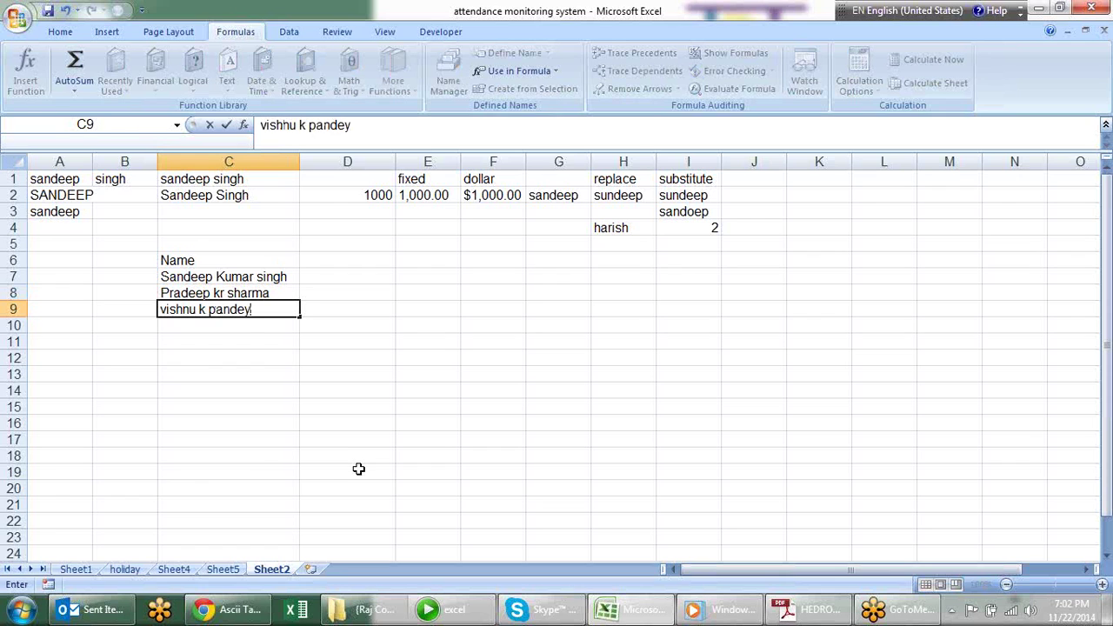
pyautogui.press('Return')
# Add F Name, M Name and L Name headers in D6:F6 and widen column F slightly
pyautogui.click(338, 247)
pyautogui.click(358, 258)
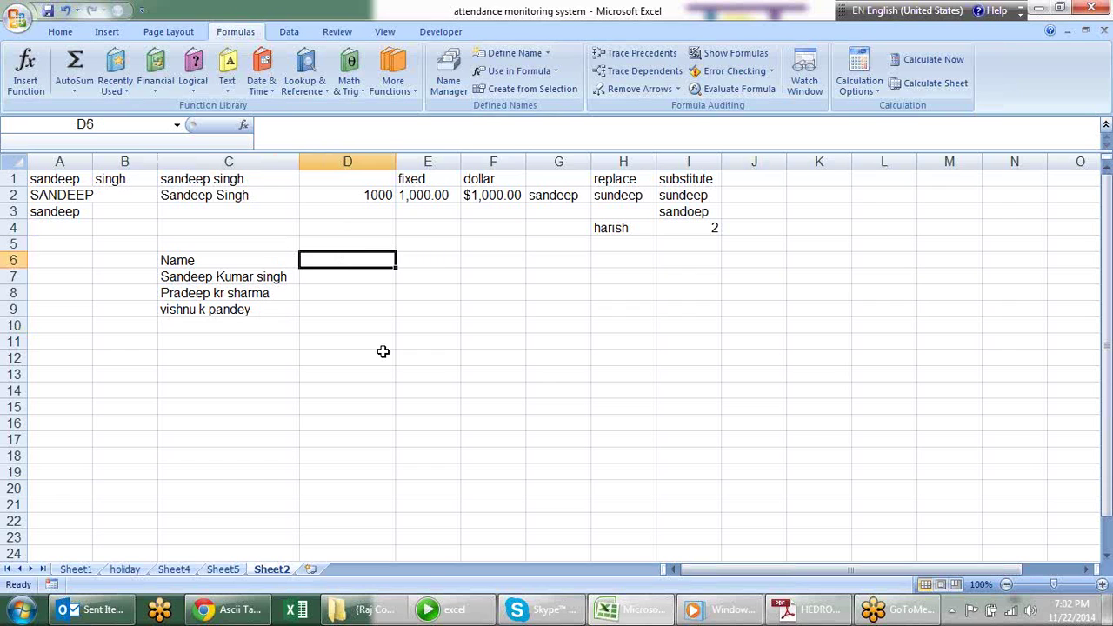
pyautogui.write('F Na')
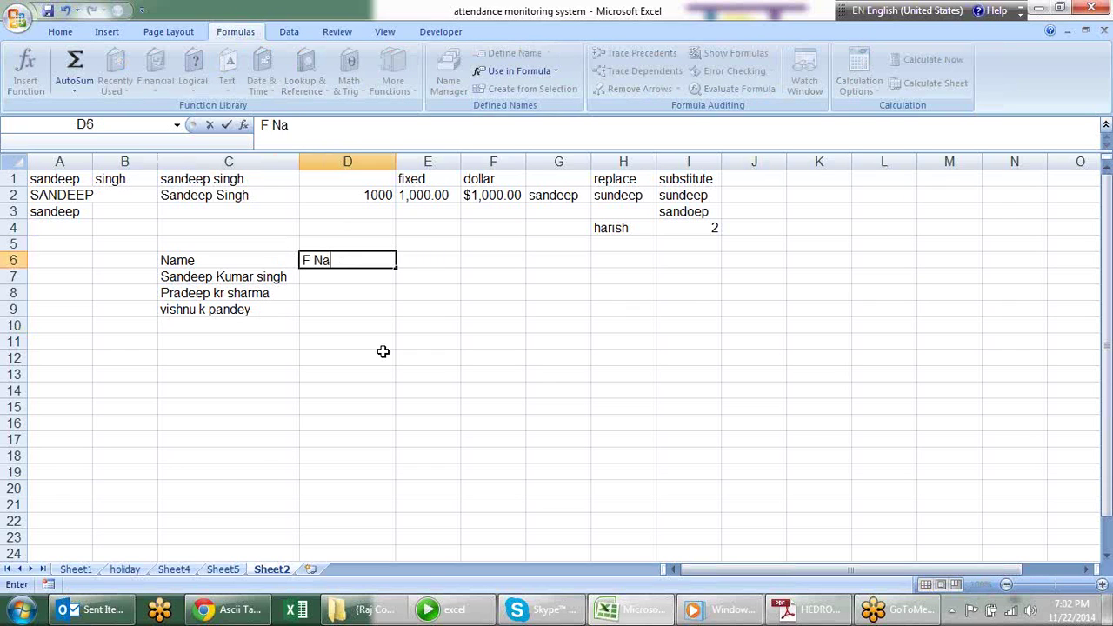
pyautogui.write('me')
pyautogui.press('Tab')
pyautogui.write('S')
pyautogui.press('BackSpace')
pyautogui.write('M Nam')
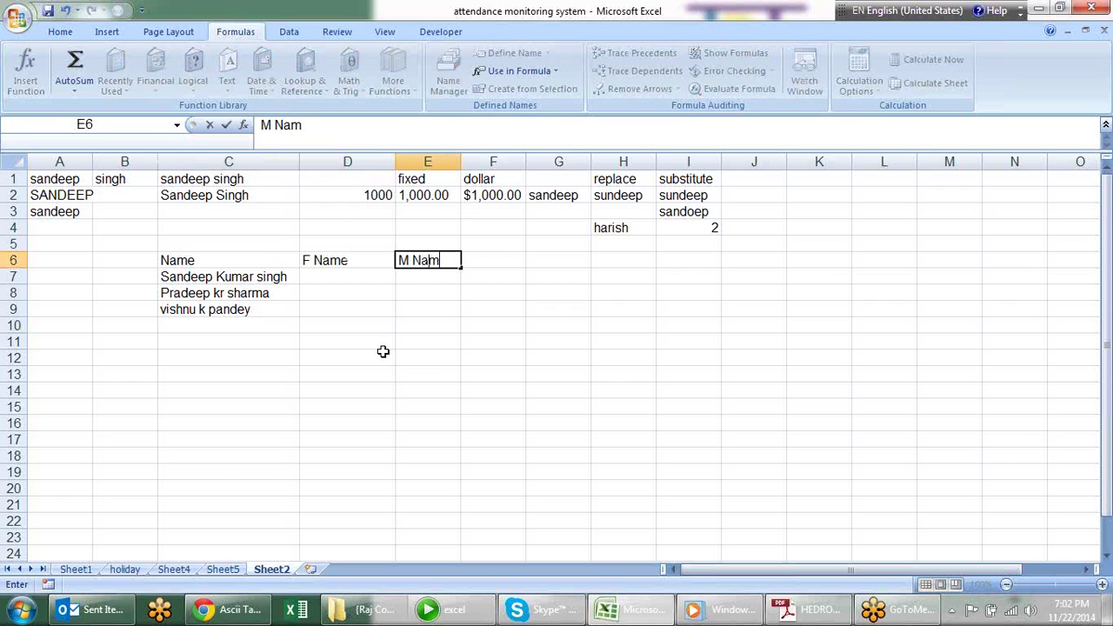
pyautogui.write('e')
pyautogui.press('Tab')
pyautogui.write('L Name')
pyautogui.press('Return')
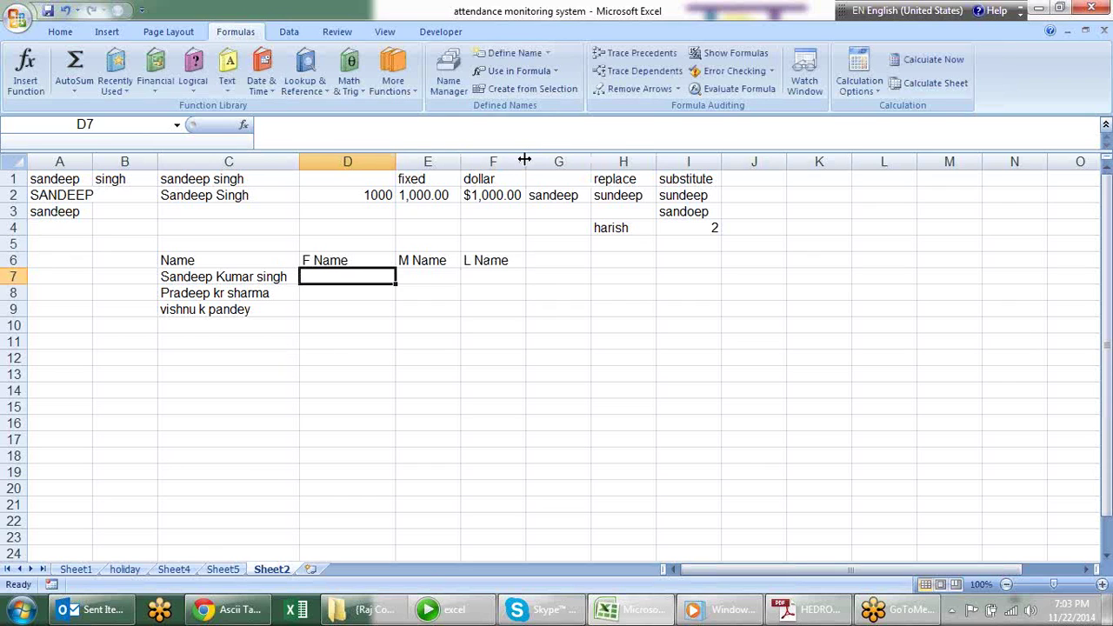
pyautogui.moveTo(525, 160); pyautogui.dragTo(538, 160)
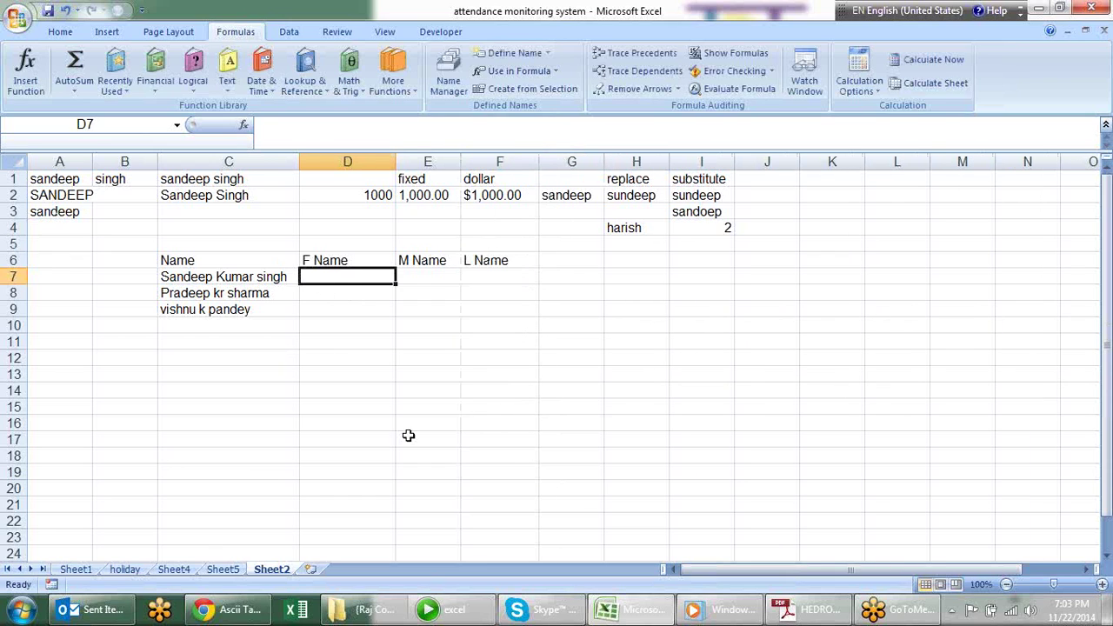
# Enter =LEFT(C7,7) in D7 to extract the first name
pyautogui.write('=')
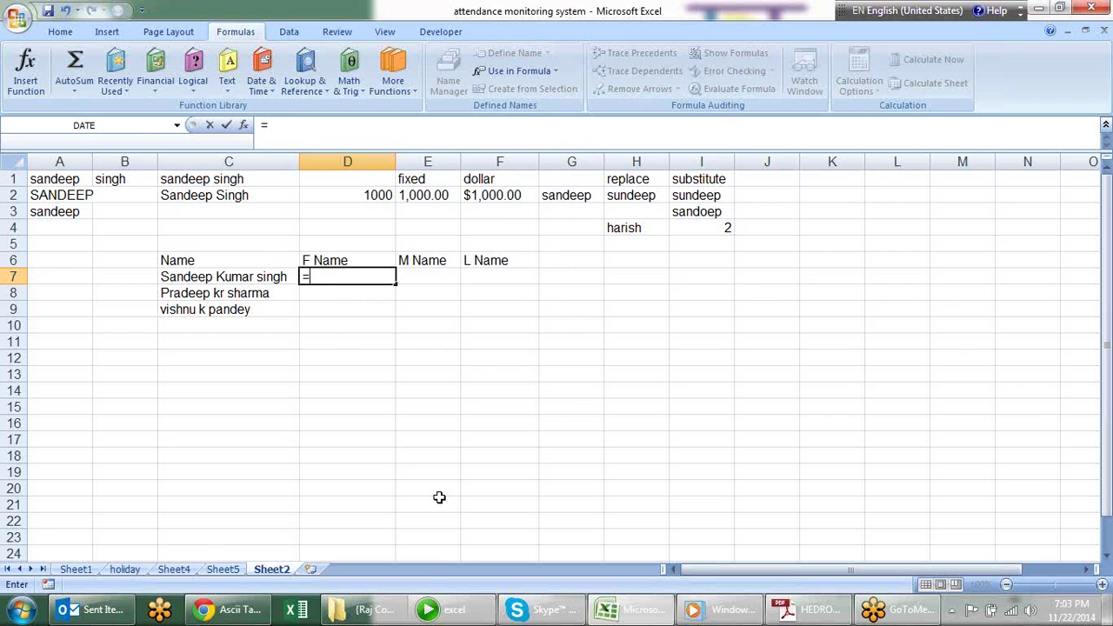
pyautogui.write('lef')
pyautogui.press('Tab')
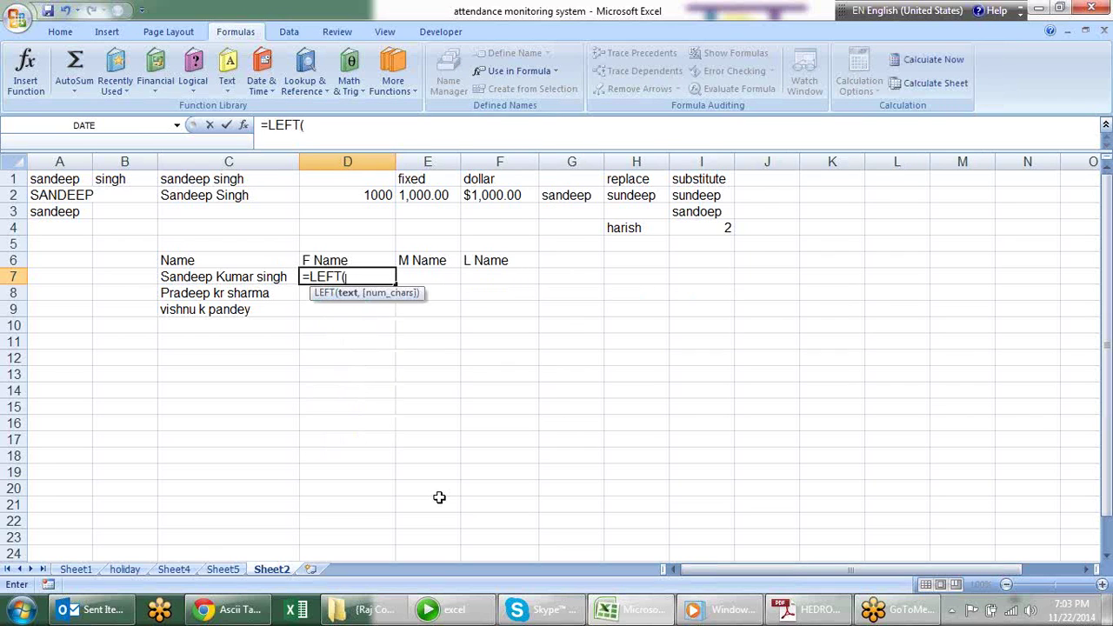
pyautogui.click(257, 277)
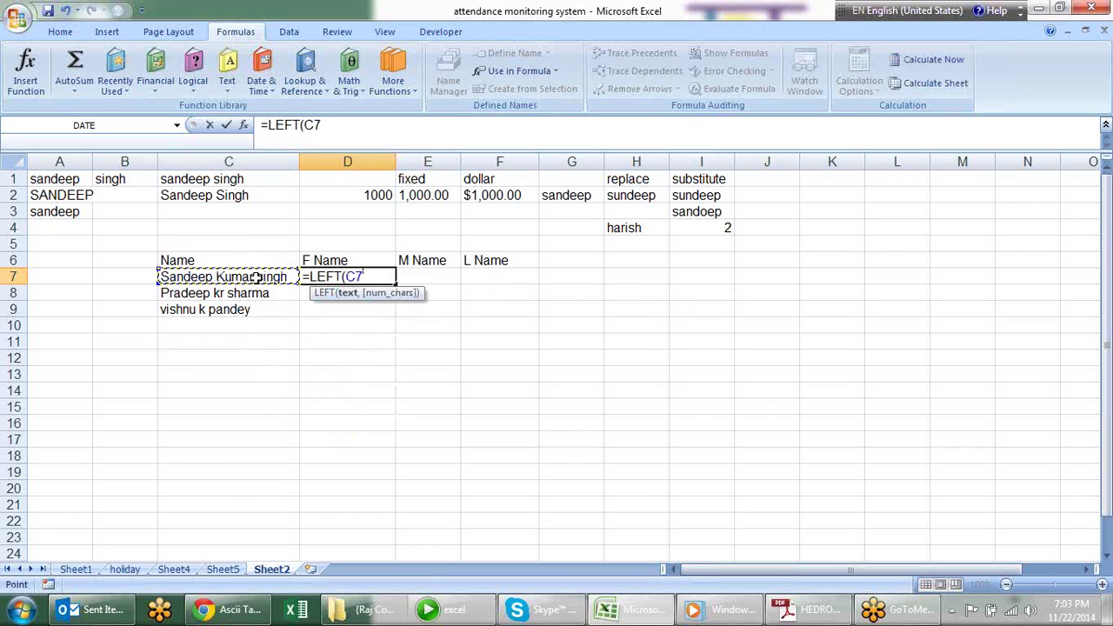
pyautogui.write(',7')
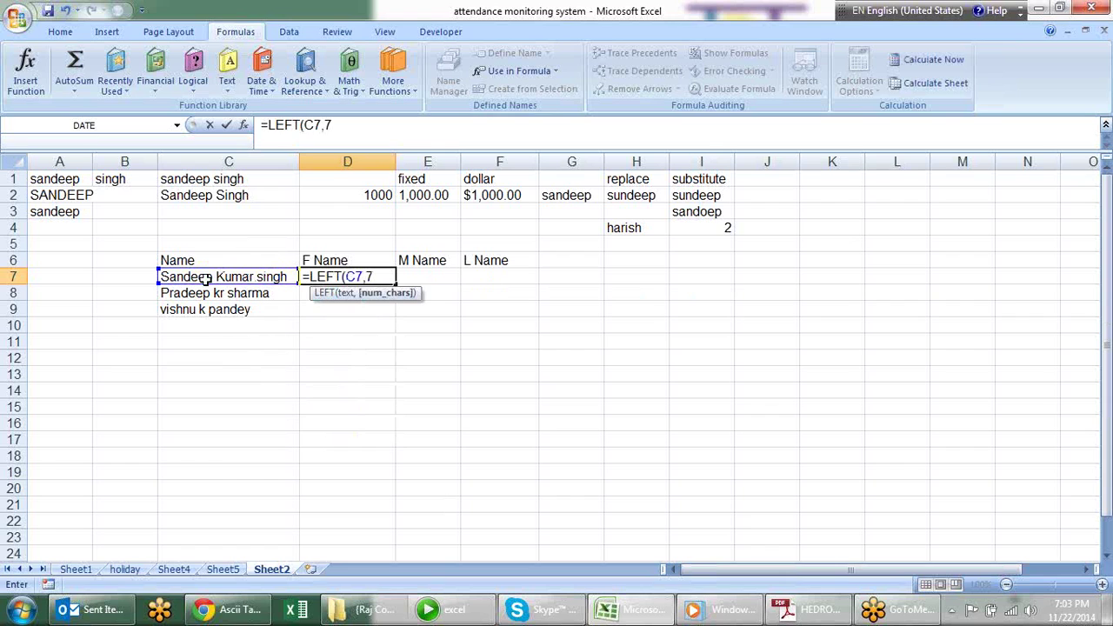
pyautogui.press('Return')
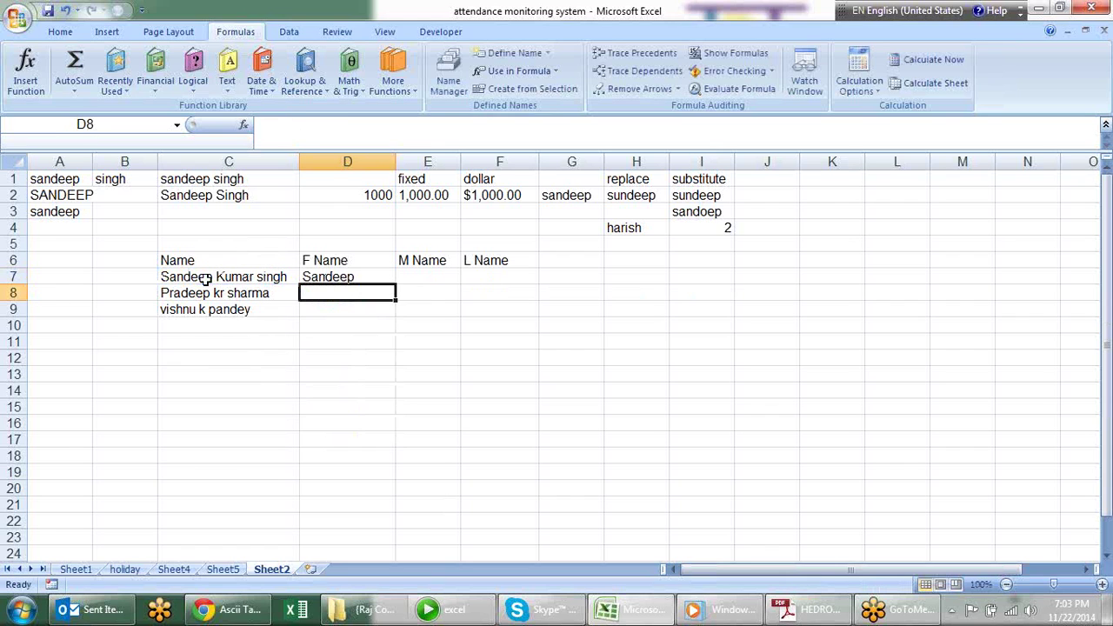
# Enter =RIGHT(C7,5) in F7 to extract the last name
pyautogui.press('Up')
pyautogui.press('Right')
pyautogui.press('Right')
pyautogui.write('=')
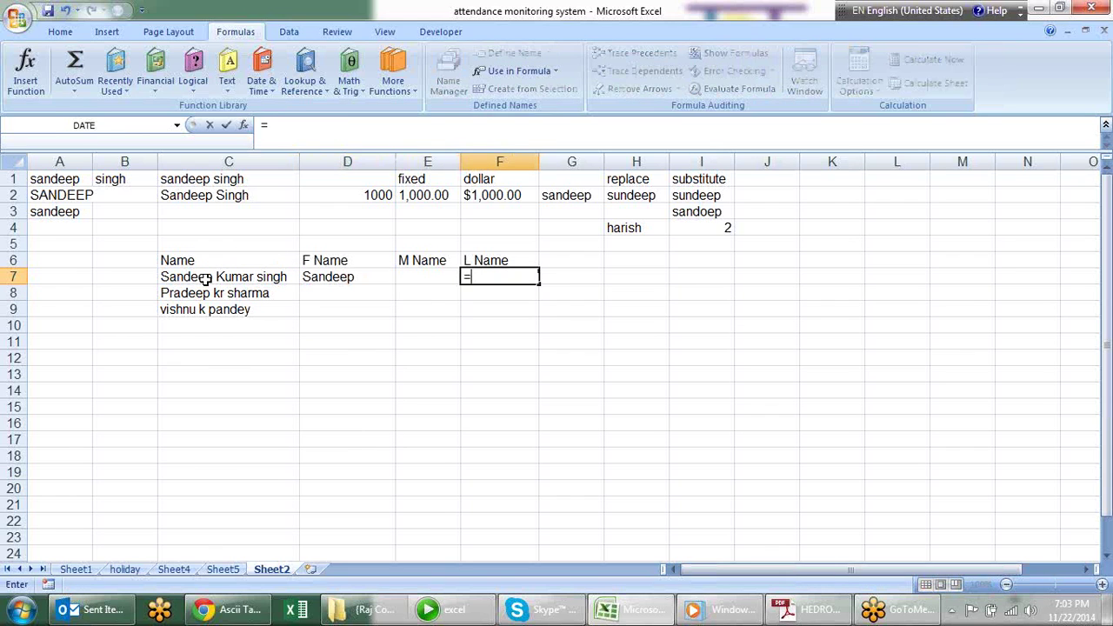
pyautogui.write('righ')
pyautogui.press('Tab')
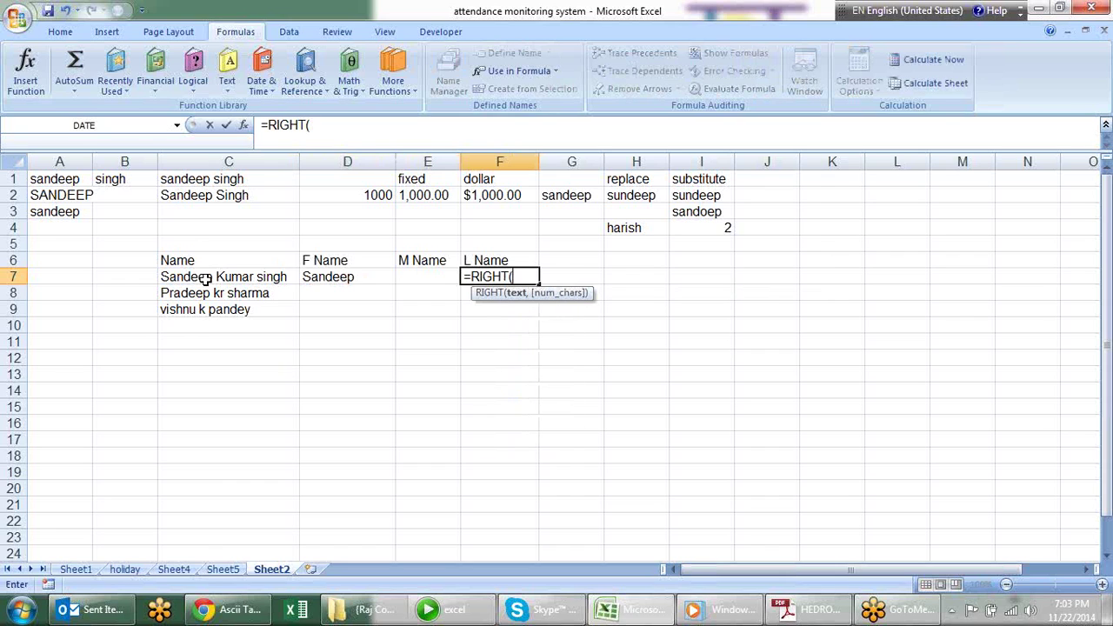
pyautogui.click(255, 278)
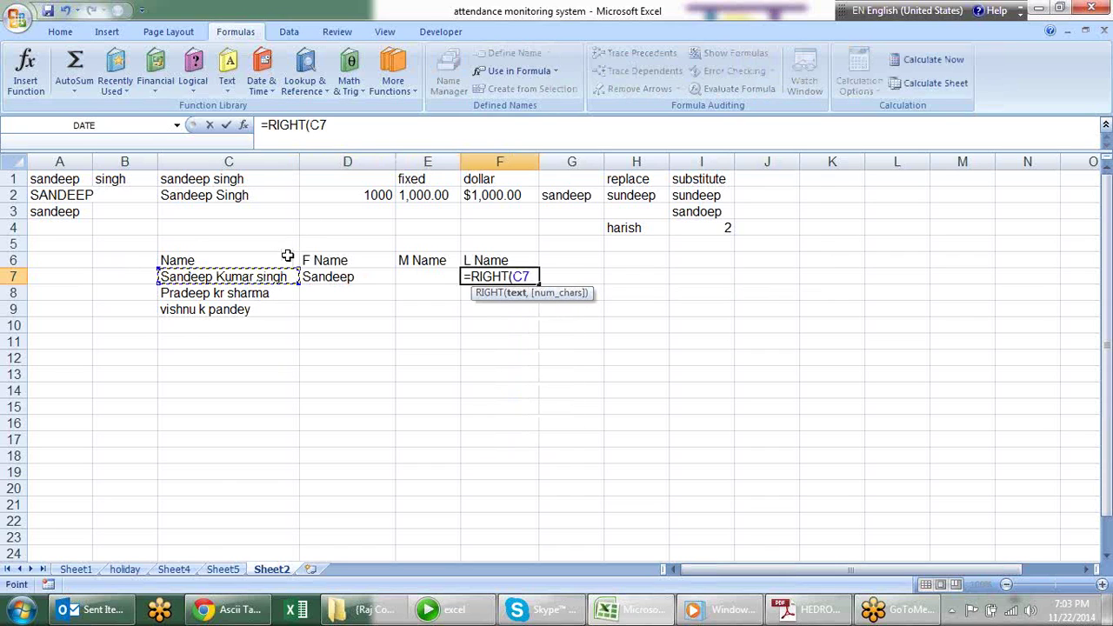
pyautogui.write(',5')
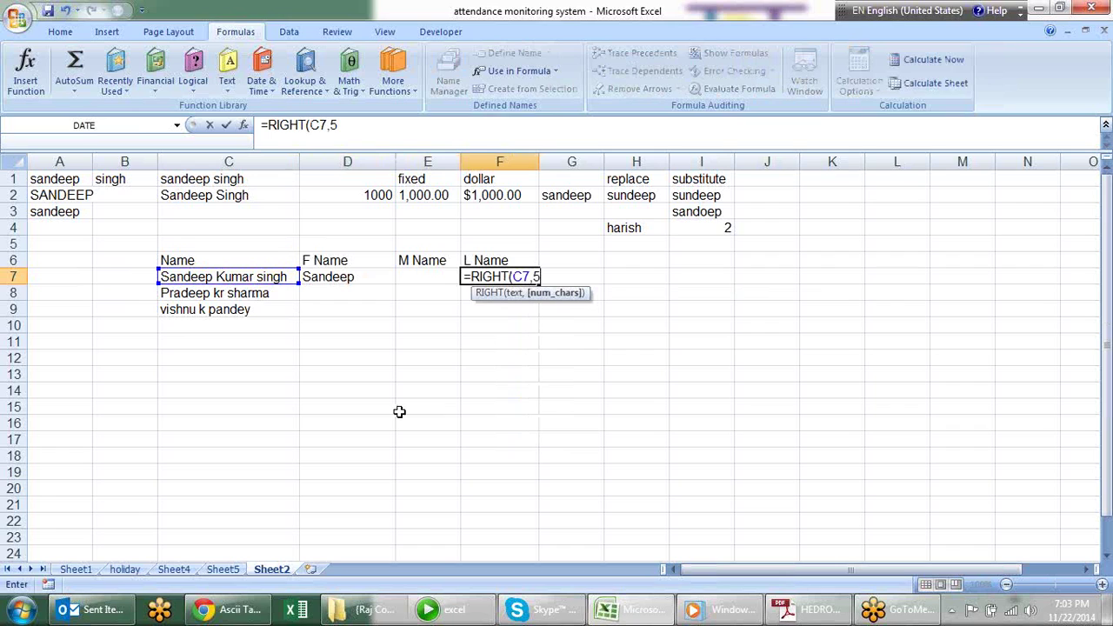
pyautogui.write(')')
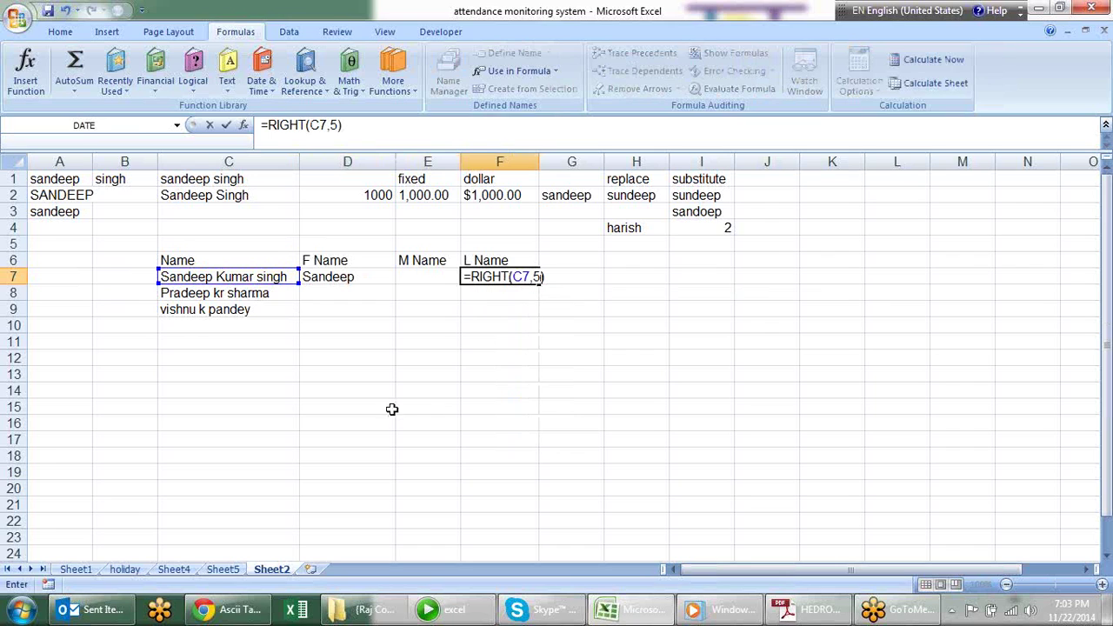
pyautogui.press('Return')
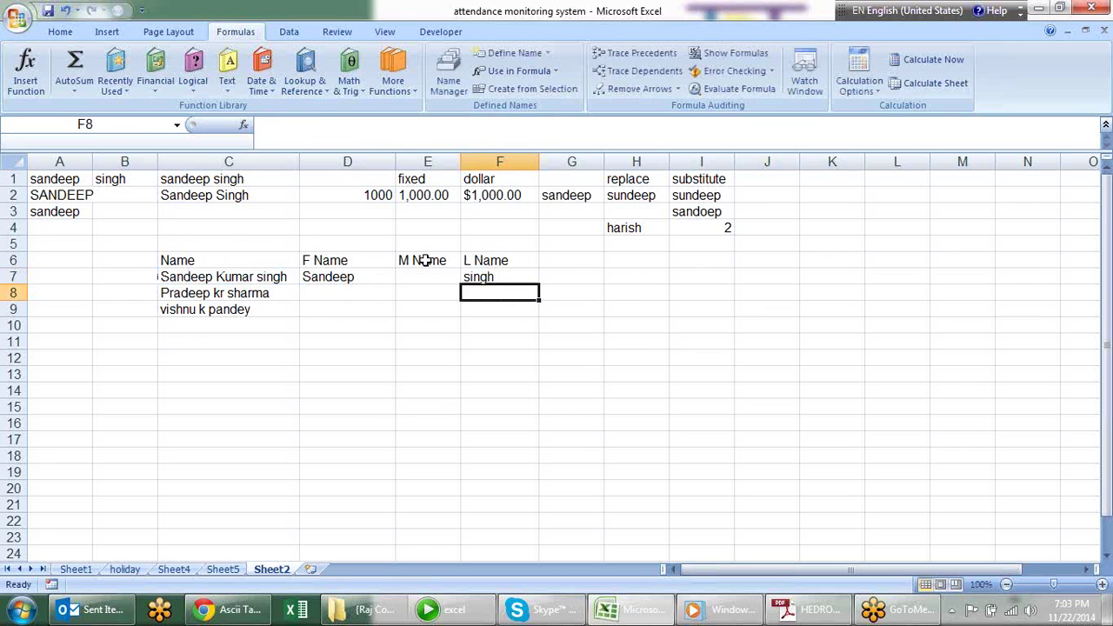
pyautogui.click(427, 277)
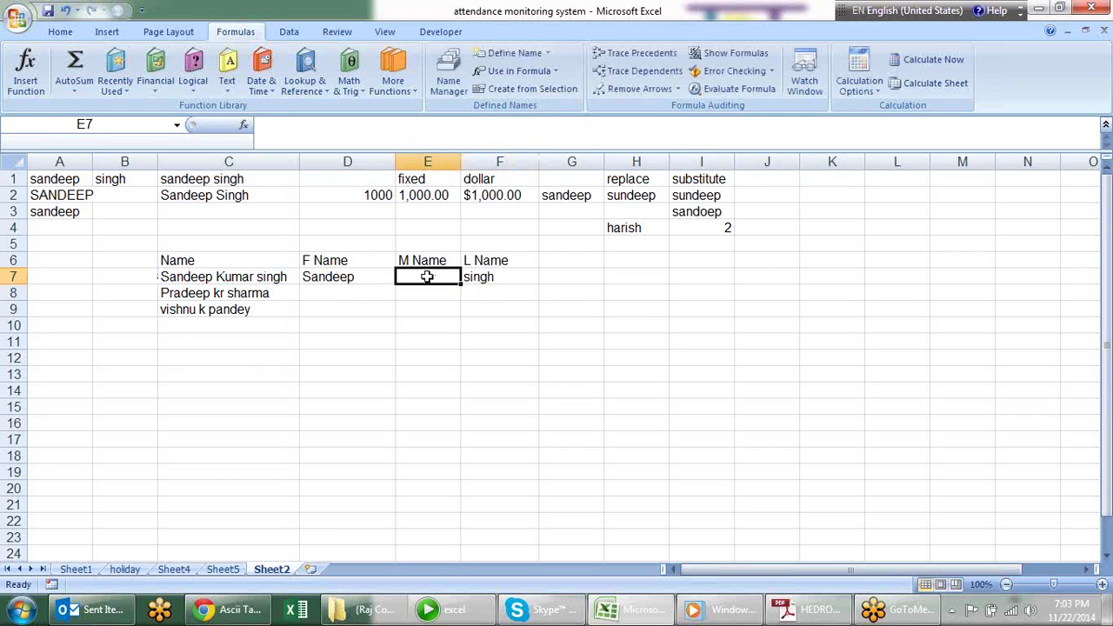
# Enter =MID(C7,9,5) in E7 to extract the middle name
pyautogui.write('=mid')
pyautogui.press('Tab')
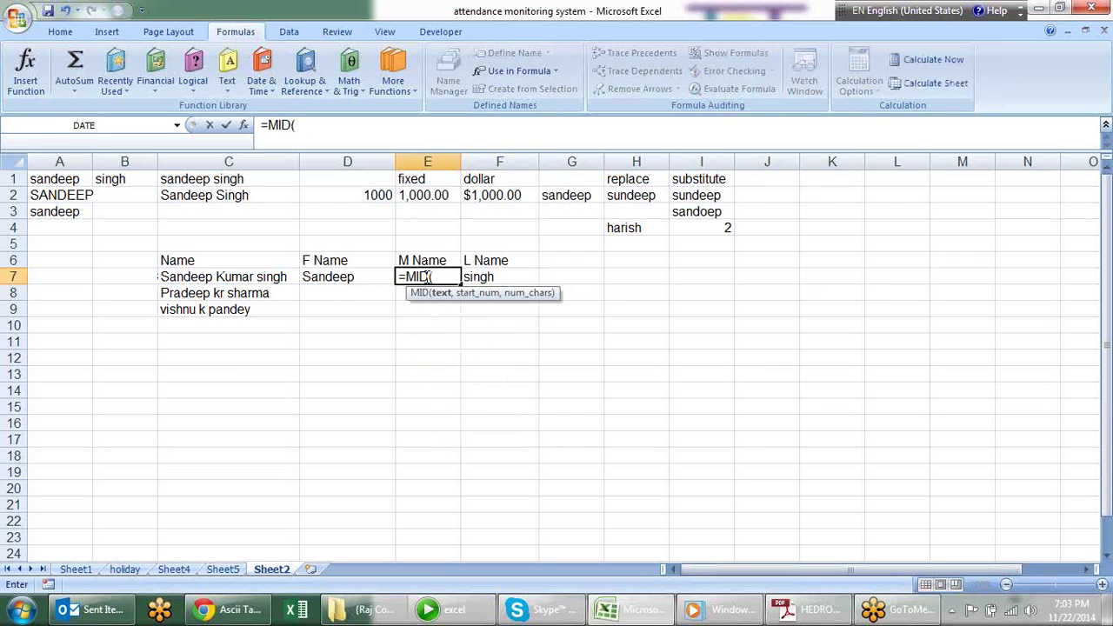
pyautogui.click(248, 277)
pyautogui.write(',')
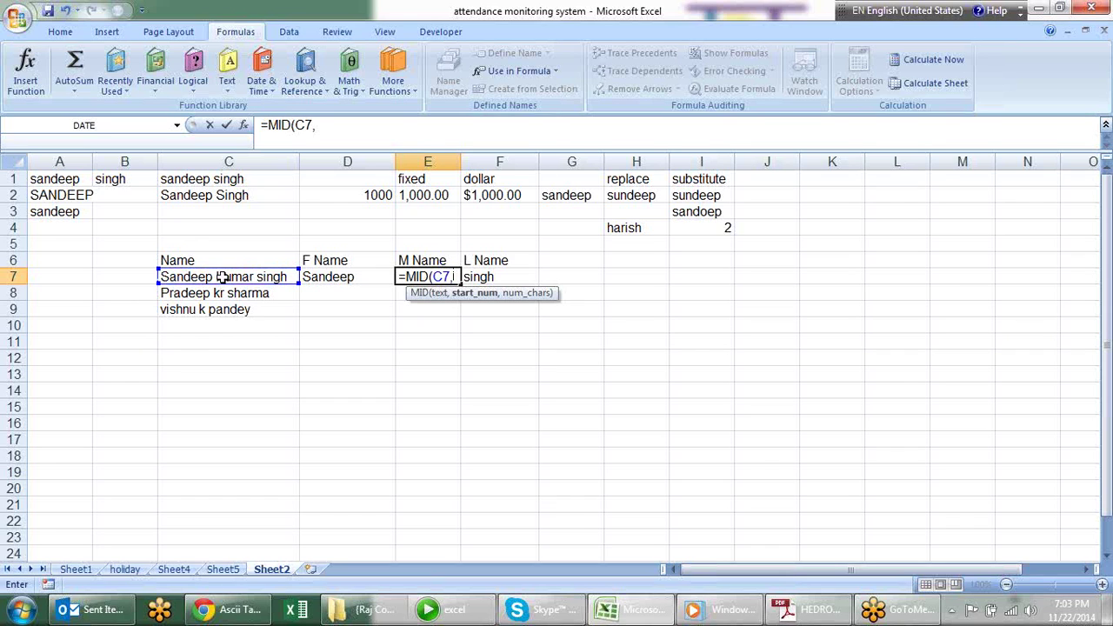
pyautogui.write('9')
pyautogui.write(',')
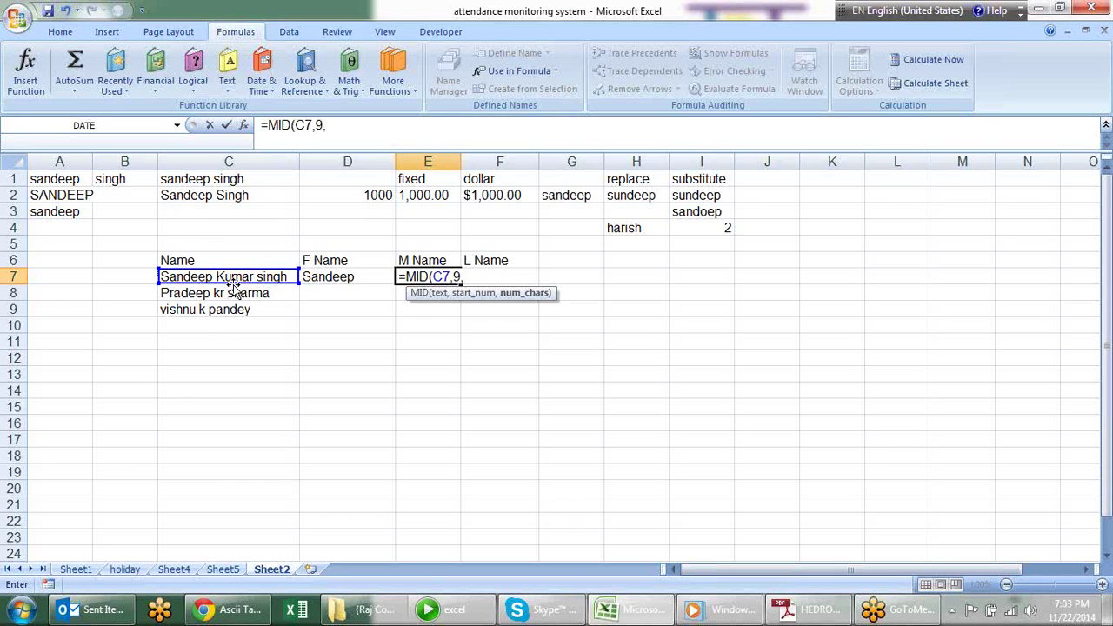
pyautogui.write('5')
pyautogui.press('Return')
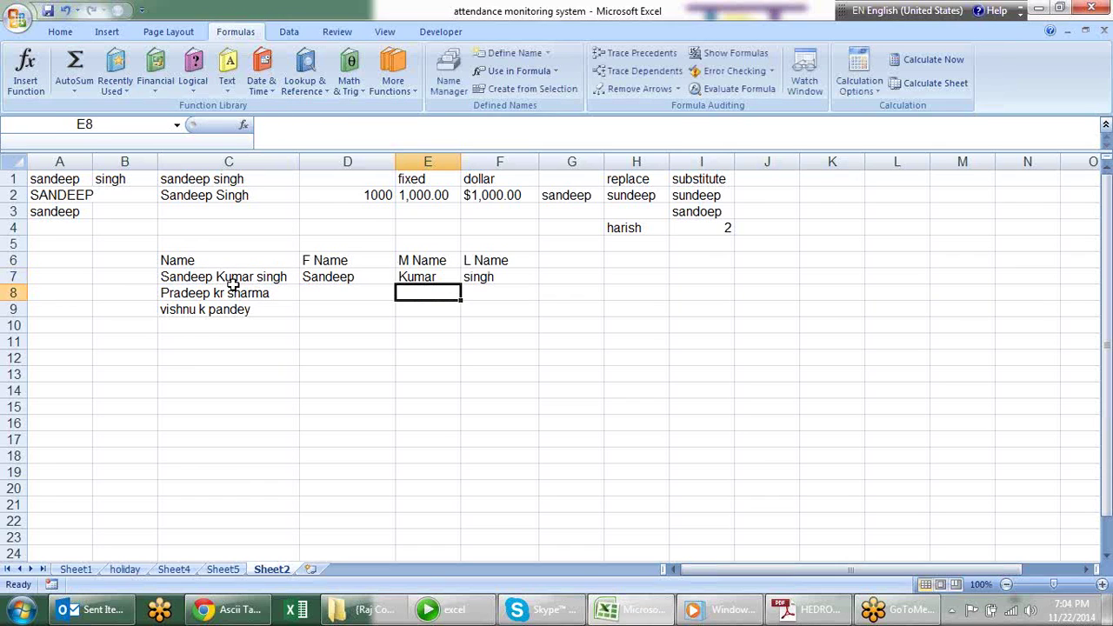
# Fill the D7:F7 name formulas down through row 9 and inspect the copies
pyautogui.moveTo(351, 277); pyautogui.dragTo(490, 277)
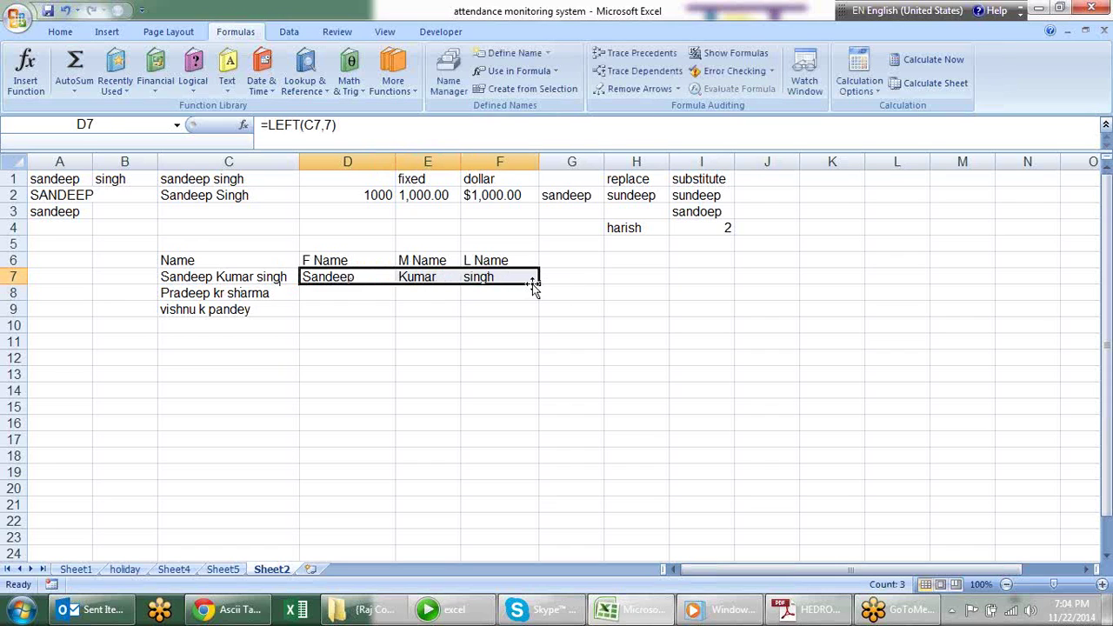
pyautogui.moveTo(539, 284); pyautogui.dragTo(534, 324)
pyautogui.click(496, 295)
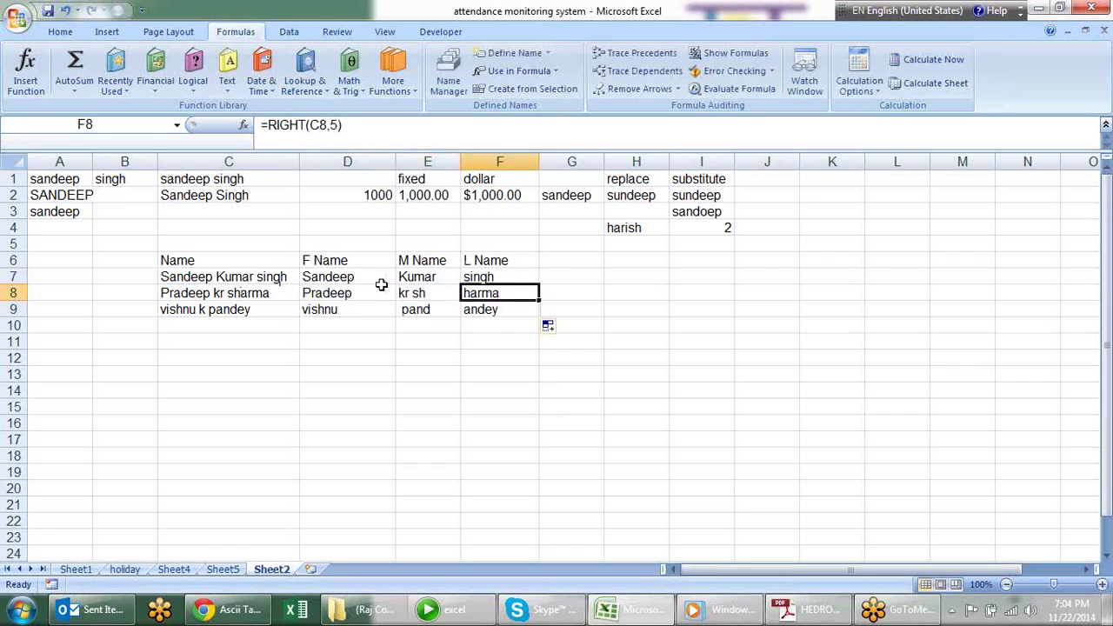
pyautogui.click(383, 296)
pyautogui.click(444, 299)
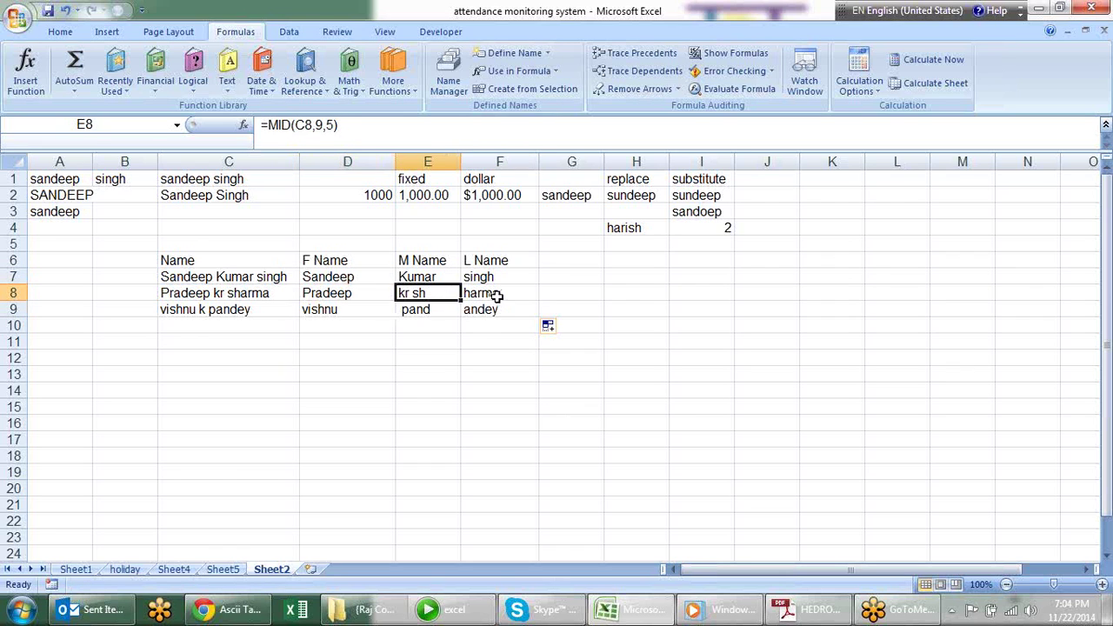
pyautogui.click(496, 296)
# Clear the trial split results in D8:F9
pyautogui.moveTo(365, 296); pyautogui.dragTo(484, 311)
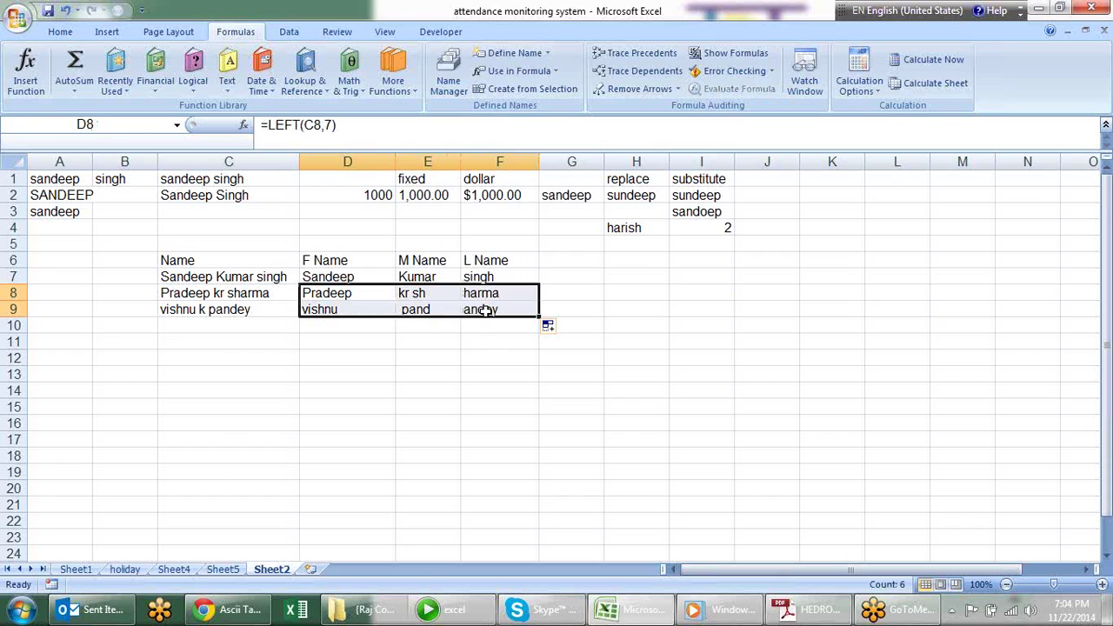
pyautogui.press('Delete')
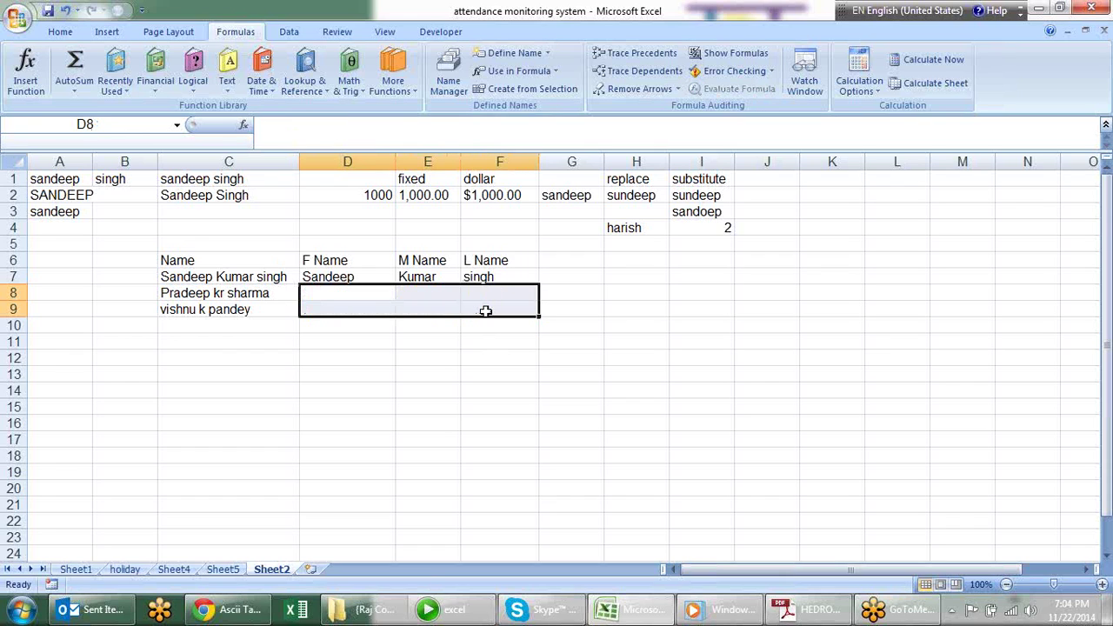
pyautogui.click(604, 276)
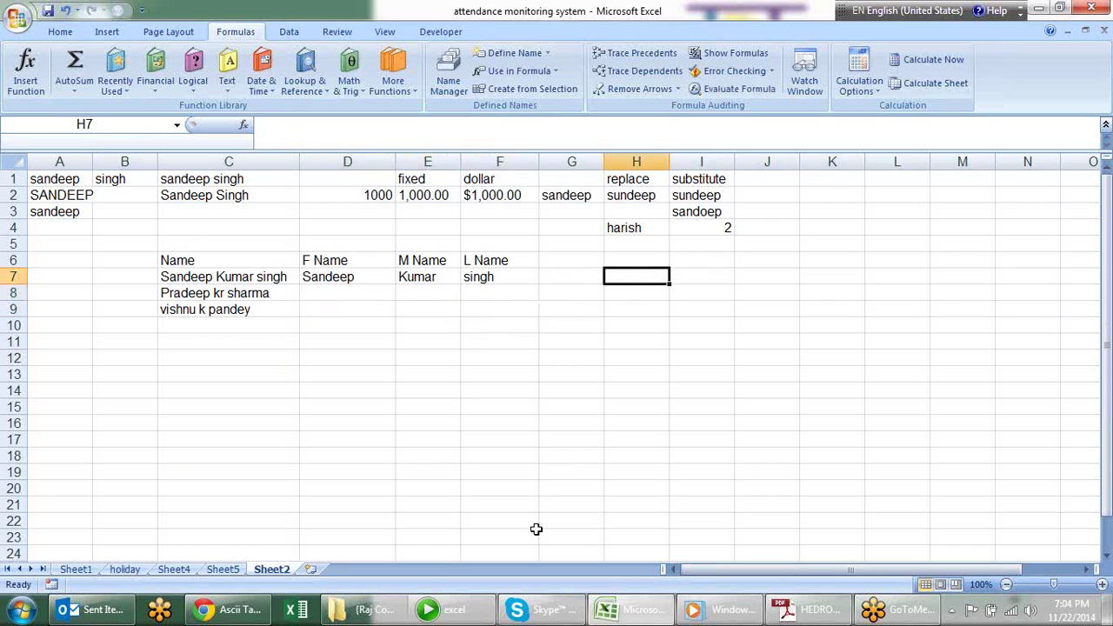
# Type helper headings First space, Second space and Len in H7:J7
pyautogui.write('Find')
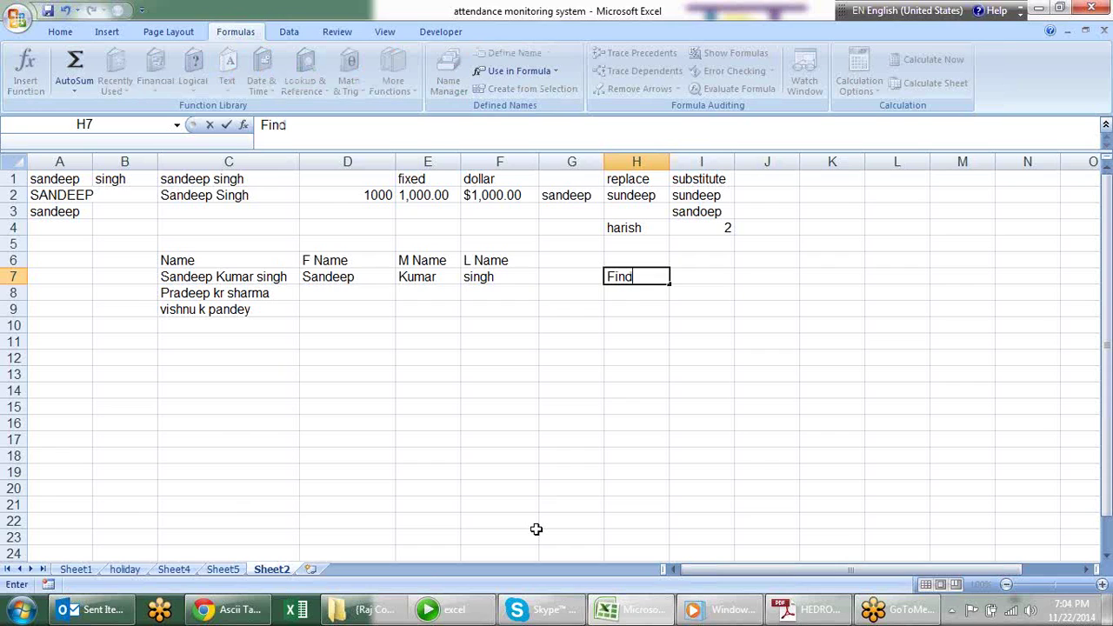
pyautogui.press('BackSpace')
pyautogui.press('BackSpace')
pyautogui.press('BackSpace')
pyautogui.press('BackSpace')
pyautogui.write('Fi')
pyautogui.write('st')
pyautogui.write(' Name')
pyautogui.press('BackSpace')
pyautogui.press('BackSpace')
pyautogui.press('BackSpace')
pyautogui.press('BackSpace')
pyautogui.write('space')
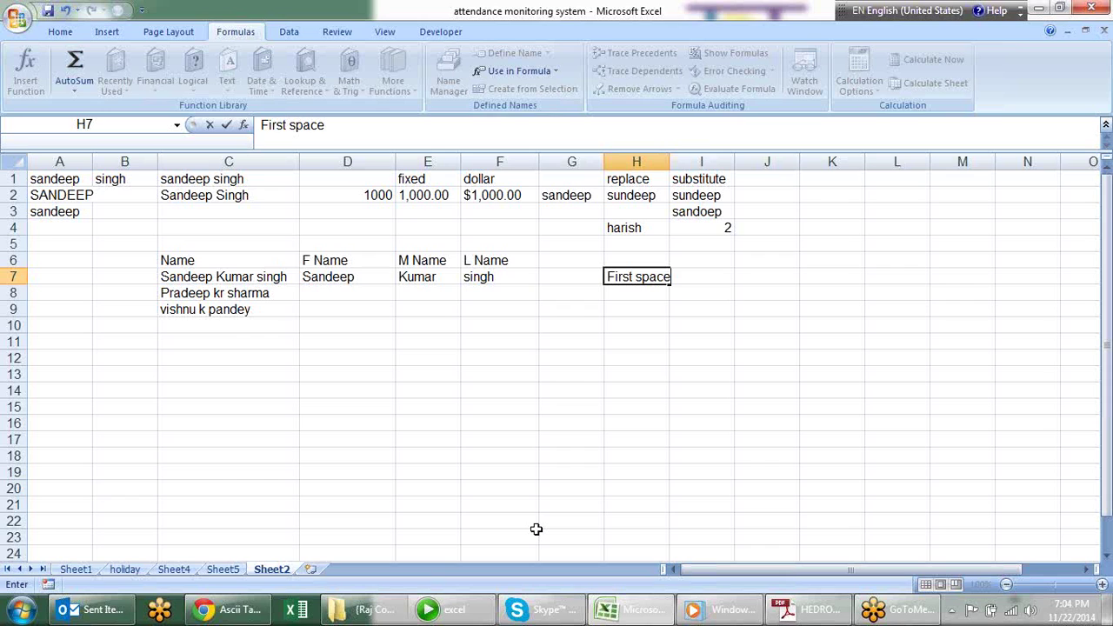
pyautogui.press('Return')
pyautogui.press('Up')
pyautogui.press('Right')
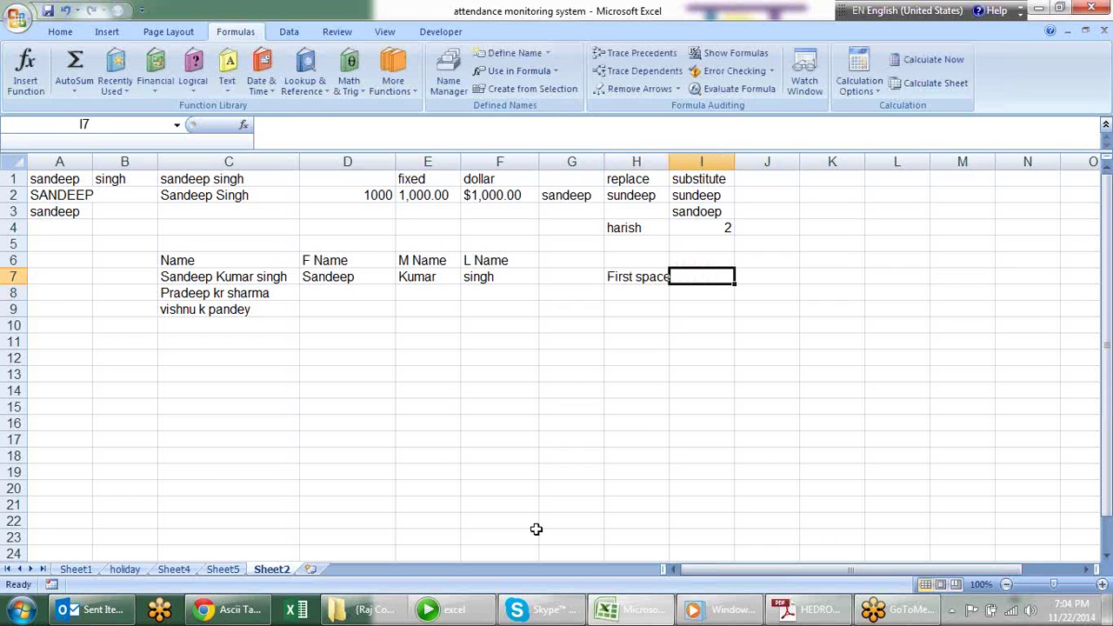
pyautogui.write('Second space')
pyautogui.press('Right')
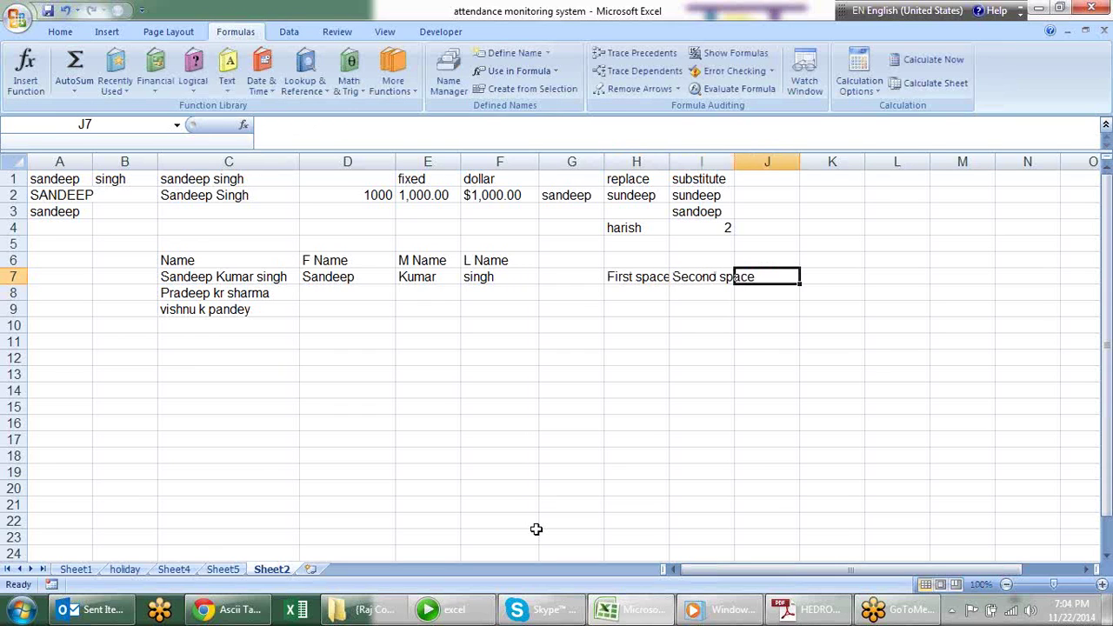
pyautogui.write('Len')
pyautogui.press('Return')
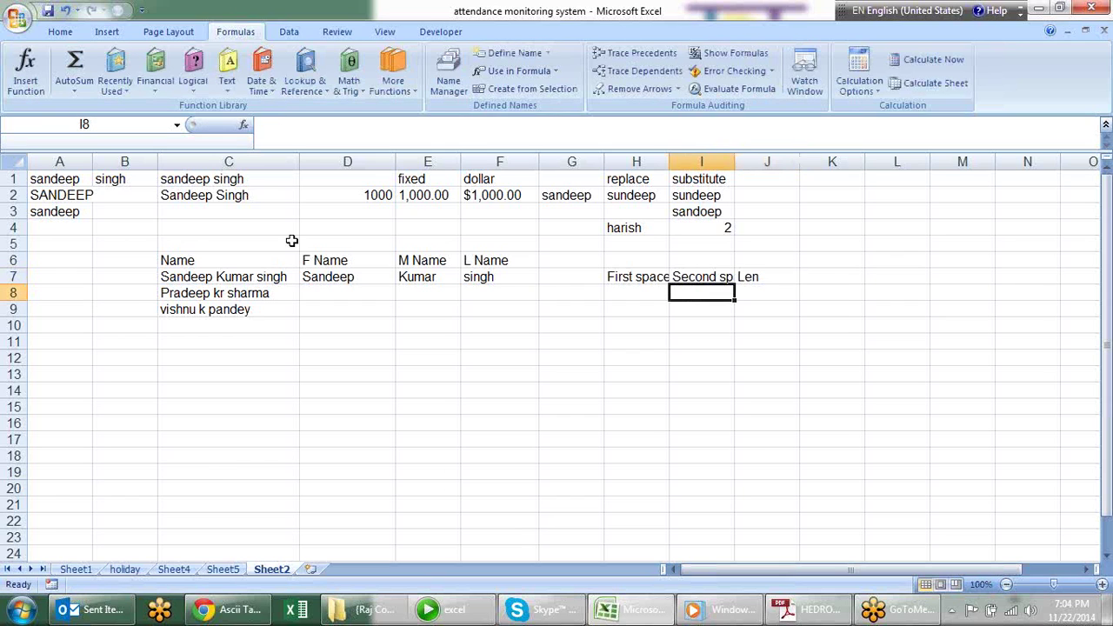
# Auto-fit columns H through J and widen column J a bit more
pyautogui.moveTo(652, 161); pyautogui.dragTo(787, 163)
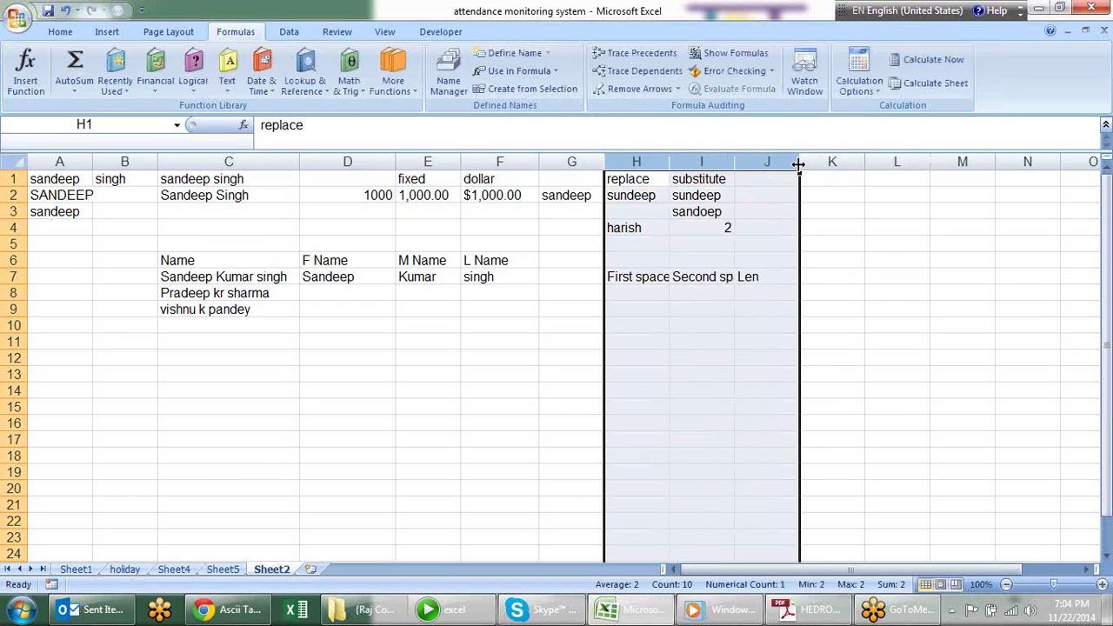
pyautogui.doubleClick(798, 164)
pyautogui.click(842, 293)
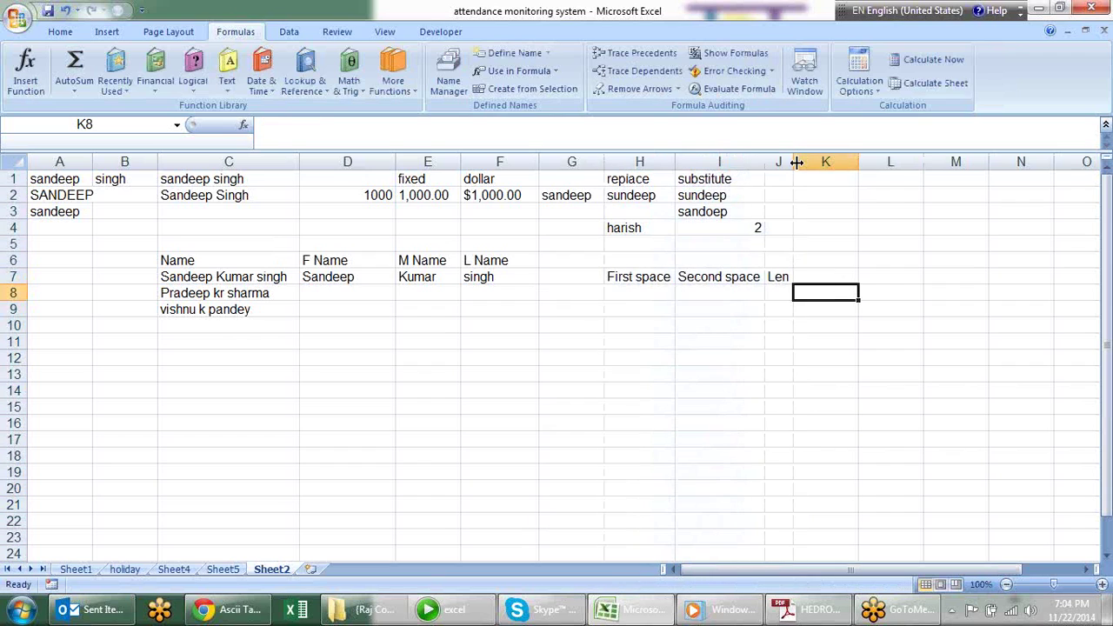
pyautogui.moveTo(797, 162); pyautogui.dragTo(855, 162)
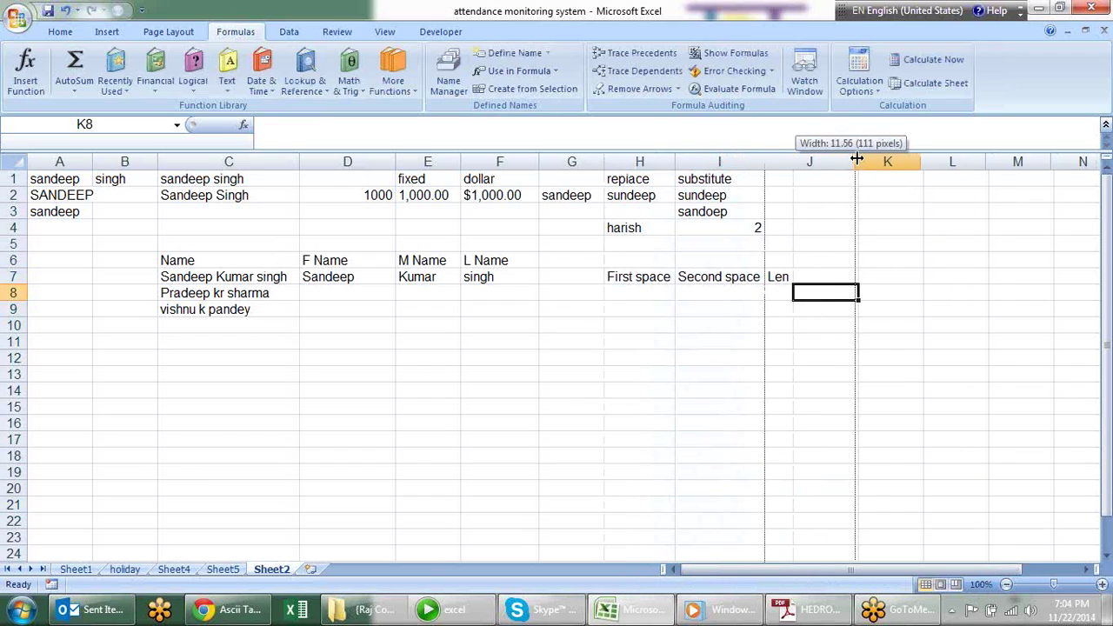
pyautogui.click(647, 299)
# Enter =FIND(" ",C8) in H8 to locate the first space, giving 8
pyautogui.write('=')
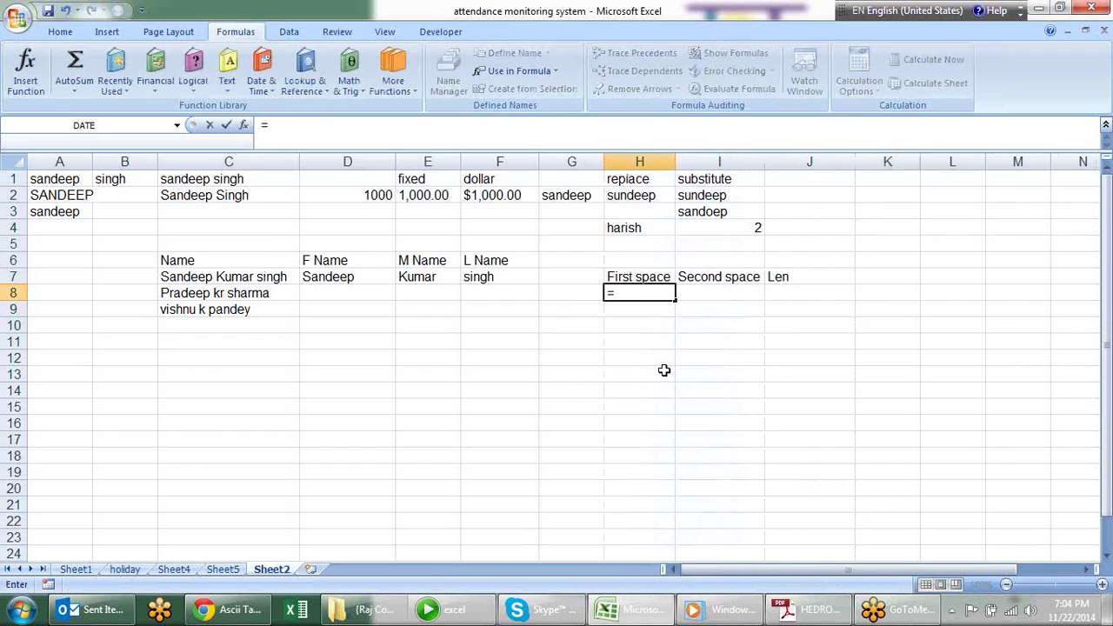
pyautogui.write('find')
pyautogui.press('Tab')
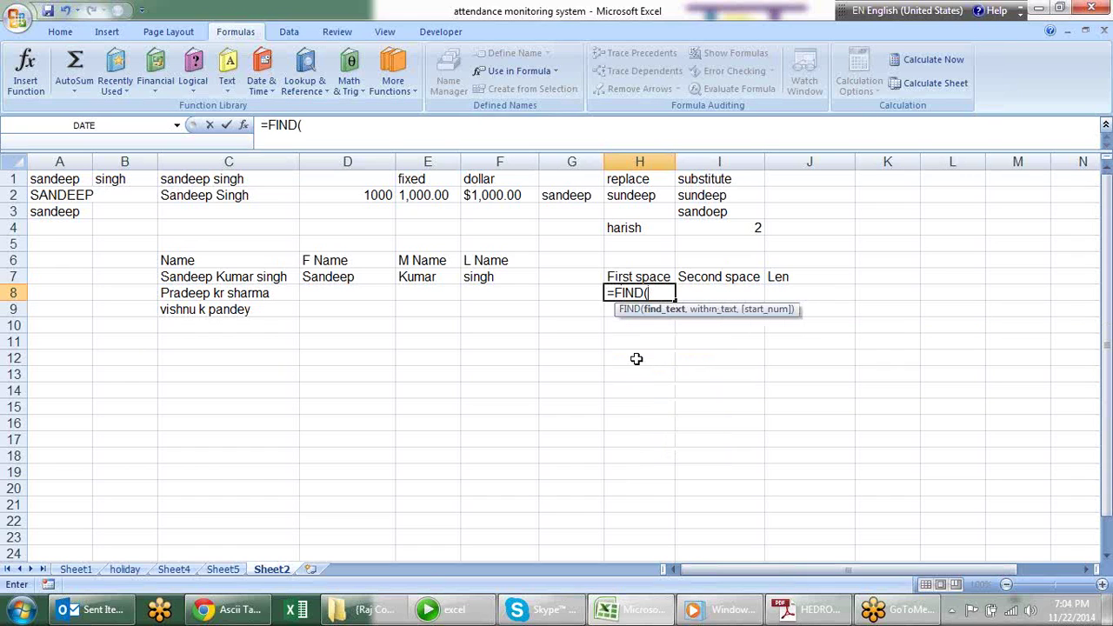
pyautogui.write('" ",')
pyautogui.click(217, 292)
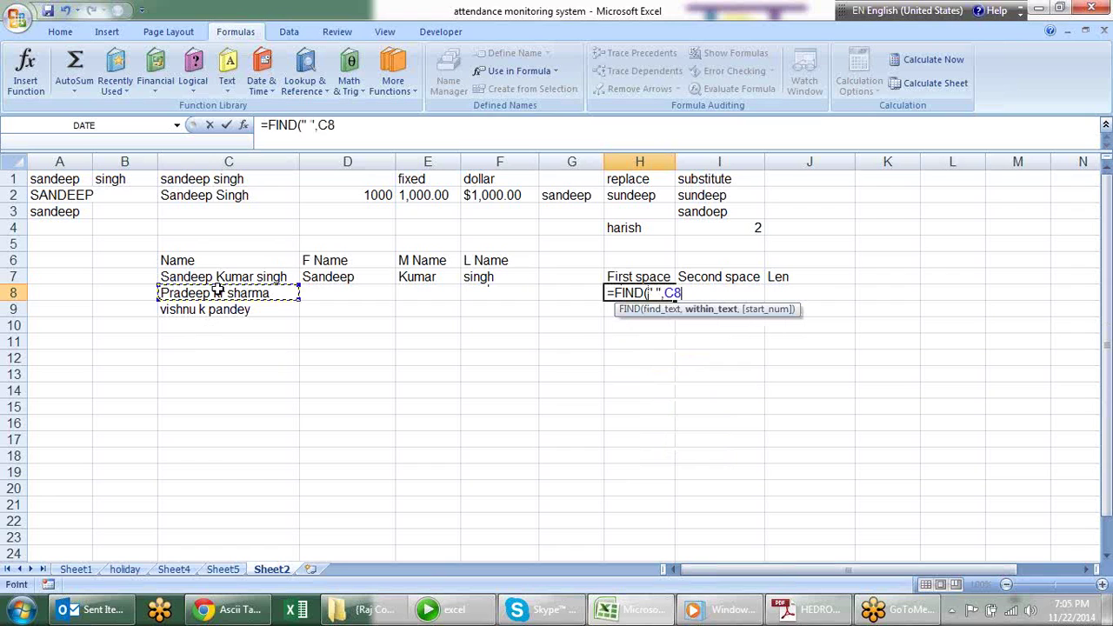
pyautogui.press('Return')
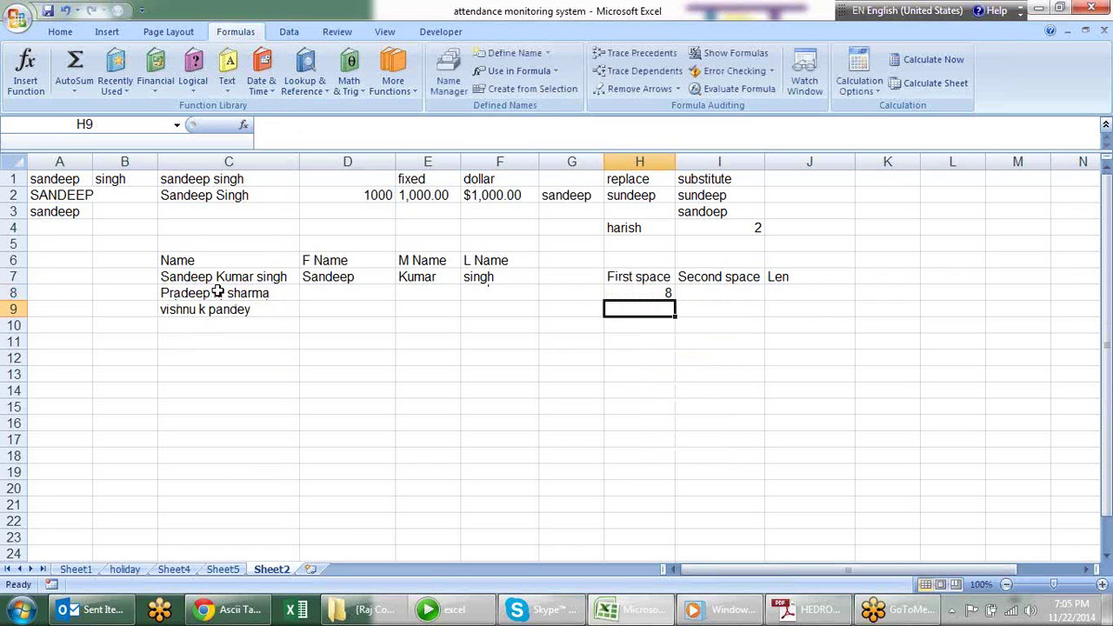
# Enter =FIND(" ",C8,H8+1) in I8 to locate the second space, giving 11
pyautogui.press('Up')
pyautogui.press('Right')
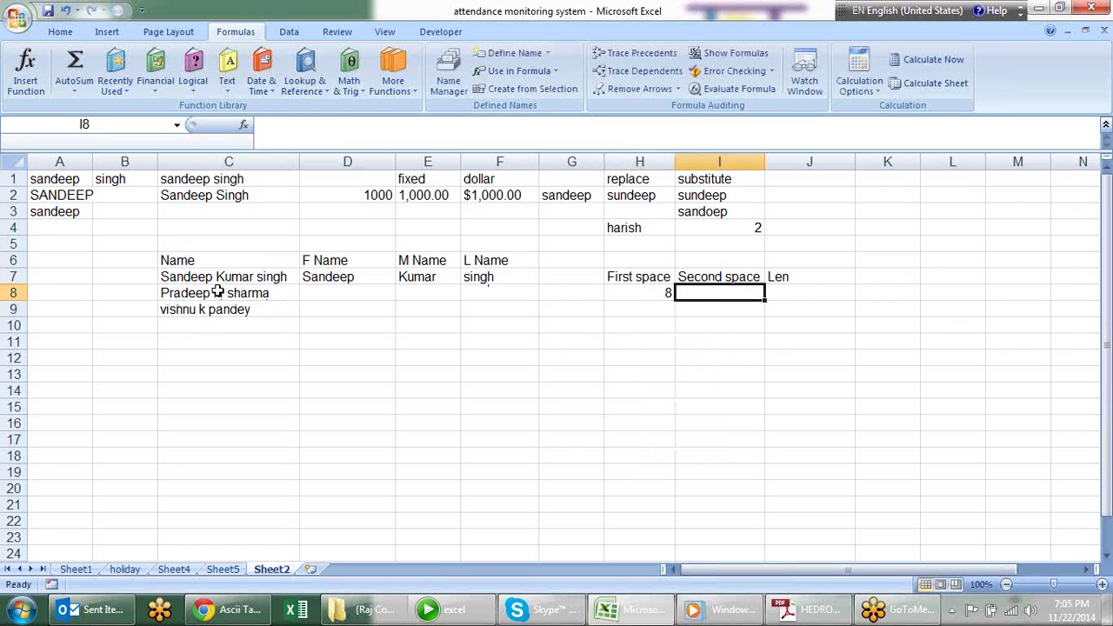
pyautogui.write('=fi')
pyautogui.press('Tab')
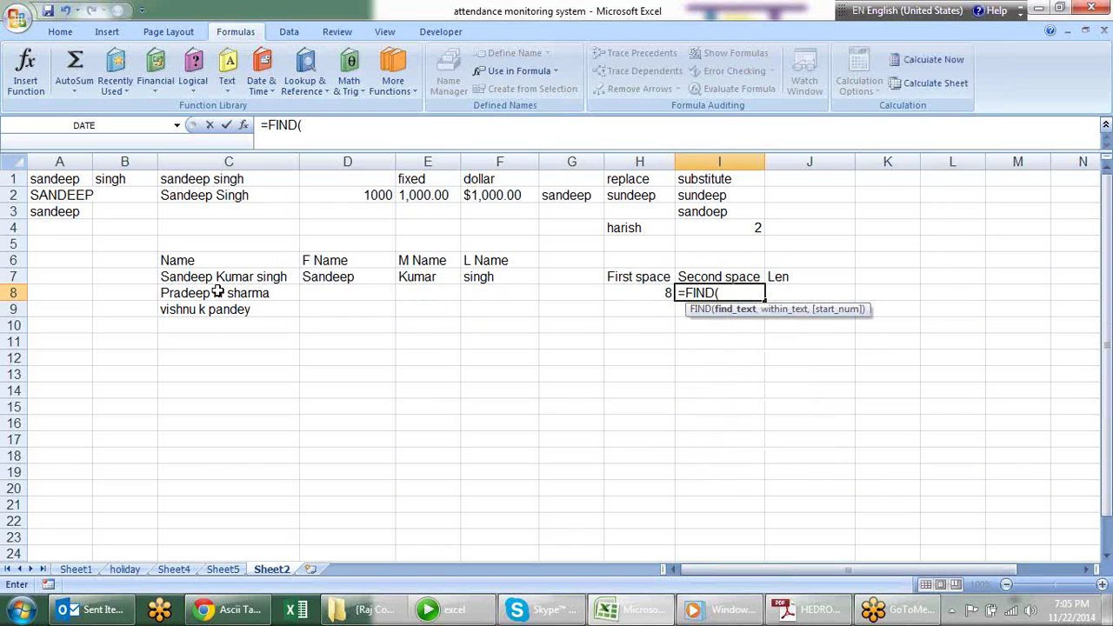
pyautogui.write('" ",')
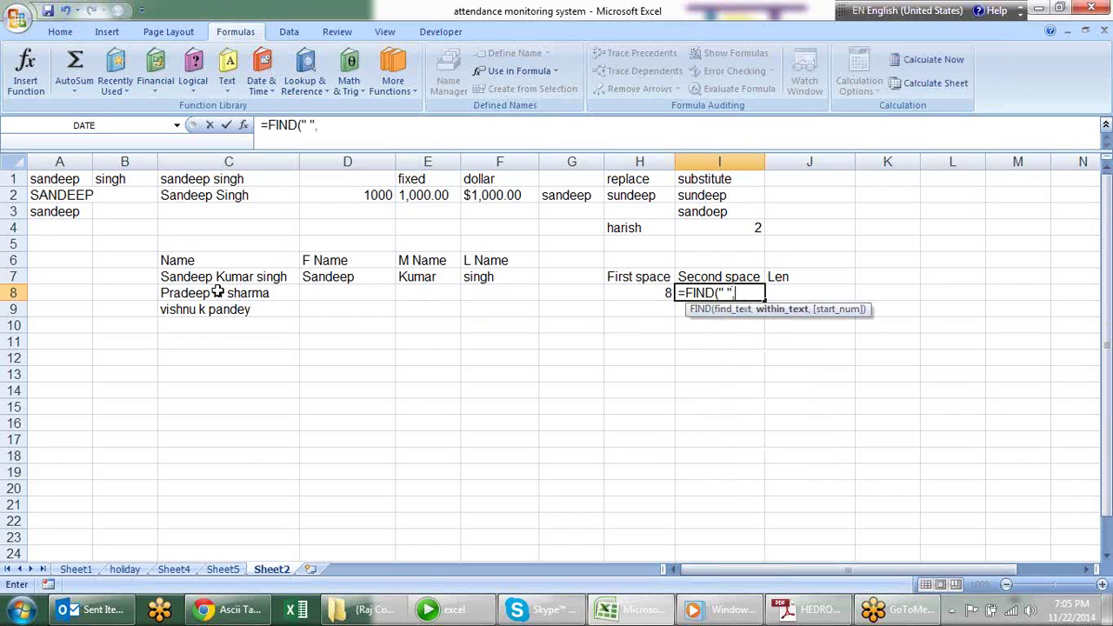
pyautogui.click(292, 290)
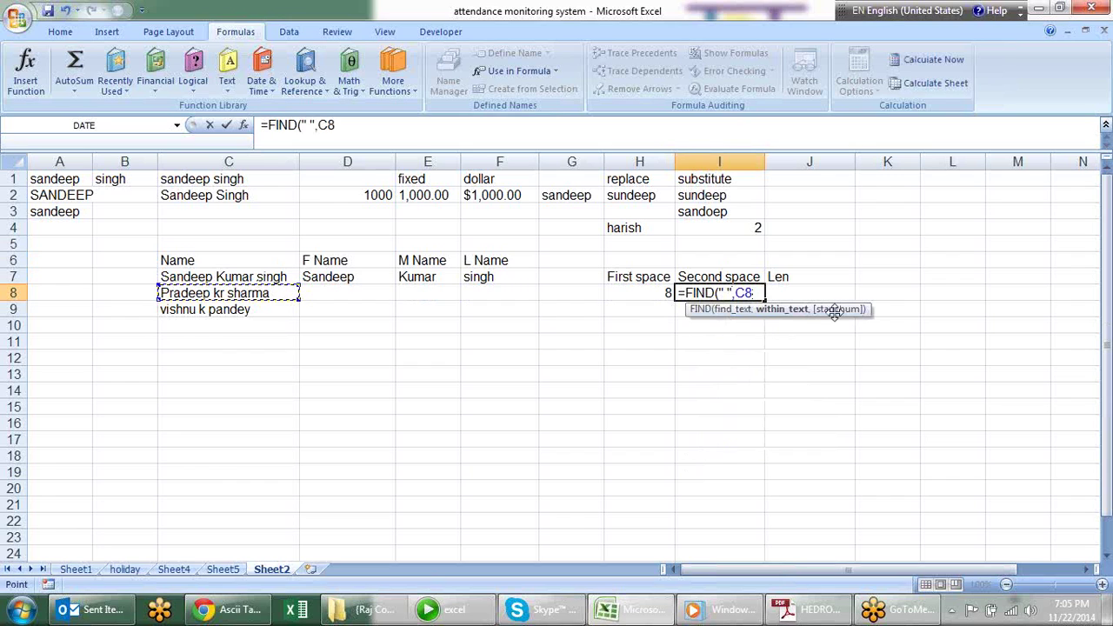
pyautogui.write(',')
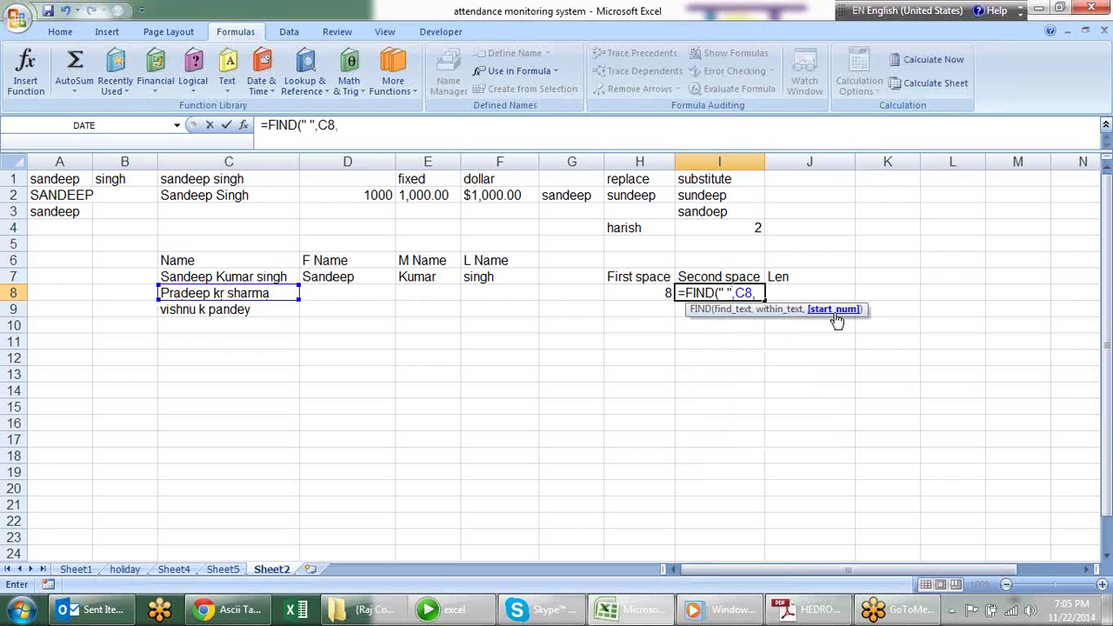
pyautogui.click(663, 293)
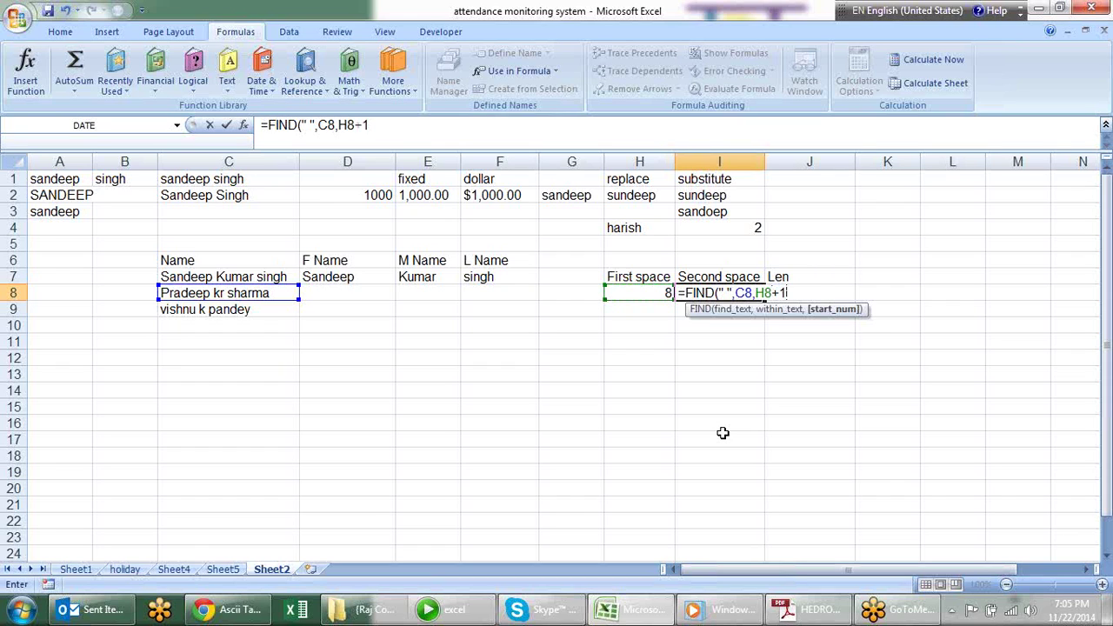
pyautogui.write(')')
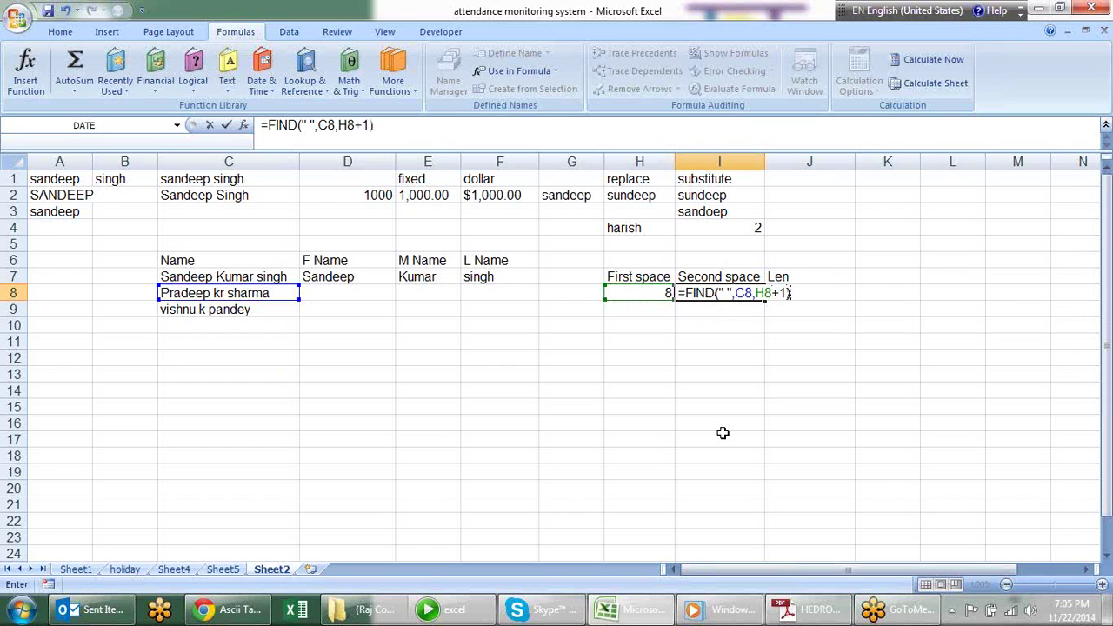
pyautogui.press('Return')
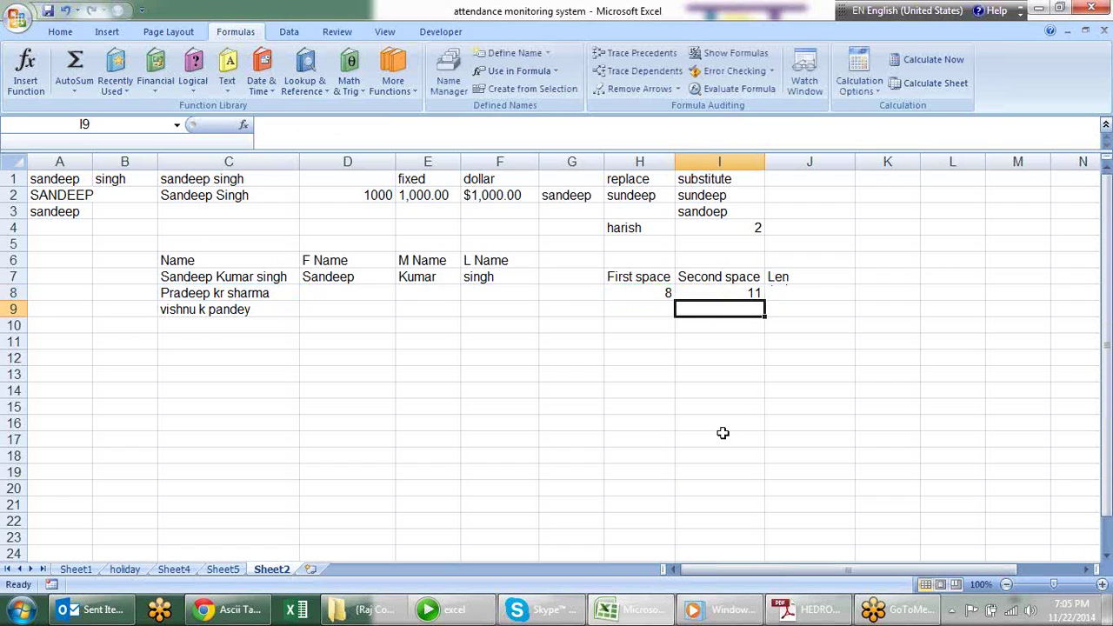
pyautogui.press('Up')
pyautogui.press('Right')
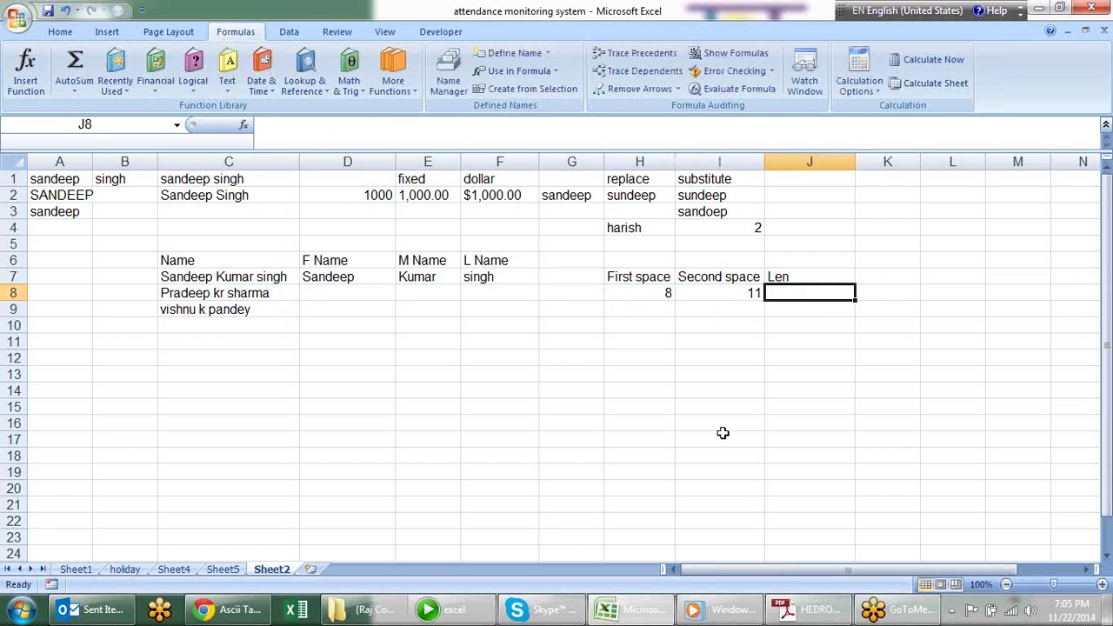
# Enter =LEN(C8) in J8, returning the name length 17
pyautogui.write('=le')
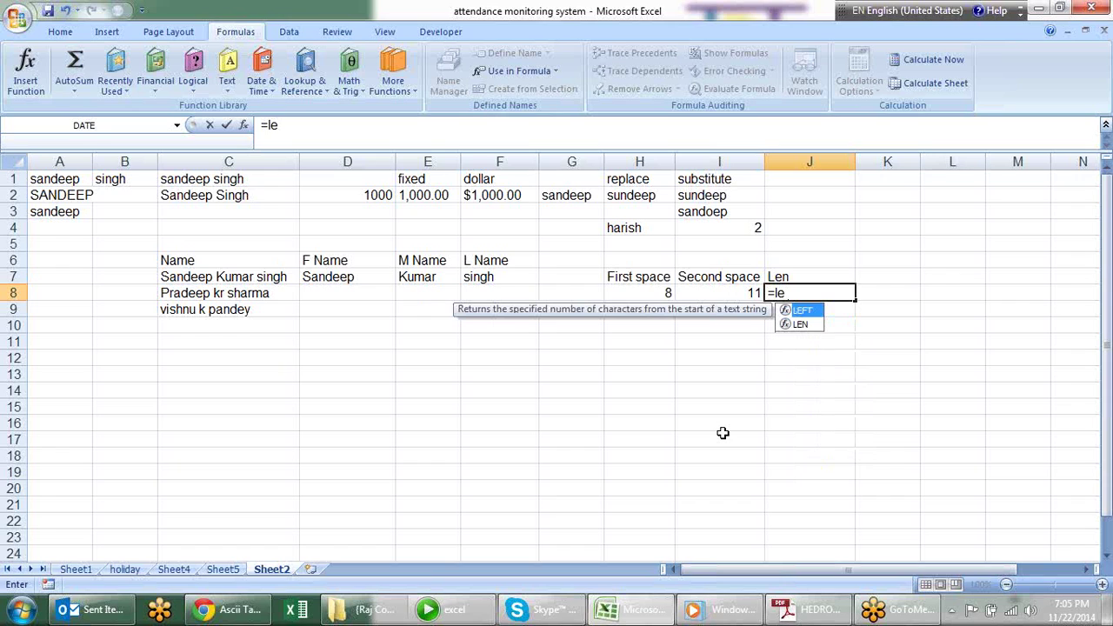
pyautogui.press('Down')
pyautogui.press('Tab')
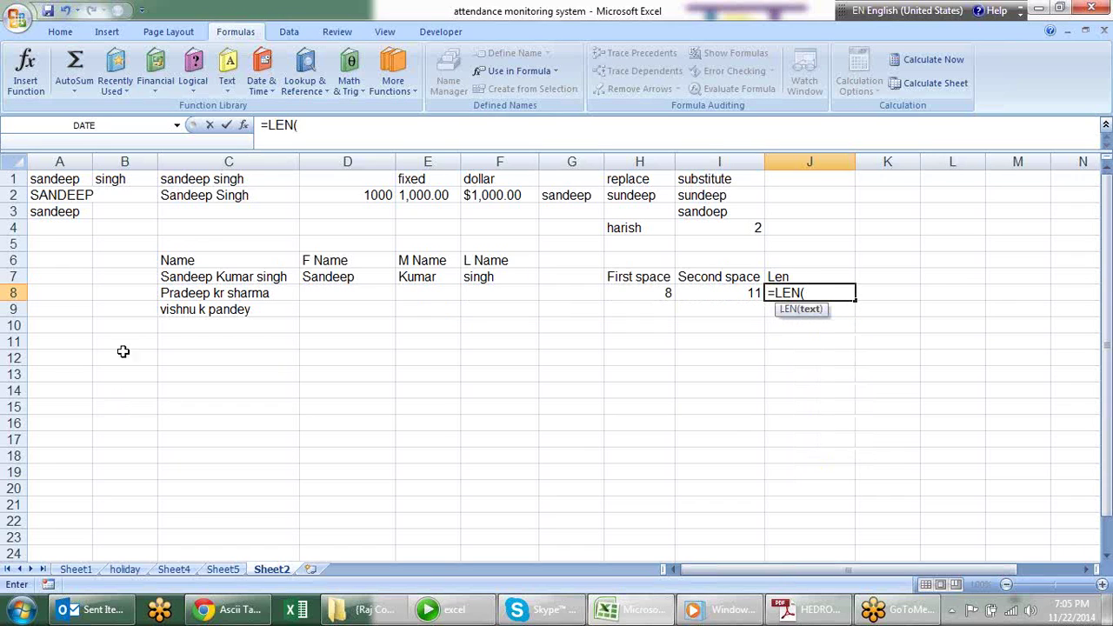
pyautogui.click(209, 294)
pyautogui.press('Return')
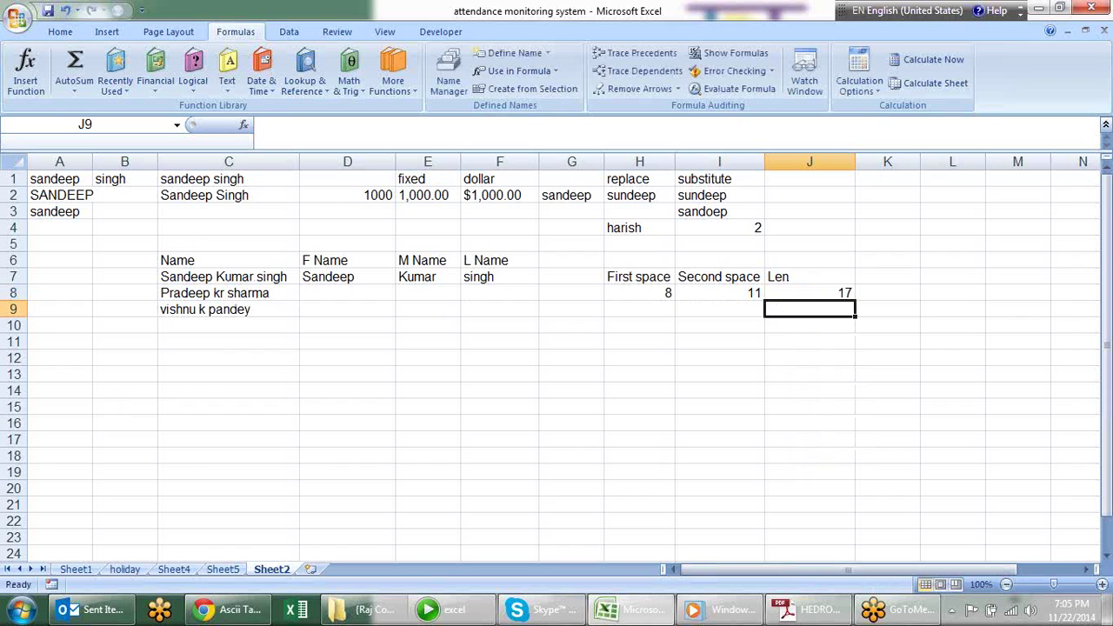
pyautogui.click(356, 293)
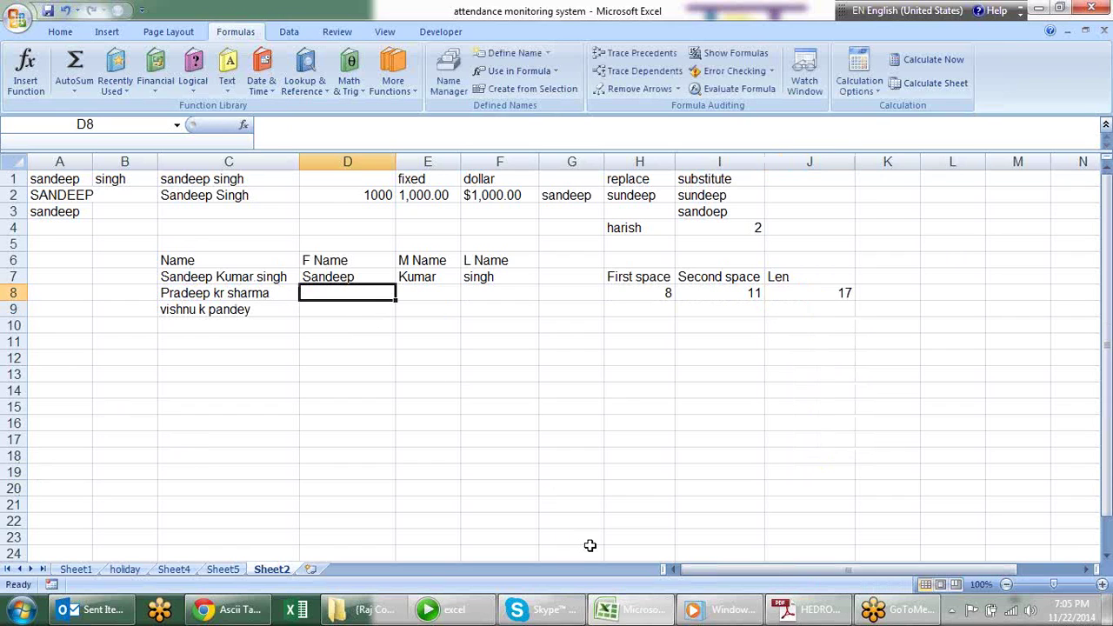
# Enter =LEFT(C8,H8-1) in D8 so it returns the first name Pradeep
pyautogui.write('=')
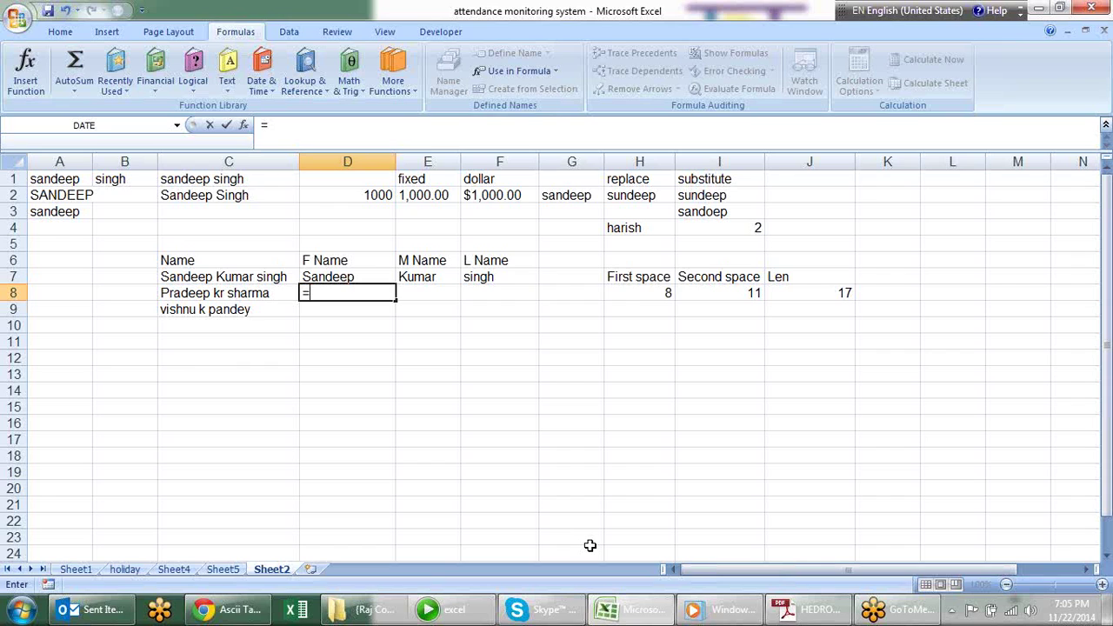
pyautogui.write('le')
pyautogui.press('Tab')
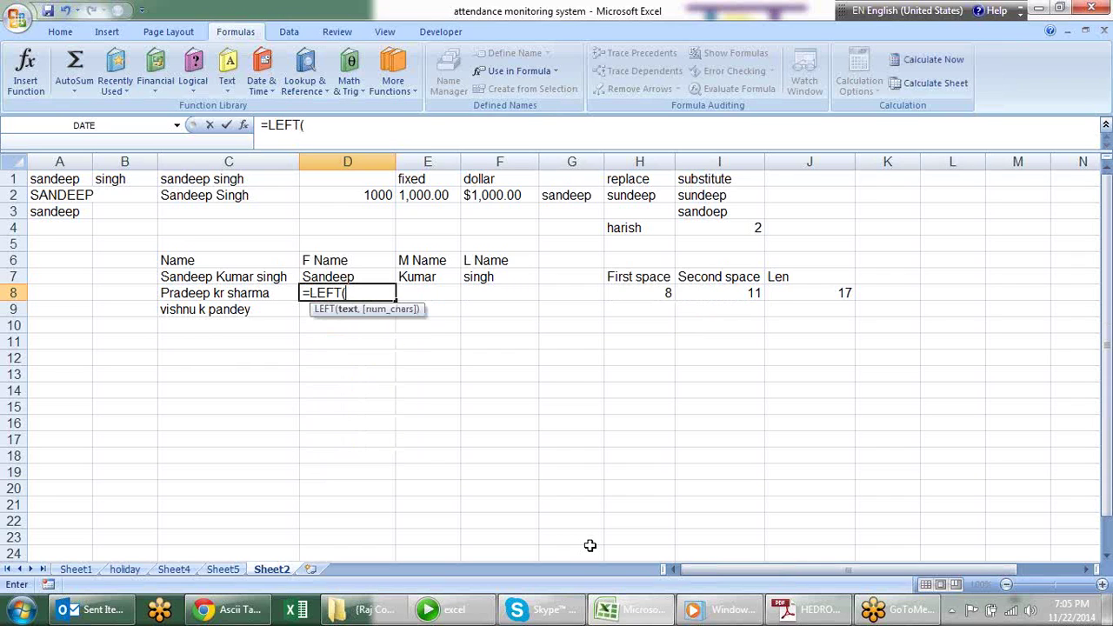
pyautogui.moveTo(656, 294); pyautogui.dragTo(652, 281)
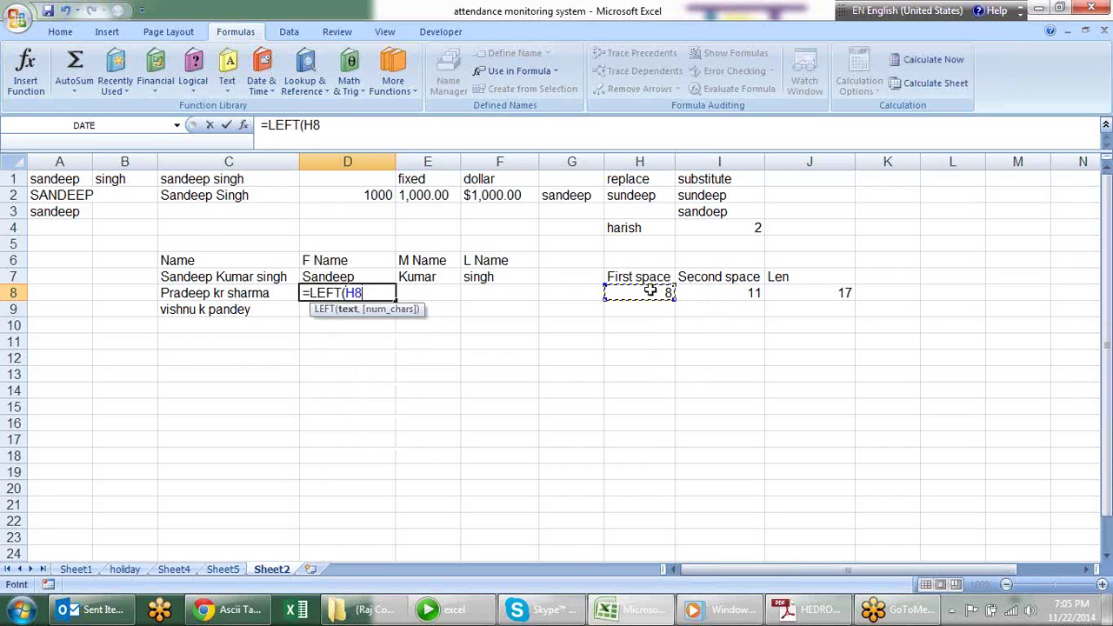
pyautogui.click(646, 296)
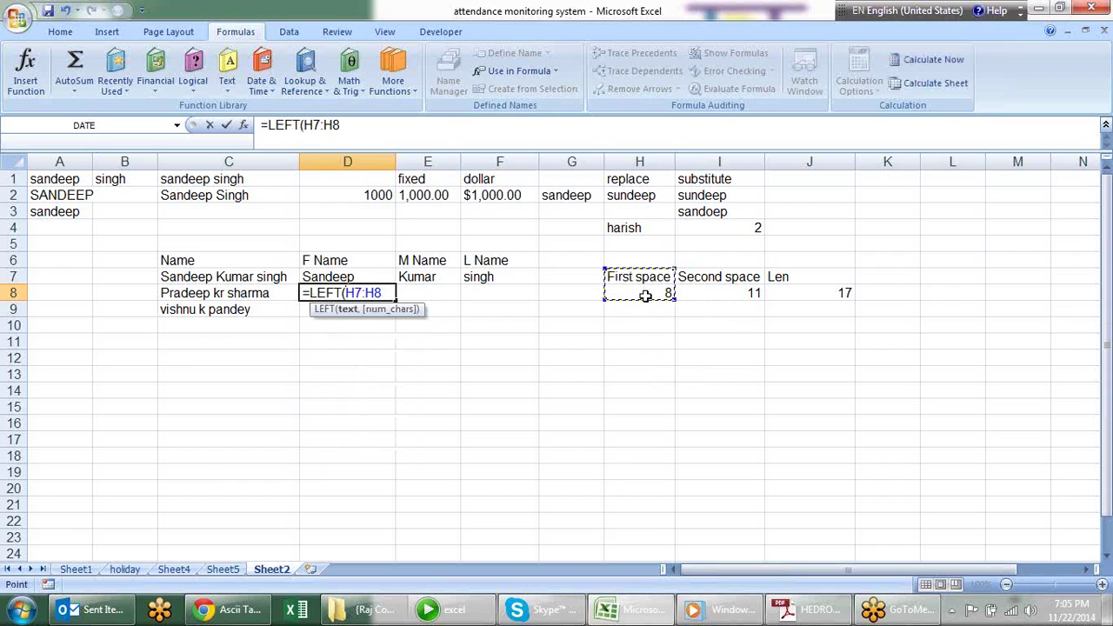
pyautogui.click(256, 299)
pyautogui.write(',')
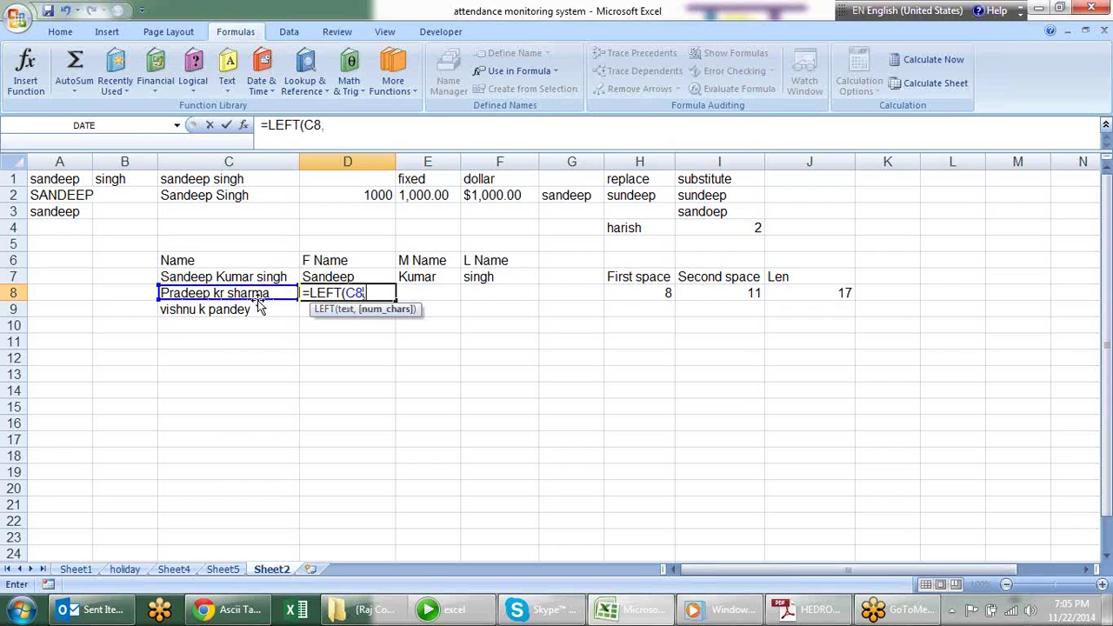
pyautogui.click(629, 293)
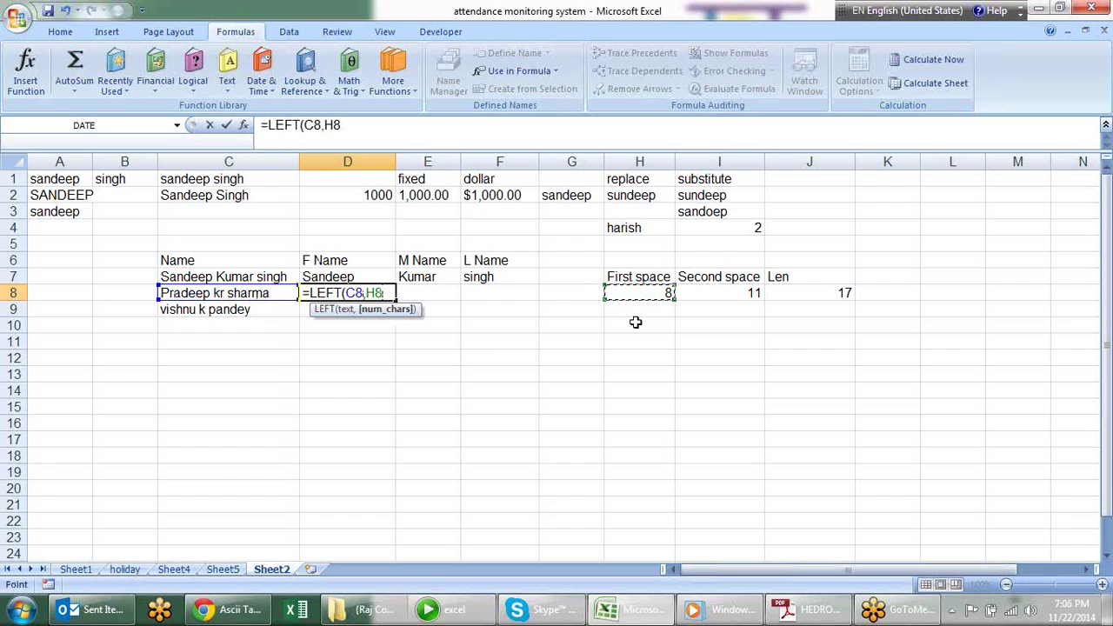
pyautogui.write('-1')
pyautogui.write(')')
pyautogui.press('Return')
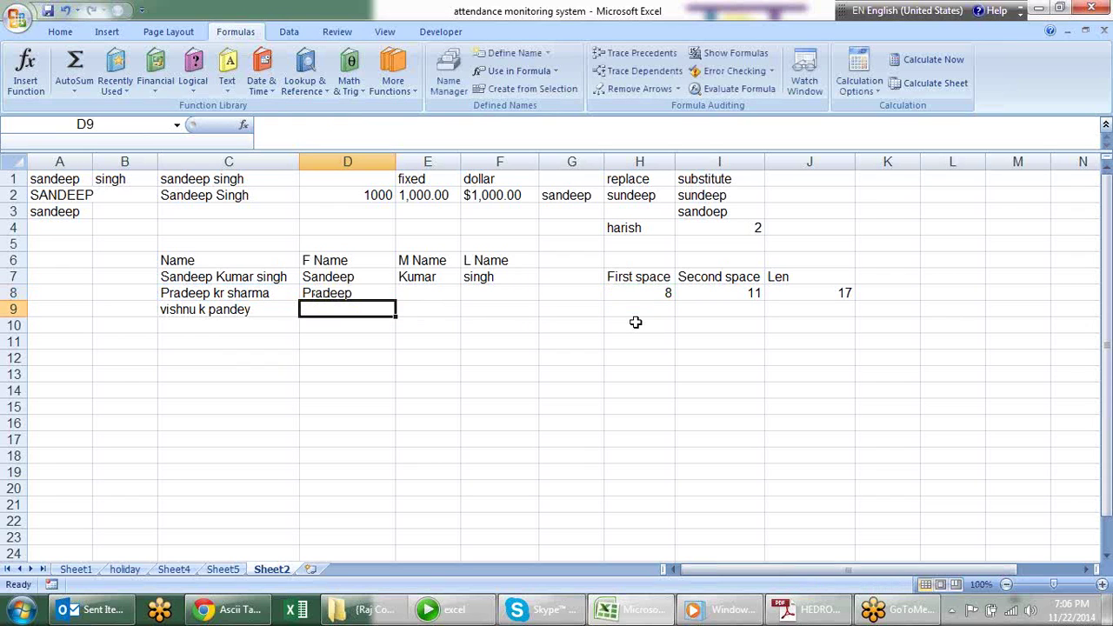
pyautogui.press('Up')
pyautogui.press('Right')
pyautogui.press('Right')
# Enter =RIGHT(C8,J8-I8) in F8 so it returns the last name sharma
pyautogui.write('=ri')
pyautogui.press('Tab')
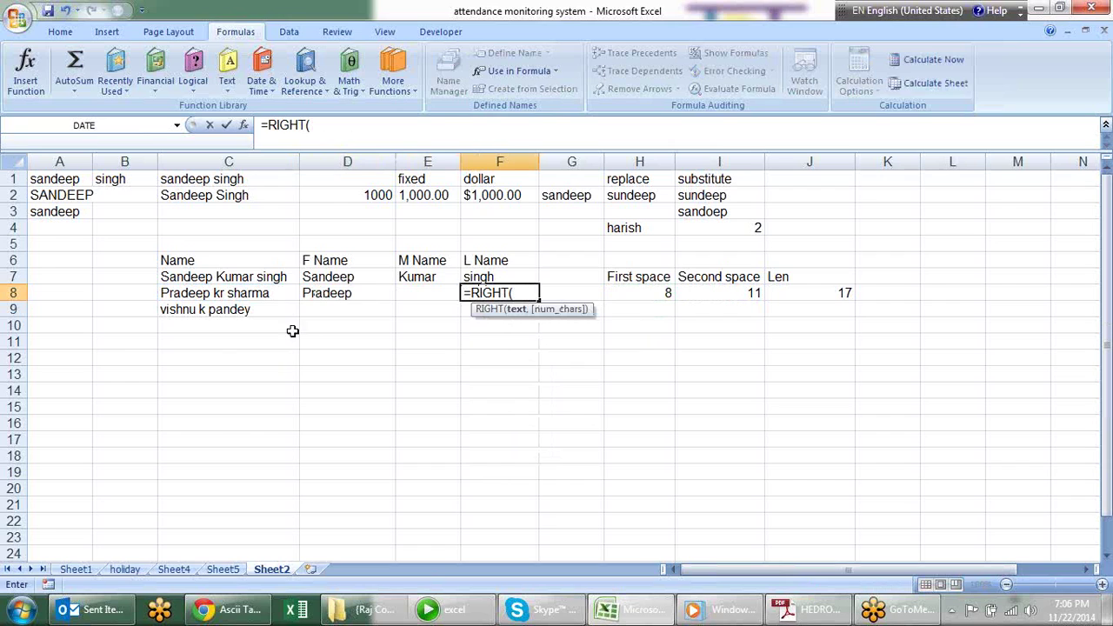
pyautogui.click(279, 294)
pyautogui.write(',')
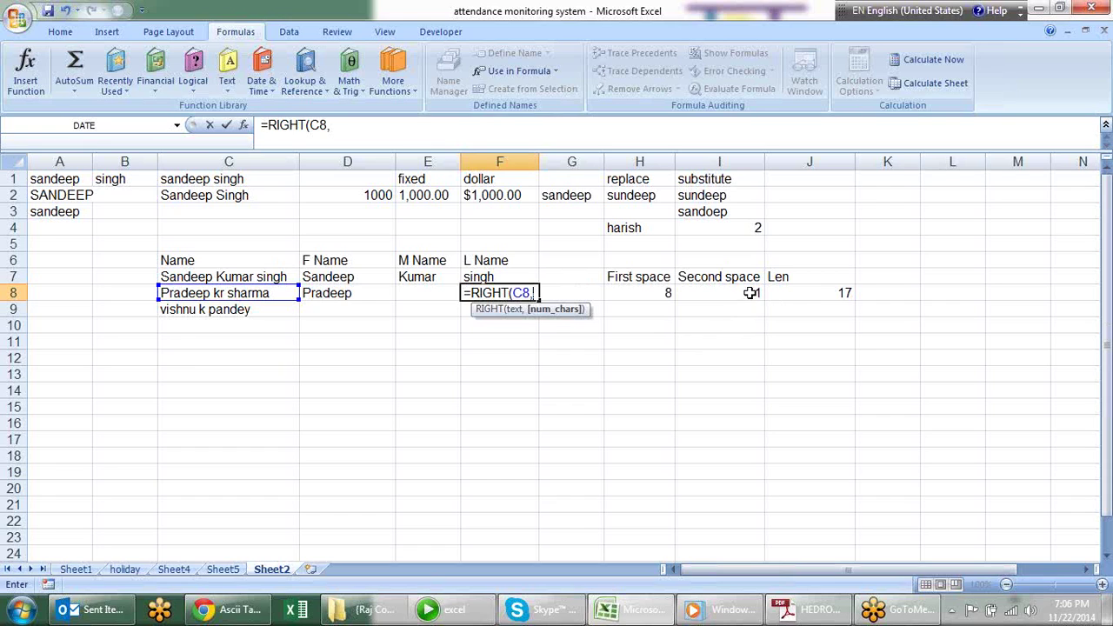
pyautogui.click(794, 293)
pyautogui.write('-')
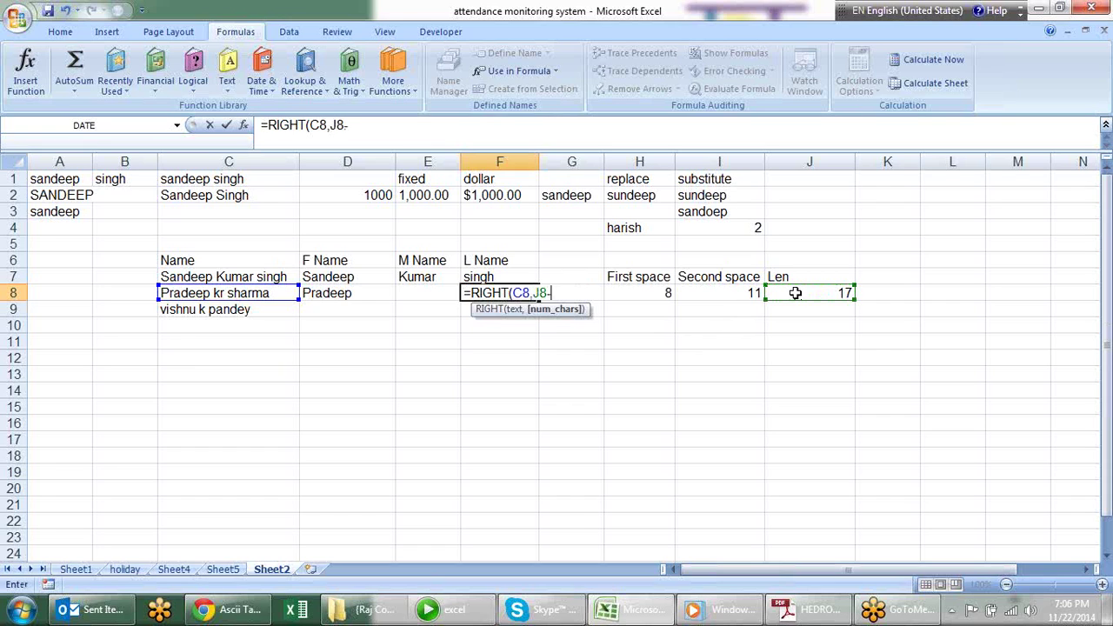
pyautogui.click(751, 293)
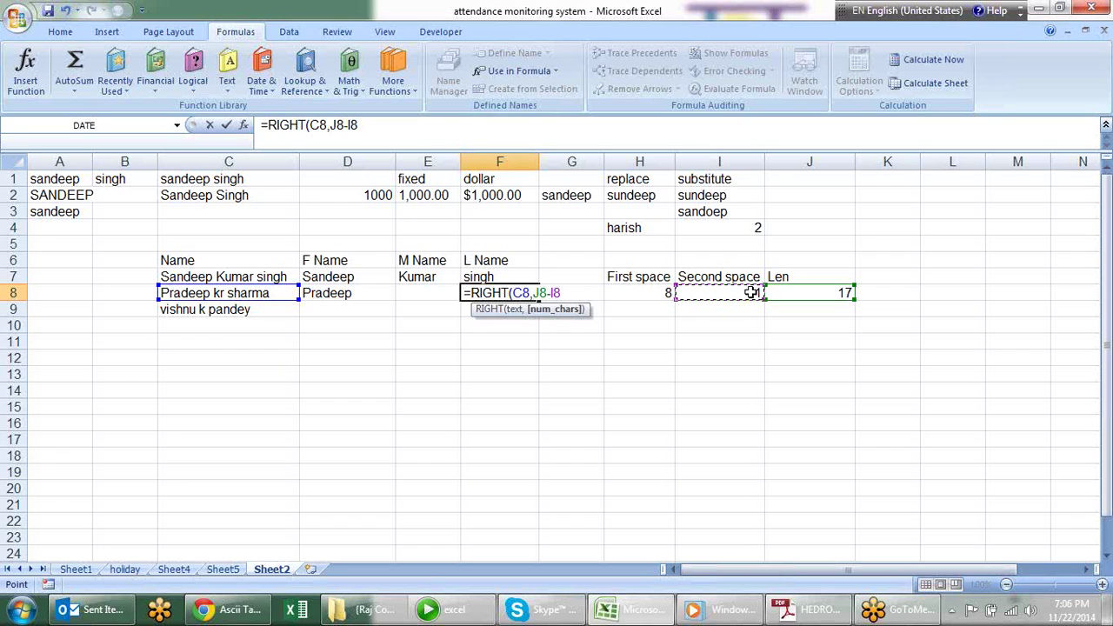
pyautogui.press('Return')
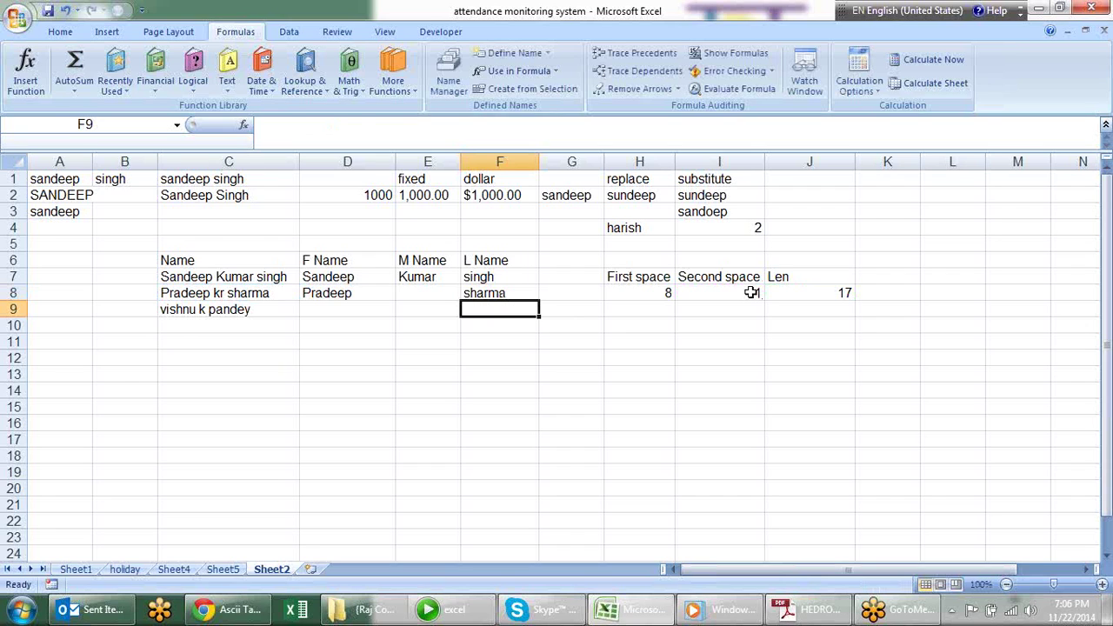
pyautogui.press('Up')
pyautogui.press('Left')
# Enter =MID(C8,H8+1,I8-H8-1) in E8 to extract the middle name kr
pyautogui.write('=')
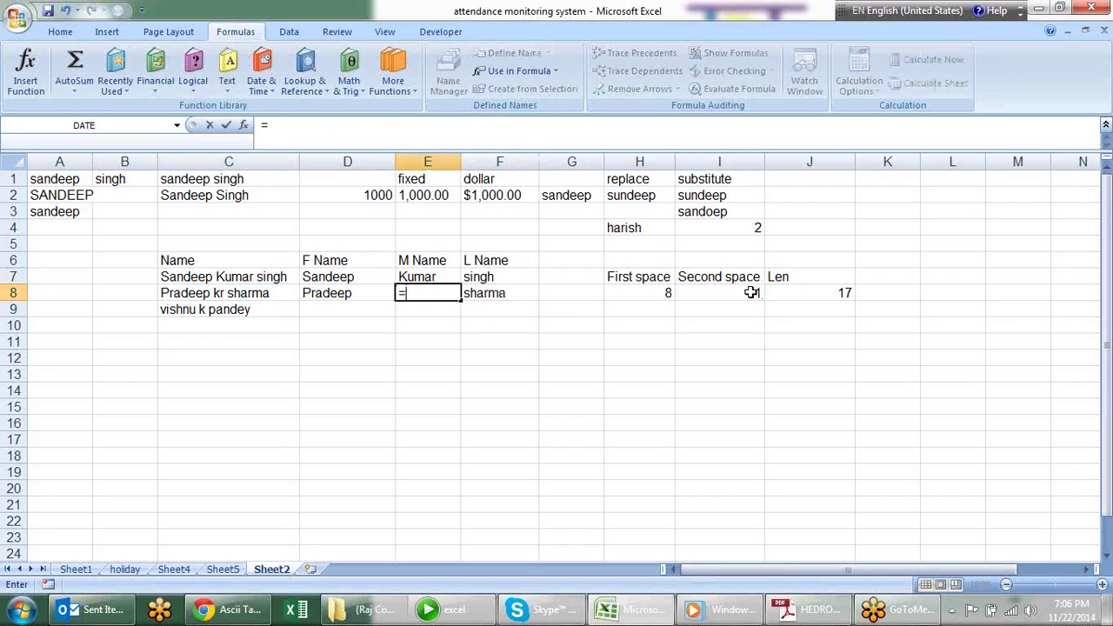
pyautogui.write('mid(')
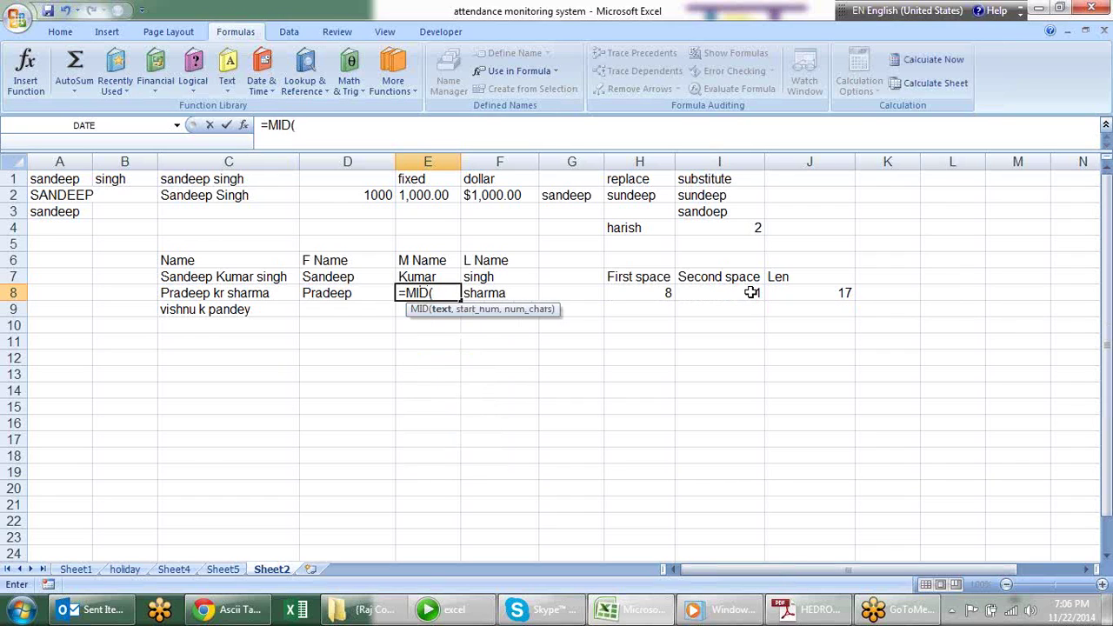
pyautogui.click(277, 293)
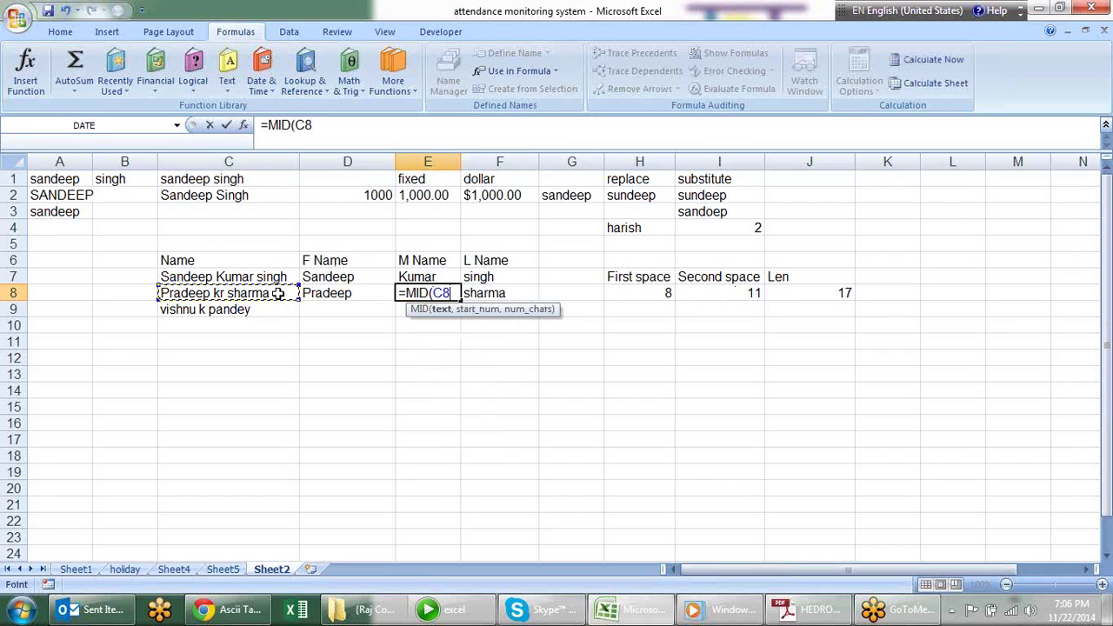
pyautogui.write(',')
pyautogui.click(663, 294)
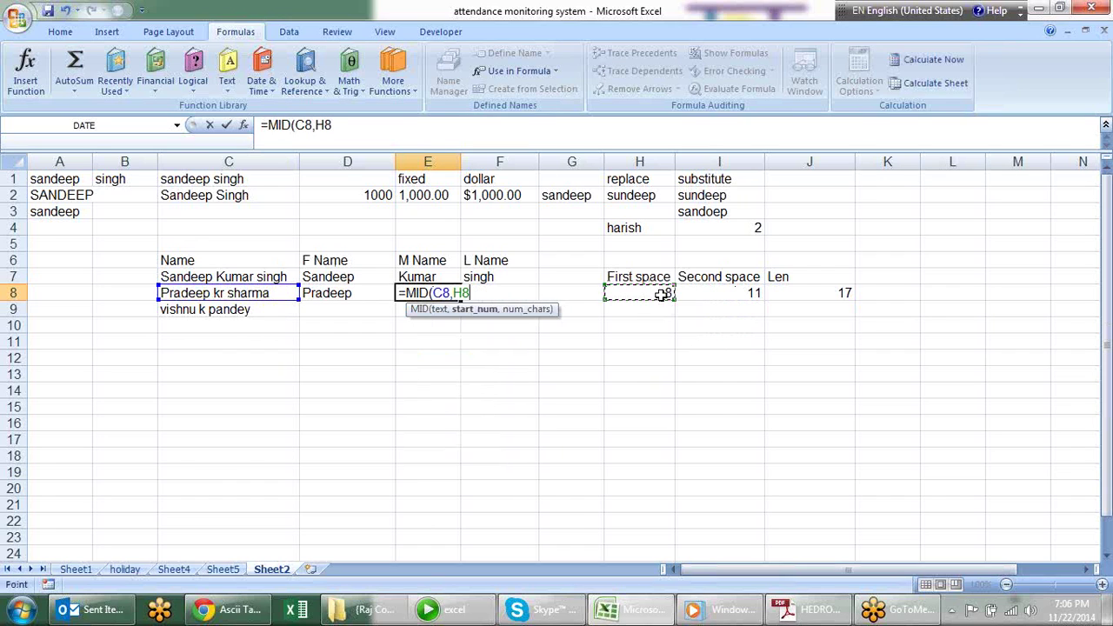
pyautogui.write('+1')
pyautogui.write(',')
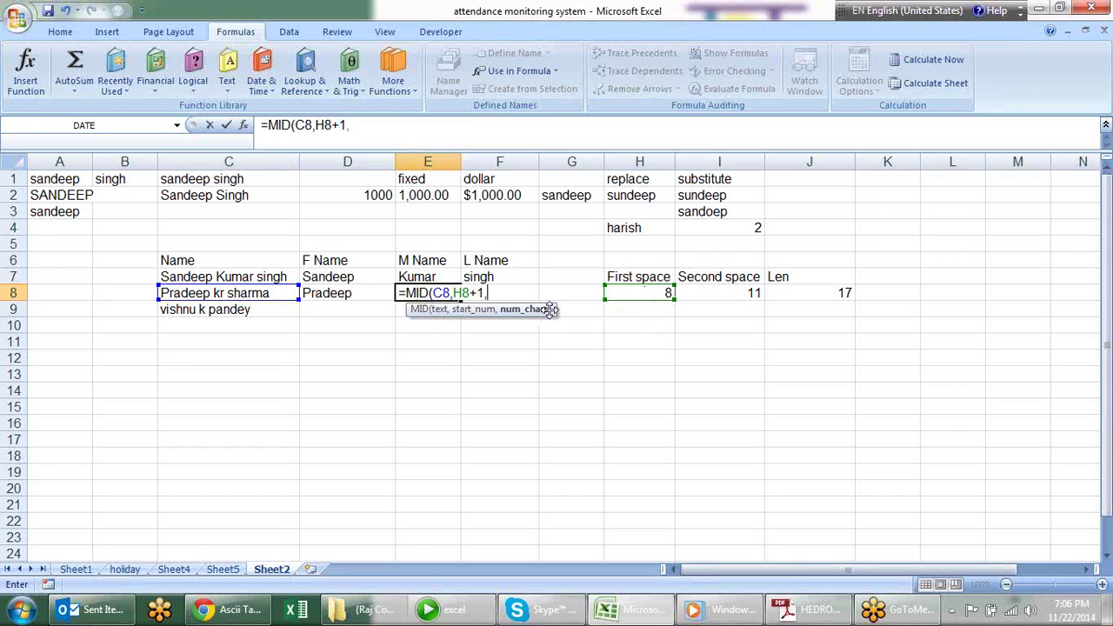
pyautogui.click(724, 293)
pyautogui.write('-')
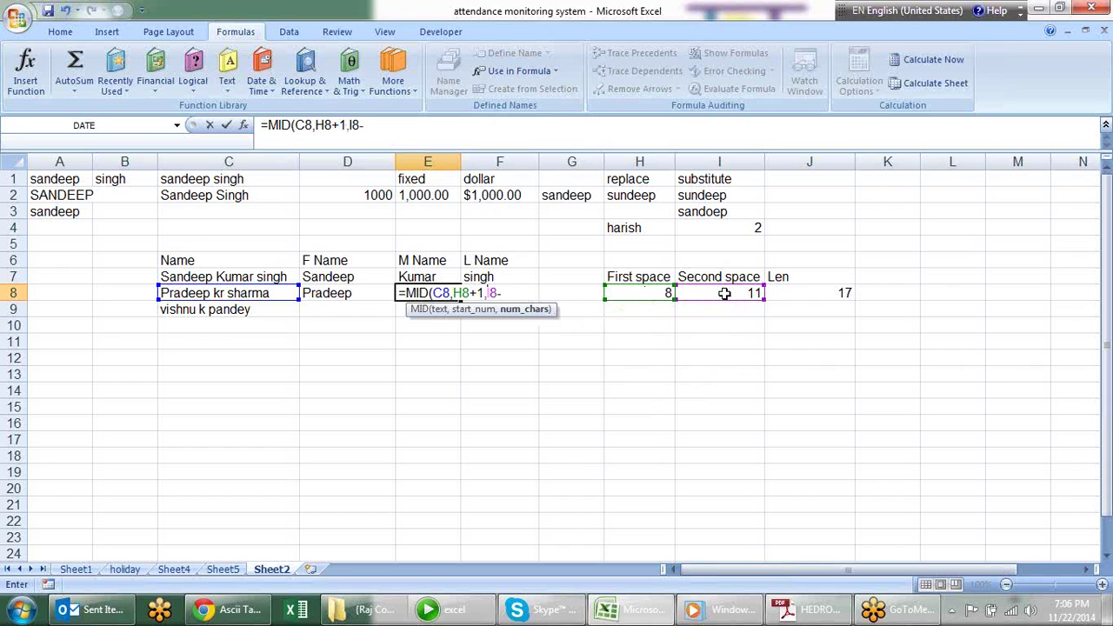
pyautogui.click(637, 292)
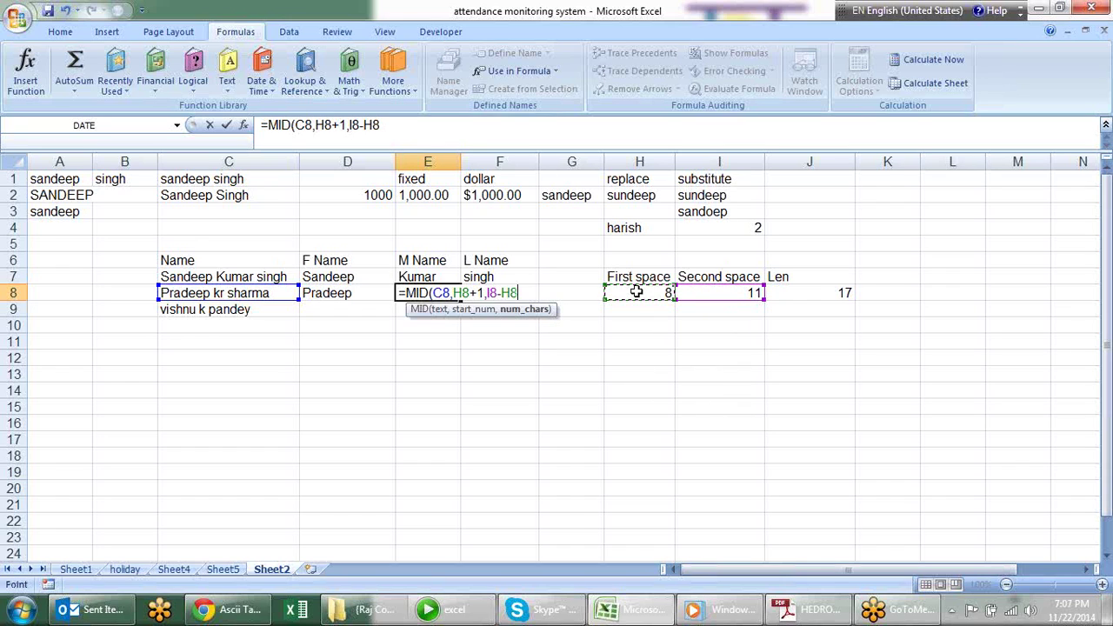
pyautogui.write('-1')
pyautogui.press('Return')
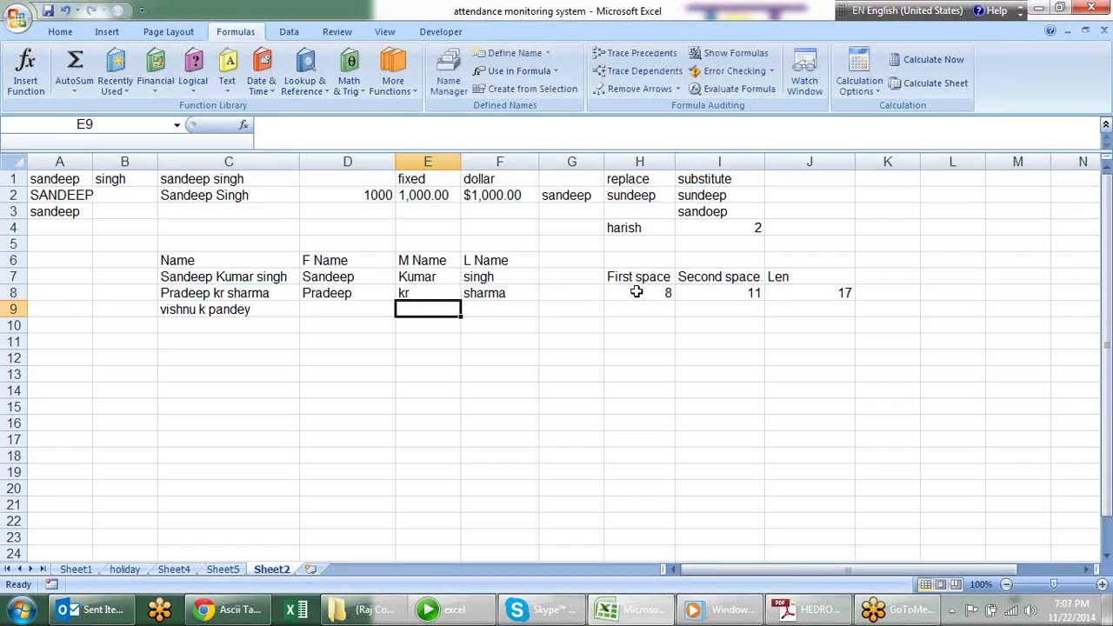
# Fill D8:F8 down to row 9 and H8:J8 down to row 16, then check D9:F9
pyautogui.moveTo(348, 292)
pyautogui.mouseDown()
pyautogui.moveTo(477, 296)
pyautogui.moveTo(540, 314)
pyautogui.mouseUp()
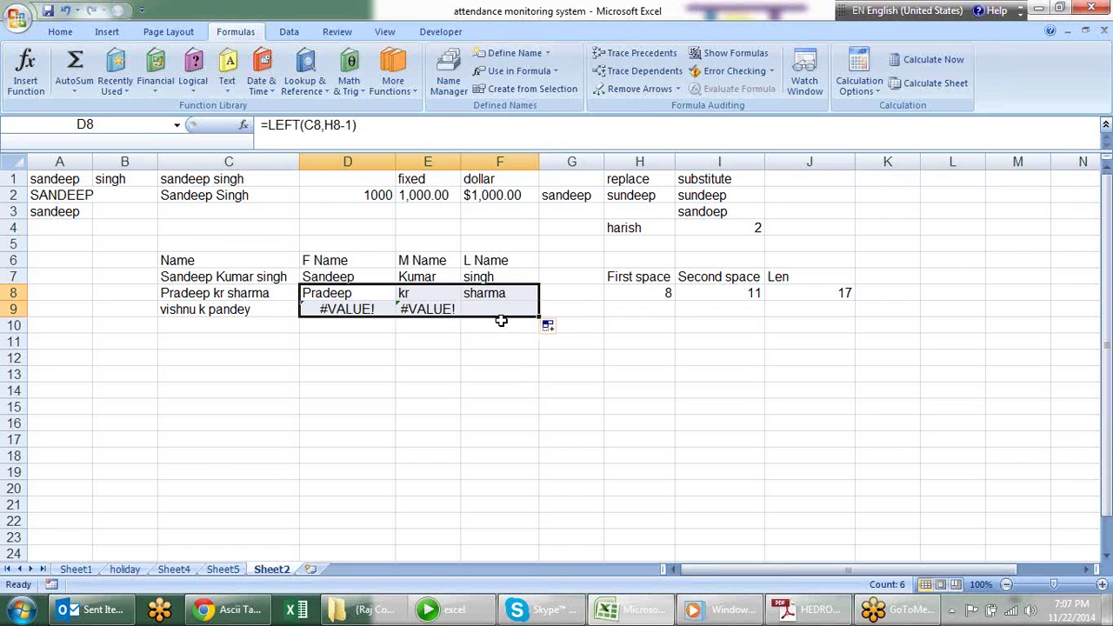
pyautogui.moveTo(643, 293)
pyautogui.mouseDown()
pyautogui.moveTo(848, 293)
pyautogui.moveTo(857, 432)
pyautogui.mouseUp()
pyautogui.click(350, 304)
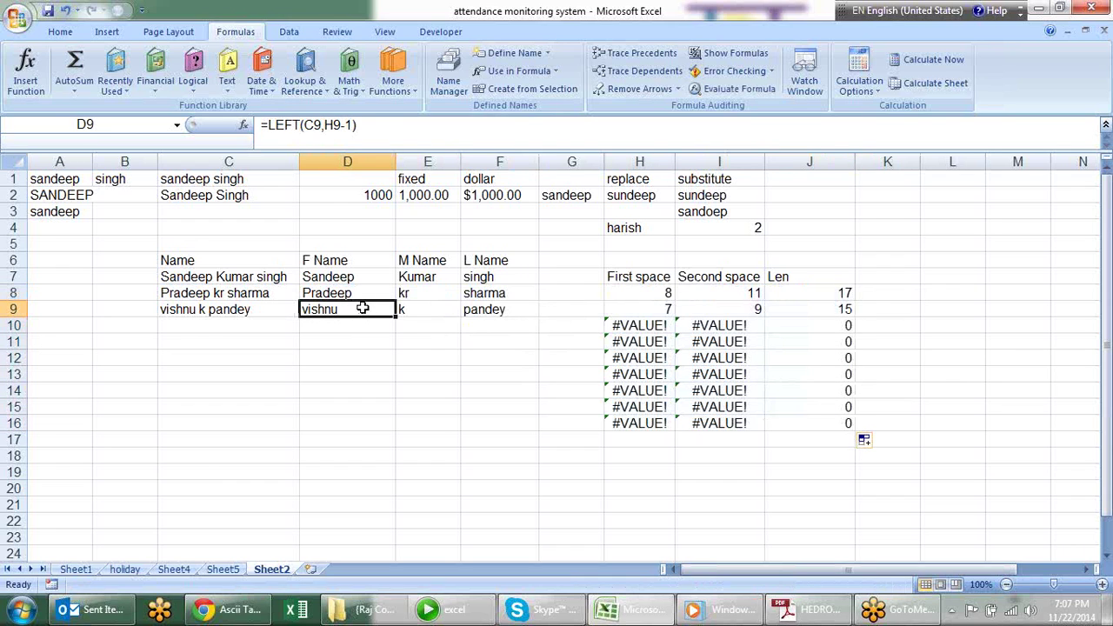
pyautogui.click(409, 310)
pyautogui.click(485, 309)
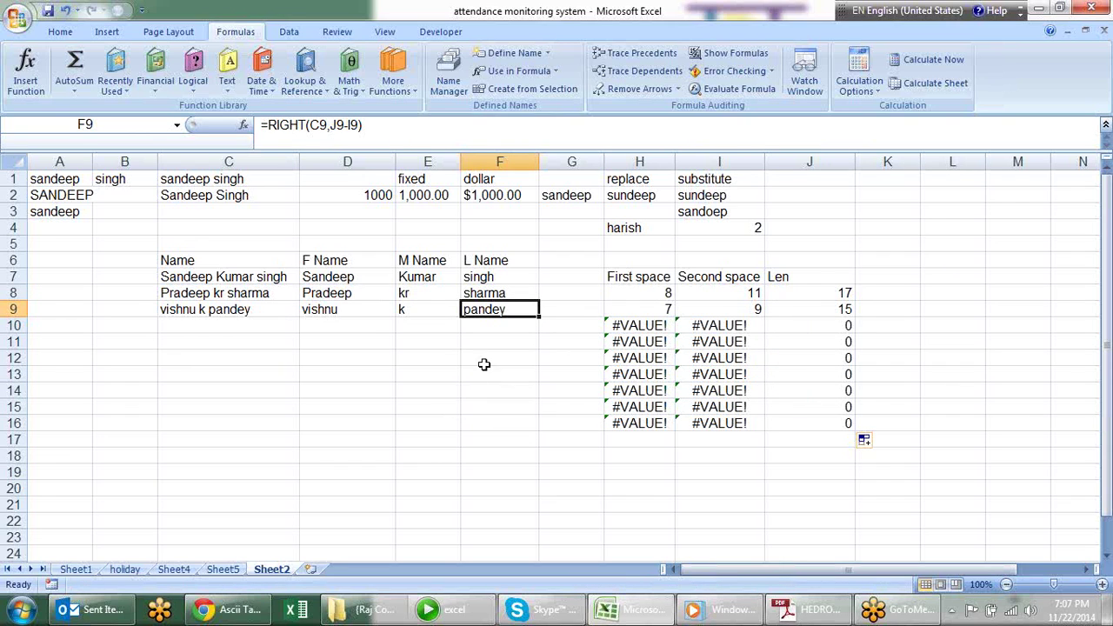
# Inspect the space-position formulas in H9, I10 and I9, leaving I9 unchanged
pyautogui.click(667, 309)
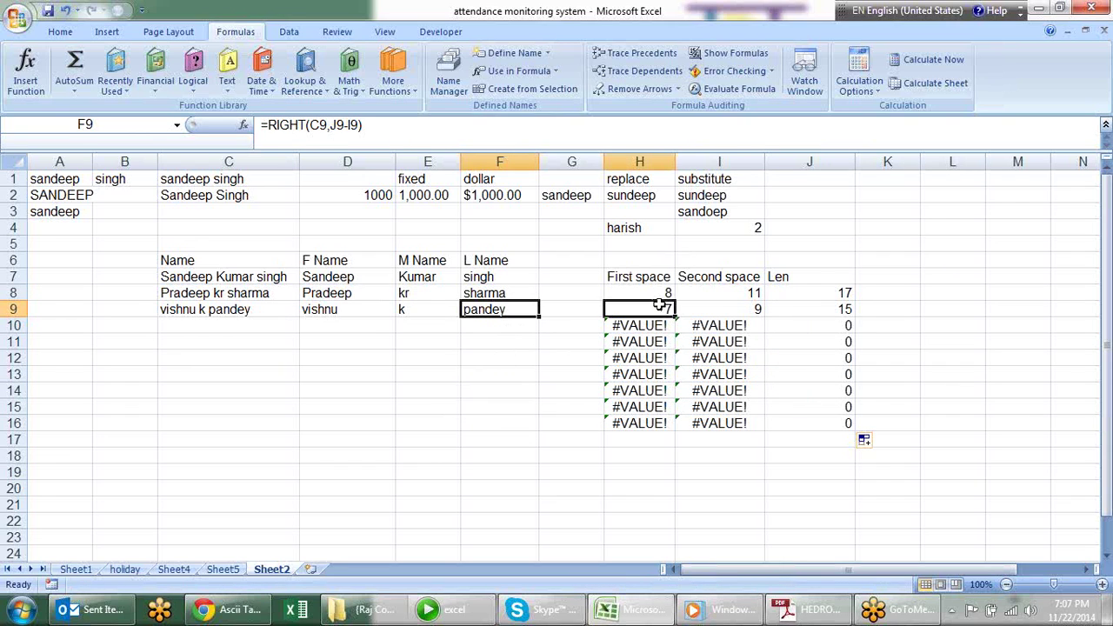
pyautogui.click(743, 324)
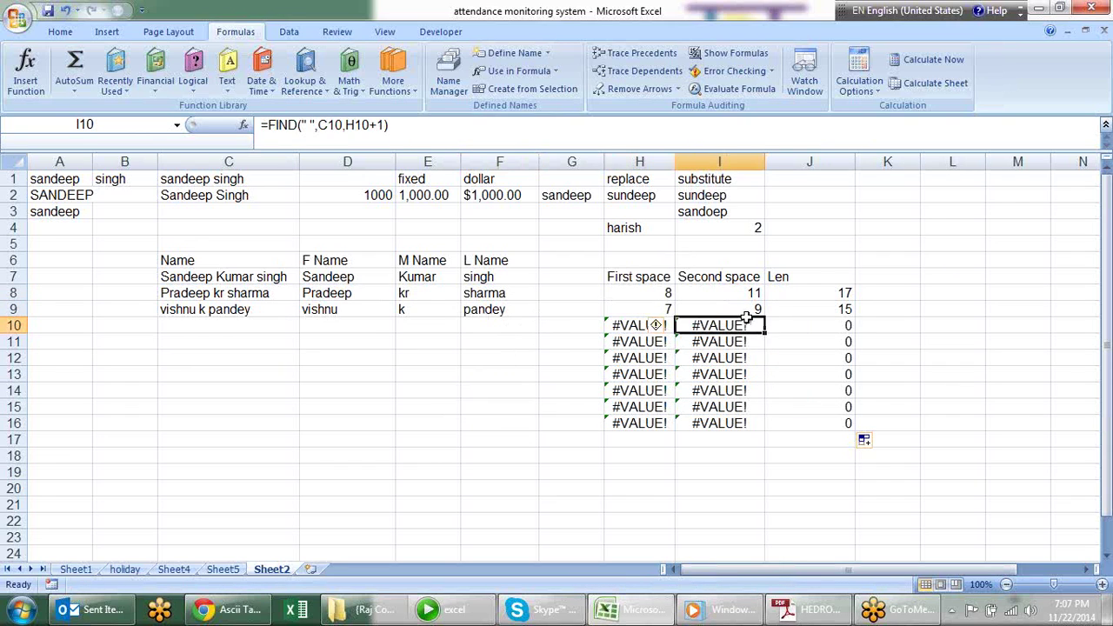
pyautogui.click(698, 308)
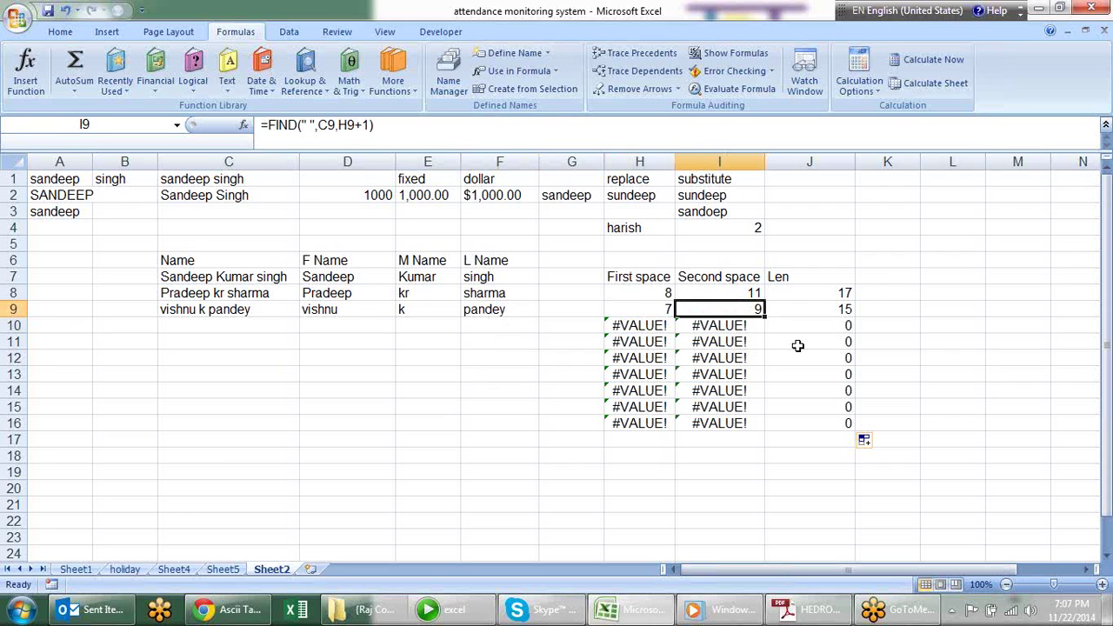
pyautogui.press('F2')
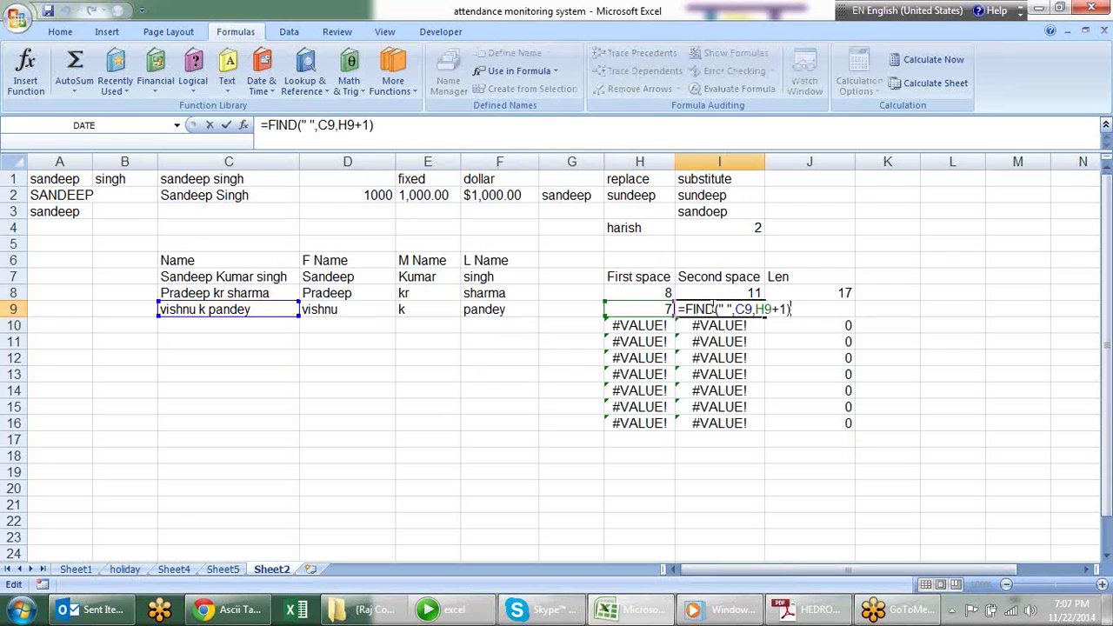
pyautogui.click(773, 308)
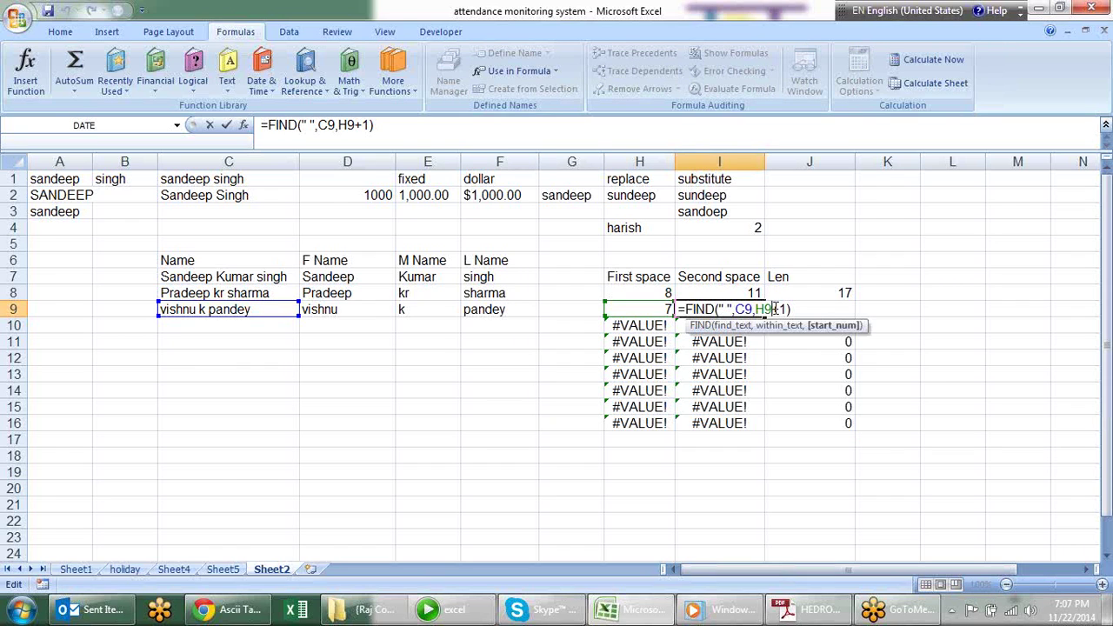
pyautogui.hotkey('ctrl', 'Return')
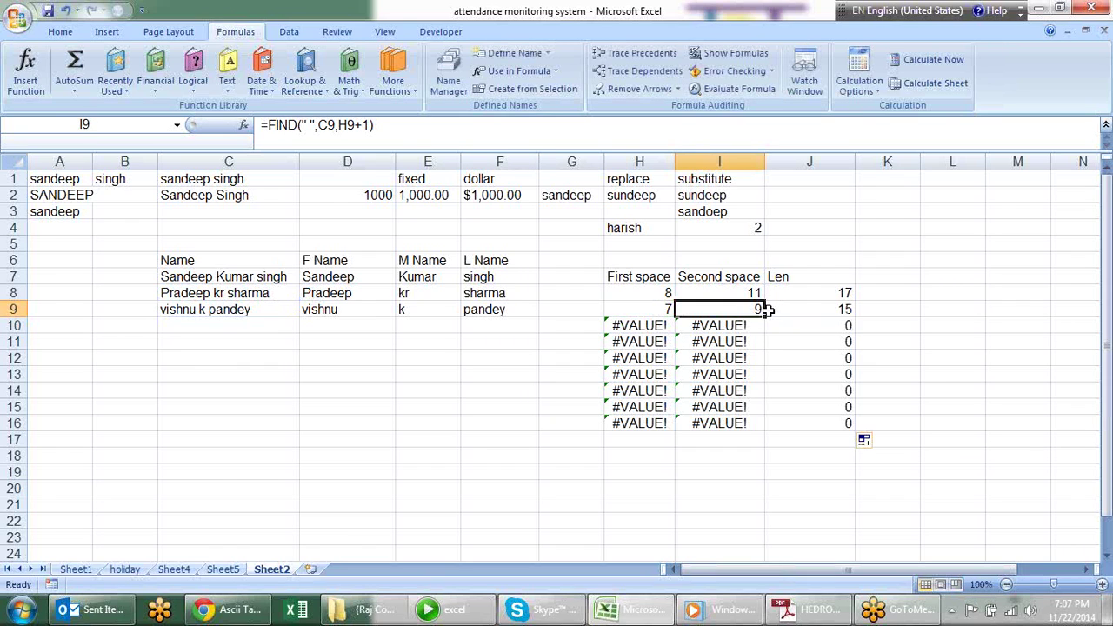
# Start retyping I8 as =FIND(" ",C8, ready for its start position
pyautogui.click(748, 294)
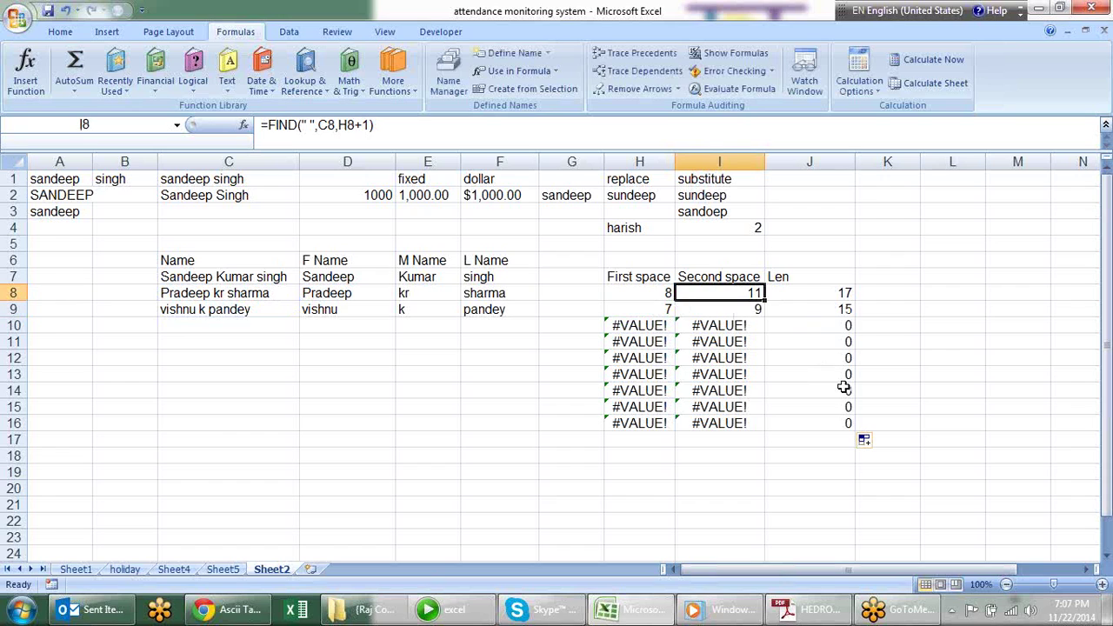
pyautogui.write('=fin')
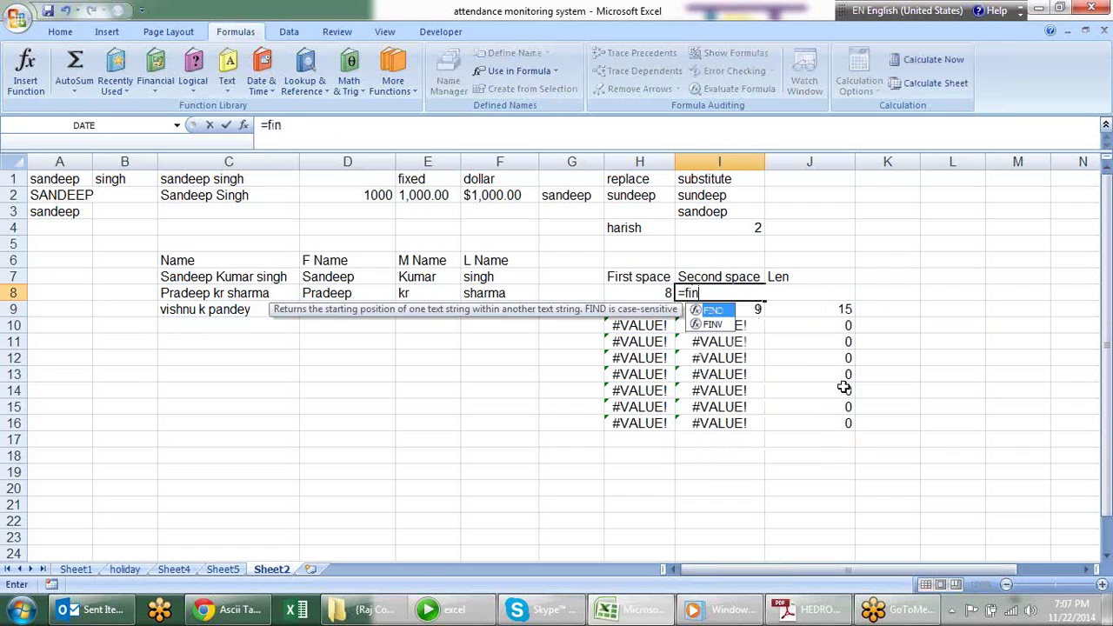
pyautogui.press('Tab')
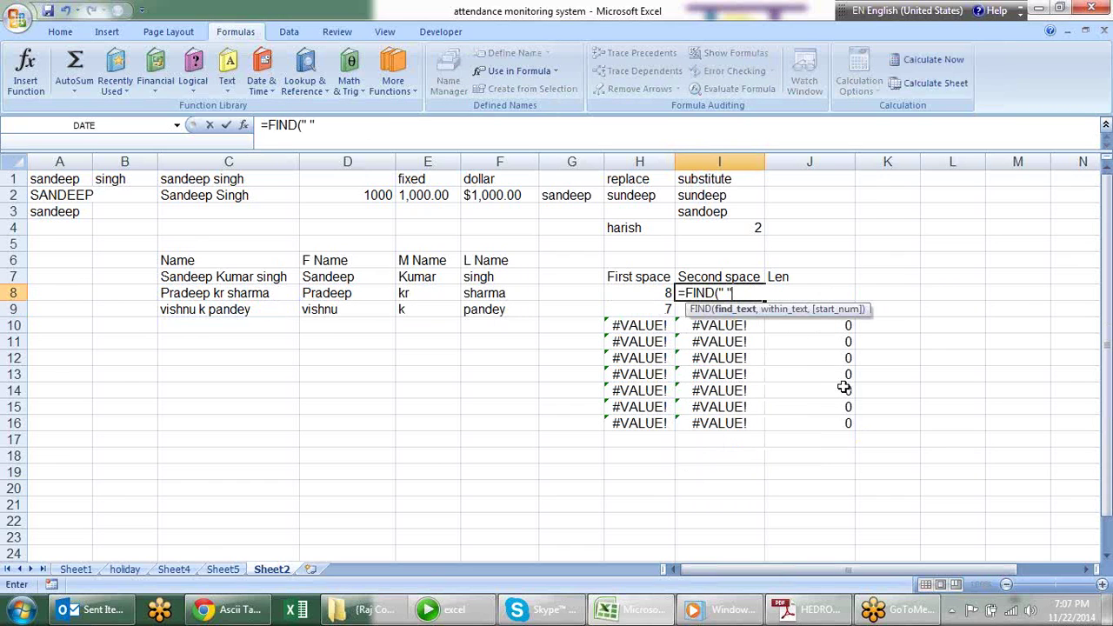
pyautogui.write(',')
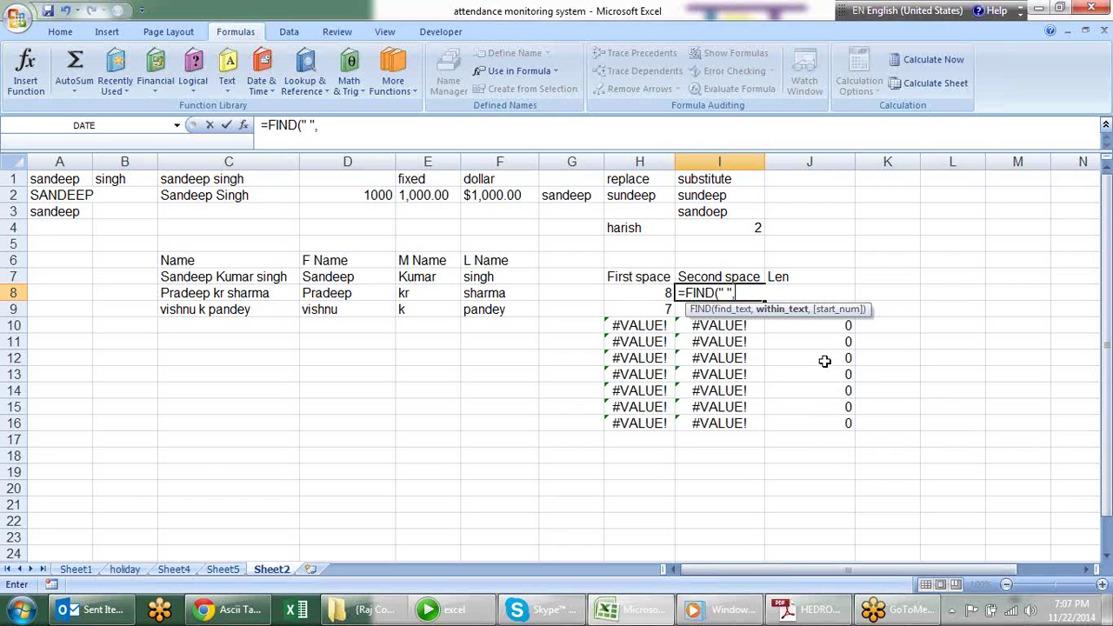
pyautogui.click(212, 294)
pyautogui.write(',')
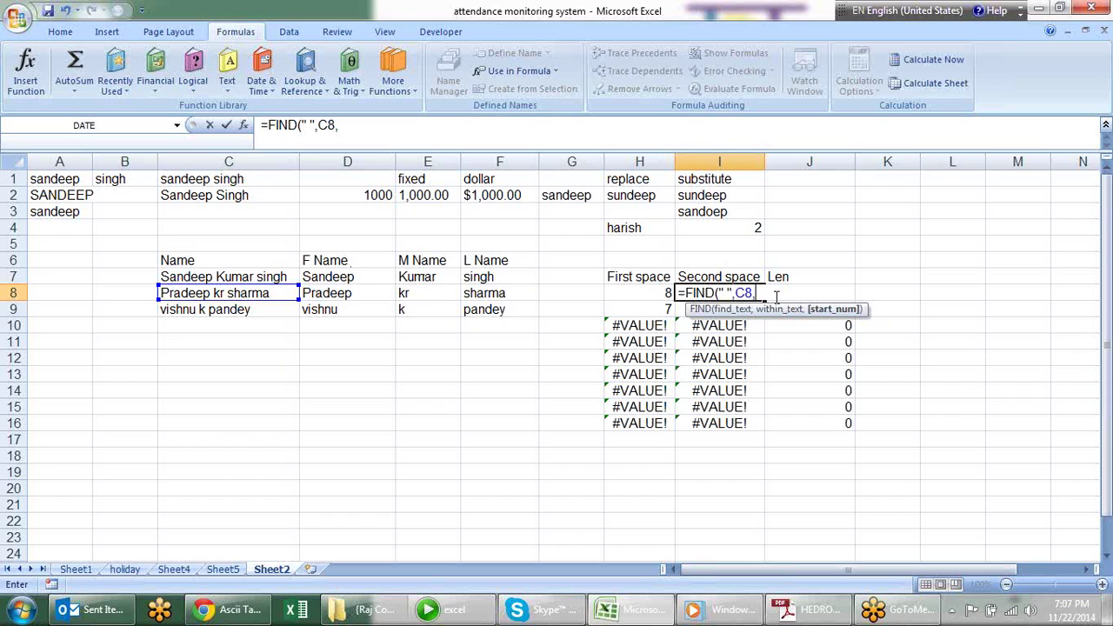
# Complete I8's formula as =FIND(" ",C8,H8+1) so it returns 11
pyautogui.click(657, 293)
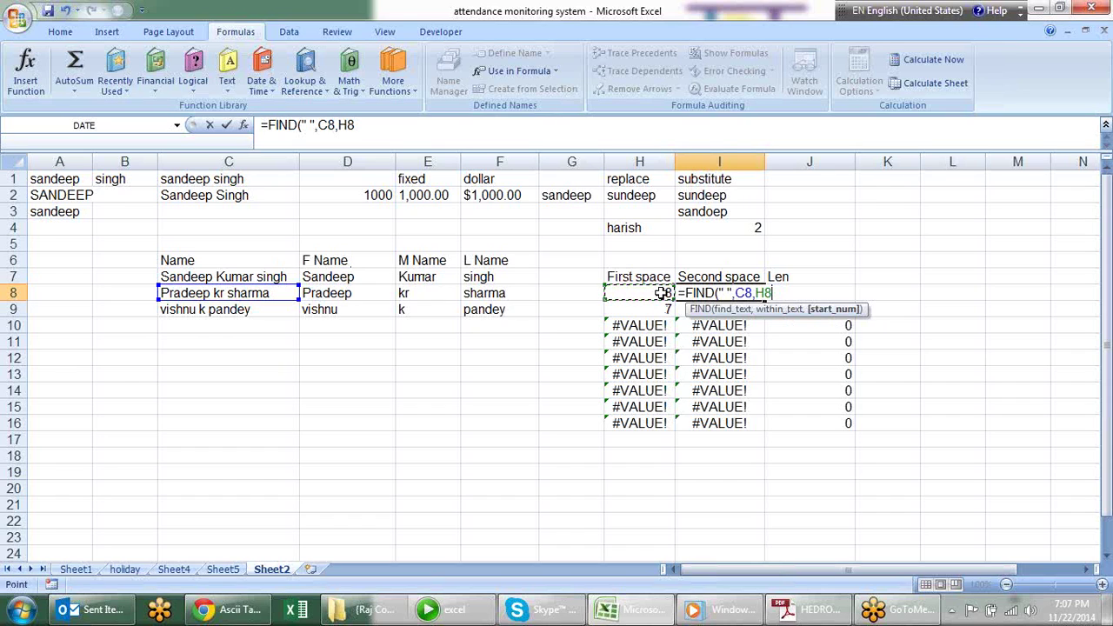
pyautogui.write('+')
pyautogui.press('Return')
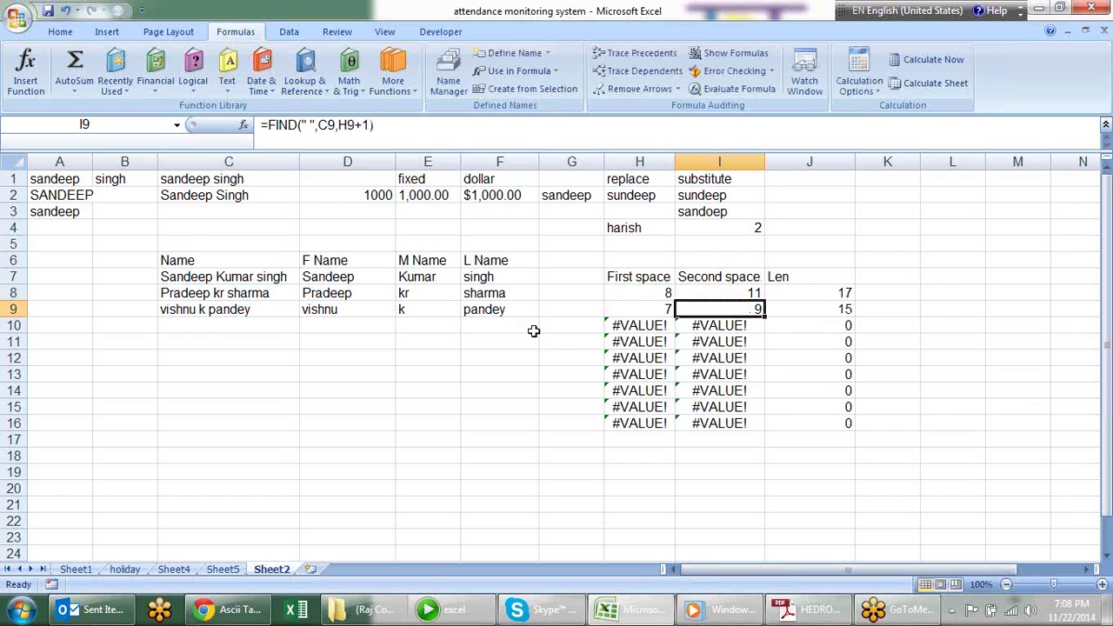
pyautogui.click(438, 297)
pyautogui.click(442, 309)
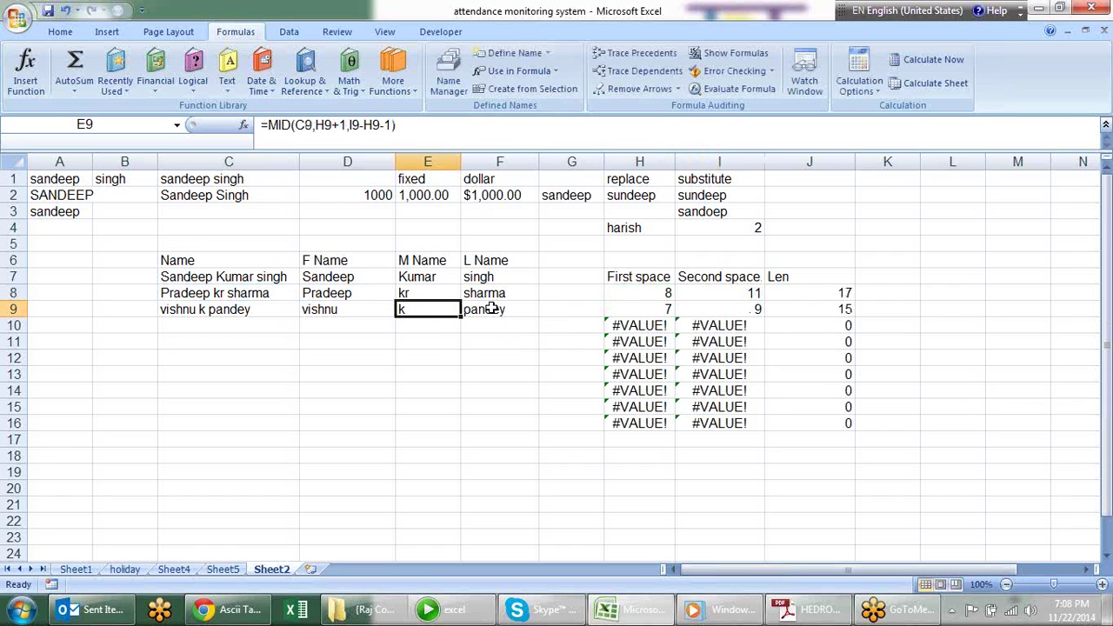
pyautogui.click(492, 310)
pyautogui.click(496, 295)
pyautogui.click(441, 298)
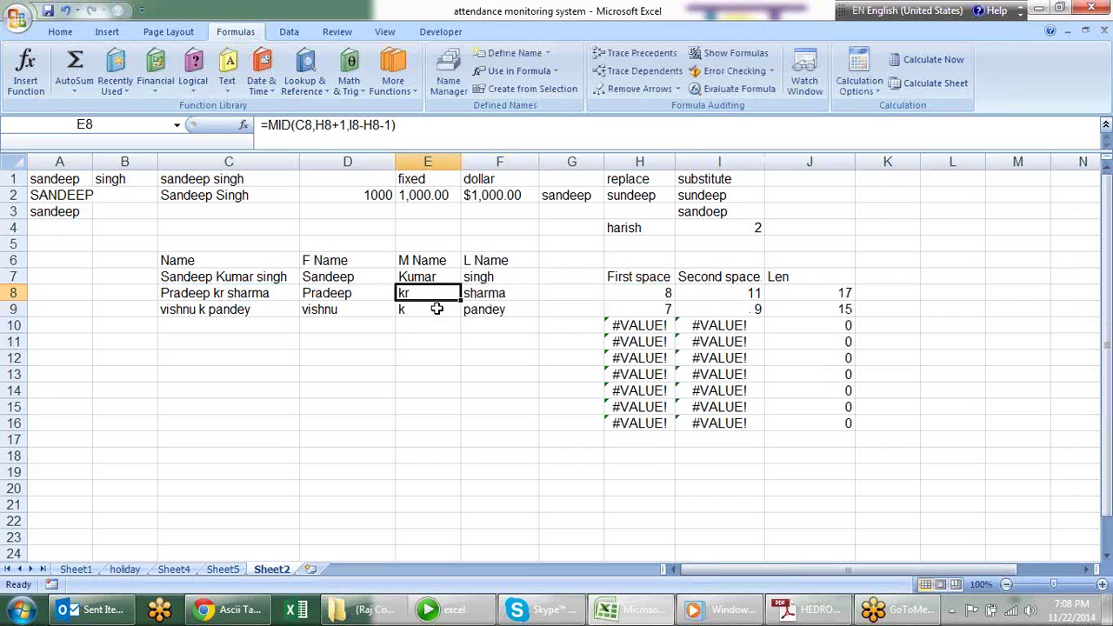
pyautogui.click(436, 308)
pyautogui.click(435, 293)
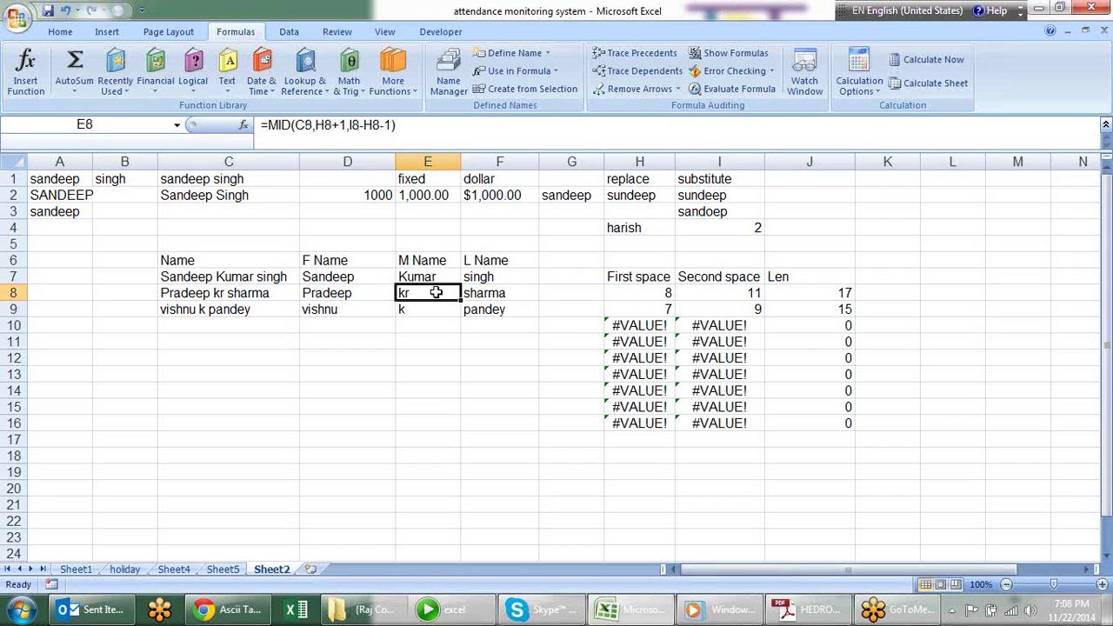
pyautogui.click(335, 308)
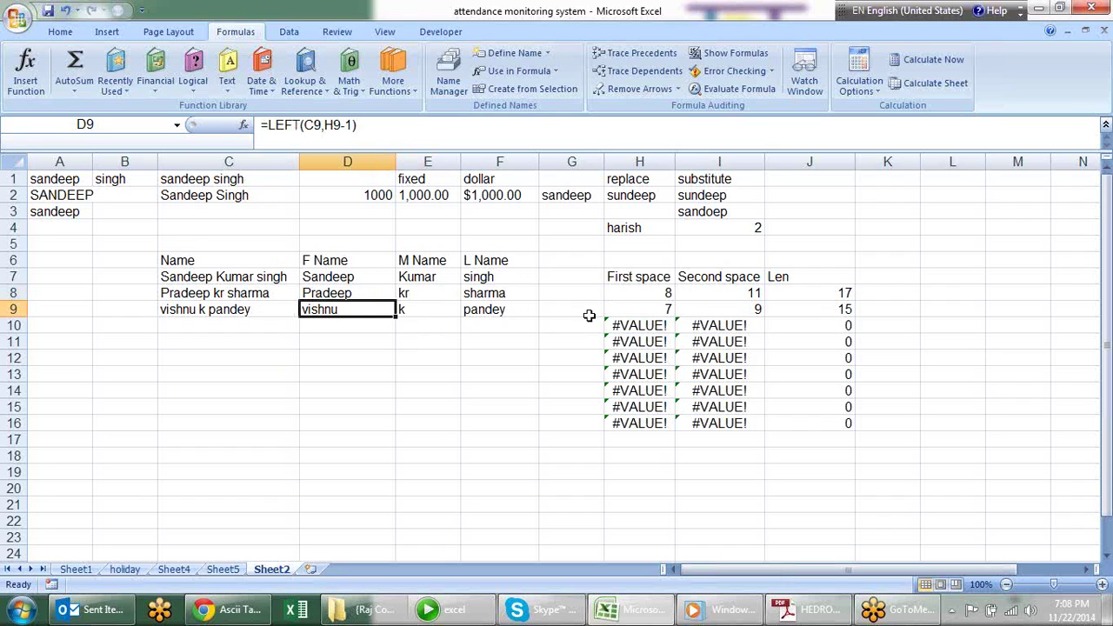
pyautogui.click(664, 308)
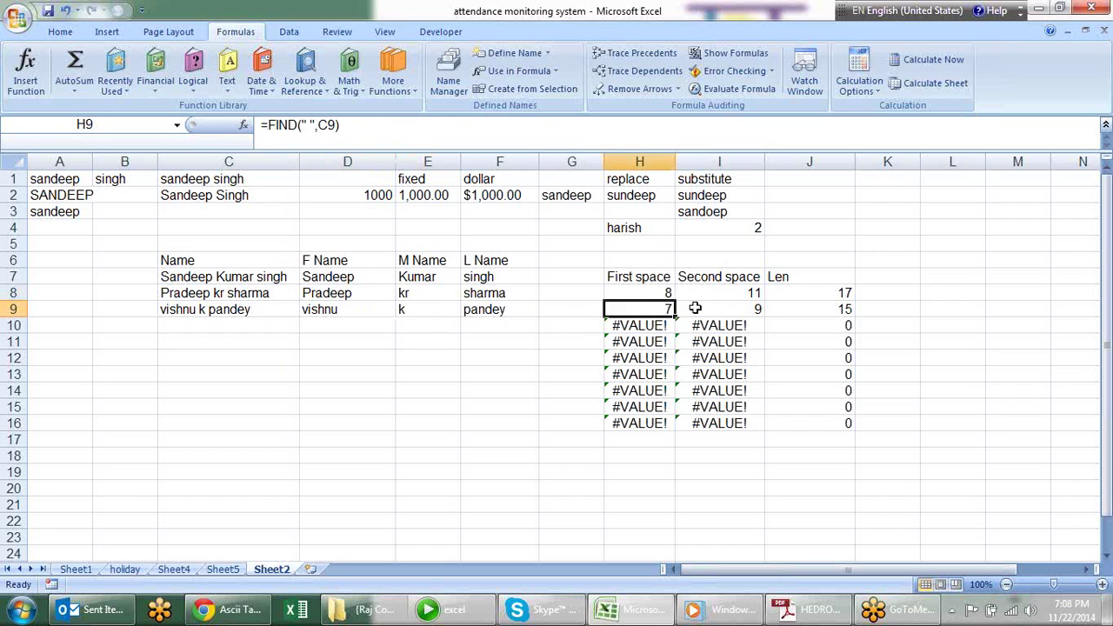
pyautogui.click(734, 308)
pyautogui.click(822, 308)
pyautogui.click(639, 307)
pyautogui.click(374, 310)
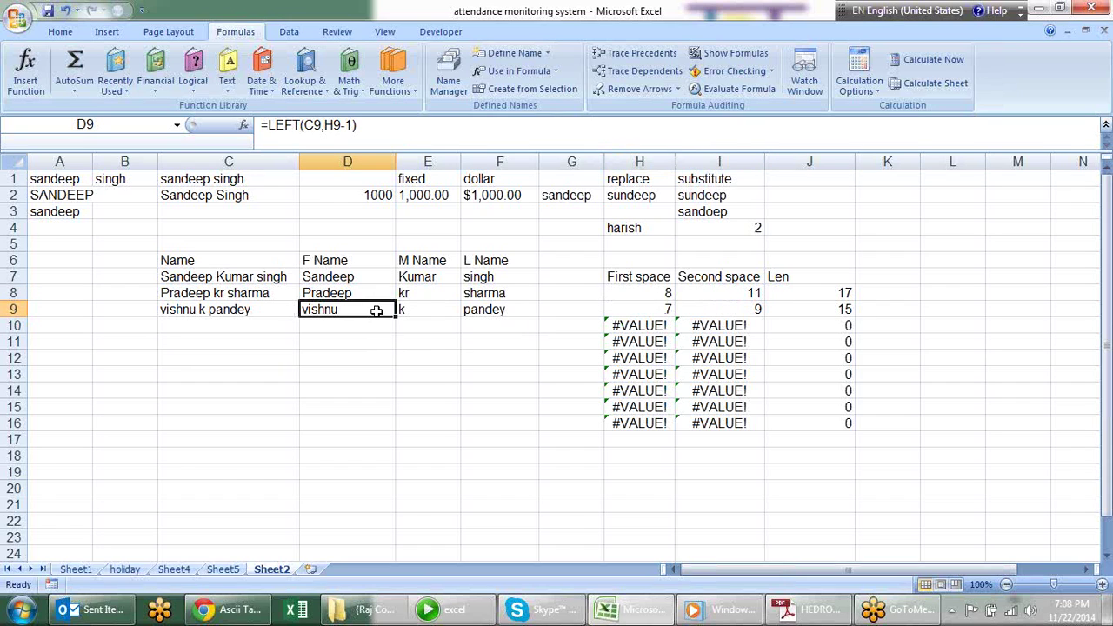
pyautogui.click(653, 308)
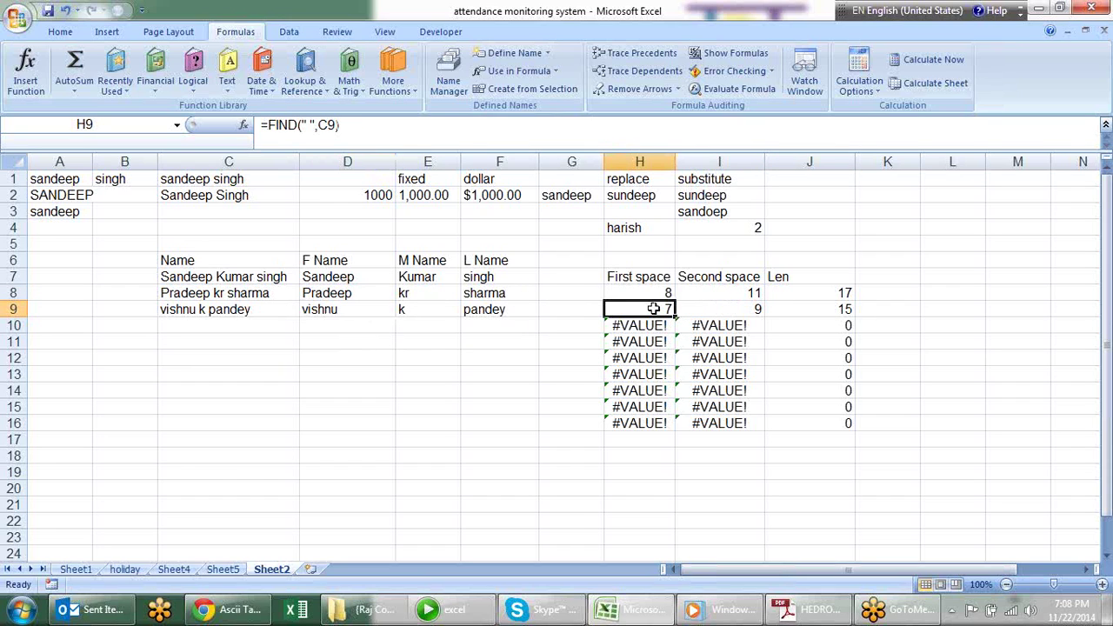
pyautogui.press('F2')
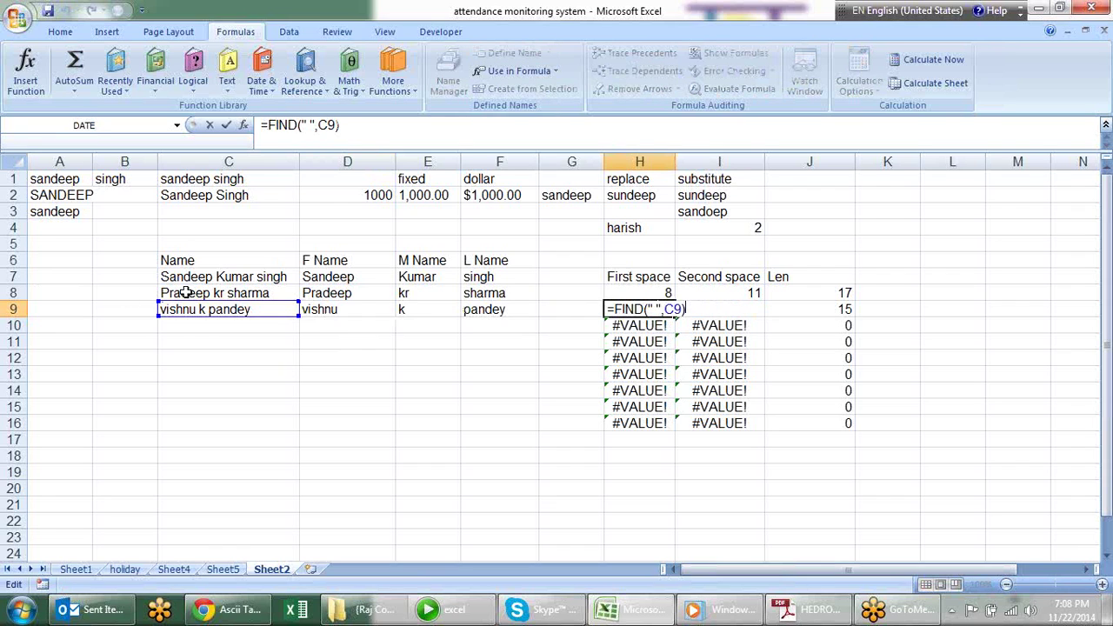
pyautogui.press('Return')
pyautogui.press('Up')
pyautogui.press('Right')
pyautogui.press('F2')
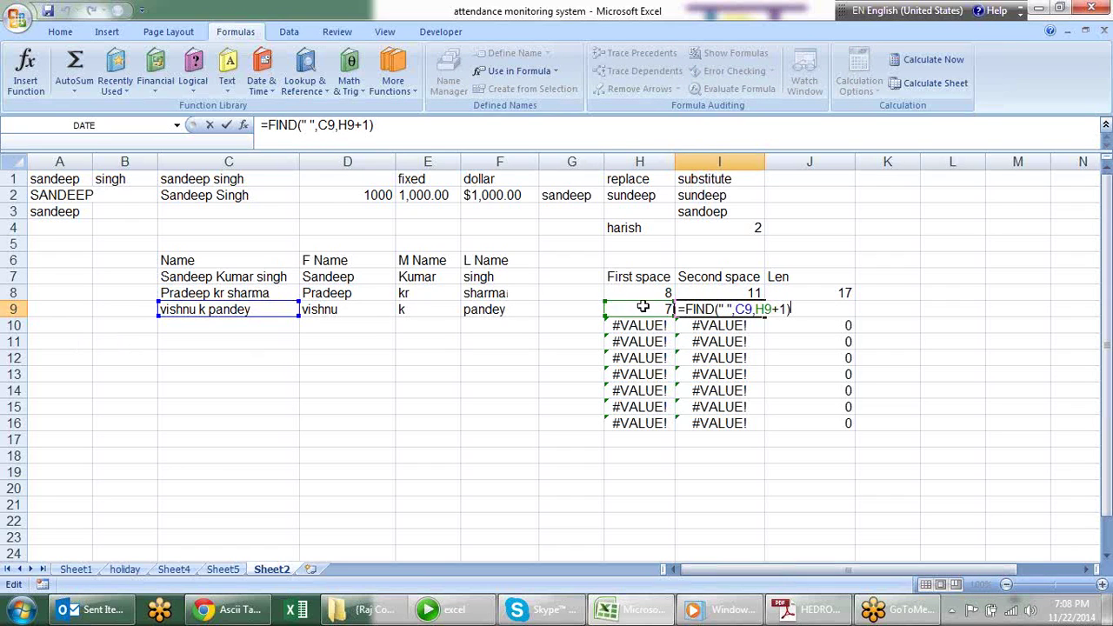
# Copy the FIND(" ",C9) expression from H9's formula without changing H9
pyautogui.click(653, 311)
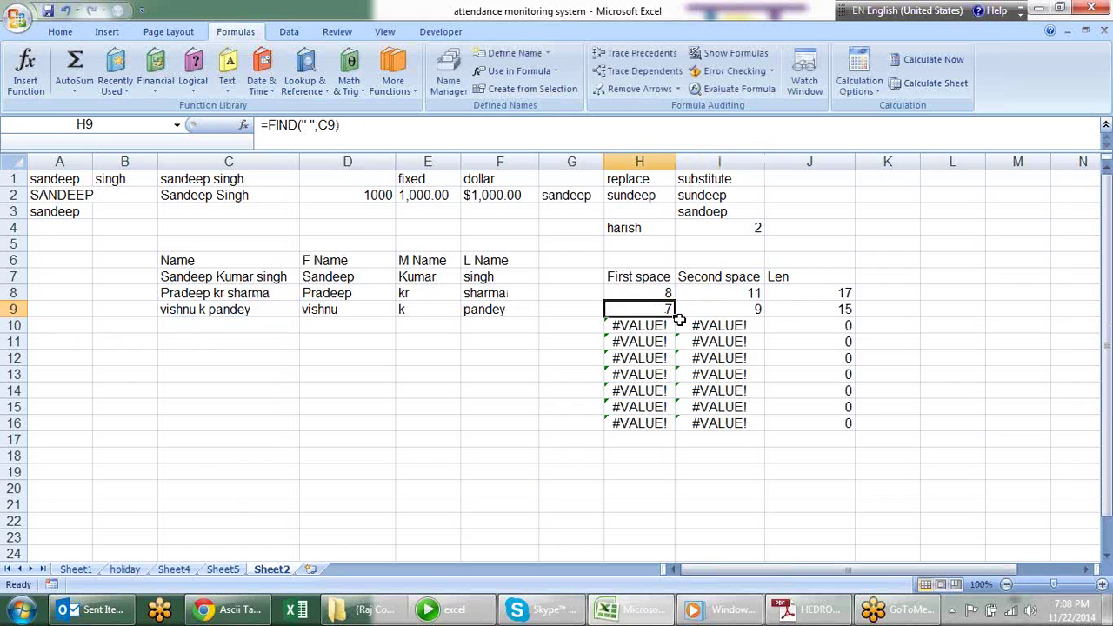
pyautogui.doubleClick(657, 310)
pyautogui.moveTo(685, 310); pyautogui.dragTo(621, 309)
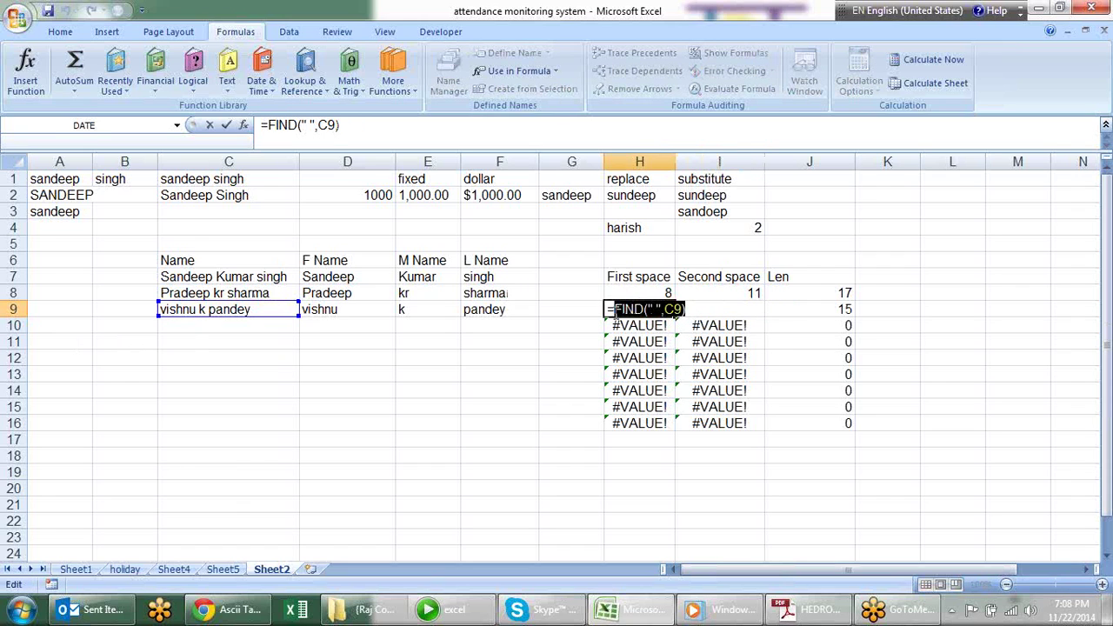
pyautogui.click(616, 312)
pyautogui.moveTo(690, 310); pyautogui.dragTo(621, 310)
pyautogui.press('Escape')
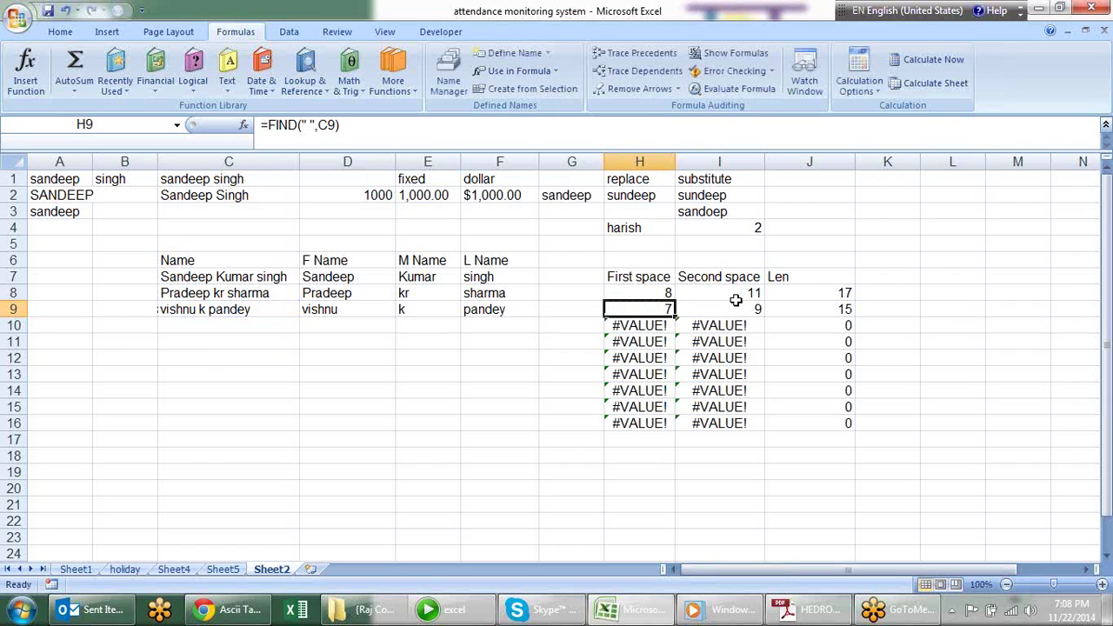
# Replace the H9 reference in I9 with the pasted FIND expression, giving =FIND(" ",C9,FIND(" ",C9)+1)
pyautogui.click(722, 309)
pyautogui.doubleClick(683, 311)
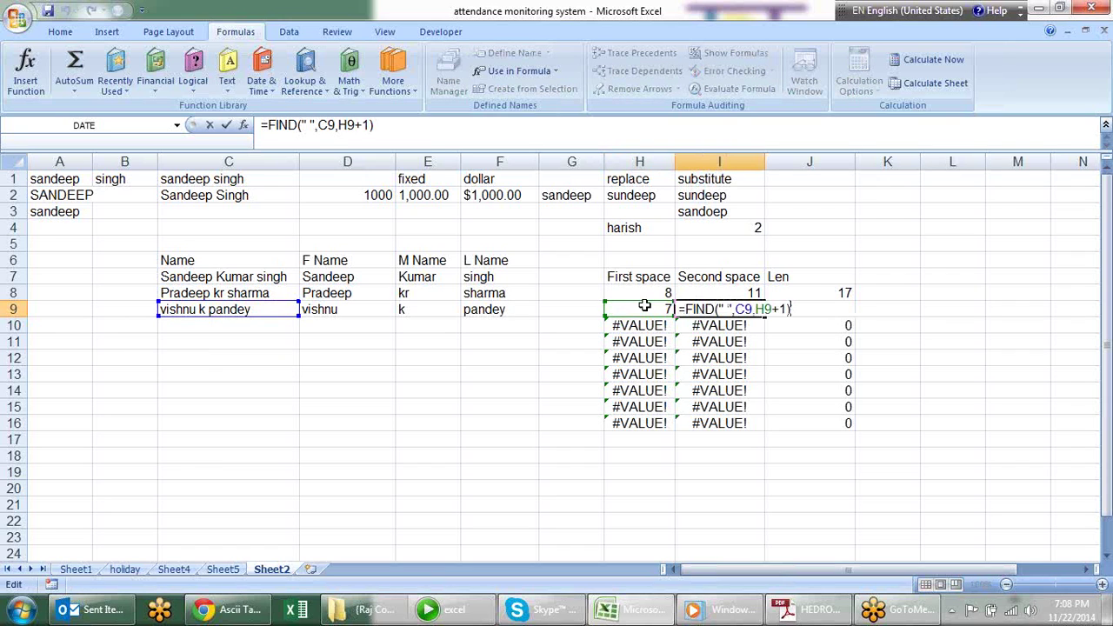
pyautogui.click(774, 310)
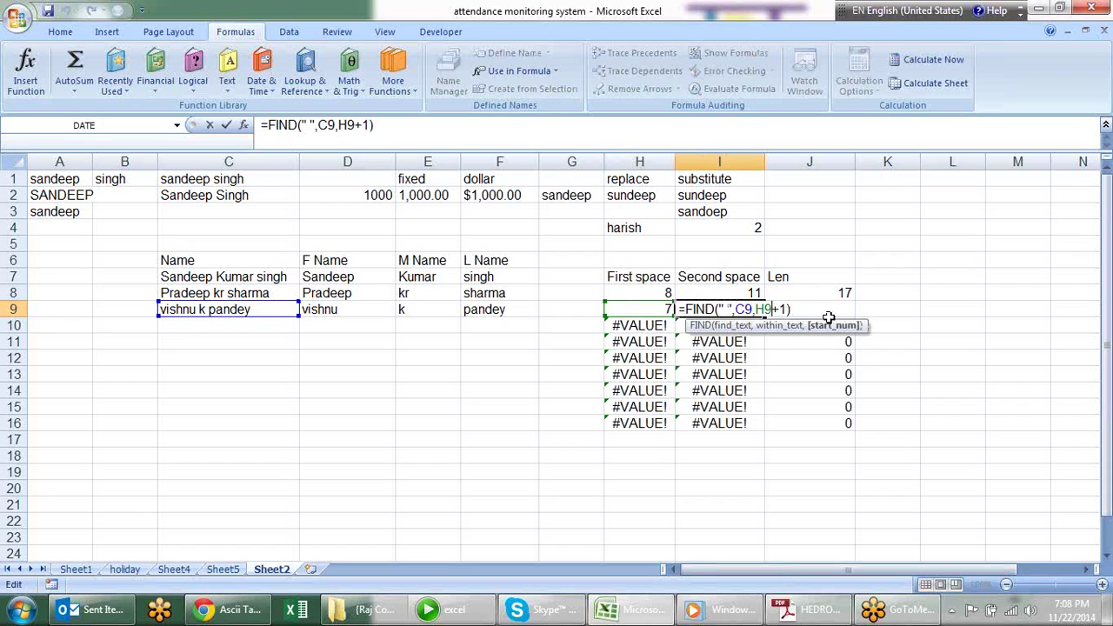
pyautogui.press('BackSpace')
pyautogui.press('BackSpace')
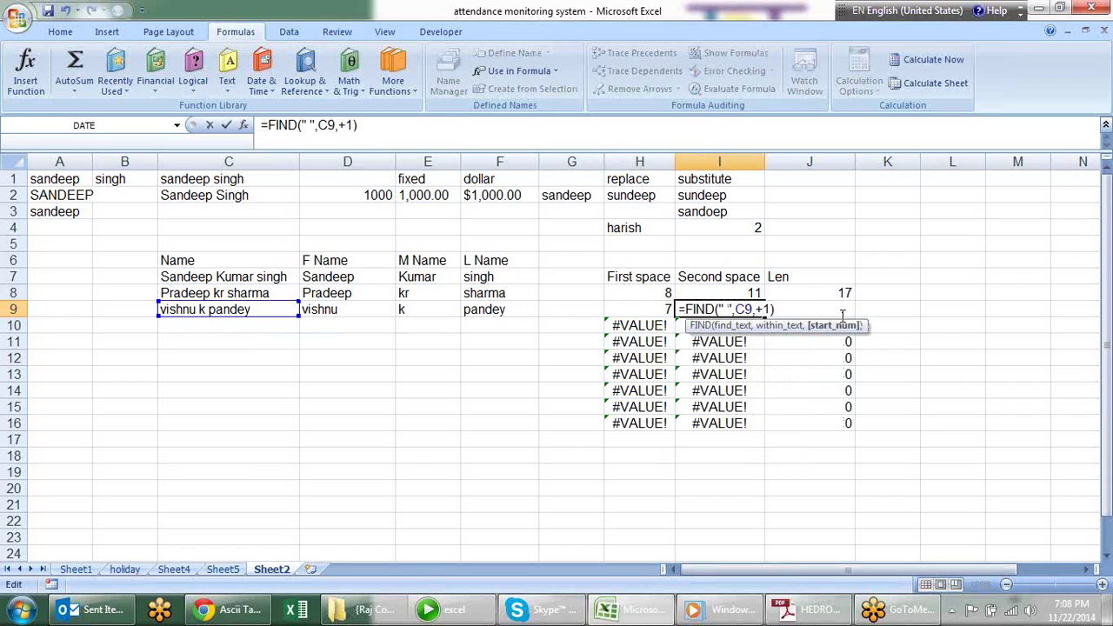
pyautogui.write('FIND(" ",C9)')
pyautogui.press('Return')
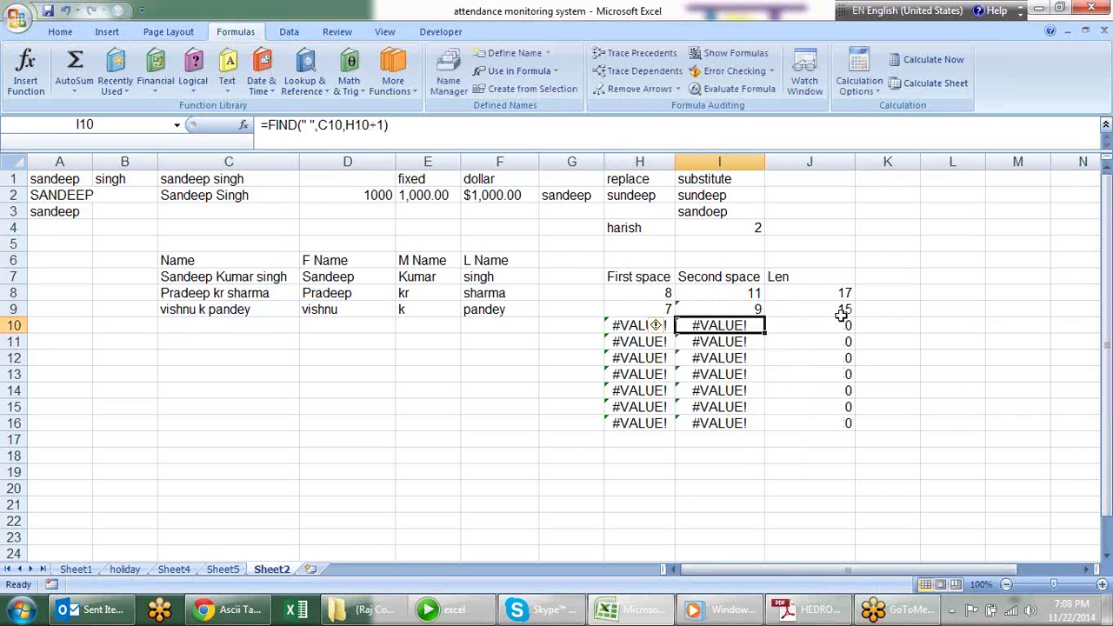
# Review the formulas in I9, J9 and H9 without changing them
pyautogui.click(728, 308)
pyautogui.press('F2')
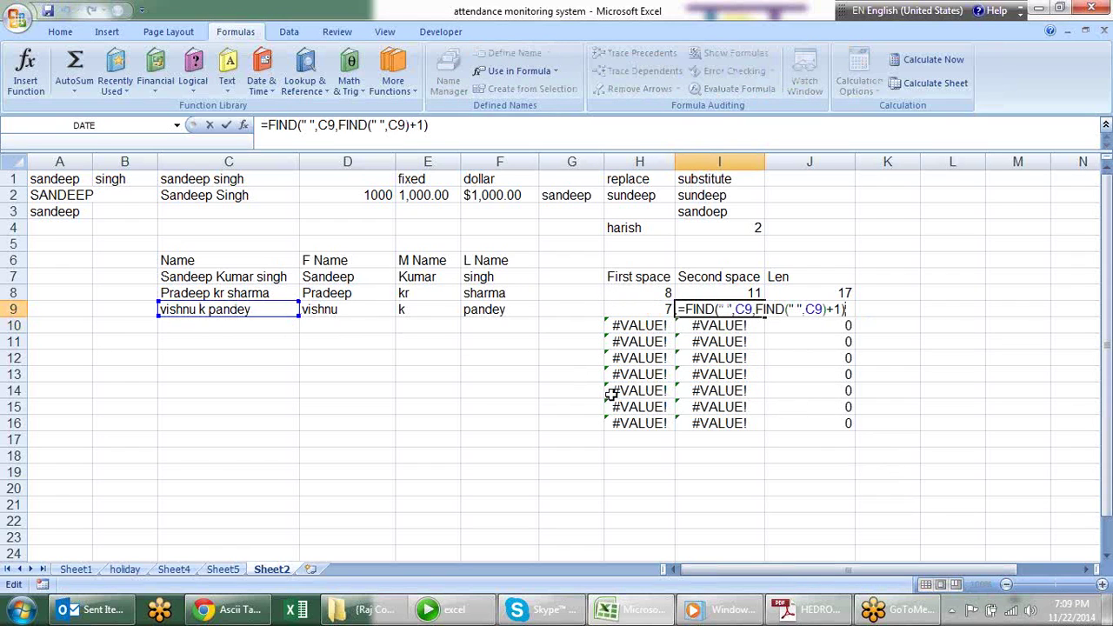
pyautogui.press('Escape')
pyautogui.doubleClick(813, 308)
pyautogui.press('Escape')
pyautogui.doubleClick(743, 306)
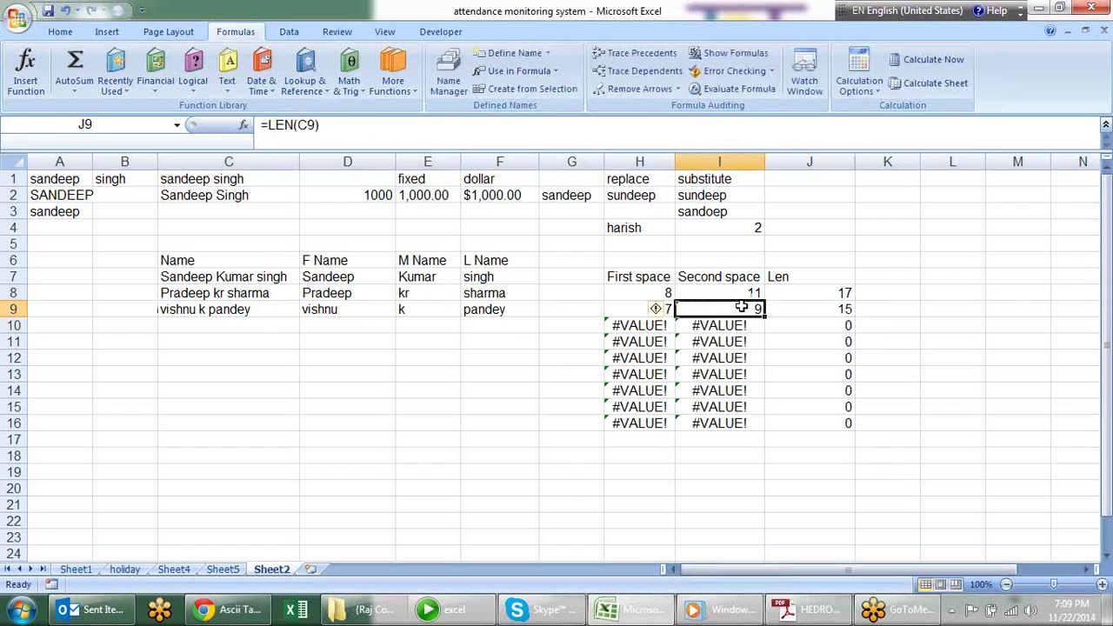
pyautogui.click(644, 308)
pyautogui.doubleClick(644, 308)
pyautogui.press('Escape')
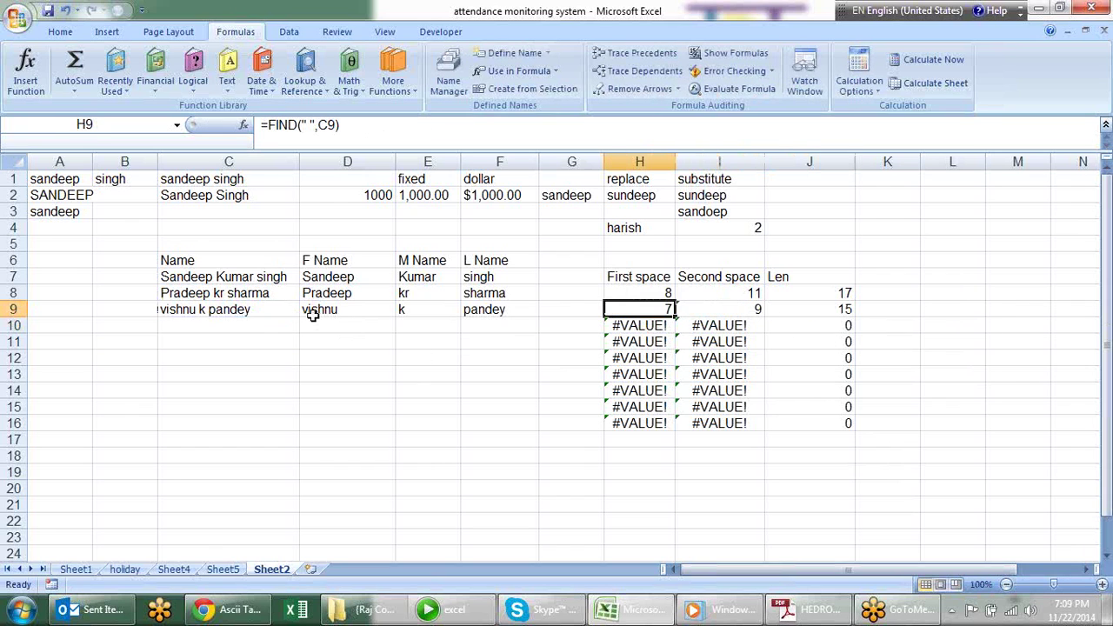
pyautogui.click(335, 312)
pyautogui.click(452, 313)
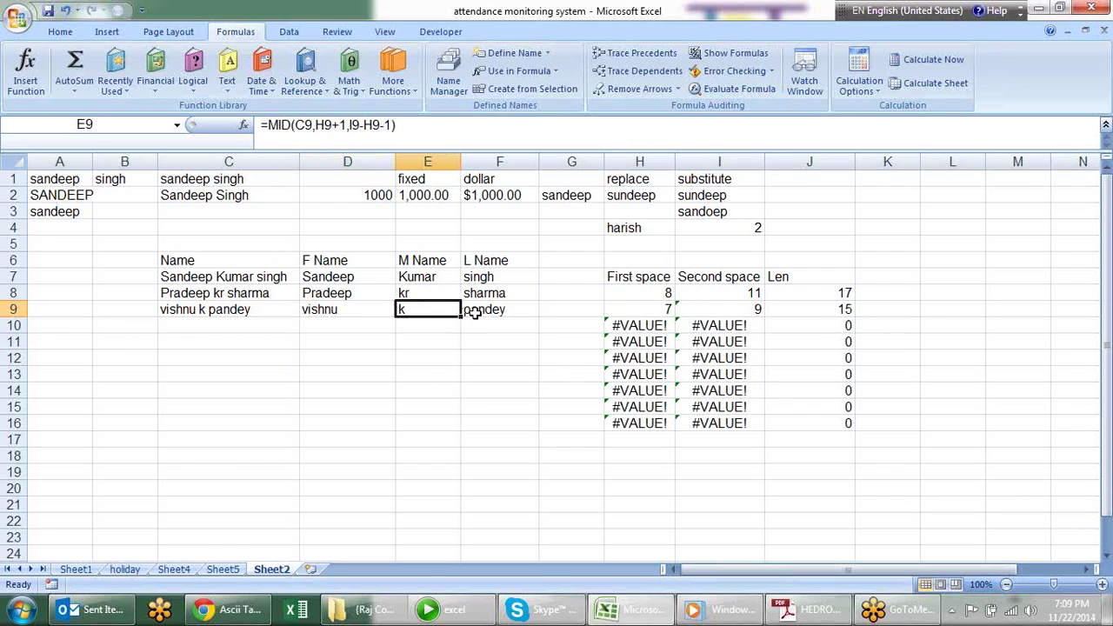
pyautogui.click(473, 313)
pyautogui.click(370, 311)
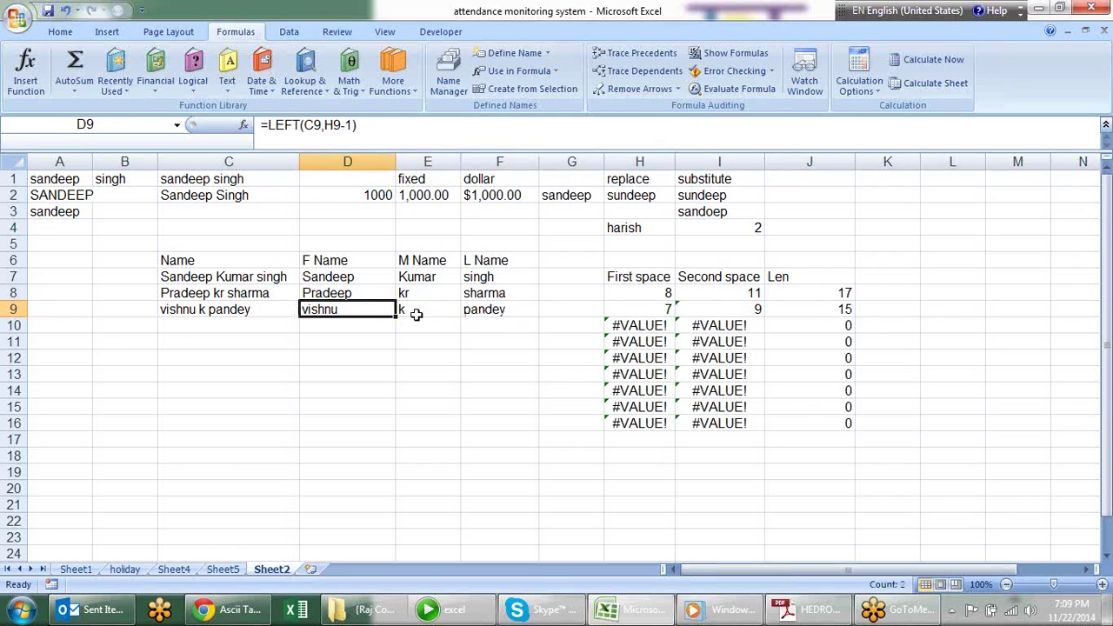
pyautogui.moveTo(416, 315); pyautogui.dragTo(500, 311)
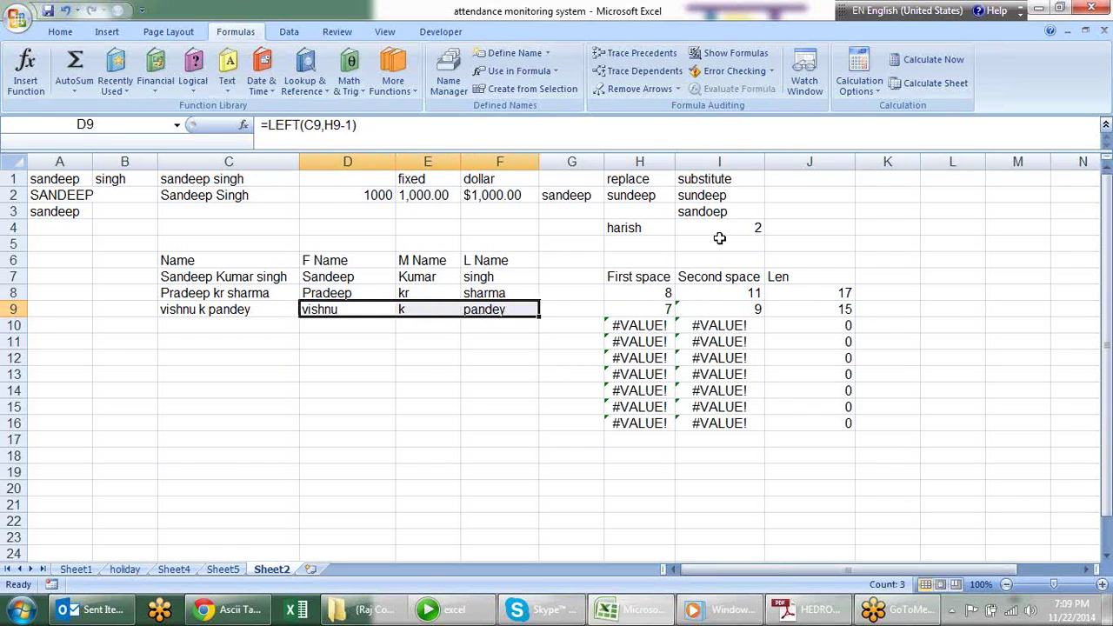
pyautogui.click(671, 310)
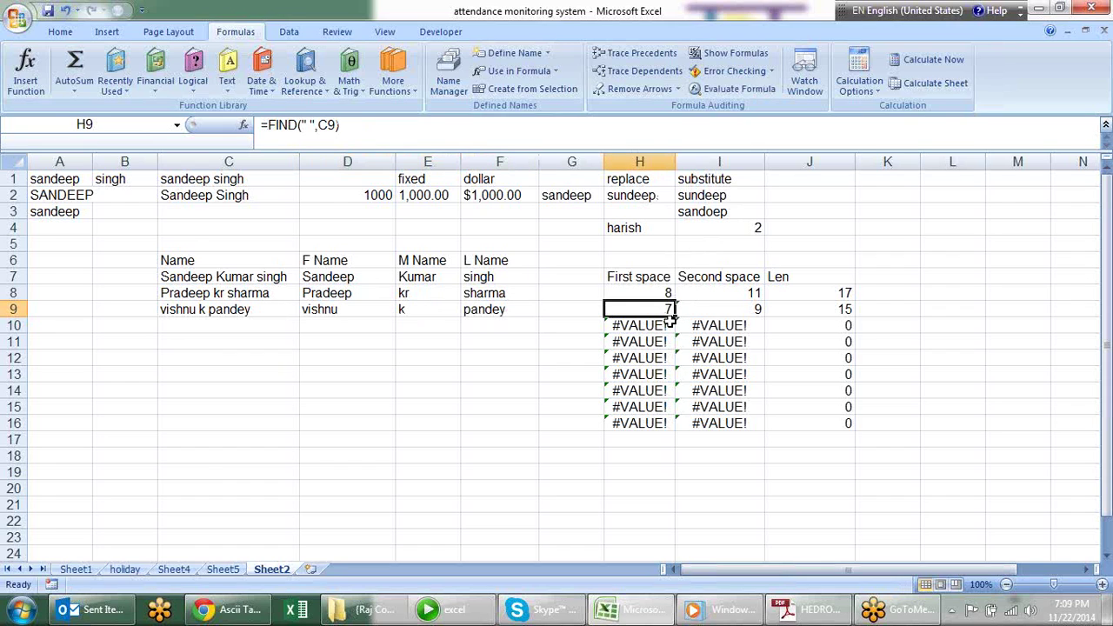
pyautogui.doubleClick(668, 313)
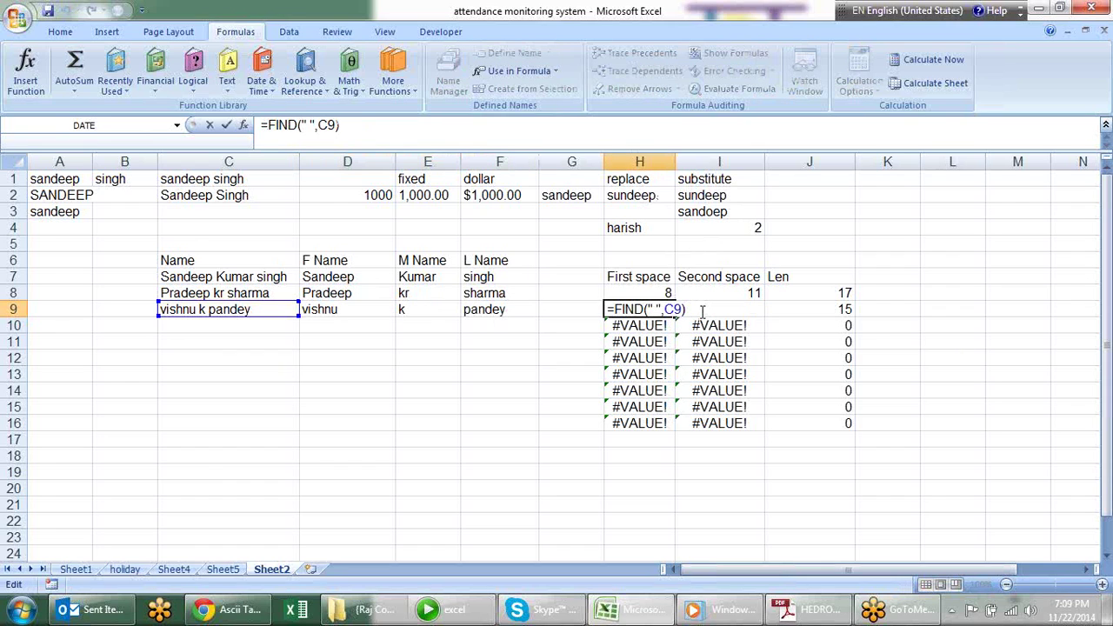
pyautogui.moveTo(703, 311); pyautogui.dragTo(608, 309)
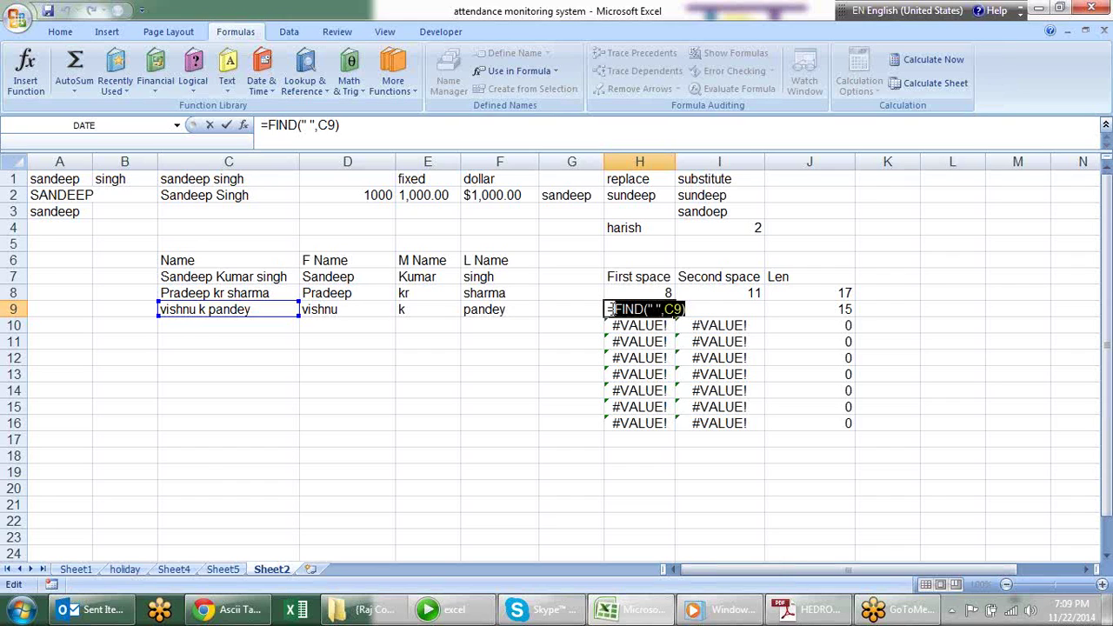
pyautogui.press('Escape')
pyautogui.click(351, 310)
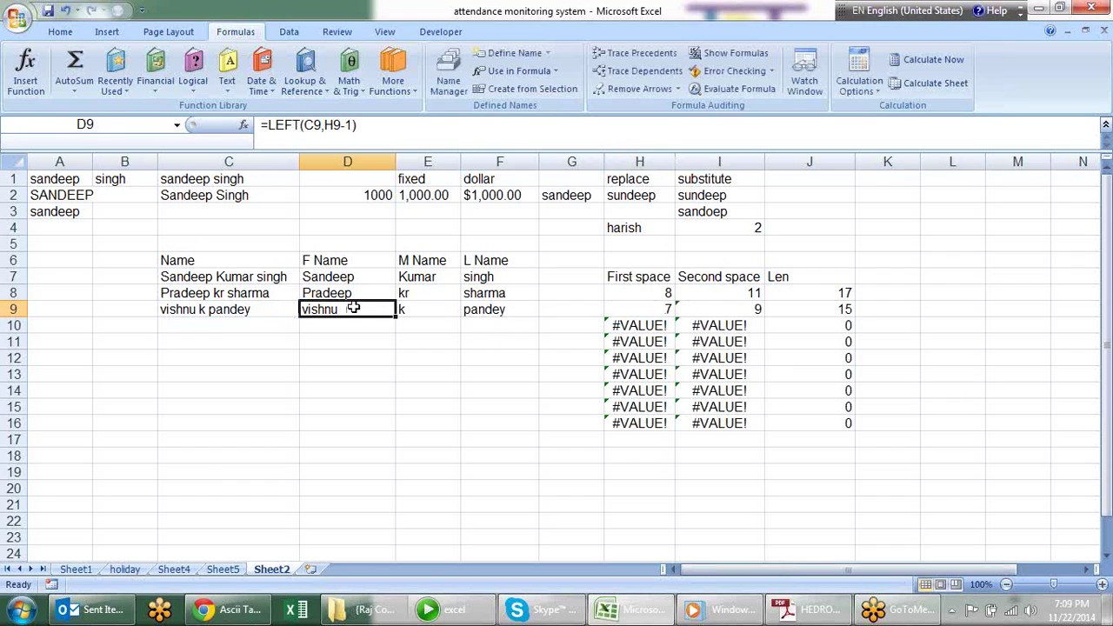
pyautogui.moveTo(351, 310); pyautogui.dragTo(495, 309)
# Run Replace All with the pasted FIND expression as the replacement text
pyautogui.hotkey('ctrl', 'f')
pyautogui.write('H9')
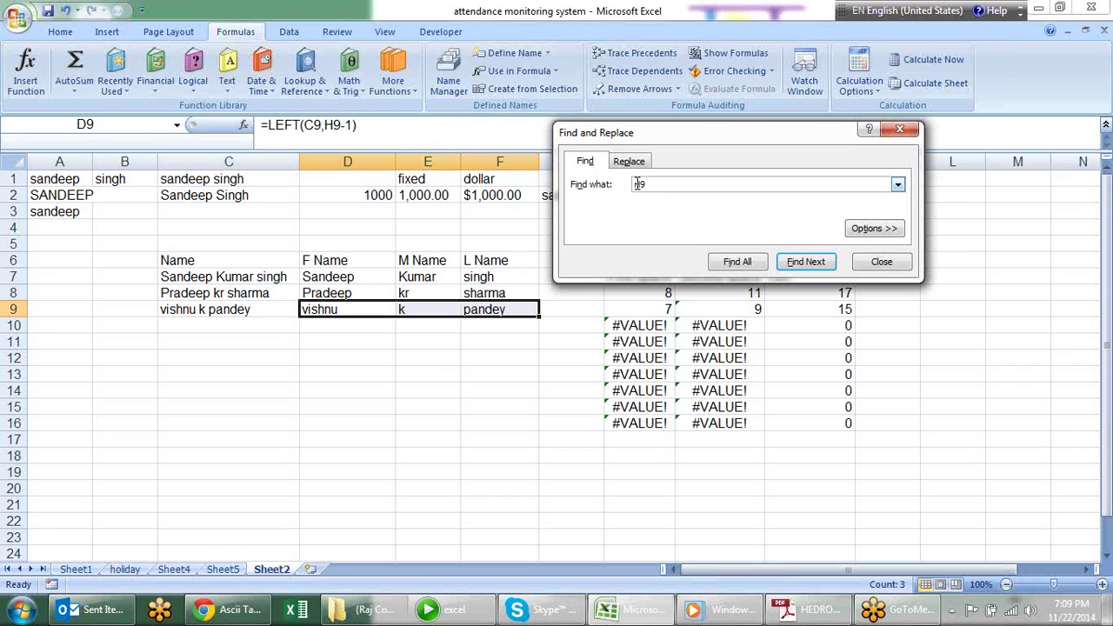
pyautogui.click(641, 161)
pyautogui.write('FIND(" ",C9)')
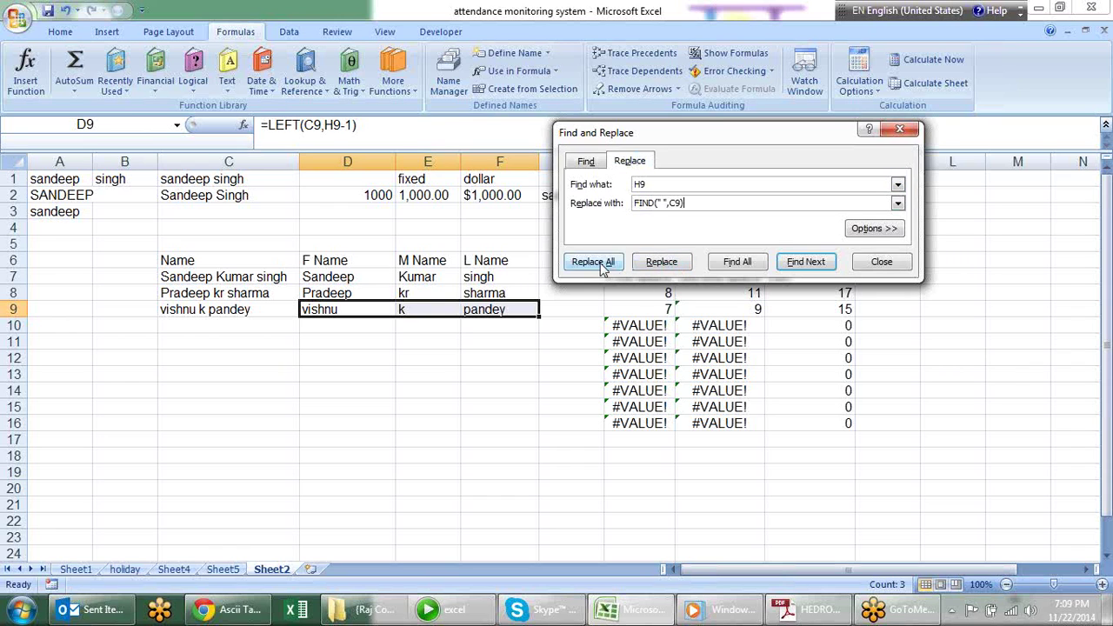
pyautogui.click(600, 265)
pyautogui.click(558, 345)
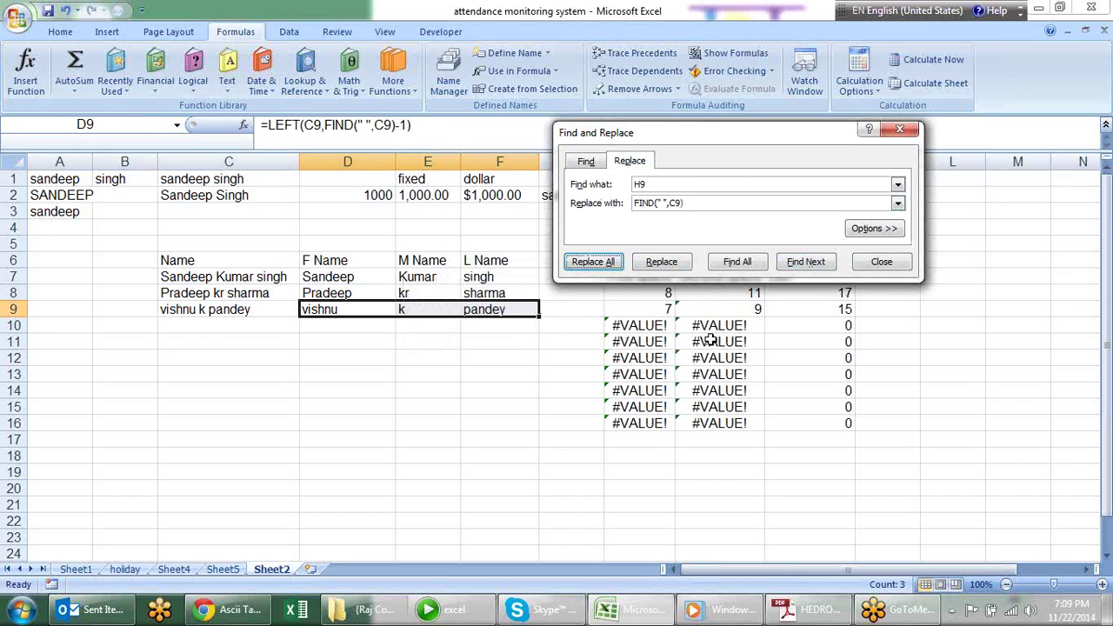
# Check that I9 holds the nested second-space FIND formula
pyautogui.click(718, 310)
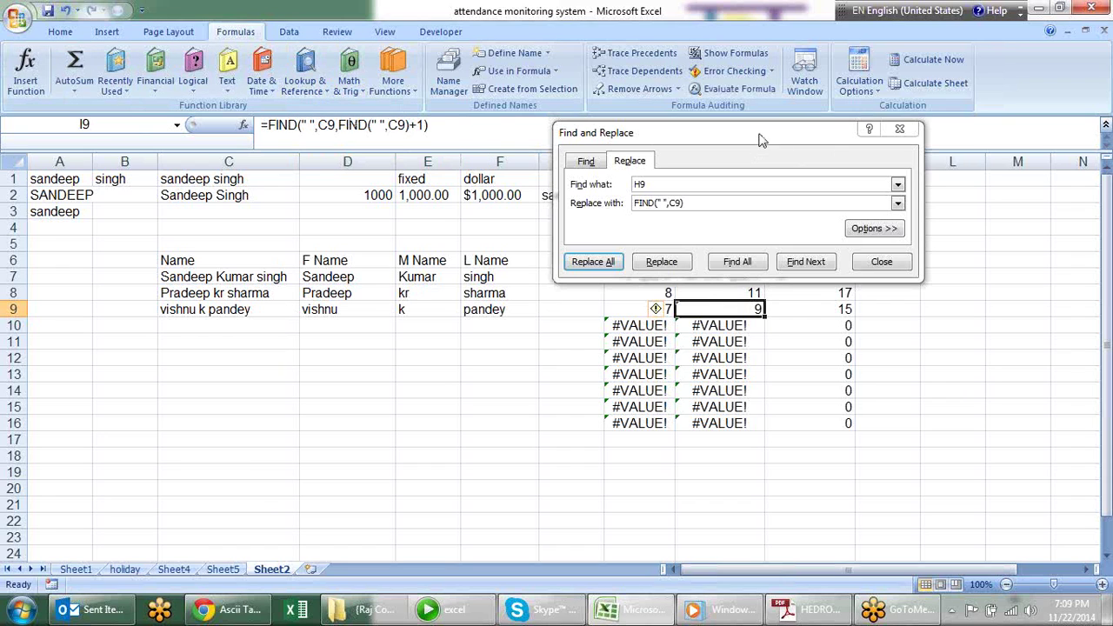
pyautogui.click(900, 130)
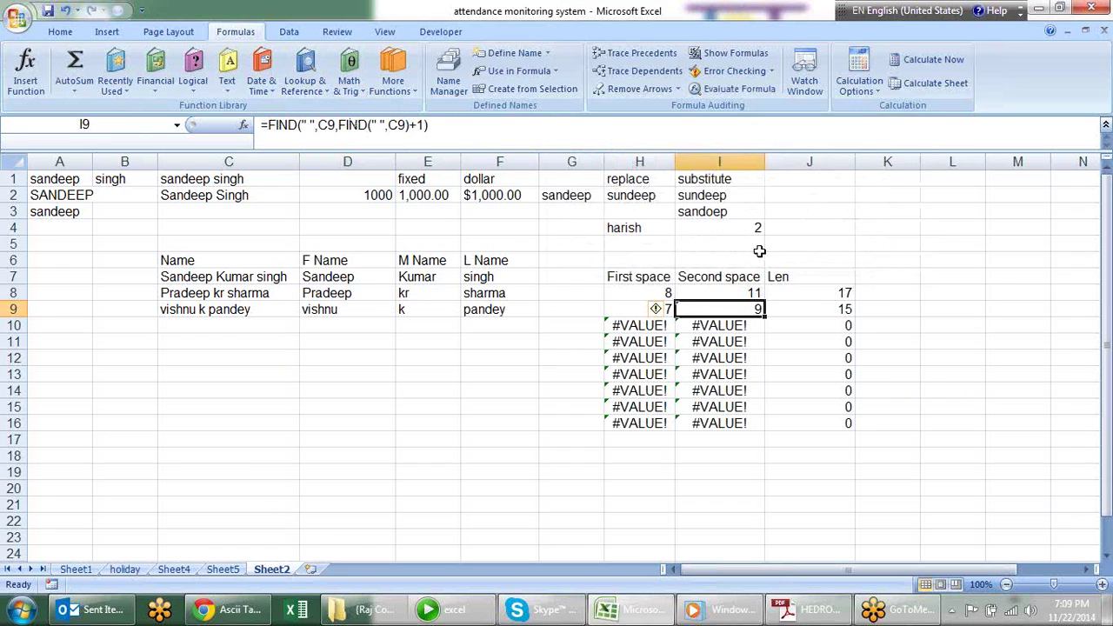
pyautogui.doubleClick(712, 303)
pyautogui.moveTo(854, 306); pyautogui.dragTo(688, 315)
pyautogui.hotkey('ctrl', 'c')
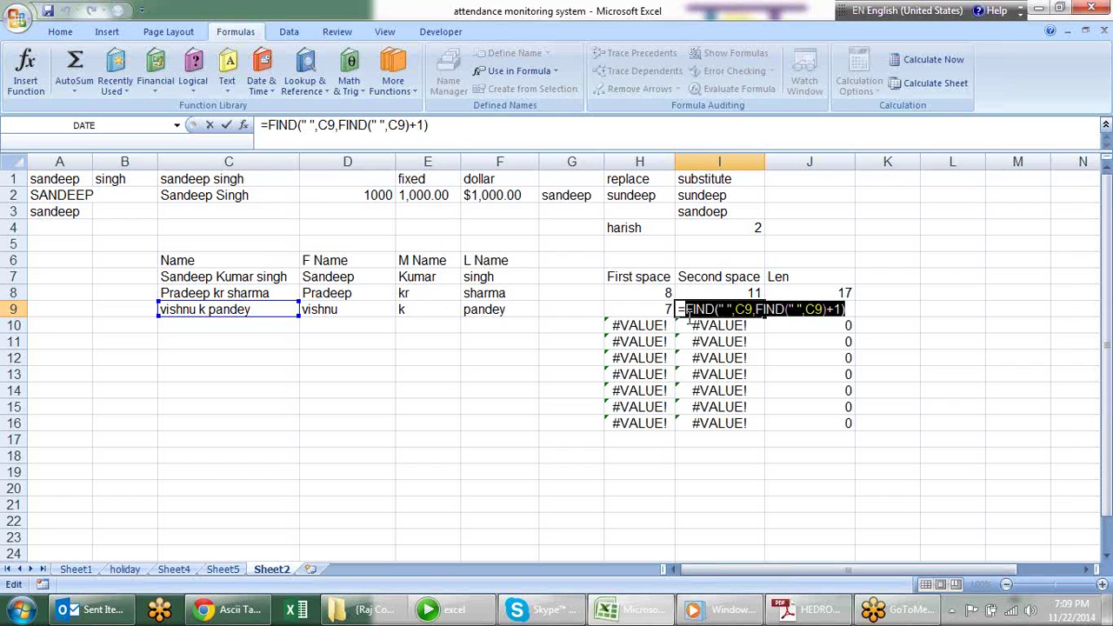
pyautogui.press('Escape')
# In D9:F9, replace both I9 references with FIND(" ",C9,FIND(" ",C9)+1)
pyautogui.moveTo(315, 311); pyautogui.dragTo(469, 311)
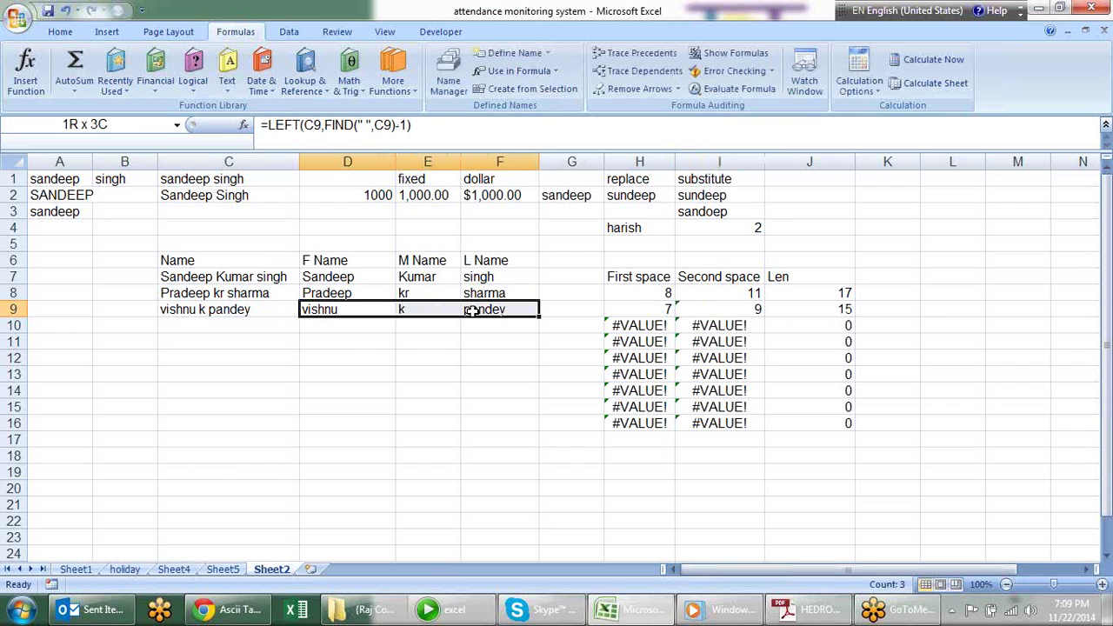
pyautogui.hotkey('ctrl', 'f')
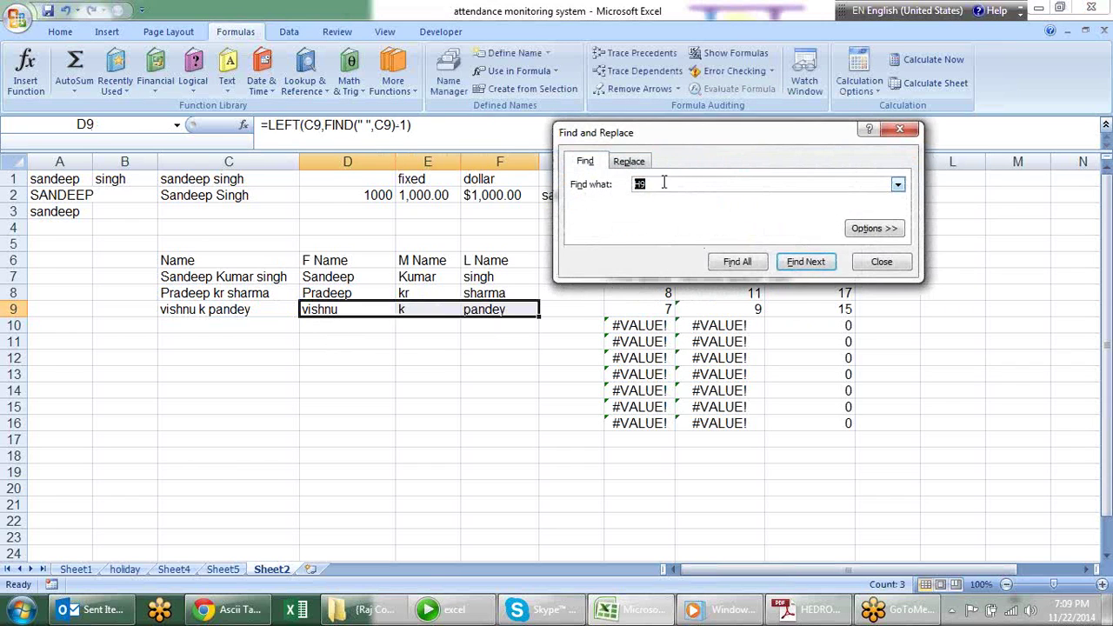
pyautogui.click(629, 162)
pyautogui.click(644, 184)
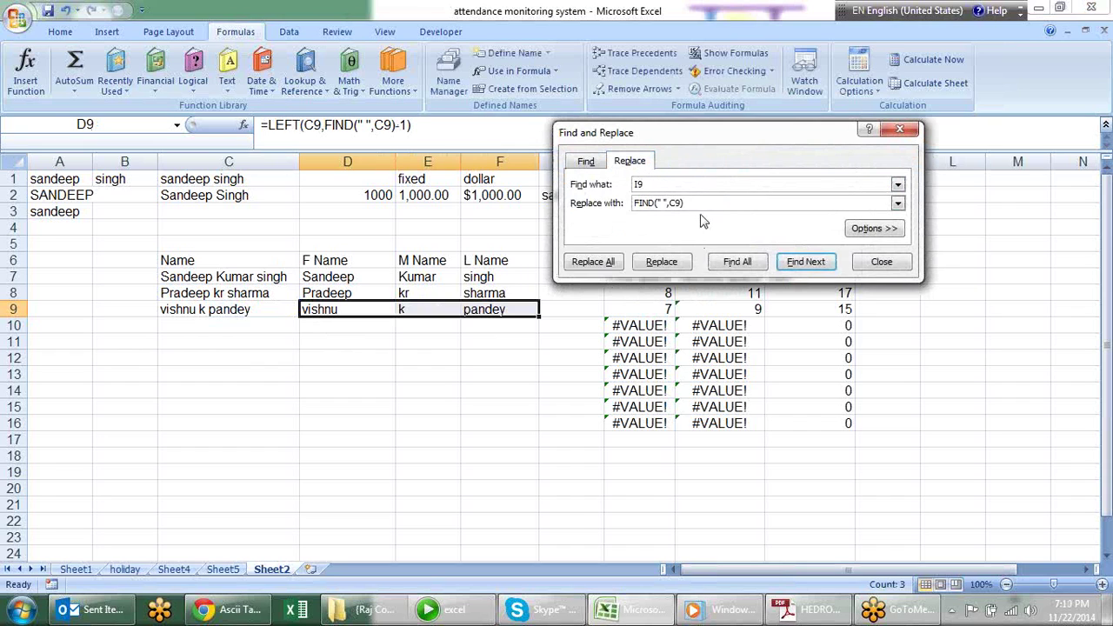
pyautogui.press('Tab')
pyautogui.hotkey('ctrl', 'v')
pyautogui.click(608, 268)
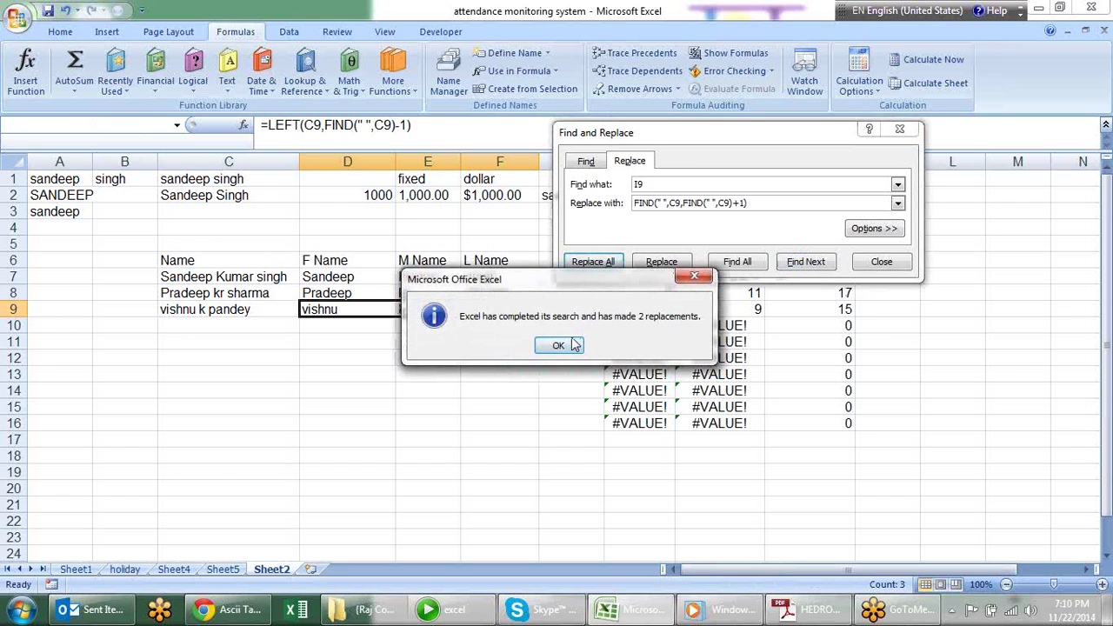
pyautogui.click(563, 345)
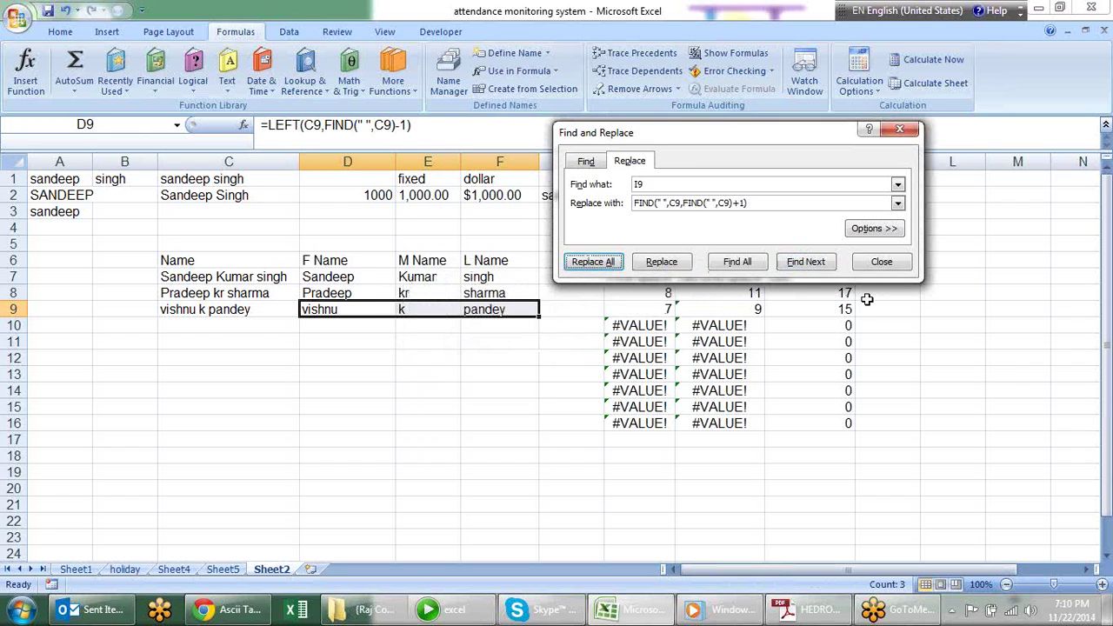
pyautogui.click(882, 262)
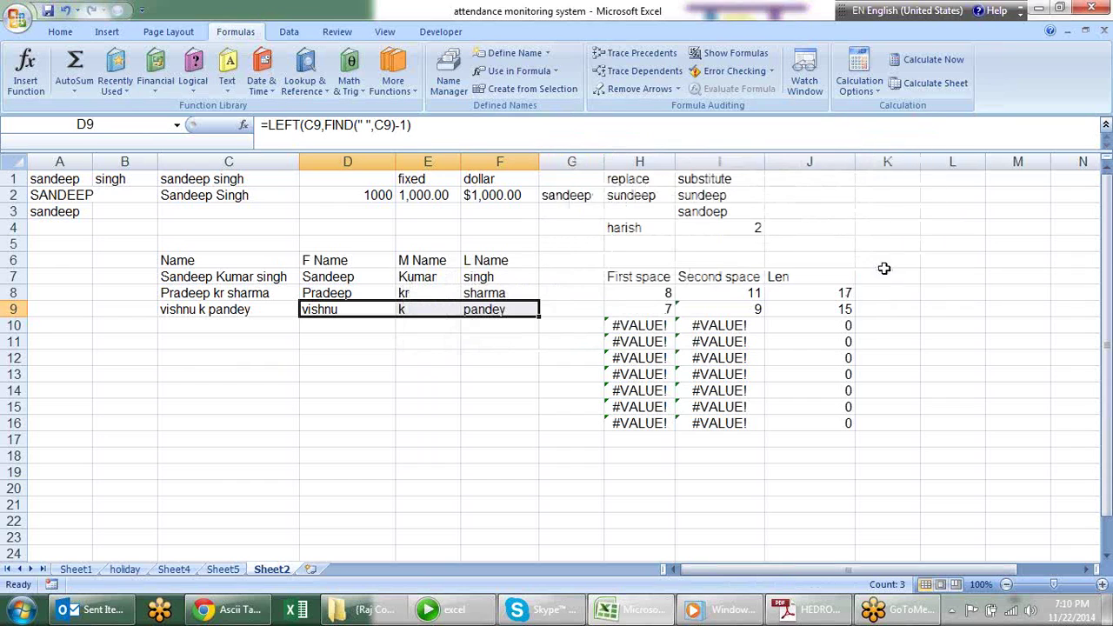
# In D9:F9, replace the J9 reference with LEN(C9)
pyautogui.click(829, 311)
pyautogui.doubleClick(840, 311)
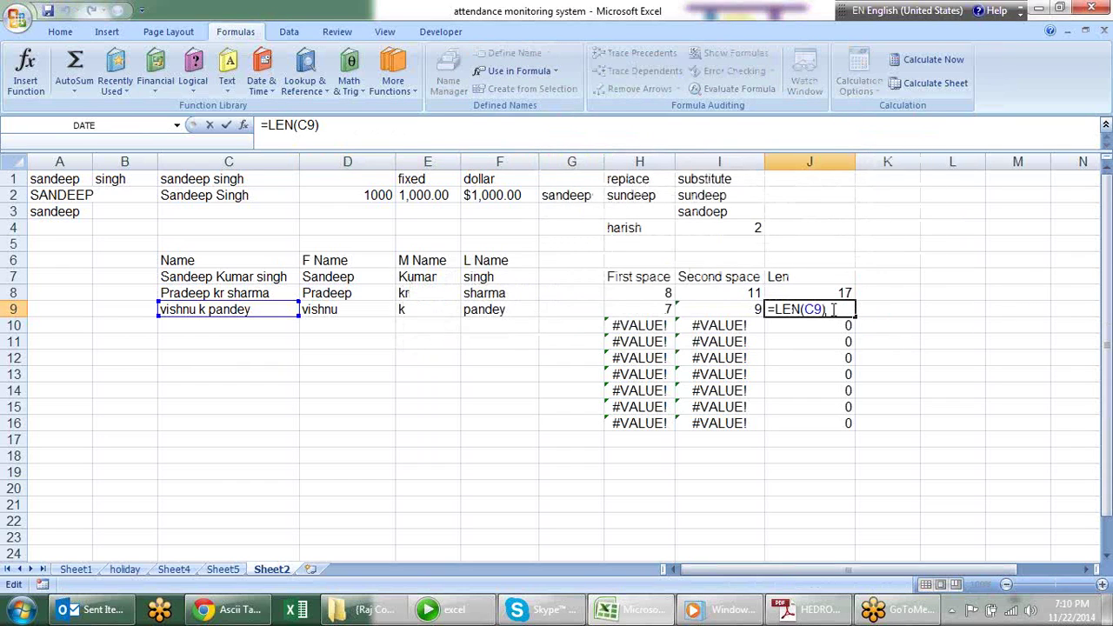
pyautogui.moveTo(833, 309); pyautogui.dragTo(779, 309)
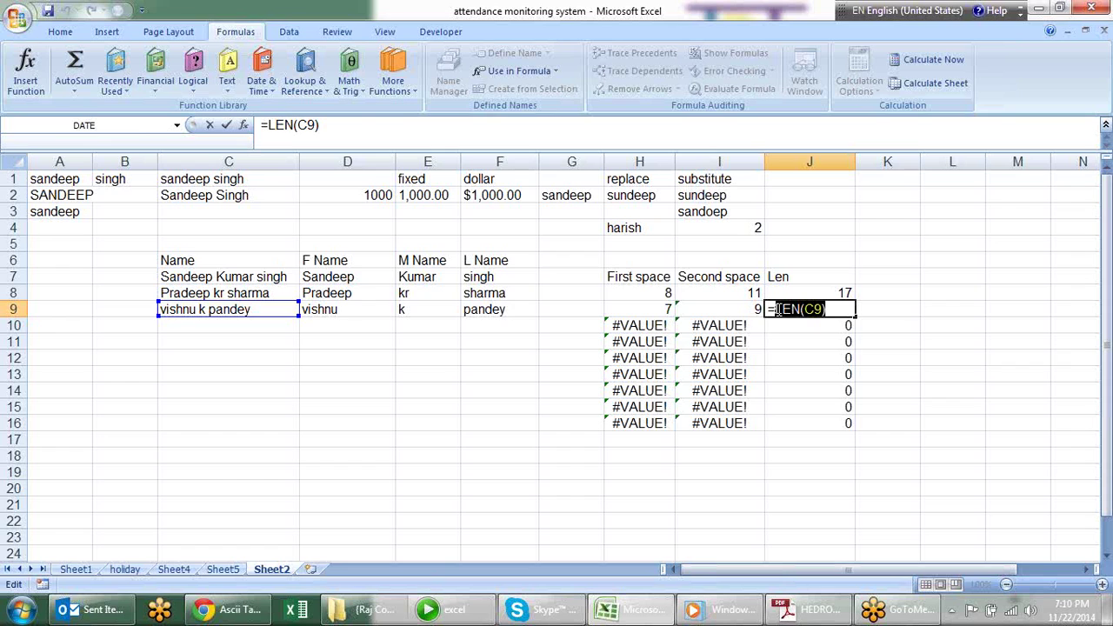
pyautogui.moveTo(348, 318); pyautogui.dragTo(493, 306)
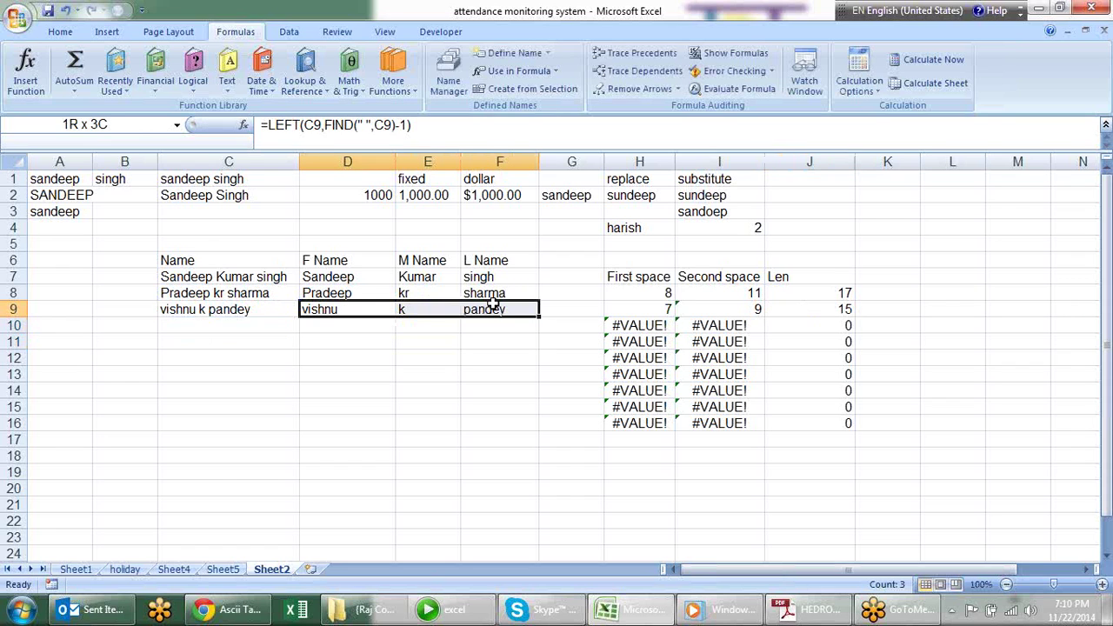
pyautogui.hotkey('ctrl', 'f')
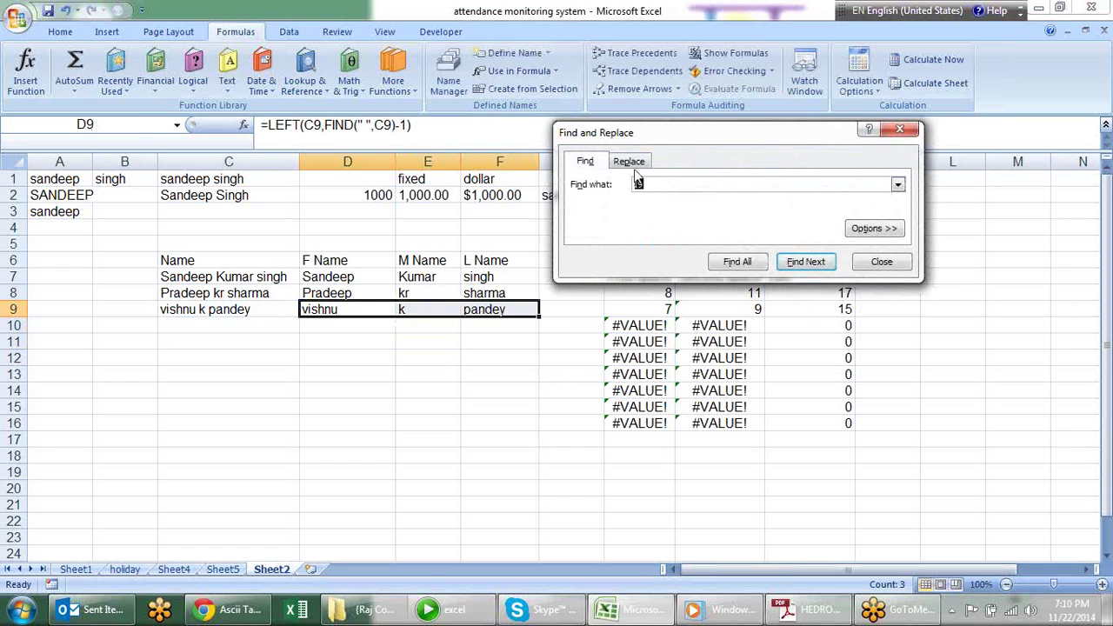
pyautogui.click(641, 161)
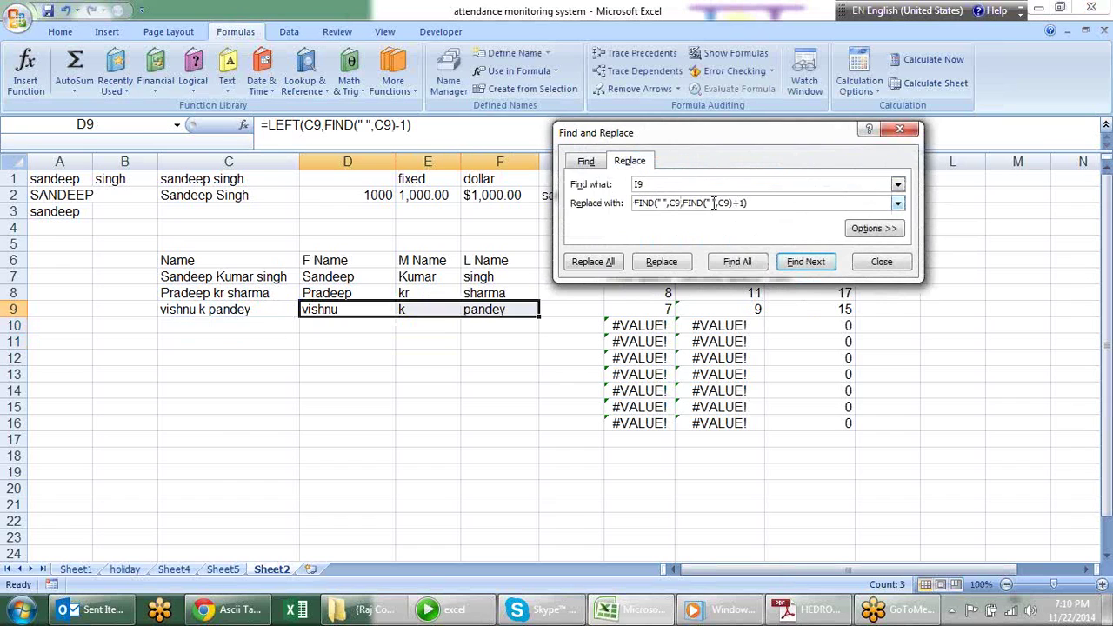
pyautogui.write('9')
pyautogui.press('Tab')
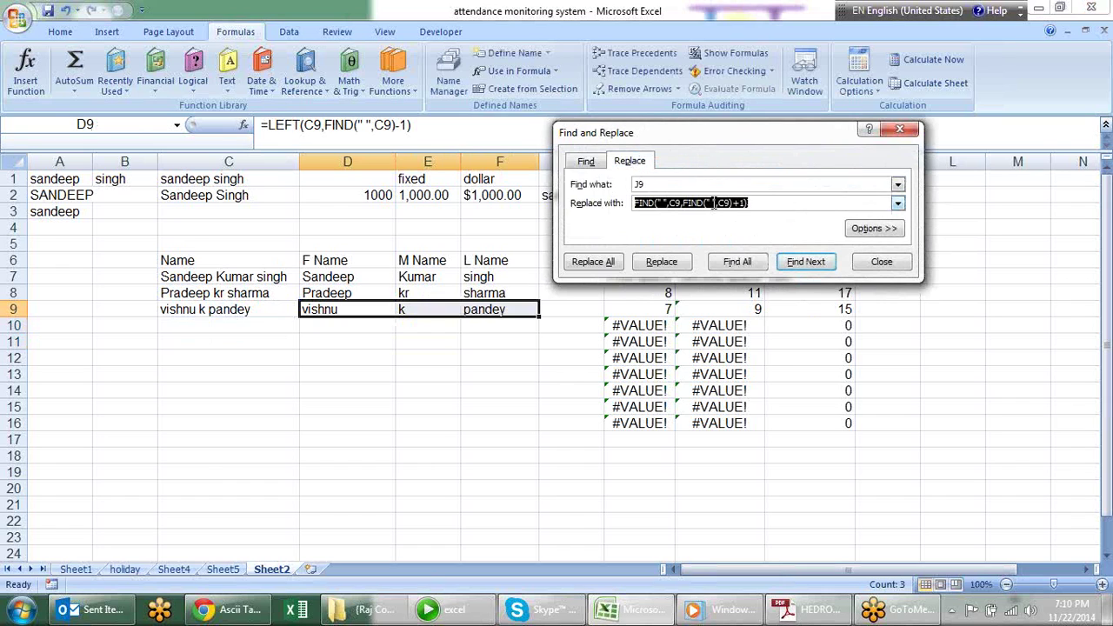
pyautogui.write('LEN(C9)')
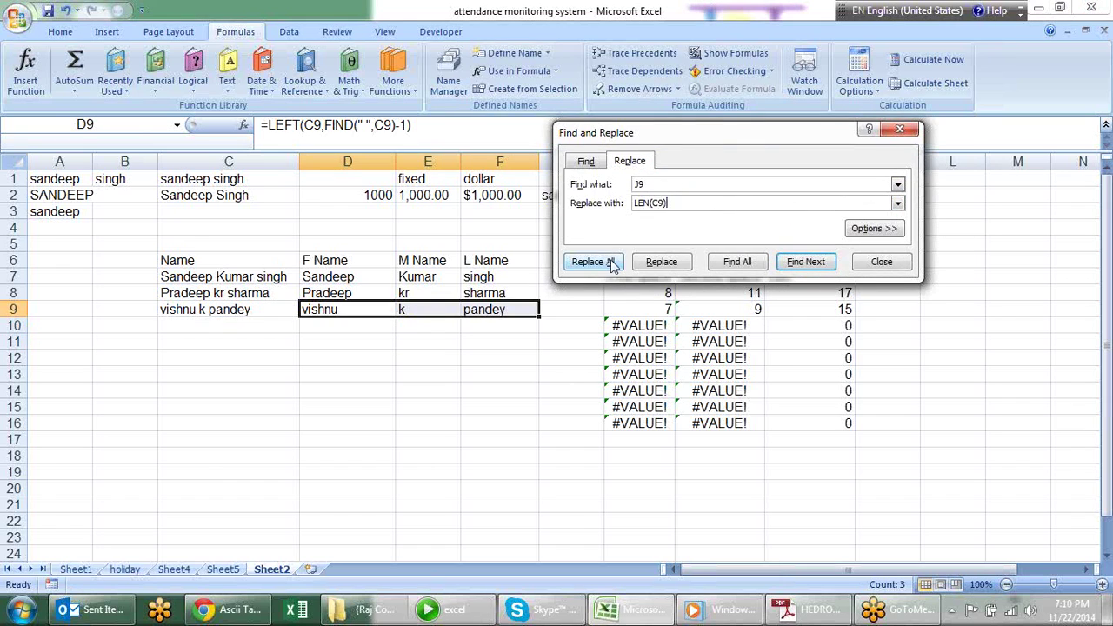
pyautogui.click(611, 266)
pyautogui.click(566, 349)
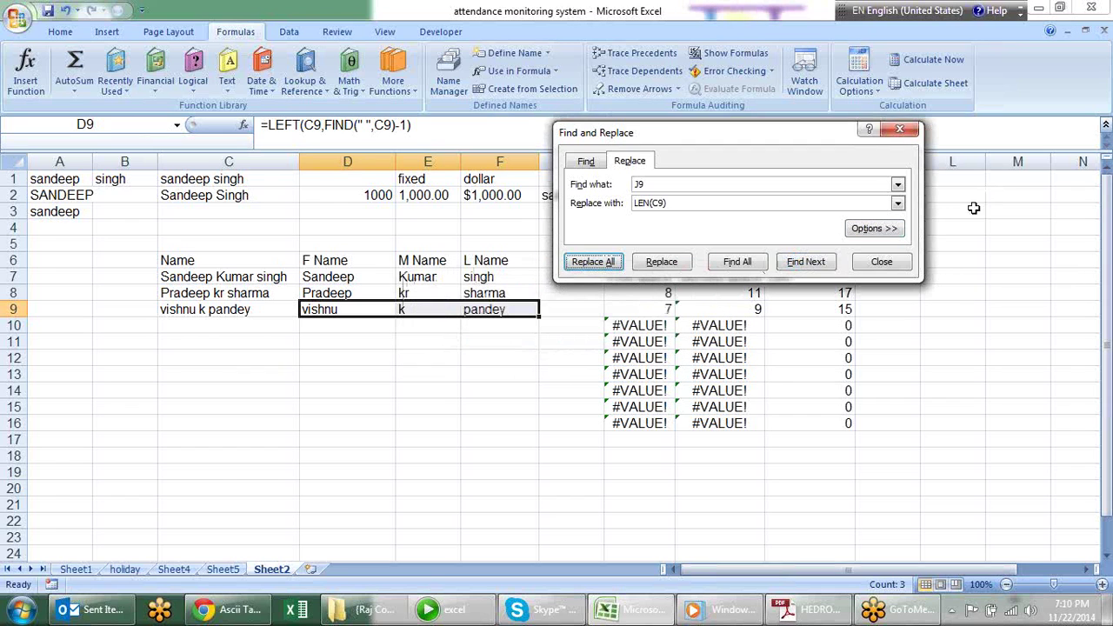
pyautogui.click(875, 265)
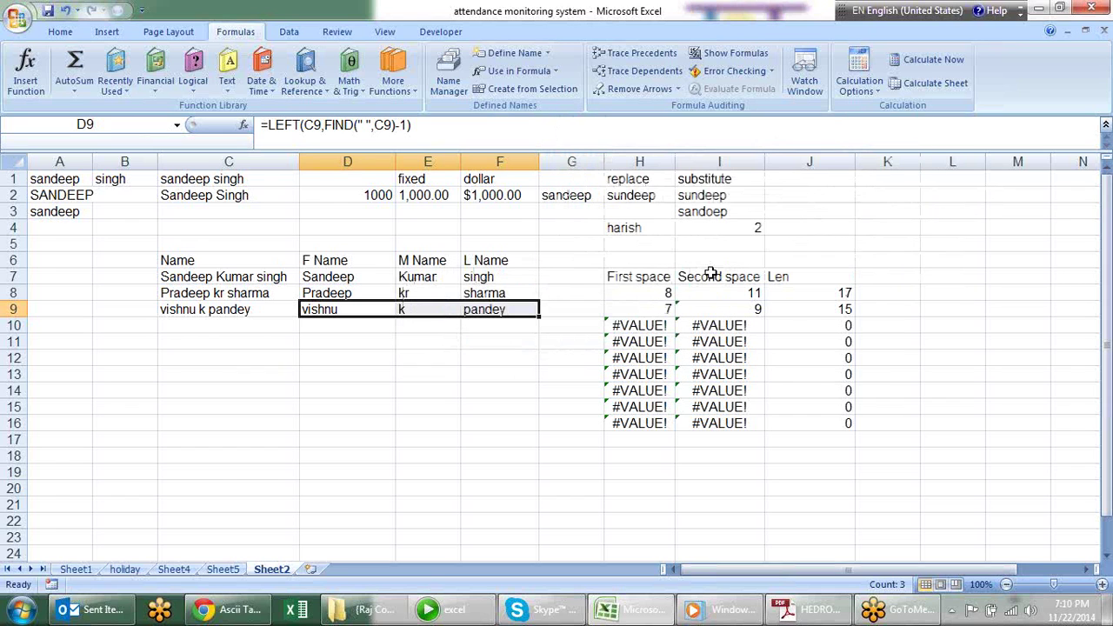
# Check the D9, E9 and F9 formulas, then clear helper values 7, 9, 15 in H9:J9
pyautogui.click(339, 308)
pyautogui.press('F2')
pyautogui.press('Escape')
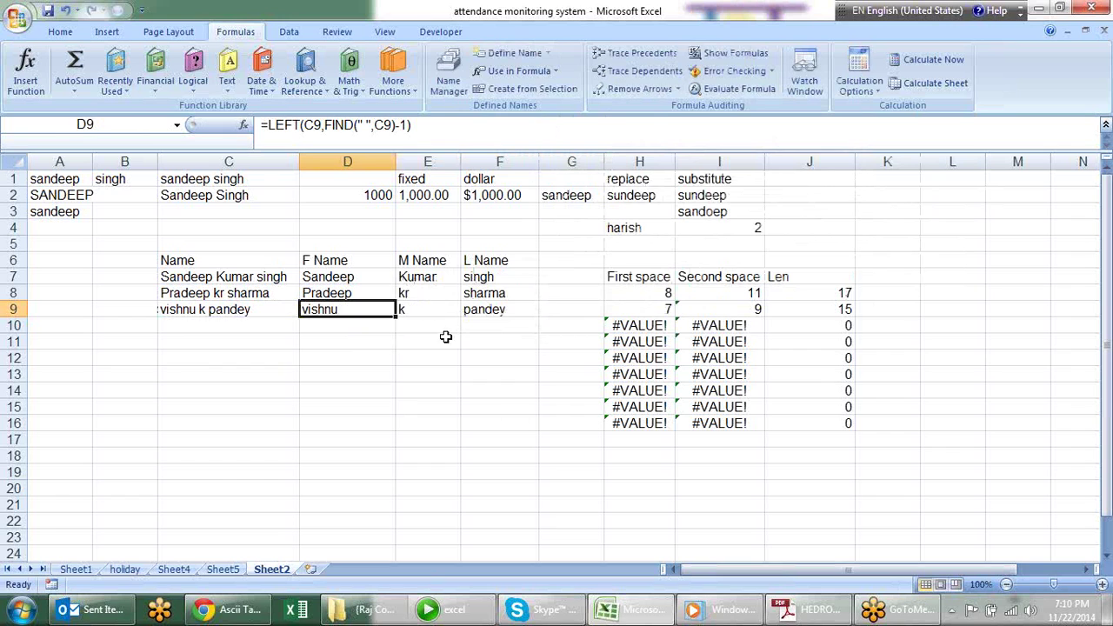
pyautogui.click(435, 308)
pyautogui.press('F2')
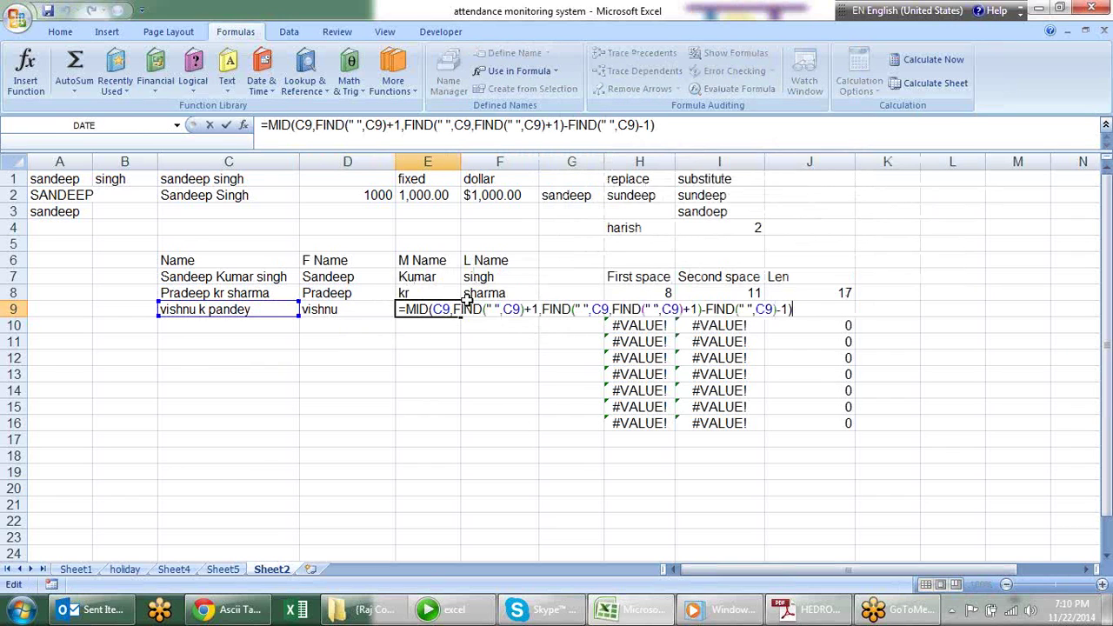
pyautogui.press('Escape')
pyautogui.click(502, 306)
pyautogui.press('F2')
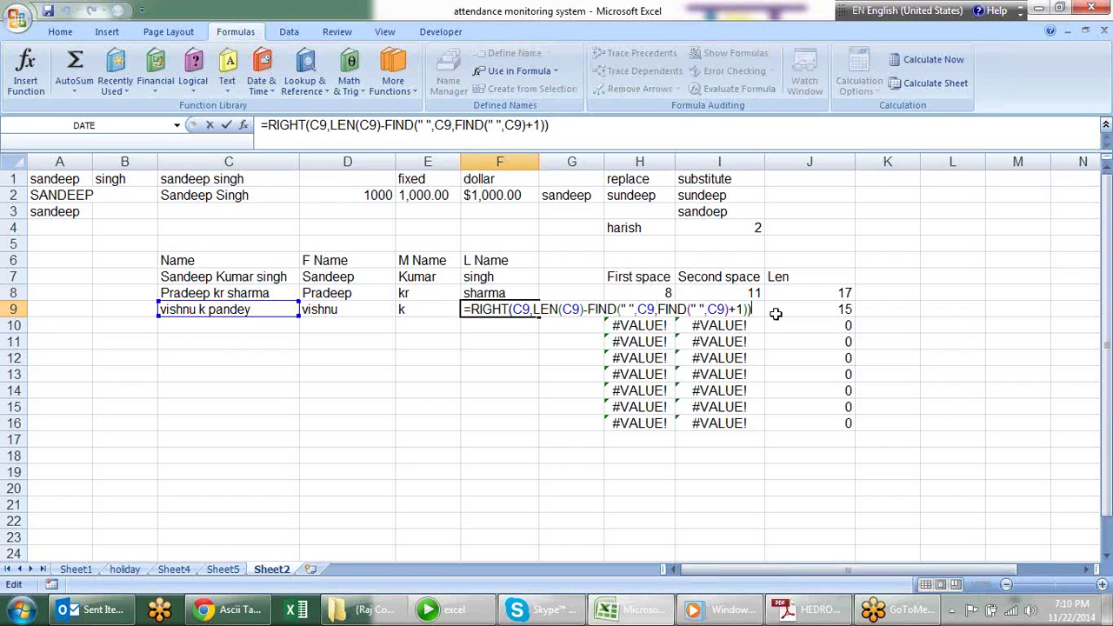
pyautogui.press('Escape')
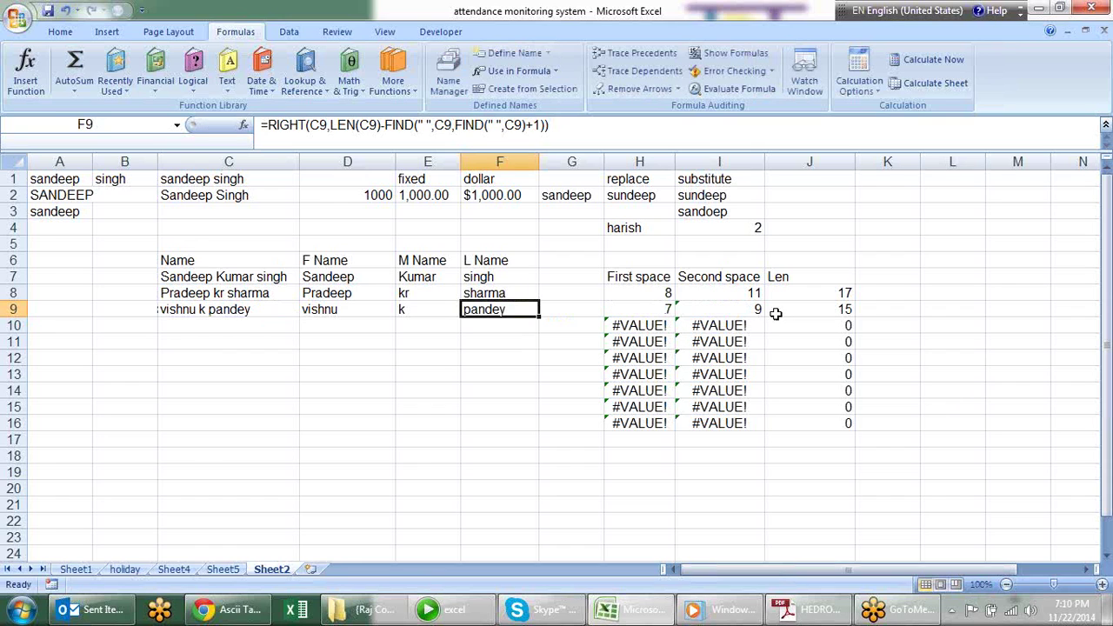
pyautogui.moveTo(634, 310); pyautogui.dragTo(805, 310)
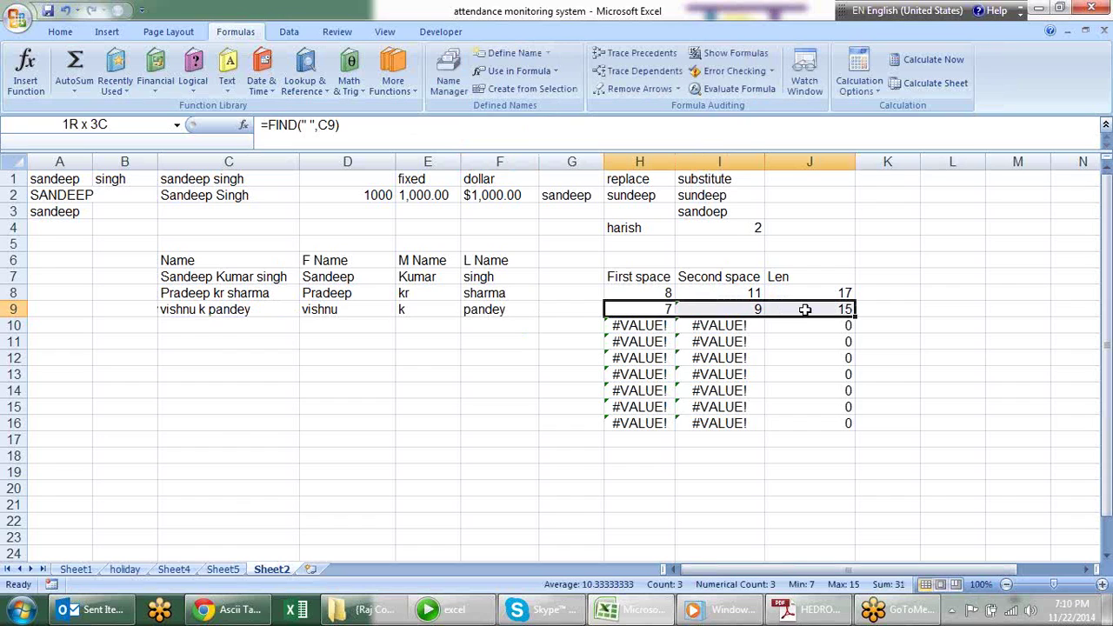
pyautogui.press('Delete')
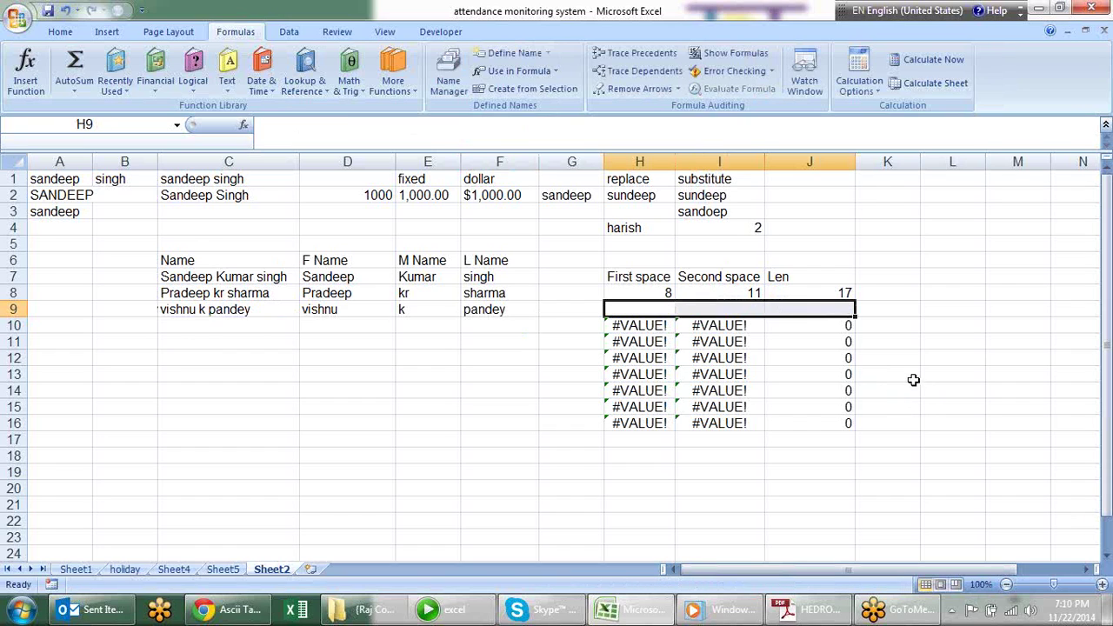
pyautogui.click(894, 407)
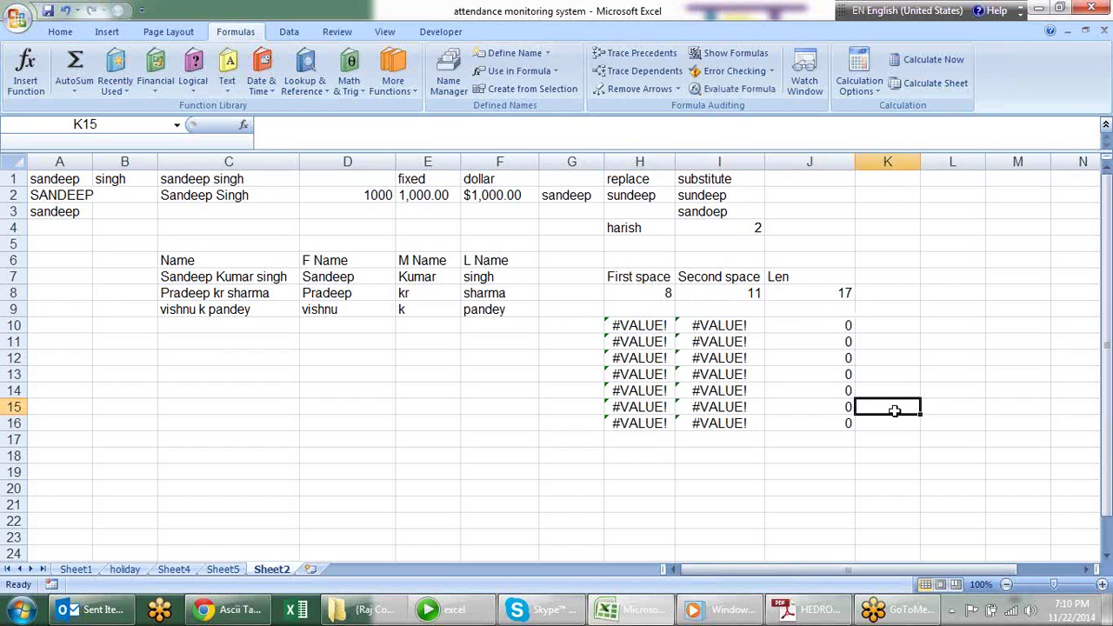
pyautogui.click(489, 309)
pyautogui.click(377, 311)
pyautogui.click(433, 305)
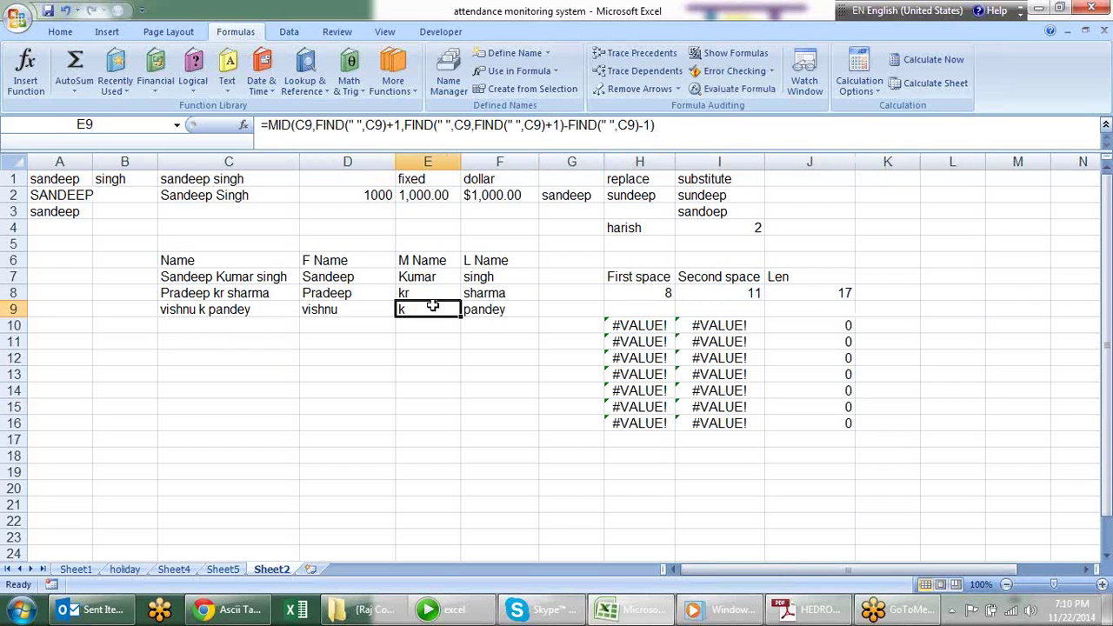
pyautogui.click(287, 328)
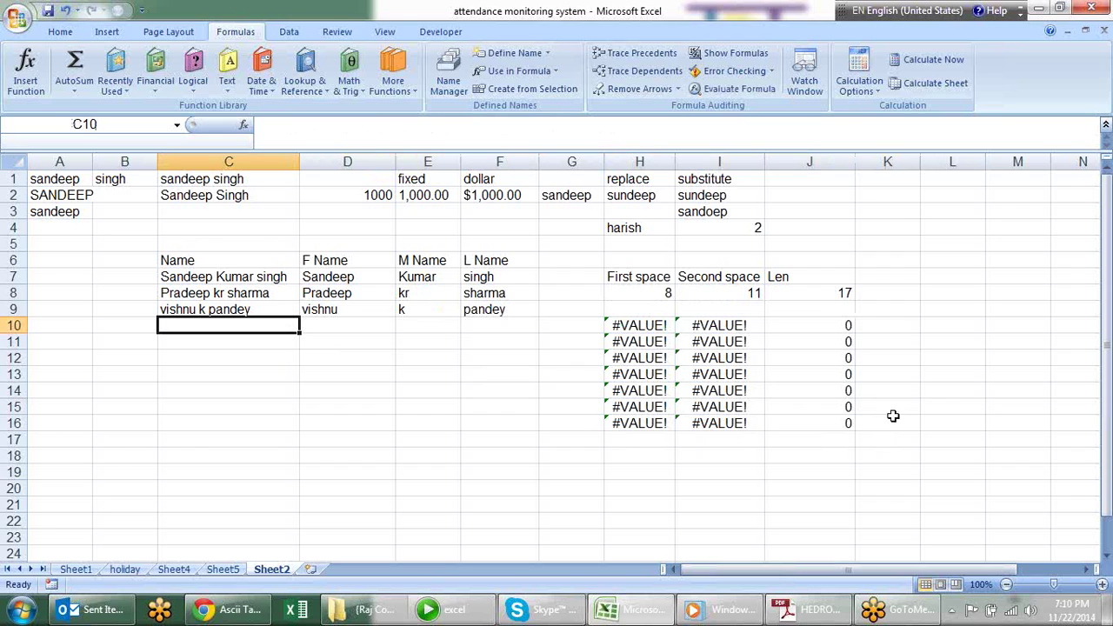
pyautogui.write('Manoj Kumar')
pyautogui.press('Return')
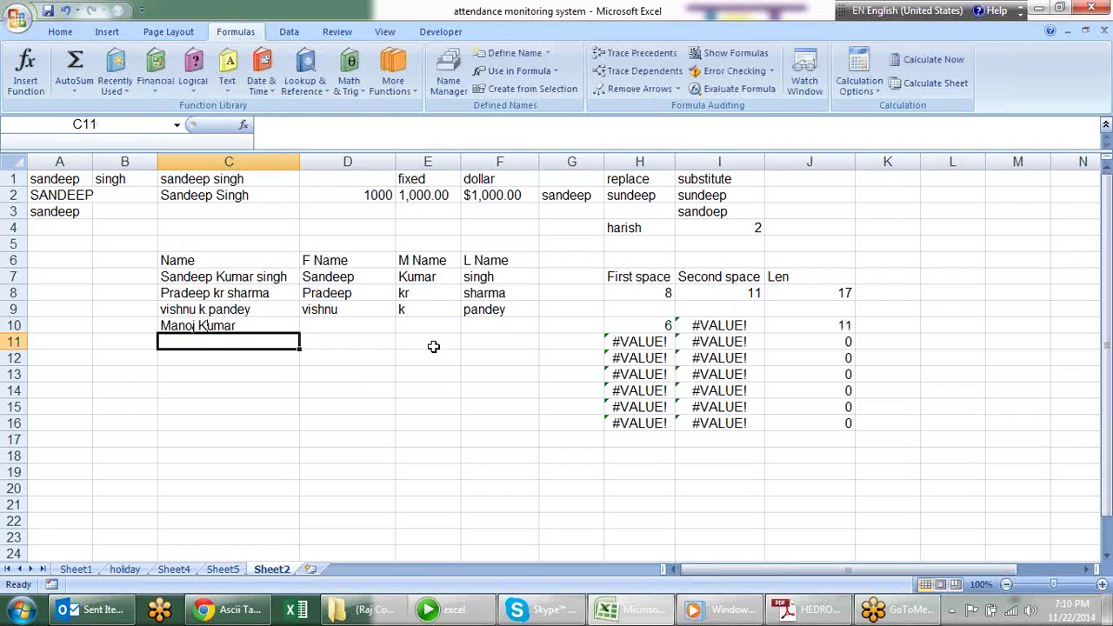
# Fill the D9:F9 split formulas down through row 17
pyautogui.moveTo(361, 310); pyautogui.dragTo(522, 315)
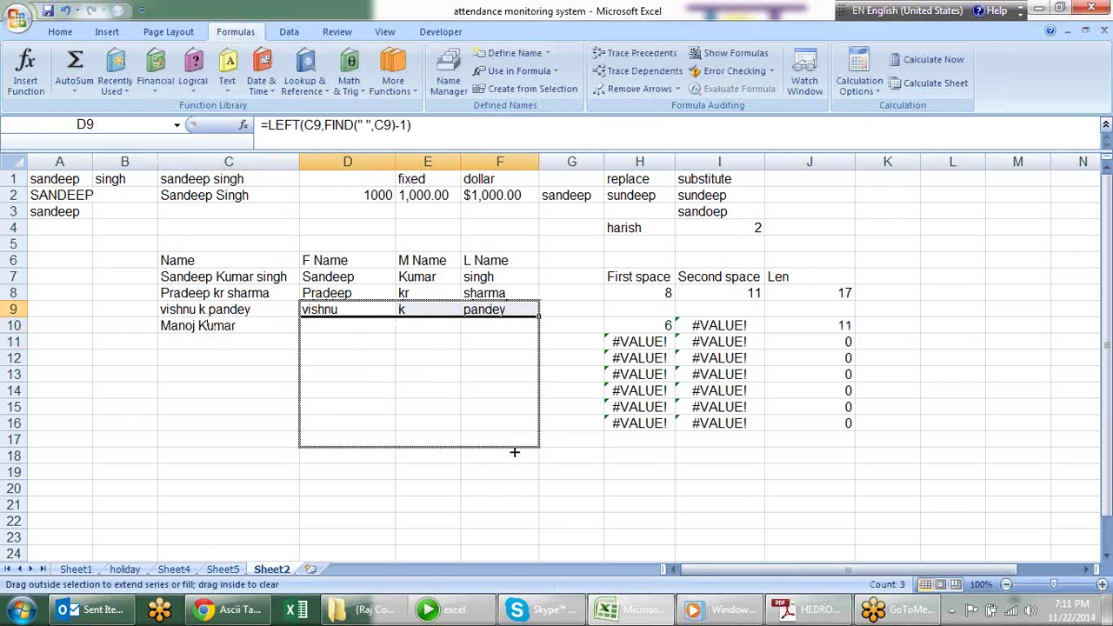
pyautogui.moveTo(539, 316); pyautogui.dragTo(515, 447)
pyautogui.click(578, 525)
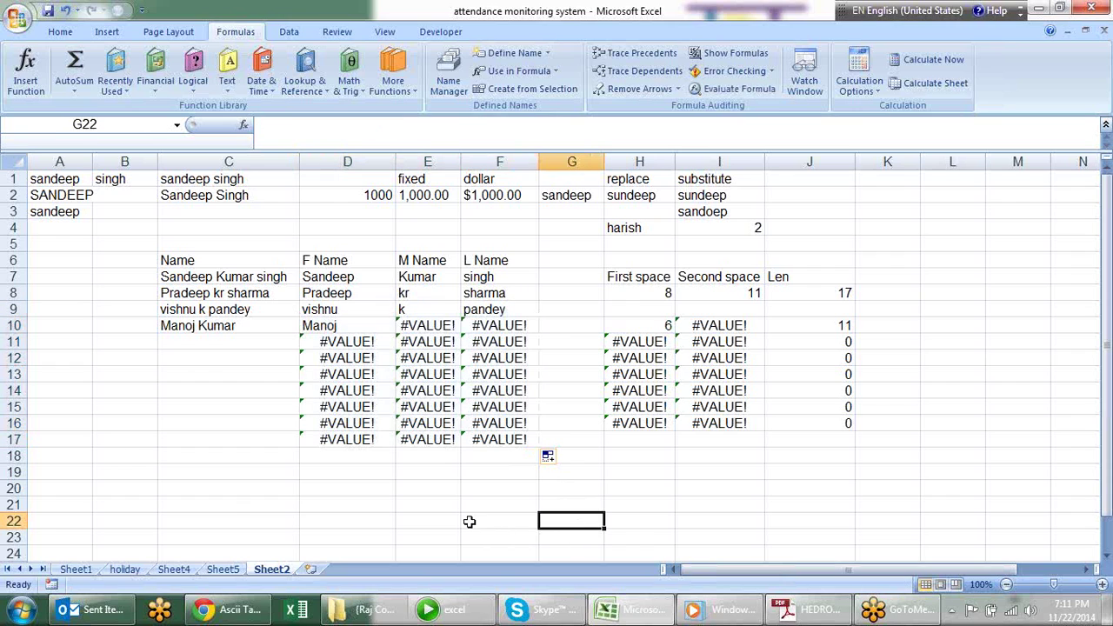
pyautogui.click(378, 330)
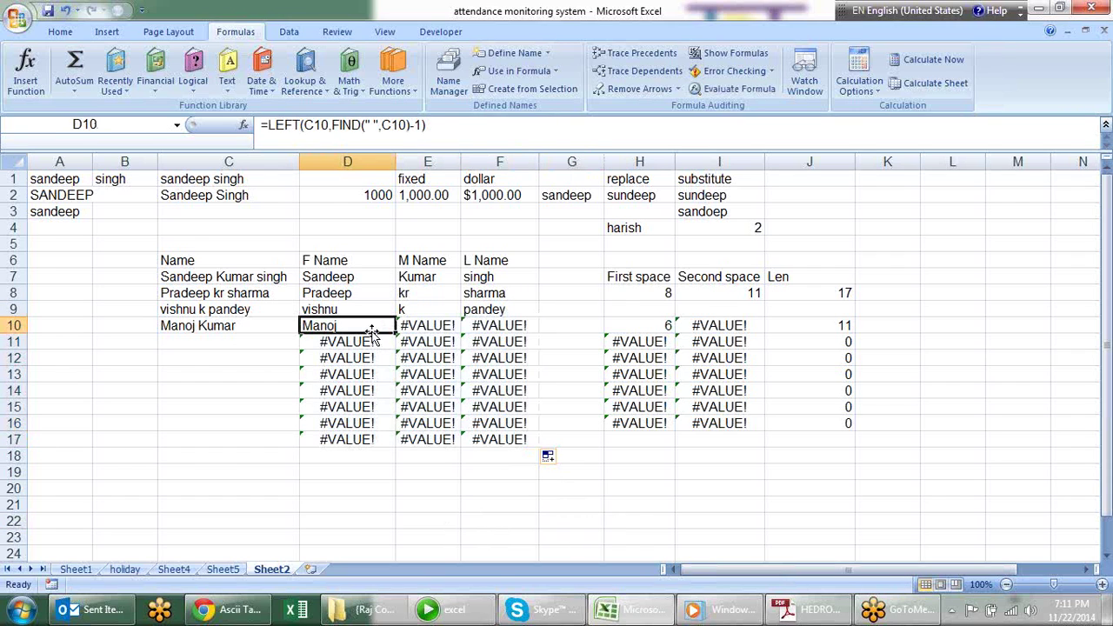
# Wrap E10's MID formula in IFERROR(…,"") so errors show blank
pyautogui.click(415, 314)
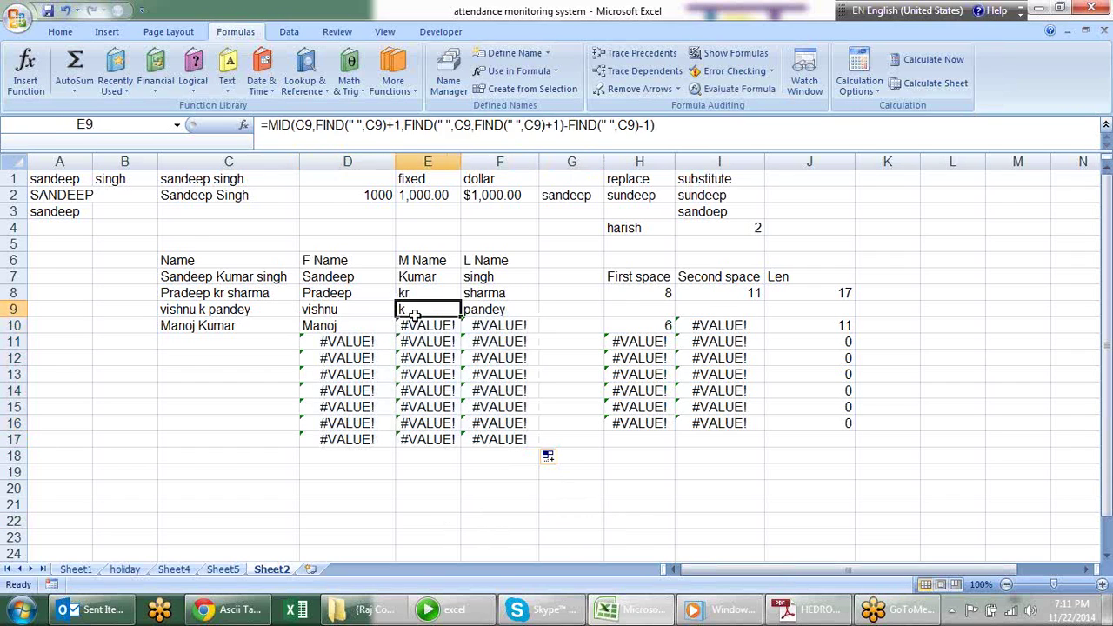
pyautogui.click(418, 325)
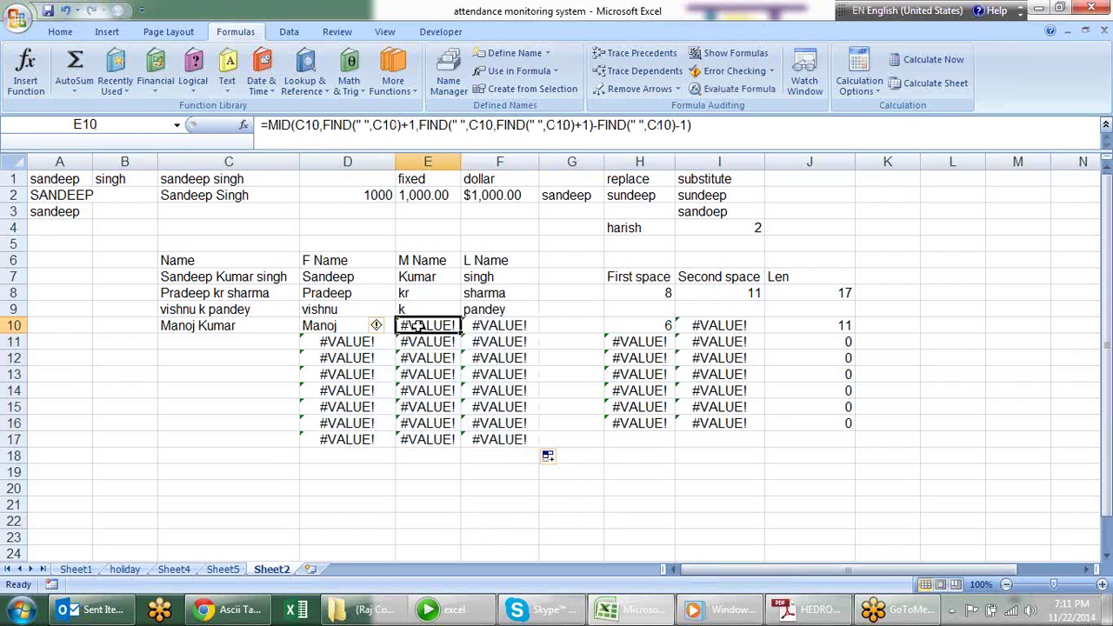
pyautogui.doubleClick(429, 321)
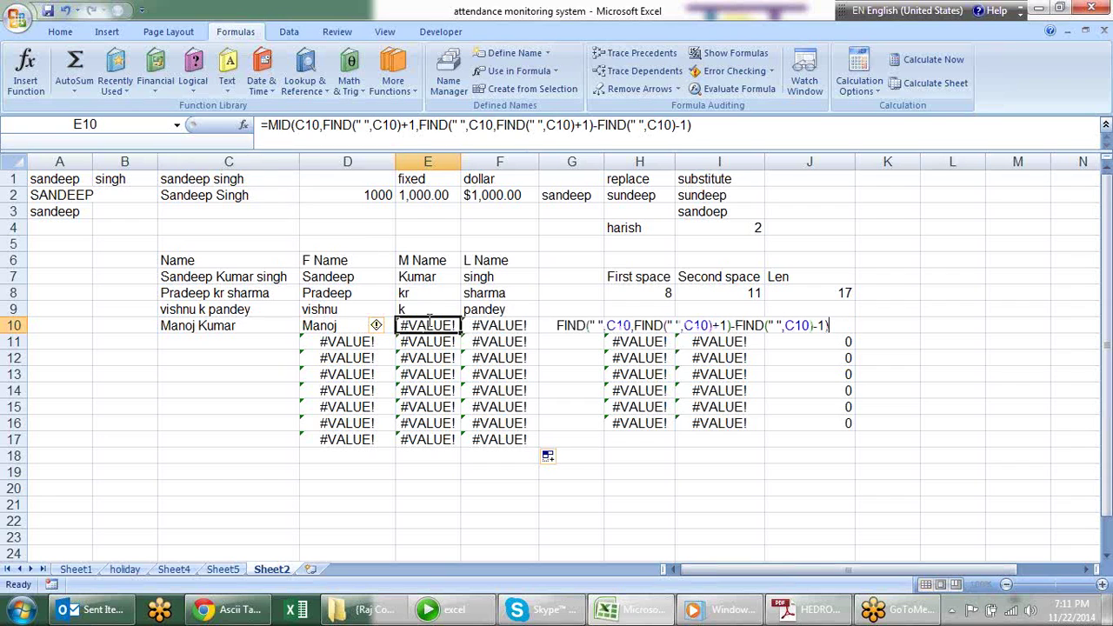
pyautogui.press('Escape')
pyautogui.click(269, 124)
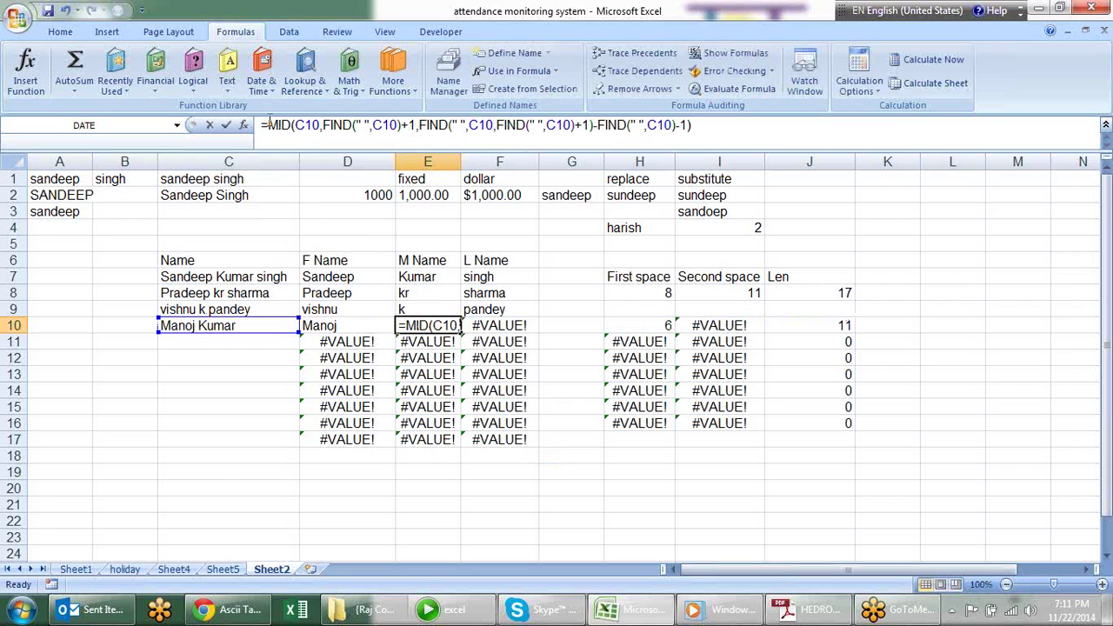
pyautogui.write('if')
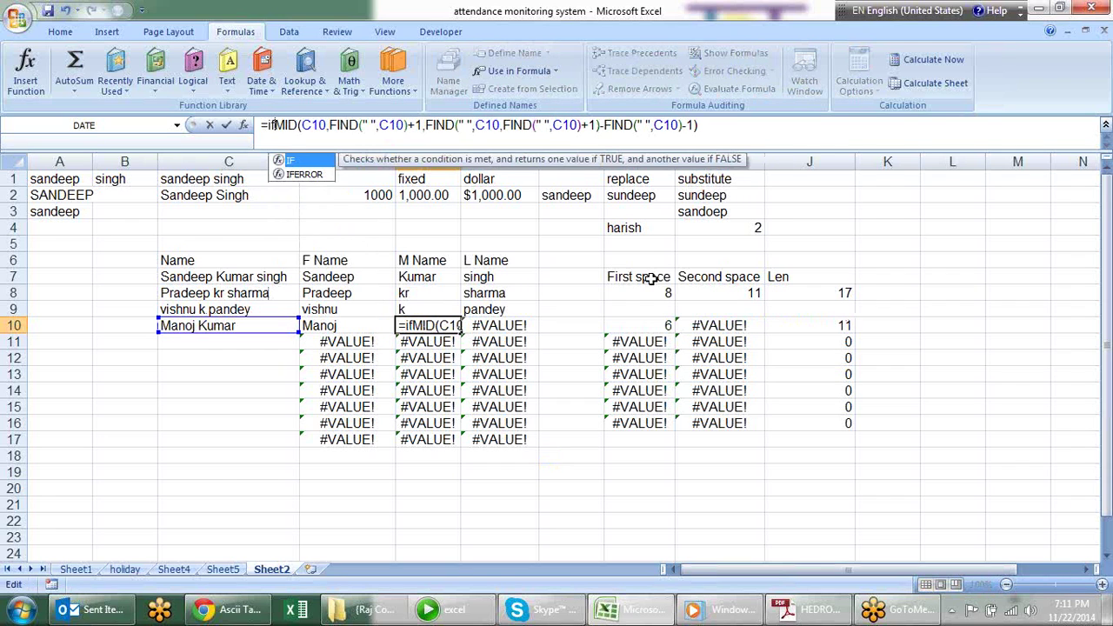
pyautogui.press('Down')
pyautogui.press('Tab')
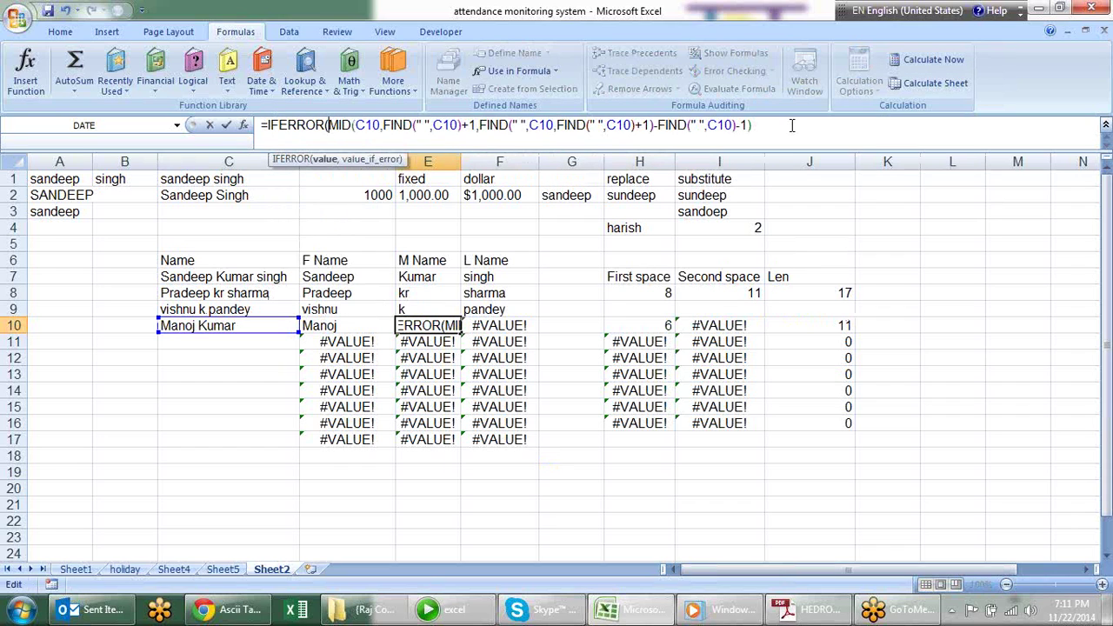
pyautogui.write(',""')
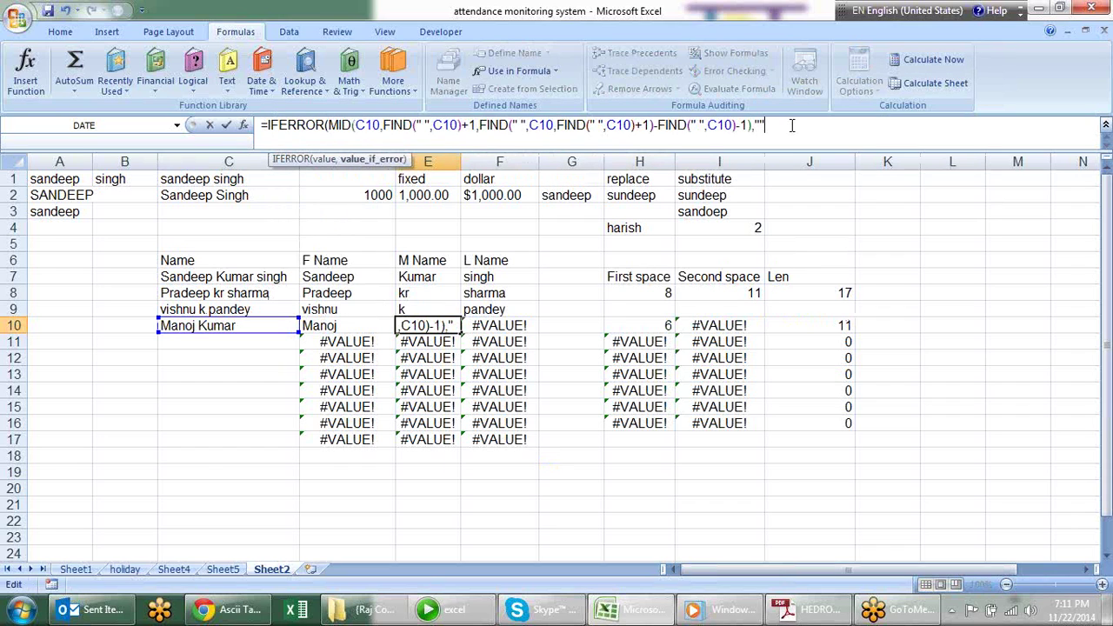
pyautogui.write(')')
pyautogui.press('Return')
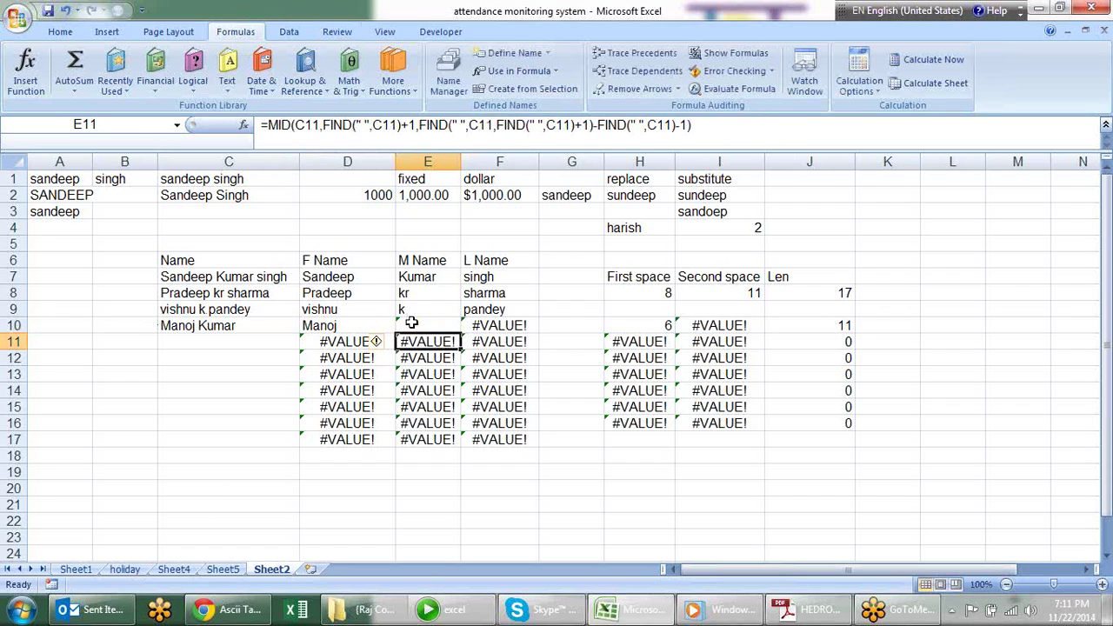
# Copy E10's IFERROR formula down through E17
pyautogui.click(412, 323)
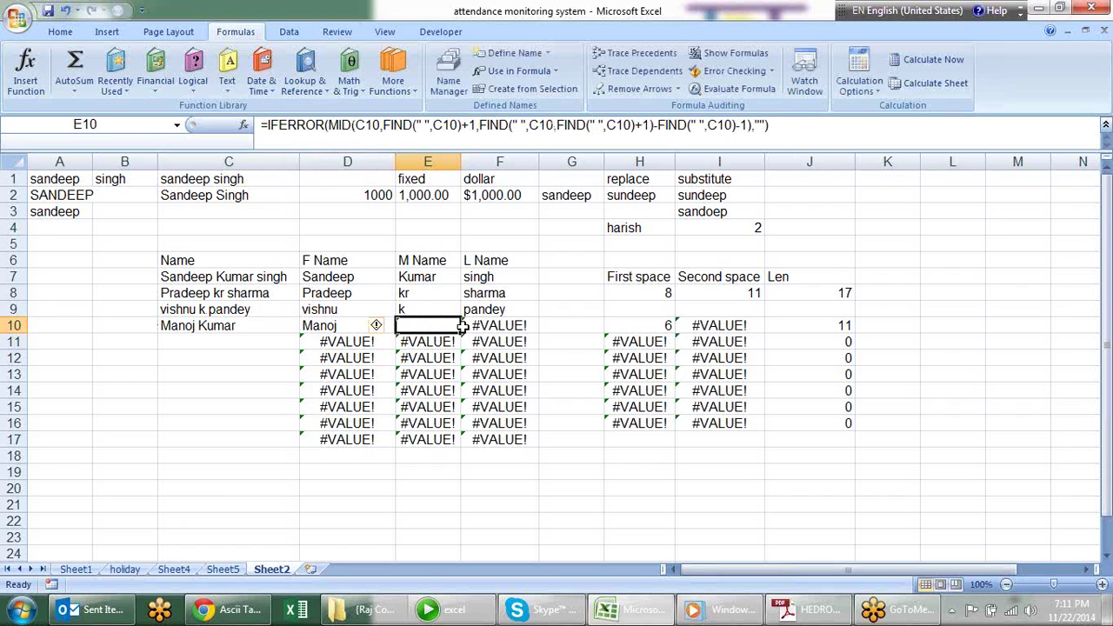
pyautogui.moveTo(462, 330); pyautogui.dragTo(458, 446)
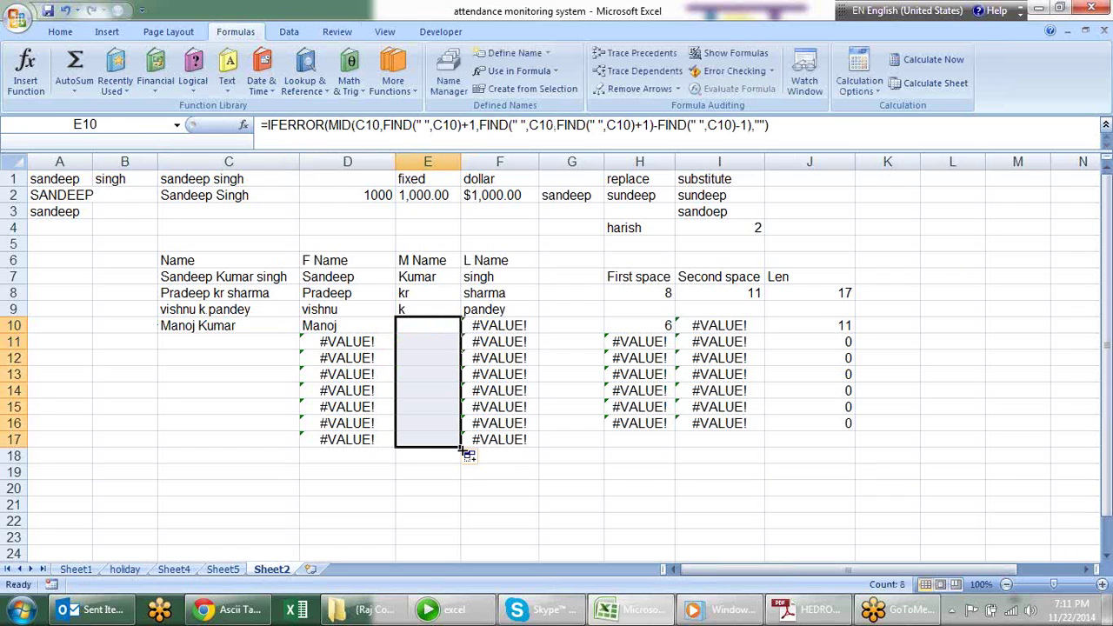
pyautogui.click(548, 456)
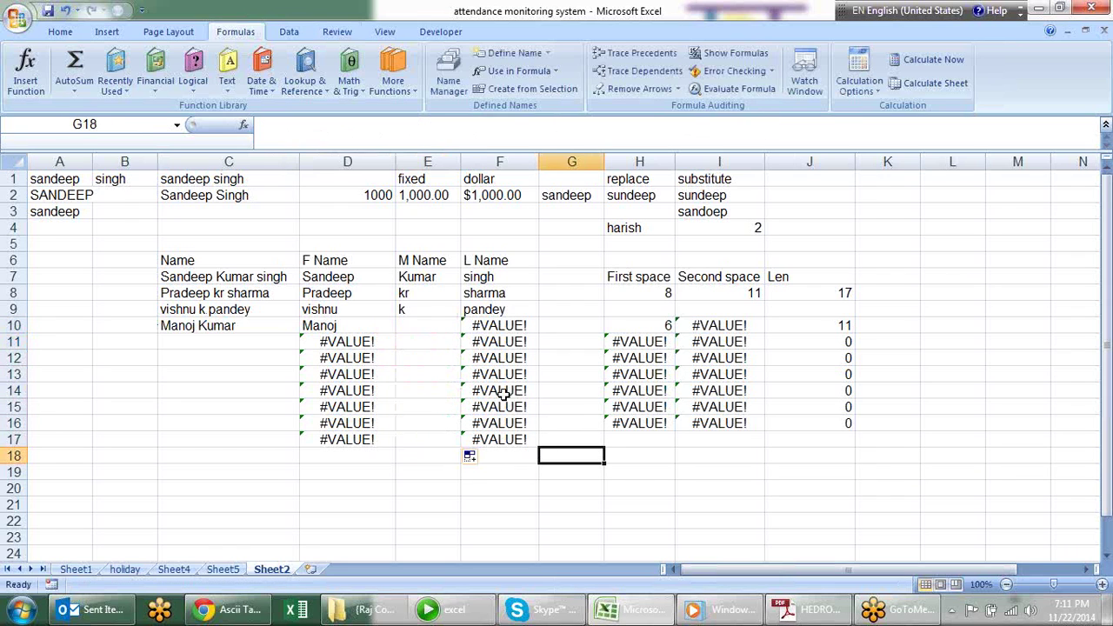
pyautogui.click(497, 325)
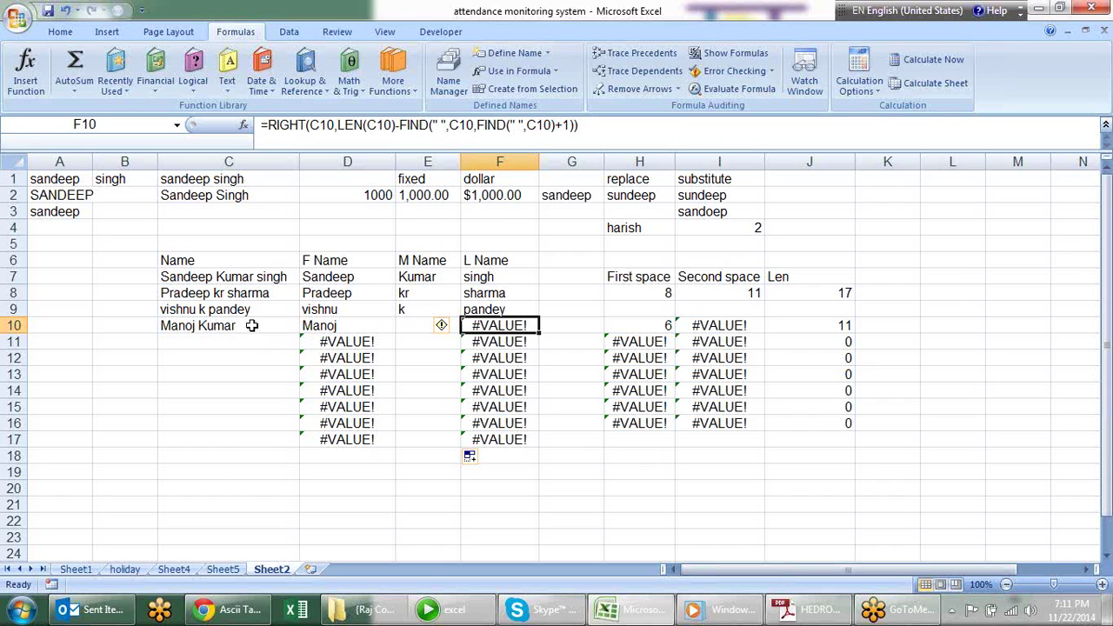
# Wrap F10's RIGHT formula in IFERROR and start a RIGHT fallback argument
pyautogui.click(269, 125)
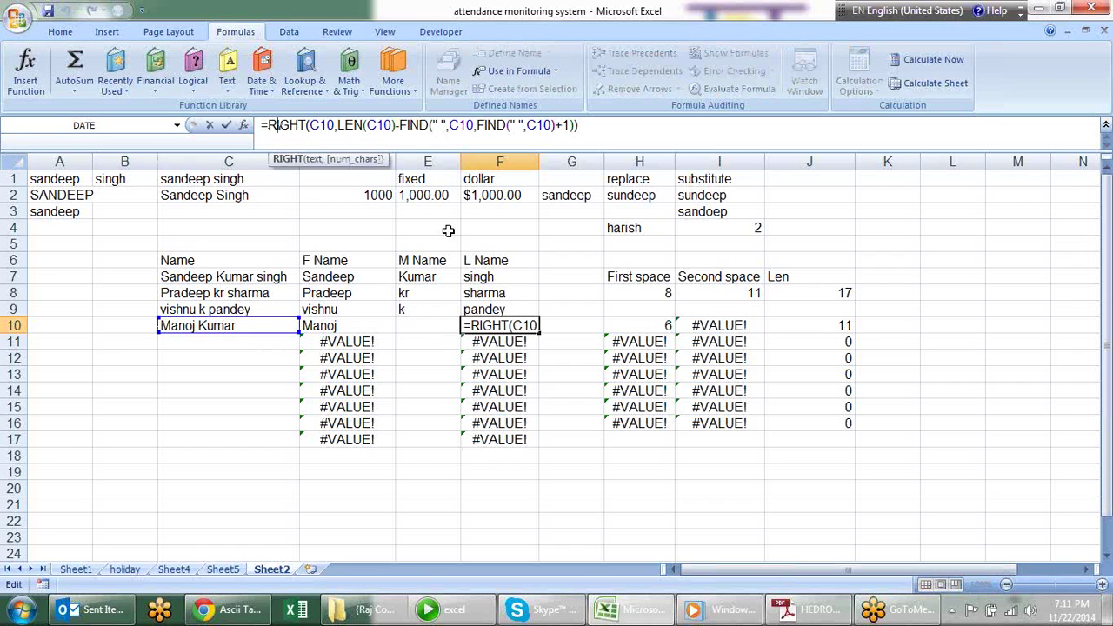
pyautogui.click(271, 125)
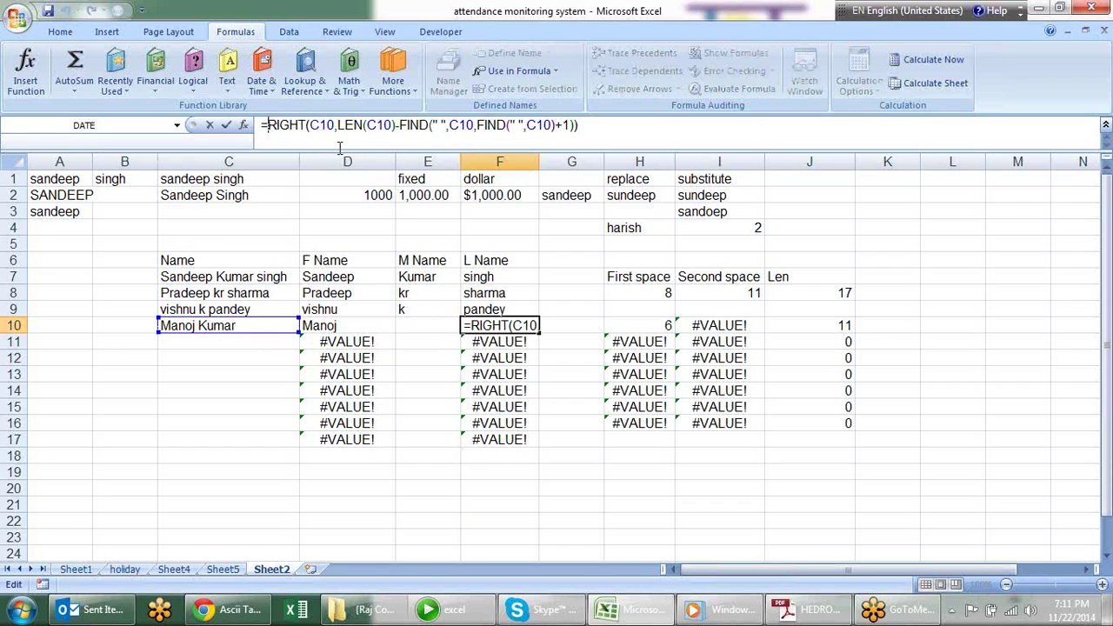
pyautogui.write('if')
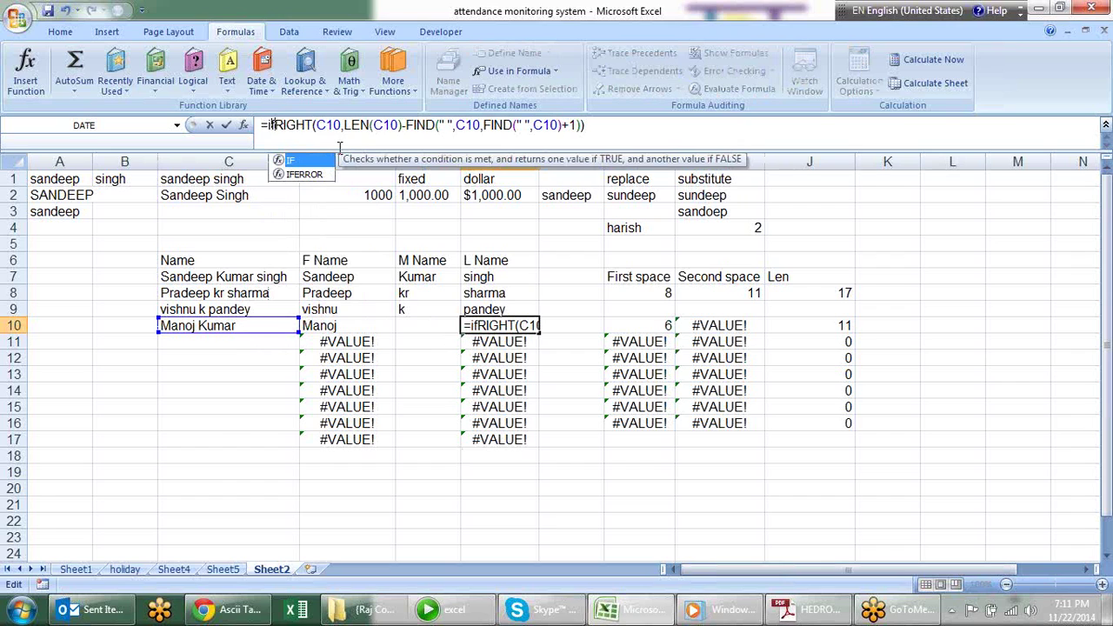
pyautogui.press('Down')
pyautogui.press('Tab')
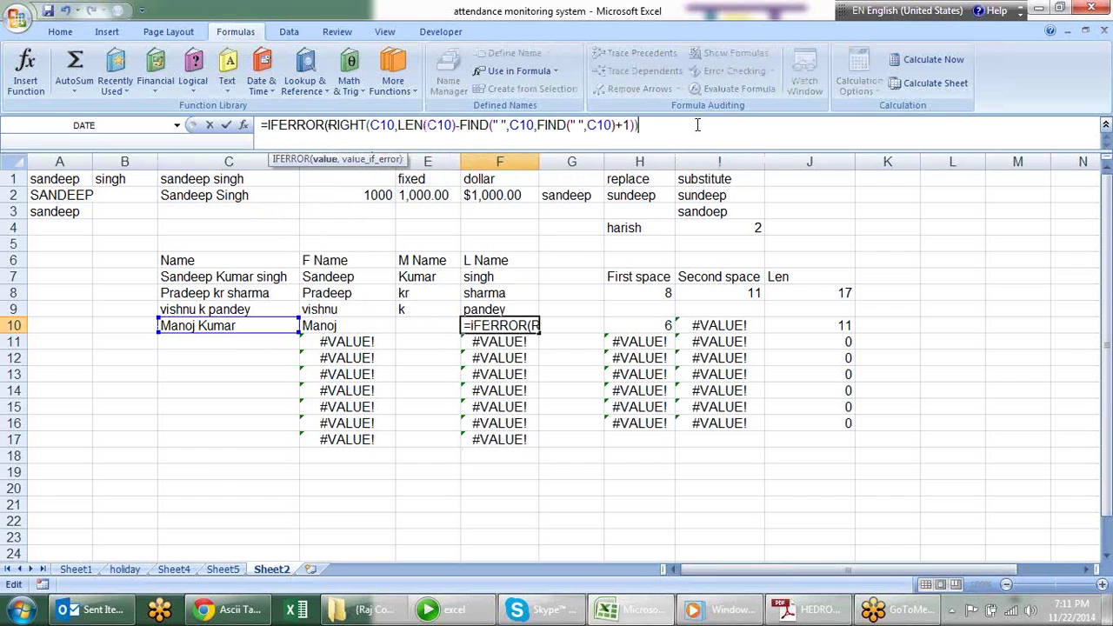
pyautogui.click(697, 124)
pyautogui.write(',')
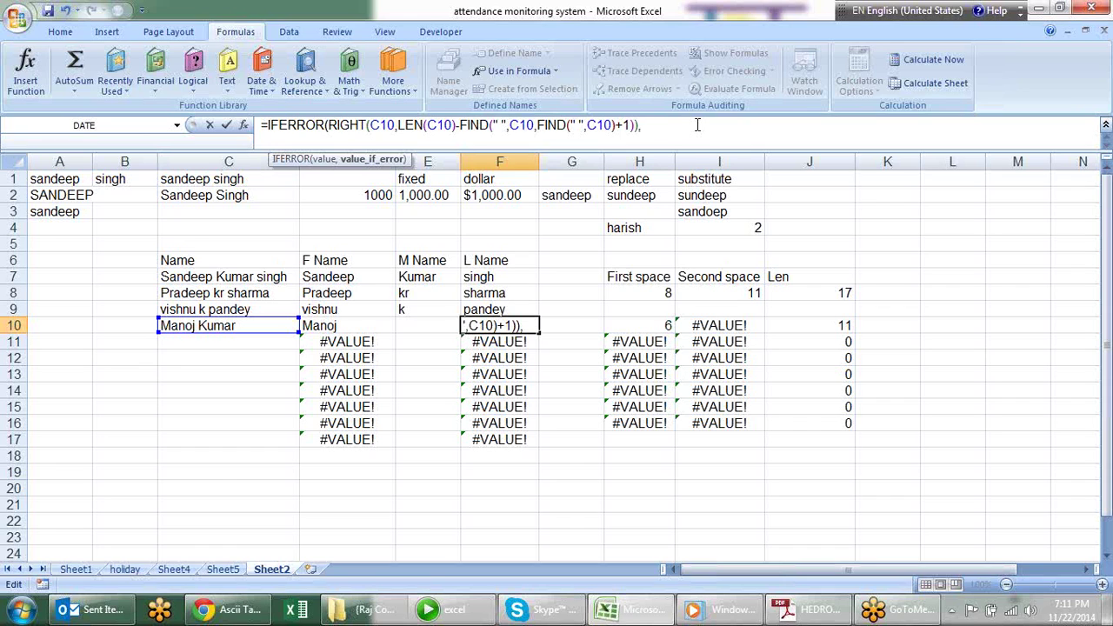
pyautogui.write(' rin')
pyautogui.press('BackSpace')
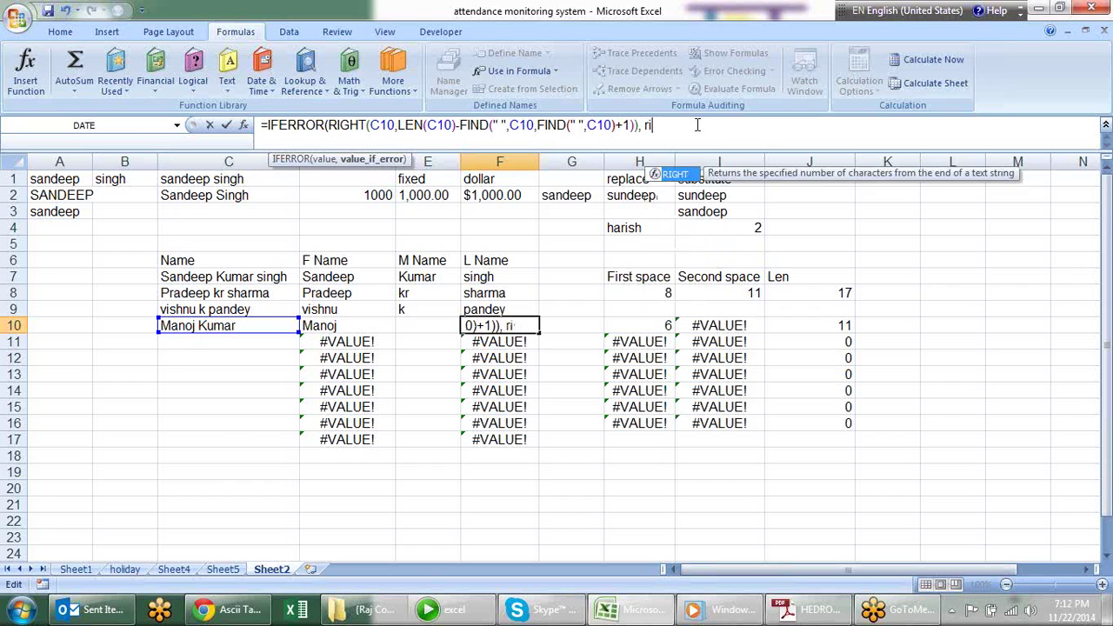
pyautogui.press('Tab')
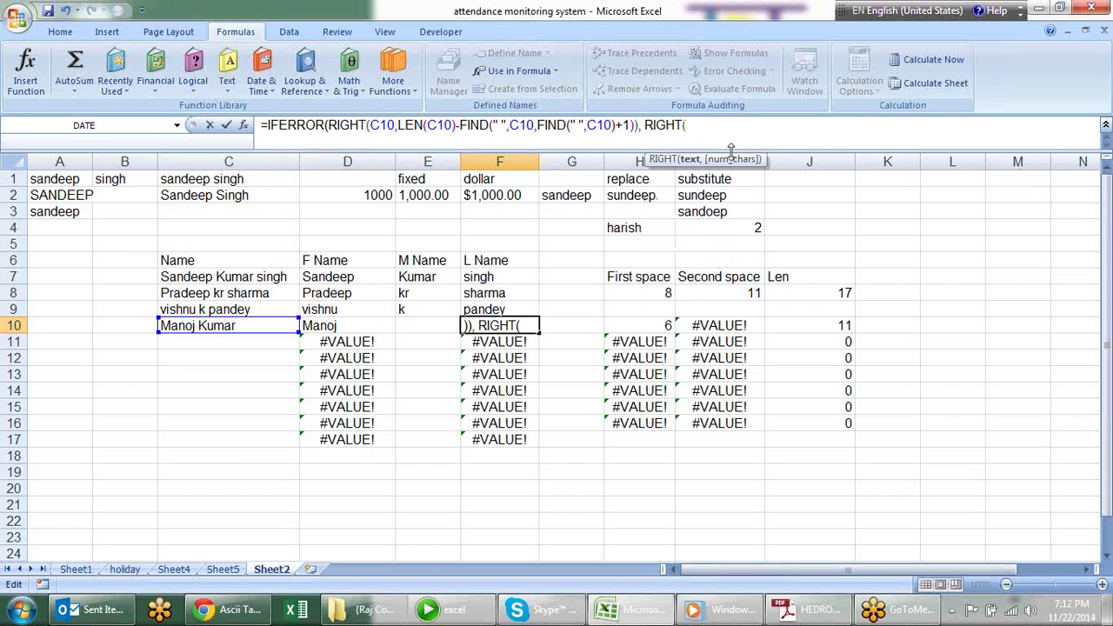
# Finish the fallback as RIGHT(C10,LEN(C10)-FIND(" ",C10)) so F10 shows Kumar
pyautogui.click(258, 326)
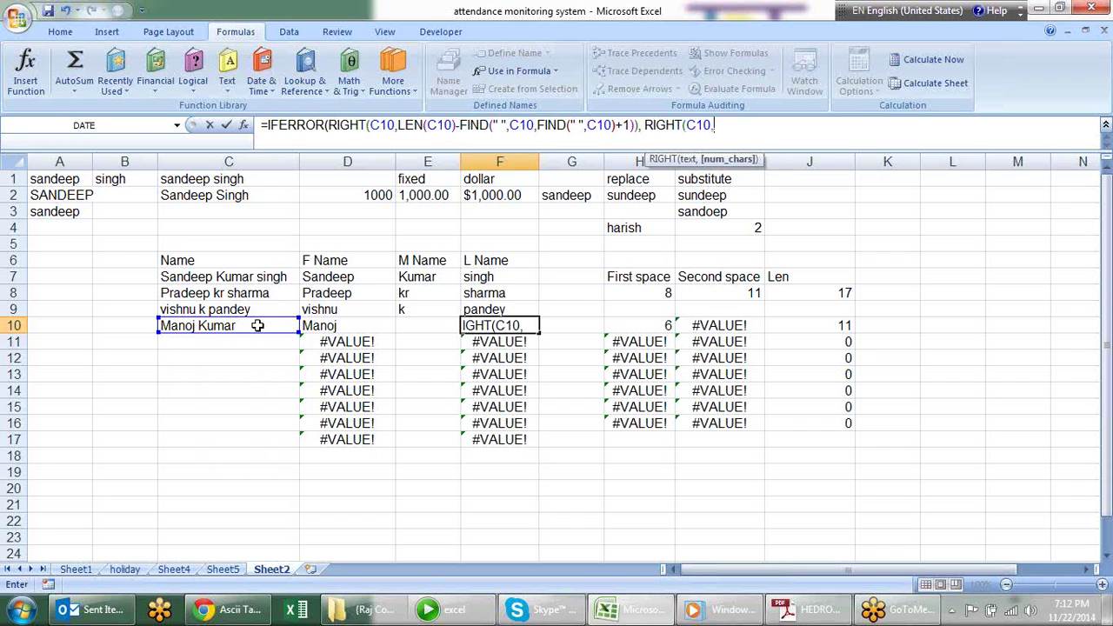
pyautogui.write('len')
pyautogui.press('Tab')
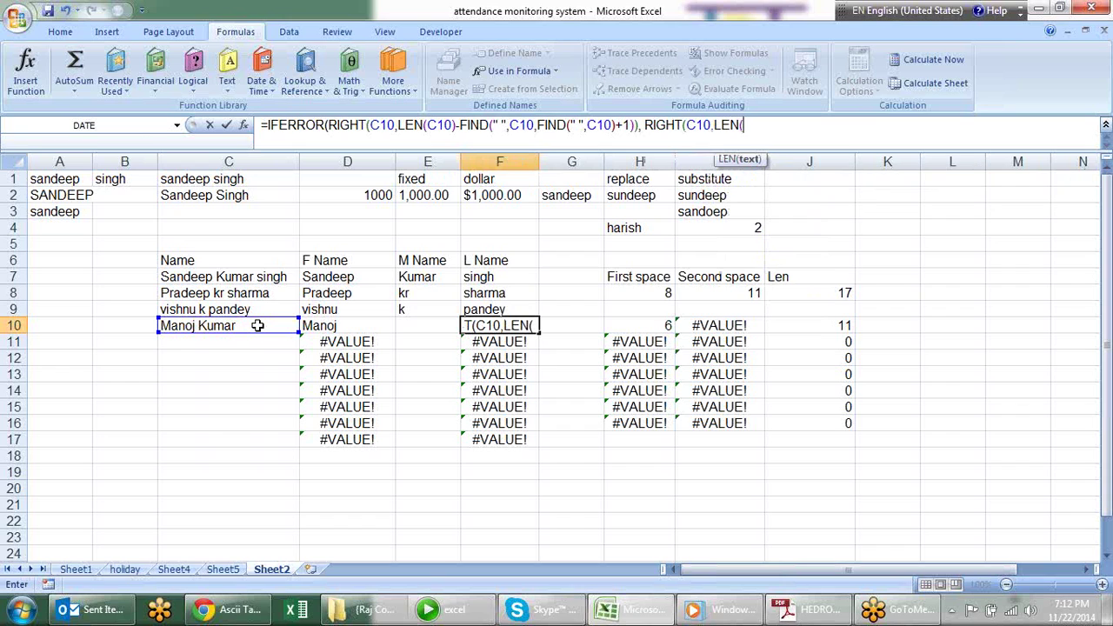
pyautogui.click(196, 325)
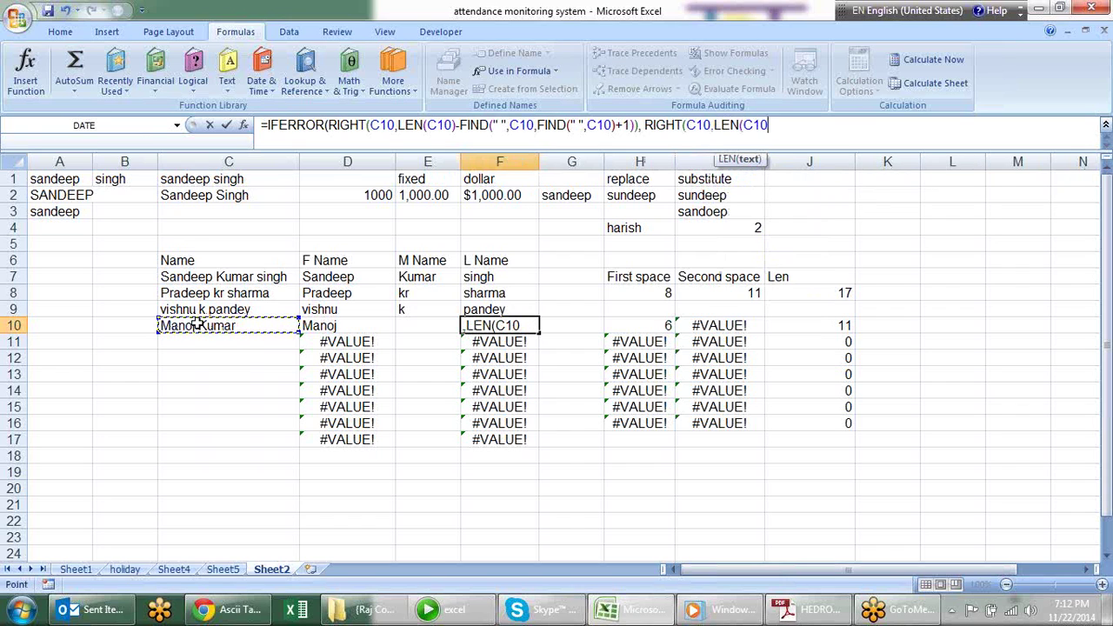
pyautogui.write(')-')
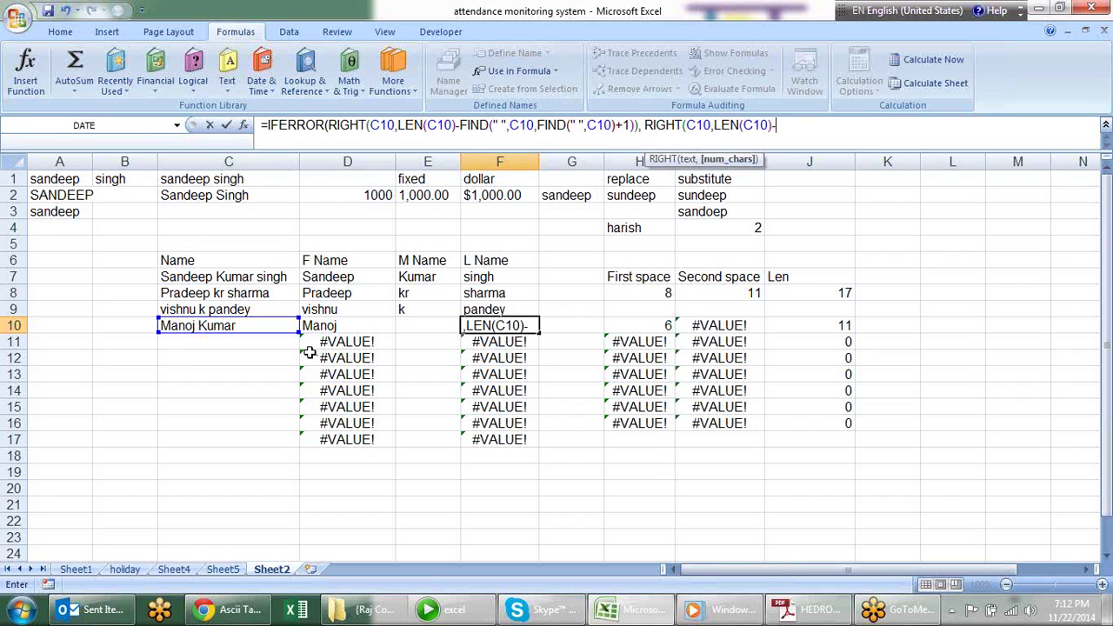
pyautogui.write('find')
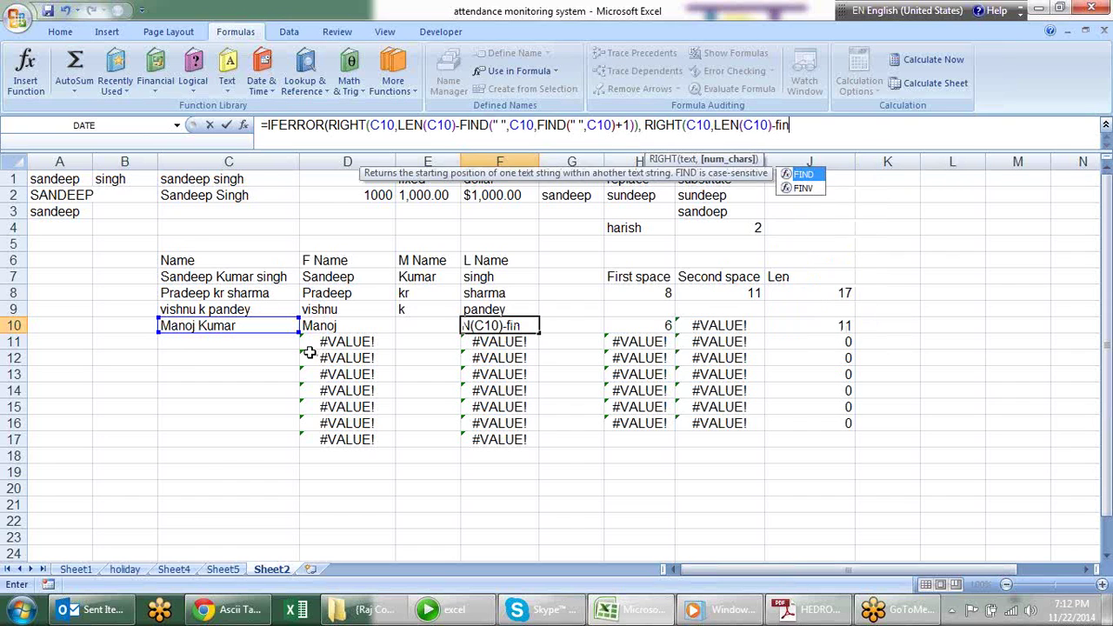
pyautogui.press('Tab')
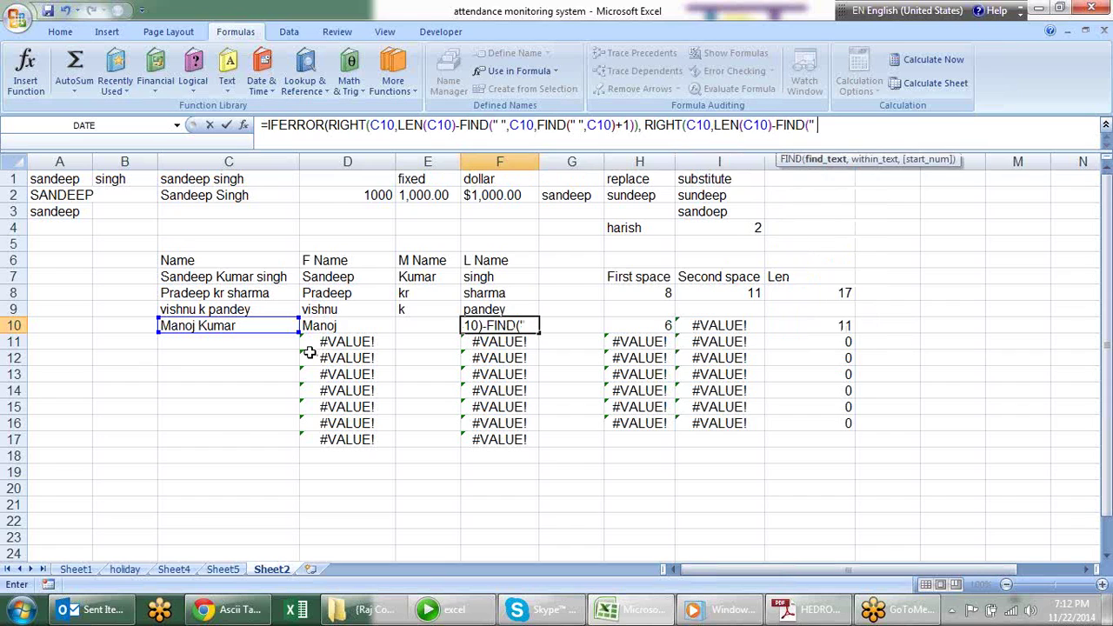
pyautogui.write('"')
pyautogui.write(',')
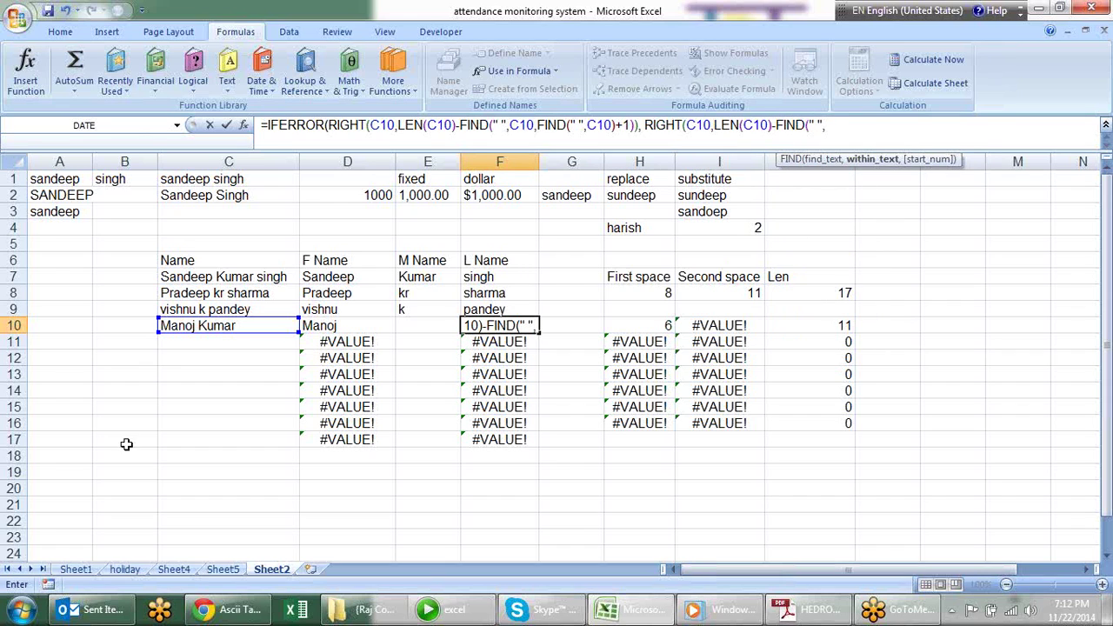
pyautogui.click(213, 329)
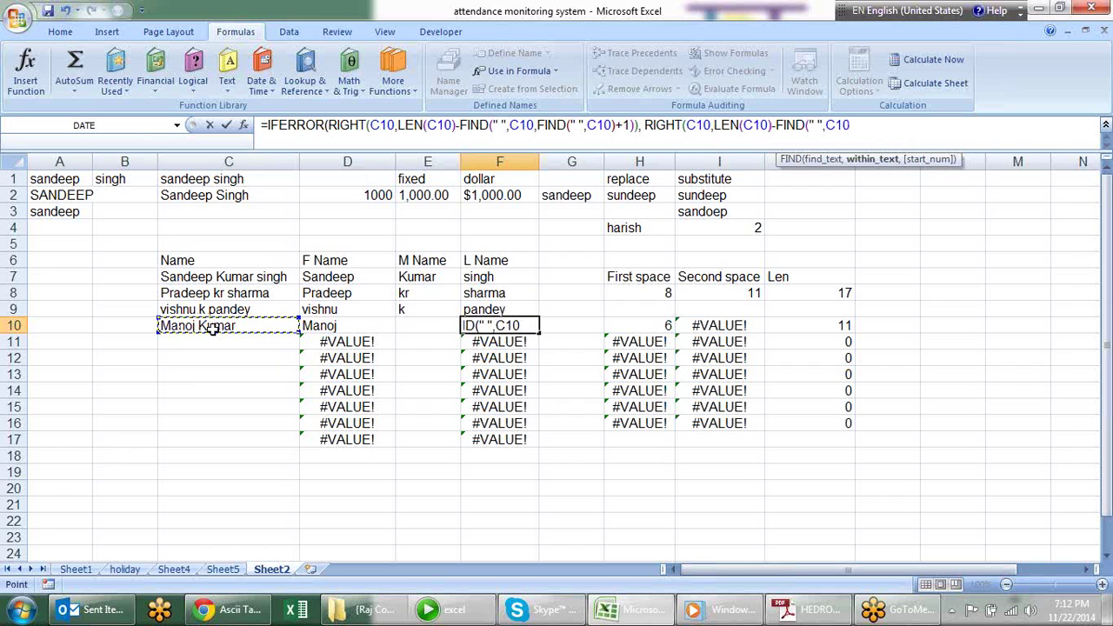
pyautogui.write(')')
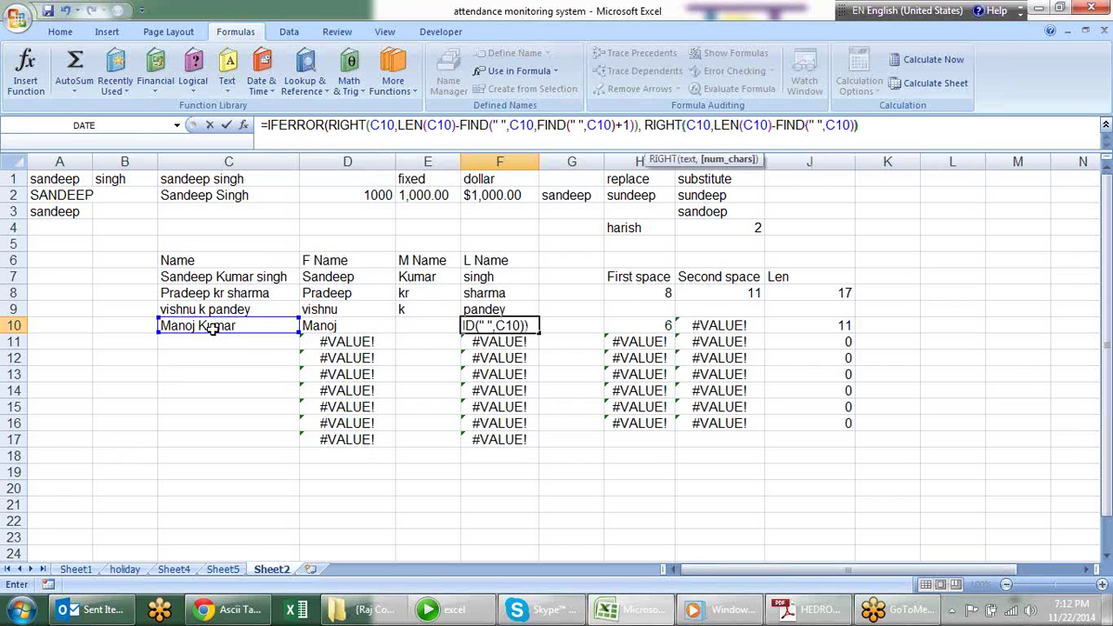
pyautogui.press('Return')
pyautogui.press('Return')
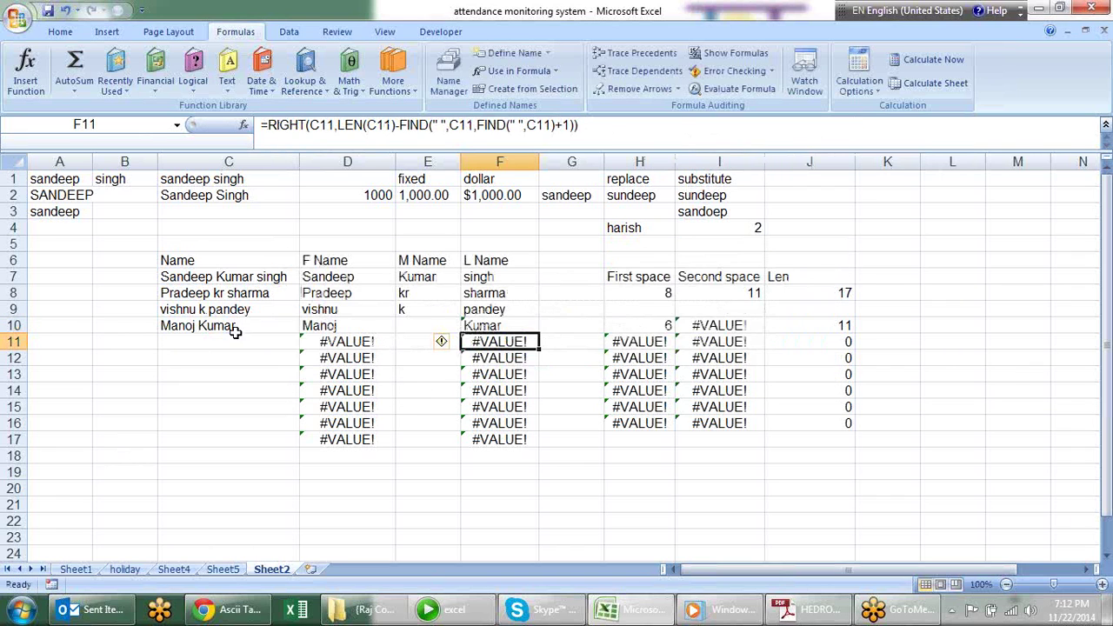
pyautogui.click(498, 321)
# Copy F10's formula down to F17 and test C10 with the added surname kesri
pyautogui.moveTo(537, 333); pyautogui.dragTo(541, 445)
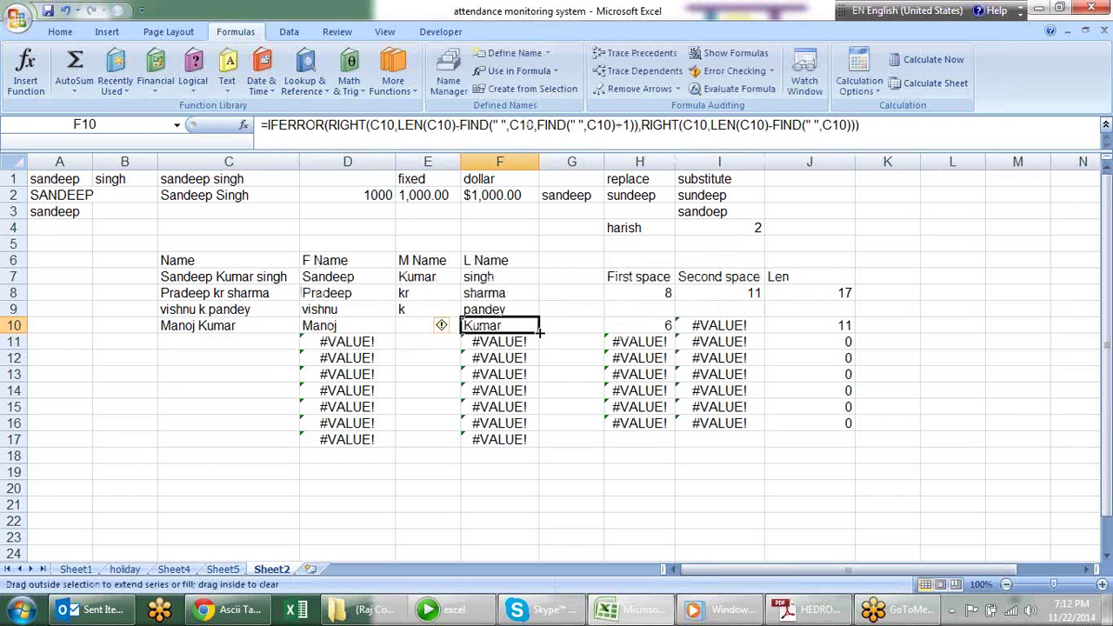
pyautogui.click(644, 477)
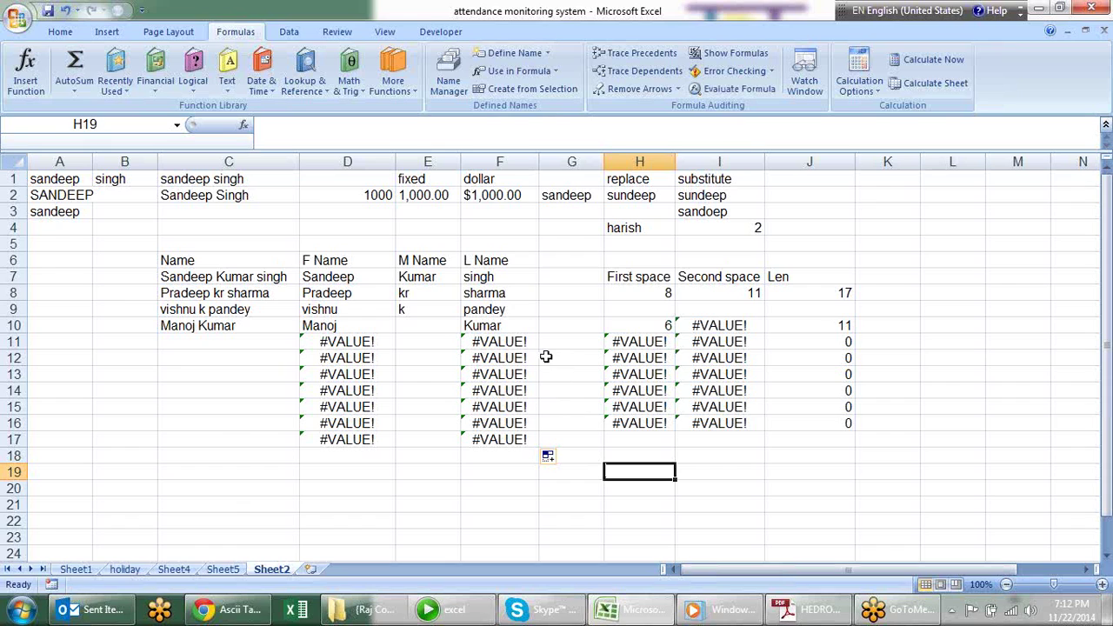
pyautogui.click(279, 345)
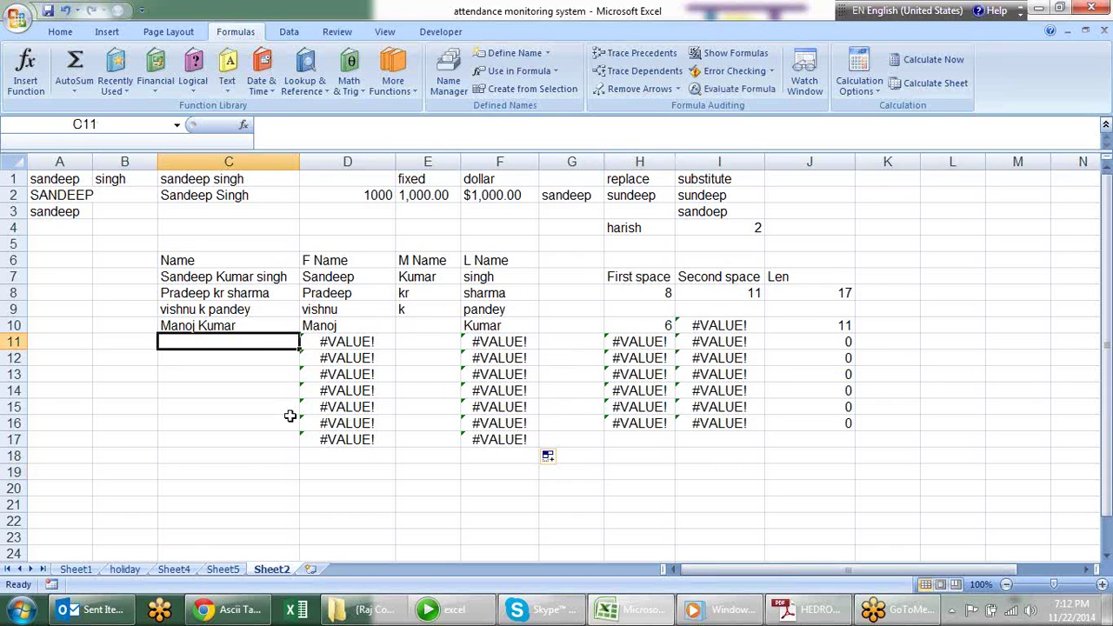
pyautogui.press('Up')
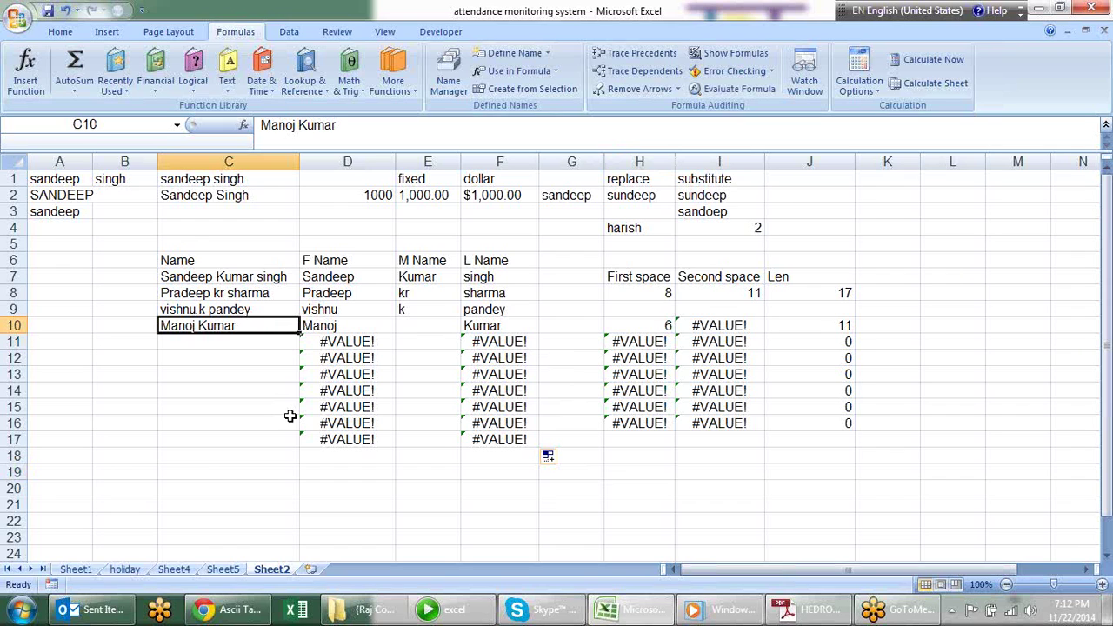
pyautogui.press('F2')
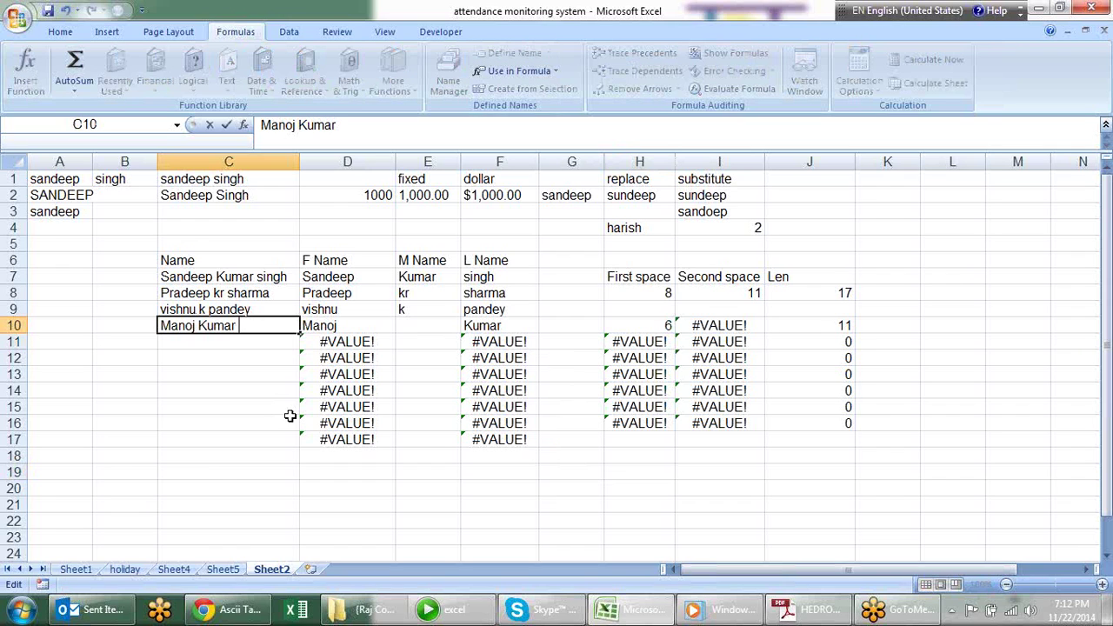
pyautogui.write('kesri')
pyautogui.press('Return')
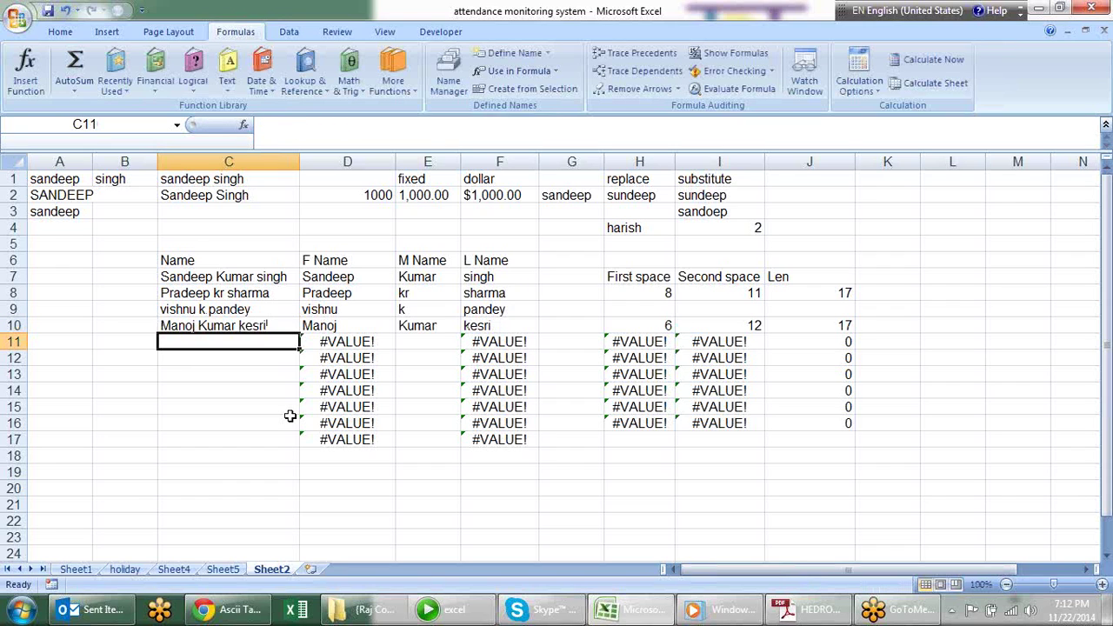
pyautogui.press('Up')
pyautogui.press('Right')
pyautogui.press('Right')
pyautogui.press('Left')
pyautogui.press('Left')
pyautogui.press('F2')
pyautogui.press('BackSpace')
pyautogui.press('BackSpace')
pyautogui.press('BackSpace')
pyautogui.press('BackSpace')
pyautogui.press('BackSpace')
pyautogui.press('Return')
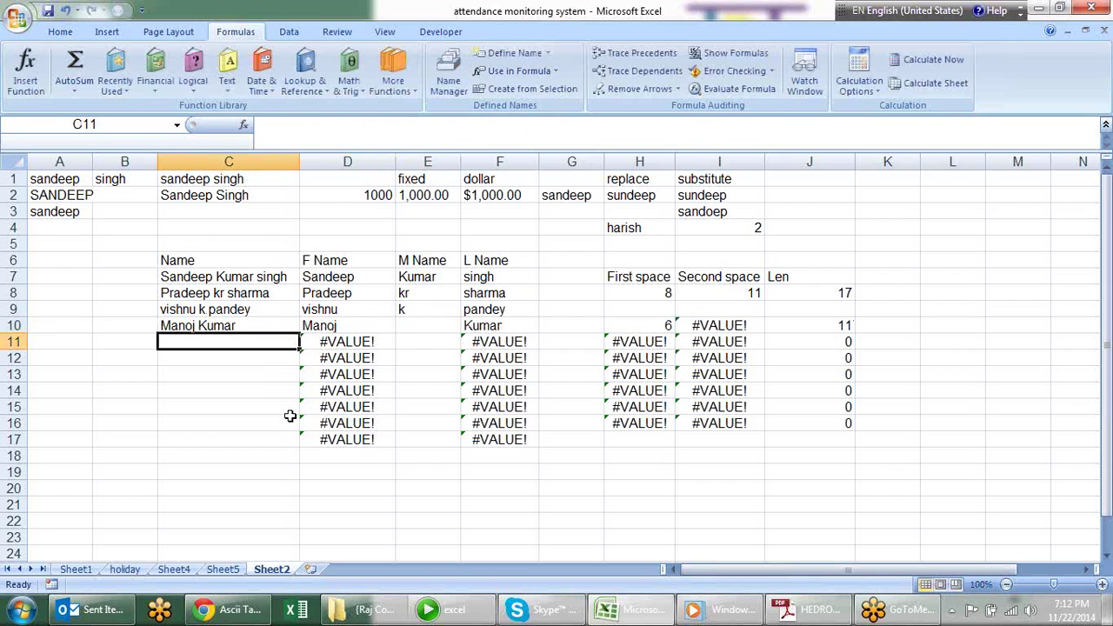
pyautogui.click(493, 328)
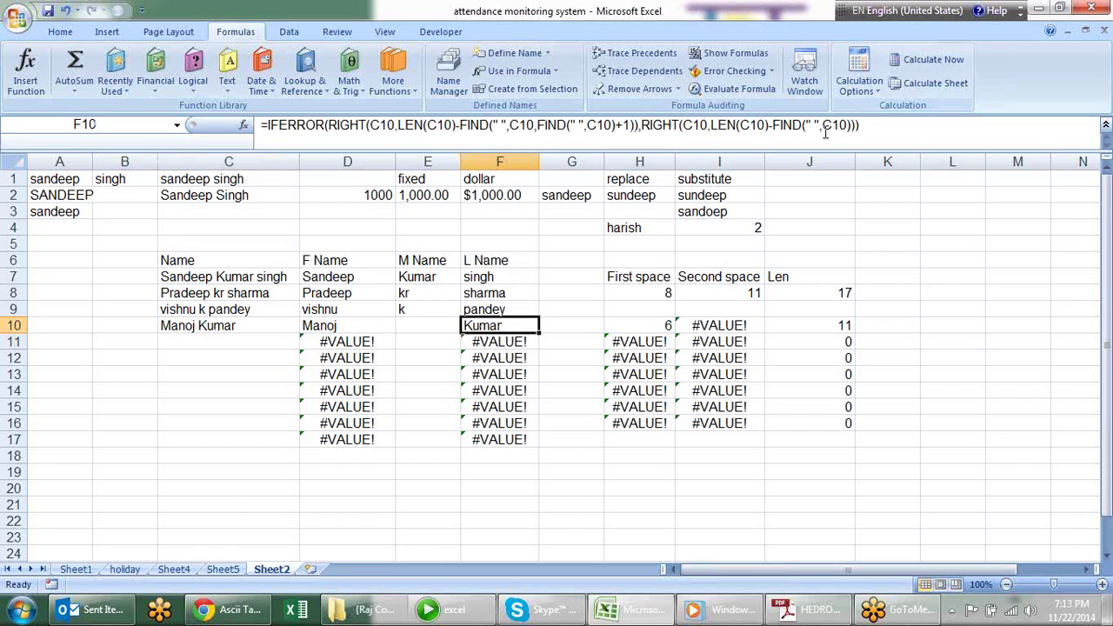
# Enter the single-word name vishnu in C11 and view its first-name result
pyautogui.click(231, 341)
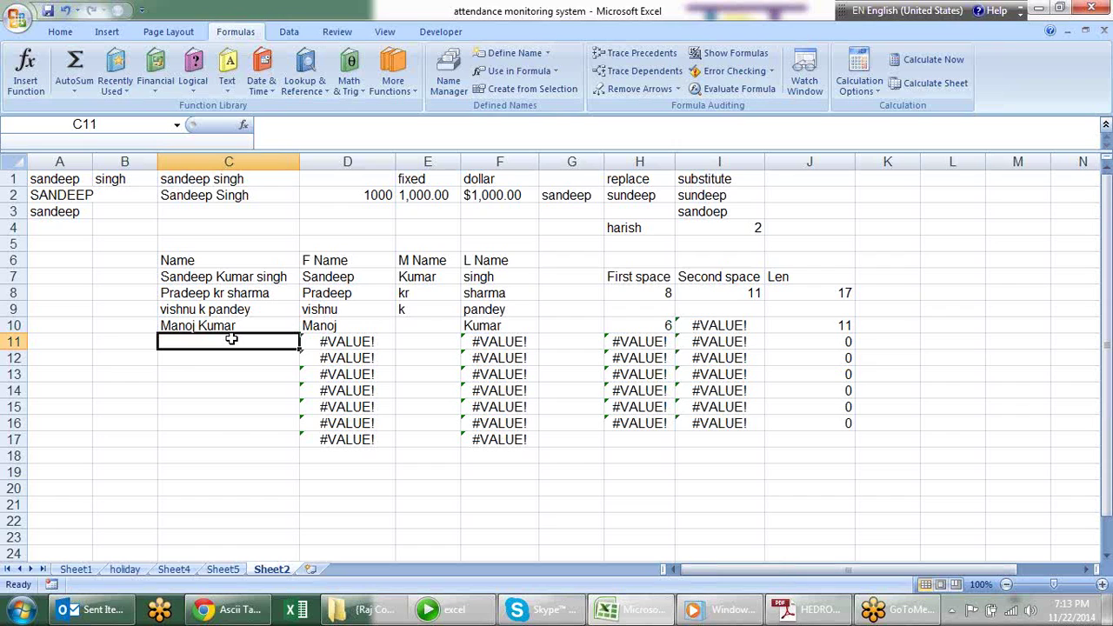
pyautogui.write('v')
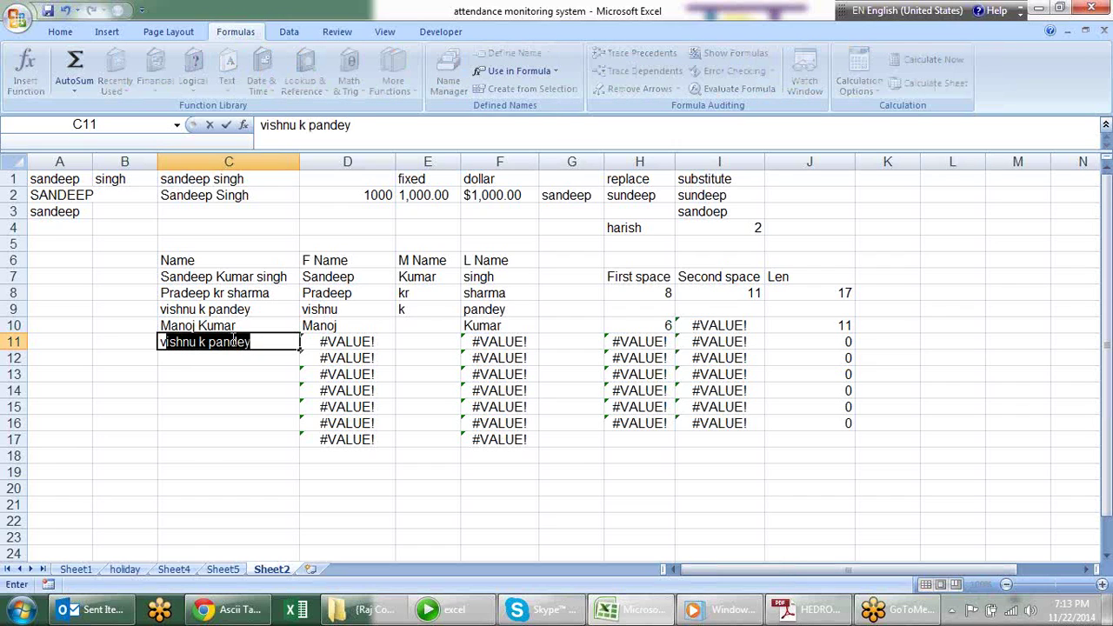
pyautogui.write('ishnu')
pyautogui.press('BackSpace')
pyautogui.press('Return')
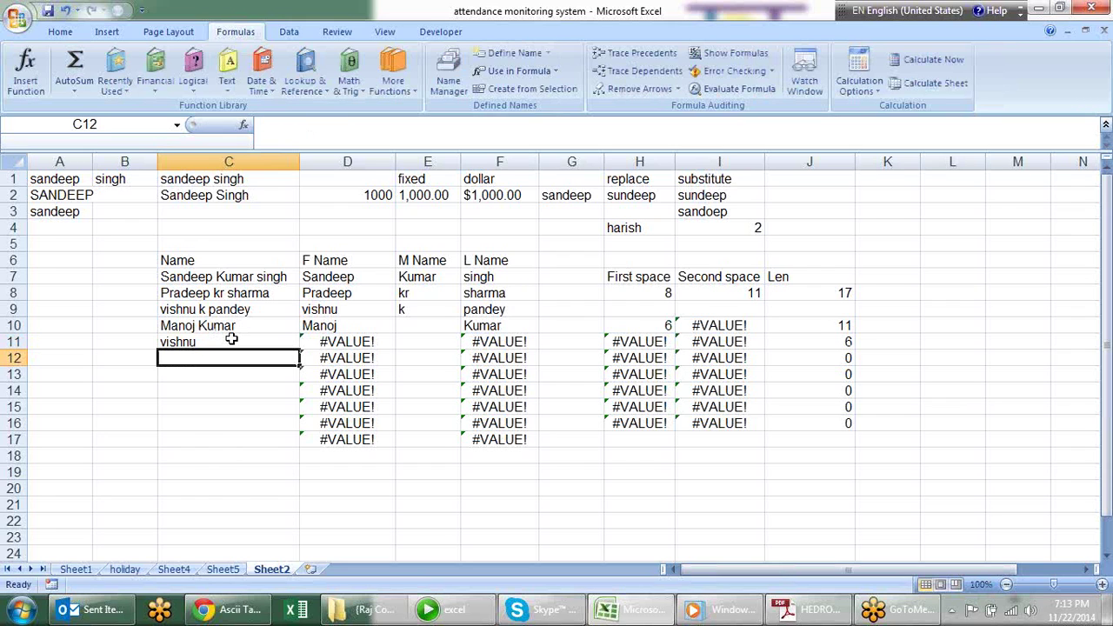
pyautogui.click(334, 344)
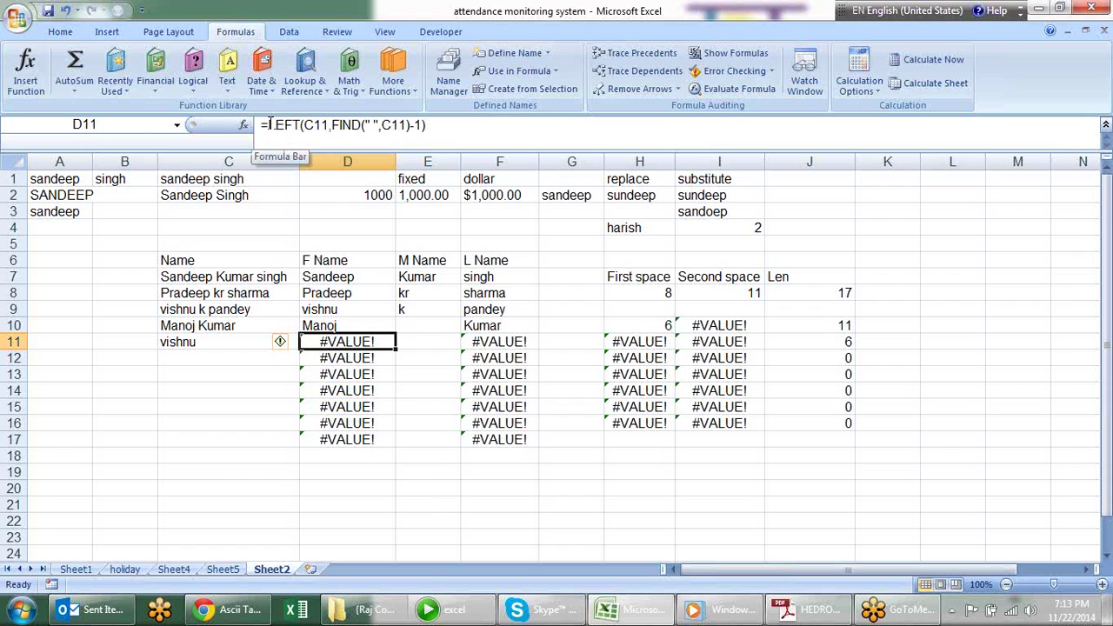
# Change D11 to =IFERROR(LEFT(C11,FIND(" ",C11)-1),C11) so it shows vishnu
pyautogui.click(268, 125)
pyautogui.write('if')
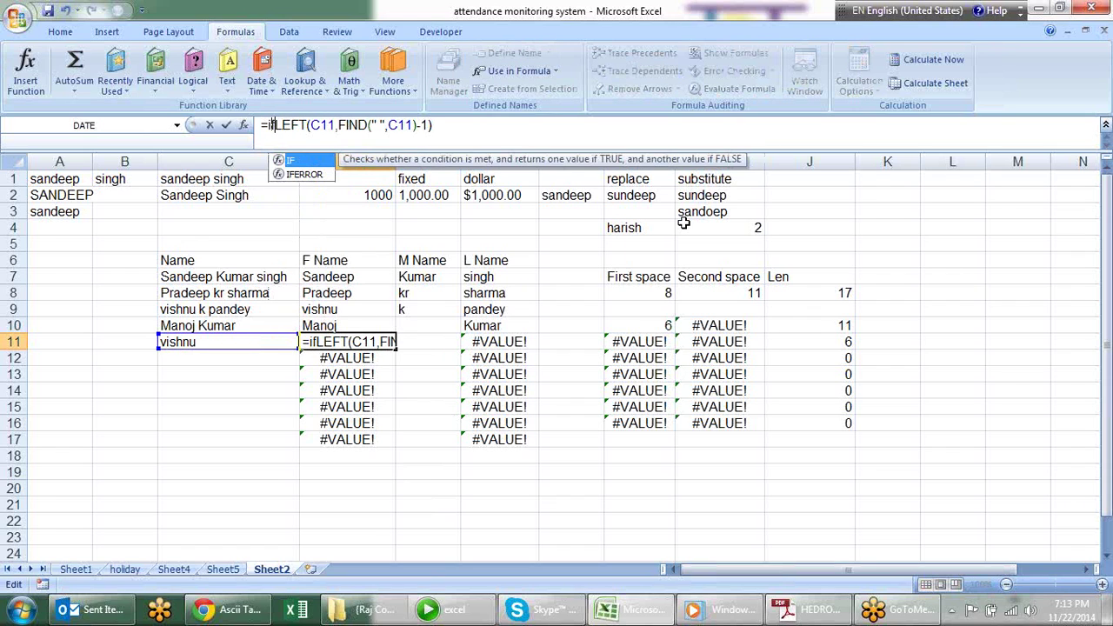
pyautogui.press('Down')
pyautogui.press('Tab')
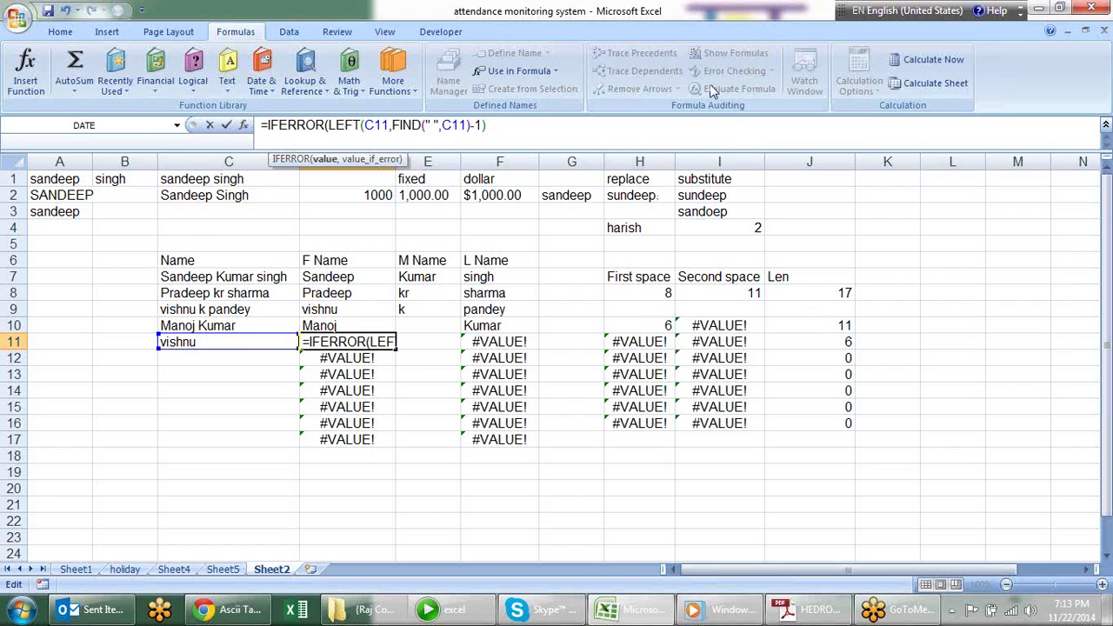
pyautogui.click(589, 134)
pyautogui.write(',')
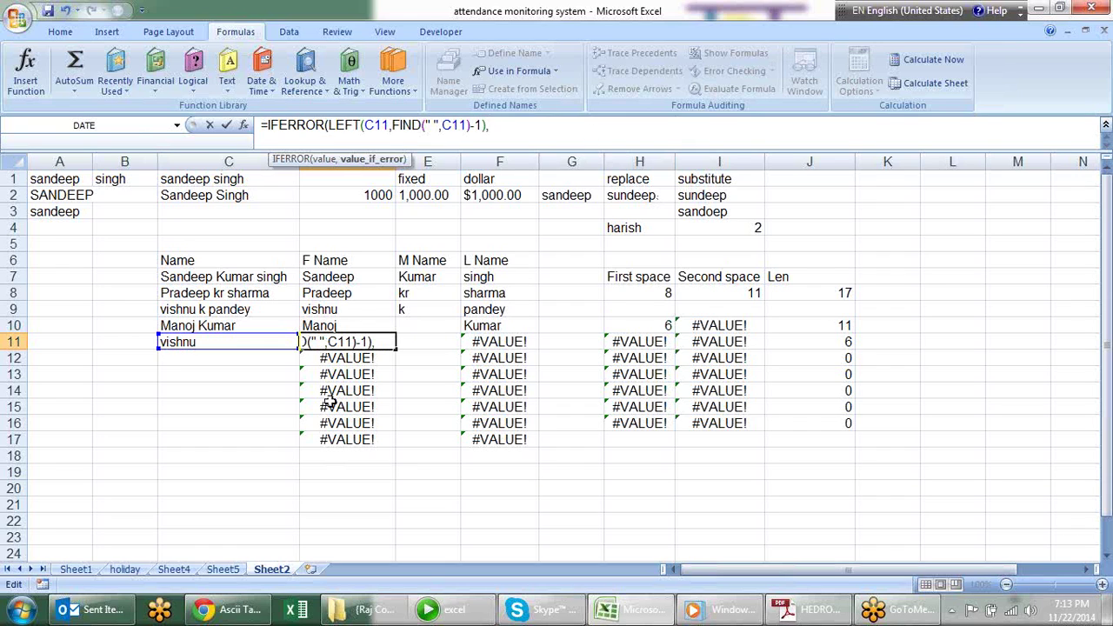
pyautogui.click(260, 340)
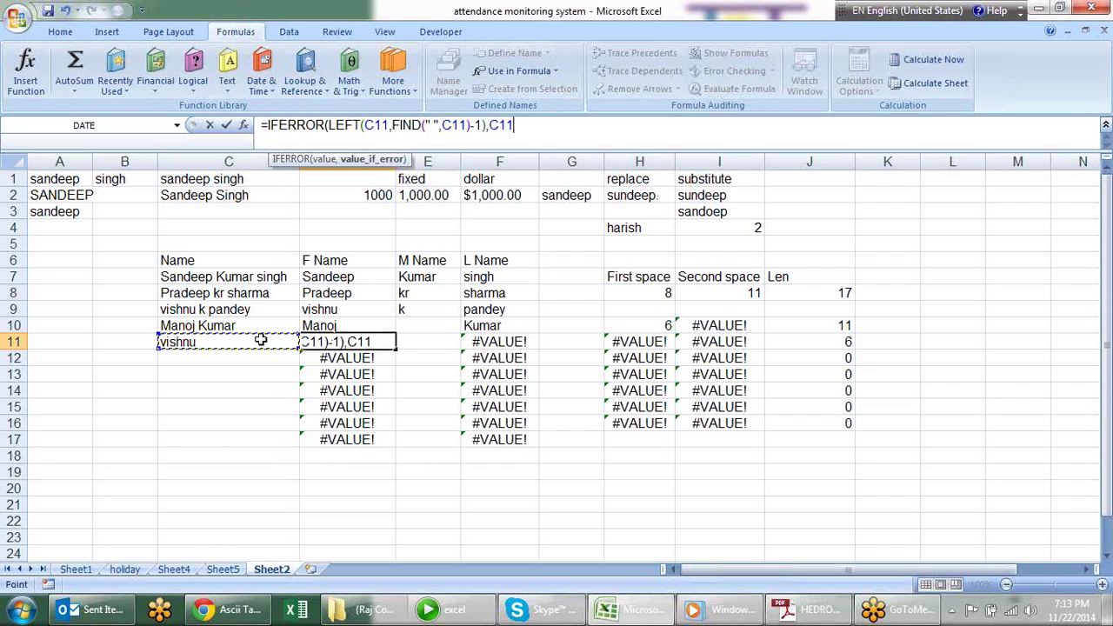
pyautogui.write(')')
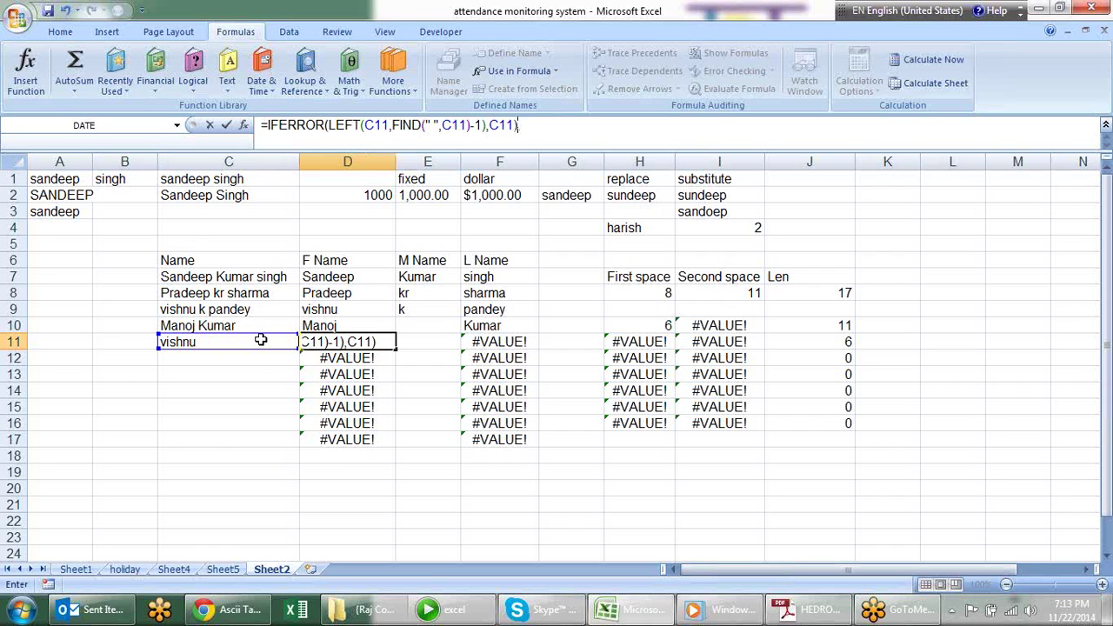
pyautogui.press('Return')
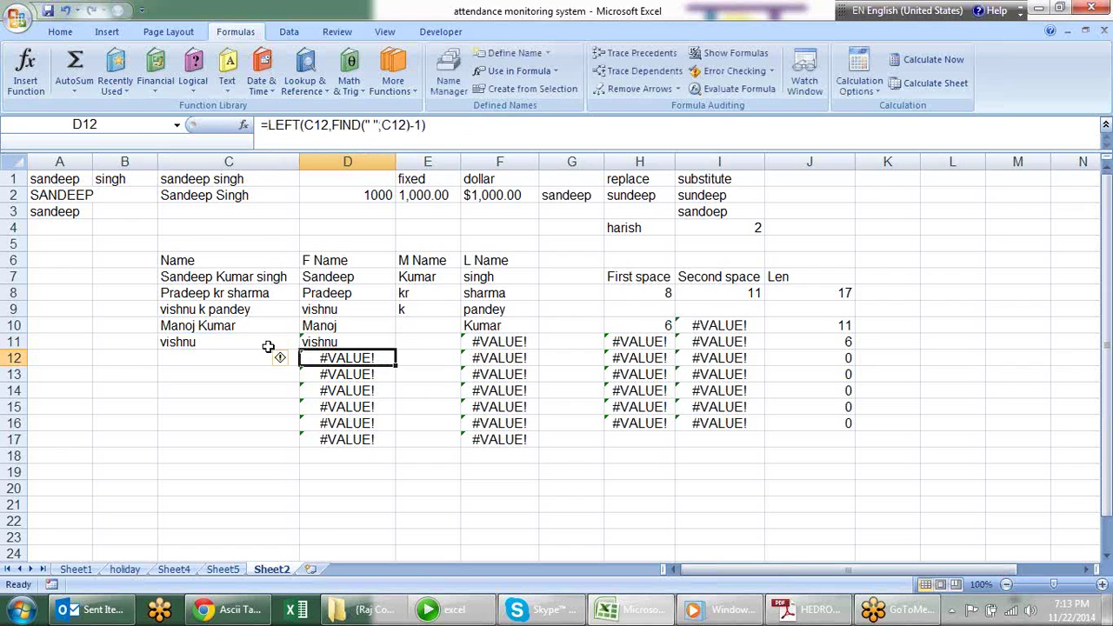
pyautogui.click(469, 342)
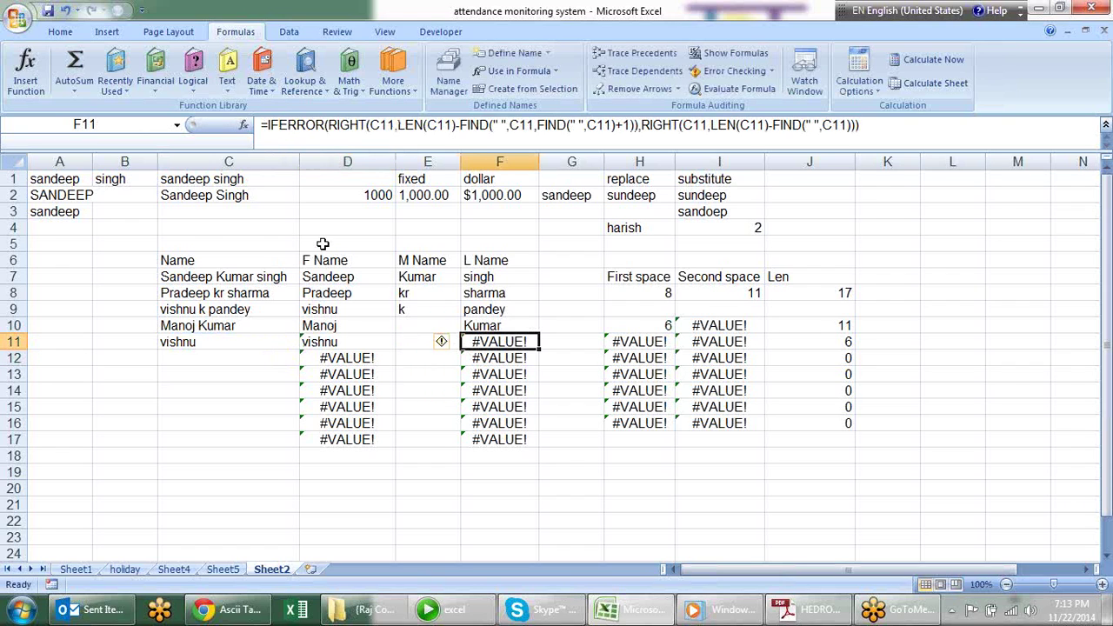
# Wrap F11's last-name formula in IFERROR(…,"") and fill D11:F11 down to row 17
pyautogui.click(266, 124)
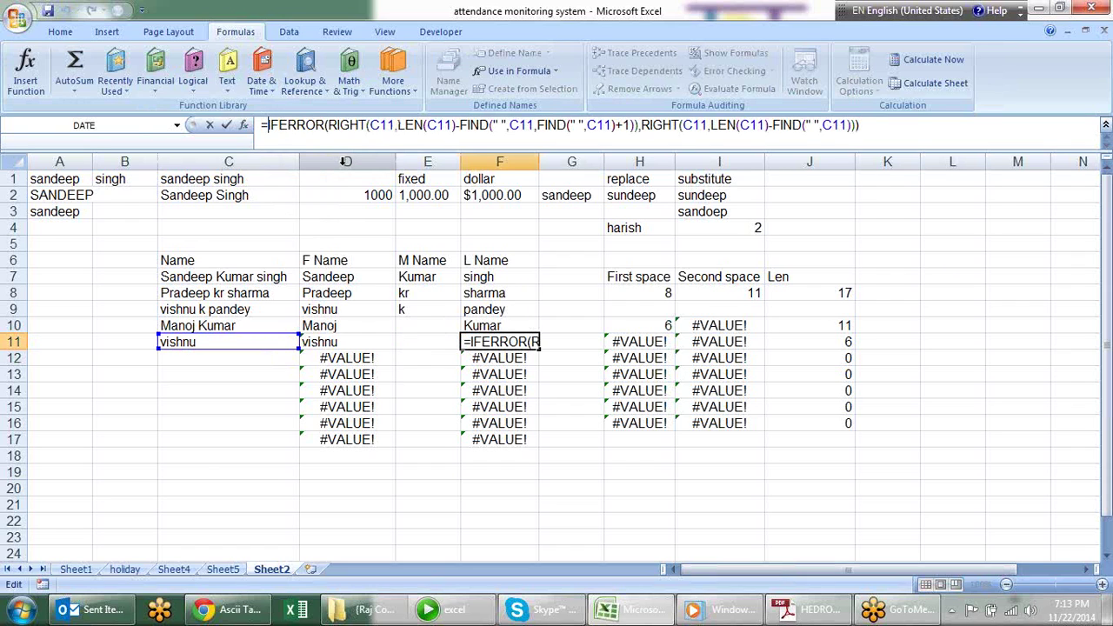
pyautogui.write('if')
pyautogui.press('Down')
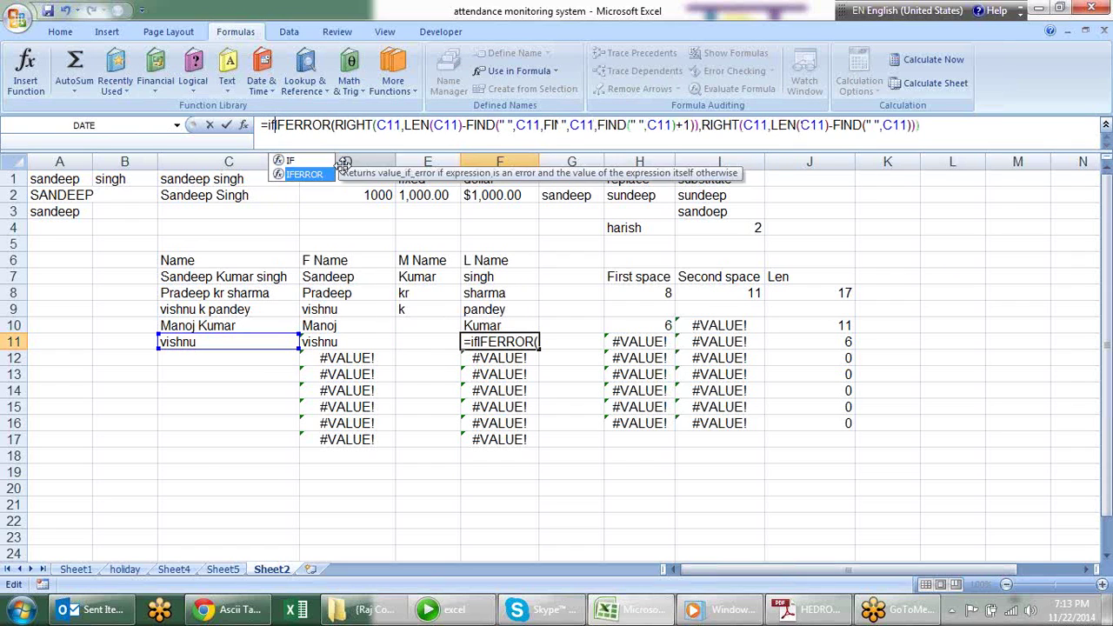
pyautogui.press('Tab')
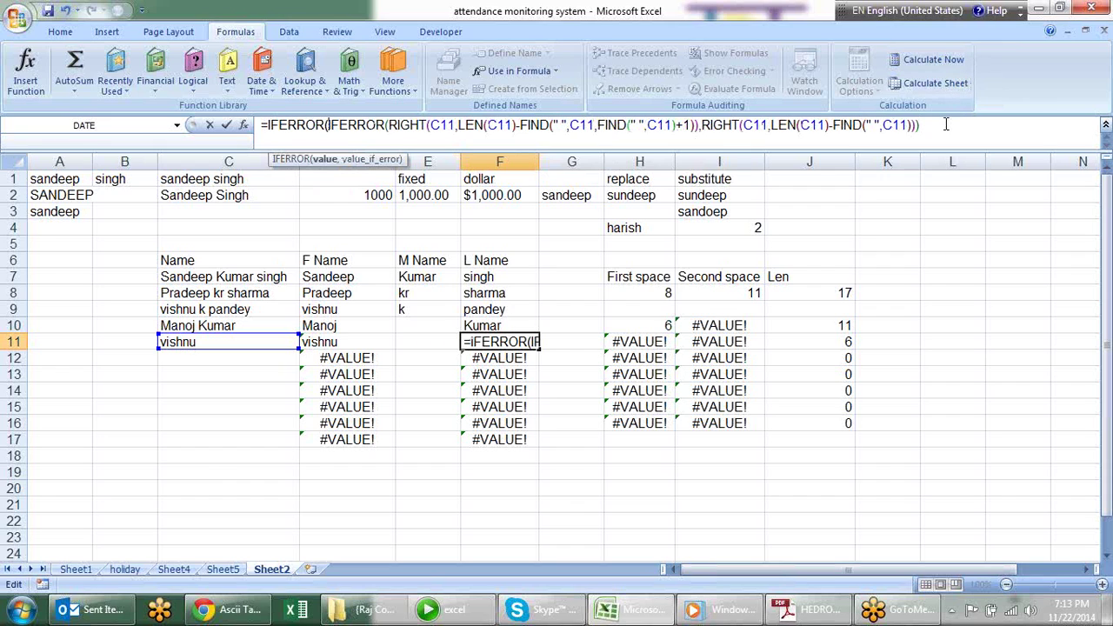
pyautogui.click(946, 124)
pyautogui.write(',"")')
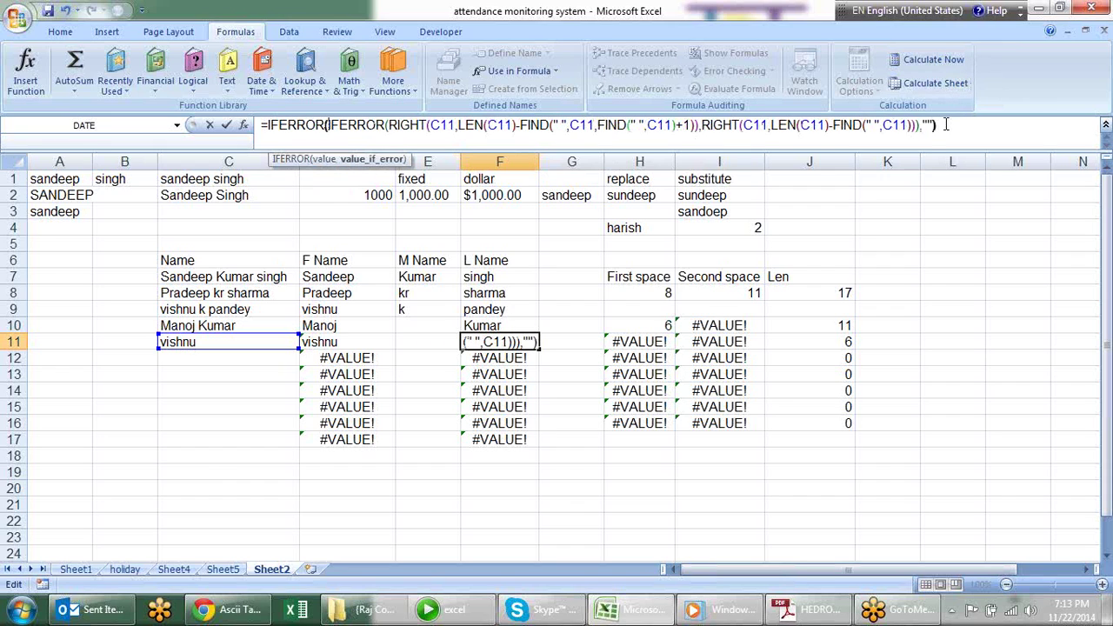
pyautogui.press('Return')
pyautogui.moveTo(359, 344)
pyautogui.mouseDown()
pyautogui.moveTo(499, 342)
pyautogui.moveTo(535, 376)
pyautogui.moveTo(529, 446)
pyautogui.mouseUp()
pyautogui.click(548, 513)
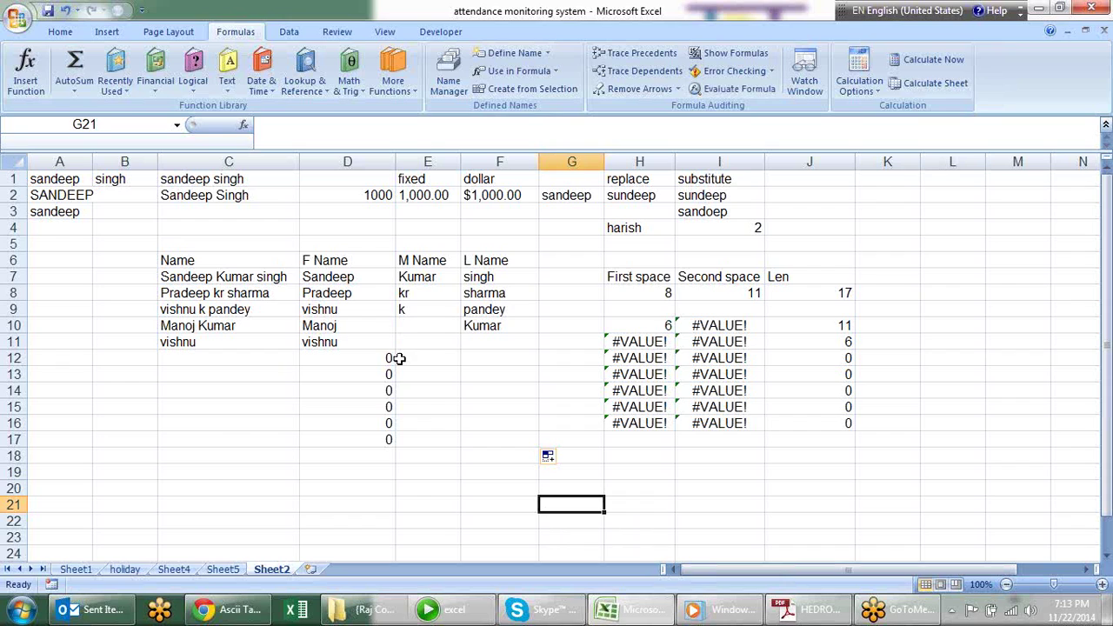
# Compare the copied first-name formulas in D12 and D16 with the original in D11
pyautogui.click(320, 356)
pyautogui.click(336, 420)
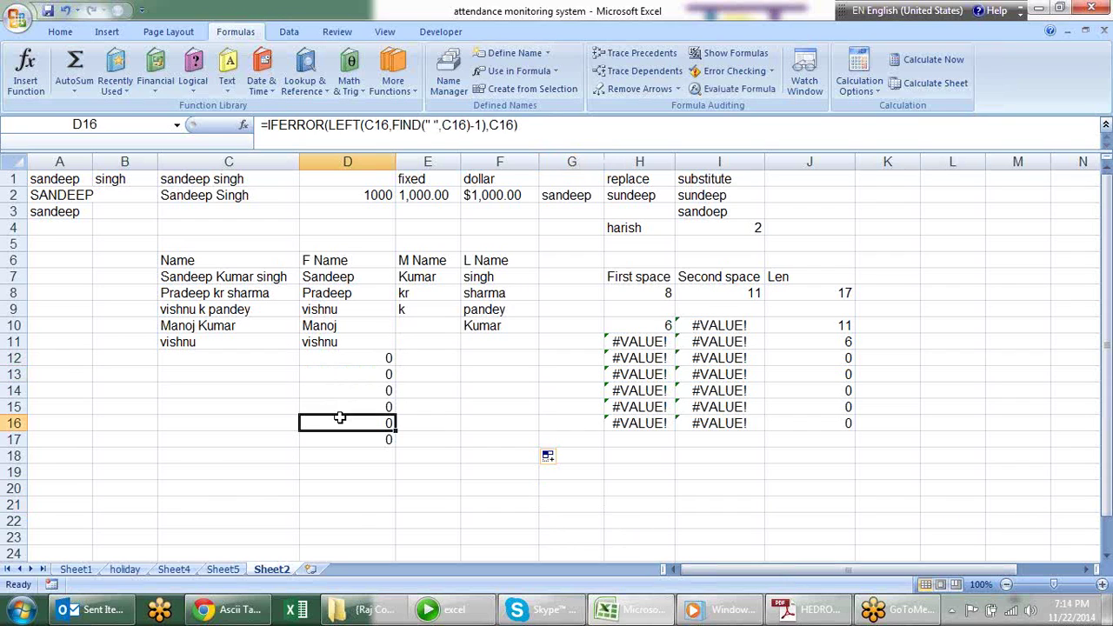
pyautogui.click(356, 346)
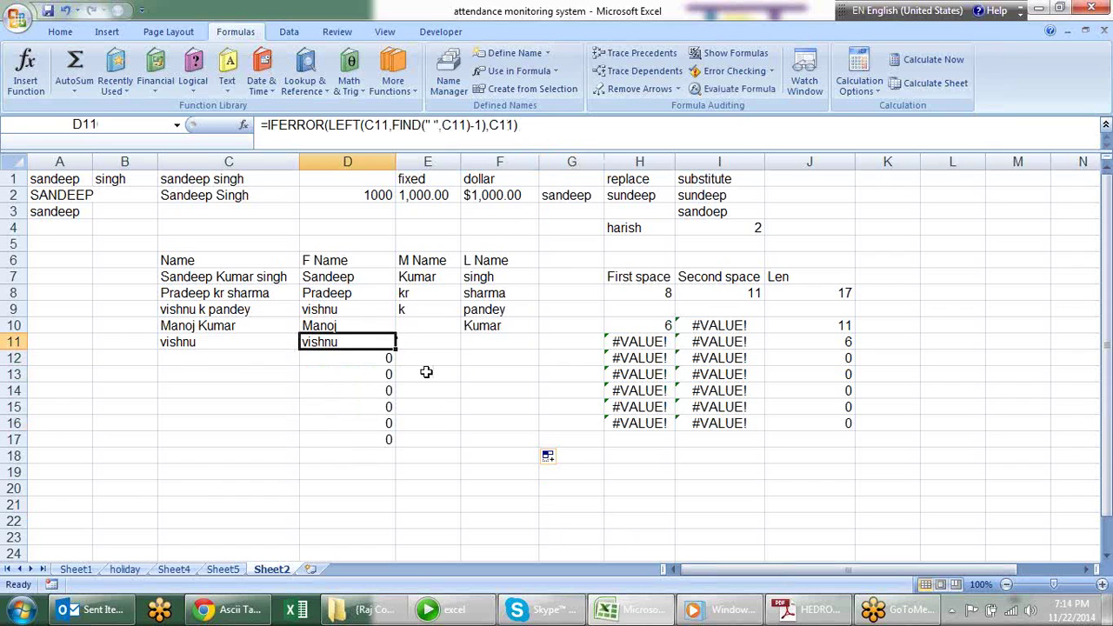
pyautogui.click(368, 361)
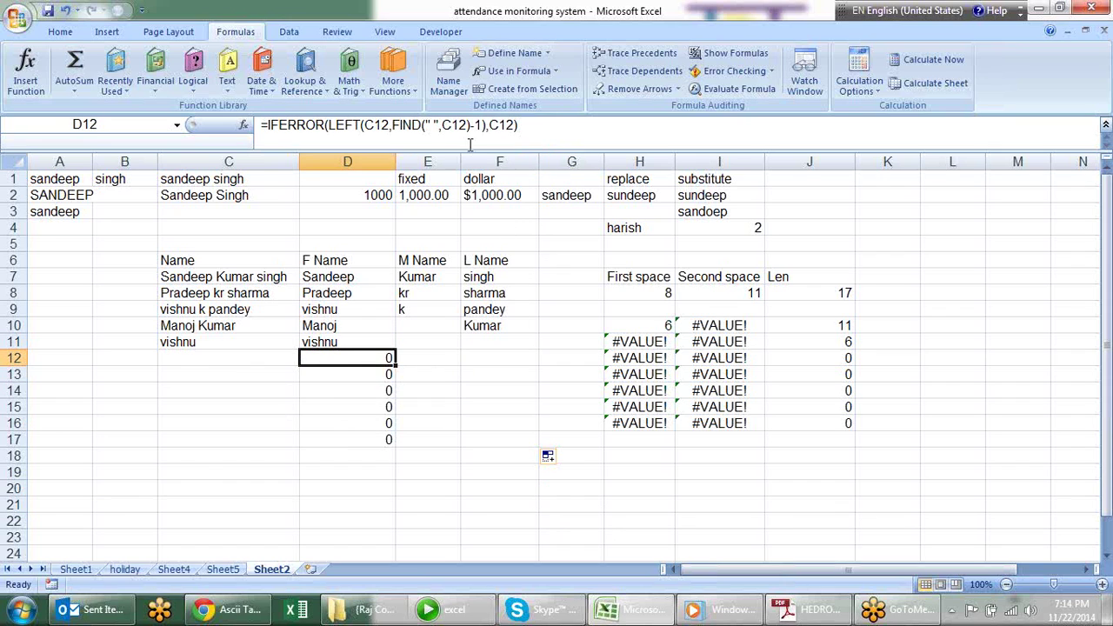
# Wrap D12's formula as IF(…=0,"",…) so it shows blank, and fill it down to D17
pyautogui.moveTo(519, 125); pyautogui.dragTo(265, 131)
pyautogui.hotkey('ctrl', 'c')
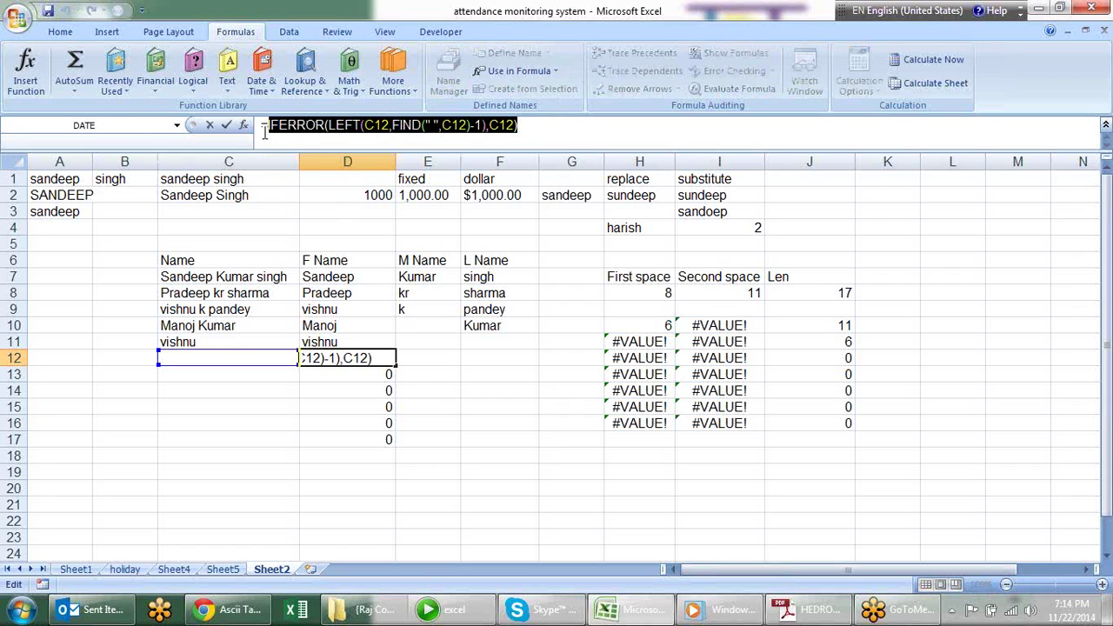
pyautogui.click(265, 125)
pyautogui.write('if')
pyautogui.press('Tab')
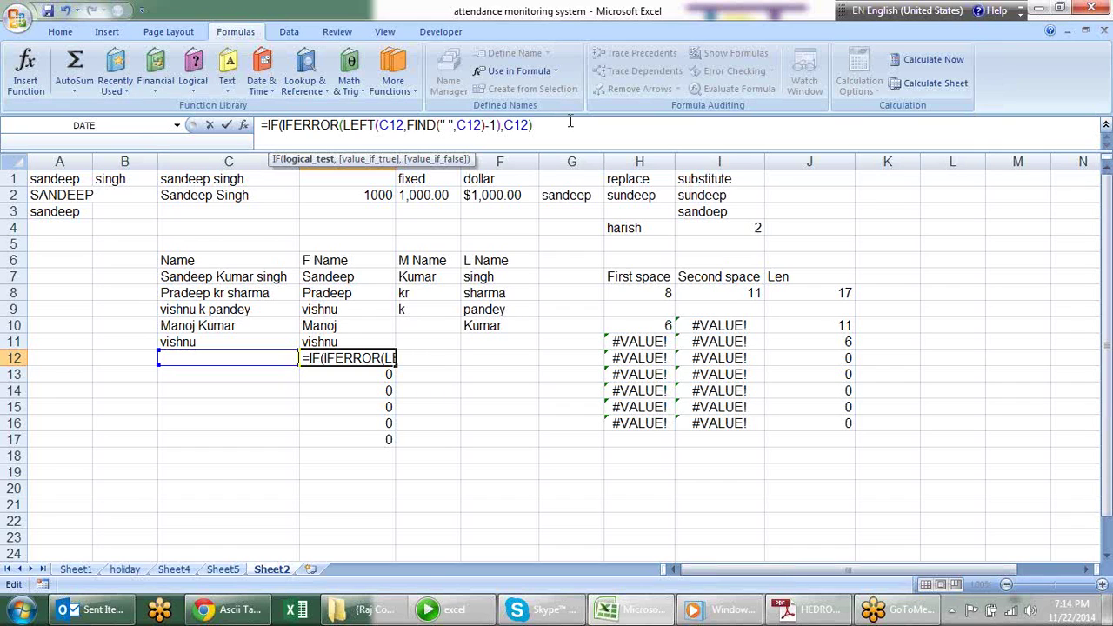
pyautogui.write('=0')
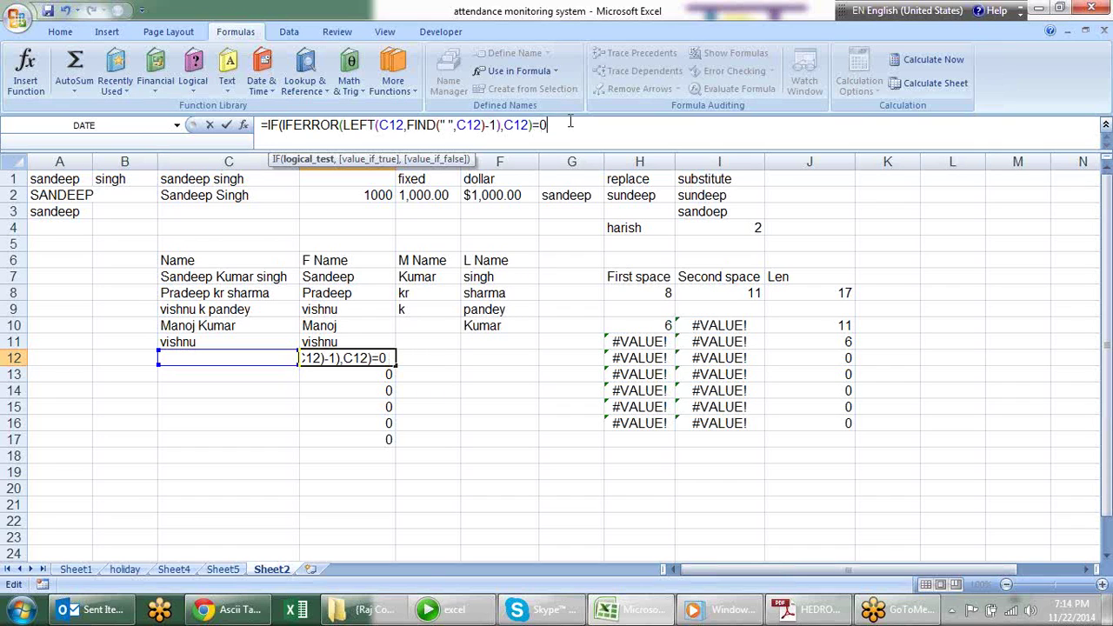
pyautogui.write(',')
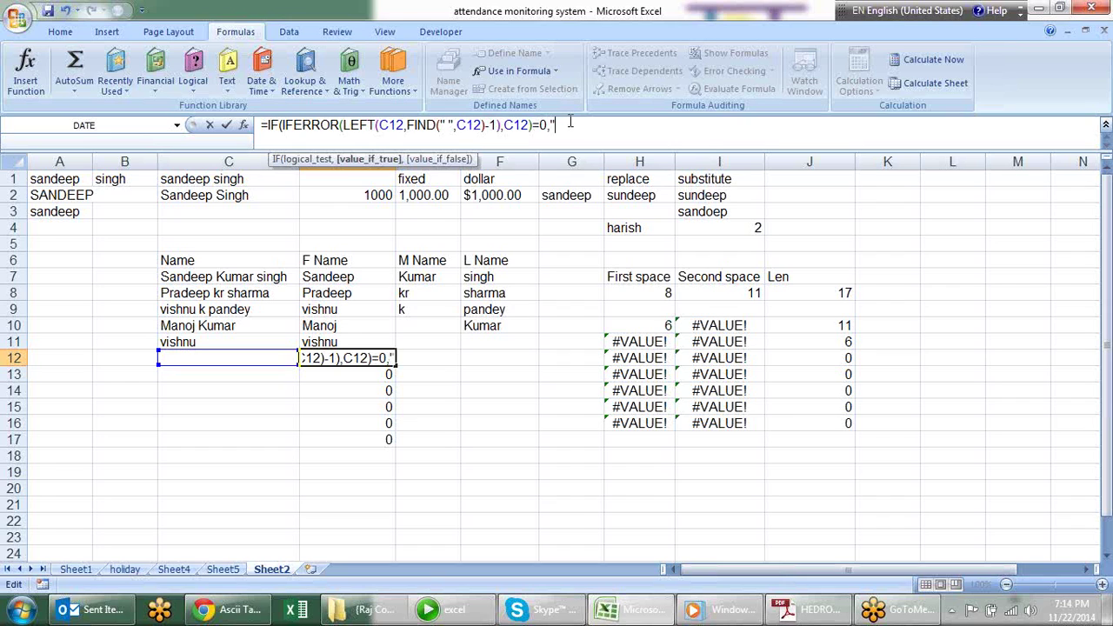
pyautogui.write('"",')
pyautogui.hotkey('ctrl', 'v')
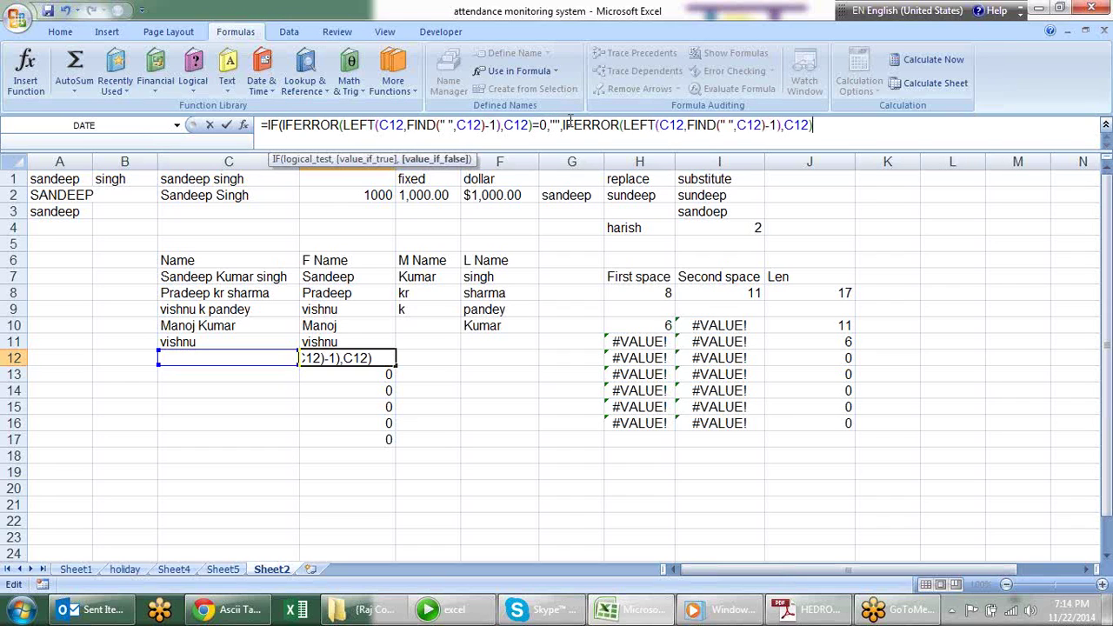
pyautogui.write(')')
pyautogui.press('Return')
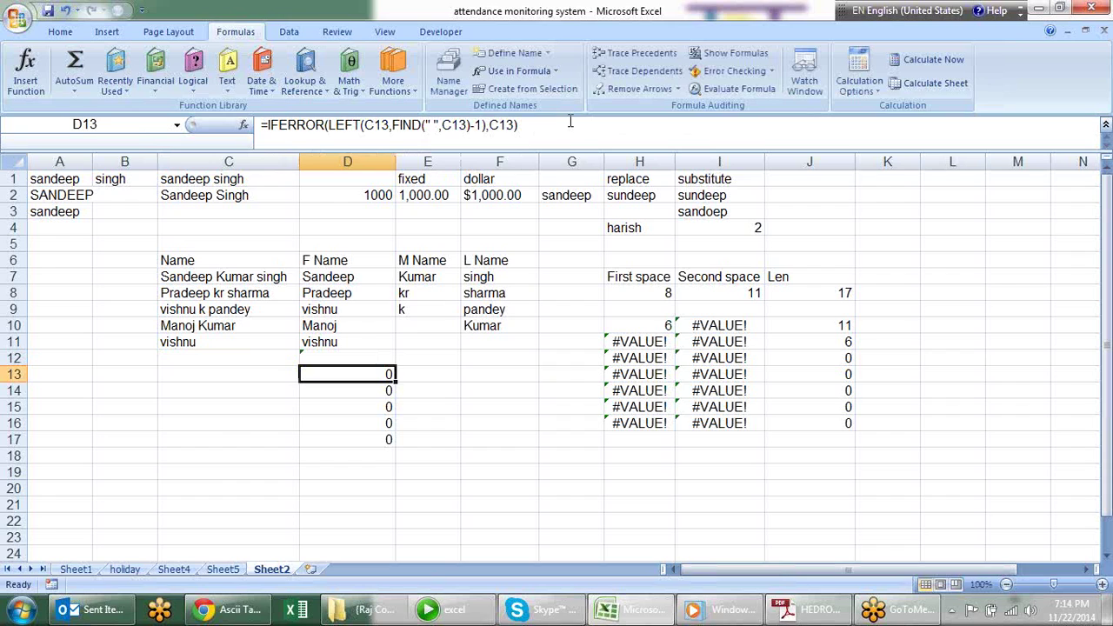
pyautogui.click(382, 359)
pyautogui.moveTo(395, 365); pyautogui.dragTo(405, 455)
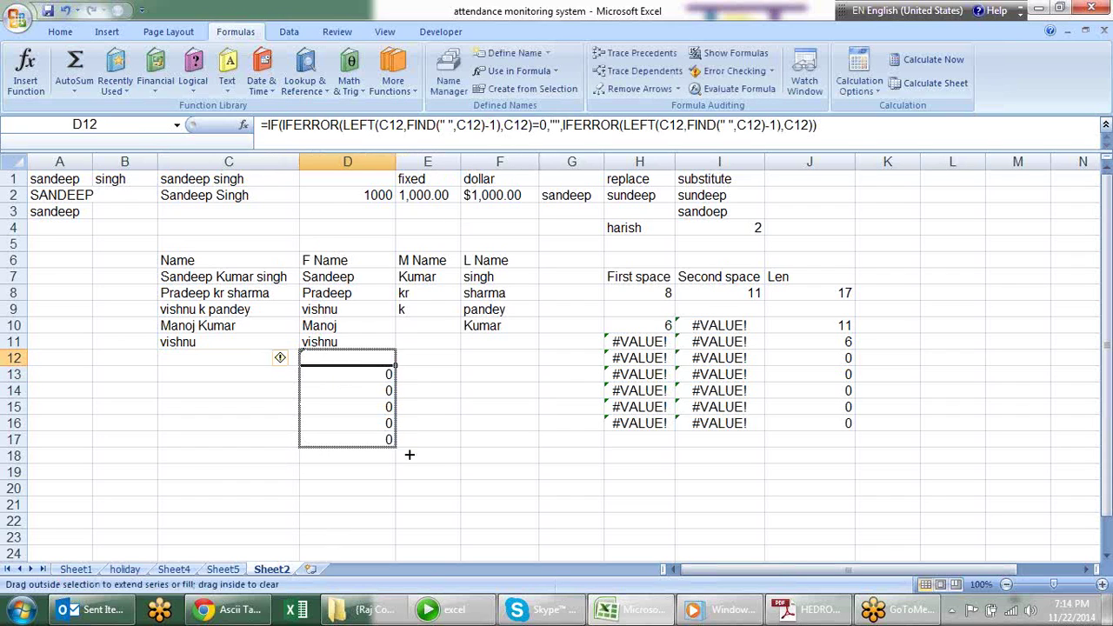
# Enter the sample name 's k singh' in C12
pyautogui.click(531, 468)
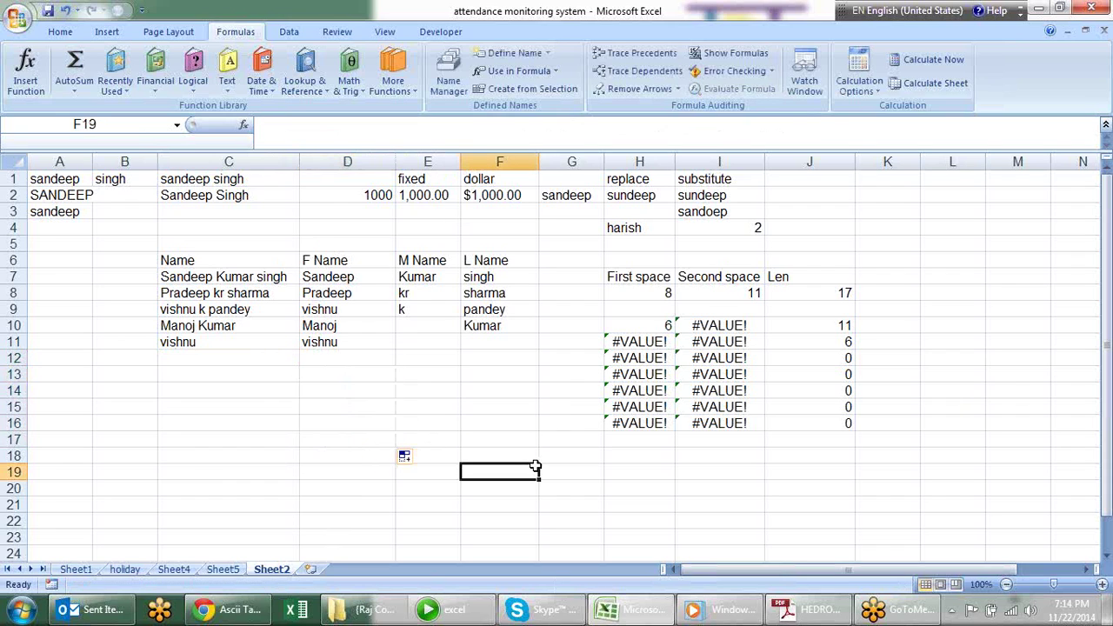
pyautogui.click(285, 361)
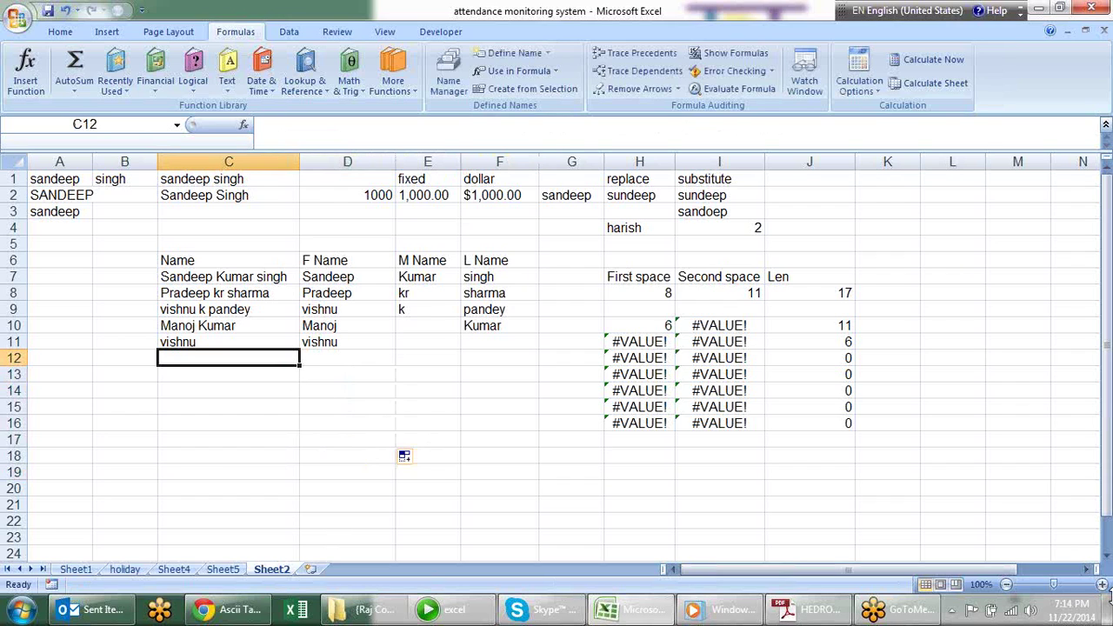
pyautogui.write('s k singh')
pyautogui.press('Return')
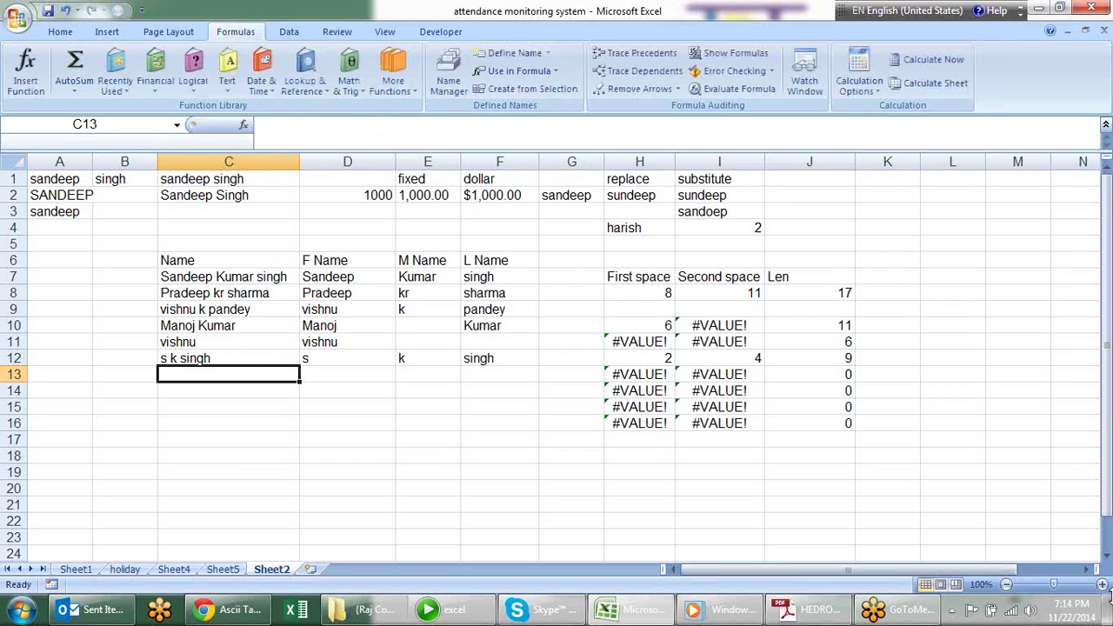
pyautogui.click(228, 358)
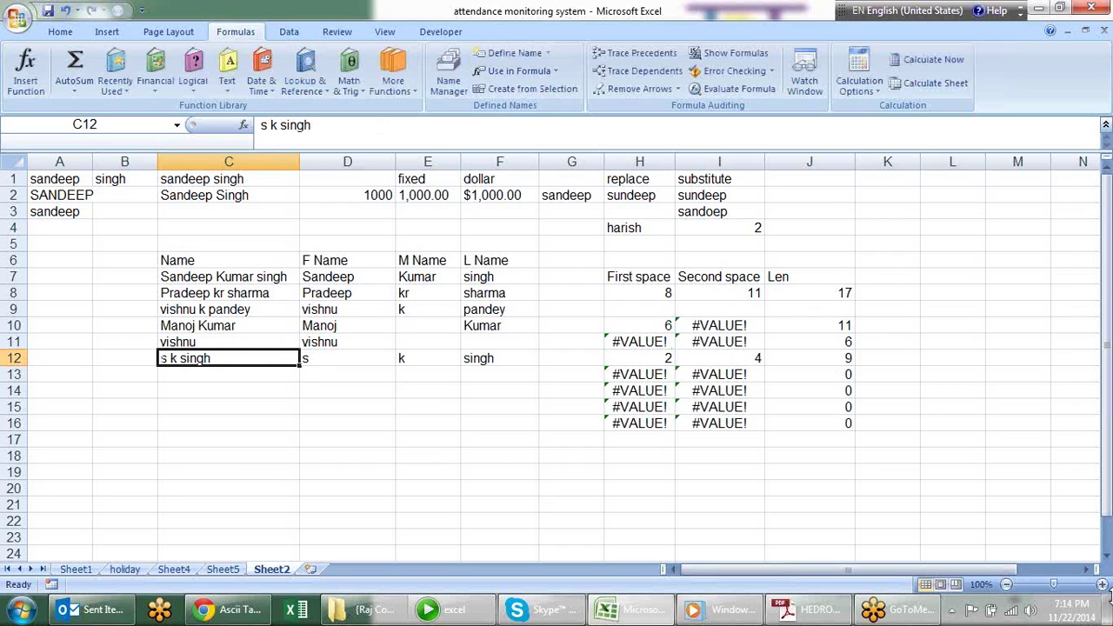
pyautogui.write('sum')
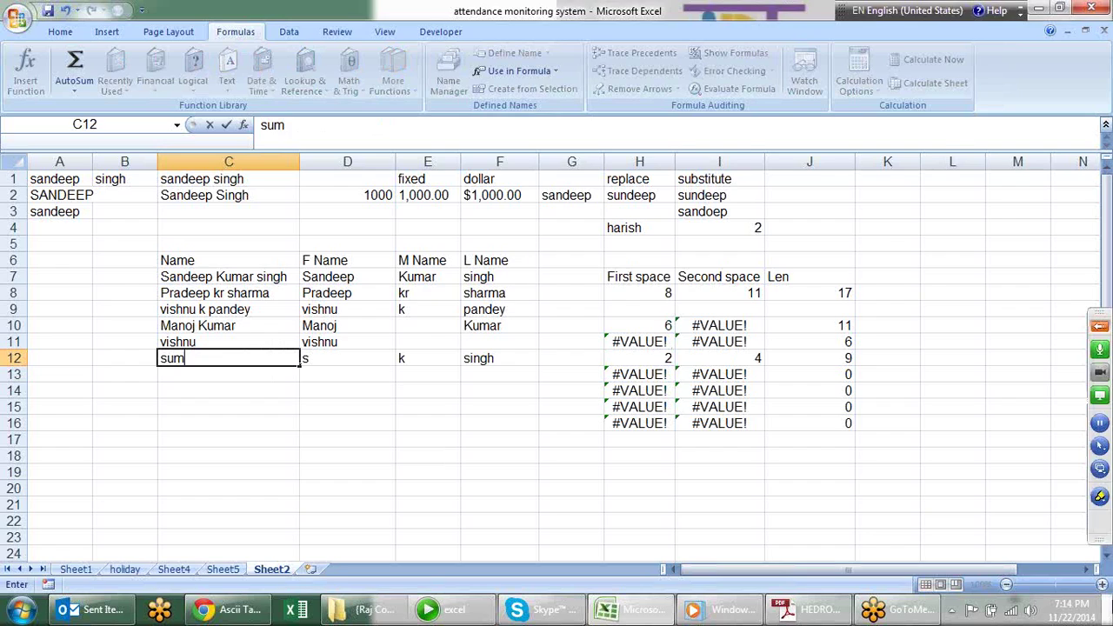
pyautogui.click(1108, 613)
pyautogui.press('BackSpace')
pyautogui.write('an virmani')
pyautogui.press('Return')
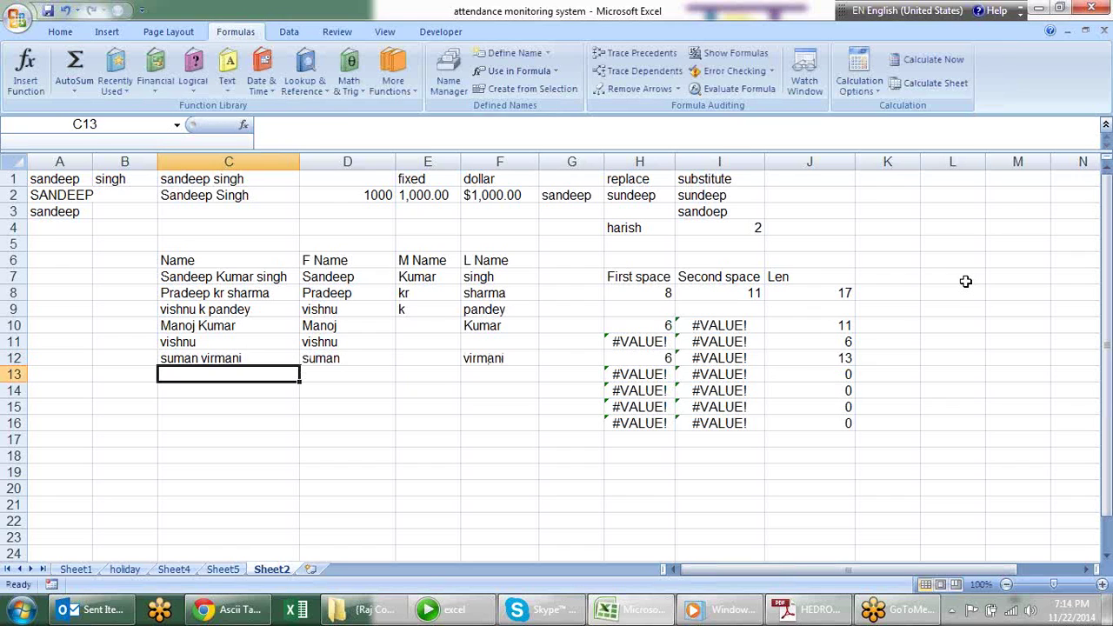
# Shorten C12's name to just 'suman'
pyautogui.click(259, 358)
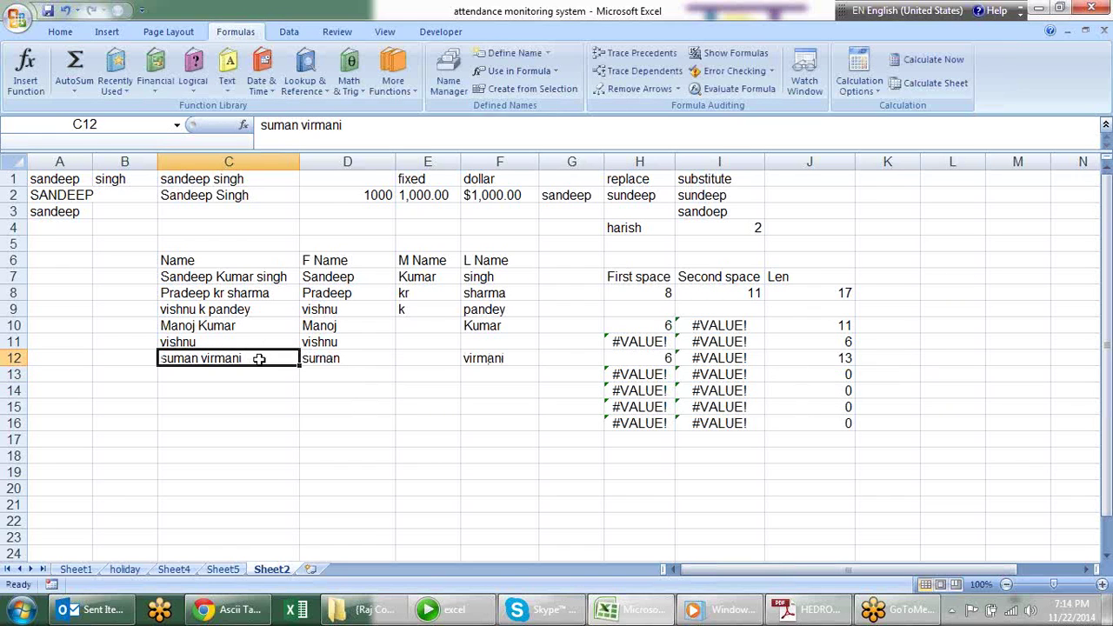
pyautogui.doubleClick(259, 358)
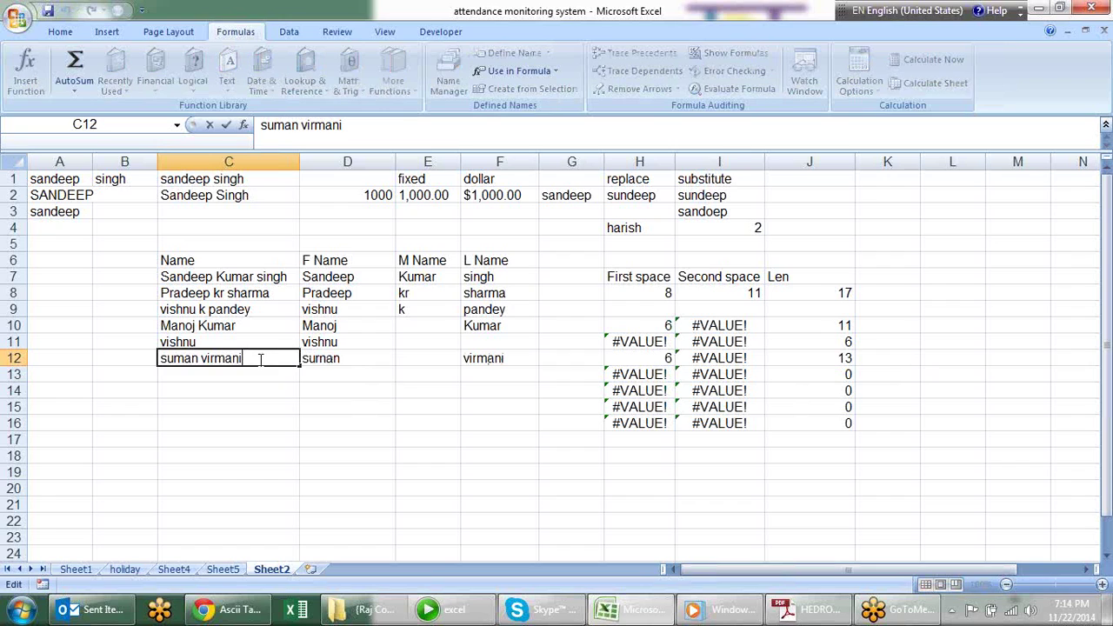
pyautogui.press('BackSpace')
pyautogui.press('BackSpace')
pyautogui.press('BackSpace')
pyautogui.press('BackSpace')
pyautogui.press('BackSpace')
pyautogui.press('BackSpace')
pyautogui.press('BackSpace')
pyautogui.press('BackSpace')
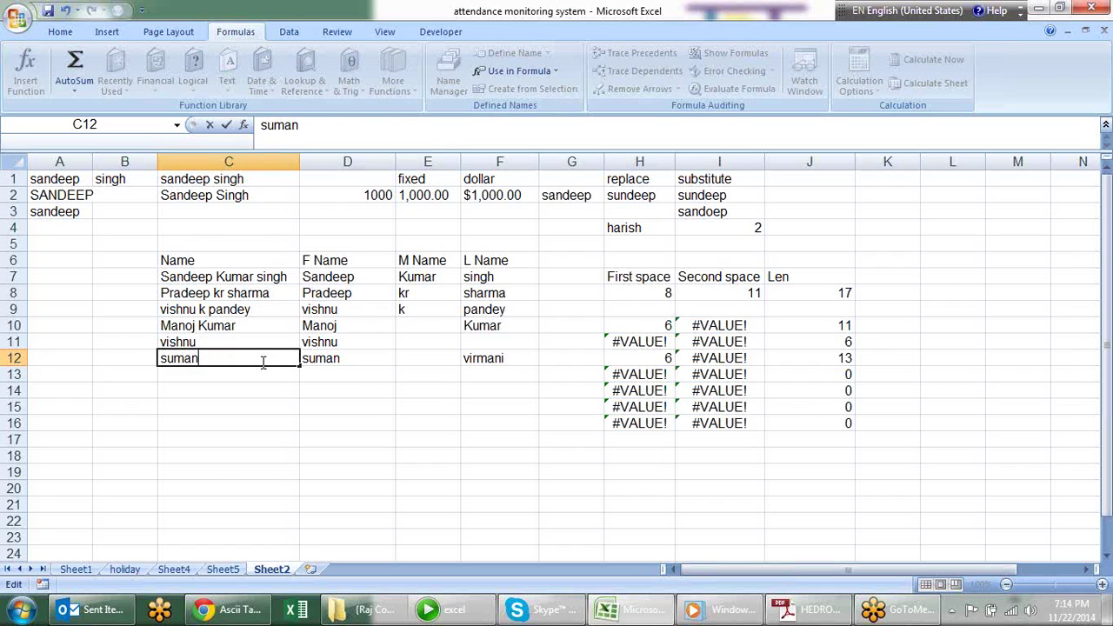
pyautogui.press('Return')
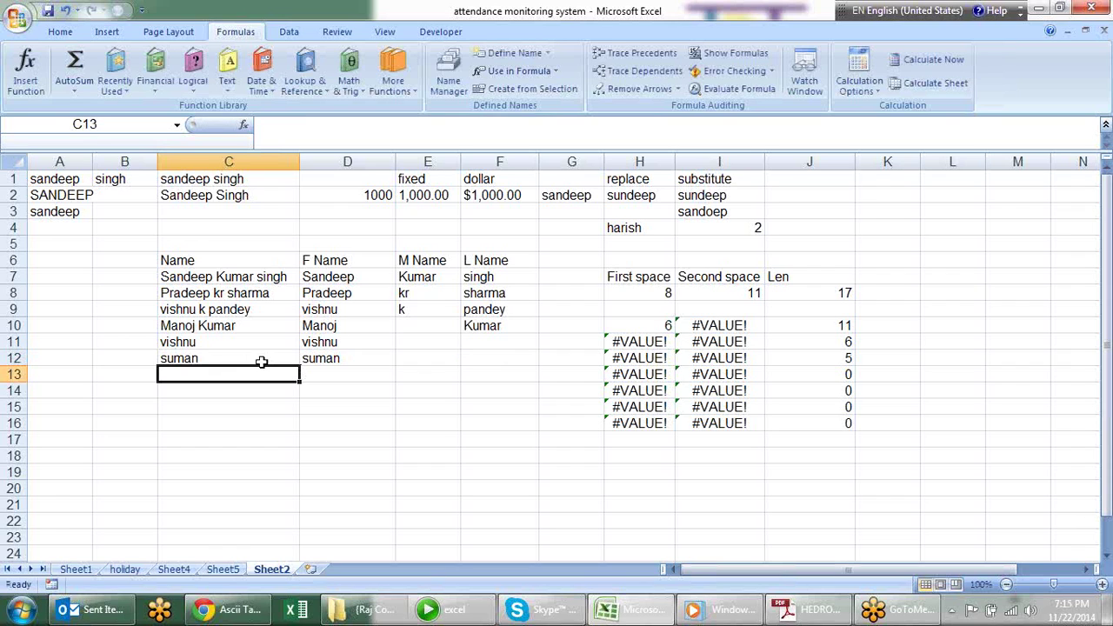
# Clear the sample name from C12
pyautogui.click(261, 362)
pyautogui.doubleClick(261, 361)
pyautogui.press('BackSpace')
pyautogui.press('BackSpace')
pyautogui.press('BackSpace')
pyautogui.press('BackSpace')
pyautogui.press('Return')
# Review the name-splitting formulas in D13:F13
pyautogui.press('Right')
pyautogui.press('Right')
pyautogui.press('Right')
pyautogui.press('Left')
pyautogui.press('Left')
pyautogui.press('Right')
pyautogui.press('Right')
pyautogui.press('Left')
pyautogui.press('Left')
pyautogui.press('Right')
pyautogui.press('Right')
pyautogui.press('Left')
pyautogui.press('Left')
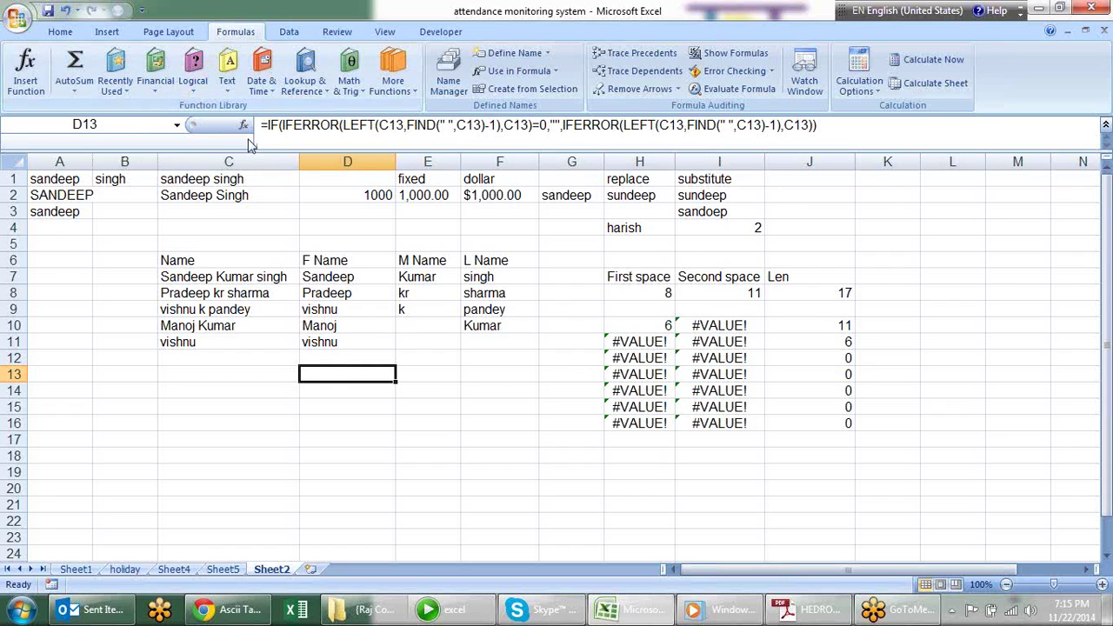
pyautogui.click(193, 76)
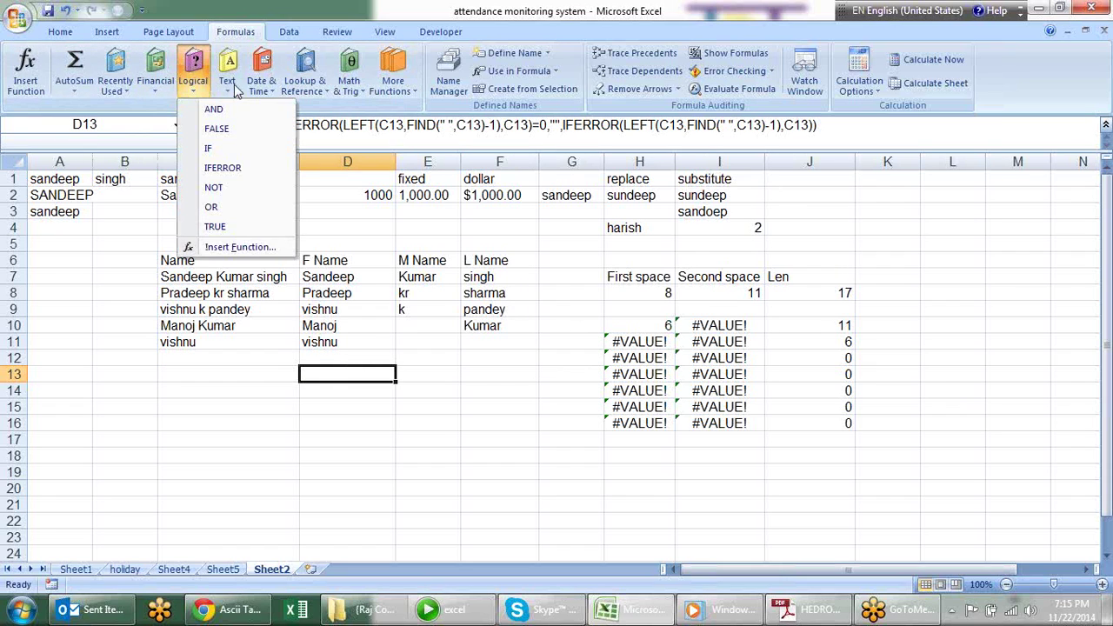
# Browse the Text functions list on the Formulas ribbon
pyautogui.click(232, 87)
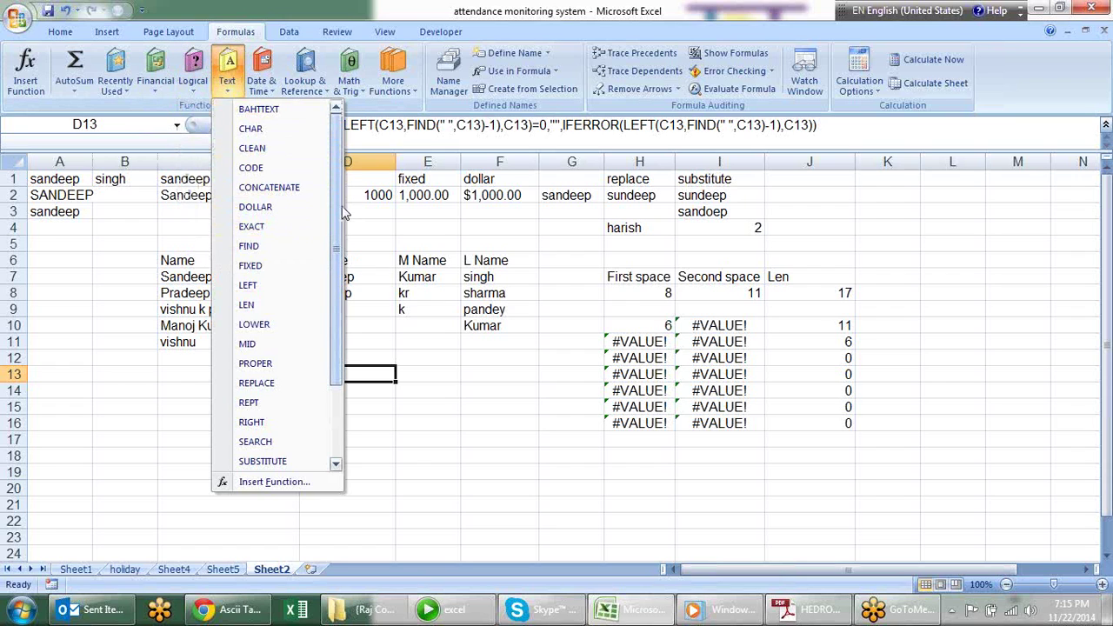
pyautogui.moveTo(337, 205); pyautogui.dragTo(339, 321)
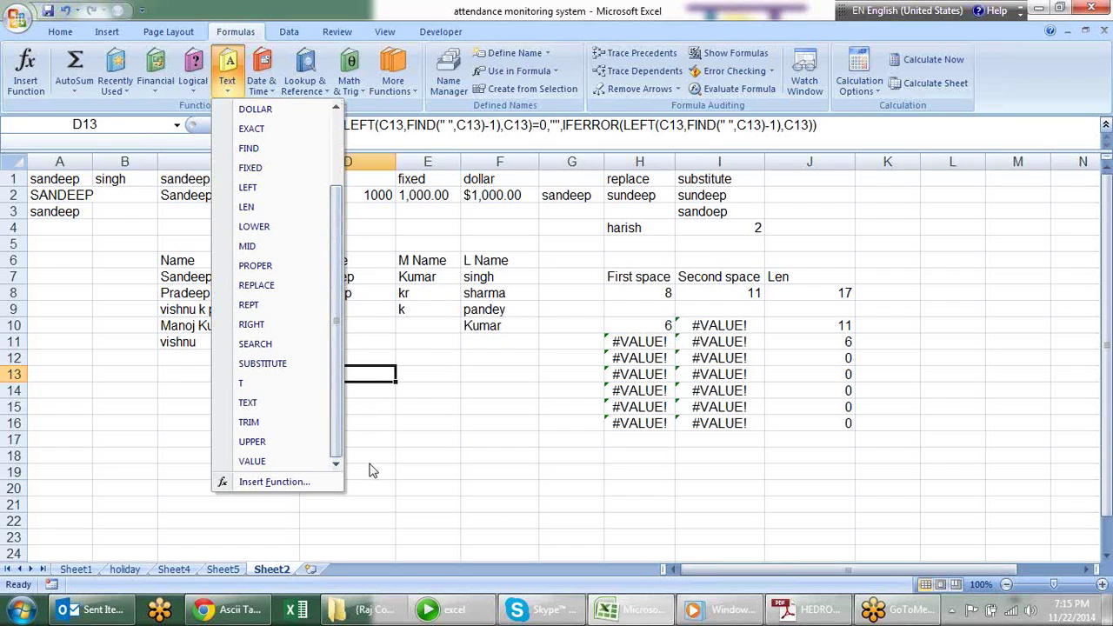
pyautogui.click(492, 515)
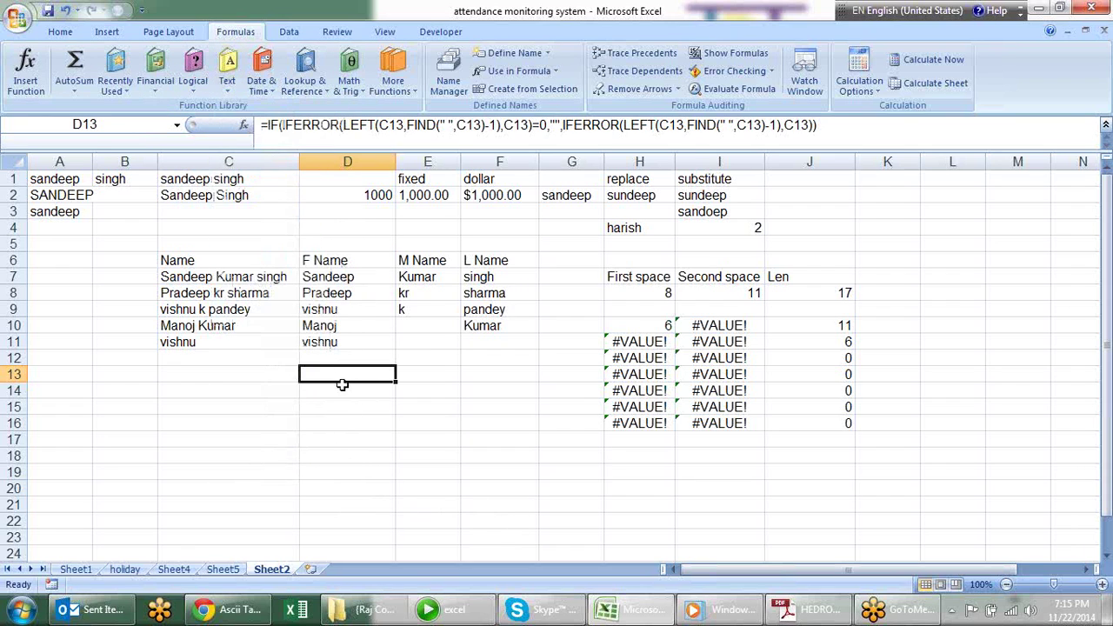
# Enter samples 1225, 25, df, sdf, 12, sdfsd and sdf in D19:D25
pyautogui.press('Down')
pyautogui.press('Down')
pyautogui.press('Down')
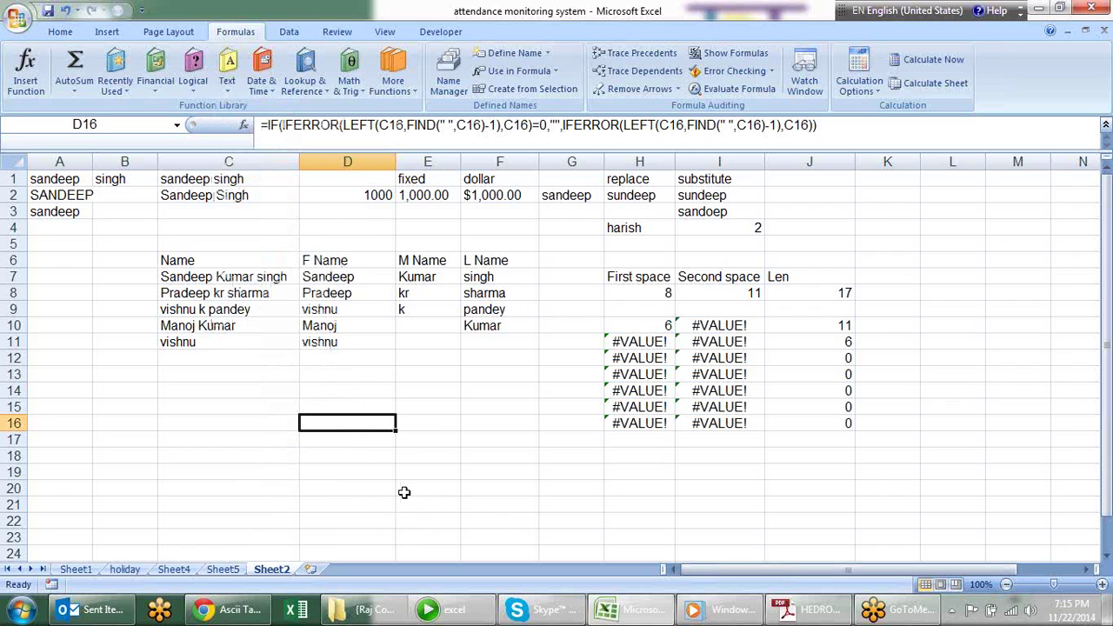
pyautogui.scroll(-3, 421, 447)
pyautogui.click(332, 326)
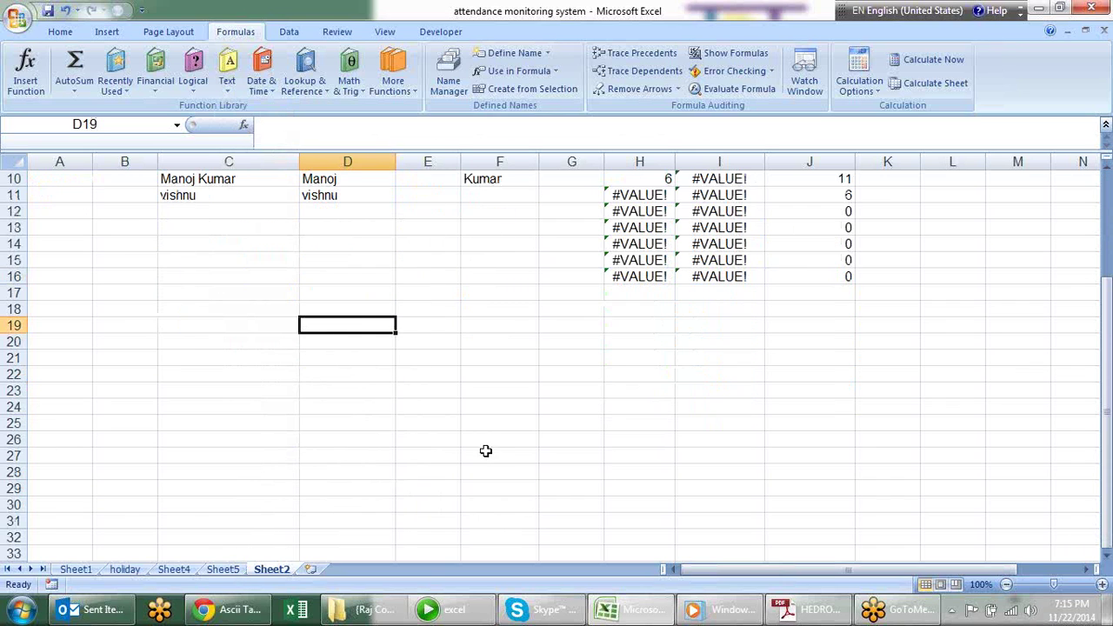
pyautogui.write('1225')
pyautogui.press('Return')
pyautogui.write('25')
pyautogui.press('Return')
pyautogui.write('df')
pyautogui.press('Return')
pyautogui.write('sdf')
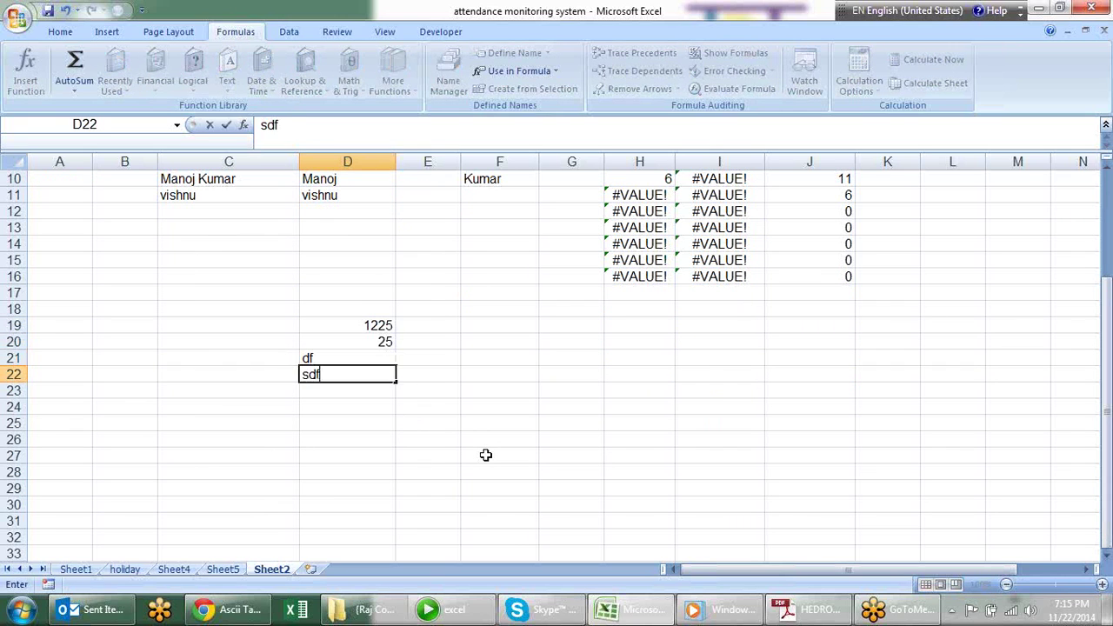
pyautogui.press('Return')
pyautogui.write('12')
pyautogui.press('Return')
pyautogui.write('sdfsd')
pyautogui.press('Return')
pyautogui.write('sdf')
pyautogui.press('Return')
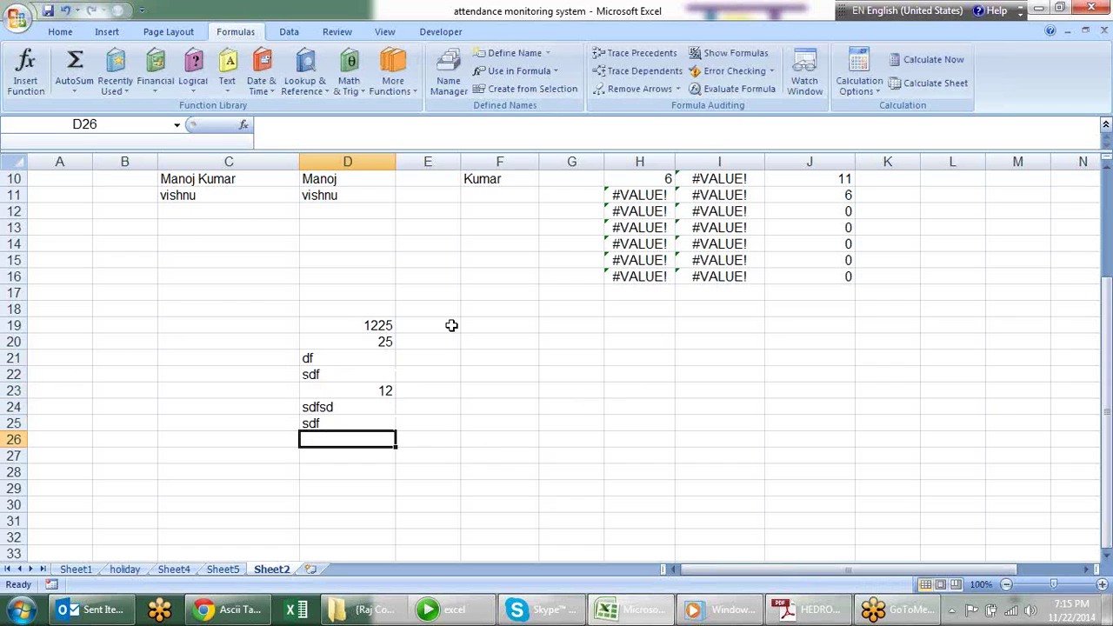
# Enter =T(D19) in E19 and fill it down to E25
pyautogui.click(444, 323)
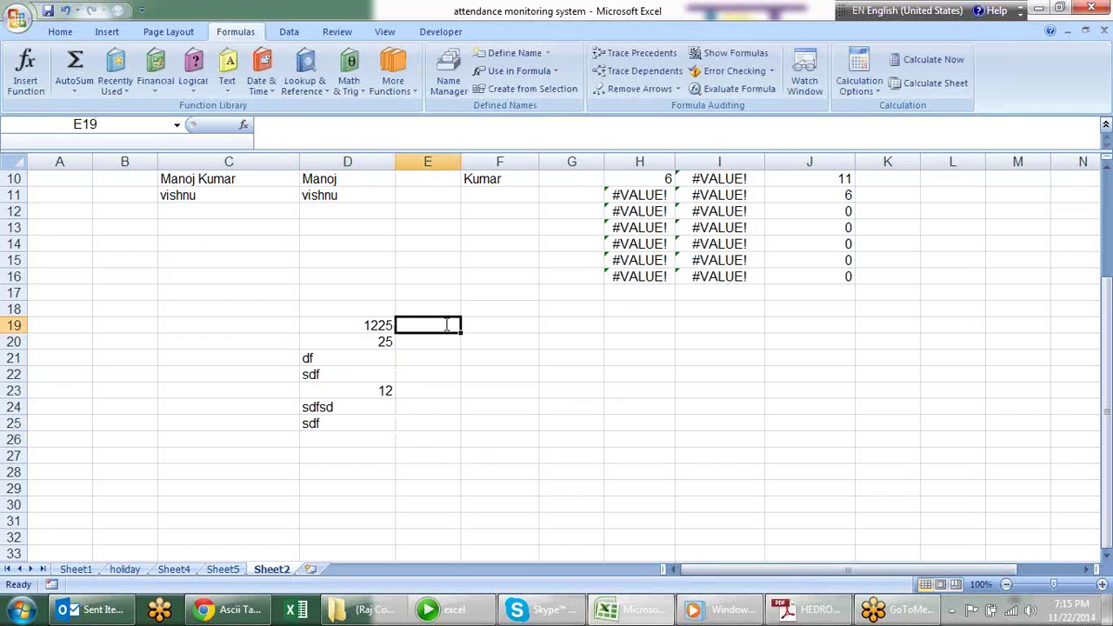
pyautogui.write('=te')
pyautogui.press('BackSpace')
pyautogui.write('(')
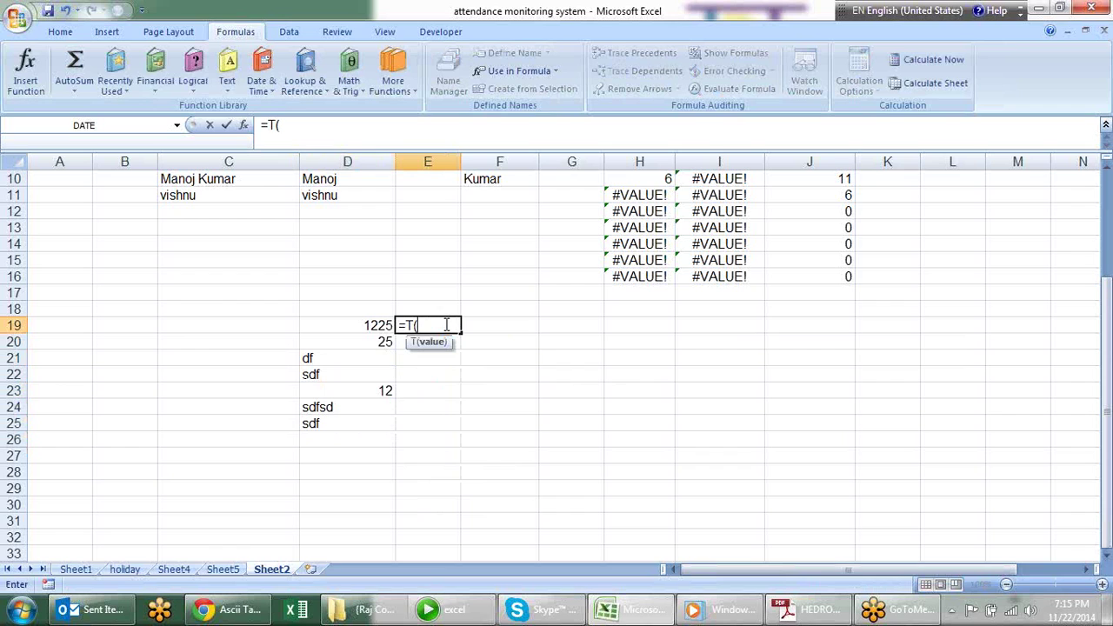
pyautogui.click(385, 327)
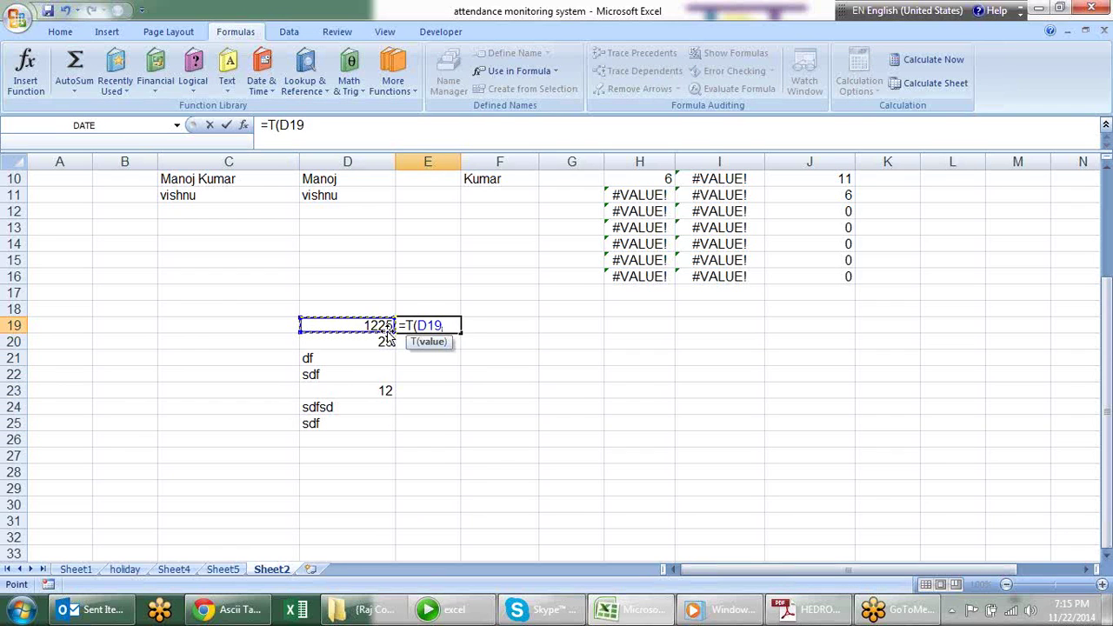
pyautogui.press('Return')
pyautogui.click(429, 327)
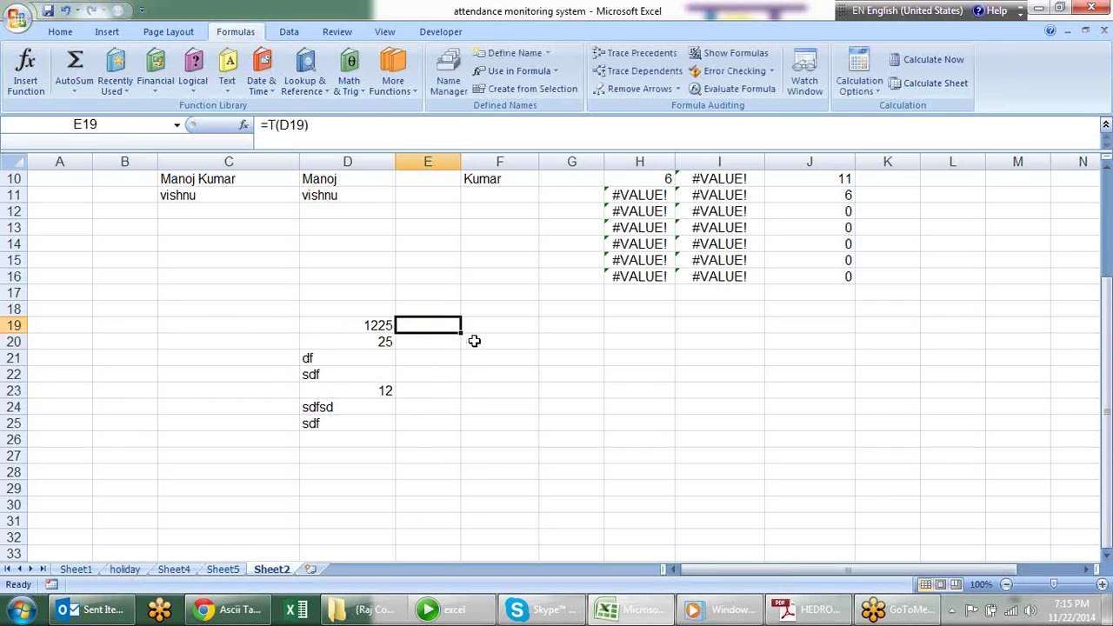
pyautogui.moveTo(461, 333); pyautogui.dragTo(478, 437)
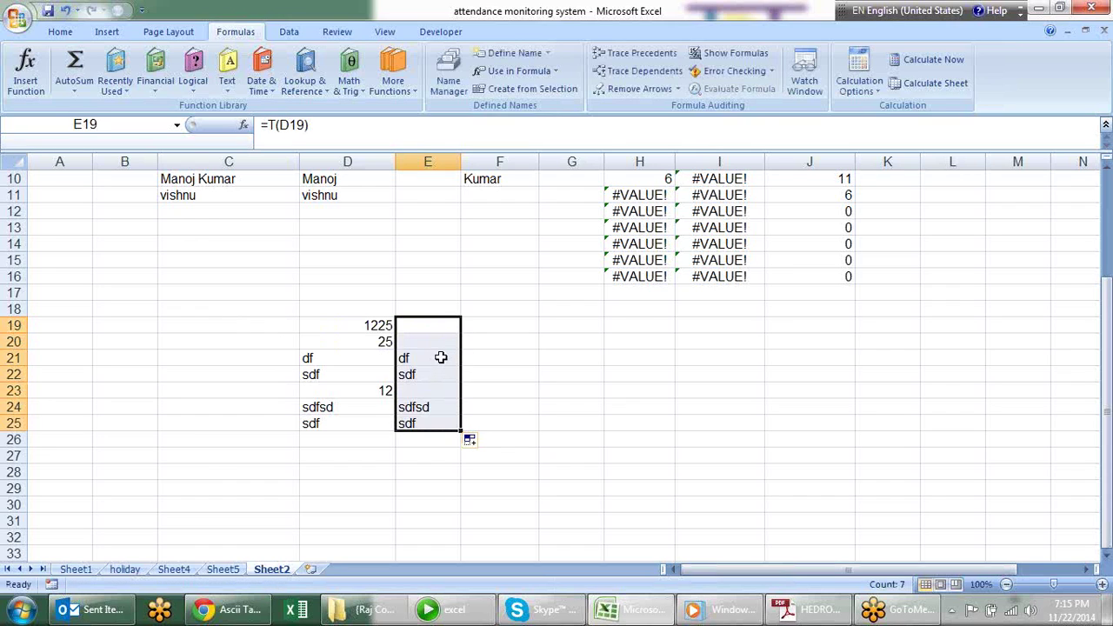
# Check the T results in E21, E22, E24 and E25
pyautogui.click(441, 360)
pyautogui.click(441, 379)
pyautogui.click(446, 409)
pyautogui.click(446, 425)
pyautogui.click(481, 325)
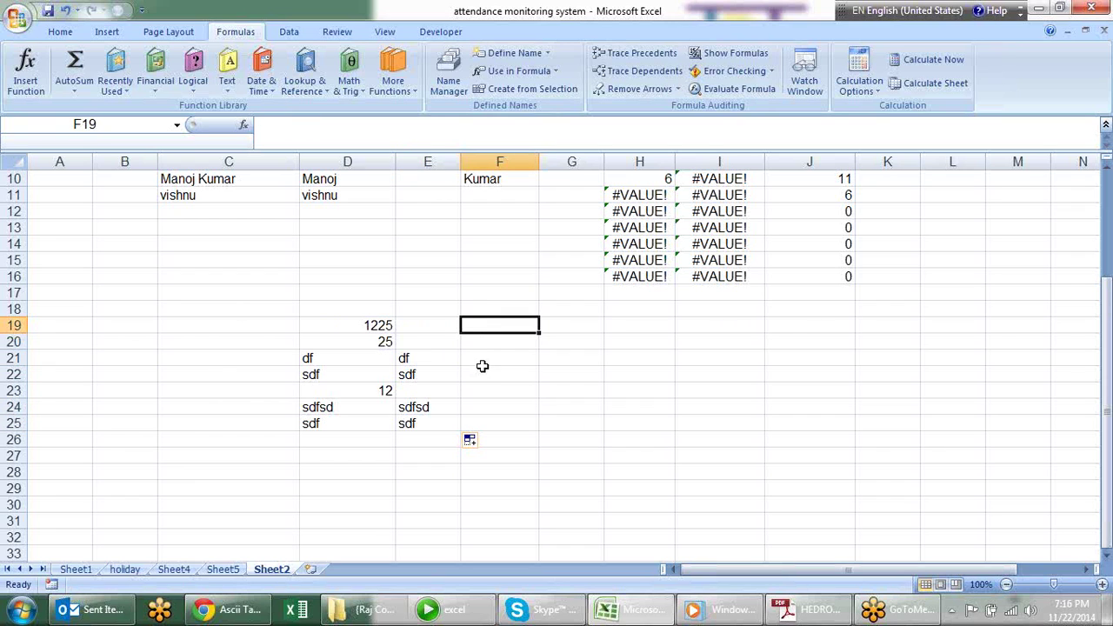
# Enter =N(D19) in F19 and fill it down to F25
pyautogui.write('=n')
pyautogui.press('Tab')
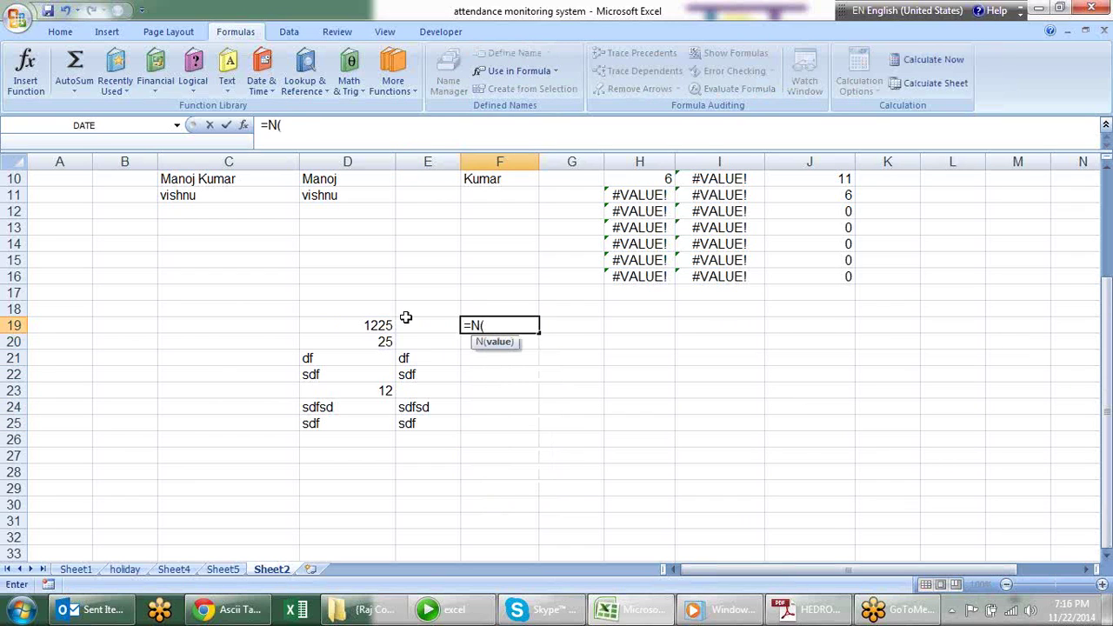
pyautogui.click(372, 325)
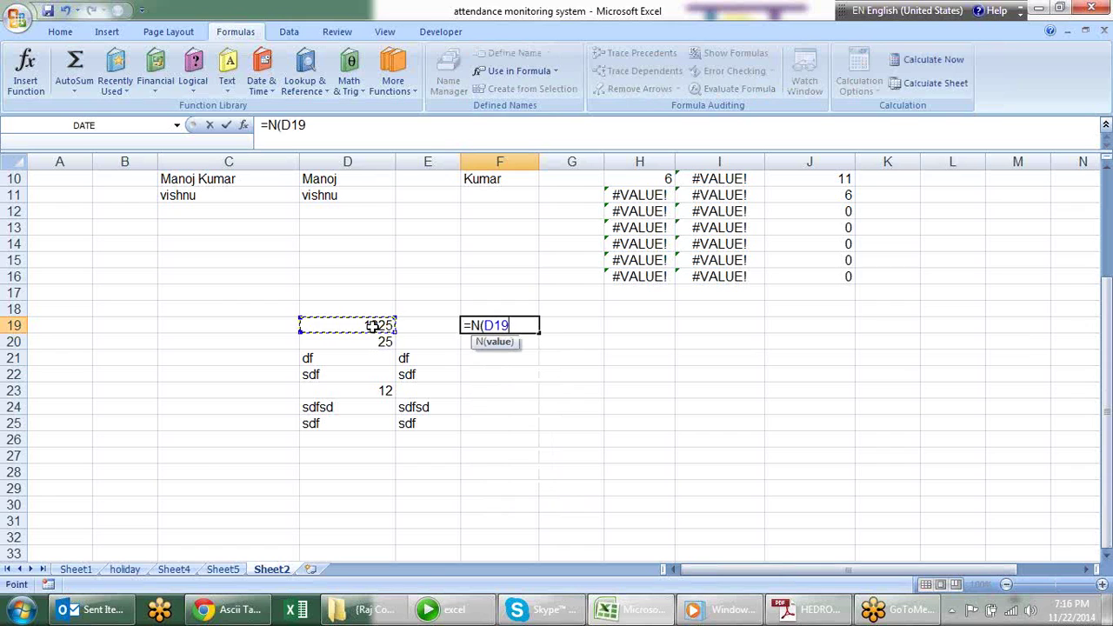
pyautogui.press('Return')
pyautogui.click(508, 328)
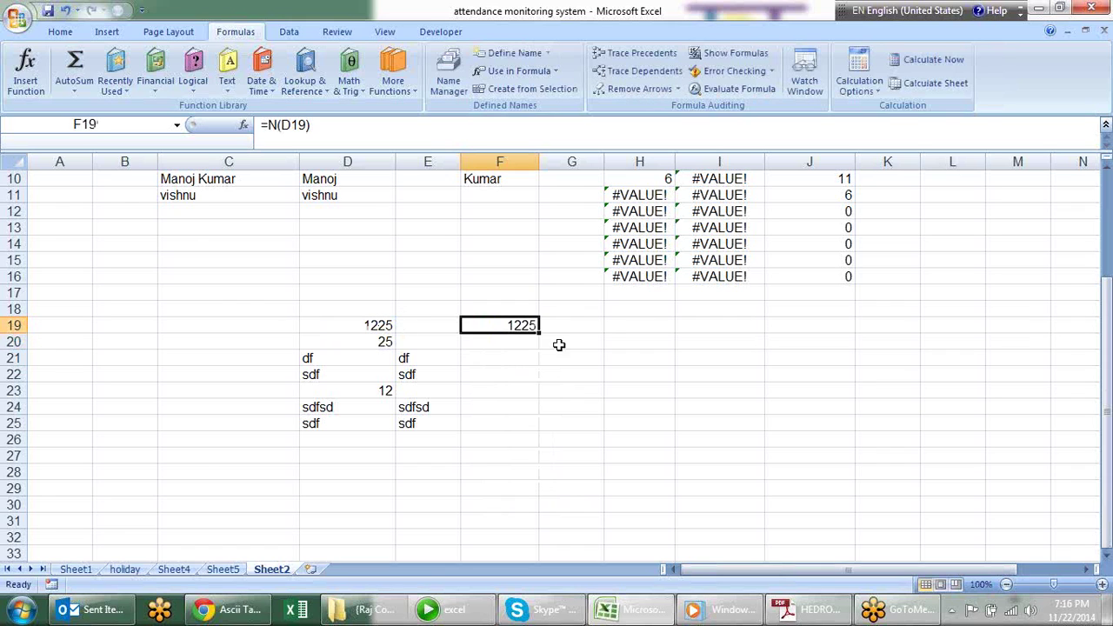
pyautogui.moveTo(539, 333); pyautogui.dragTo(536, 426)
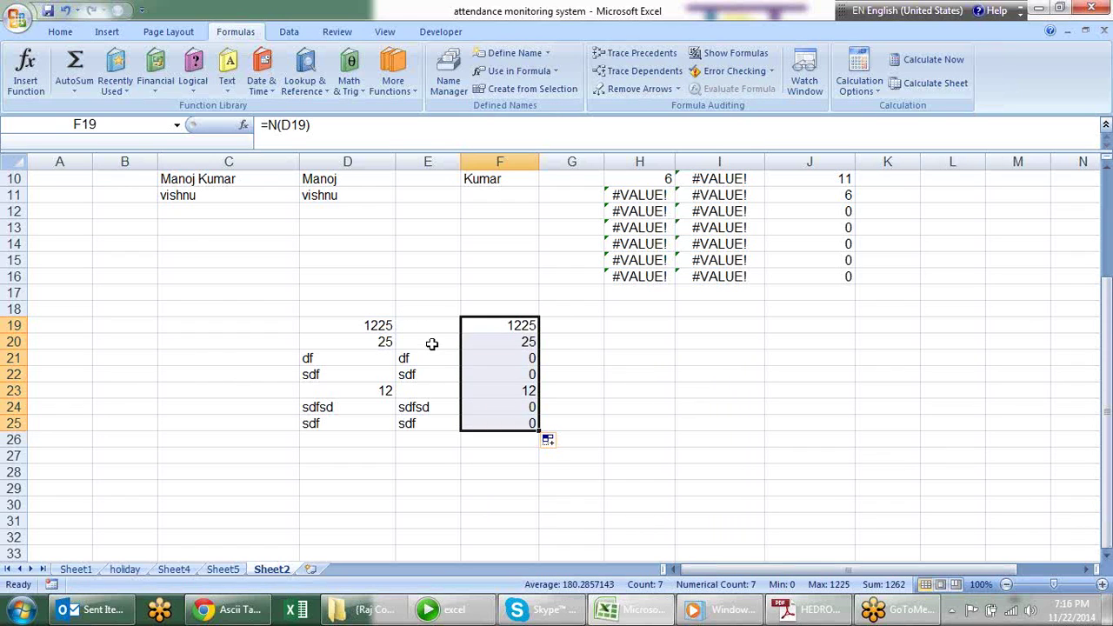
# Check F21's N result for df and leave F19's formula unchanged
pyautogui.click(528, 352)
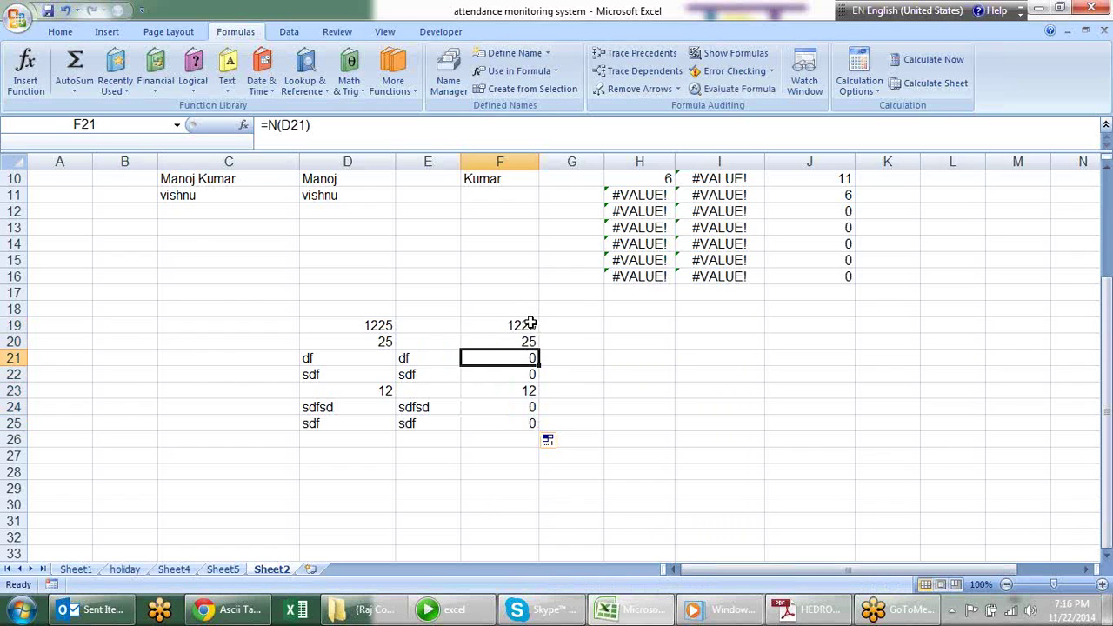
pyautogui.doubleClick(513, 327)
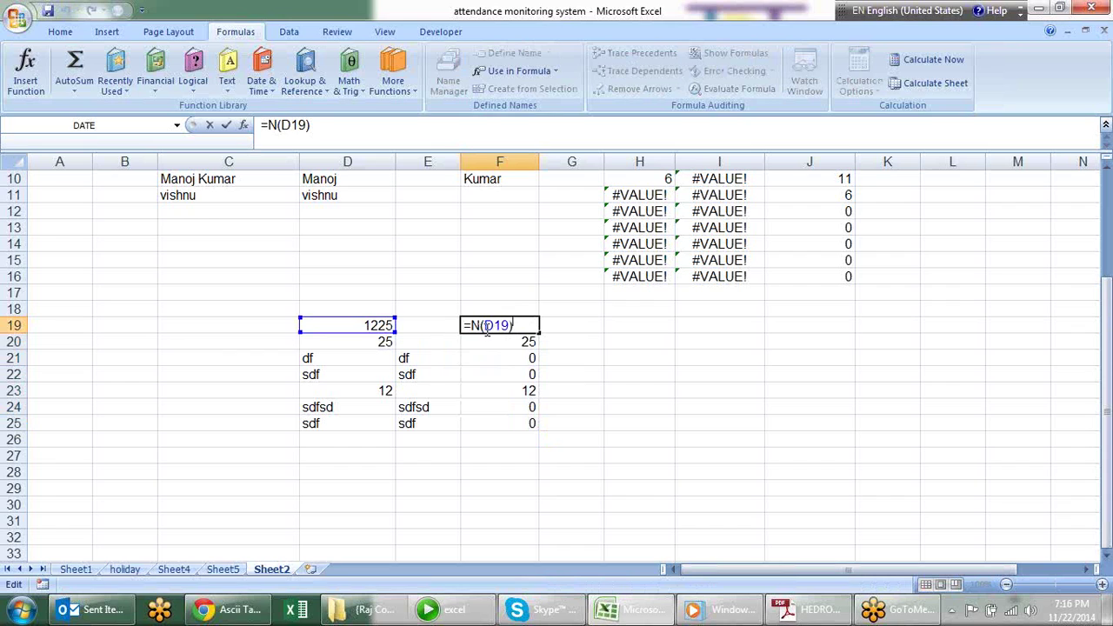
pyautogui.write('=0')
pyautogui.press('Escape')
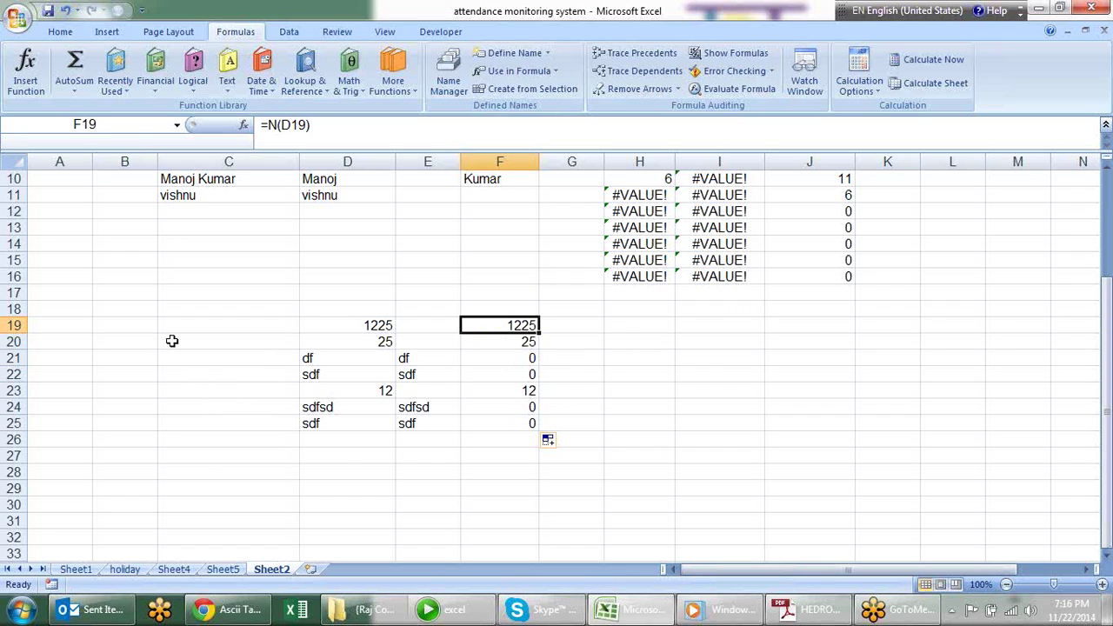
# Type 'sujeet' in H19 and put =LEN(H19) beside it in I19
pyautogui.click(633, 324)
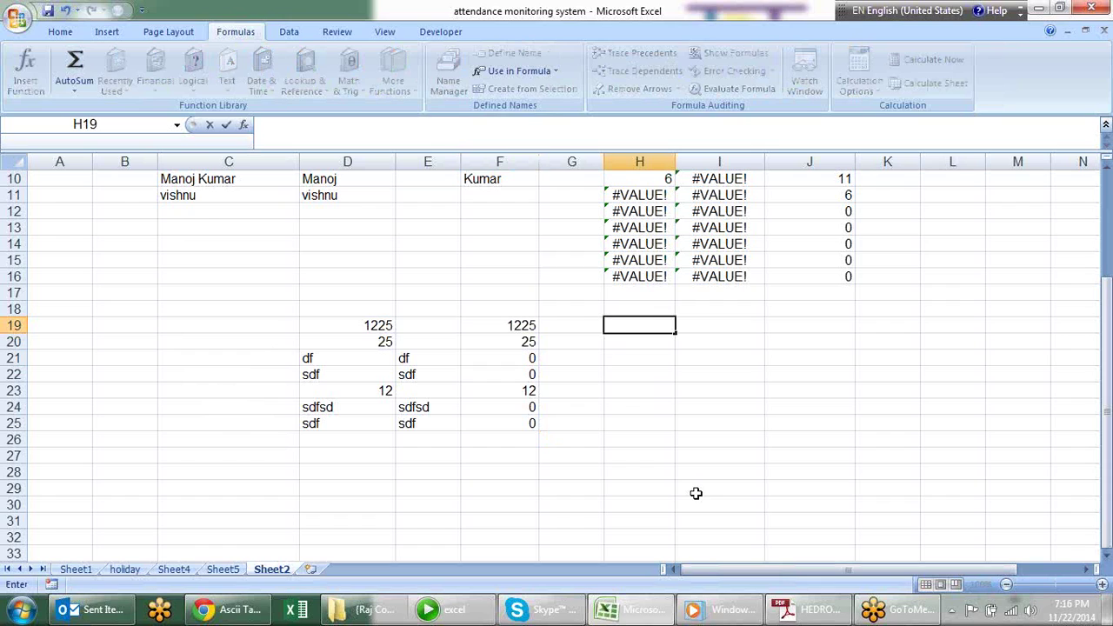
pyautogui.write('su')
pyautogui.write('eet')
pyautogui.press('Return')
pyautogui.press('Up')
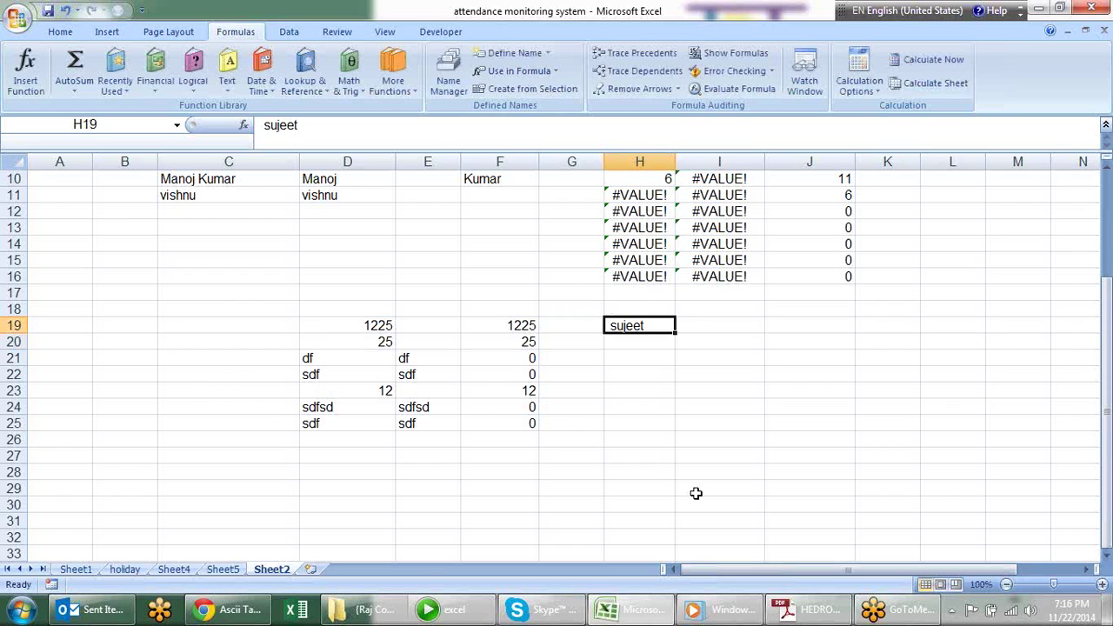
pyautogui.press('Right')
pyautogui.write('=')
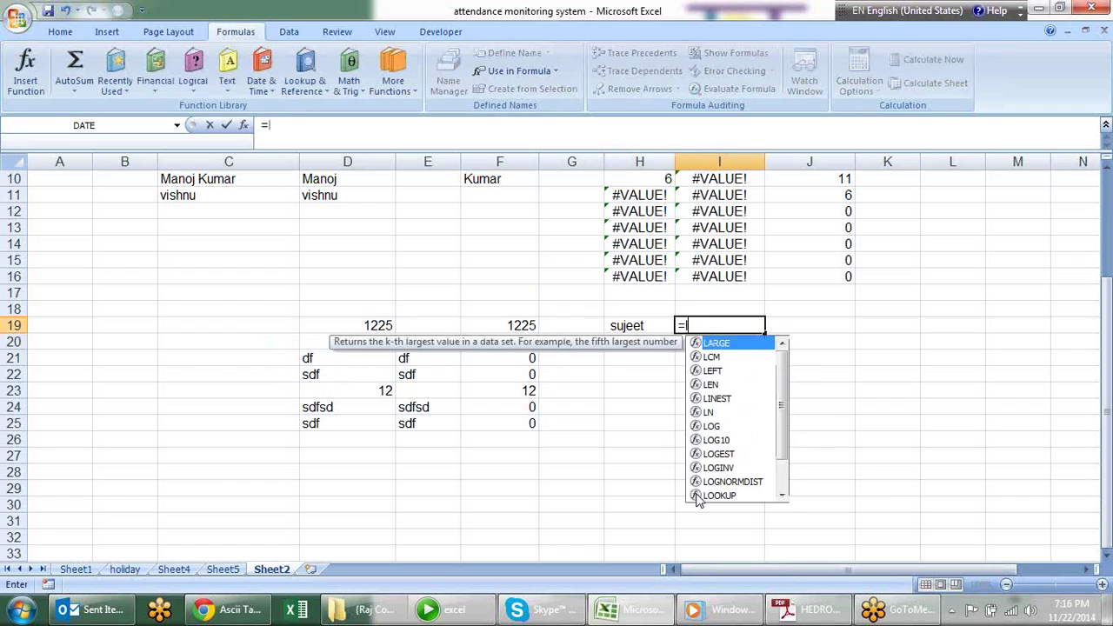
pyautogui.write('len')
pyautogui.press('Tab')
pyautogui.press('Left')
pyautogui.write(')')
pyautogui.press('Return')
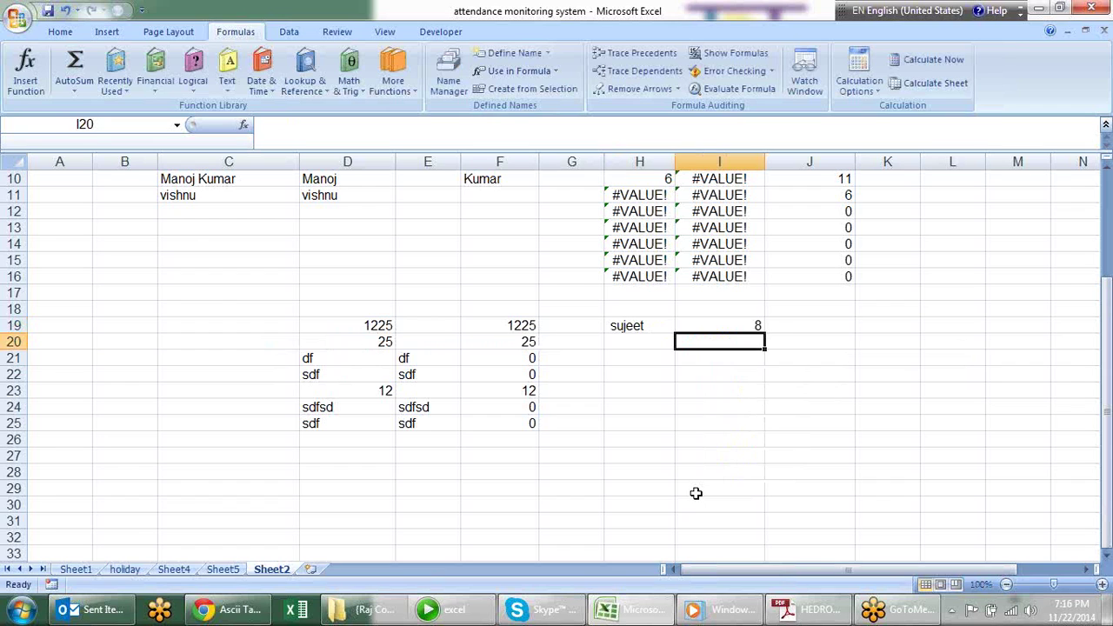
# Enter =TRIM(H19) in H20 and fill the LEN formula down into I20
pyautogui.press('Left')
pyautogui.write('=tri')
pyautogui.press('Tab')
pyautogui.press('Up')
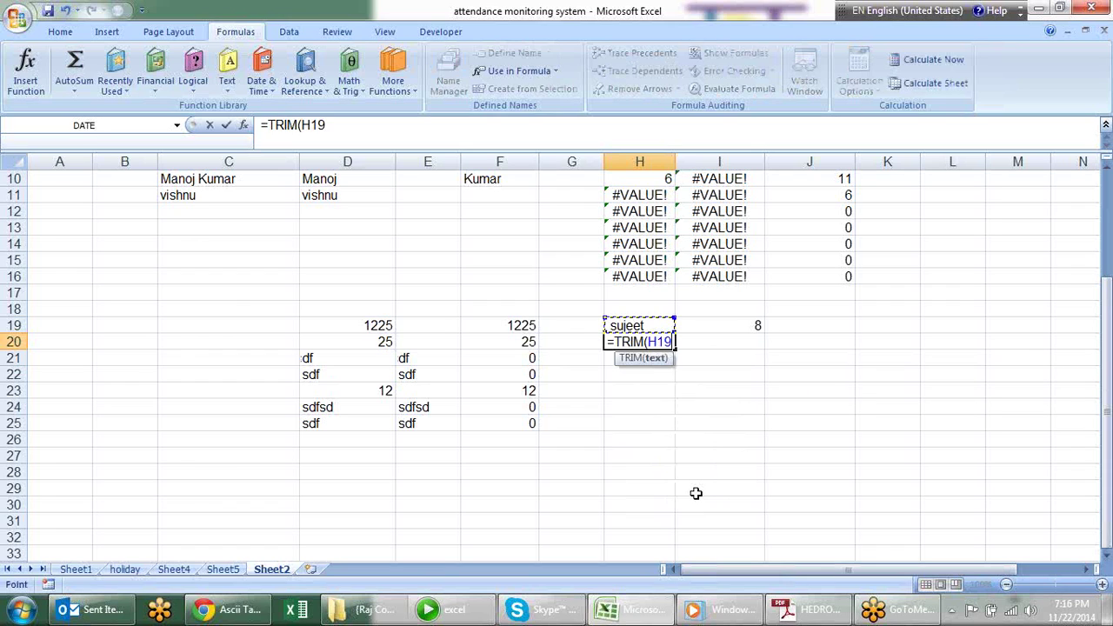
pyautogui.press('Return')
pyautogui.press('Up')
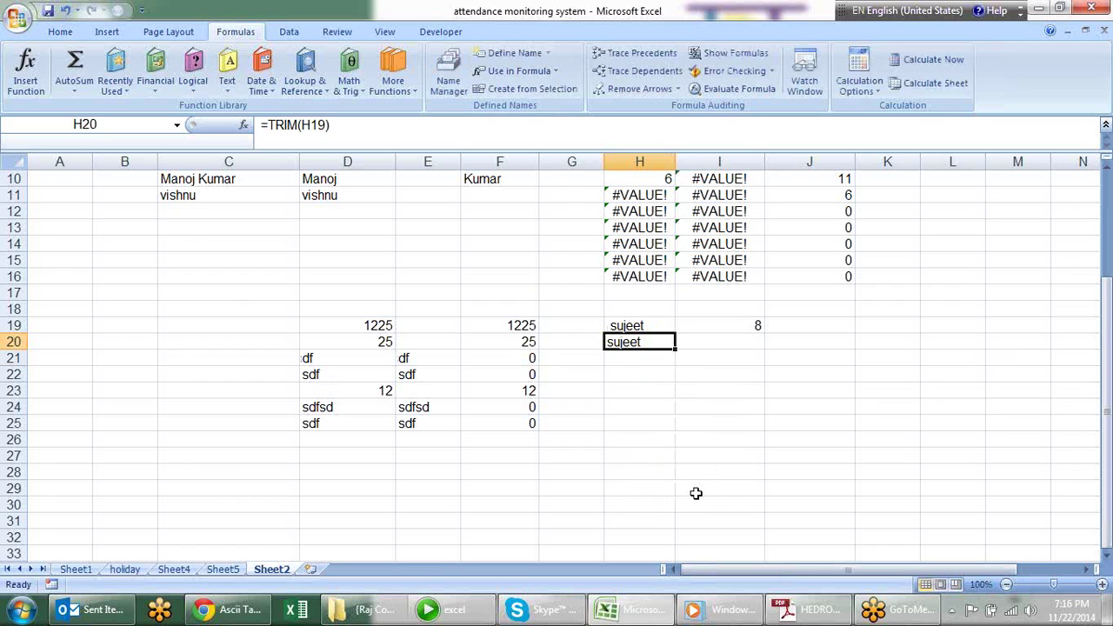
pyautogui.press('Right')
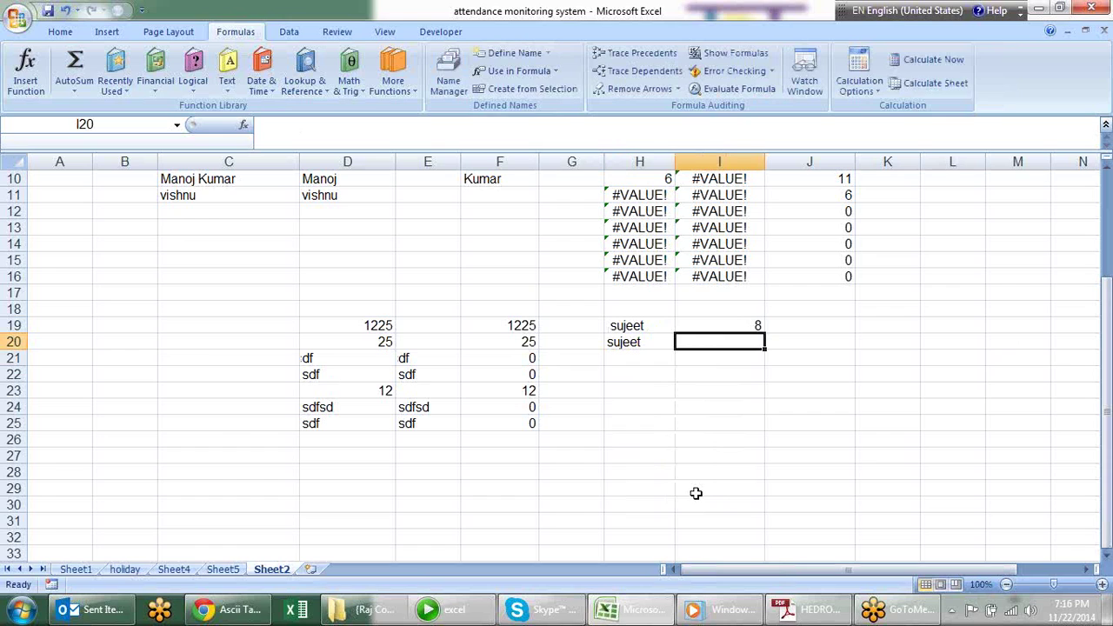
pyautogui.hotkey('ctrl', 'd')
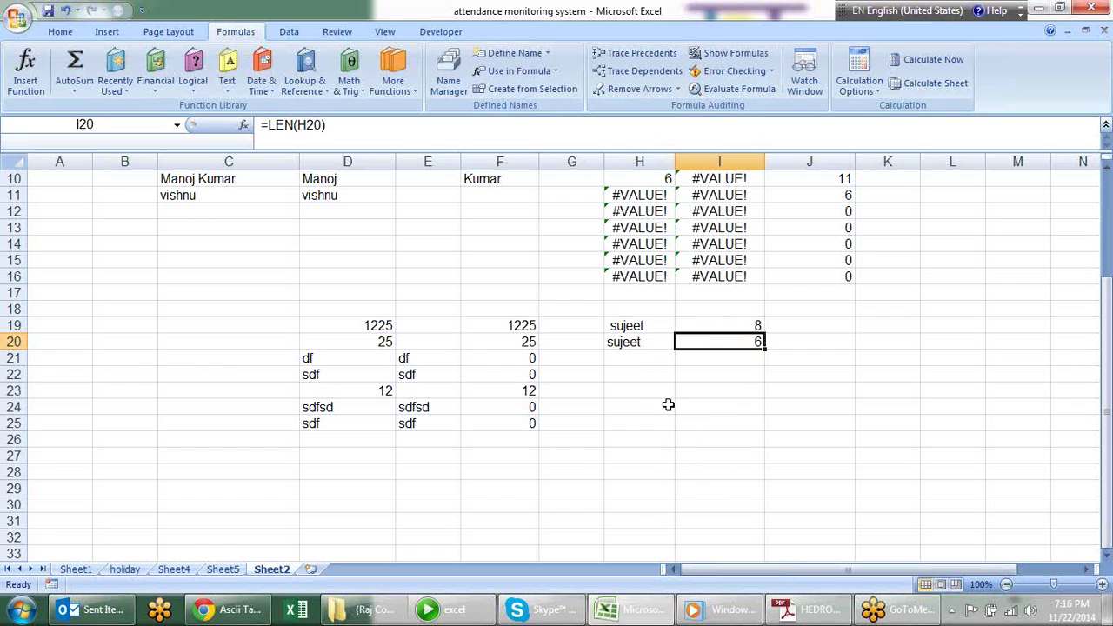
# Add the surname 'kumar' to H19 and widen column H to fit it
pyautogui.click(653, 343)
pyautogui.doubleClick(654, 340)
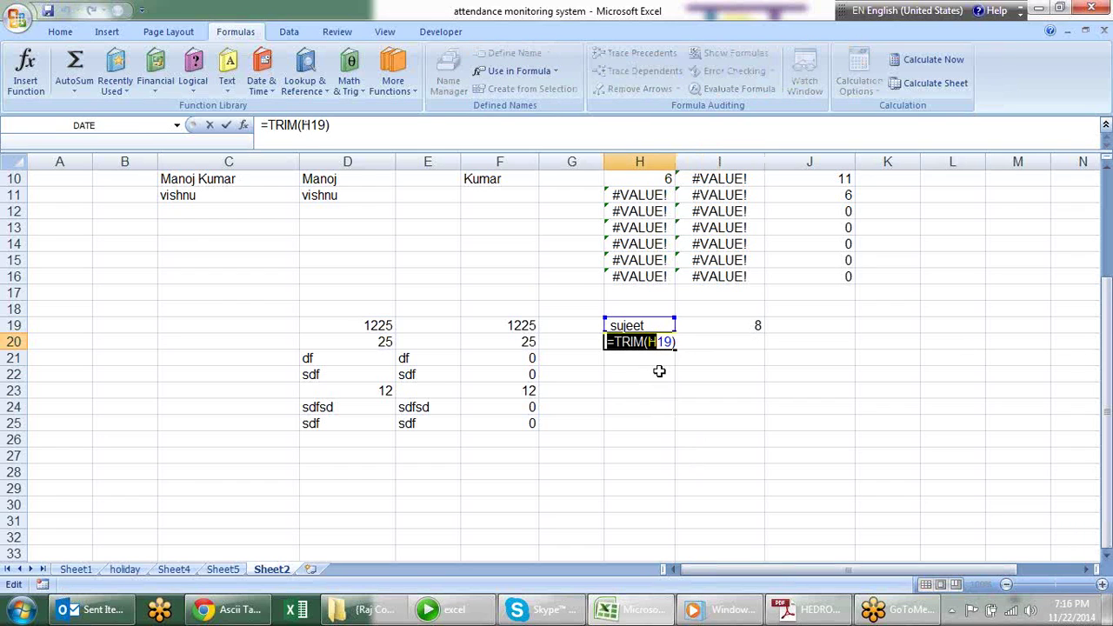
pyautogui.press('Escape')
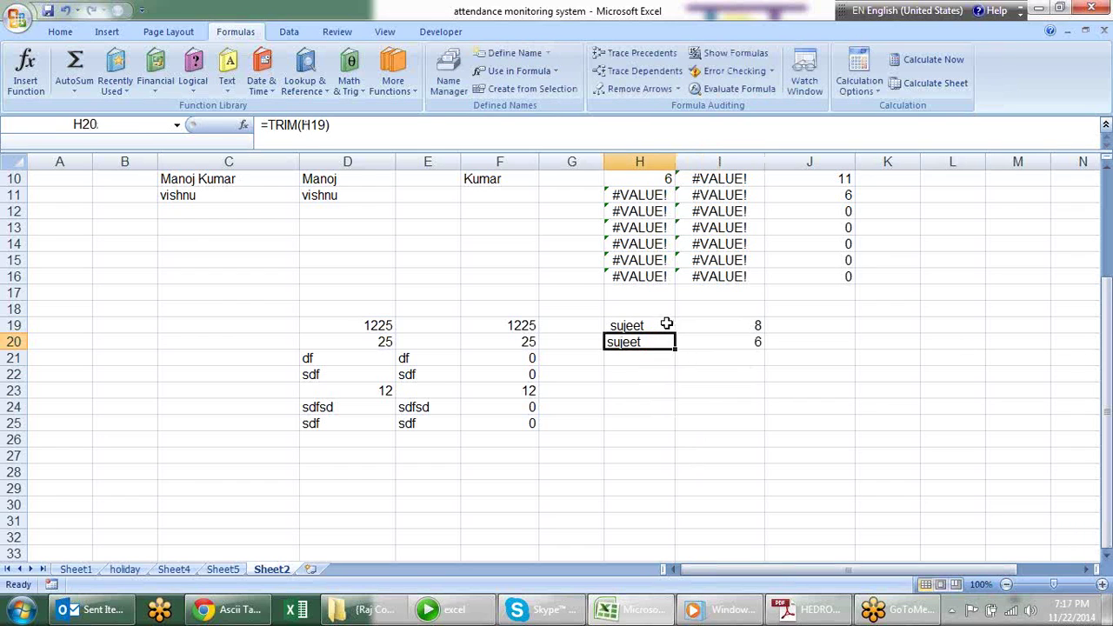
pyautogui.doubleClick(667, 323)
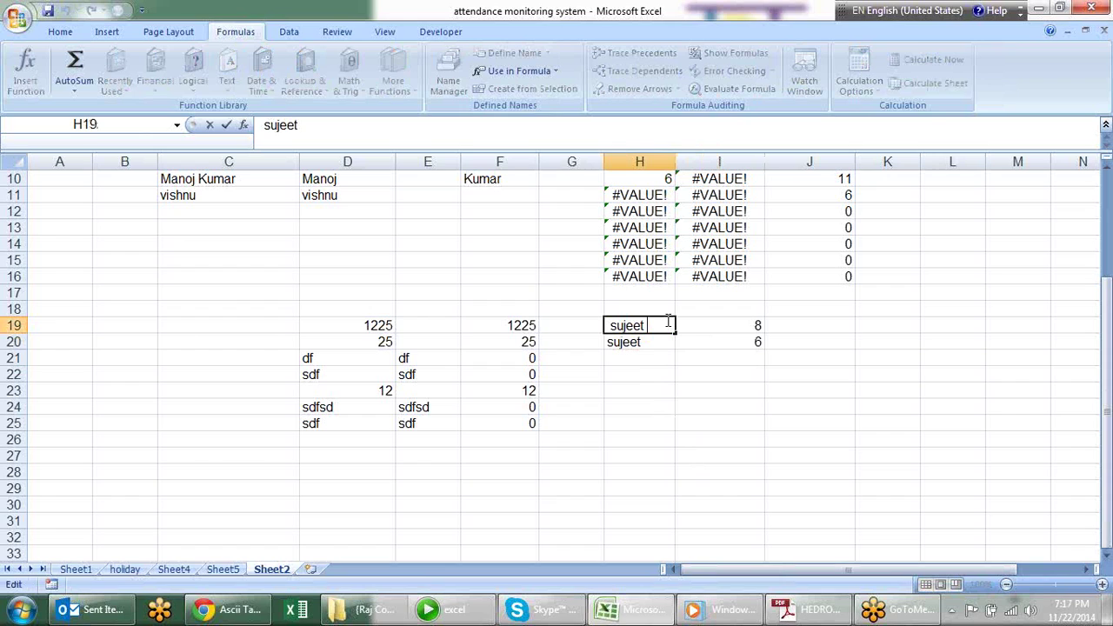
pyautogui.write('kumar')
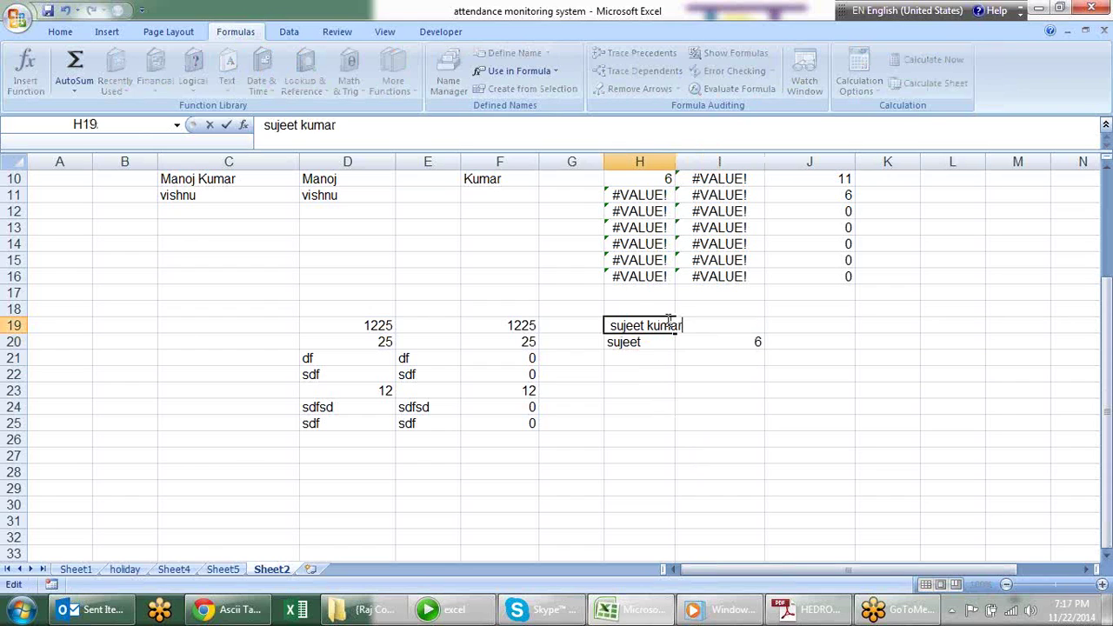
pyautogui.press('Return')
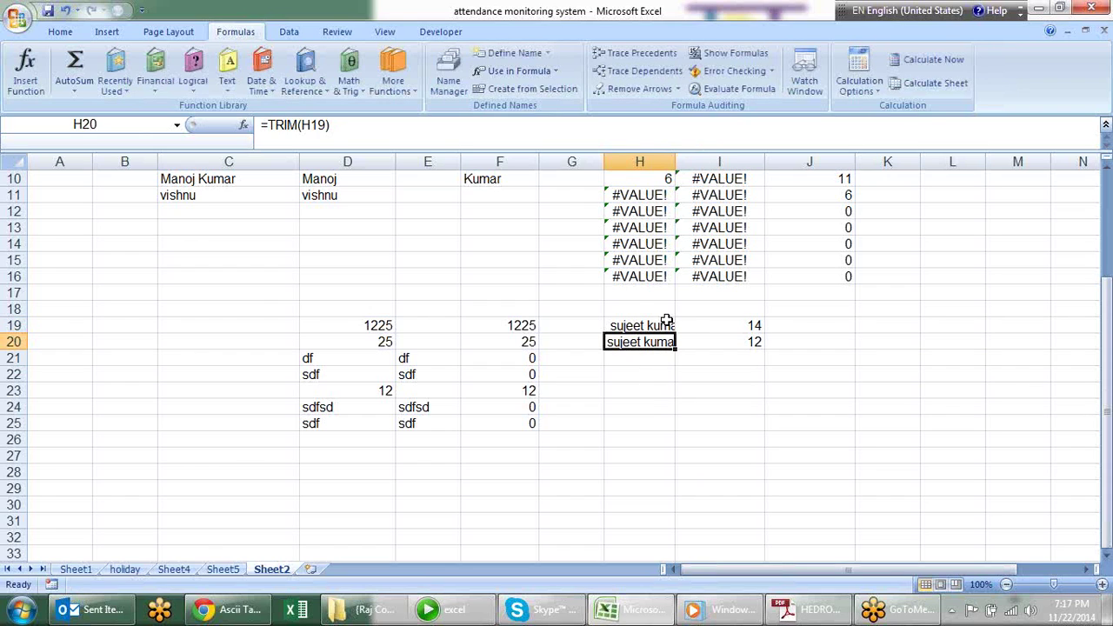
pyautogui.click(667, 323)
pyautogui.moveTo(676, 162); pyautogui.dragTo(699, 162)
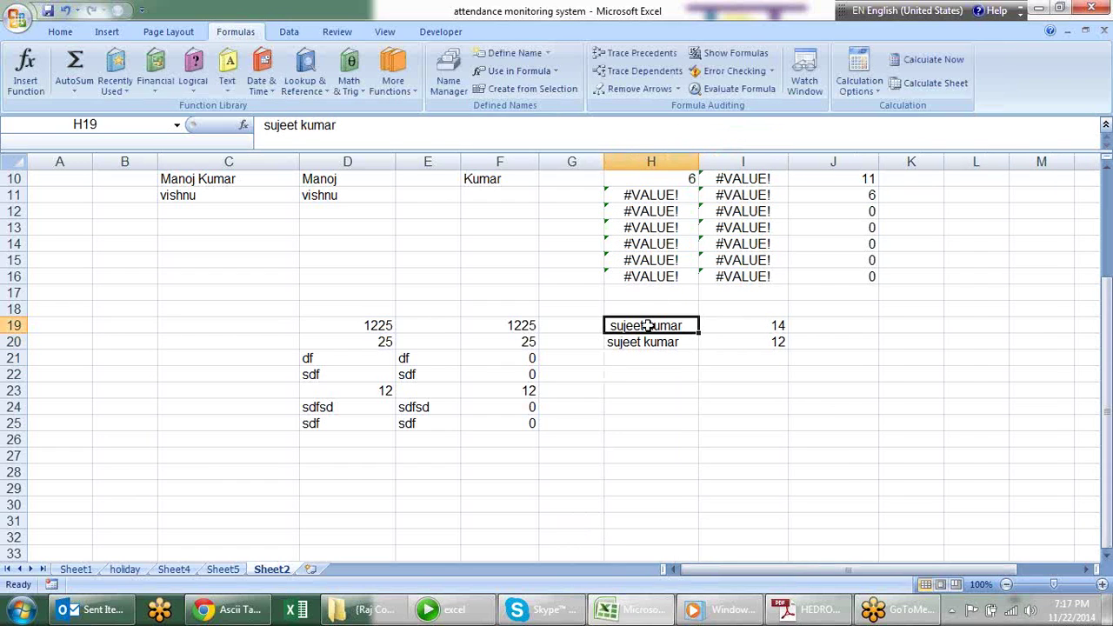
pyautogui.click(755, 342)
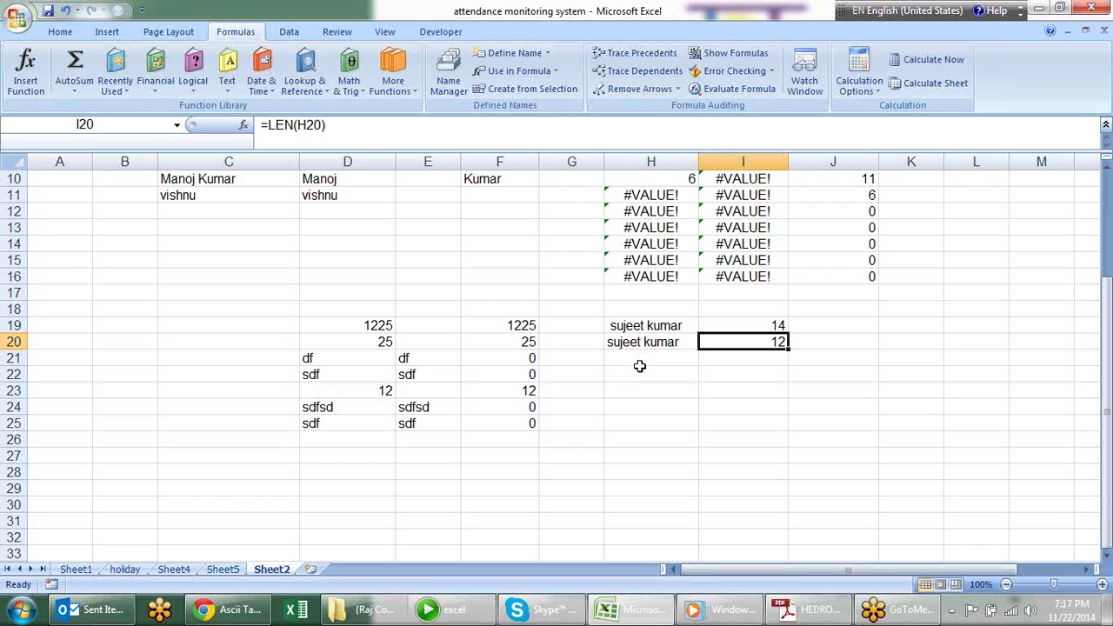
pyautogui.click(637, 373)
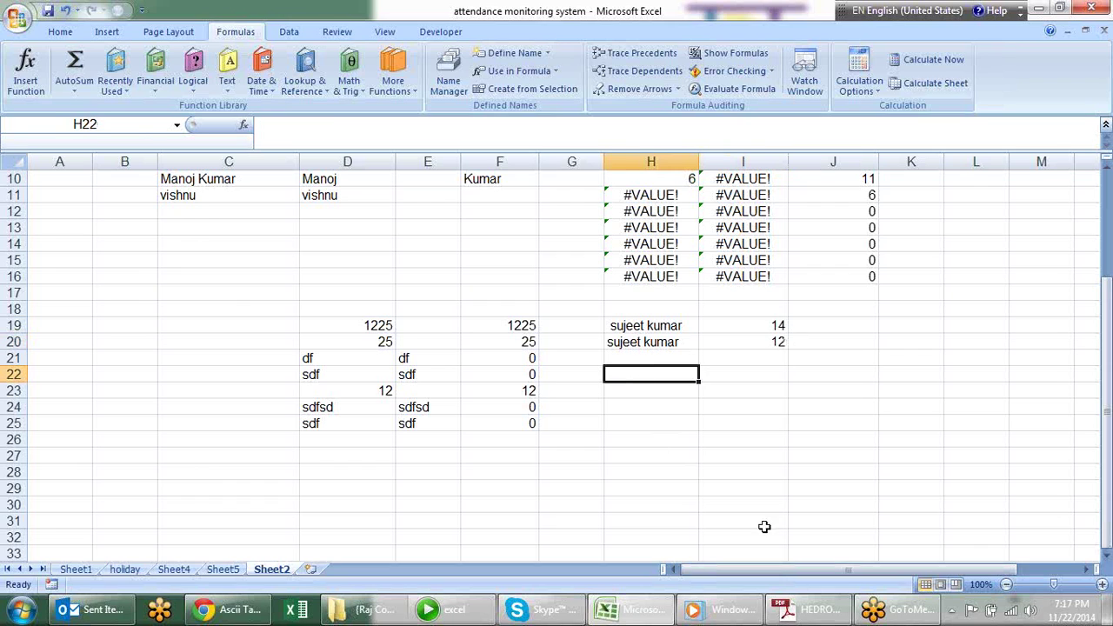
pyautogui.write('sandeep')
pyautogui.hotkey('alt', 'Return')
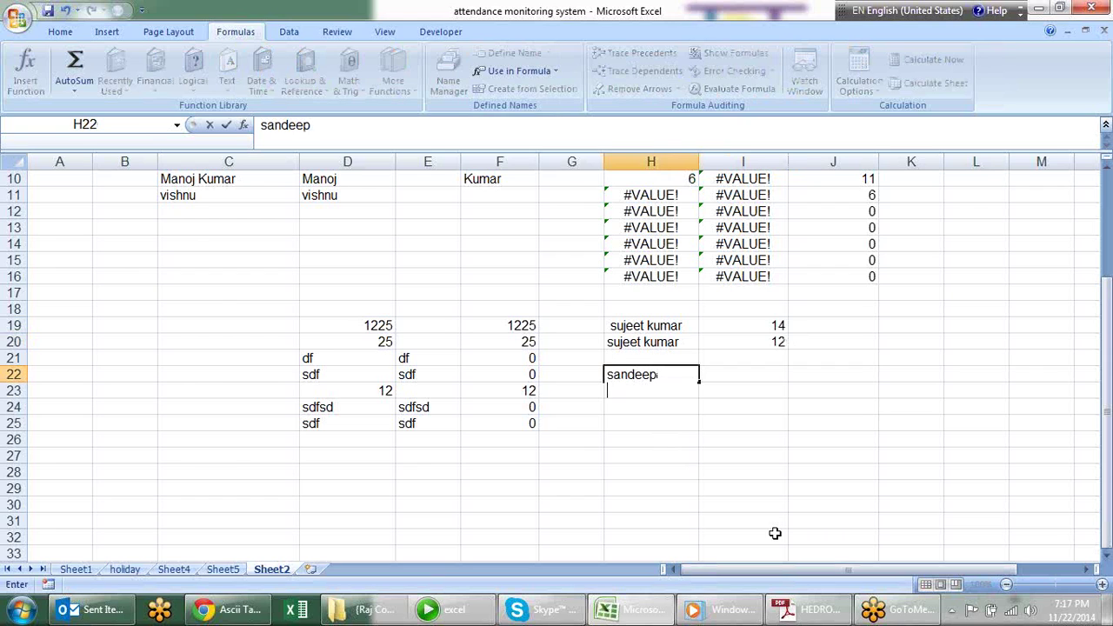
pyautogui.write('singh')
pyautogui.press('Return')
pyautogui.click(664, 376)
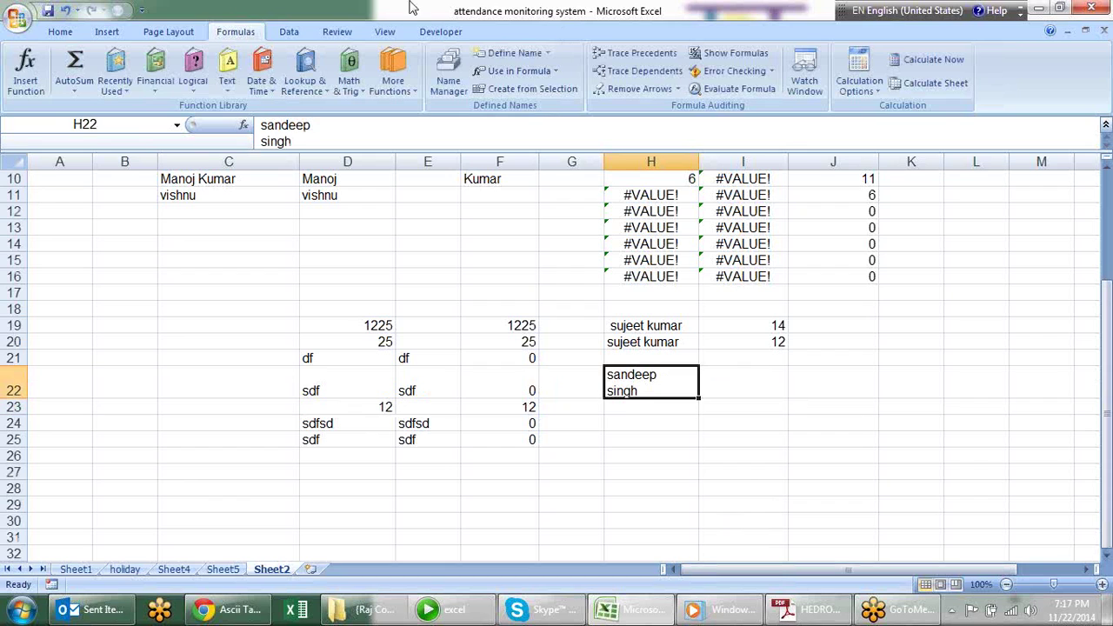
pyautogui.click(68, 31)
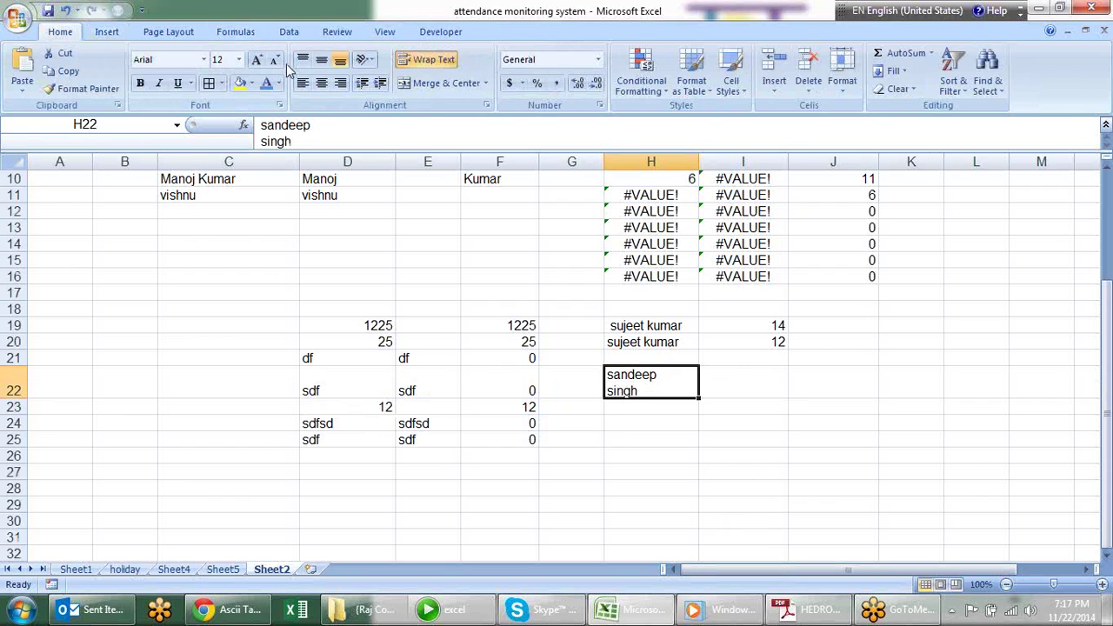
pyautogui.click(430, 59)
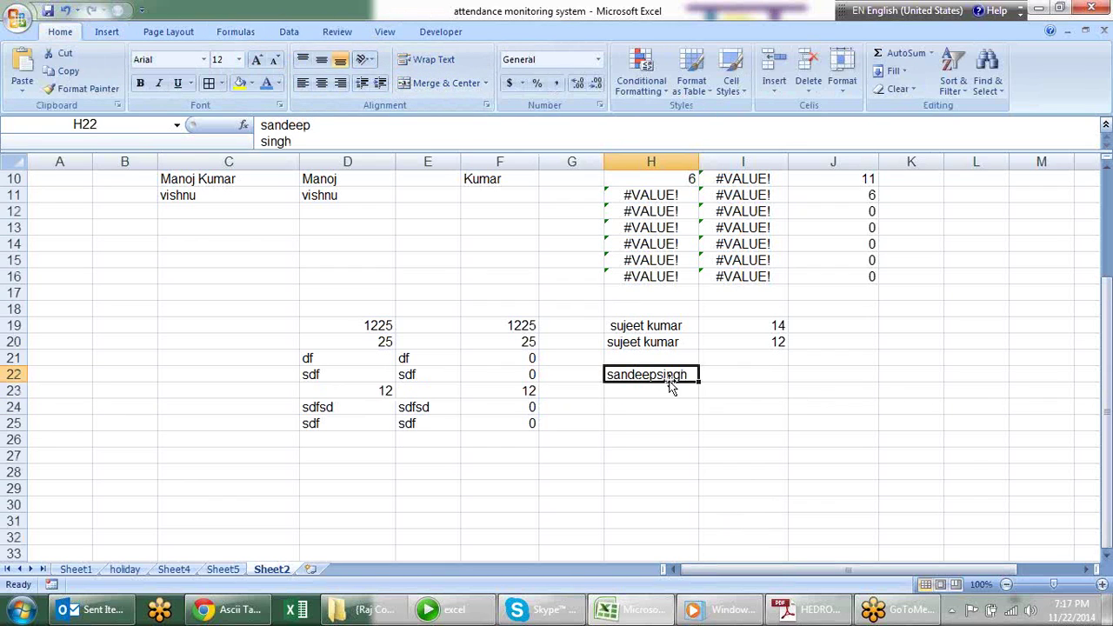
# Copy the LEN formula from I20 into I22 and fill it down to I23
pyautogui.click(749, 369)
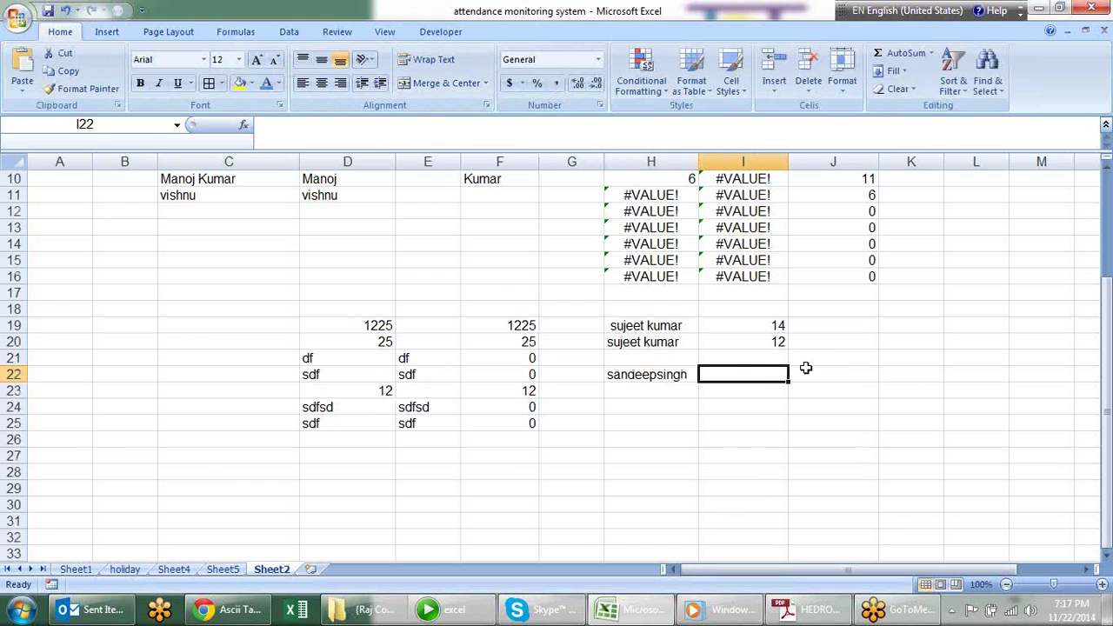
pyautogui.press('Up')
pyautogui.hotkey('ctrl', 'c')
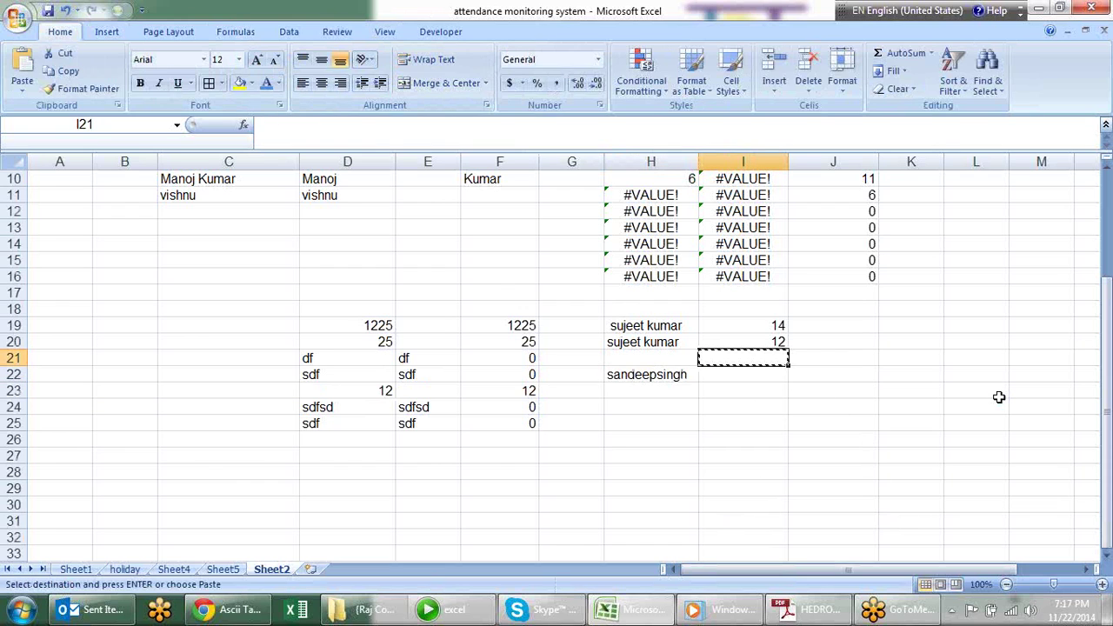
pyautogui.press('Escape')
pyautogui.press('Up')
pyautogui.hotkey('ctrl', 'c')
pyautogui.press('Down')
pyautogui.press('Down')
pyautogui.press('Return')
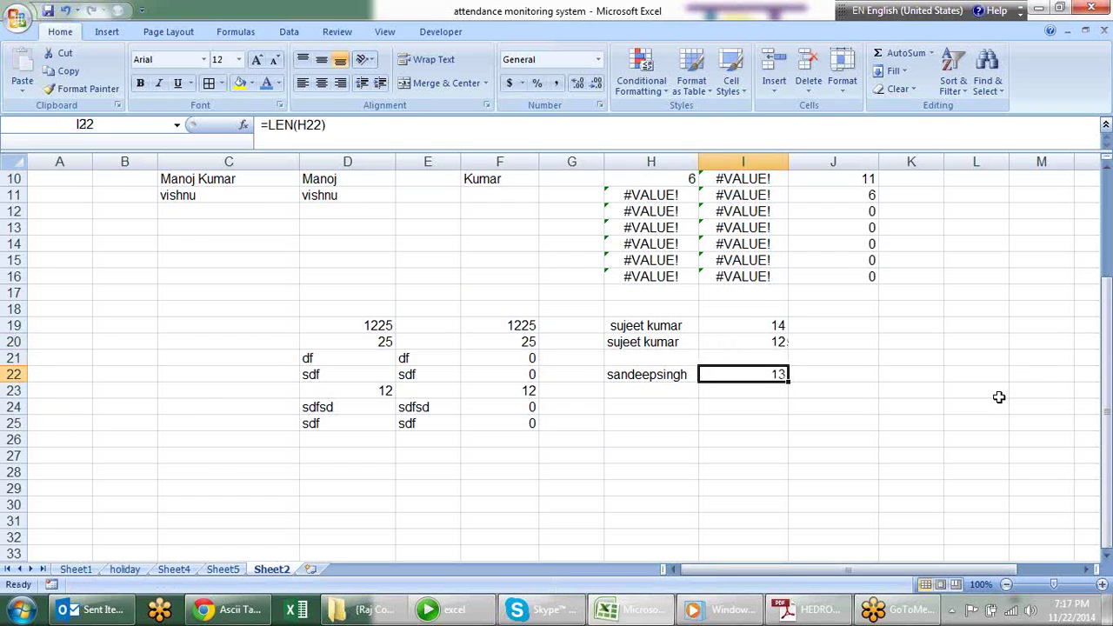
pyautogui.press('Down')
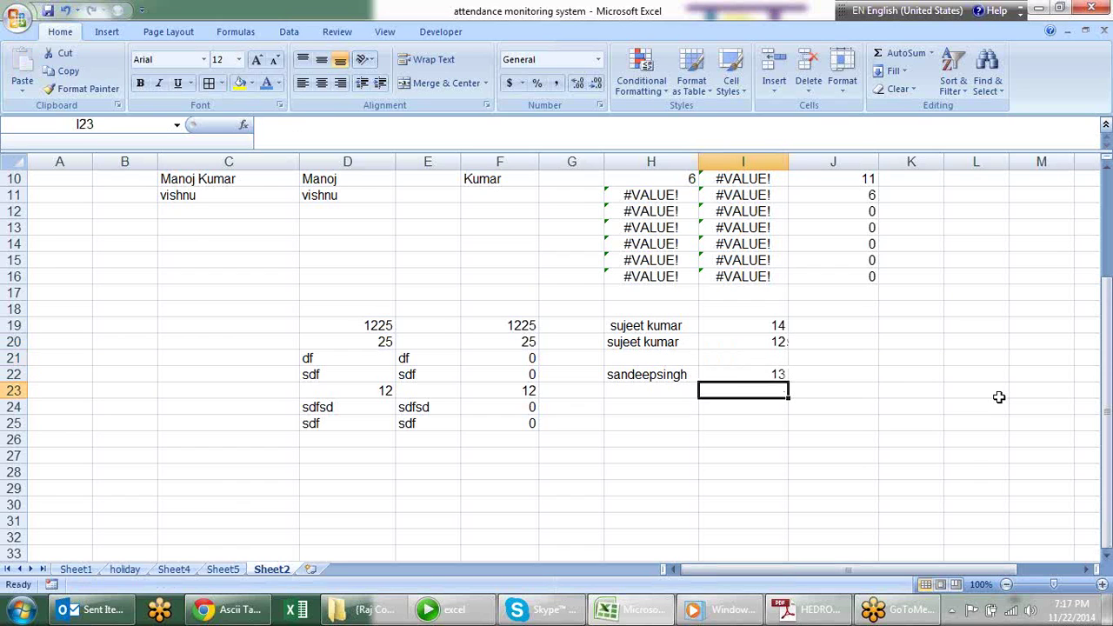
pyautogui.hotkey('ctrl', 'd')
# Enter =CLEAN(H22) in H23 and confirm its length drops from 13 to 12
pyautogui.press('Left')
pyautogui.write('=cle')
pyautogui.press('Tab')
pyautogui.press('Up')
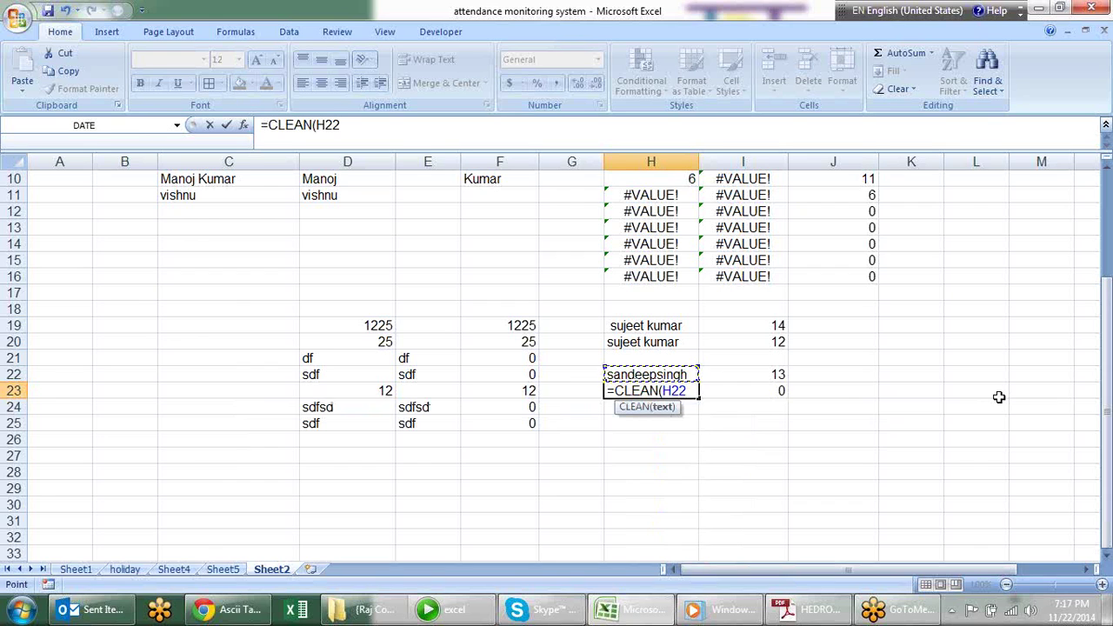
pyautogui.press('Return')
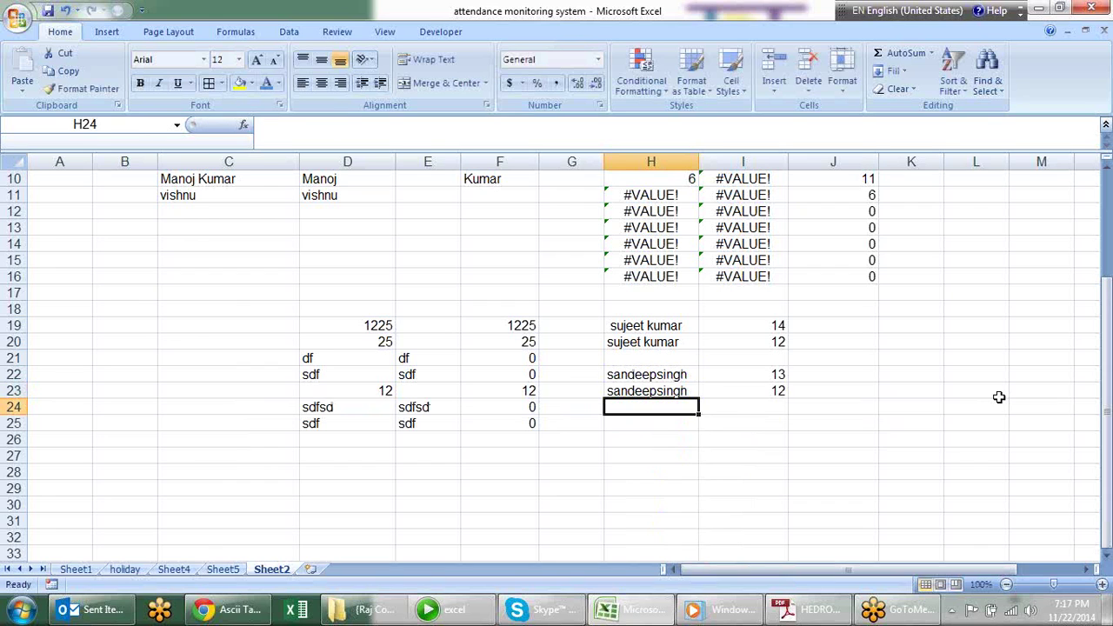
pyautogui.press('Up')
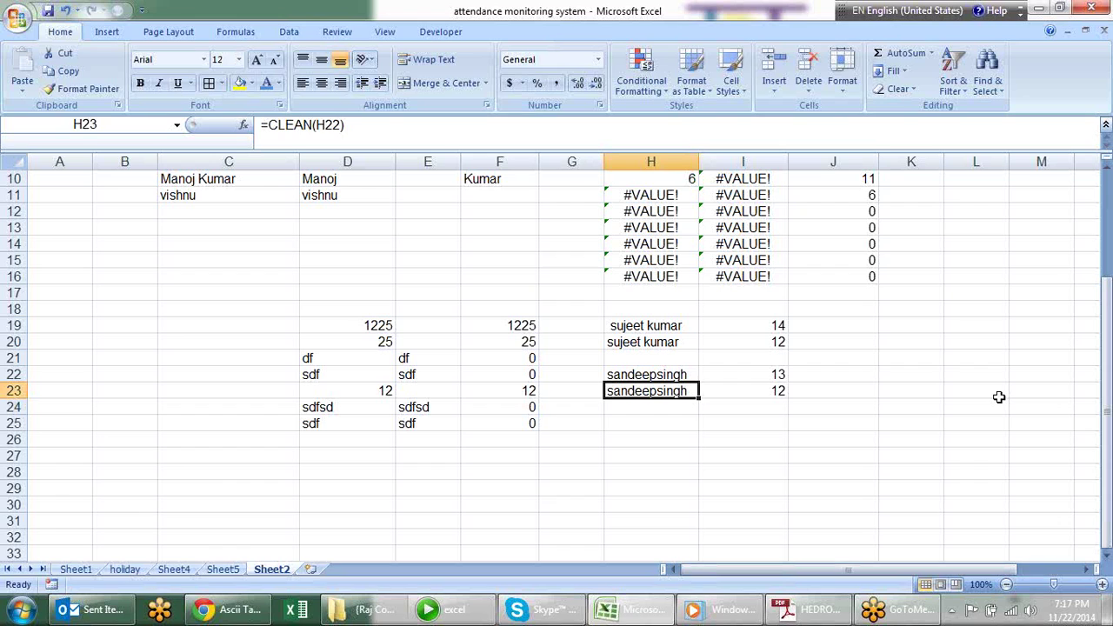
pyautogui.press('Right')
pyautogui.press('F2')
pyautogui.press('Escape')
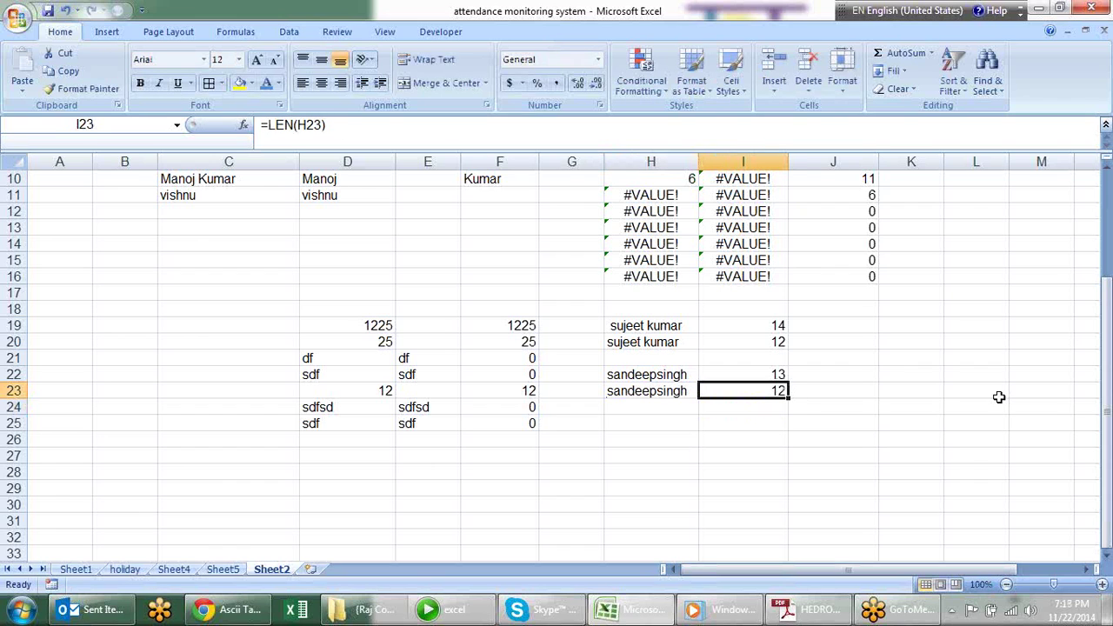
pyautogui.press('Left')
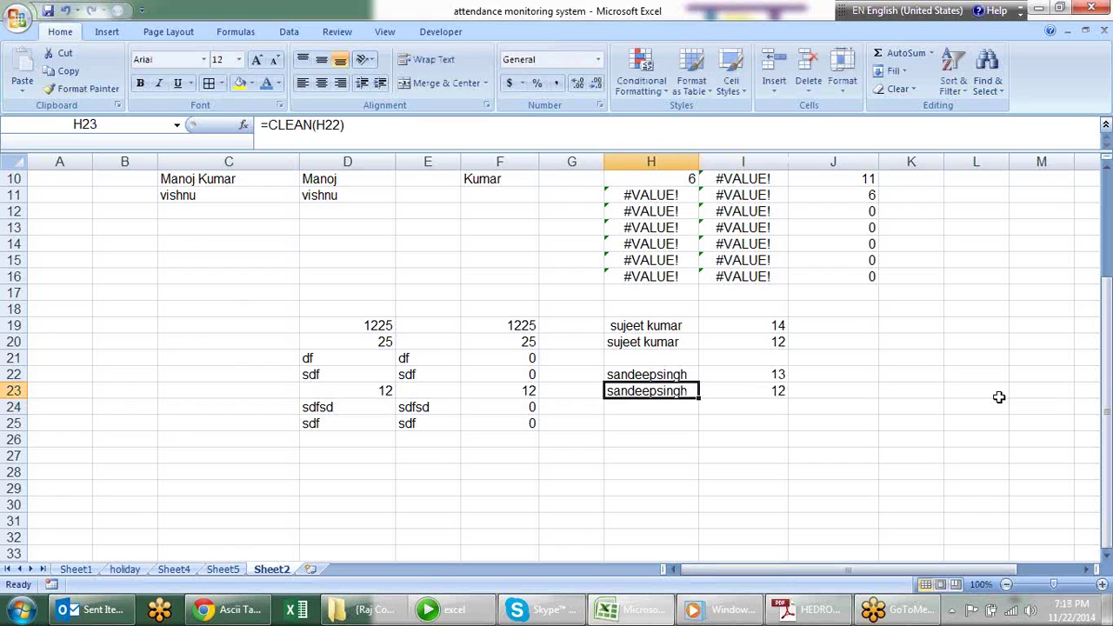
pyautogui.press('Down')
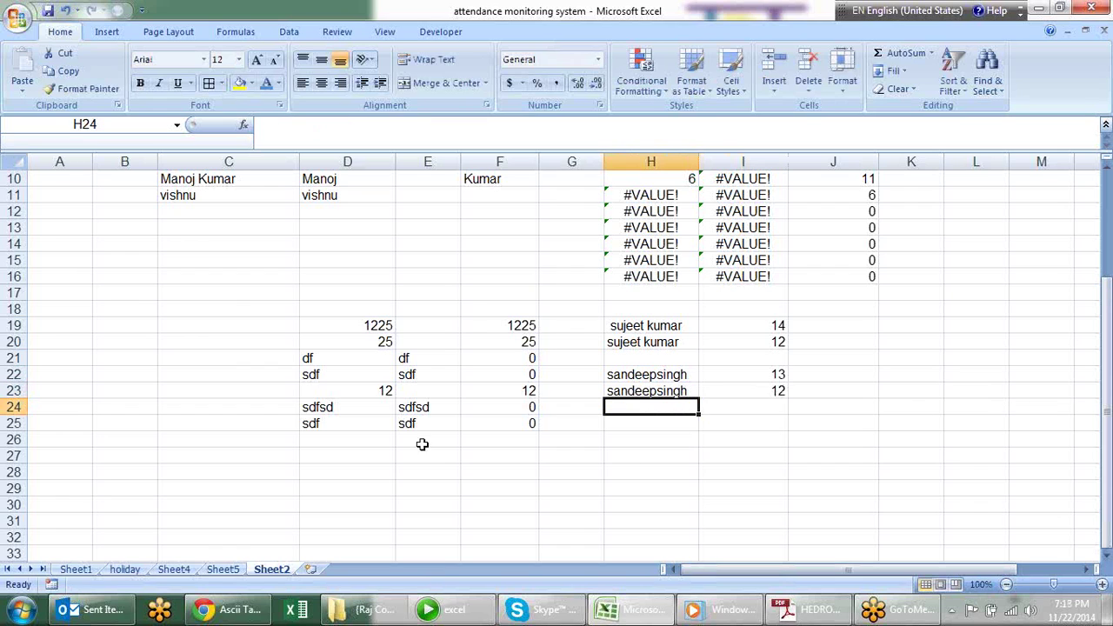
# Browse the Text functions list on the Formulas tab
pyautogui.click(108, 32)
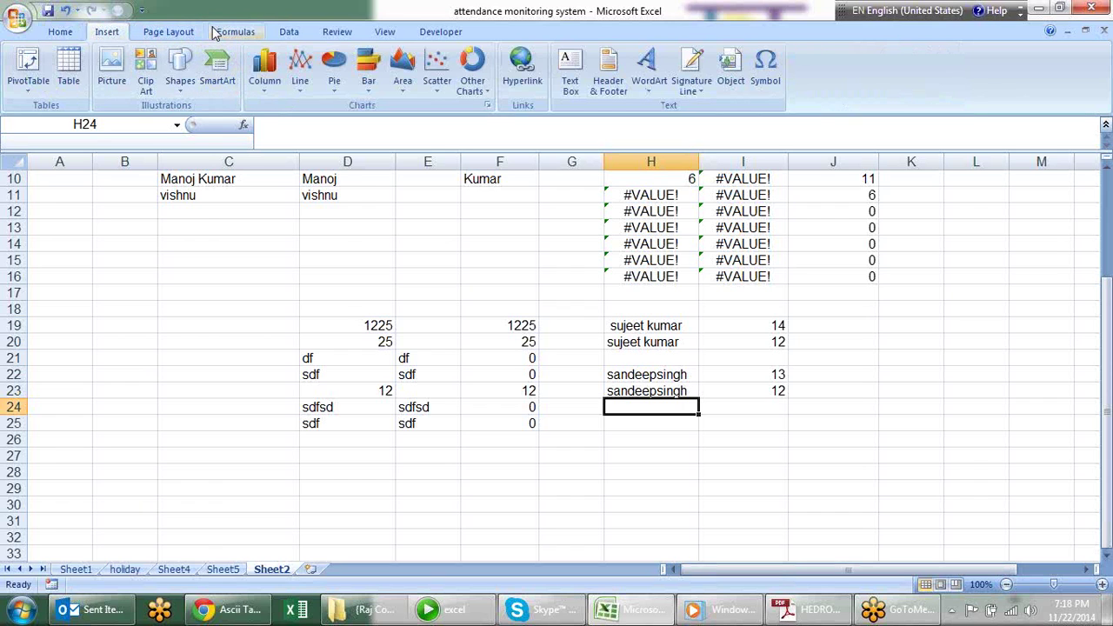
pyautogui.click(233, 32)
pyautogui.click(227, 70)
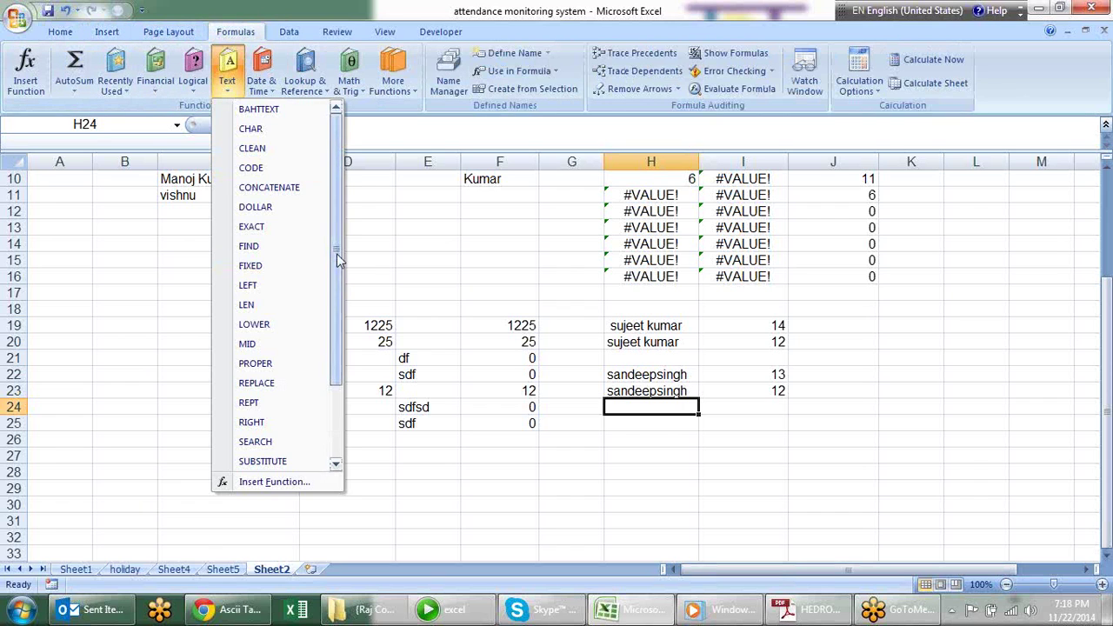
pyautogui.moveTo(333, 281); pyautogui.dragTo(343, 378)
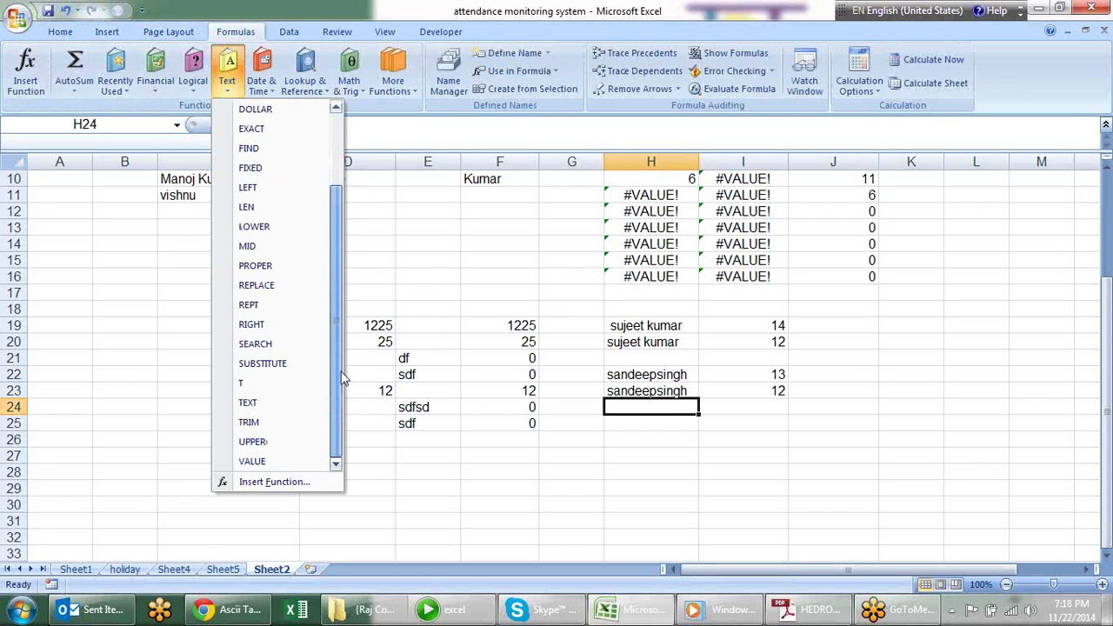
pyautogui.click(608, 460)
pyautogui.click(622, 453)
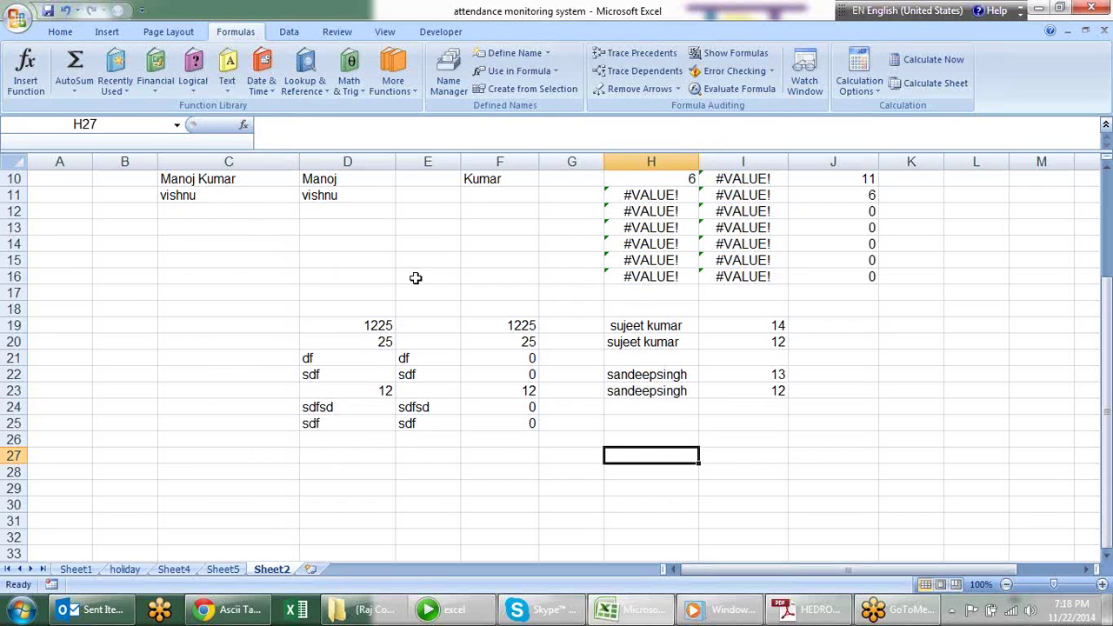
pyautogui.scroll(3, 407, 340)
pyautogui.scroll(-4, 402, 340)
pyautogui.scroll(3, 400, 340)
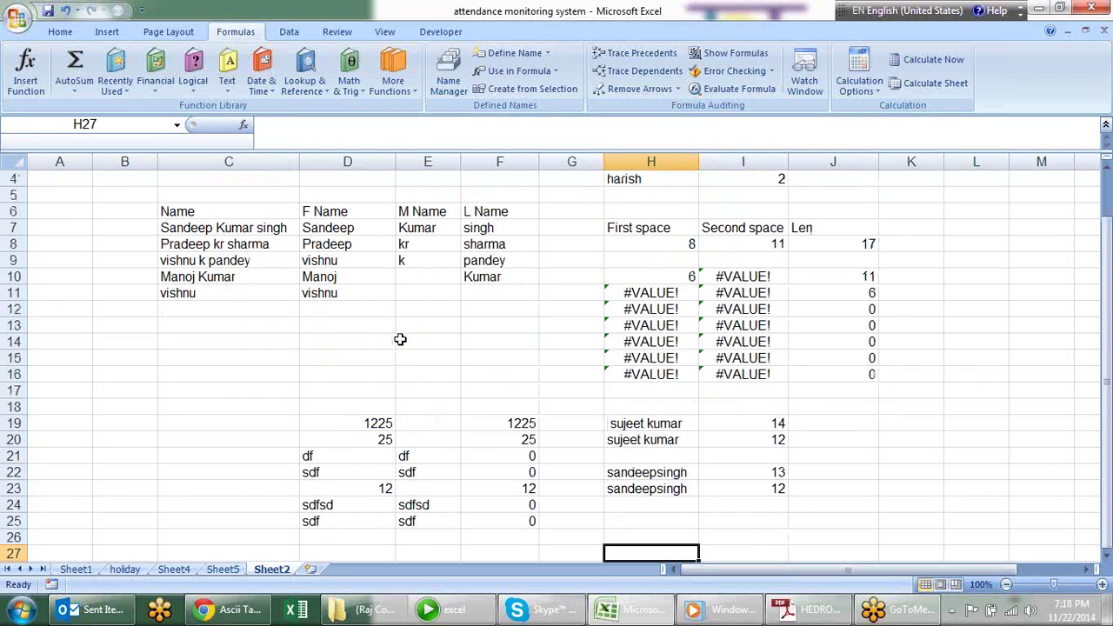
pyautogui.scroll(-1, 400, 339)
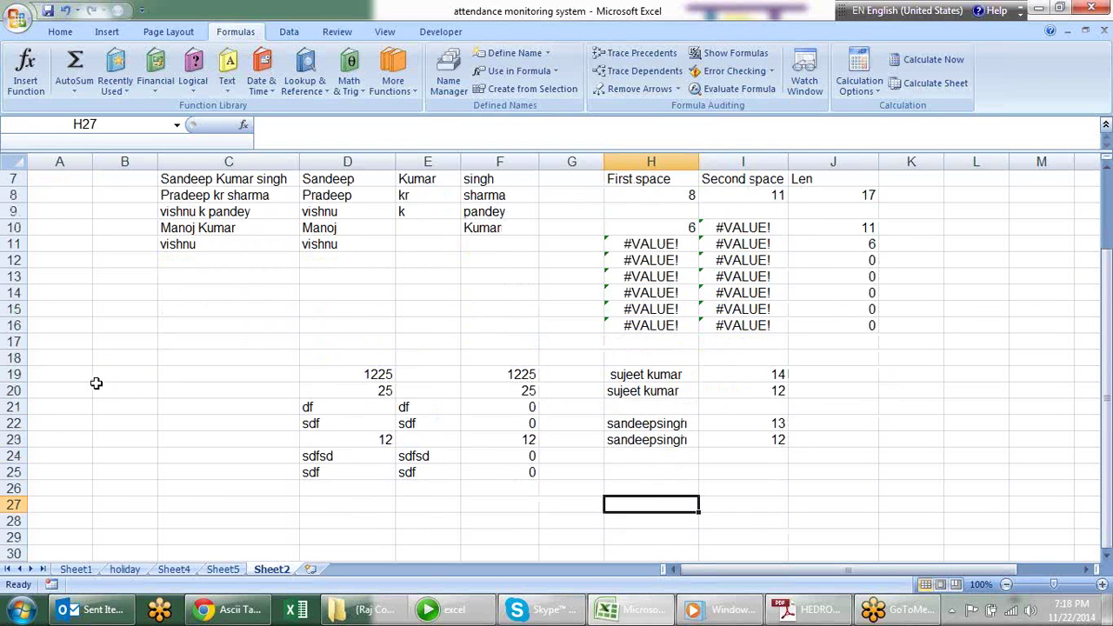
# Enter a VALUE formula converting 123 to a number in B20, and 10 in B21
pyautogui.click(141, 393)
pyautogui.write('=v')
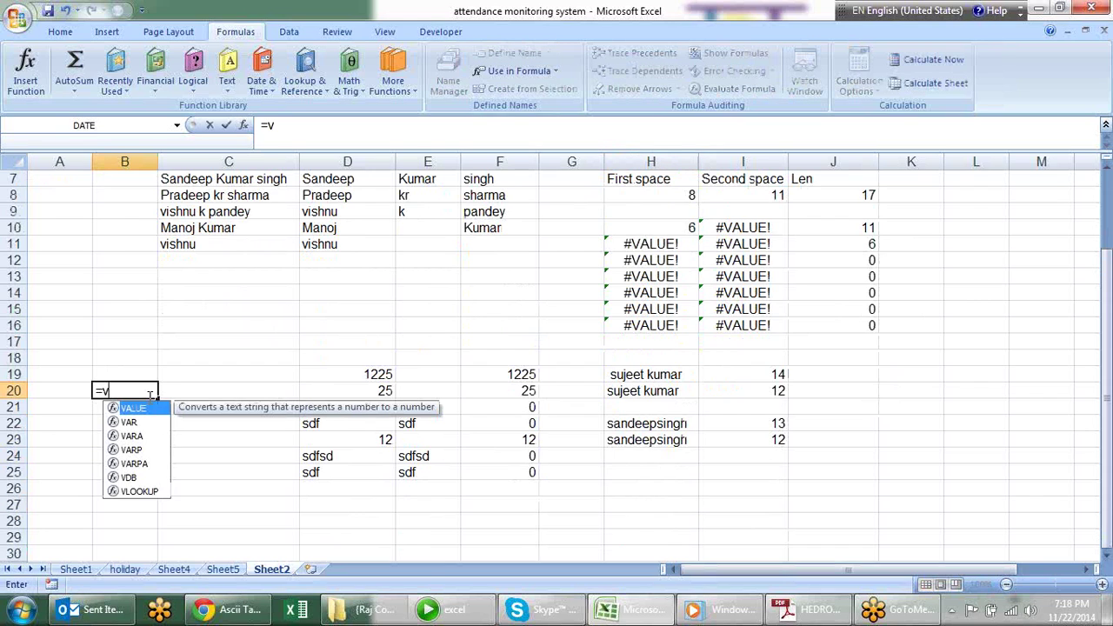
pyautogui.press('Tab')
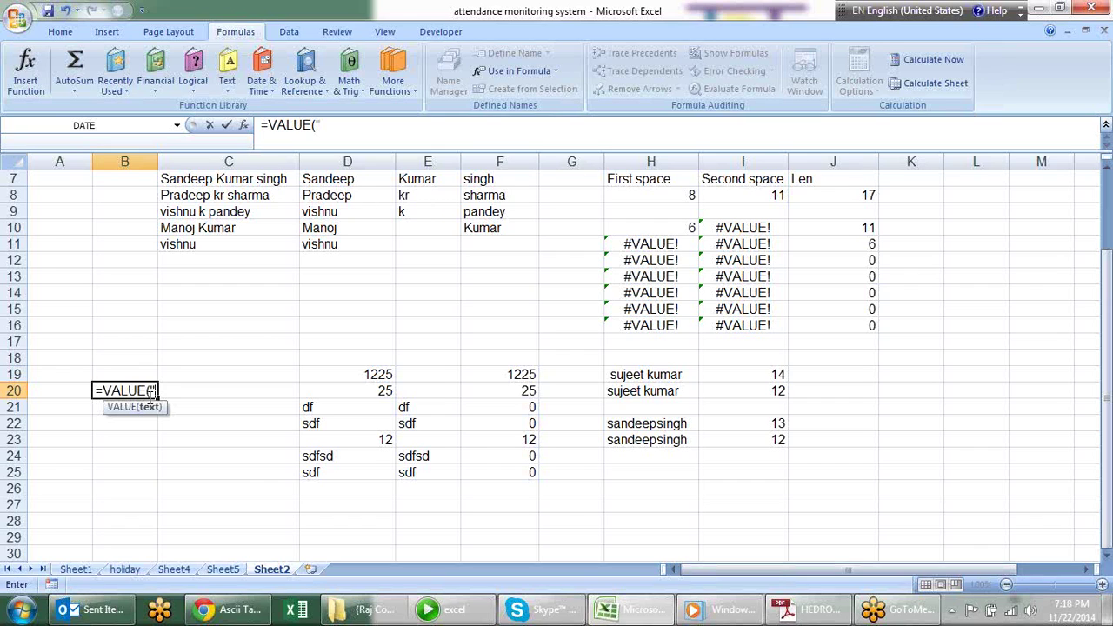
pyautogui.write('123')
pyautogui.press('Return')
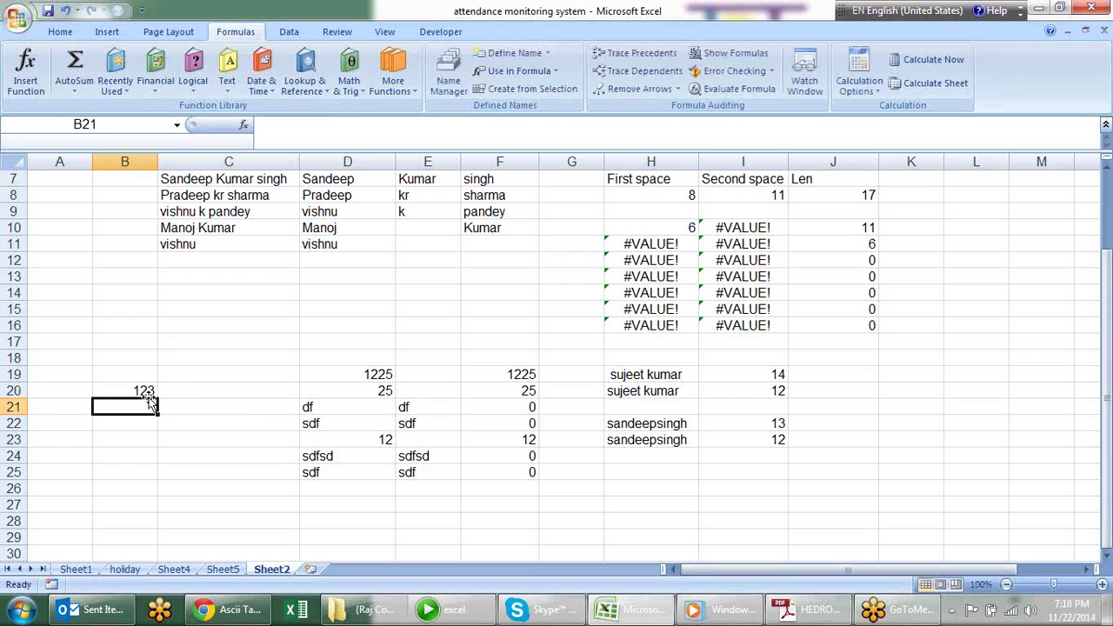
pyautogui.write('10')
pyautogui.press('Return')
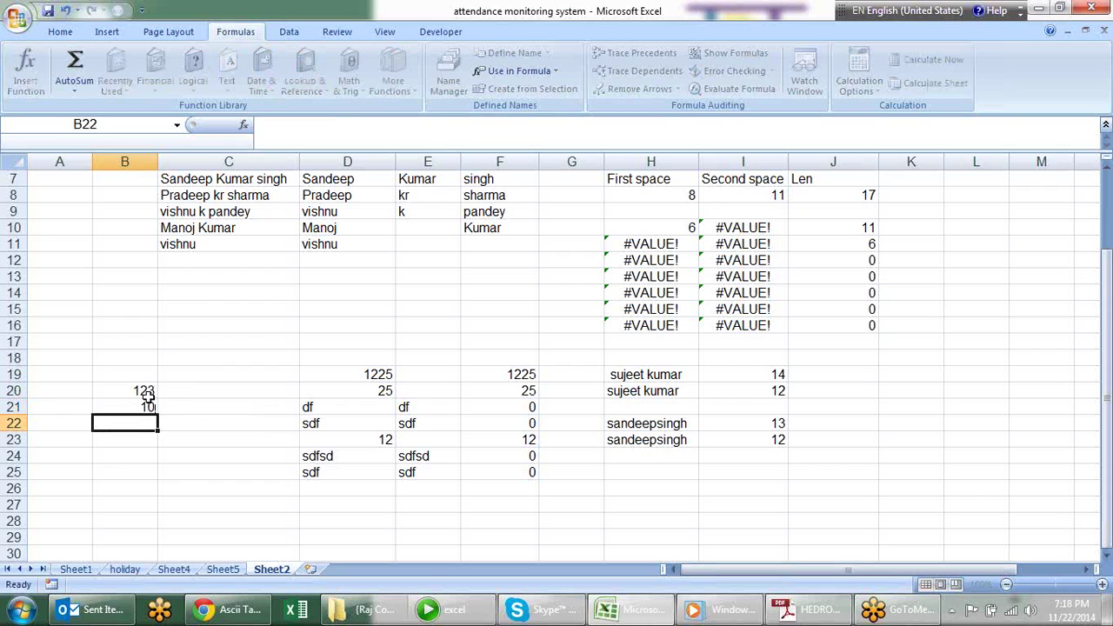
# Put =B20+B21 in B22 and make the result 133 bold
pyautogui.write('=')
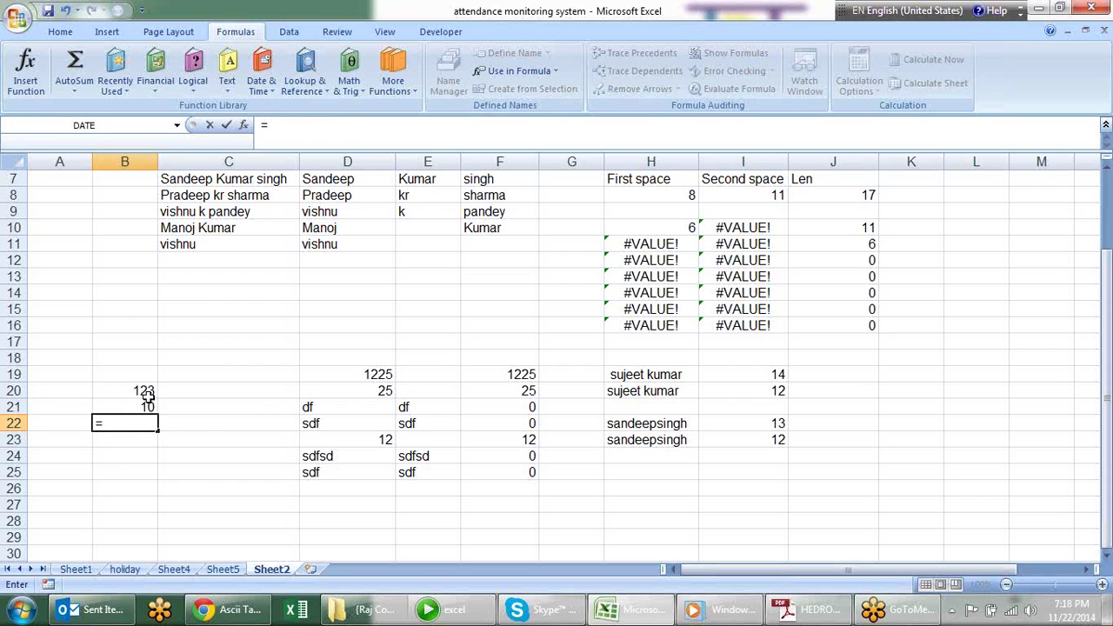
pyautogui.click(148, 395)
pyautogui.write('+')
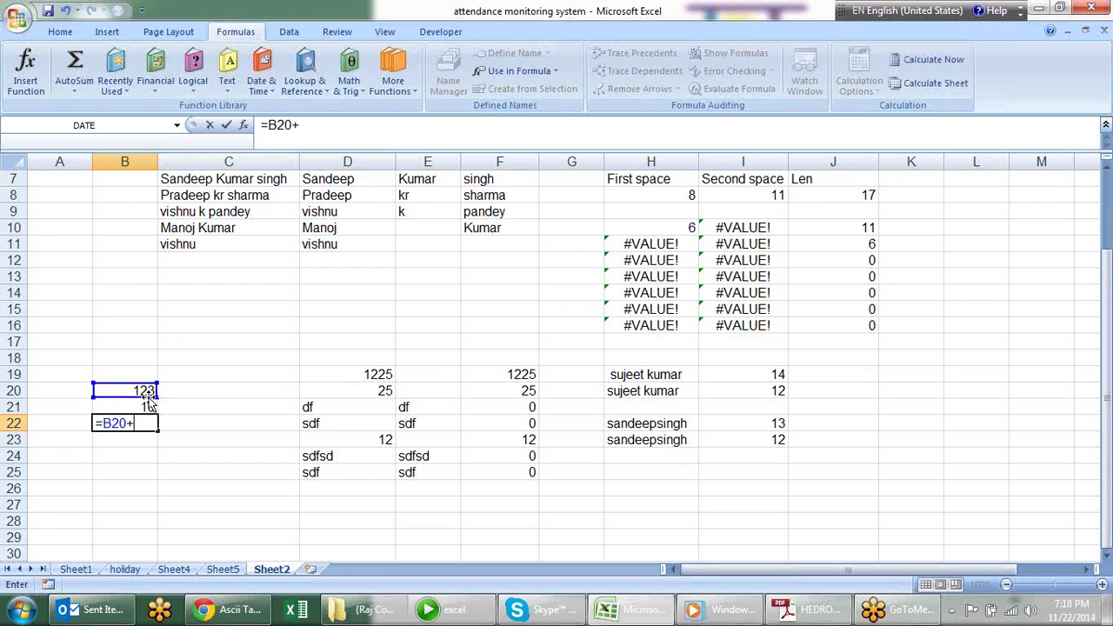
pyautogui.click(149, 403)
pyautogui.press('Return')
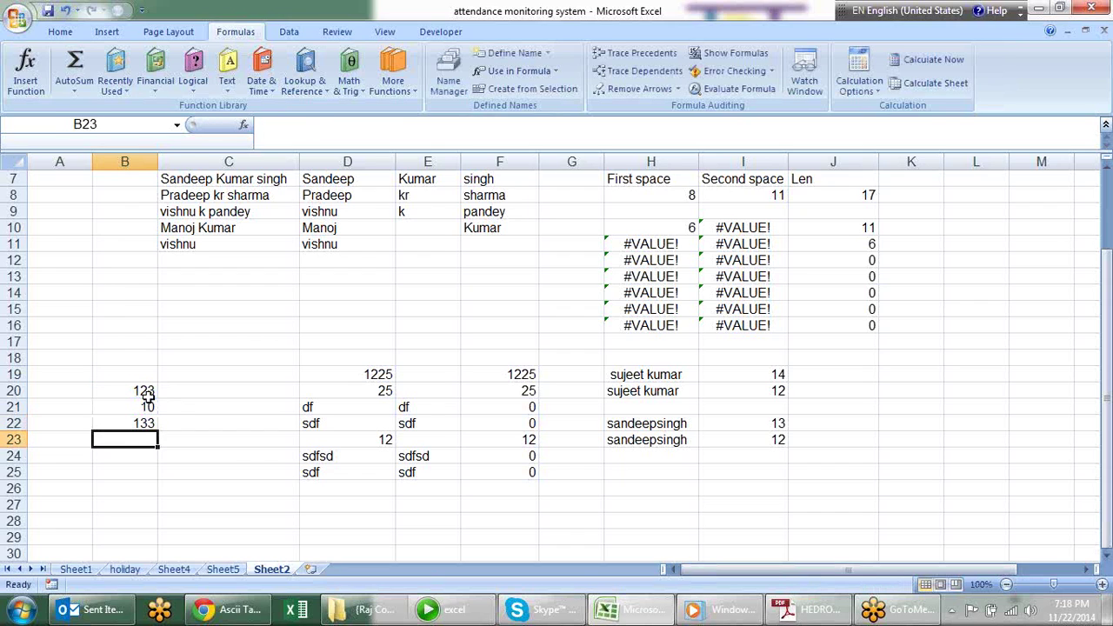
pyautogui.press('Up')
pyautogui.hotkey('ctrl', 'b')
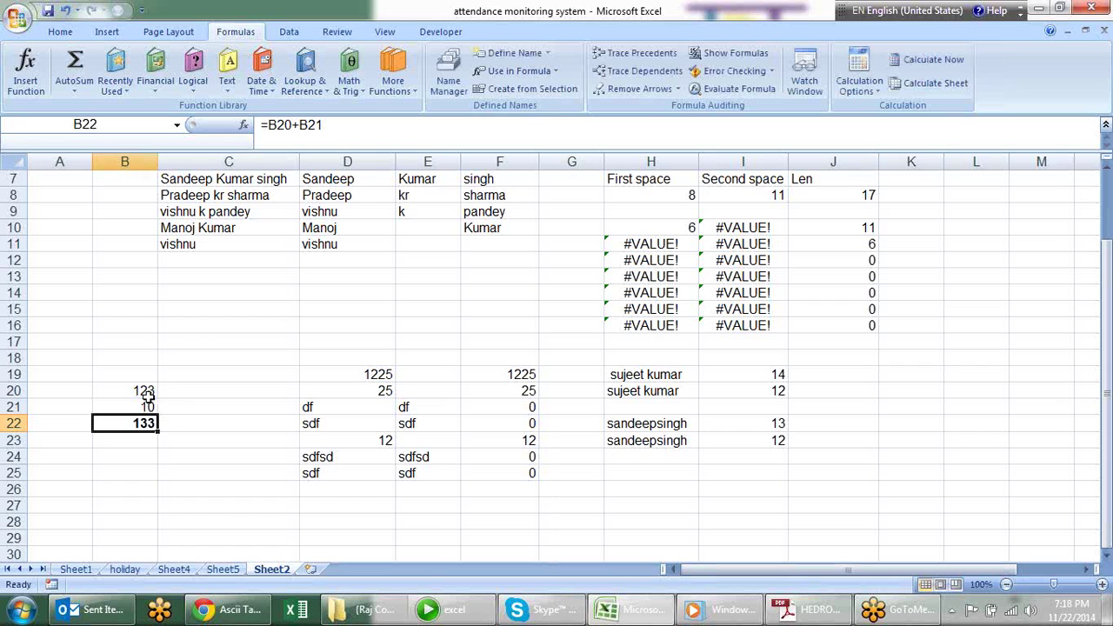
pyautogui.click(361, 466)
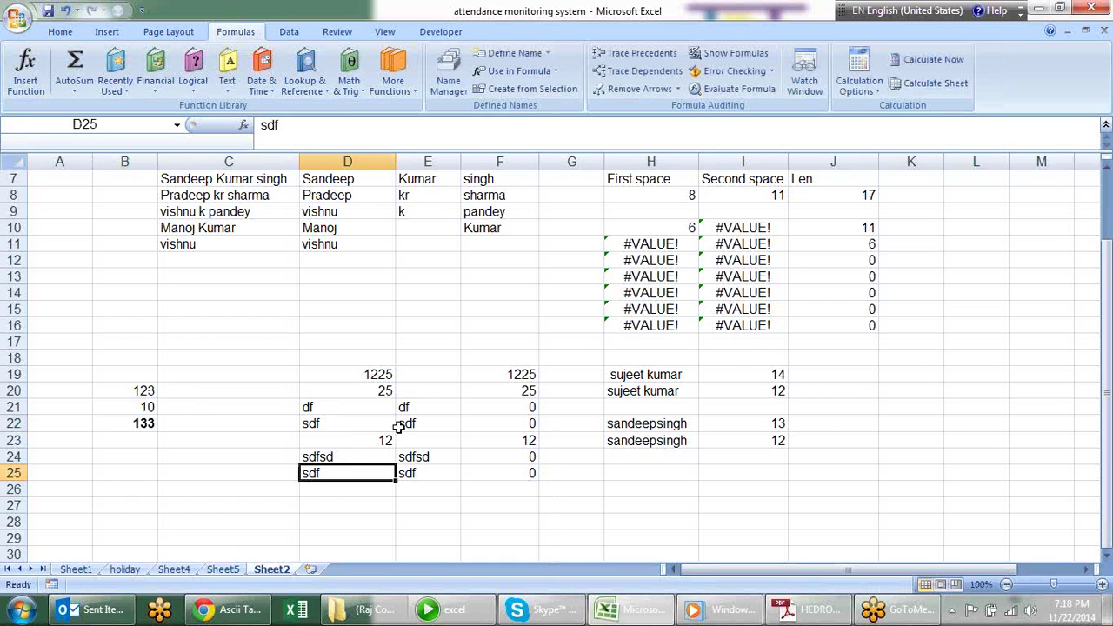
pyautogui.scroll(2, 651, 330)
pyautogui.scroll(-4, 651, 339)
pyautogui.scroll(2, 651, 339)
pyautogui.click(474, 504)
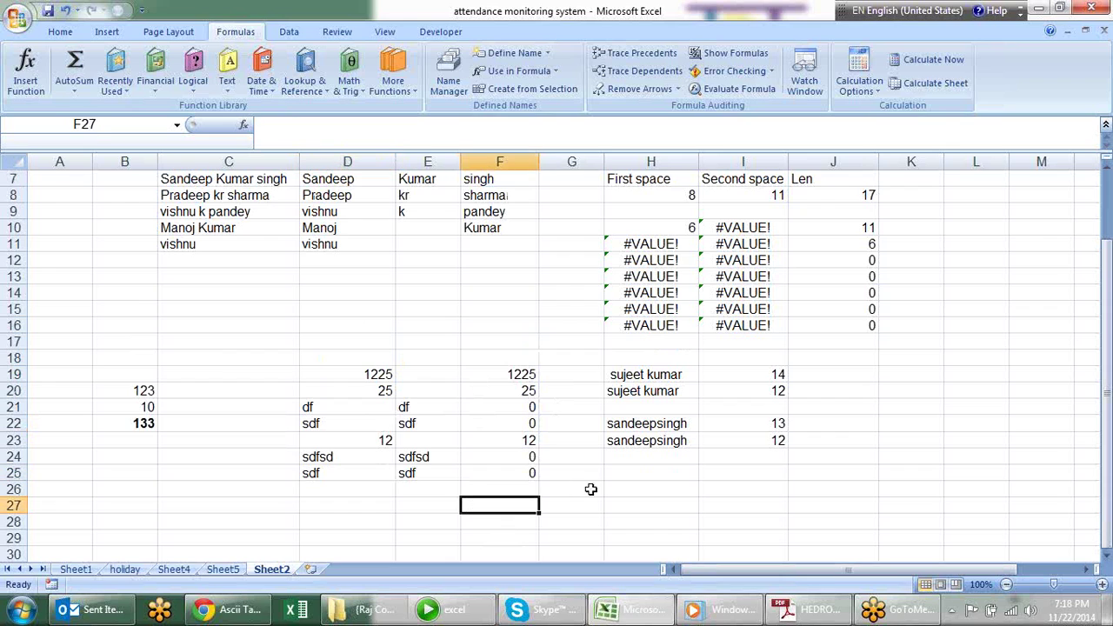
# Insert today's date, 11/22/2014, into H26 with Ctrl+;
pyautogui.click(636, 487)
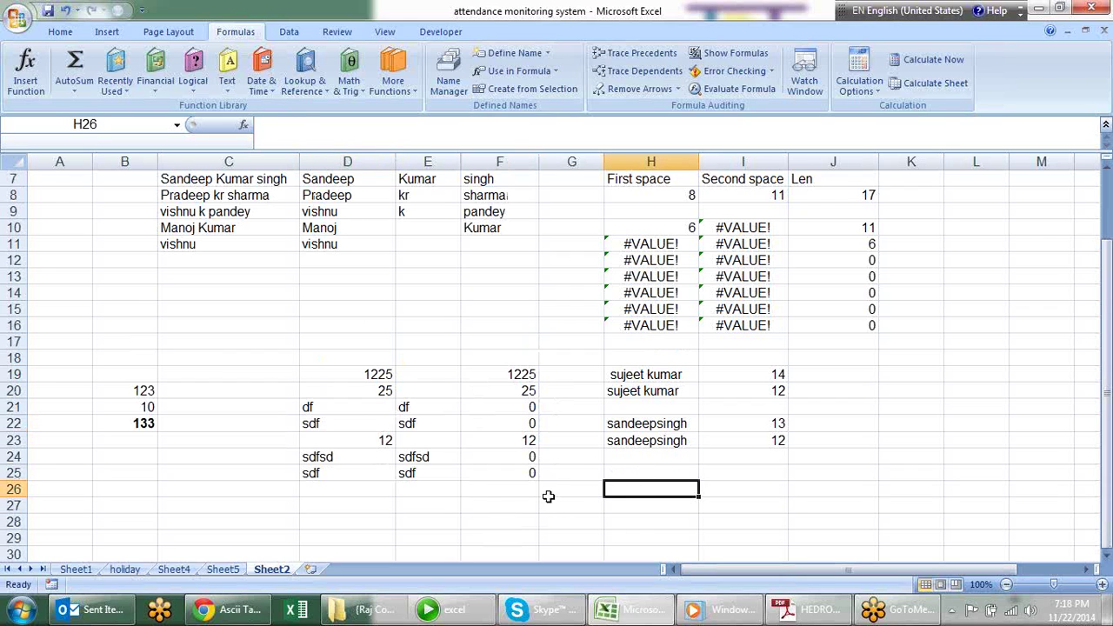
pyautogui.hotkey('ctrl', ';')
pyautogui.press('Return')
# Enter =TEXT(H26,"dddd") in I26 to show the weekday Saturday
pyautogui.press('Up')
pyautogui.press('Right')
pyautogui.write('=te')
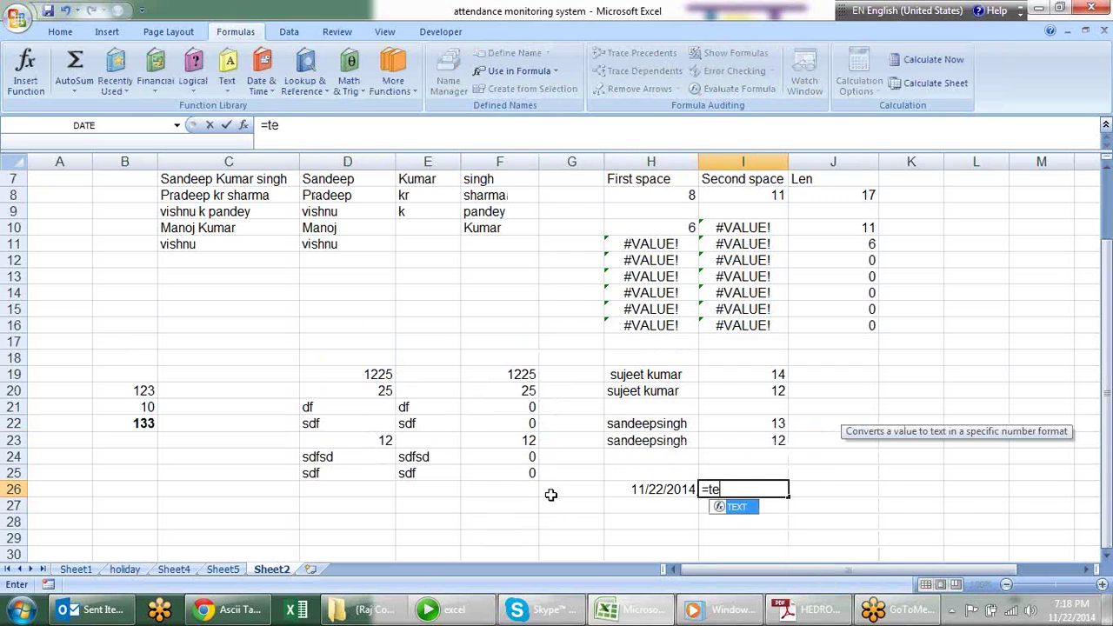
pyautogui.press('Tab')
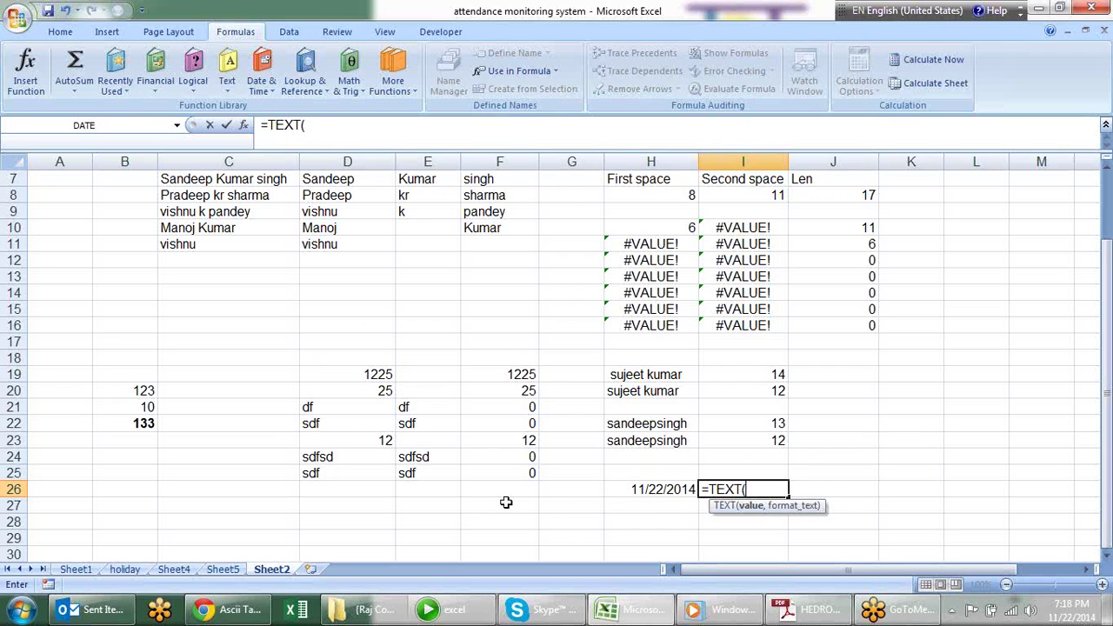
pyautogui.click(650, 496)
pyautogui.write(',"dddd")')
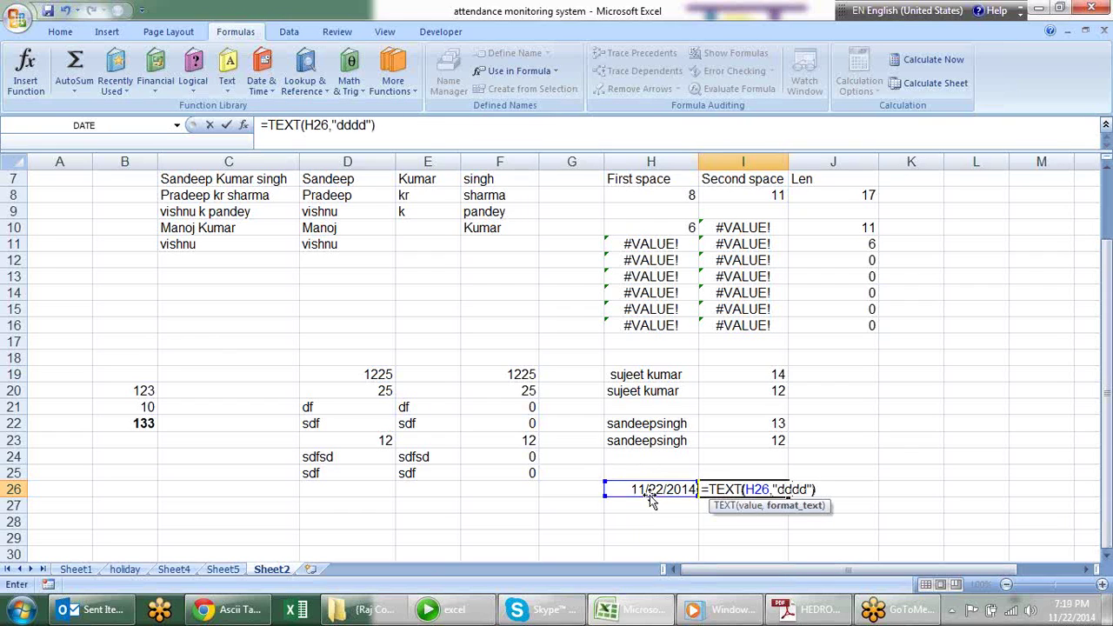
pyautogui.press('Return')
pyautogui.scroll(-1, 650, 493)
pyautogui.scroll(-1, 716, 414)
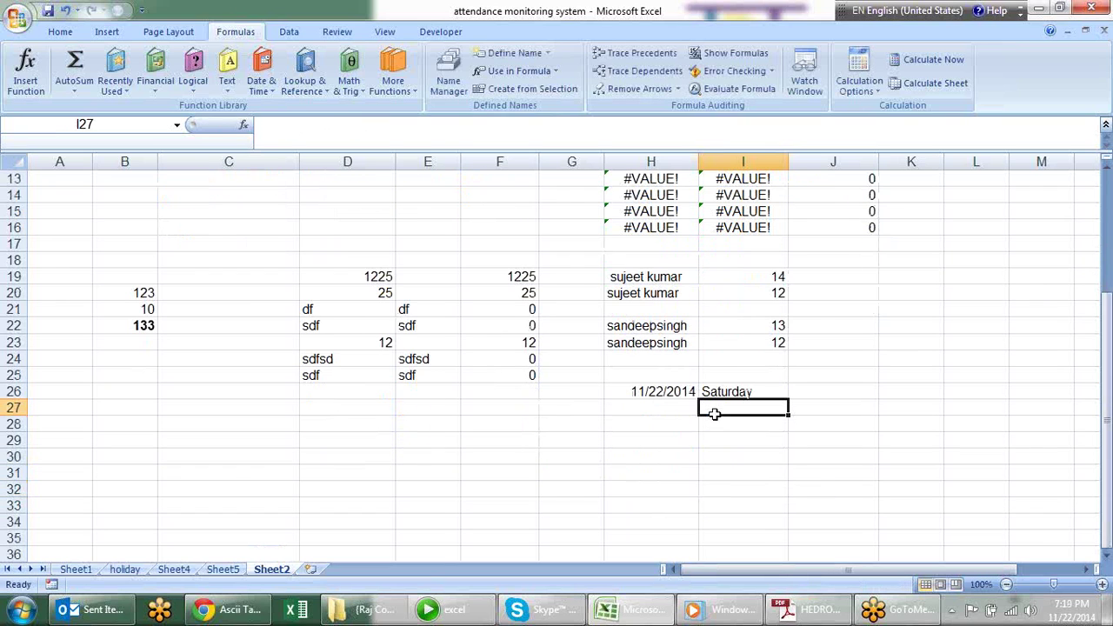
pyautogui.click(668, 424)
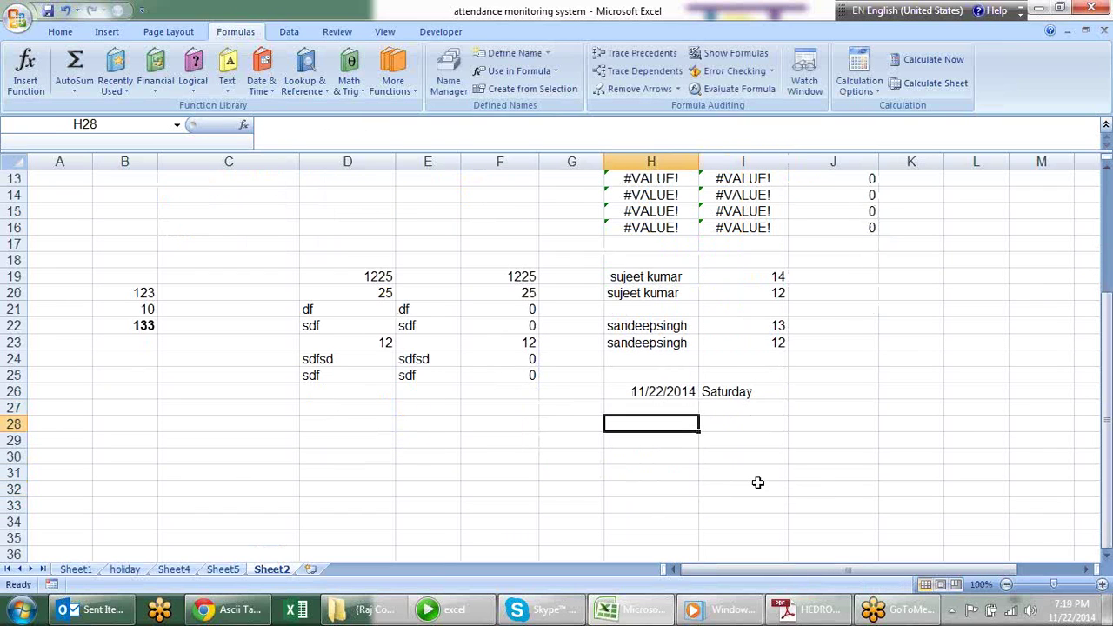
# Enter 1200 in H28 and a TEXT formula in I28 with format Rs #0.00
pyautogui.write('1200')
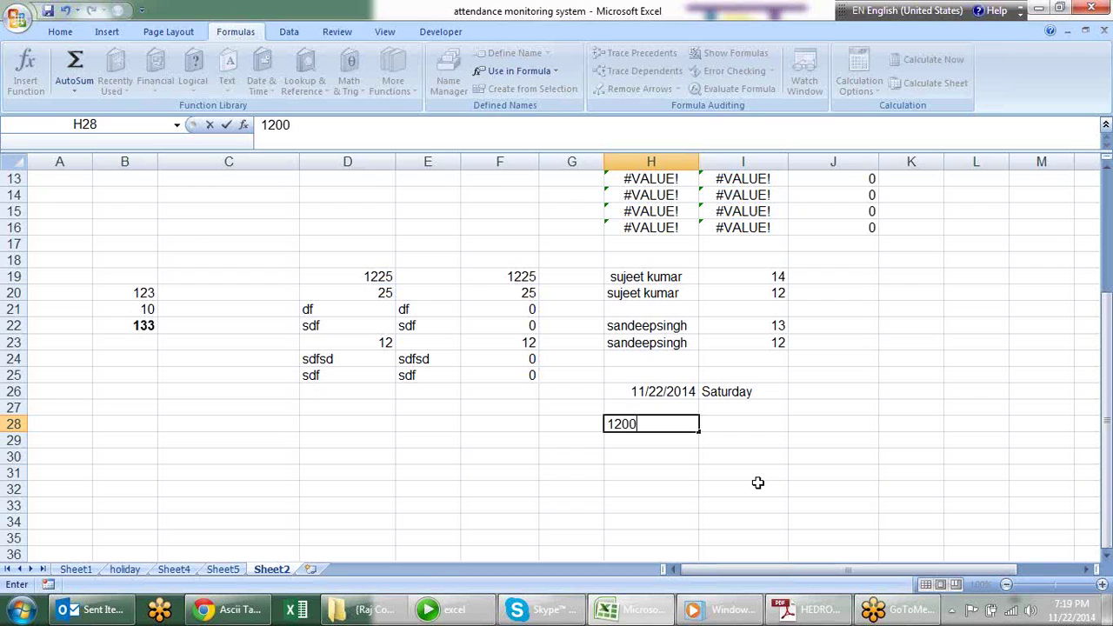
pyautogui.press('Return')
pyautogui.press('Up')
pyautogui.press('Right')
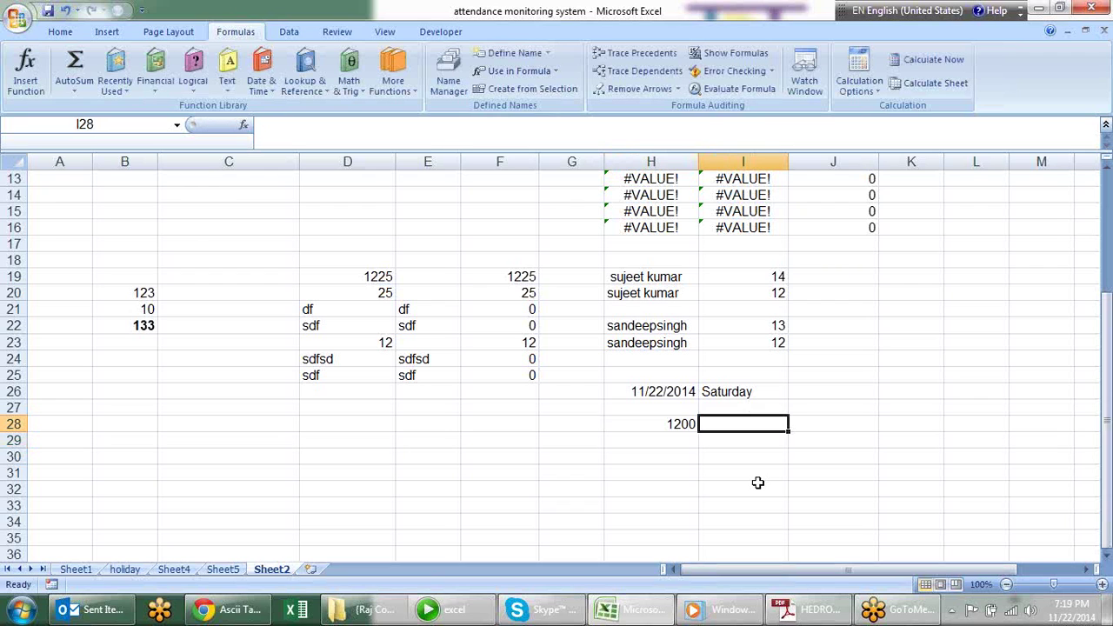
pyautogui.write('=te')
pyautogui.press('Tab')
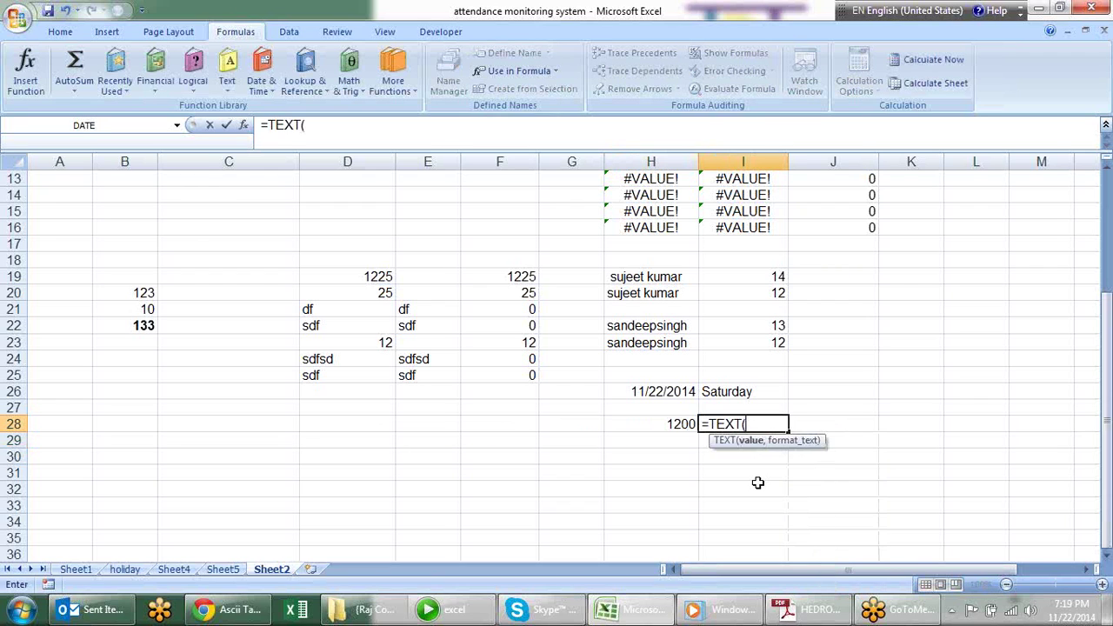
pyautogui.press('Left')
pyautogui.write(',"')
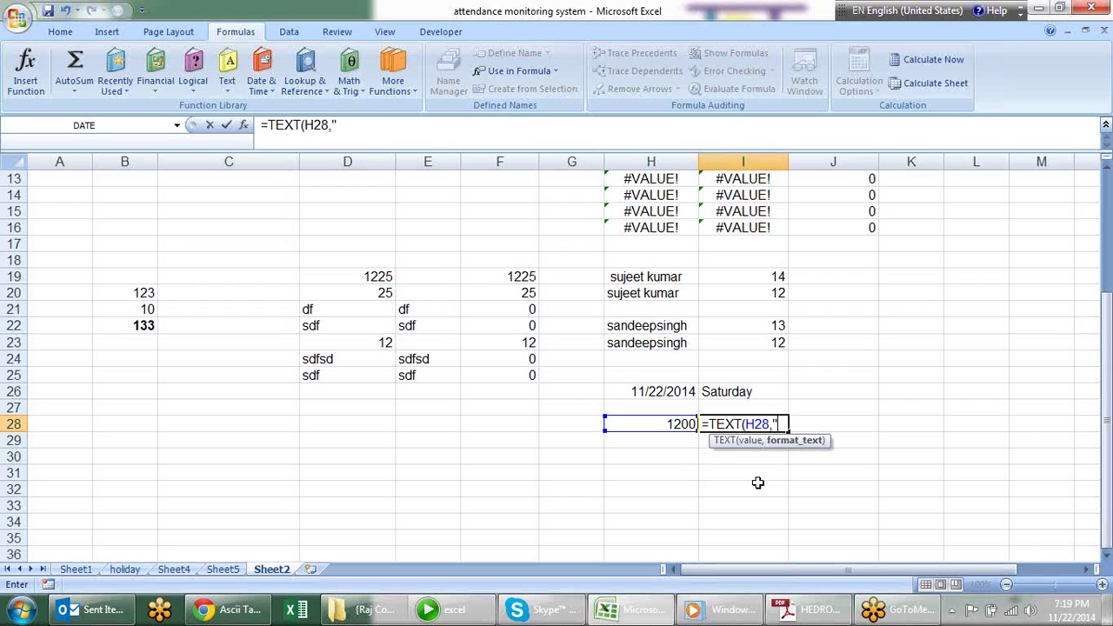
pyautogui.write('"')
pyautogui.click(779, 424)
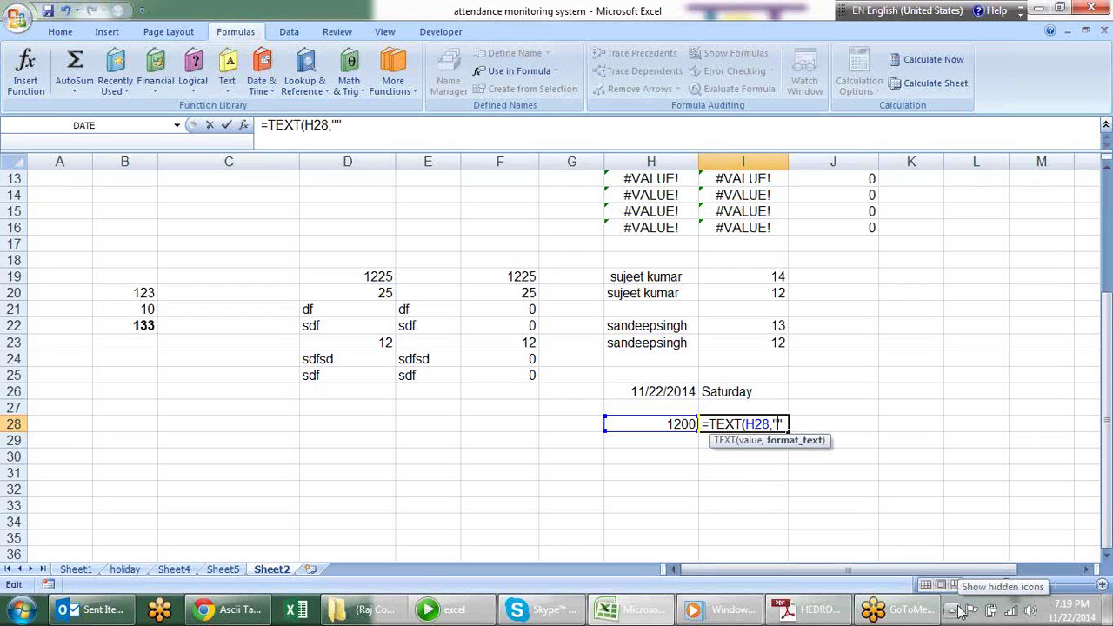
pyautogui.write('Rs')
pyautogui.write(' #0,')
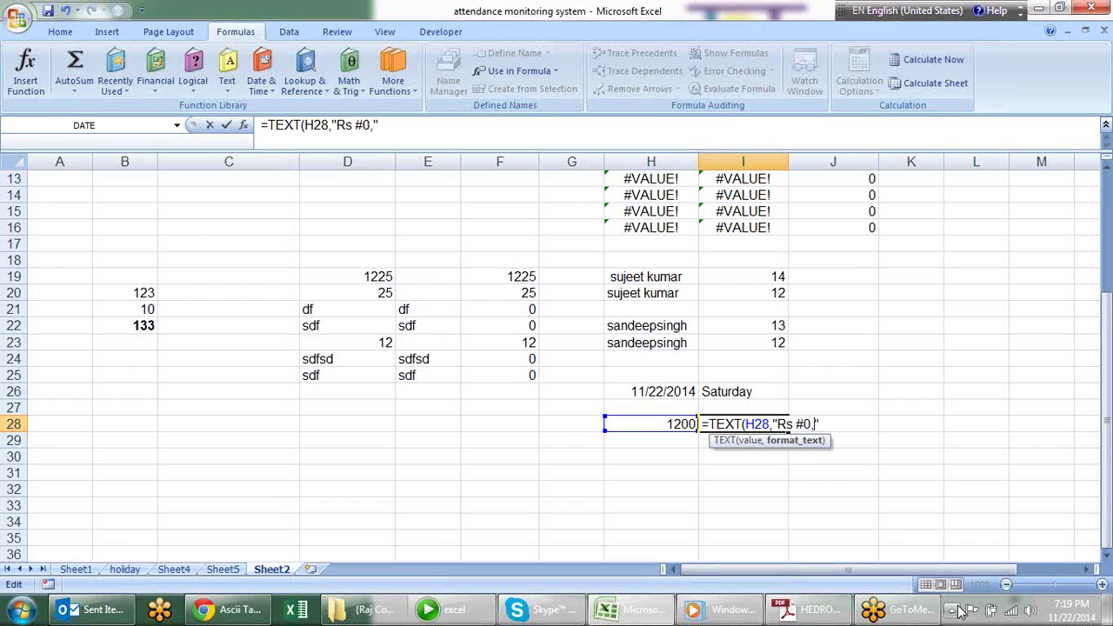
pyautogui.press('BackSpace')
pyautogui.write('.00')
pyautogui.press('Return')
# Fix I28's format quotes to =TEXT(H28,"""Rs"" #0.00") so it shows Rs 1200.00
pyautogui.press('Up')
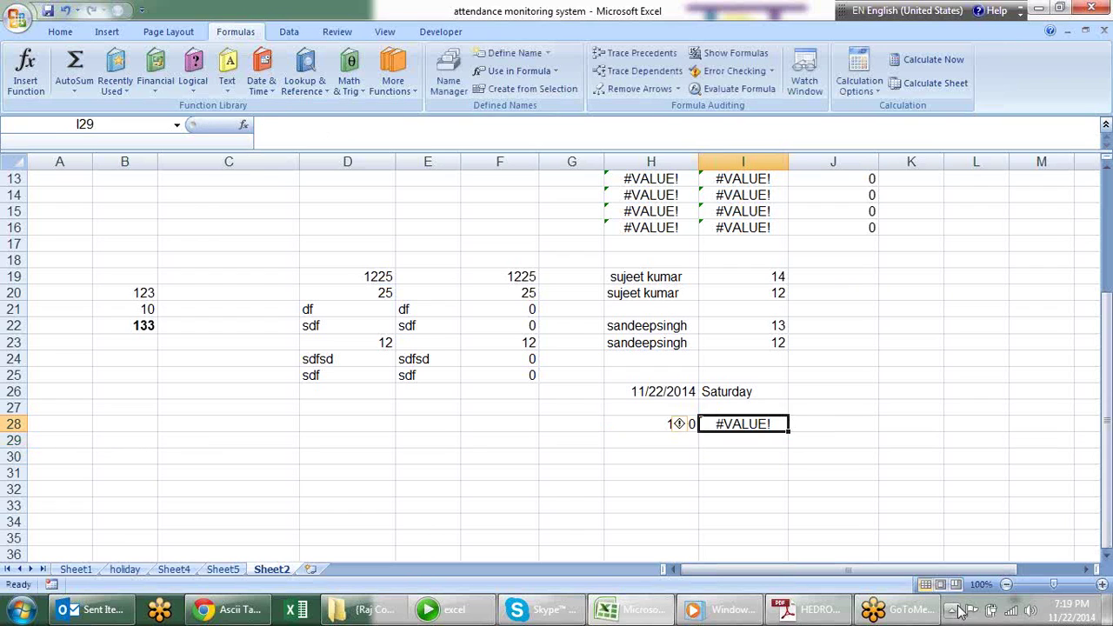
pyautogui.press('F2')
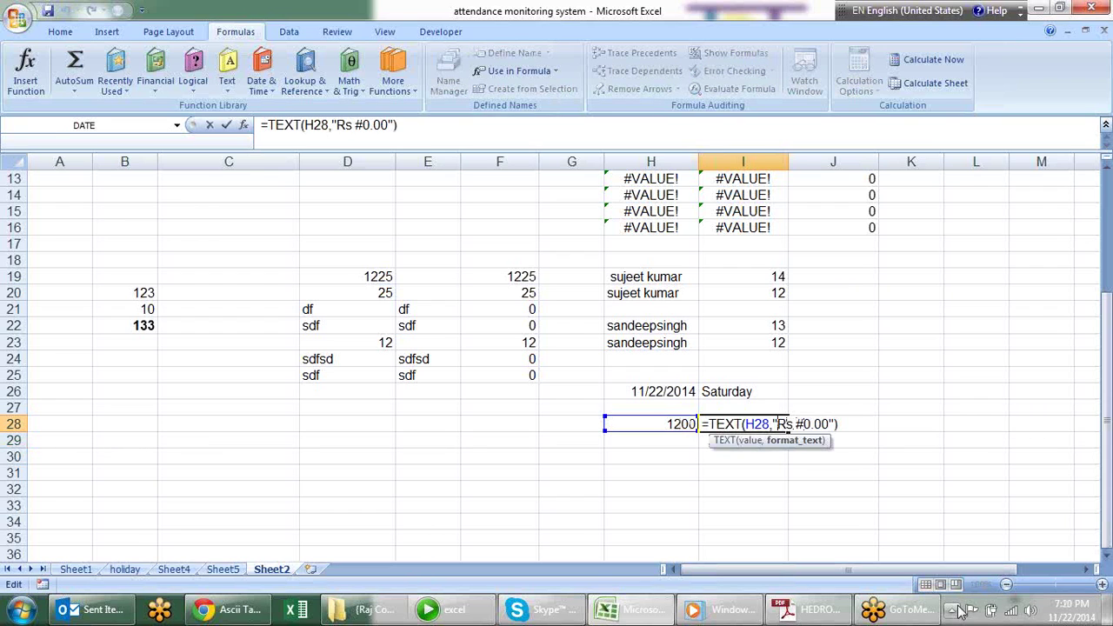
pyautogui.write('""')
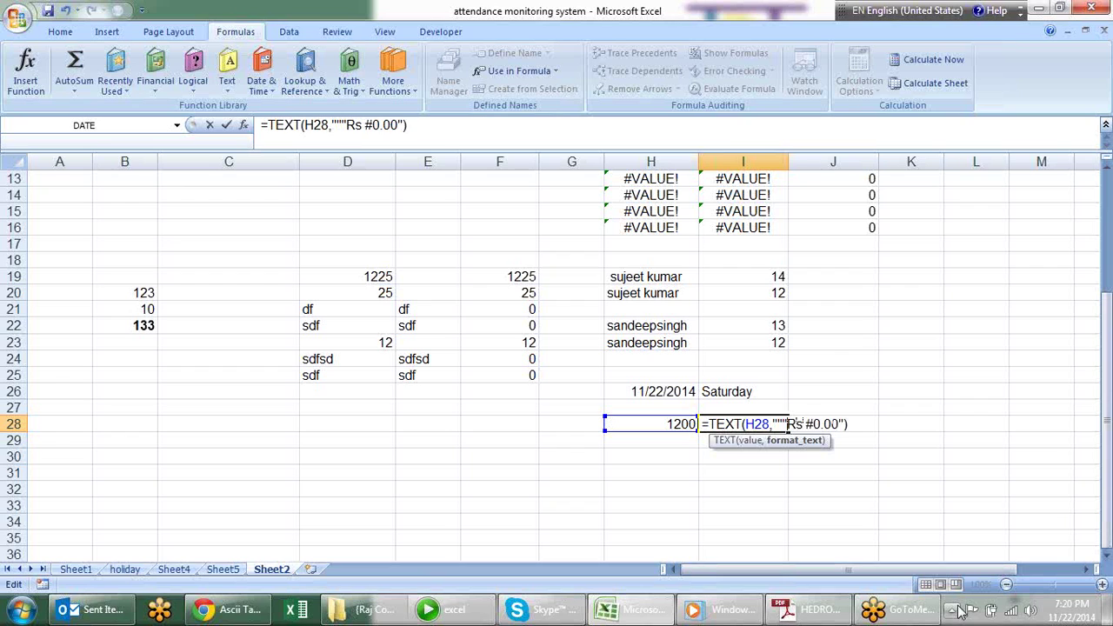
pyautogui.write('"Rs""')
pyautogui.press('Return')
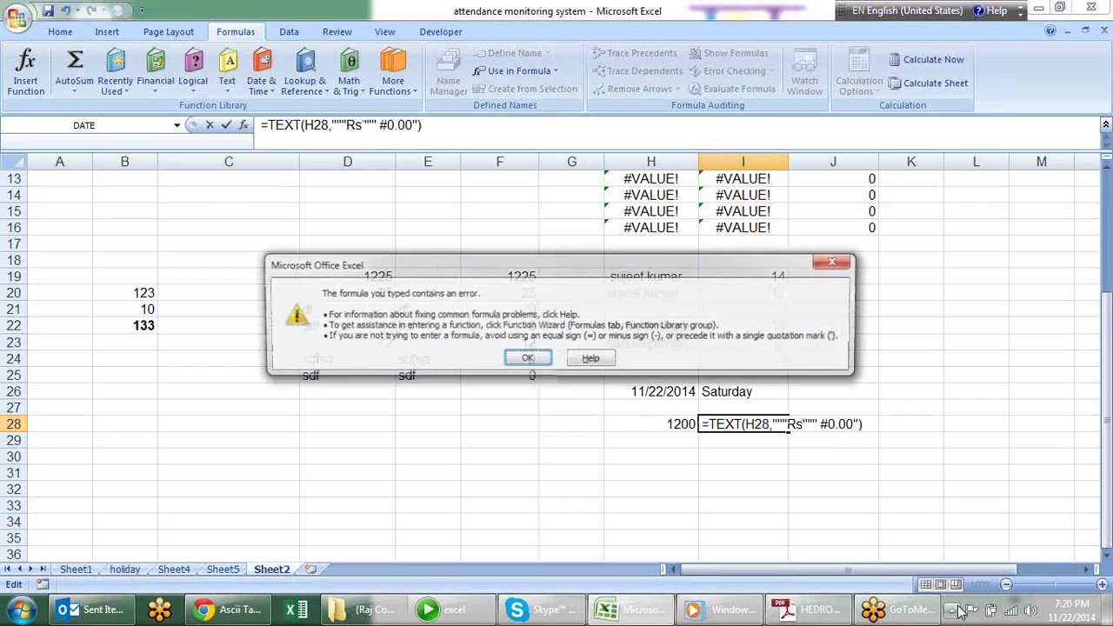
pyautogui.press('Return')
pyautogui.press('Right')
pyautogui.press('Left')
pyautogui.press('Left')
pyautogui.press('Left')
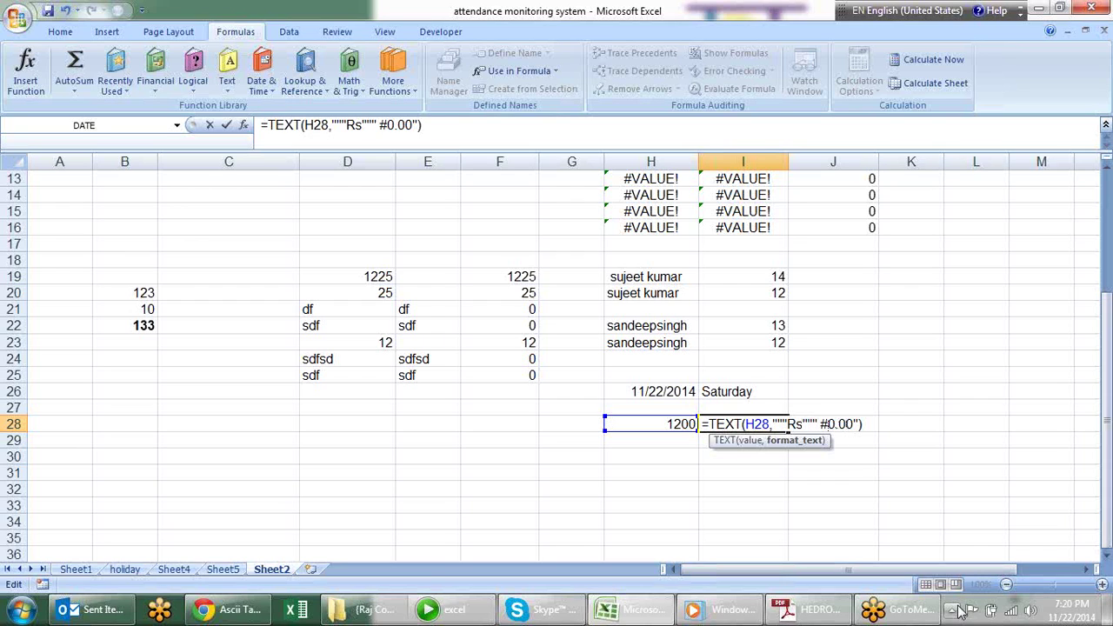
pyautogui.press('BackSpace')
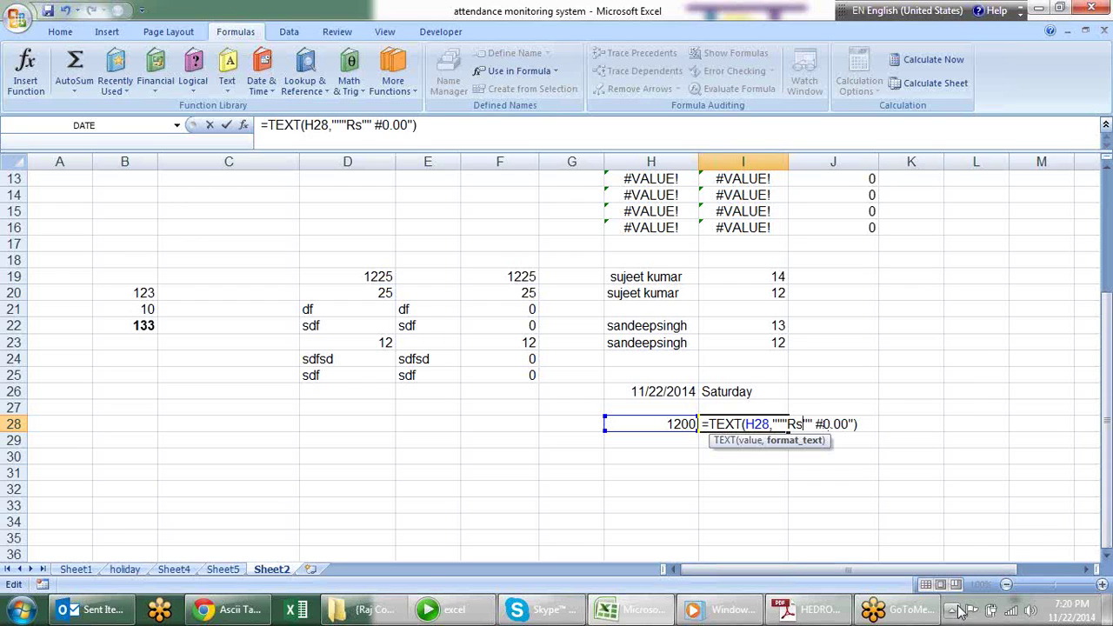
pyautogui.press('Return')
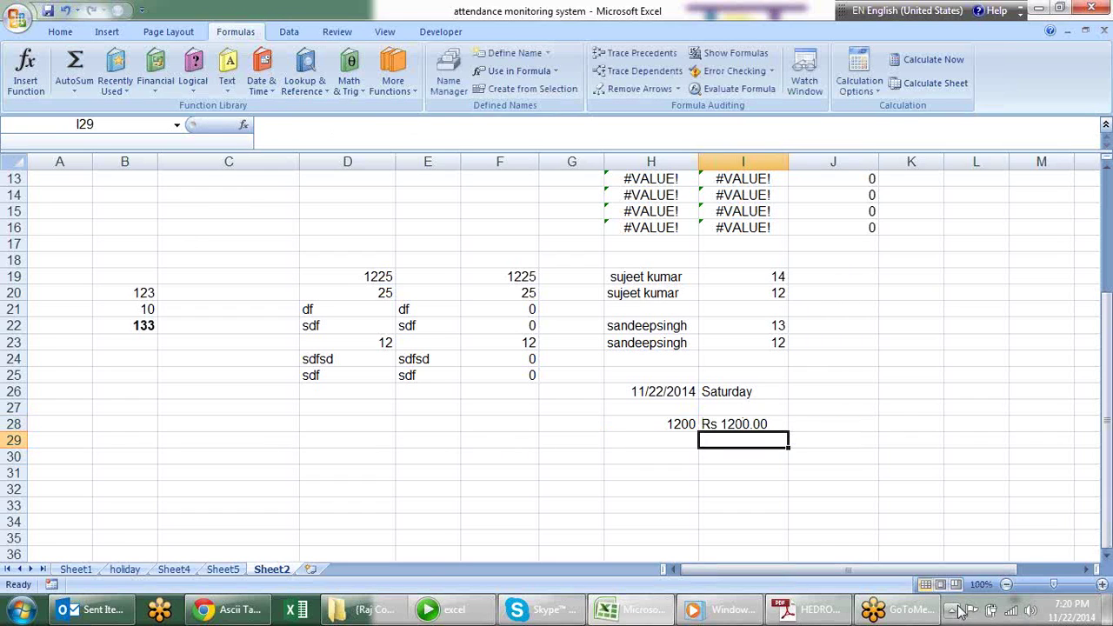